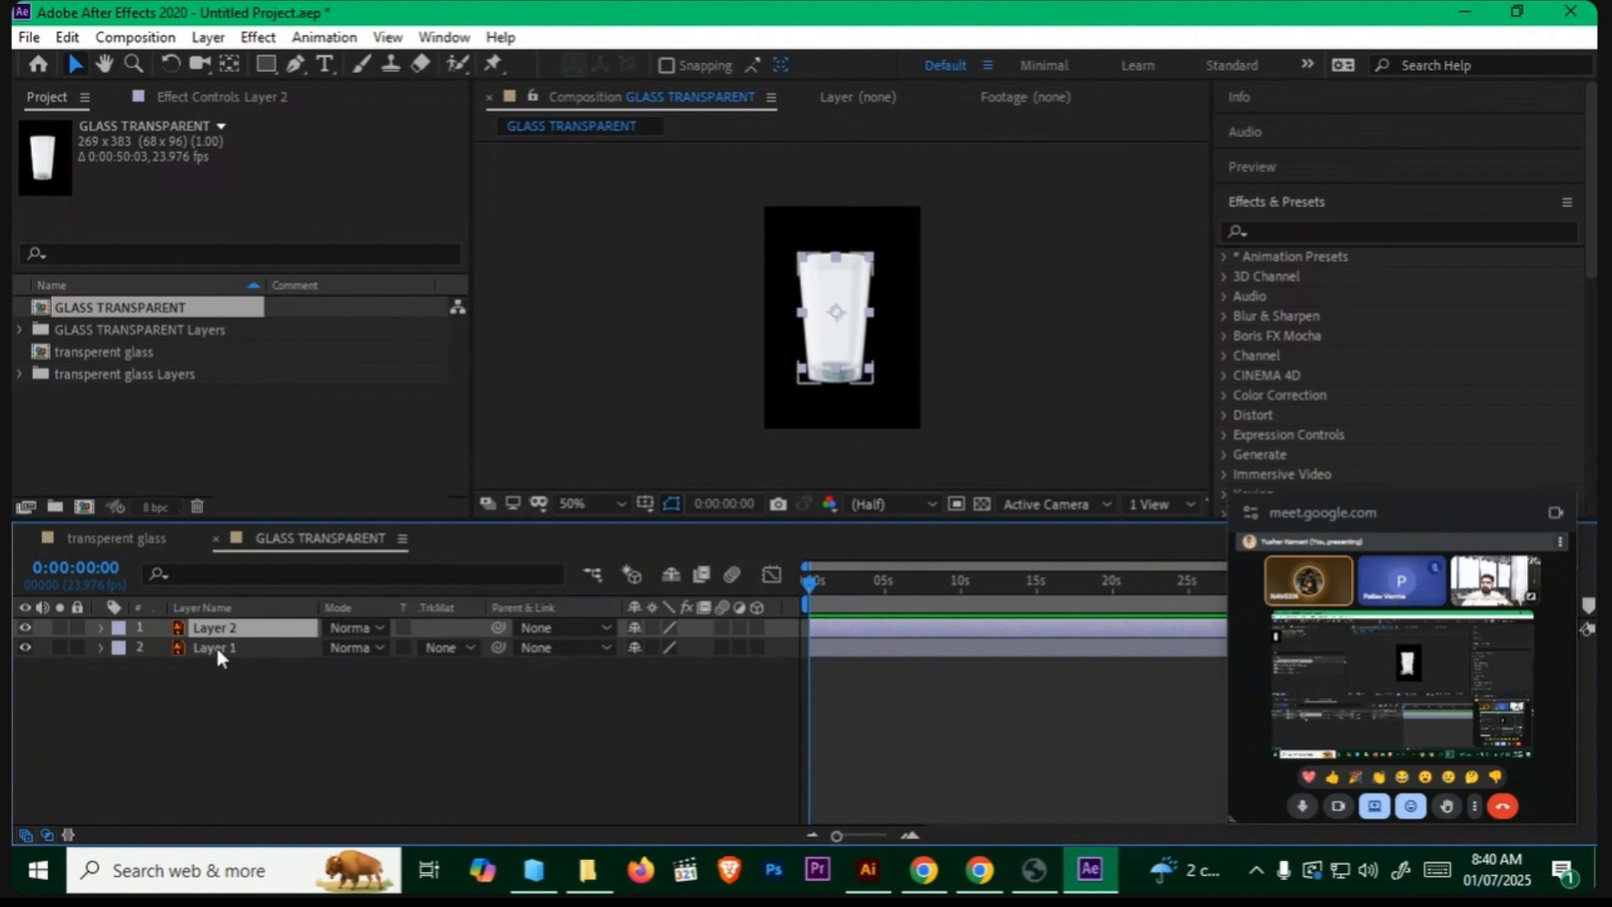
Step: Check the size settings of the GLASS TRANSPARENT composition without changing them
{"action": "right_click", "coordinate": [321, 538]}
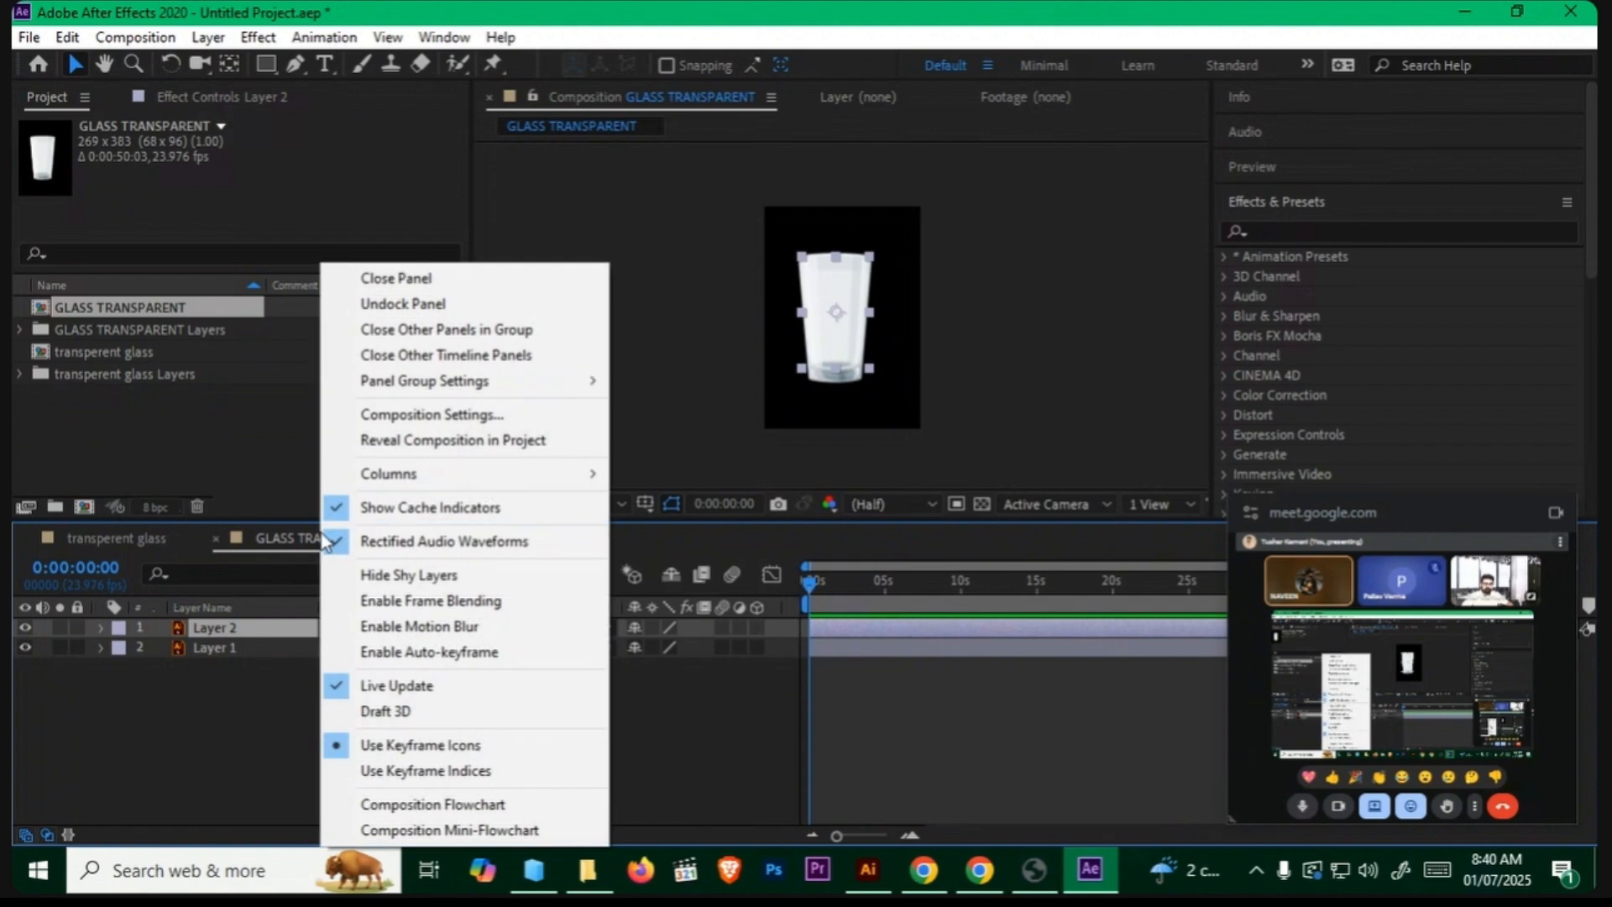
{"action": "left_click", "coordinate": [483, 417]}
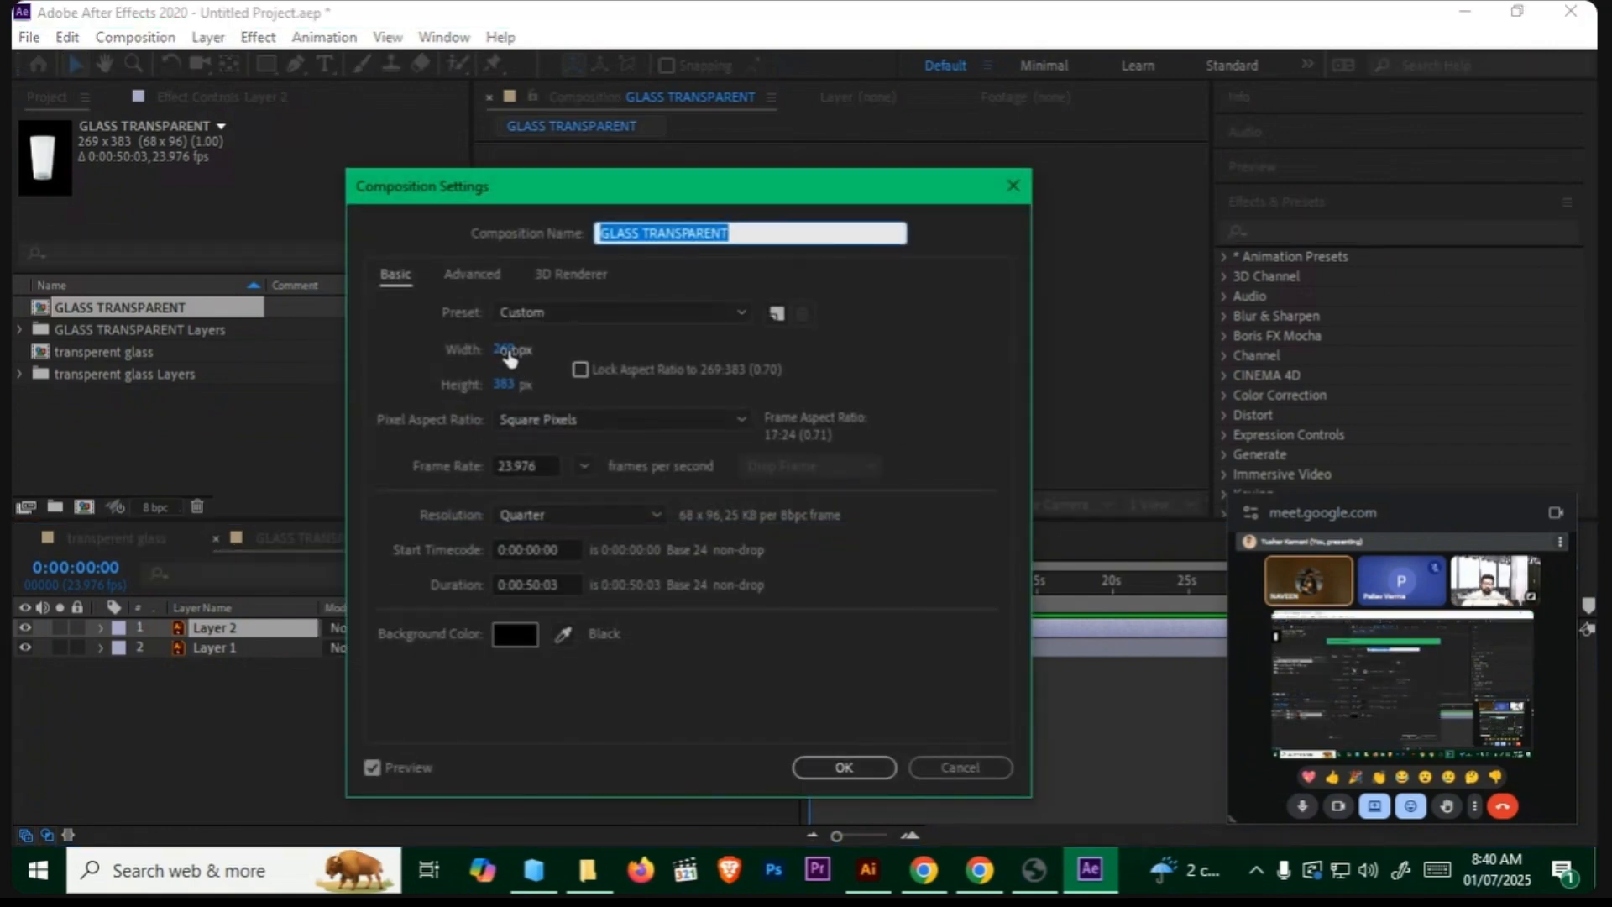
{"action": "left_click", "coordinate": [980, 759]}
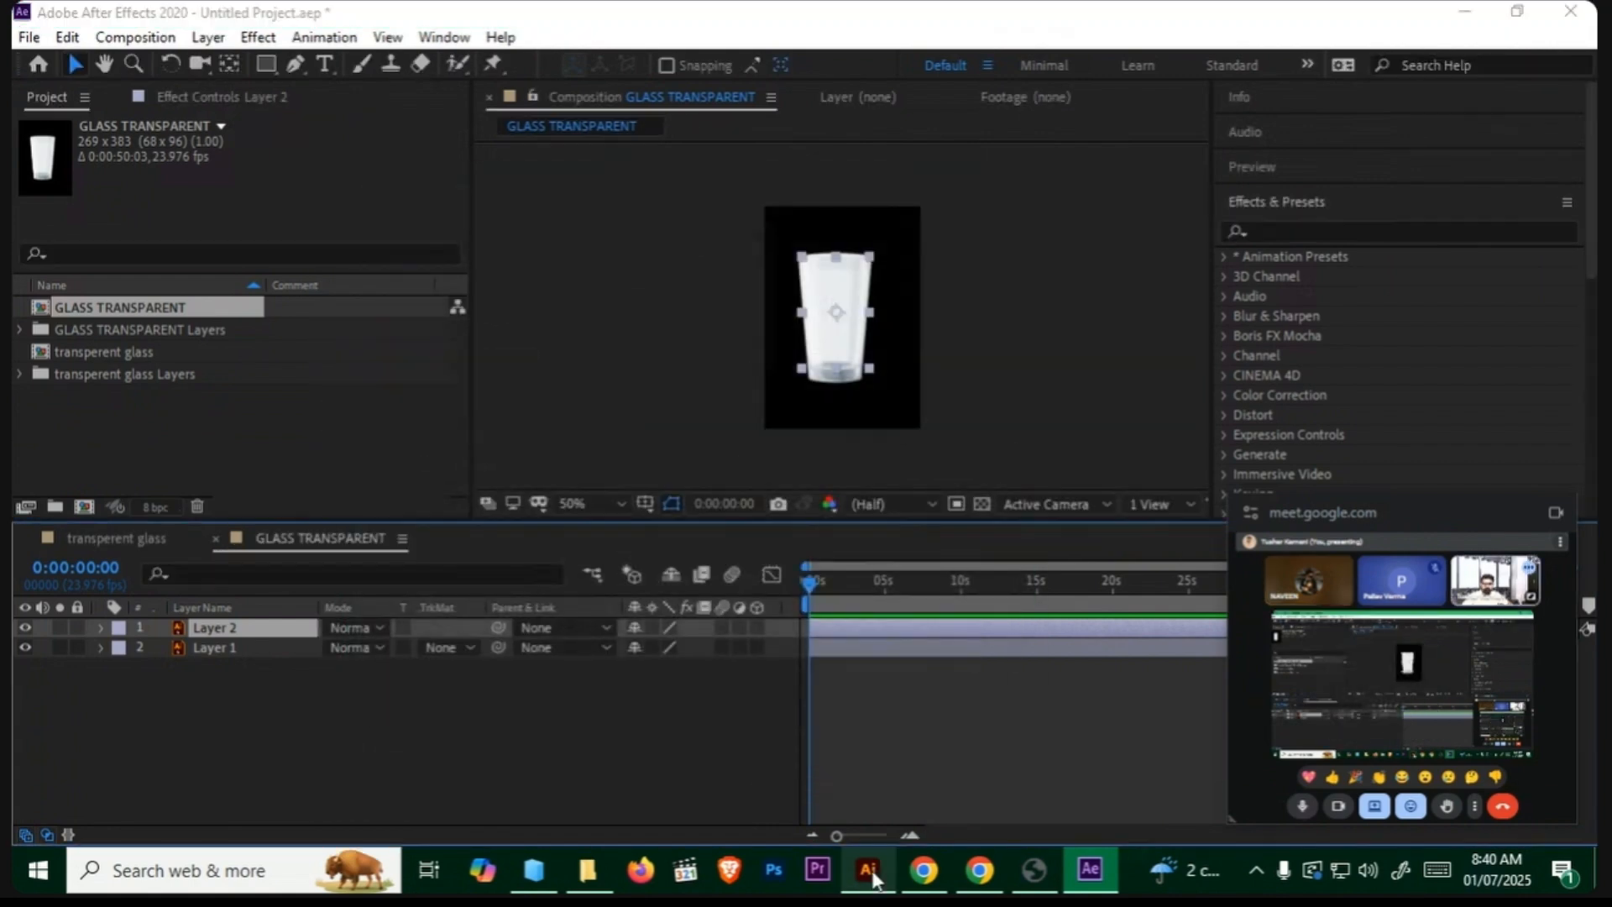
Step: Switch to Illustrator and open the GLASS TRANSPARENT.ai file
{"action": "left_click", "coordinate": [868, 870]}
{"action": "left_click", "coordinate": [1514, 14]}
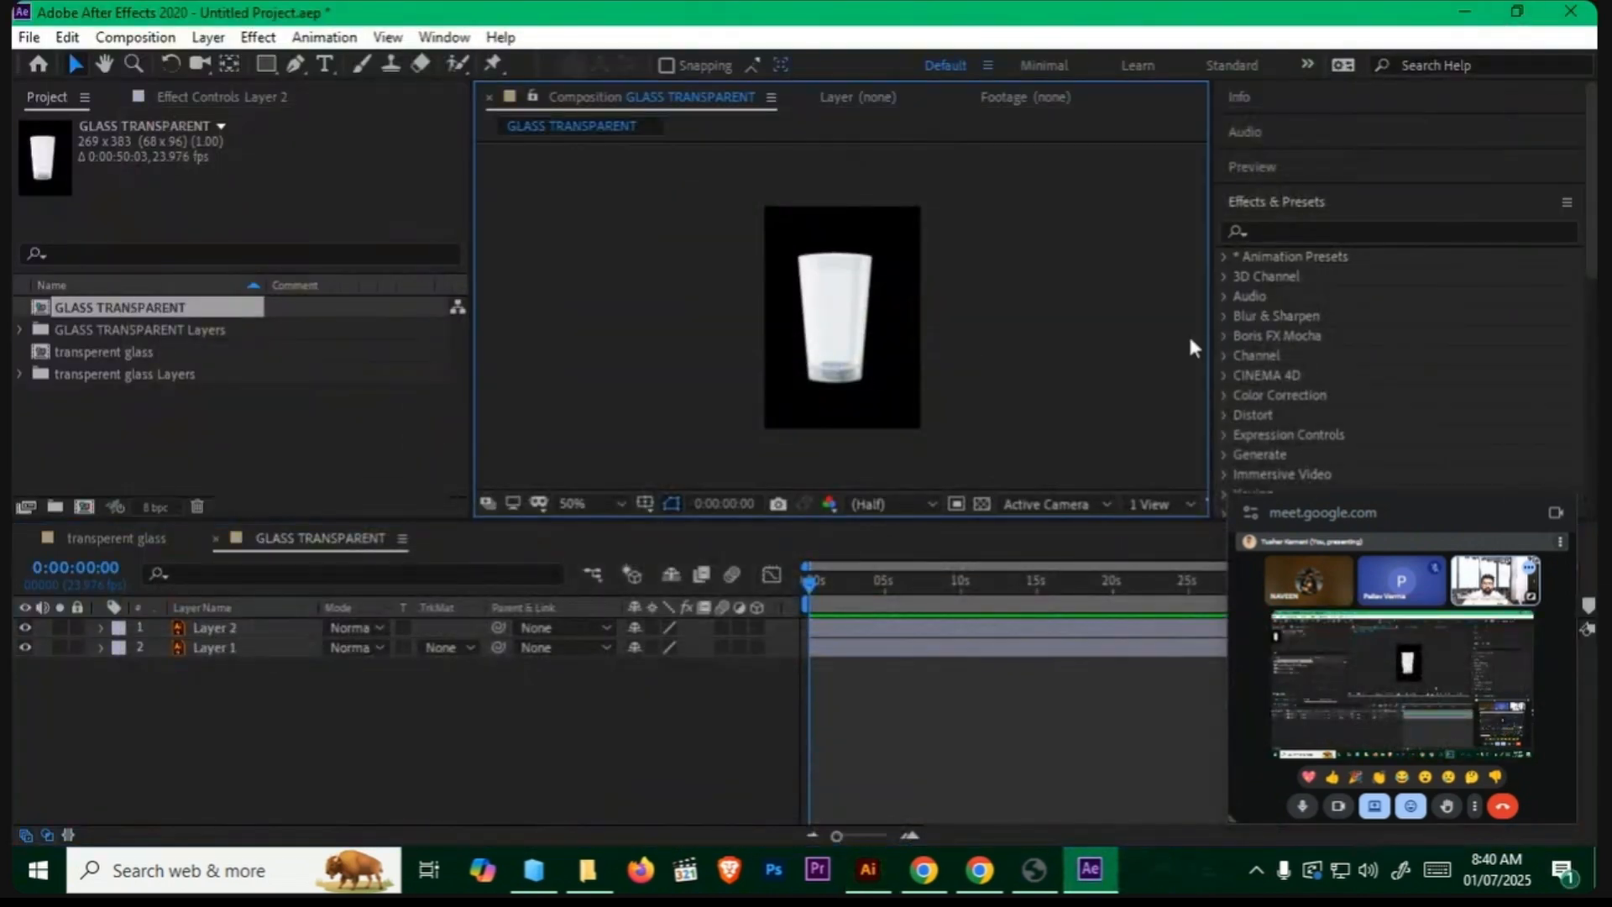
{"action": "left_click", "coordinate": [1482, 10]}
{"action": "double_click", "coordinate": [760, 663]}
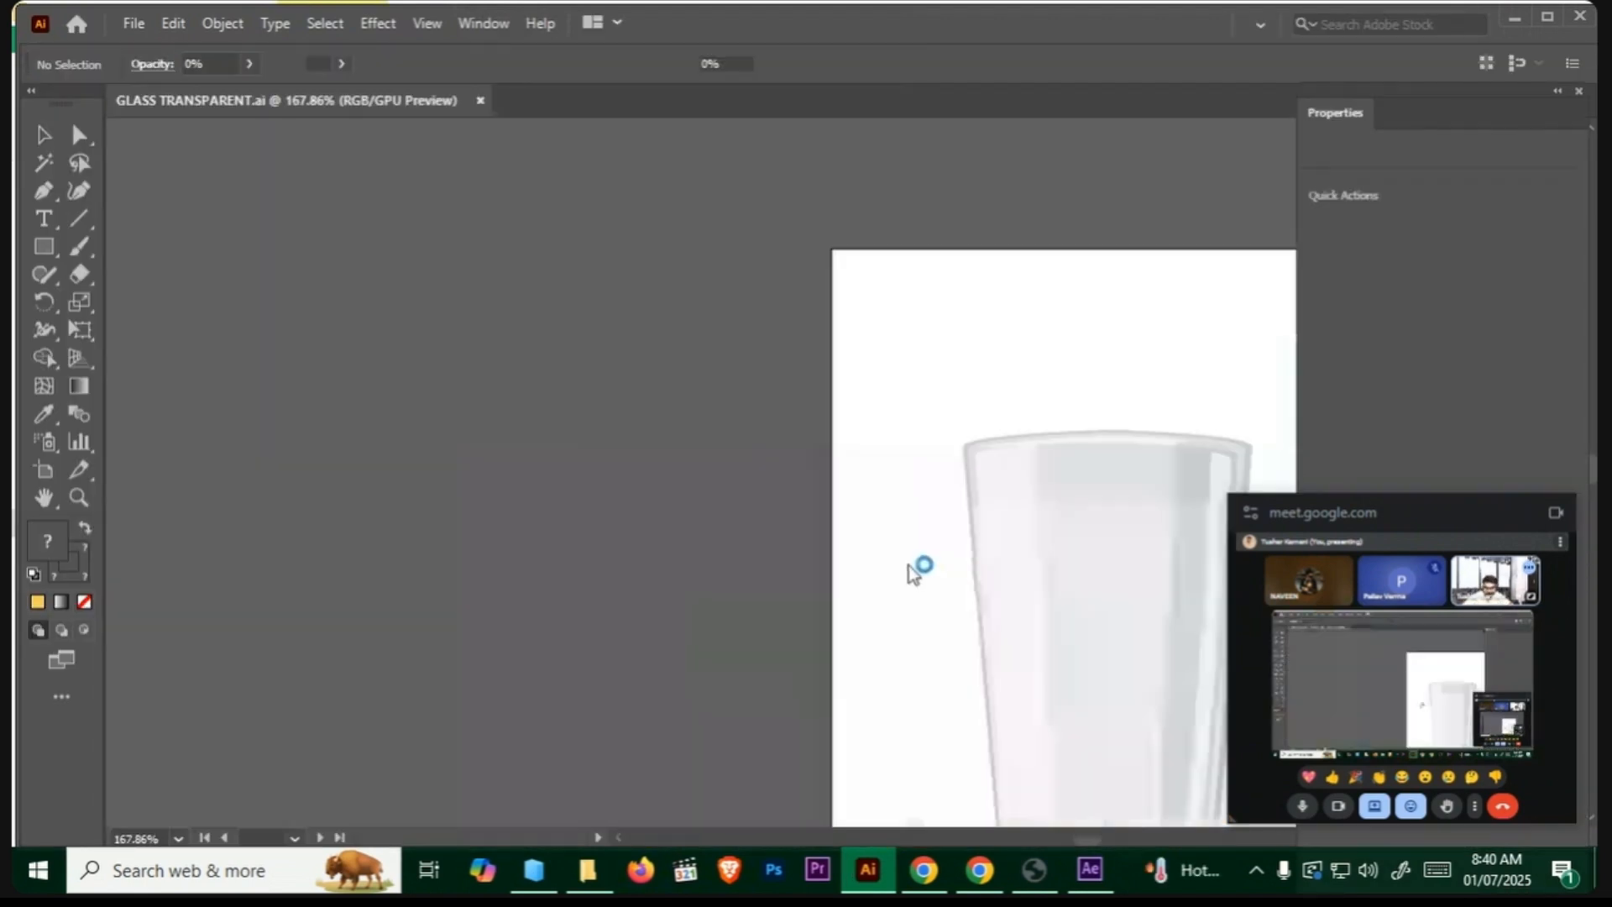
Step: Set the artboard's width and height to 1080 pt each
{"action": "key", "text": "ctrl+minus"}
{"action": "left_click_drag", "start_coordinate": [1038, 679], "coordinate": [806, 620]}
{"action": "key", "text": "ctrl+minus"}
{"action": "key", "text": "ctrl+minus"}
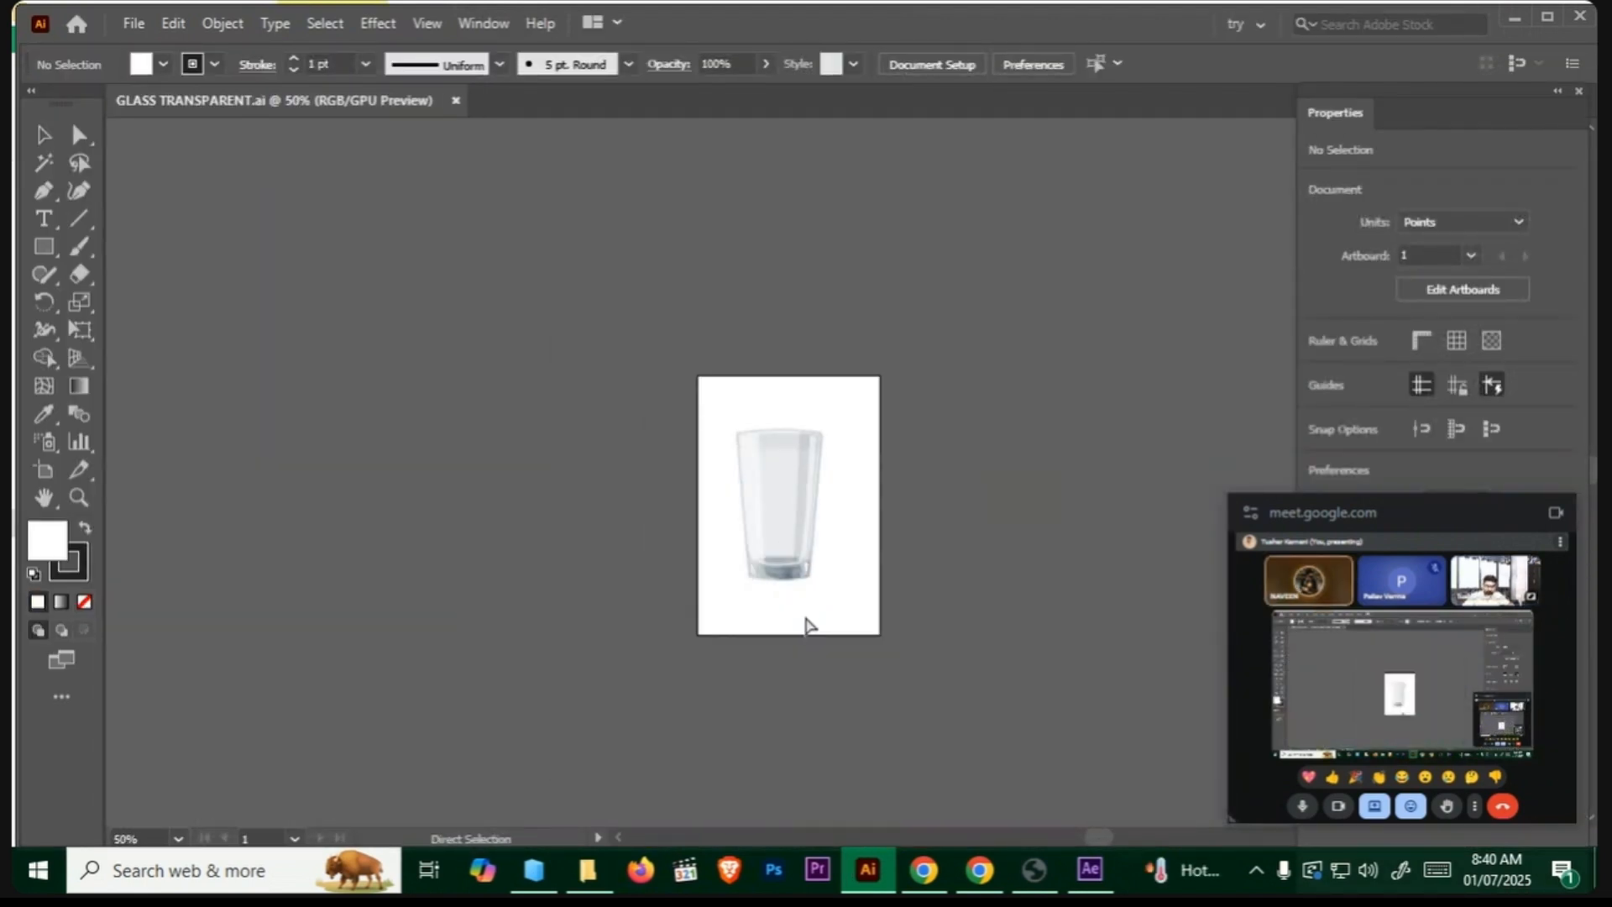
{"action": "left_click_drag", "start_coordinate": [887, 681], "coordinate": [793, 648]}
{"action": "key", "text": "shift+o"}
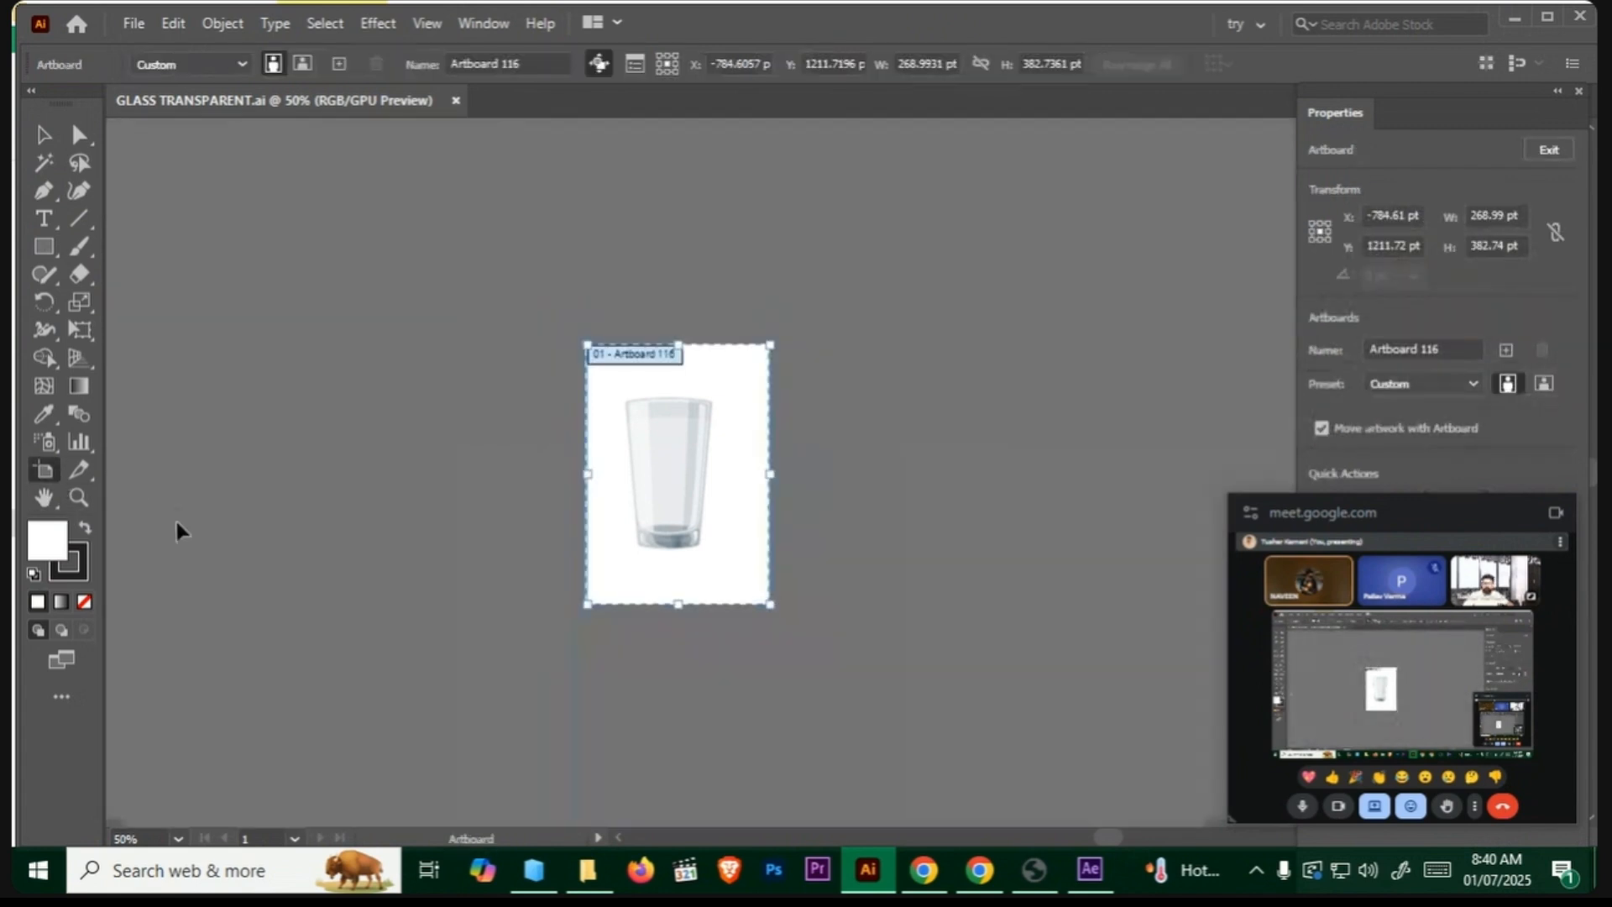
{"action": "key", "text": "ctrl+minus"}
{"action": "double_click", "coordinate": [941, 59]}
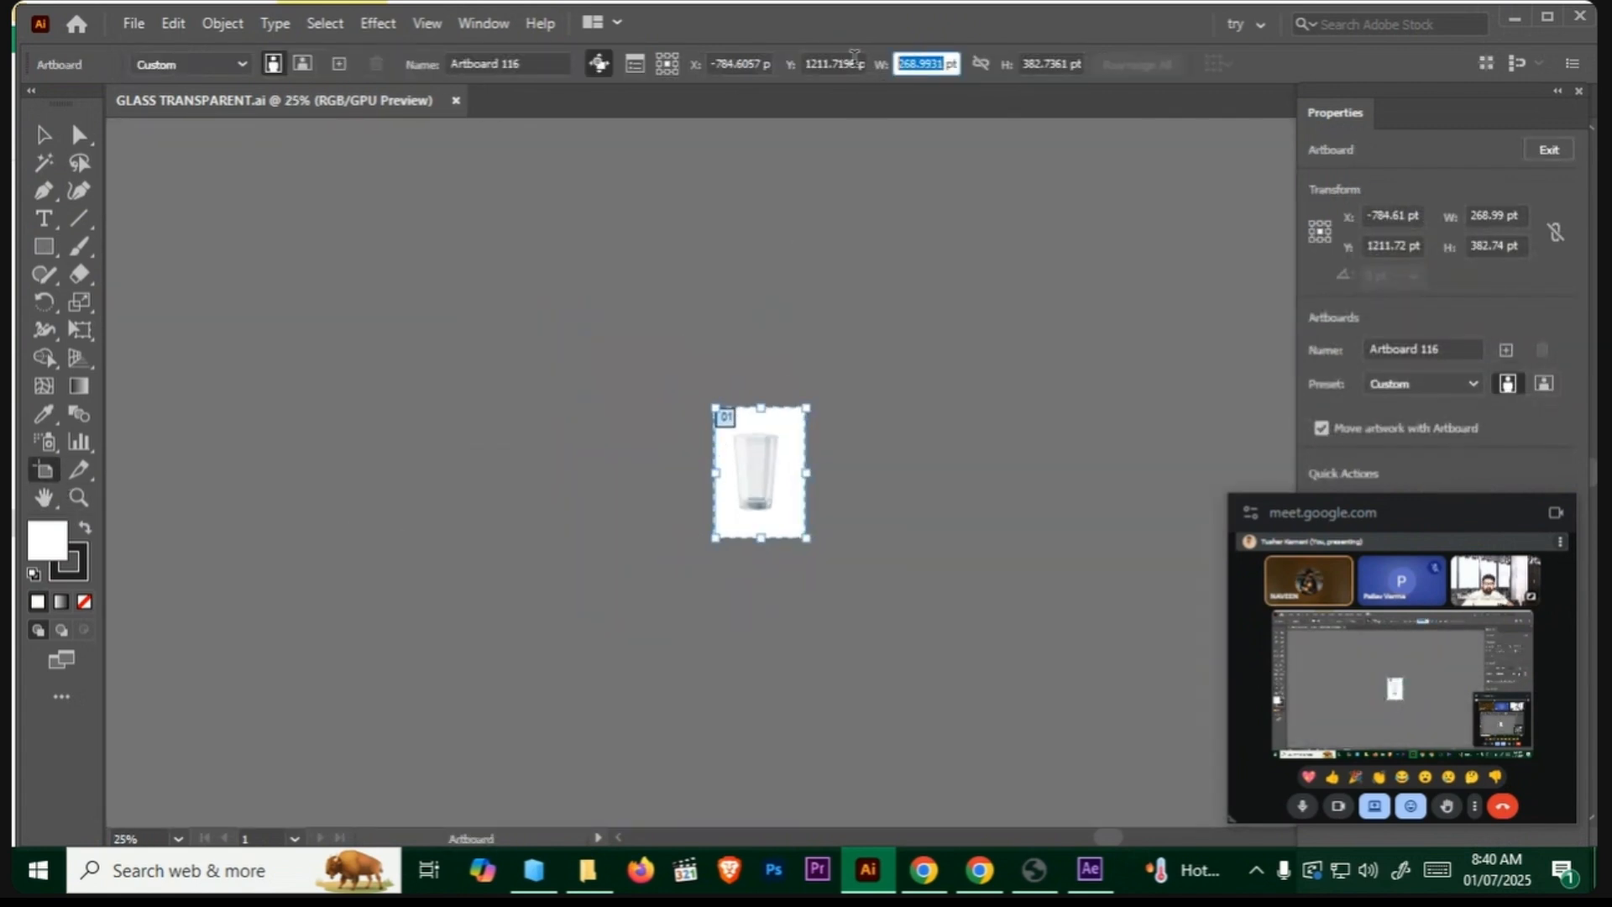
{"action": "type", "text": "1080"}
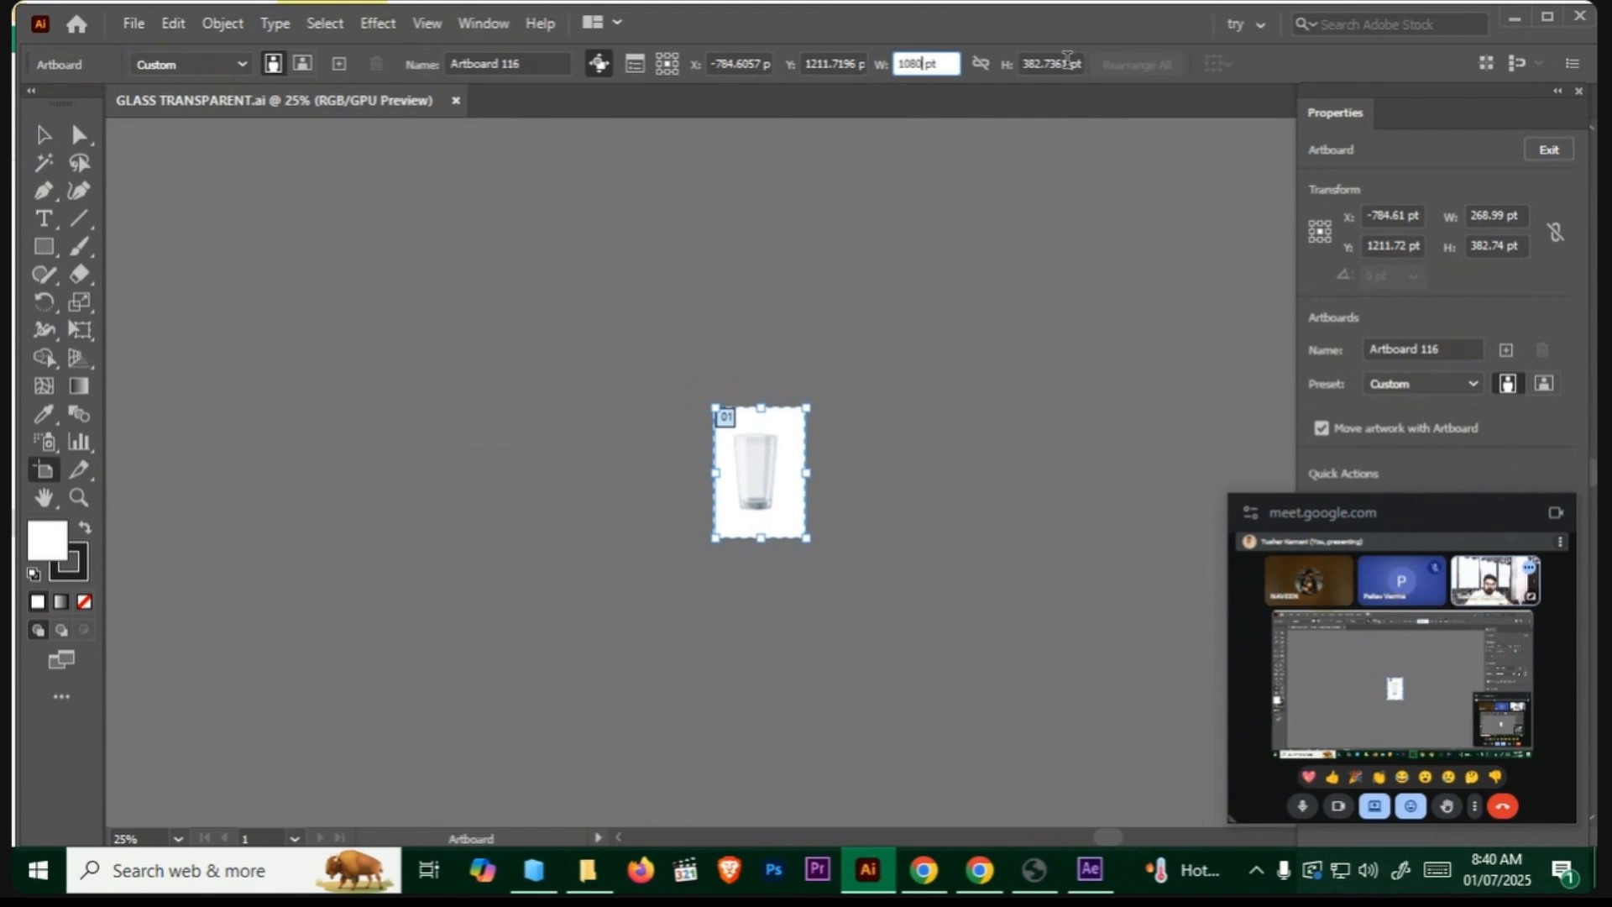
{"action": "key", "text": "Tab"}
{"action": "type", "text": "1080"}
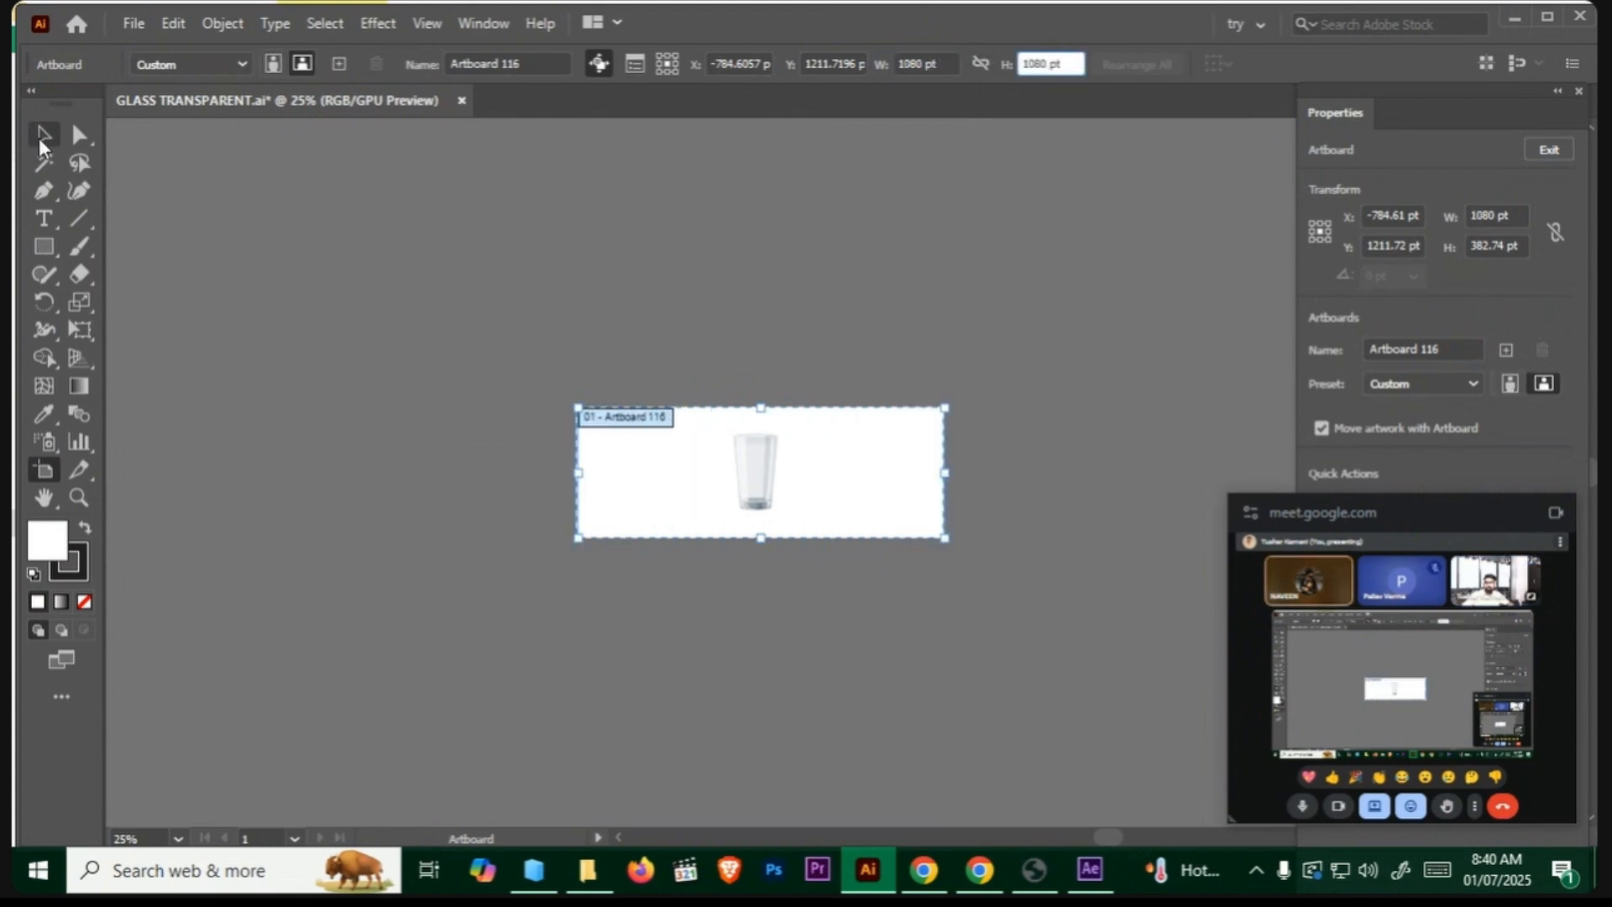
Step: Enlarge the whole glass artwork proportionally so it fills most of the artboard's height
{"action": "left_click", "coordinate": [43, 136]}
{"action": "left_click_drag", "start_coordinate": [909, 388], "coordinate": [568, 637]}
{"action": "left_click_drag", "start_coordinate": [781, 424], "coordinate": [839, 331]}
{"action": "left_click", "coordinate": [1184, 364]}
Step: Widen the artboard to a 16:9 landscape format and leave artboard editing
{"action": "left_click", "coordinate": [57, 472]}
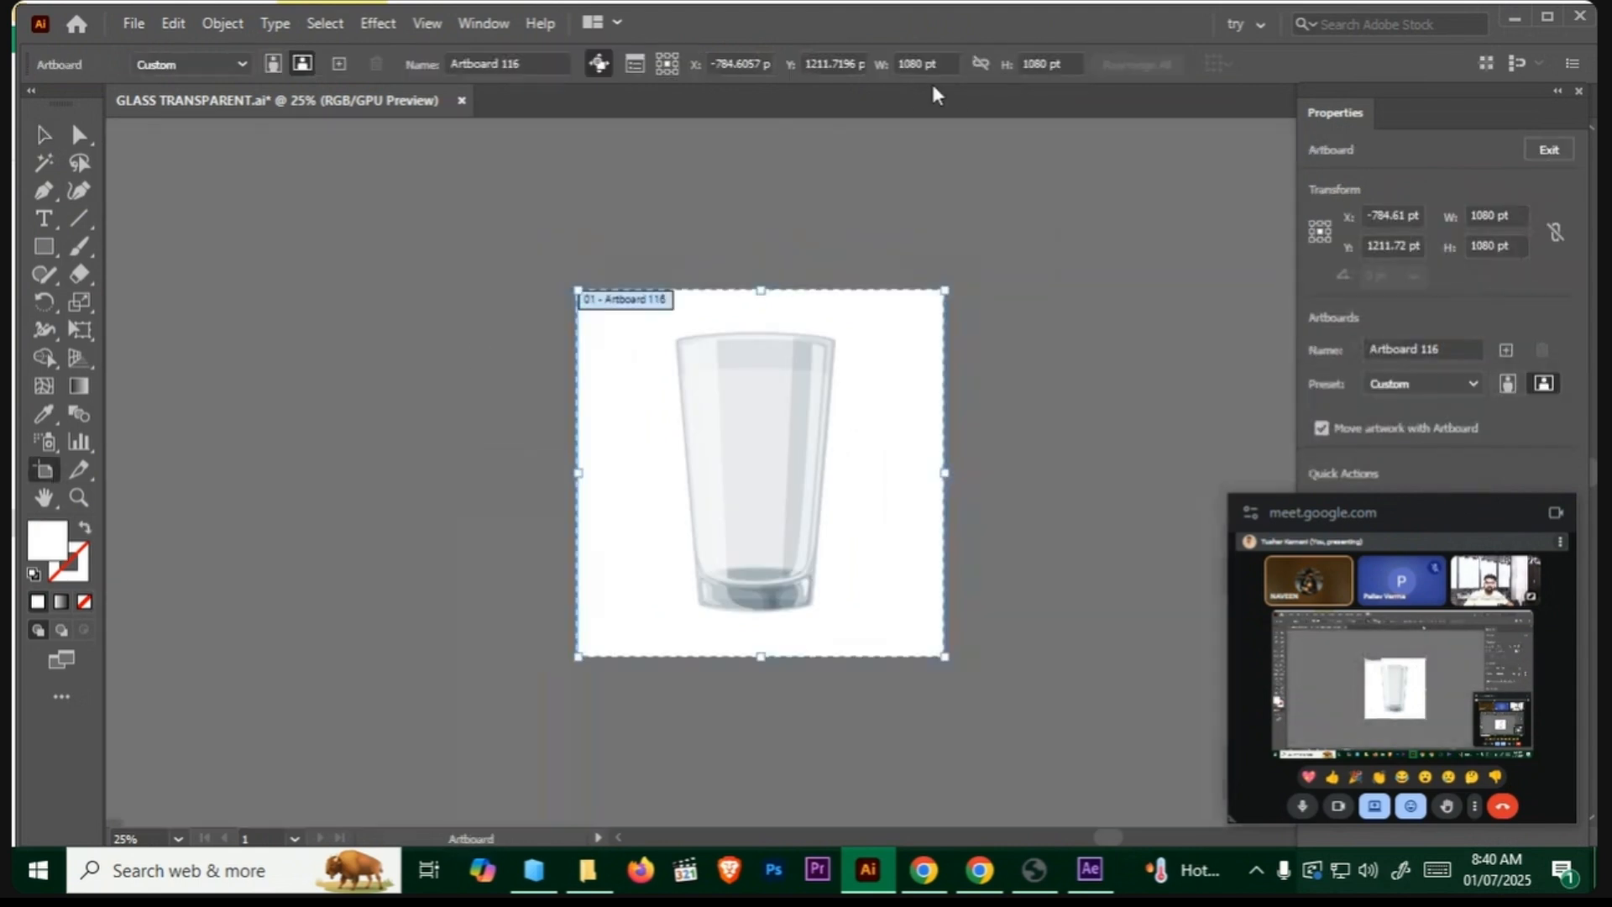
{"action": "double_click", "coordinate": [925, 62]}
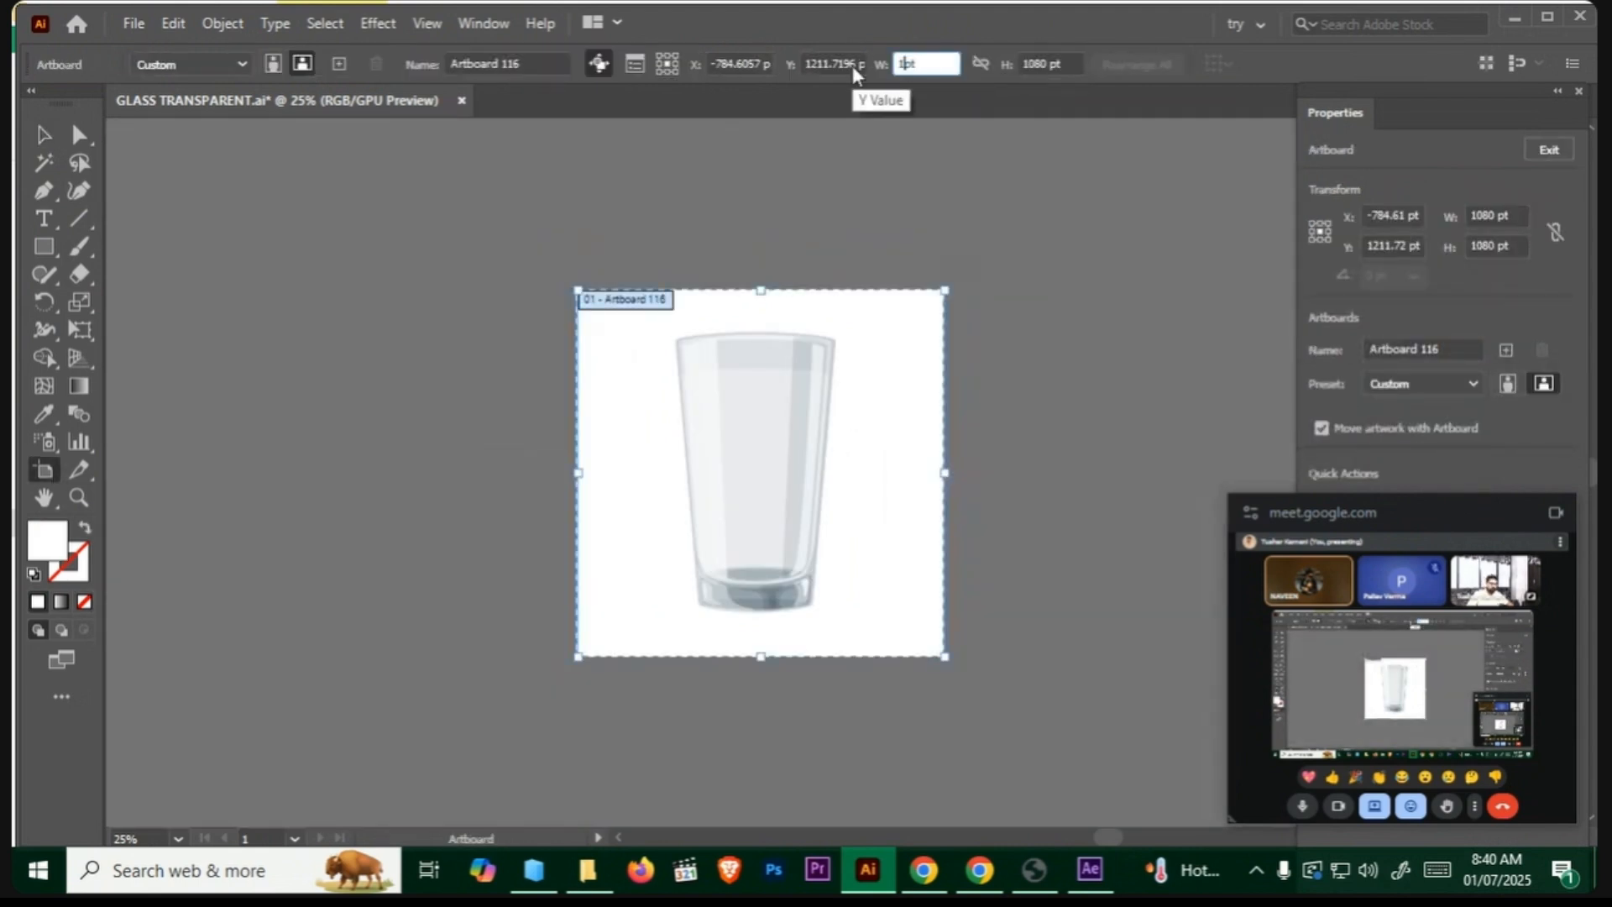
{"action": "key", "text": "Return"}
{"action": "key", "text": "Escape"}
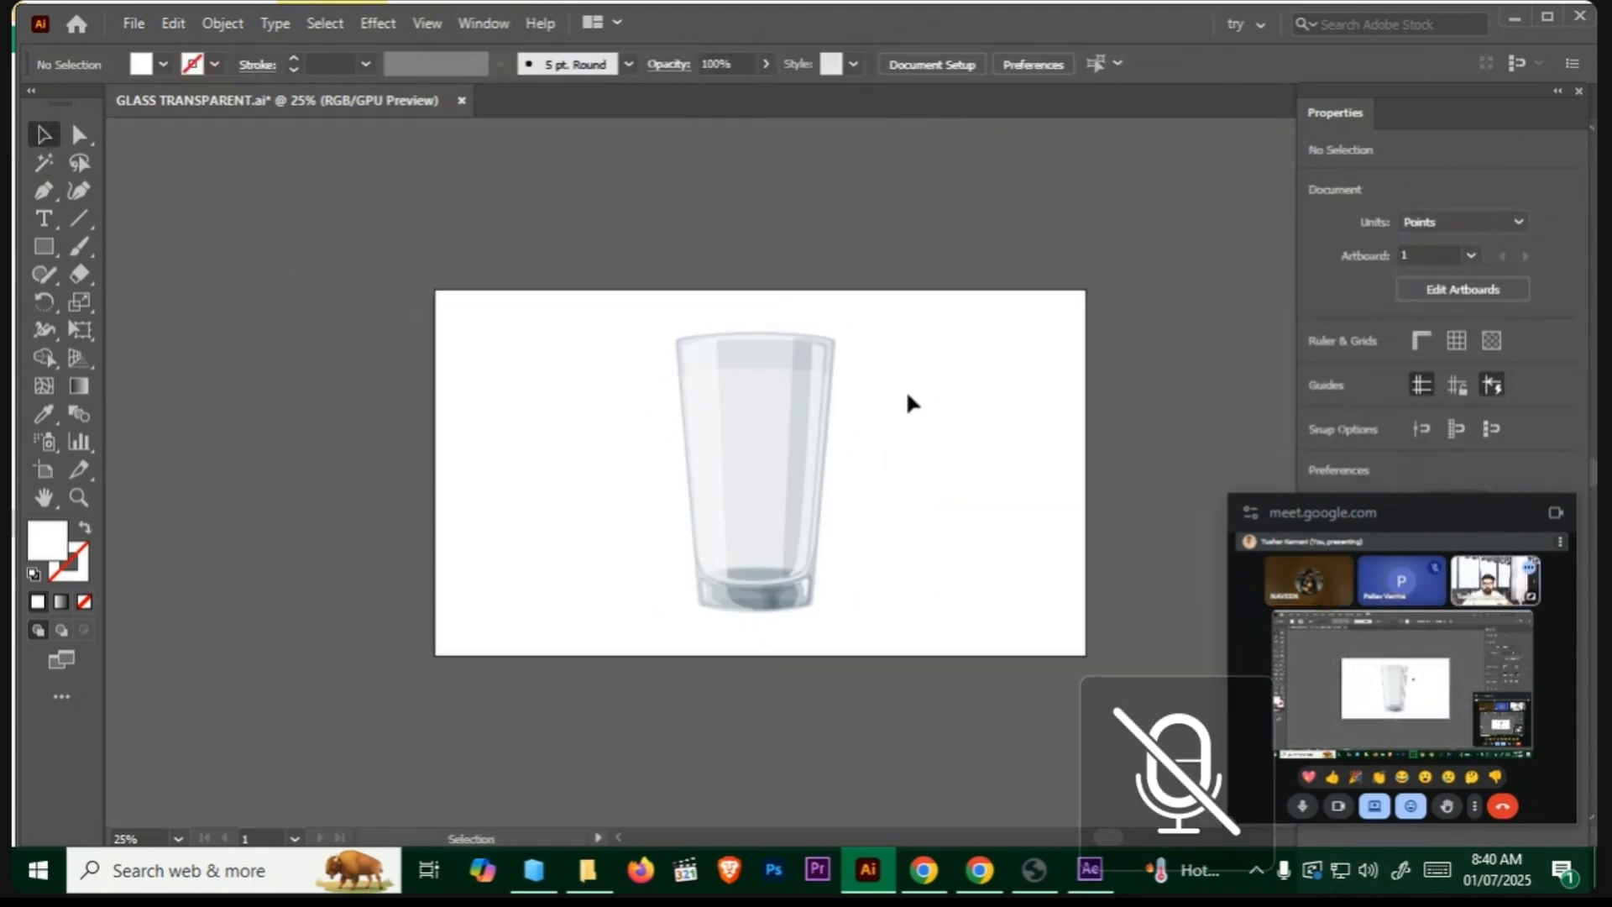
Step: Maximize the document window, move the floating meeting window off the artwork, and show the layer list
{"action": "left_click", "coordinate": [1548, 17]}
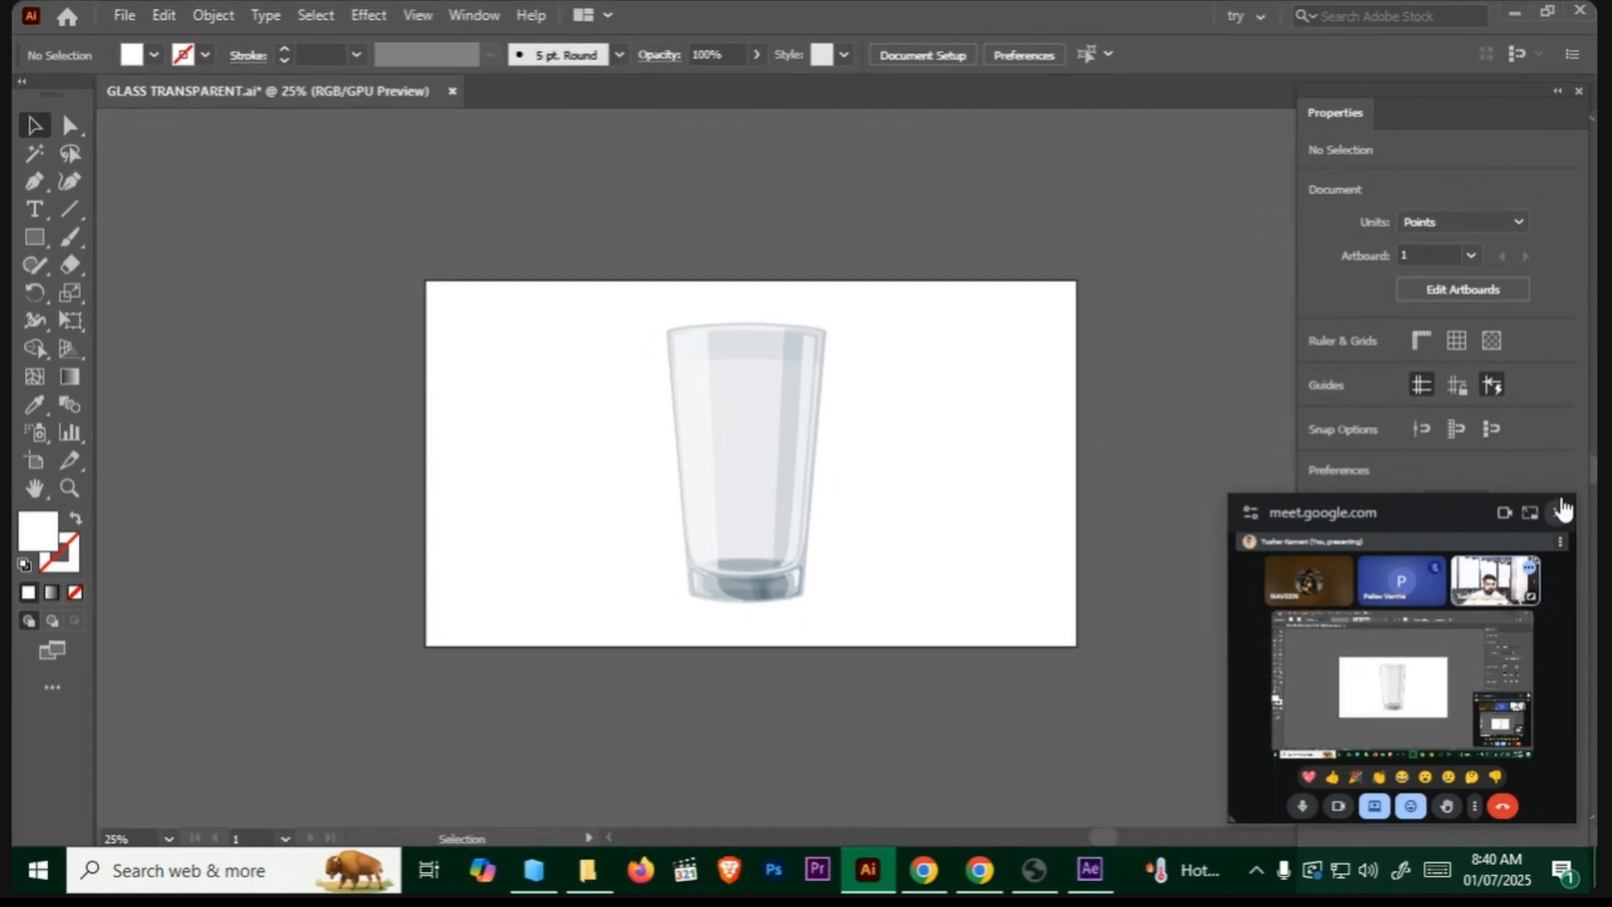
{"action": "left_click_drag", "start_coordinate": [1411, 523], "coordinate": [308, 667]}
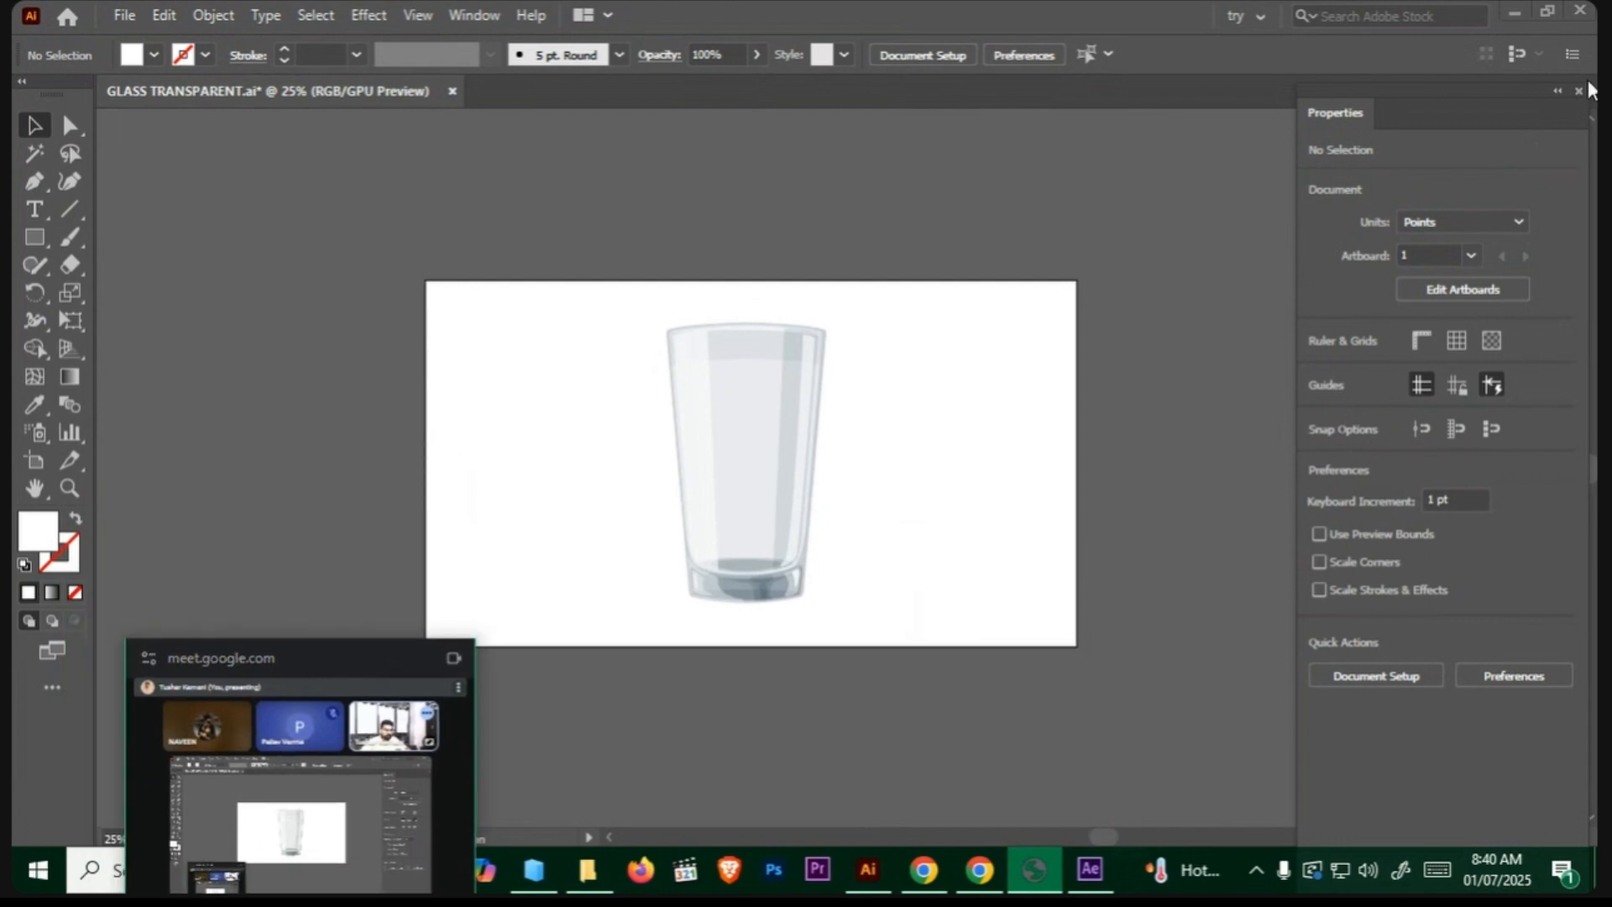
{"action": "key", "text": "shift+Tab"}
{"action": "key", "text": "F7"}
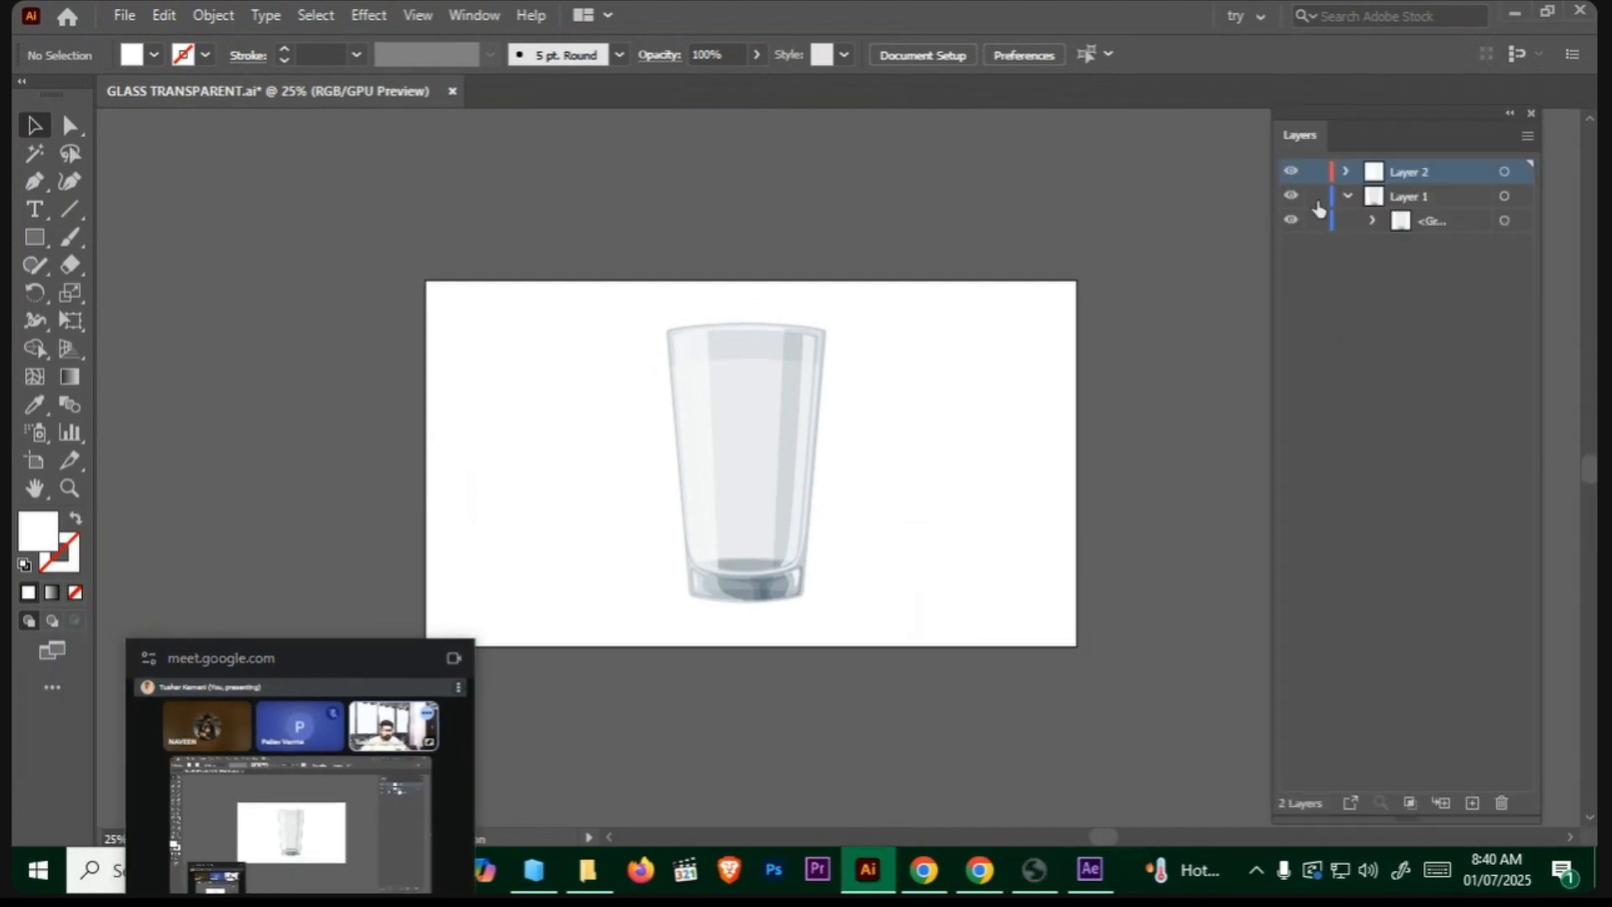
Step: Hide and show Layer 1 and Layer 2 in turn to examine which glass parts each holds
{"action": "left_click", "coordinate": [1291, 197]}
{"action": "left_click", "coordinate": [1291, 198]}
{"action": "left_click", "coordinate": [1291, 173]}
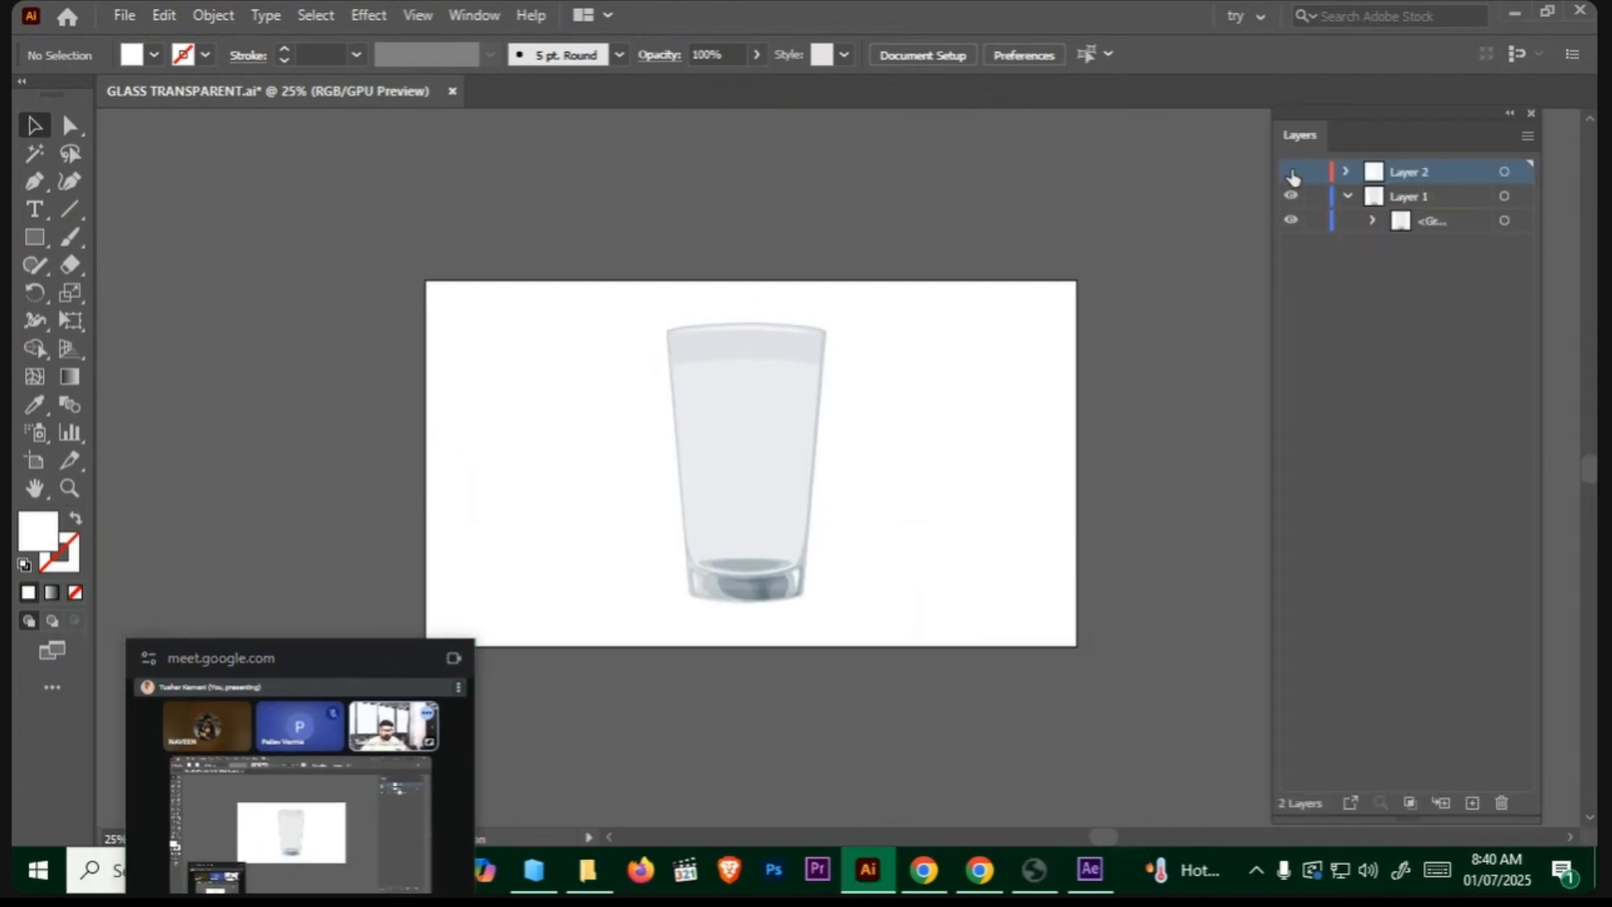
{"action": "left_click", "coordinate": [1292, 173]}
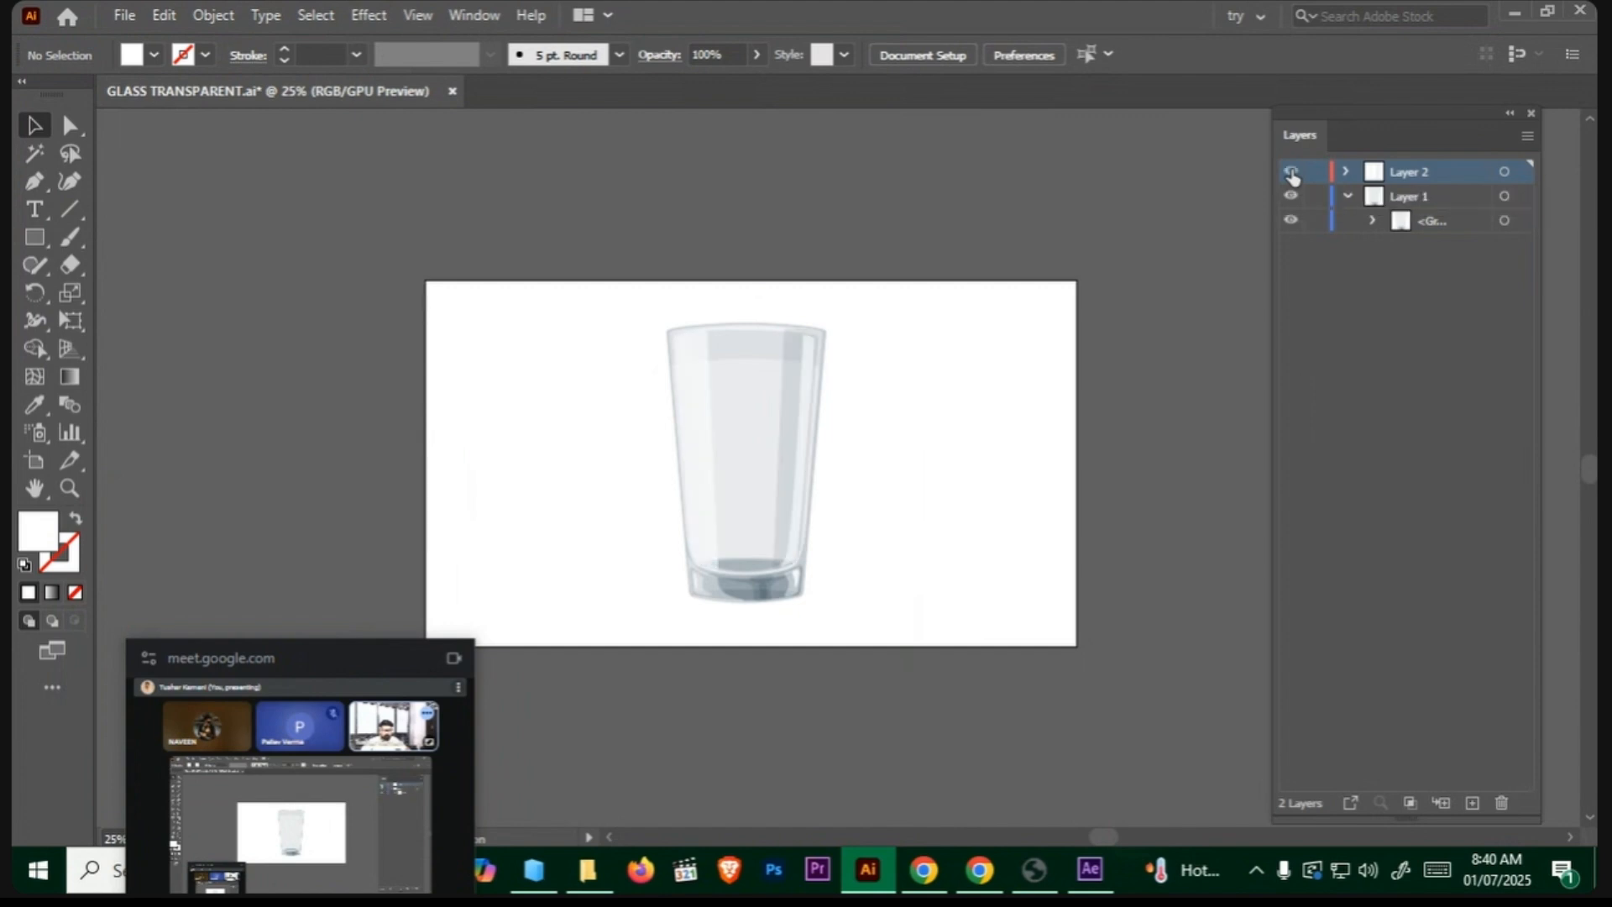
{"action": "left_click", "coordinate": [1349, 198]}
Step: Start a Pen tool path at the glass's upper-left rim corner, down its left side and along half of the inner base curve
{"action": "left_click", "coordinate": [35, 181]}
{"action": "key", "text": "ctrl+plus"}
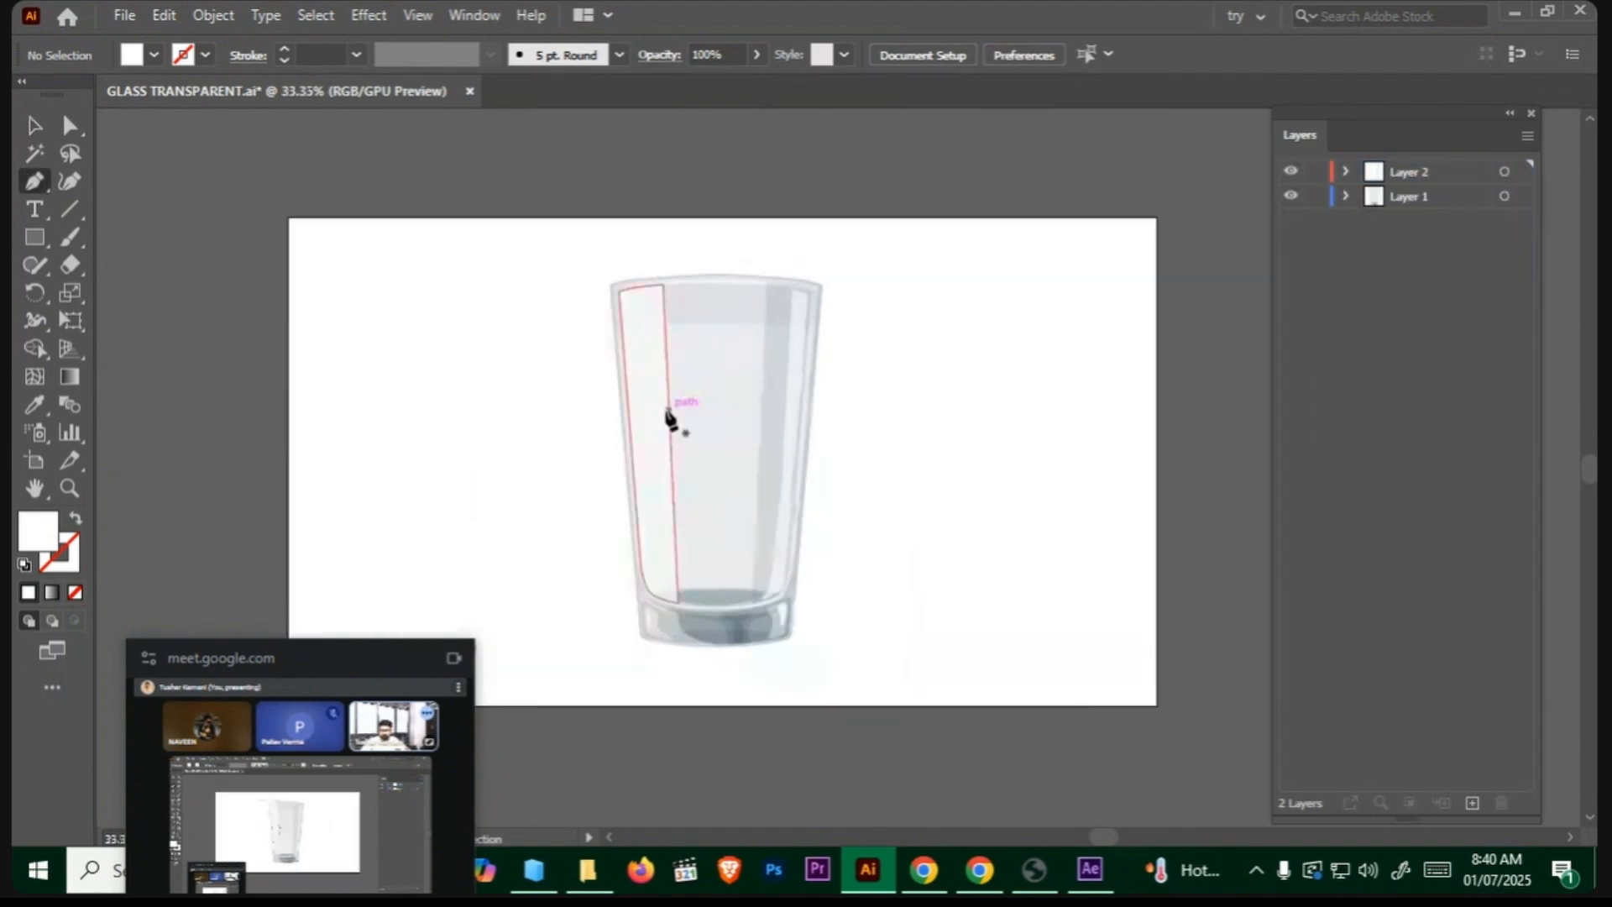
{"action": "left_click_drag", "start_coordinate": [651, 463], "coordinate": [785, 451]}
{"action": "left_click", "coordinate": [743, 276]}
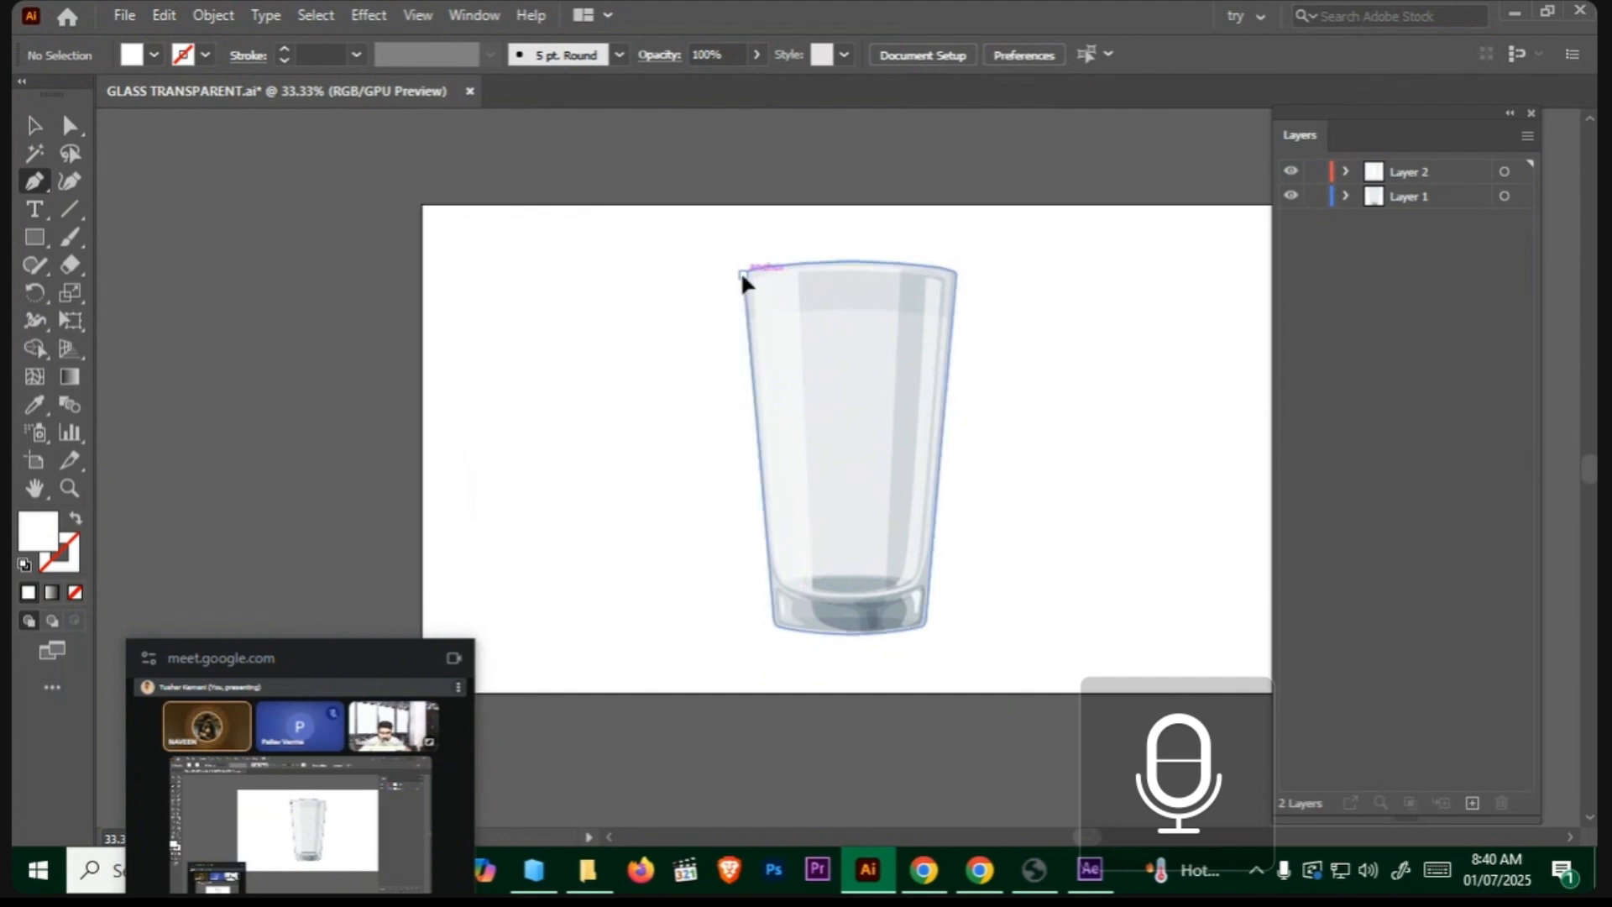
{"action": "left_click", "coordinate": [743, 275]}
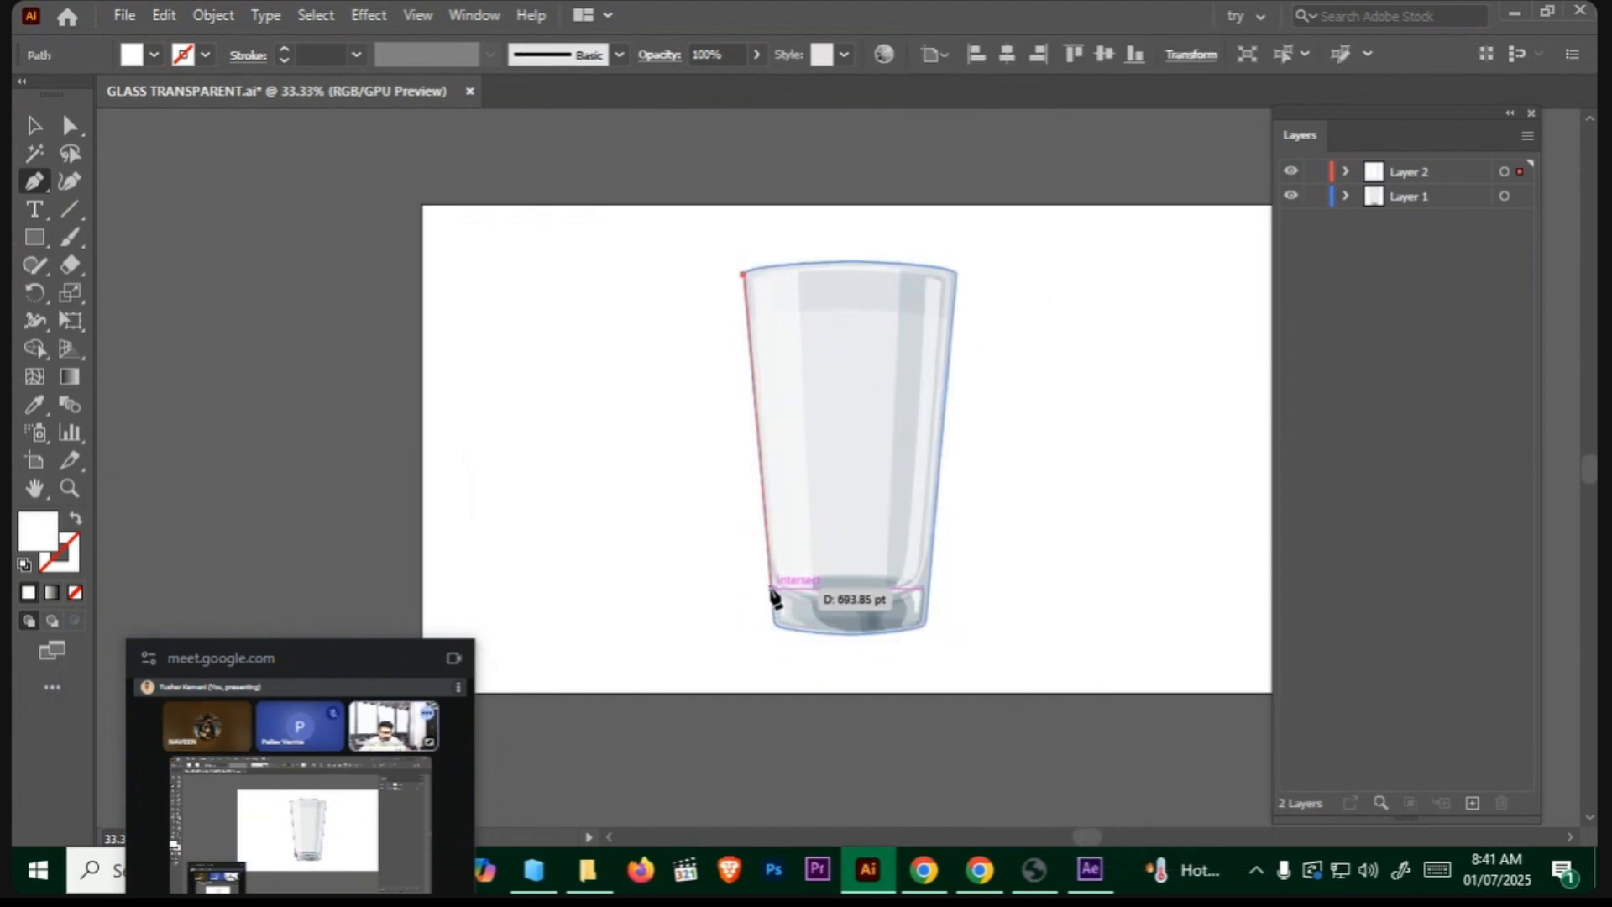
{"action": "left_click", "coordinate": [771, 590]}
{"action": "left_click_drag", "start_coordinate": [850, 604], "coordinate": [897, 602]}
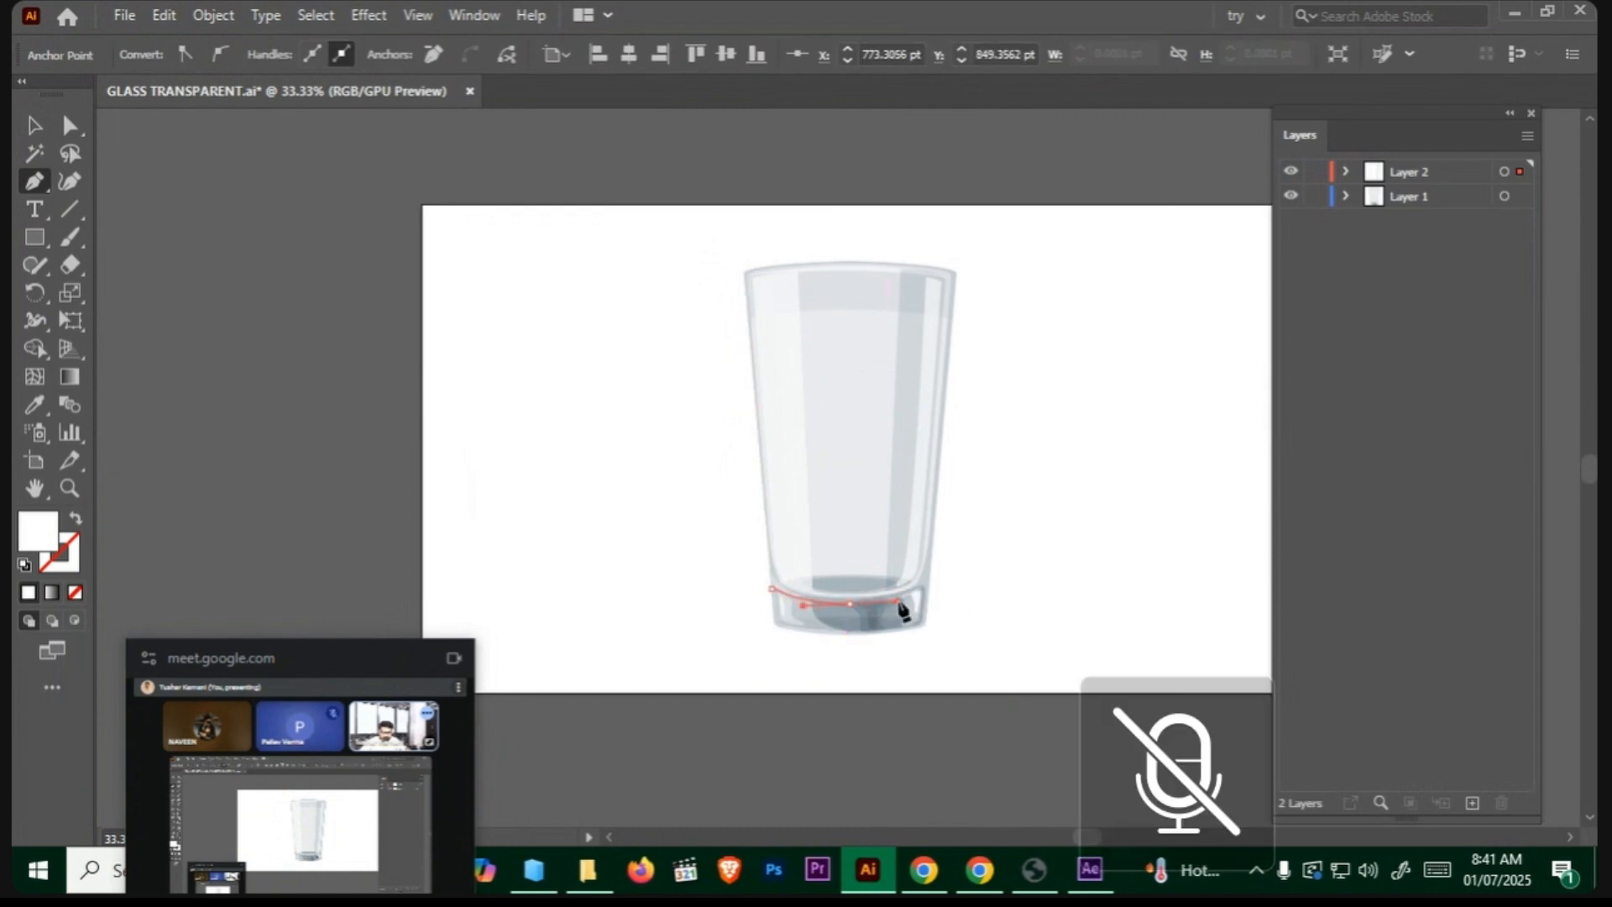
Step: Swap fill and stroke, and continue the path along the inner base curve to the glass's right side
{"action": "left_click", "coordinate": [76, 518]}
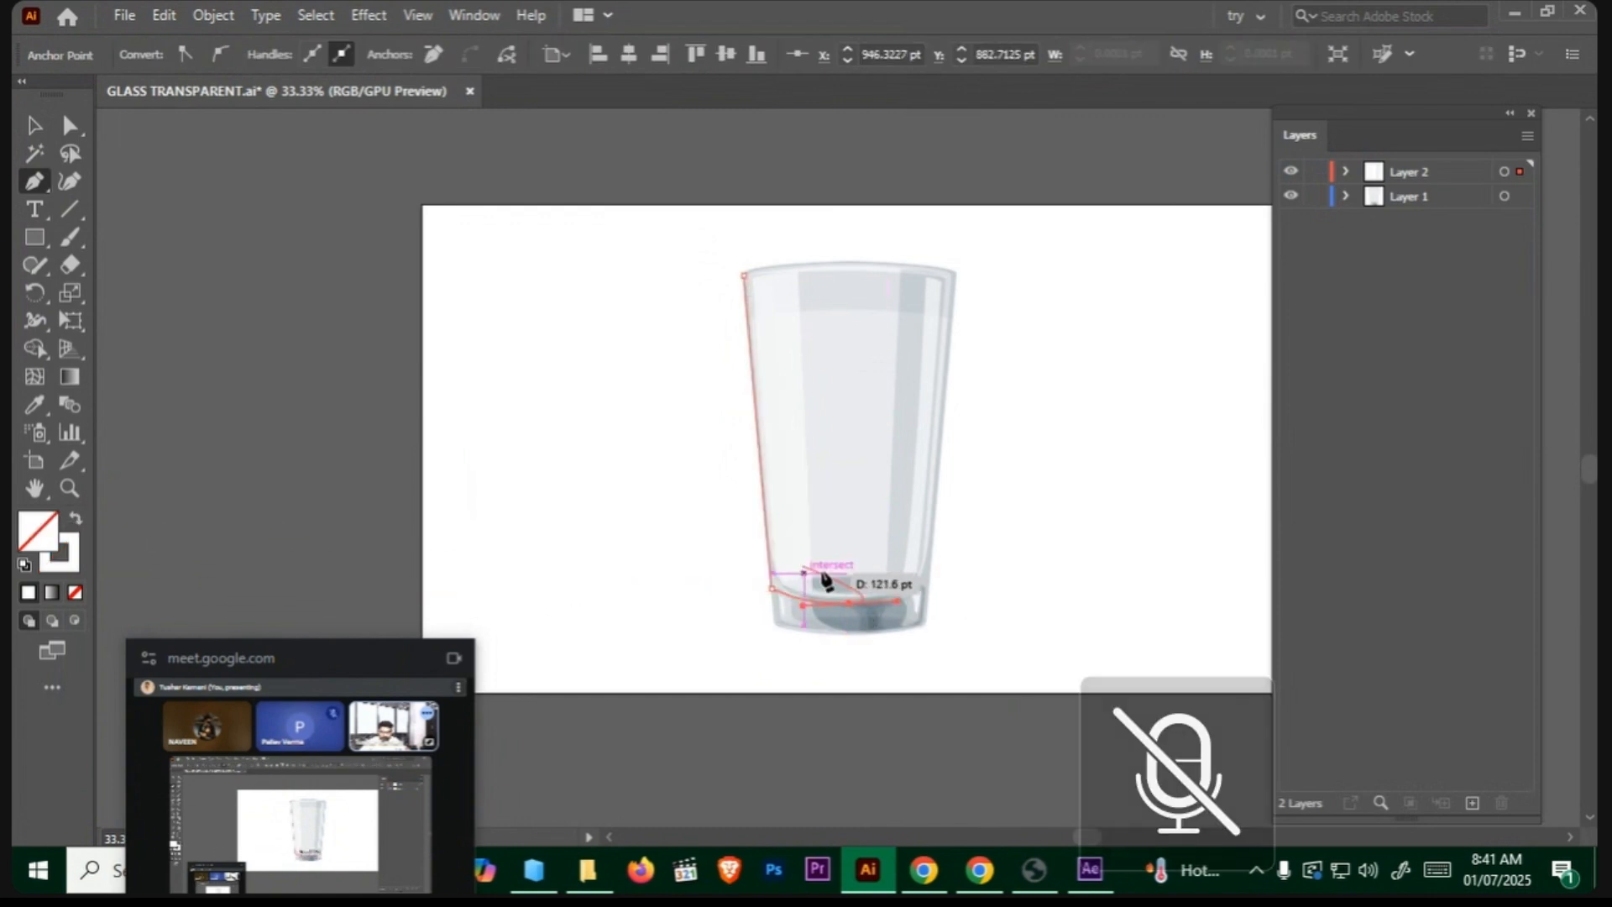
{"action": "left_click", "coordinate": [850, 604]}
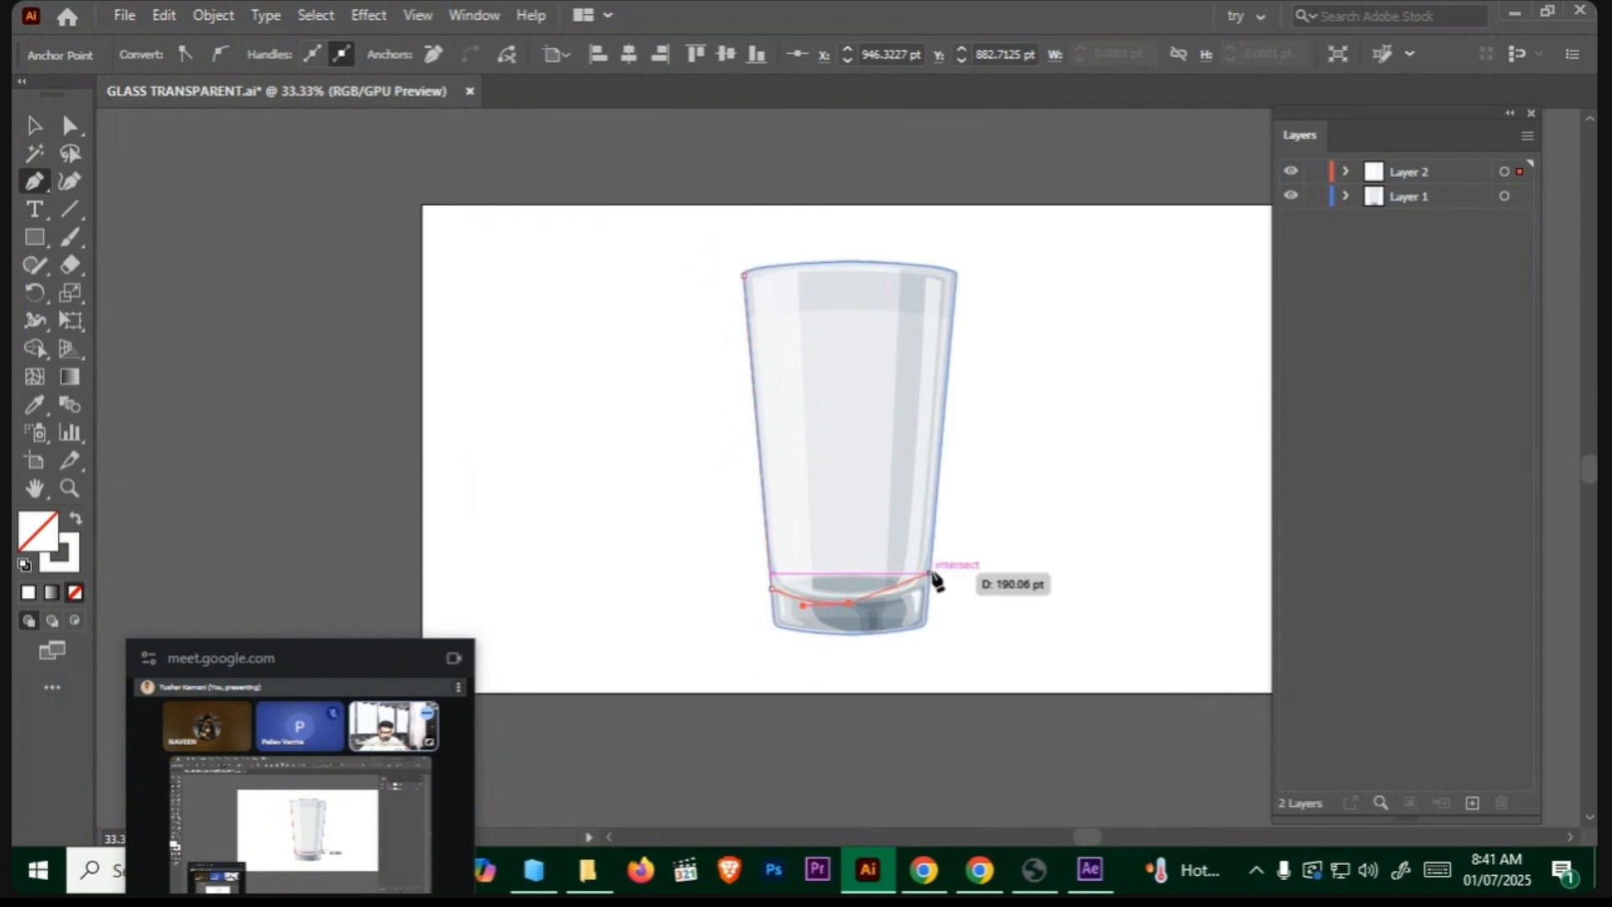
{"action": "left_click_drag", "start_coordinate": [930, 574], "coordinate": [946, 546]}
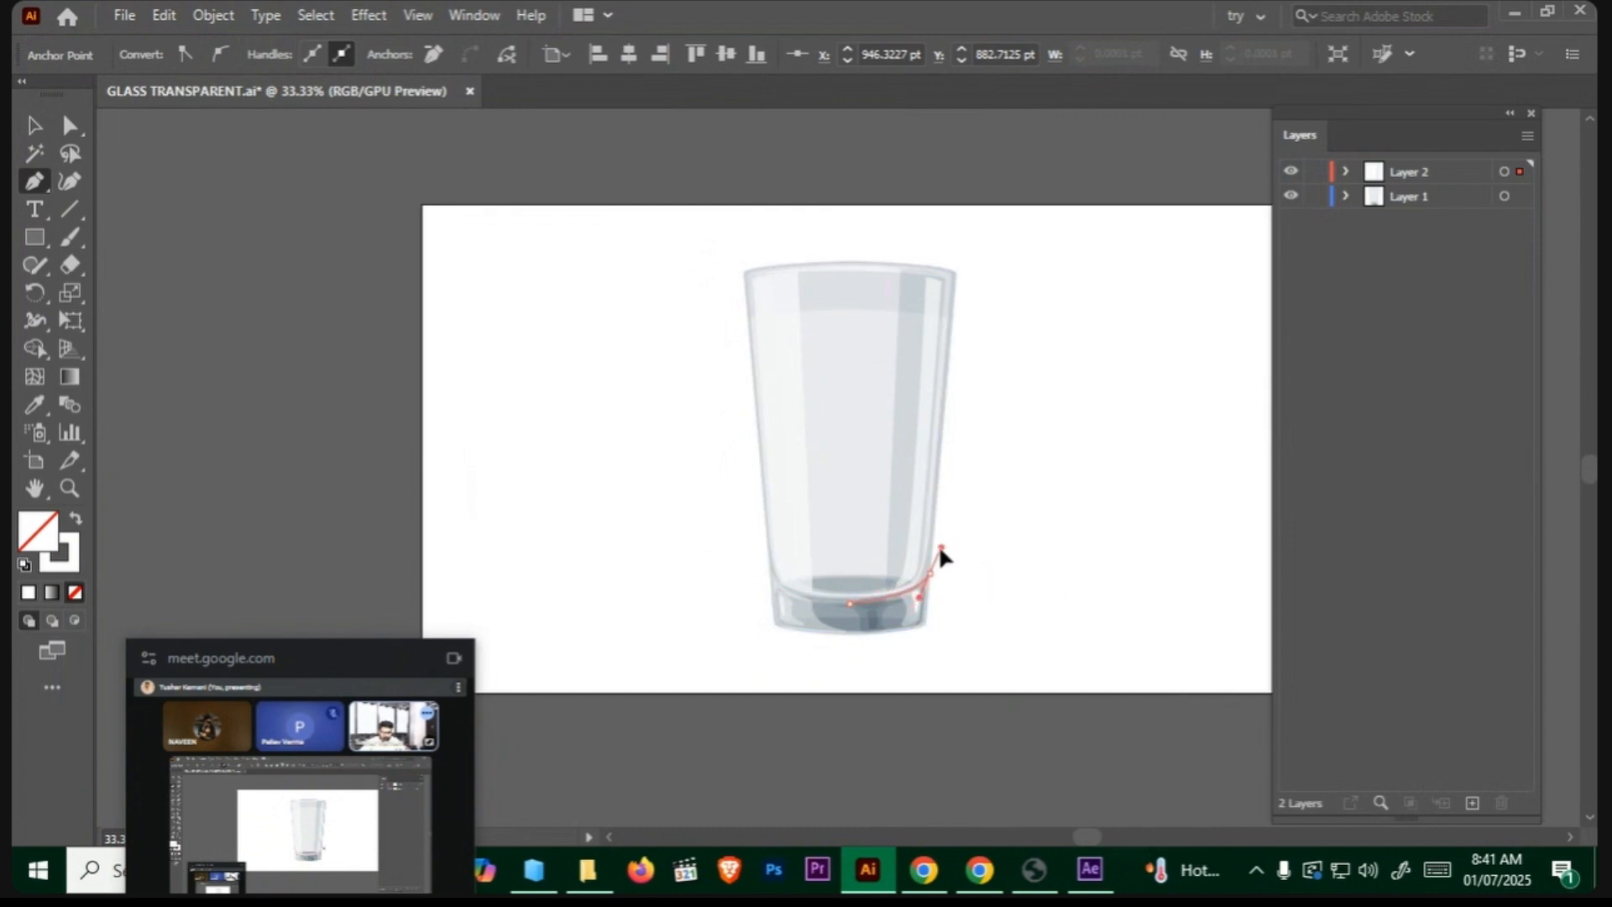
{"action": "left_click", "coordinate": [929, 574]}
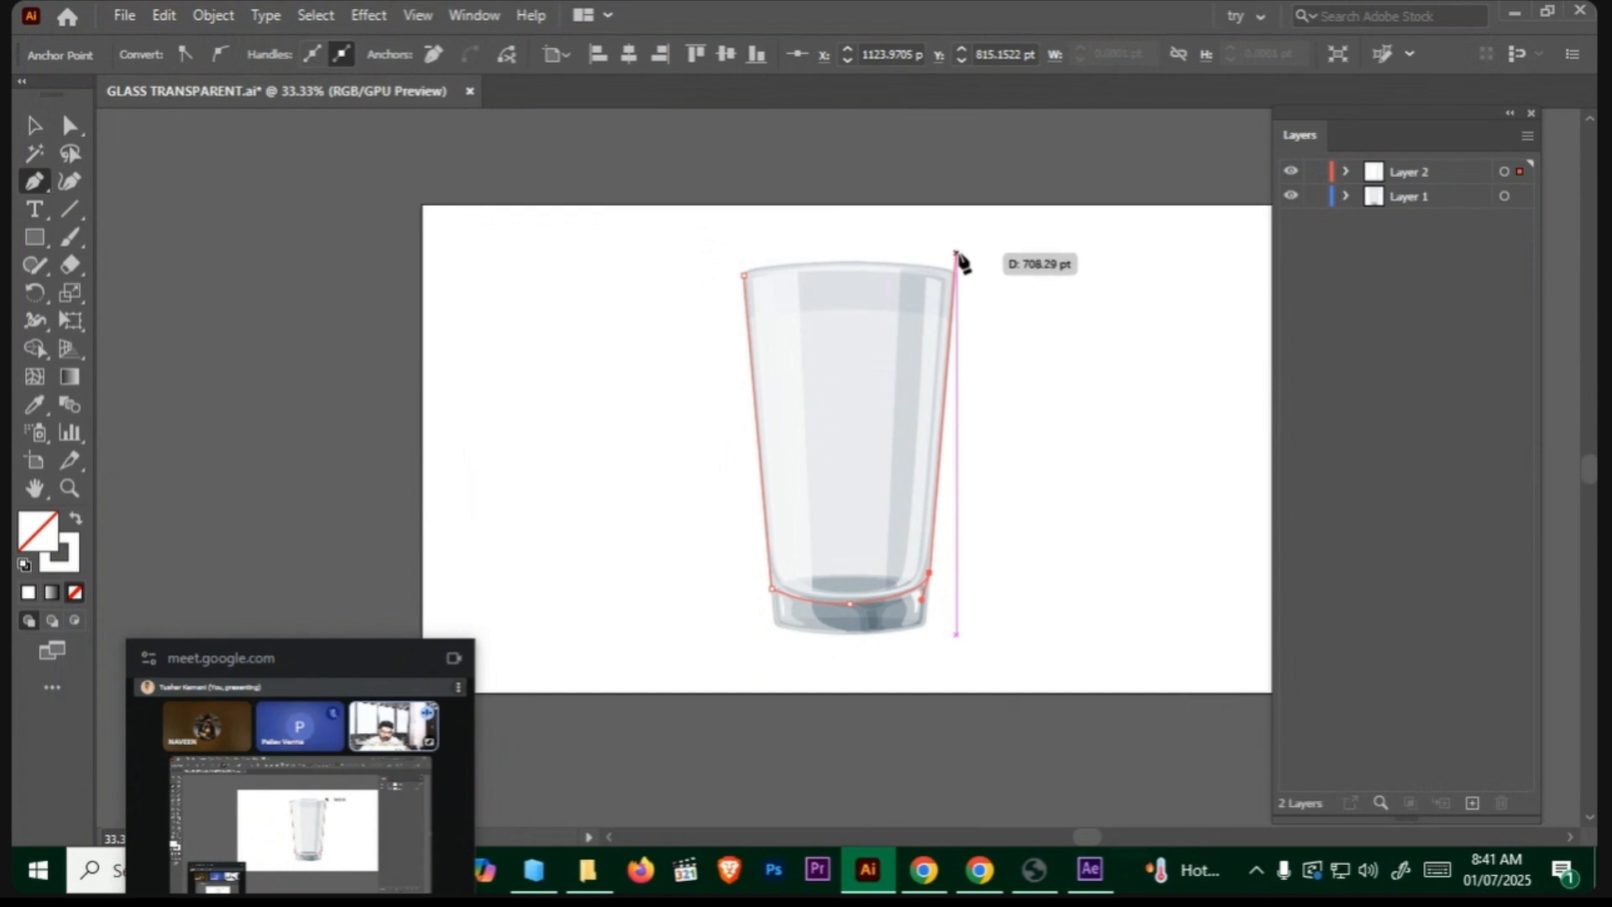
Step: Run the path up the glass's right side and close it with an arched edge slightly above the rim
{"action": "left_click", "coordinate": [956, 254]}
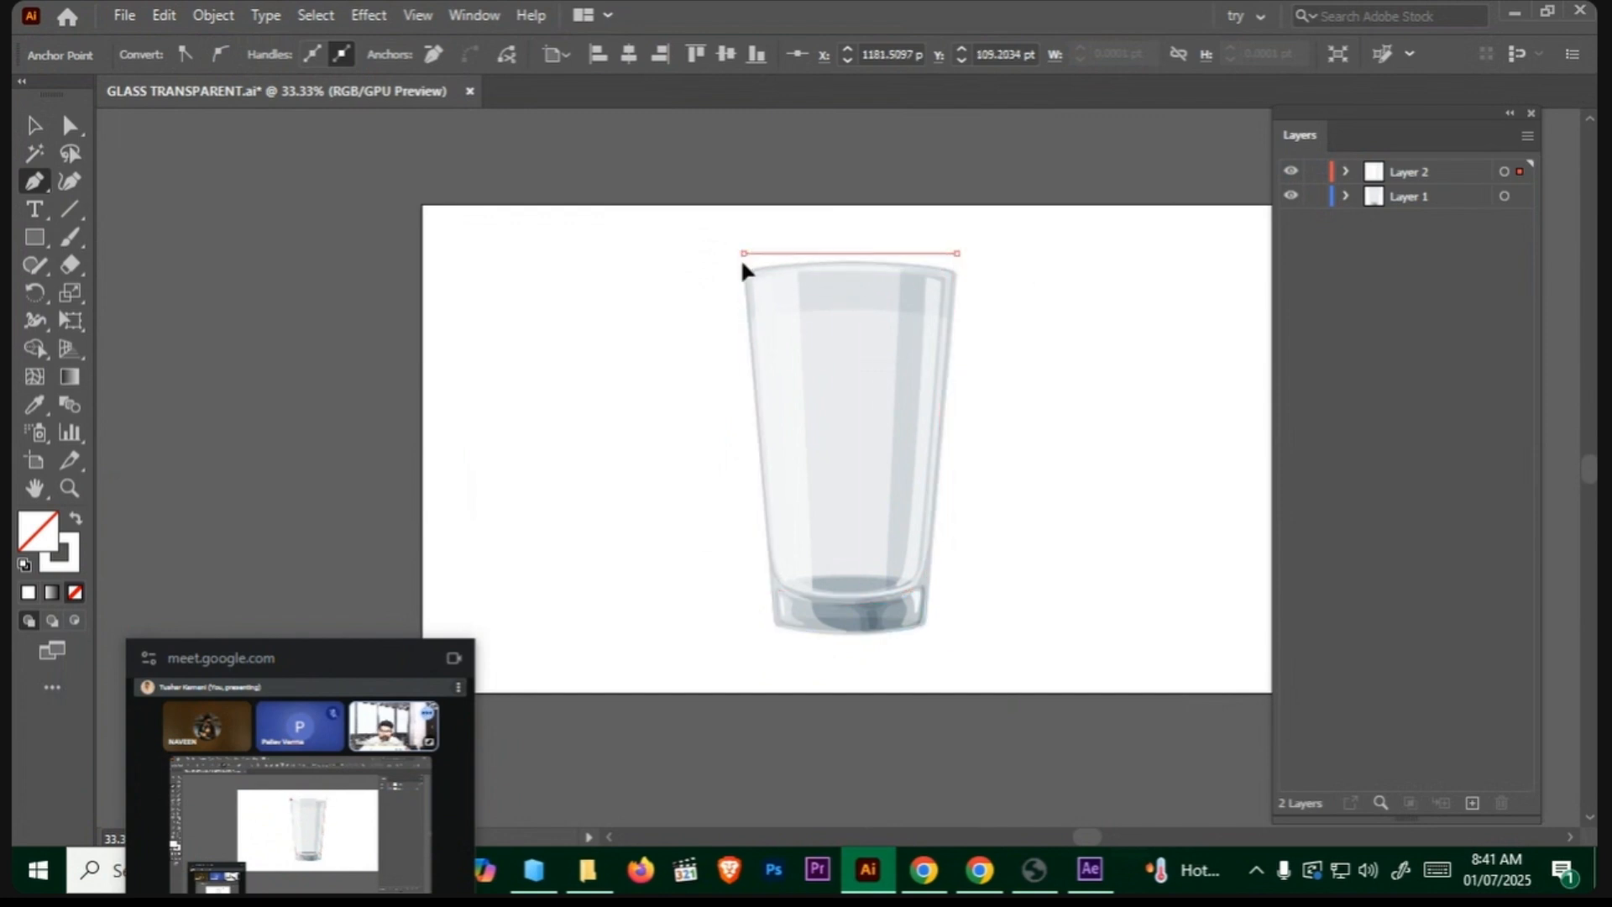
{"action": "left_click_drag", "start_coordinate": [744, 253], "coordinate": [641, 286]}
{"action": "left_click", "coordinate": [744, 254]}
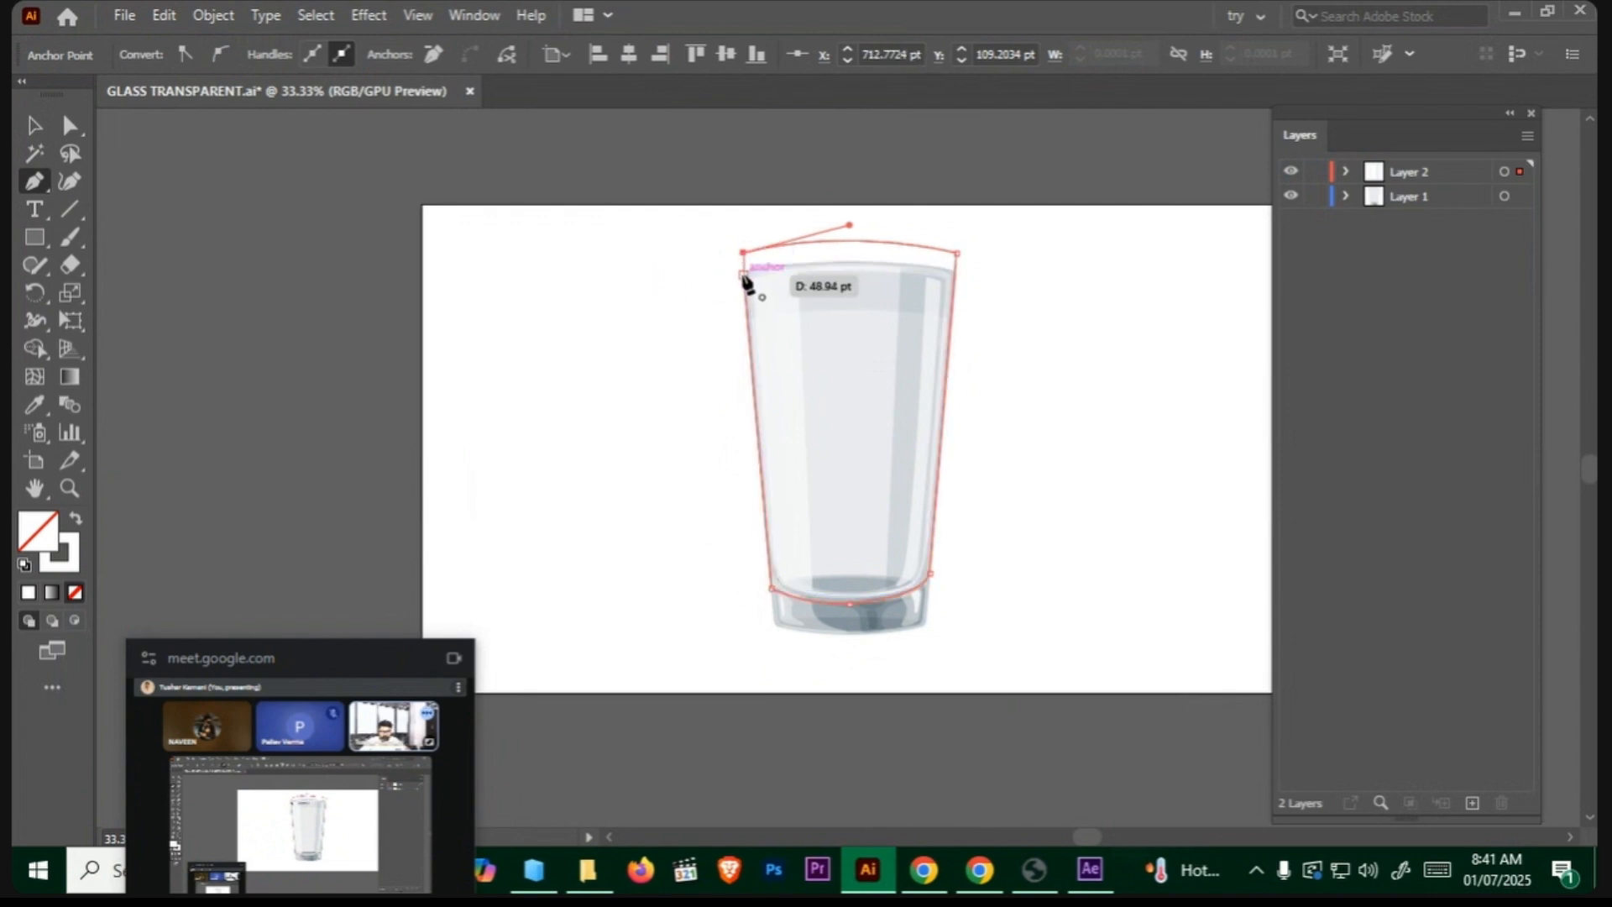
{"action": "left_click", "coordinate": [35, 126]}
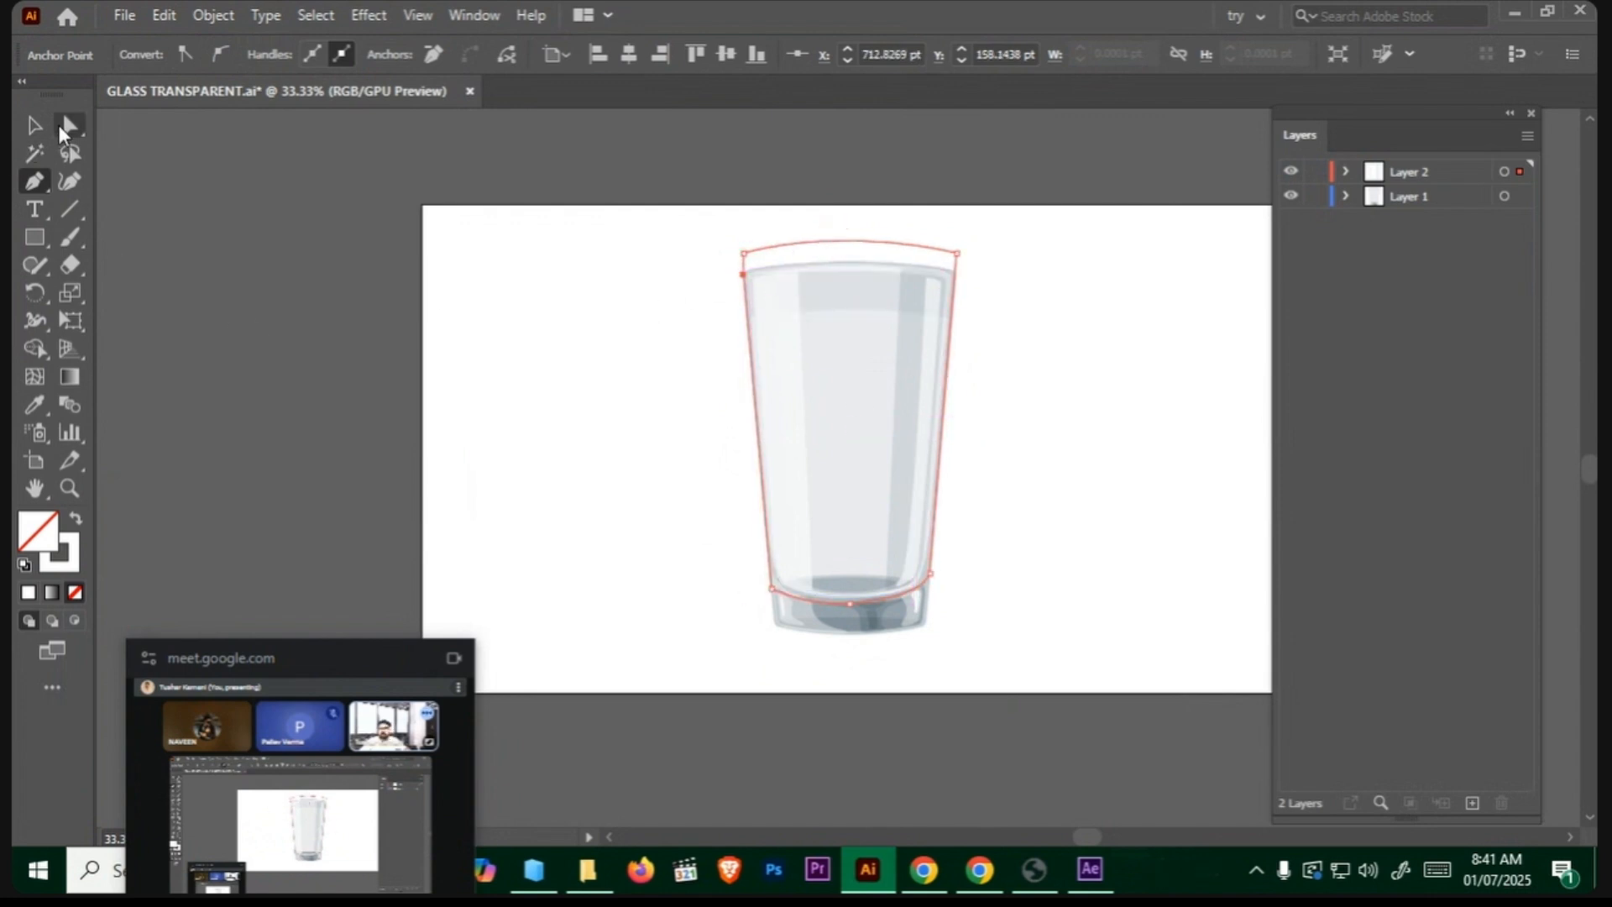
{"action": "left_click", "coordinate": [572, 328]}
Step: Give the traced glass outline a white fill and no stroke by swapping its fill and stroke
{"action": "left_click_drag", "start_coordinate": [910, 244], "coordinate": [880, 259]}
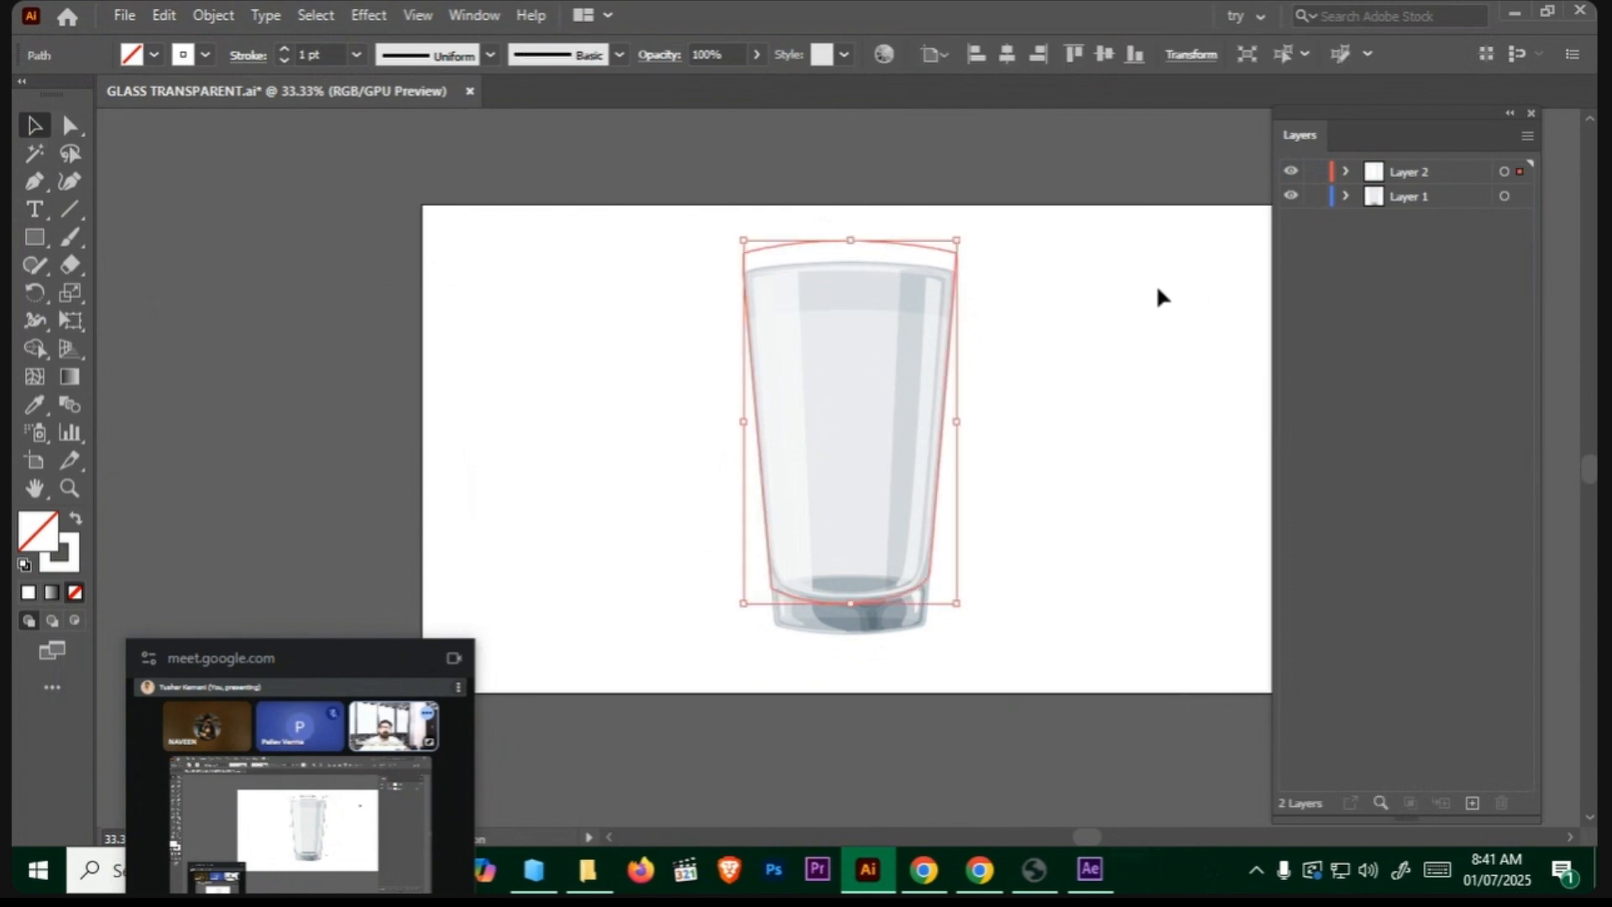
{"action": "left_click", "coordinate": [76, 519]}
{"action": "left_click", "coordinate": [360, 378]}
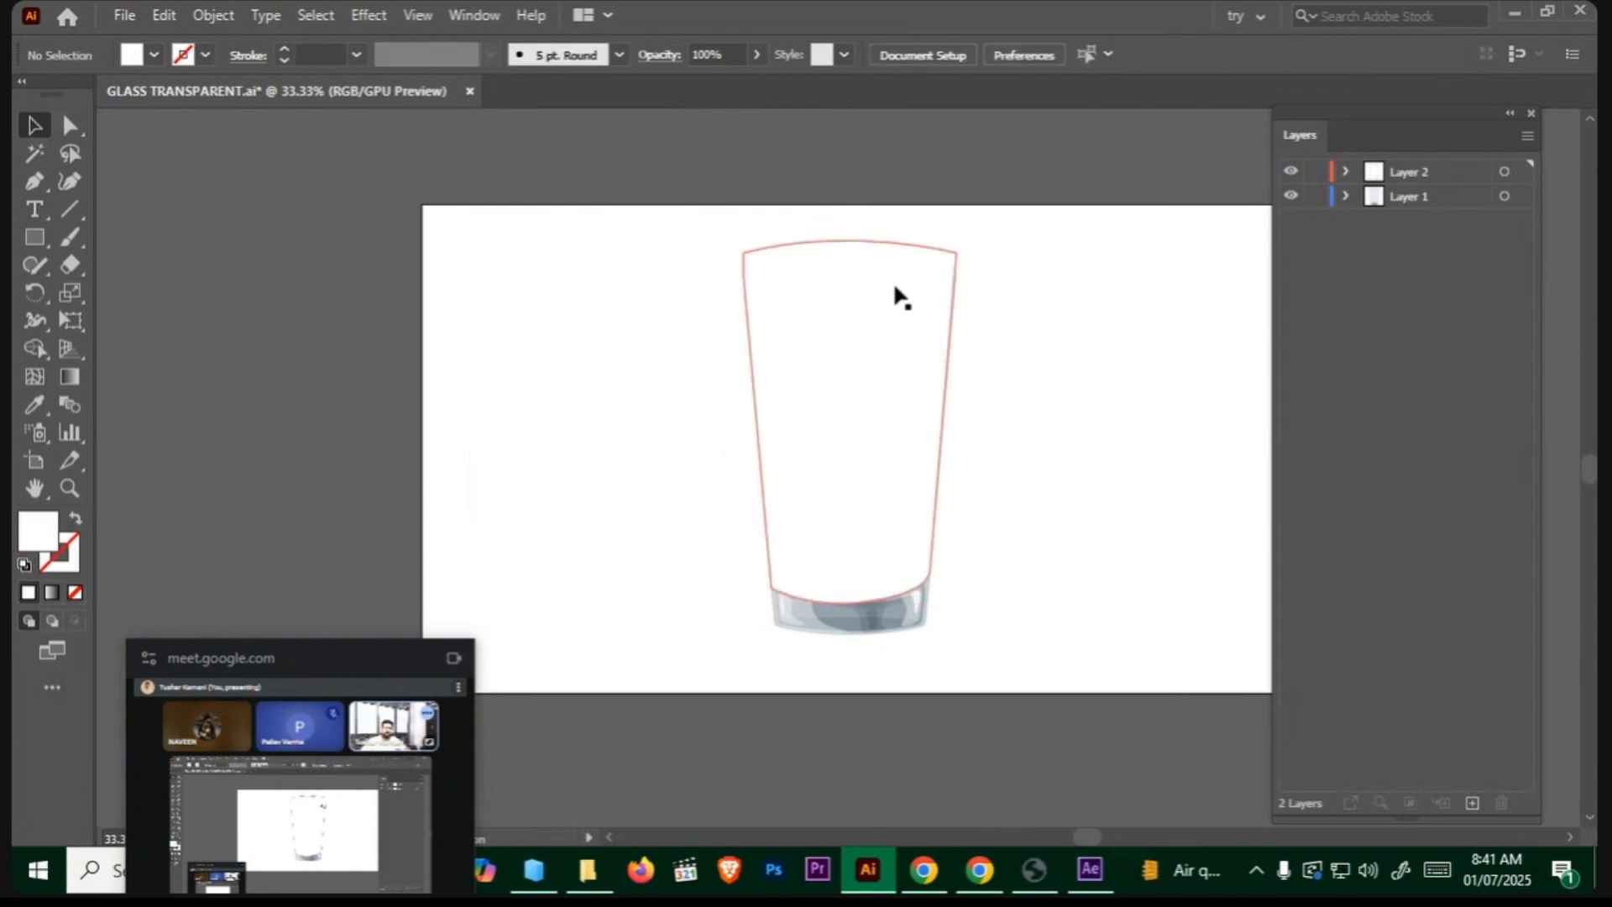
Step: Cut the white glass shape and paste it in front, at the same position, on a new layer
{"action": "left_click", "coordinate": [896, 290]}
{"action": "key", "text": "Delete"}
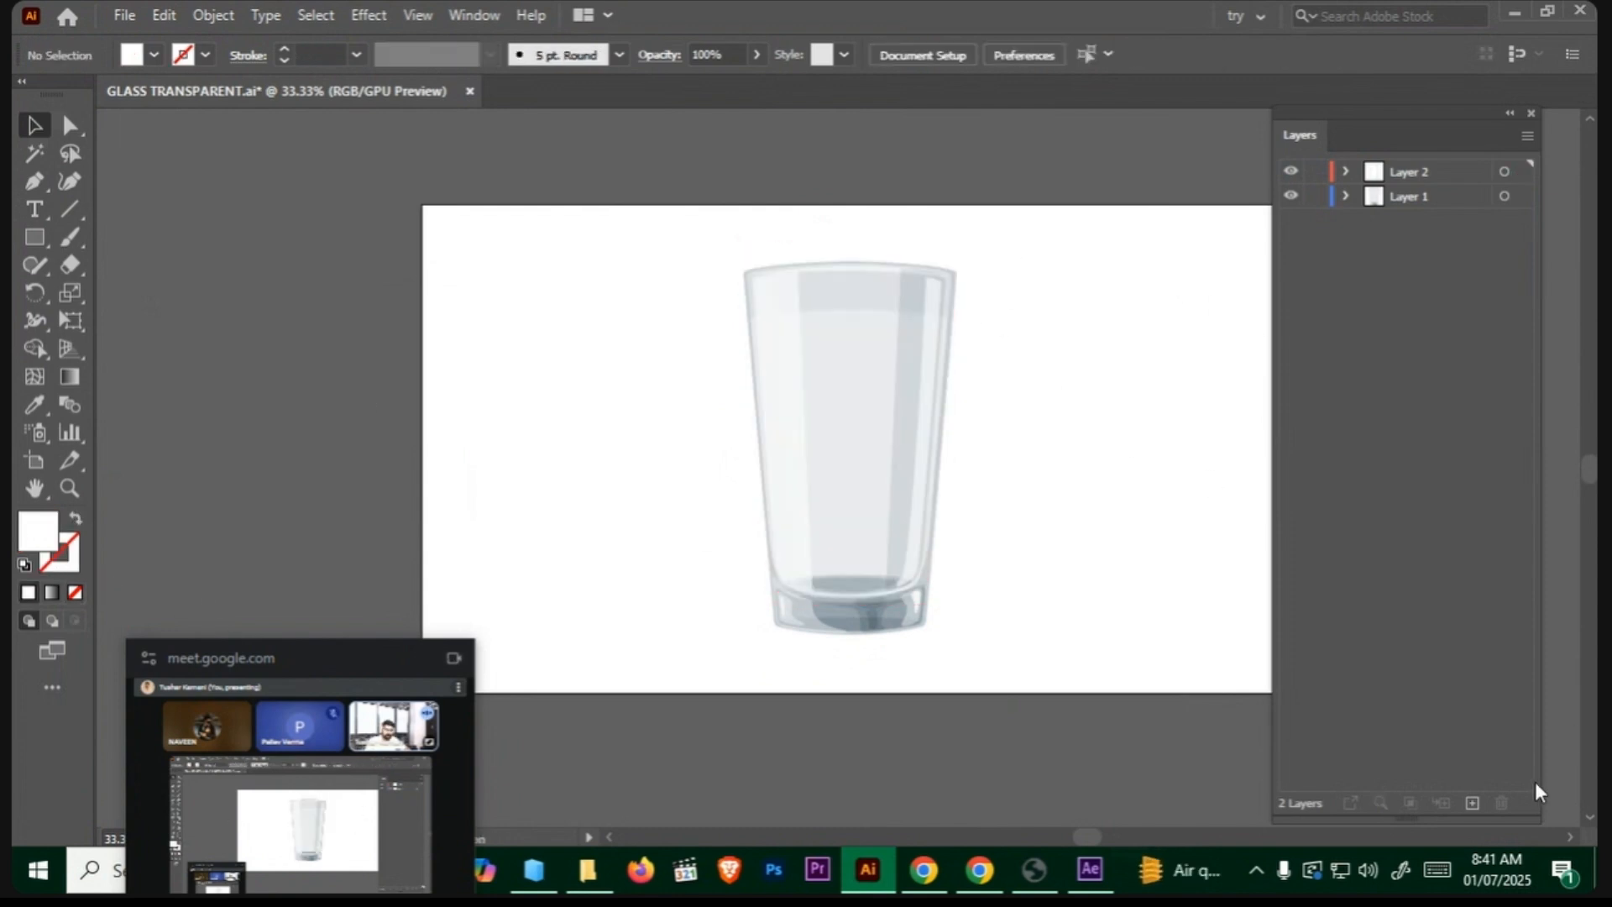
{"action": "left_click", "coordinate": [1474, 804]}
{"action": "key", "text": "ctrl+f"}
Step: Rename the new layer alpha and save the document
{"action": "double_click", "coordinate": [1411, 172]}
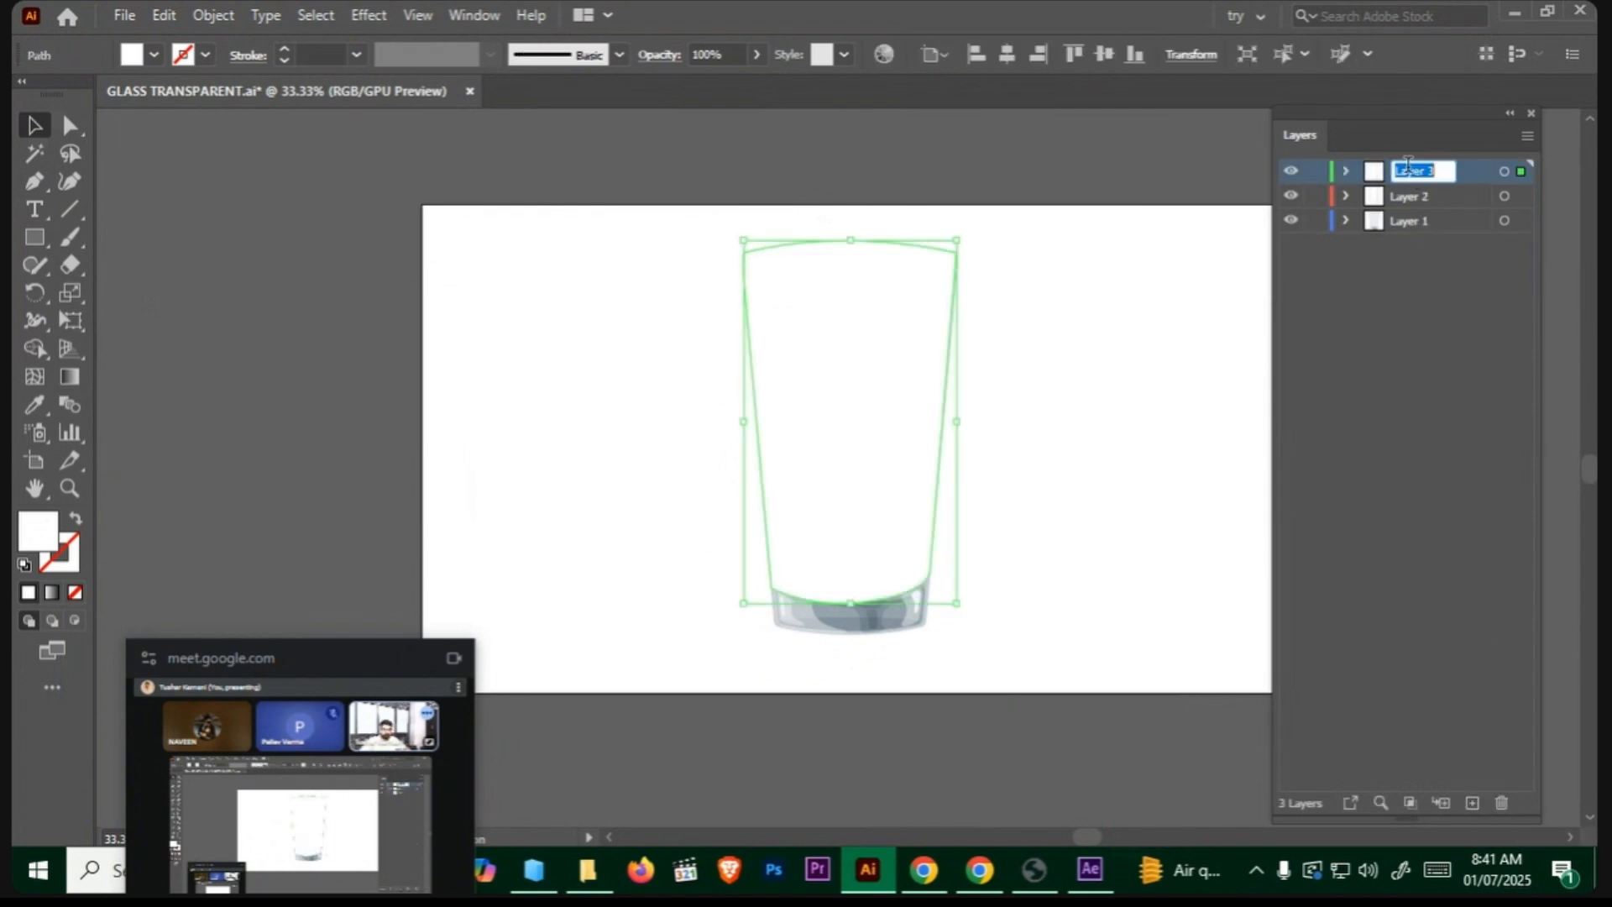
{"action": "key", "text": "Return"}
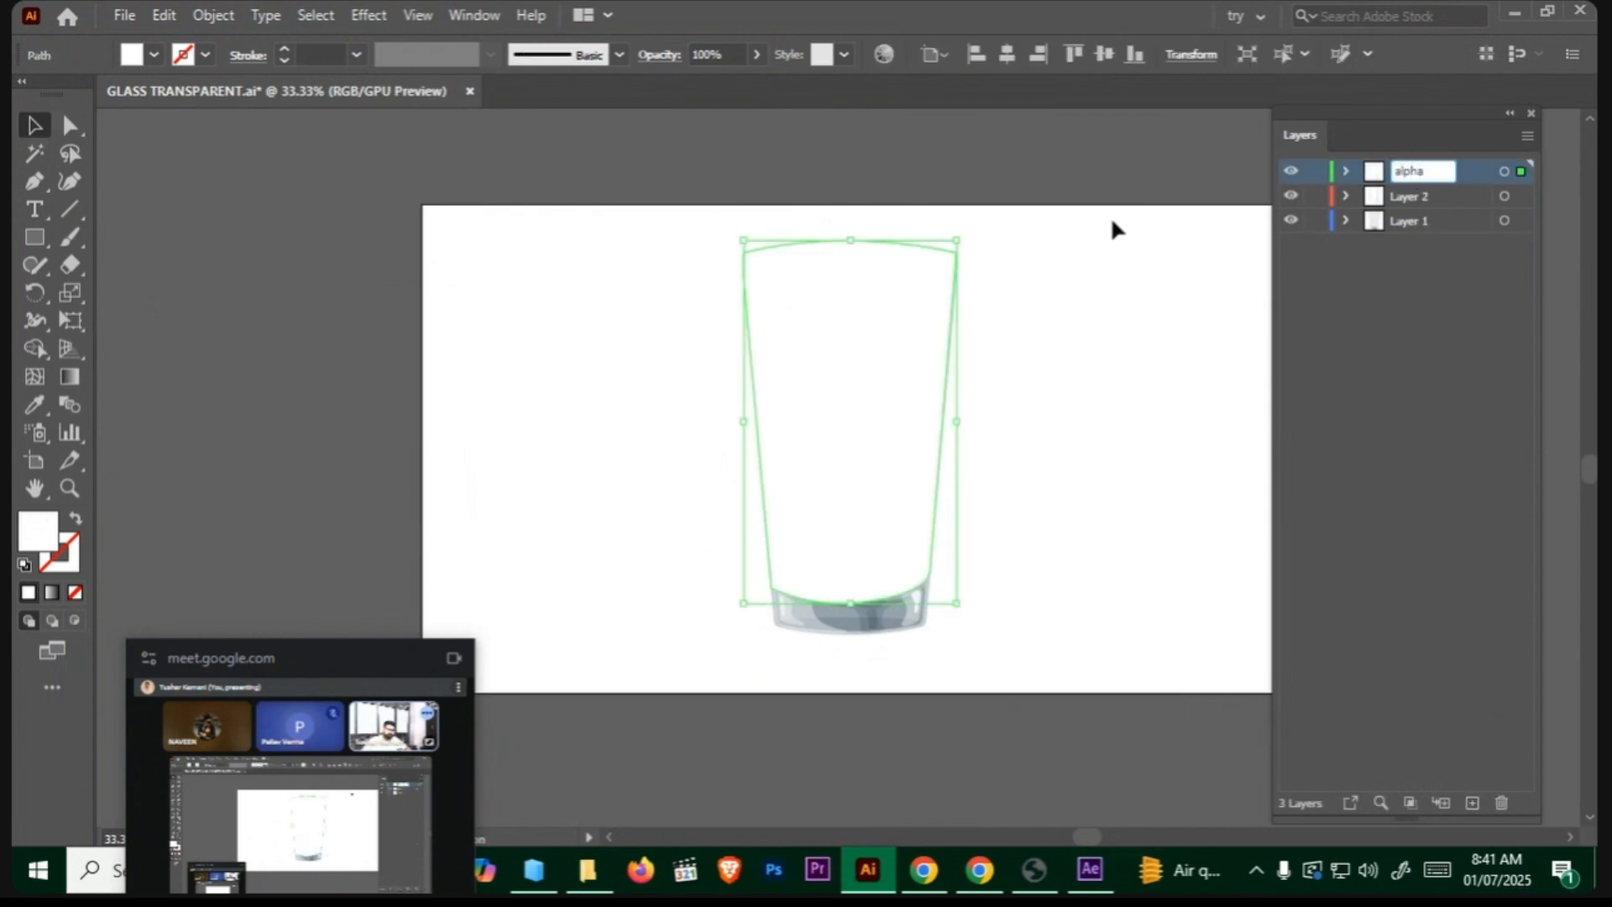
{"action": "left_click", "coordinate": [1113, 226]}
{"action": "key", "text": "ctrl+s"}
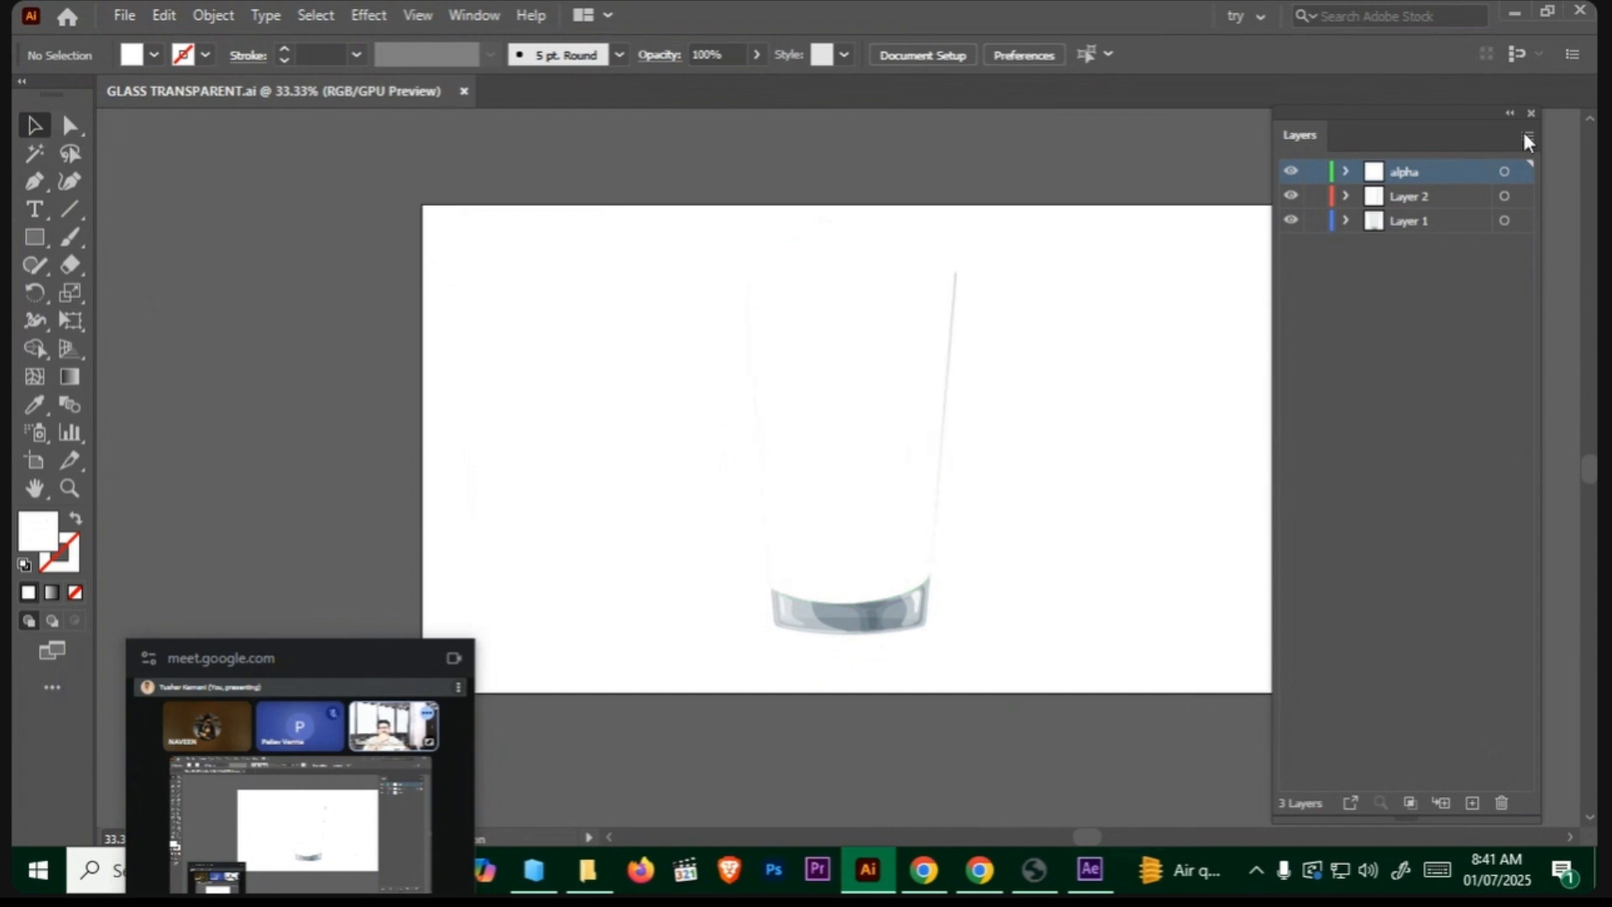
Step: Switch to After Effects and delete all existing compositions and layer folders from the project
{"action": "left_click", "coordinate": [1515, 12]}
{"action": "left_click", "coordinate": [1090, 870]}
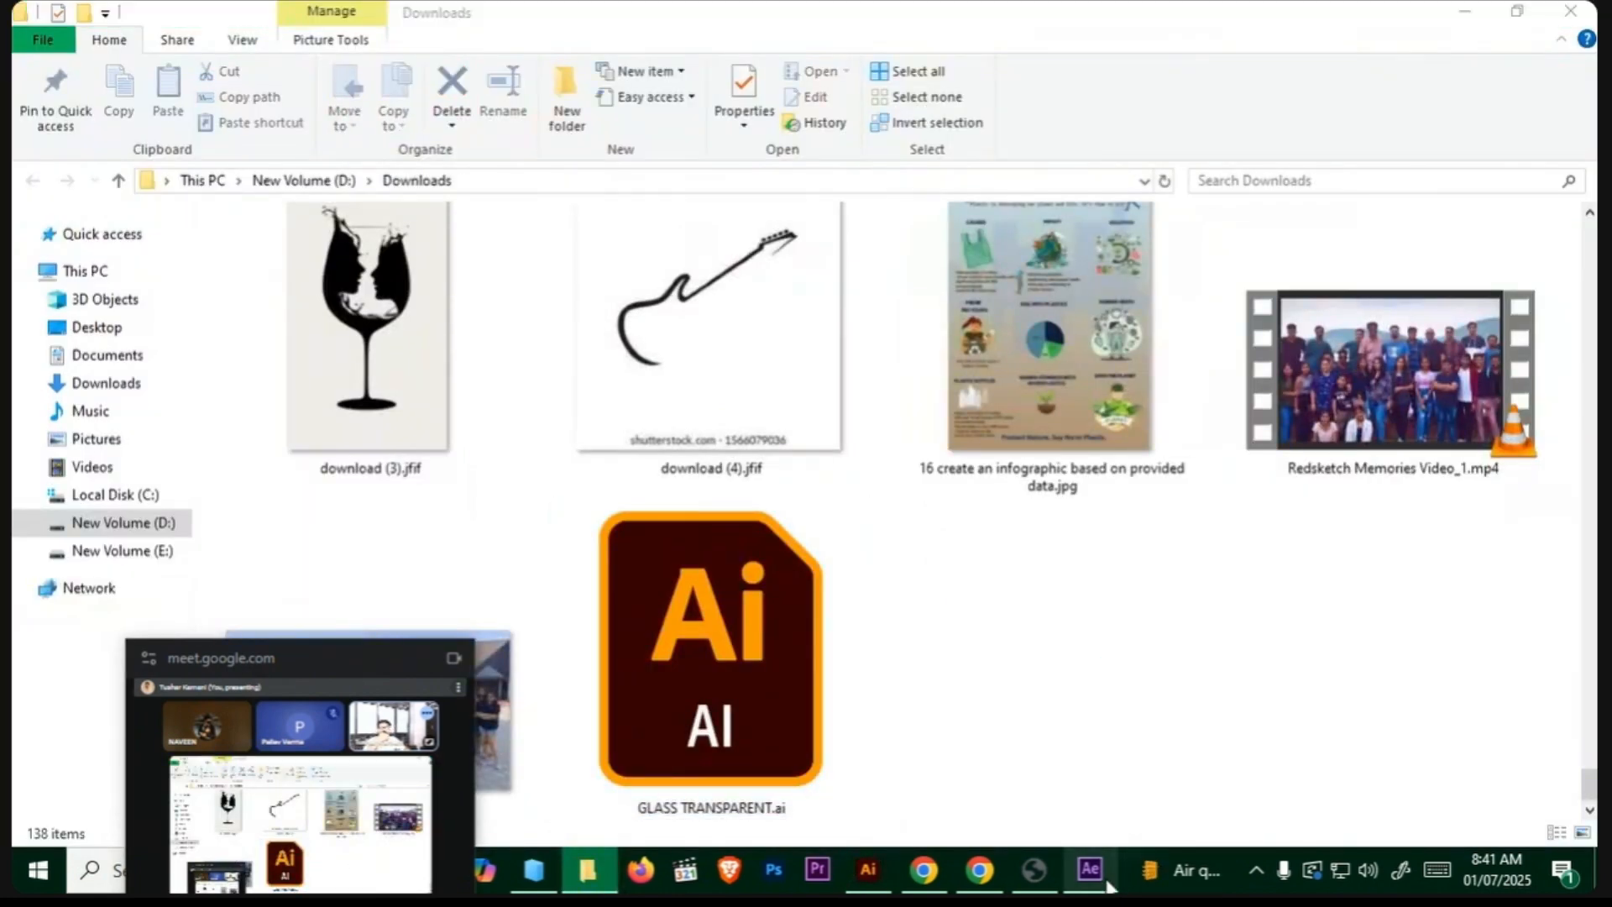
{"action": "left_click_drag", "start_coordinate": [196, 433], "coordinate": [109, 276]}
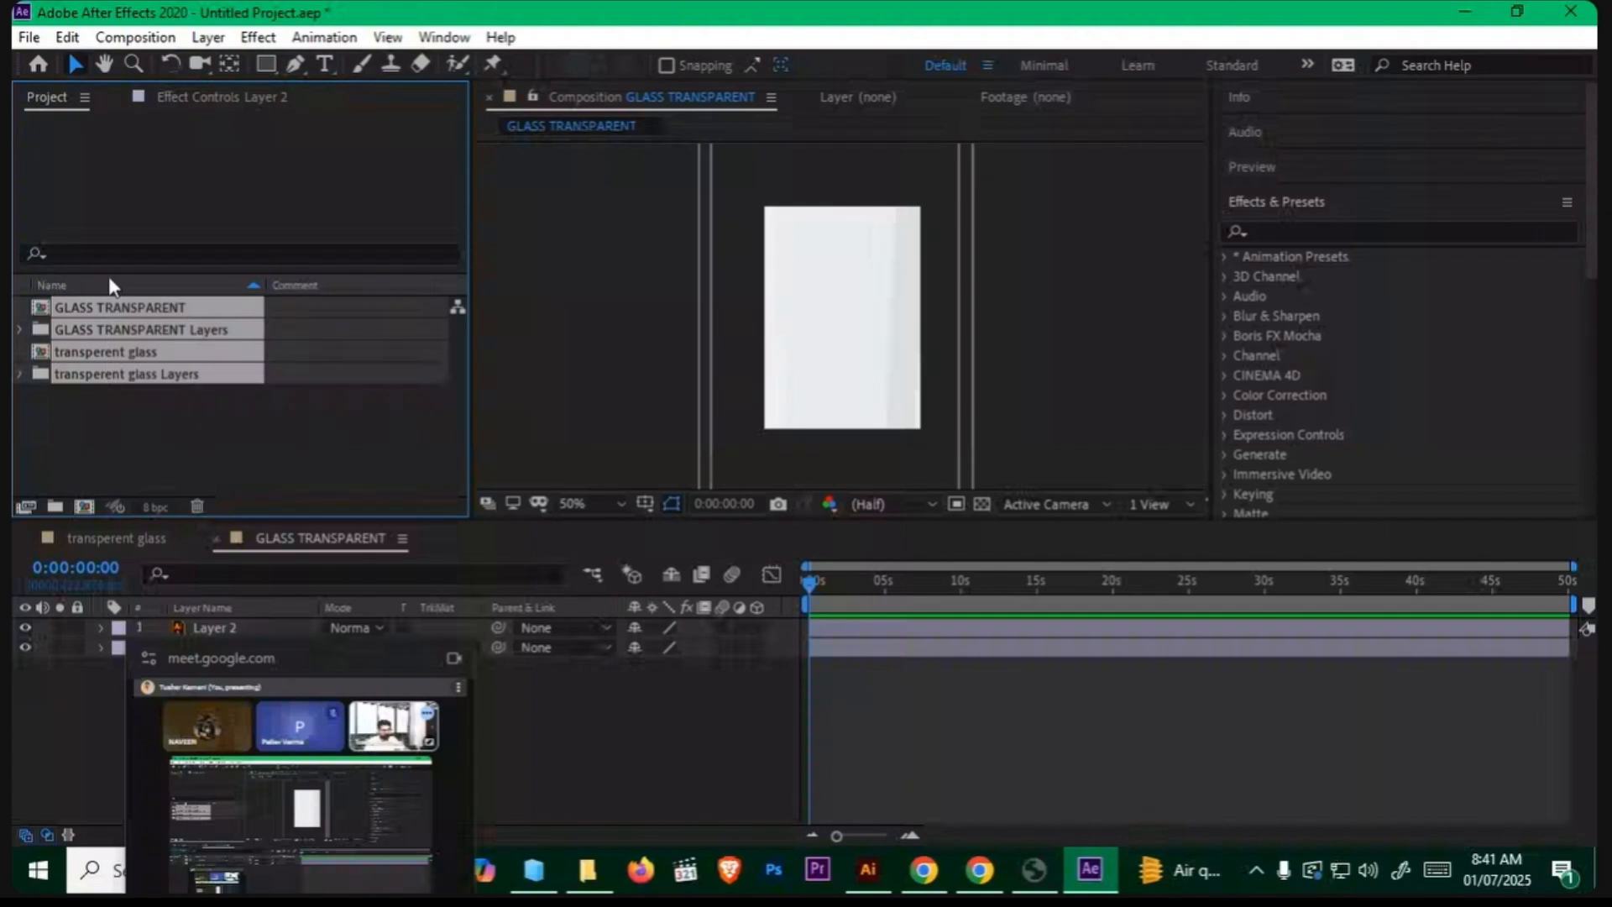
{"action": "key", "text": "Delete"}
{"action": "left_click", "coordinate": [912, 465]}
Step: Import GLASS TRANSPARENT.ai from the Downloads folder as a layered composition and open that composition
{"action": "left_click", "coordinate": [873, 877]}
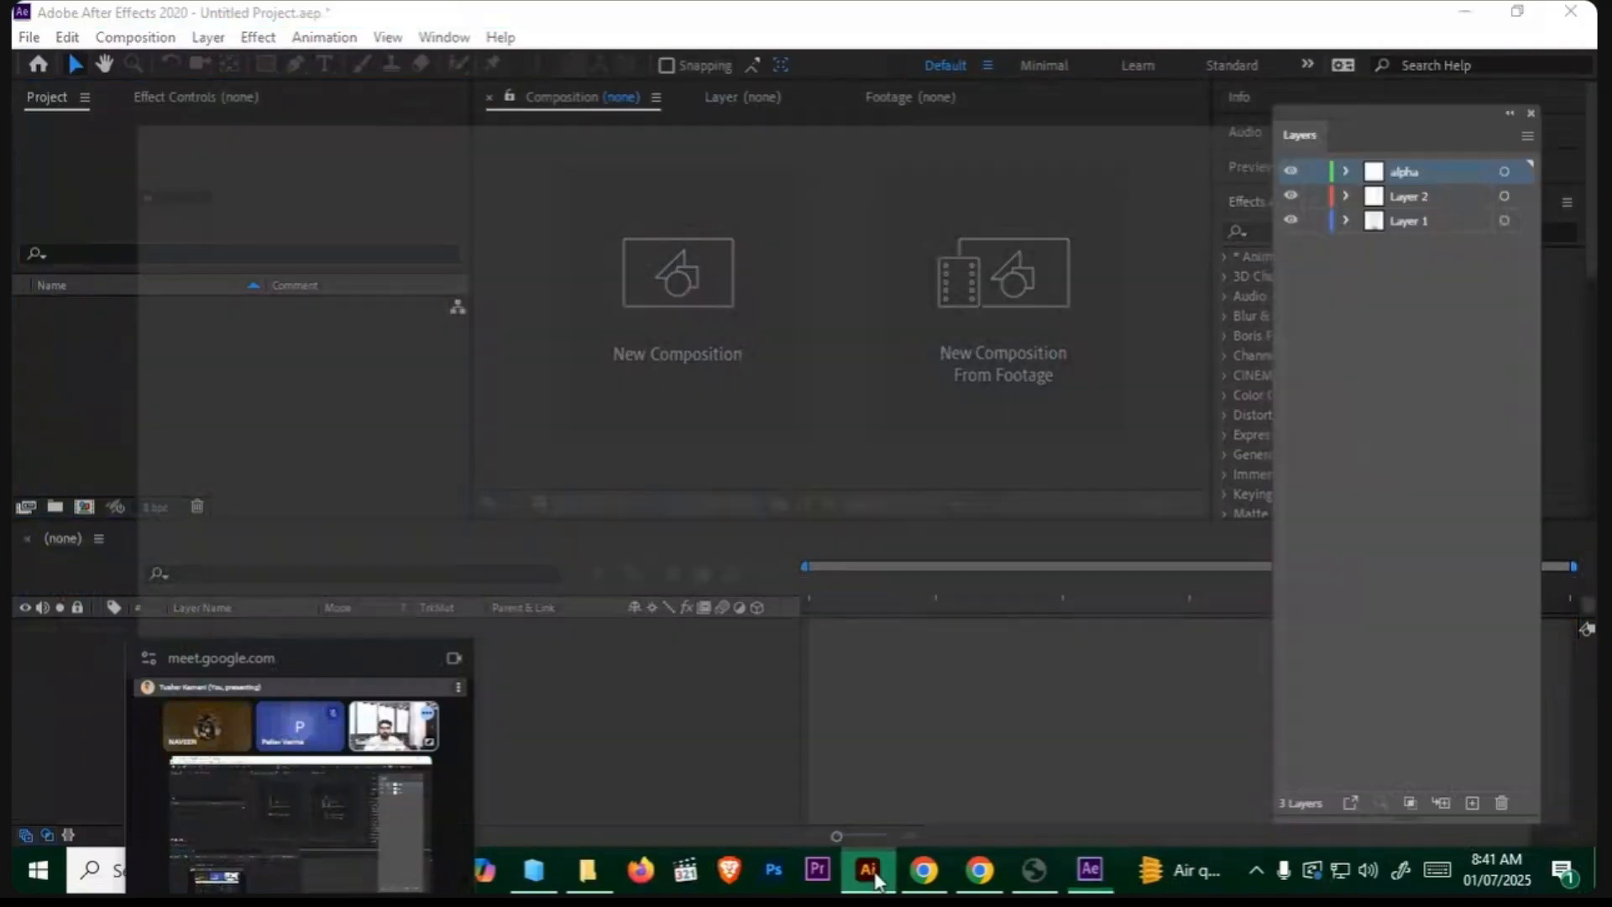
{"action": "left_click", "coordinate": [870, 877]}
{"action": "left_click", "coordinate": [590, 876]}
{"action": "left_click_drag", "start_coordinate": [809, 648], "coordinate": [277, 374]}
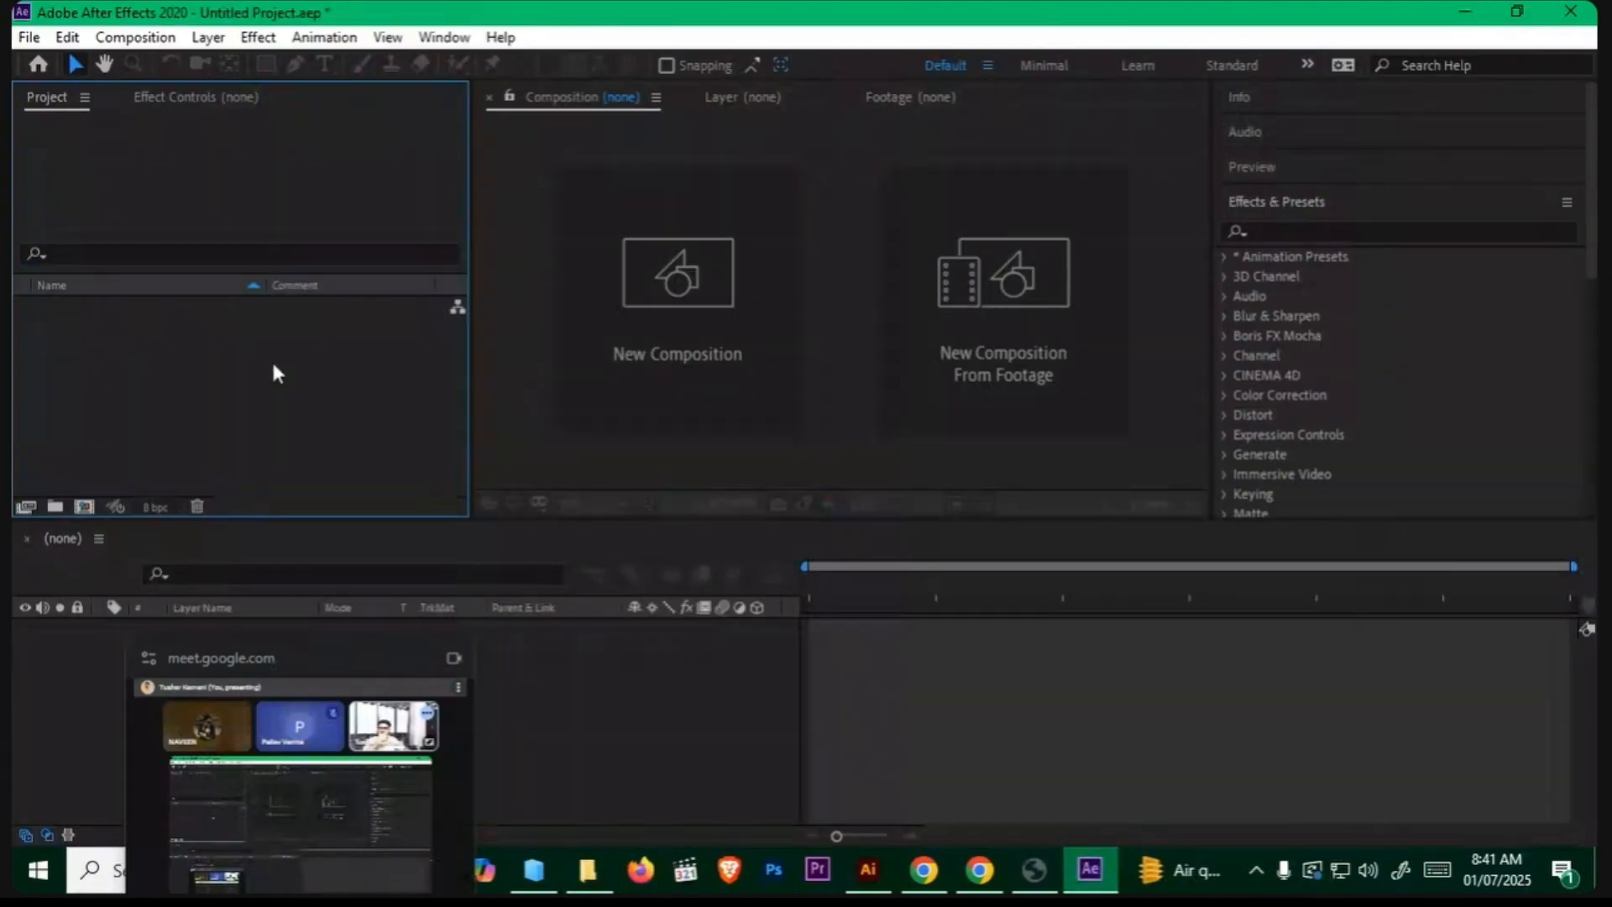
{"action": "left_click", "coordinate": [828, 527]}
{"action": "double_click", "coordinate": [160, 312]}
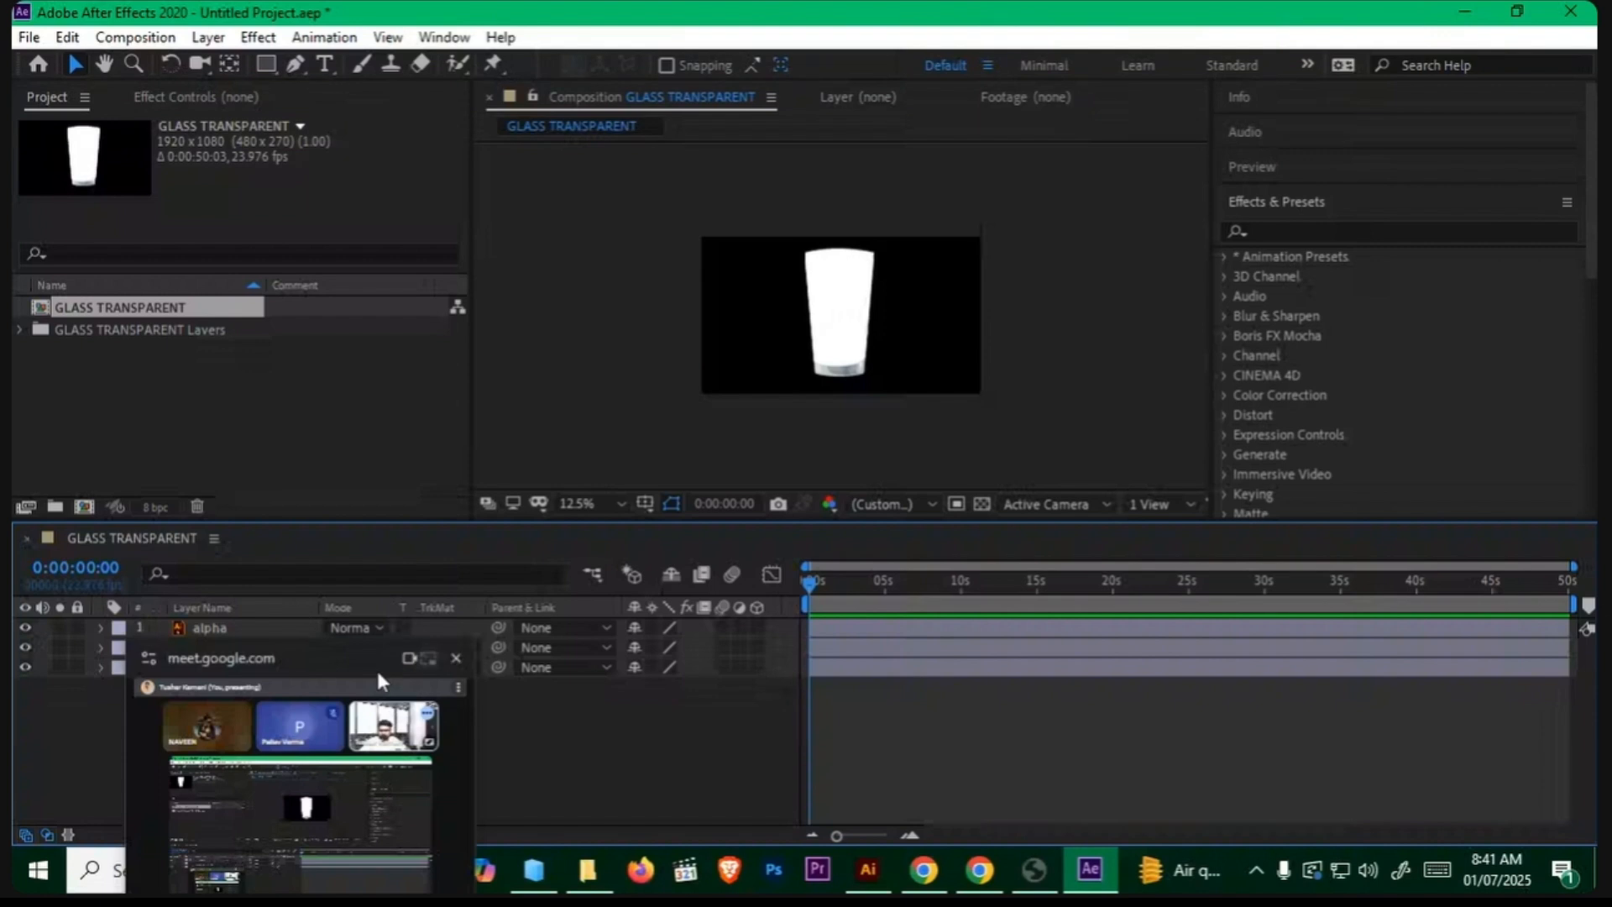
Step: Uncover the composition's layer list and hide the alpha layer
{"action": "left_click_drag", "start_coordinate": [377, 672], "coordinate": [1460, 758]}
{"action": "left_click", "coordinate": [550, 756]}
{"action": "scroll", "coordinate": [884, 431], "scroll_direction": "up", "scroll_amount": 1}
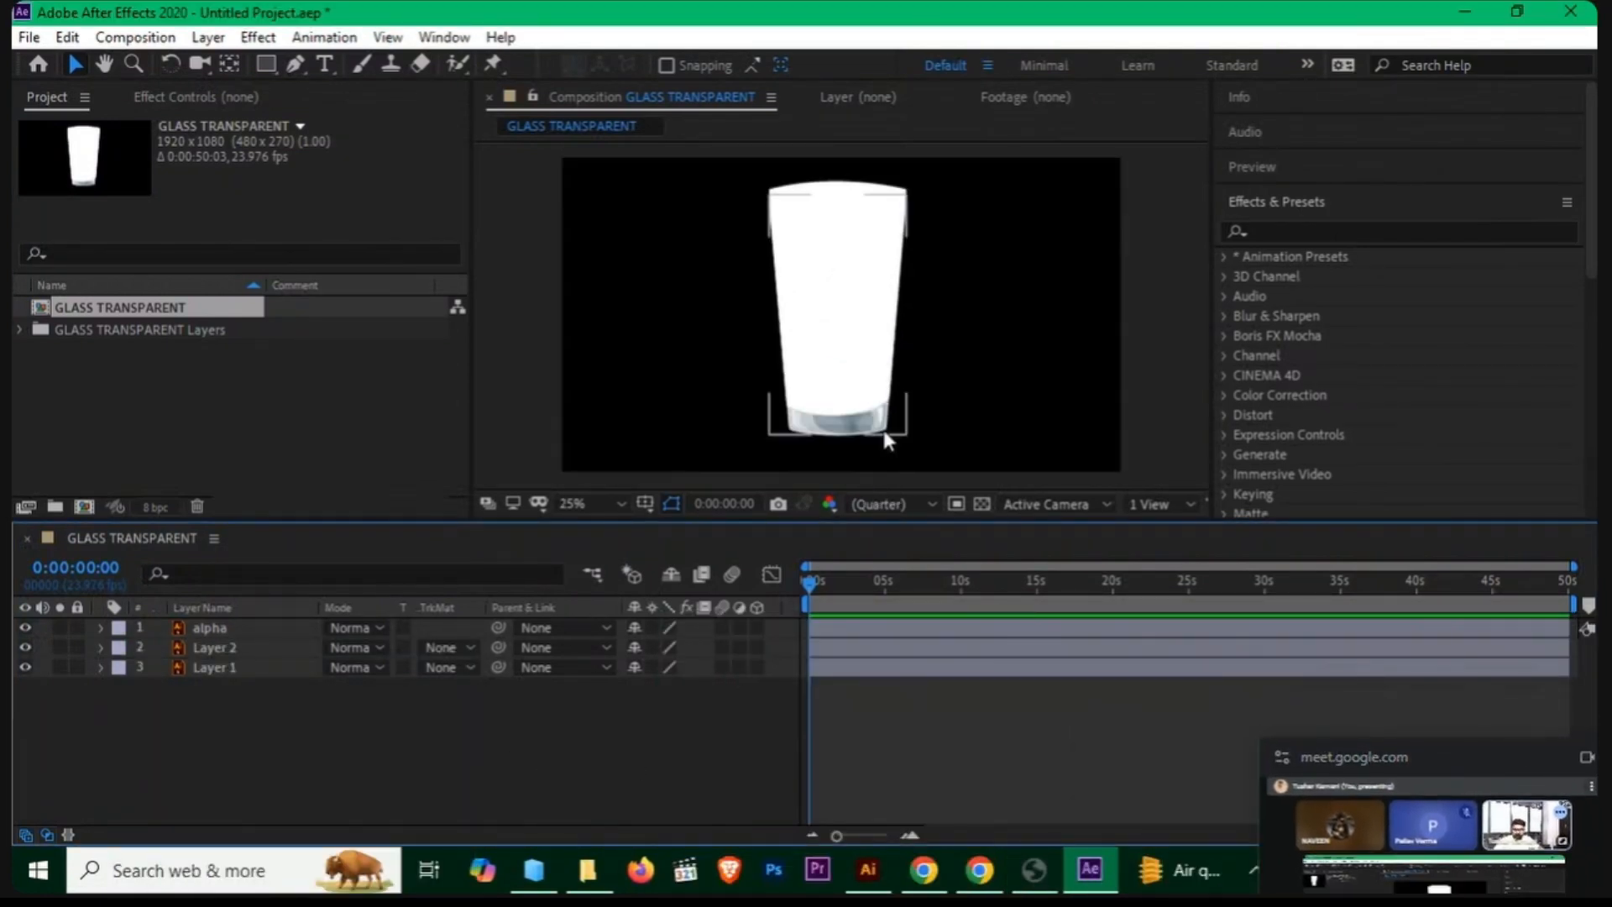
{"action": "left_click", "coordinate": [267, 628]}
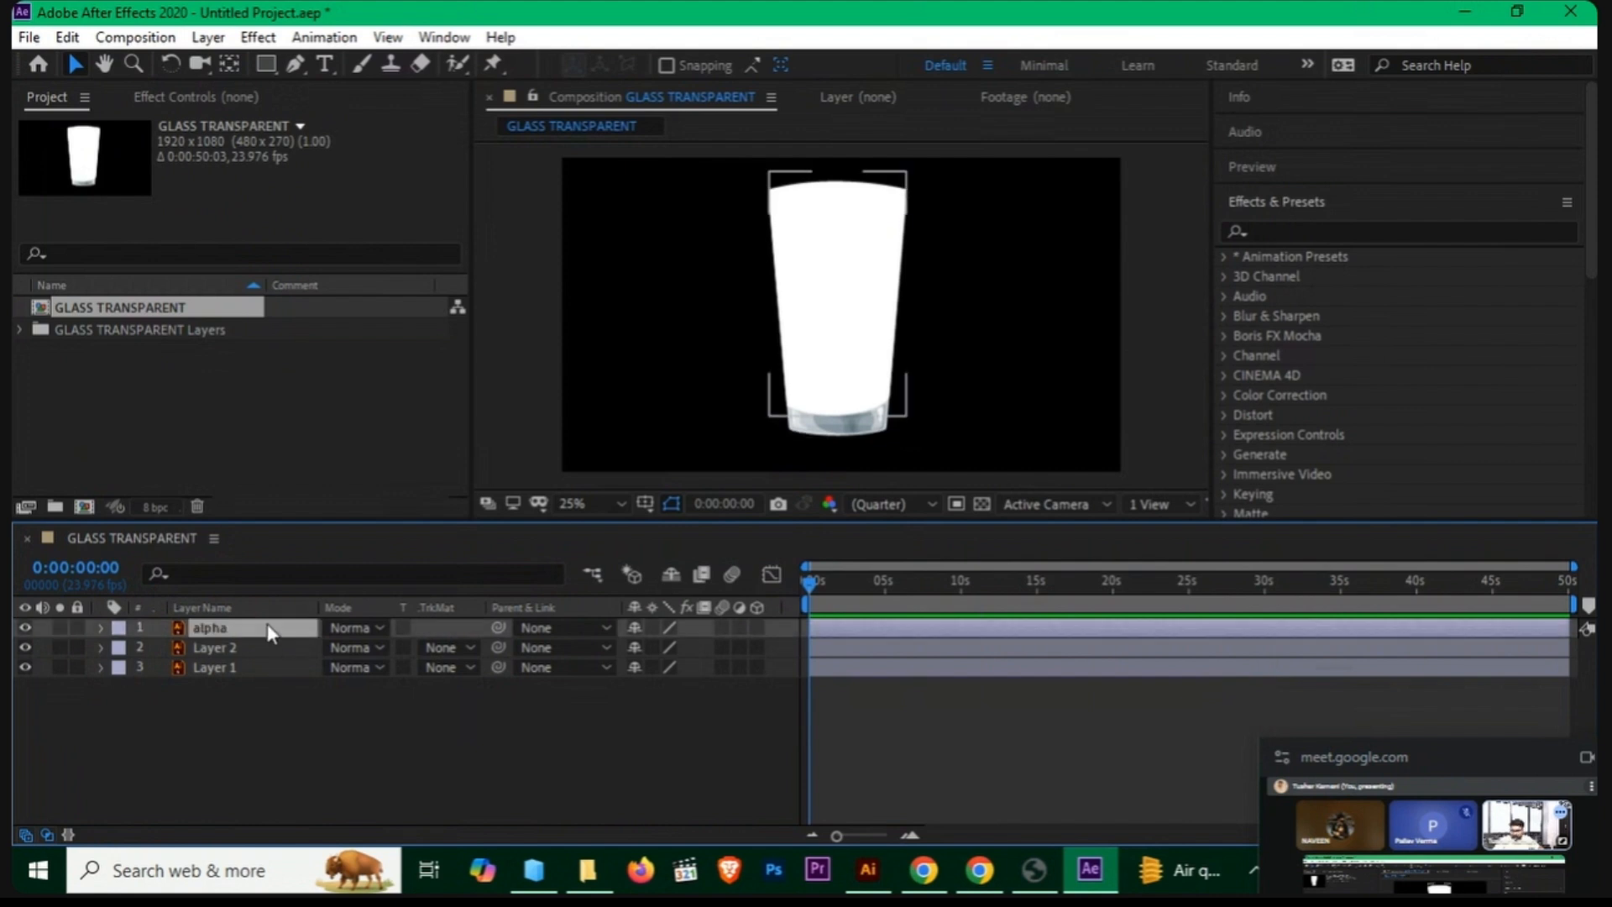
{"action": "left_click", "coordinate": [26, 628]}
{"action": "left_click", "coordinate": [221, 768]}
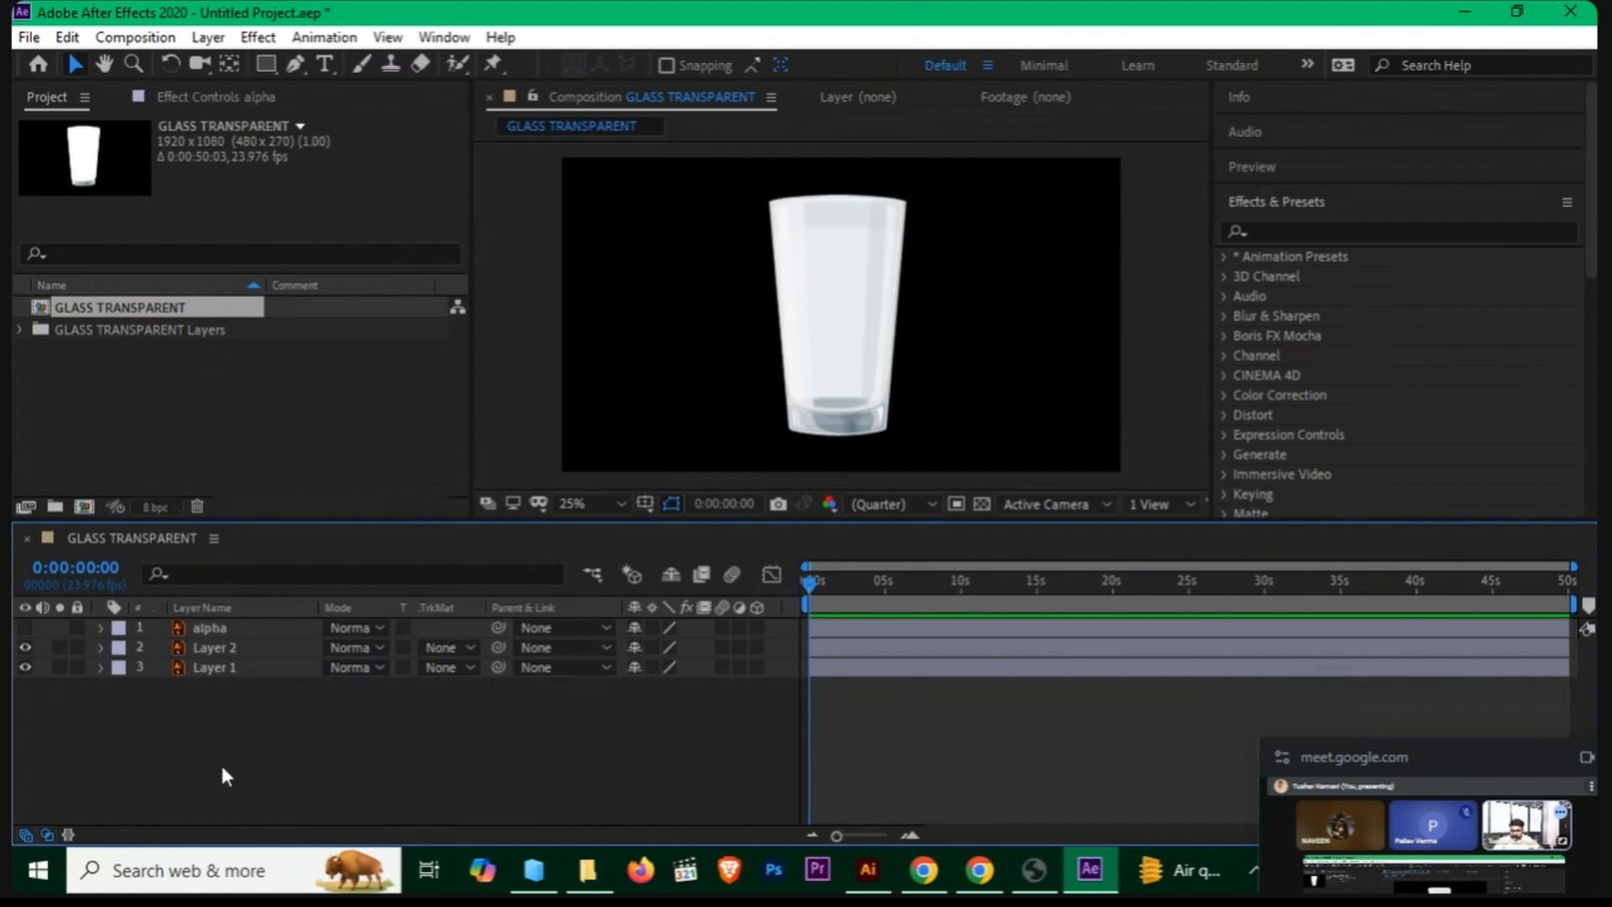
Step: Draw a light-blue rectangle wider than the glass, reaching from the glass base past the frame's lower edge, centred at about 932, 1312
{"action": "left_click", "coordinate": [270, 63]}
{"action": "key", "text": "comma"}
{"action": "left_click_drag", "start_coordinate": [788, 361], "coordinate": [890, 495]}
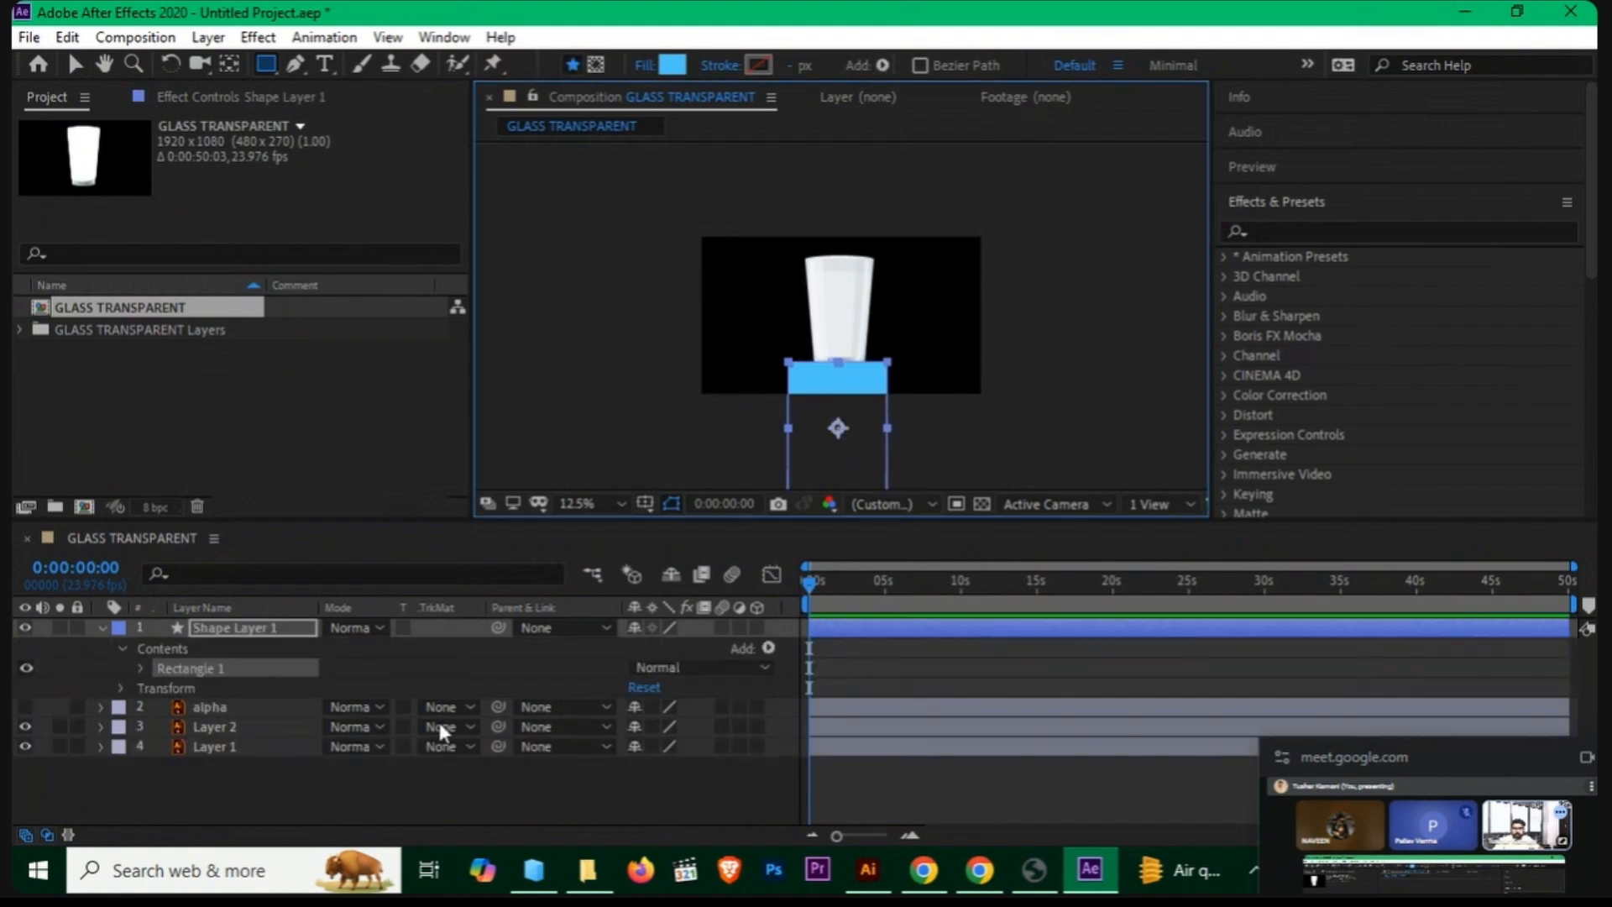
Step: Keyframe the rectangle's Position at 0:00:00:00, raise it to 932, 512 at 0:00:02:20, and check the motion
{"action": "left_click", "coordinate": [278, 651]}
{"action": "left_click", "coordinate": [305, 629]}
{"action": "key", "text": "p"}
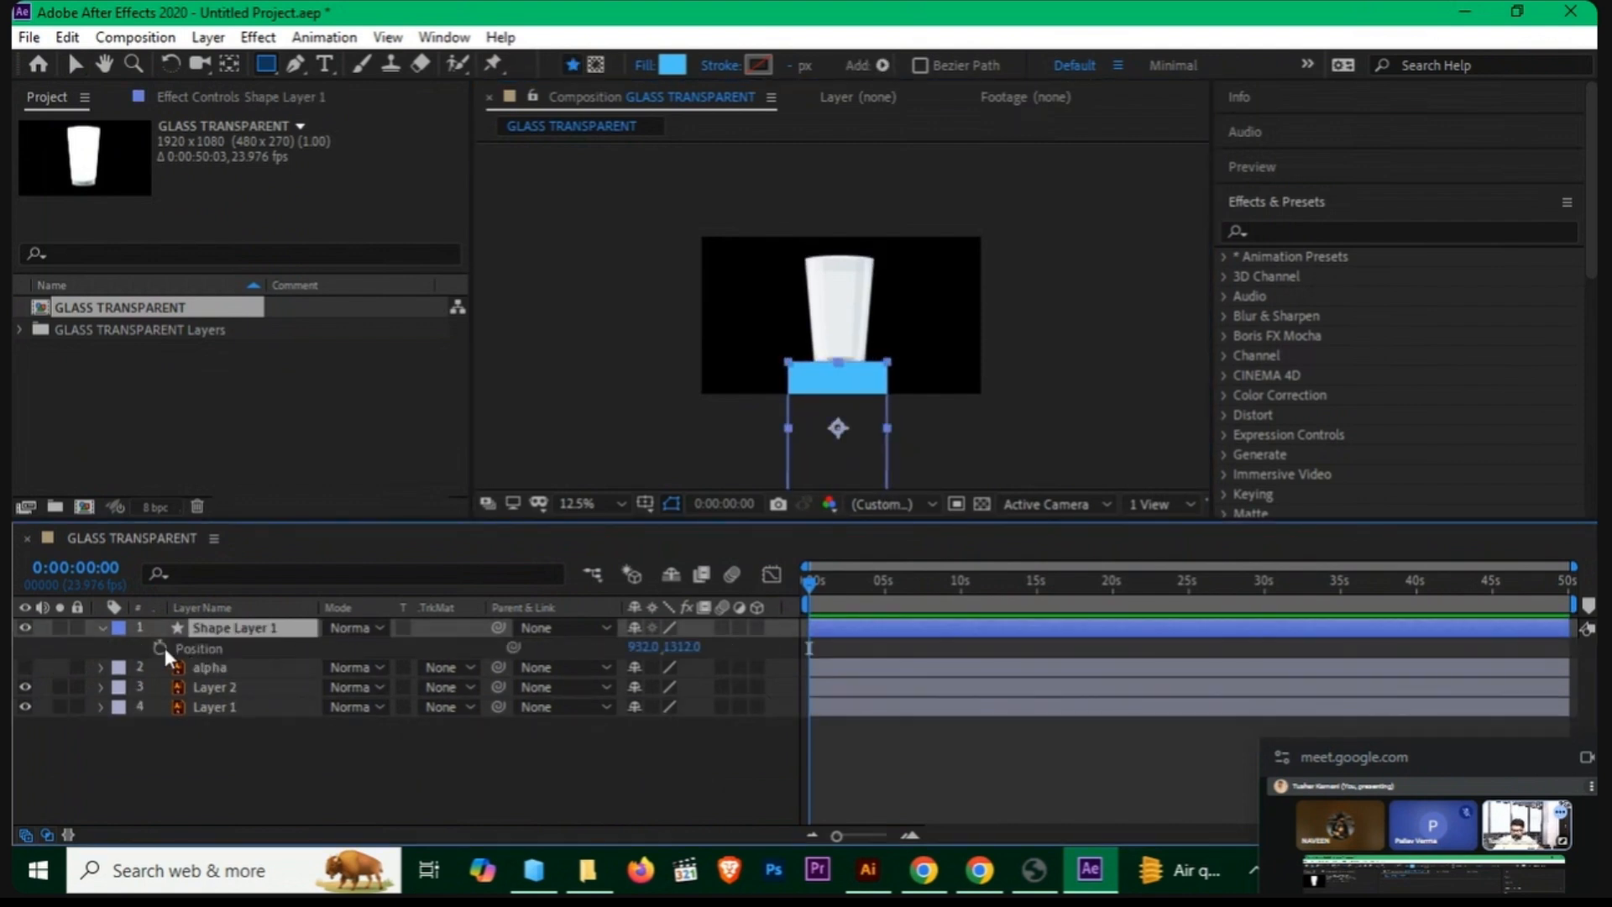
{"action": "left_click_drag", "start_coordinate": [805, 586], "coordinate": [853, 586]}
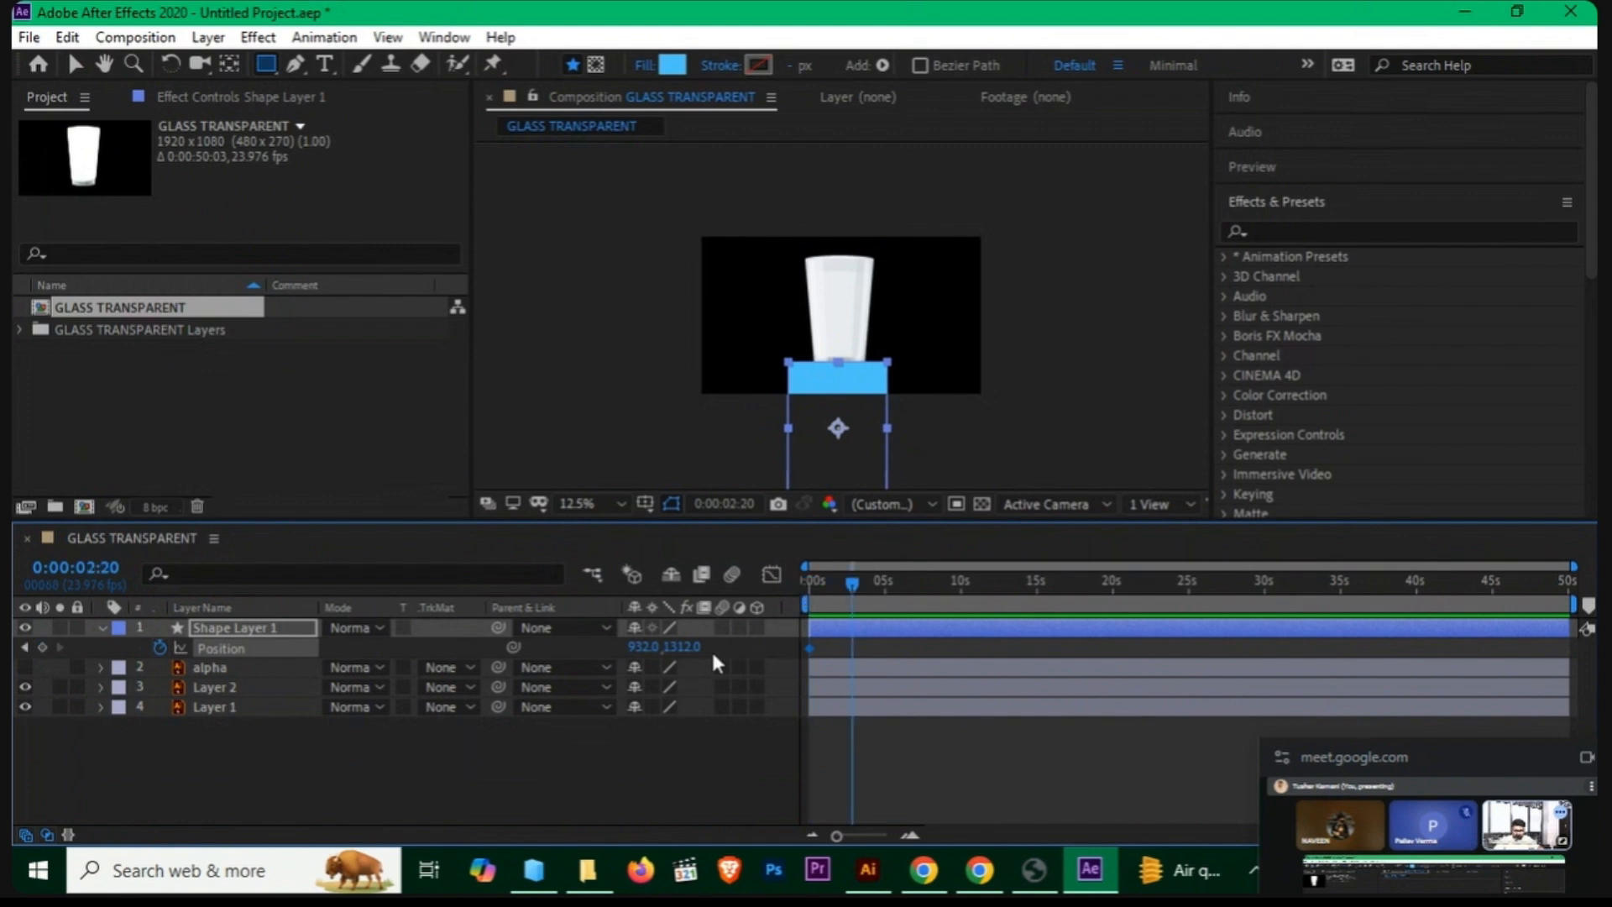
{"action": "left_click_drag", "start_coordinate": [678, 648], "coordinate": [590, 656]}
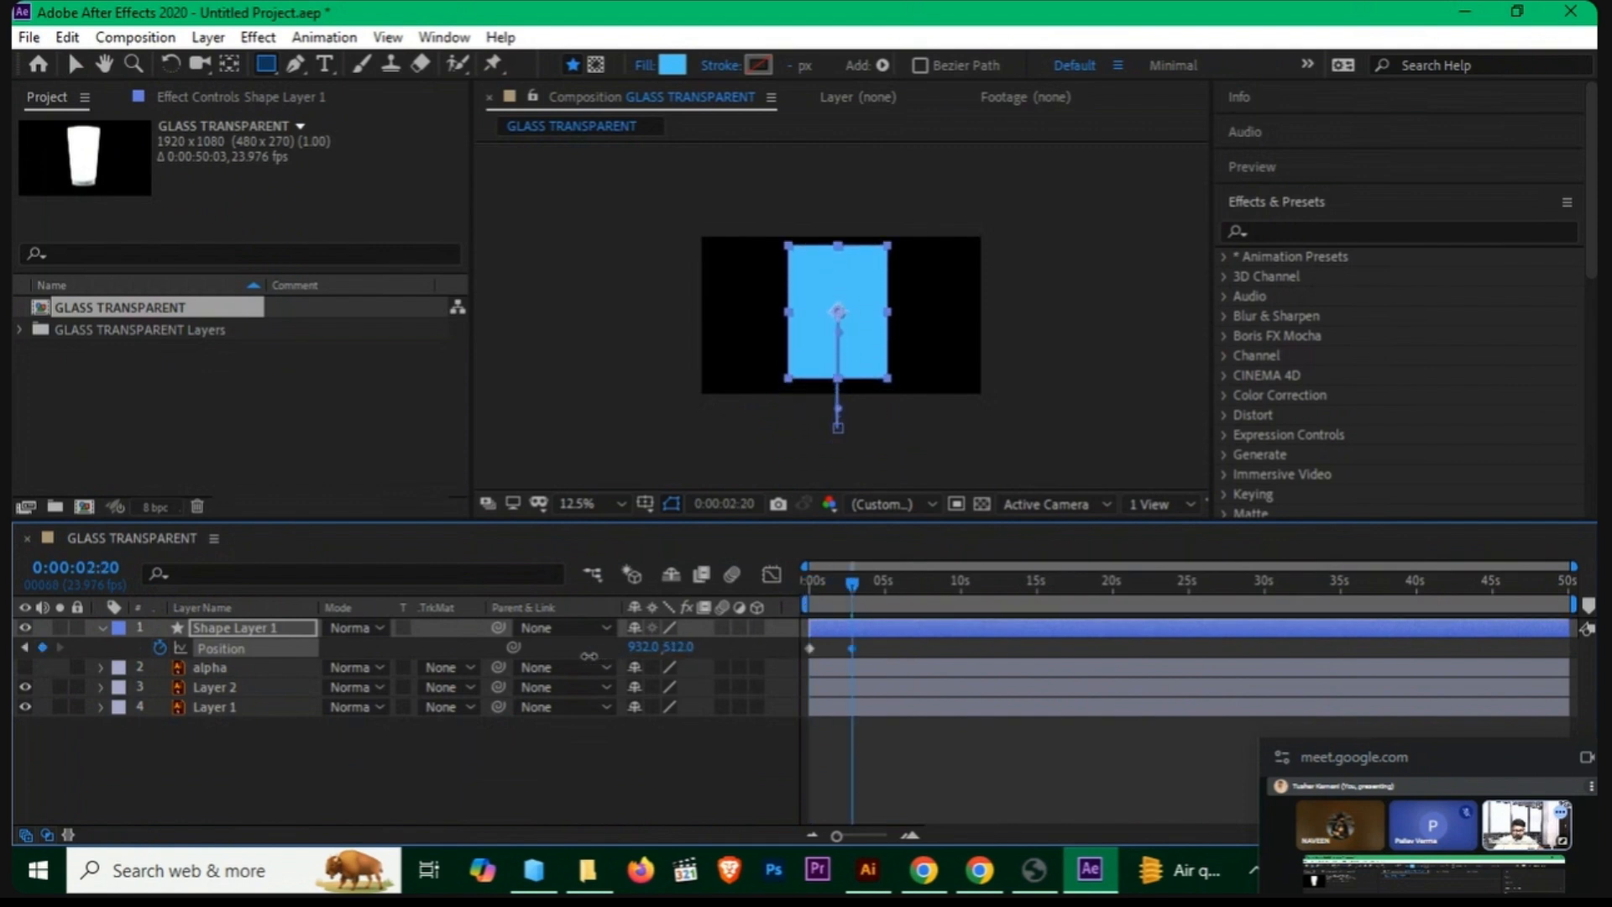
{"action": "left_click", "coordinate": [641, 768]}
{"action": "left_click", "coordinate": [842, 582]}
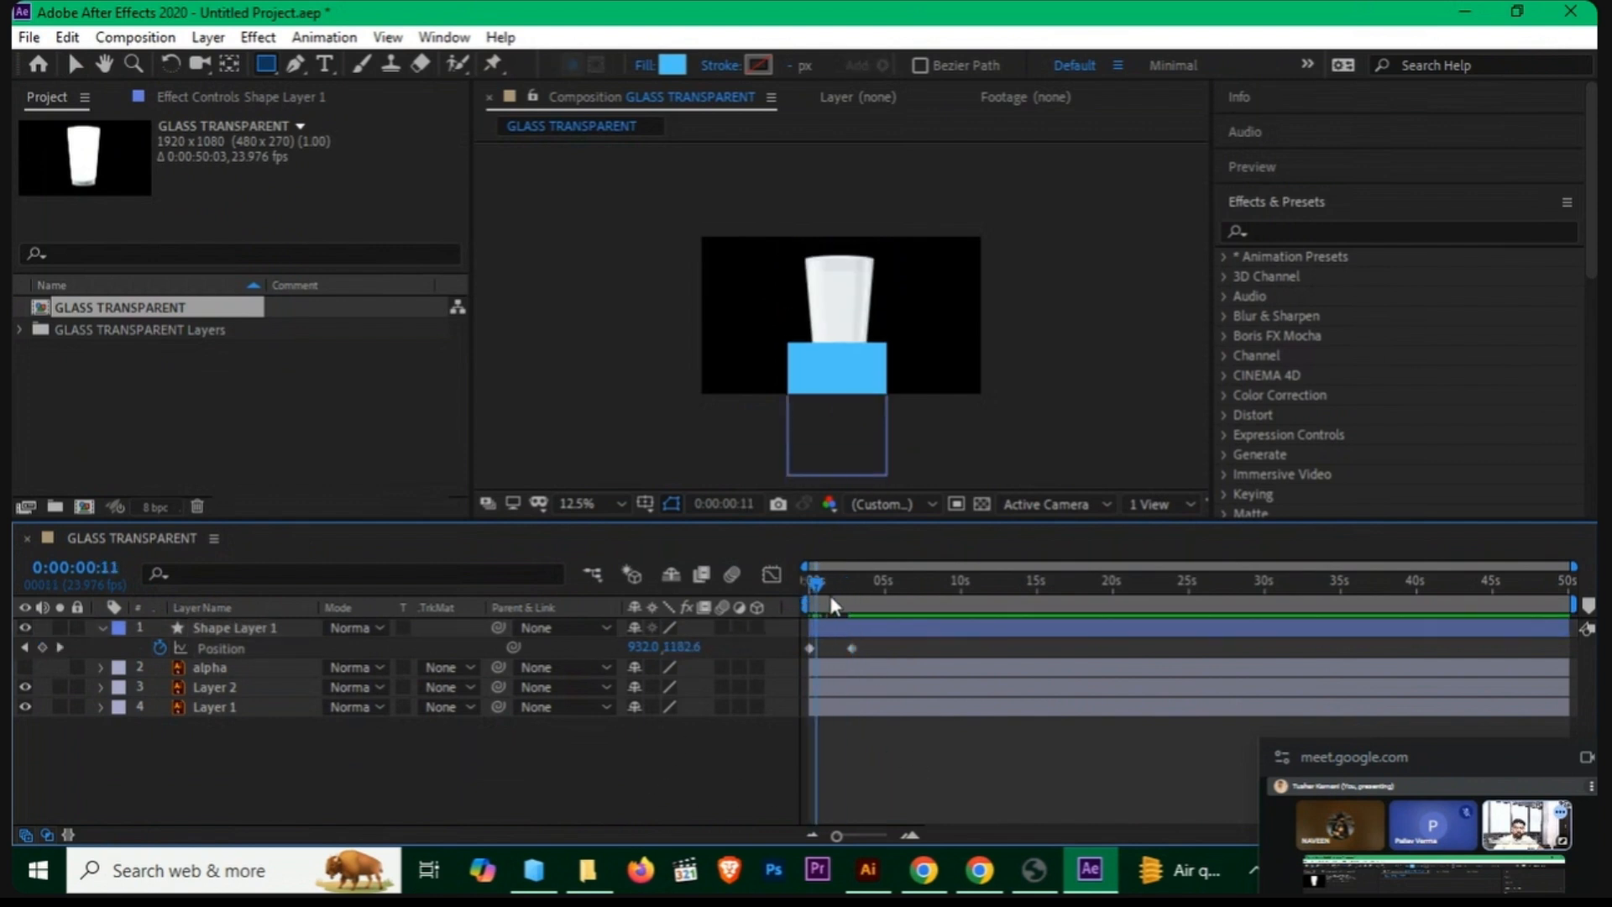
Step: Reorder the layers so that the blue rectangle's layer sits directly below the alpha layer
{"action": "left_click_drag", "start_coordinate": [218, 629], "coordinate": [229, 675]}
{"action": "left_click", "coordinate": [252, 629]}
{"action": "left_click", "coordinate": [264, 647]}
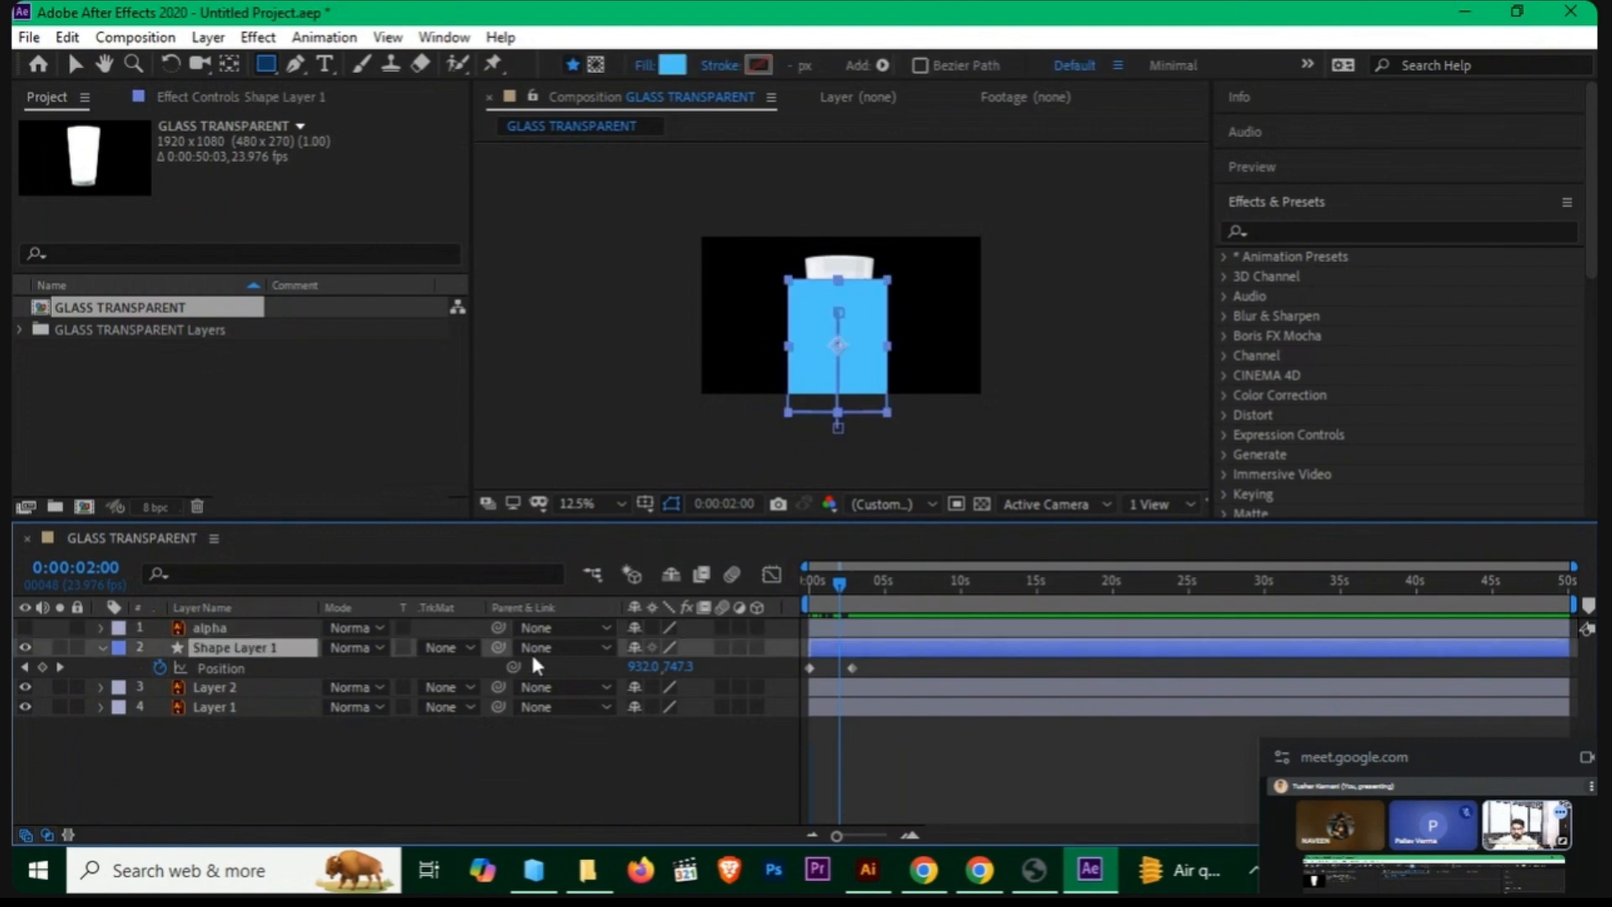
{"action": "left_click", "coordinate": [530, 652]}
{"action": "left_click", "coordinate": [593, 707]}
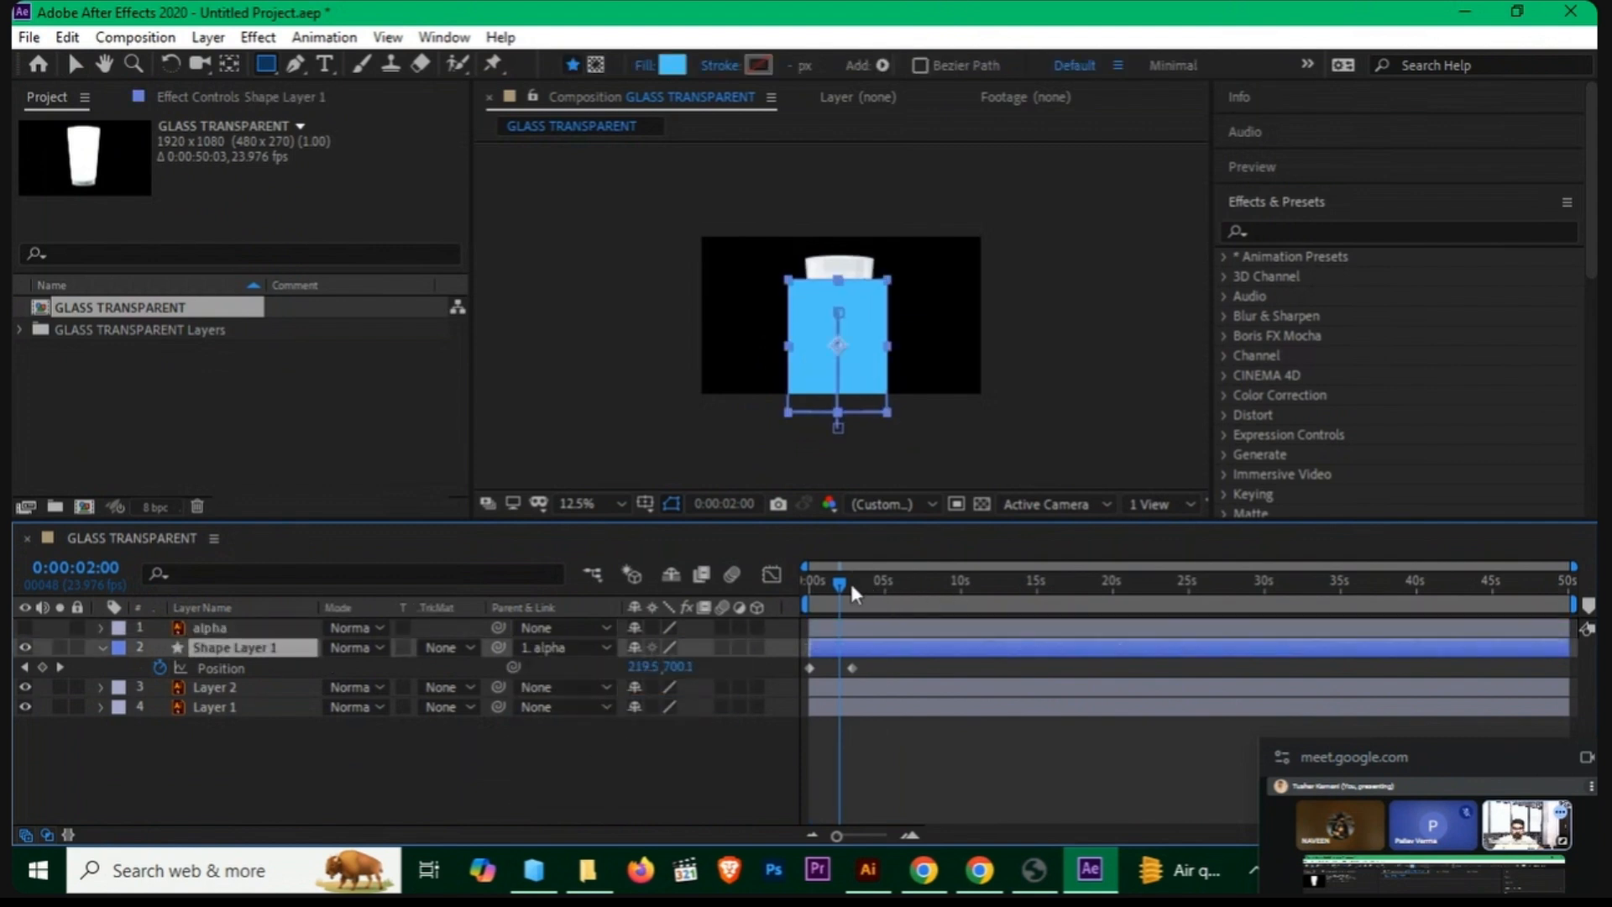
{"action": "left_click_drag", "start_coordinate": [850, 582], "coordinate": [779, 588]}
{"action": "key", "text": "space"}
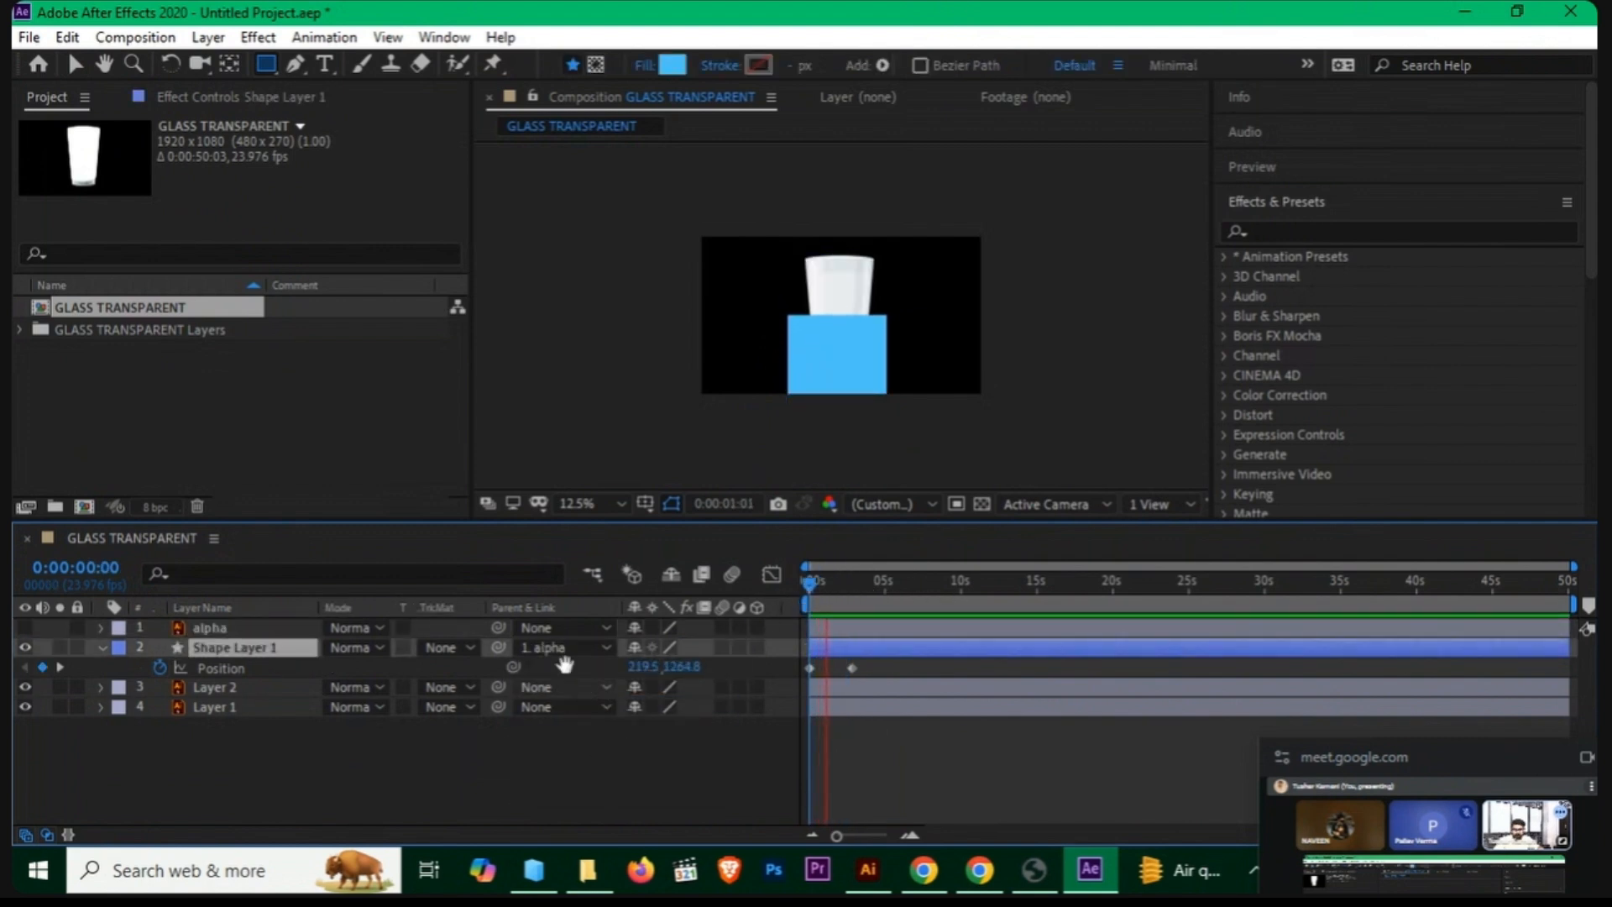
{"action": "left_click", "coordinate": [577, 651]}
{"action": "left_click", "coordinate": [573, 672]}
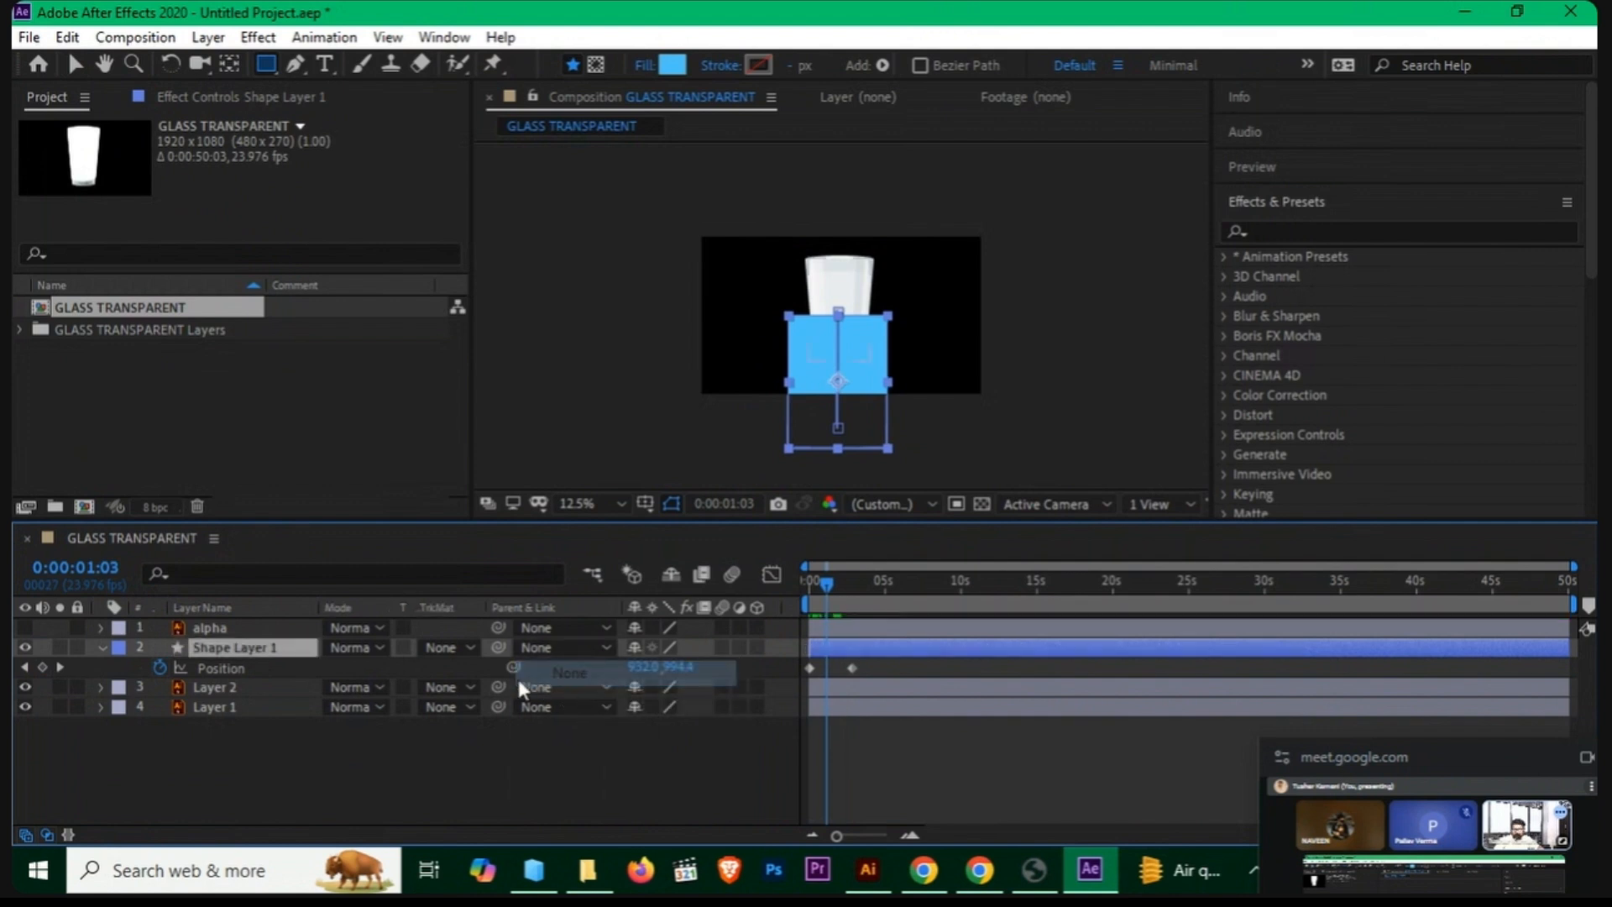
Step: Set the rectangle layer's track matte to Alpha Matte using the alpha layer, and preview the glass filling
{"action": "left_click", "coordinate": [462, 647]}
{"action": "left_click", "coordinate": [498, 710]}
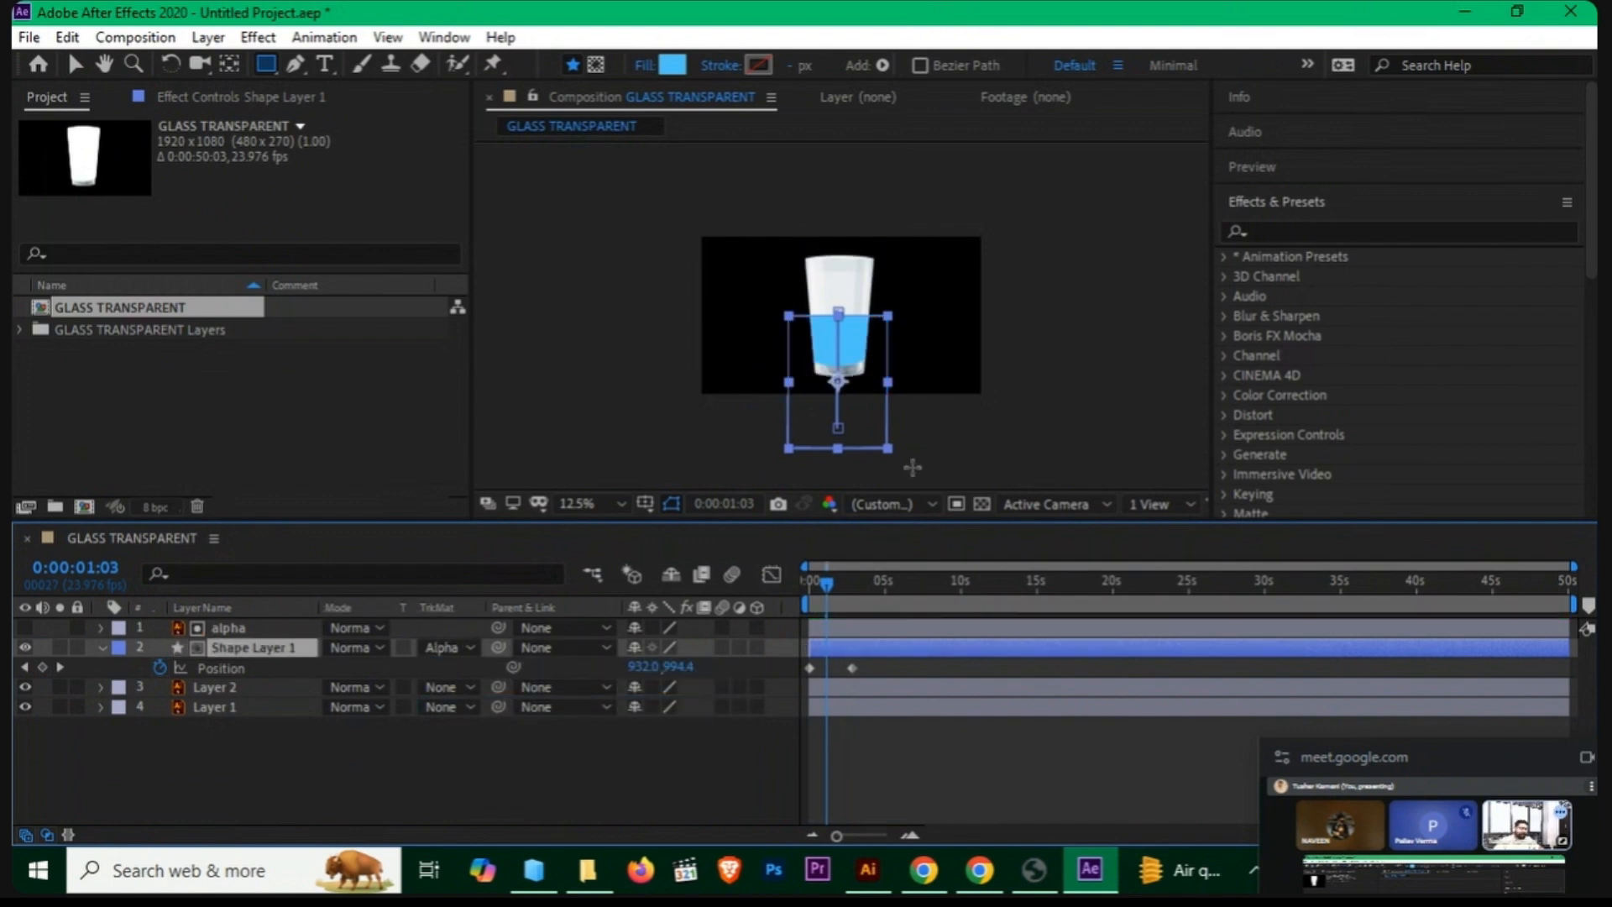
{"action": "left_click_drag", "start_coordinate": [836, 836], "coordinate": [868, 837]}
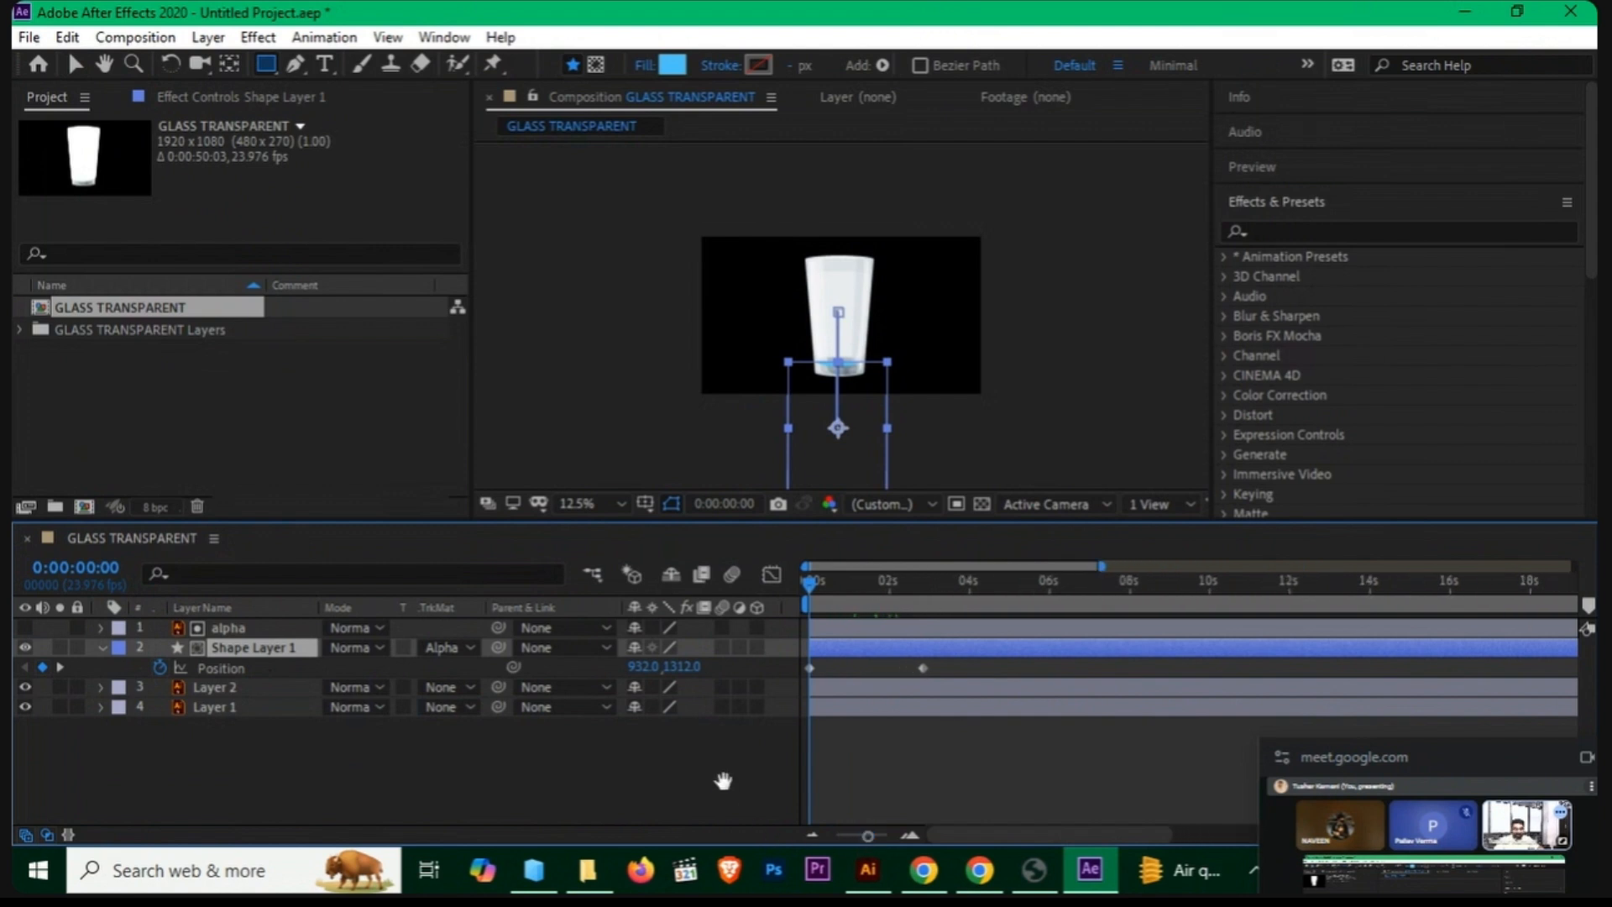
{"action": "key", "text": "space"}
{"action": "scroll", "coordinate": [910, 393], "scroll_direction": "up", "scroll_amount": 1}
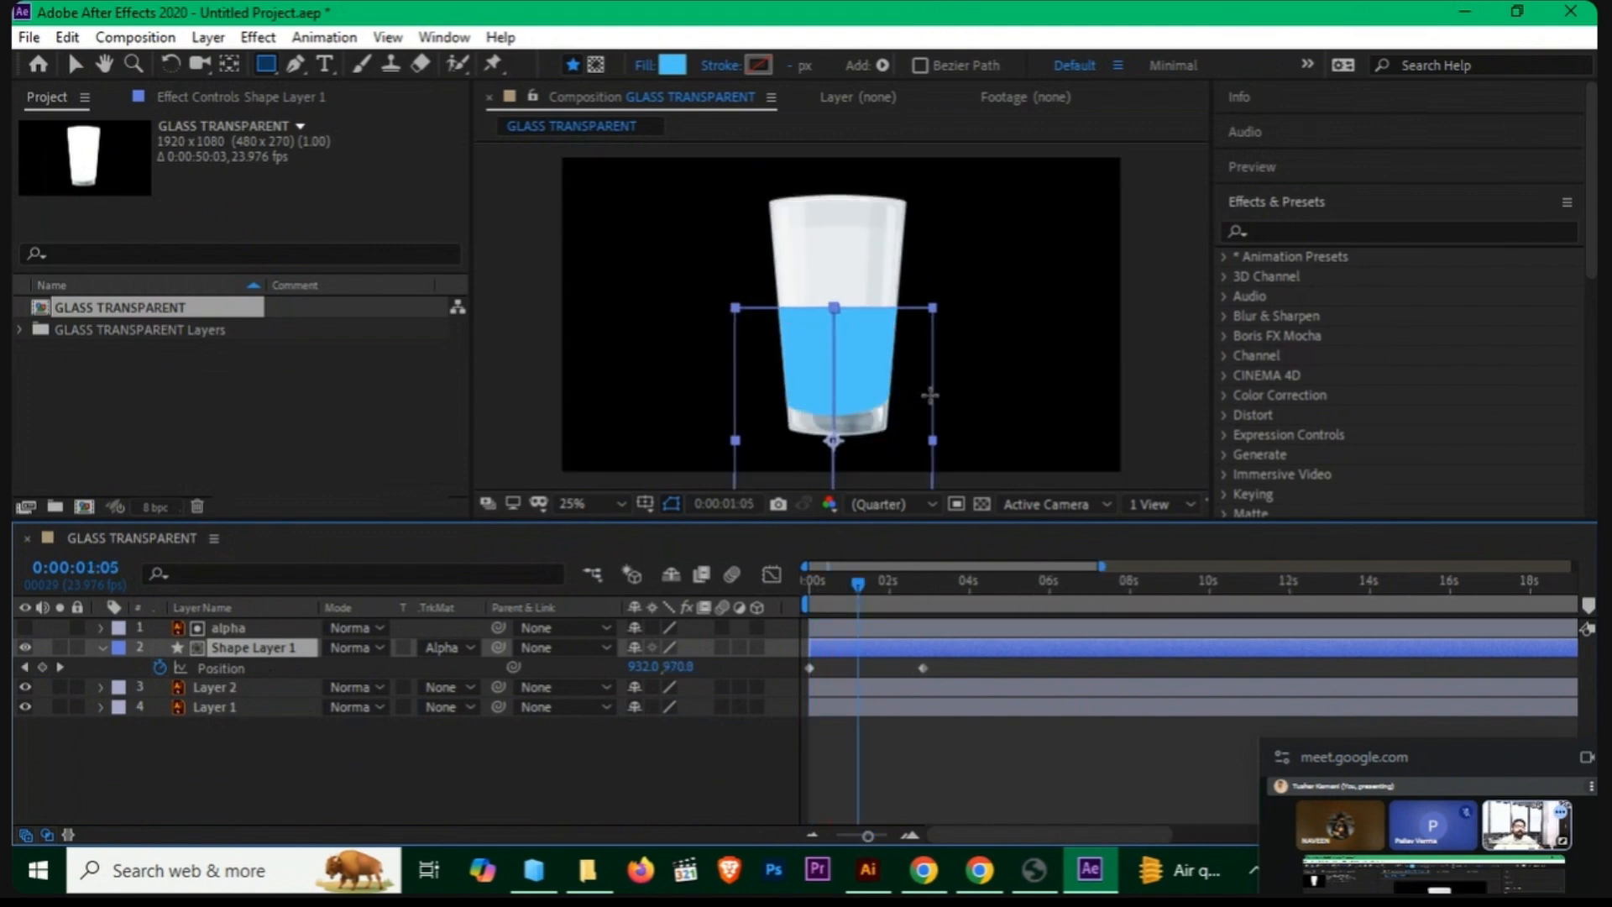
{"action": "left_click_drag", "start_coordinate": [848, 578], "coordinate": [788, 598]}
{"action": "key", "text": "space"}
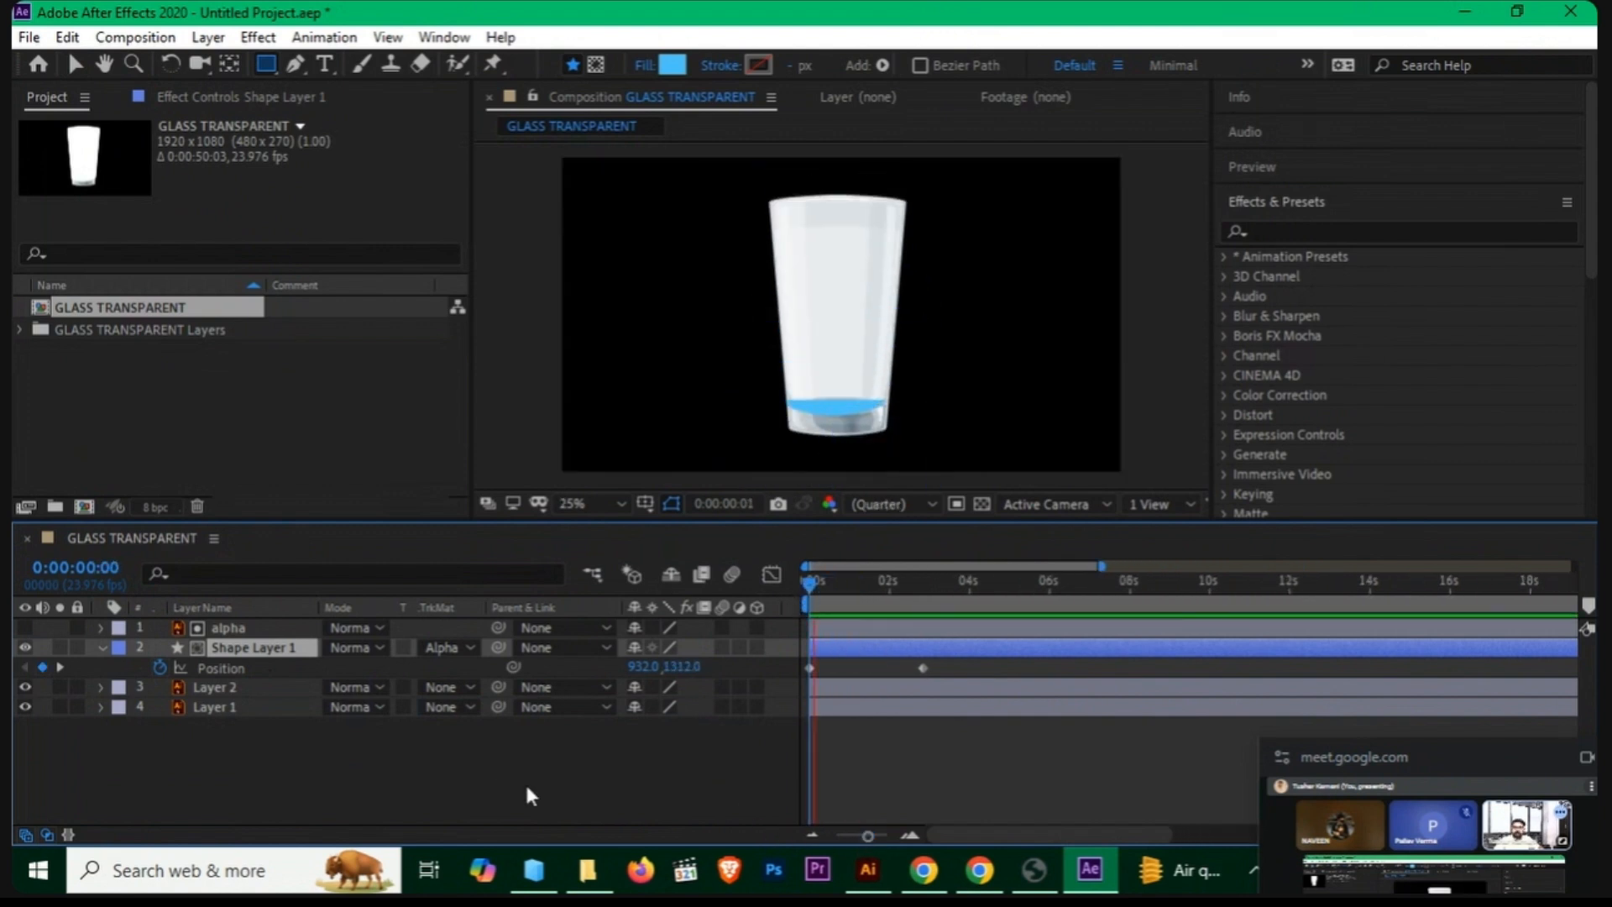
{"action": "key", "text": "space"}
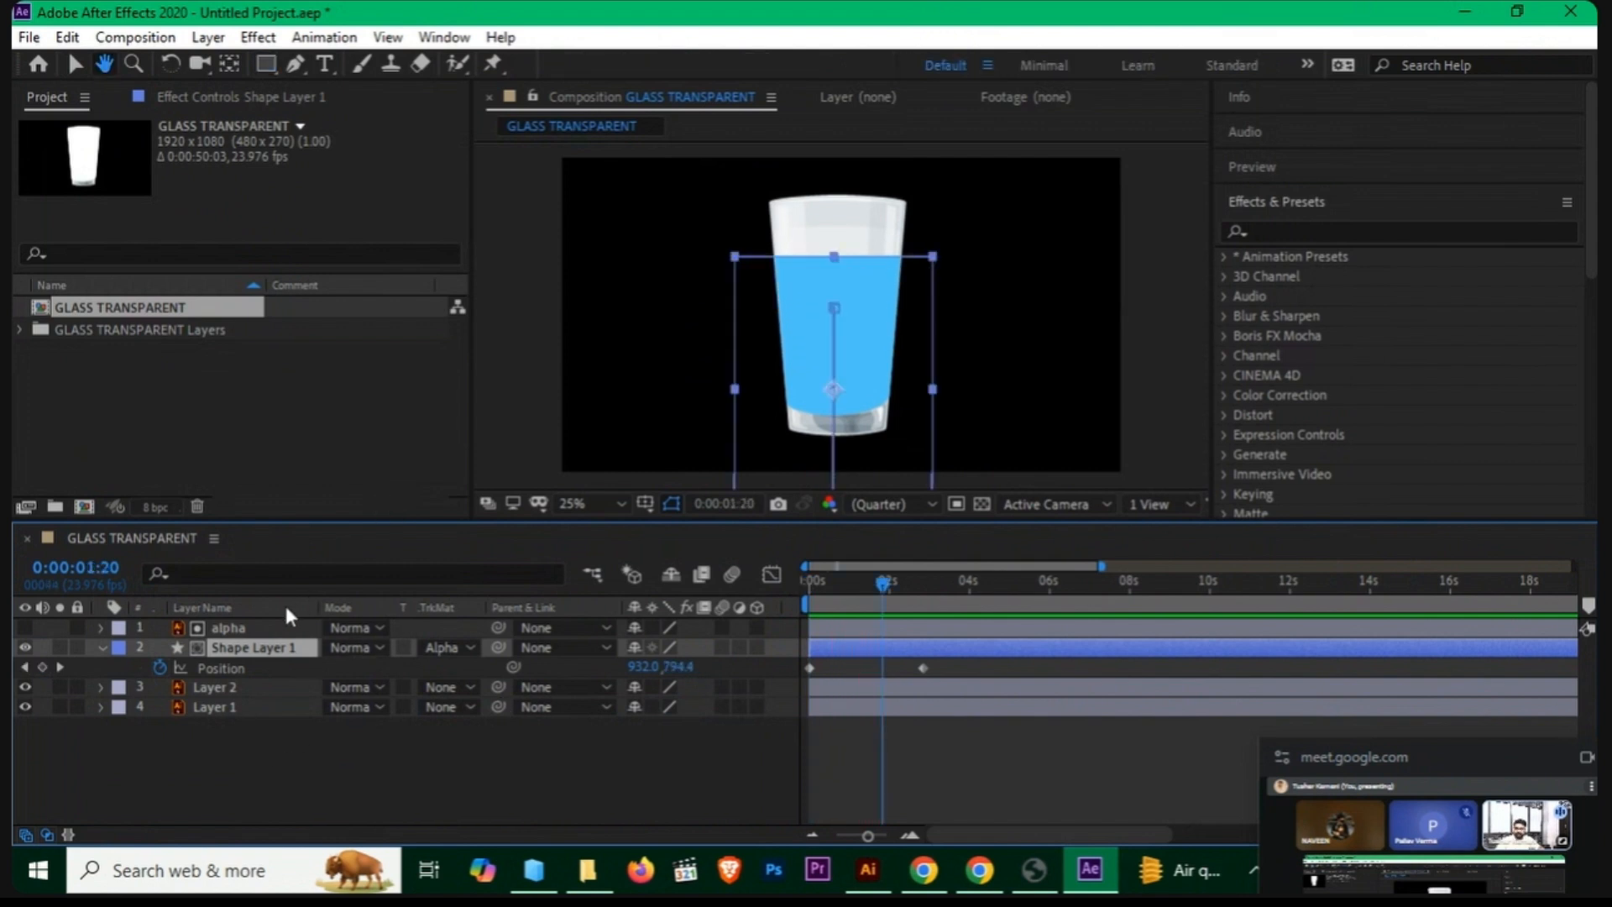
Step: Move the alpha and rectangle layers together below Layer 2 so the glass highlights cover the liquid
{"action": "left_click", "coordinate": [245, 631], "text": "shift"}
{"action": "left_click_drag", "start_coordinate": [222, 633], "coordinate": [219, 694]}
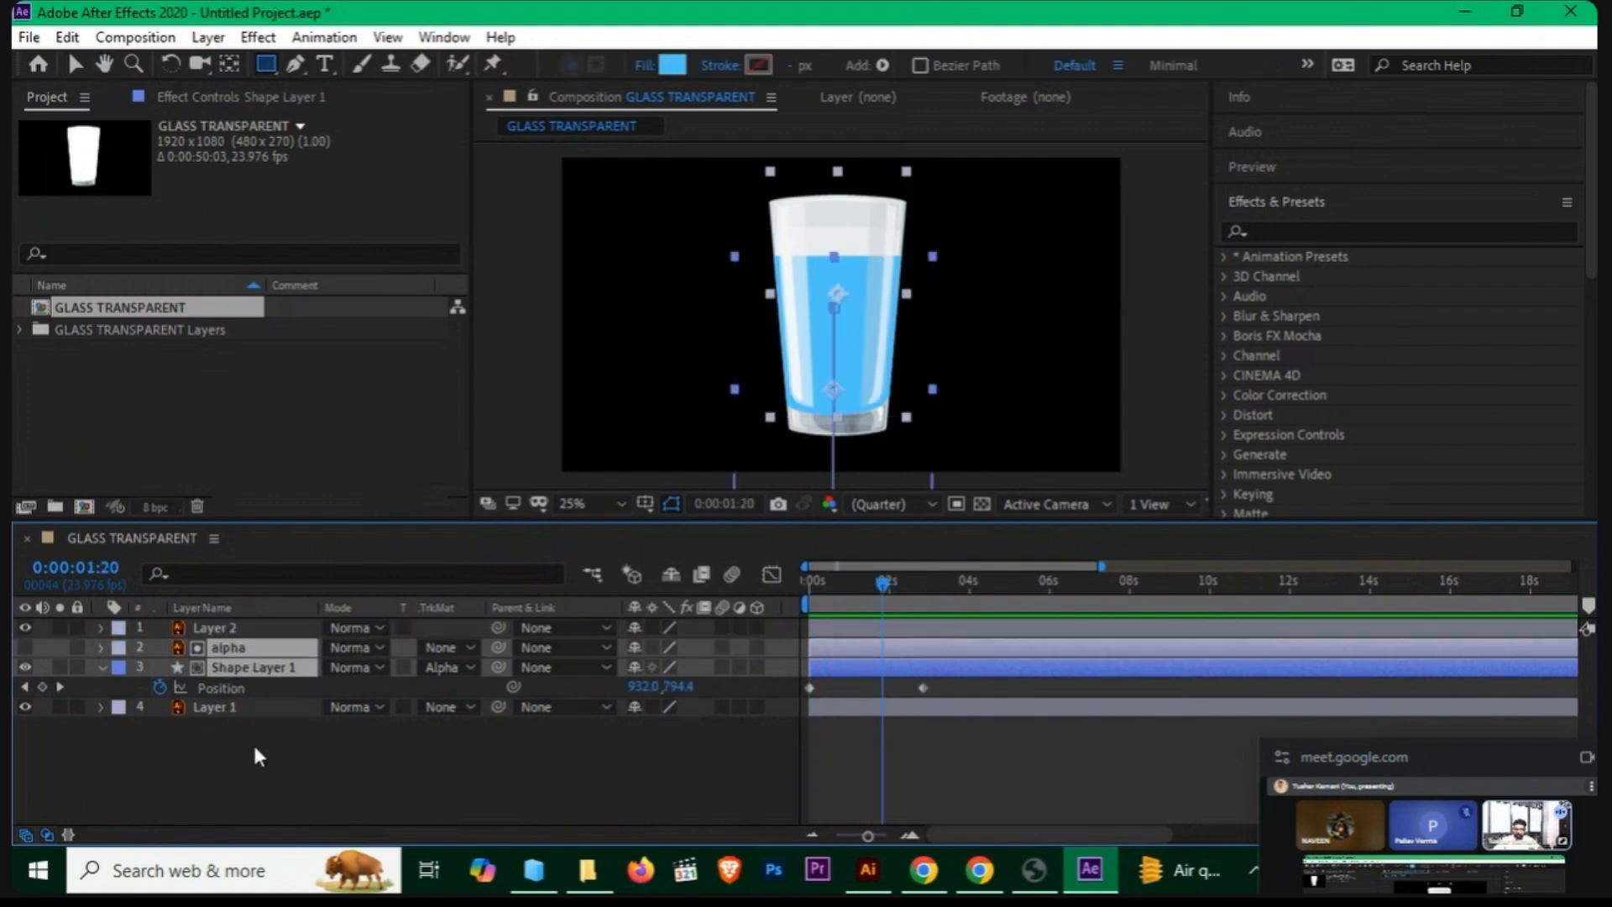
{"action": "left_click", "coordinate": [365, 753]}
{"action": "left_click_drag", "start_coordinate": [844, 598], "coordinate": [860, 593]}
Step: Find the Turbulent Displace effect and apply it to the blue rectangle layer
{"action": "left_click", "coordinate": [1313, 231]}
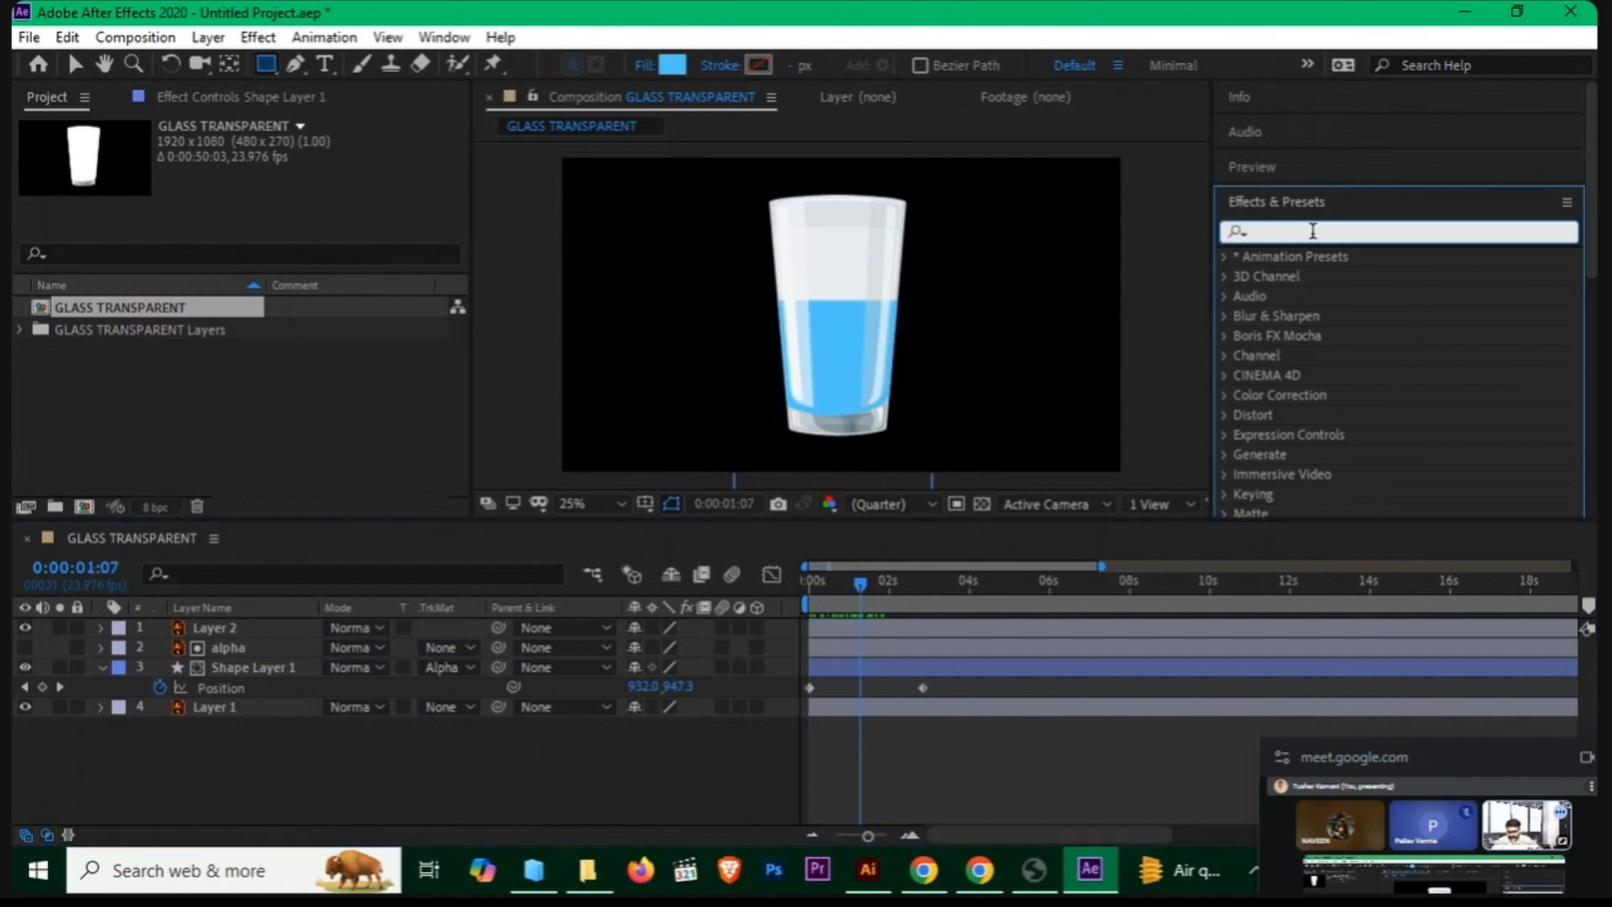
{"action": "type", "text": "turbu"}
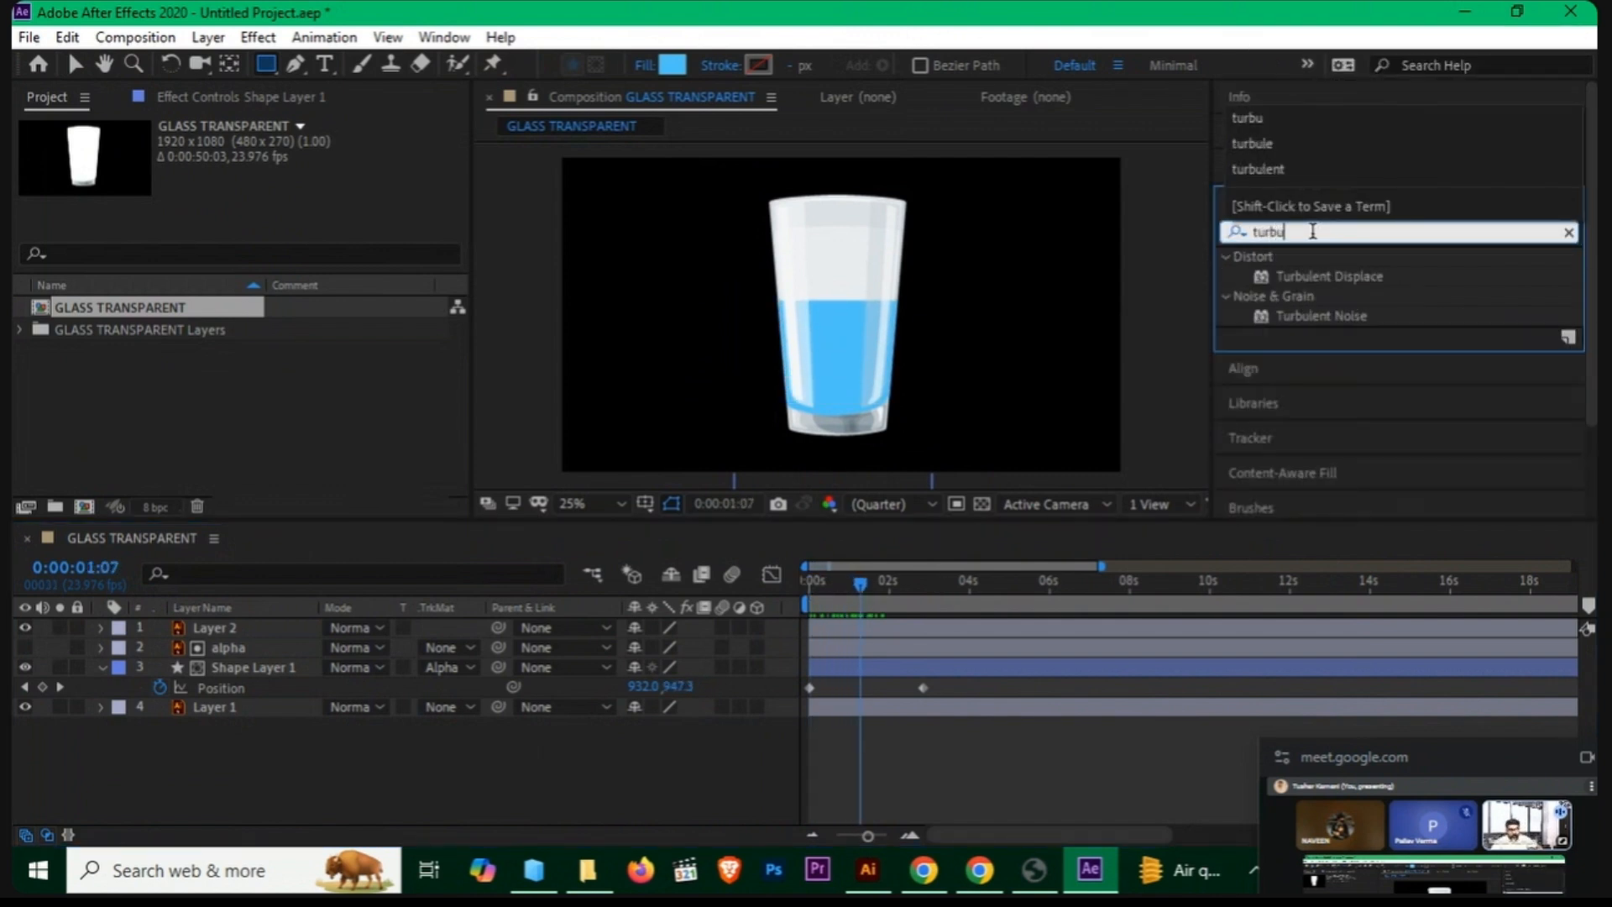
{"action": "left_click_drag", "start_coordinate": [1338, 268], "coordinate": [254, 659]}
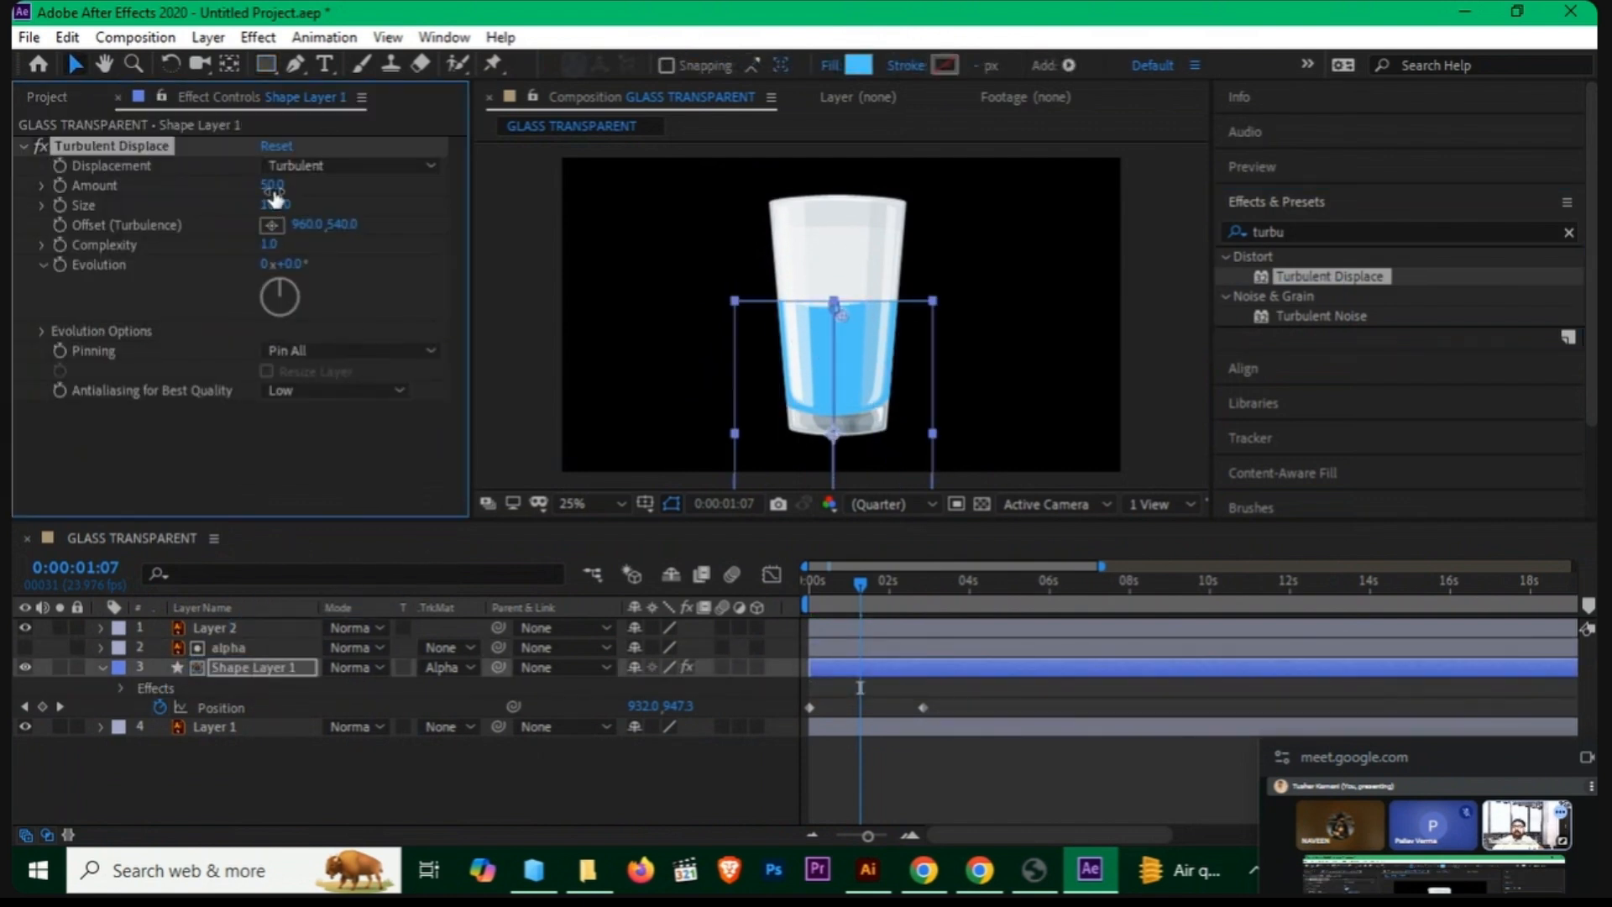
Step: Animate the Turbulent Displace Evolution from 0x+0.0° at 0:00:00:00 to 1x+313.0° at 0:00:02:20, and preview the waves
{"action": "left_click_drag", "start_coordinate": [860, 582], "coordinate": [916, 627]}
{"action": "left_click", "coordinate": [57, 264]}
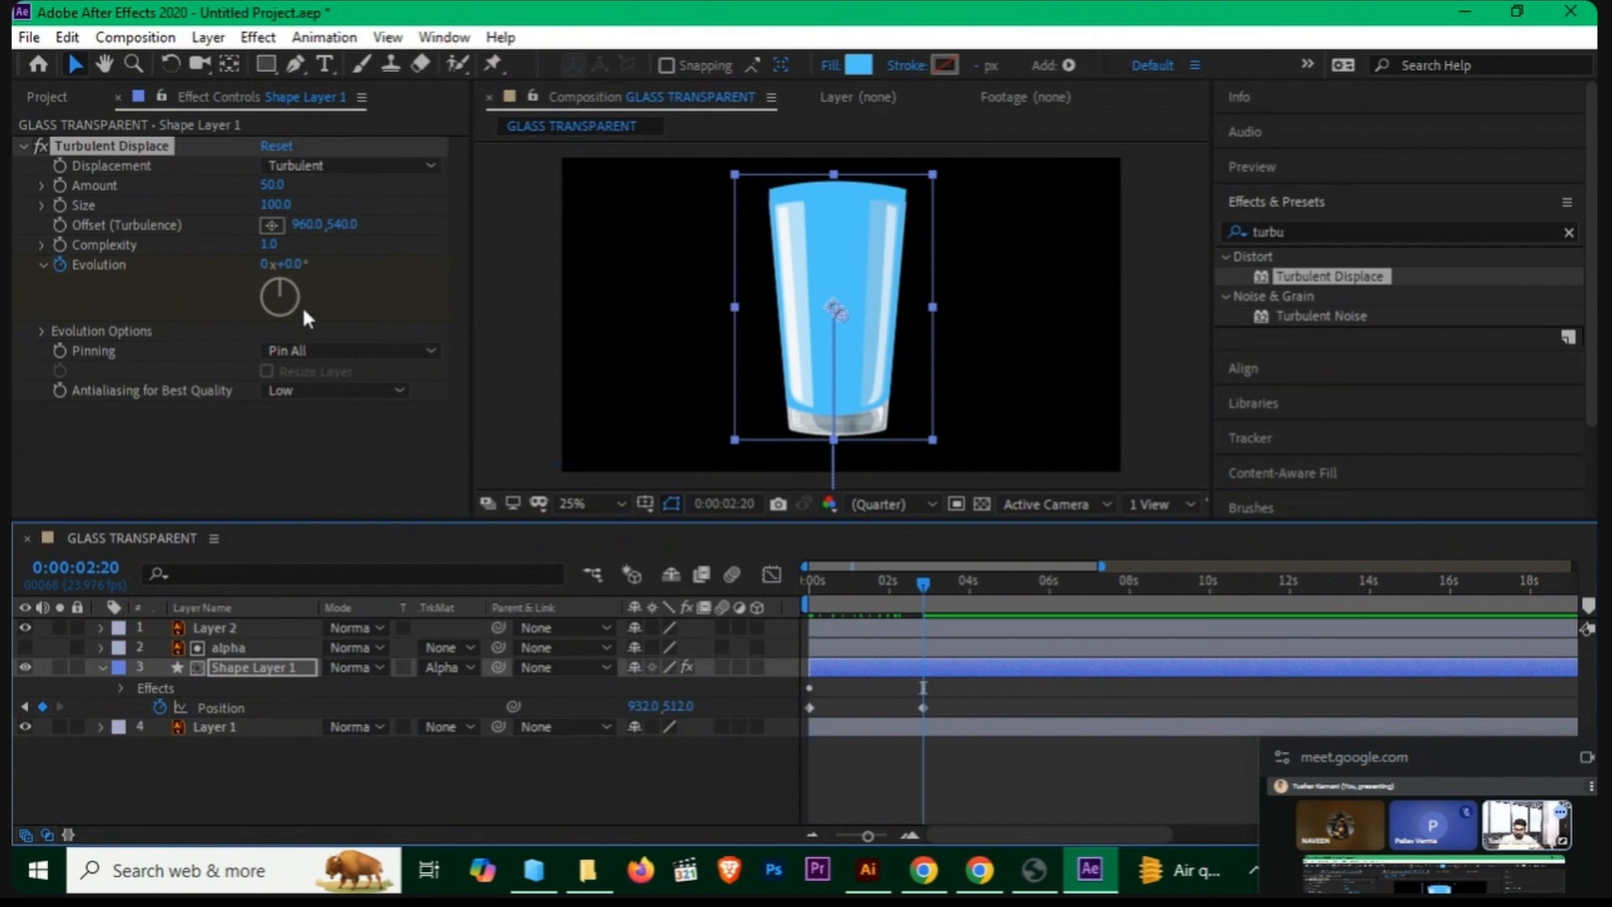
{"action": "left_click_drag", "start_coordinate": [304, 309], "coordinate": [320, 328]}
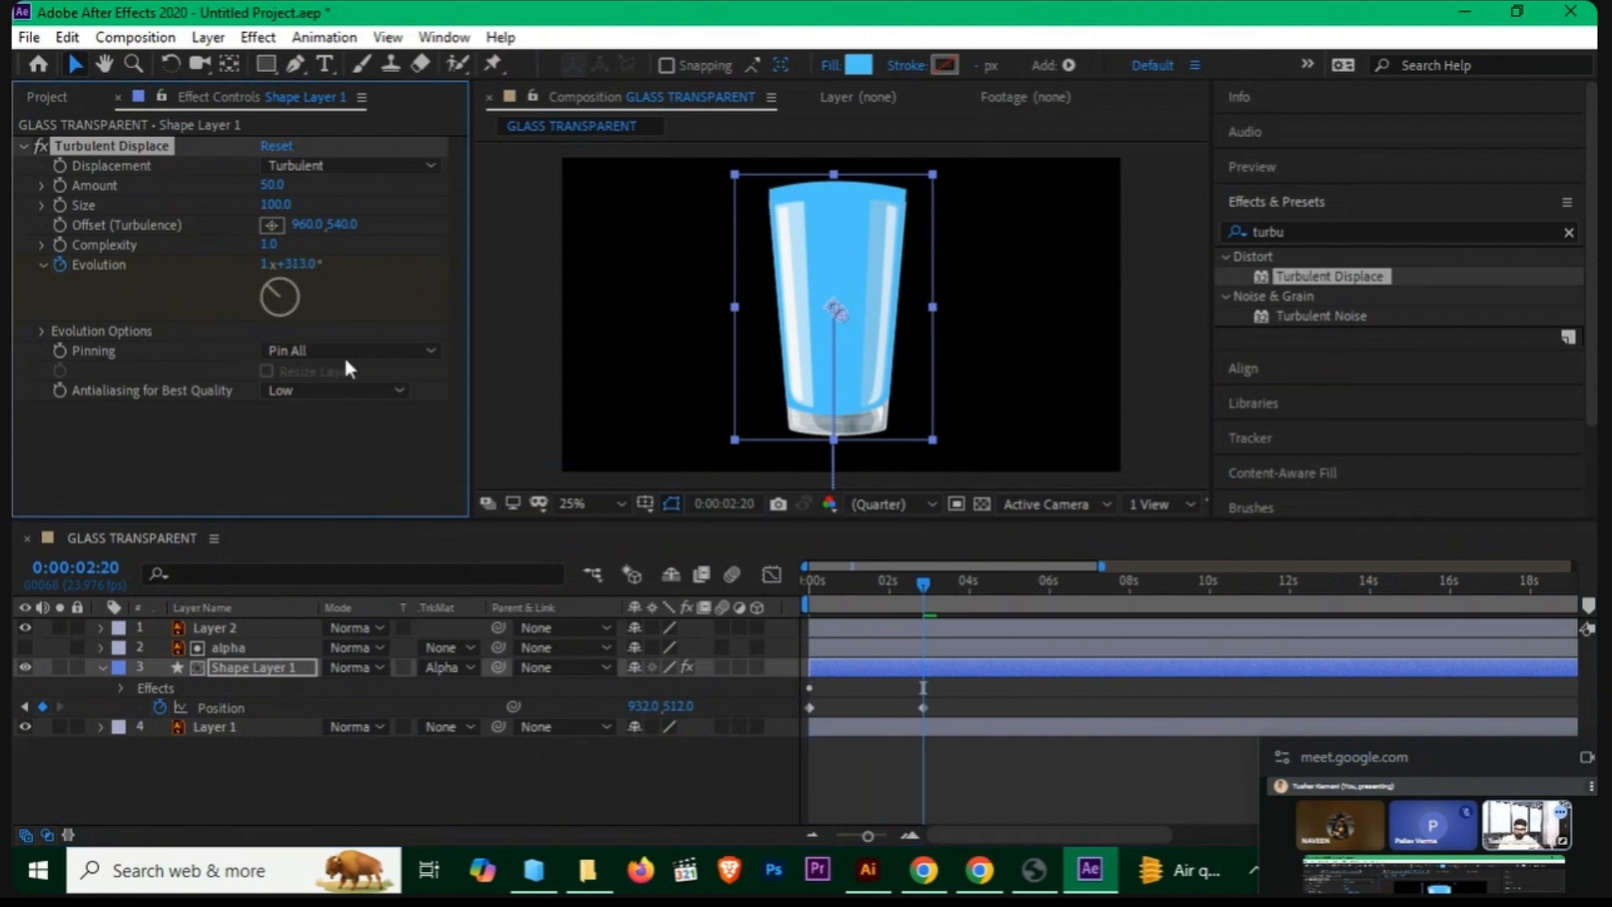
{"action": "left_click_drag", "start_coordinate": [910, 583], "coordinate": [794, 603]}
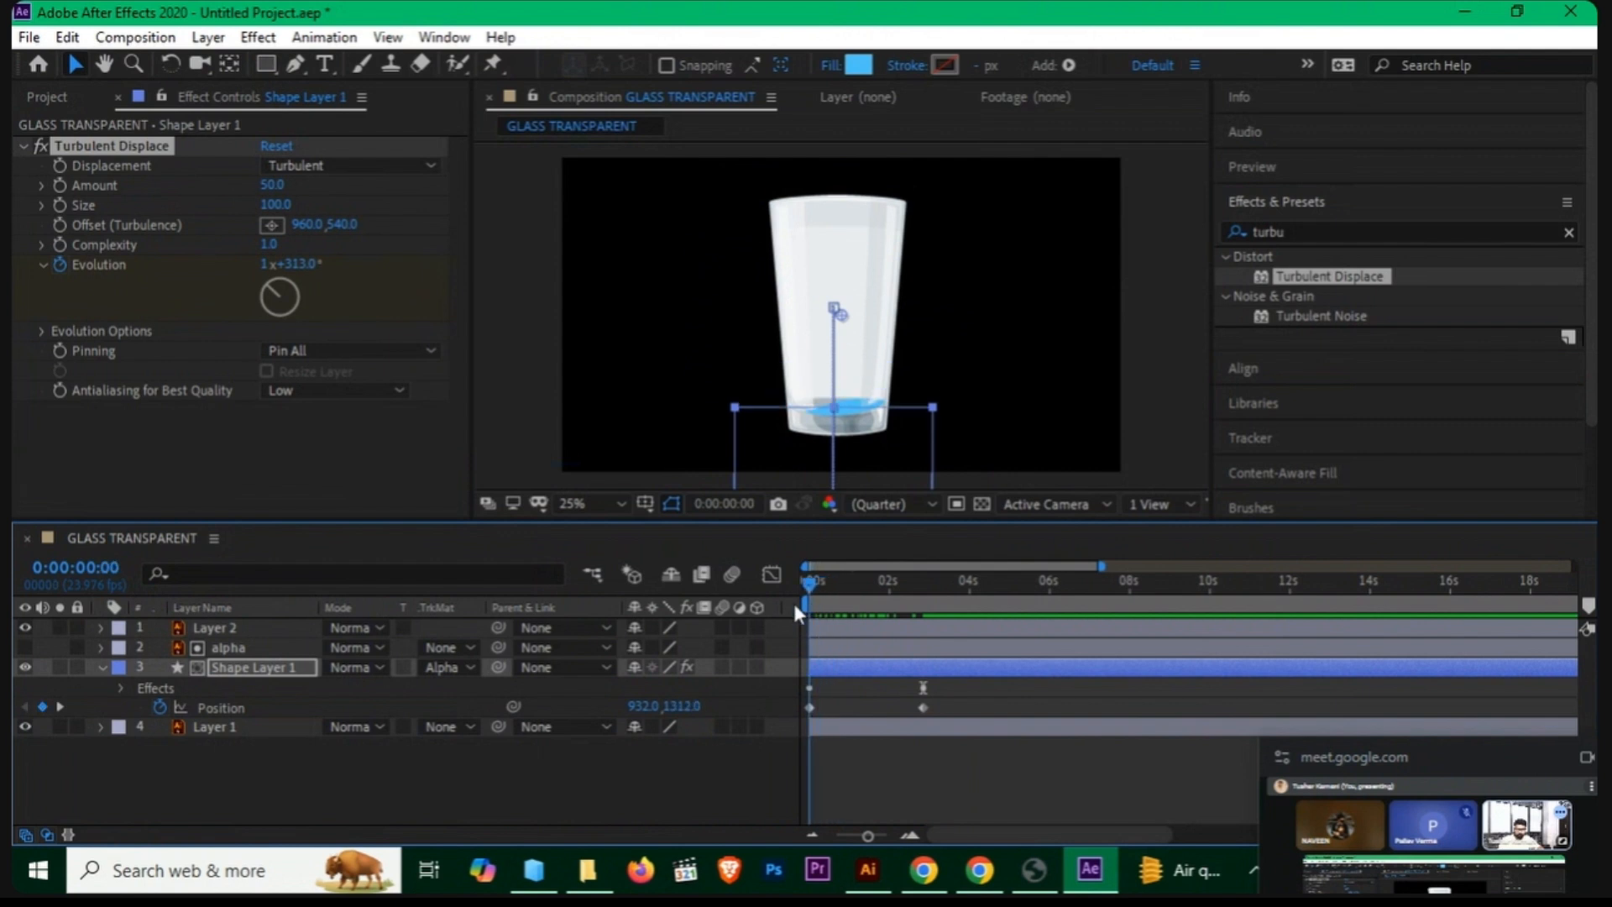
{"action": "key", "text": "space"}
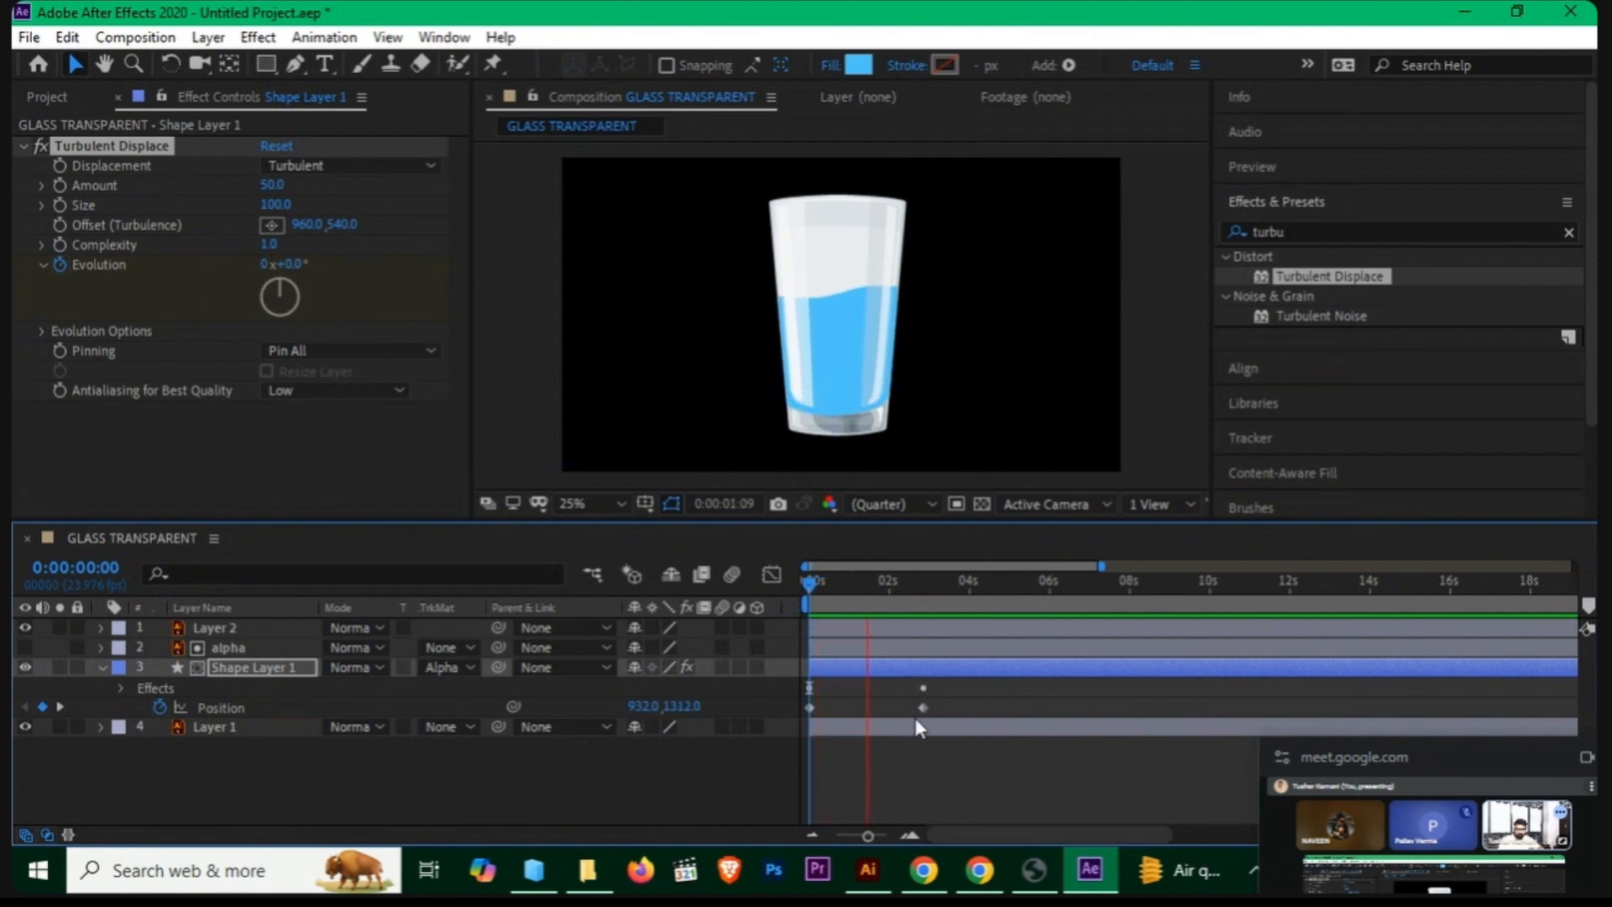
{"action": "key", "text": "space"}
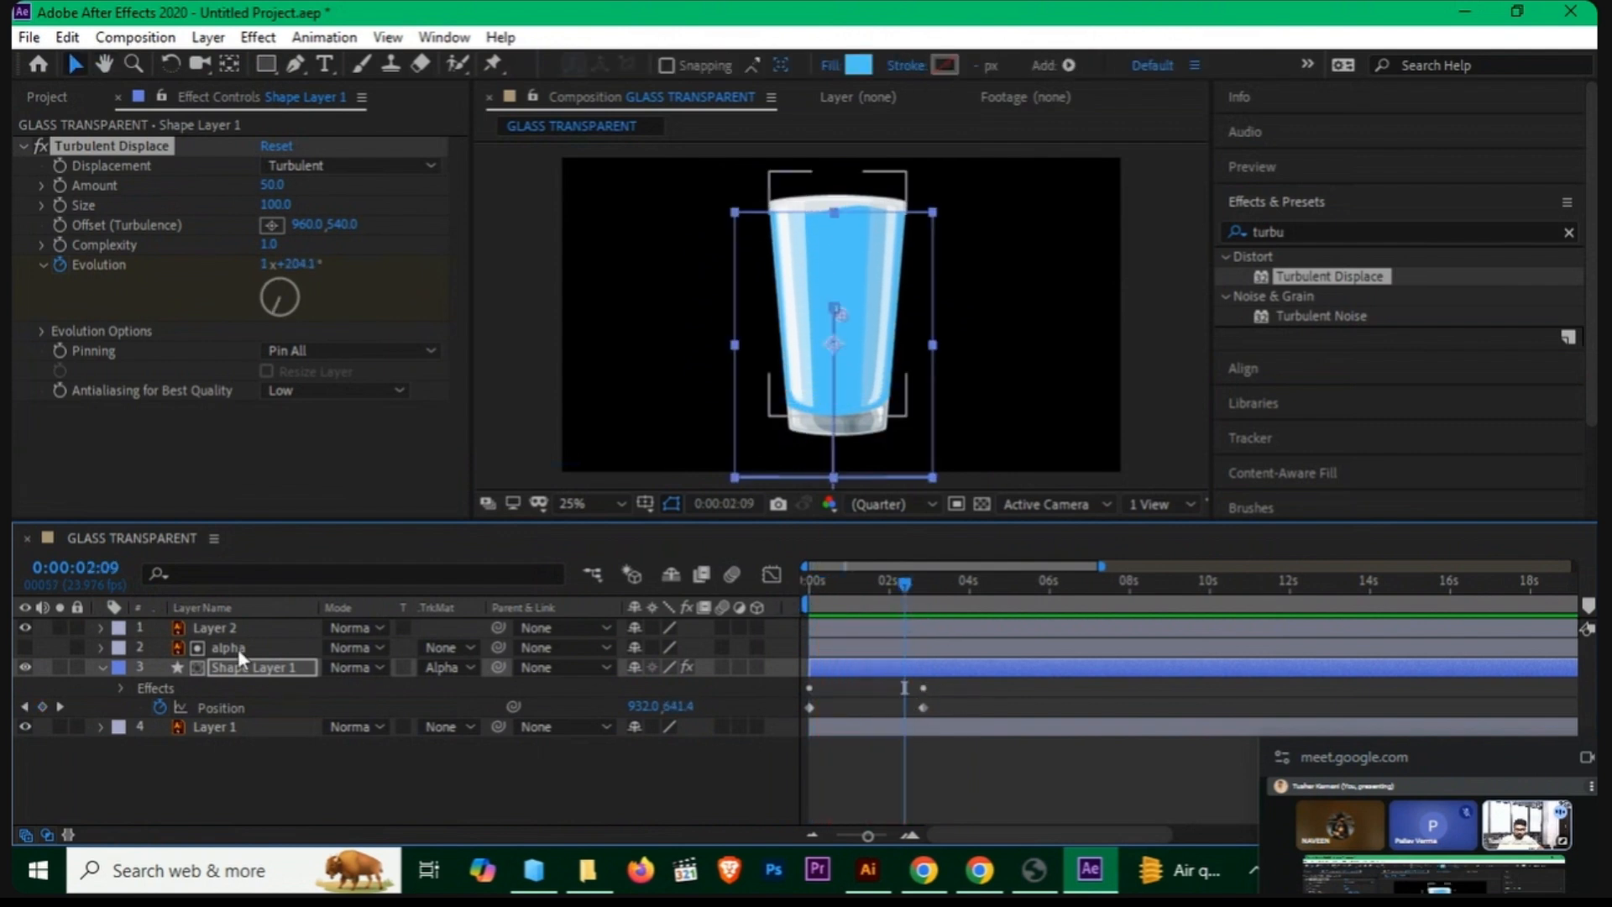
Step: Reveal the rectangle layer's keyframes and move the ending Evolution and Position keyframes to 0:00:04:01
{"action": "key", "text": "u"}
{"action": "mouse_move", "coordinate": [943, 689]}
{"action": "left_mouse_down"}
{"action": "mouse_move", "coordinate": [874, 744]}
{"action": "mouse_move", "coordinate": [970, 705]}
{"action": "left_mouse_up"}
{"action": "left_click", "coordinate": [1029, 706]}
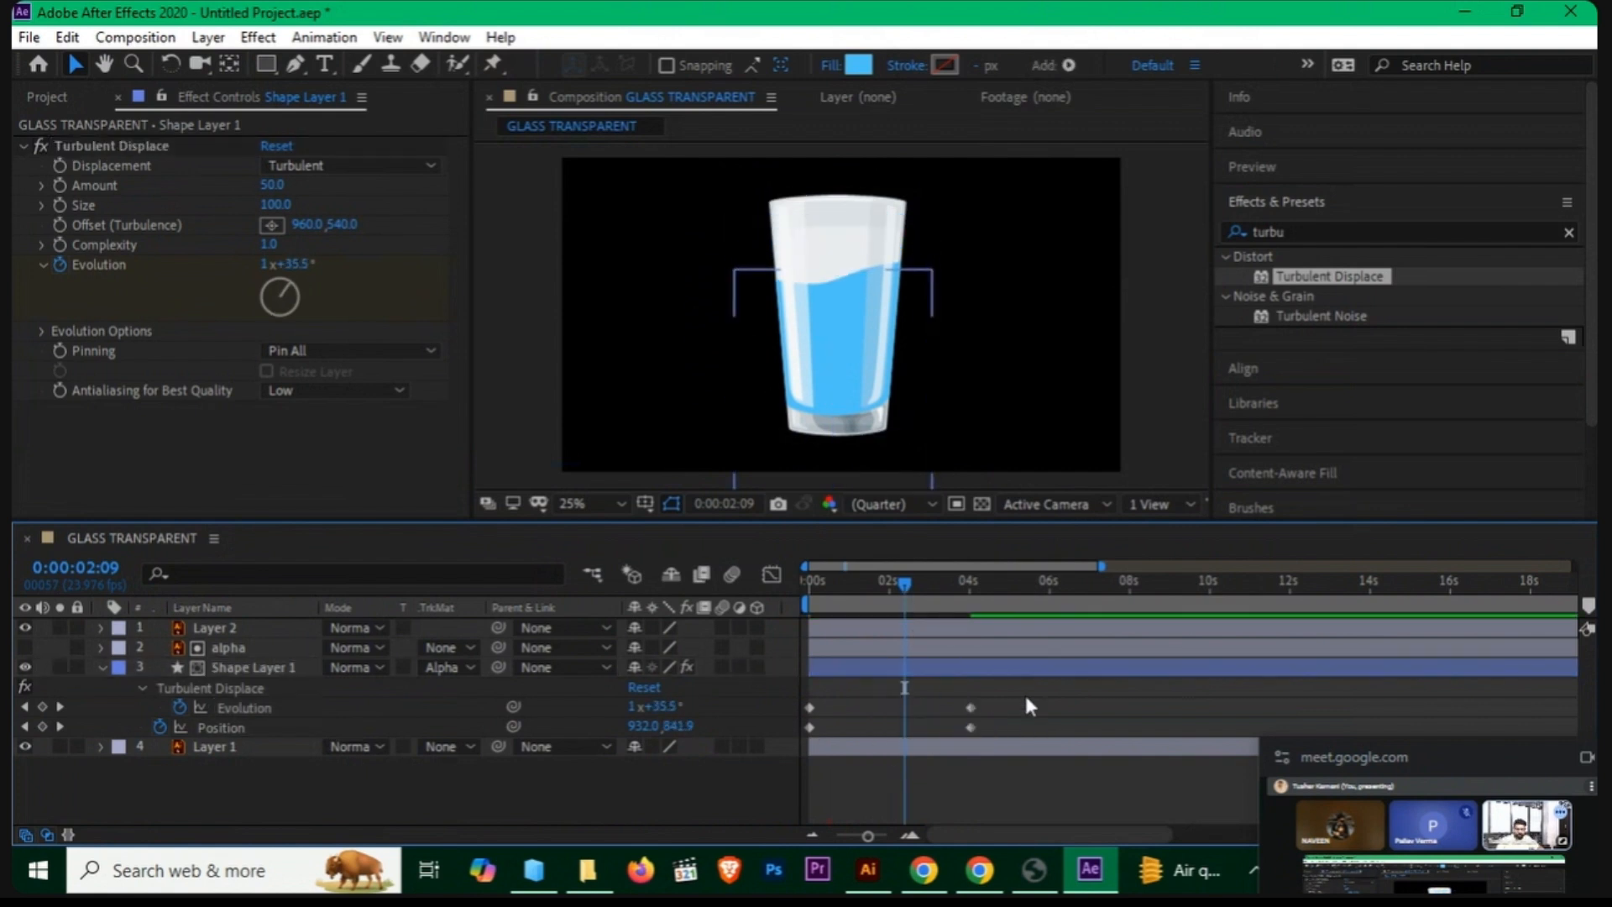
Step: Set the liquid's ending Turbulent Displace Evolution to 2x+359.0° at 0:00:04:01
{"action": "left_click_drag", "start_coordinate": [907, 584], "coordinate": [955, 586]}
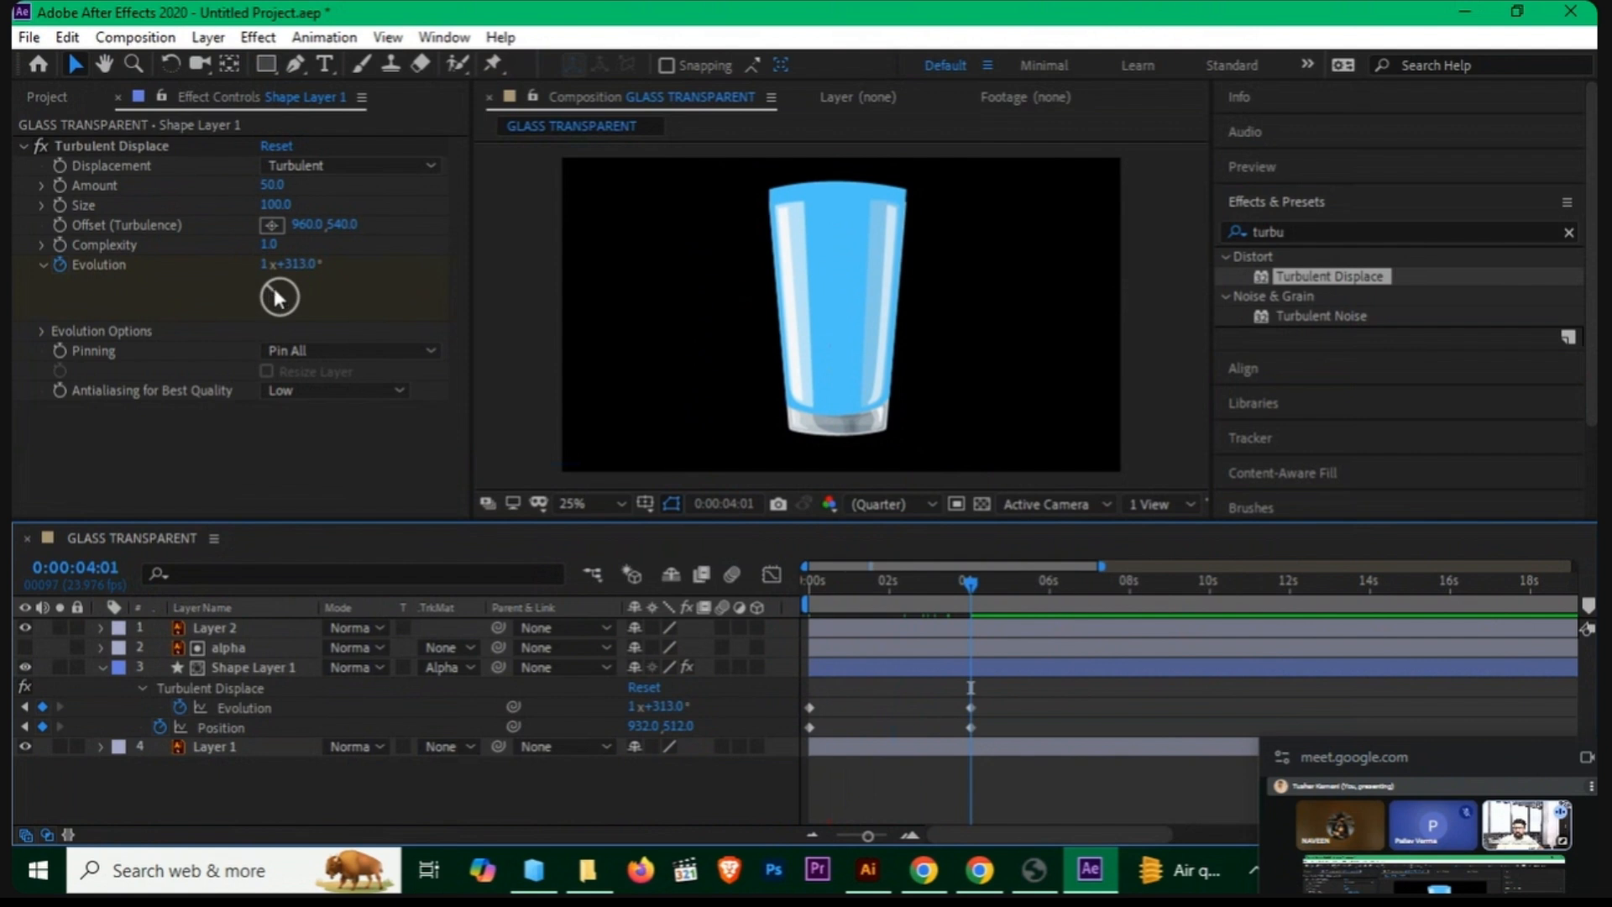
{"action": "left_click_drag", "start_coordinate": [277, 297], "coordinate": [292, 244]}
{"action": "left_click_drag", "start_coordinate": [968, 581], "coordinate": [875, 587]}
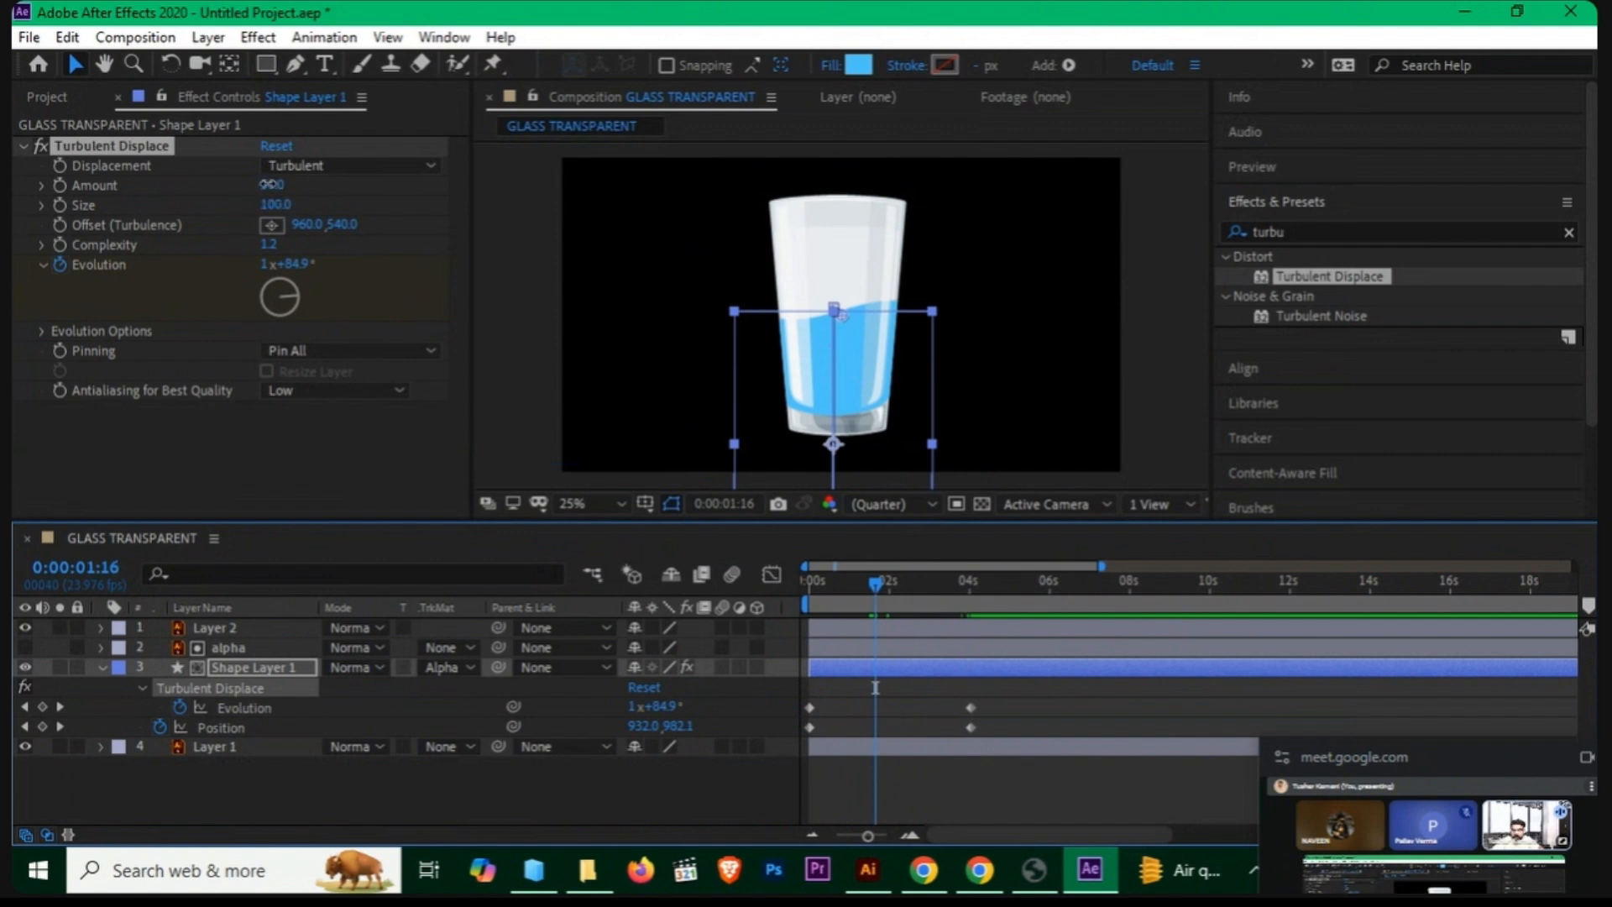
Step: Set the liquid's Turbulent Displace Amount to 56.0, Size to 53.0 and Complexity to 1.2, and preview the filling animation
{"action": "left_click_drag", "start_coordinate": [271, 184], "coordinate": [232, 187]}
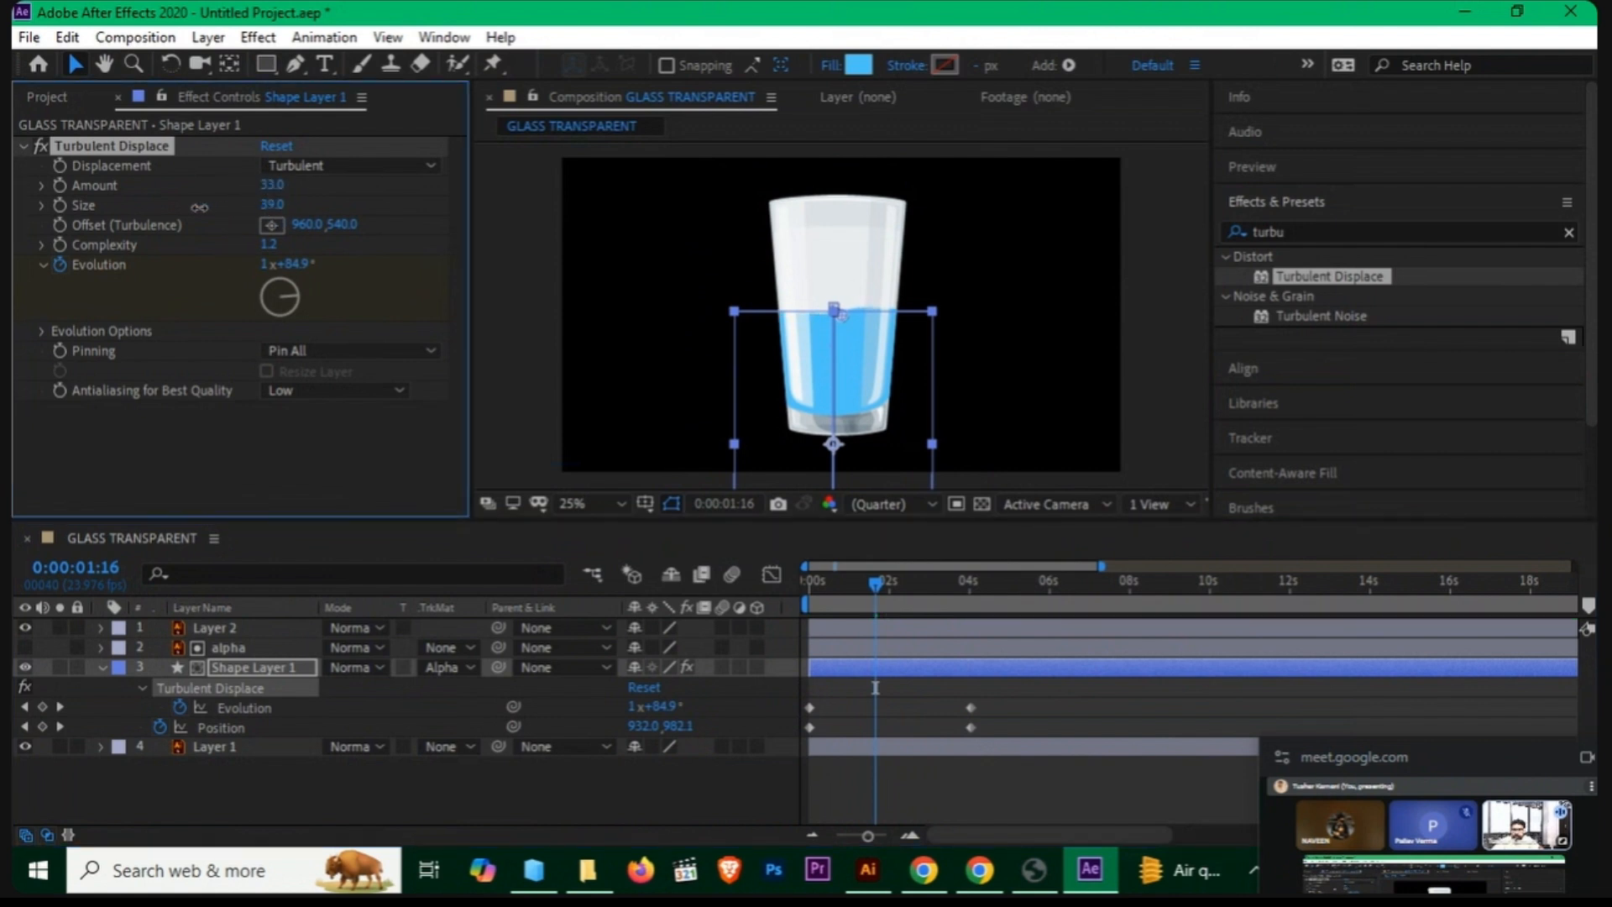
{"action": "mouse_move", "coordinate": [286, 187]}
{"action": "left_mouse_down"}
{"action": "mouse_move", "coordinate": [461, 182]}
{"action": "mouse_move", "coordinate": [306, 194]}
{"action": "left_mouse_up"}
{"action": "left_click_drag", "start_coordinate": [873, 586], "coordinate": [803, 579]}
{"action": "key", "text": "space"}
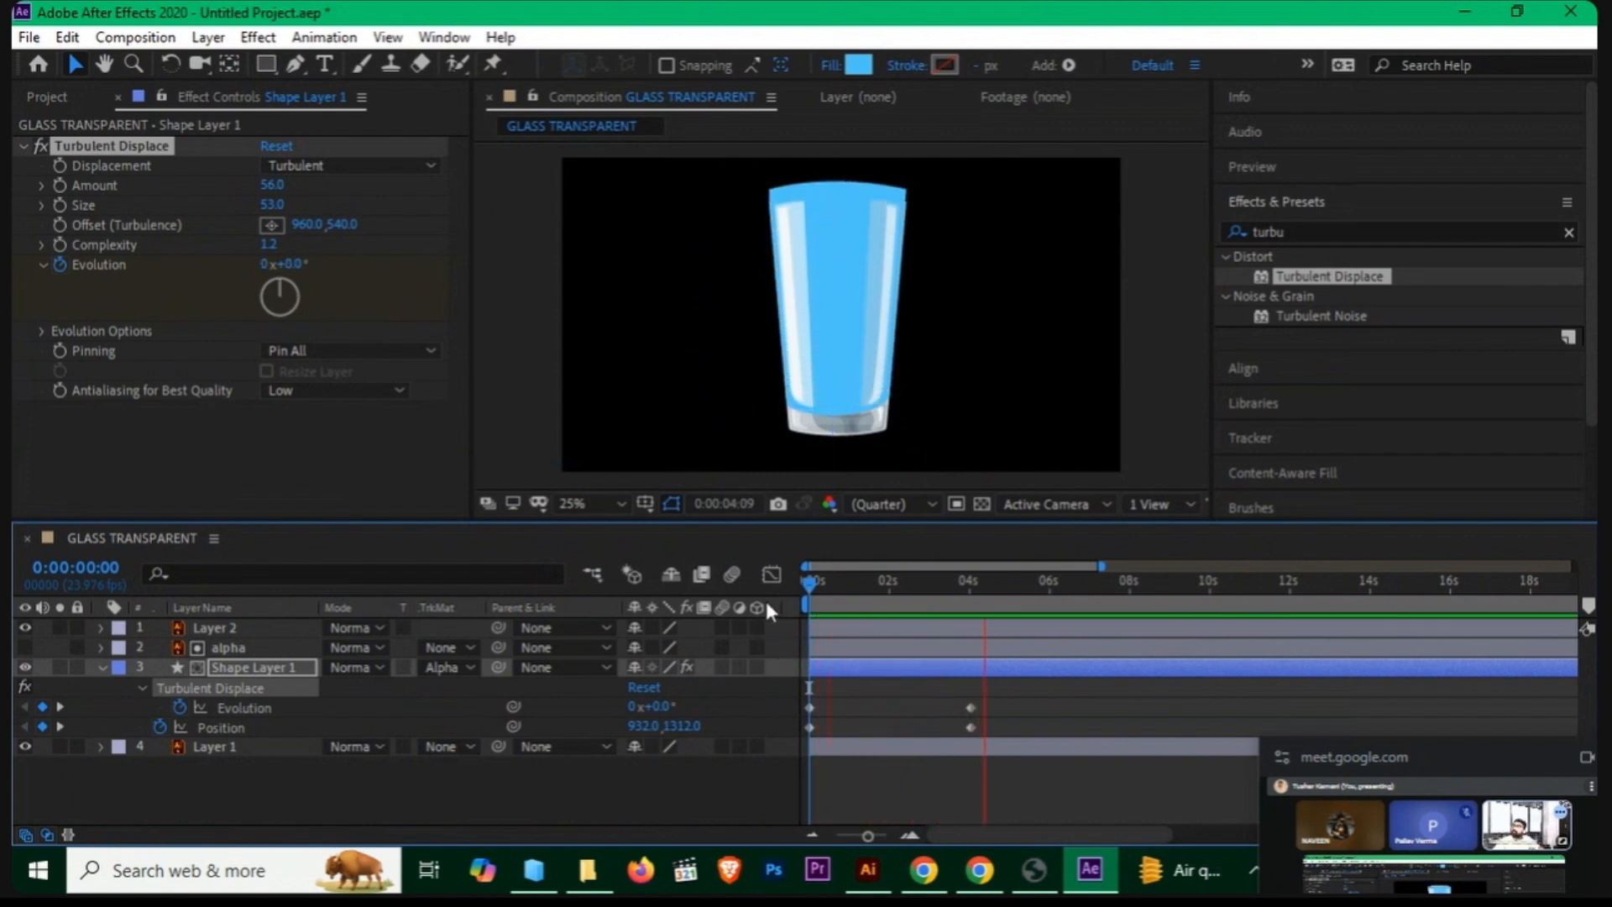
{"action": "key", "text": "space"}
{"action": "left_click_drag", "start_coordinate": [976, 598], "coordinate": [956, 591]}
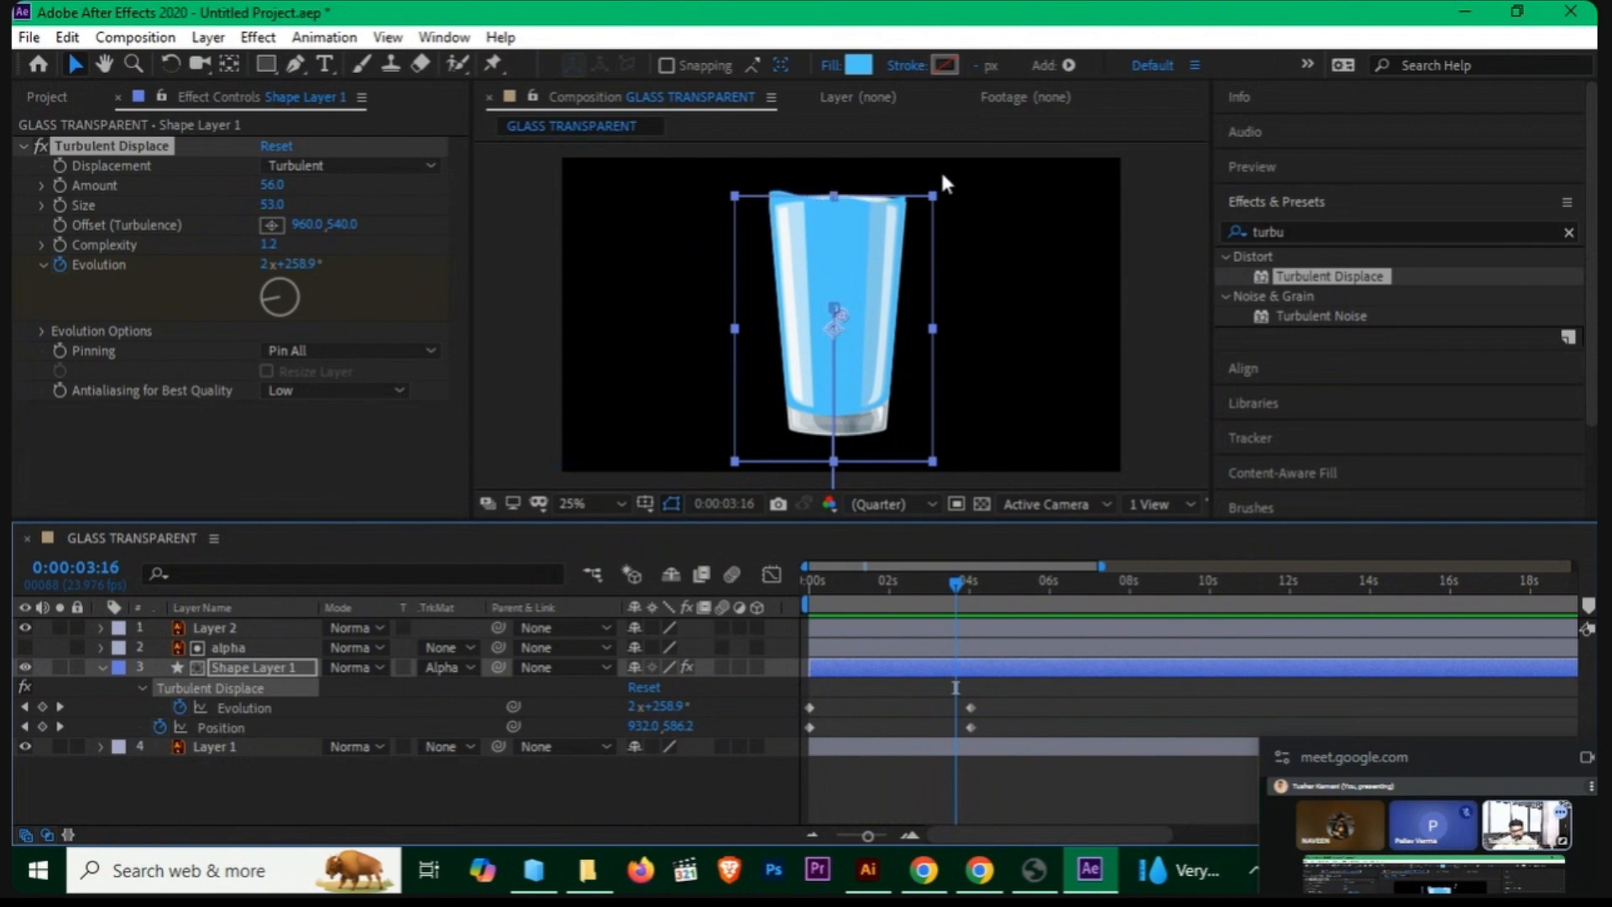
{"action": "left_click", "coordinate": [984, 400]}
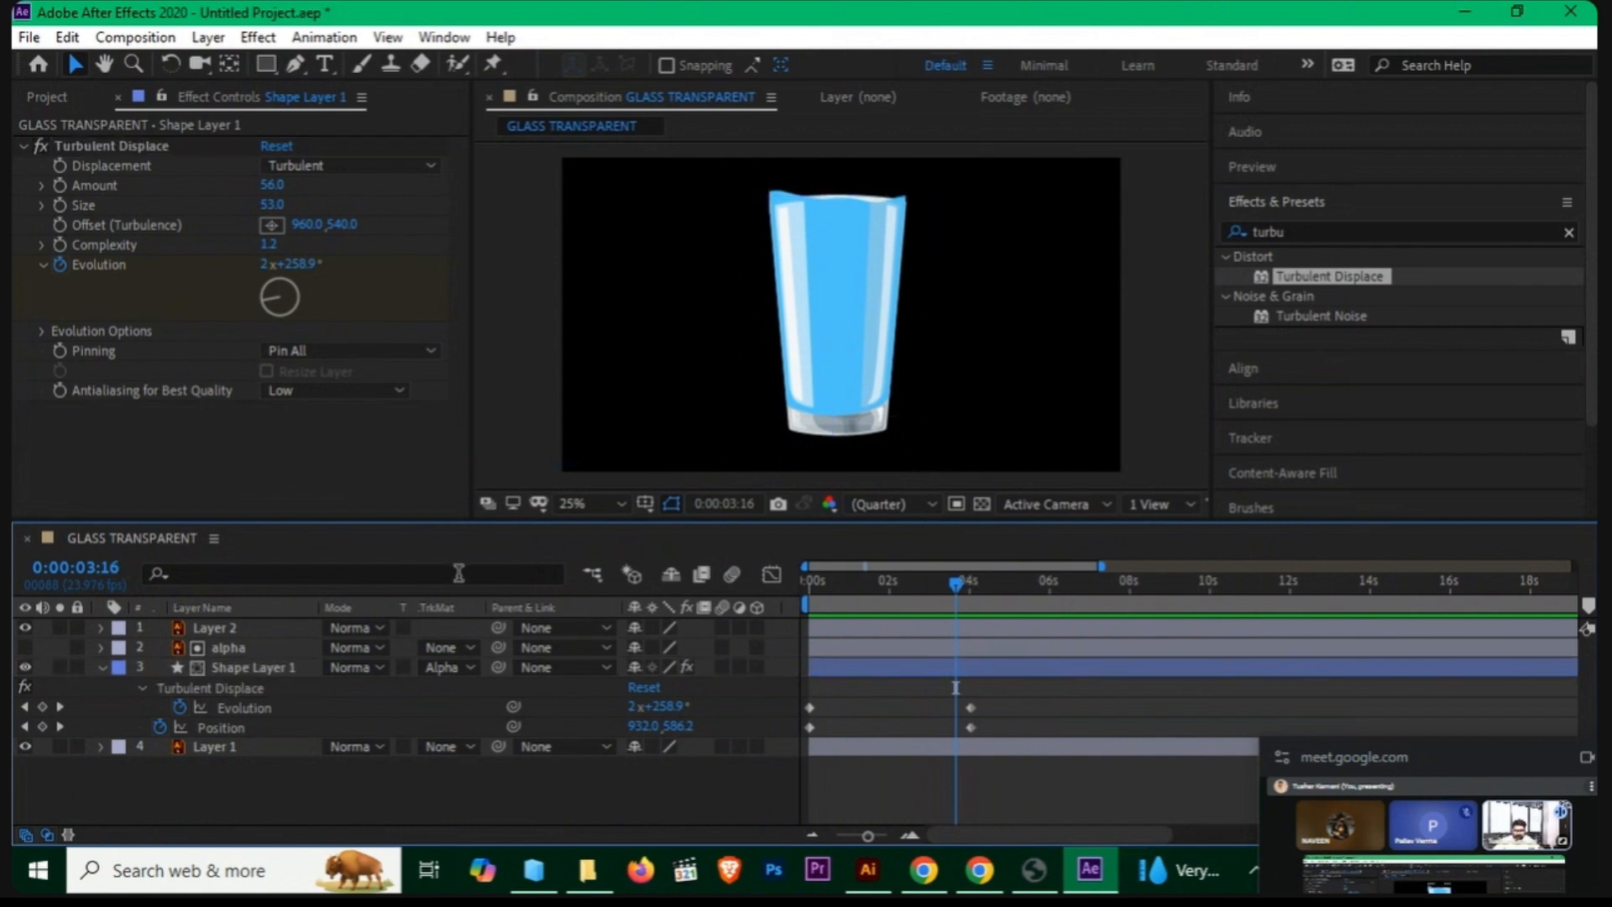
Step: At 0:00:04:00, draw a closed curved blue spill with the Pen tool, running from the glass's left rim down to its base
{"action": "left_click_drag", "start_coordinate": [956, 582], "coordinate": [971, 583]}
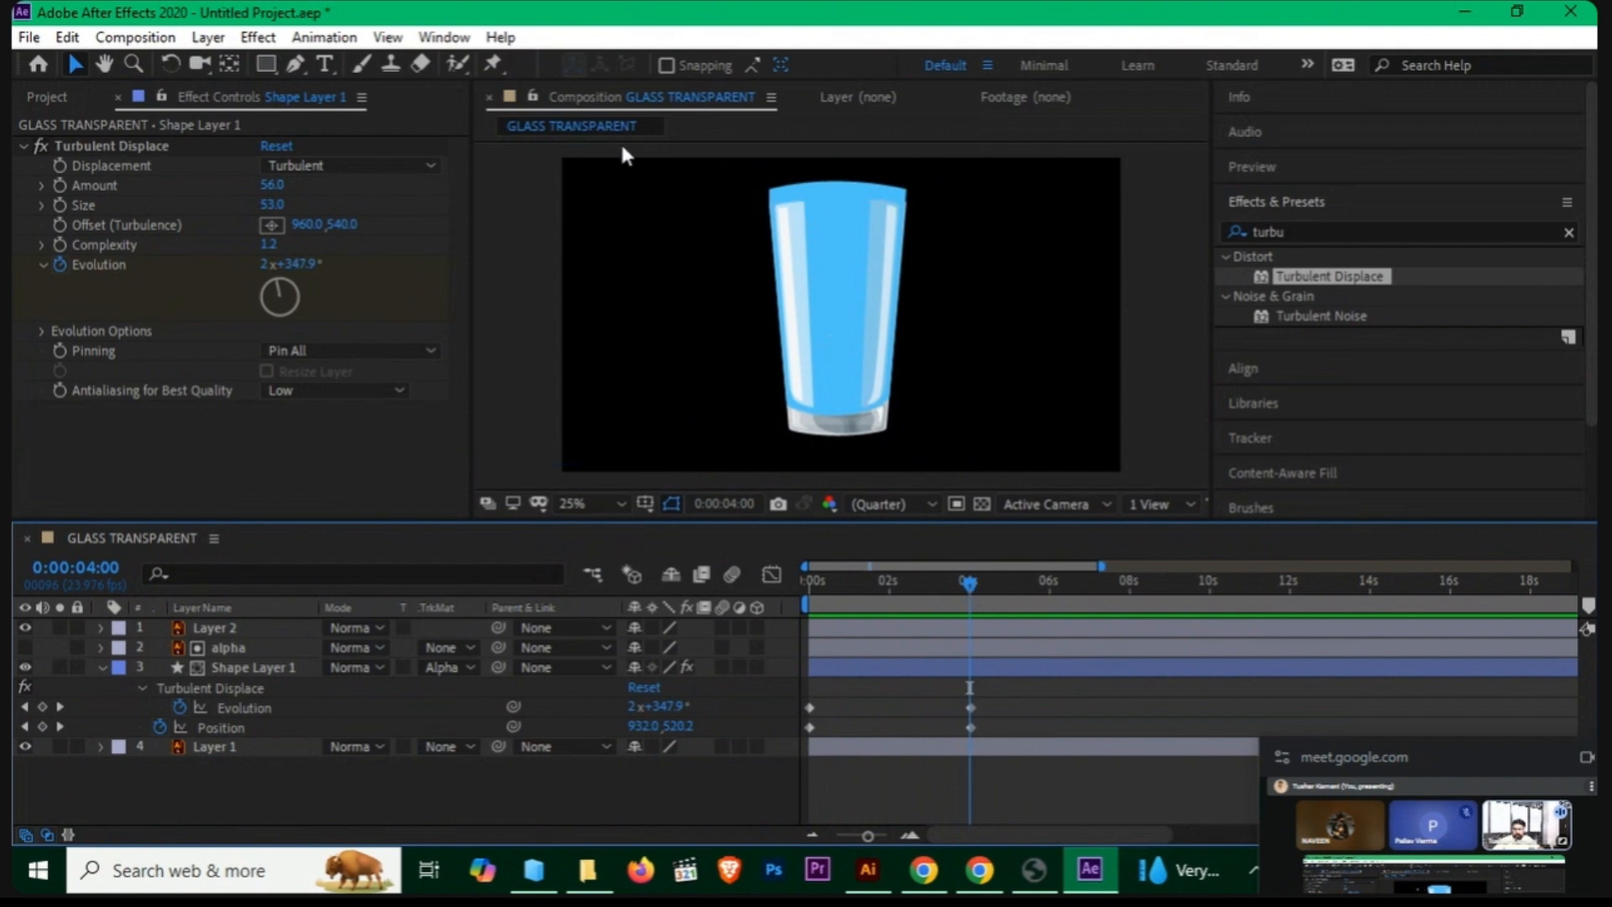
{"action": "left_click", "coordinate": [299, 63]}
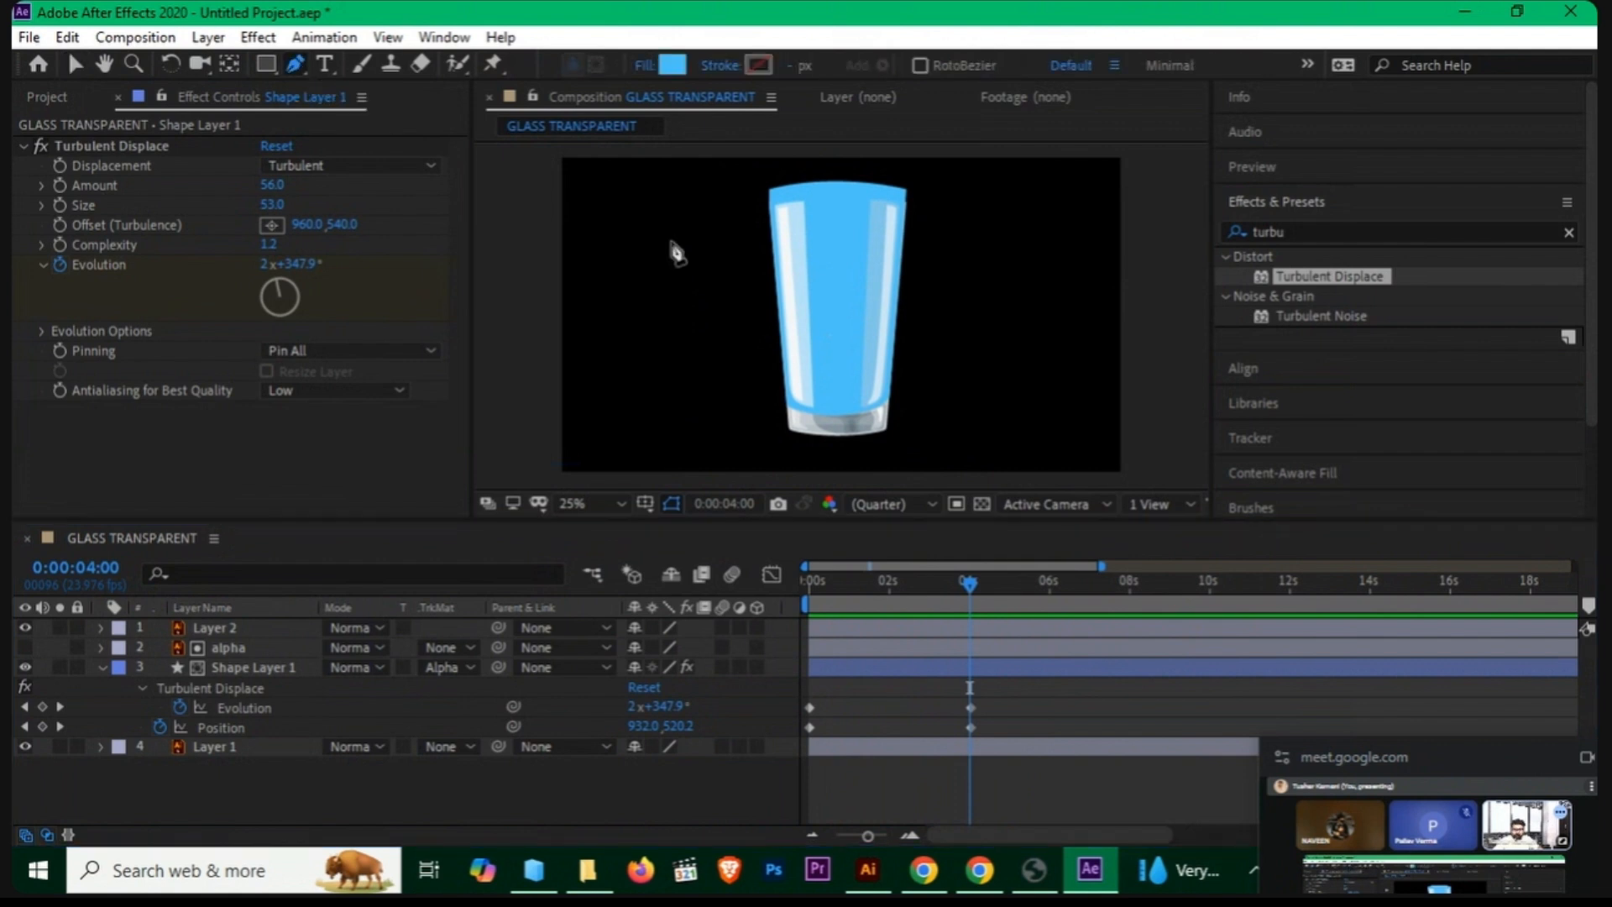
{"action": "left_click", "coordinate": [772, 204]}
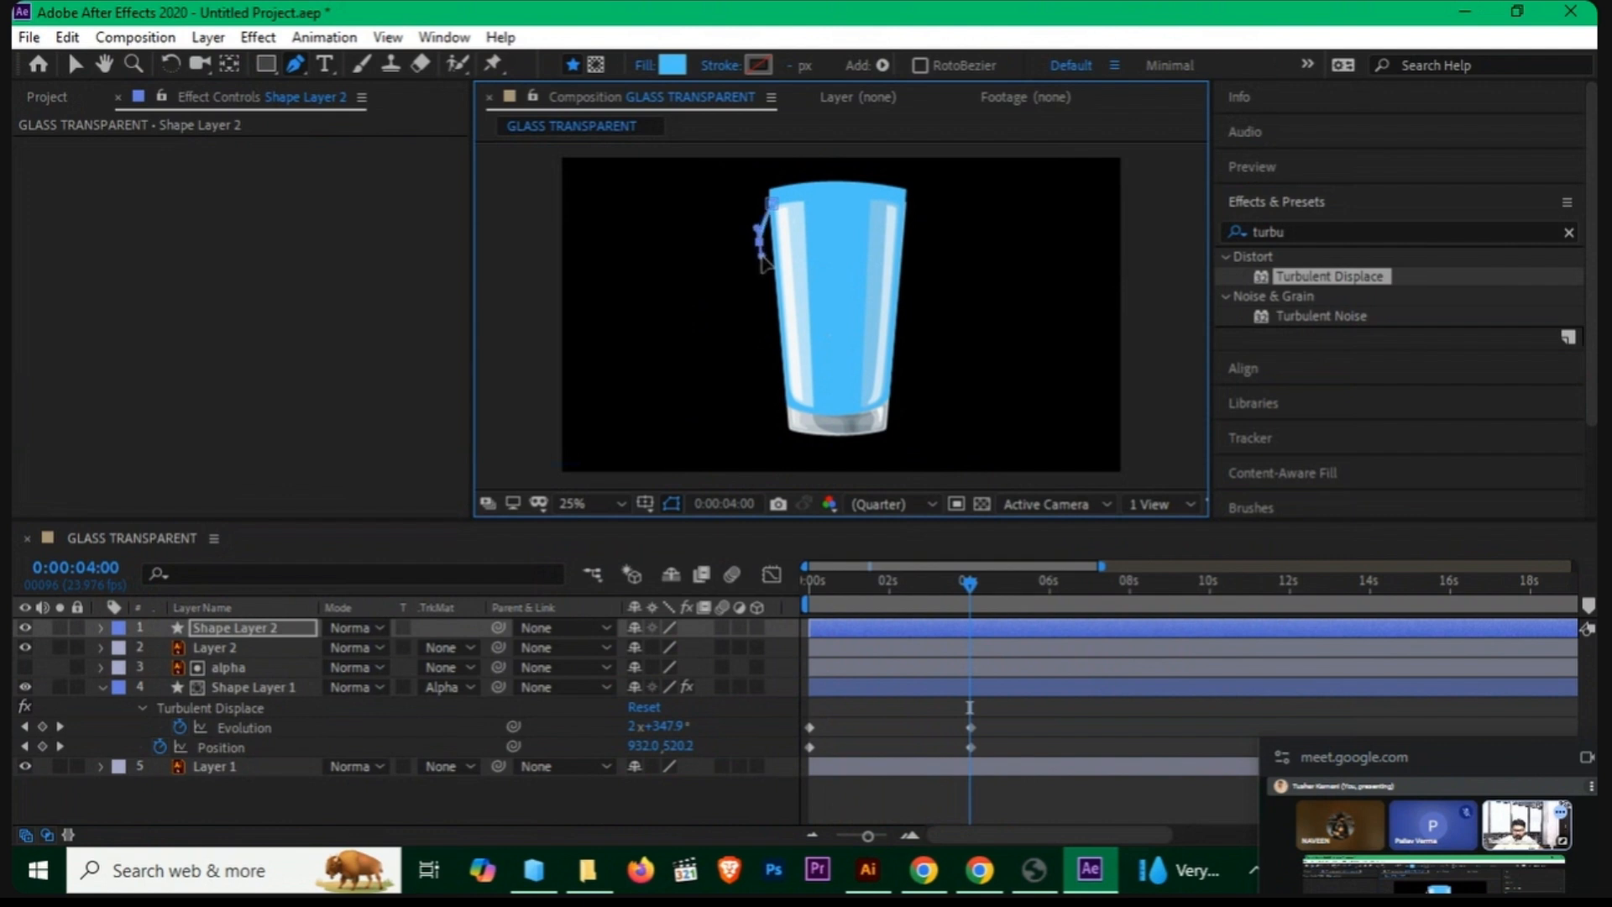
{"action": "key", "text": "ctrl+z"}
{"action": "left_click_drag", "start_coordinate": [765, 290], "coordinate": [773, 340]}
{"action": "left_click_drag", "start_coordinate": [761, 404], "coordinate": [724, 432]}
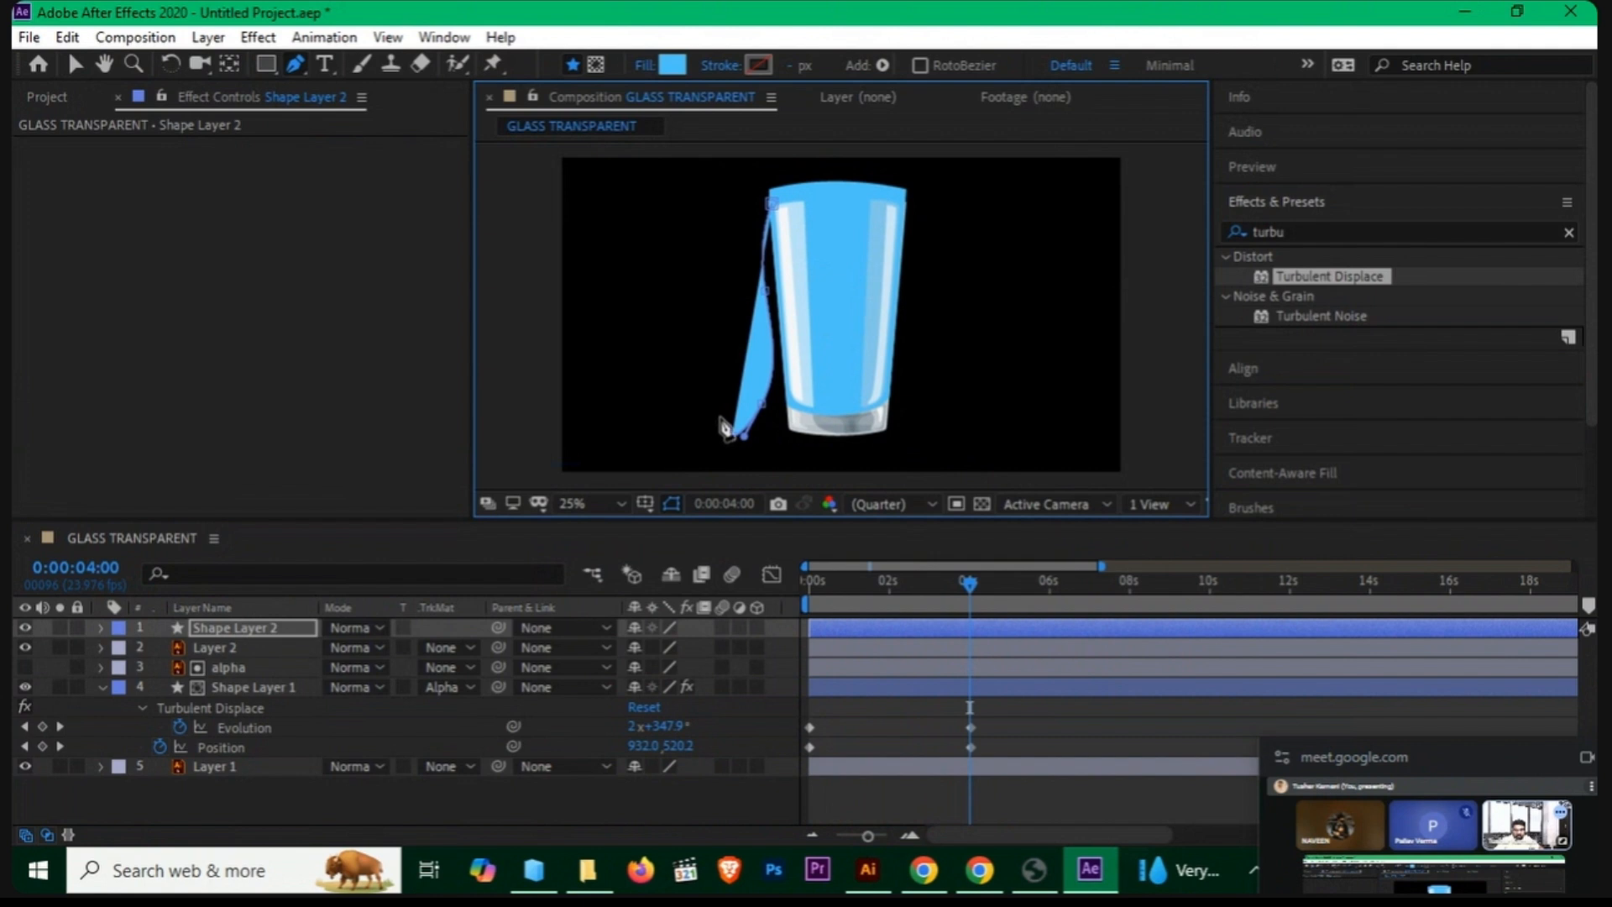
{"action": "left_click", "coordinate": [717, 413]}
{"action": "left_click_drag", "start_coordinate": [727, 338], "coordinate": [794, 195]}
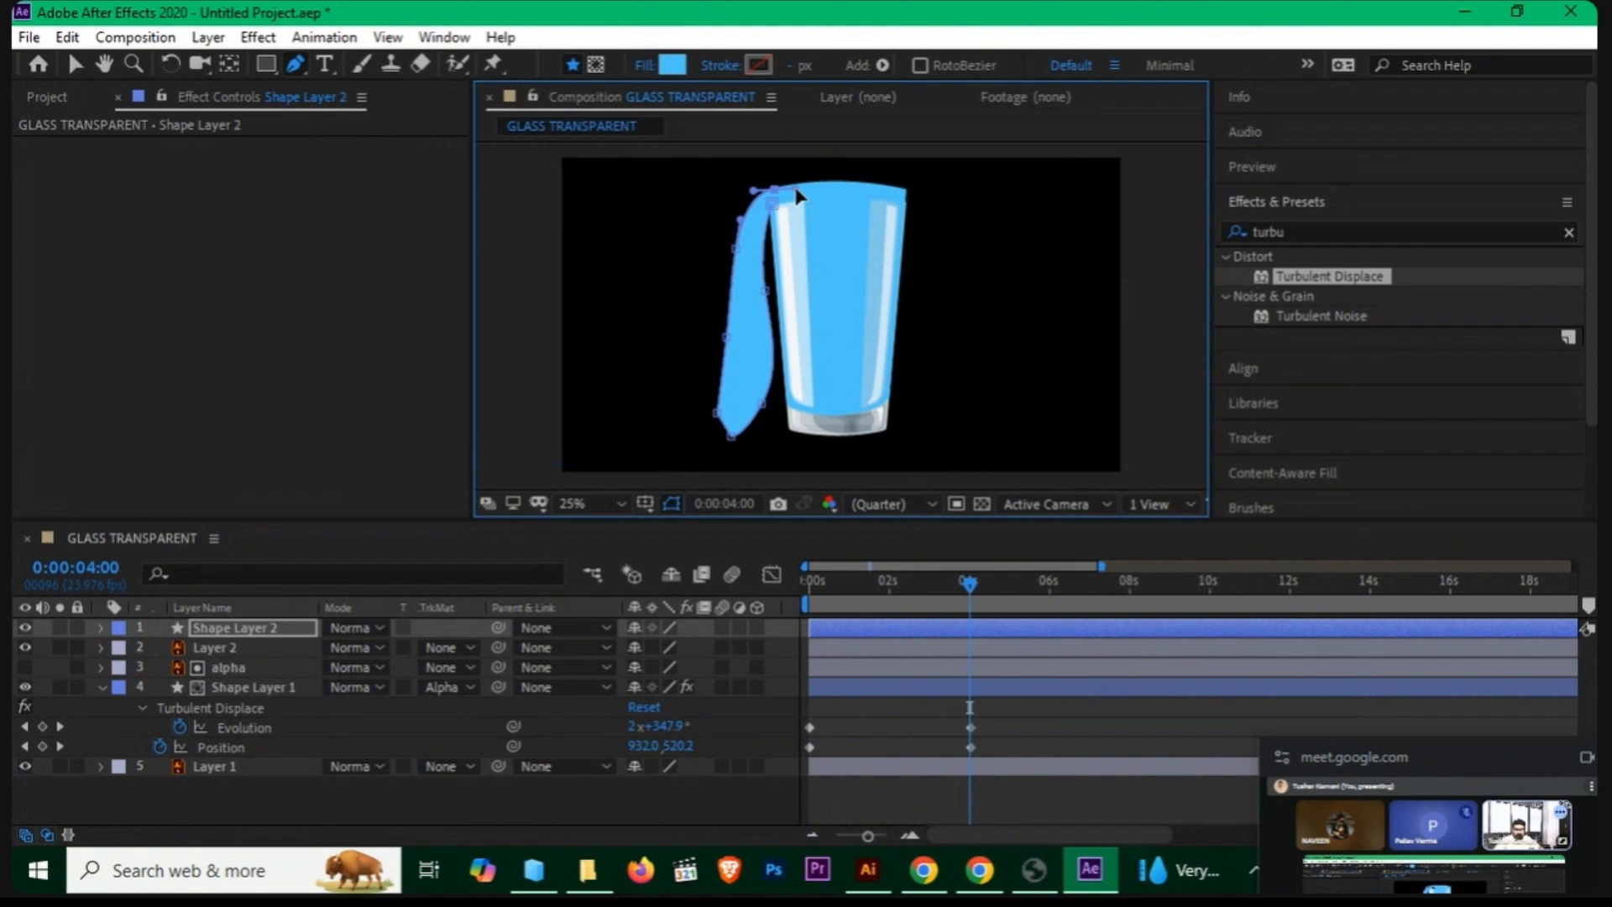
{"action": "left_click", "coordinate": [715, 794]}
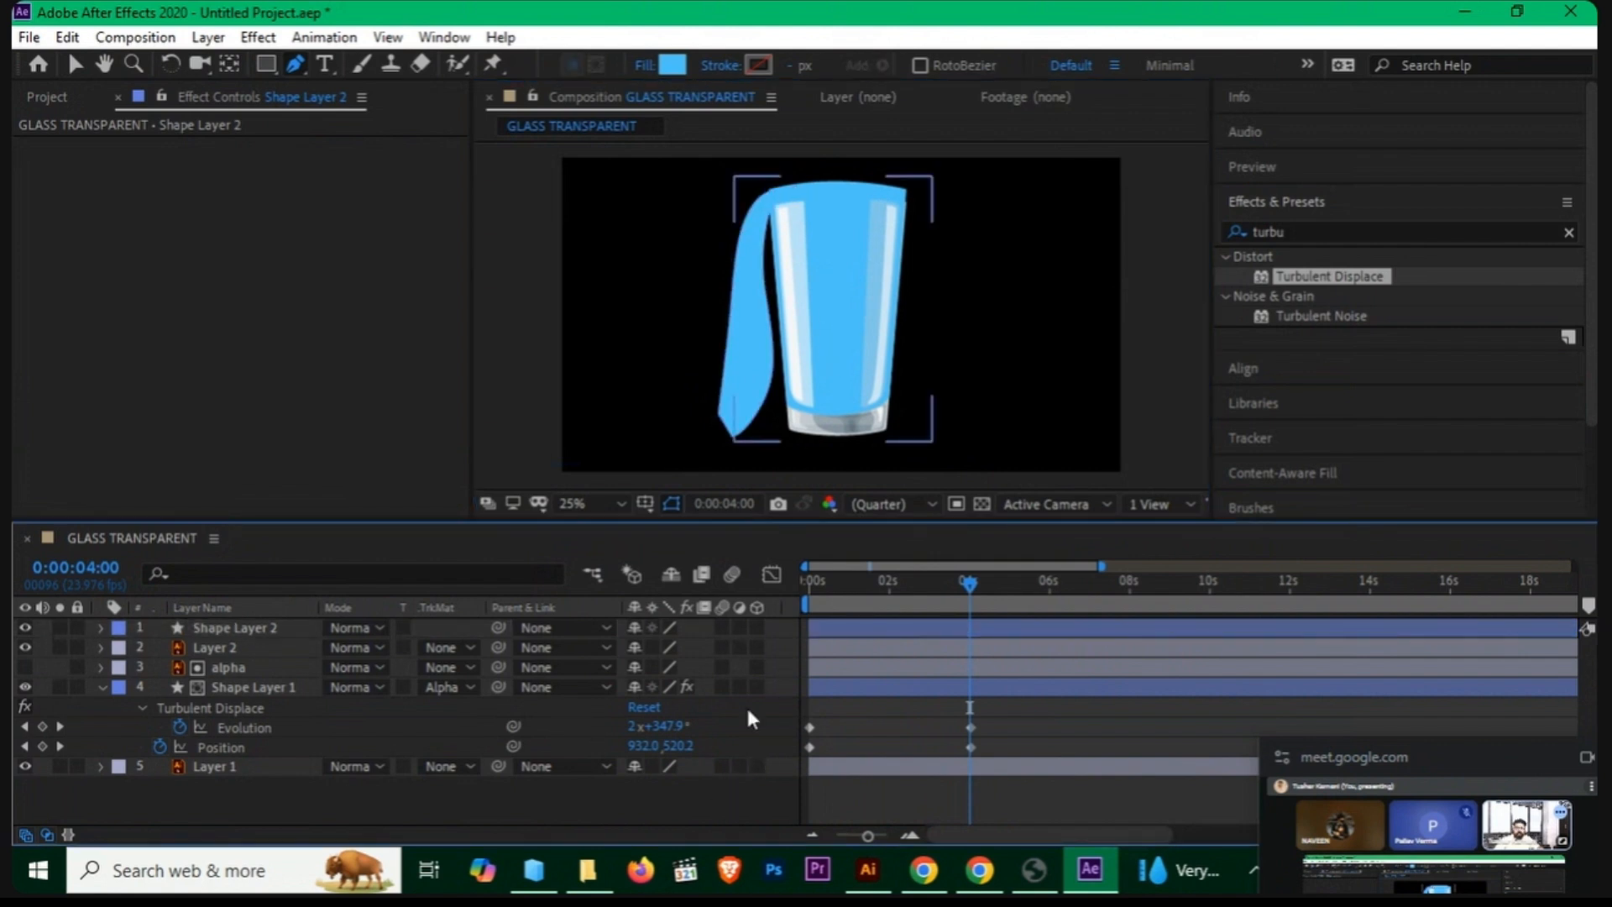
Step: Shift the spill shape layer in time so it starts at 0:00:04:01
{"action": "left_click_drag", "start_coordinate": [965, 581], "coordinate": [959, 588]}
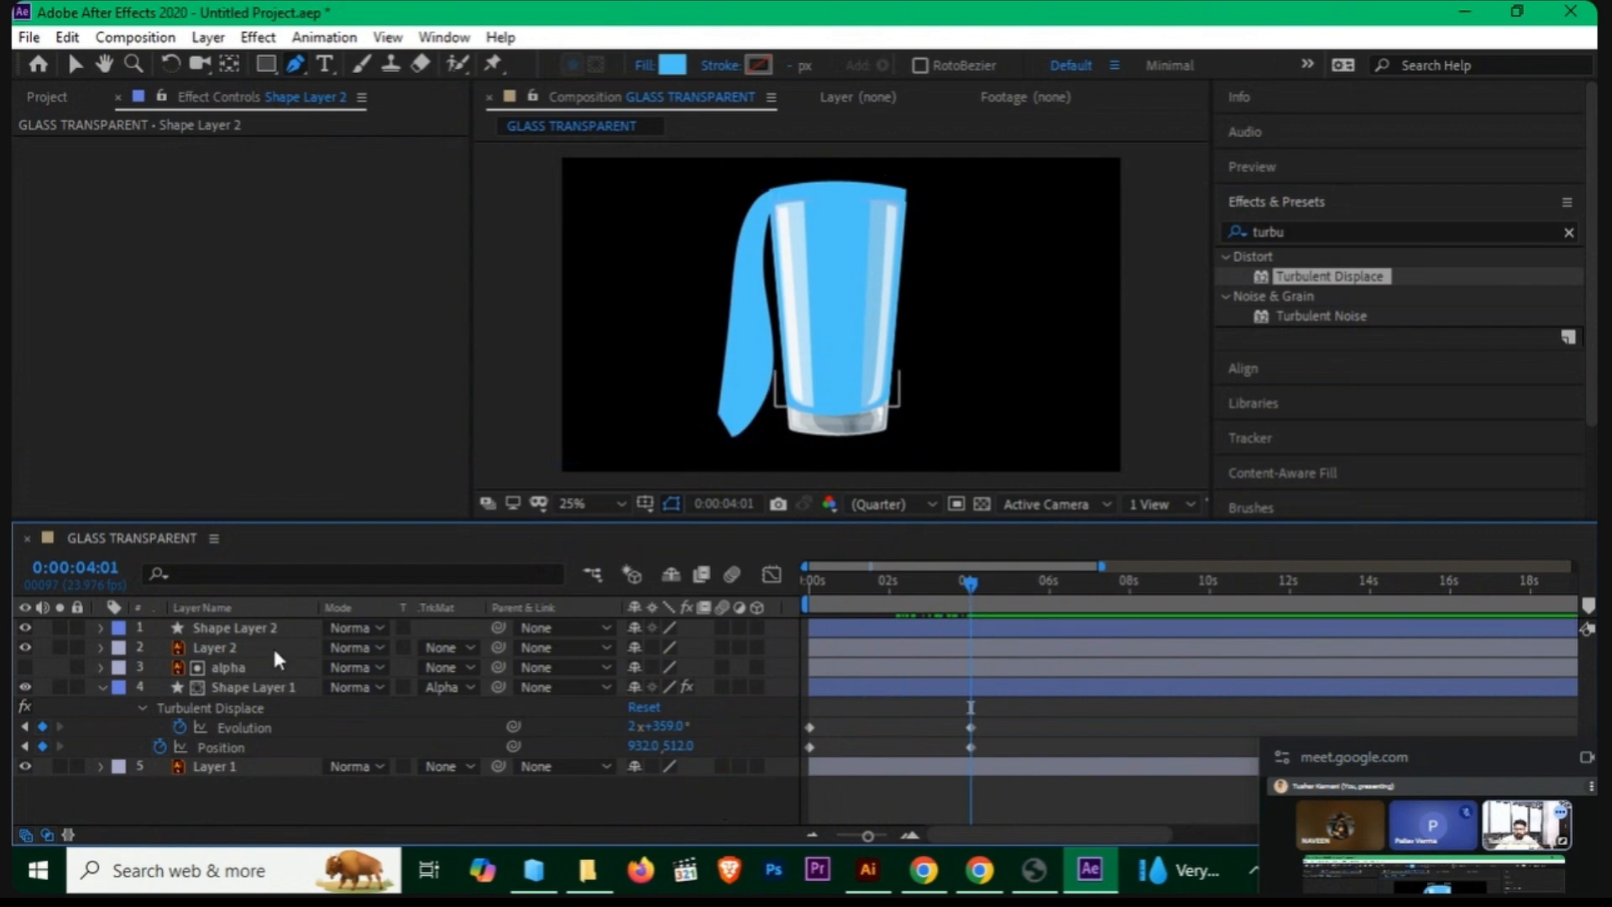
{"action": "left_click", "coordinate": [835, 628]}
{"action": "left_click_drag", "start_coordinate": [835, 626], "coordinate": [985, 623]}
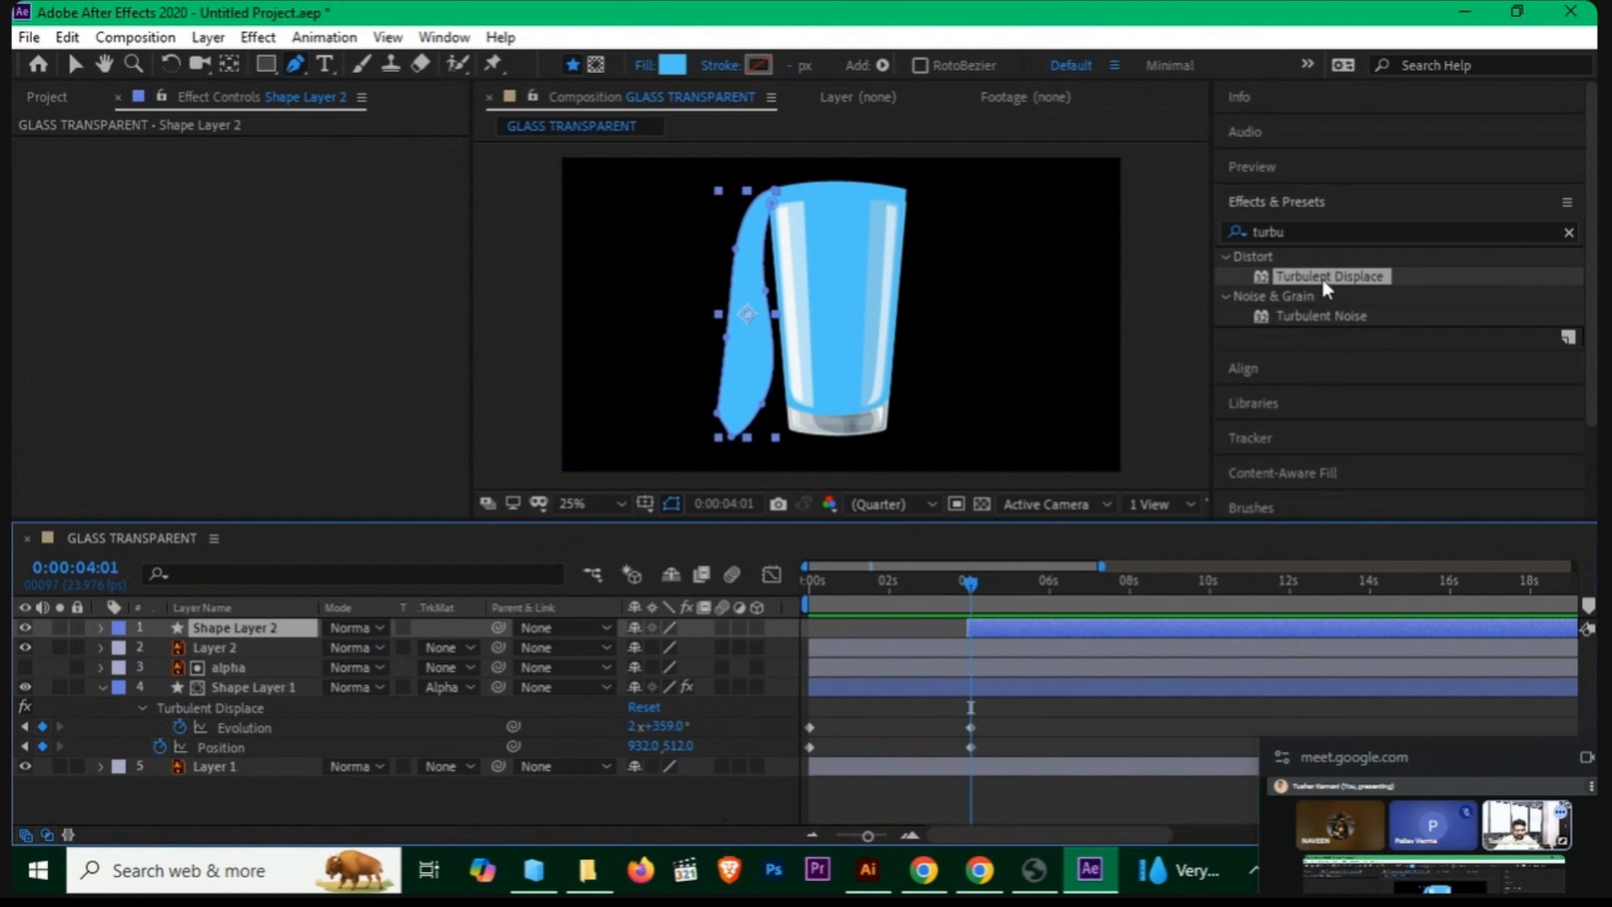
Step: Apply Turbulent Displace to the spill layer and animate its Evolution from 0x+0.0° at 0:00:04:01 to 2x+343.0° at 0:00:05:15
{"action": "left_click_drag", "start_coordinate": [1327, 277], "coordinate": [252, 630]}
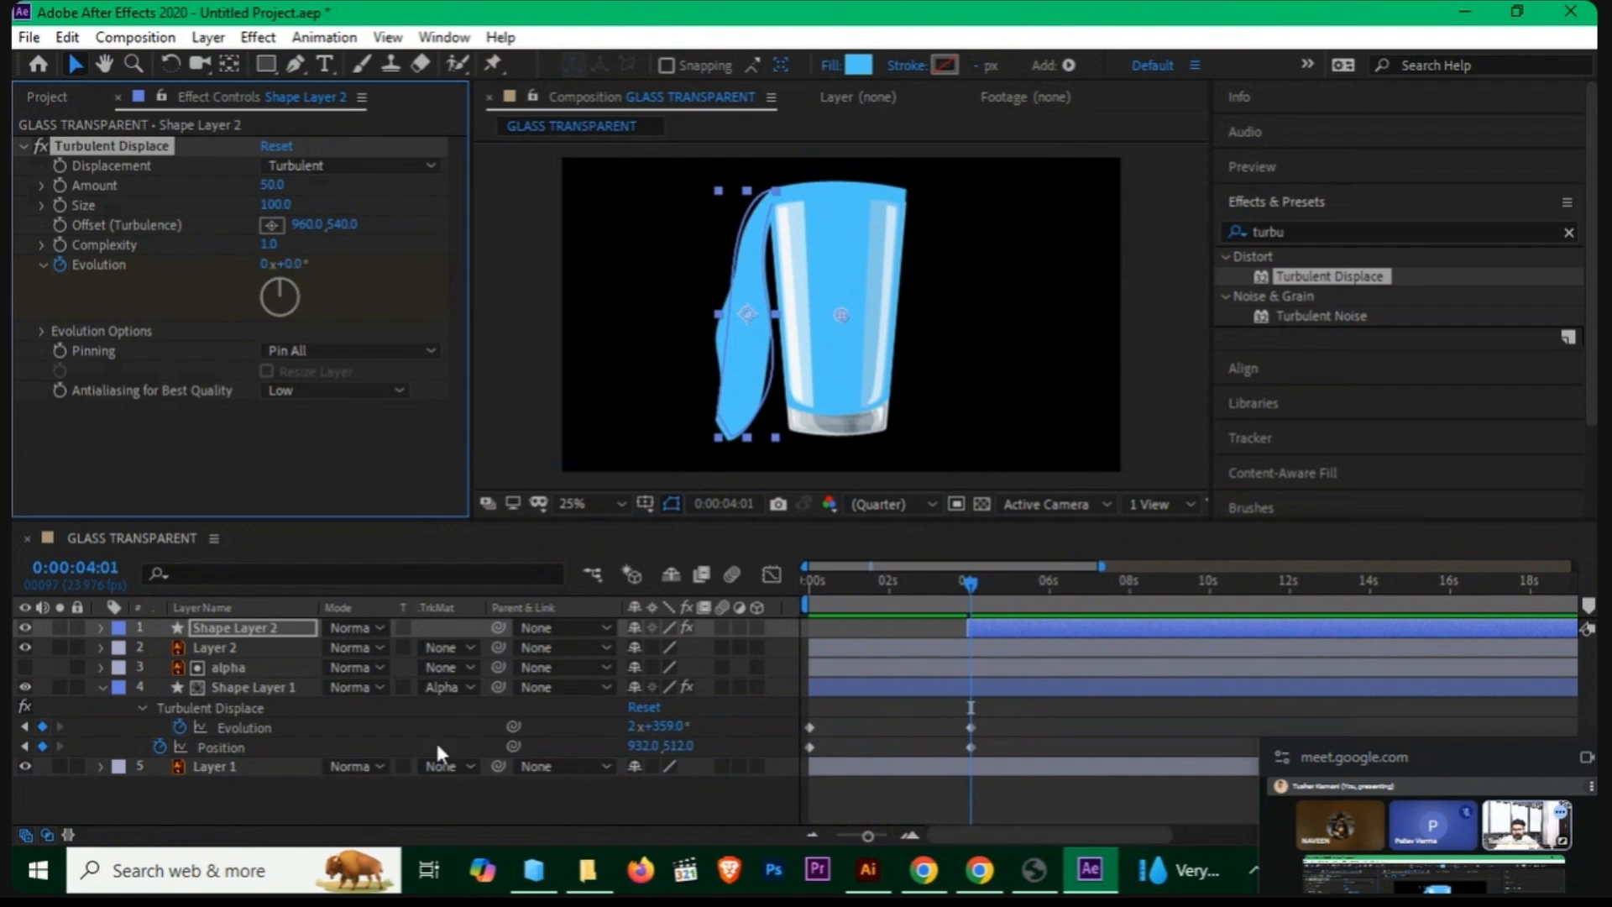
{"action": "key", "text": "u"}
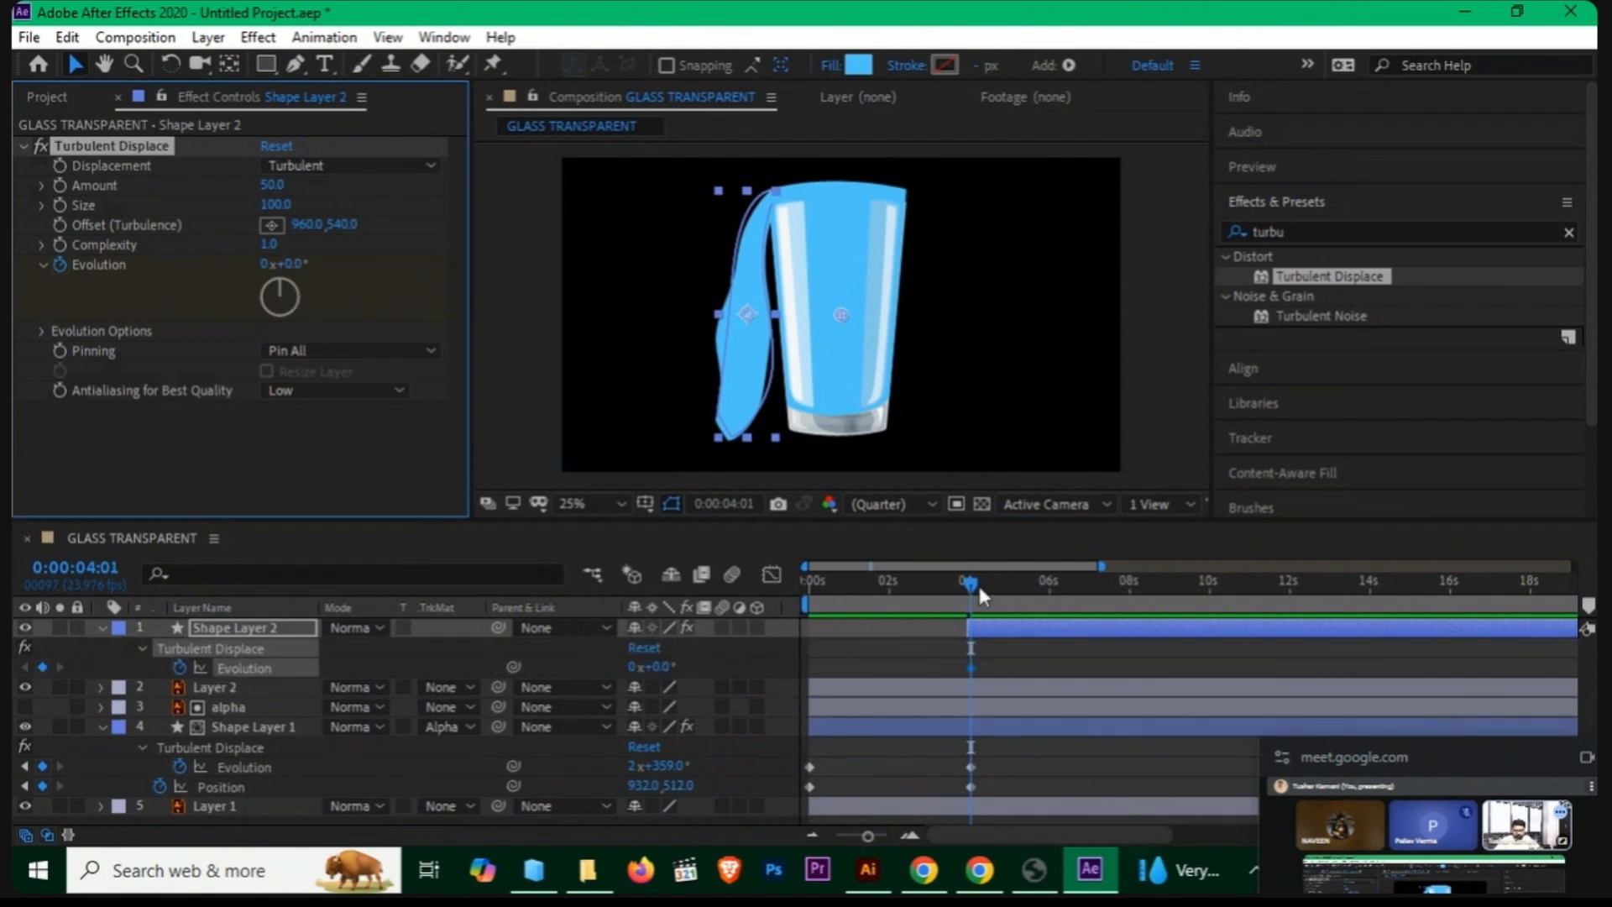
{"action": "left_click_drag", "start_coordinate": [978, 582], "coordinate": [1034, 583]}
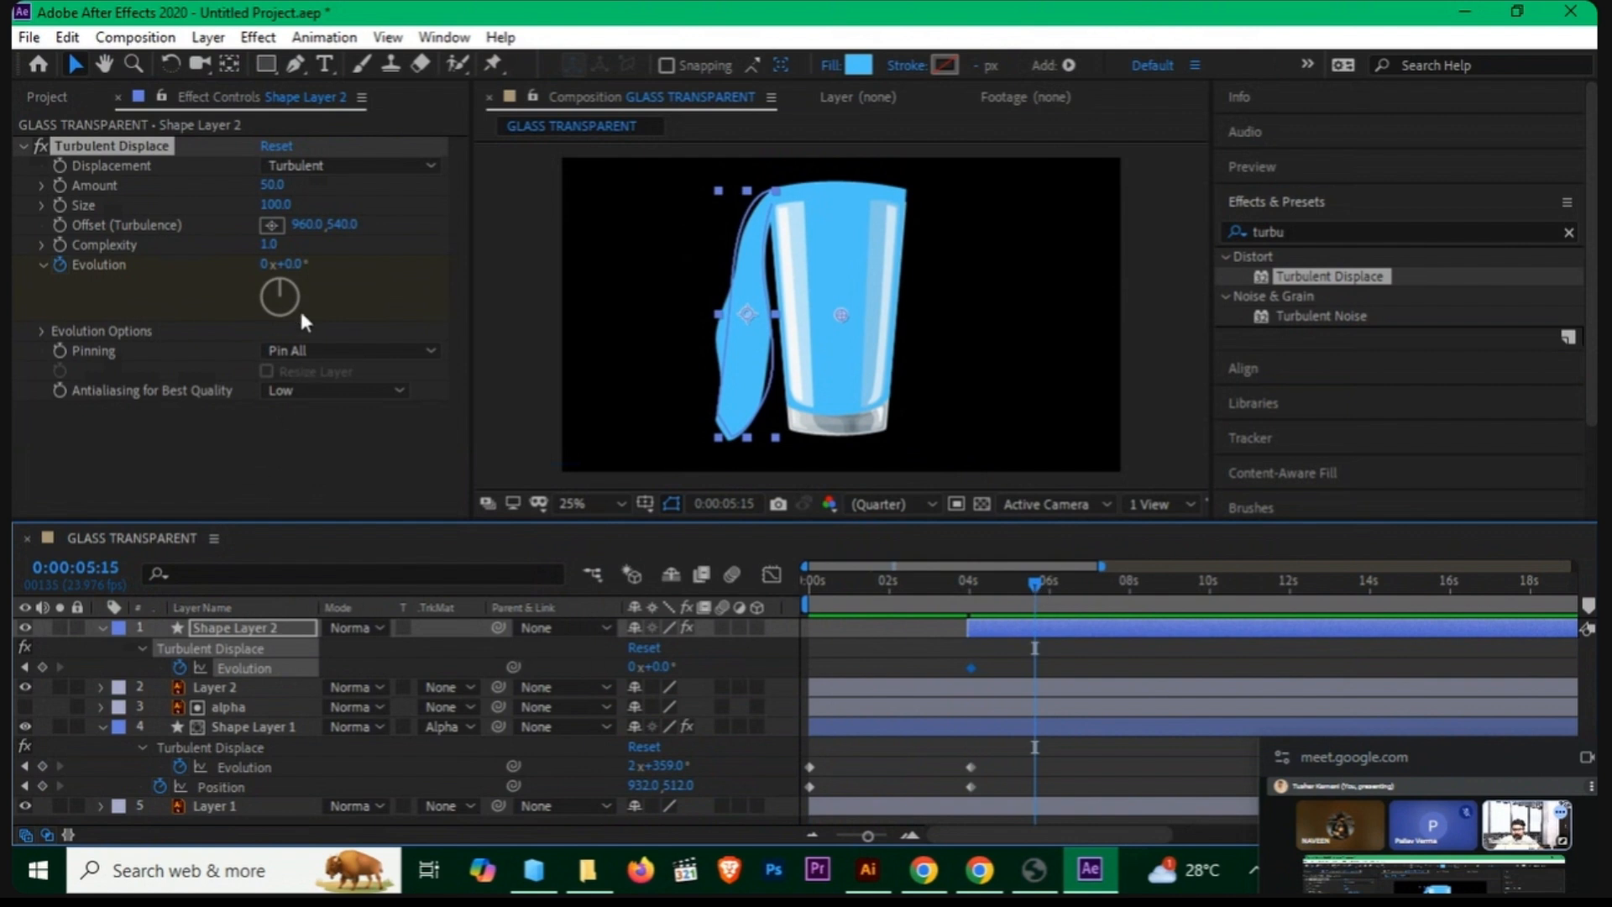
{"action": "mouse_move", "coordinate": [282, 284]}
{"action": "left_mouse_down"}
{"action": "mouse_move", "coordinate": [259, 364]}
{"action": "mouse_move", "coordinate": [274, 269]}
{"action": "mouse_move", "coordinate": [320, 349]}
{"action": "mouse_move", "coordinate": [241, 280]}
{"action": "mouse_move", "coordinate": [341, 295]}
{"action": "mouse_move", "coordinate": [232, 282]}
{"action": "mouse_move", "coordinate": [269, 256]}
{"action": "left_mouse_up"}
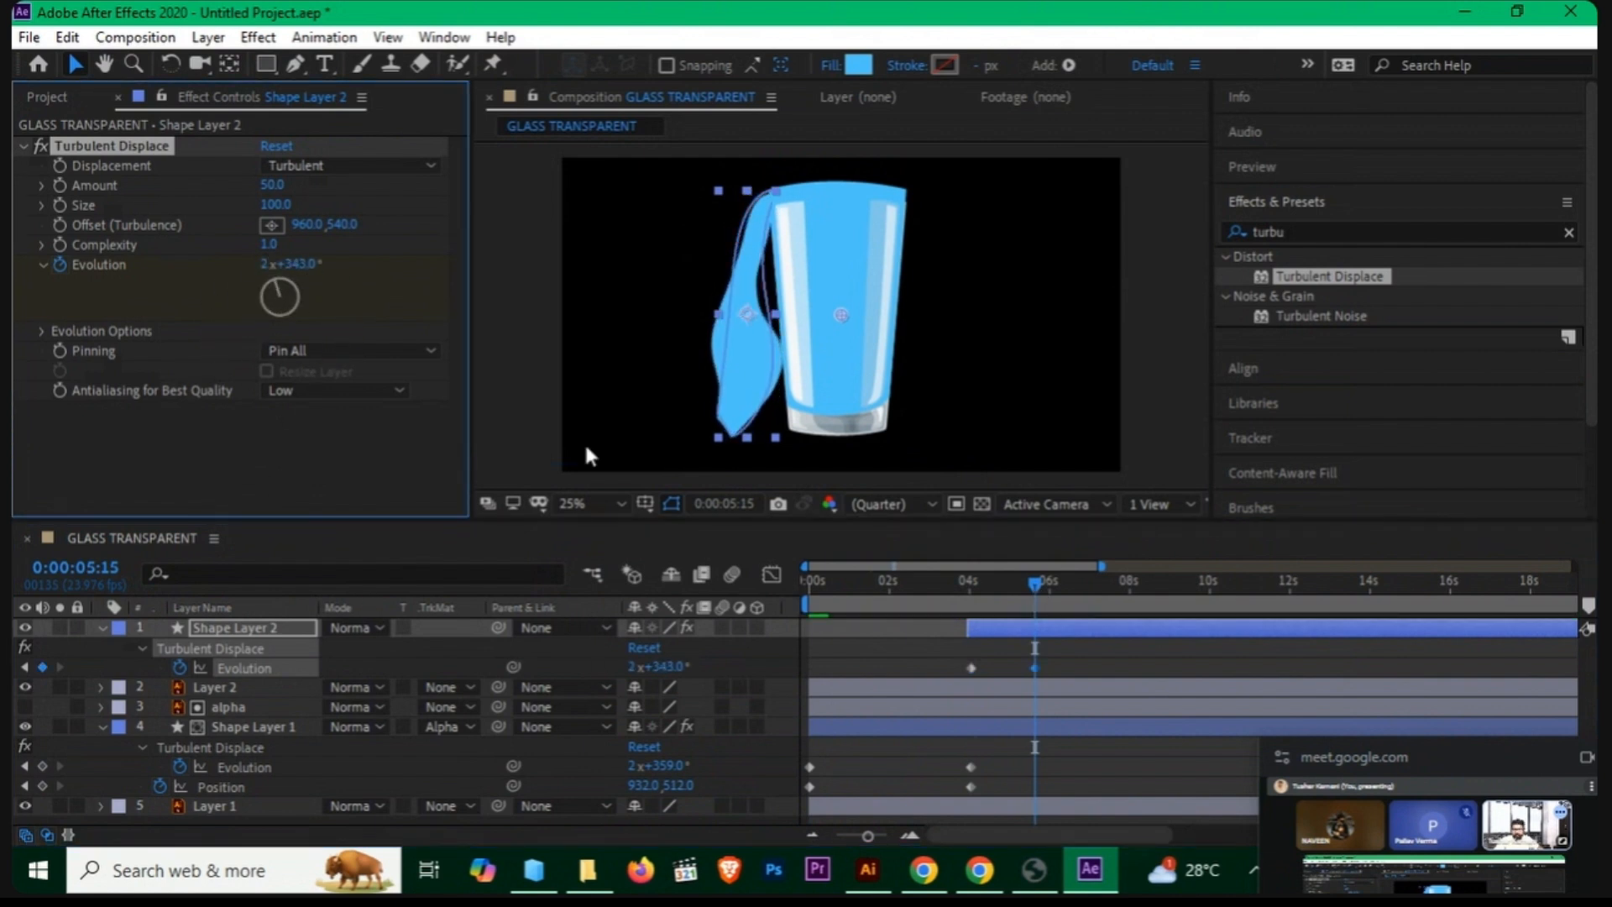
{"action": "mouse_move", "coordinate": [1041, 582]}
{"action": "left_mouse_down"}
{"action": "mouse_move", "coordinate": [960, 606]}
{"action": "mouse_move", "coordinate": [1036, 582]}
{"action": "left_mouse_up"}
Step: Try animating the spill's Offset (Turbulence) horizontally from 960.0 at 0:00:04:01 to 1699.0 at 0:00:05:15
{"action": "left_click", "coordinate": [61, 227]}
{"action": "left_click_drag", "start_coordinate": [307, 224], "coordinate": [1116, 655]}
{"action": "mouse_move", "coordinate": [1035, 583]}
{"action": "left_mouse_down"}
{"action": "mouse_move", "coordinate": [947, 588]}
{"action": "mouse_move", "coordinate": [1031, 580]}
{"action": "left_mouse_up"}
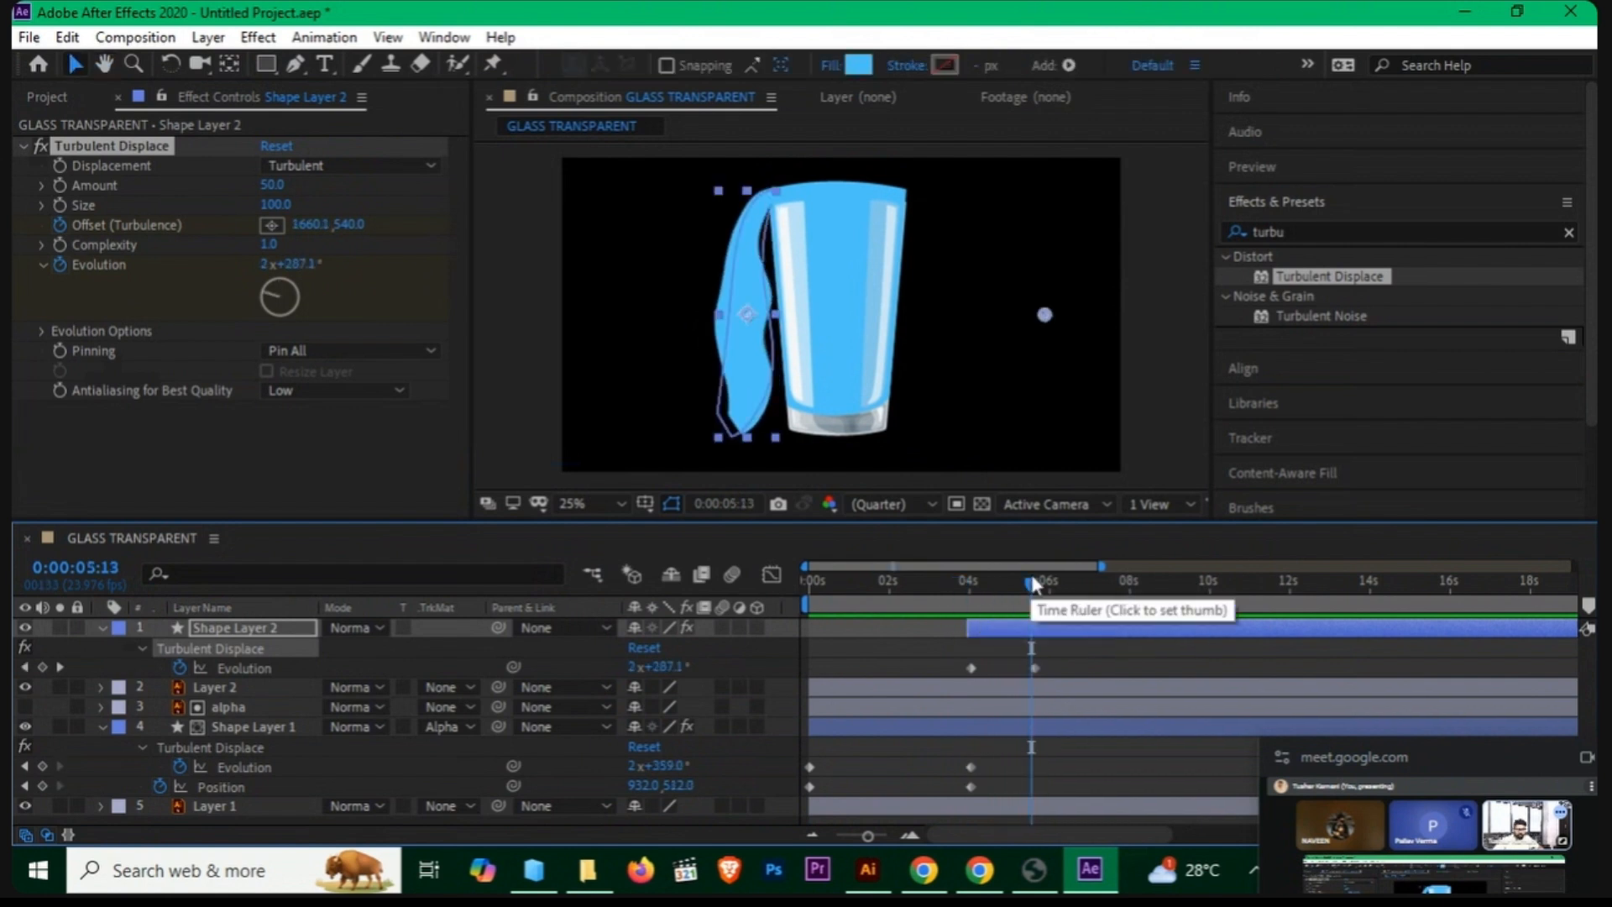
Step: Move the spill's ending Evolution keyframe to just before 8 seconds, set Amount to 55.0 and Size to 41.0, and preview the result
{"action": "left_click_drag", "start_coordinate": [1040, 669], "coordinate": [1124, 668]}
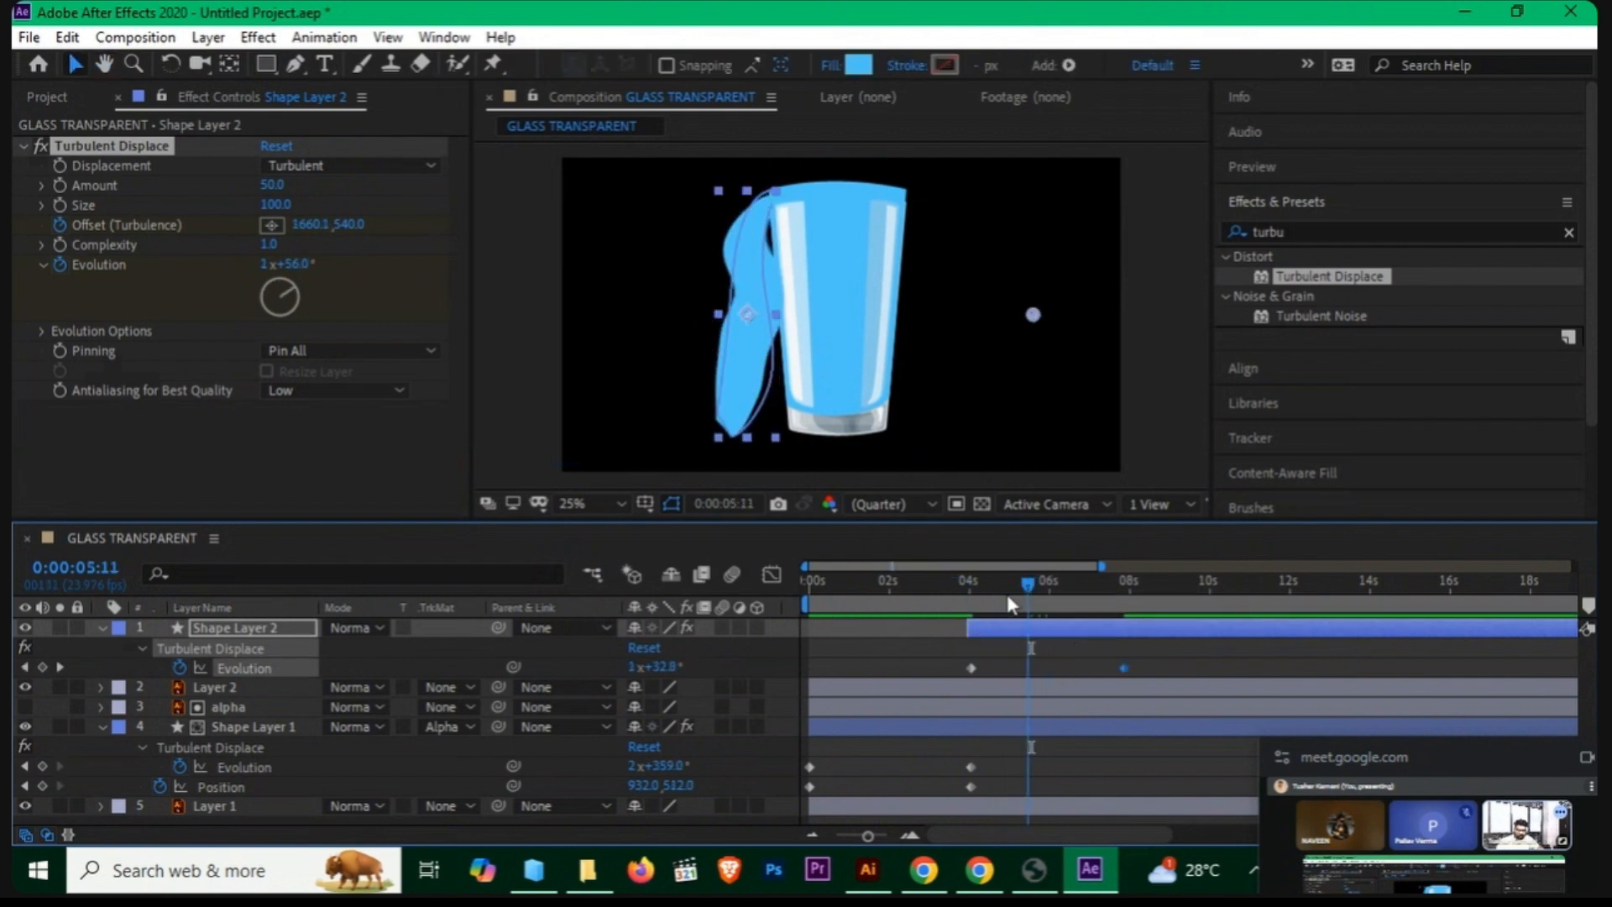
{"action": "left_click_drag", "start_coordinate": [1006, 593], "coordinate": [986, 592]}
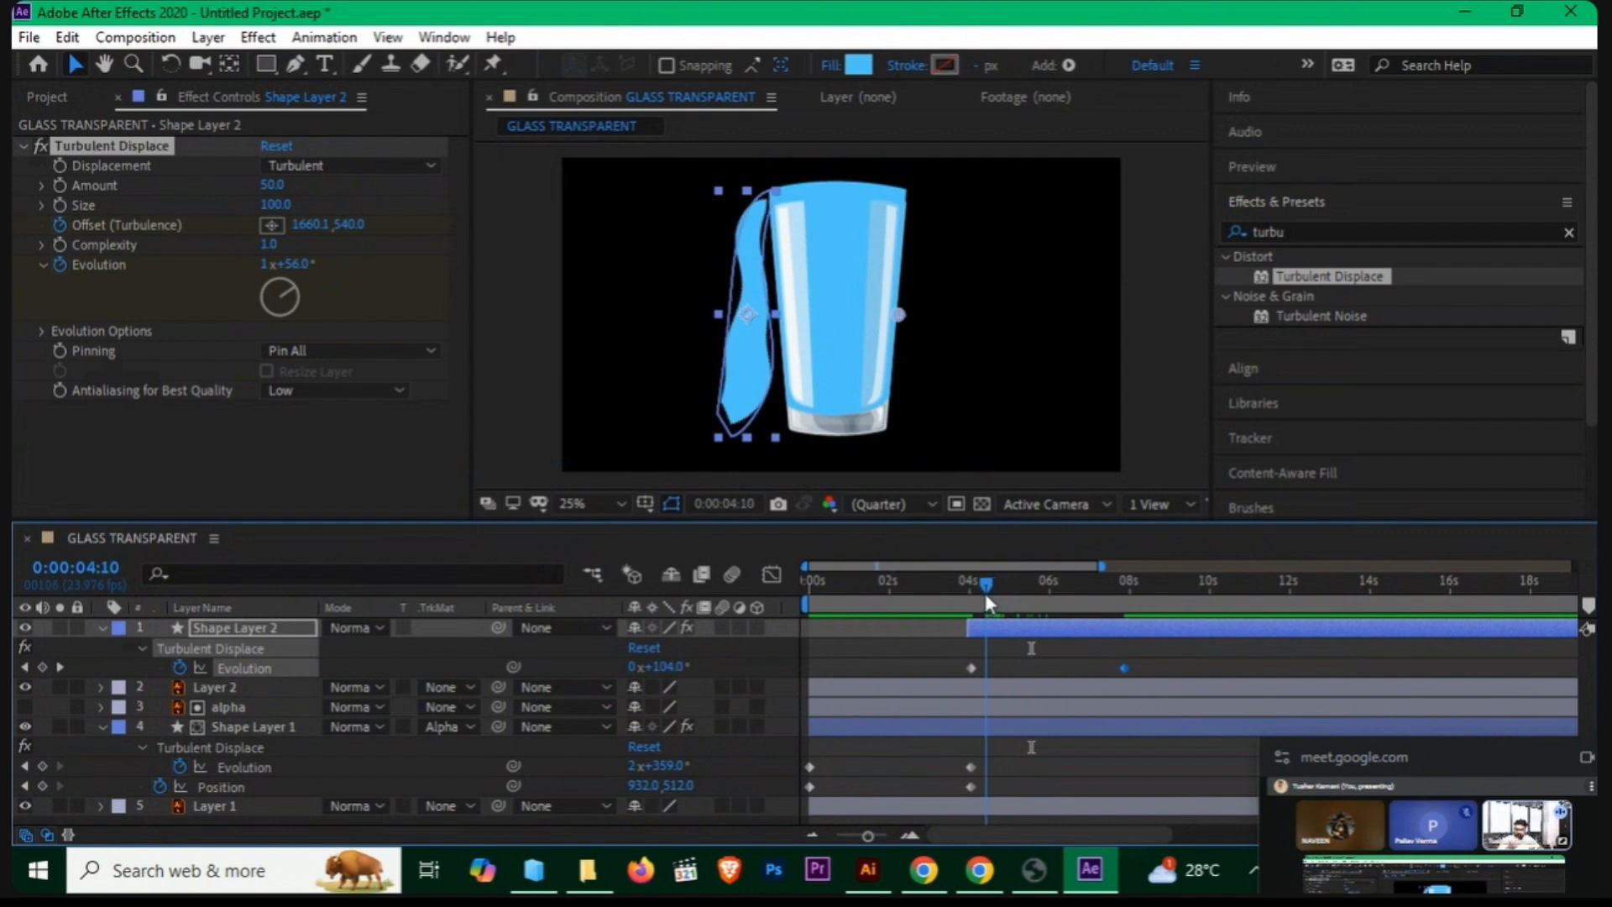
{"action": "mouse_move", "coordinate": [273, 204]}
{"action": "left_mouse_down"}
{"action": "mouse_move", "coordinate": [211, 212]}
{"action": "mouse_move", "coordinate": [227, 189]}
{"action": "mouse_move", "coordinate": [285, 185]}
{"action": "left_mouse_up"}
{"action": "key", "text": "space"}
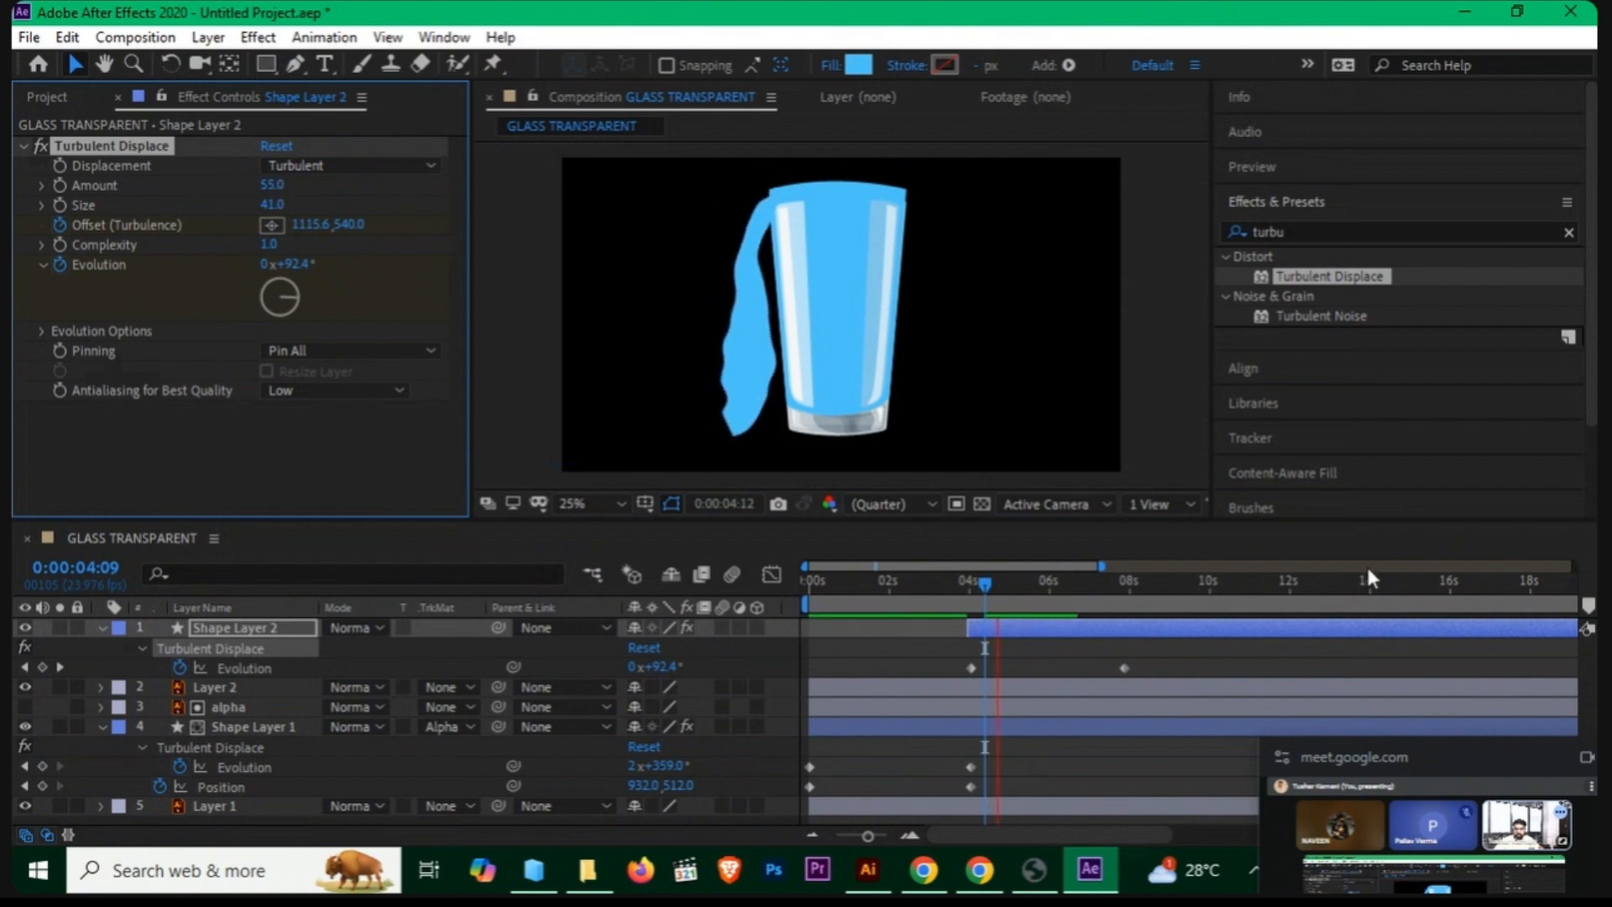
{"action": "key", "text": "space"}
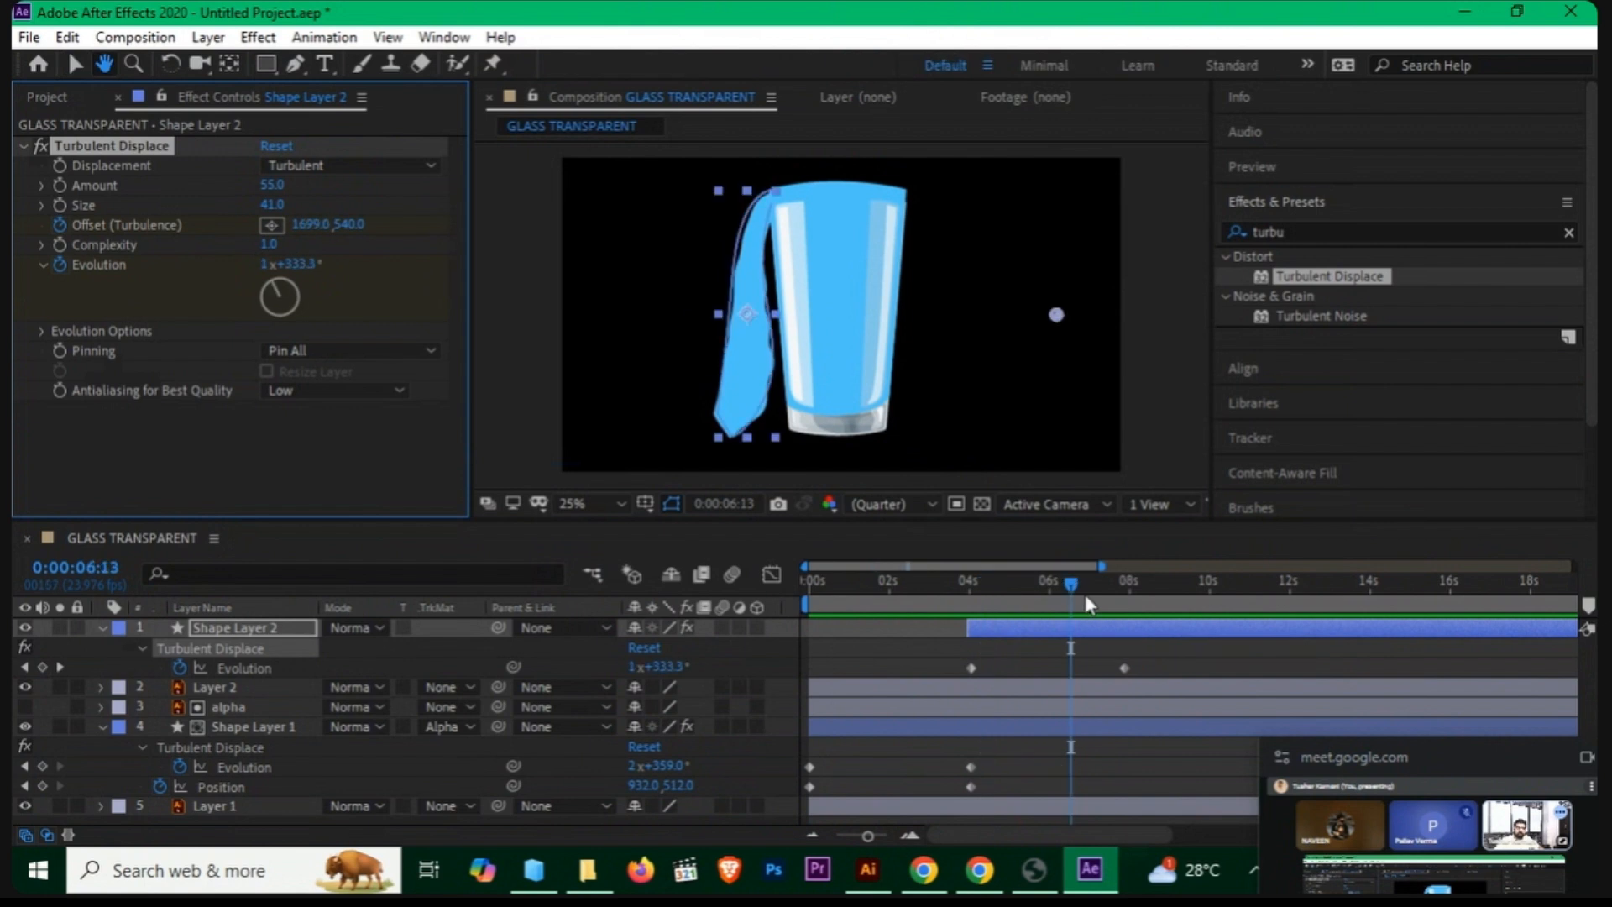
Step: Reveal the spill layer's keyframes at 0:00:04:01 and delete both Offset (Turbulence) keyframes
{"action": "left_click_drag", "start_coordinate": [1075, 590], "coordinate": [972, 596]}
{"action": "key", "text": "u"}
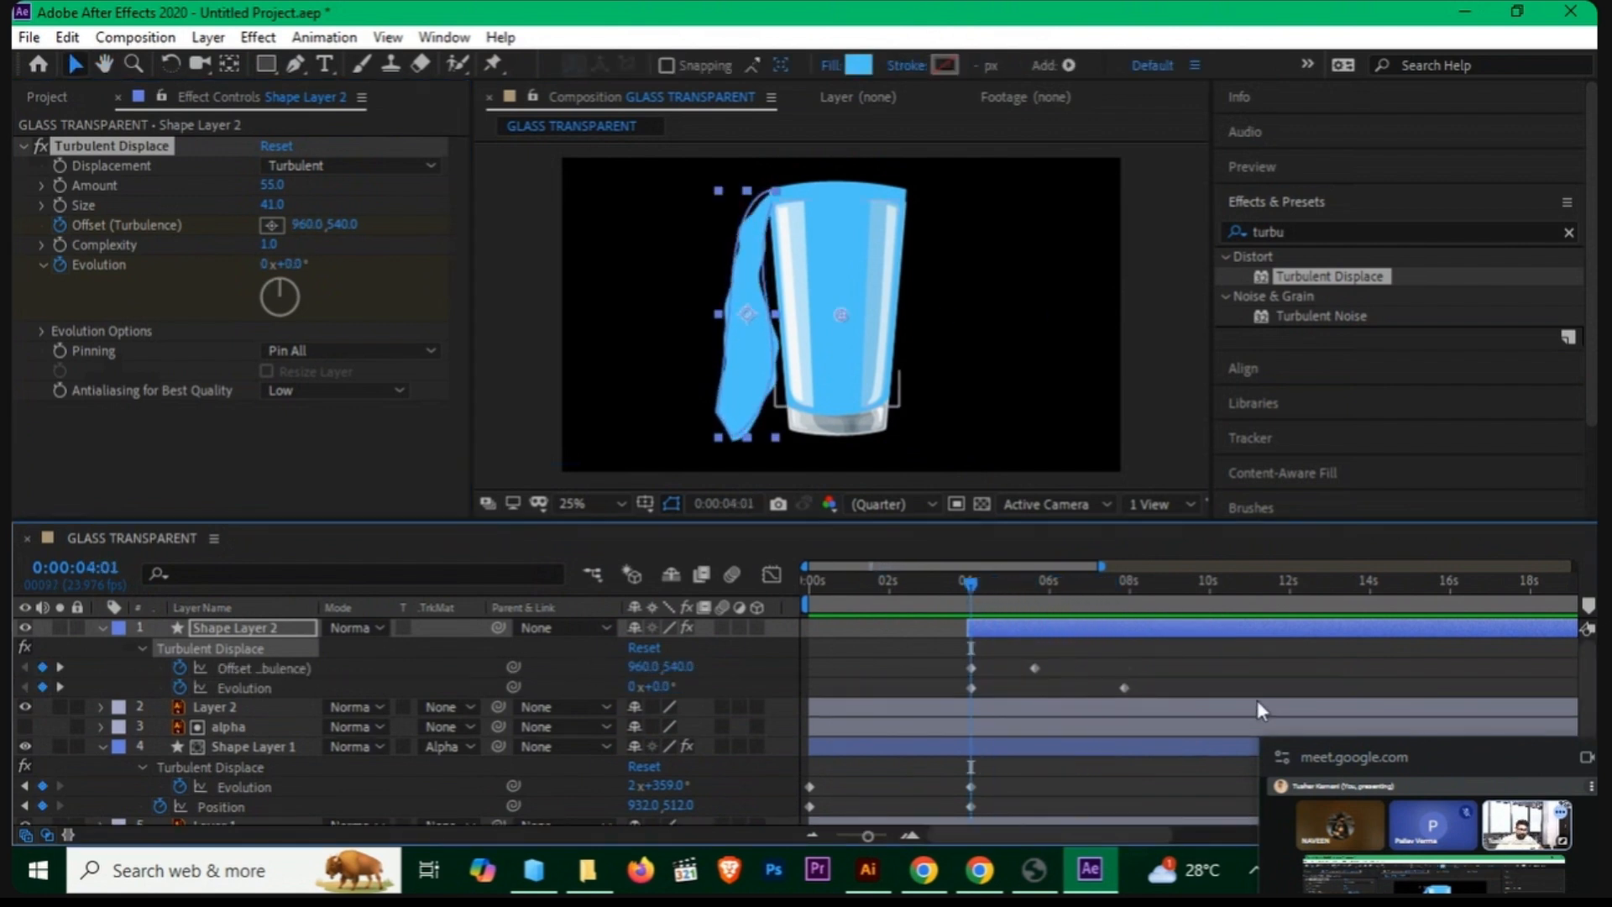
{"action": "left_click_drag", "start_coordinate": [1059, 647], "coordinate": [949, 667]}
{"action": "key", "text": "Delete"}
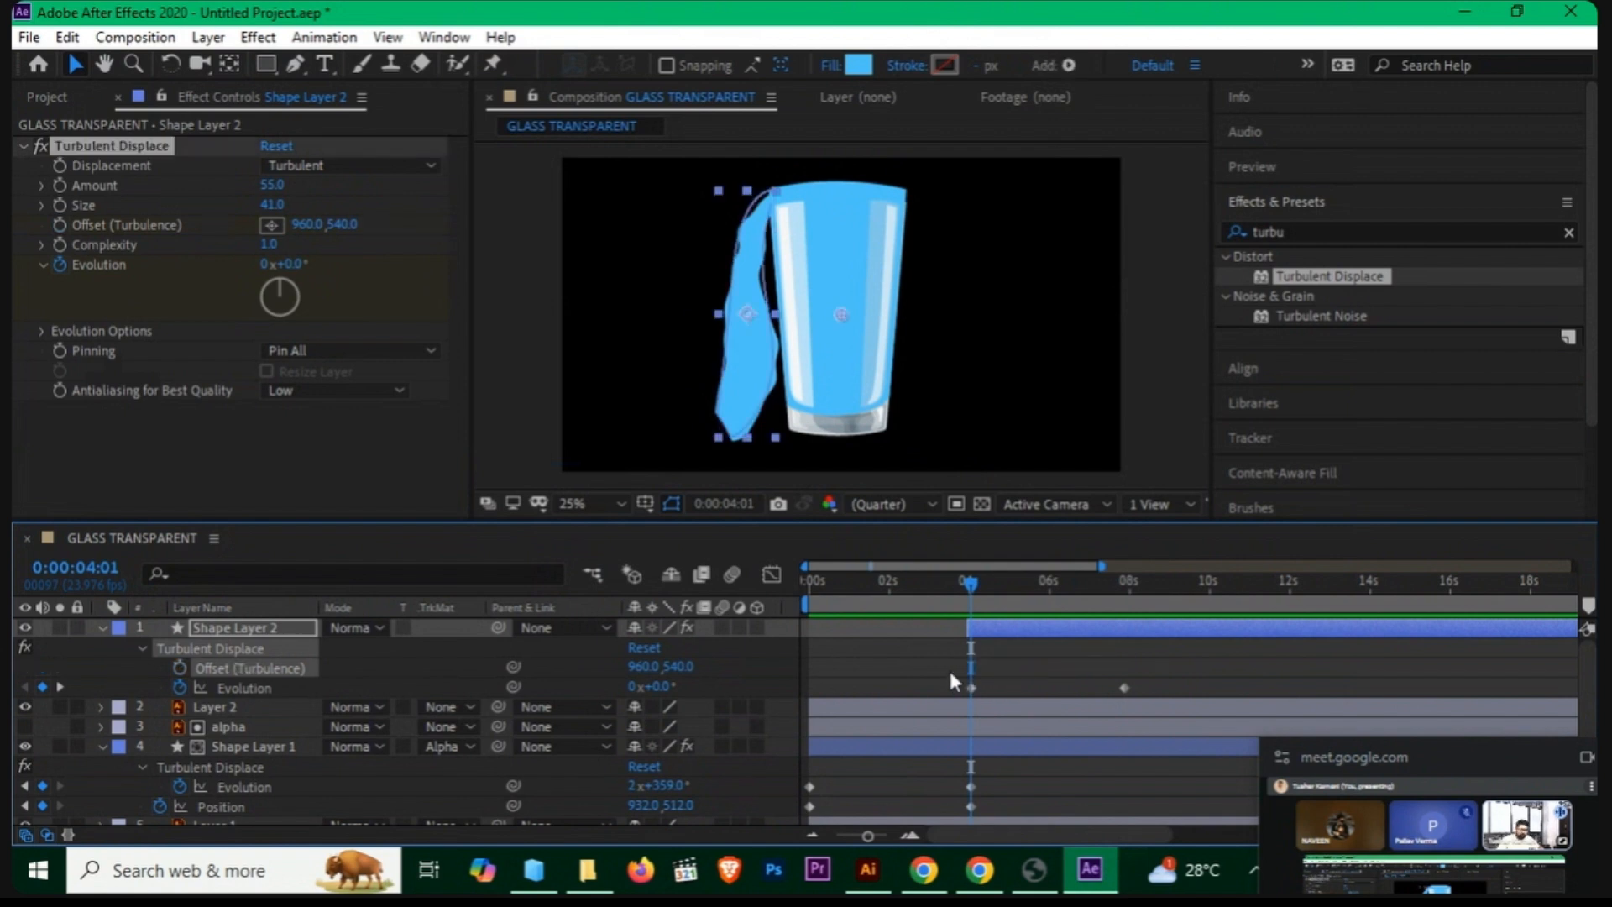
Step: Animate the spill's Offset (Turbulence) downward from 960.0, 540.0 at 0:00:04:01 to a keyframe aligned with the ending Evolution keyframe, and preview
{"action": "left_click", "coordinate": [65, 230]}
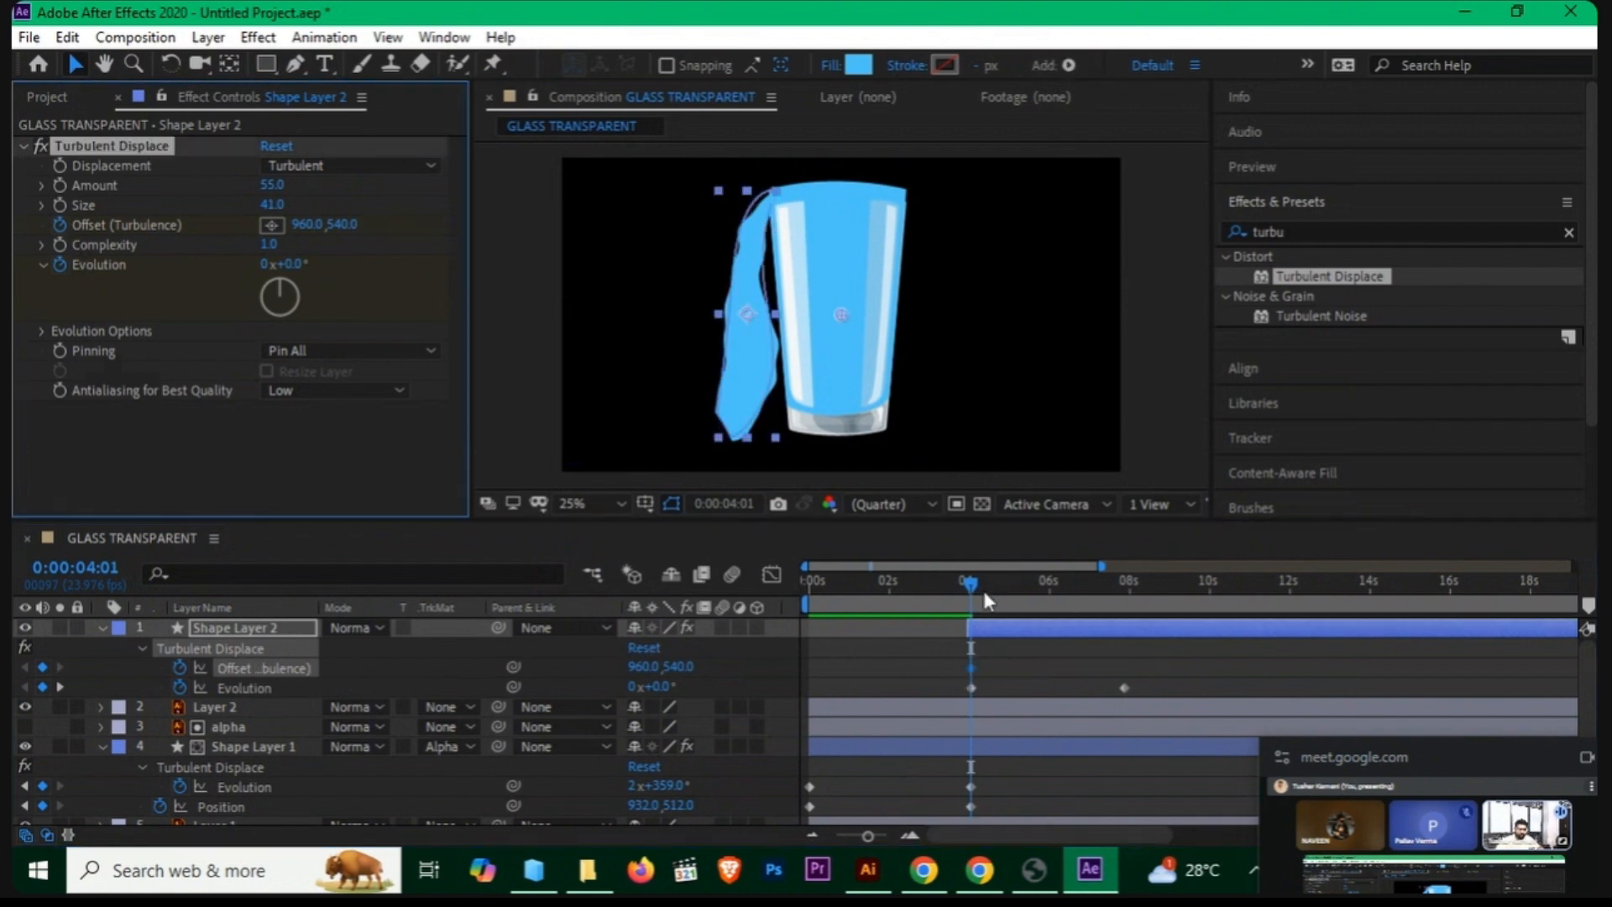
{"action": "left_click_drag", "start_coordinate": [984, 591], "coordinate": [1130, 591]}
{"action": "left_click_drag", "start_coordinate": [345, 224], "coordinate": [1418, 239]}
{"action": "key", "text": "space"}
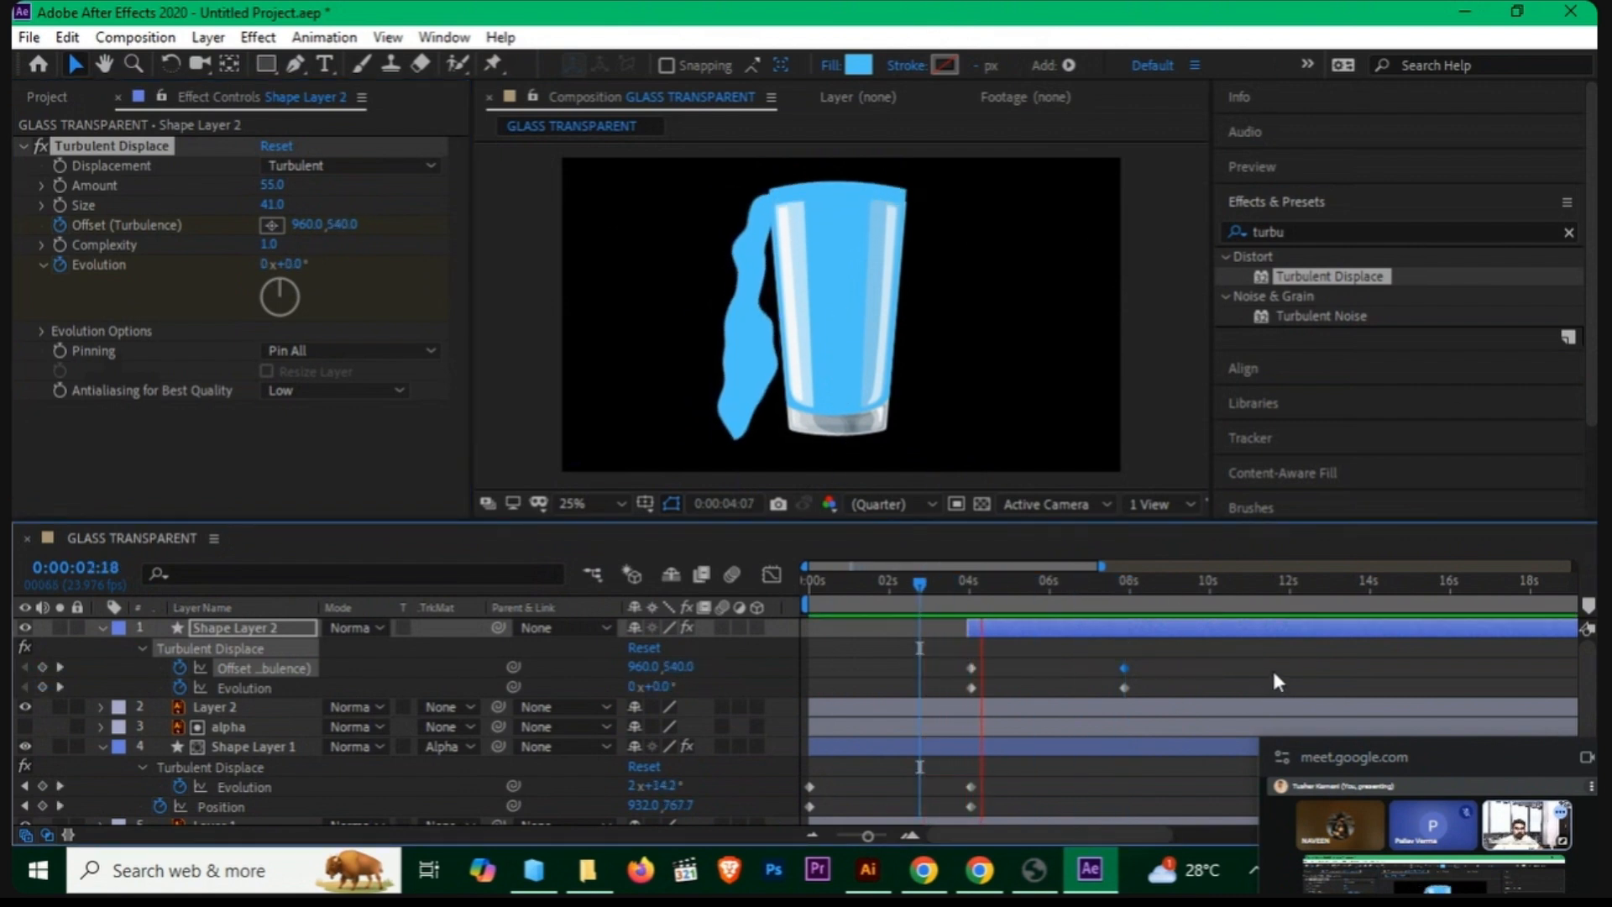
{"action": "key", "text": "space"}
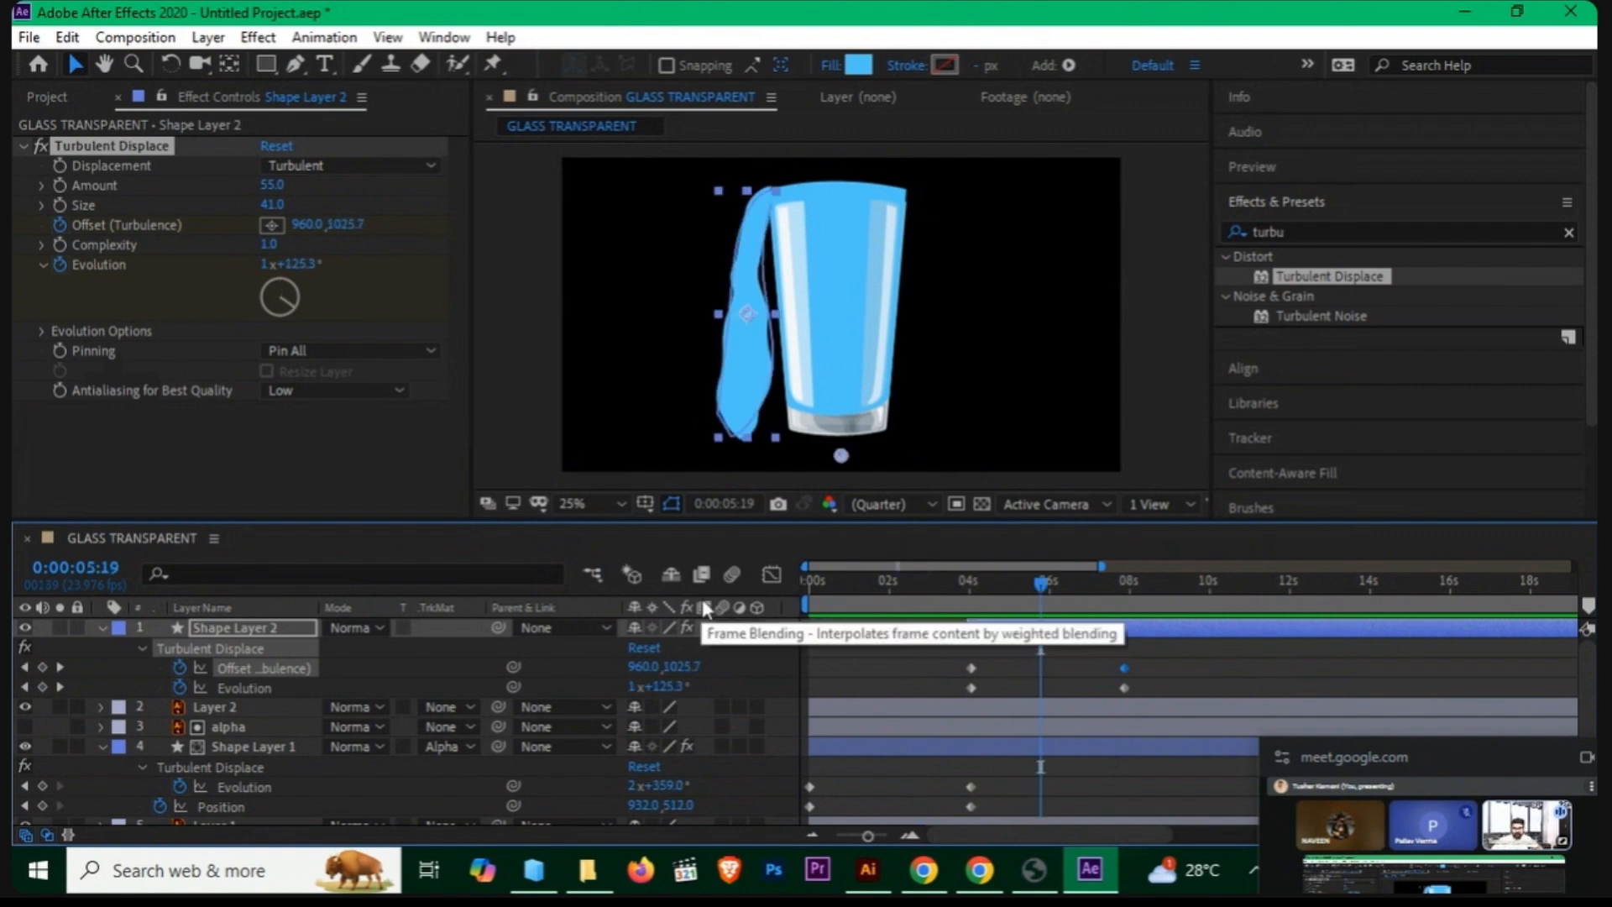
Step: Set the spill layer's Position to 654.0, 508.0 so it meets the glass rim, and collapse the layer's properties
{"action": "left_click", "coordinate": [259, 626]}
{"action": "key", "text": "p"}
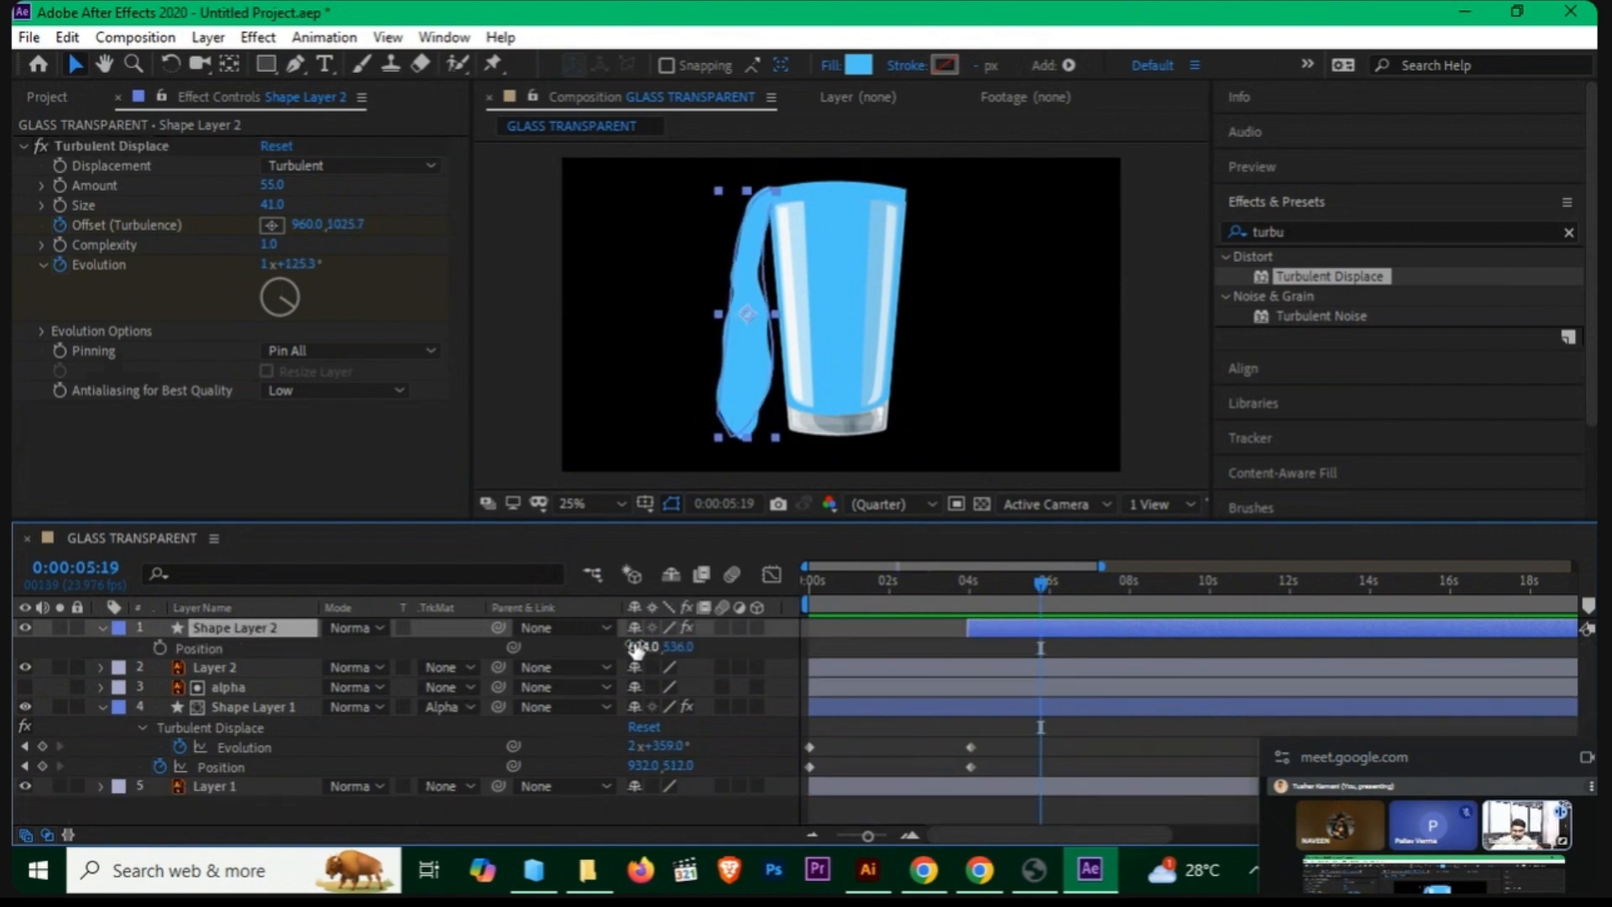
{"action": "left_click_drag", "start_coordinate": [649, 648], "coordinate": [651, 648]}
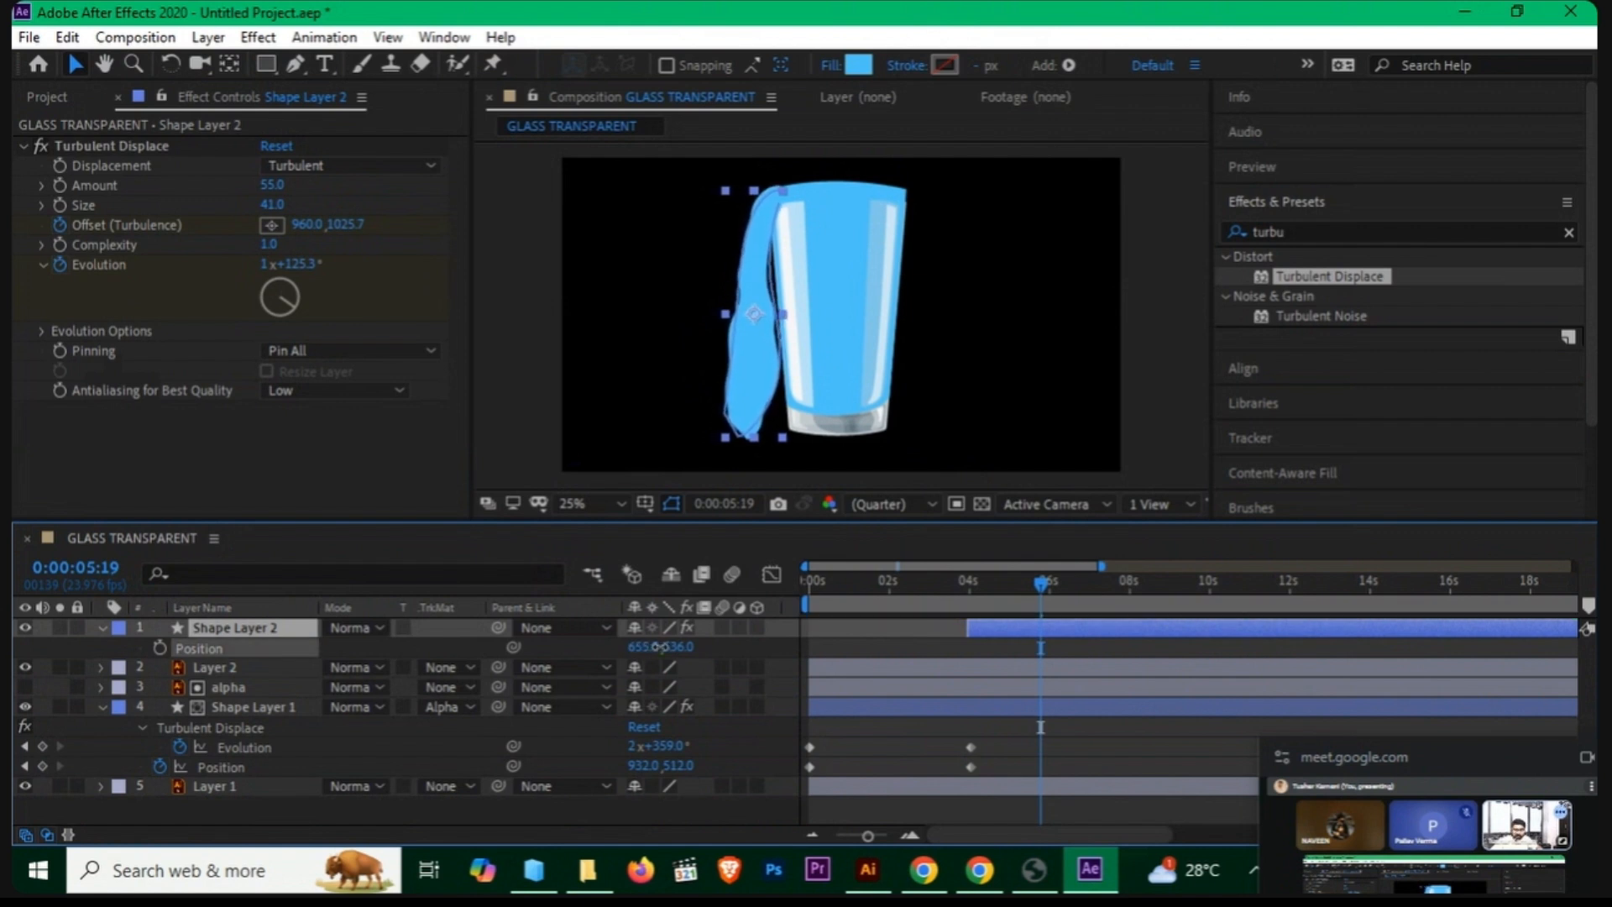
{"action": "left_click_drag", "start_coordinate": [661, 647], "coordinate": [660, 647]}
{"action": "left_click", "coordinate": [1004, 369]}
{"action": "left_click_drag", "start_coordinate": [1041, 588], "coordinate": [979, 598]}
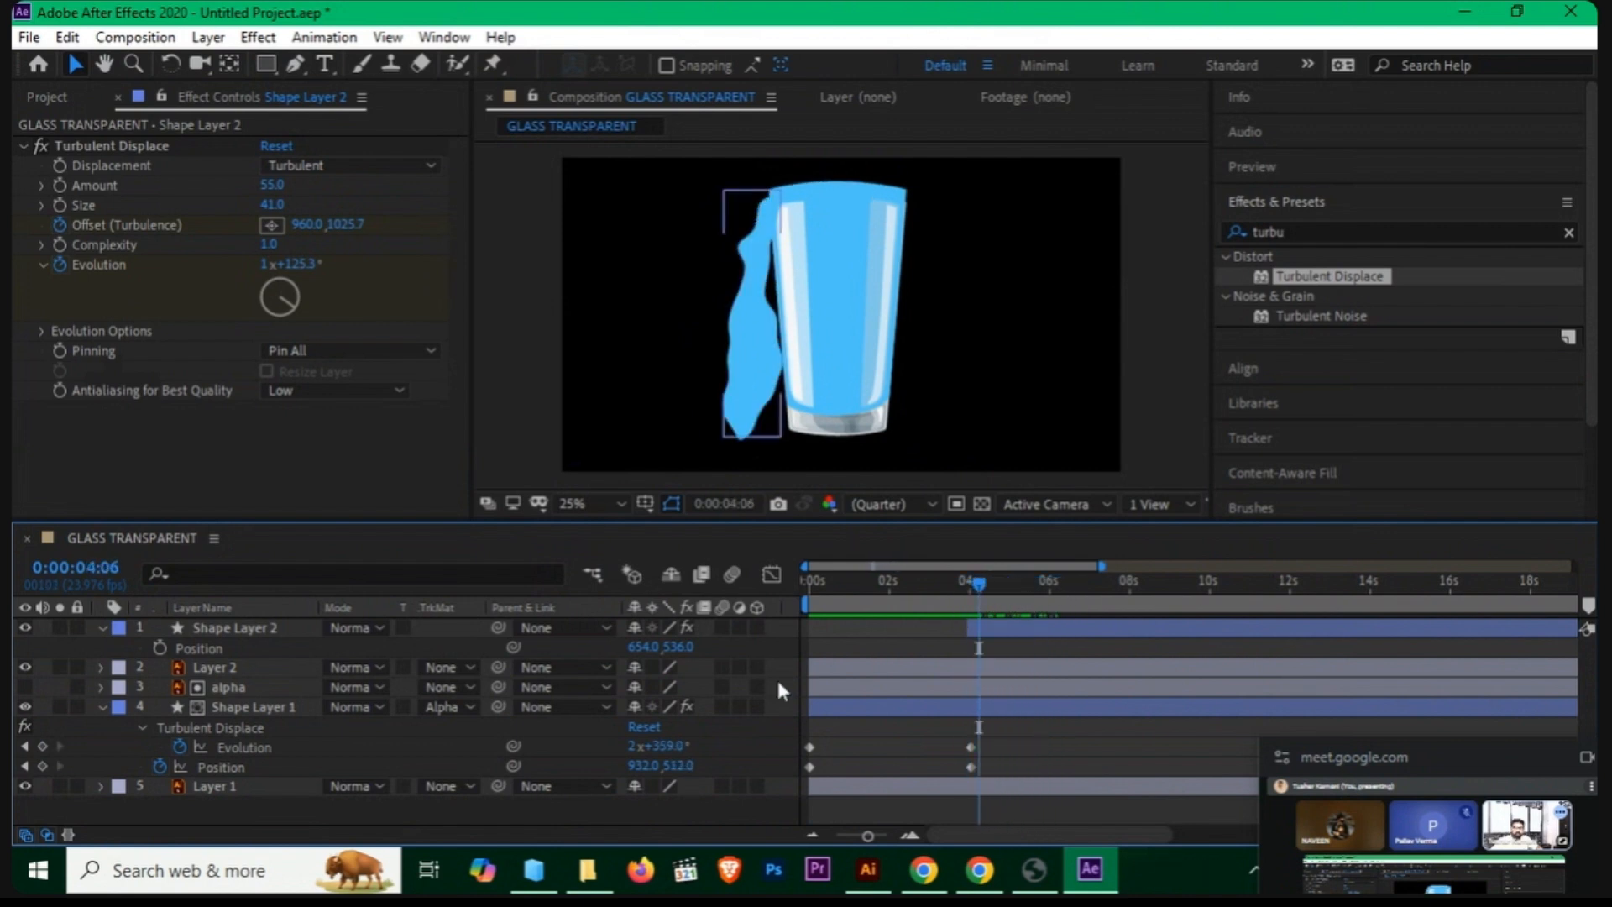
{"action": "left_click_drag", "start_coordinate": [677, 647], "coordinate": [640, 648]}
{"action": "left_click_drag", "start_coordinate": [974, 585], "coordinate": [1020, 597]}
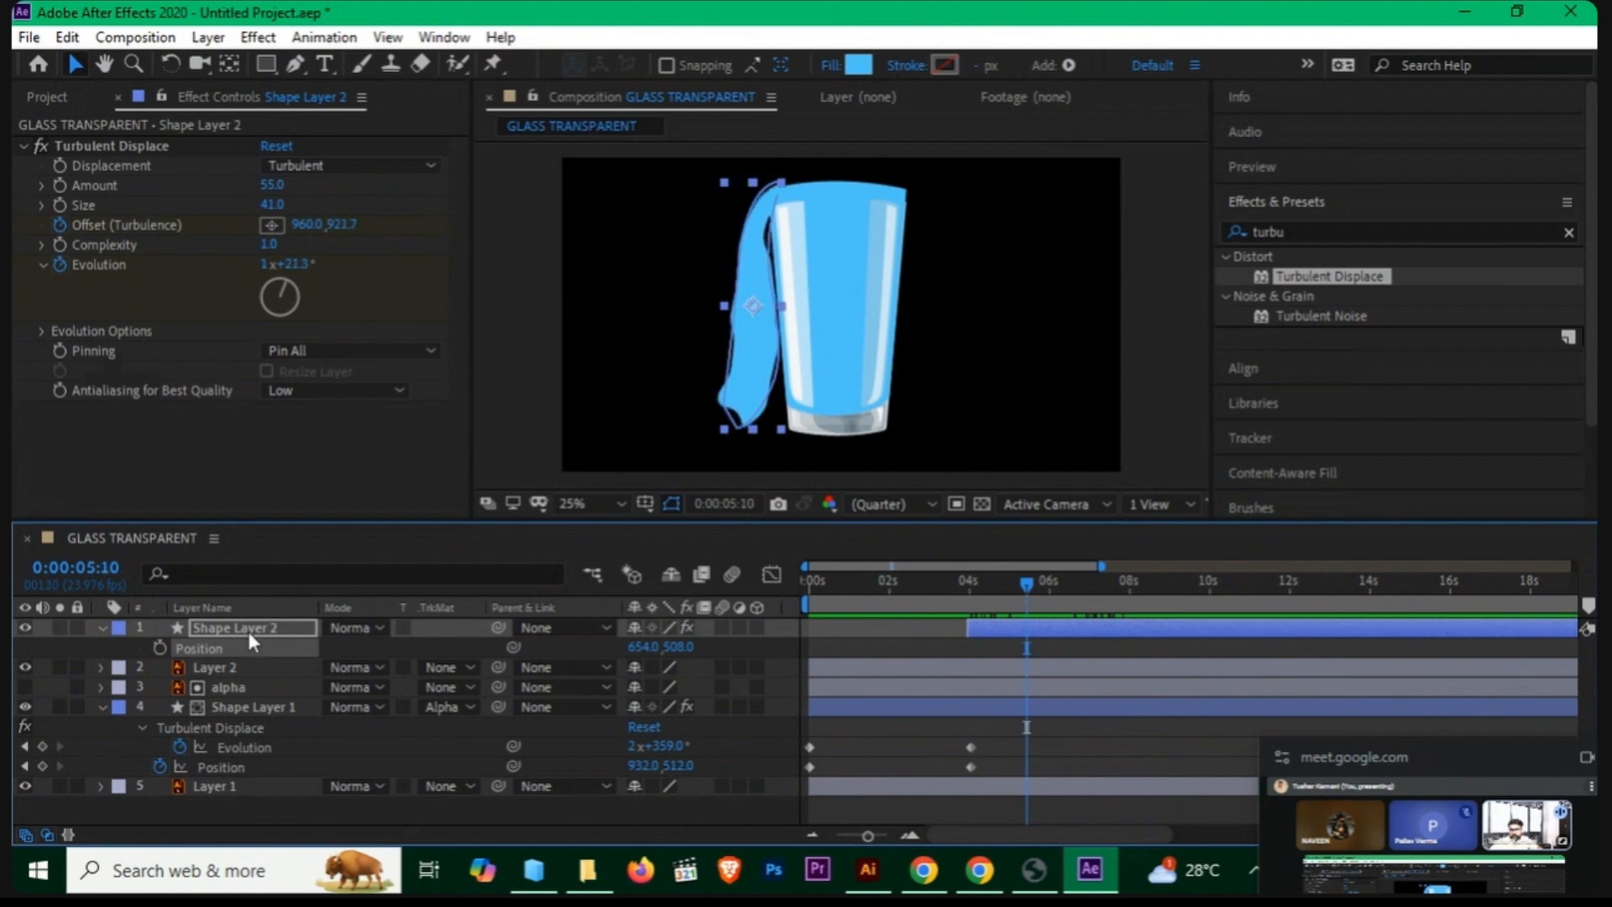
{"action": "left_click", "coordinate": [405, 648]}
{"action": "left_click", "coordinate": [406, 648]}
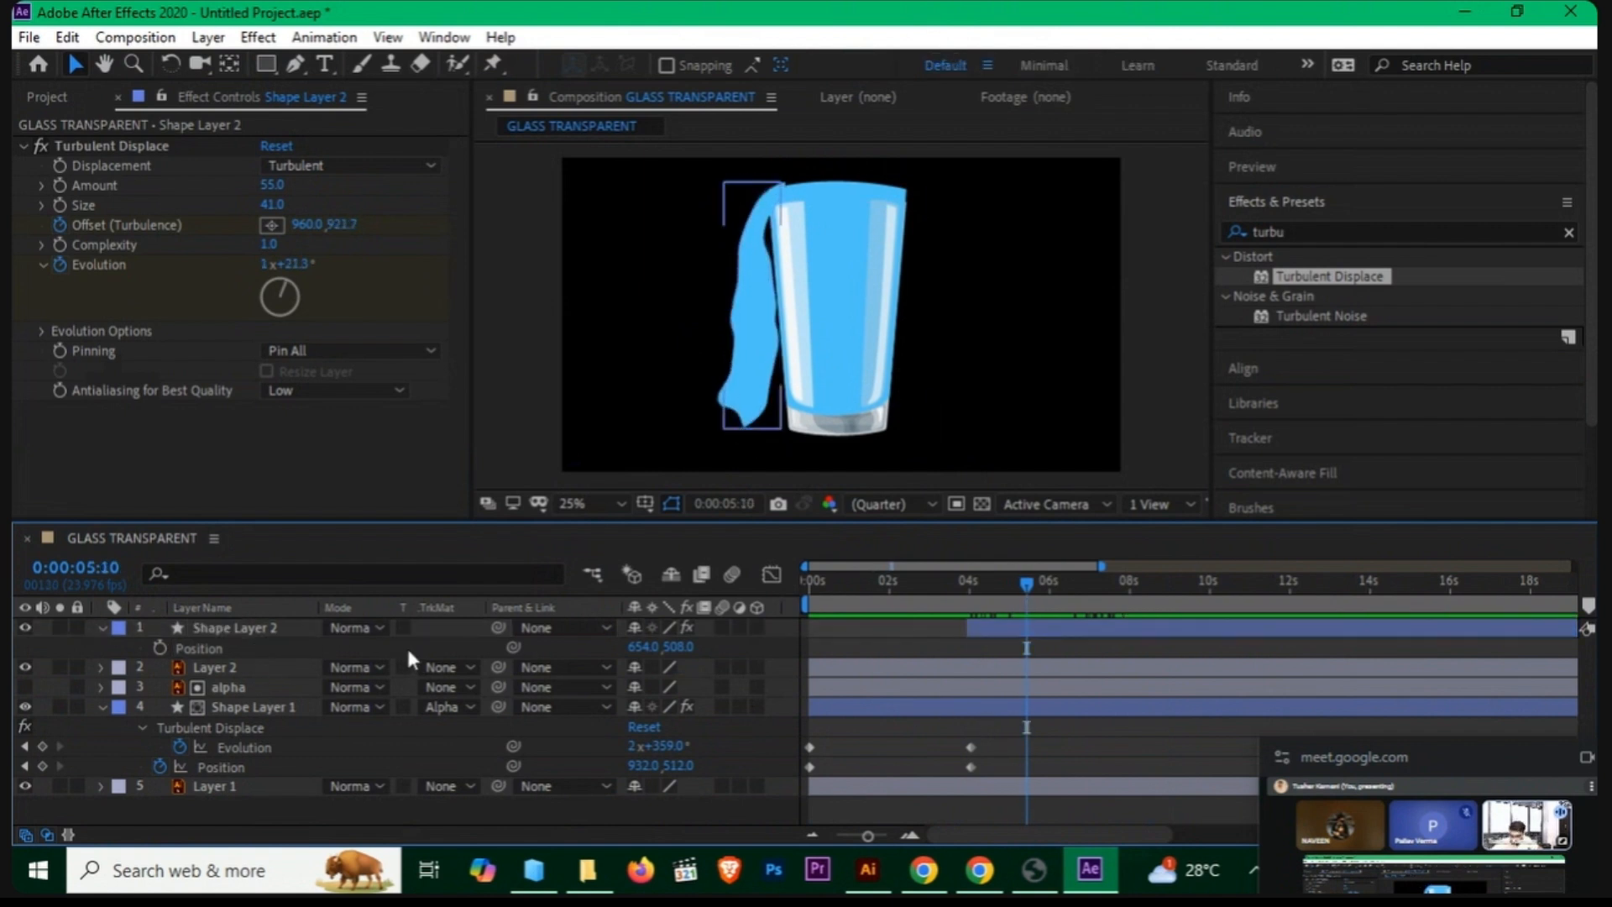
{"action": "left_click", "coordinate": [101, 627]}
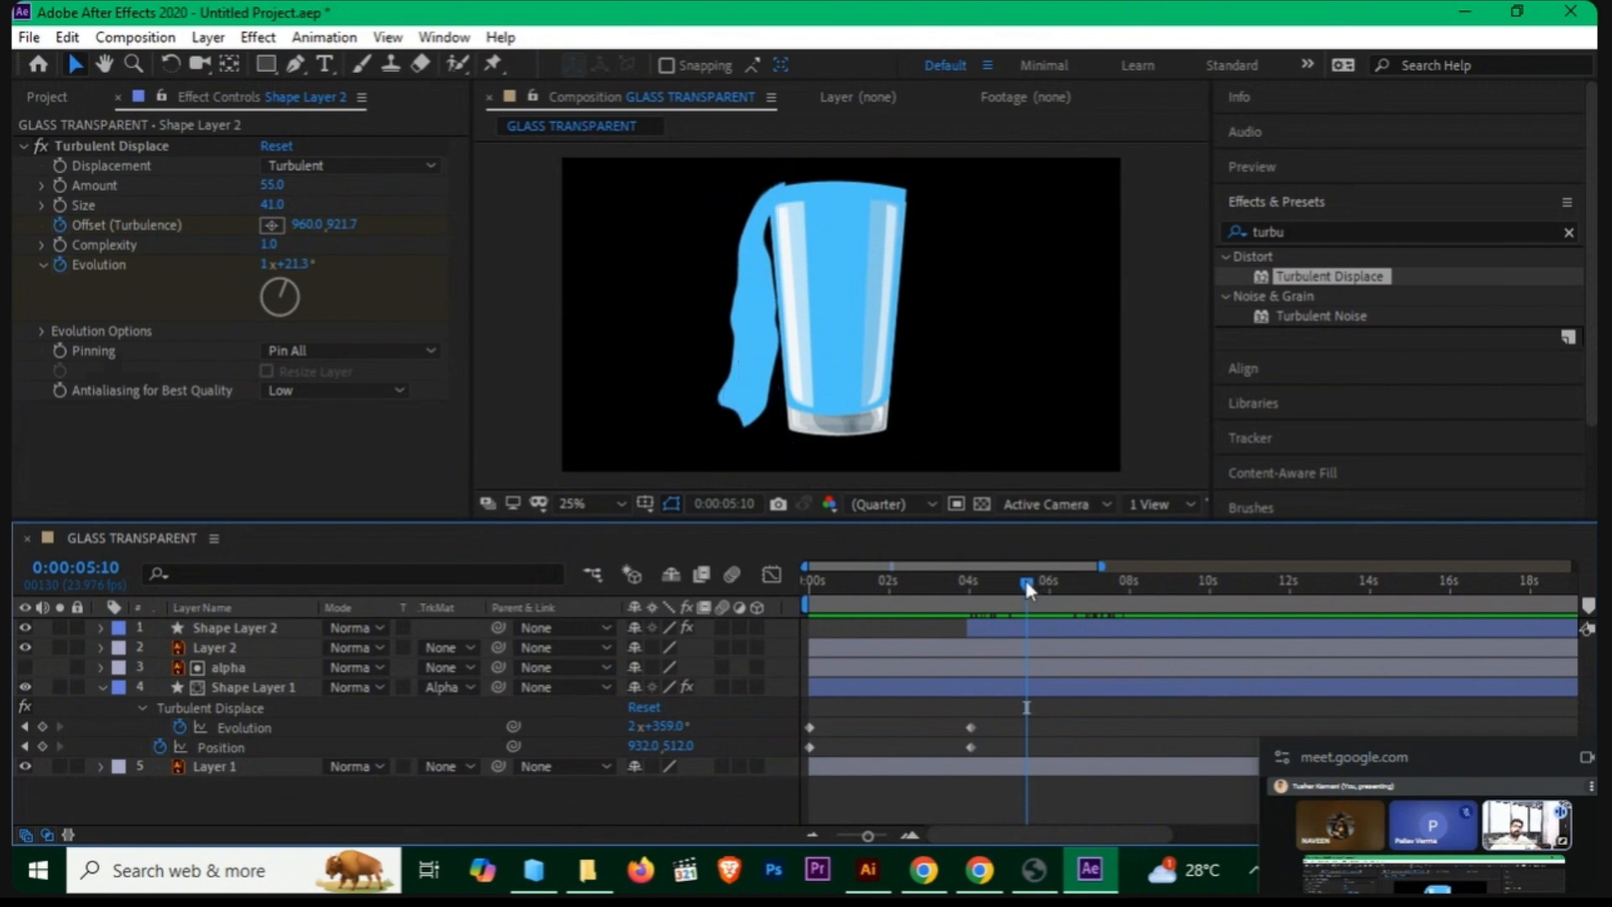
Step: Draw a four-point closed shape with the Pen tool on a new layer, covering the spill from the glass rim down past its base
{"action": "left_click", "coordinate": [276, 635]}
{"action": "left_click", "coordinate": [307, 808]}
{"action": "left_click", "coordinate": [295, 66]}
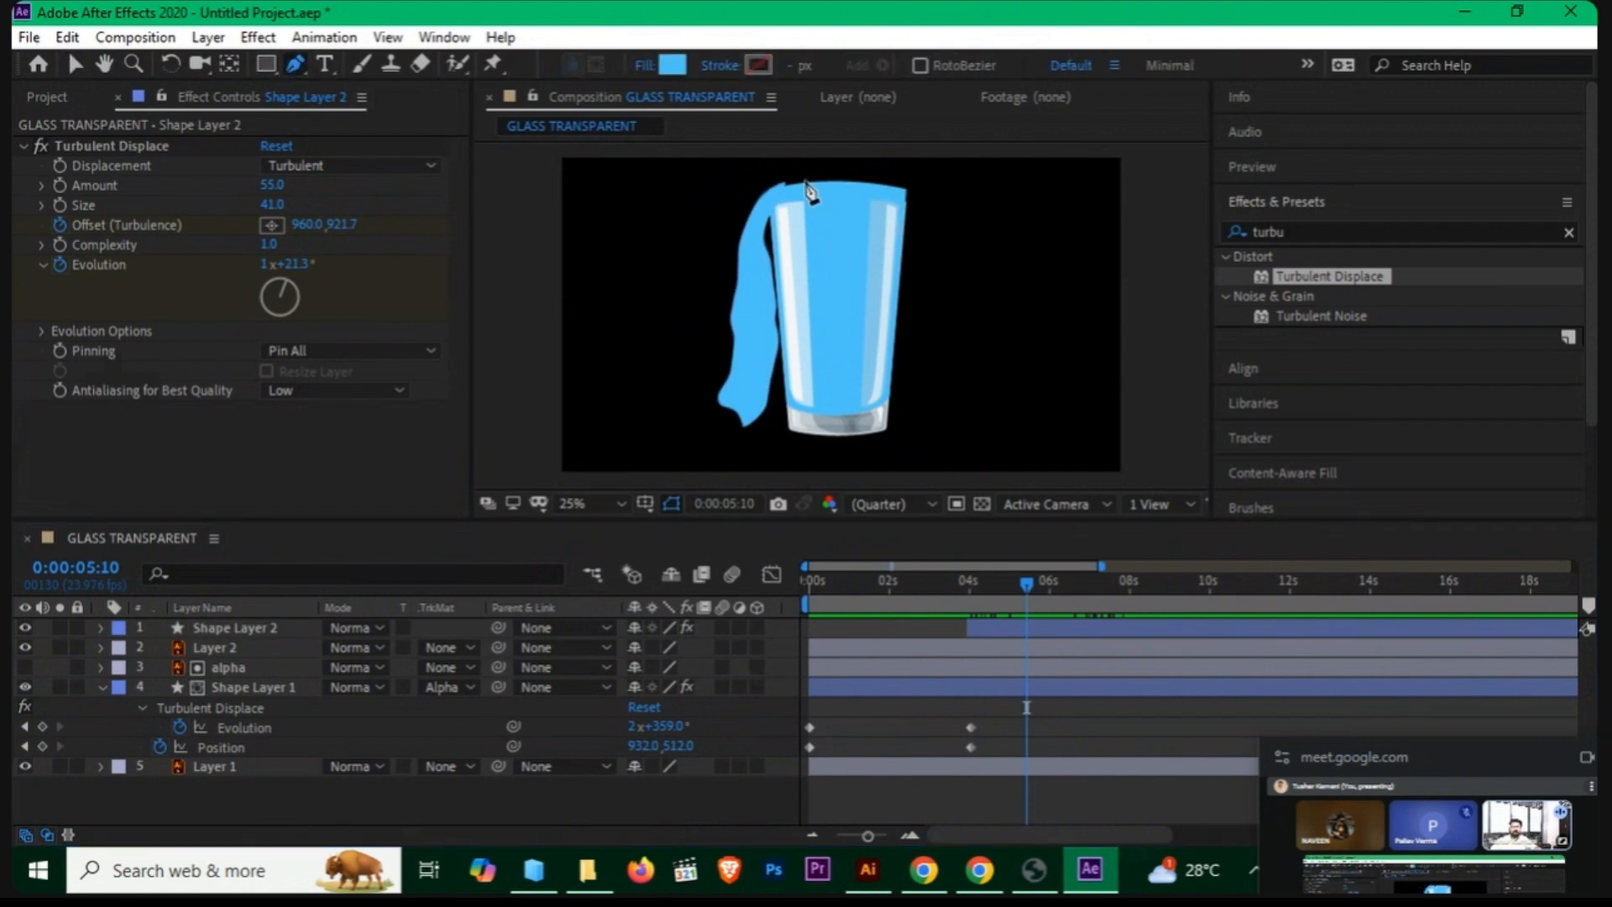
{"action": "left_click", "coordinate": [735, 203]}
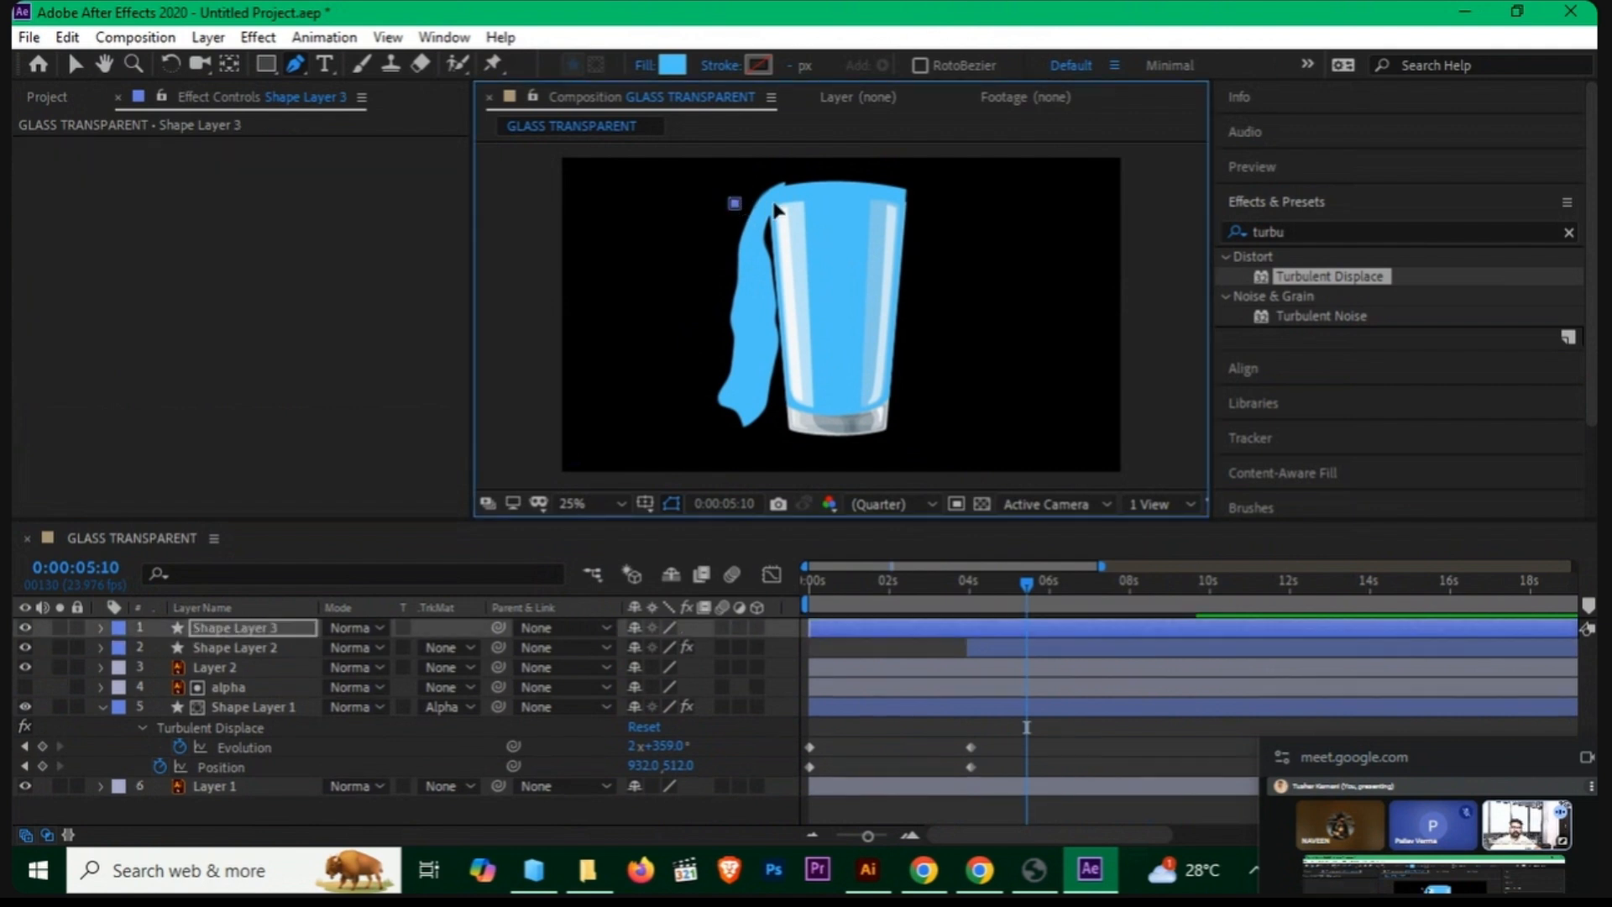
{"action": "left_click", "coordinate": [808, 204]}
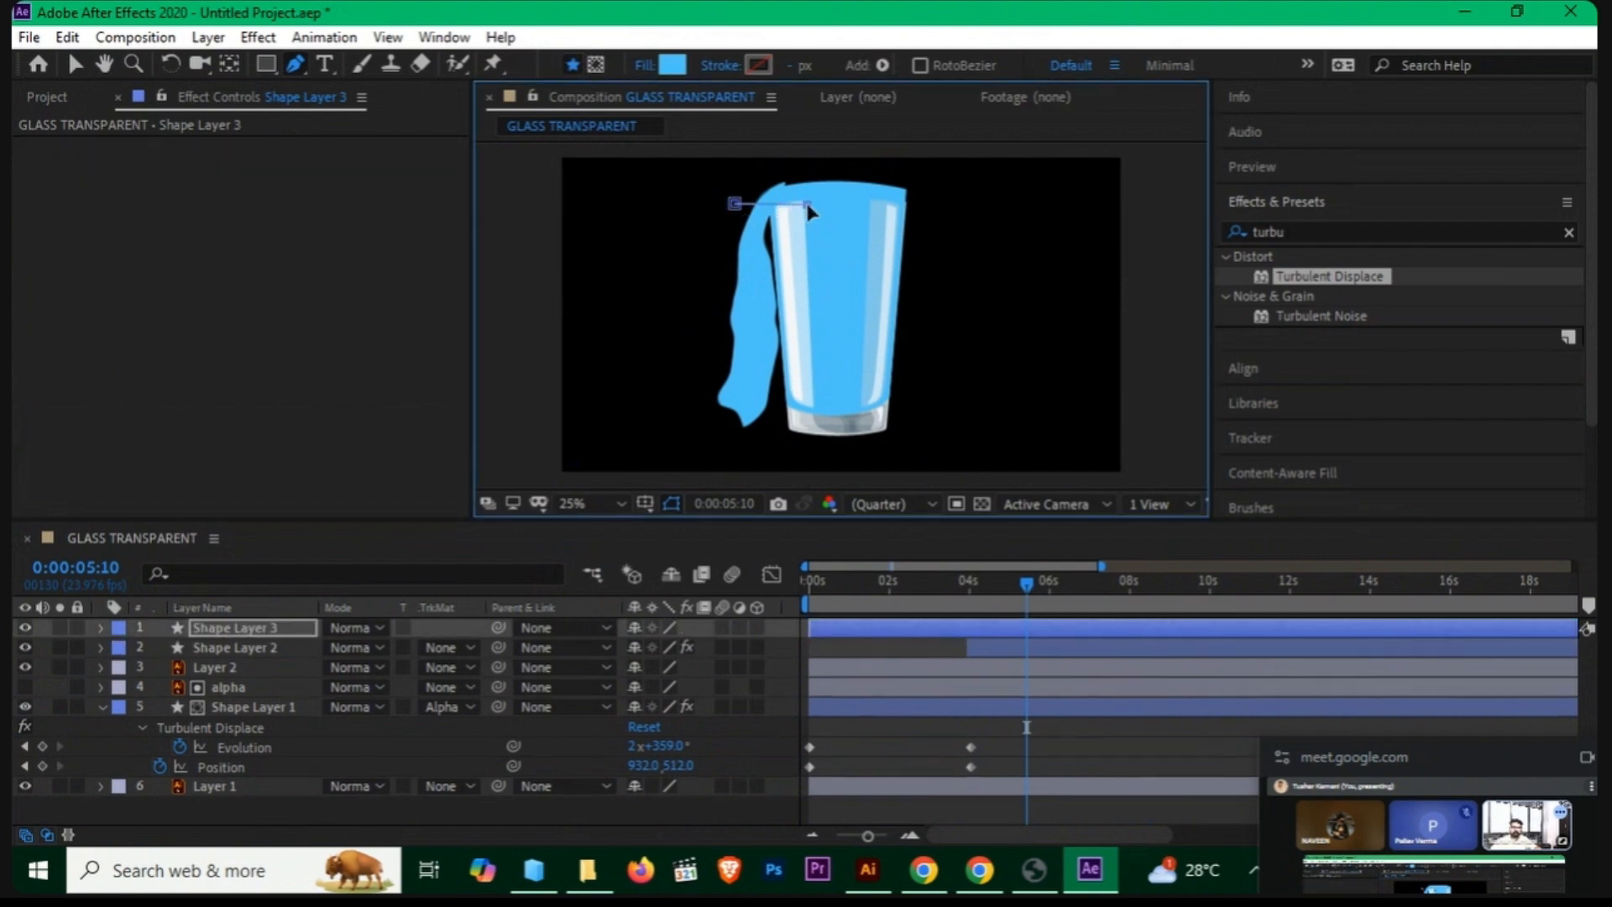
{"action": "left_click", "coordinate": [804, 461]}
{"action": "left_click", "coordinate": [670, 461]}
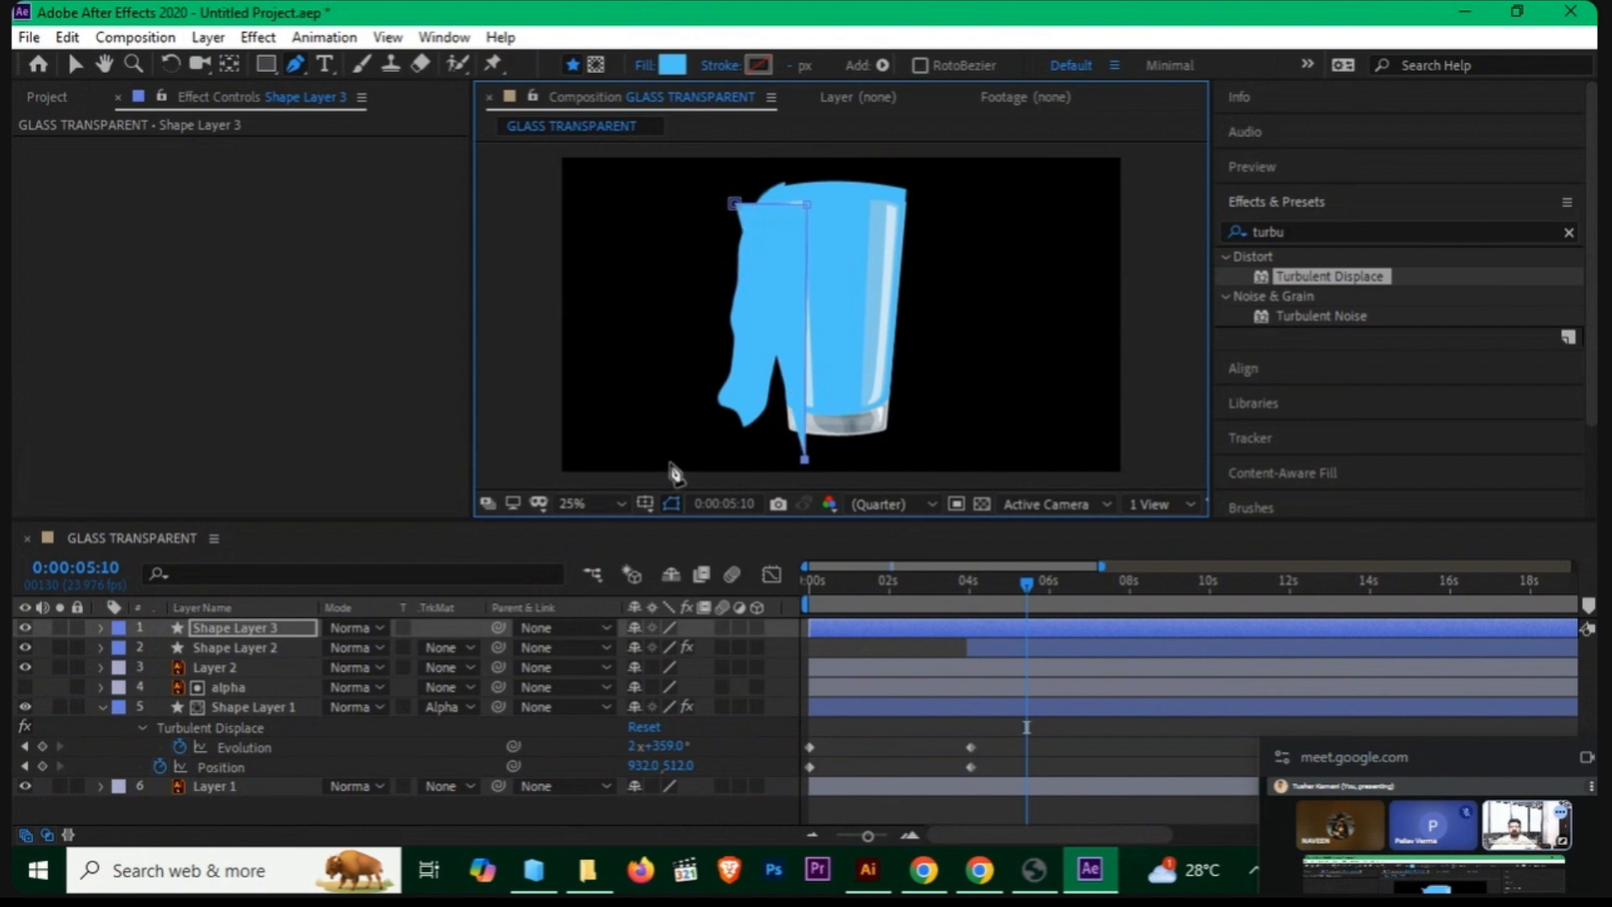
{"action": "left_click", "coordinate": [735, 204]}
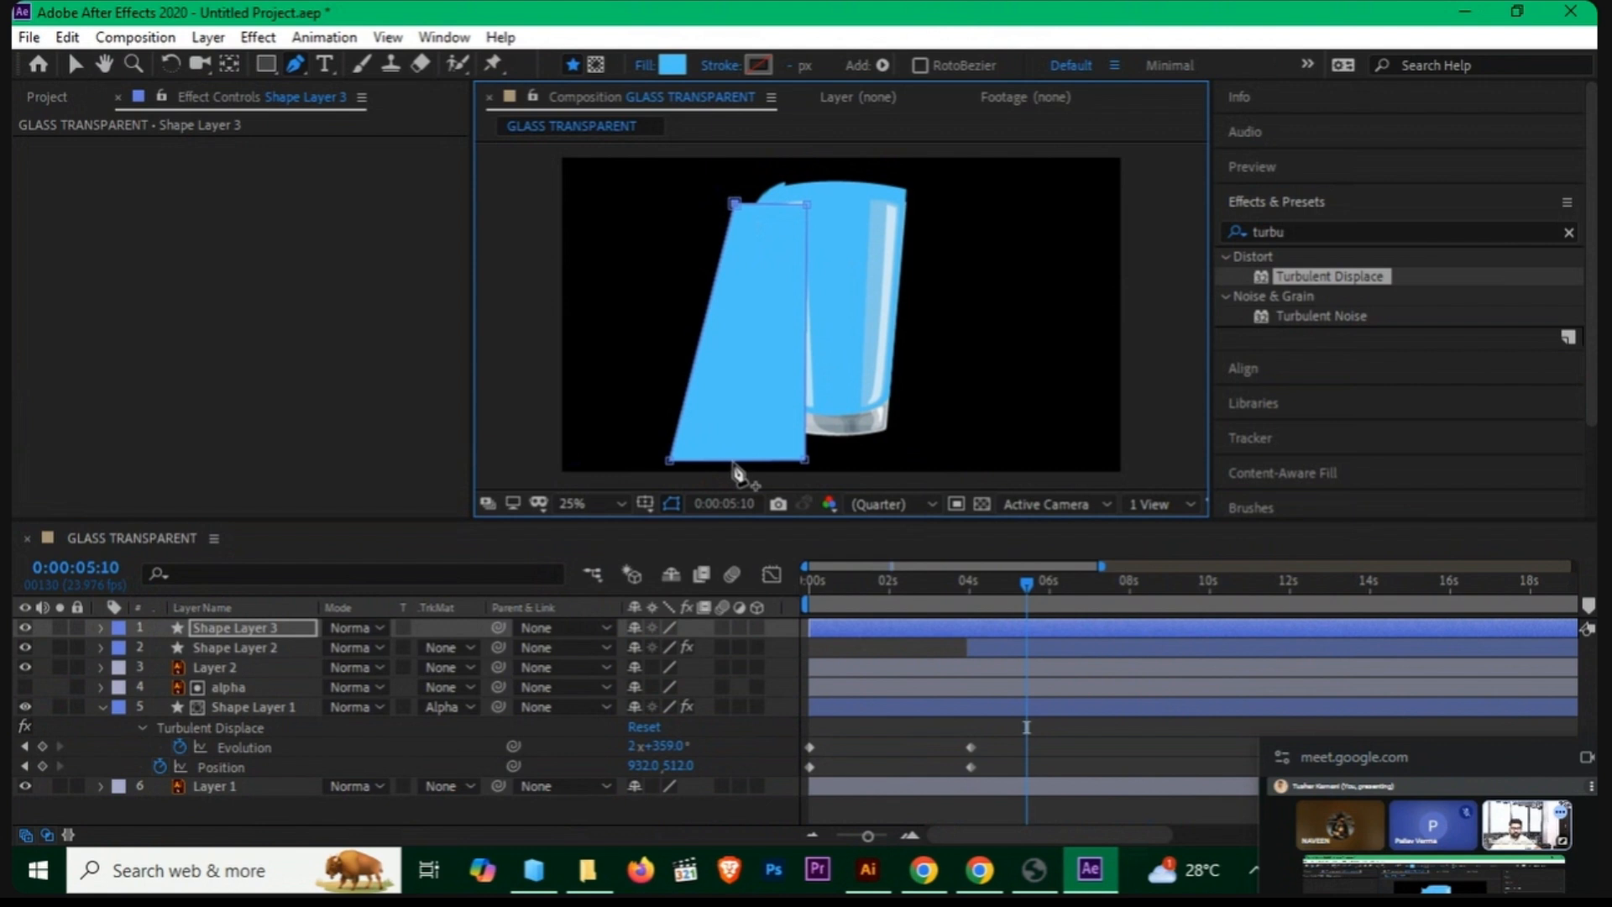
{"action": "key", "text": "v"}
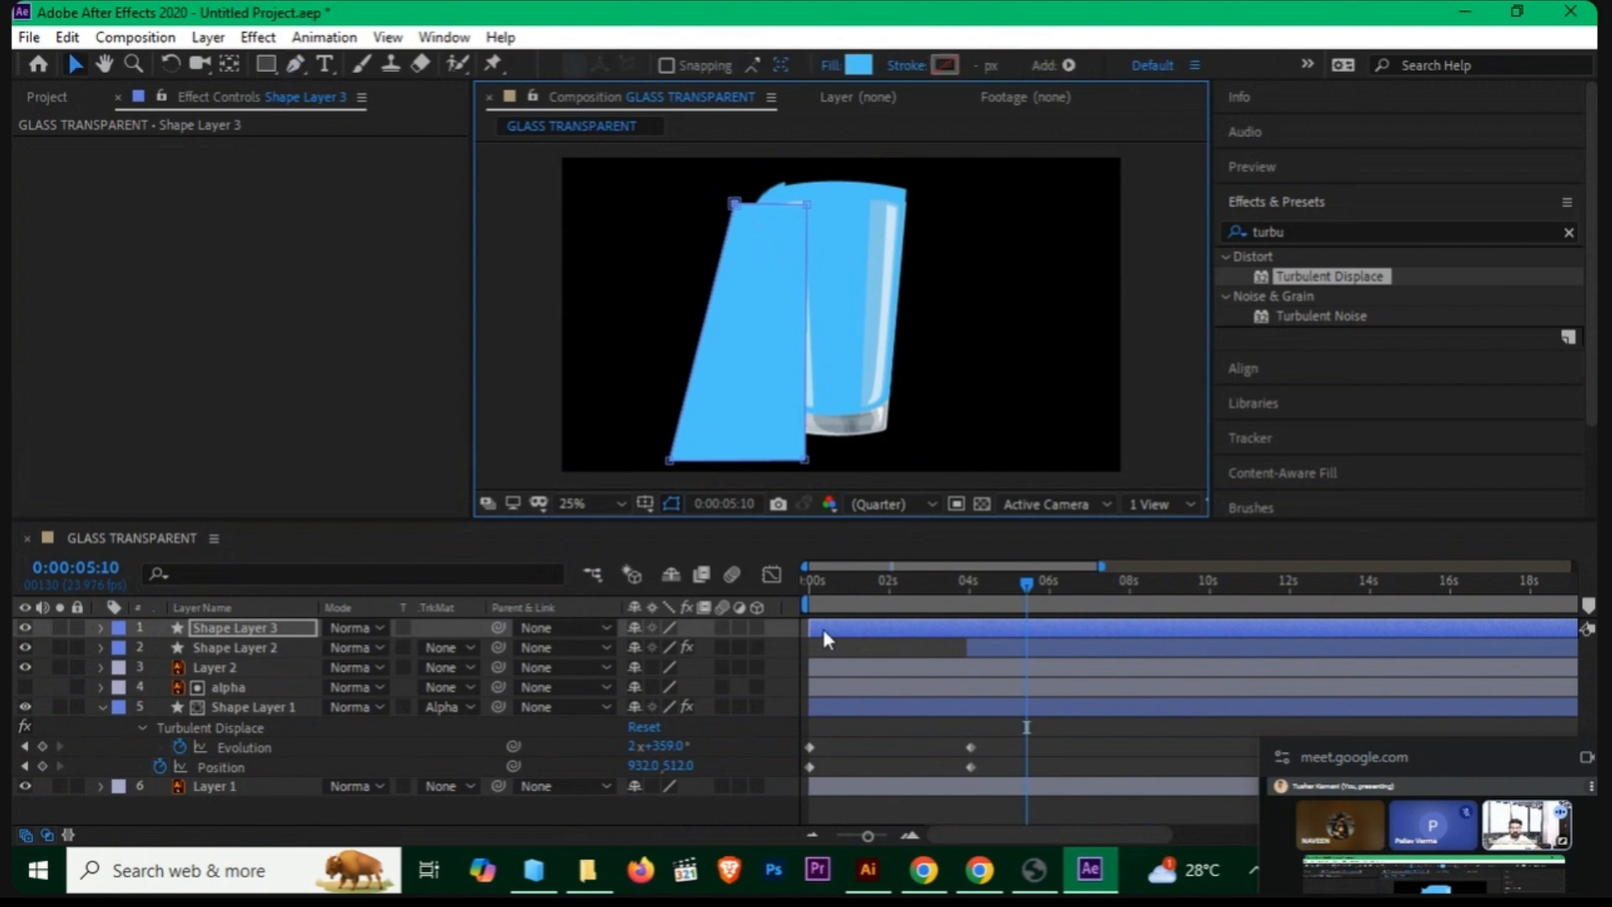
Step: Shift the new Shape Layer 3 to start with the spill layer near 4 seconds and change its fill to pink
{"action": "left_click_drag", "start_coordinate": [823, 628], "coordinate": [980, 635]}
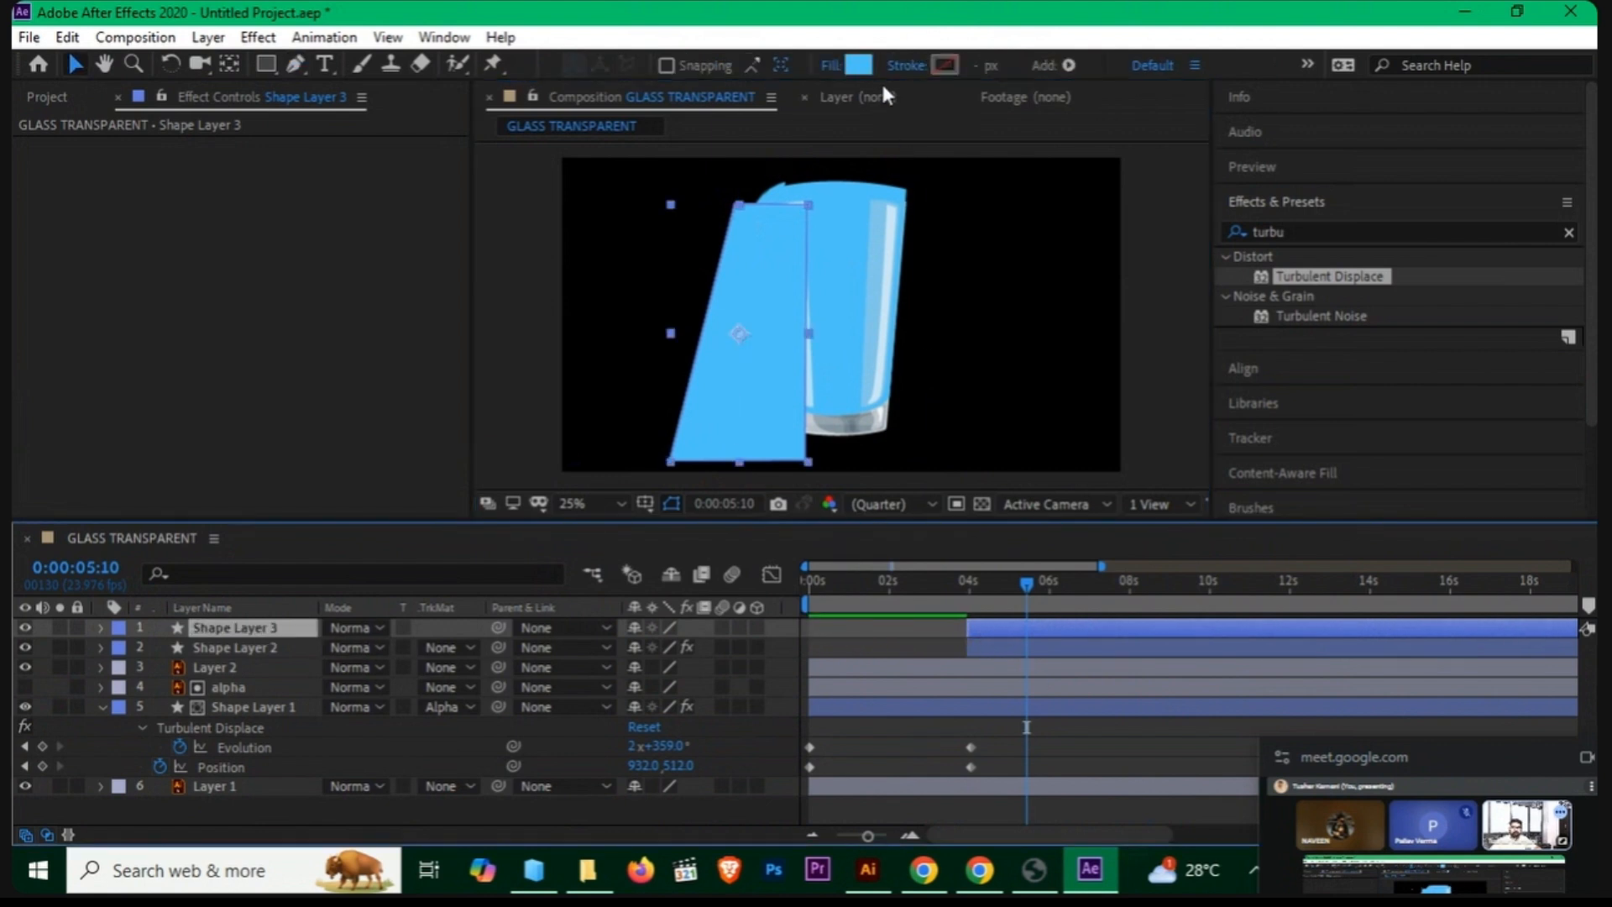
{"action": "left_click", "coordinate": [859, 65]}
{"action": "left_click_drag", "start_coordinate": [1173, 444], "coordinate": [1174, 349]}
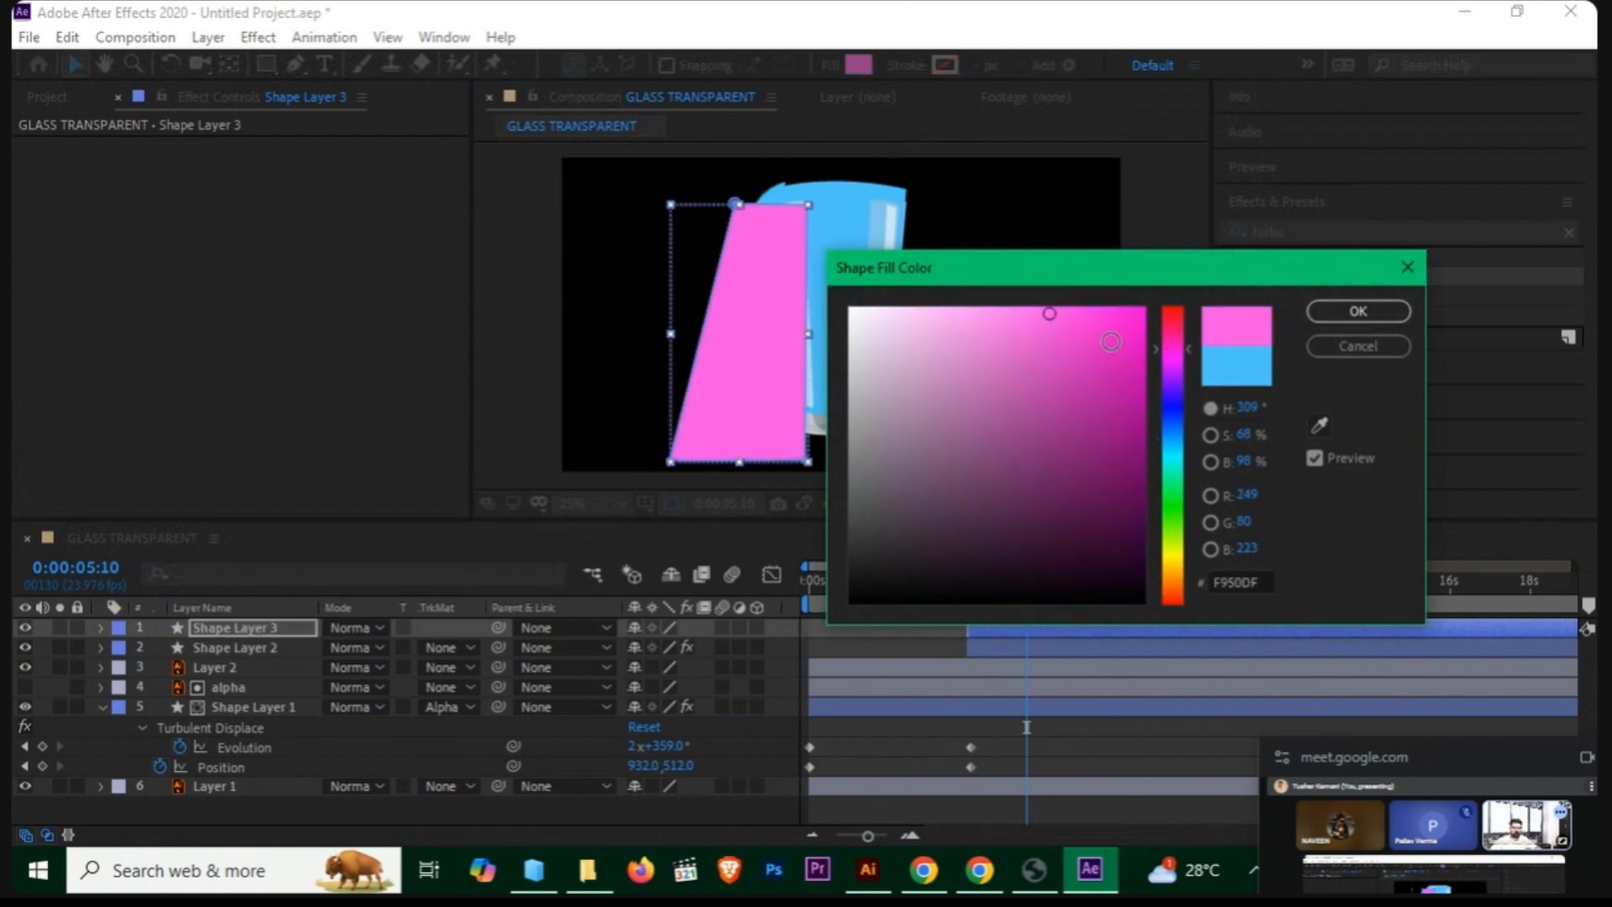
{"action": "left_click", "coordinate": [1069, 323]}
{"action": "left_click", "coordinate": [1333, 307]}
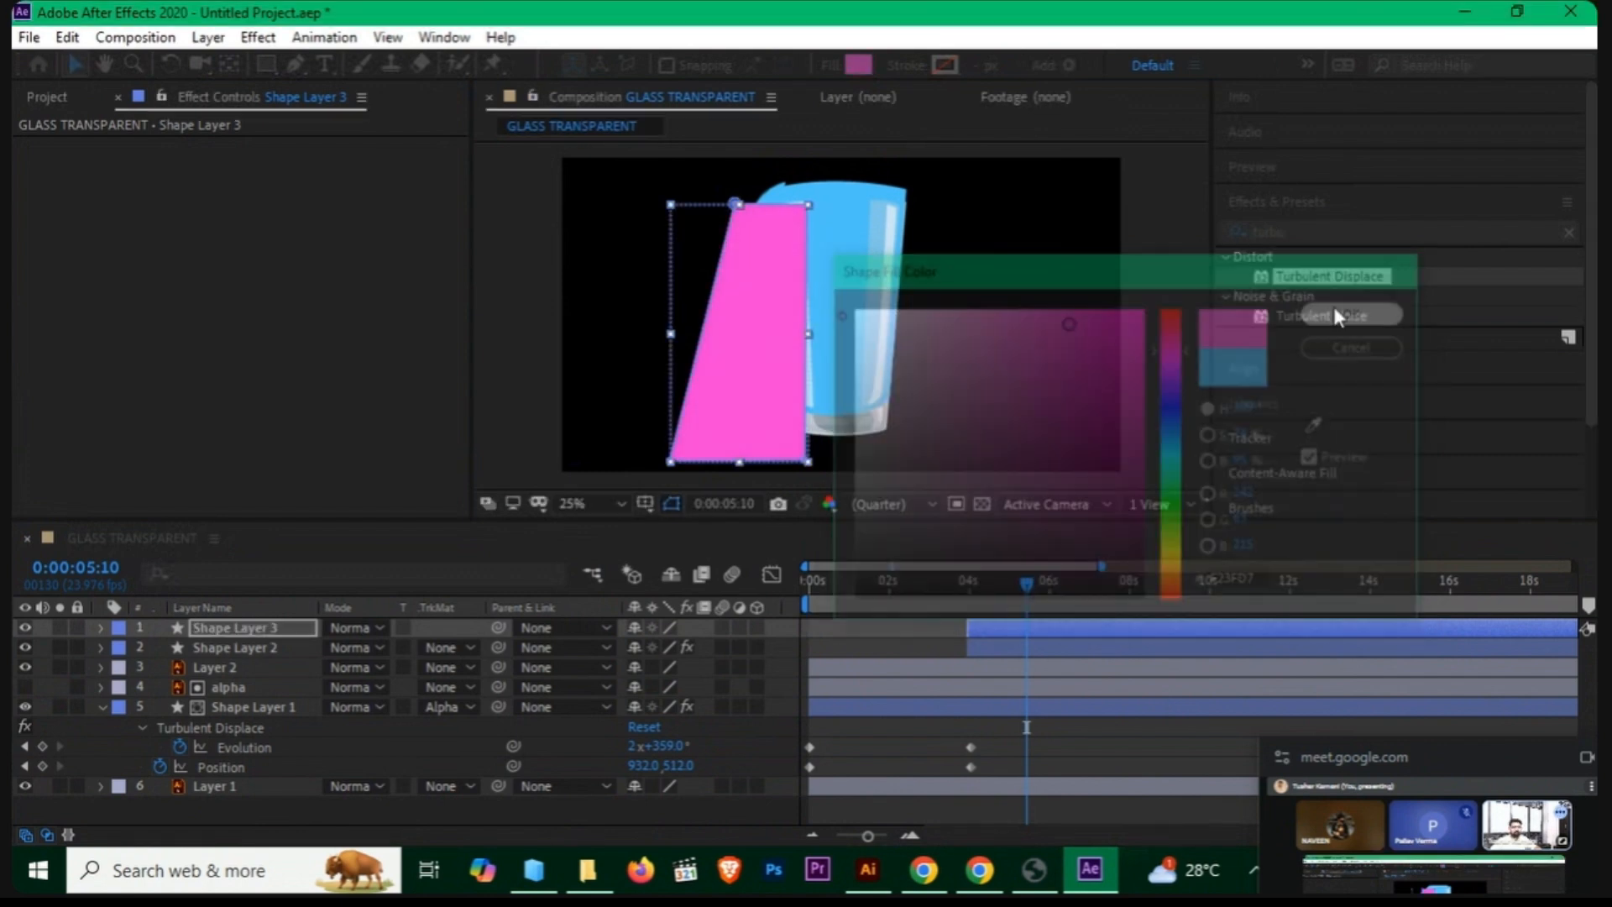
{"action": "left_click", "coordinate": [1091, 767]}
Step: Reveal Shape Layer 3's Path property and add Path keyframes at 0:00:03:23 and 0:00:07:17
{"action": "left_click", "coordinate": [288, 628]}
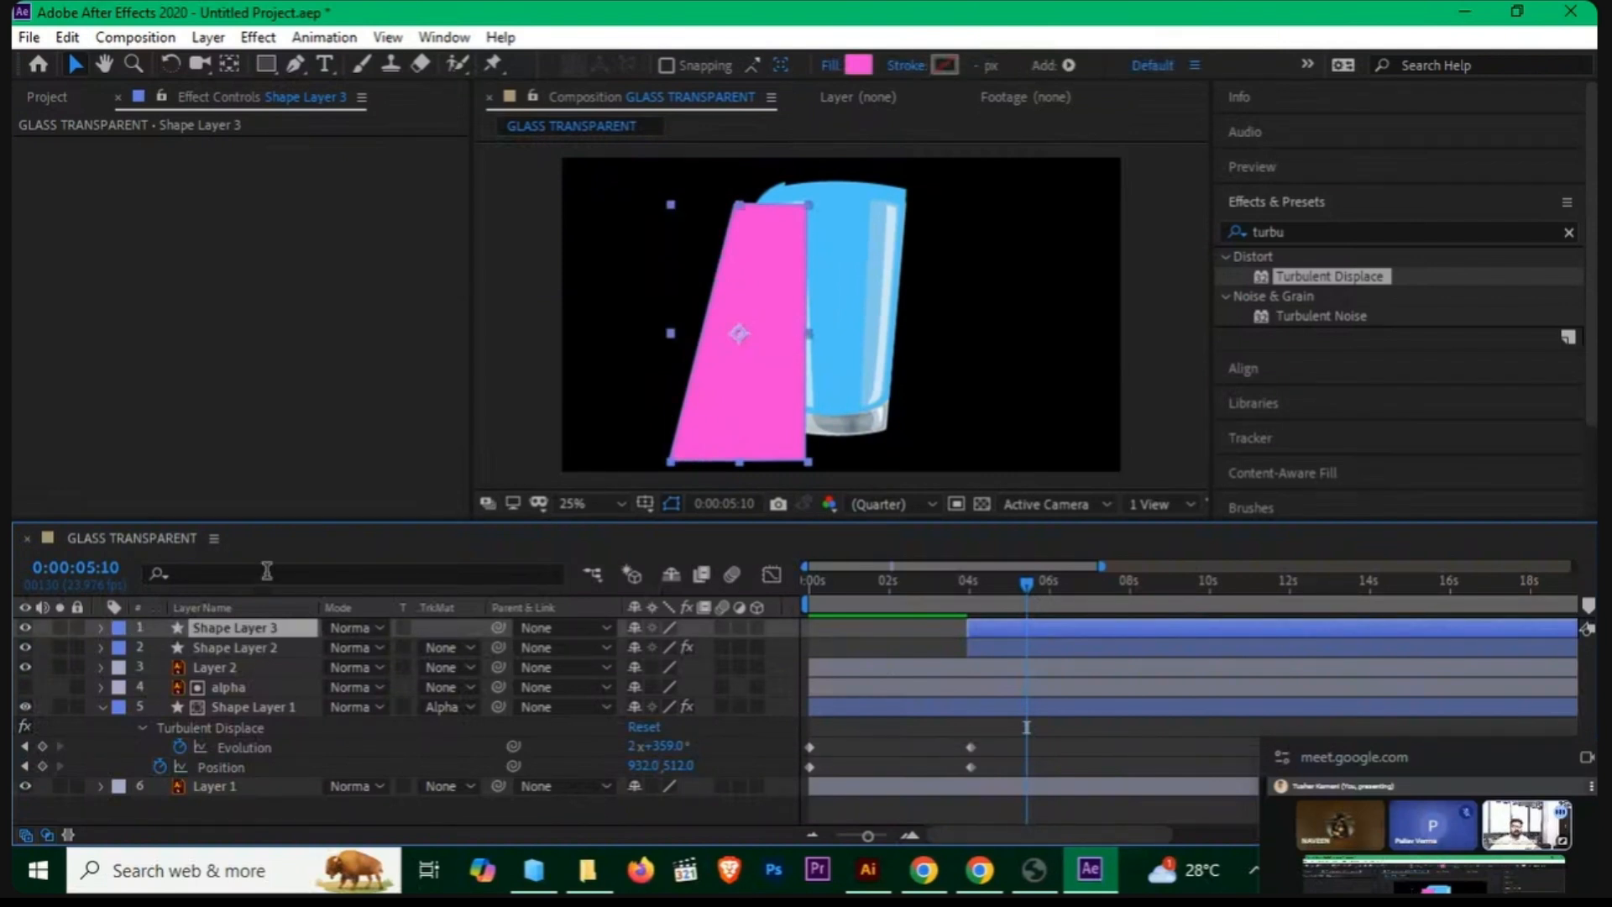
{"action": "left_click", "coordinate": [99, 626]}
{"action": "left_click", "coordinate": [99, 626]}
{"action": "left_click", "coordinate": [202, 648]}
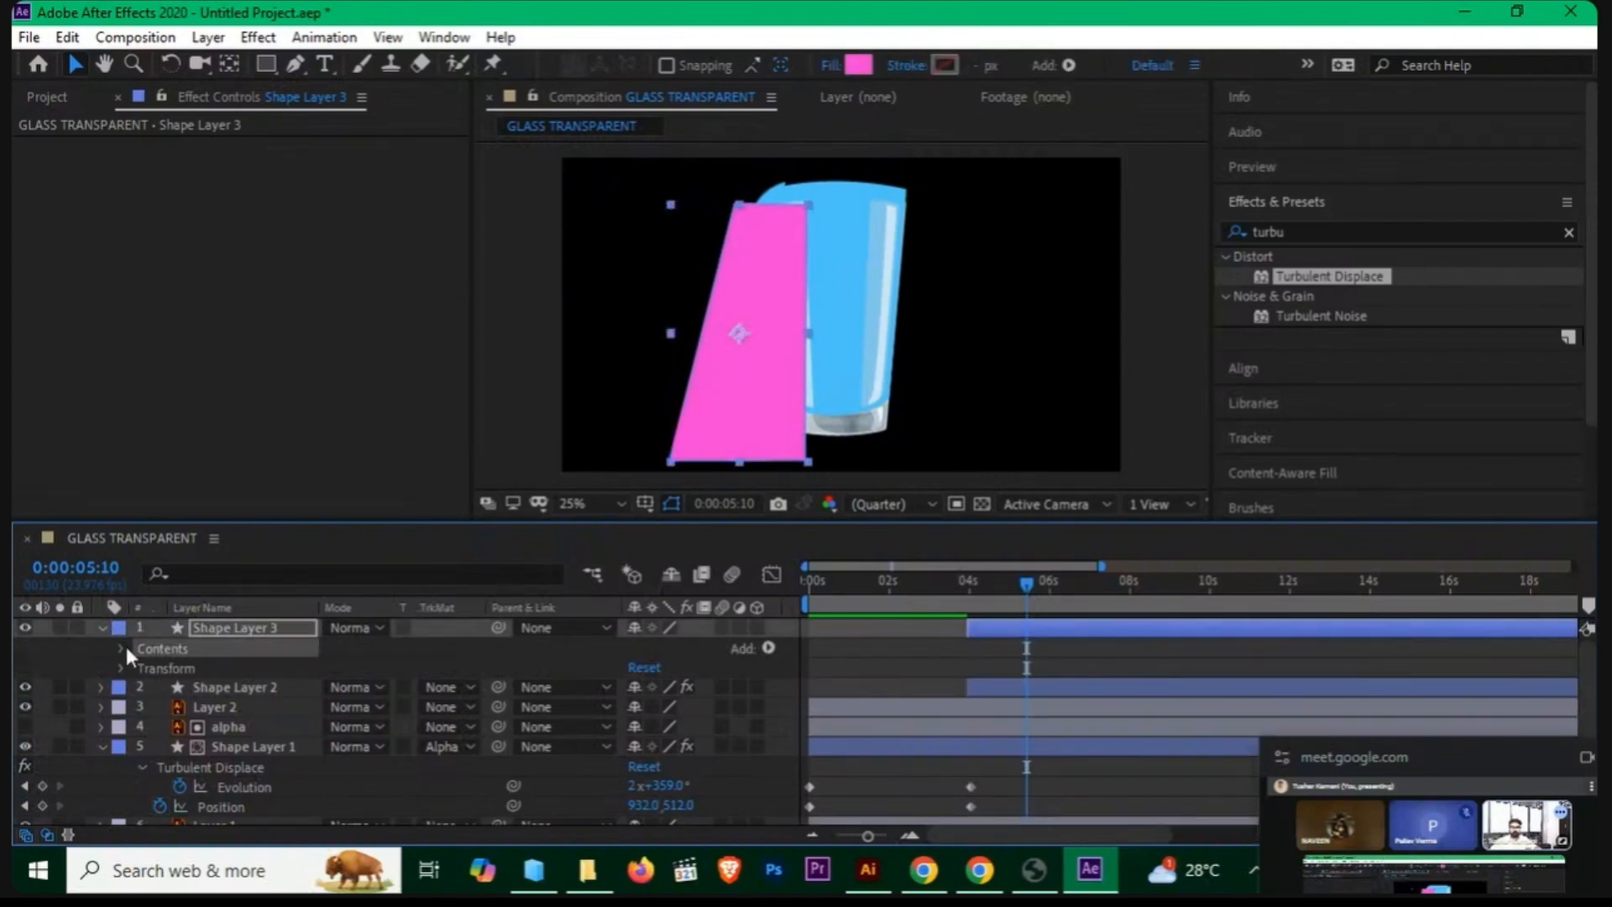
{"action": "left_click", "coordinate": [123, 648]}
{"action": "left_click", "coordinate": [221, 665]}
{"action": "left_click", "coordinate": [141, 668]}
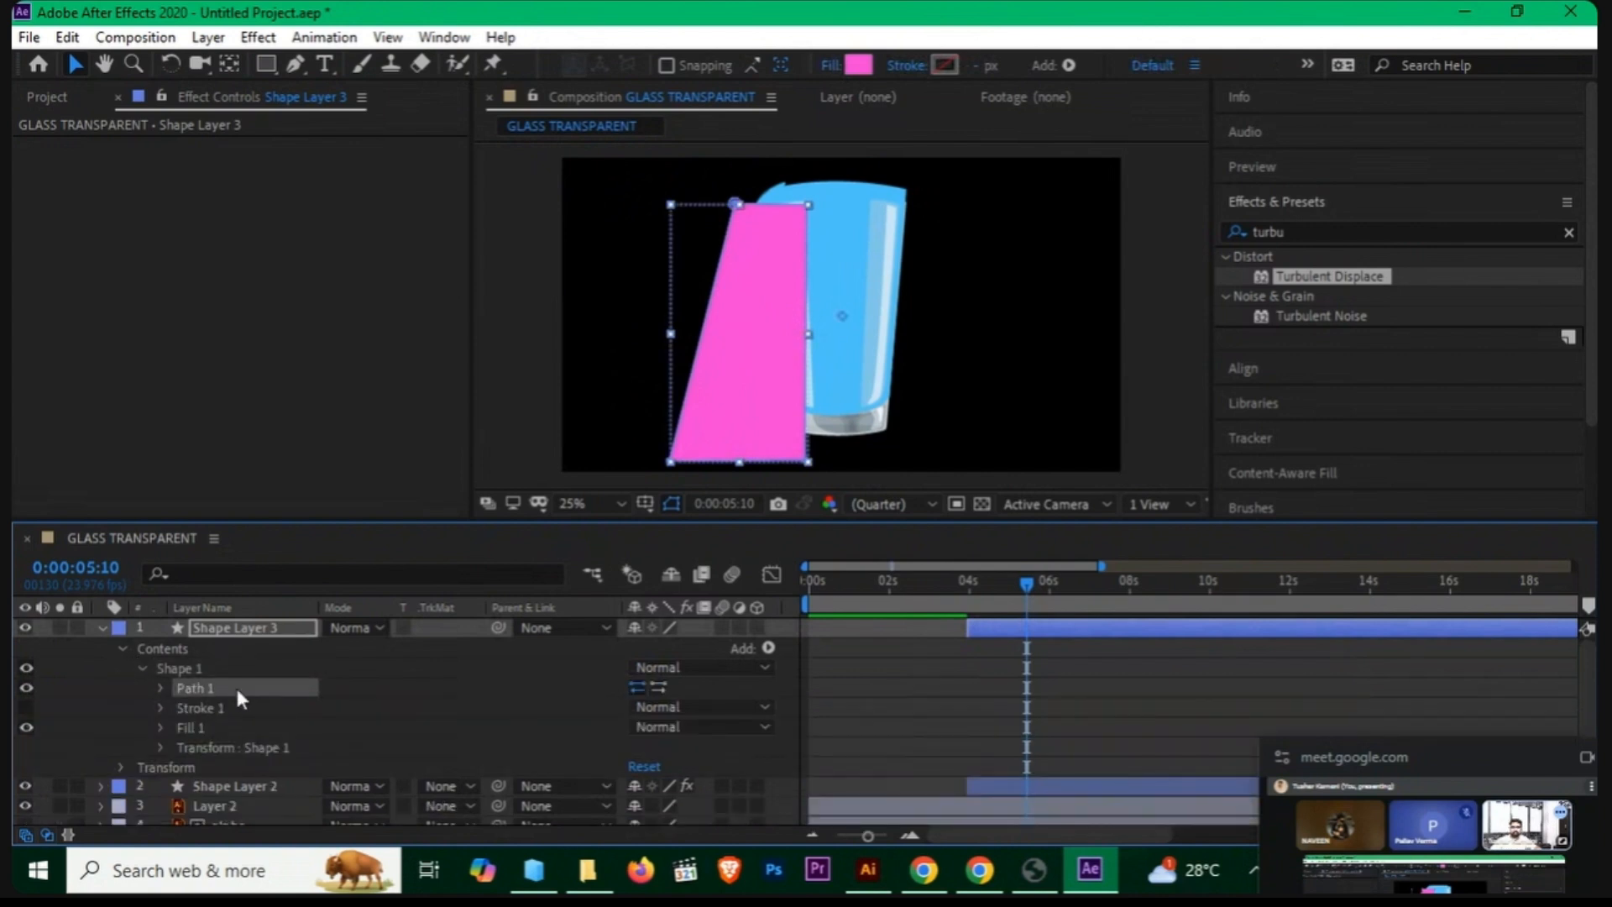
{"action": "left_click", "coordinate": [235, 687]}
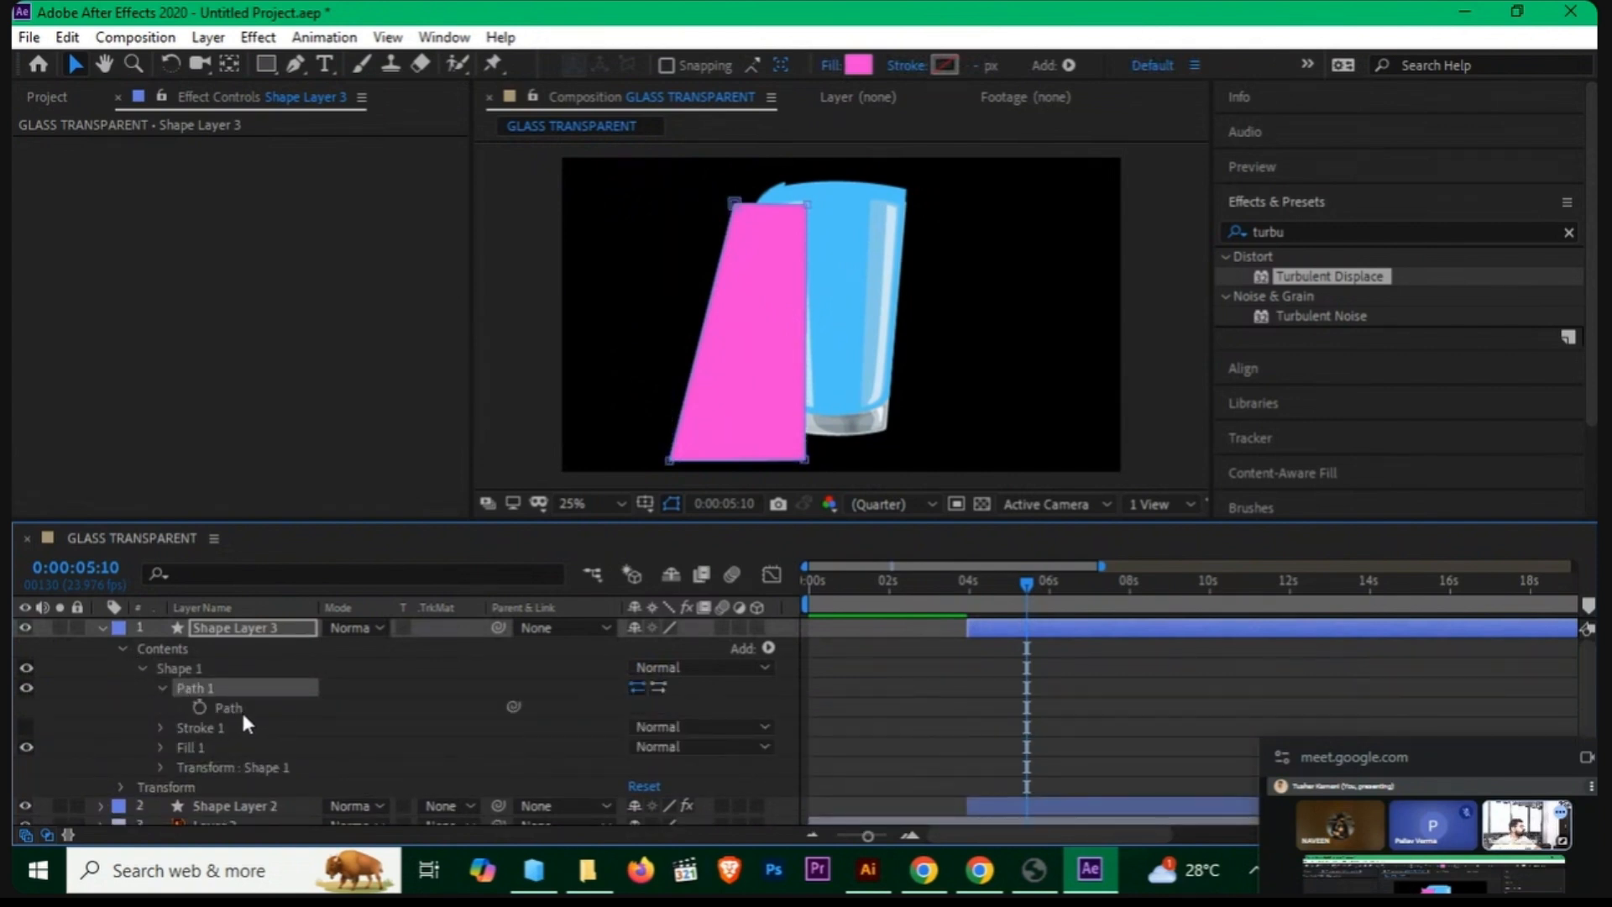
{"action": "left_click", "coordinate": [279, 710]}
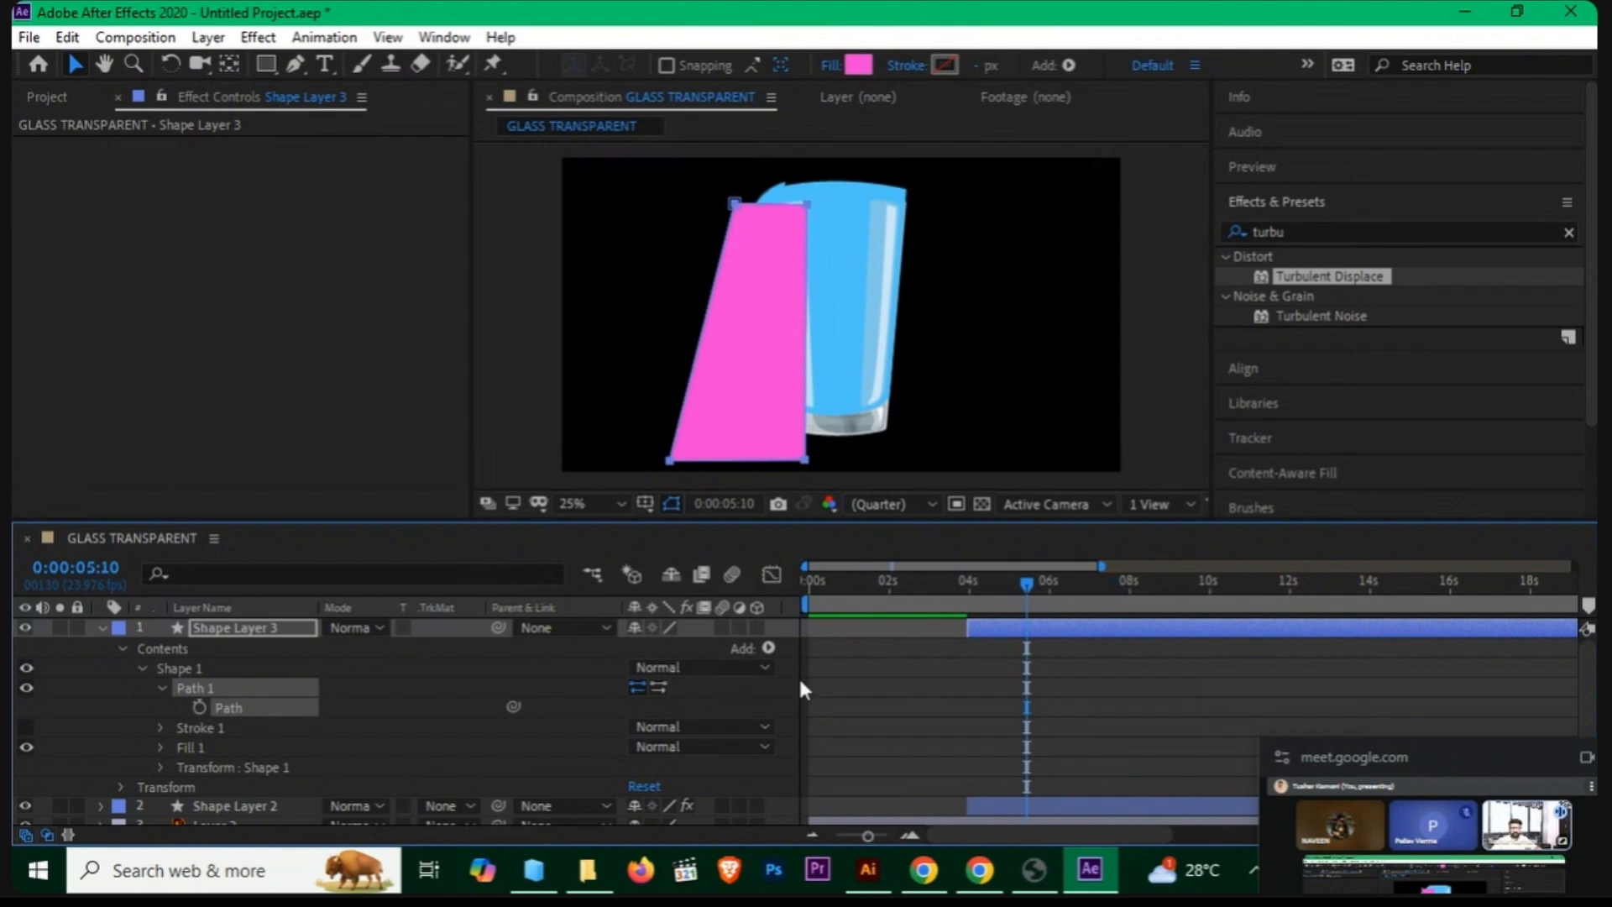
{"action": "left_click_drag", "start_coordinate": [1023, 590], "coordinate": [1121, 586]}
{"action": "left_click", "coordinate": [199, 707]}
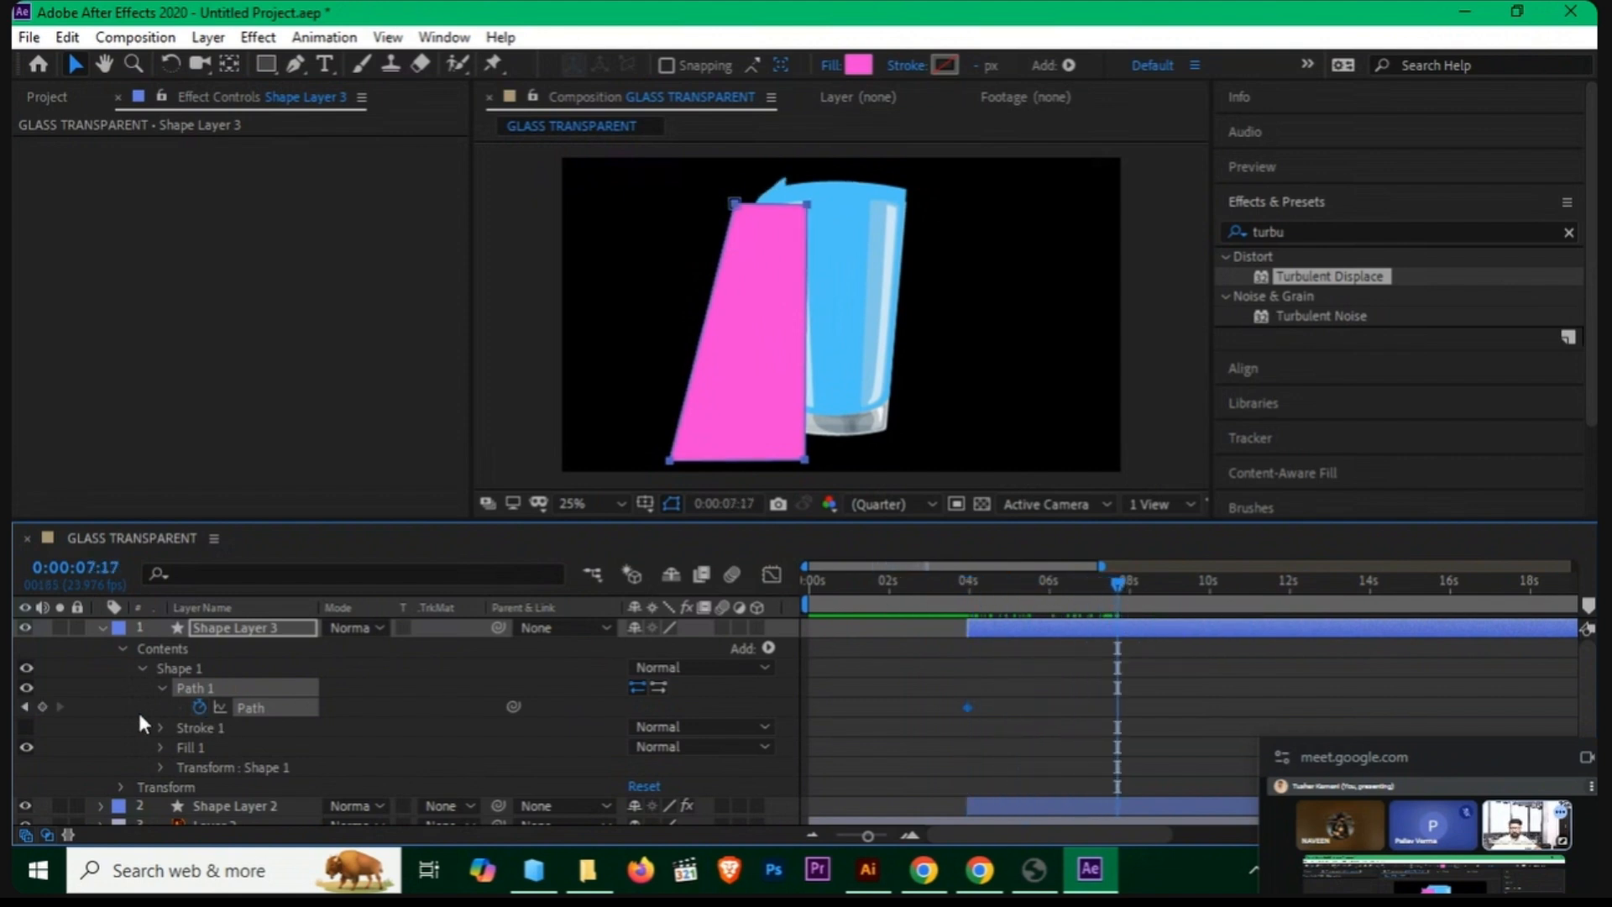
{"action": "left_click", "coordinate": [43, 708]}
Step: At 0:00:03:23, pull the pink shape's corner points up into a small piece beside the glass's upper-left rim
{"action": "left_click_drag", "start_coordinate": [1023, 586], "coordinate": [970, 593]}
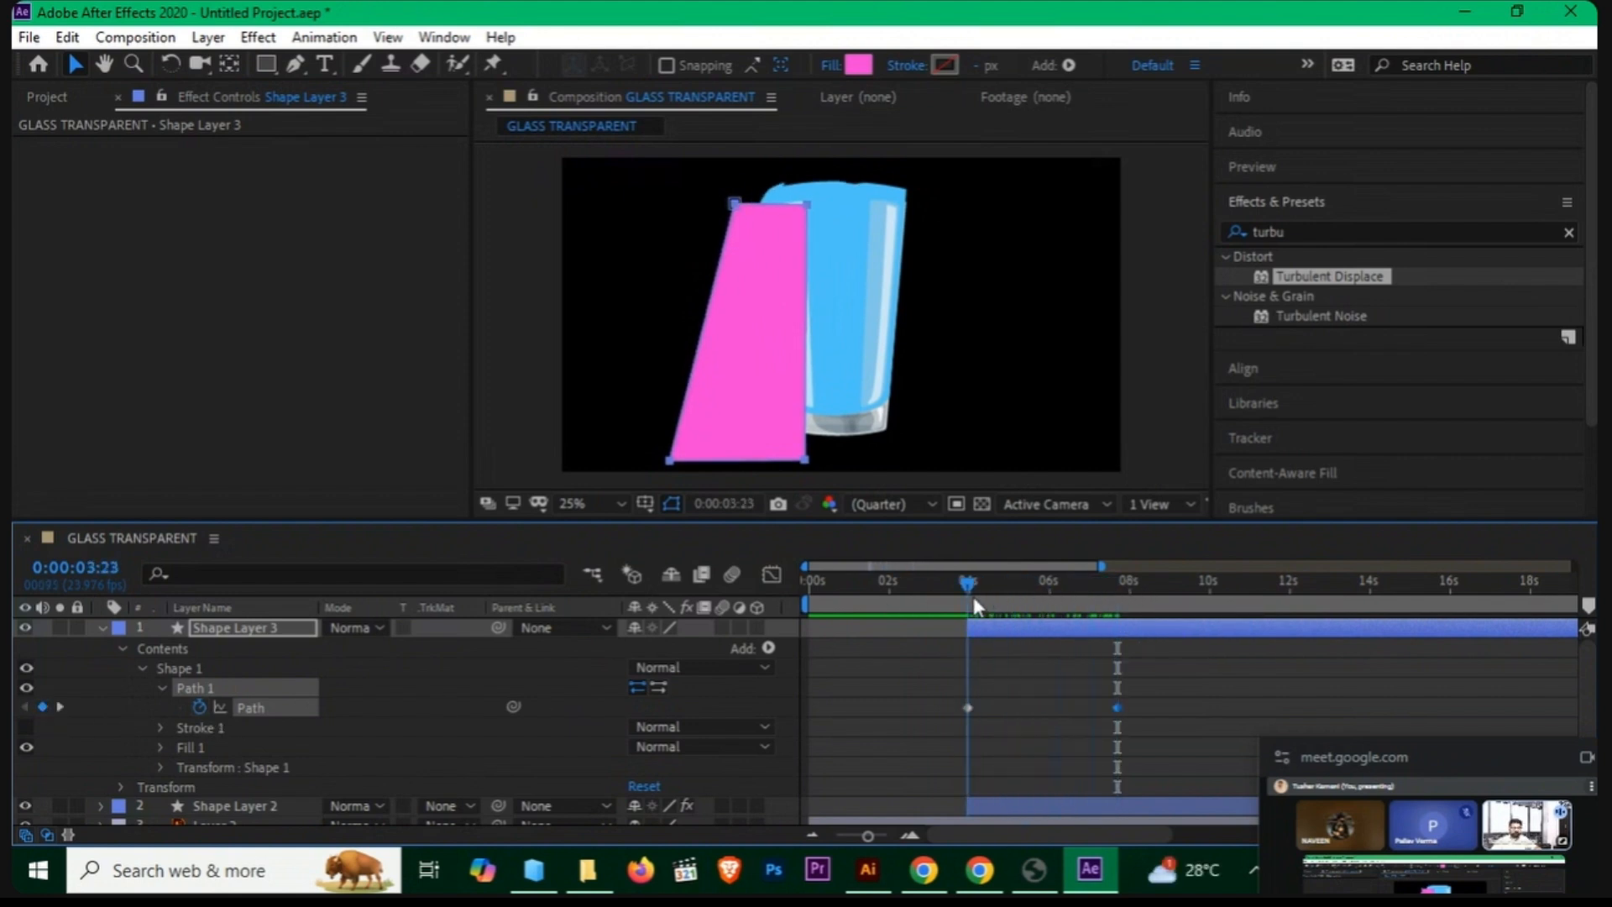
{"action": "left_click", "coordinate": [803, 465]}
{"action": "left_click_drag", "start_coordinate": [808, 465], "coordinate": [805, 241]}
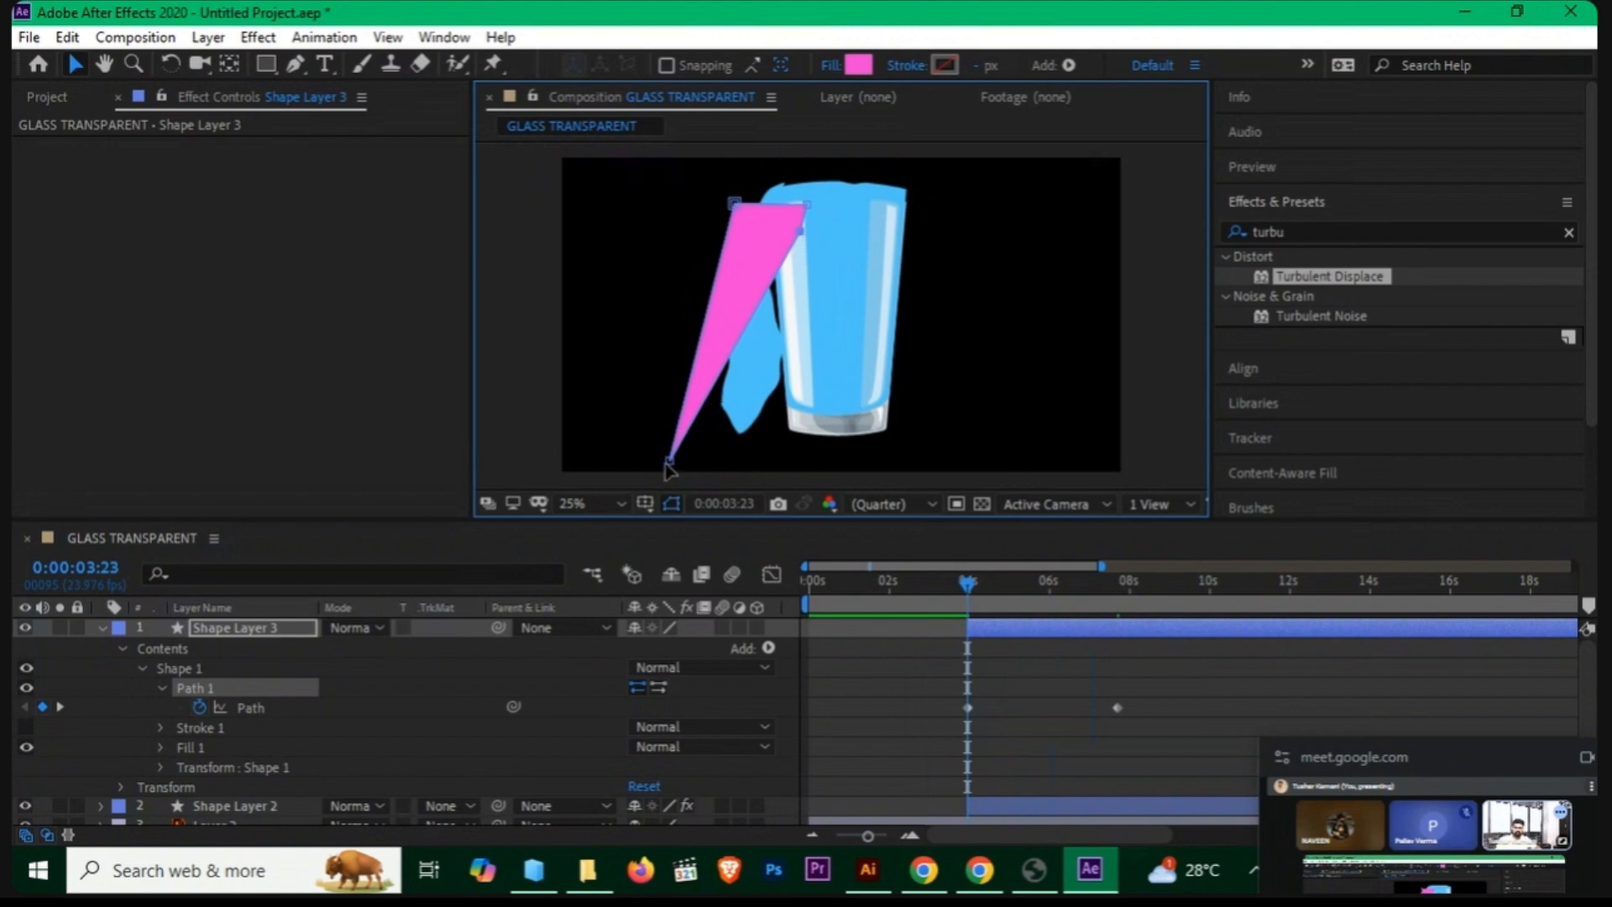
{"action": "left_click_drag", "start_coordinate": [669, 465], "coordinate": [767, 165]}
{"action": "left_click_drag", "start_coordinate": [721, 234], "coordinate": [743, 179]}
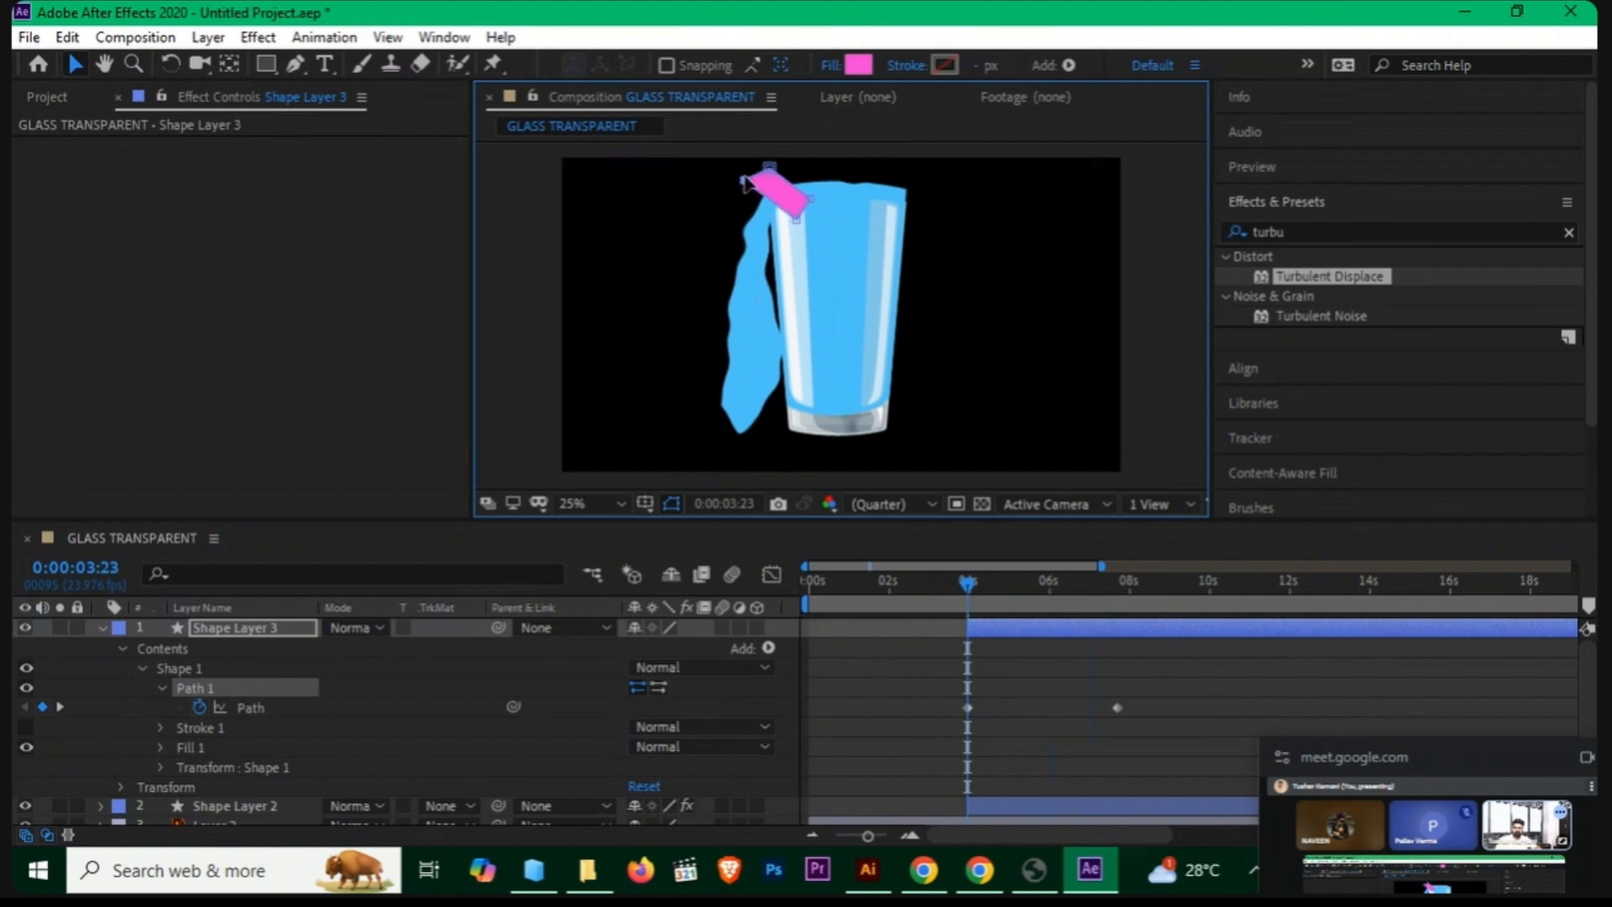
Step: At 0:00:07:17, adjust the pink shape's upper corner points around the spill's top, and scrub back through the growth
{"action": "left_click_drag", "start_coordinate": [964, 591], "coordinate": [1111, 570]}
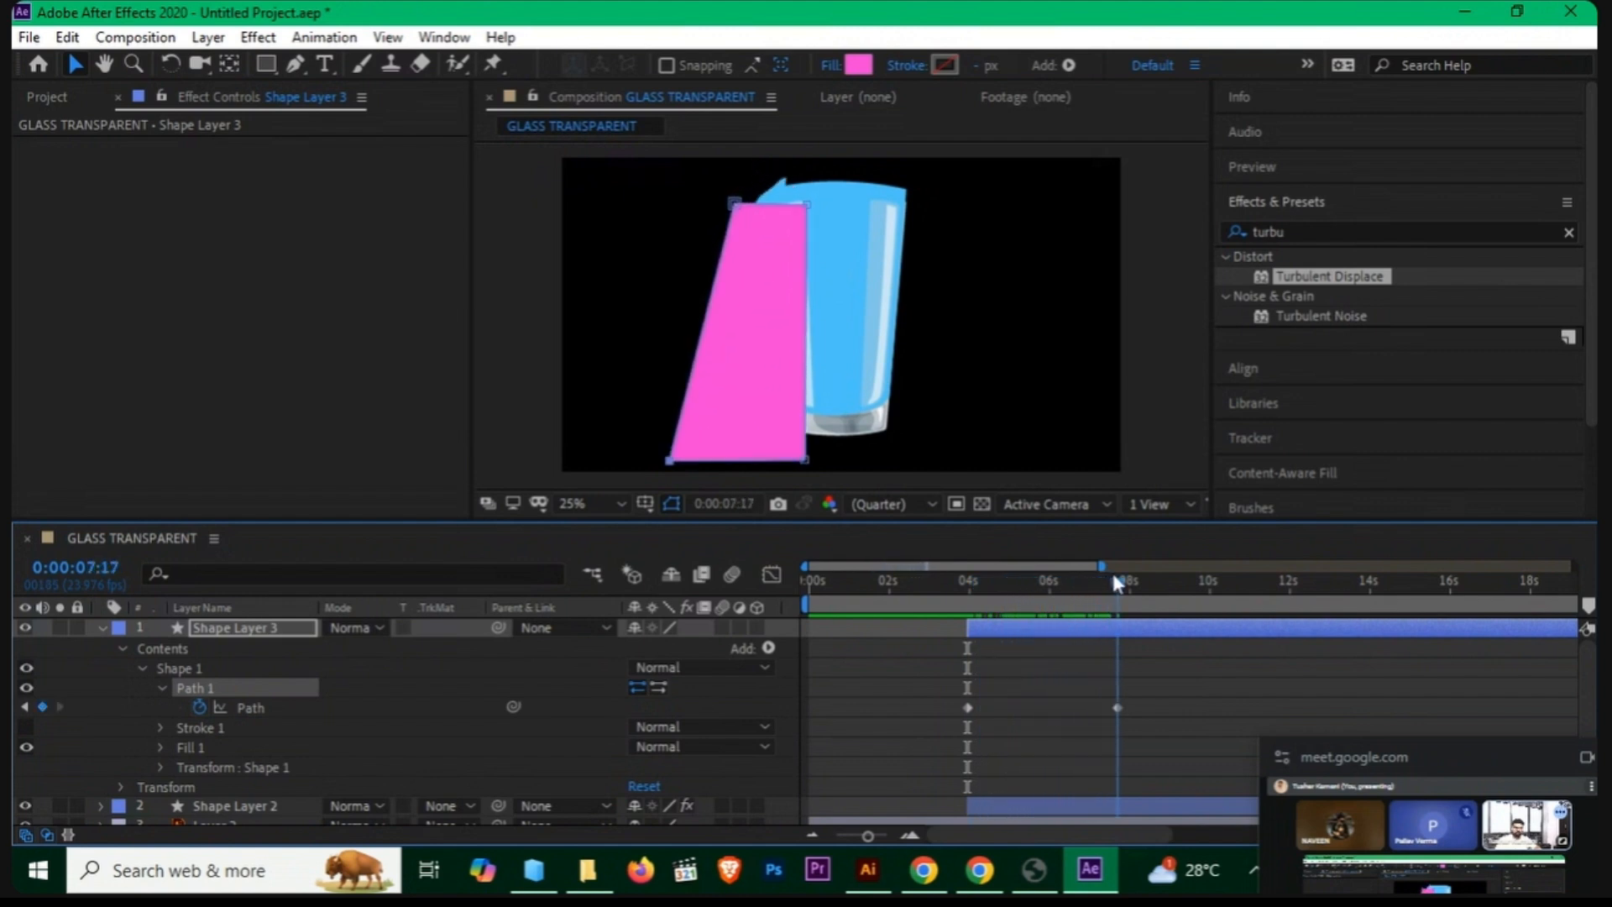
{"action": "left_click_drag", "start_coordinate": [735, 204], "coordinate": [808, 191]}
{"action": "left_click_drag", "start_coordinate": [1106, 586], "coordinate": [998, 615]}
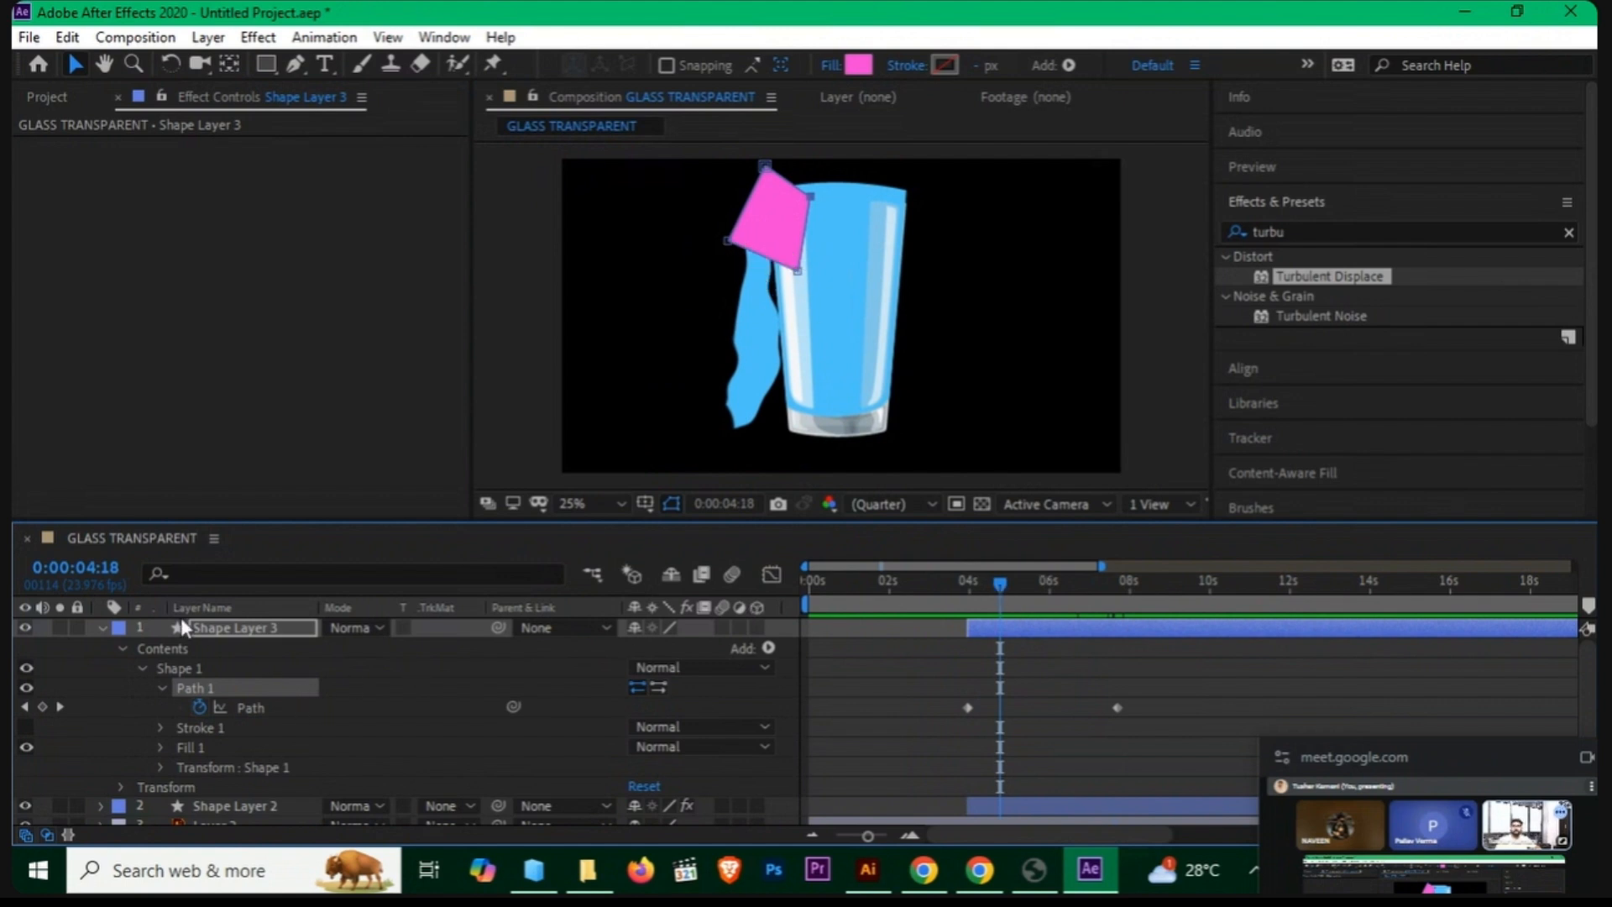
Step: Set Shape Layer 2's track matte to Alpha Matte using Shape Layer 3, and preview the spill flowing down
{"action": "left_click", "coordinate": [103, 627]}
{"action": "left_click", "coordinate": [268, 649]}
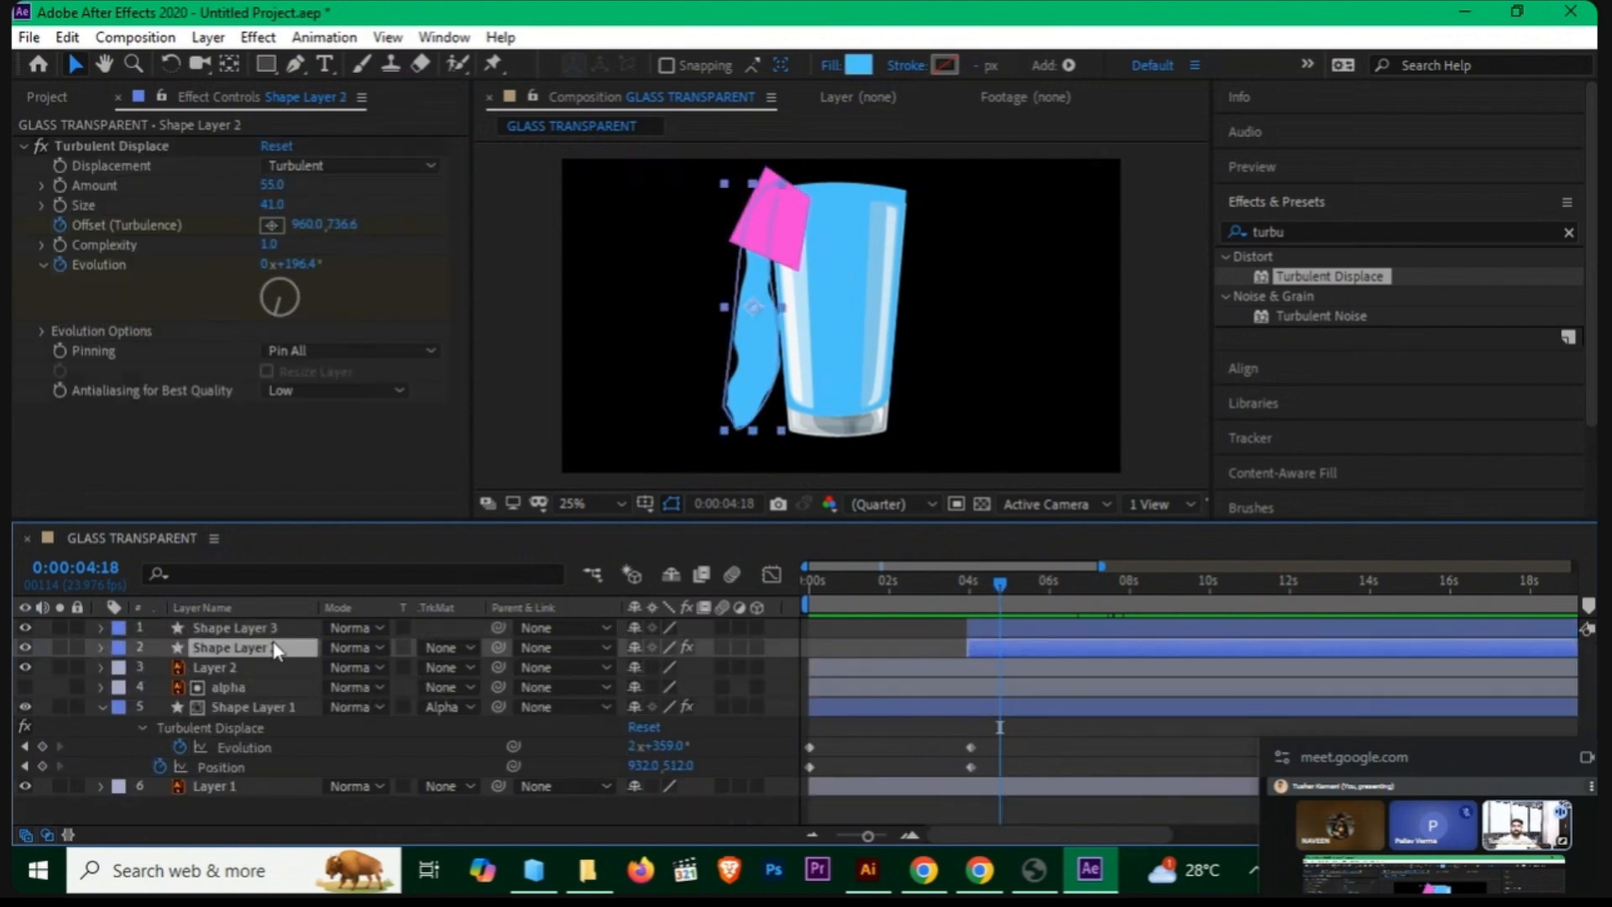
{"action": "left_click", "coordinate": [470, 648]}
{"action": "left_click", "coordinate": [502, 712]}
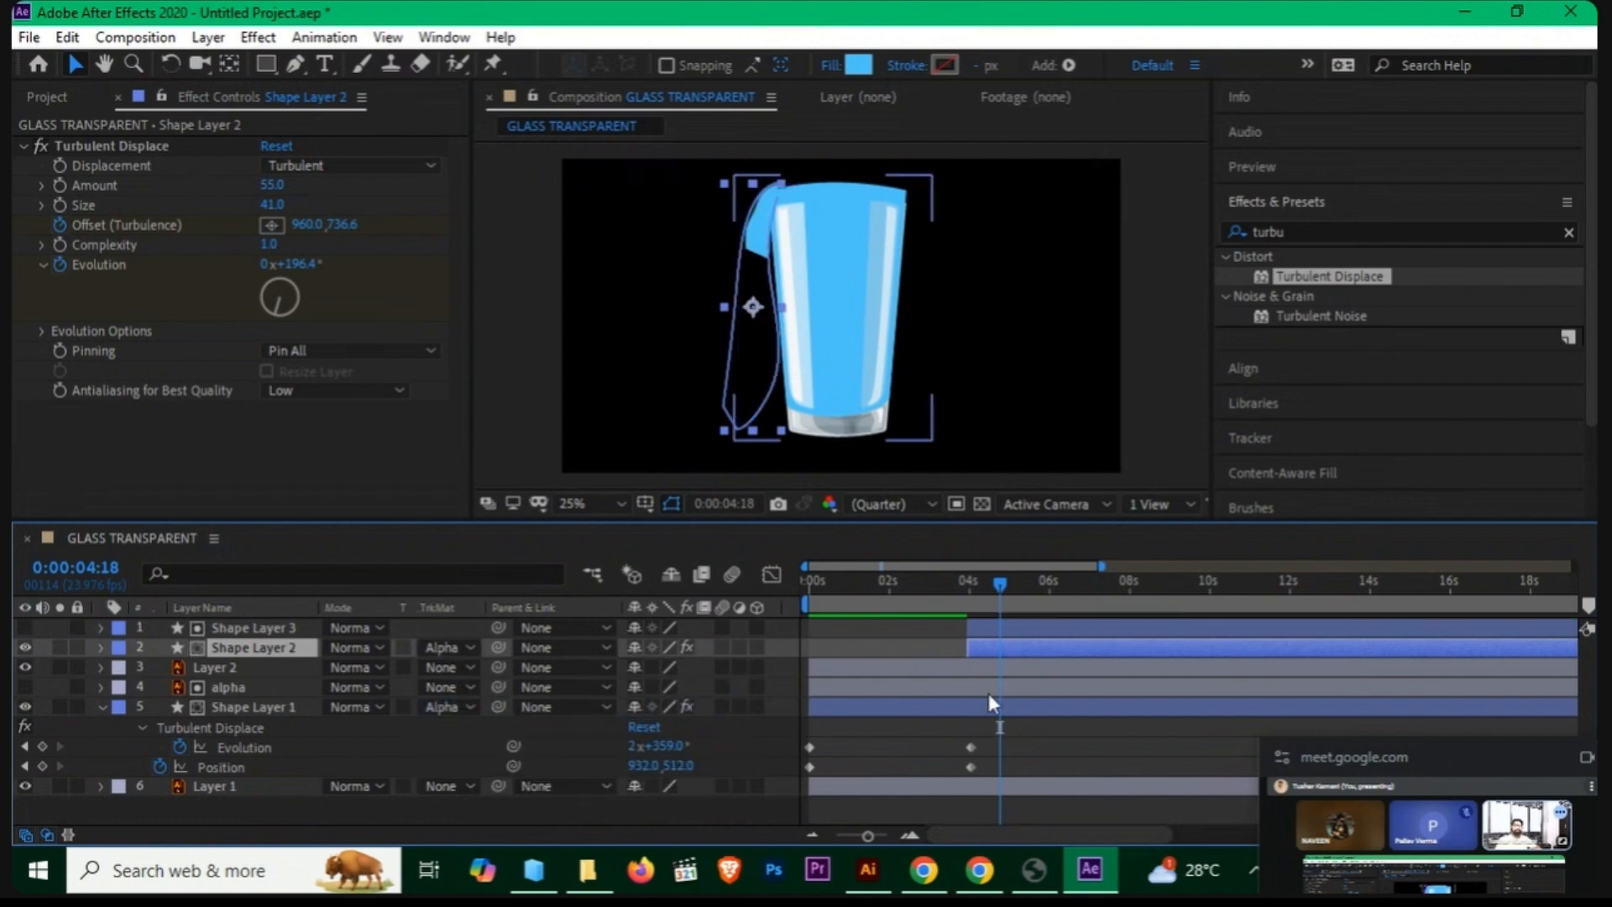
{"action": "left_click_drag", "start_coordinate": [1011, 590], "coordinate": [947, 589]}
{"action": "key", "text": "space"}
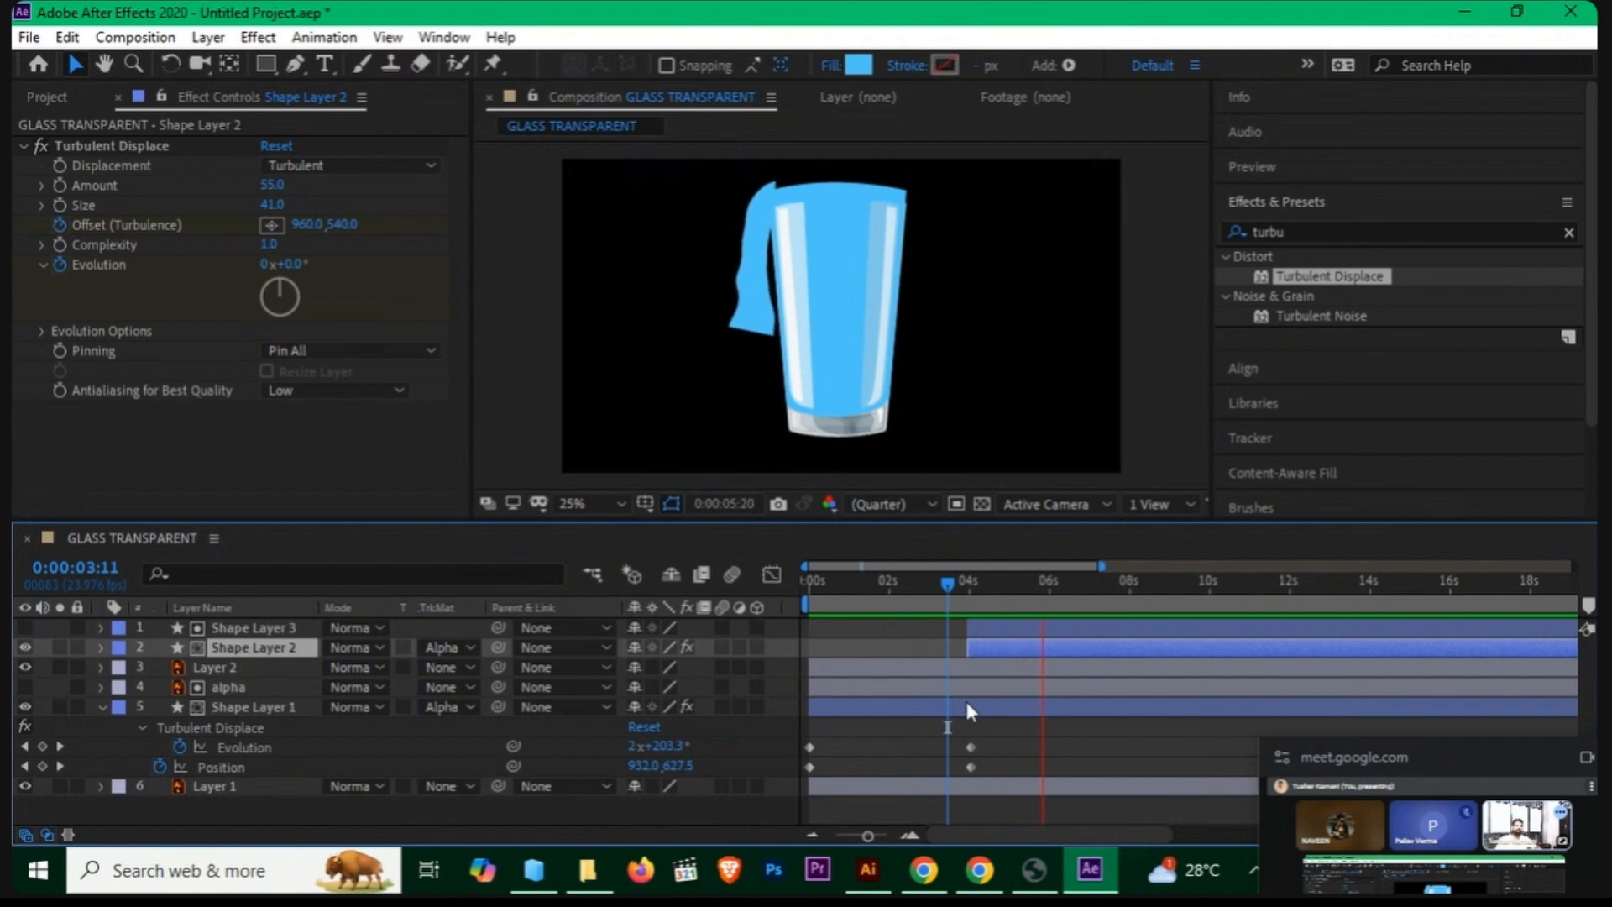
{"action": "key", "text": "space"}
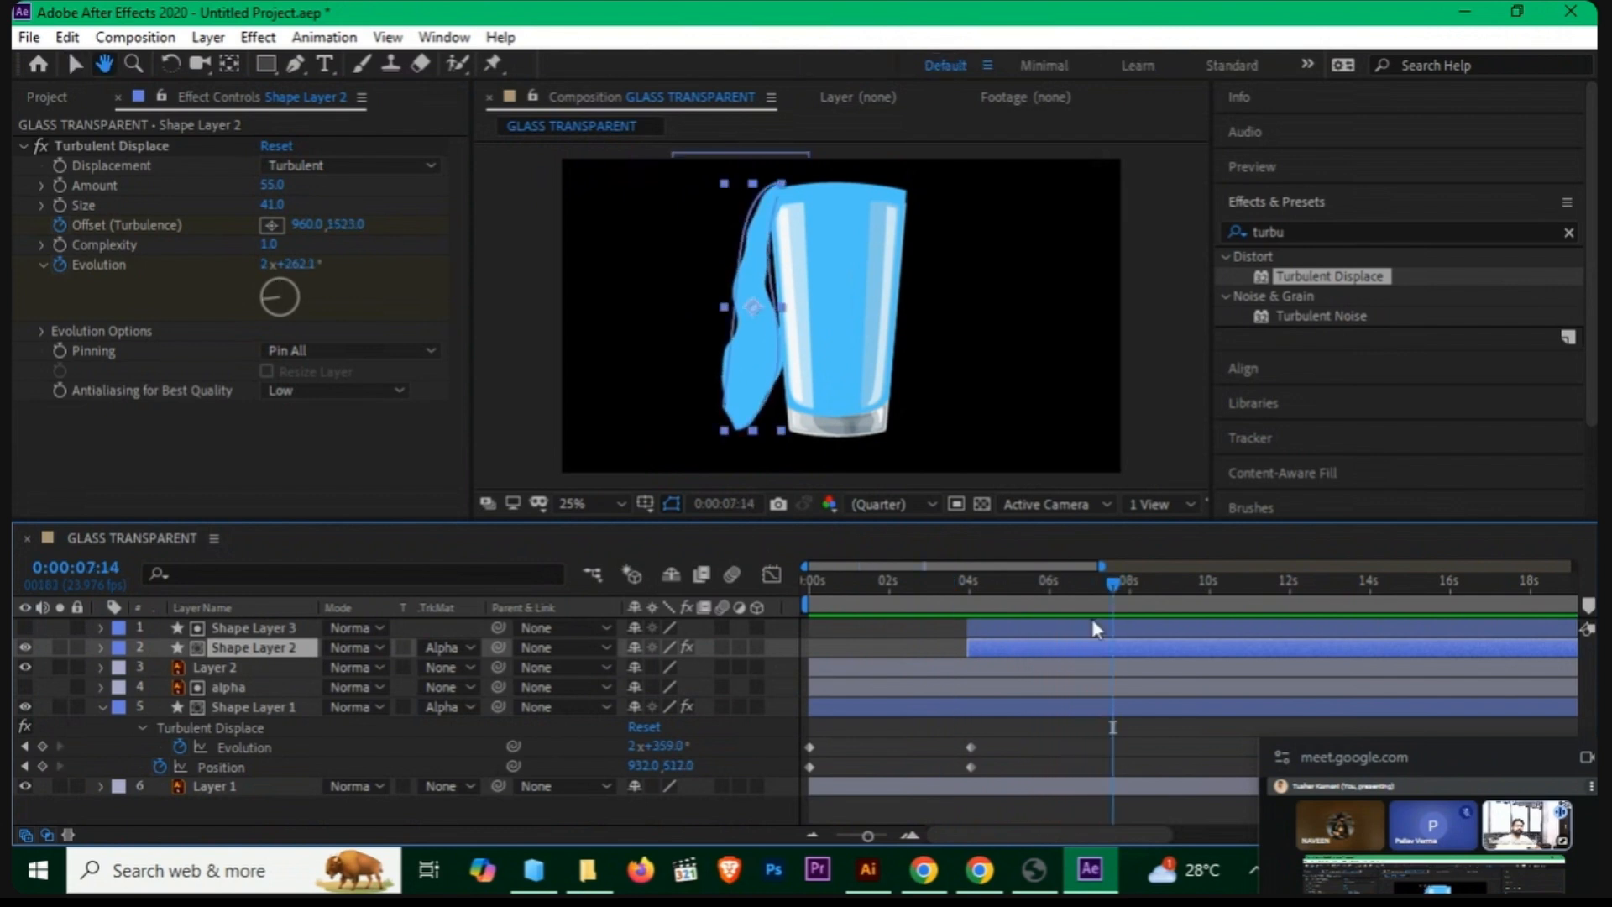
{"action": "left_click_drag", "start_coordinate": [1106, 590], "coordinate": [981, 558]}
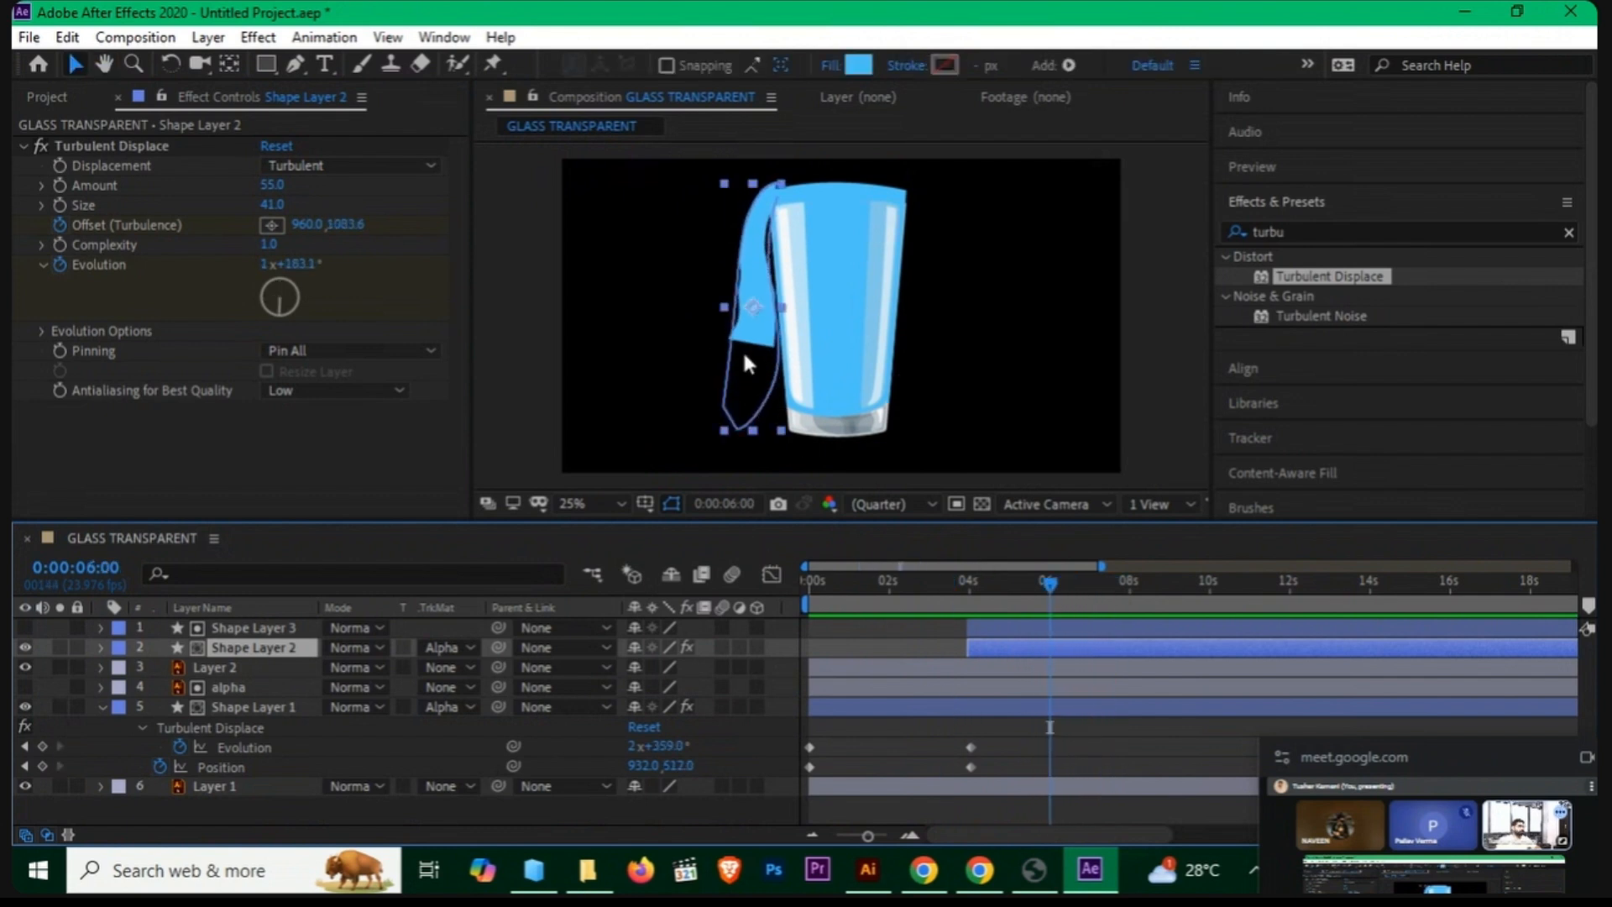
Step: Apply Turbulent Displace to Shape Layer 3, and undo a trial change of its Evolution
{"action": "left_click", "coordinate": [252, 627]}
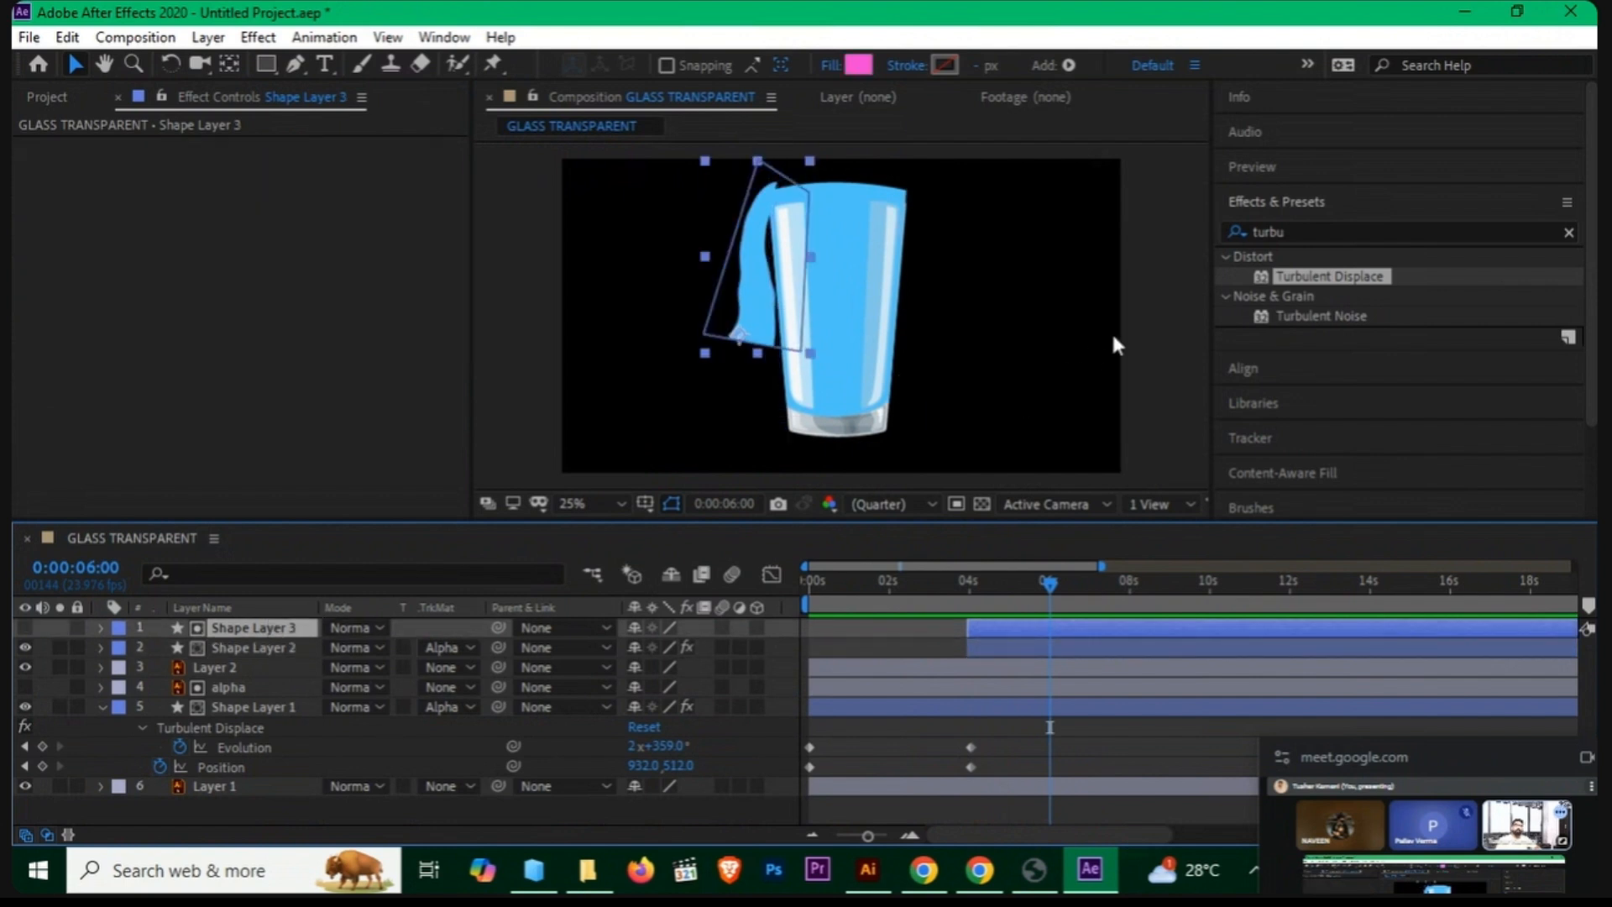
{"action": "left_click_drag", "start_coordinate": [1318, 281], "coordinate": [279, 628]}
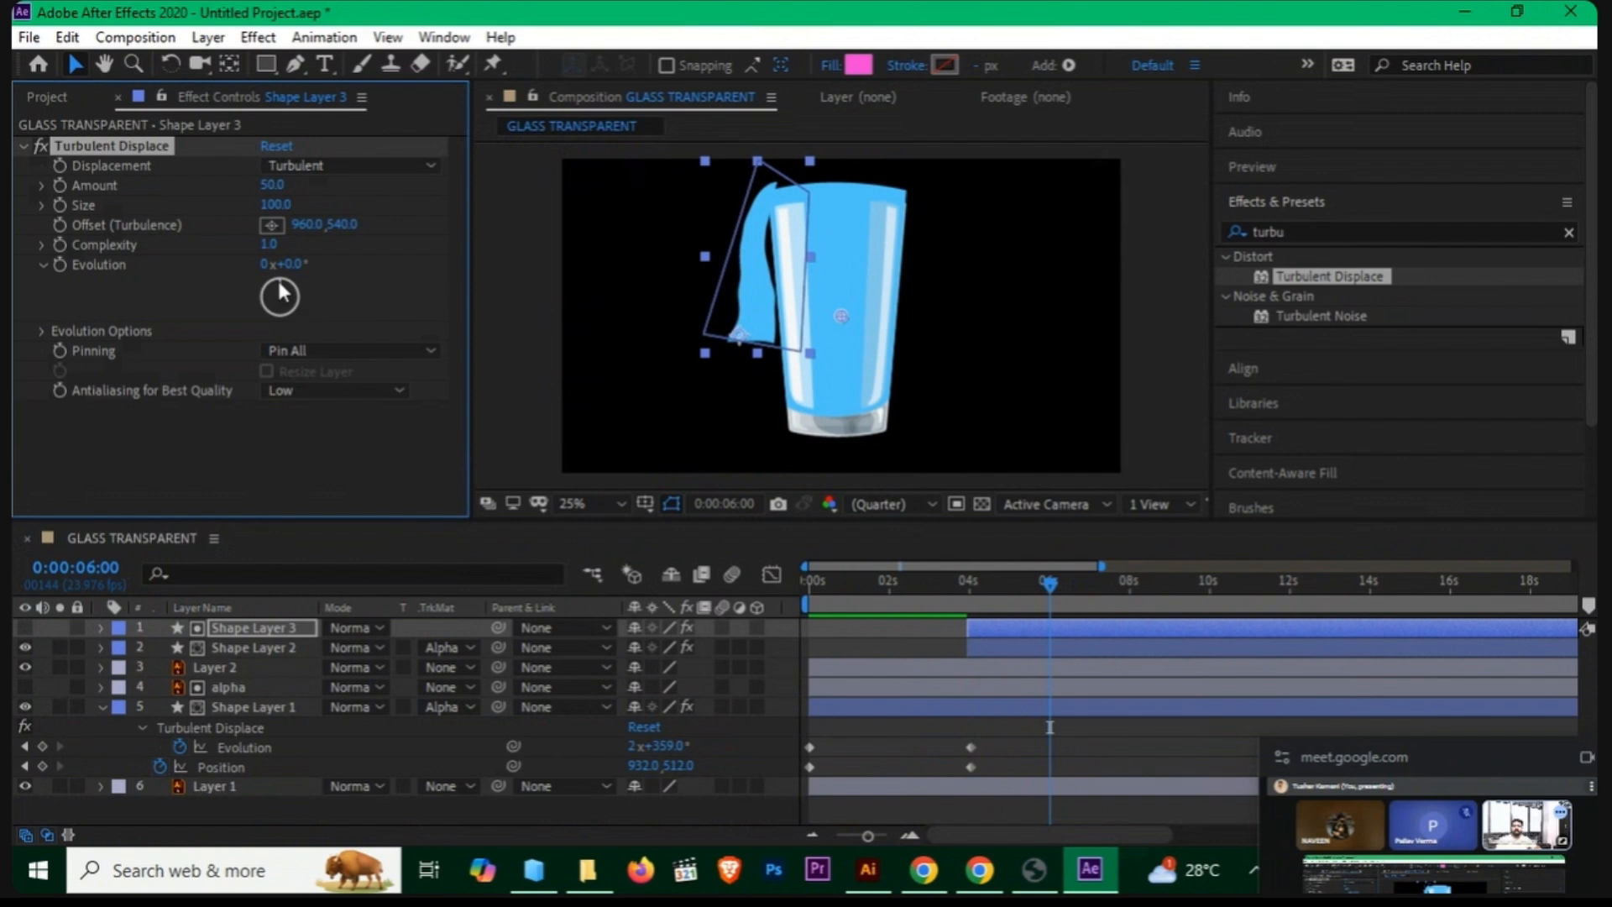
{"action": "left_click_drag", "start_coordinate": [280, 294], "coordinate": [299, 340]}
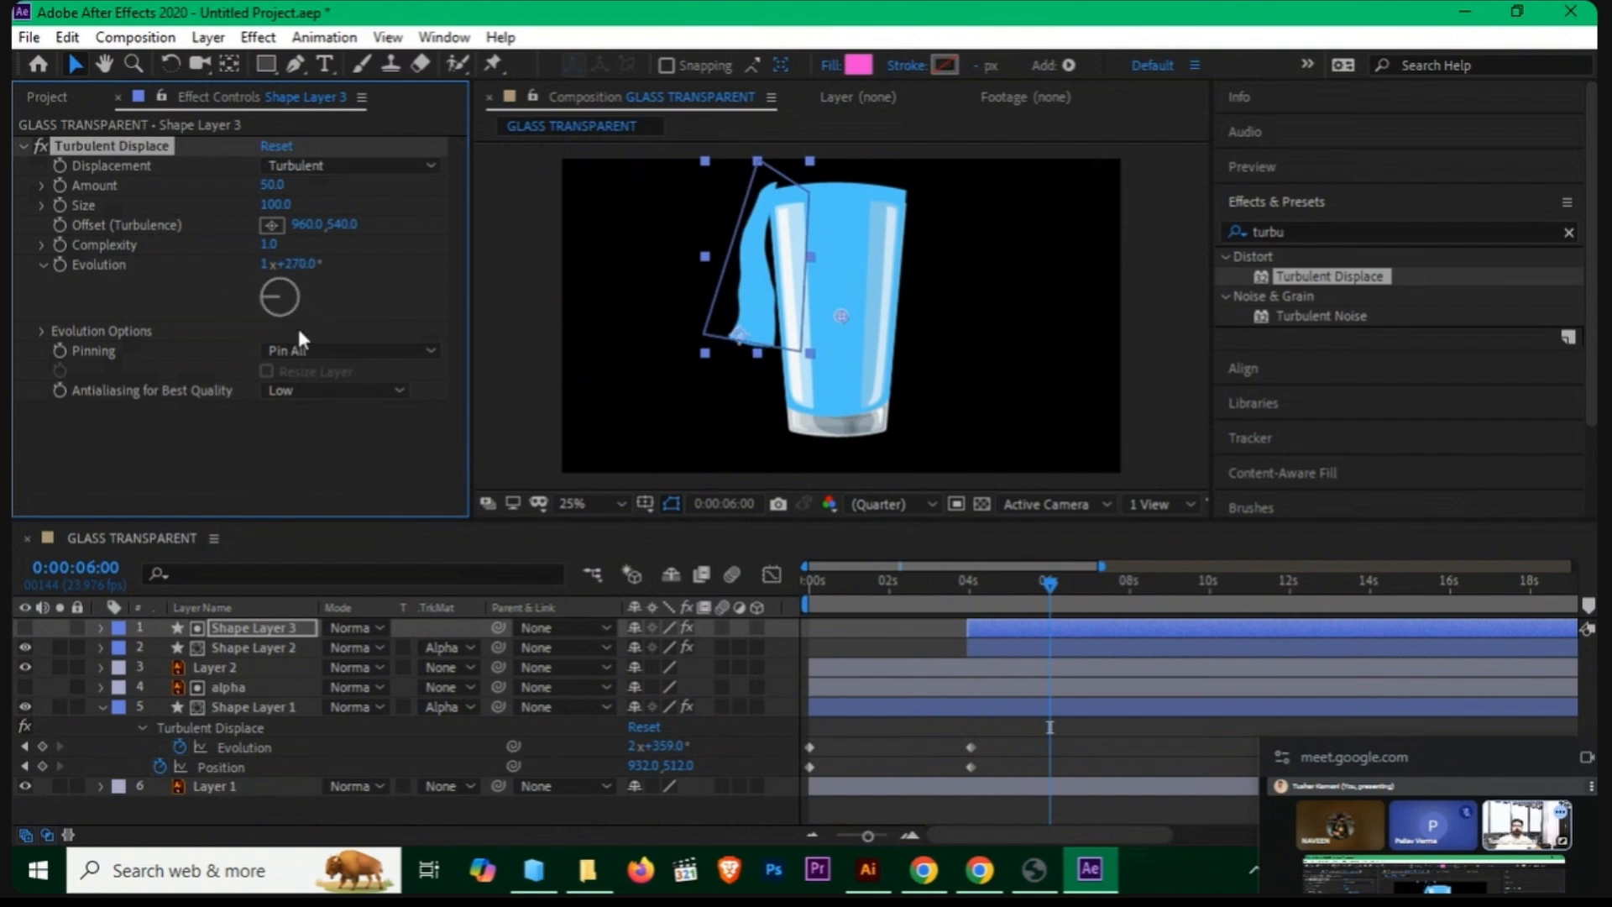
{"action": "key", "text": "ctrl+z"}
Step: Animate Shape Layer 3's Evolution from 0x+0.0° to more than two revolutions at 0:00:06:18
{"action": "left_click_drag", "start_coordinate": [1022, 588], "coordinate": [1019, 591]}
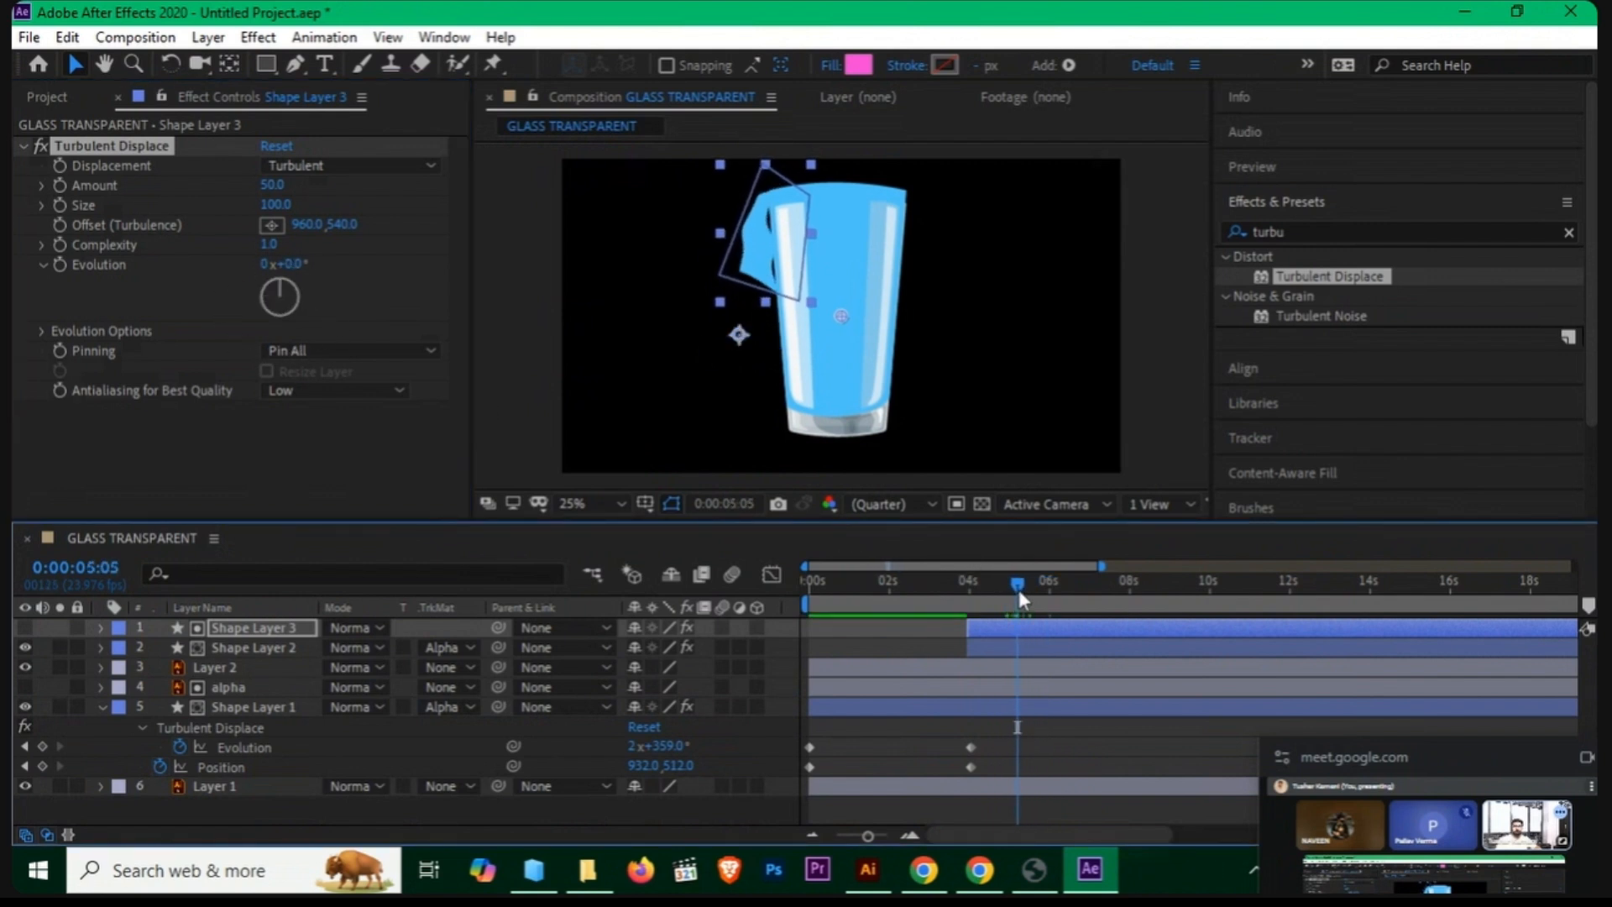
{"action": "left_click", "coordinate": [59, 265]}
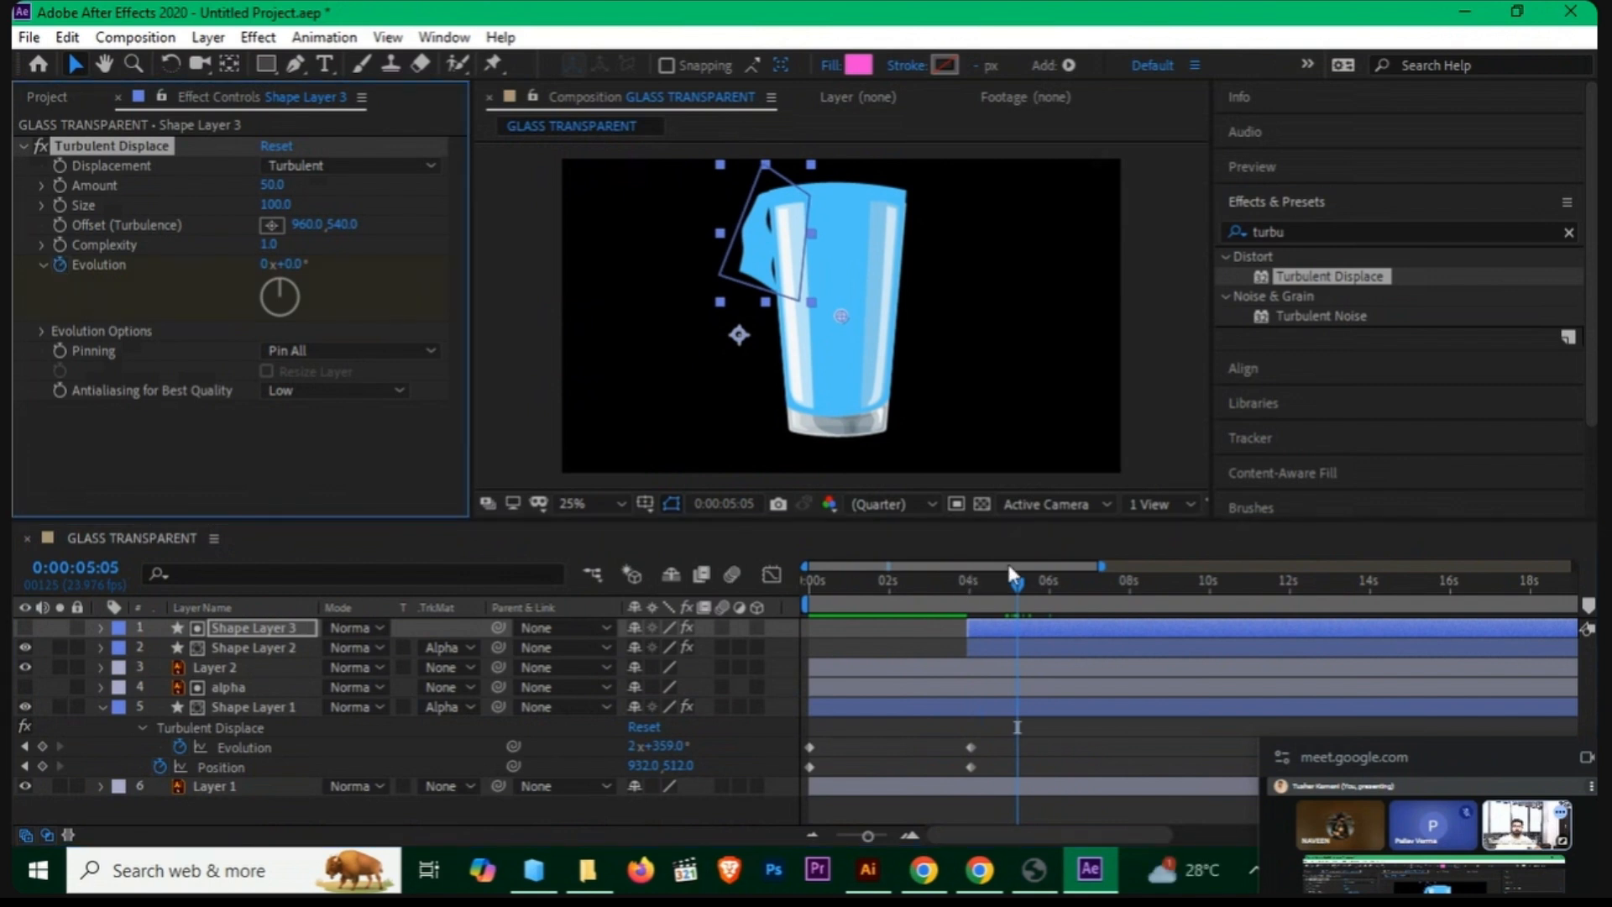
{"action": "left_click_drag", "start_coordinate": [1011, 587], "coordinate": [1080, 600]}
{"action": "left_click", "coordinate": [58, 265]}
{"action": "left_click_drag", "start_coordinate": [315, 305], "coordinate": [242, 245]}
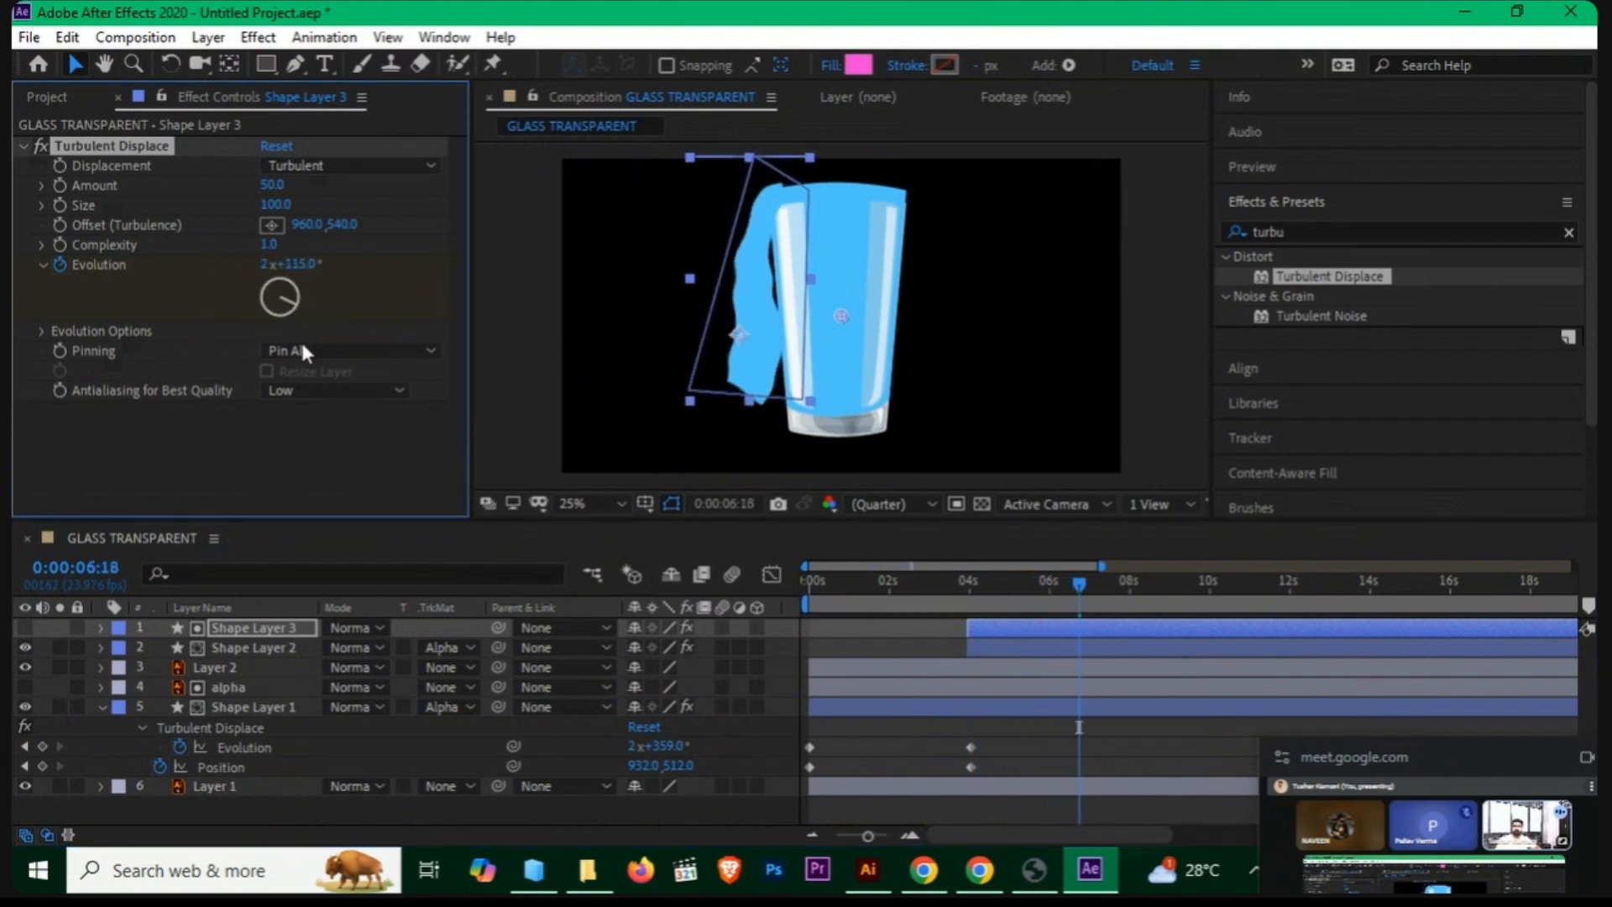
Step: Try Amount 58.0 and Size 3.0 in Shape Layer 3's Turbulent Displace, and preview the spill's edge from 0:00:03:23
{"action": "left_click_drag", "start_coordinate": [271, 185], "coordinate": [232, 207]}
{"action": "left_click_drag", "start_coordinate": [1028, 588], "coordinate": [969, 600]}
{"action": "key", "text": "space"}
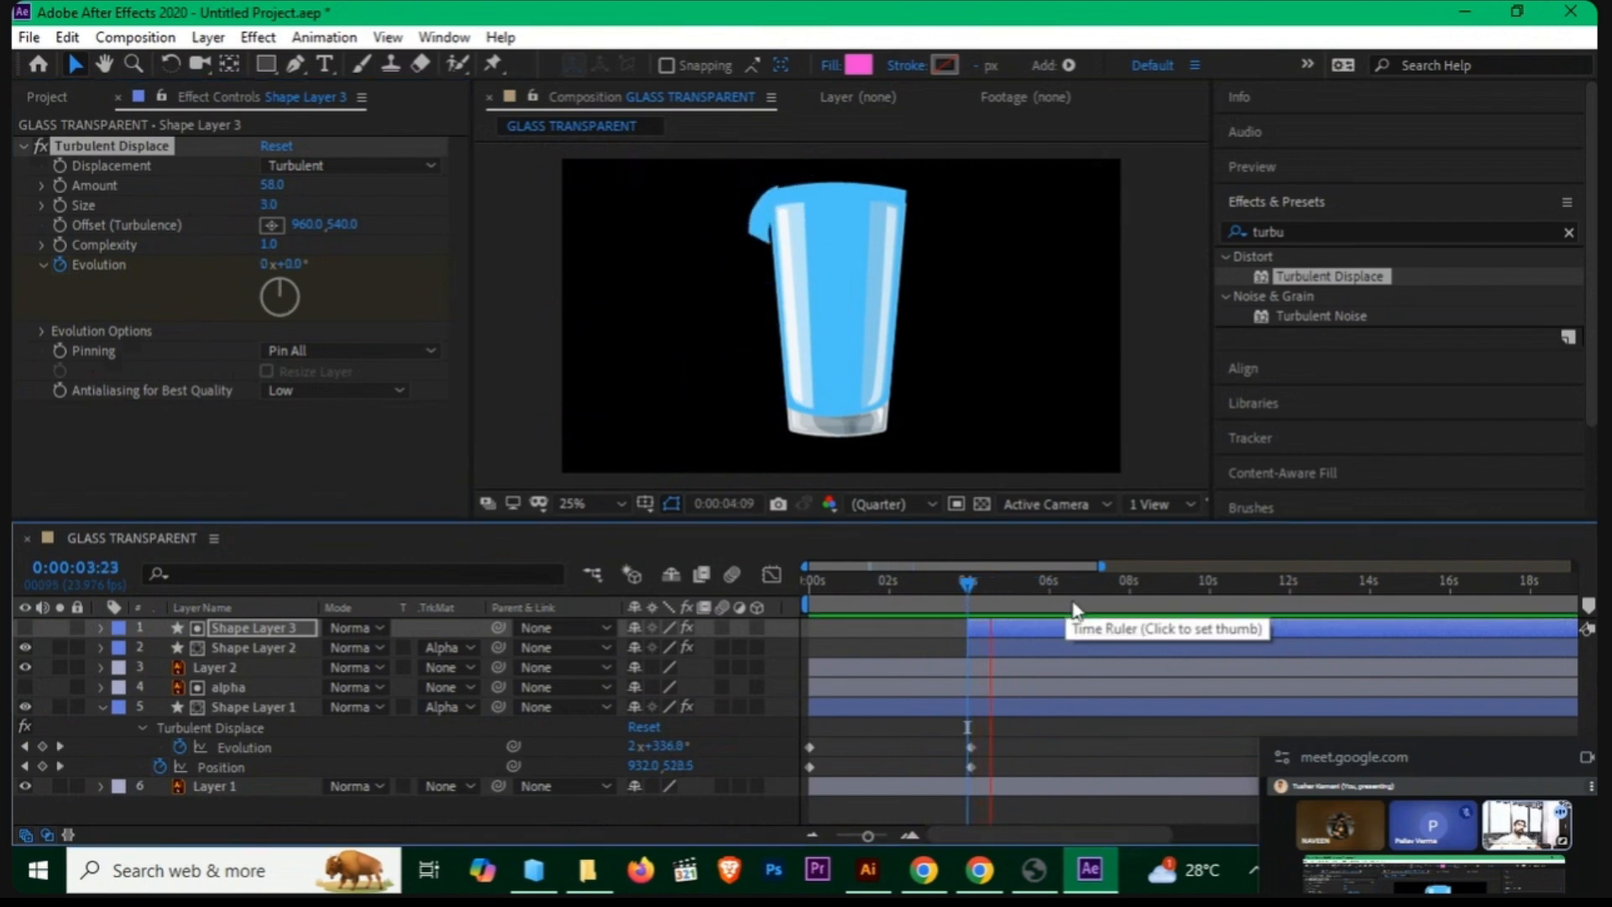
{"action": "key", "text": "space"}
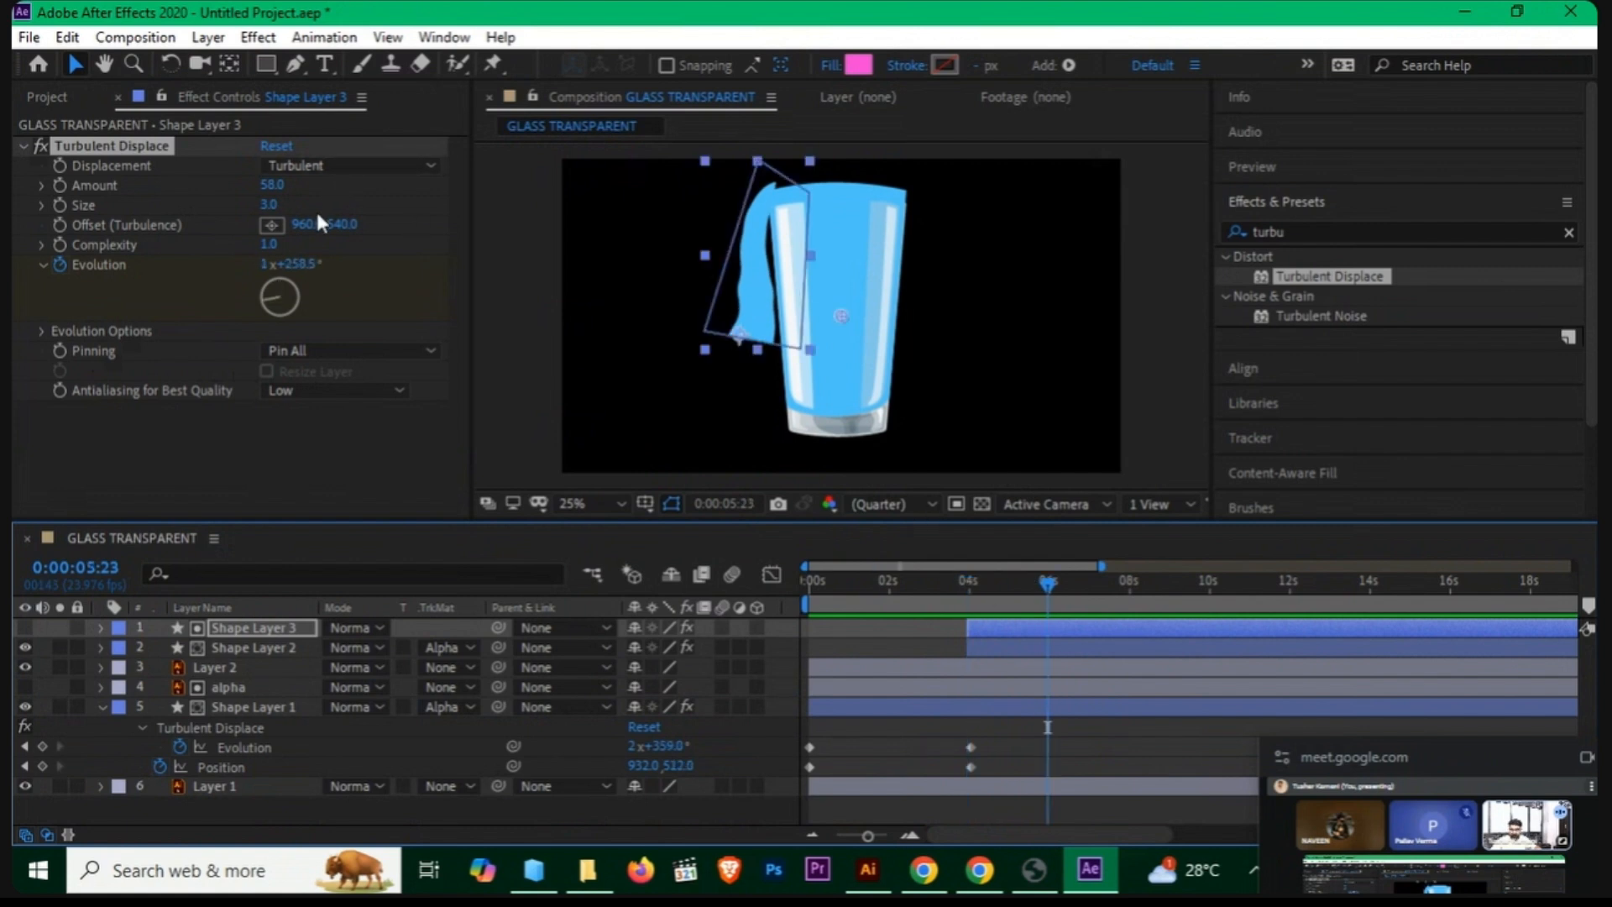
Step: Set Shape Layer 3's Turbulent Displace to Amount -24.0, Size 141.0 and Offset 960.0, 1103.0
{"action": "left_click_drag", "start_coordinate": [268, 184], "coordinate": [1008, 224]}
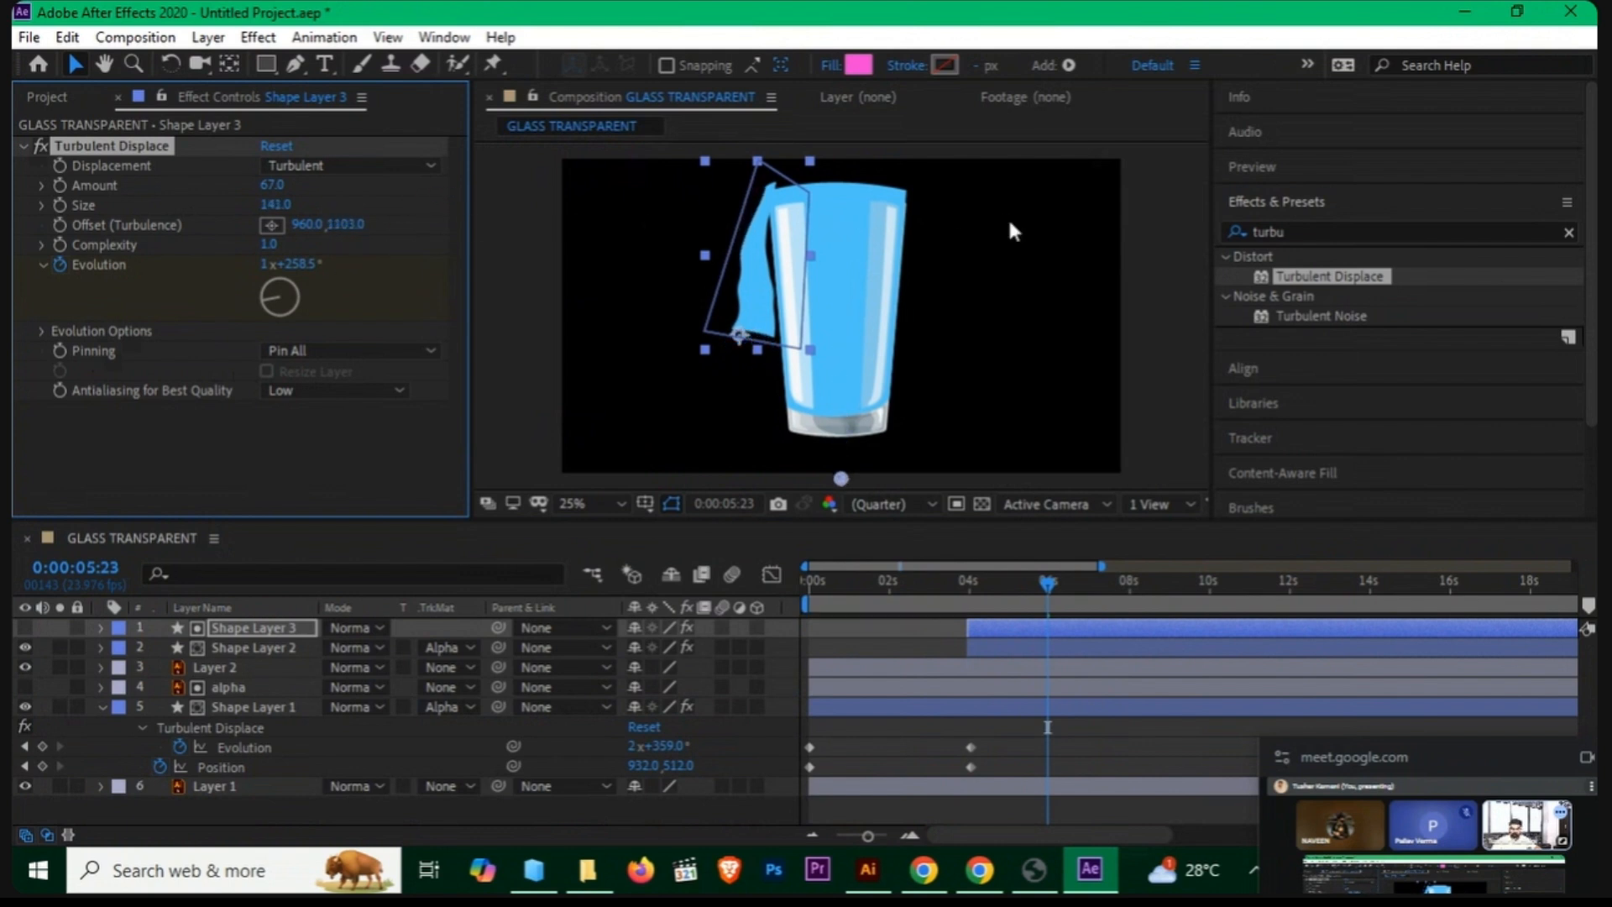
{"action": "left_click_drag", "start_coordinate": [268, 183], "coordinate": [15, 234]}
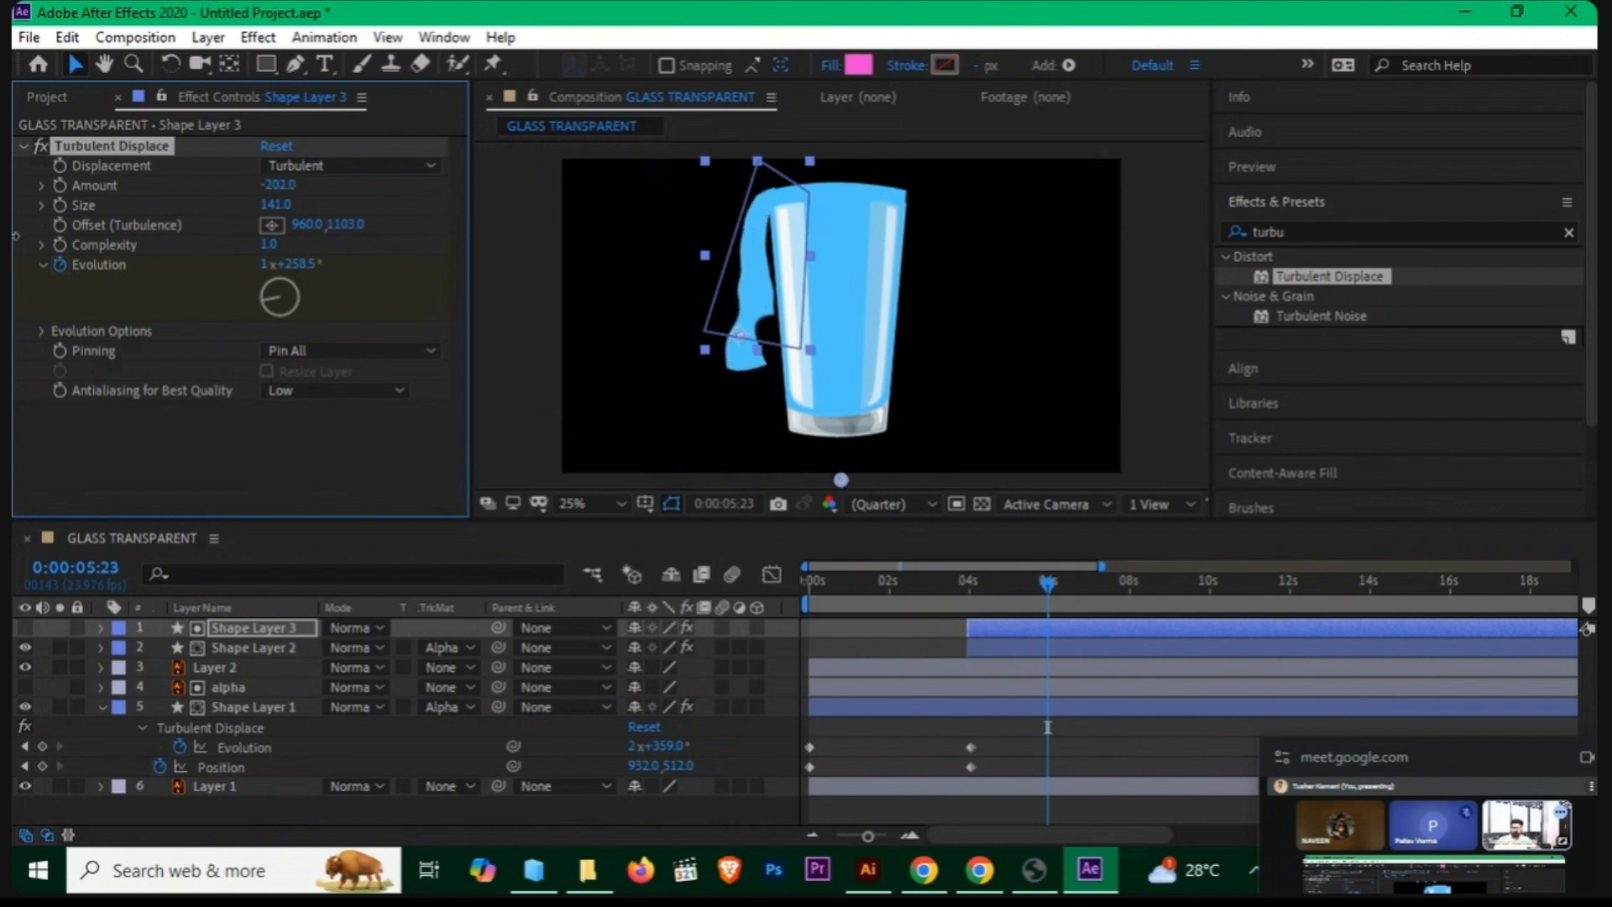
{"action": "key", "text": "ctrl+z"}
{"action": "left_click_drag", "start_coordinate": [287, 187], "coordinate": [176, 199]}
Step: Align Shape Layer 3's first Path keyframe with its first Evolution keyframe at 0:00:04:01
{"action": "left_click_drag", "start_coordinate": [1046, 592], "coordinate": [971, 587]}
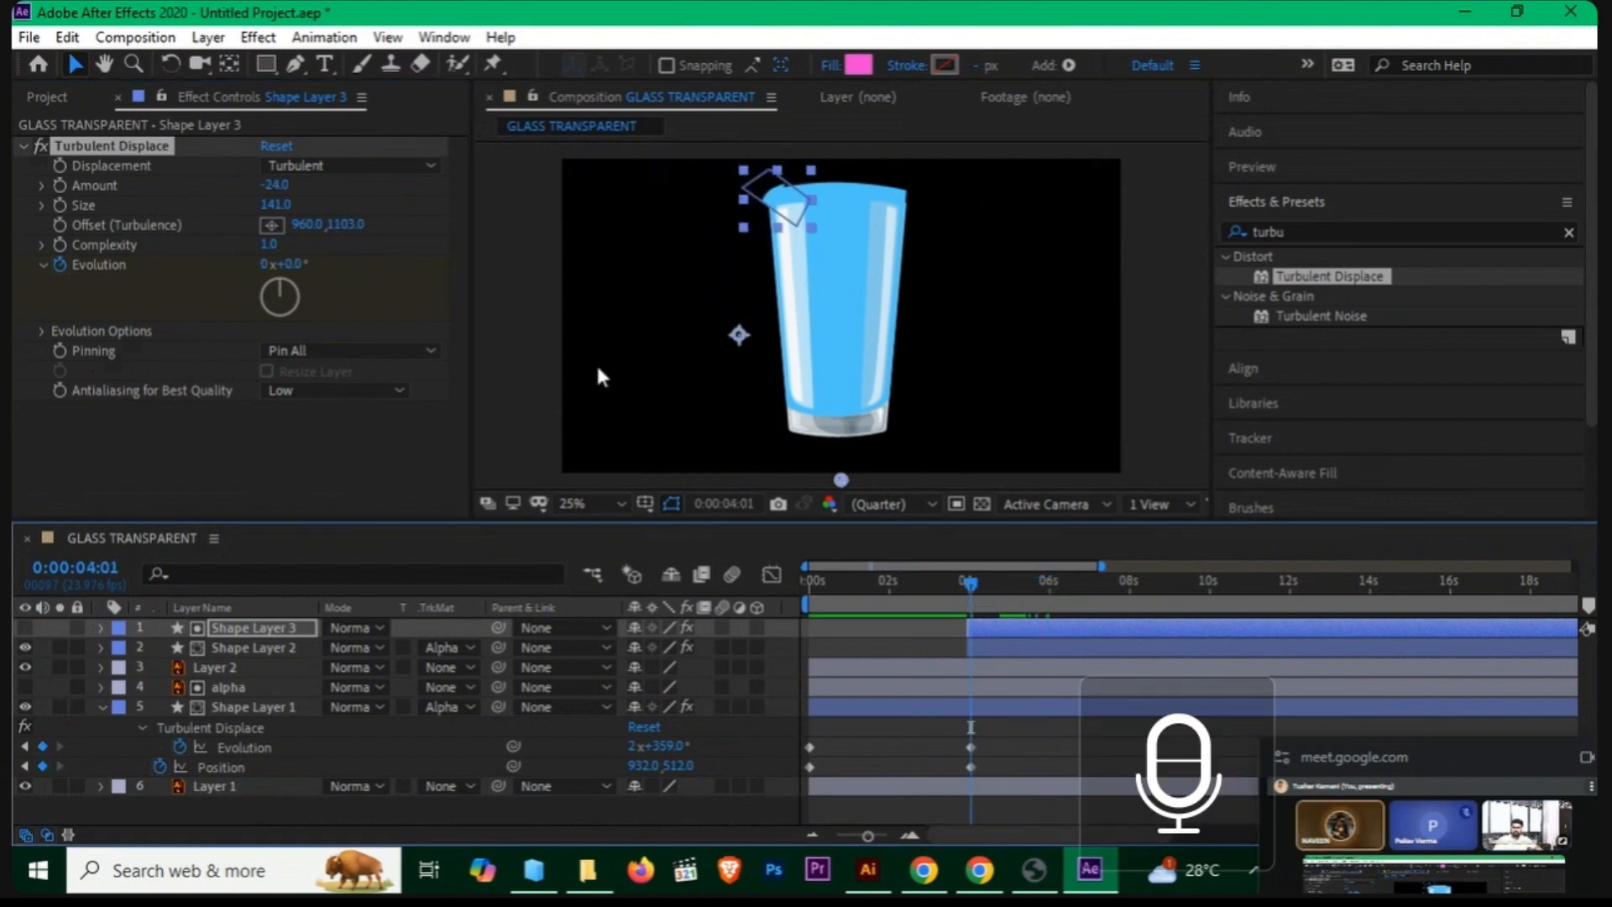
{"action": "key", "text": "u"}
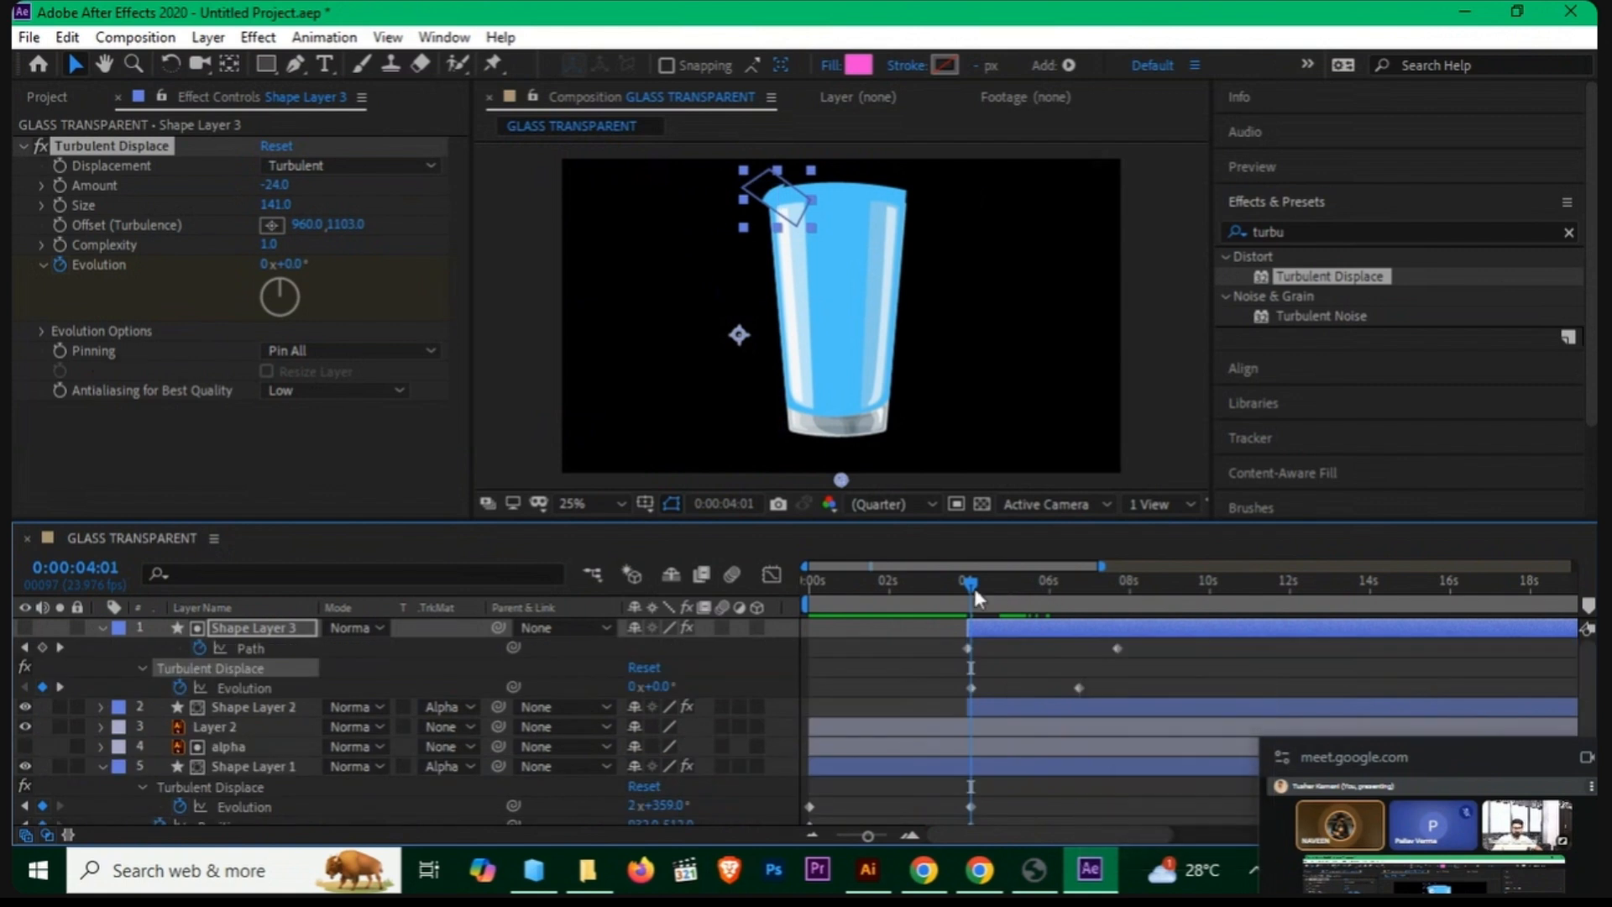
{"action": "left_click", "coordinate": [968, 650]}
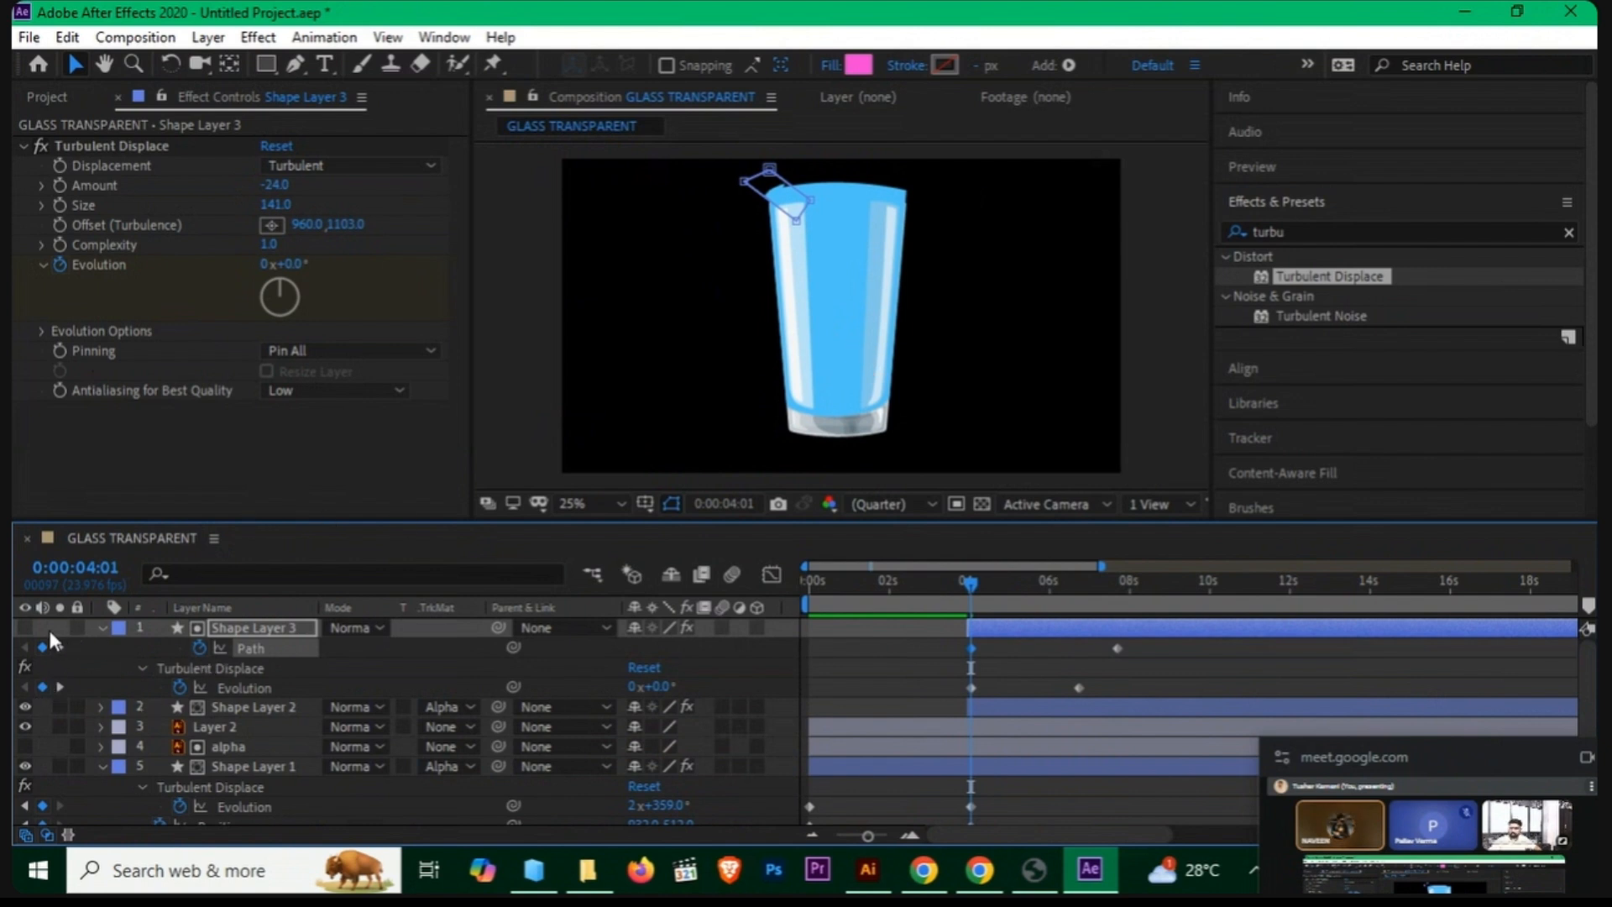
{"action": "key", "text": "u"}
Step: Move the inner upper vertex of Shape Layer 2's Path 1 outward from the glass rim at 0:00:06:08
{"action": "left_click", "coordinate": [245, 645]}
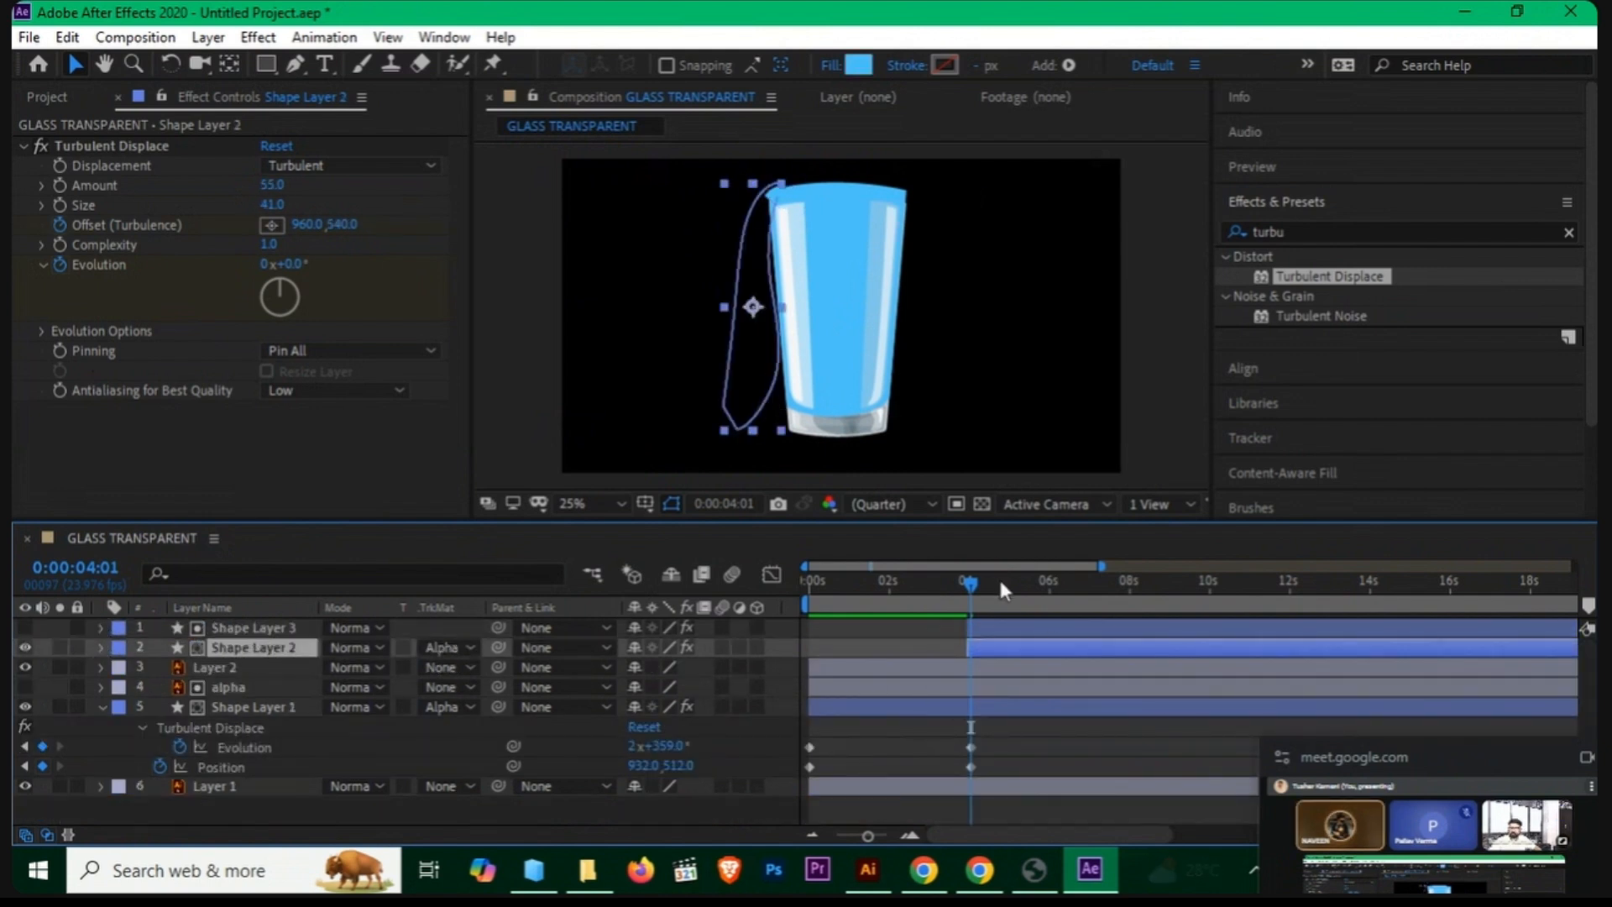
{"action": "left_click_drag", "start_coordinate": [991, 579], "coordinate": [1063, 581]}
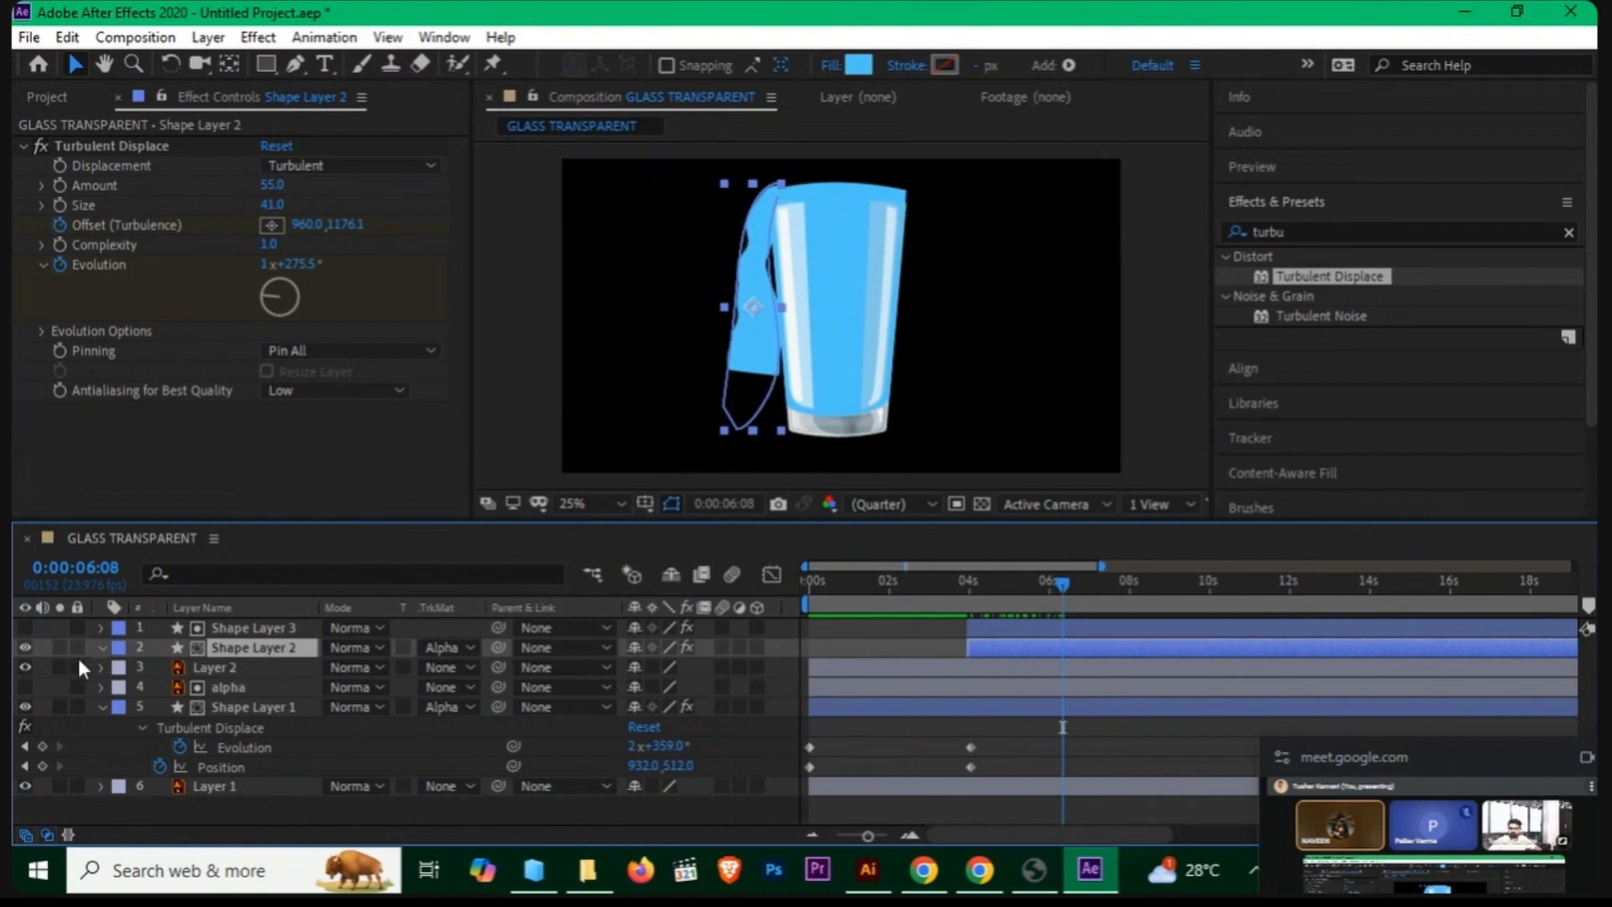
{"action": "left_click", "coordinate": [102, 647]}
{"action": "left_click", "coordinate": [121, 667]}
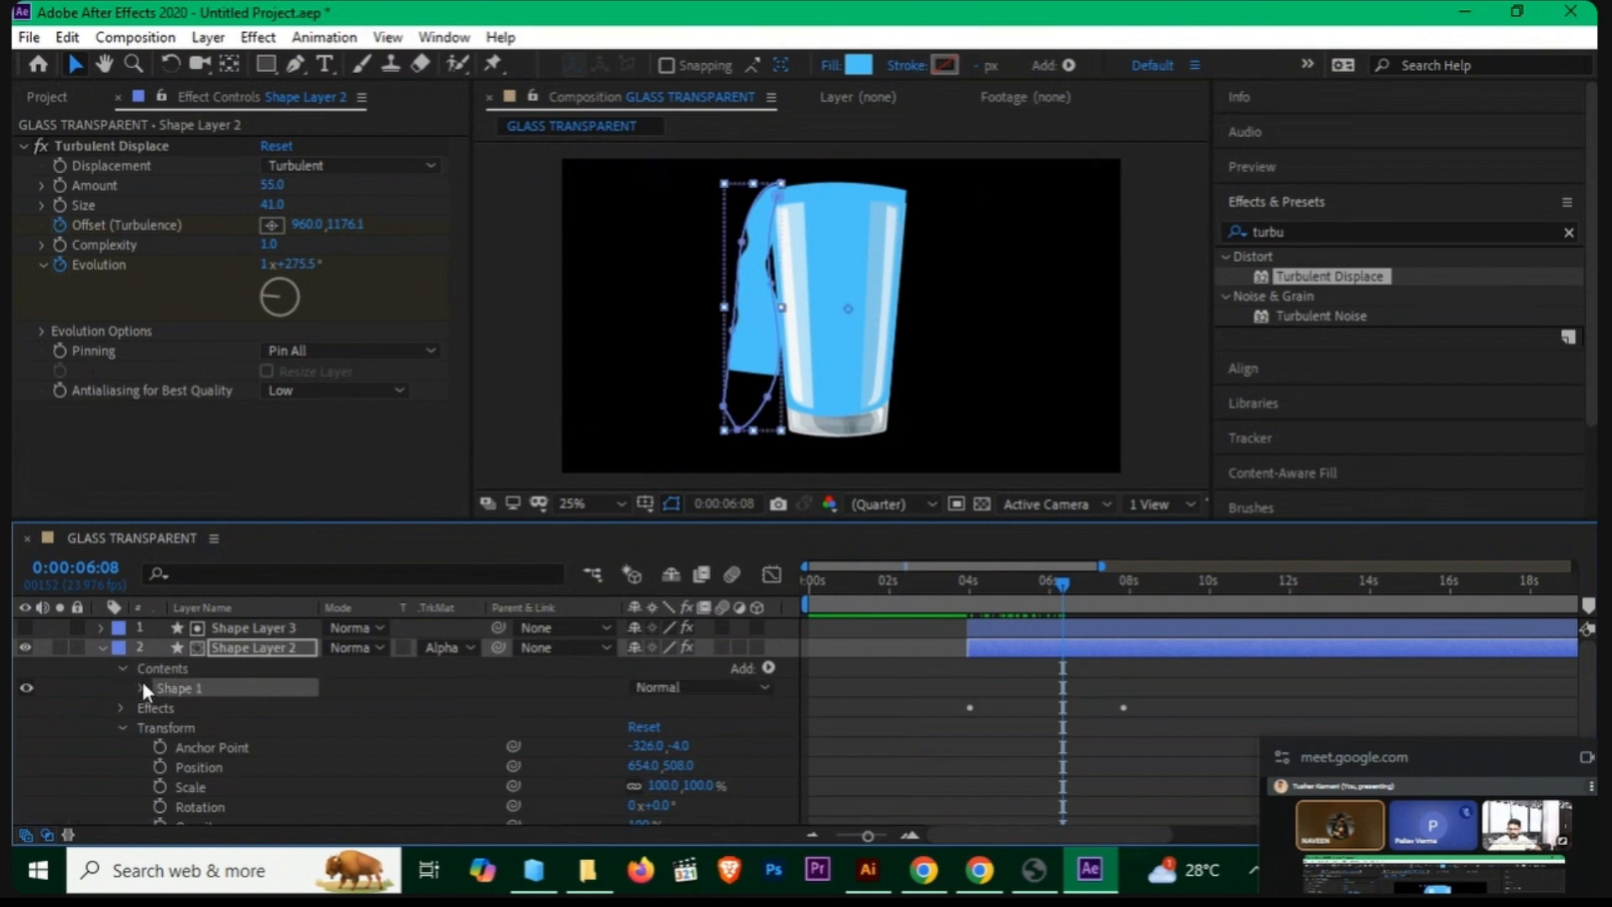
{"action": "left_click", "coordinate": [142, 688]}
{"action": "left_click", "coordinate": [160, 706]}
{"action": "left_click", "coordinate": [161, 707]}
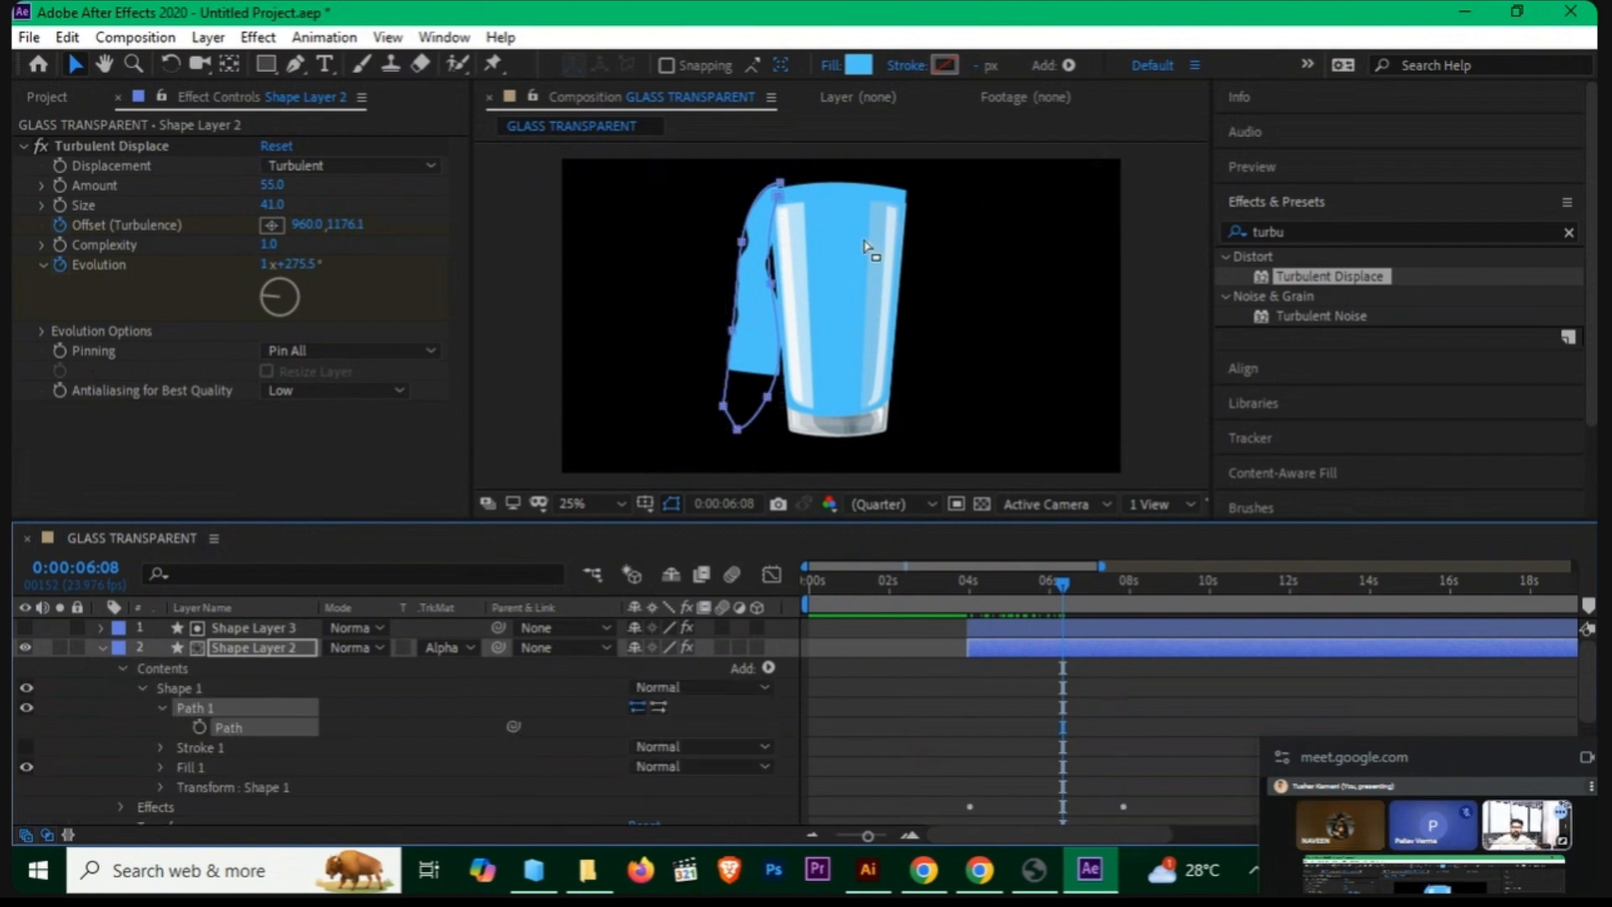
{"action": "scroll", "coordinate": [865, 247], "scroll_direction": "up", "scroll_amount": 2}
{"action": "left_click_drag", "start_coordinate": [745, 201], "coordinate": [778, 429]}
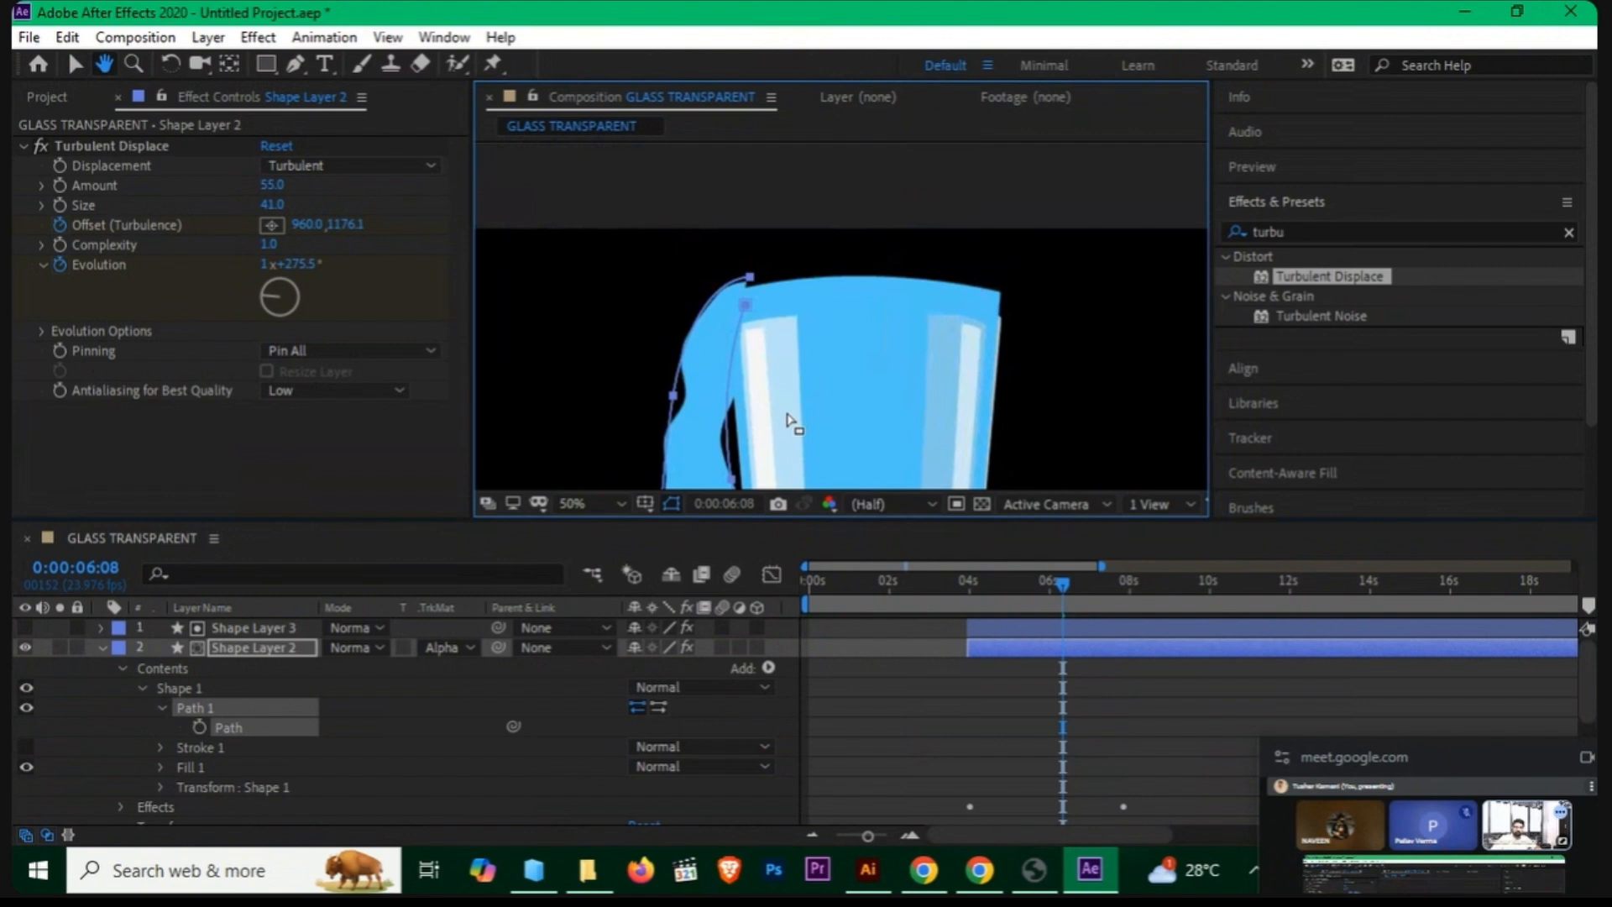
{"action": "key", "text": "v"}
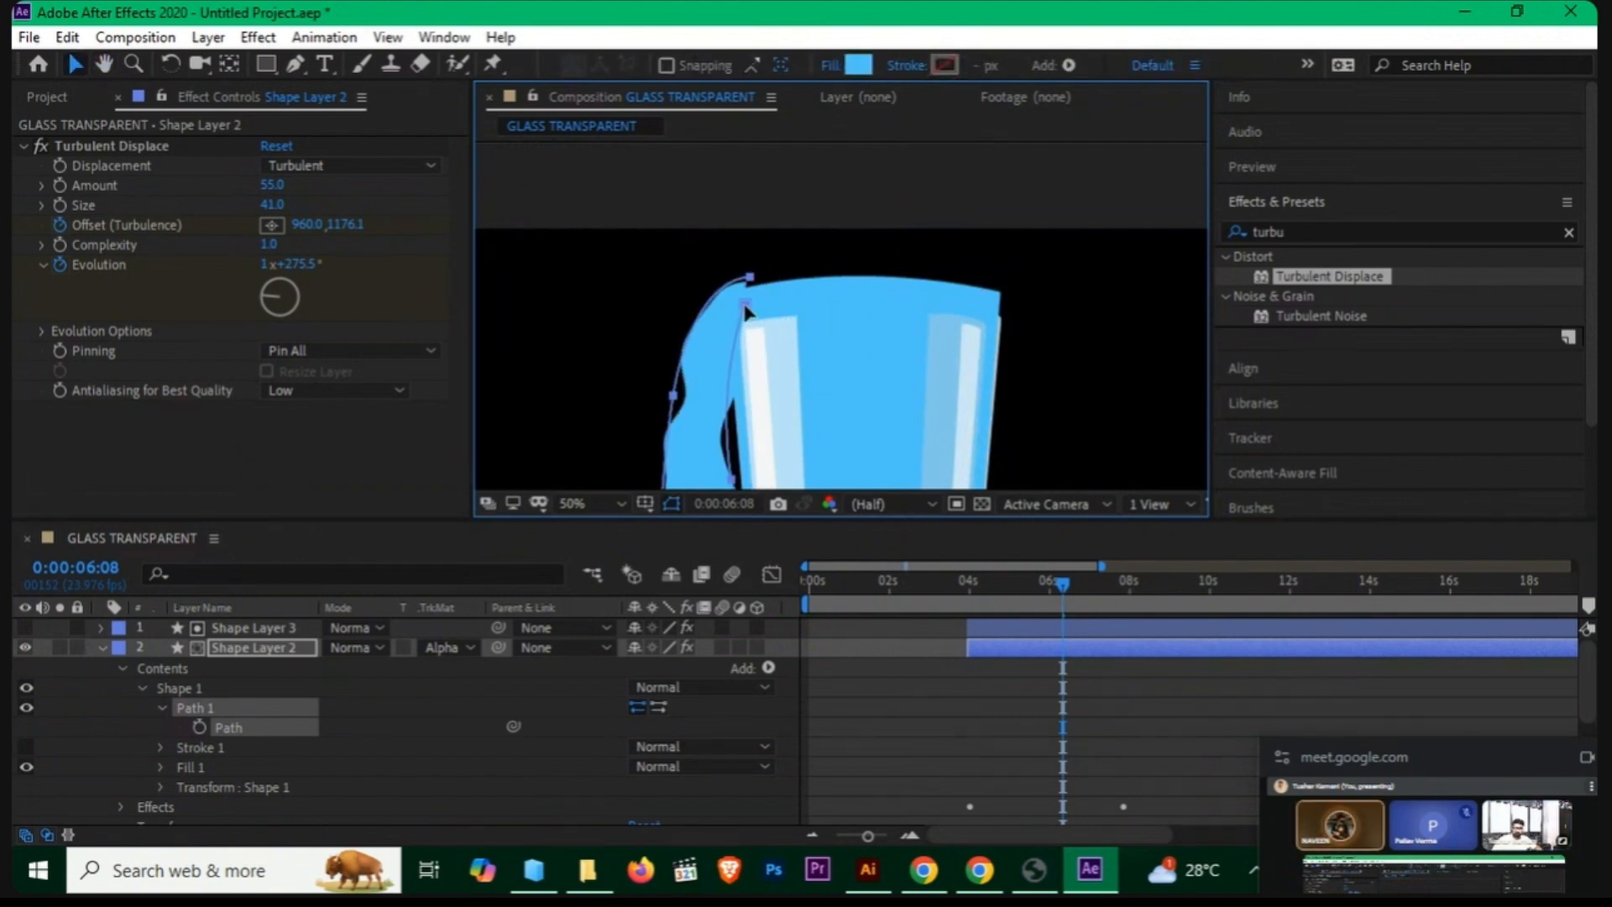
{"action": "mouse_move", "coordinate": [746, 313]}
{"action": "left_mouse_down"}
{"action": "mouse_move", "coordinate": [760, 328]}
{"action": "mouse_move", "coordinate": [724, 323]}
{"action": "left_mouse_up"}
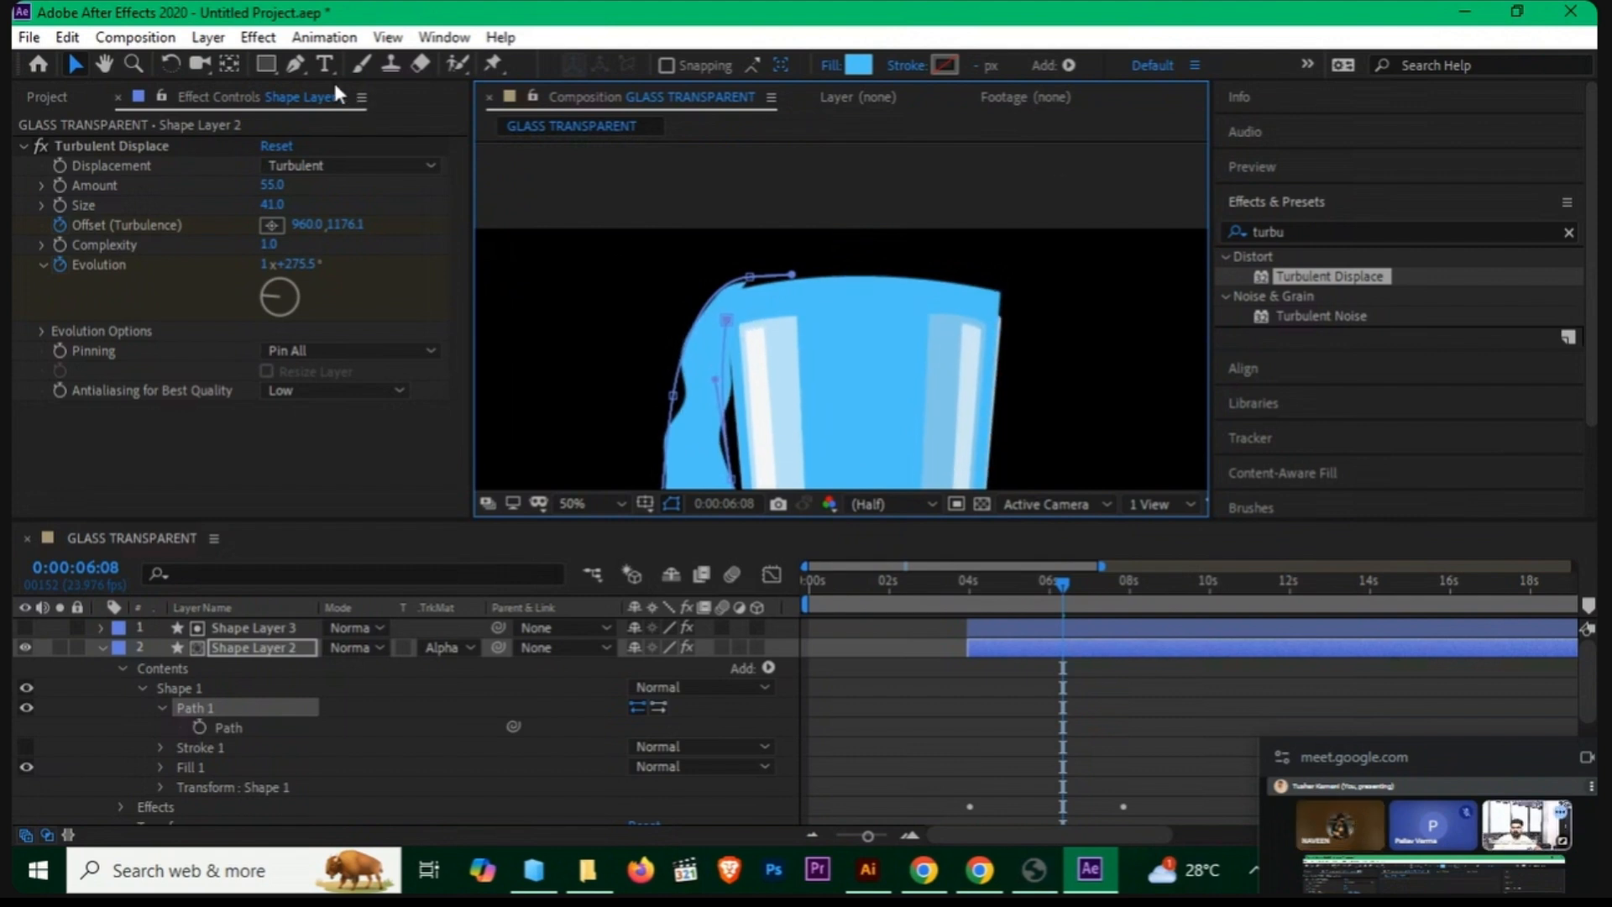
Step: Bend the spill path's top curve into the glass with the Pen tool, and add a vertex on its inner edge
{"action": "left_click", "coordinate": [298, 65]}
{"action": "left_click", "coordinate": [752, 284]}
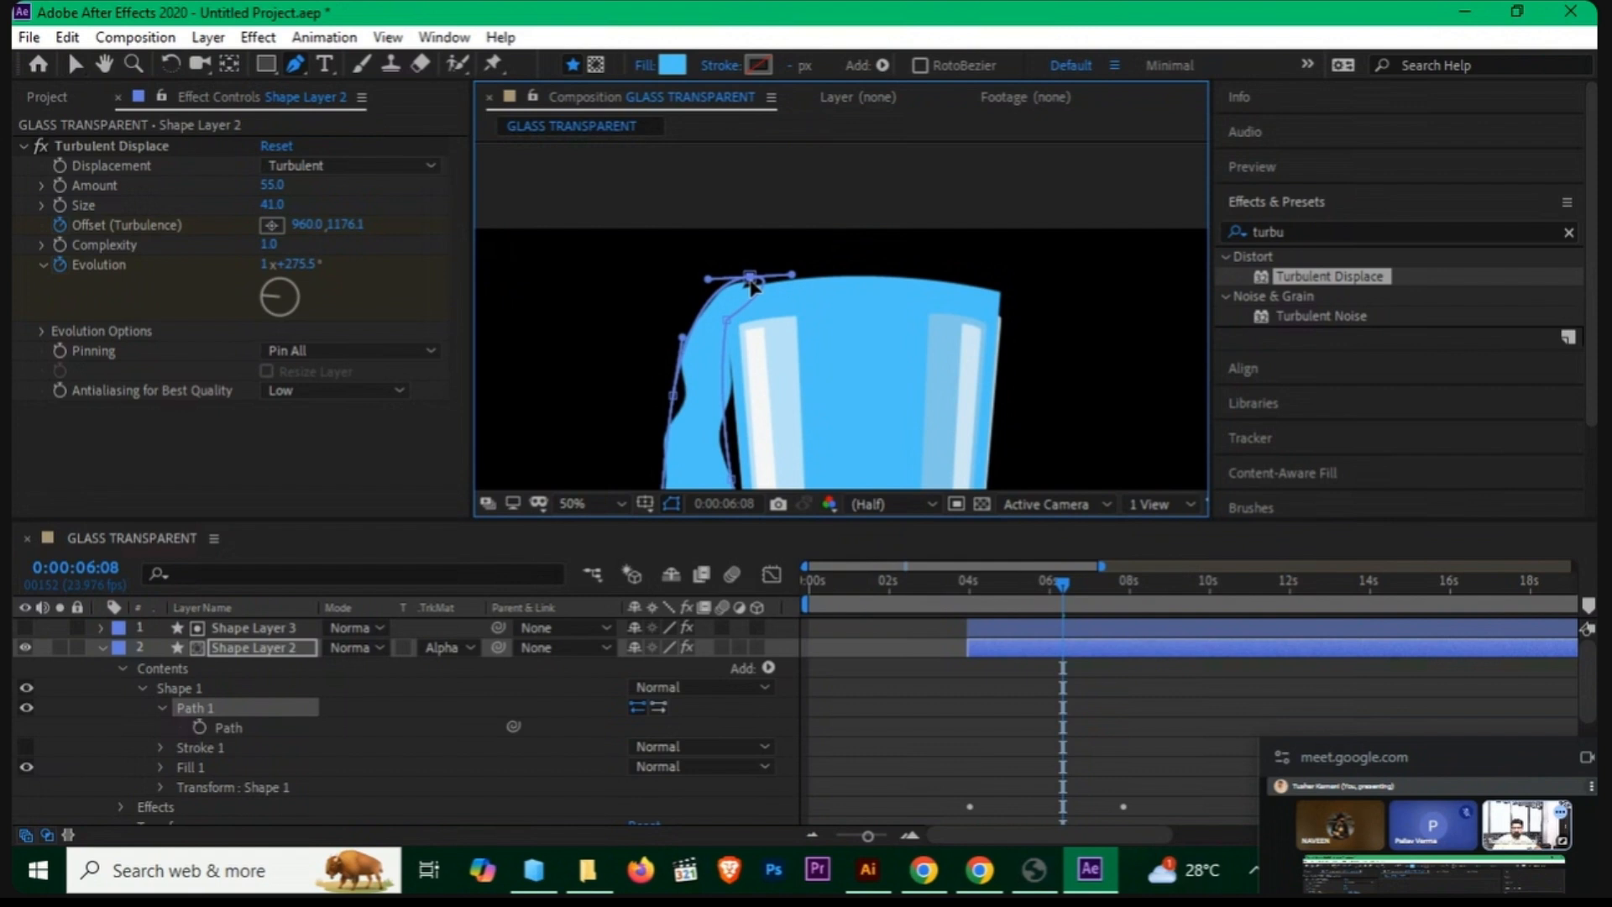
{"action": "left_click_drag", "start_coordinate": [790, 277], "coordinate": [729, 309]}
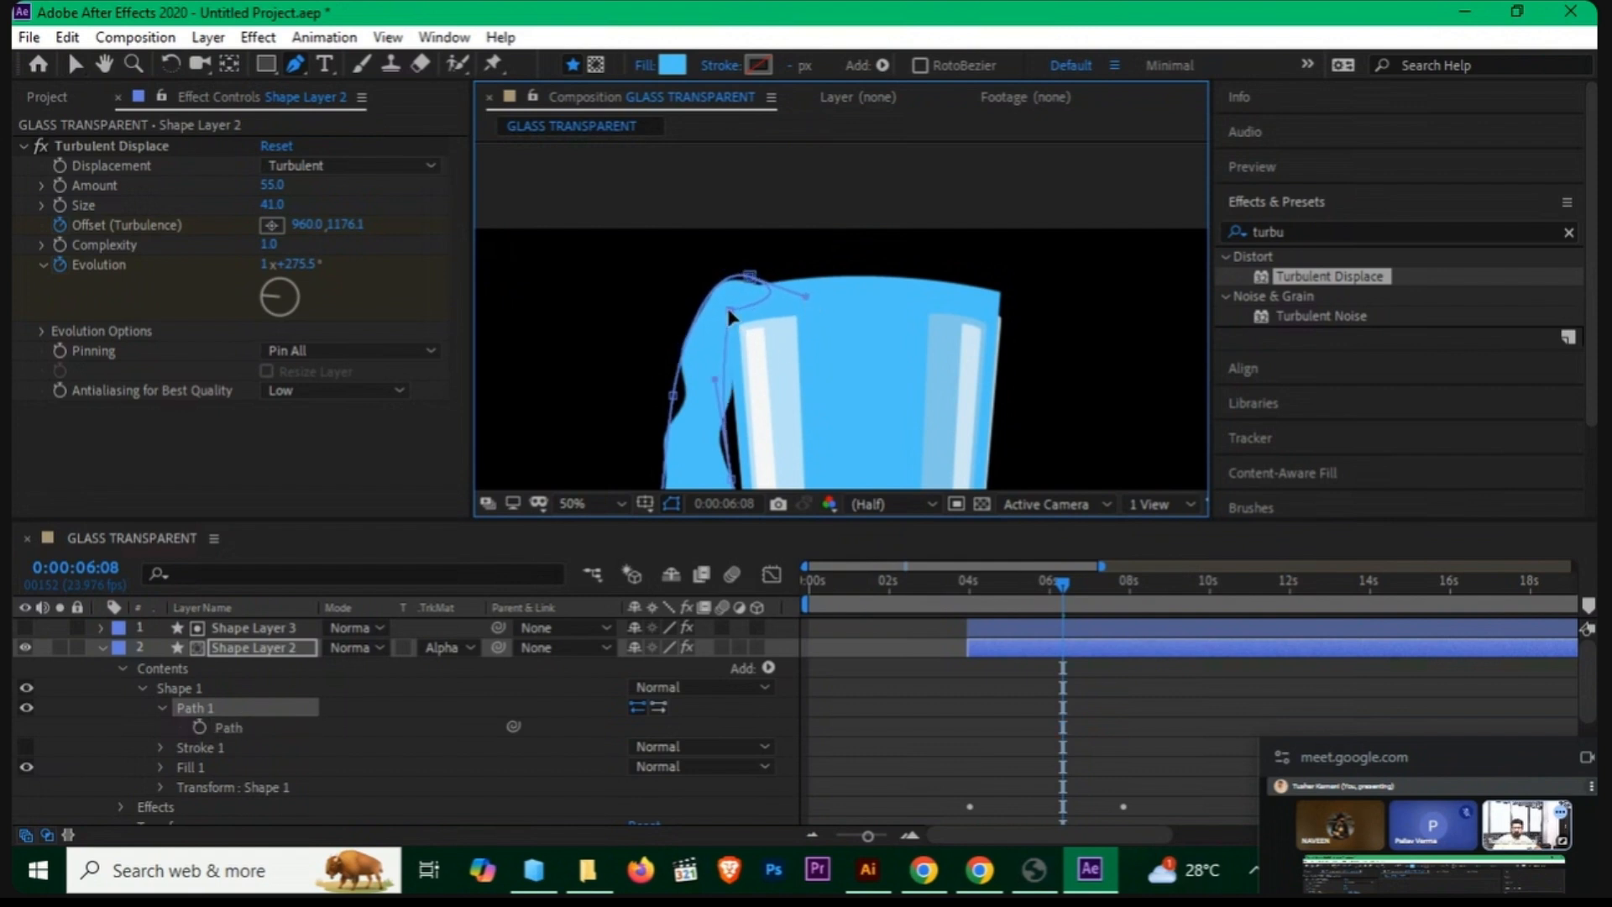
{"action": "left_click_drag", "start_coordinate": [296, 63], "coordinate": [395, 87]}
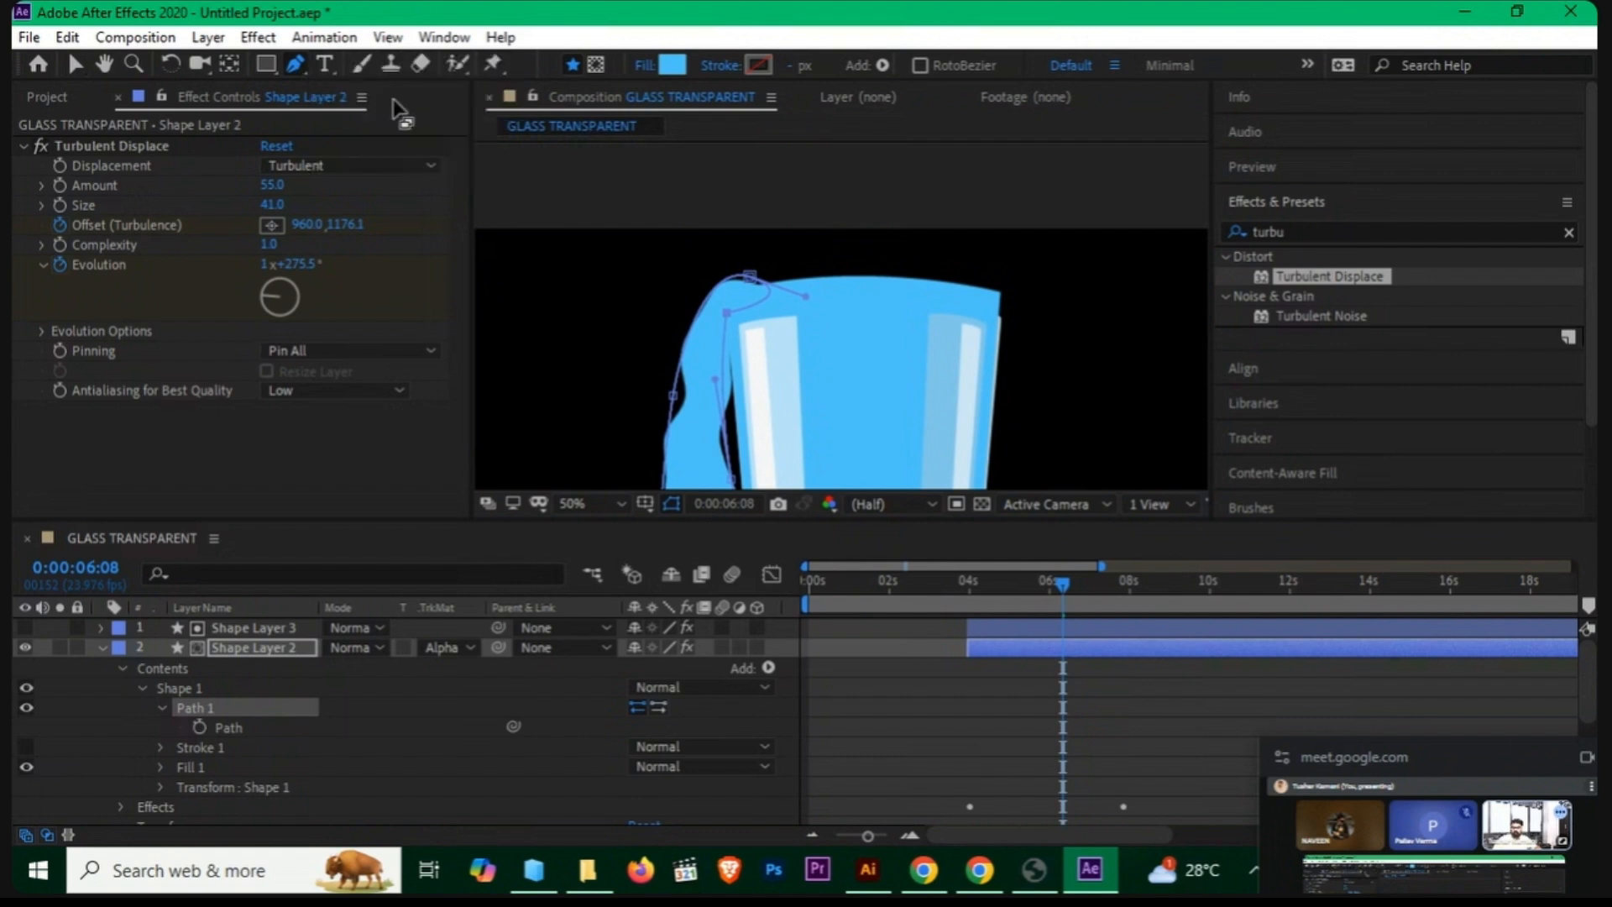
{"action": "left_click", "coordinate": [760, 304]}
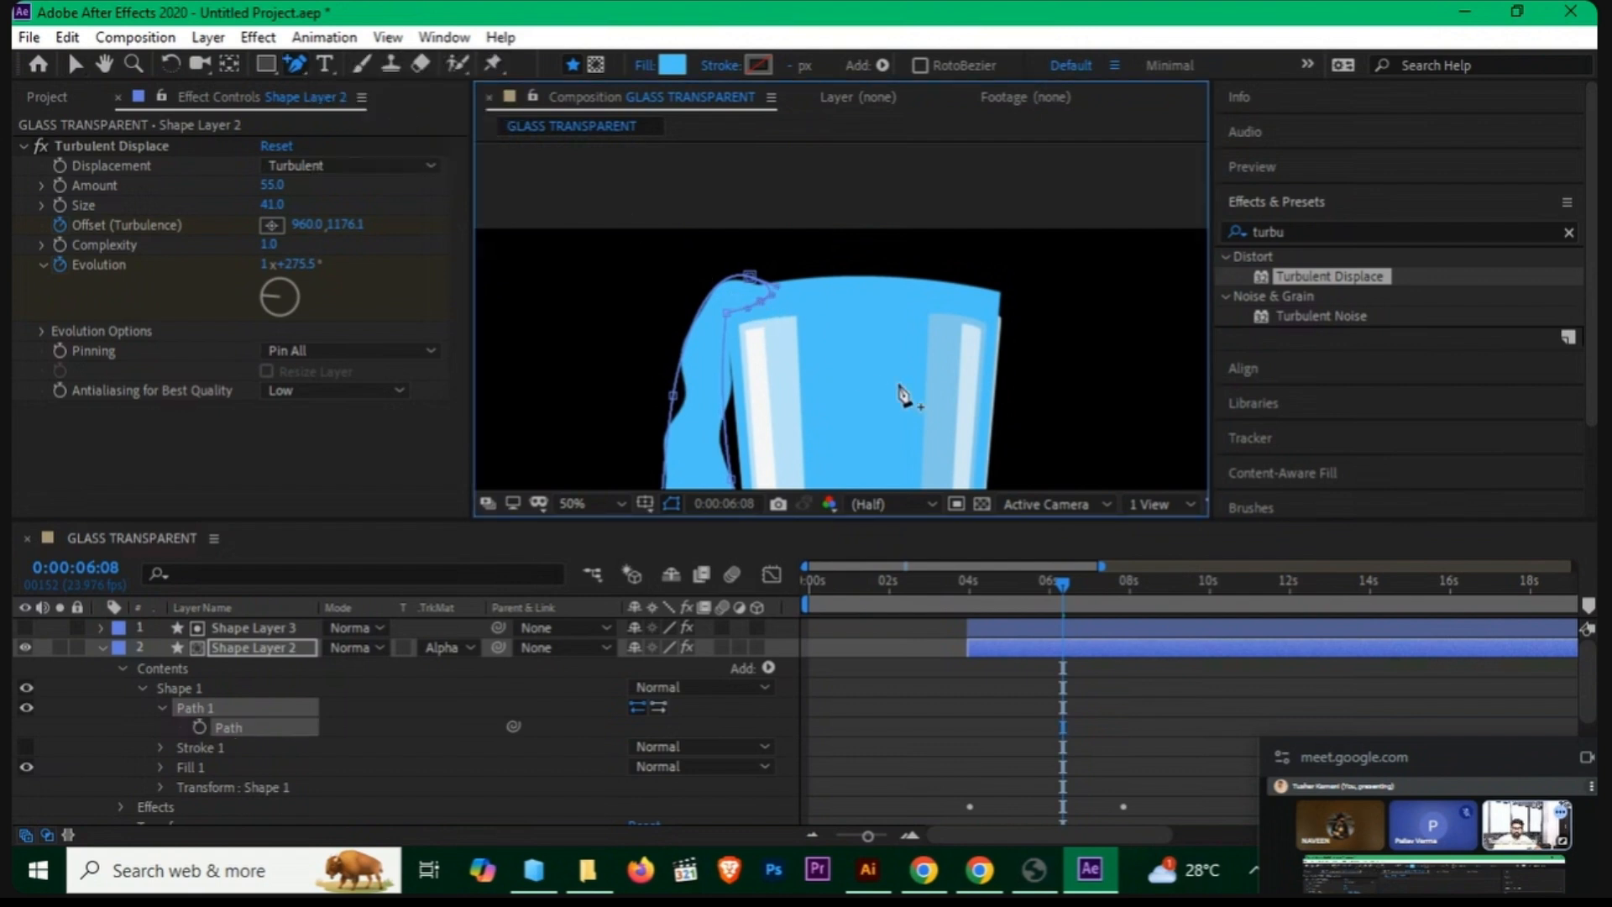
Step: Pull the added vertex down inside the glass, and reshape the spill path's top point into a rounded curve over the rim
{"action": "key", "text": "v"}
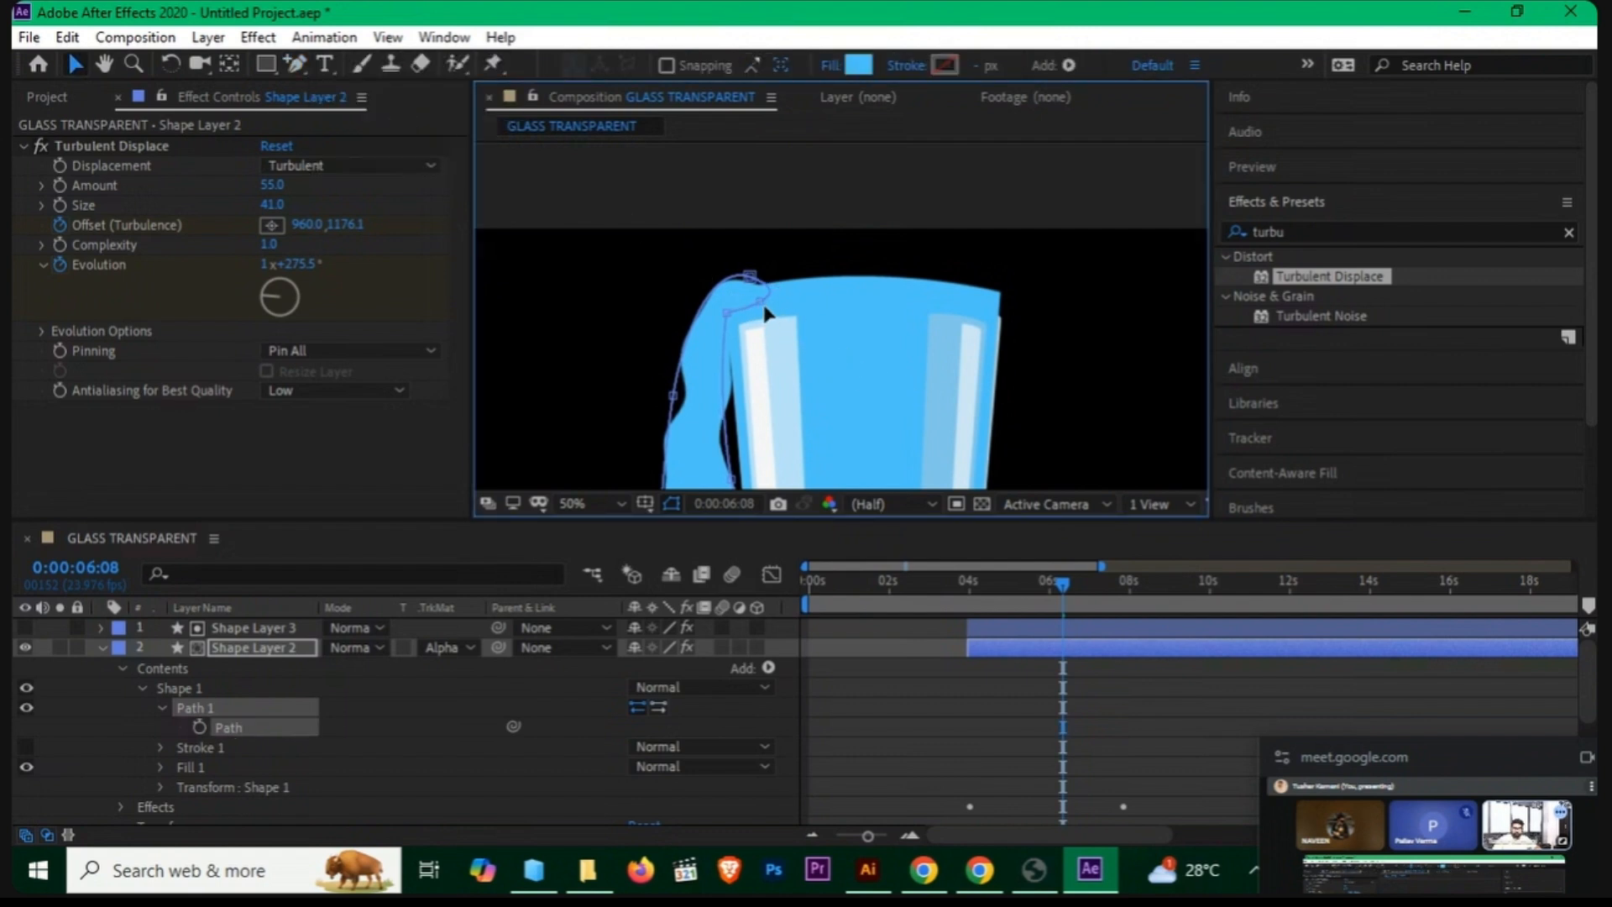
{"action": "left_click_drag", "start_coordinate": [761, 302], "coordinate": [784, 337]}
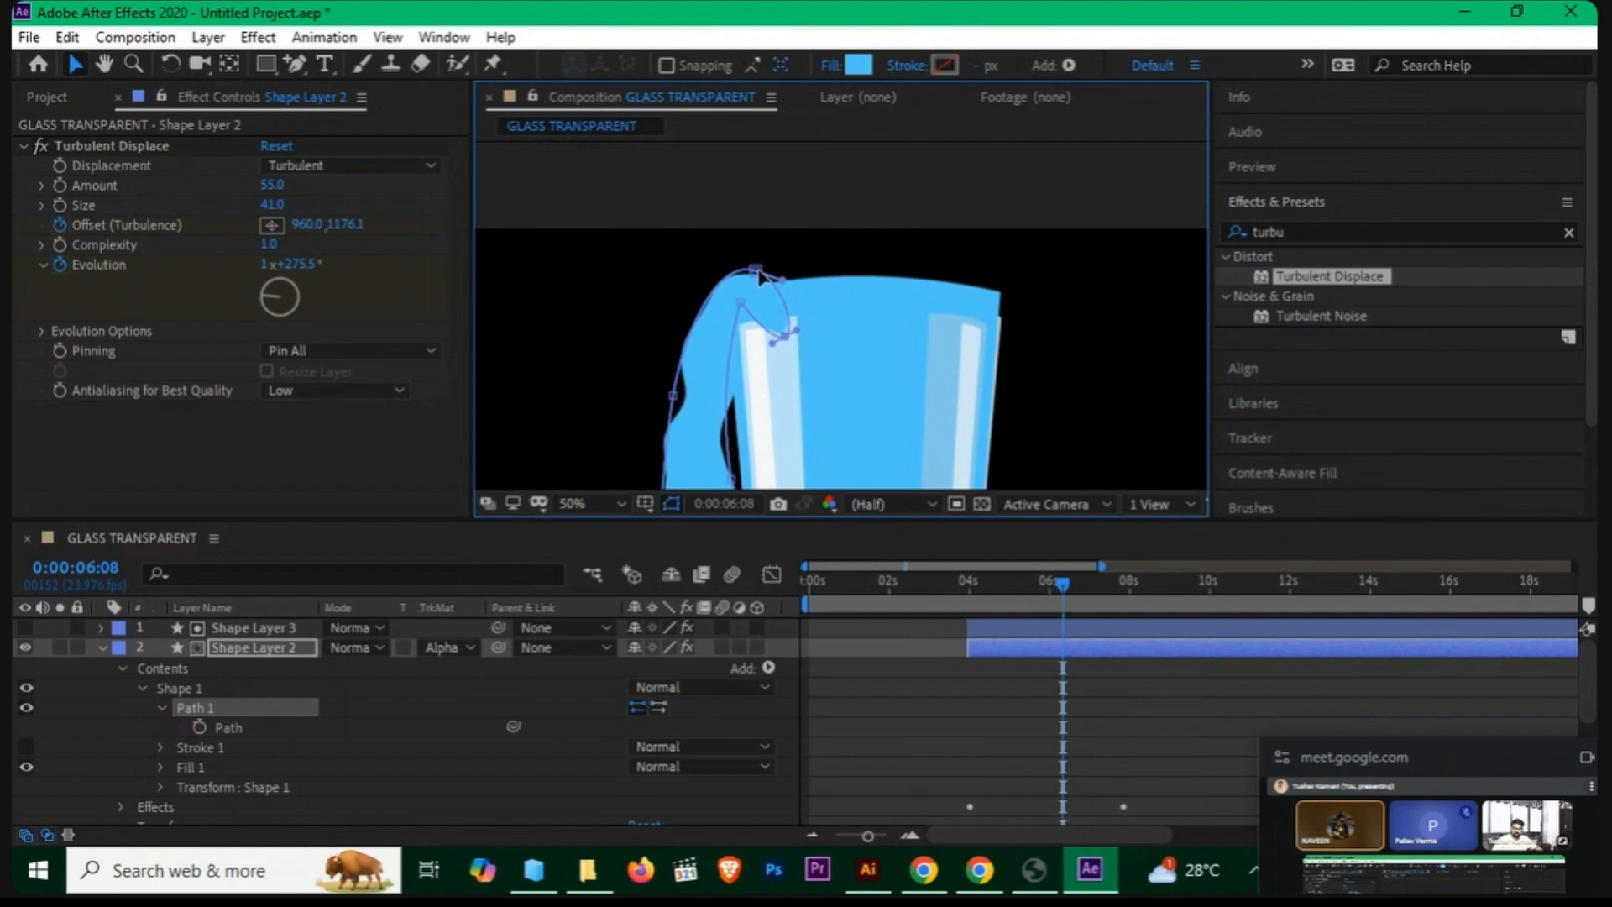
{"action": "left_click", "coordinate": [759, 275]}
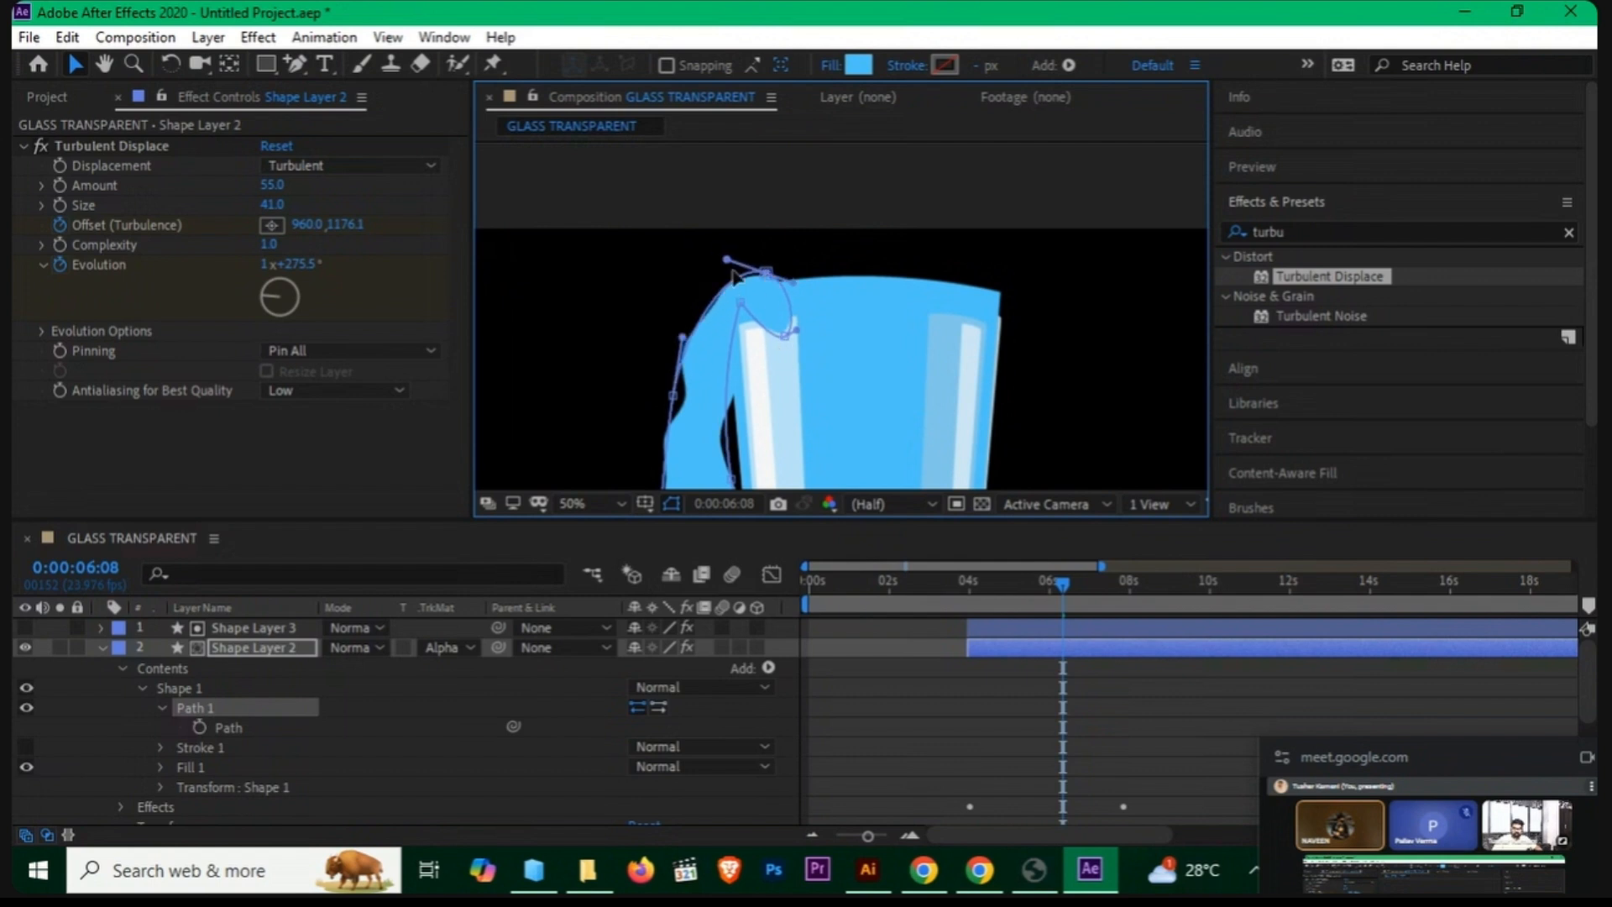
{"action": "left_click_drag", "start_coordinate": [722, 260], "coordinate": [699, 245]}
{"action": "left_click", "coordinate": [787, 340]}
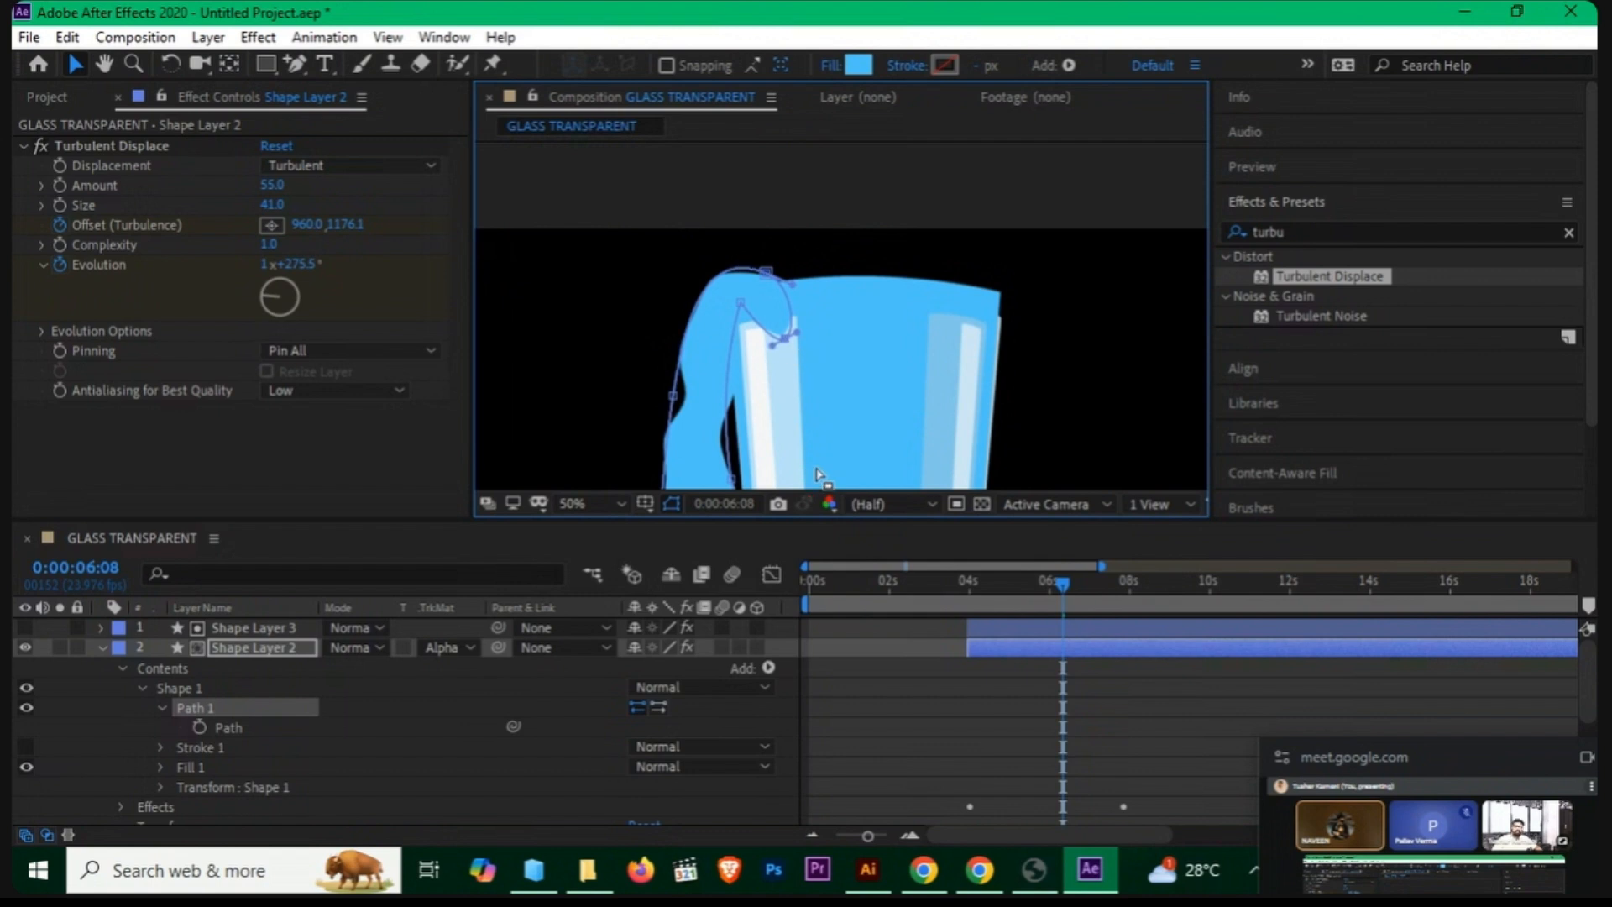
Step: Preview the reshaped spill flowing over the glass rim from 0:00:04:01 to 0:00:04:21
{"action": "left_click", "coordinate": [906, 697]}
{"action": "left_click_drag", "start_coordinate": [1089, 583], "coordinate": [969, 596]}
{"action": "left_click", "coordinate": [101, 647]}
{"action": "scroll", "coordinate": [805, 366], "scroll_direction": "down", "scroll_amount": 2}
{"action": "left_click_drag", "start_coordinate": [763, 432], "coordinate": [803, 380]}
{"action": "scroll", "coordinate": [803, 379], "scroll_direction": "up", "scroll_amount": 2}
{"action": "left_click_drag", "start_coordinate": [782, 301], "coordinate": [818, 346]}
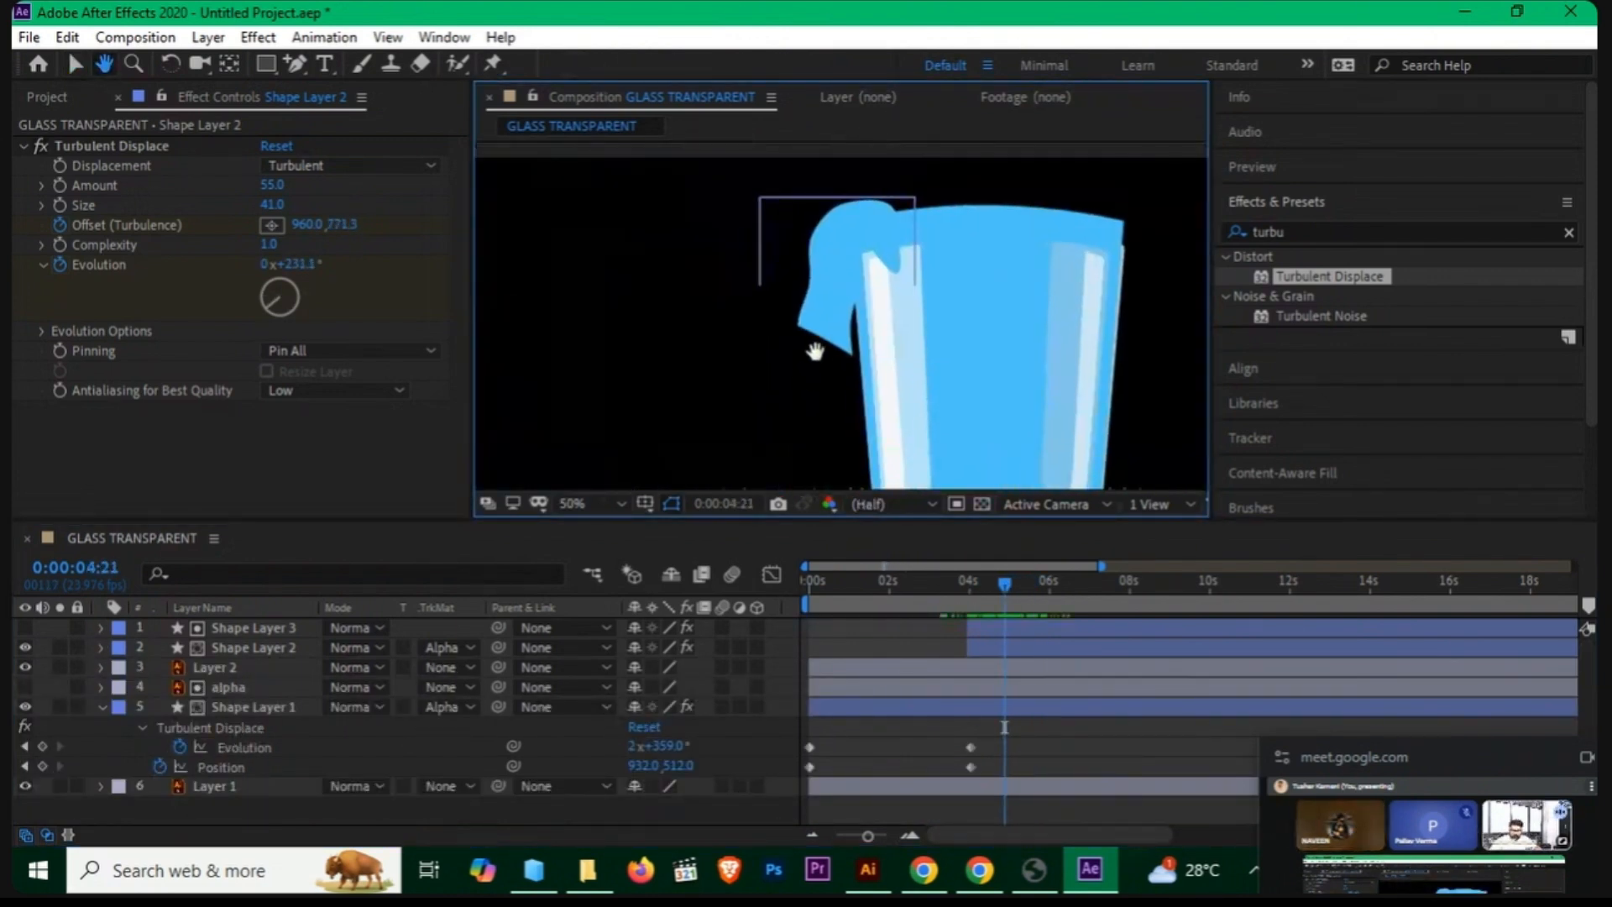
Step: Undo a trial change of Shape Layer 3's Evolution, and delete its Turbulent Displace effect
{"action": "left_click", "coordinate": [270, 628]}
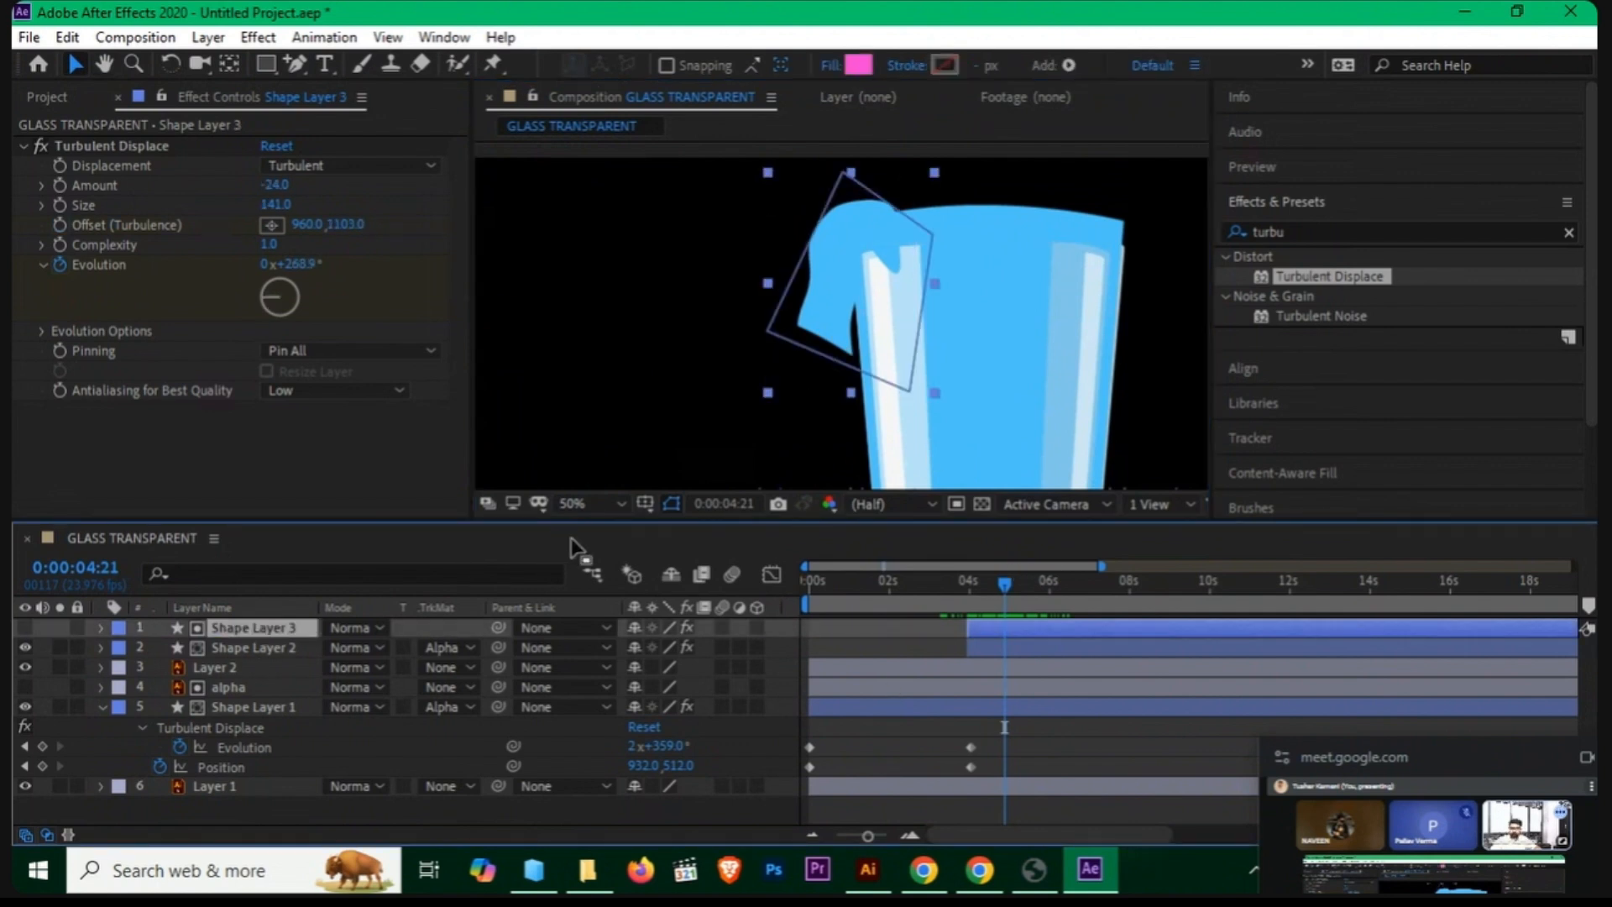
{"action": "left_click_drag", "start_coordinate": [306, 290], "coordinate": [537, 418]}
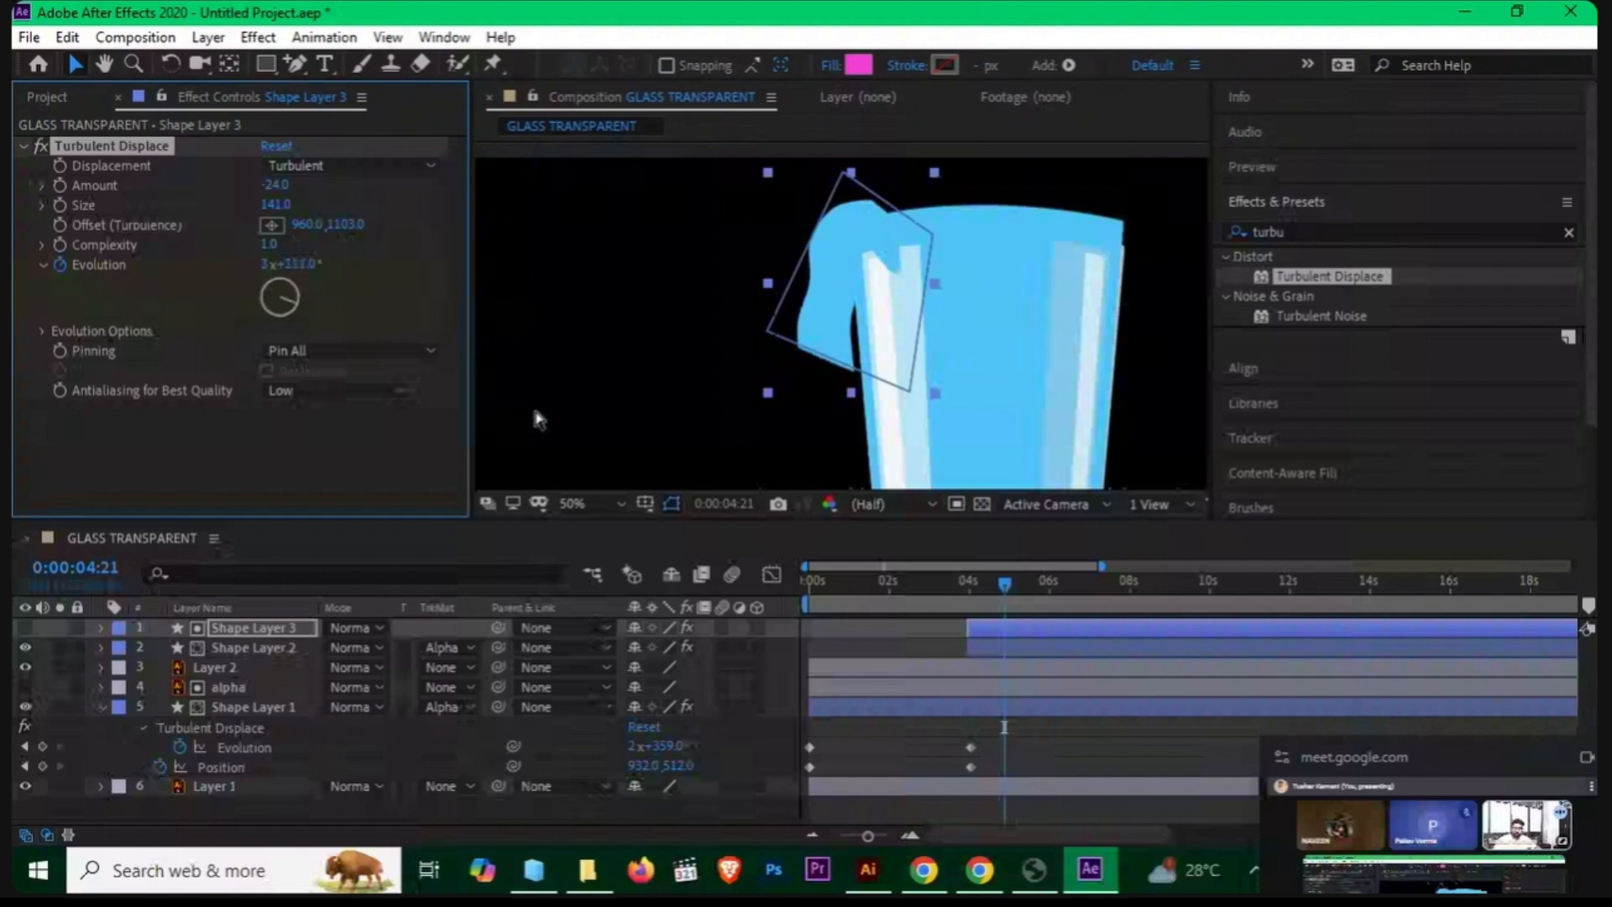
{"action": "key", "text": "ctrl+z"}
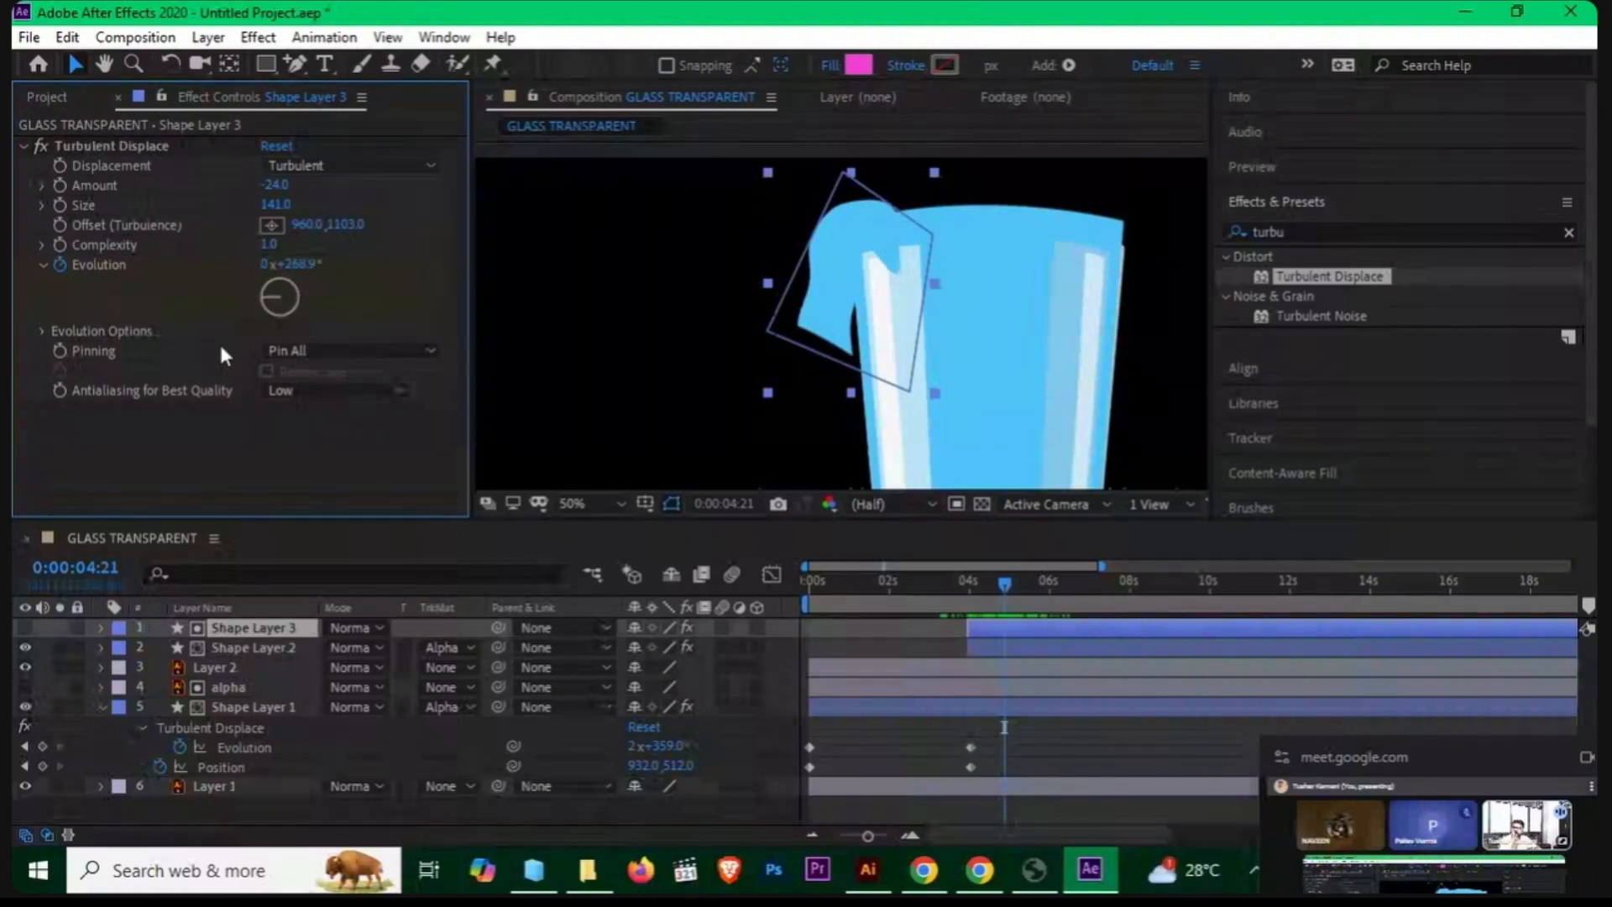
{"action": "key", "text": "Delete"}
Step: Apply Wave Warp to Shape Layer 3, and preview the spill's edge up to 0:00:05:13
{"action": "left_click_drag", "start_coordinate": [1299, 233], "coordinate": [1171, 254]}
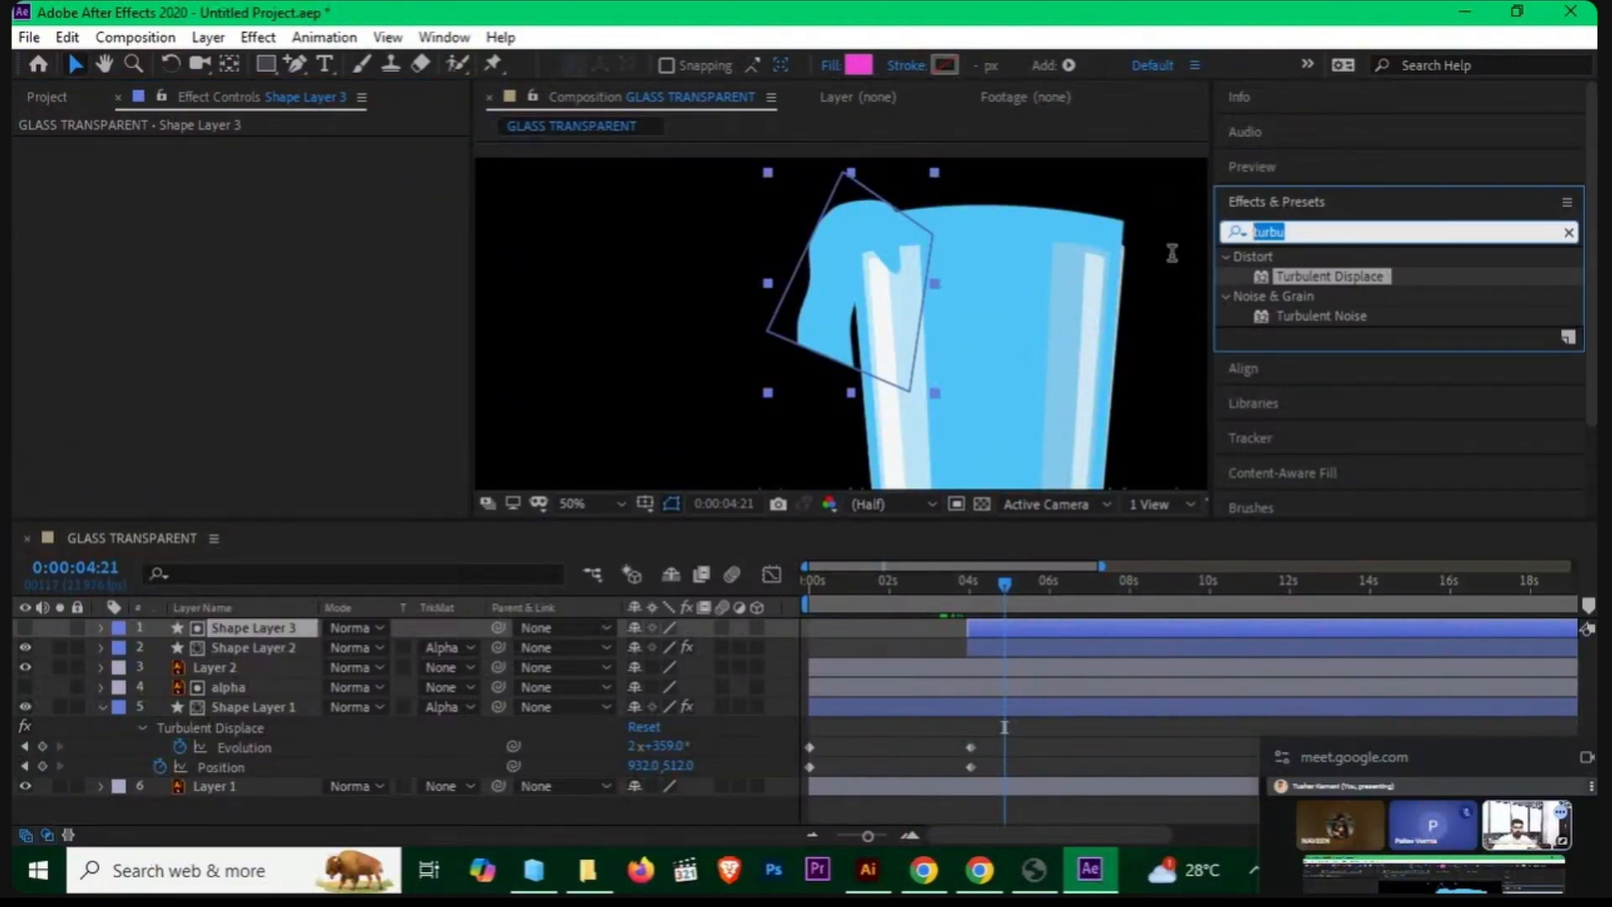
{"action": "type", "text": "wave"}
{"action": "left_click_drag", "start_coordinate": [1335, 277], "coordinate": [270, 628]}
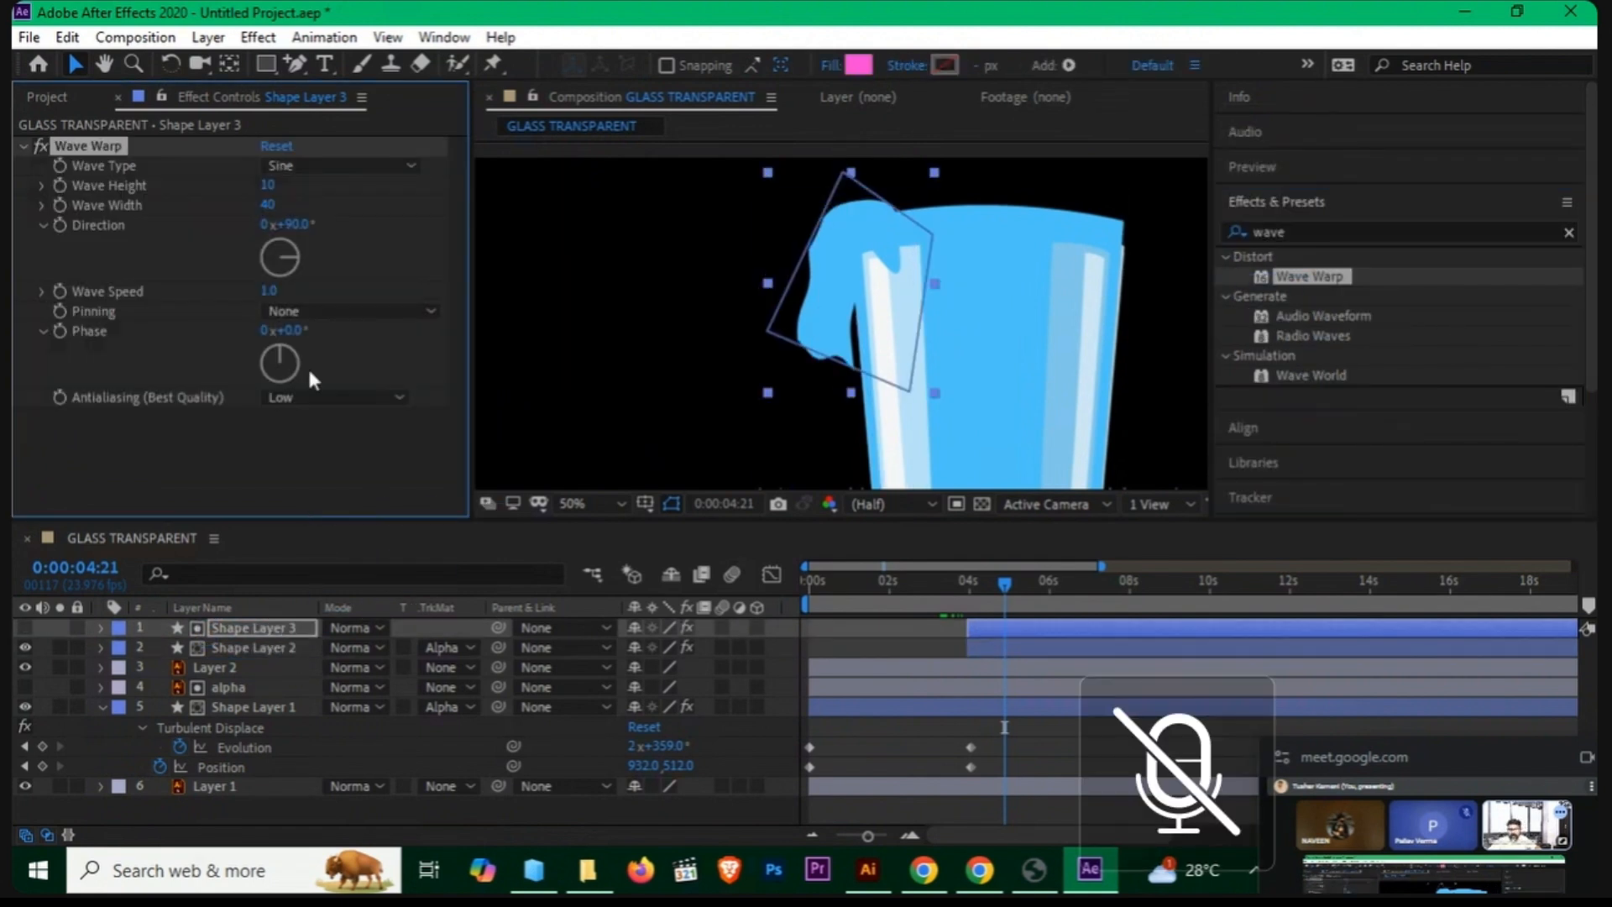
{"action": "key", "text": "space"}
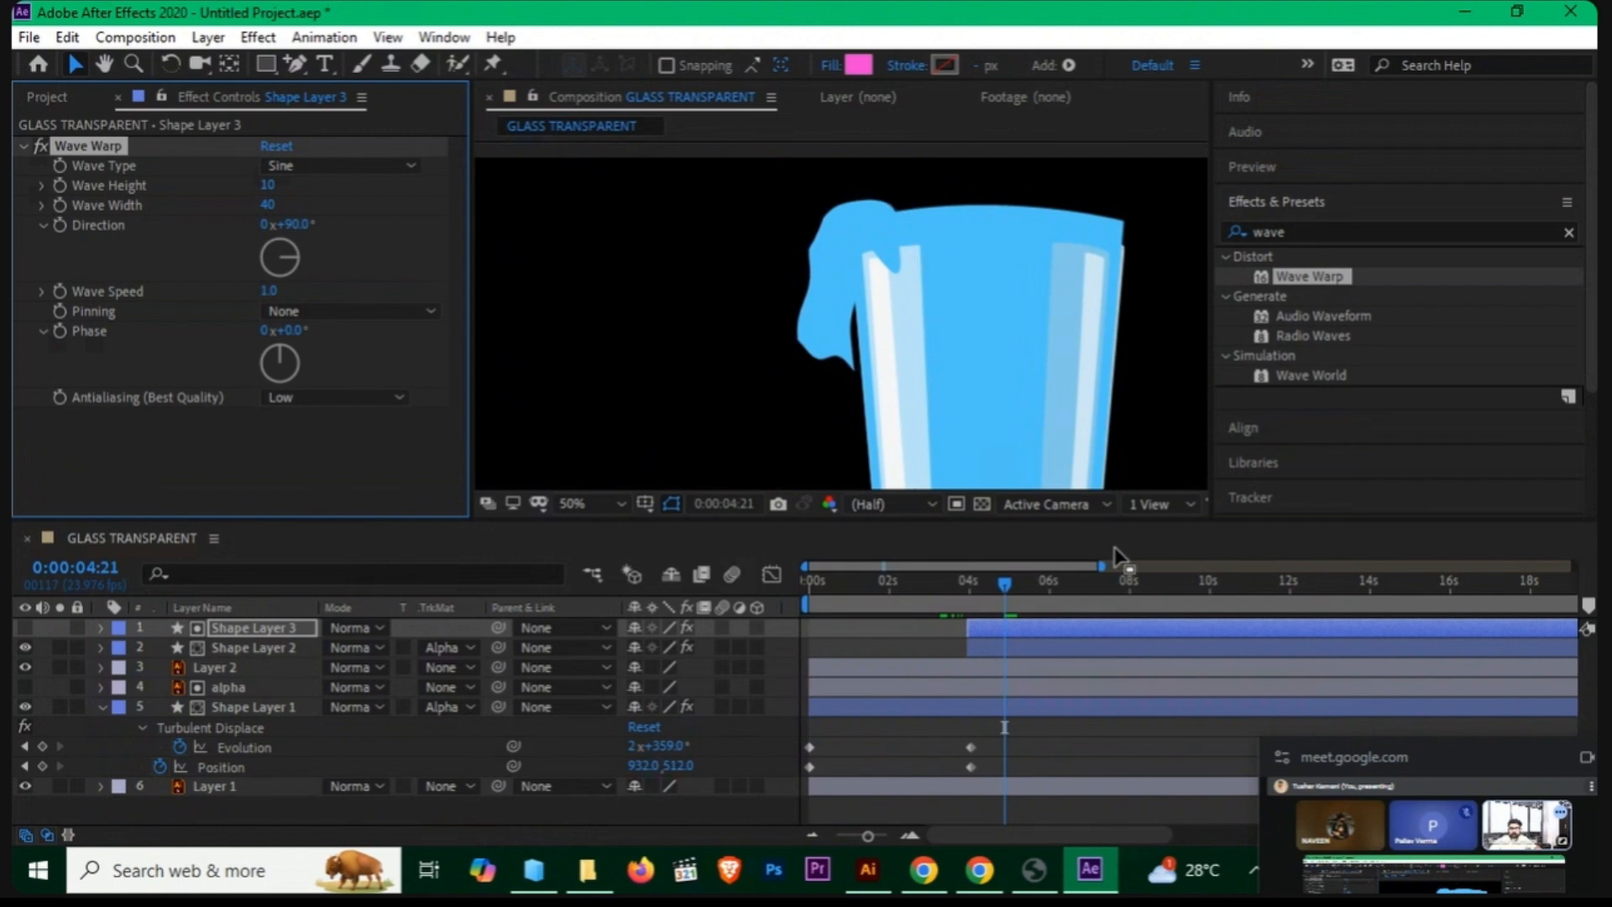
{"action": "key", "text": "space"}
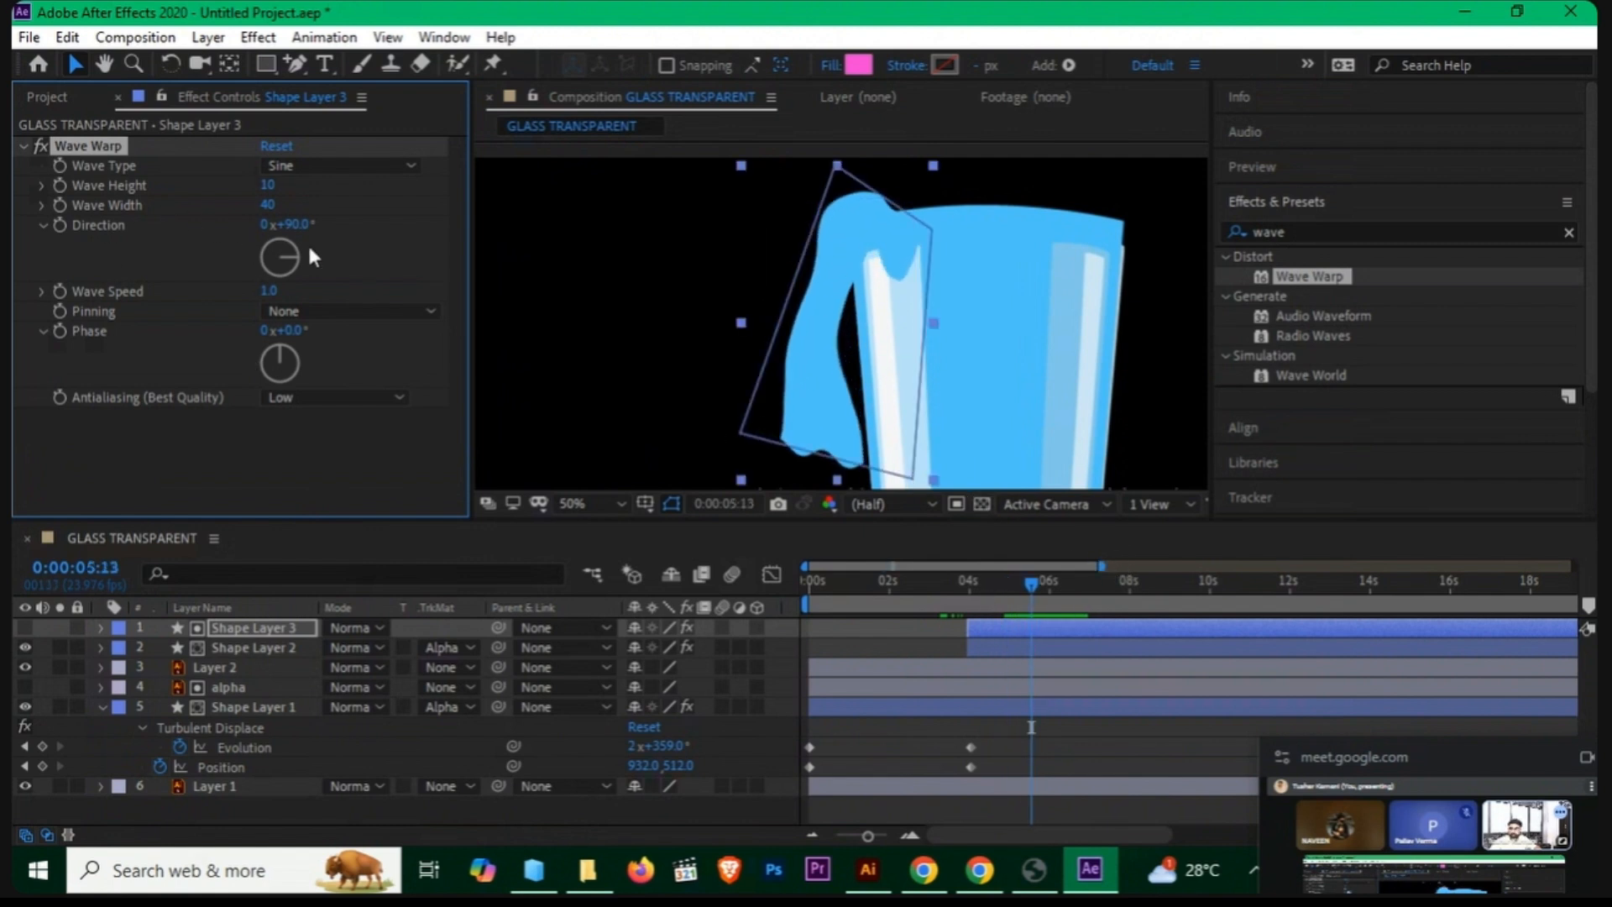
Step: Set Shape Layer 3's Wave Warp to Wave Speed 0.8 and Wave Width 70, and reduce its Wave Height
{"action": "left_click", "coordinate": [271, 290]}
{"action": "type", "text": "2"}
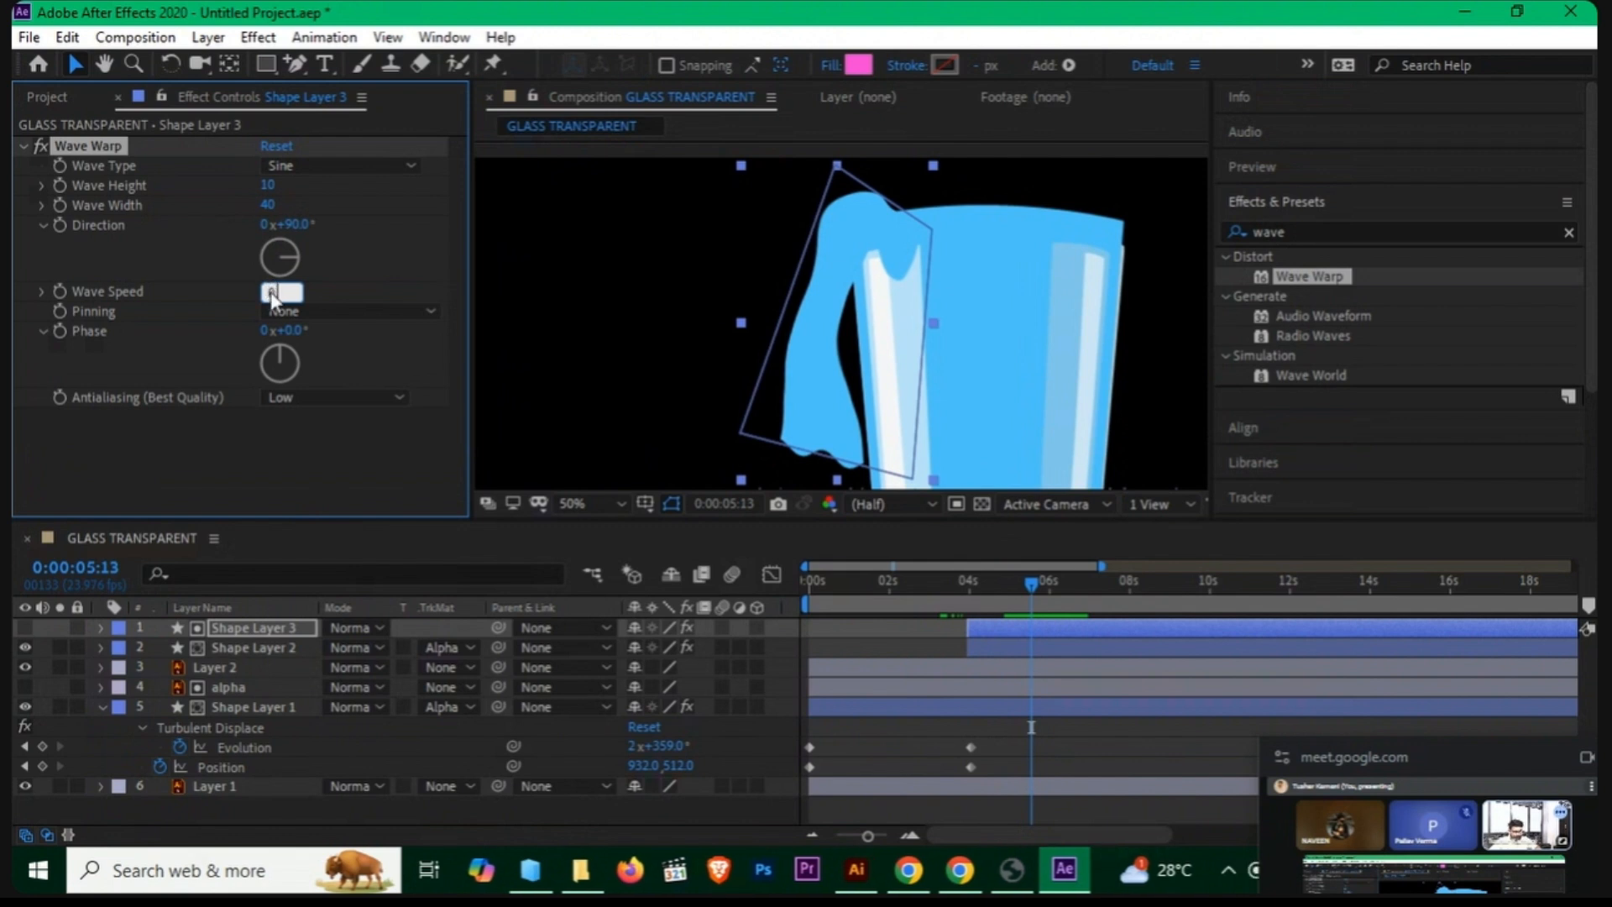
{"action": "type", "text": ".8"}
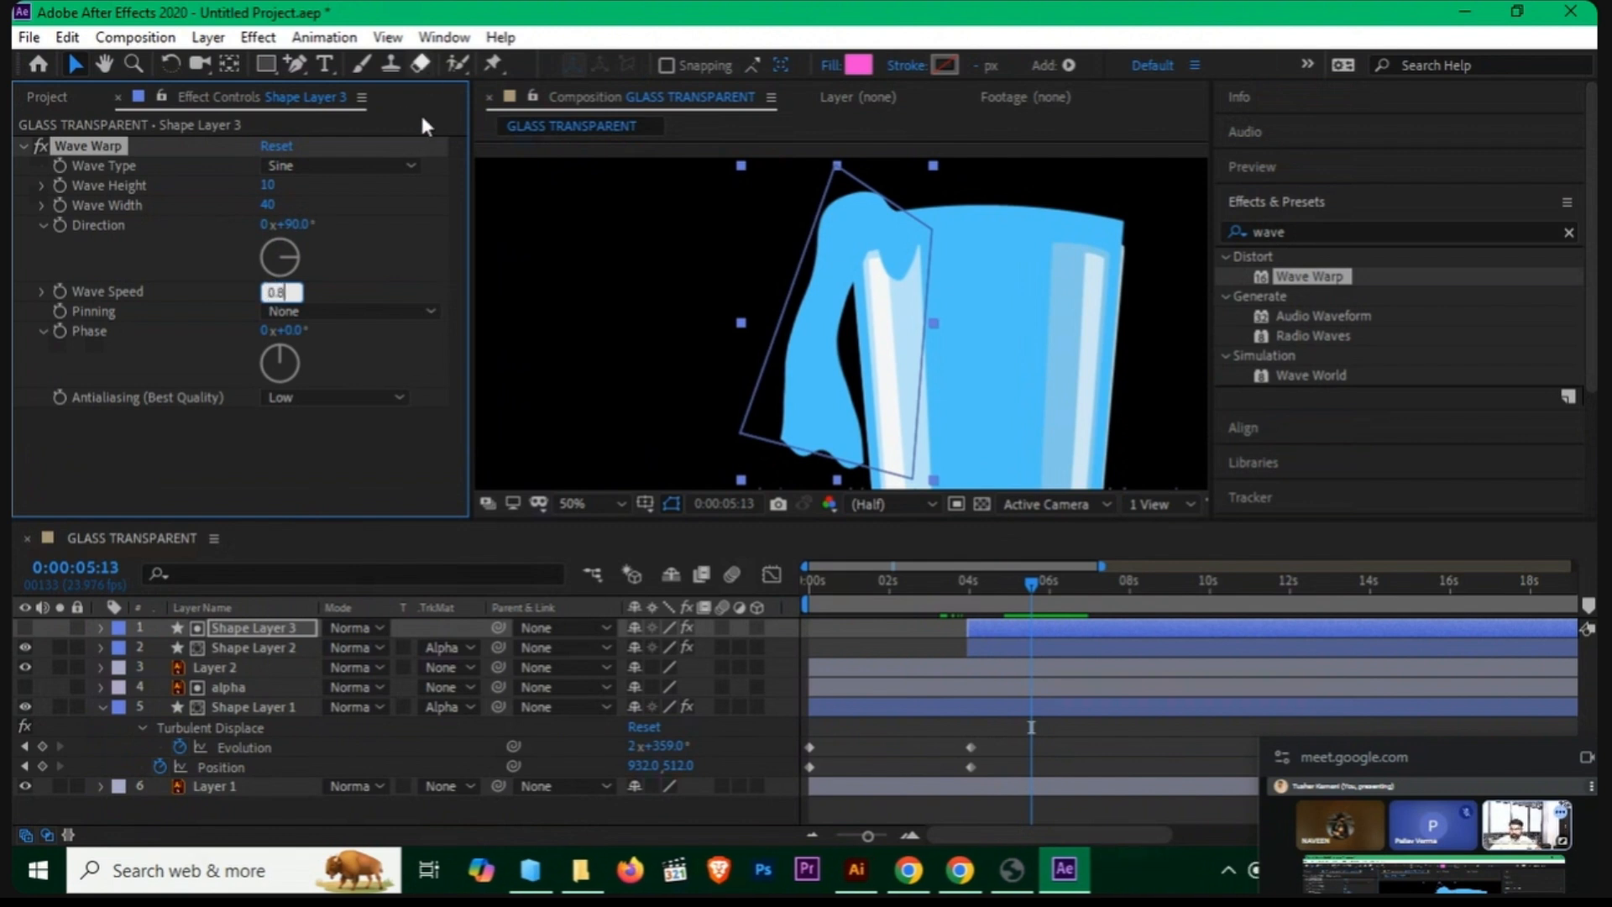
{"action": "left_click", "coordinate": [335, 443]}
{"action": "left_click_drag", "start_coordinate": [273, 204], "coordinate": [676, 259]}
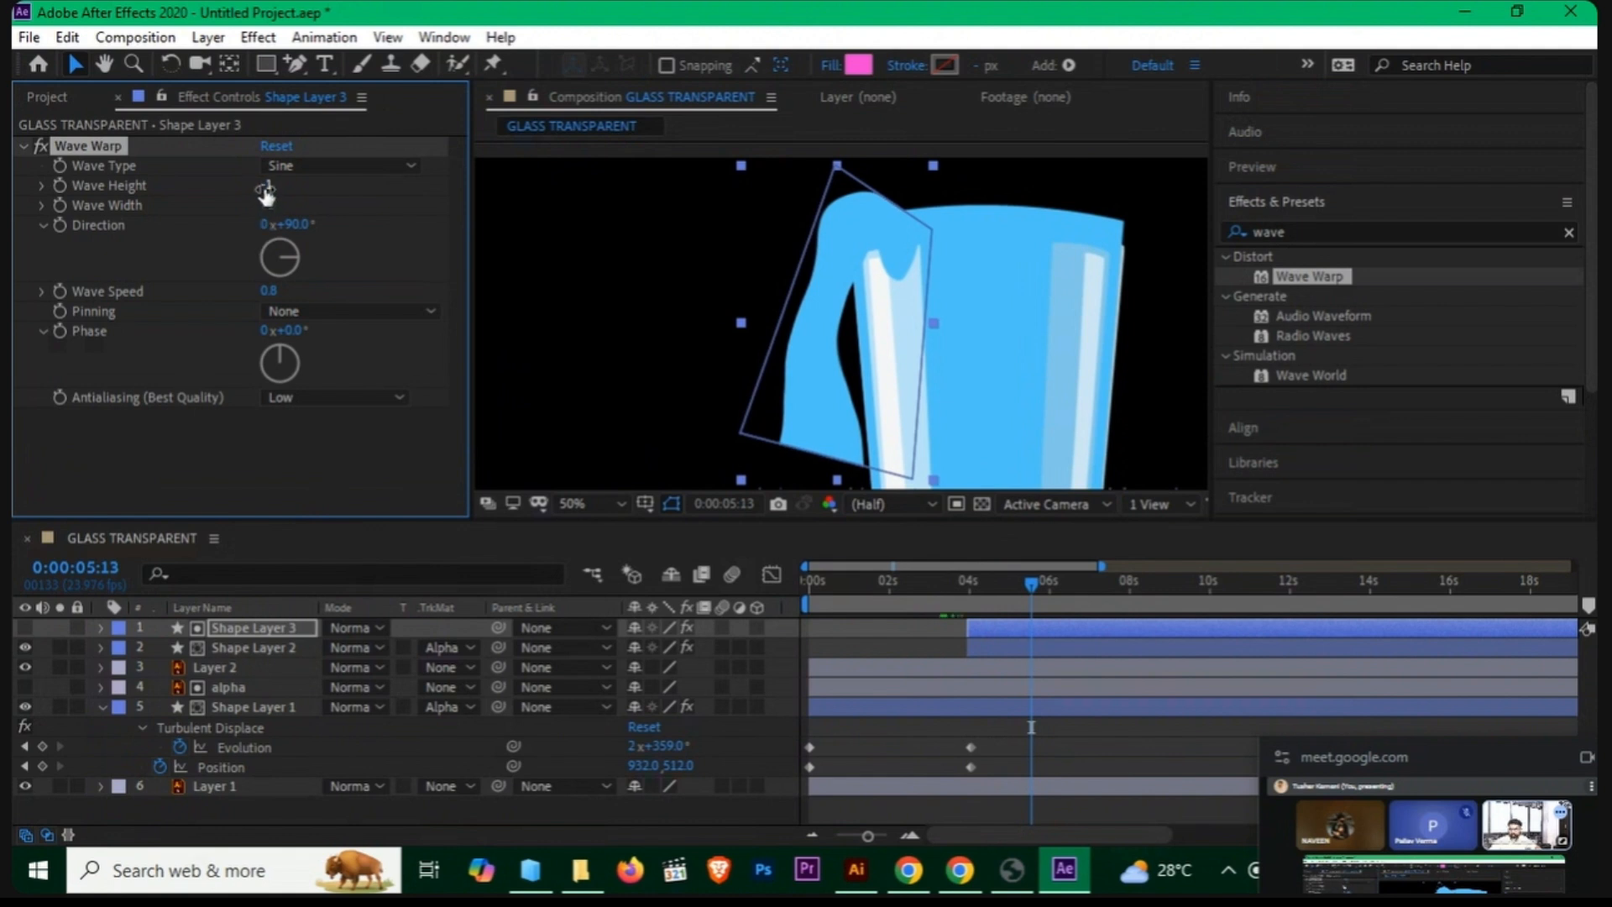
{"action": "left_click_drag", "start_coordinate": [265, 185], "coordinate": [272, 185]}
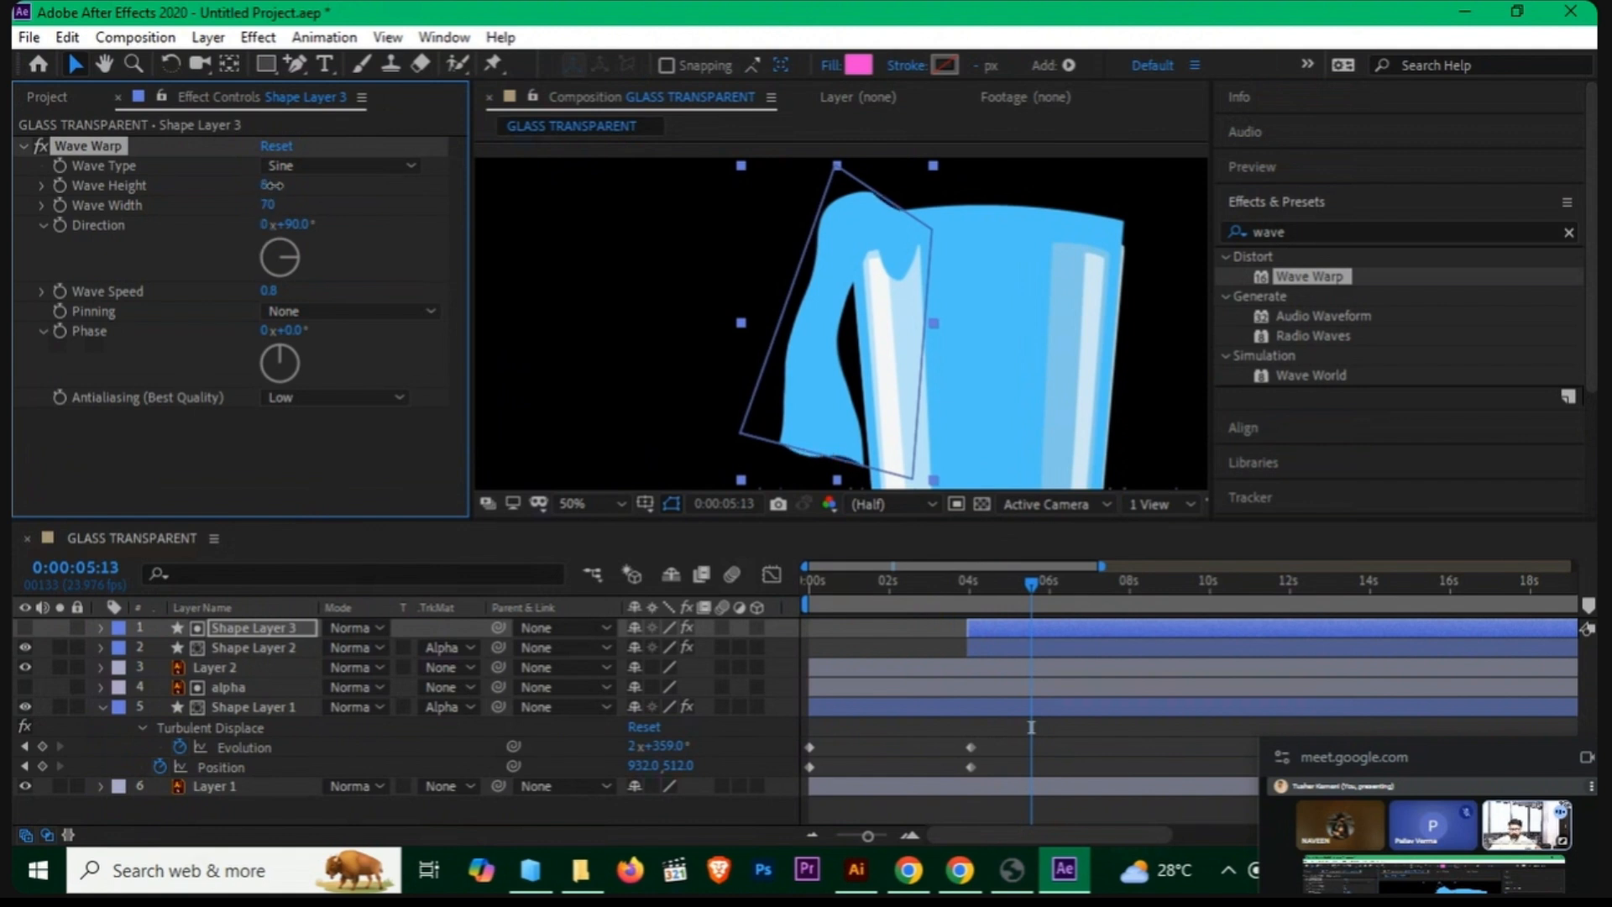
Step: Collapse Wave Warp's settings, and add Turbulent Displace to Shape Layer 3 below it
{"action": "left_click", "coordinate": [23, 146]}
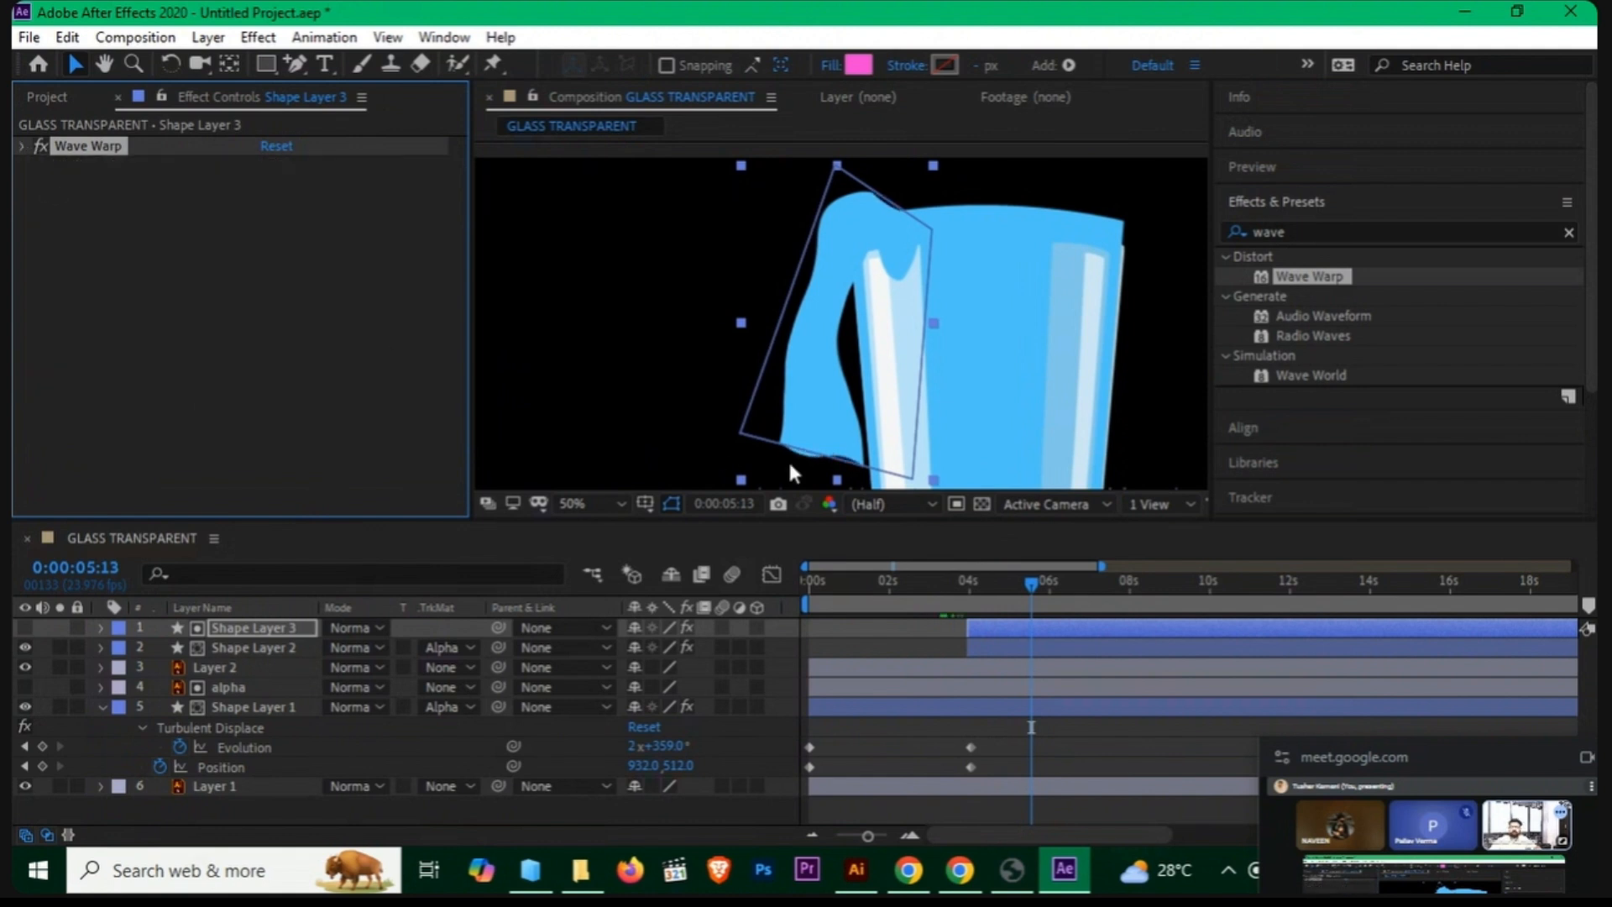
{"action": "left_click", "coordinate": [1294, 228]}
{"action": "type", "text": "tur"}
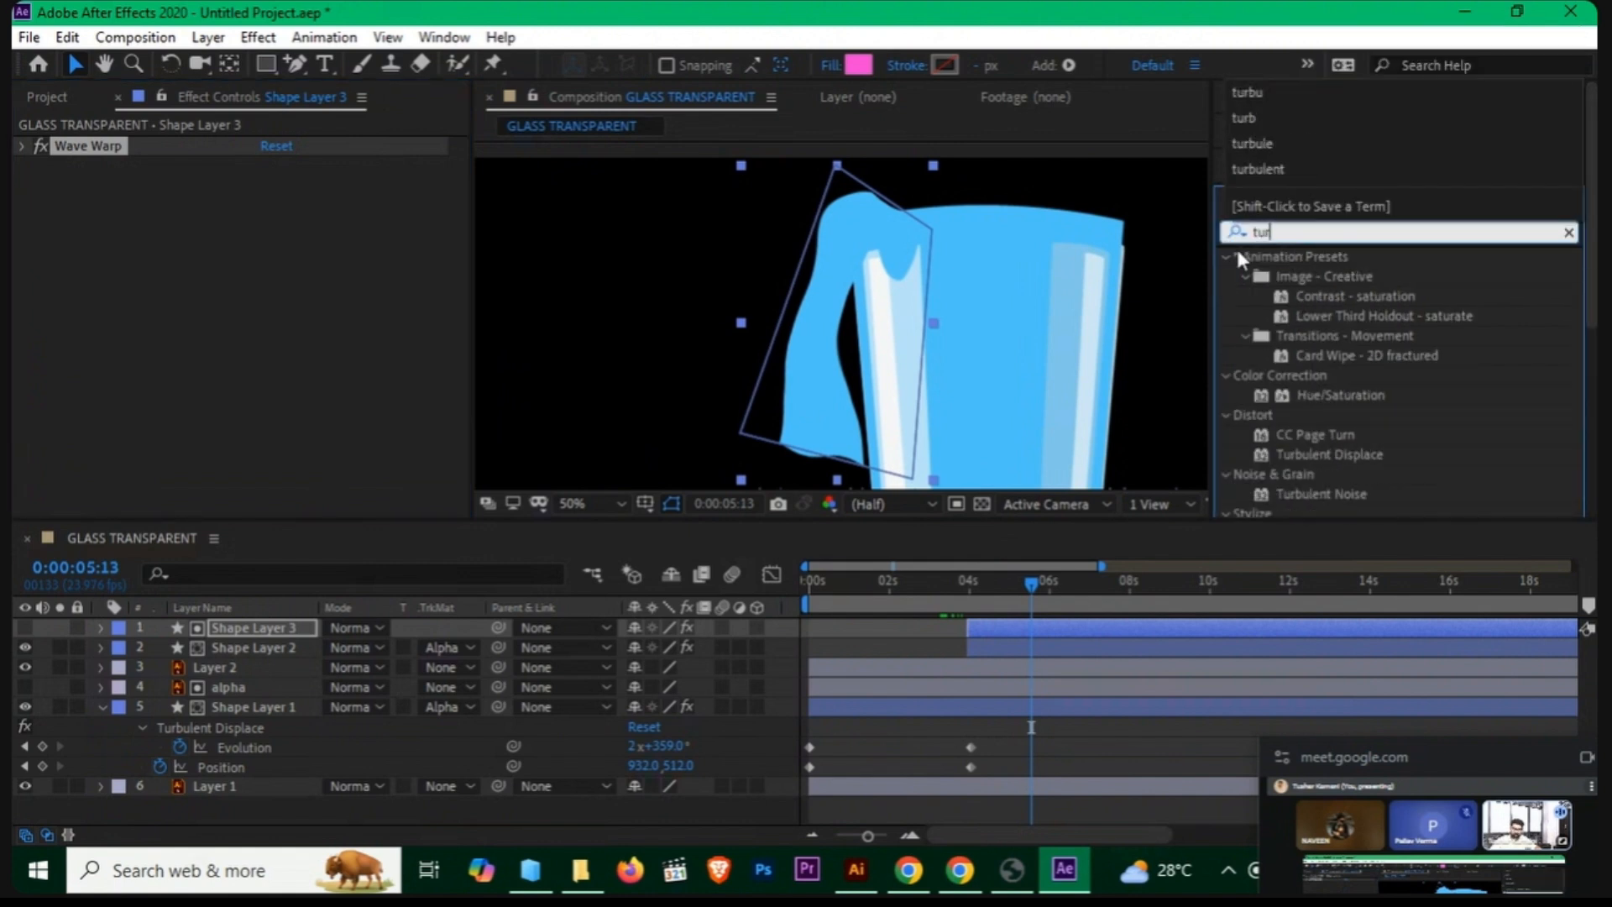
{"action": "left_click_drag", "start_coordinate": [1313, 452], "coordinate": [286, 628]}
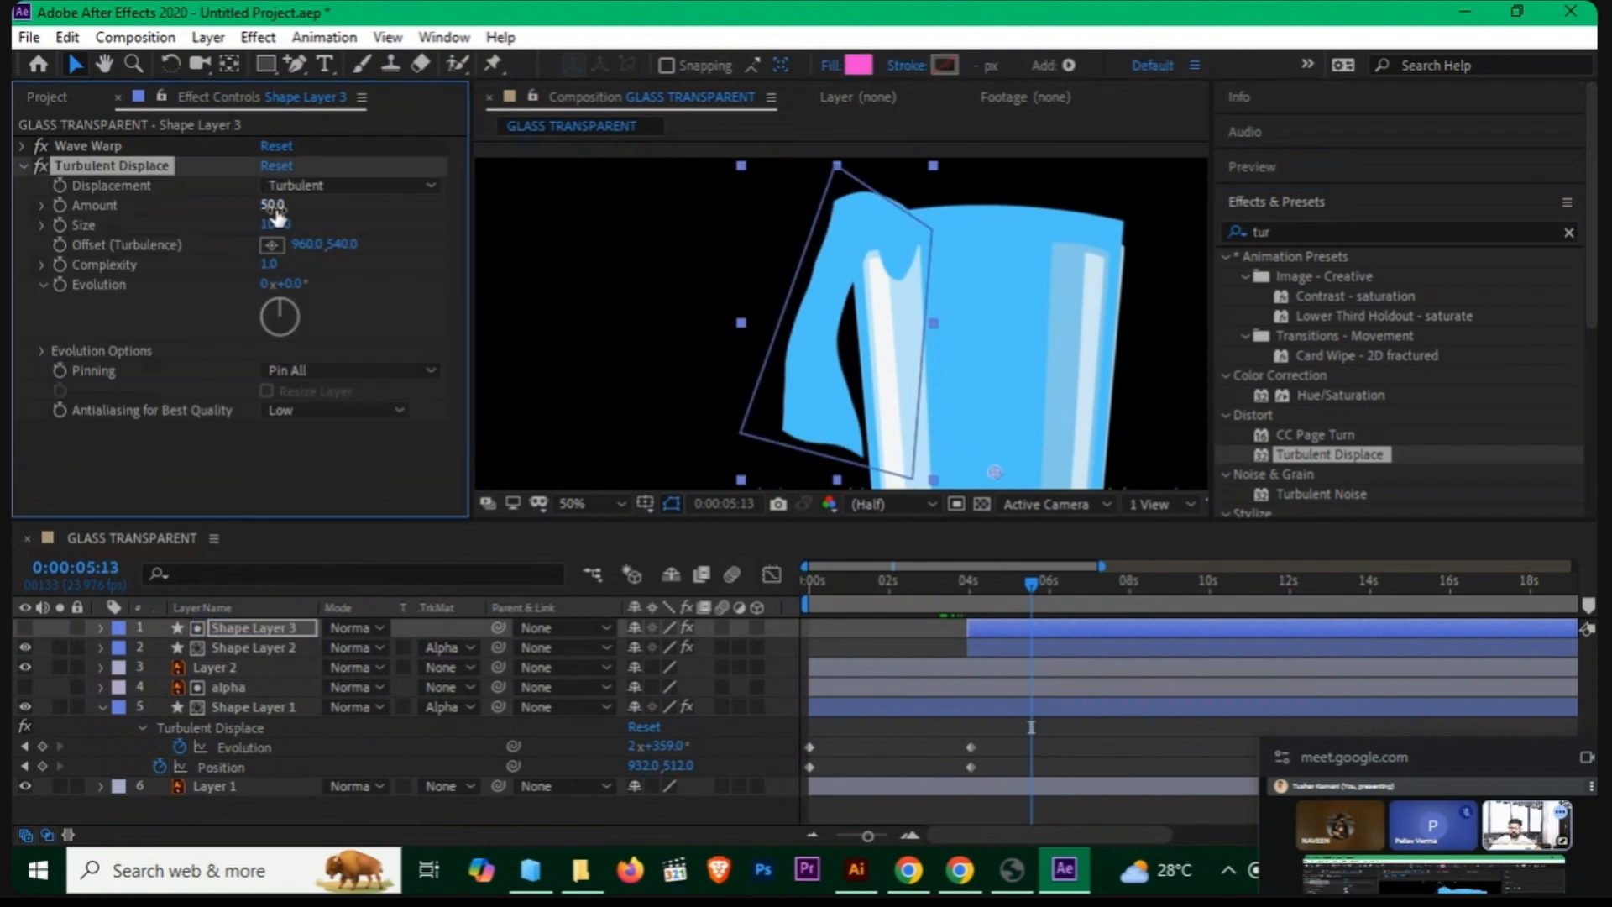
Step: Set Shape Layer 3's Turbulent Displace Amount to 20 and Size to 24, and keyframe Evolution from 0 at 0:00:03:23 to over three revolutions at 0:00:07:05
{"action": "left_click_drag", "start_coordinate": [278, 210], "coordinate": [181, 235]}
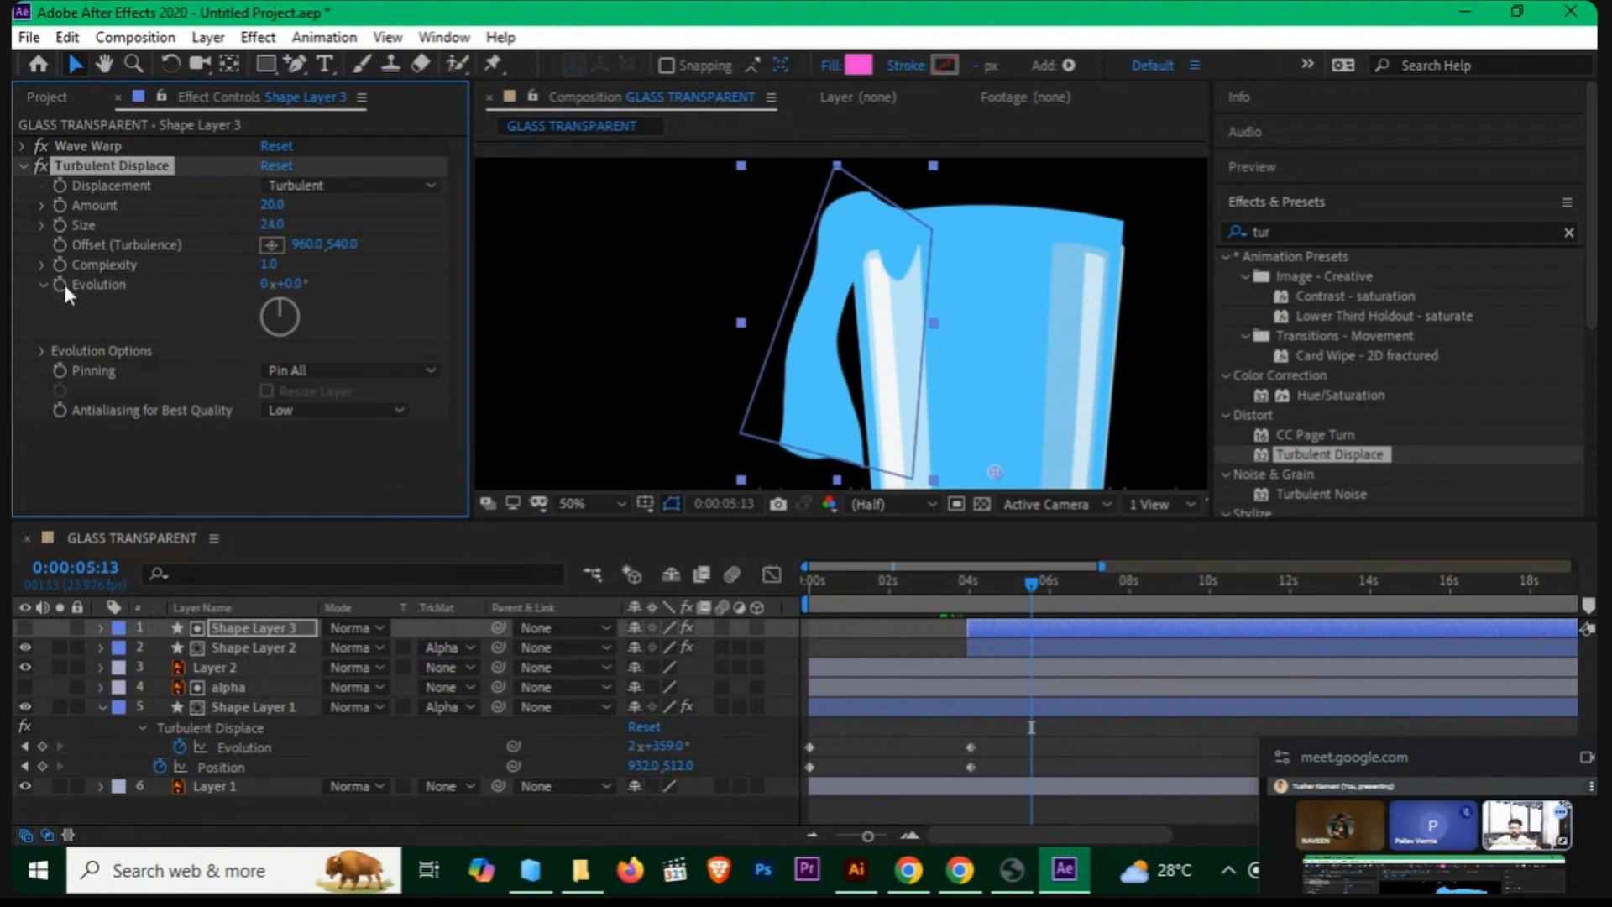
{"action": "left_click", "coordinate": [969, 587]}
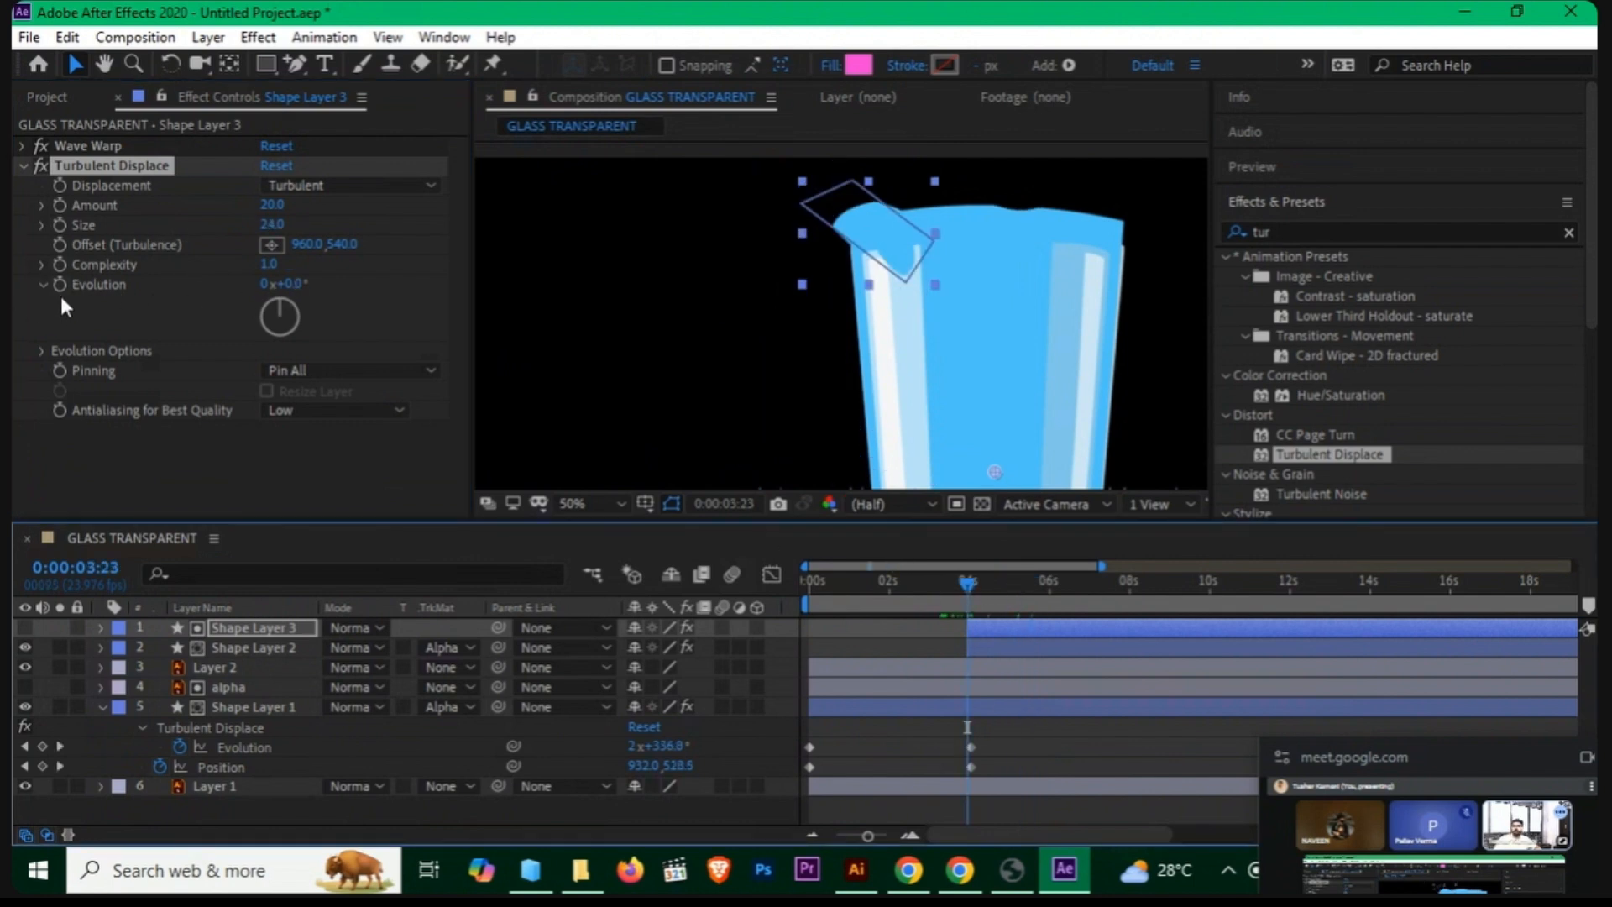
{"action": "left_click_drag", "start_coordinate": [984, 592], "coordinate": [1097, 594]}
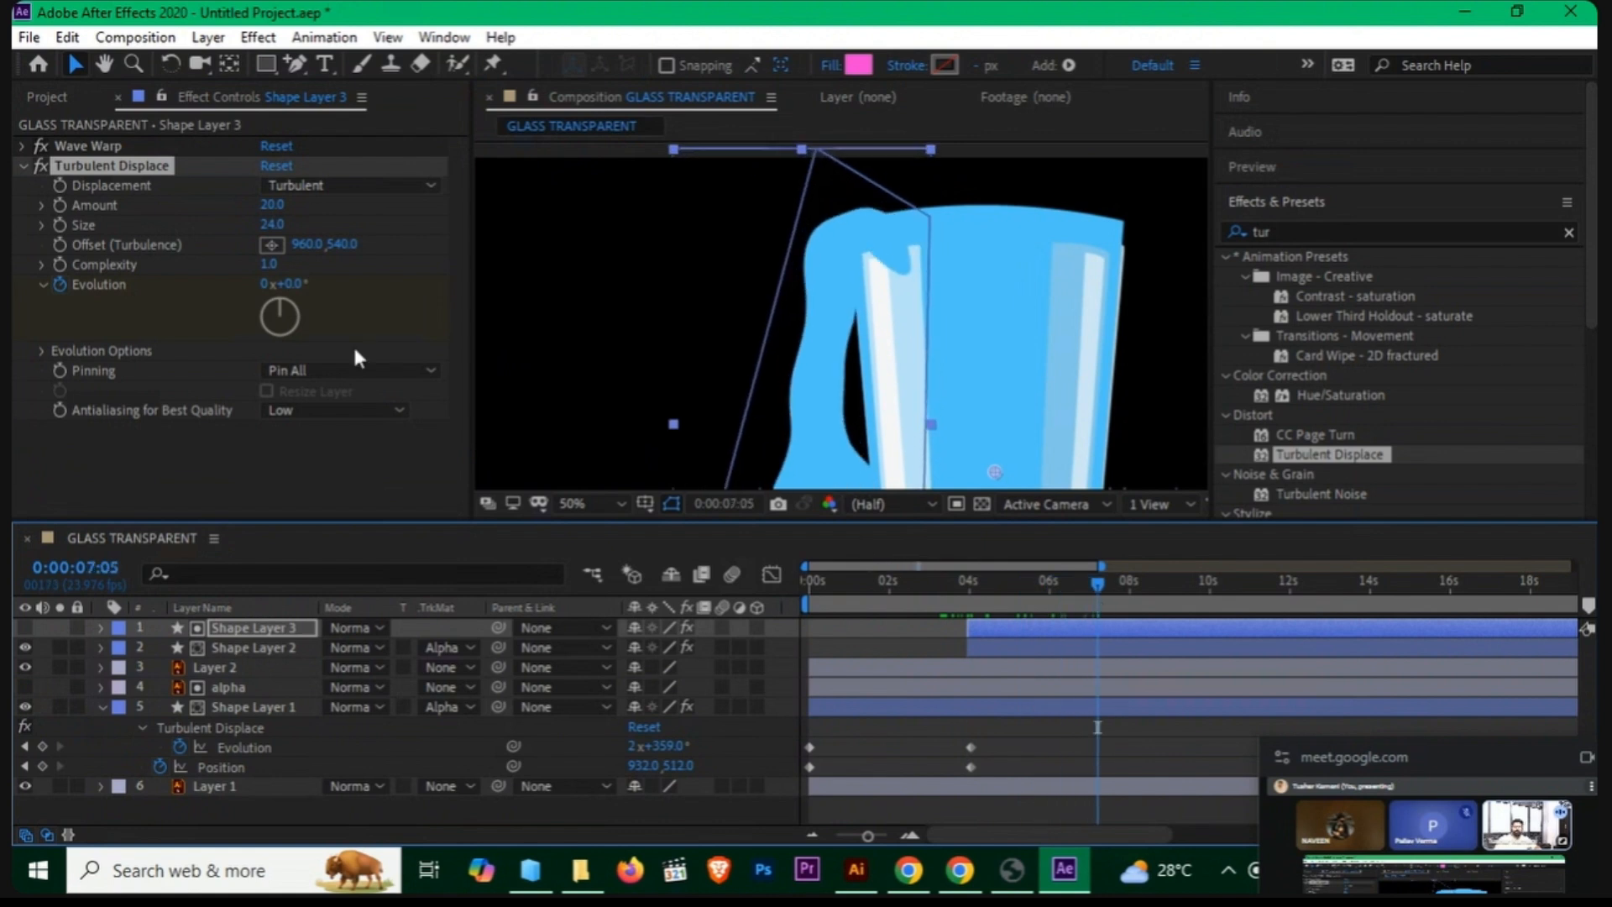
{"action": "left_click_drag", "start_coordinate": [288, 300], "coordinate": [157, 342]}
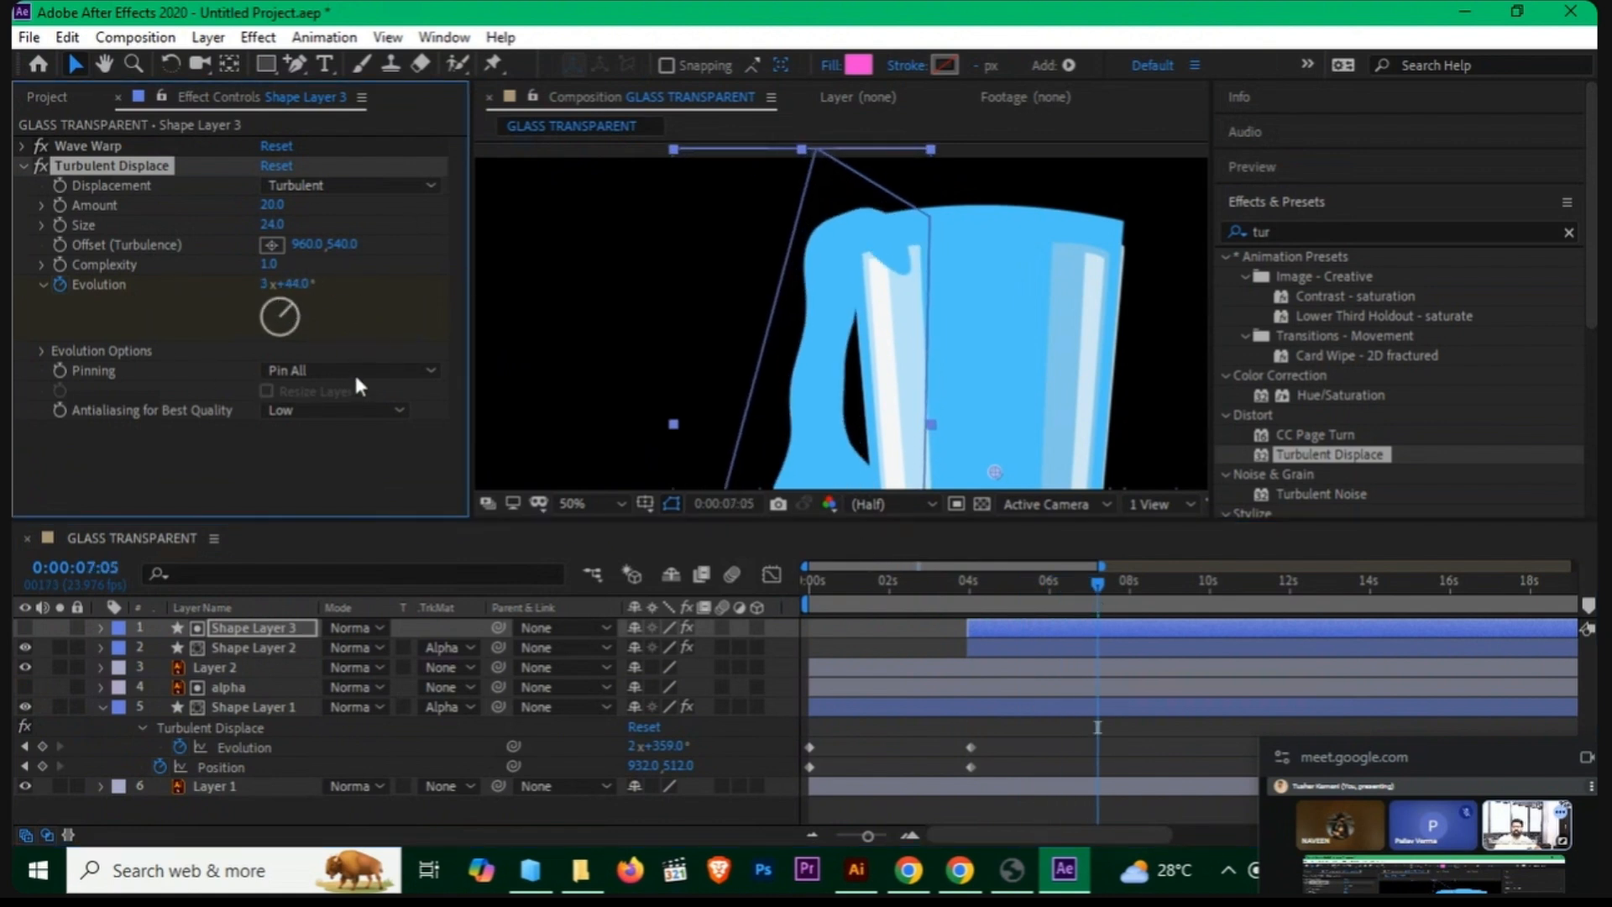
Step: Preview the overflow up to 0:00:05:08 and bring the whole glass into view
{"action": "left_click", "coordinate": [950, 593]}
{"action": "scroll", "coordinate": [910, 385], "scroll_direction": "down", "scroll_amount": 2}
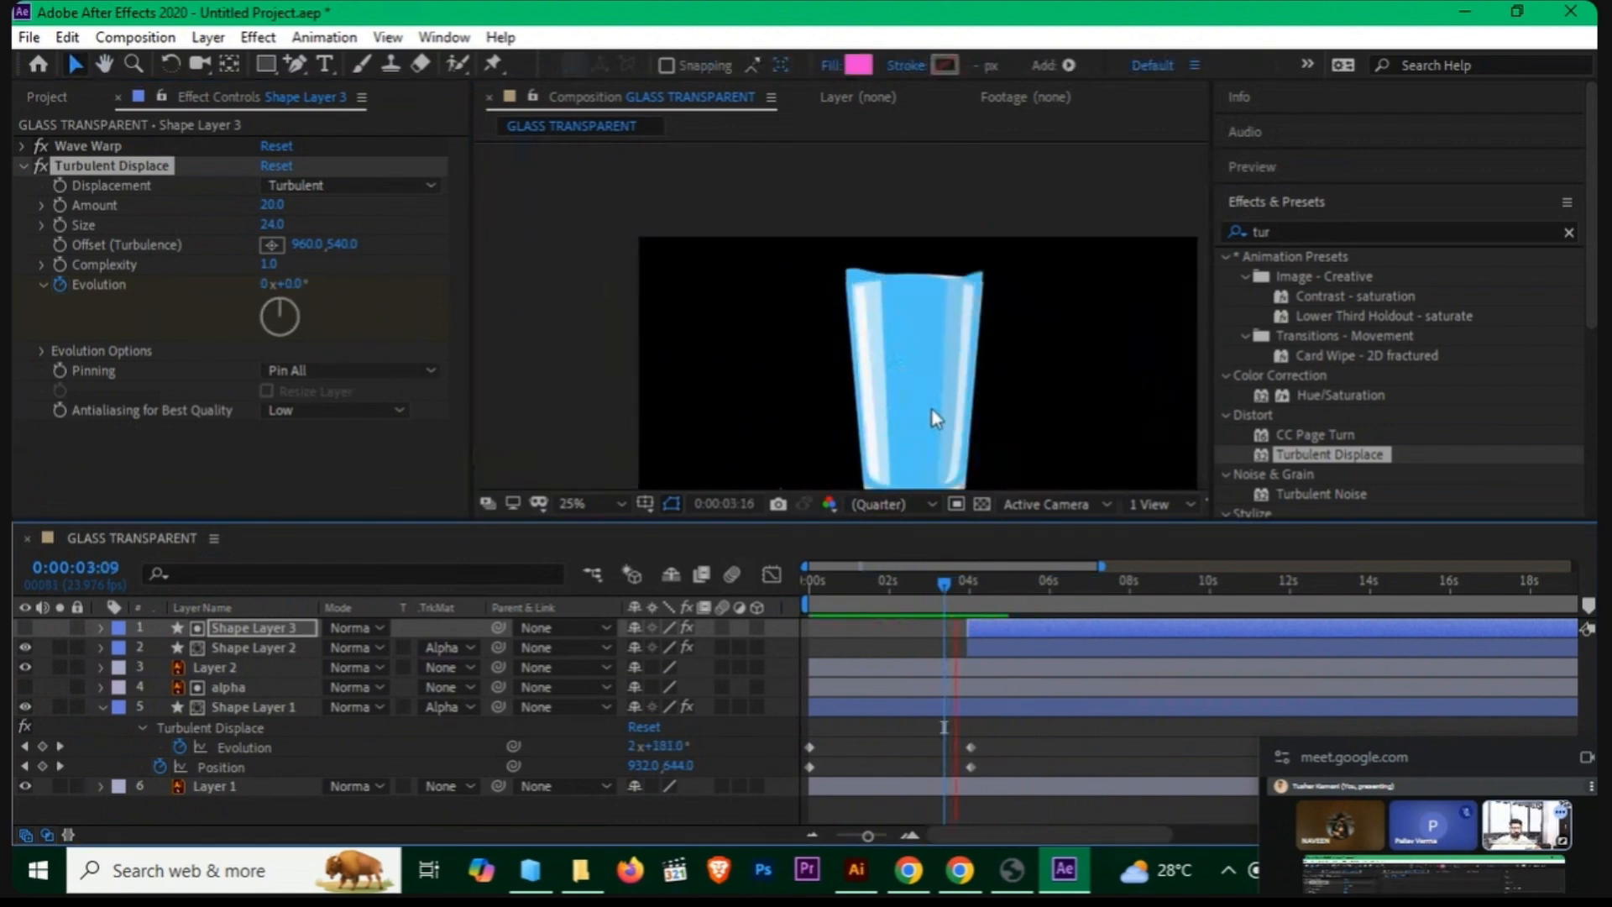
{"action": "key", "text": "space"}
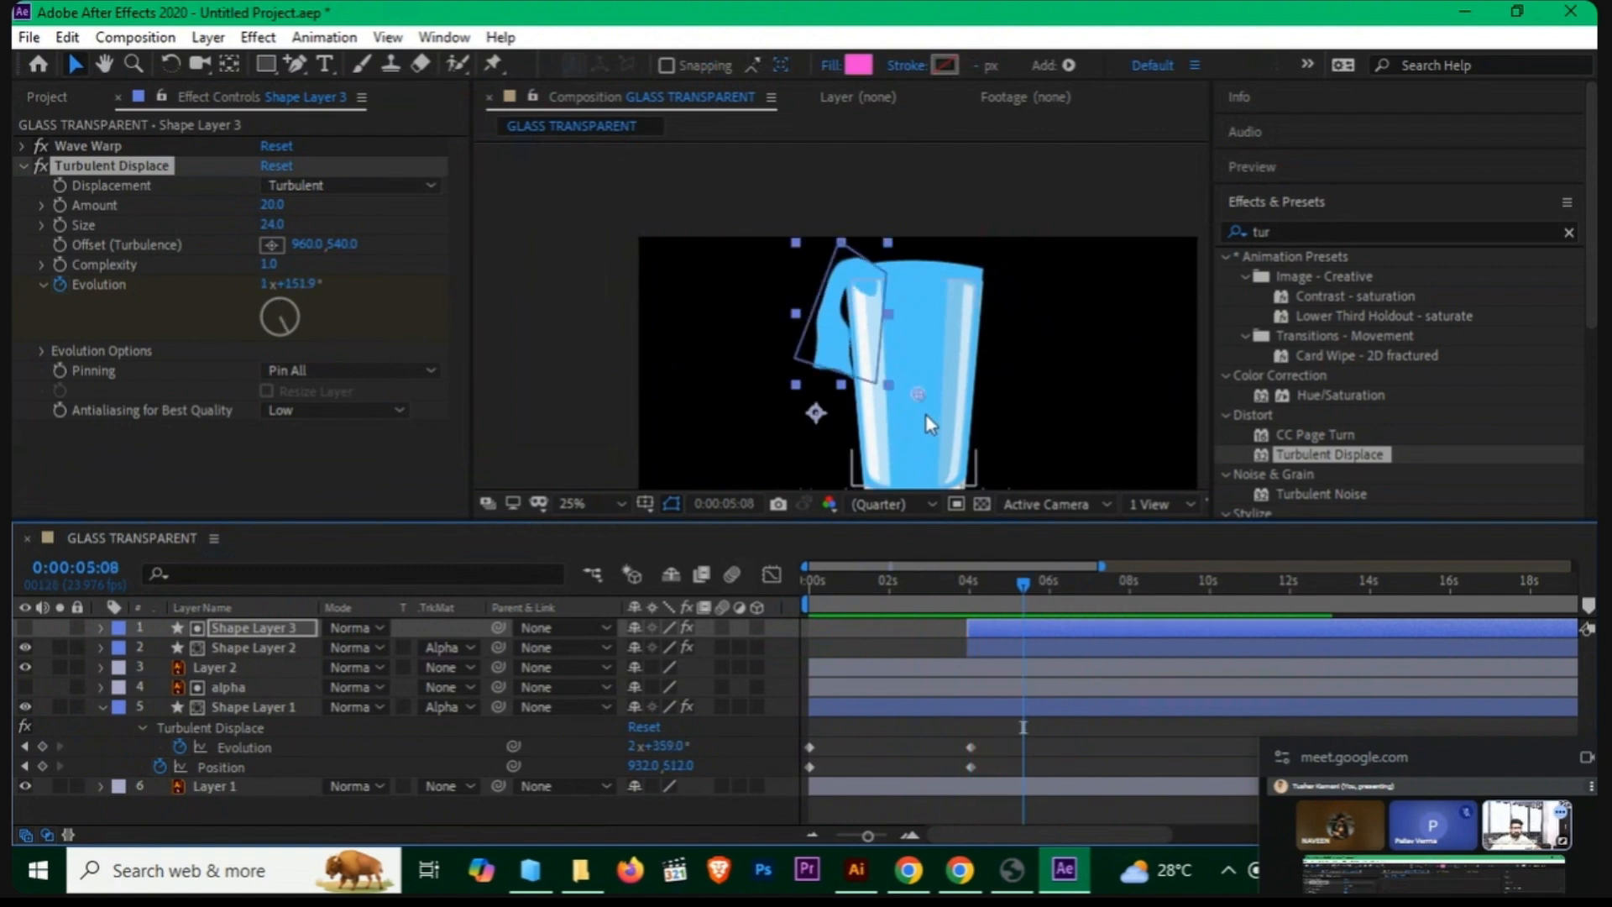
{"action": "left_click_drag", "start_coordinate": [1069, 446], "coordinate": [1024, 352]}
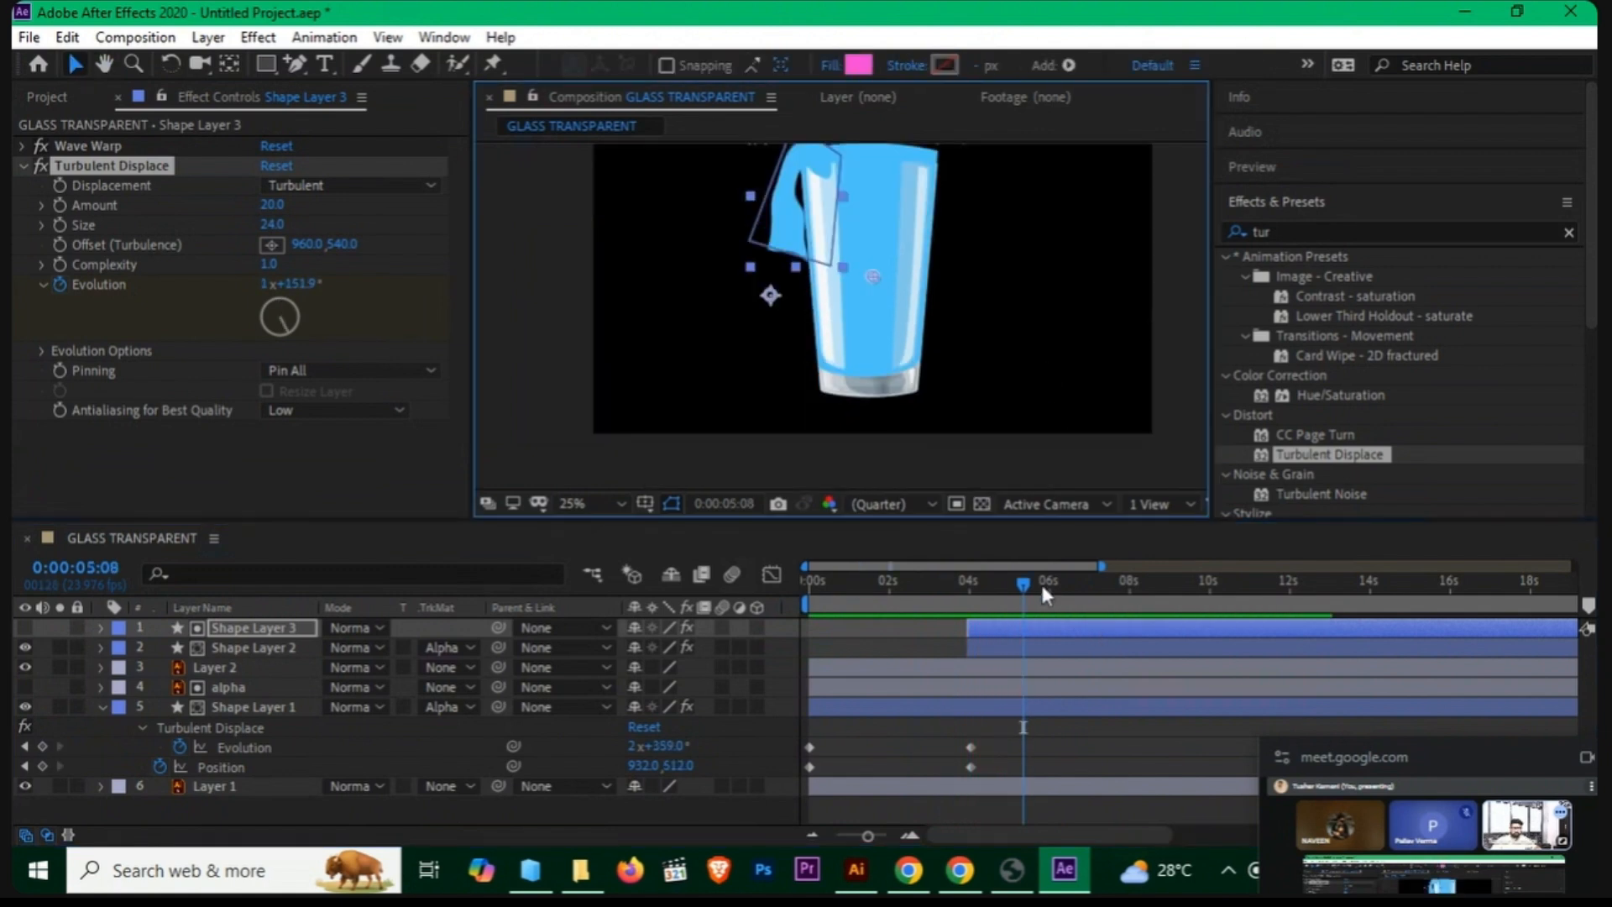
Step: Move Shape Layer 3 and Shape Layer 2 together below Layer 2, and preview the spill from 0:00:03:19
{"action": "left_click", "coordinate": [1006, 586]}
{"action": "left_click", "coordinate": [264, 648]}
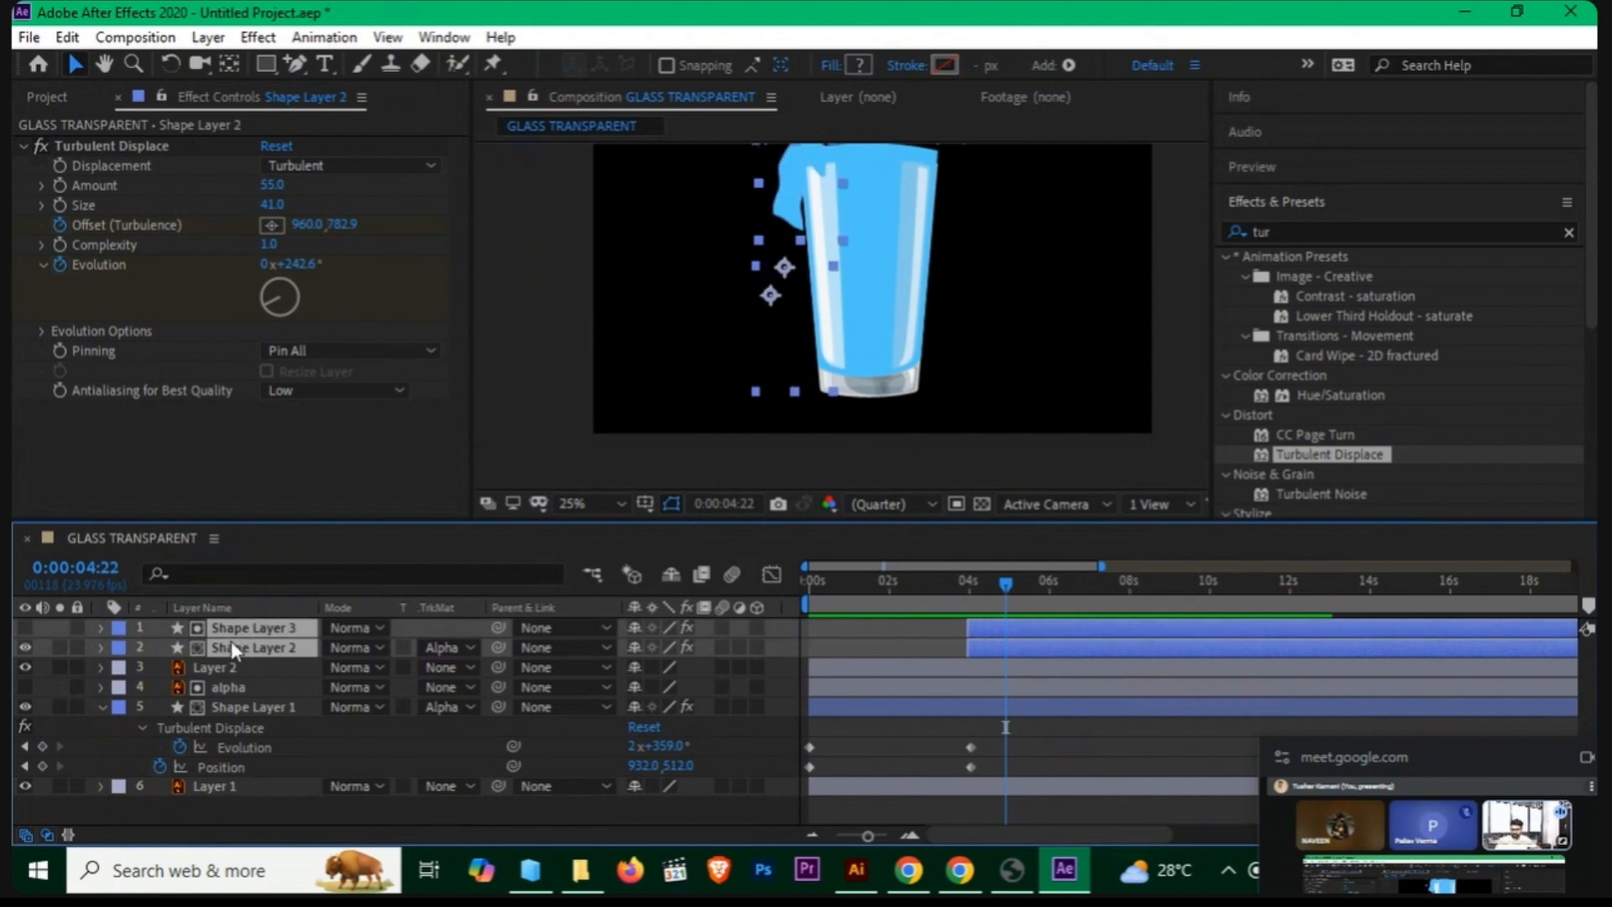
{"action": "left_click_drag", "start_coordinate": [231, 632], "coordinate": [235, 677]}
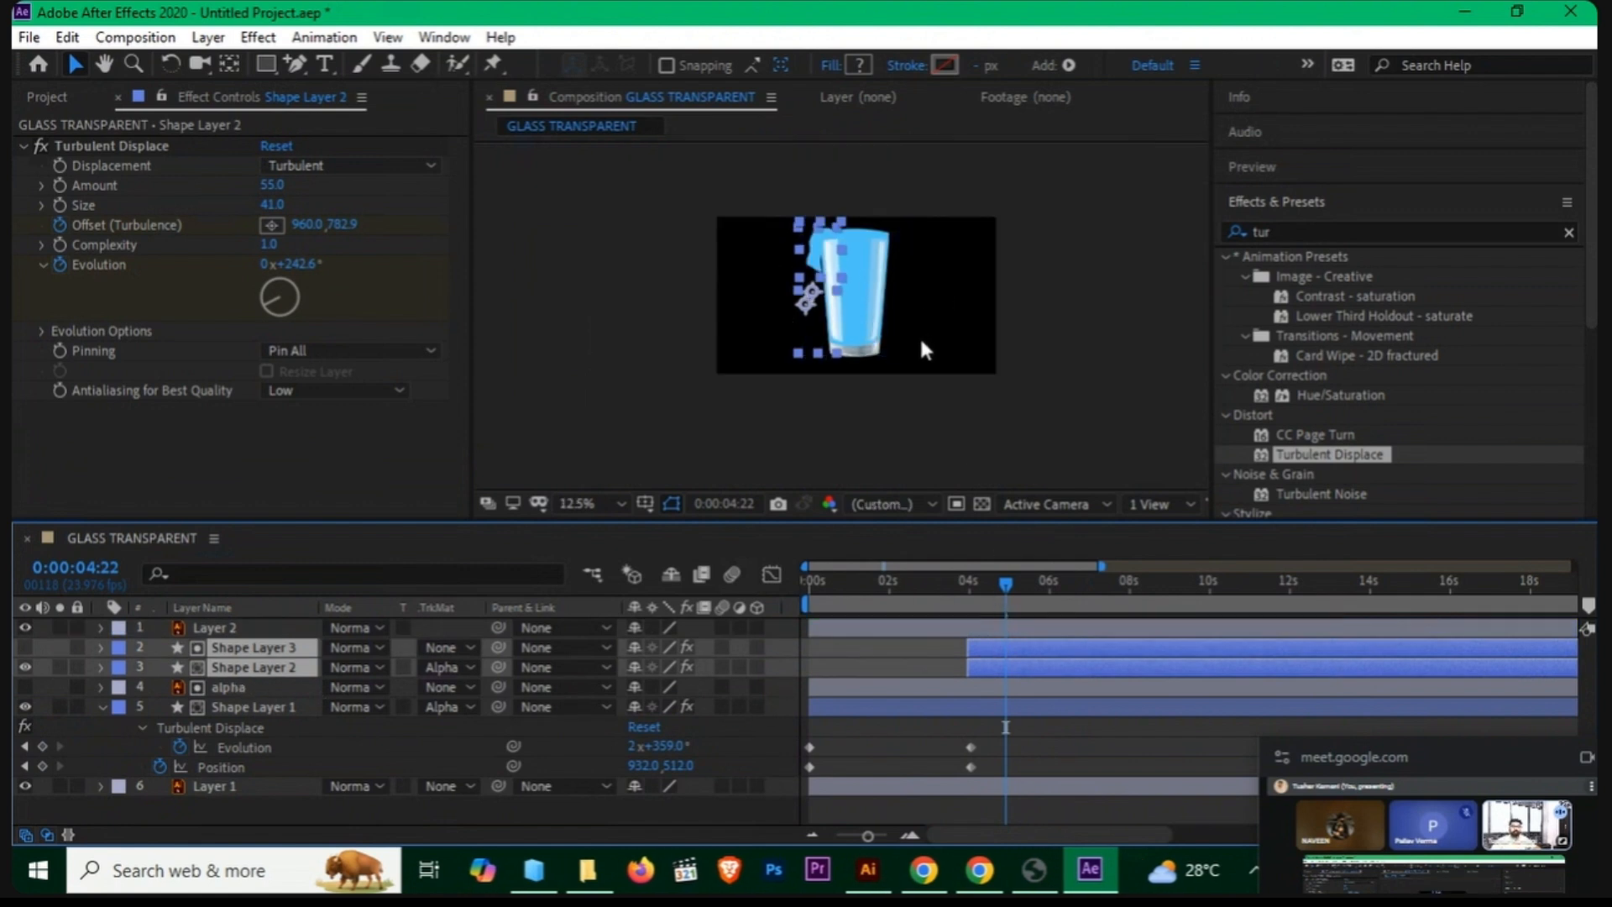
{"action": "left_click_drag", "start_coordinate": [1005, 586], "coordinate": [952, 582]}
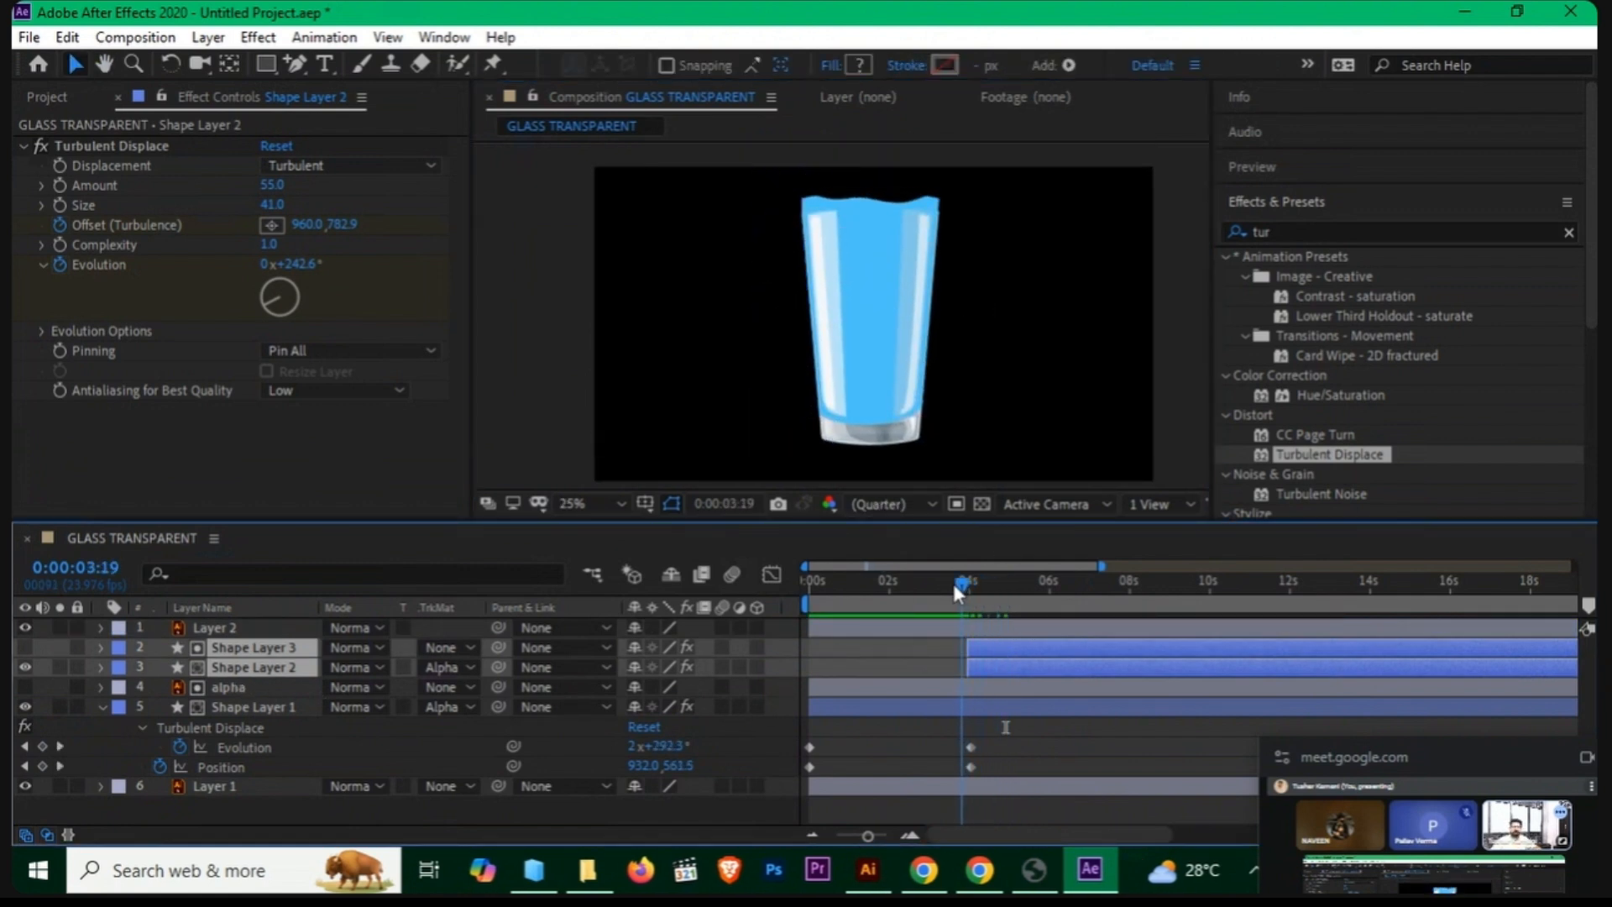
{"action": "key", "text": "space"}
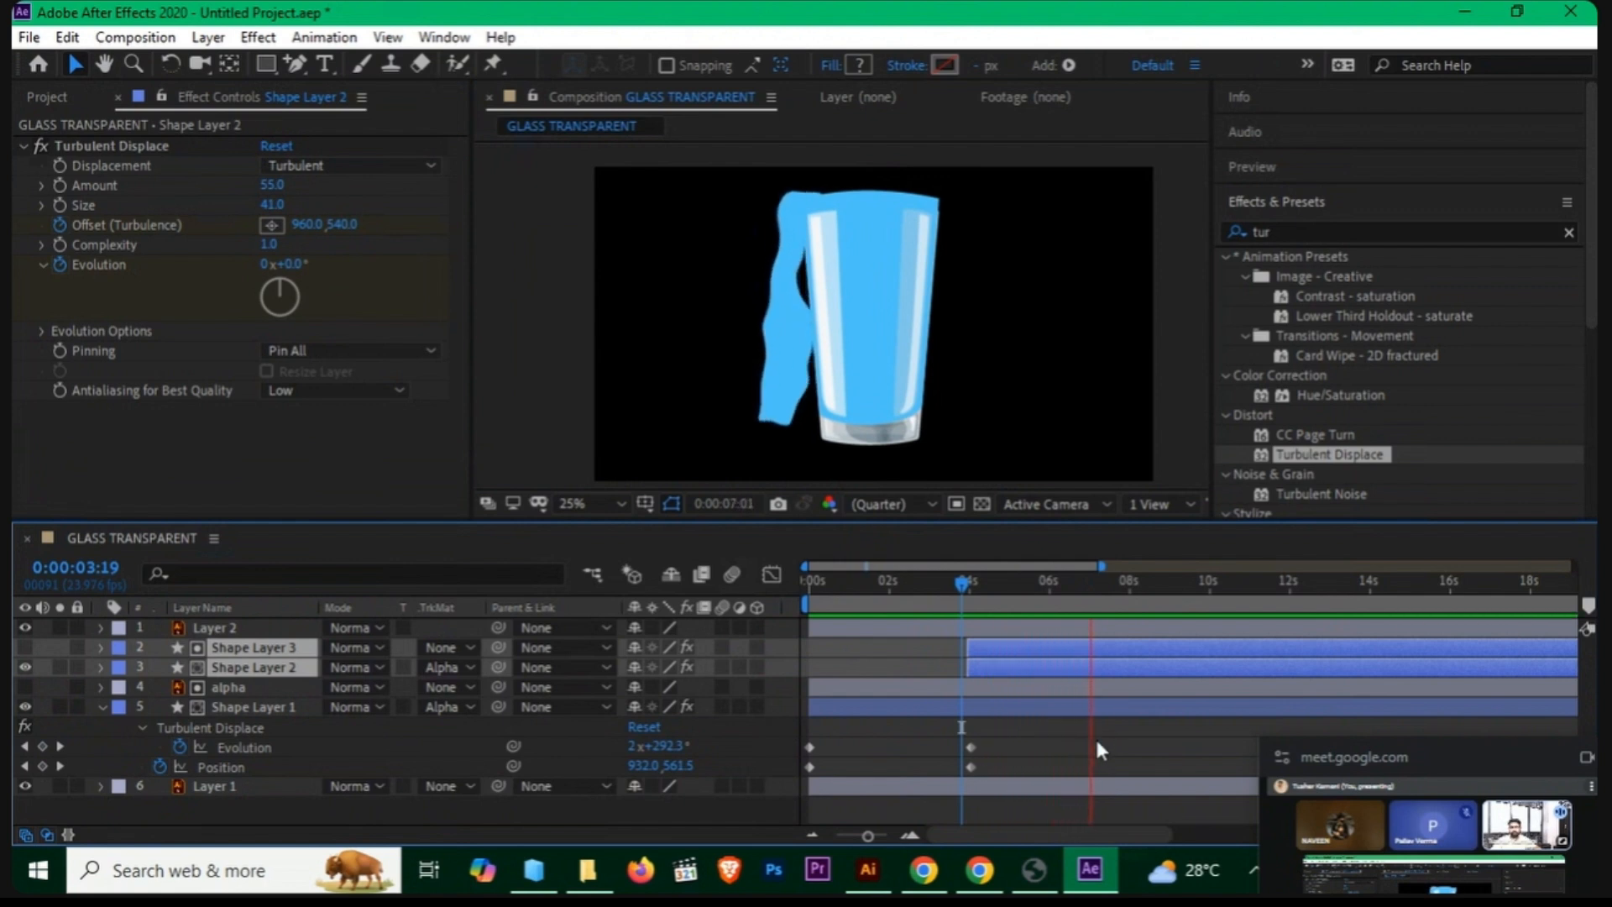
{"action": "key", "text": "space"}
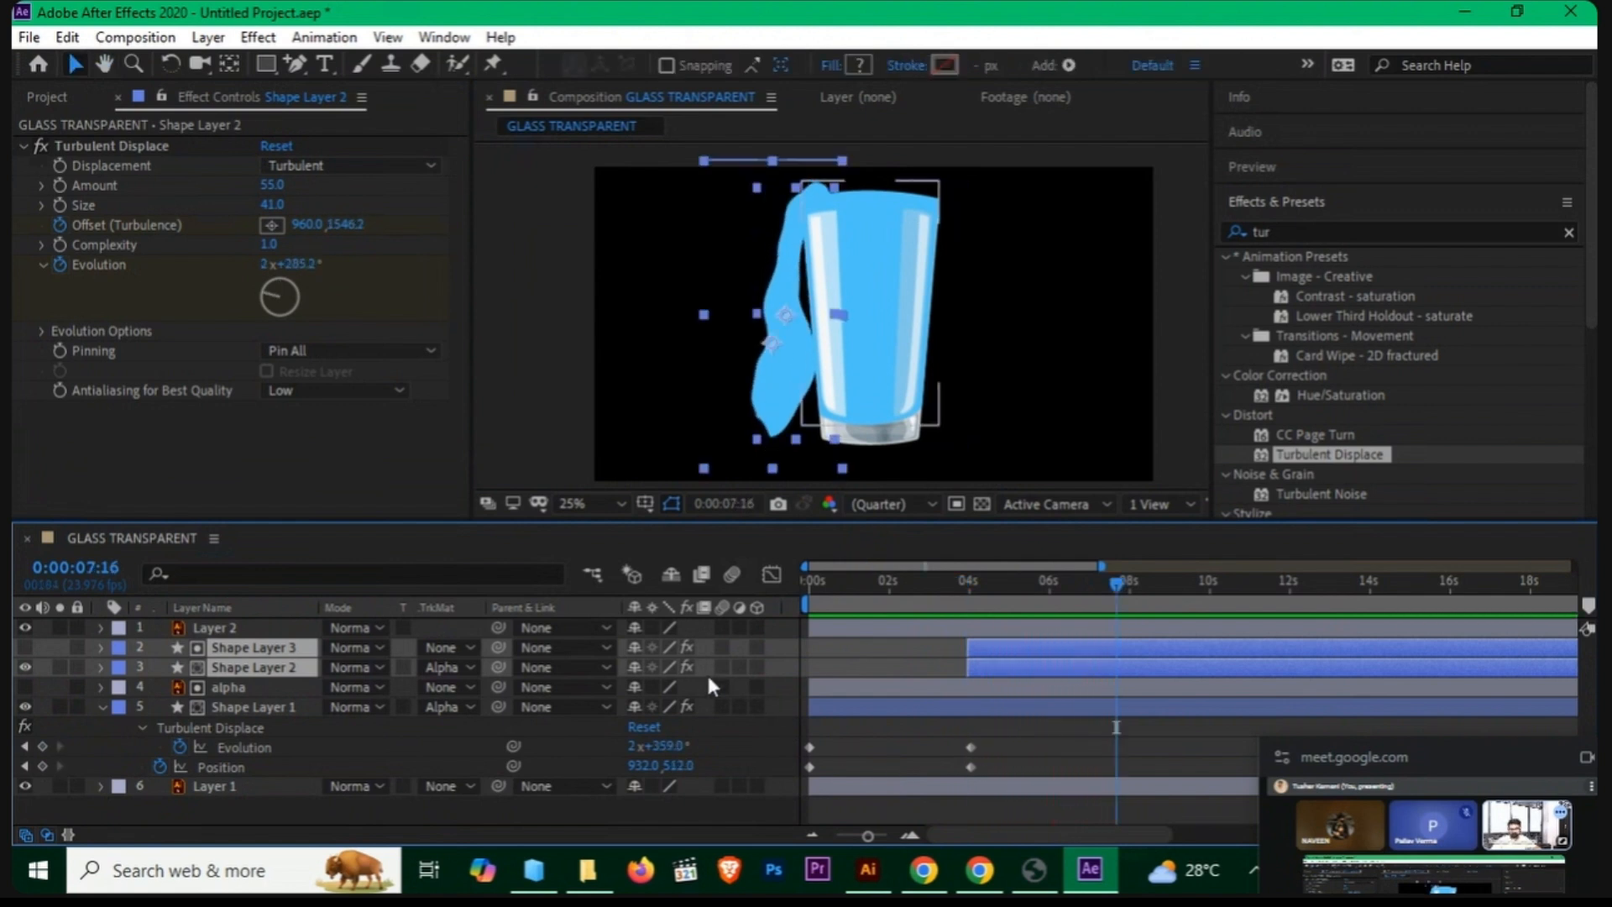
Step: Reveal Shape Layer 2's keyframes and move its final Turbulent Displace Offset and Evolution keyframes to 0:00:05:17
{"action": "left_click", "coordinate": [272, 688]}
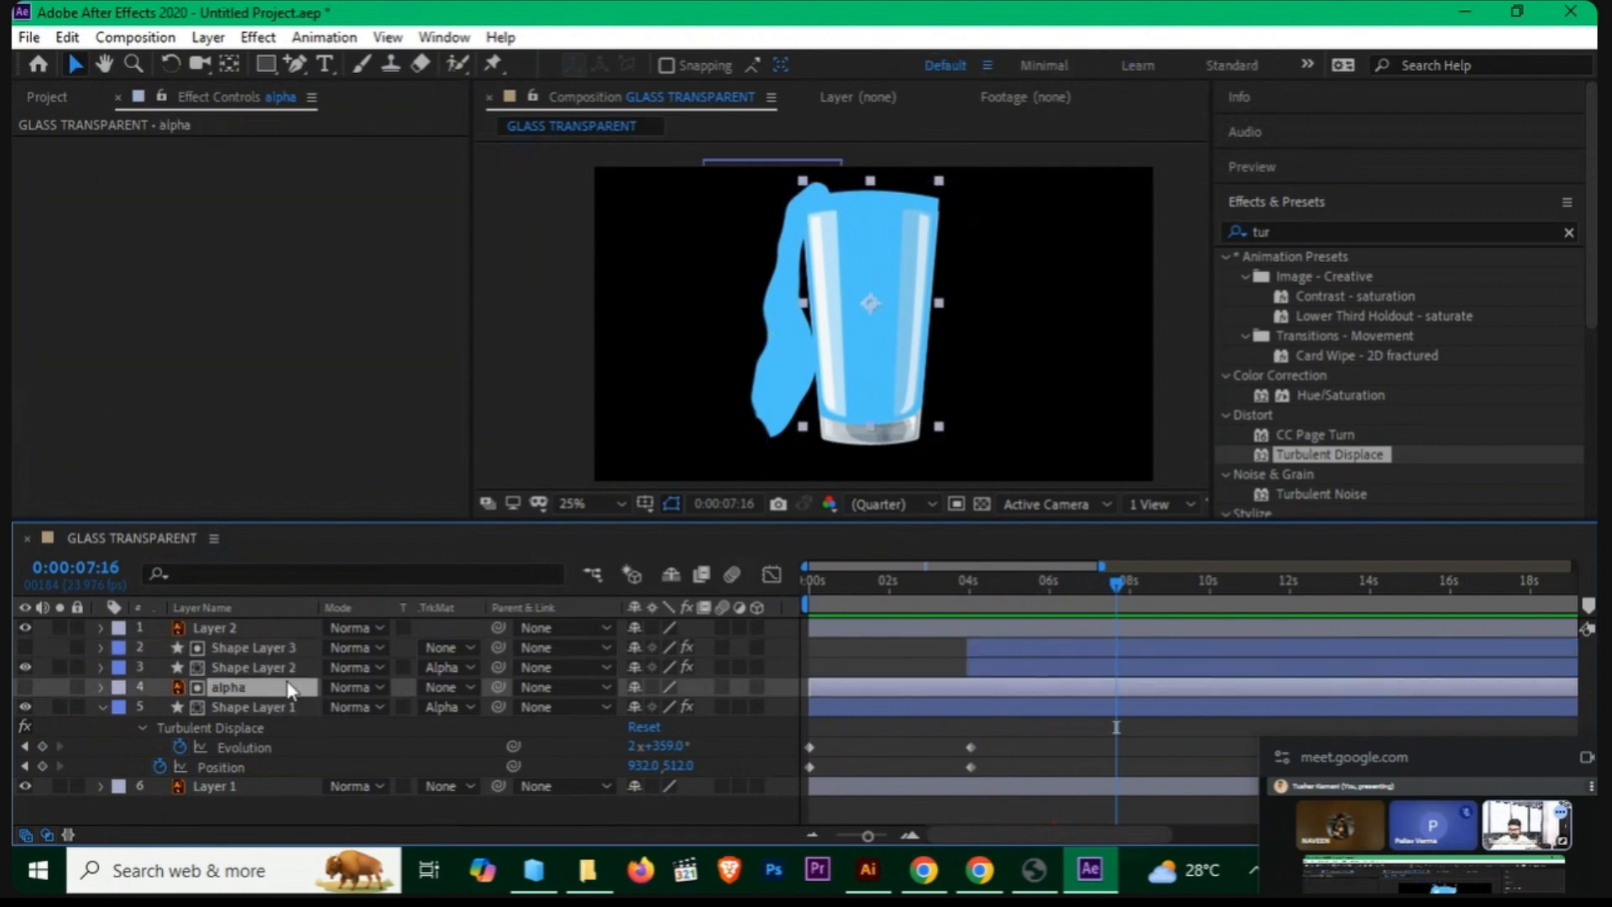
{"action": "left_click", "coordinate": [289, 669]}
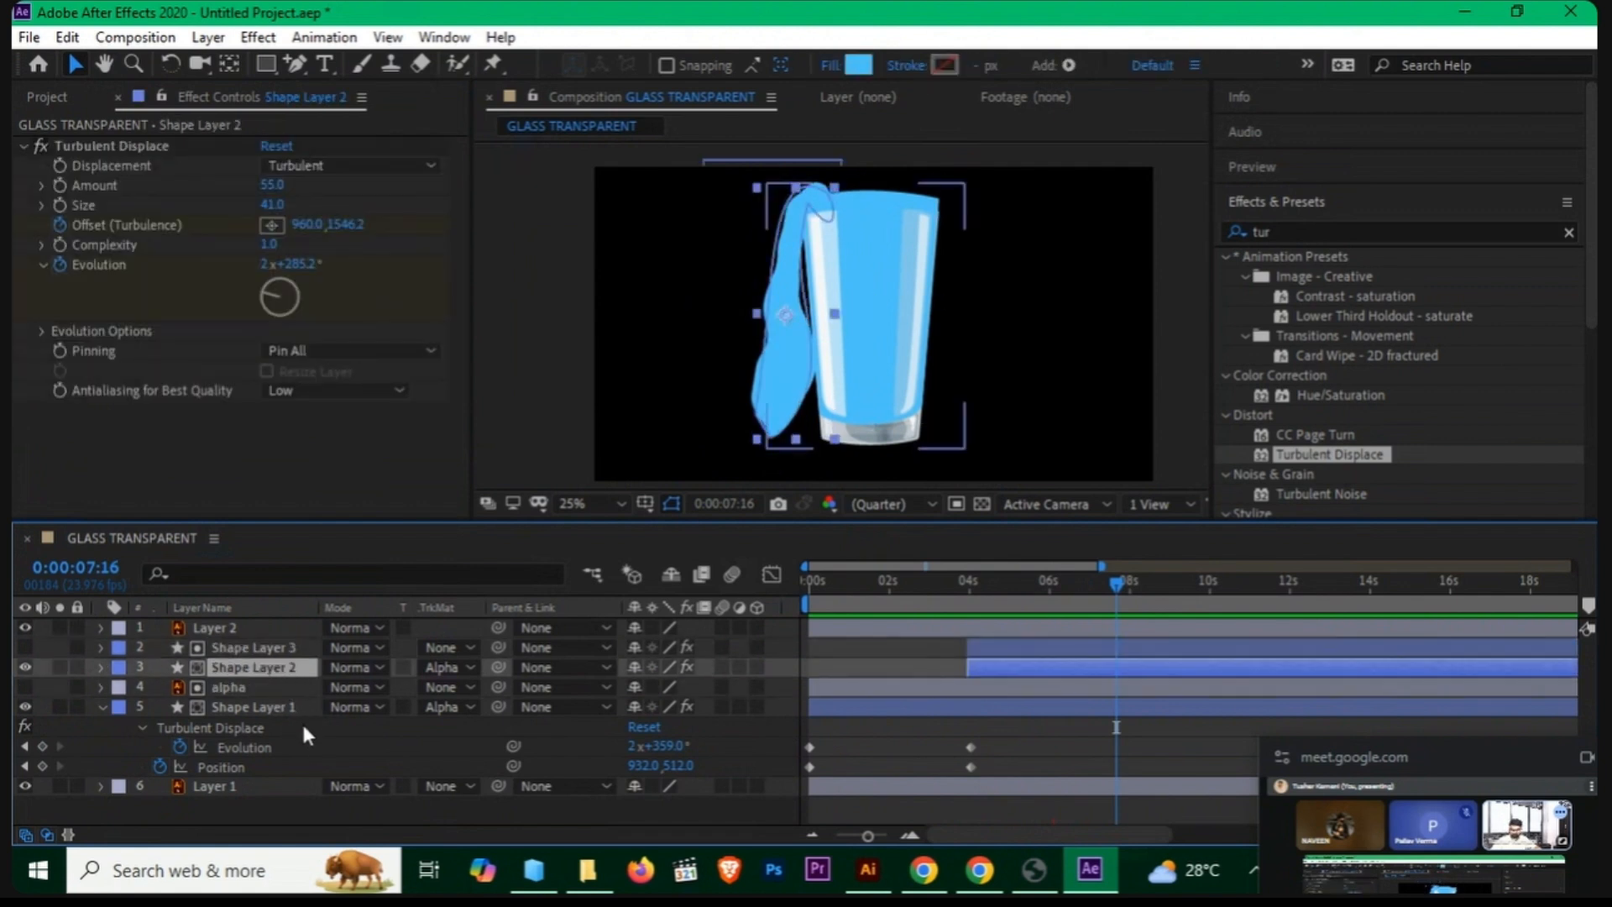
{"action": "key", "text": "u"}
{"action": "left_click_drag", "start_coordinate": [1115, 589], "coordinate": [1039, 589]}
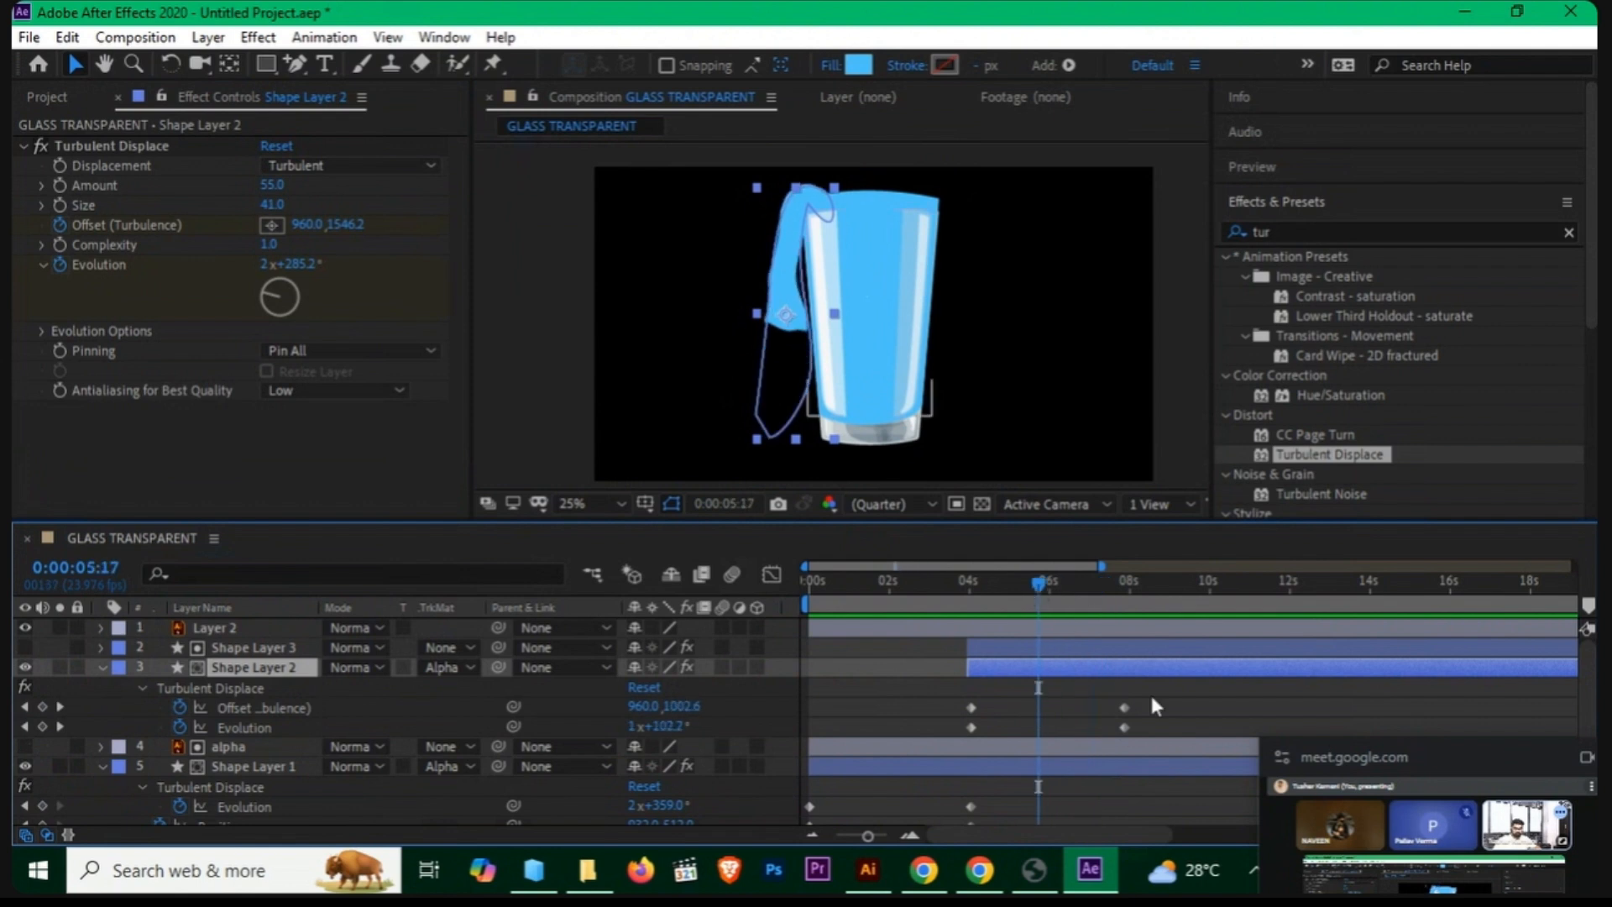
{"action": "left_click_drag", "start_coordinate": [1183, 701], "coordinate": [1032, 703]}
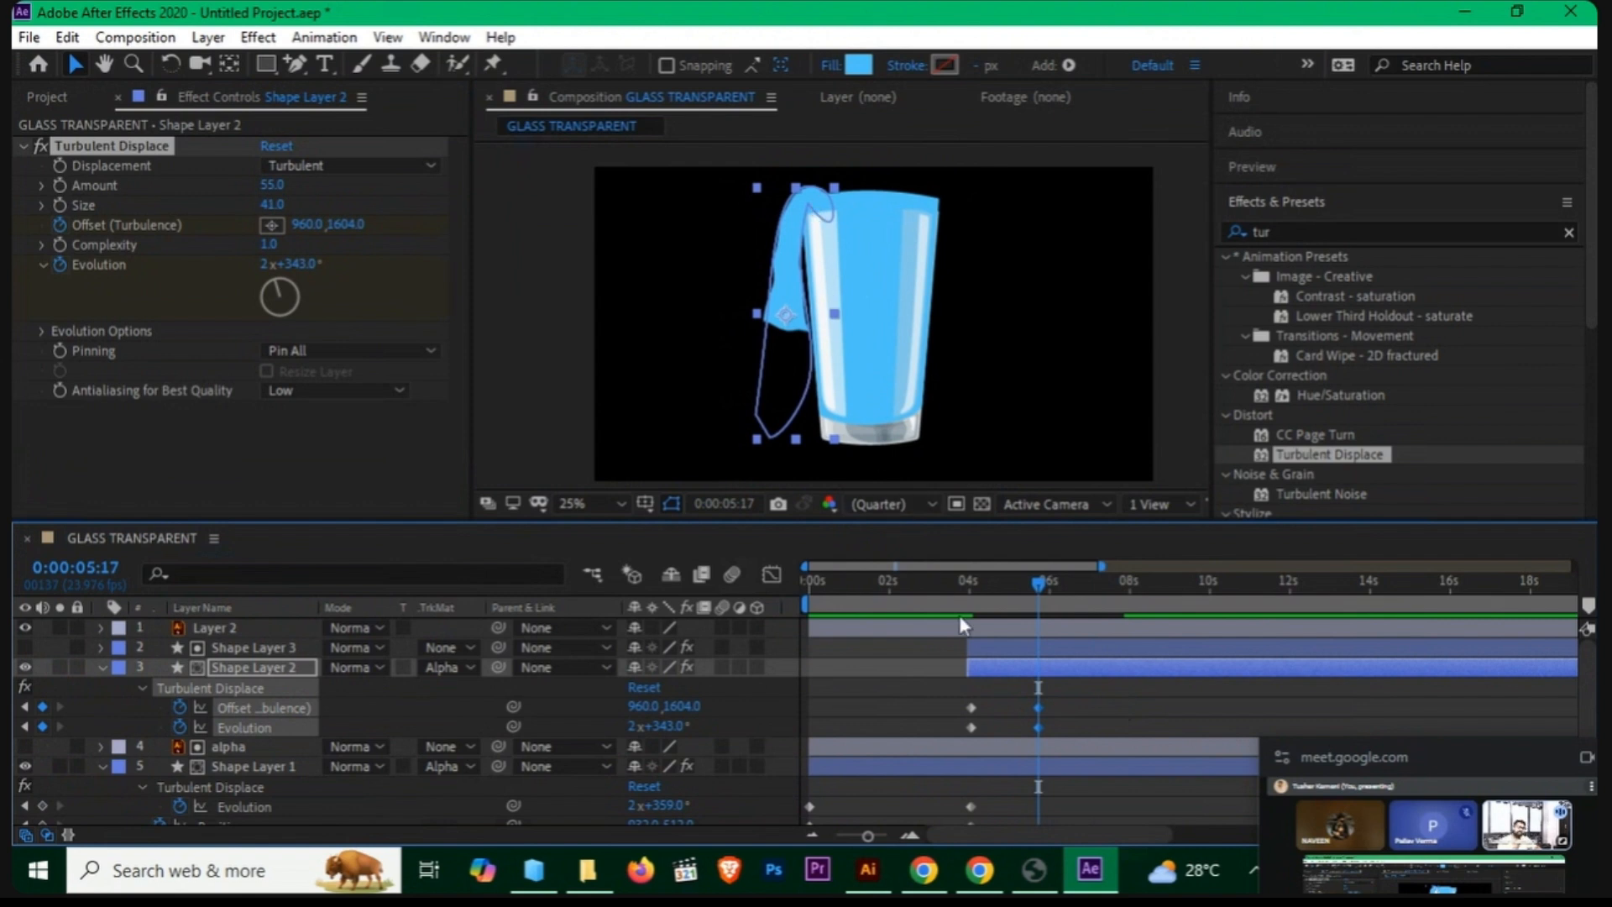
Step: Apply Easy Ease to all of Shape Layer 2's Turbulent Displace Offset and Evolution keyframes
{"action": "left_click_drag", "start_coordinate": [1075, 709], "coordinate": [944, 732]}
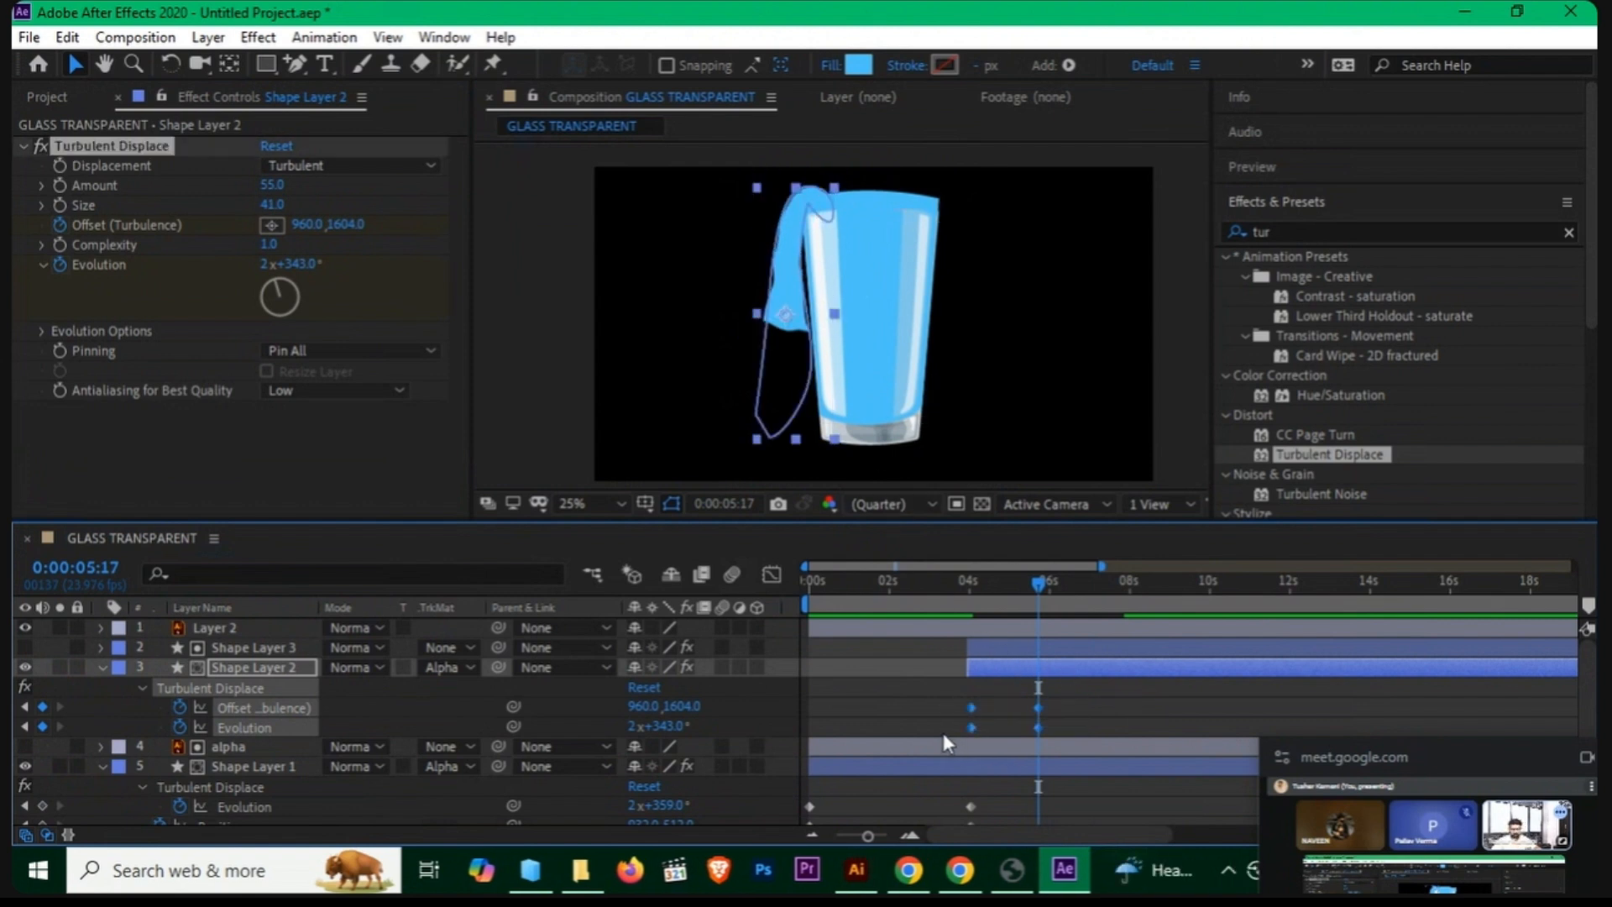
{"action": "left_click", "coordinate": [771, 574]}
{"action": "key", "text": "shift+F3"}
{"action": "left_click_drag", "start_coordinate": [1088, 685], "coordinate": [932, 735]}
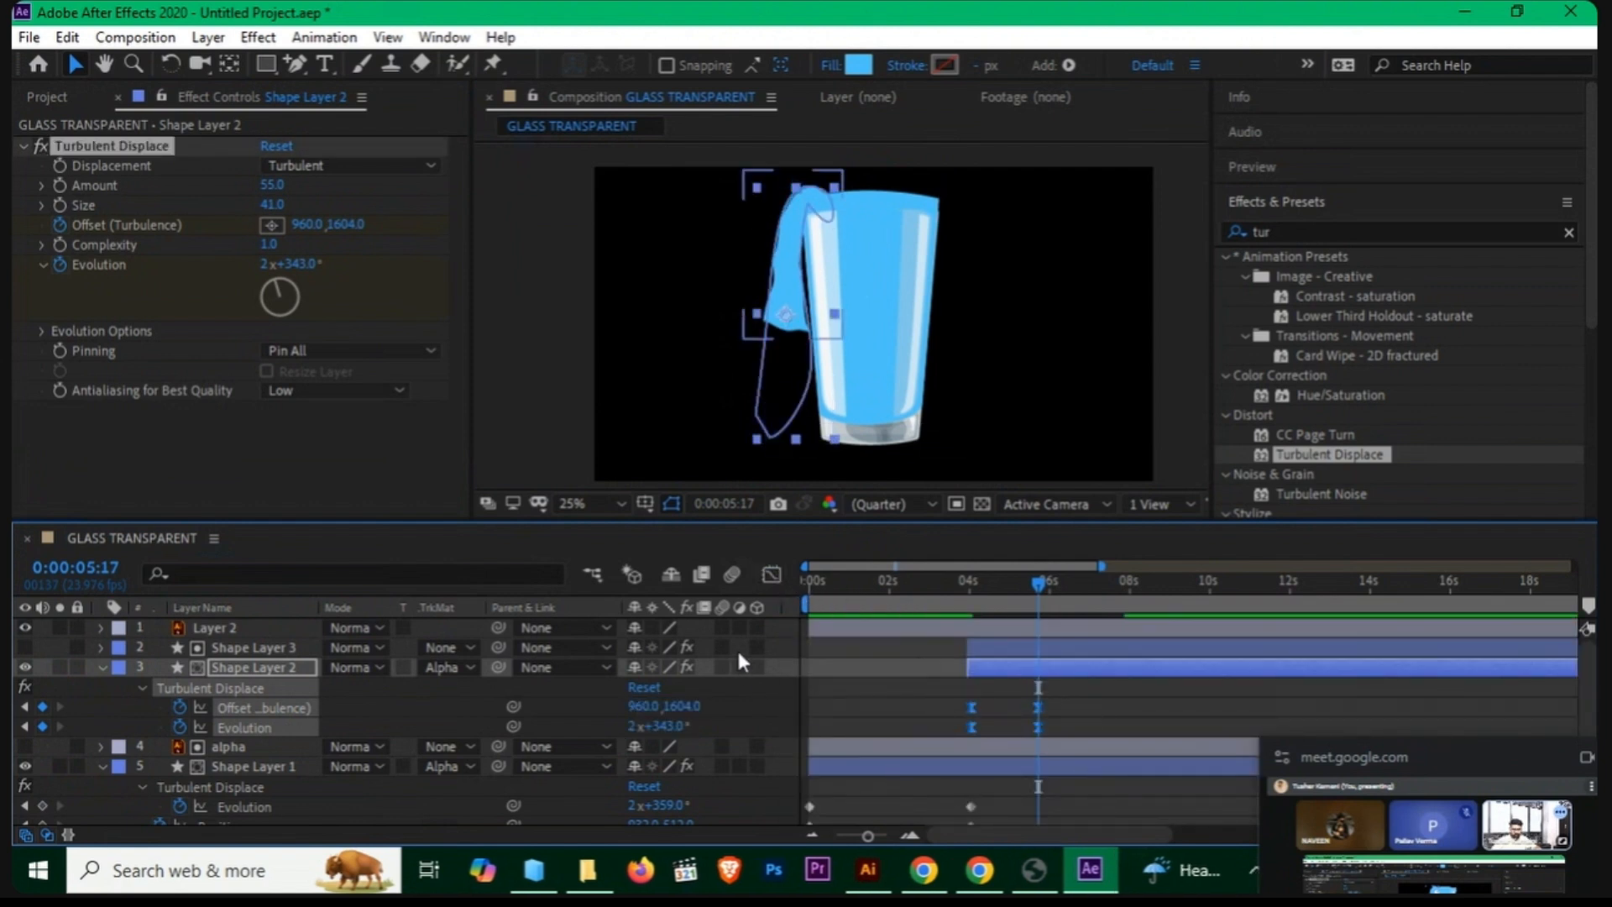
Step: Reshape those keyframes' speed curve to peak early with a long ease-out, and preview the spill from 0:00:03:22
{"action": "left_click", "coordinate": [771, 574]}
{"action": "left_click_drag", "start_coordinate": [1089, 732], "coordinate": [1030, 786]}
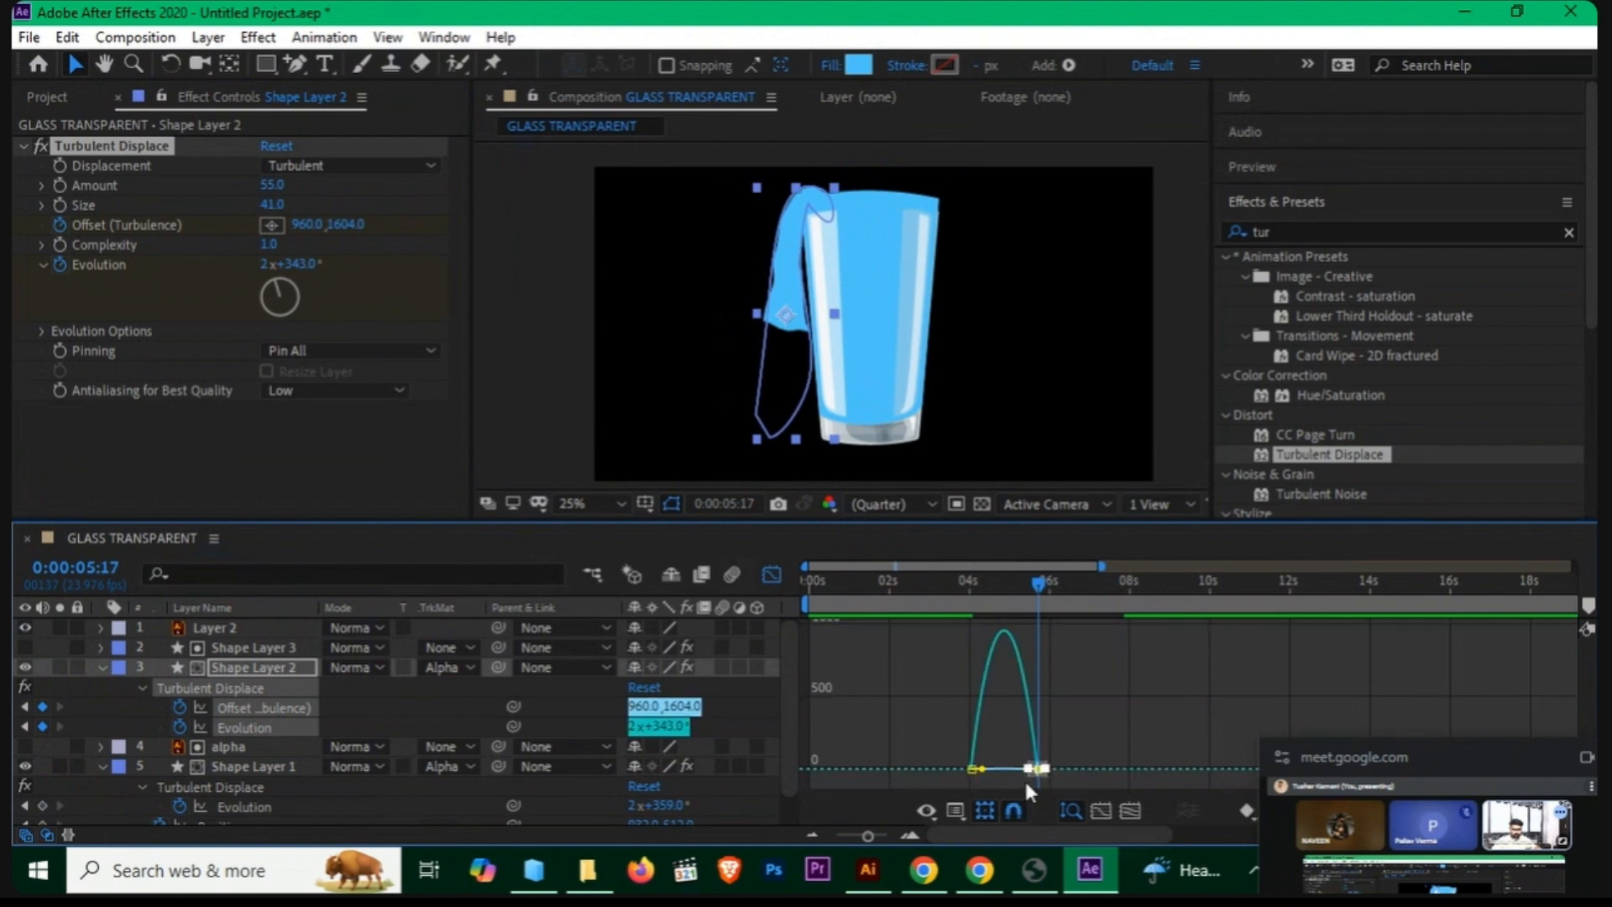
{"action": "left_click_drag", "start_coordinate": [868, 835], "coordinate": [883, 837]}
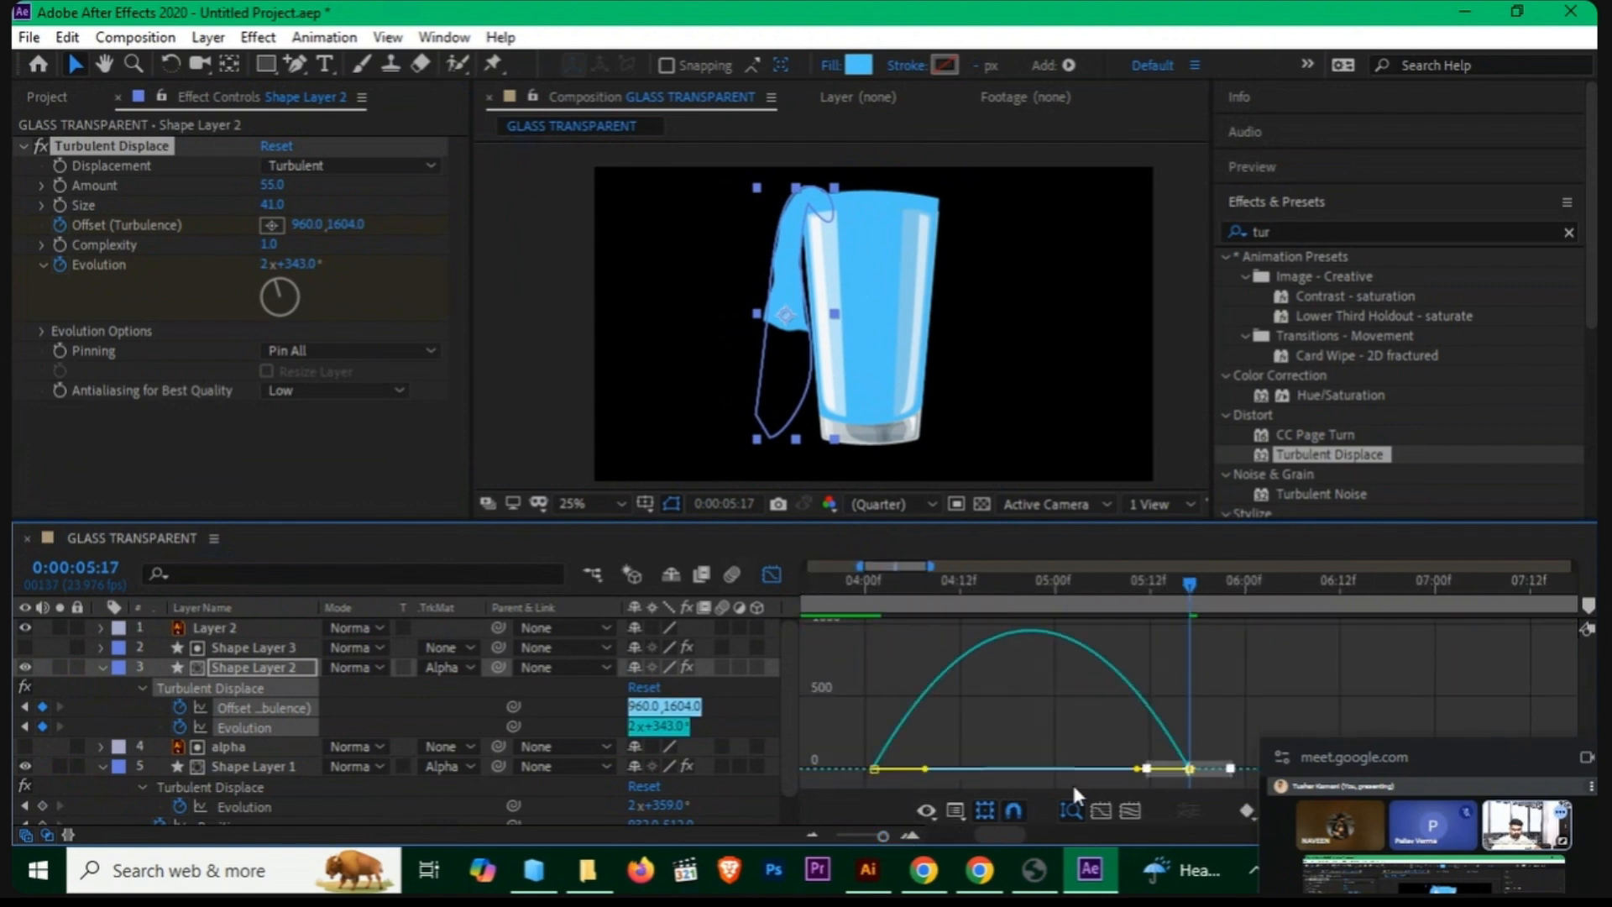
{"action": "left_click_drag", "start_coordinate": [1137, 769], "coordinate": [1075, 769]}
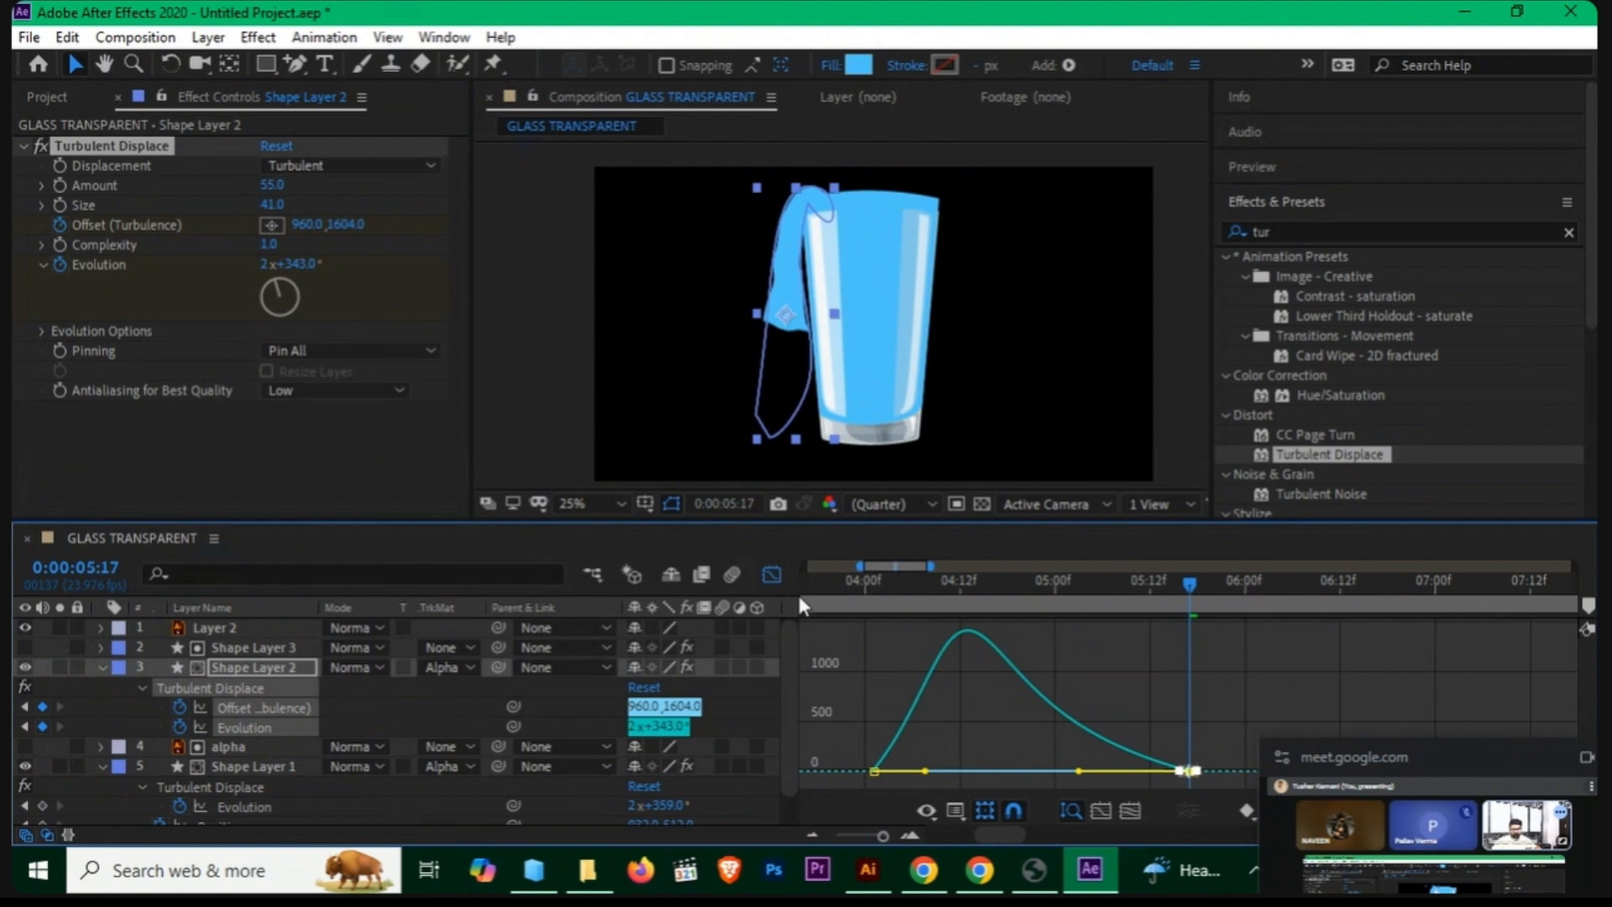
{"action": "left_click", "coordinate": [771, 576]}
{"action": "left_click_drag", "start_coordinate": [994, 580], "coordinate": [849, 598]}
{"action": "key", "text": "space"}
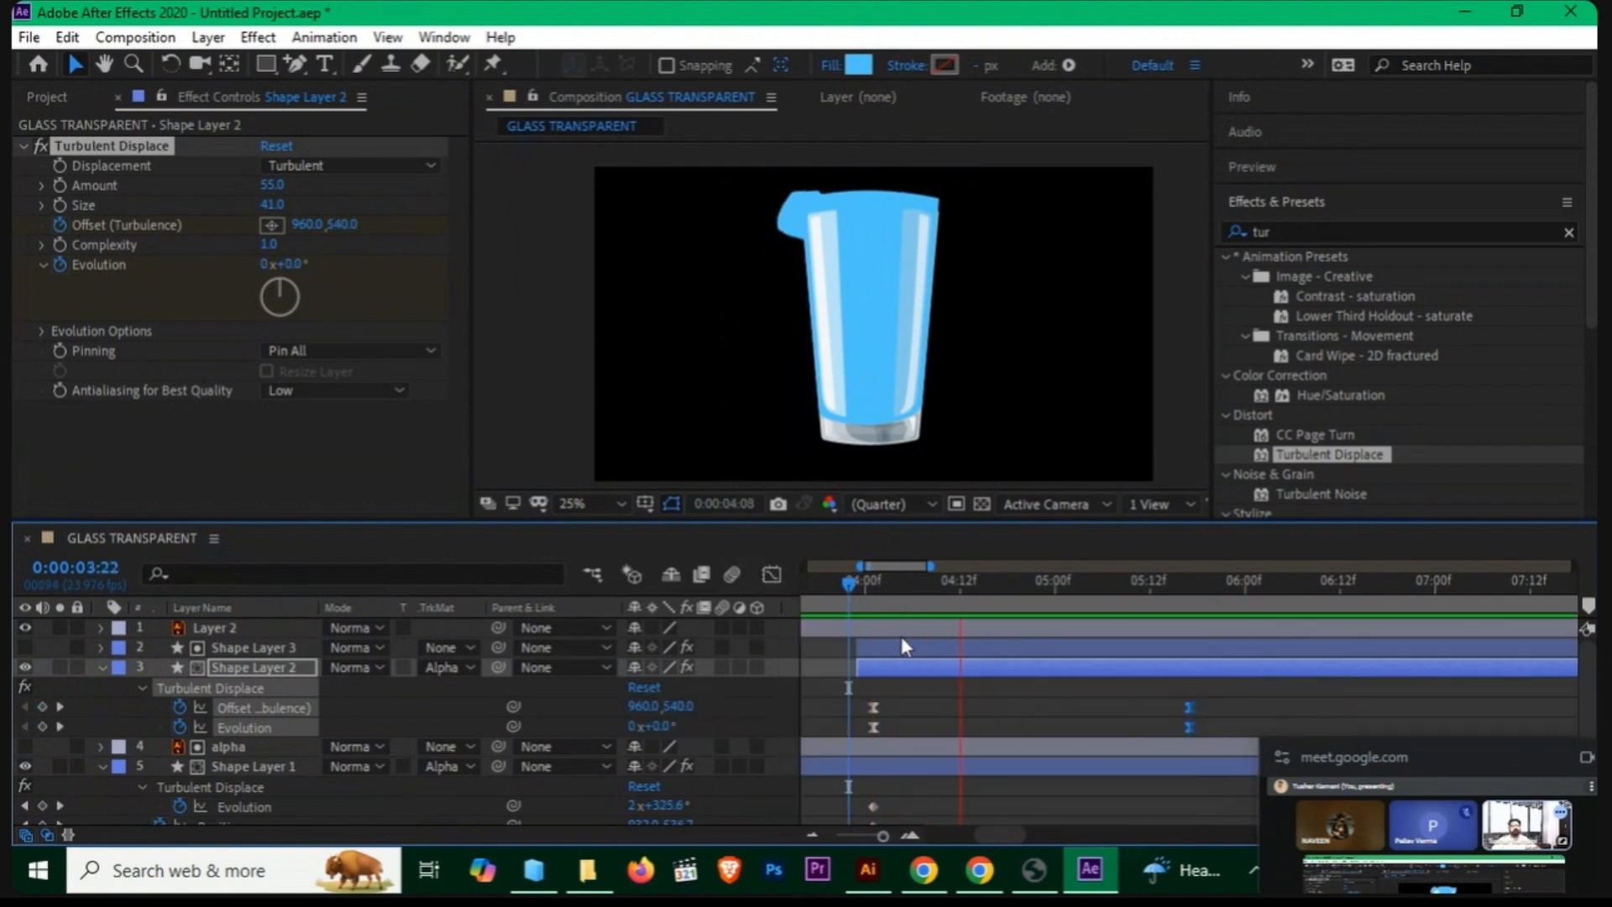
{"action": "key", "text": "space"}
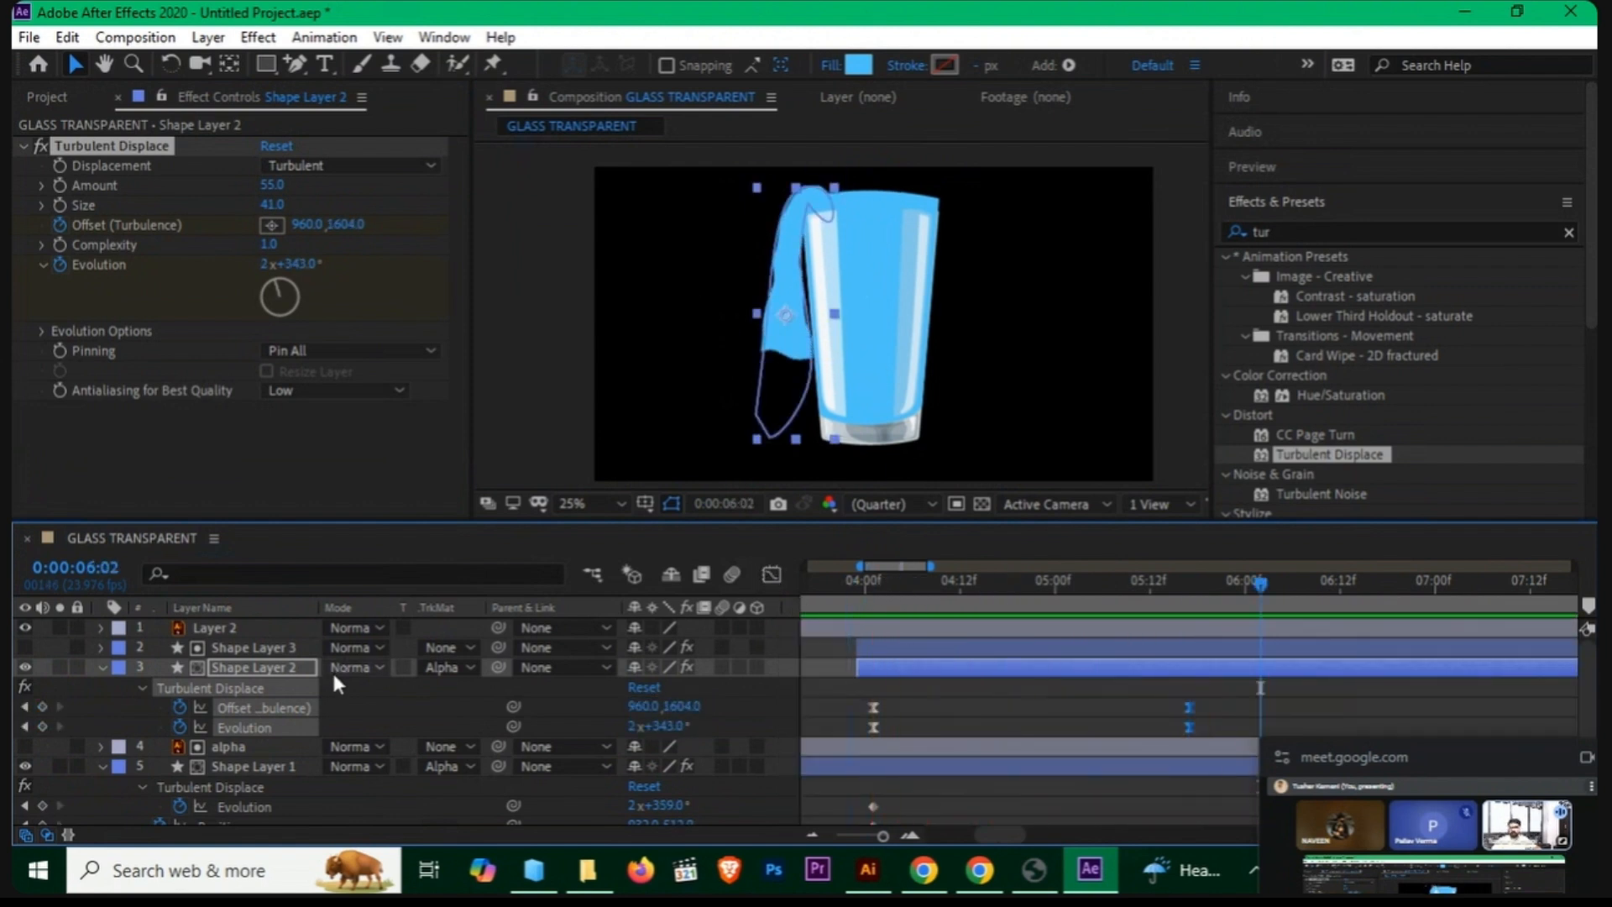
Step: Expand Shape Layer 3's Path 1 and raise the matte's upper vertex at 0:00:04:01
{"action": "left_click", "coordinate": [277, 650]}
{"action": "scroll", "coordinate": [822, 305], "scroll_direction": "up", "scroll_amount": 2}
{"action": "key", "text": "space"}
{"action": "left_click_drag", "start_coordinate": [781, 250], "coordinate": [816, 473]}
{"action": "left_click", "coordinate": [101, 647]}
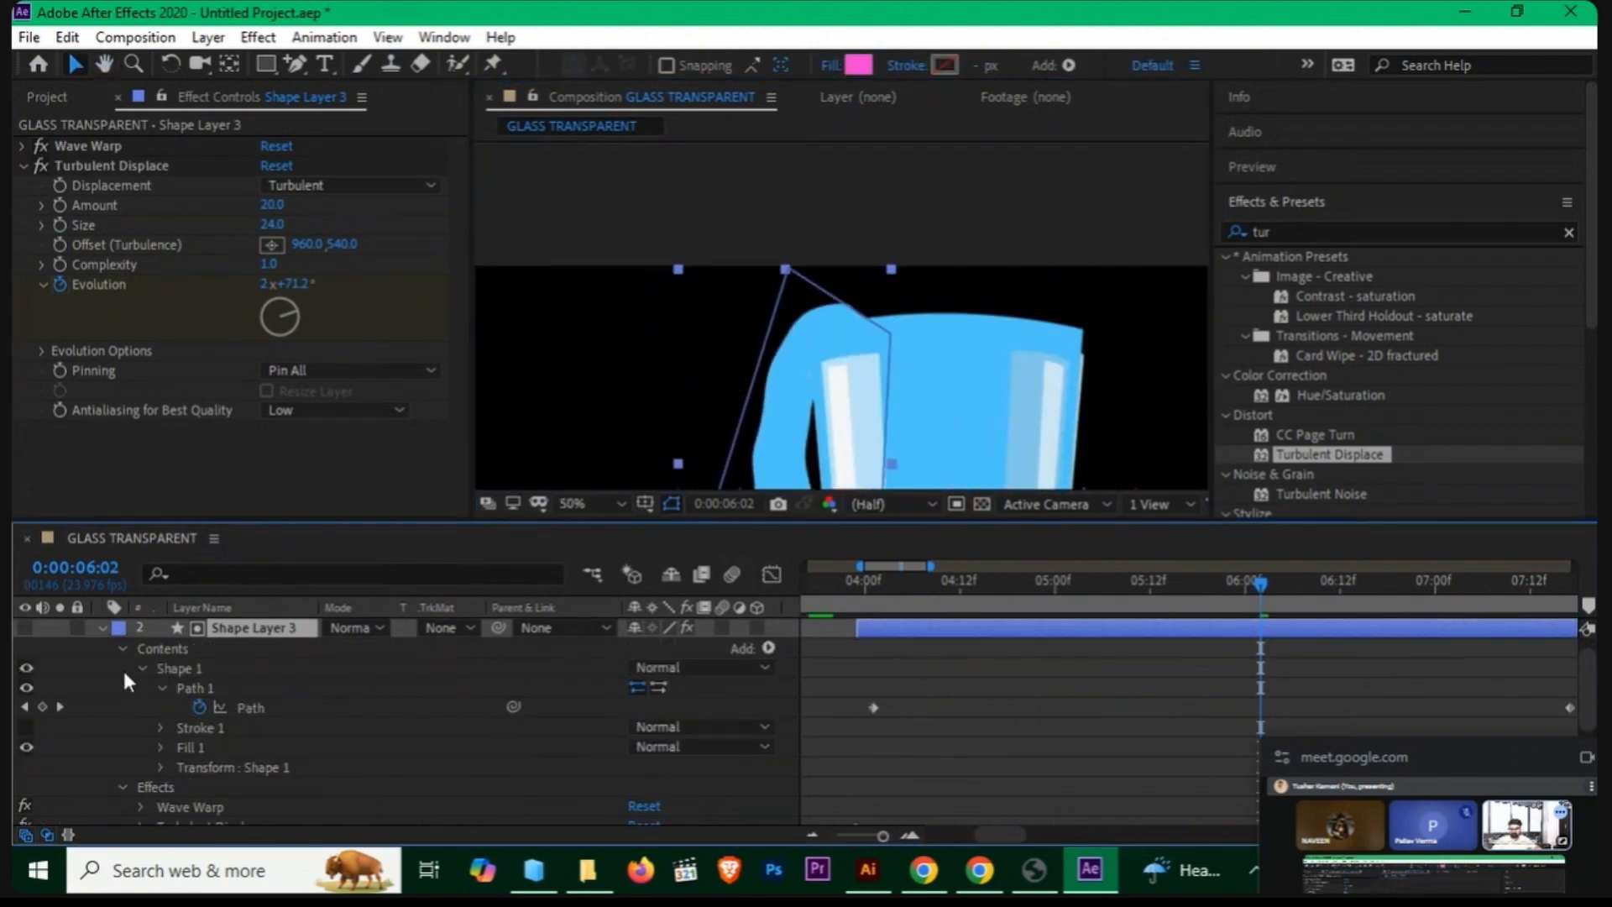
{"action": "left_click", "coordinate": [191, 670]}
{"action": "left_click", "coordinate": [194, 682]}
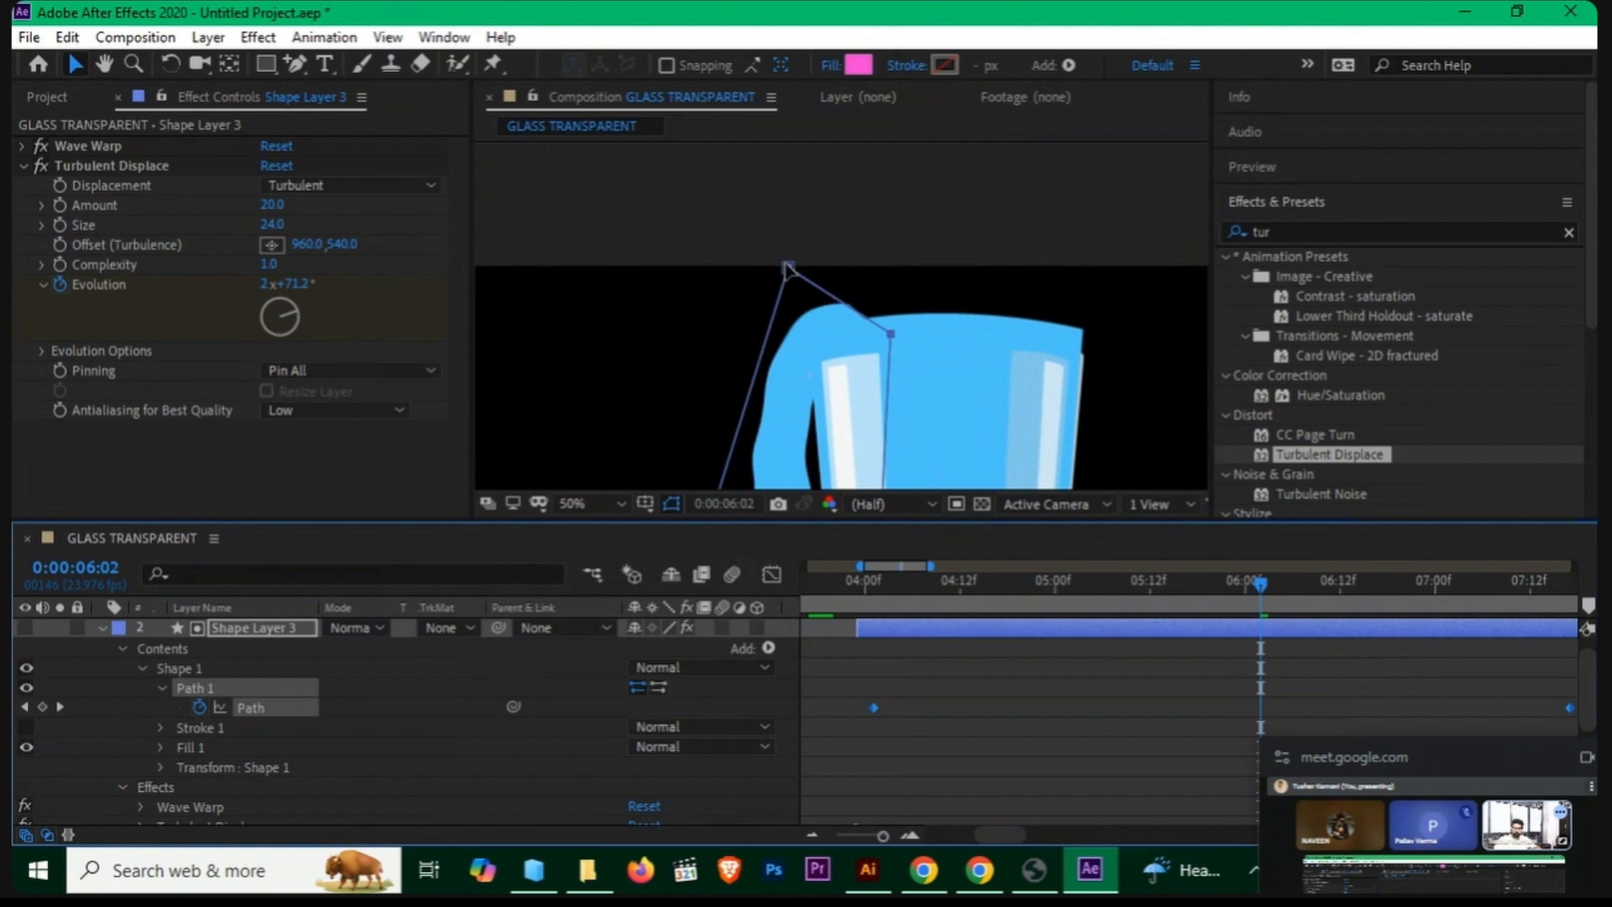
{"action": "left_click_drag", "start_coordinate": [970, 585], "coordinate": [870, 595]}
{"action": "left_click_drag", "start_coordinate": [812, 288], "coordinate": [836, 249]}
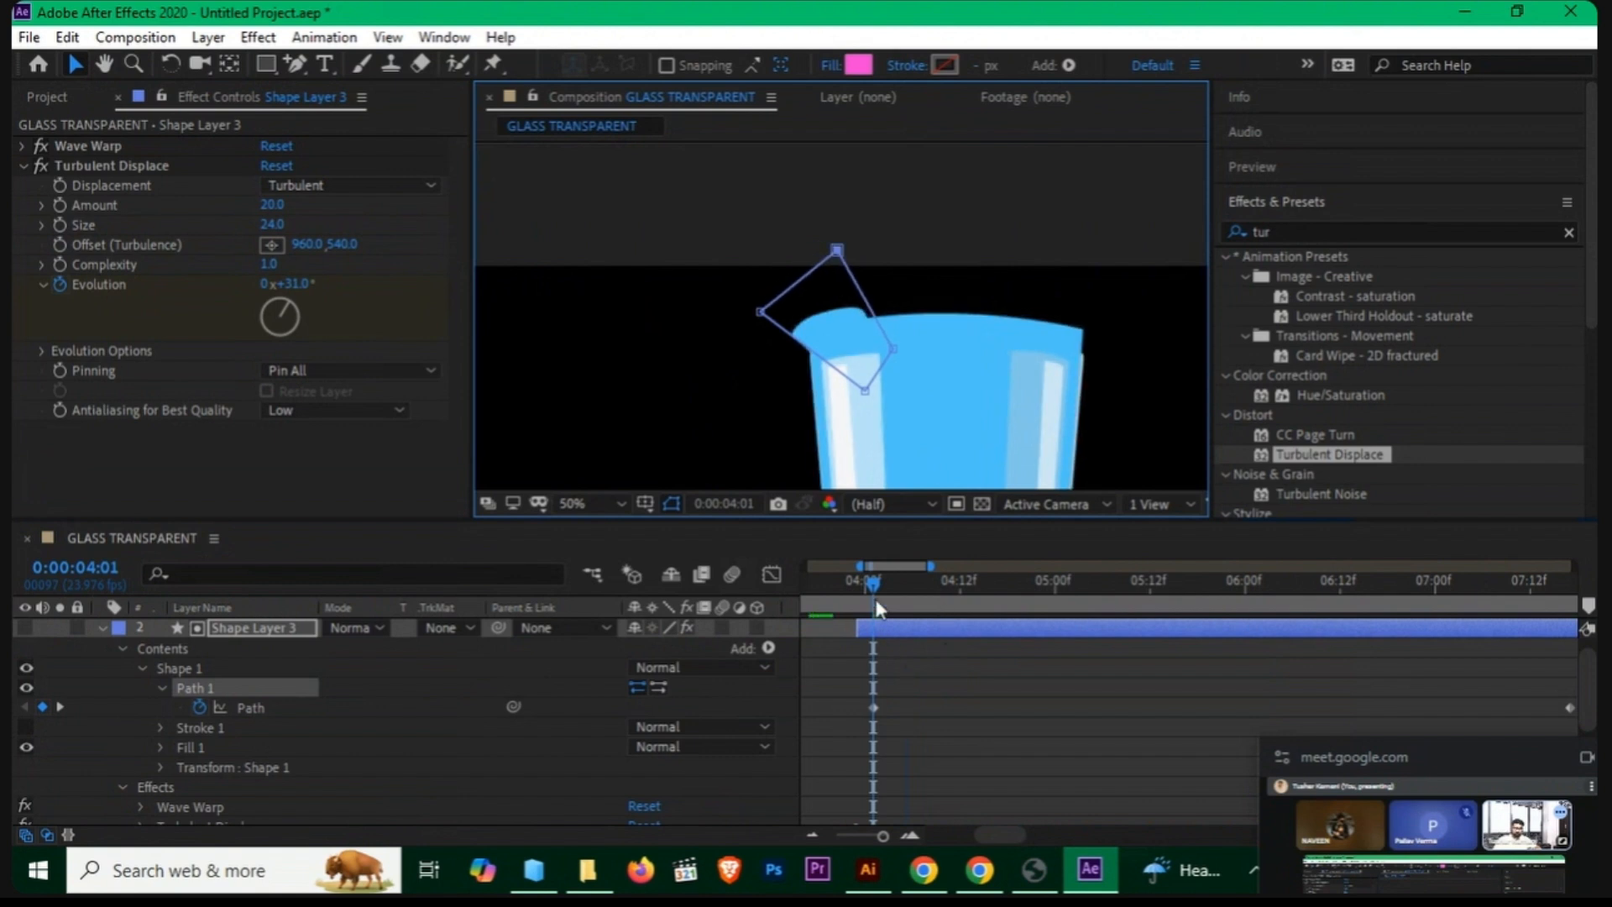
Step: At 0:00:04:15, move the matte's upper and outer vertices outward to clear the spill's edge, and collapse Shape Layer 3
{"action": "left_click_drag", "start_coordinate": [876, 588], "coordinate": [984, 593]}
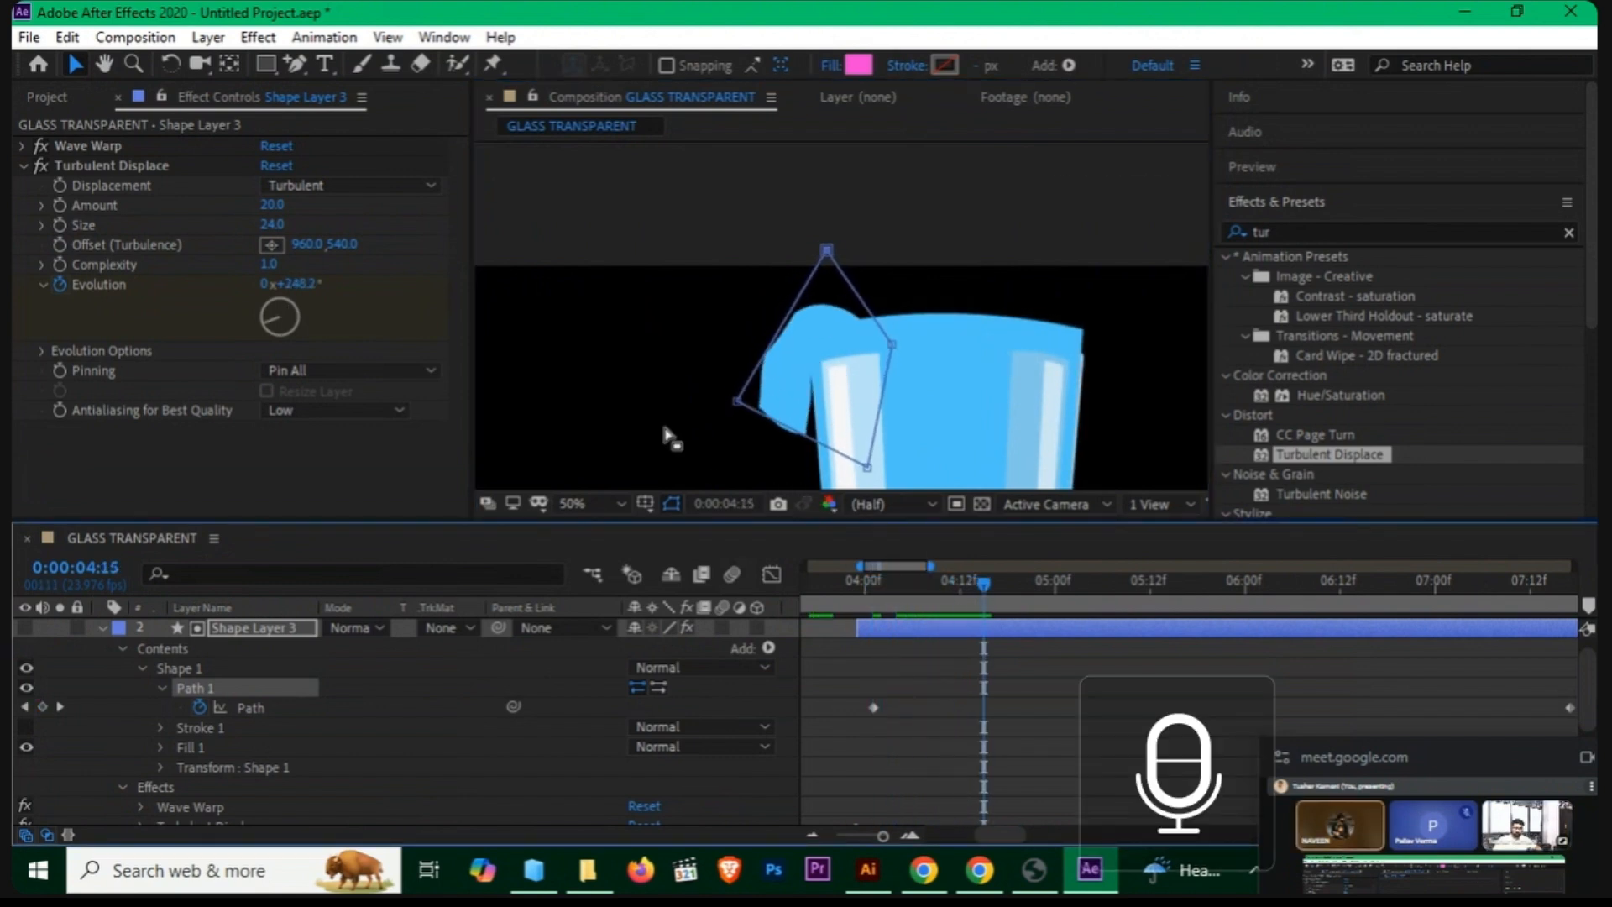
{"action": "left_click", "coordinate": [736, 401], "text": "shift"}
{"action": "left_click_drag", "start_coordinate": [737, 401], "coordinate": [720, 400]}
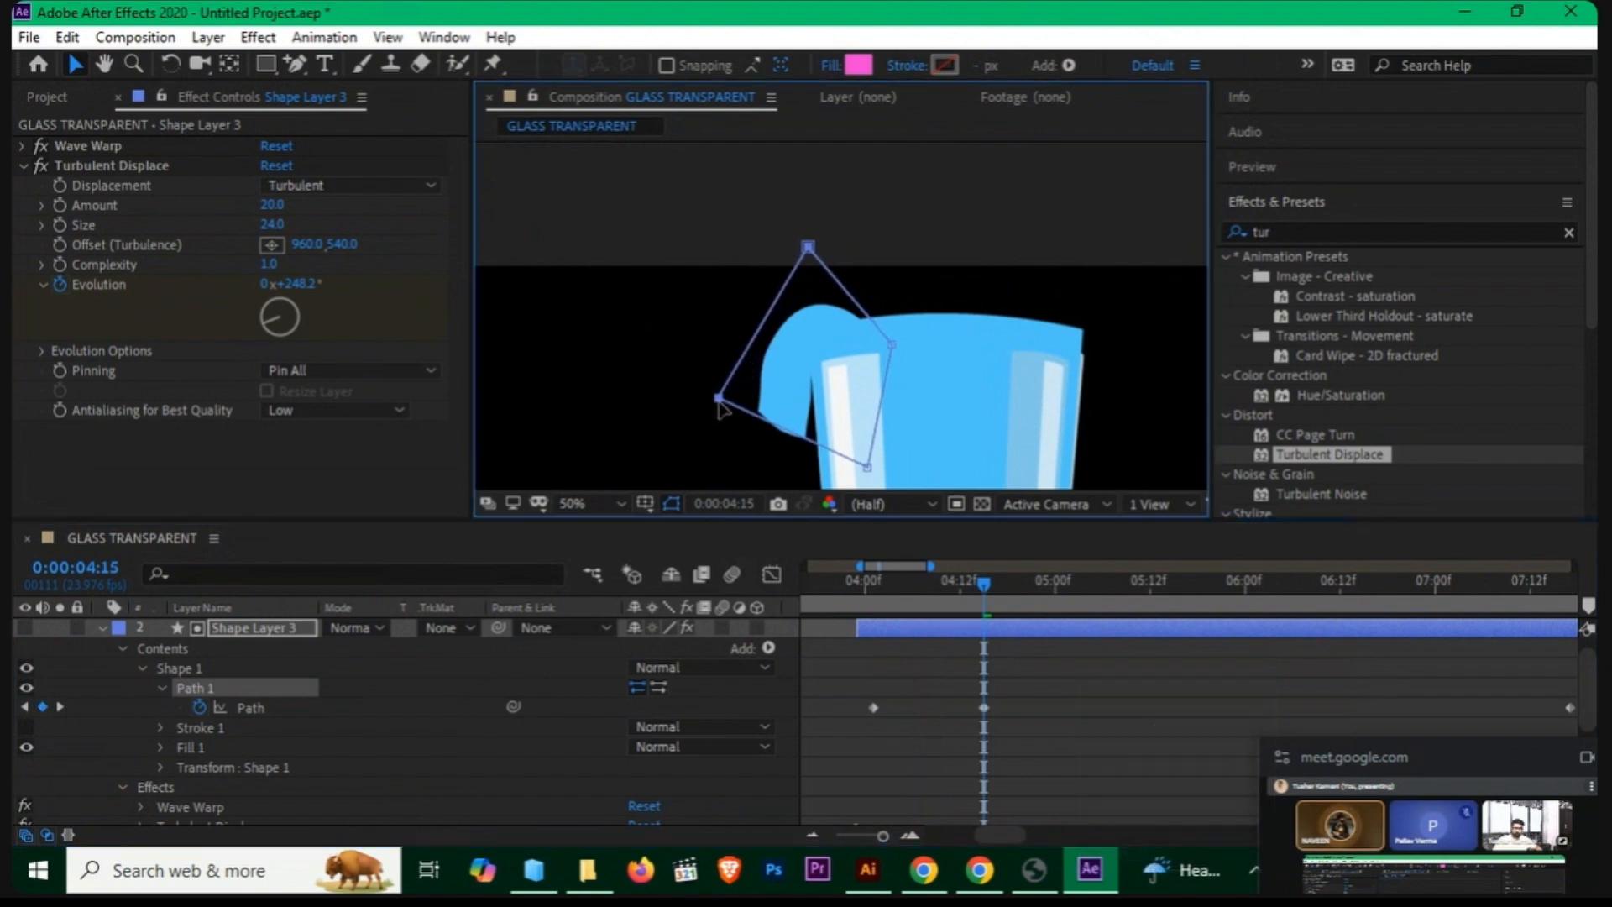
{"action": "left_click", "coordinate": [998, 672]}
{"action": "left_click_drag", "start_coordinate": [883, 837], "coordinate": [868, 835]}
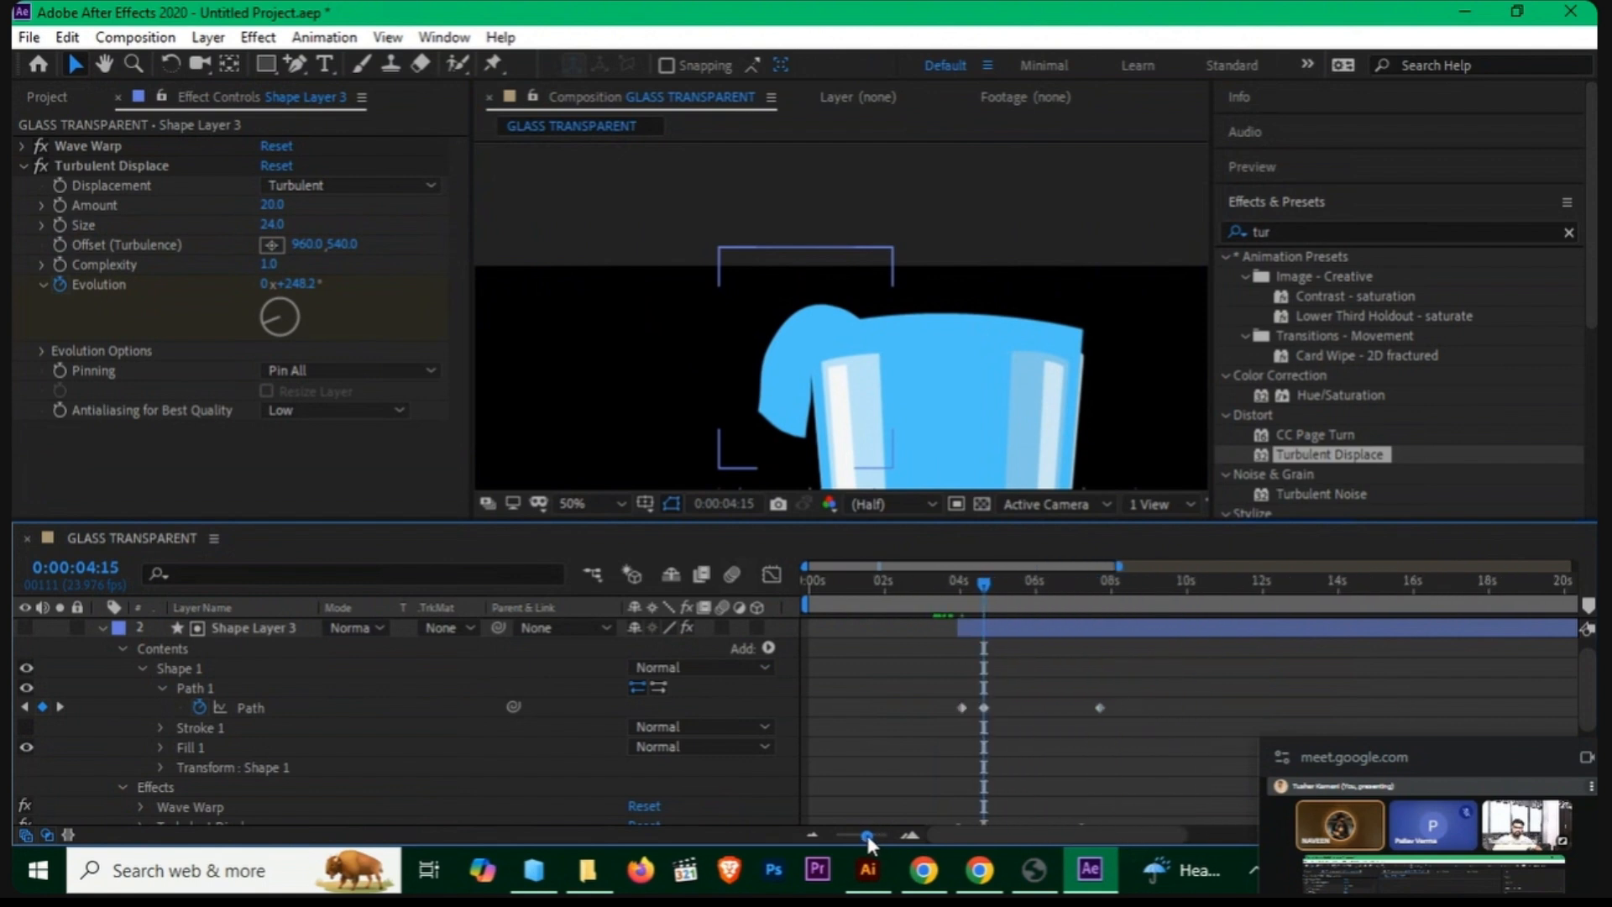
{"action": "left_click", "coordinate": [102, 627]}
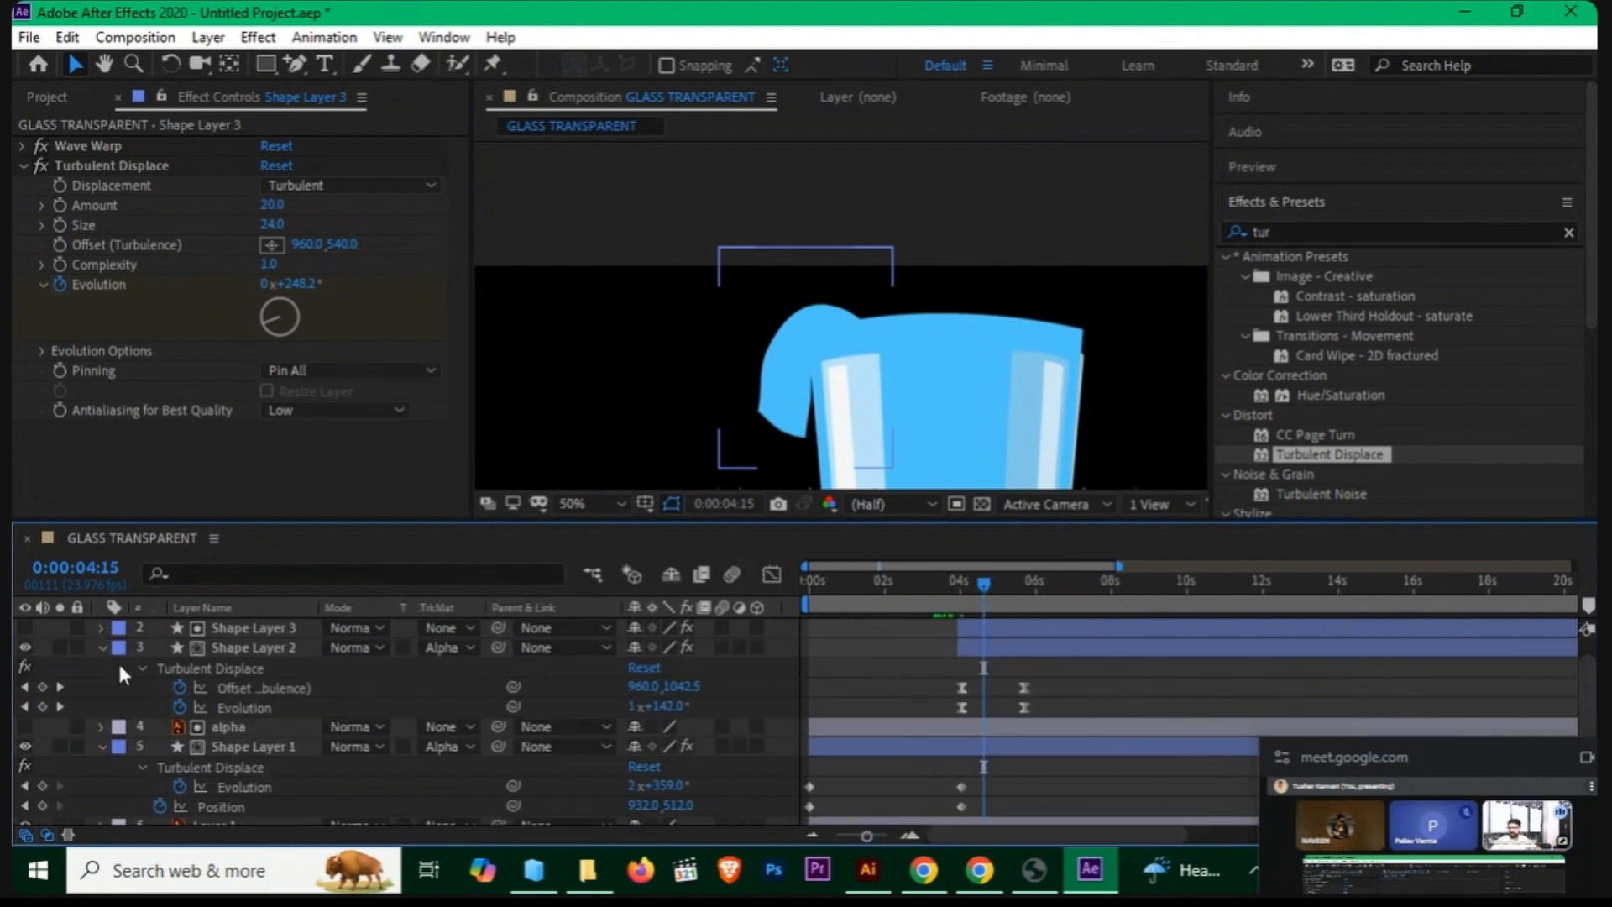
{"action": "left_click", "coordinate": [231, 649]}
{"action": "right_click", "coordinate": [231, 652]}
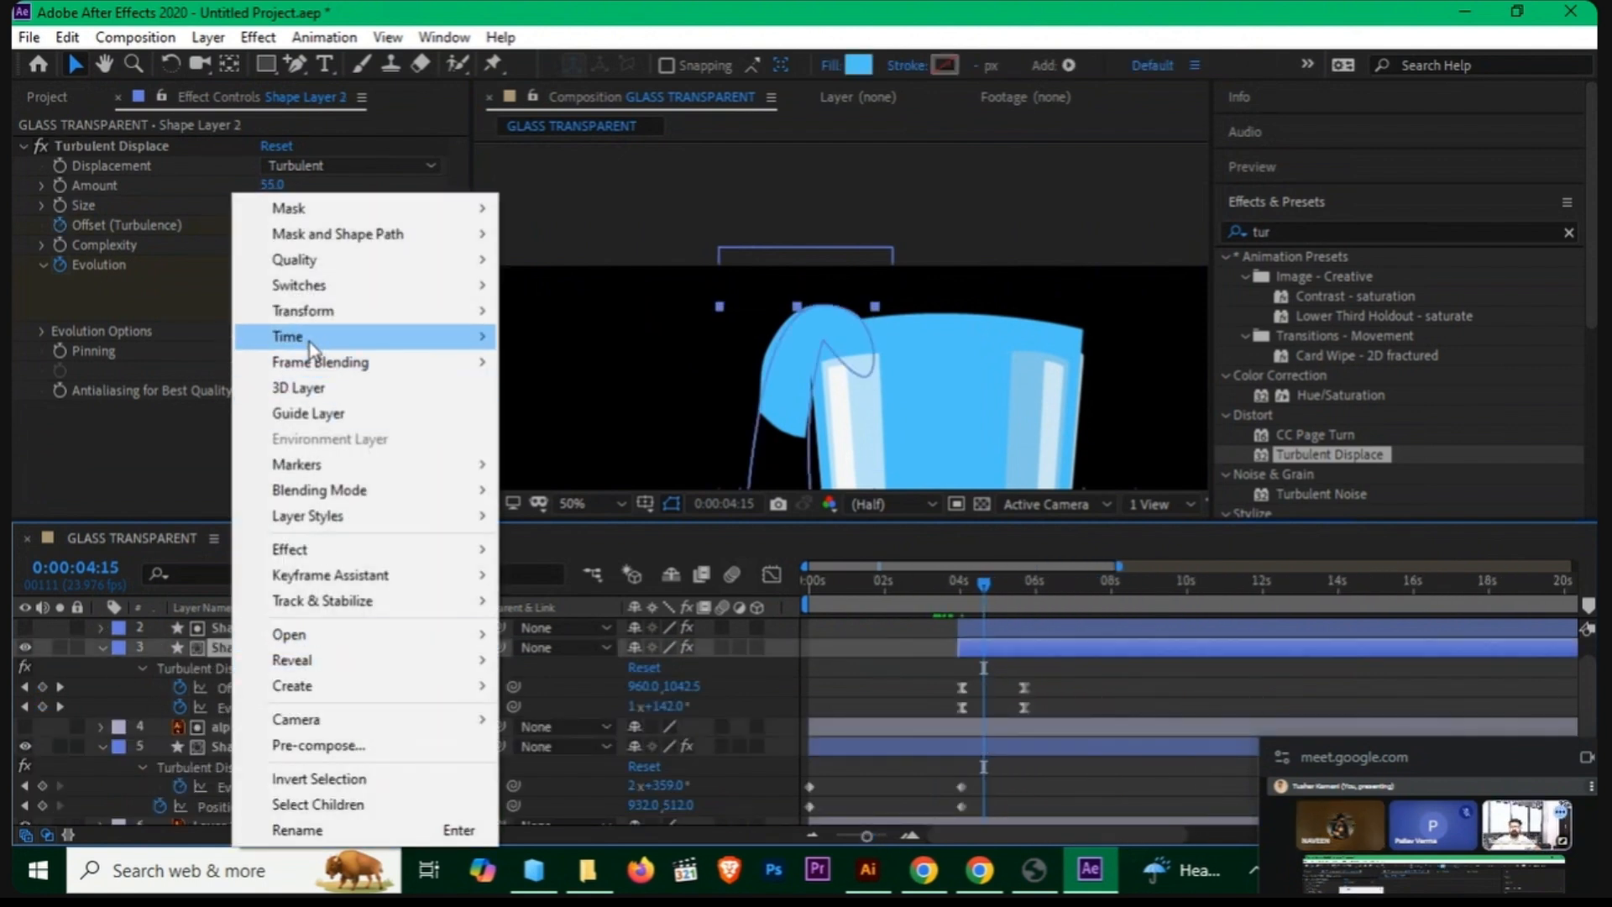
{"action": "mouse_move", "coordinate": [305, 338]}
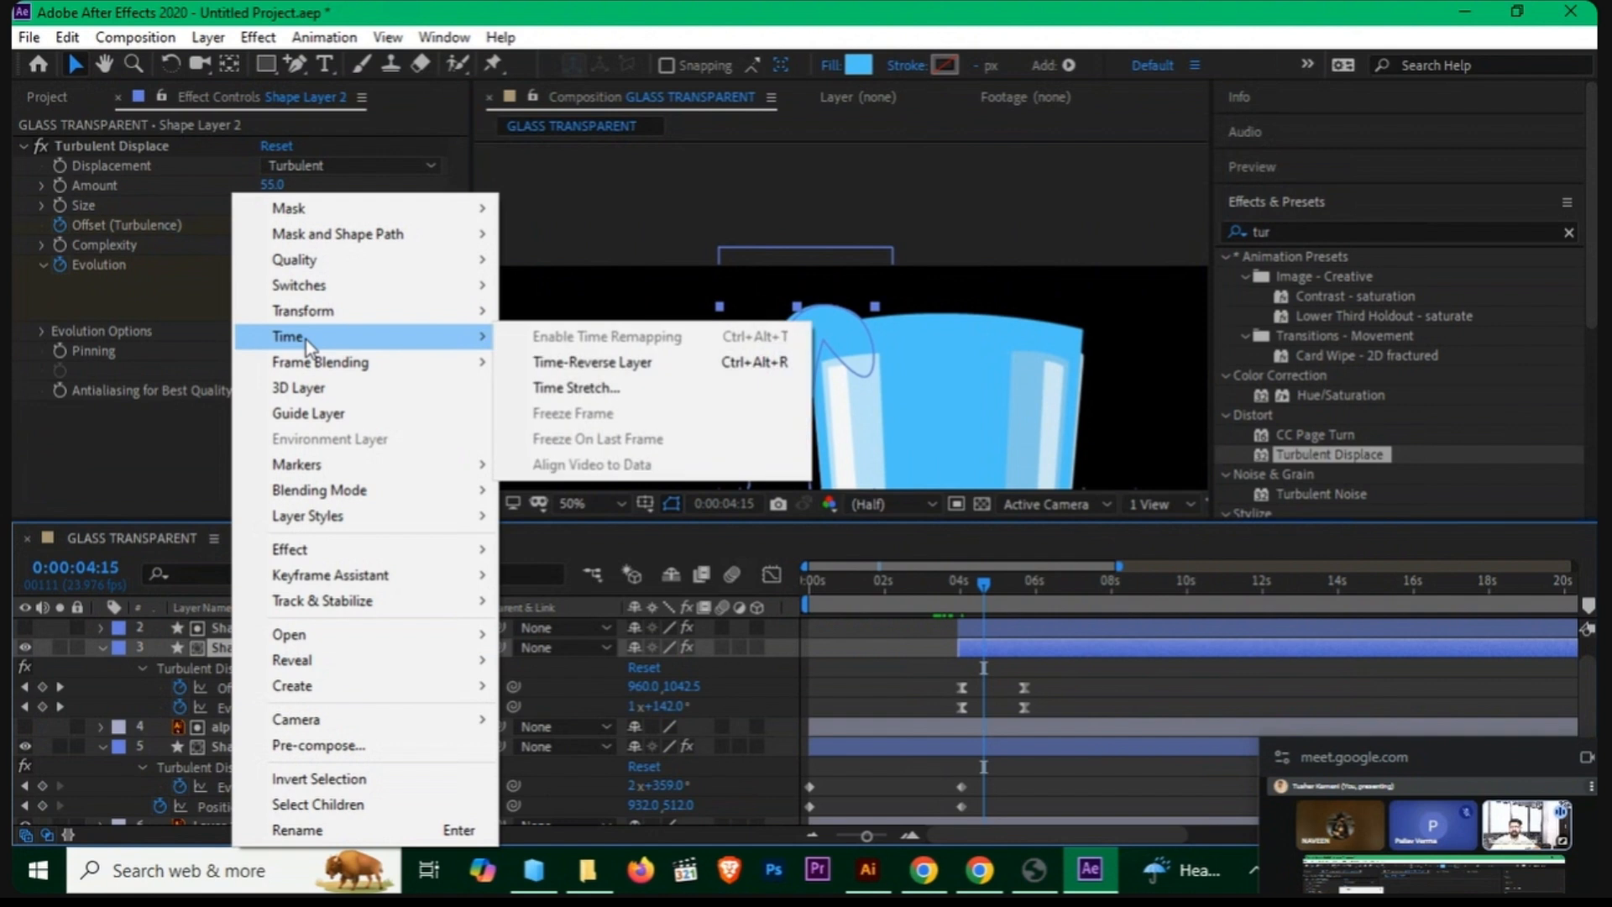
{"action": "left_click", "coordinate": [618, 388]}
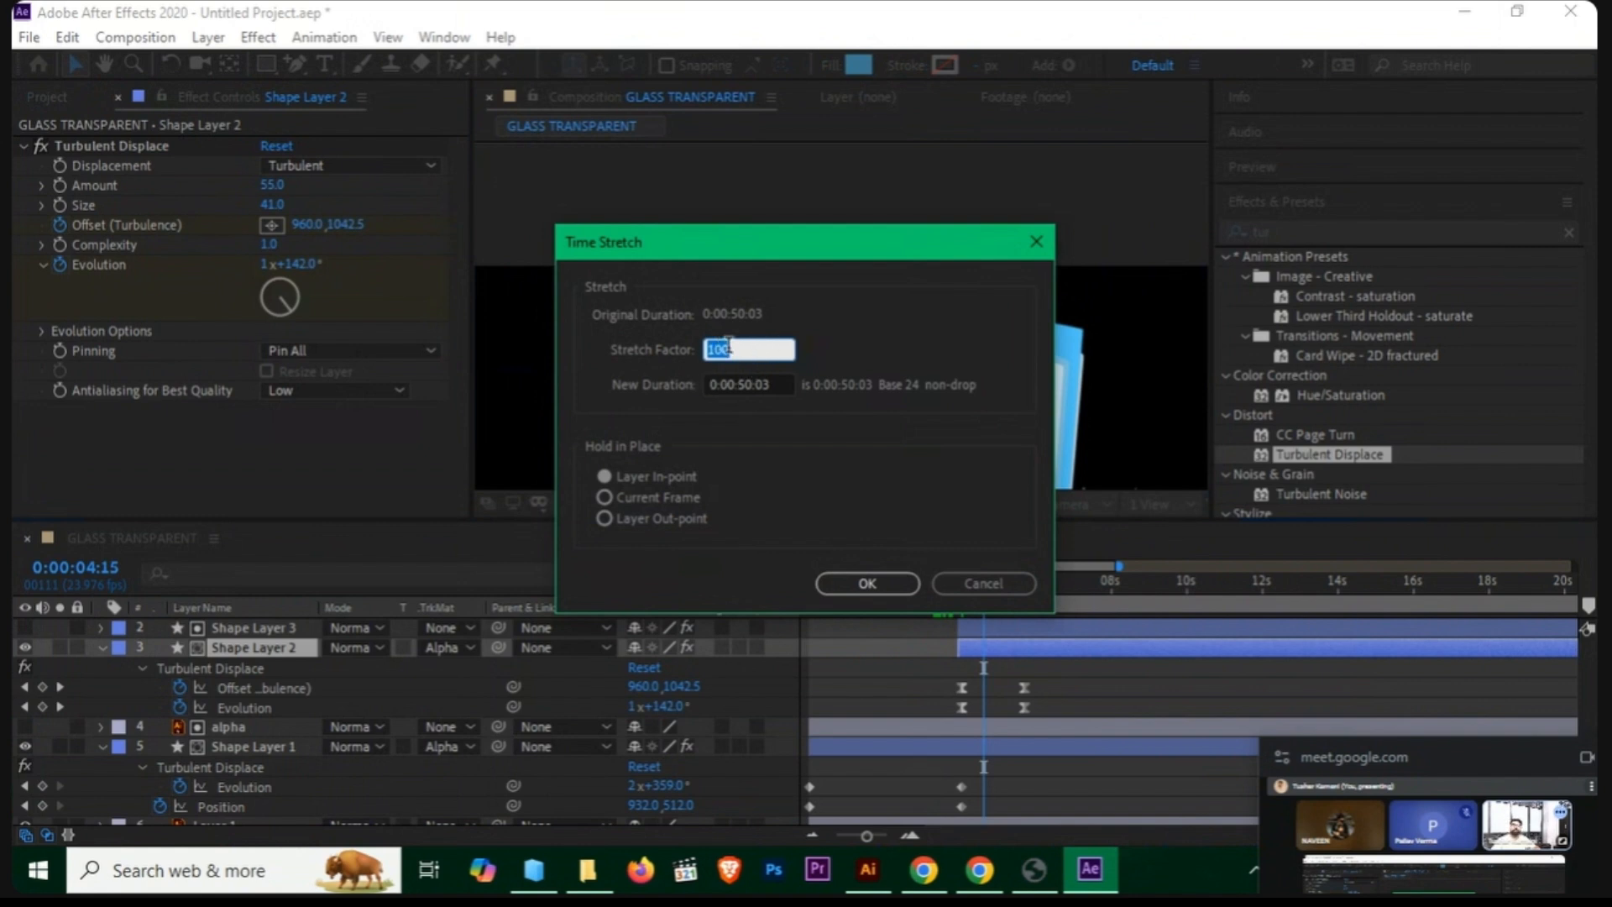
{"action": "left_click", "coordinate": [978, 591]}
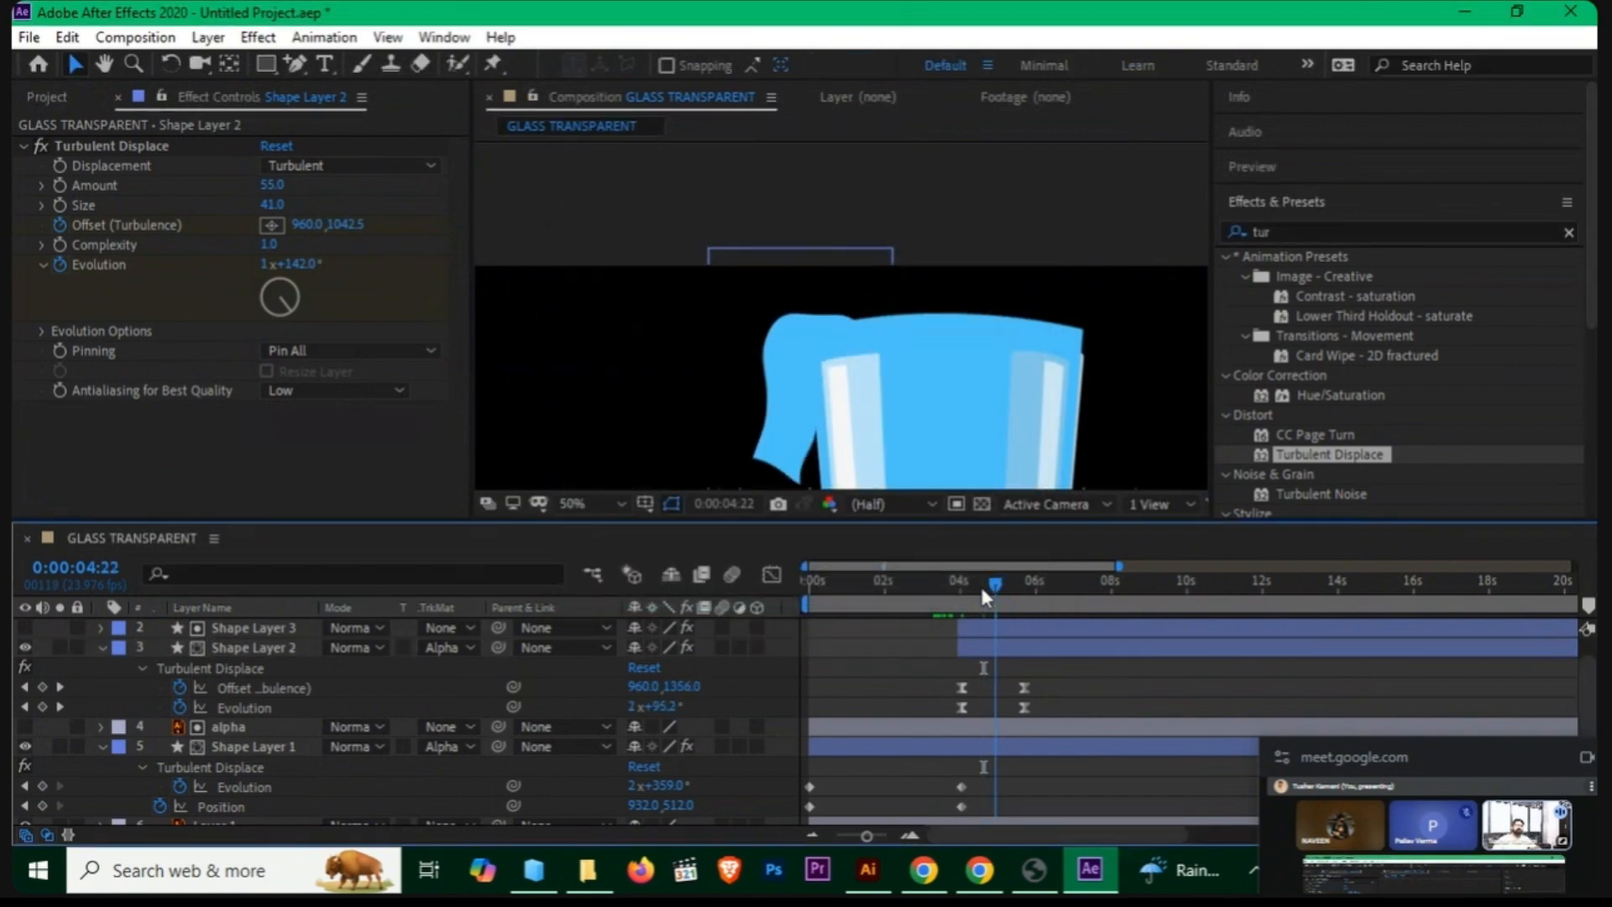
Step: Preview the overflow from 0:00:04:01 with the whole glass in view
{"action": "left_click", "coordinate": [962, 598]}
{"action": "scroll", "coordinate": [848, 447], "scroll_direction": "down", "scroll_amount": 2}
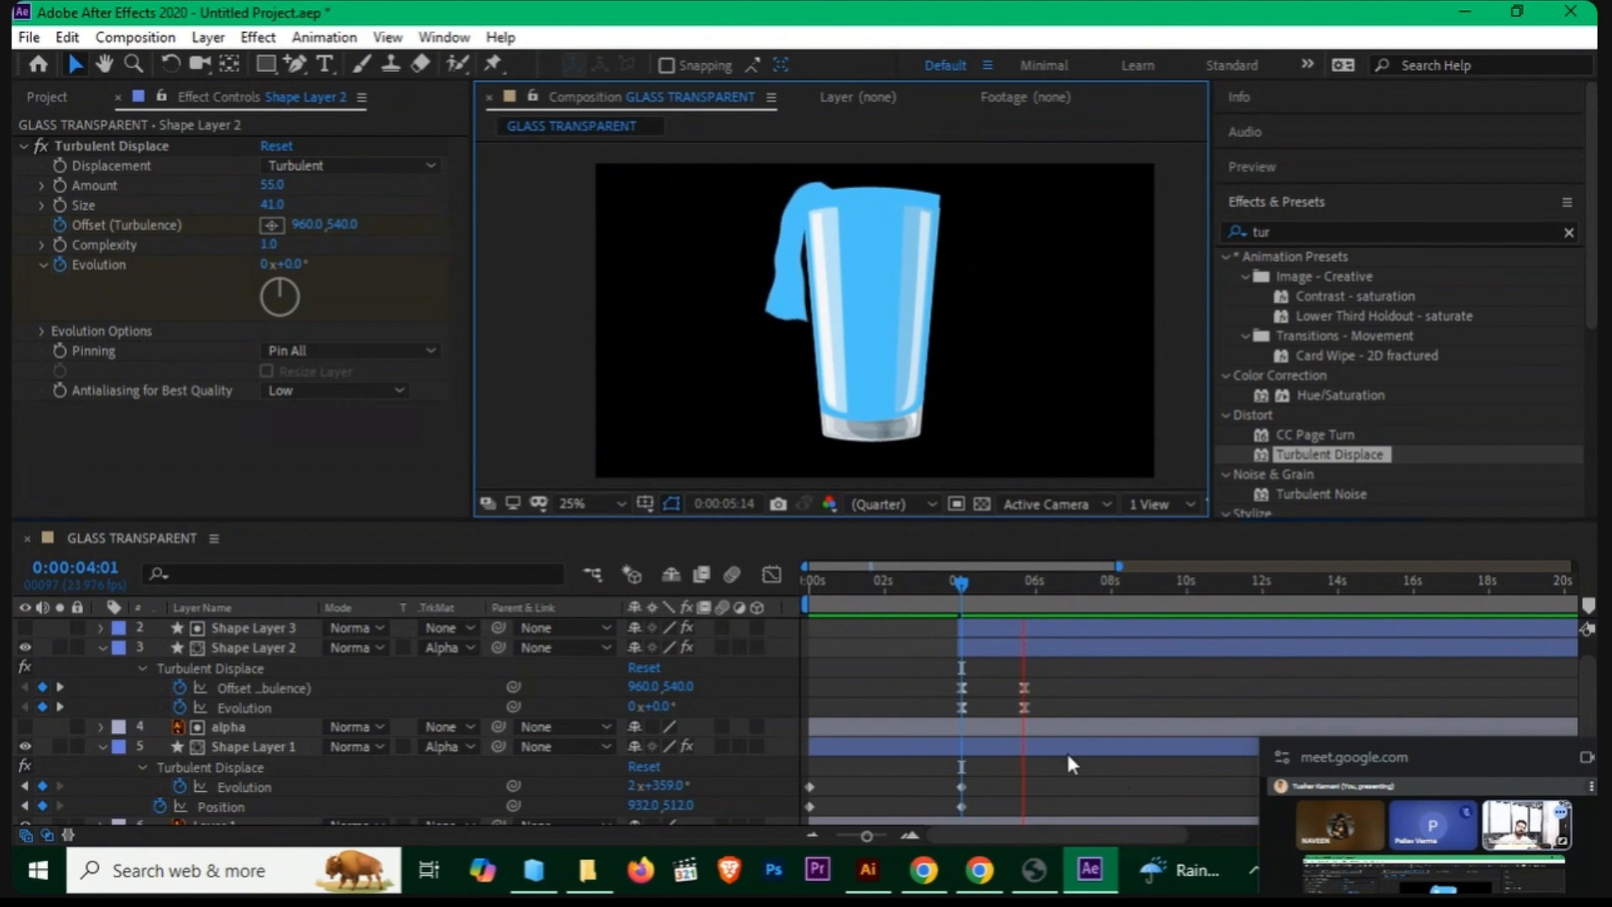
Step: Rework the speed curve of Shape Layer 2's Offset (Turbulence) and Evolution keyframes at 0:00:04:01
{"action": "key", "text": "space"}
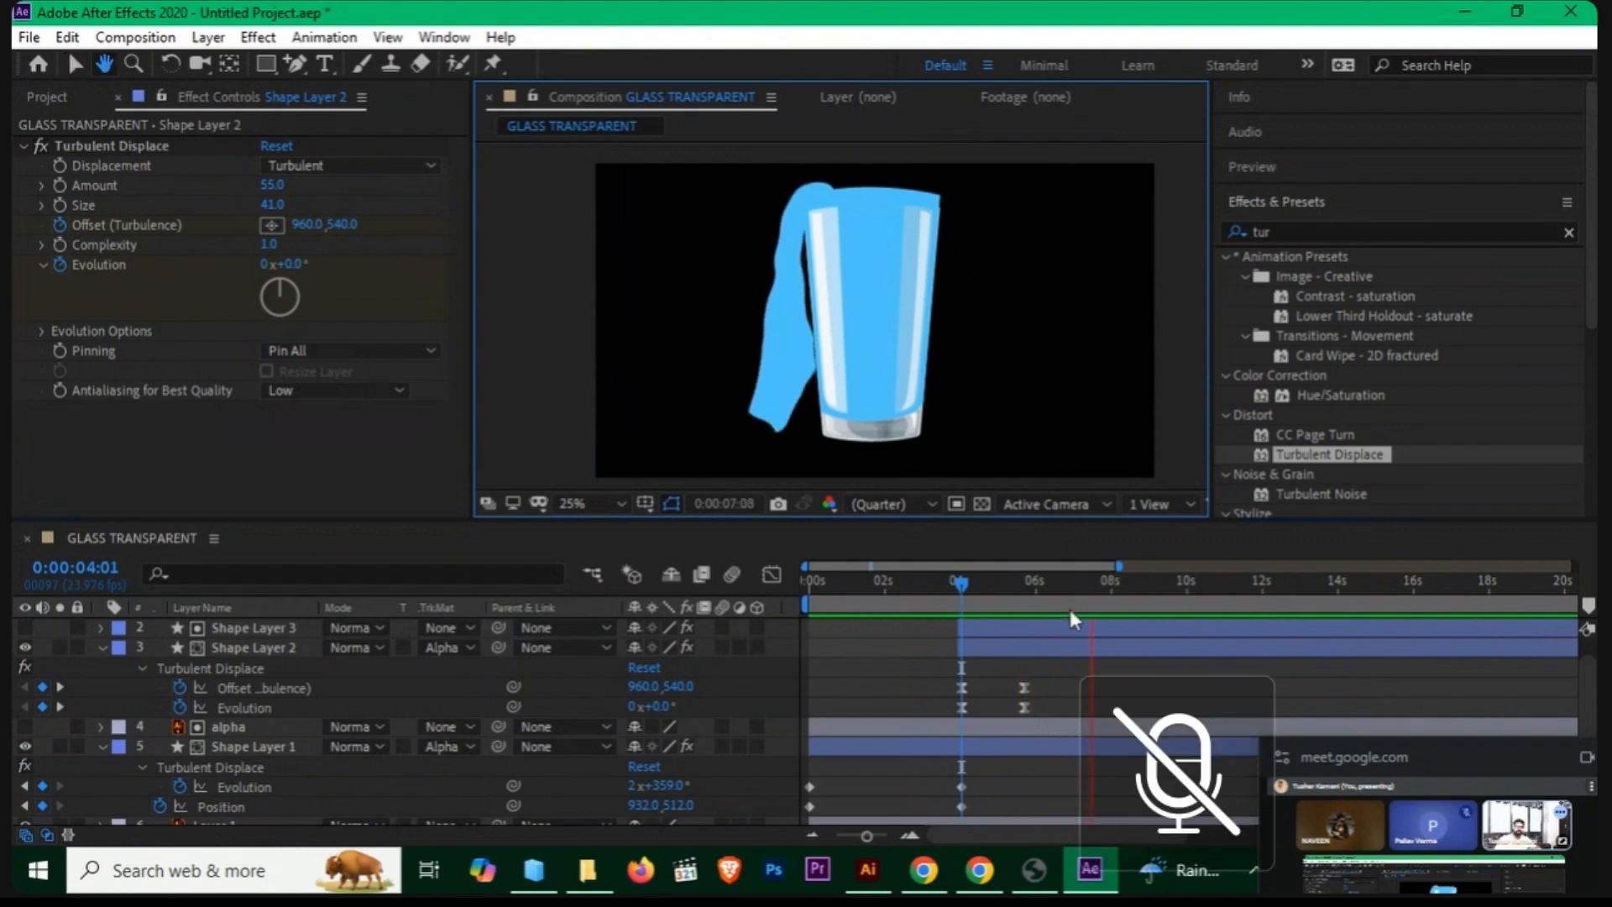
{"action": "left_click_drag", "start_coordinate": [1068, 593], "coordinate": [974, 608]}
{"action": "left_click_drag", "start_coordinate": [1065, 671], "coordinate": [955, 706]}
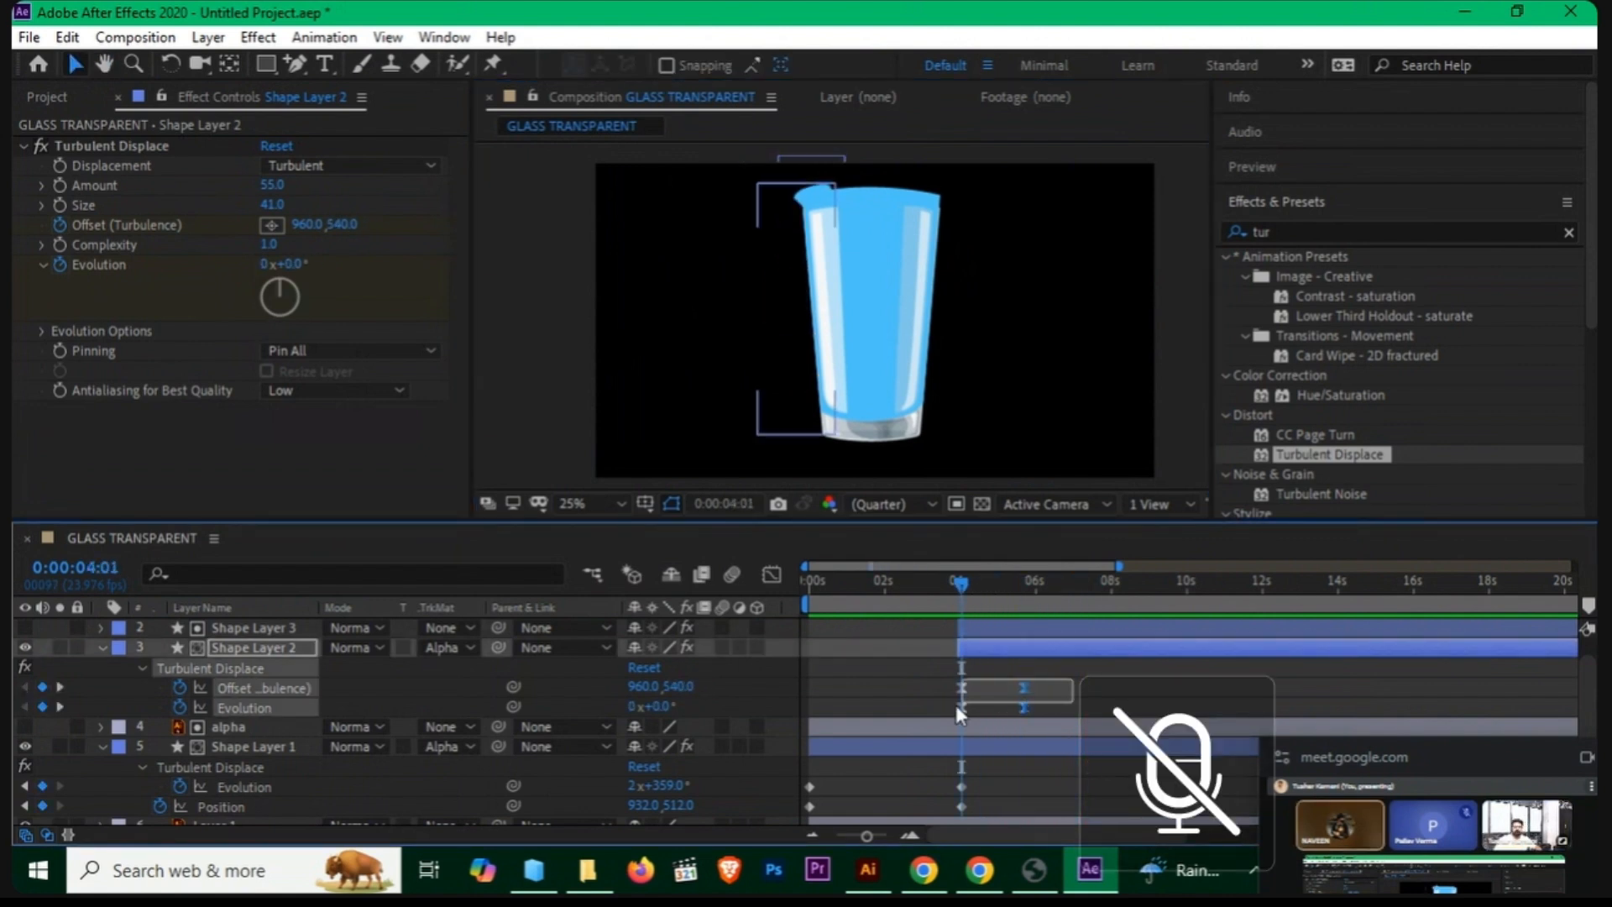
{"action": "key", "text": "shift+F3"}
{"action": "left_click_drag", "start_coordinate": [1000, 784], "coordinate": [1010, 772]}
{"action": "left_click", "coordinate": [772, 575]}
{"action": "left_click", "coordinate": [1084, 695]}
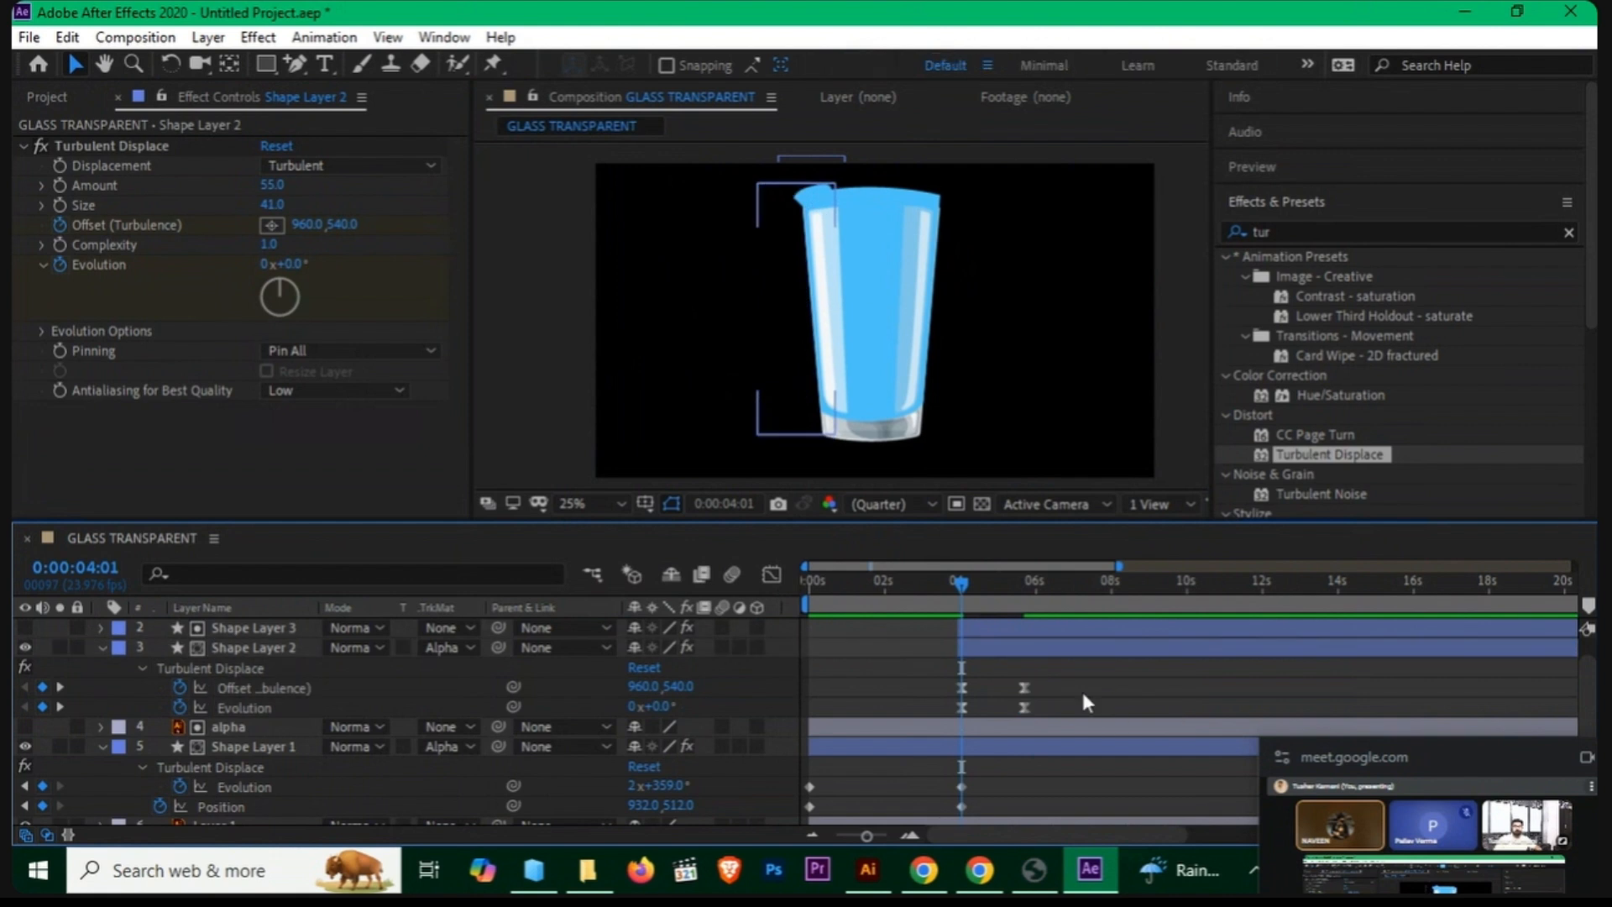
Step: Move Shape Layer 2's ending Offset (Turbulence) and Evolution keyframes earlier, to just past 0:00:05:00, and preview the spill
{"action": "left_click_drag", "start_coordinate": [962, 587], "coordinate": [1030, 617]}
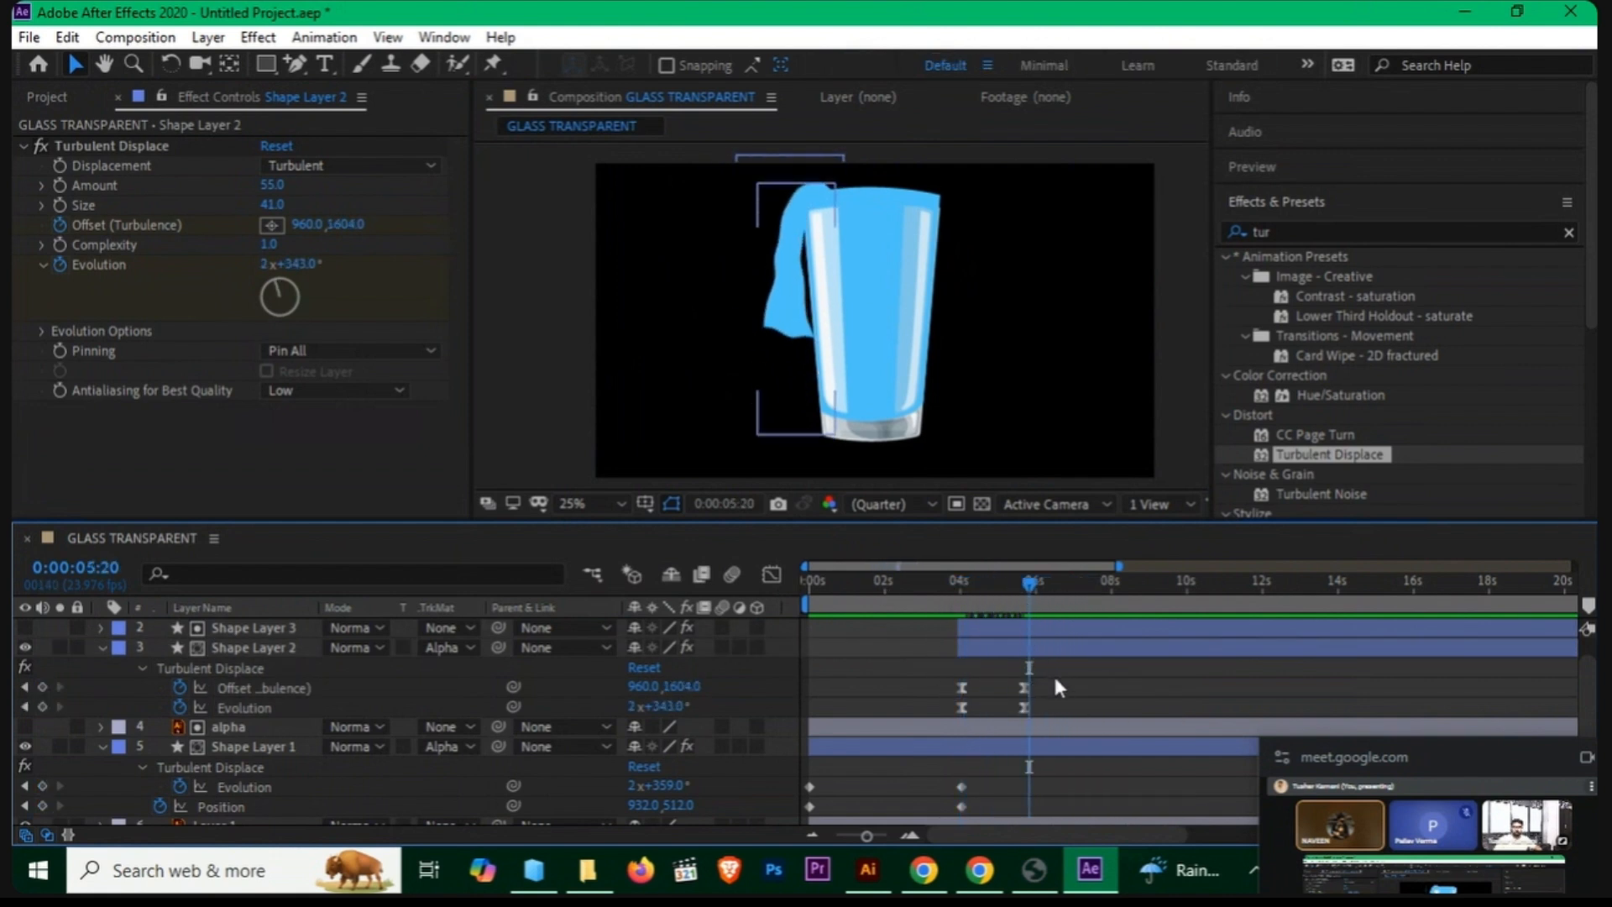
{"action": "left_click_drag", "start_coordinate": [1053, 672], "coordinate": [1006, 691]}
{"action": "left_click", "coordinate": [1034, 692]}
{"action": "left_click_drag", "start_coordinate": [1026, 582], "coordinate": [965, 590]}
{"action": "key", "text": "space"}
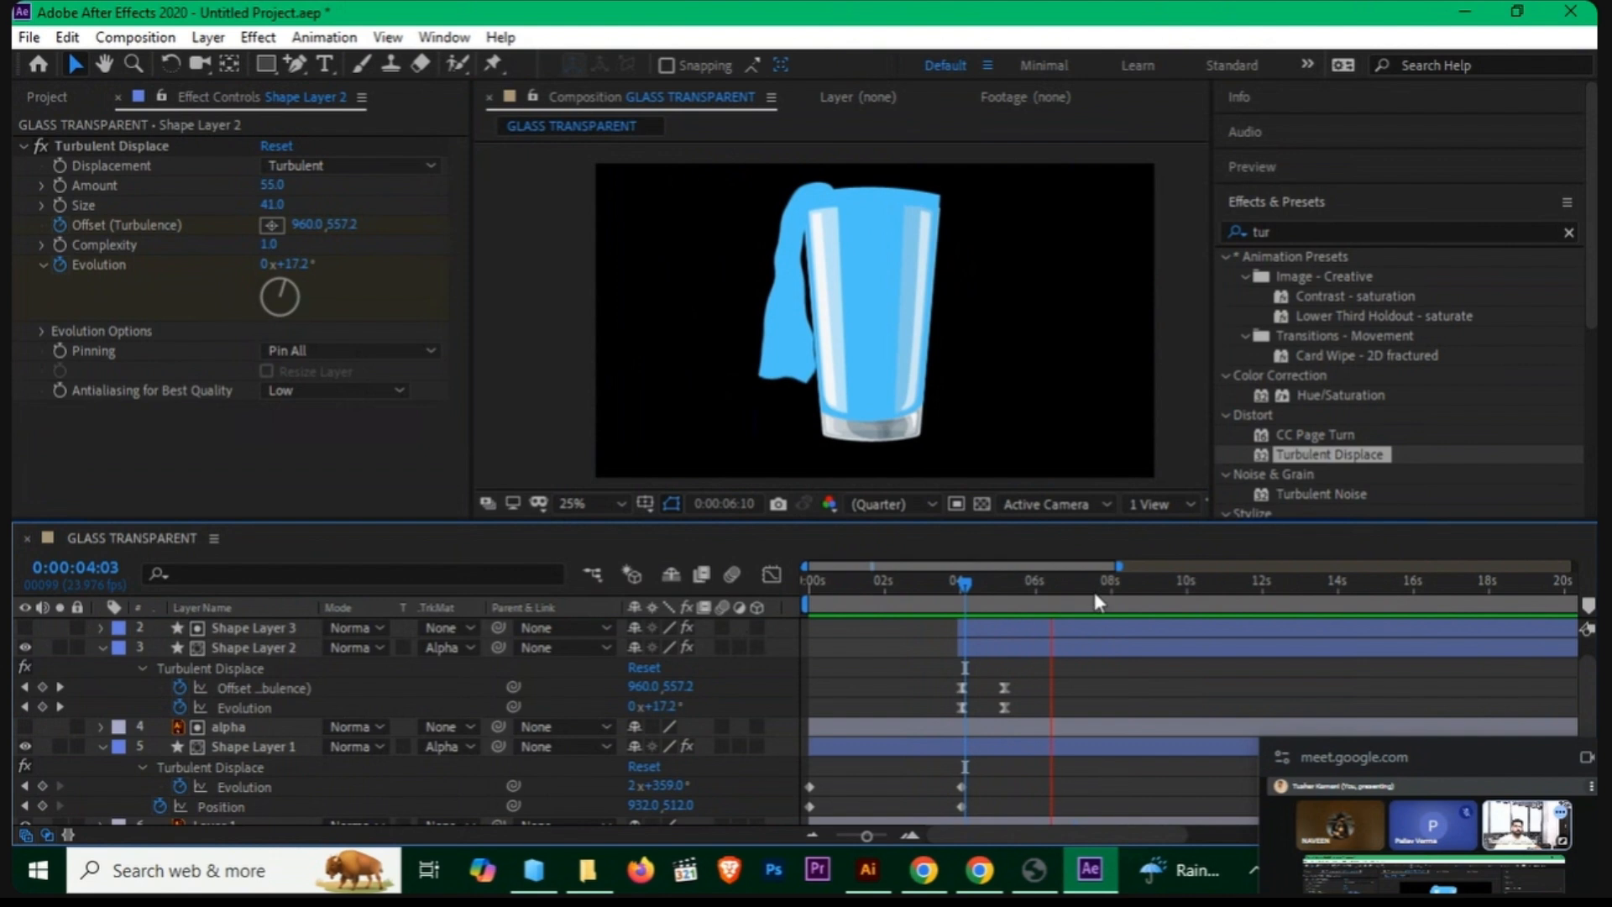
{"action": "left_click_drag", "start_coordinate": [1097, 586], "coordinate": [998, 596]}
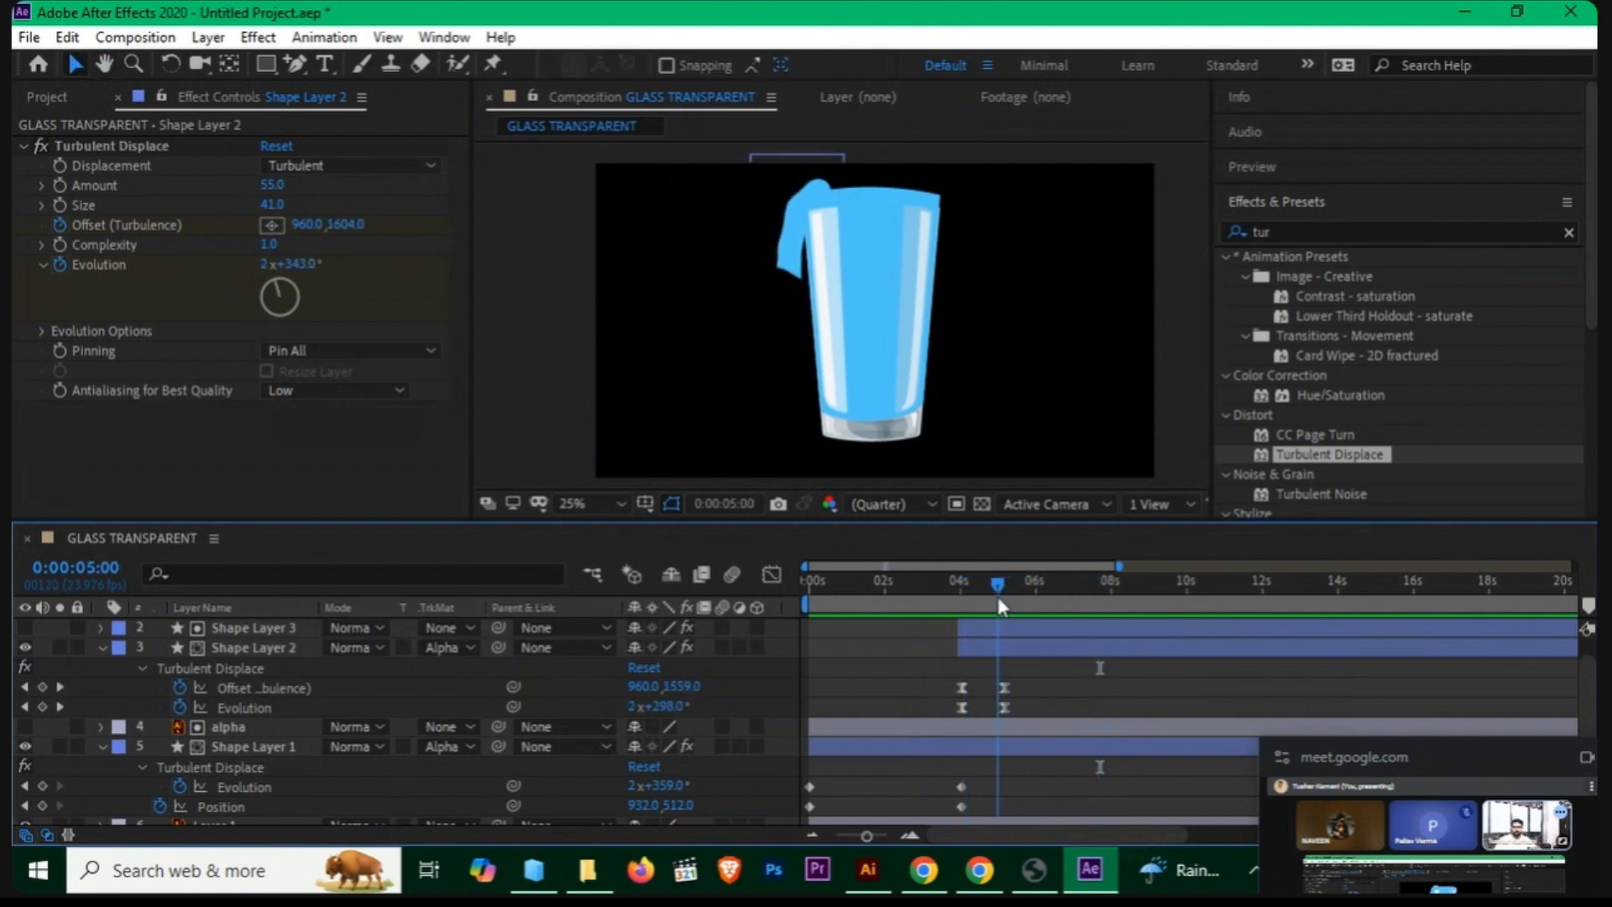
Step: Collapse the expanded layers and toggle Layer 2's visibility off and on at 0:00:03:23 to compare the glass
{"action": "left_click", "coordinate": [99, 647]}
{"action": "left_click", "coordinate": [102, 705]}
{"action": "left_click", "coordinate": [198, 819]}
{"action": "left_click_drag", "start_coordinate": [991, 586], "coordinate": [958, 584]}
{"action": "left_click", "coordinate": [843, 631]}
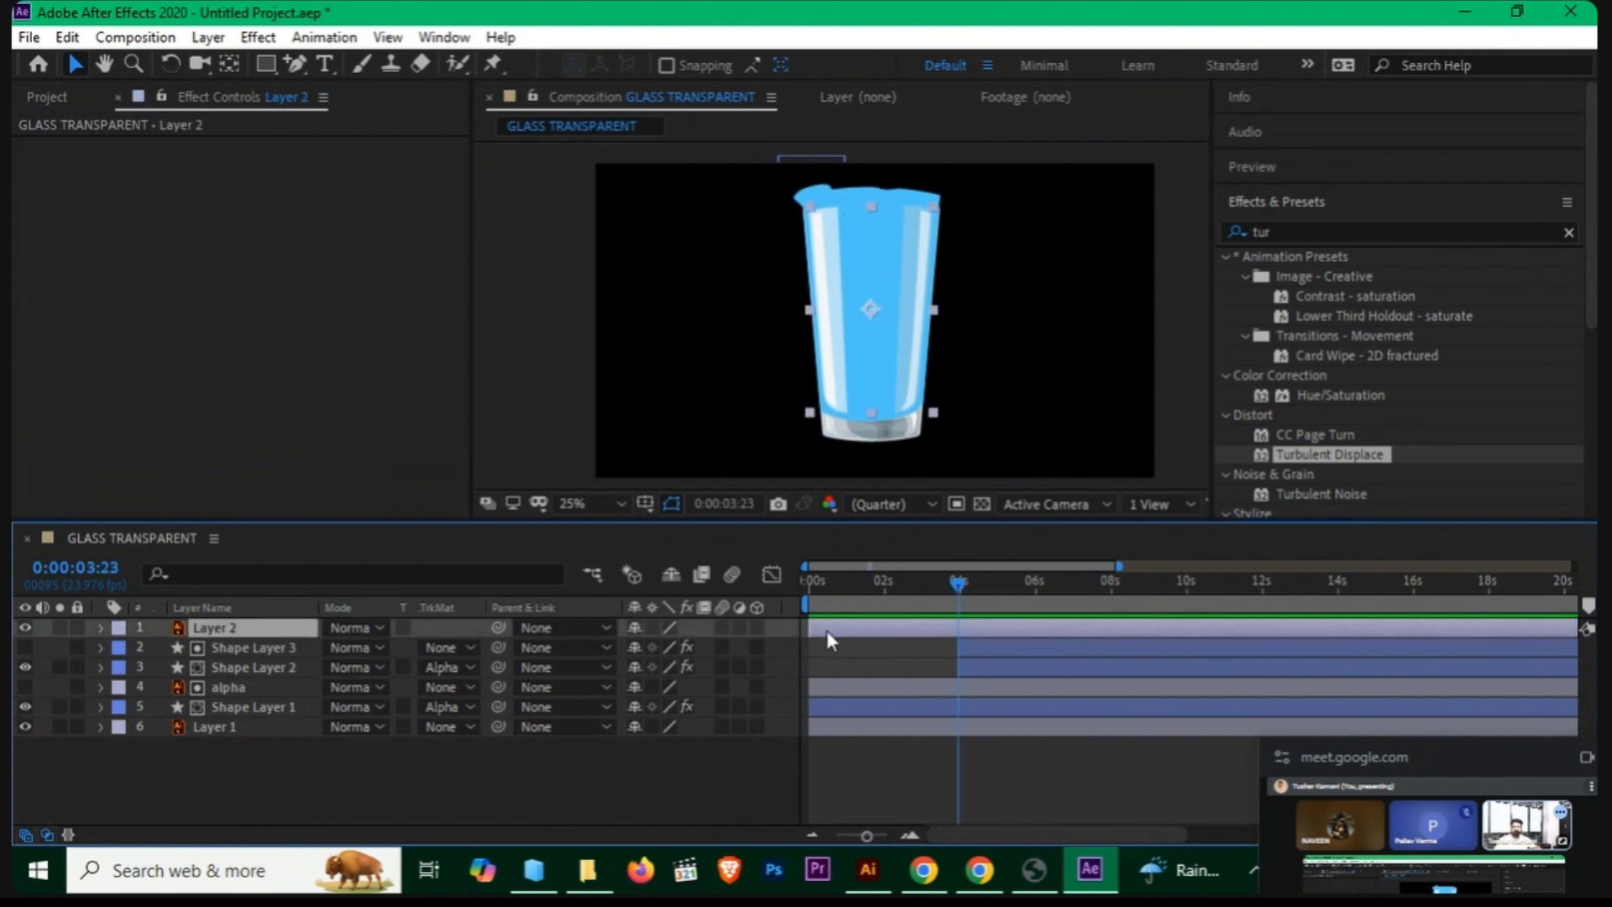
{"action": "left_click", "coordinate": [27, 625]}
{"action": "left_click", "coordinate": [27, 625]}
Step: Temporarily disable Shape Layer 3's Wave Warp and Turbulent Displace in turn, comparing the spill between 0:00:03:23 and 0:00:04:22
{"action": "left_click", "coordinate": [228, 647]}
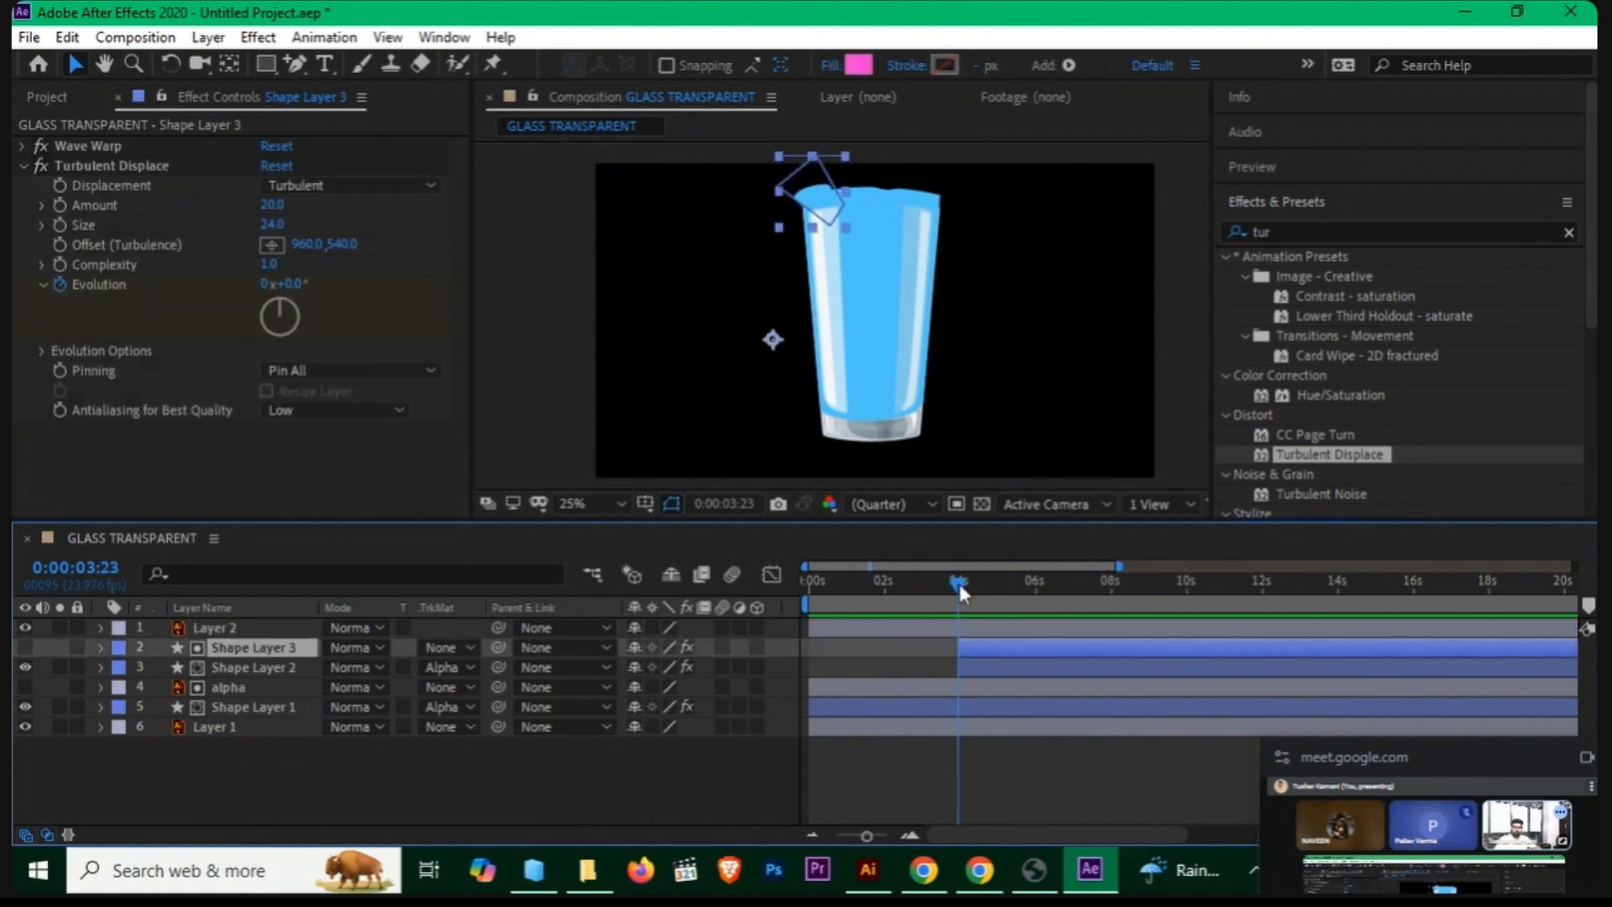
{"action": "left_click_drag", "start_coordinate": [959, 583], "coordinate": [984, 608]}
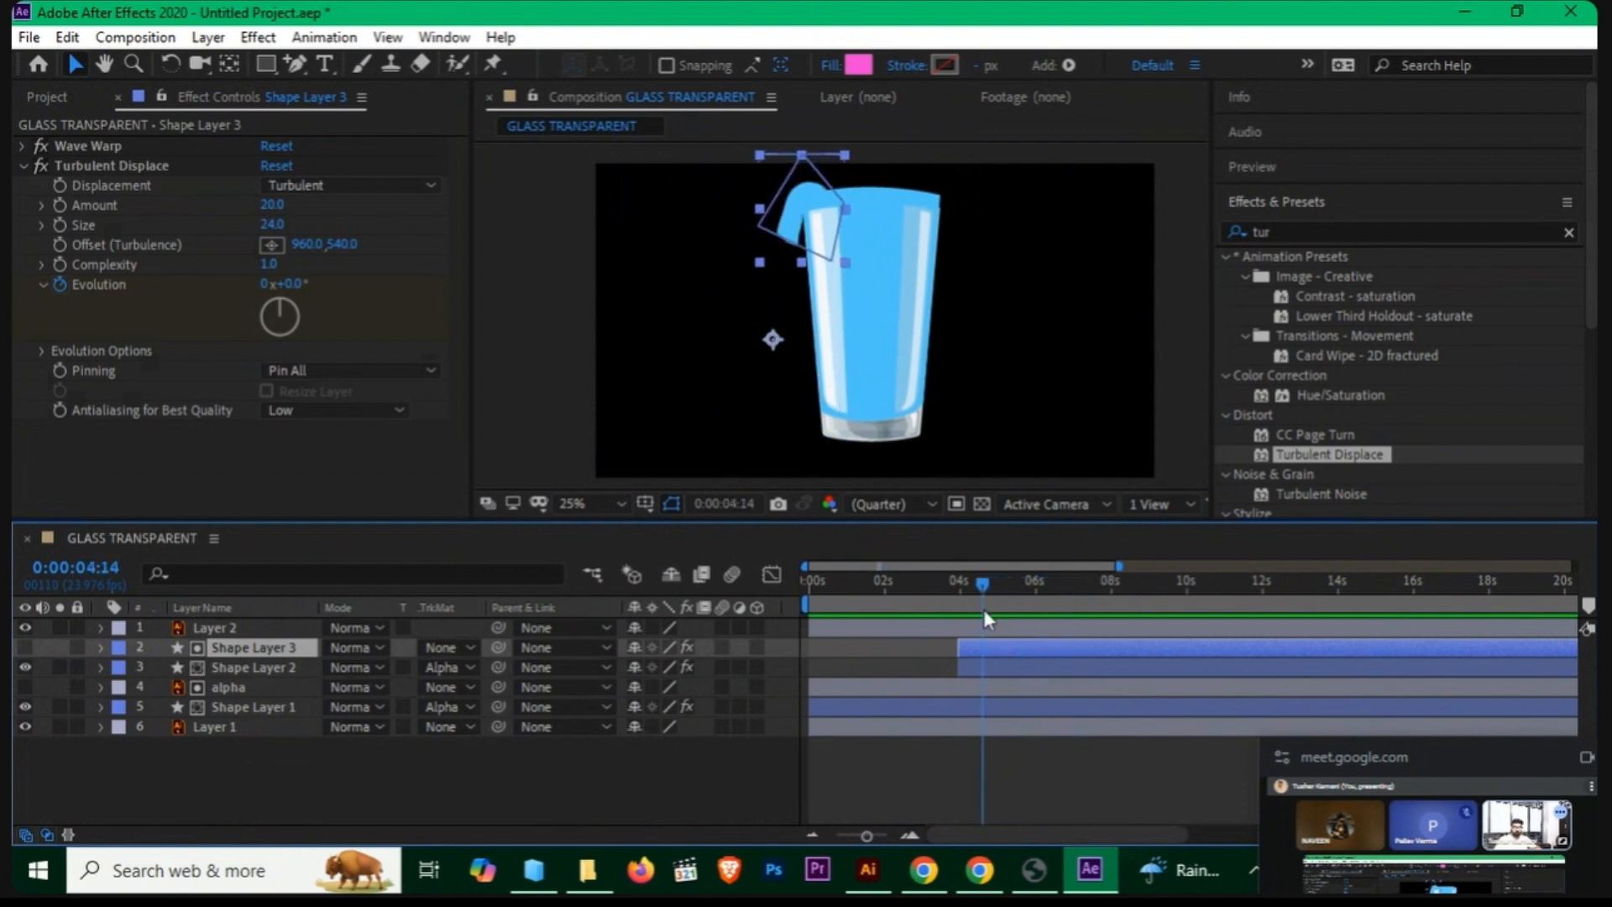
{"action": "left_click", "coordinate": [110, 146]}
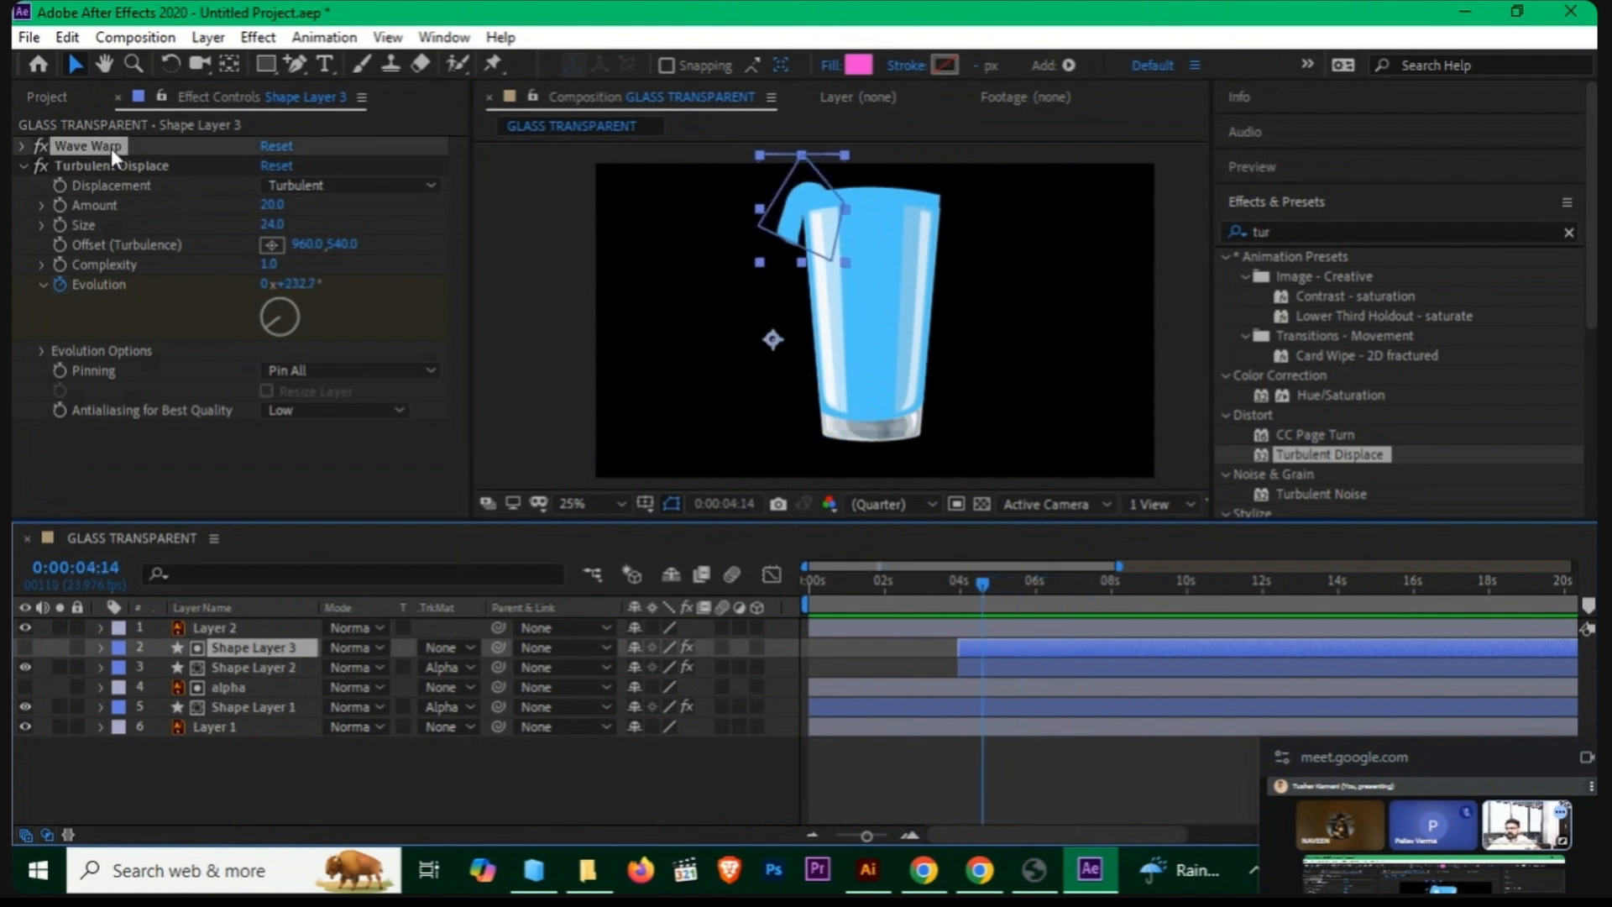
{"action": "left_click_drag", "start_coordinate": [939, 581], "coordinate": [994, 581]}
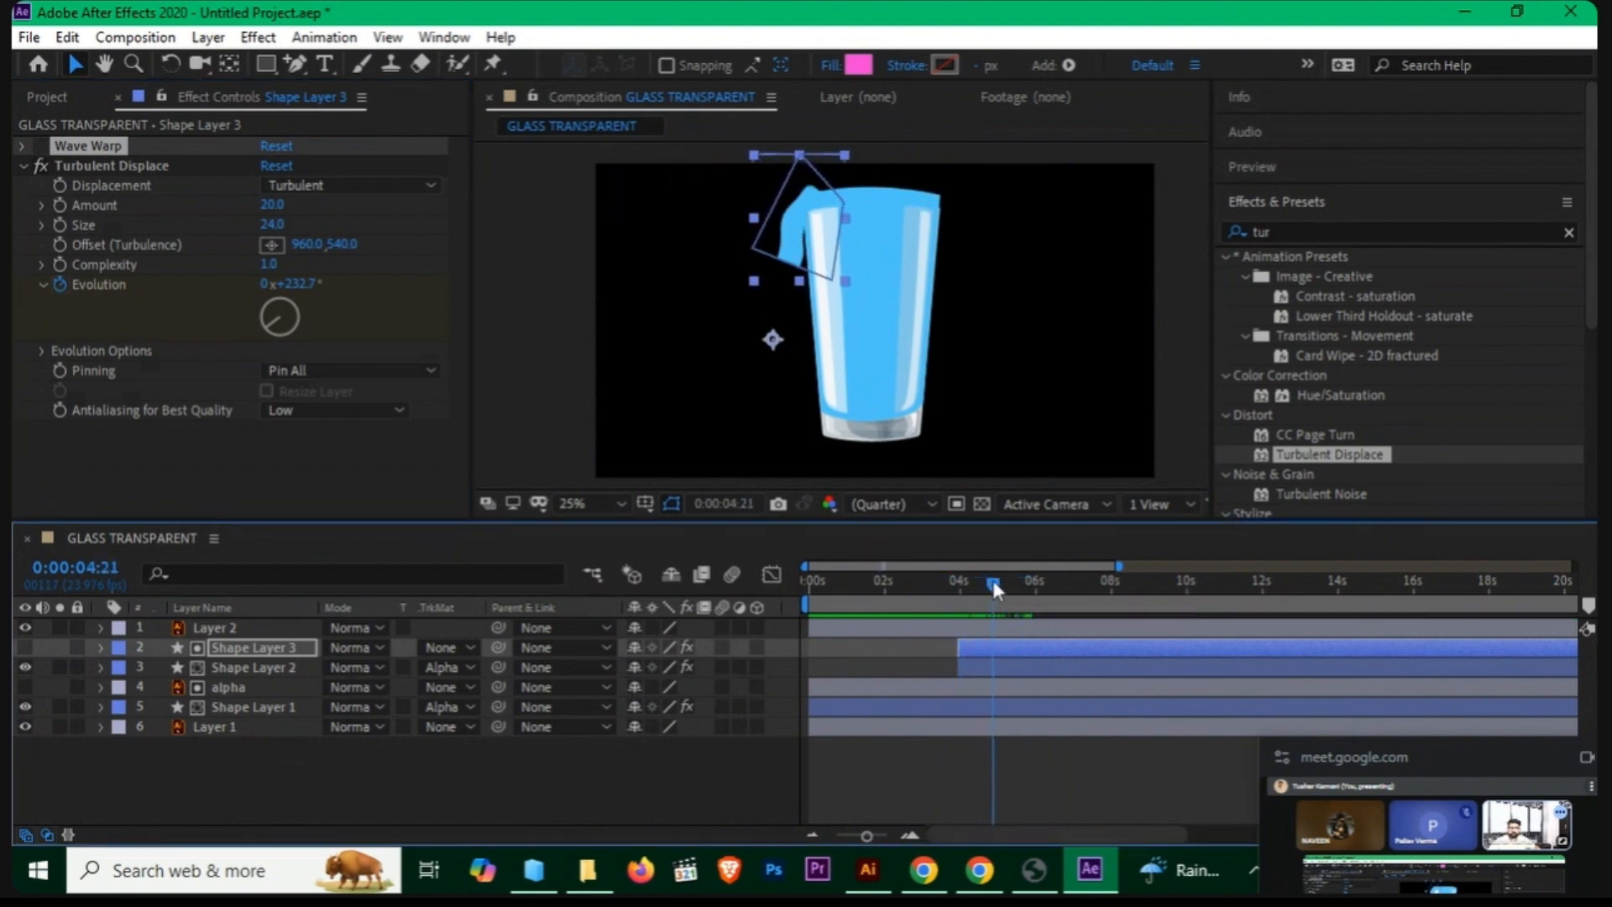
{"action": "left_click", "coordinate": [78, 165]}
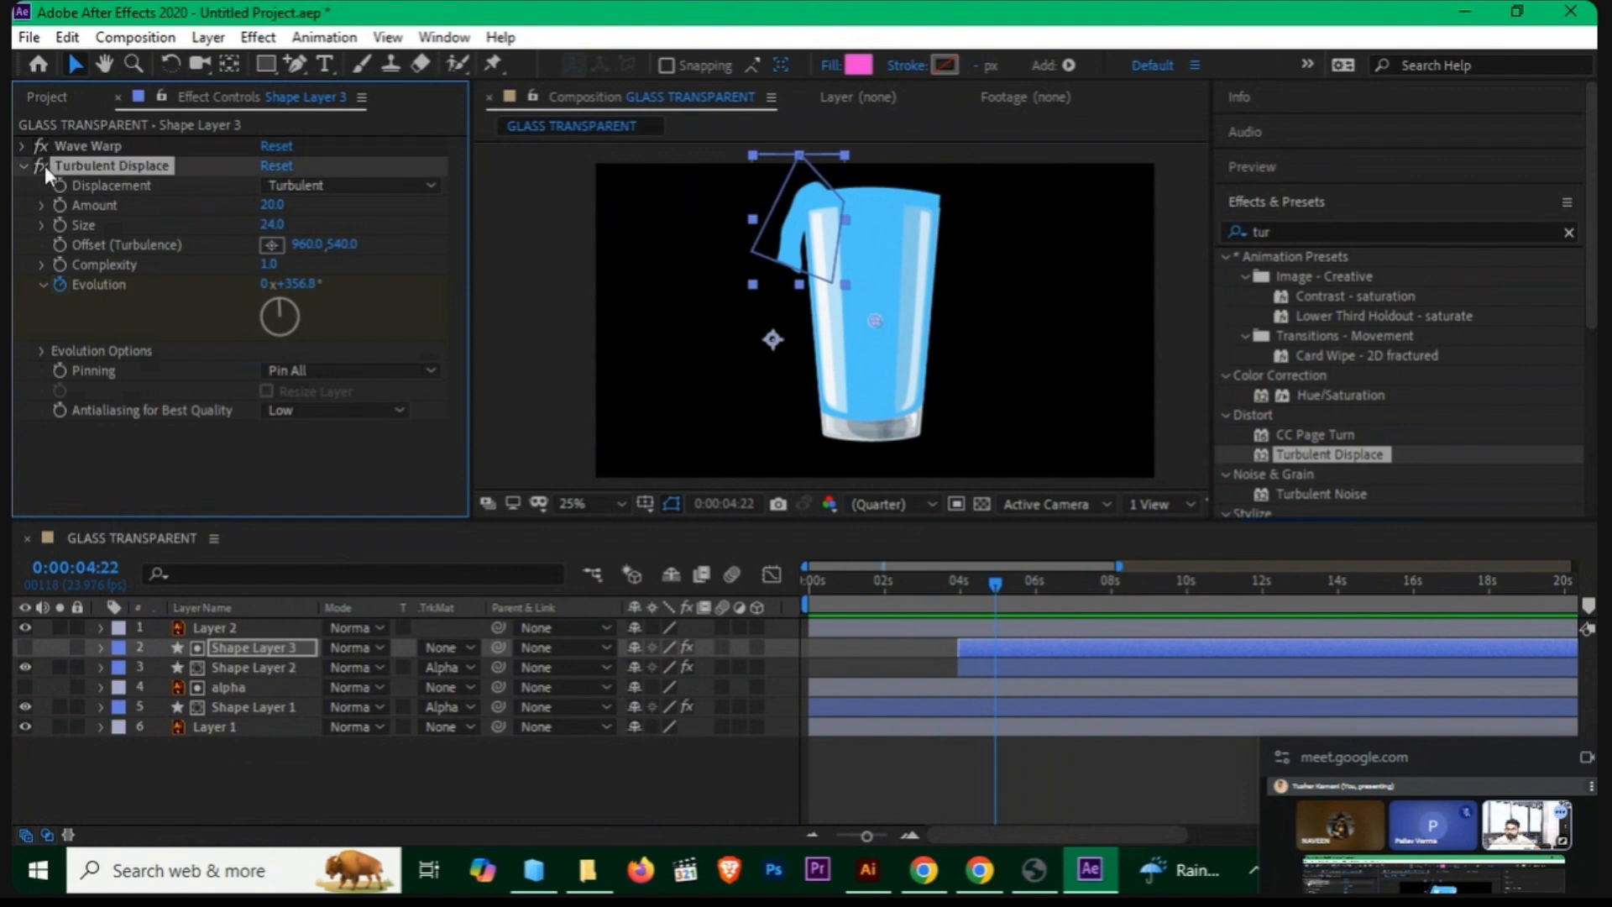
{"action": "left_click", "coordinate": [981, 582]}
{"action": "mouse_move", "coordinate": [981, 583]}
{"action": "left_mouse_down"}
{"action": "mouse_move", "coordinate": [962, 587]}
{"action": "mouse_move", "coordinate": [1063, 587]}
{"action": "mouse_move", "coordinate": [978, 601]}
{"action": "mouse_move", "coordinate": [995, 592]}
{"action": "left_mouse_up"}
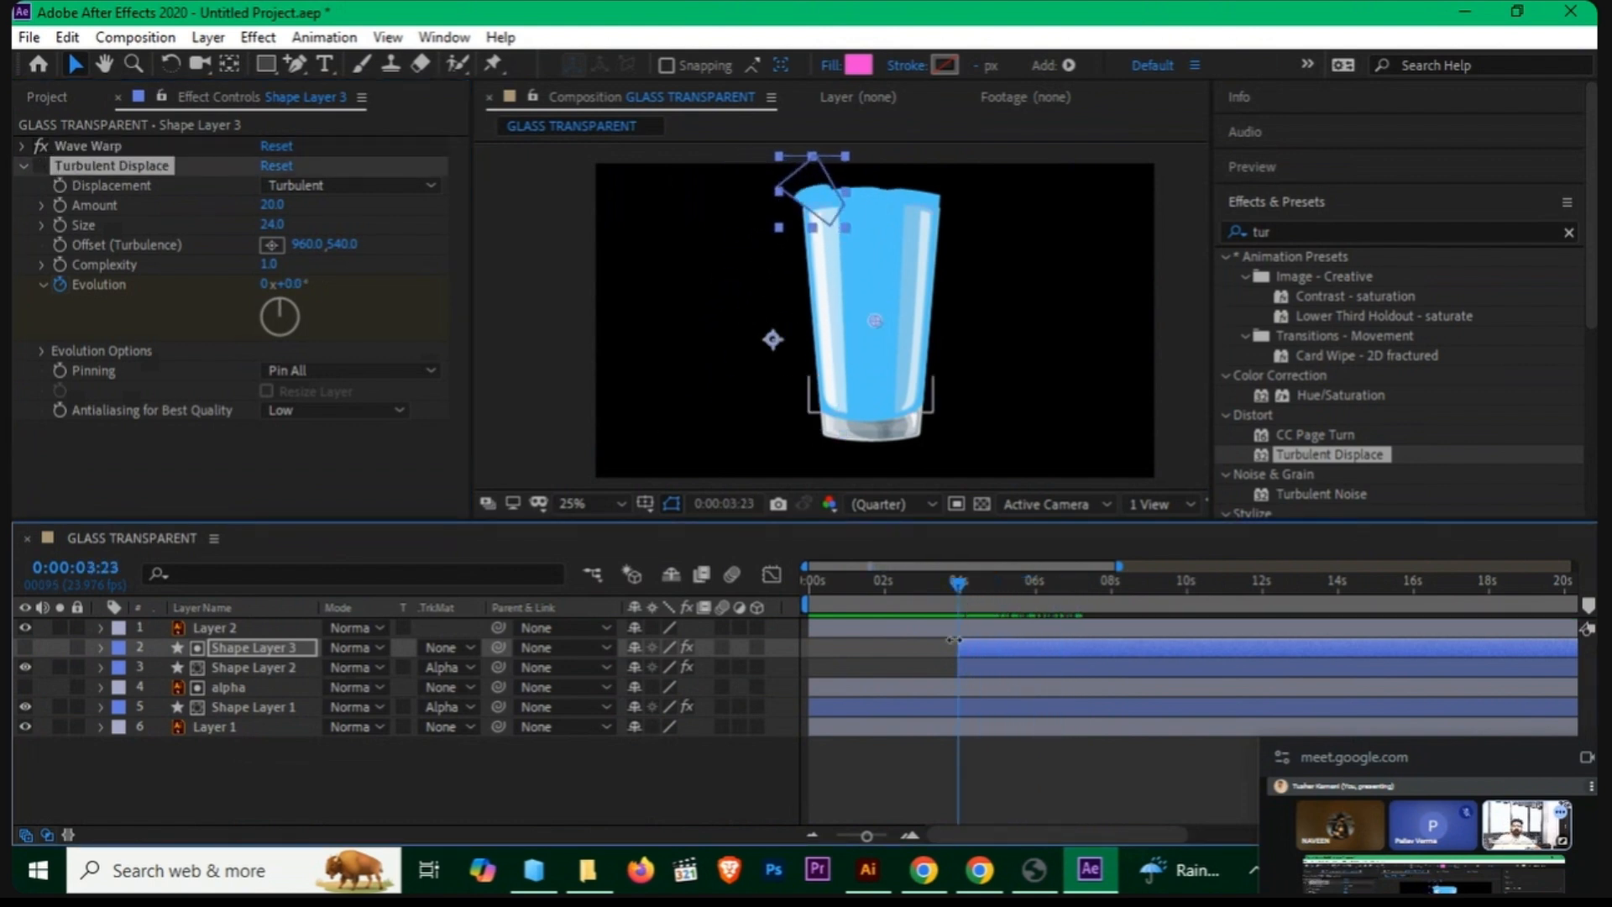
{"action": "key", "text": "ctrl+z"}
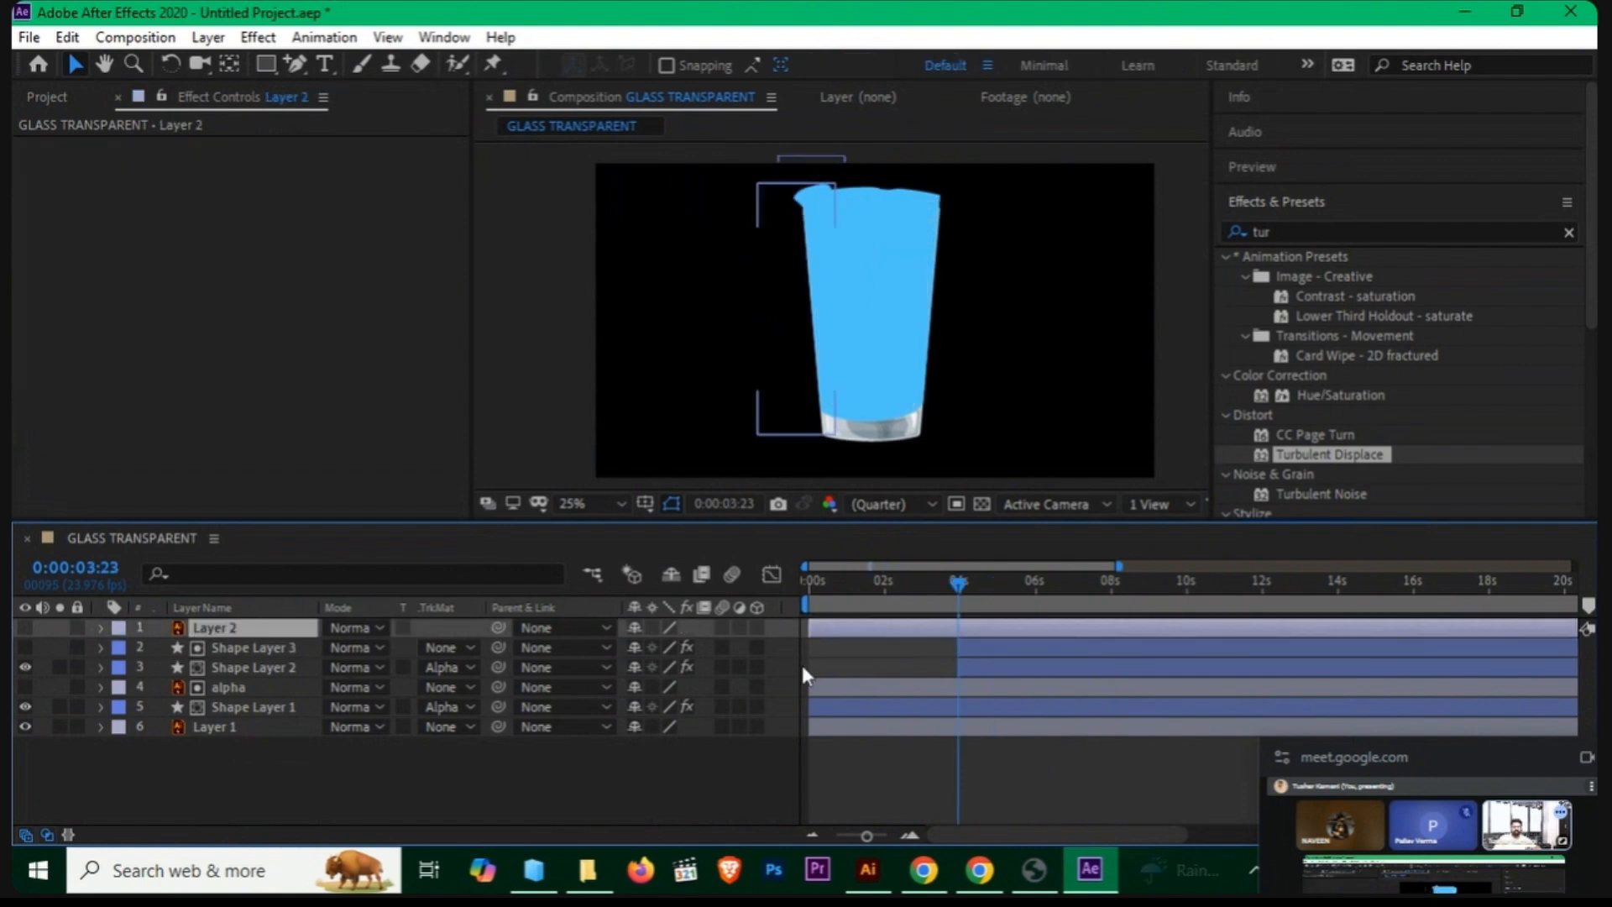
Step: Reveal the keyframes of Shape Layers 2 and 3, and undo back past the added Path keyframe and the easing of Shape Layer 2's keyframes
{"action": "left_click", "coordinate": [253, 647]}
{"action": "left_click", "coordinate": [255, 667], "text": "shift"}
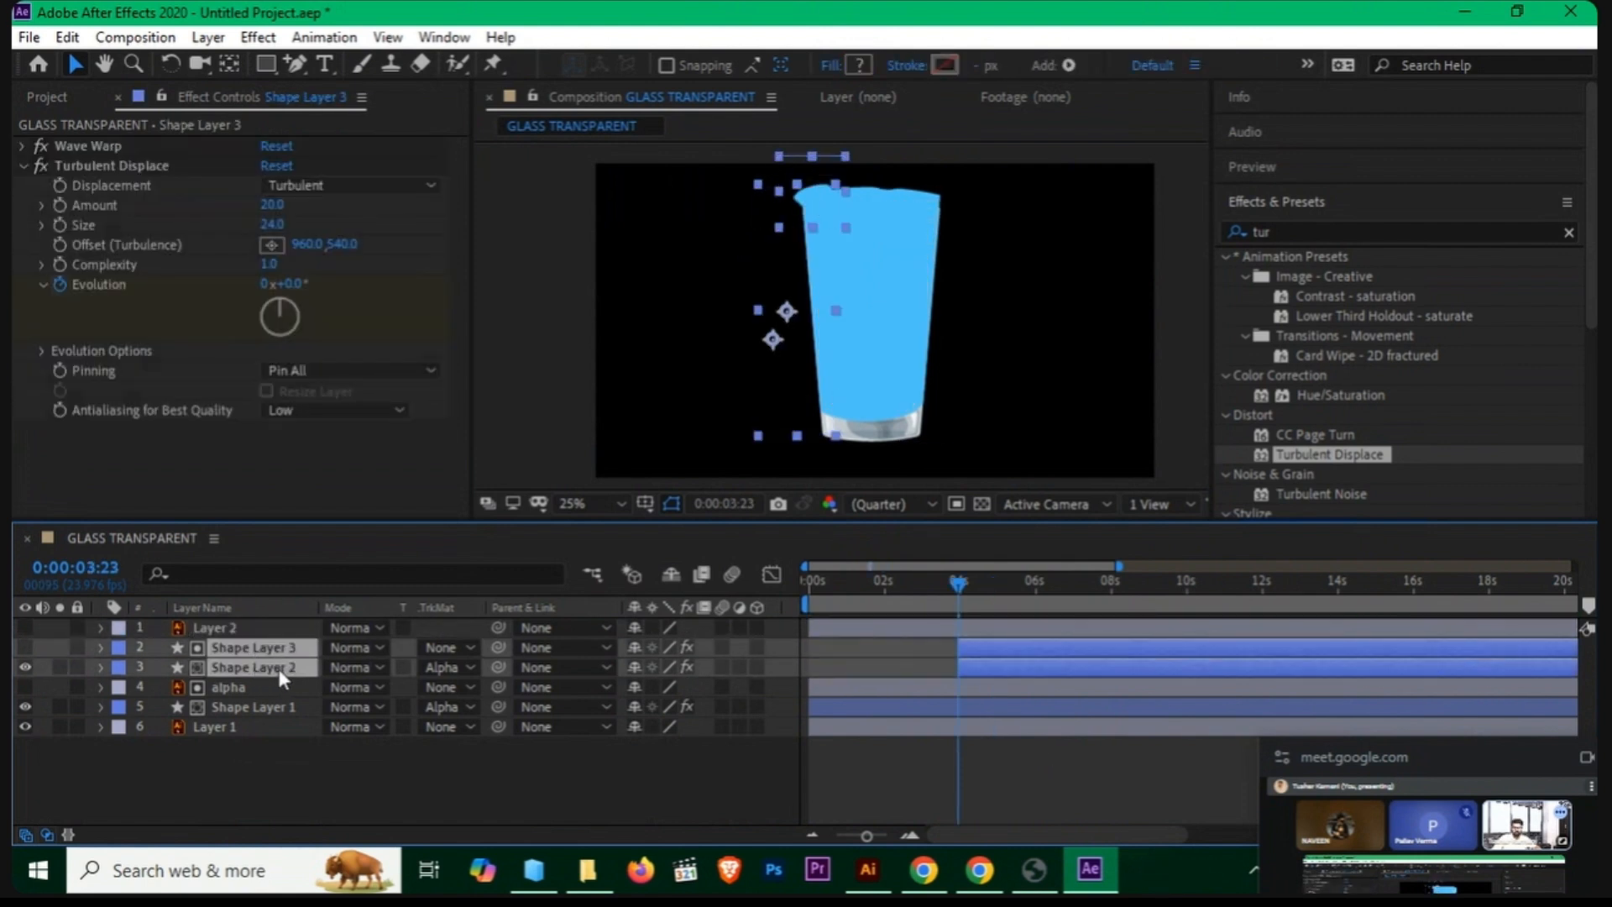
{"action": "key", "text": "u"}
{"action": "left_click", "coordinate": [1182, 687]}
{"action": "key", "text": "ctrl+z"}
{"action": "key", "text": "ctrl+z"}
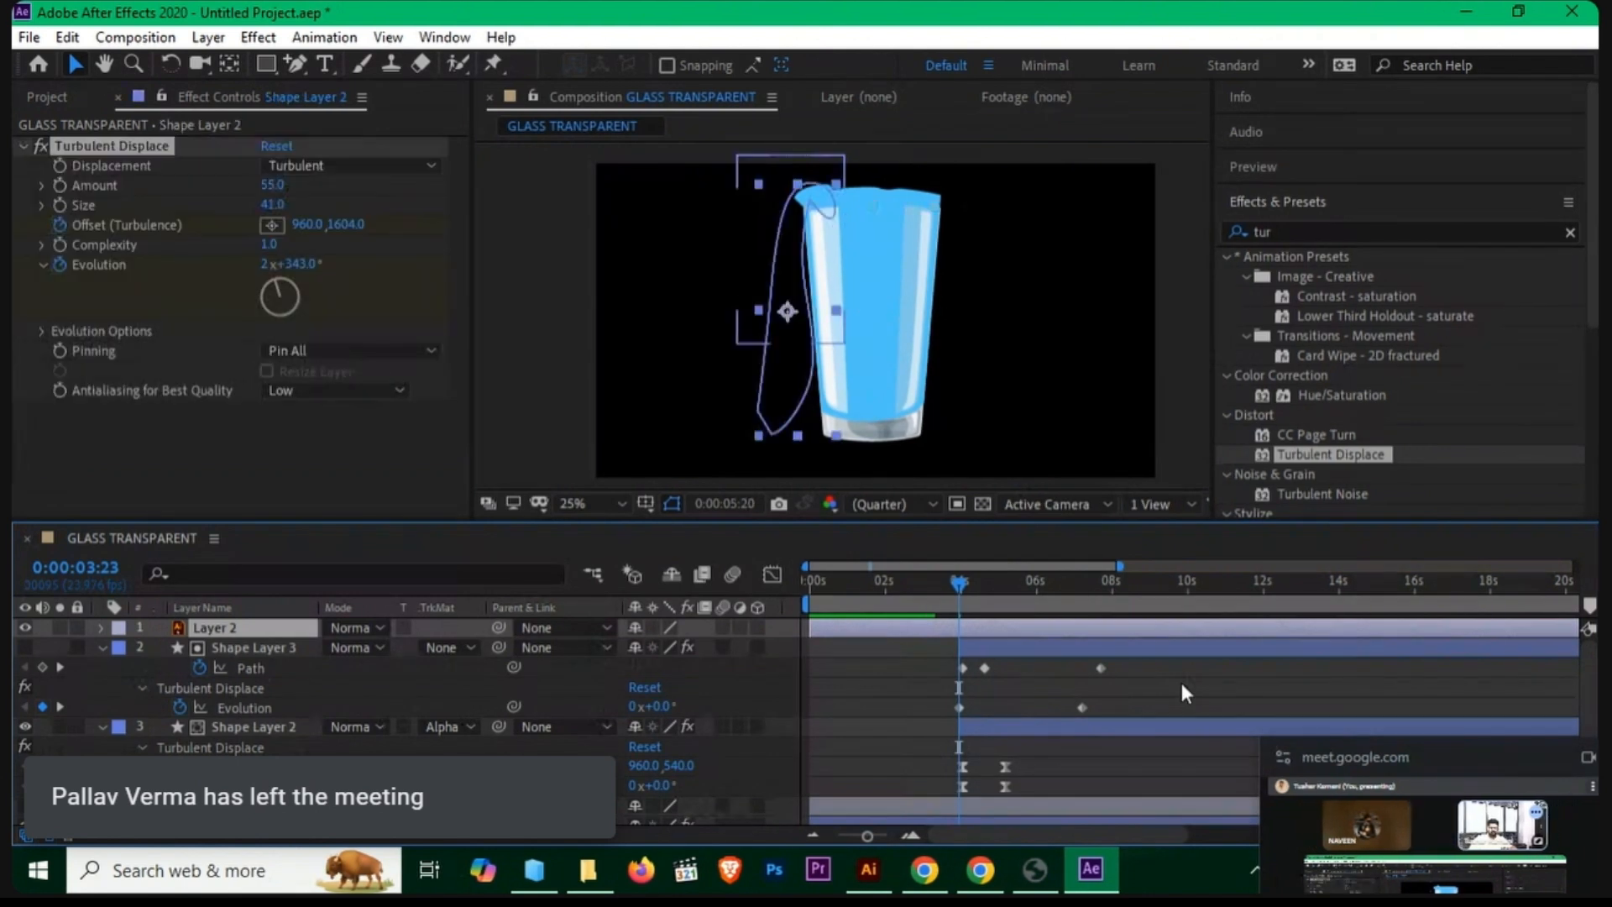
{"action": "key", "text": "ctrl+z"}
{"action": "key", "text": "ctrl+z"}
{"action": "key", "text": "ctrl+z"}
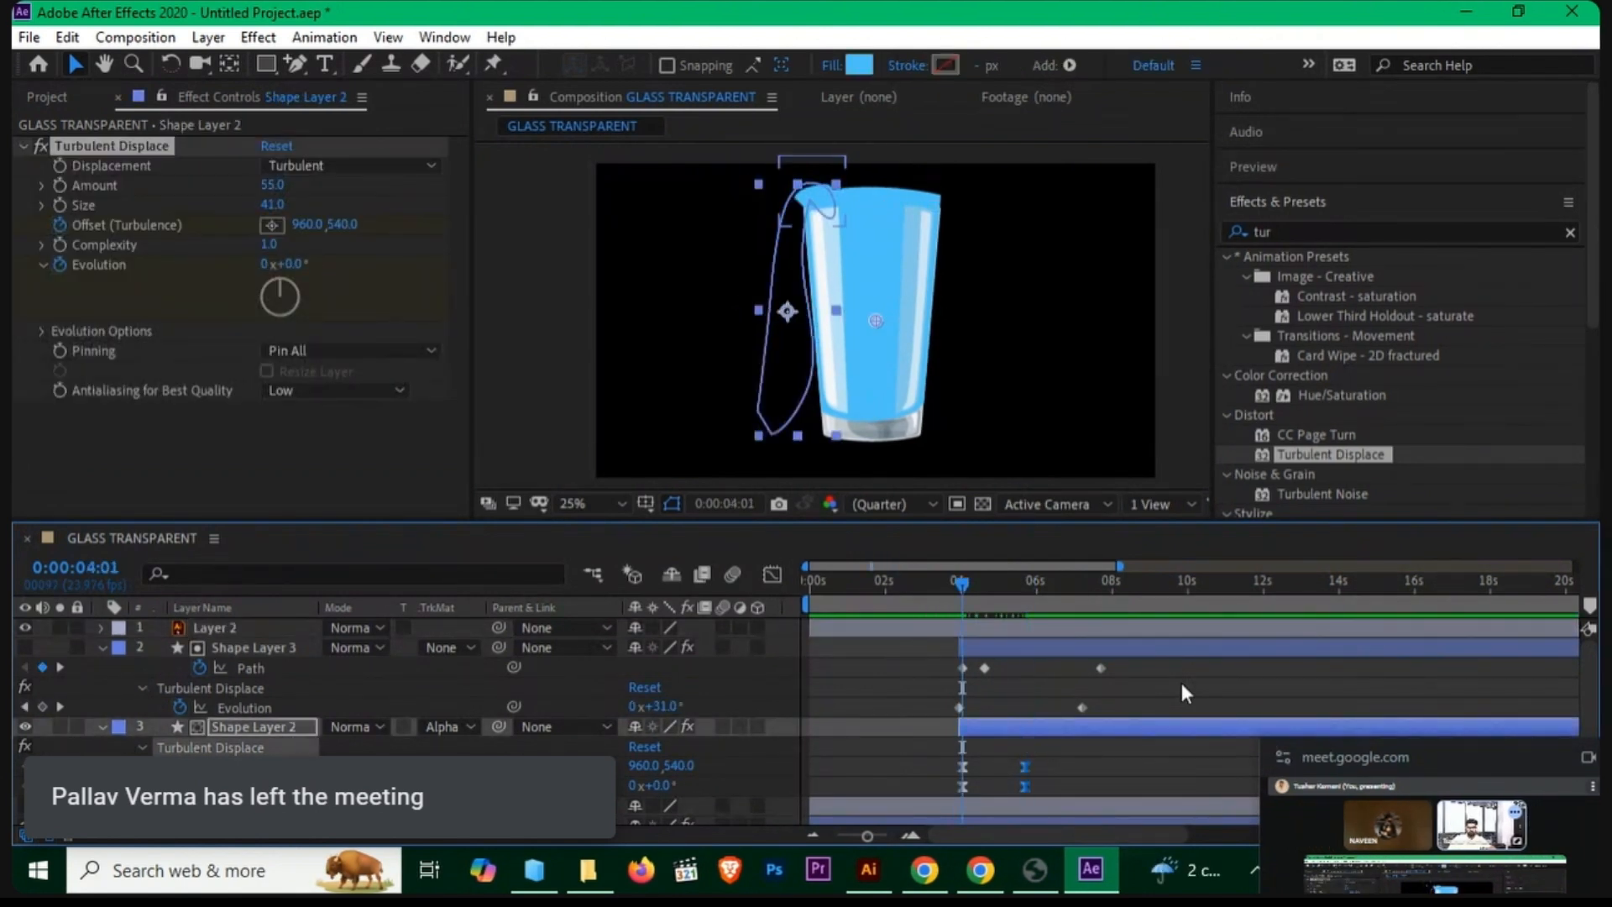
{"action": "key", "text": "ctrl+z"}
{"action": "key", "text": "ctrl+z"}
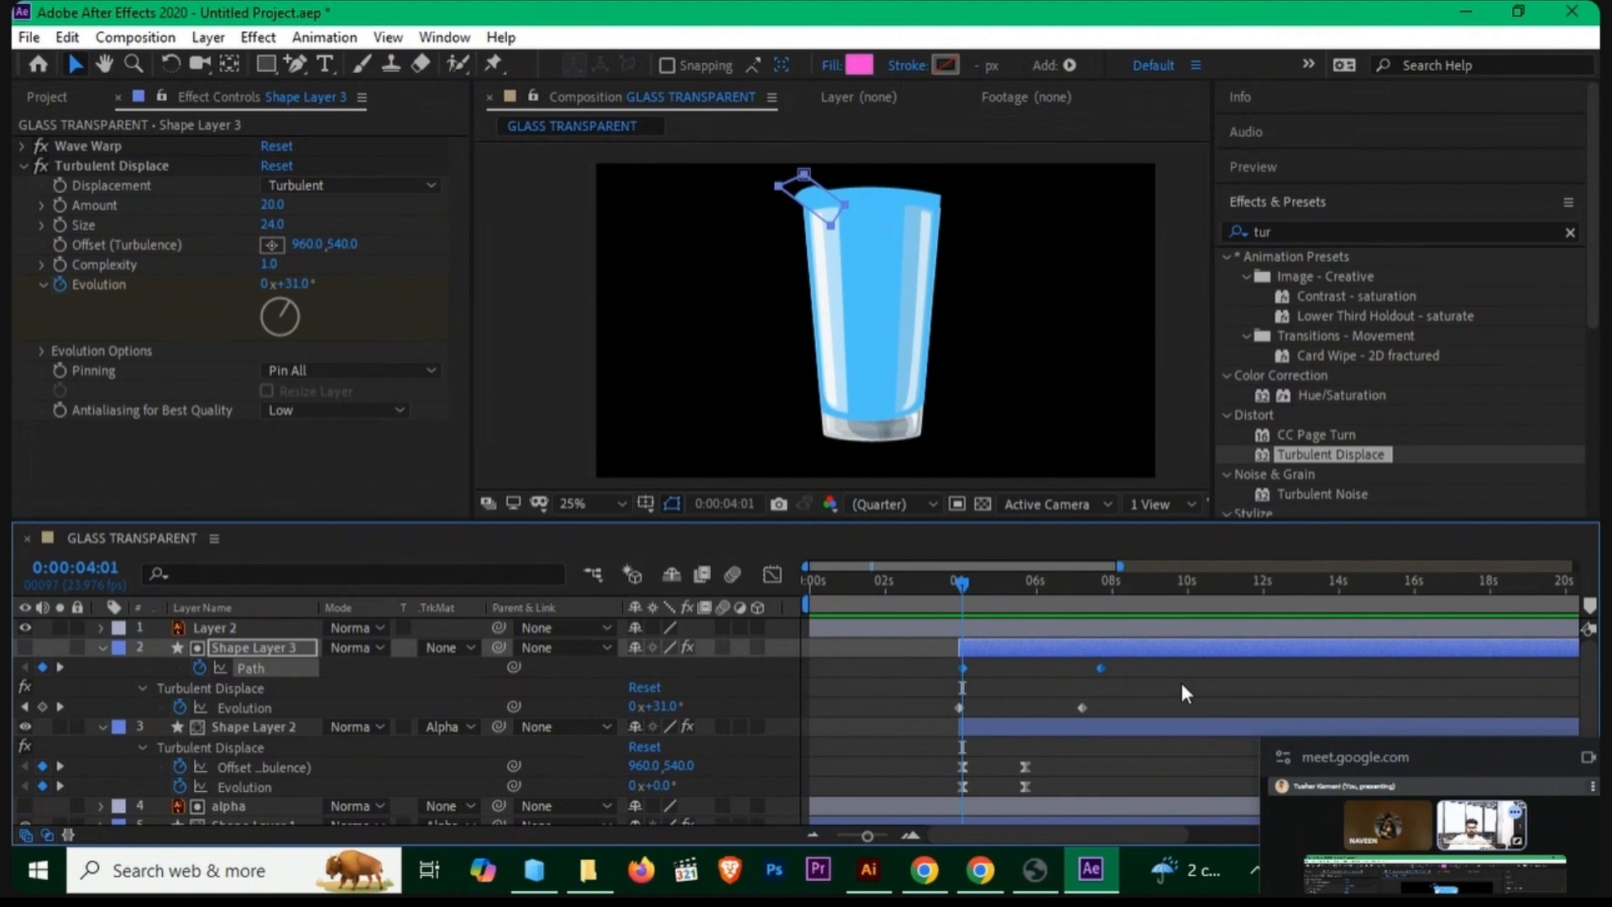
{"action": "key", "text": "ctrl+z"}
{"action": "left_click", "coordinate": [1031, 736]}
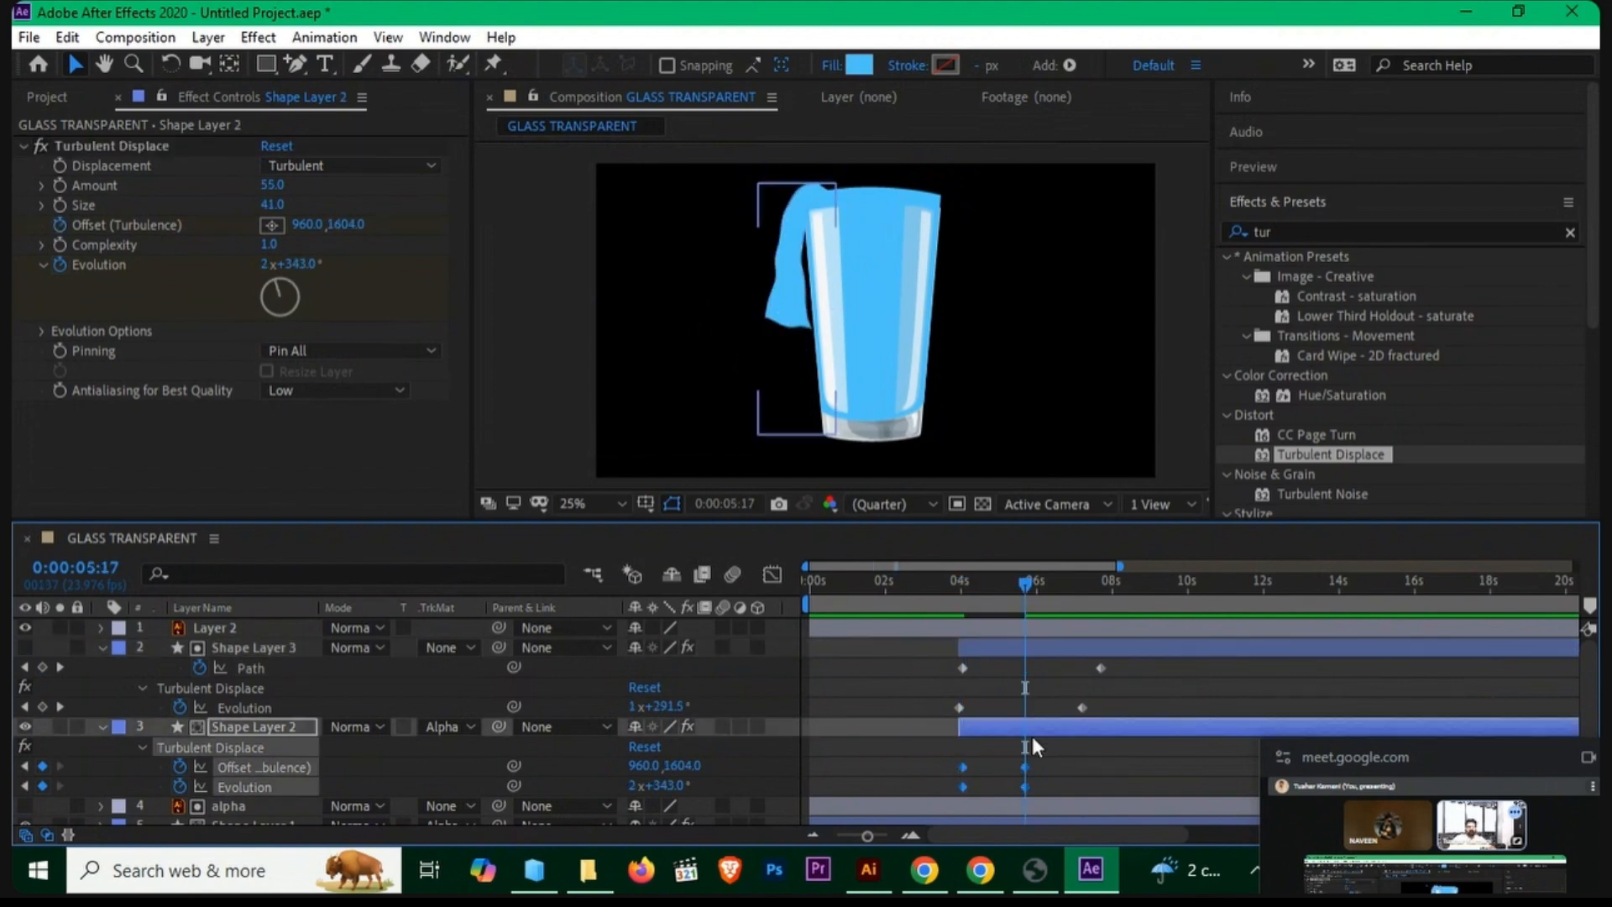
{"action": "left_click_drag", "start_coordinate": [1014, 597], "coordinate": [944, 601]}
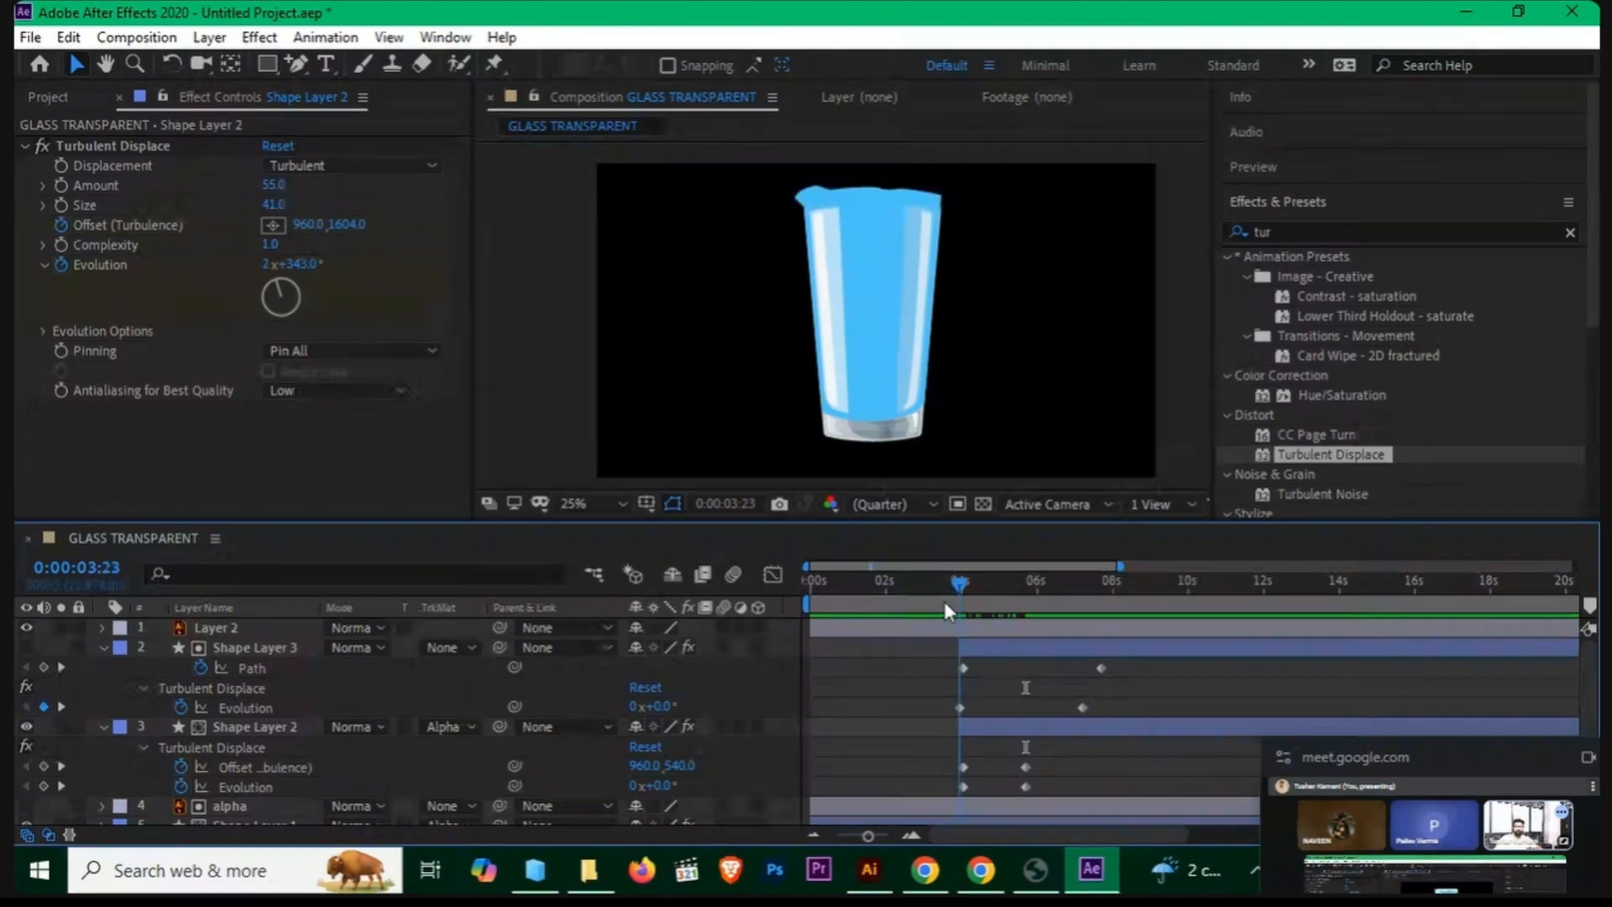
Step: Check the Google Meet call's participants in Chrome and return to After Effects
{"action": "left_click", "coordinate": [923, 871]}
{"action": "left_click", "coordinate": [210, 23]}
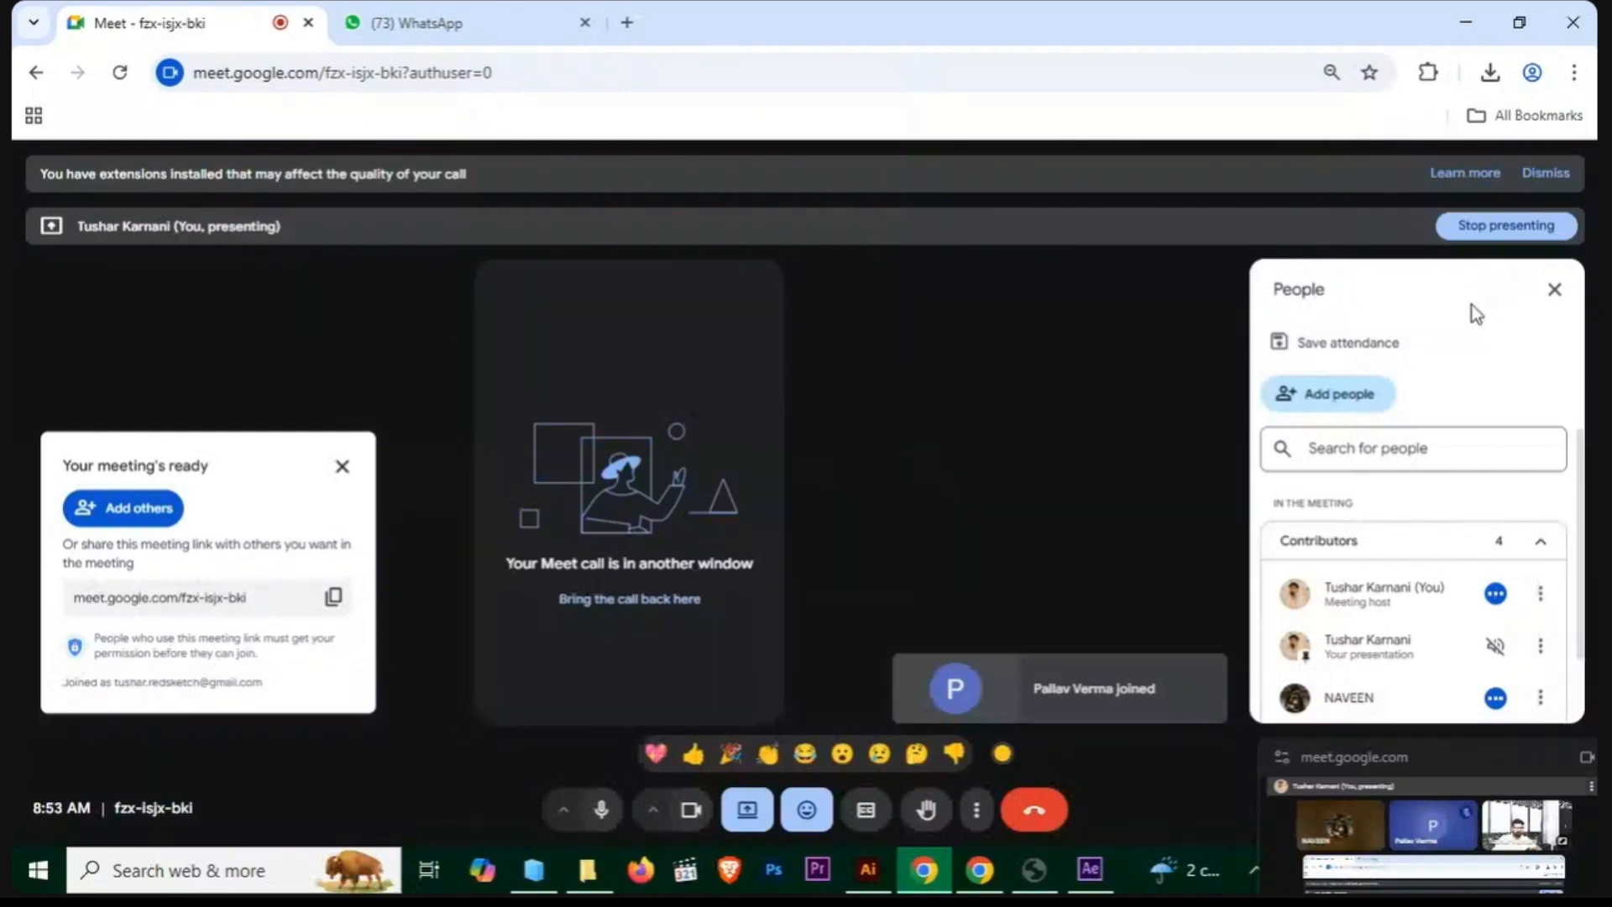
{"action": "left_click", "coordinate": [1467, 23]}
Step: Move Shape Layer 3's last Path and Evolution keyframes to 0:00:05:17, and preview the spill from 0:00:03:17
{"action": "key", "text": "space"}
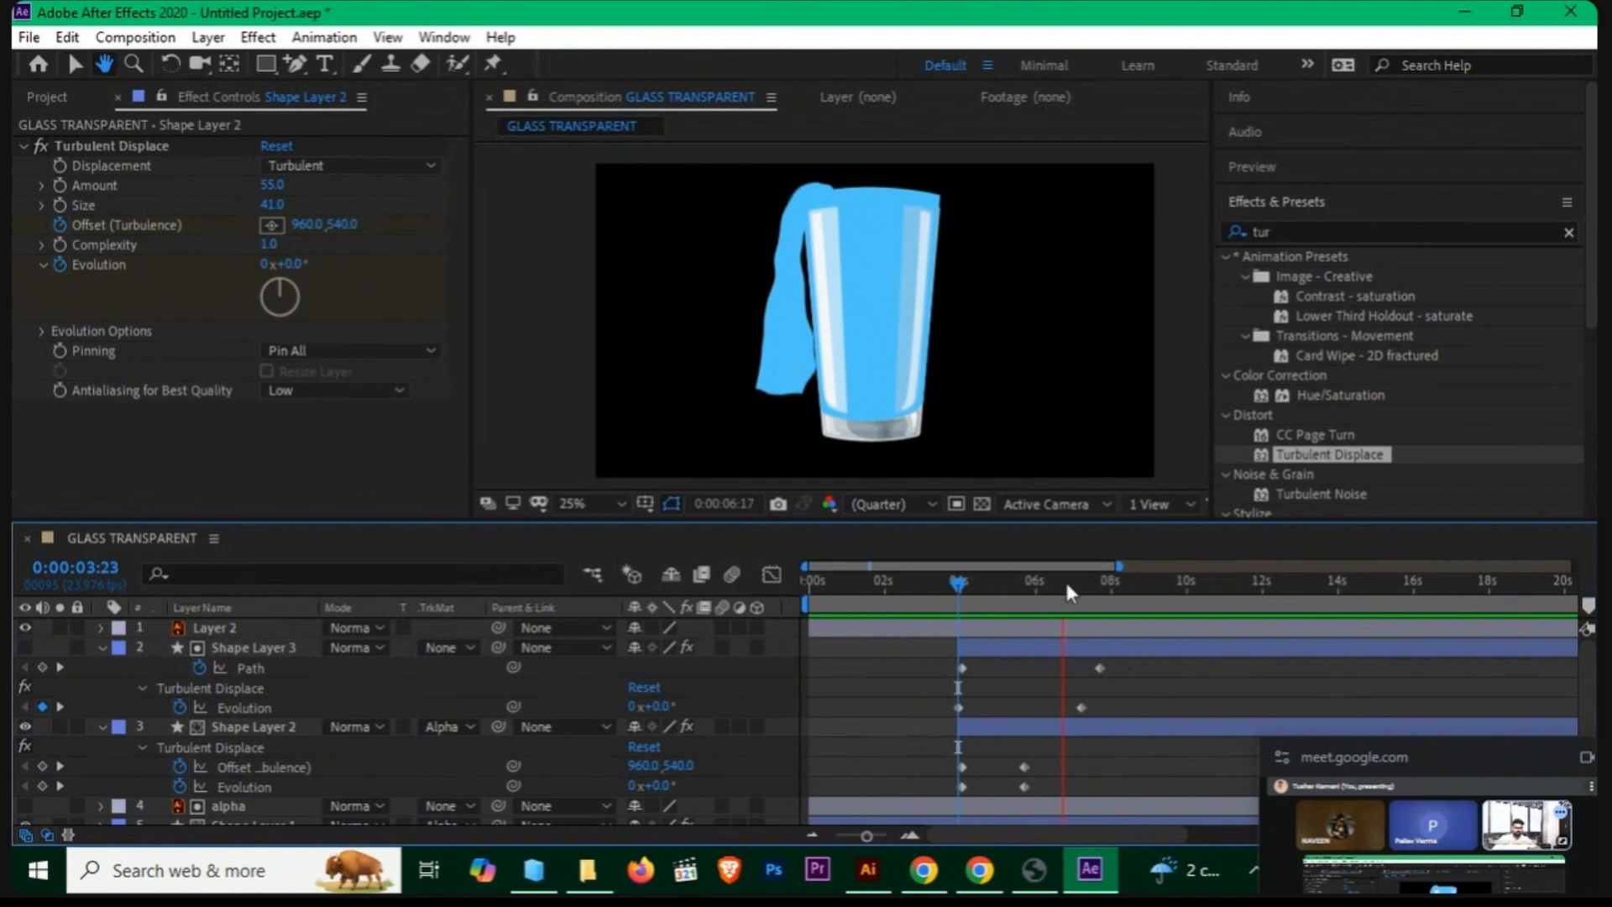
{"action": "key", "text": "space"}
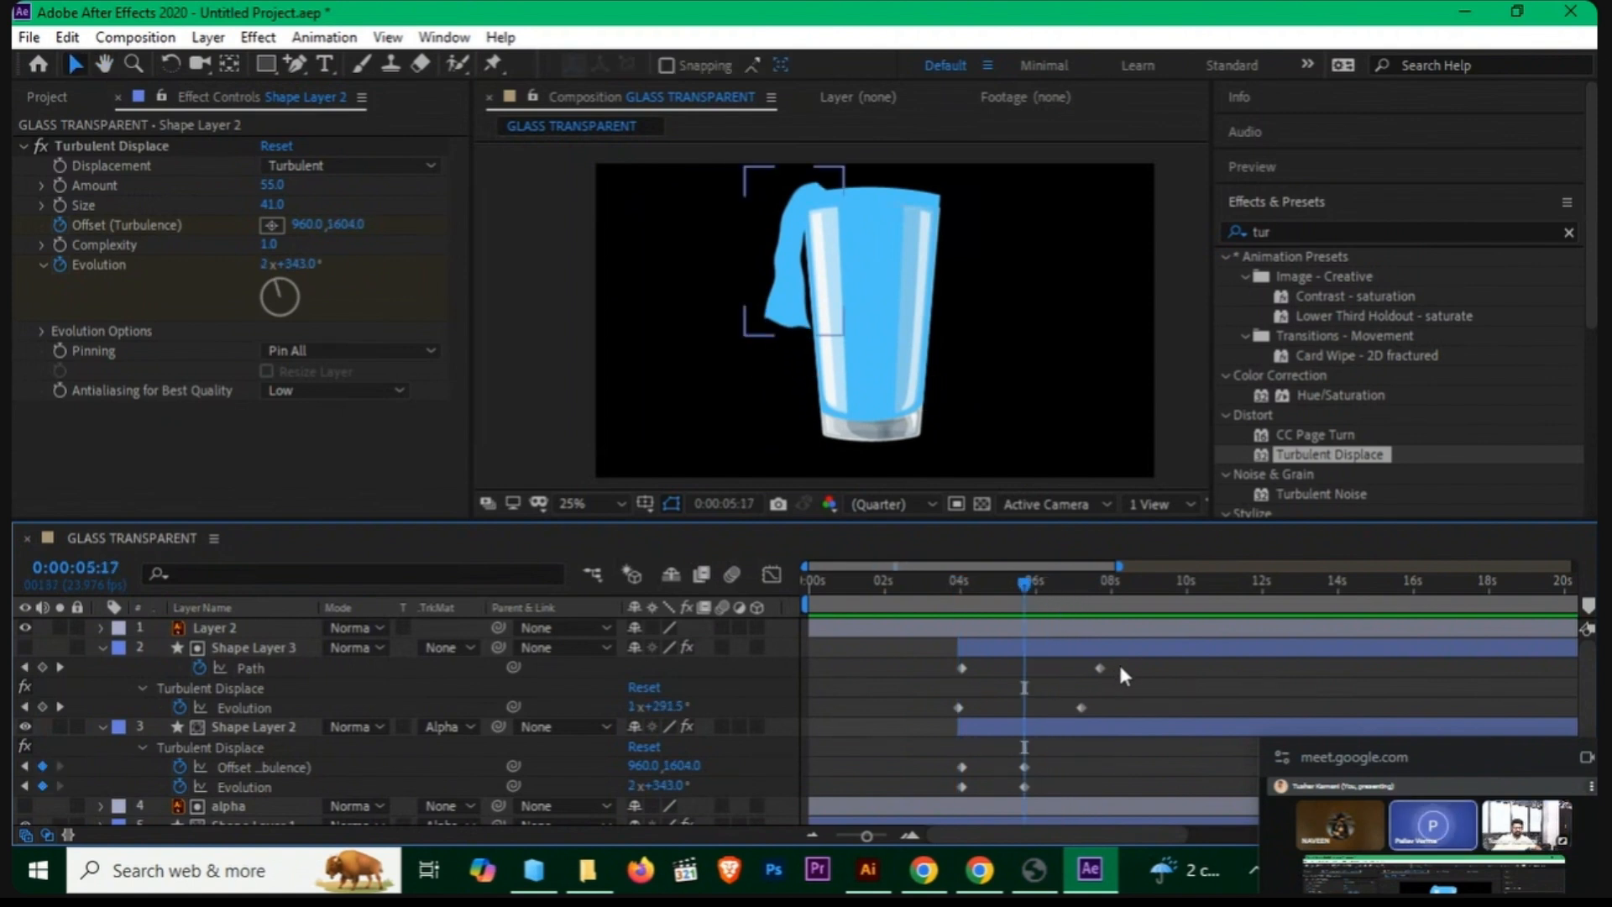
{"action": "left_click", "coordinate": [1118, 662]}
{"action": "left_click_drag", "start_coordinate": [1098, 665], "coordinate": [1028, 708]}
{"action": "left_click", "coordinate": [1055, 685]}
{"action": "left_click_drag", "start_coordinate": [1026, 585], "coordinate": [949, 603]}
{"action": "key", "text": "space"}
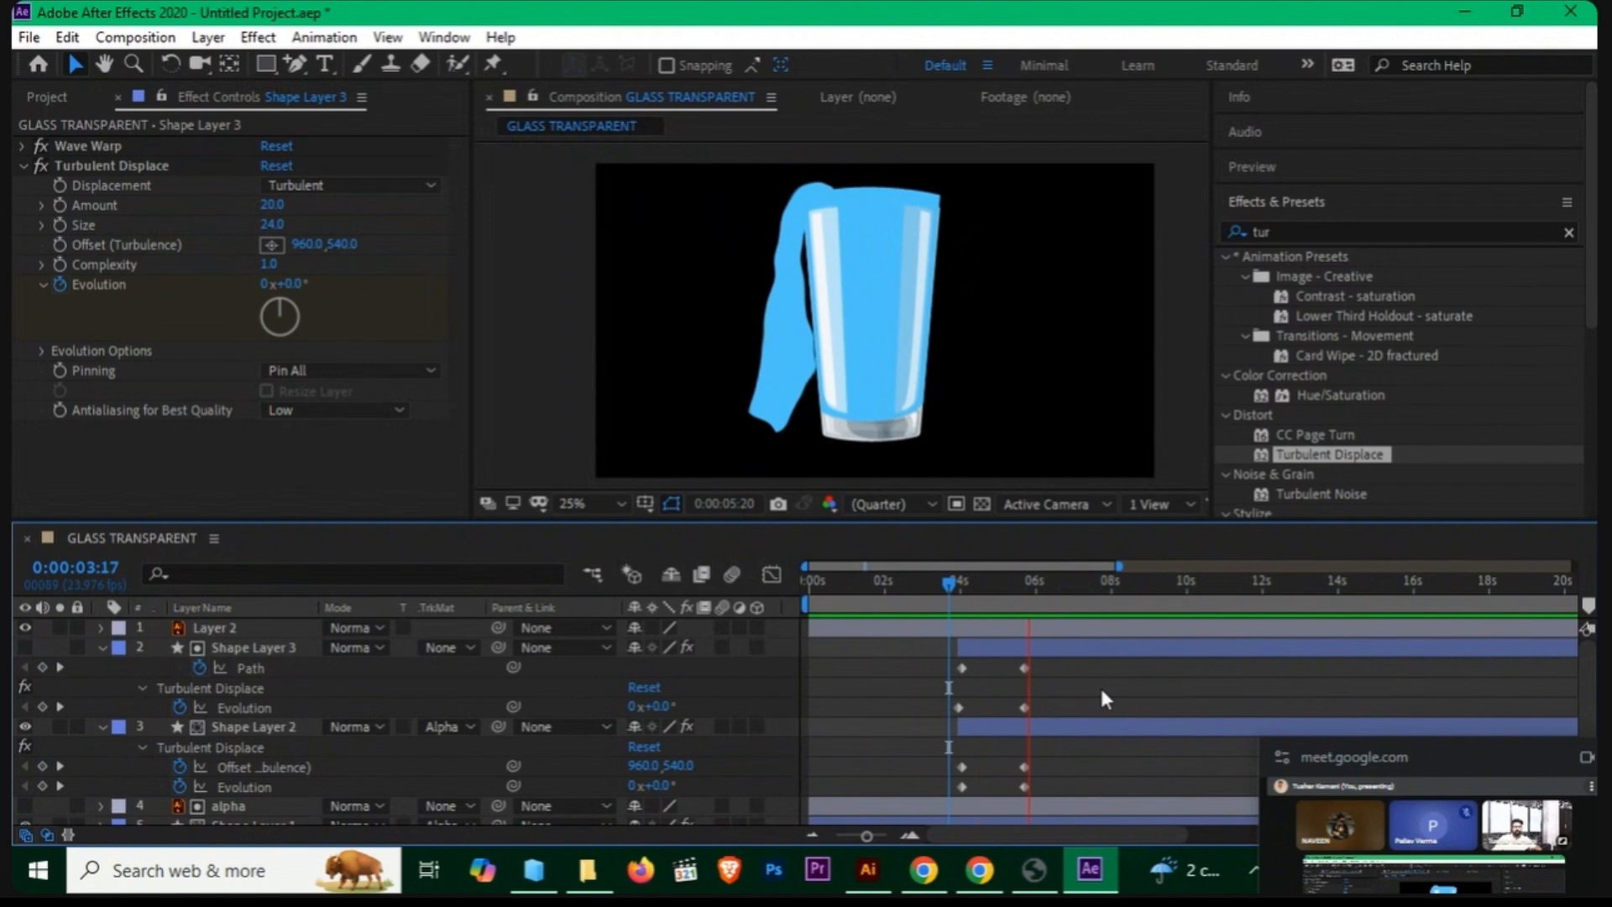
Step: Collapse Shape Layers 3 and 2, and replay the spill from just before 0:00:04:00
{"action": "left_click", "coordinate": [1021, 584]}
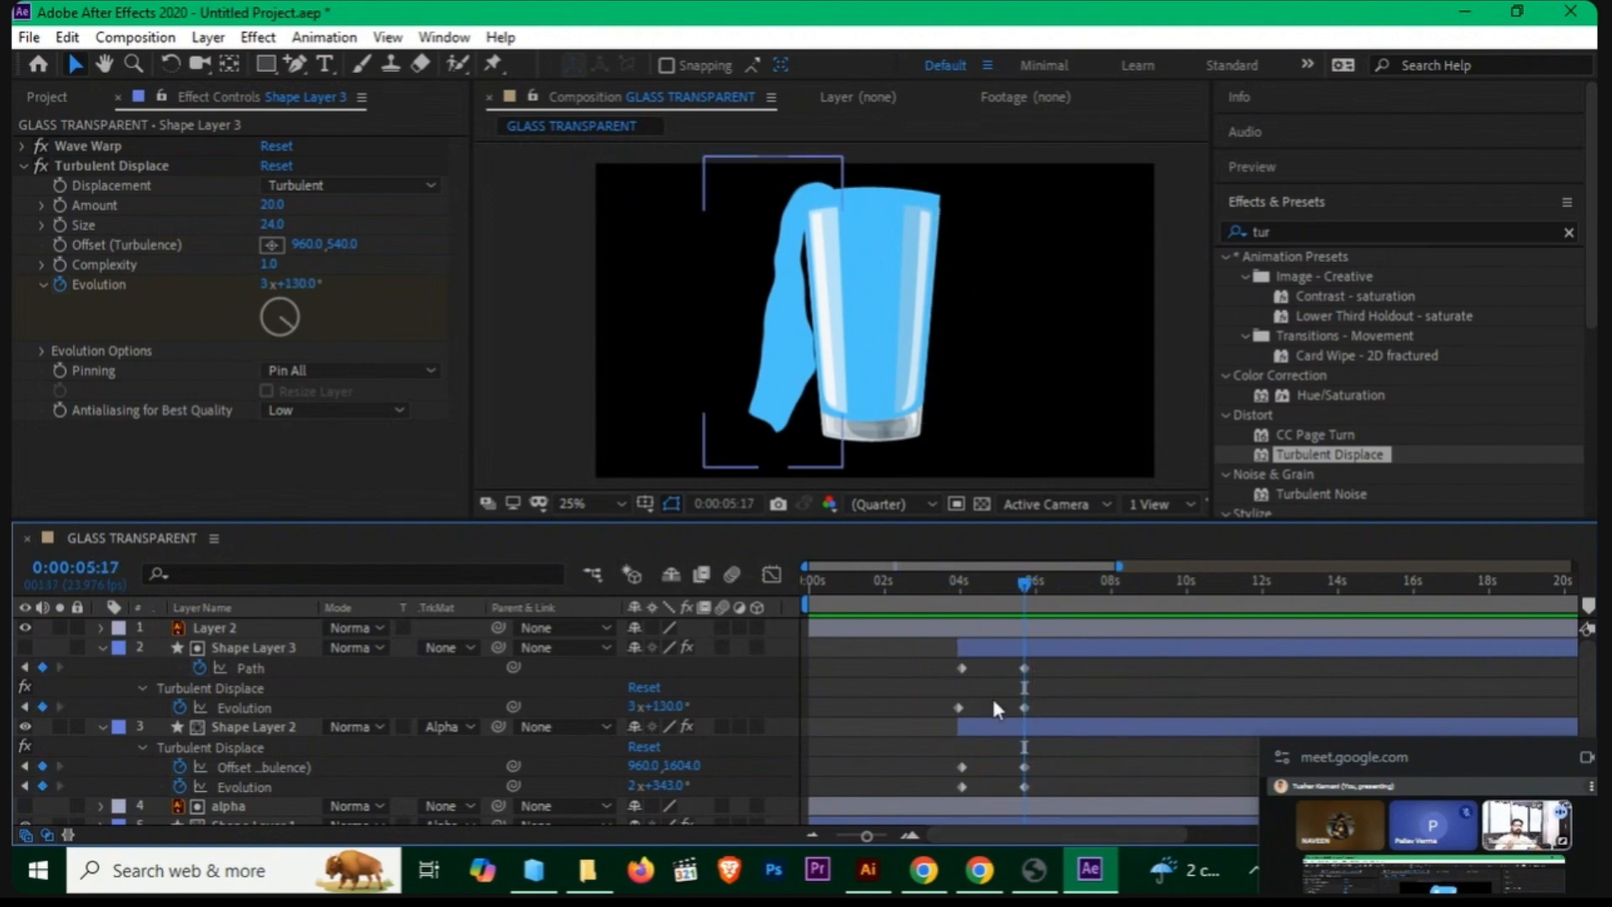
{"action": "left_click", "coordinate": [102, 647]}
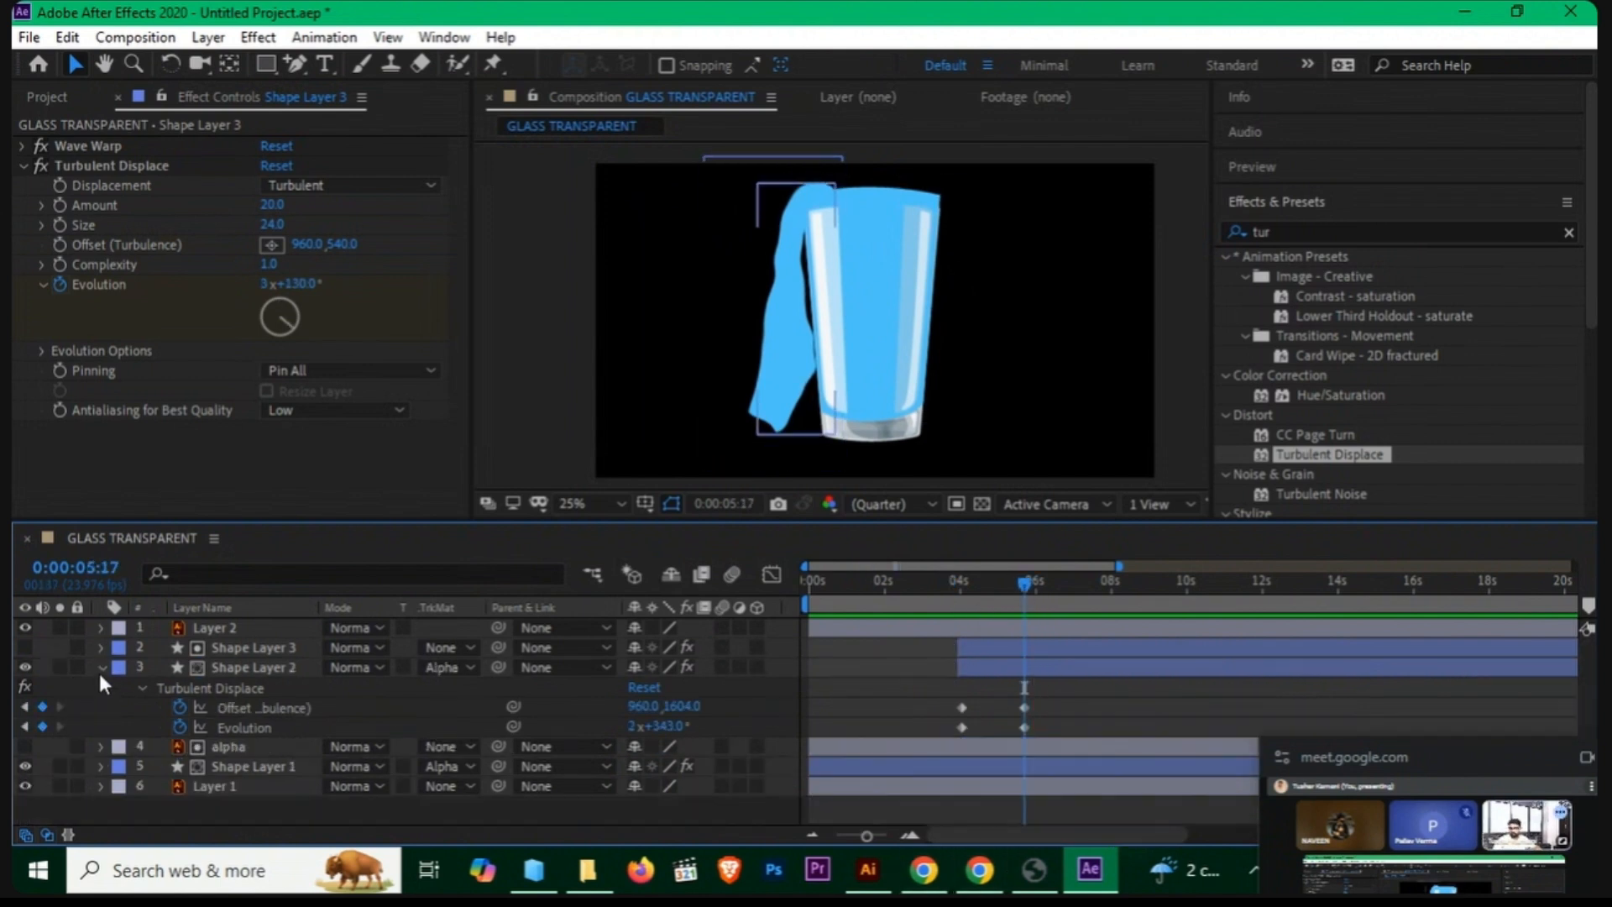
{"action": "left_click", "coordinate": [101, 667]}
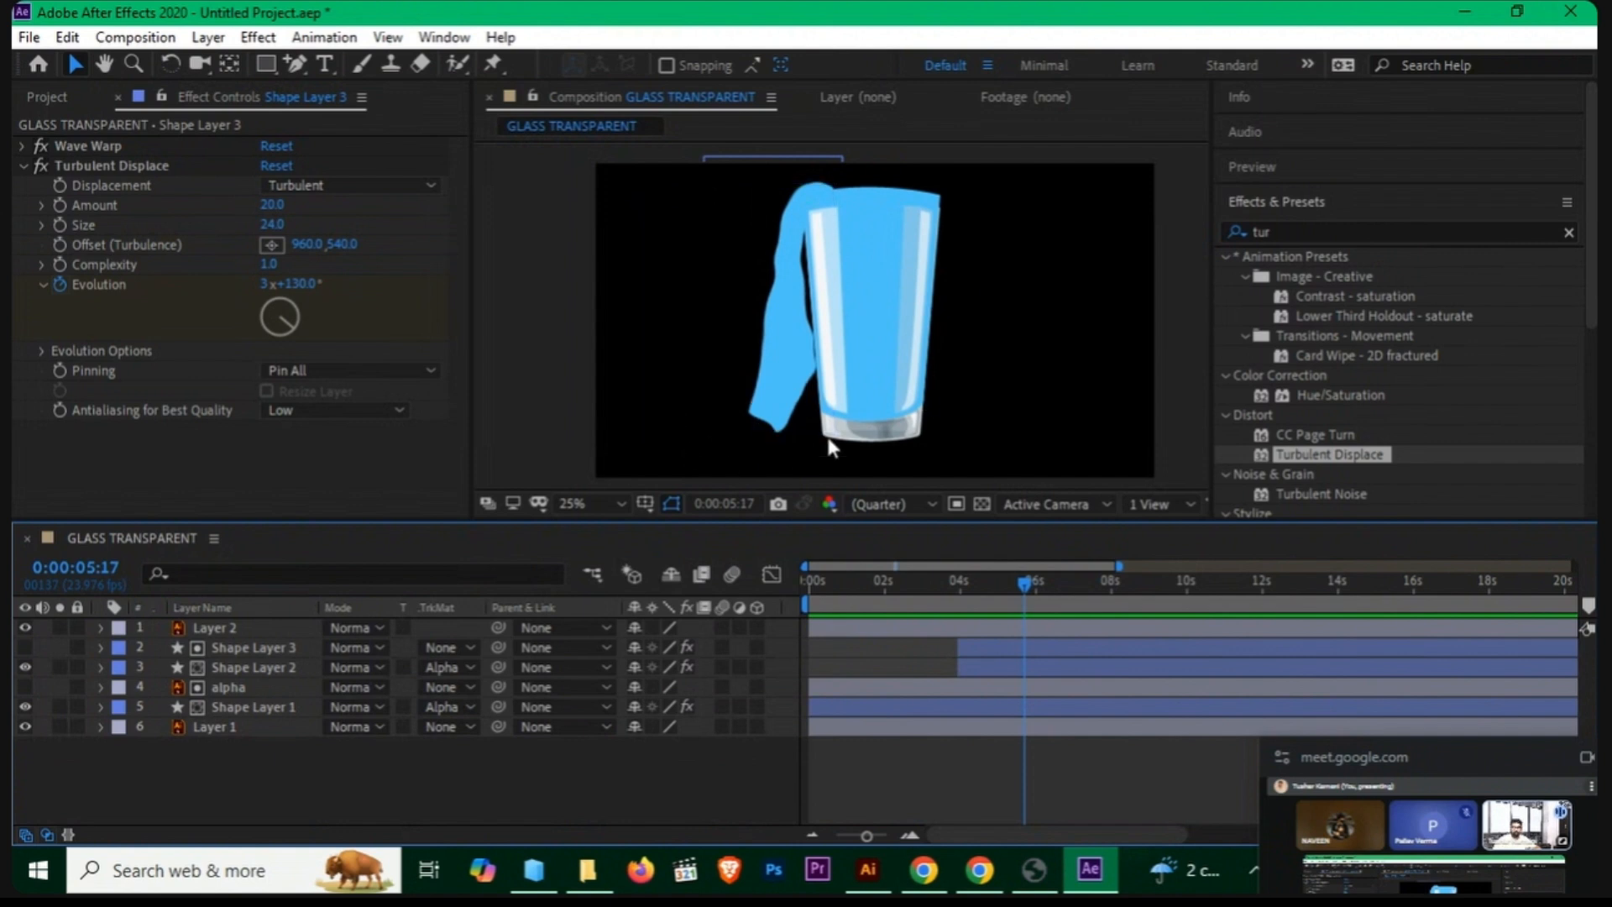
{"action": "left_click", "coordinate": [999, 579]}
{"action": "left_click_drag", "start_coordinate": [987, 580], "coordinate": [958, 584]}
{"action": "key", "text": "space"}
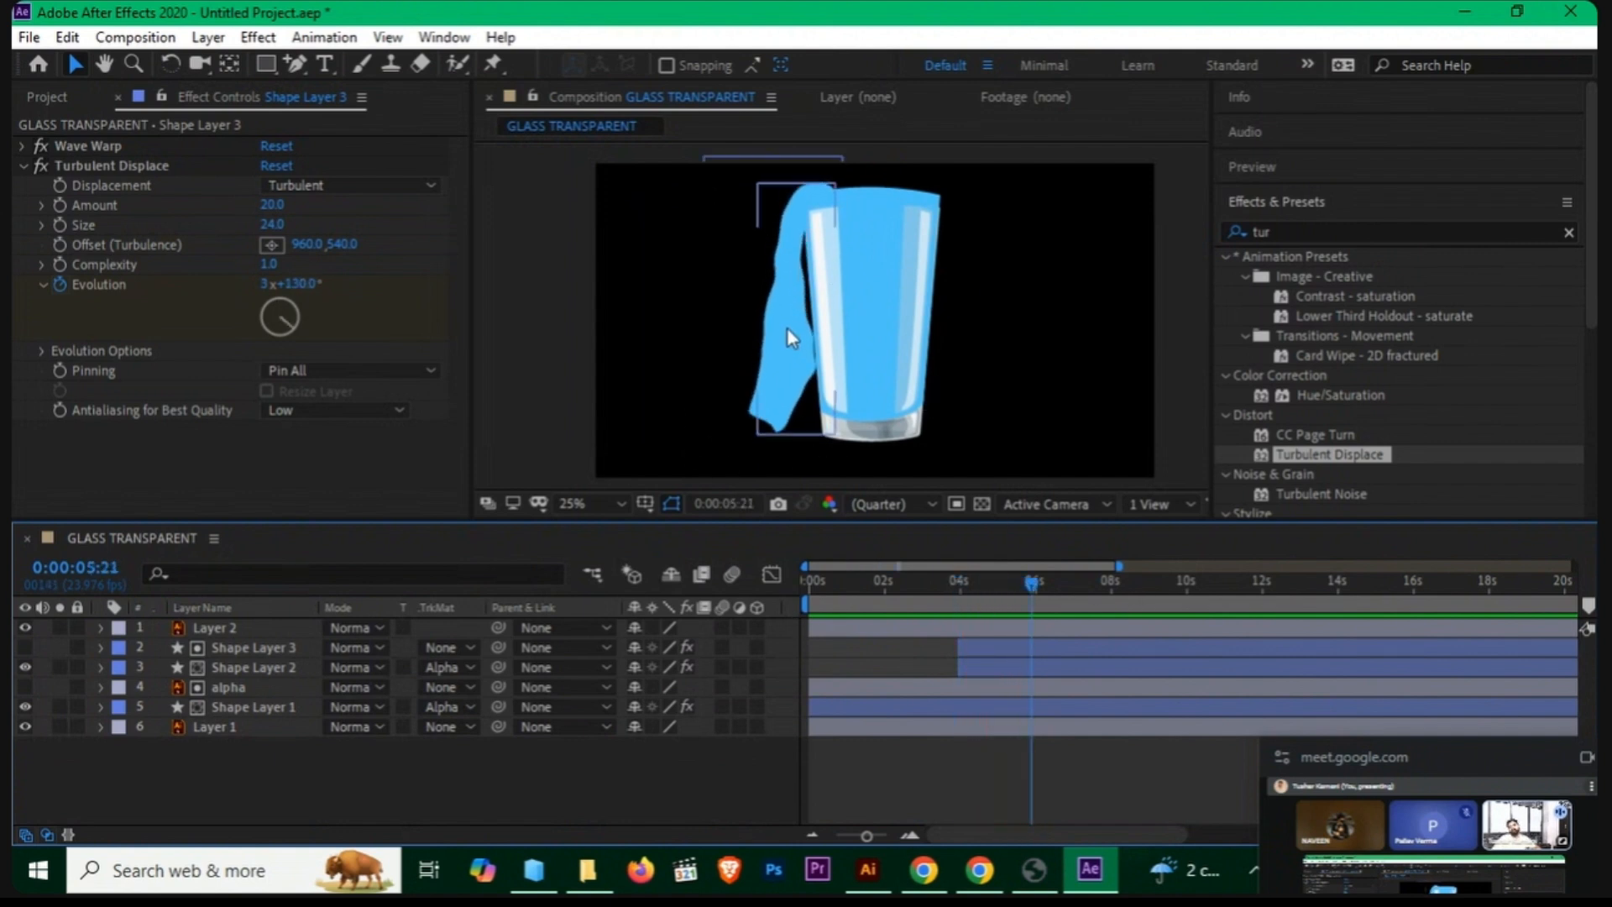
Step: Pre-compose Shape Layers 2 and 3 under the default name, moving all attributes into the new composition
{"action": "left_click", "coordinate": [262, 667]}
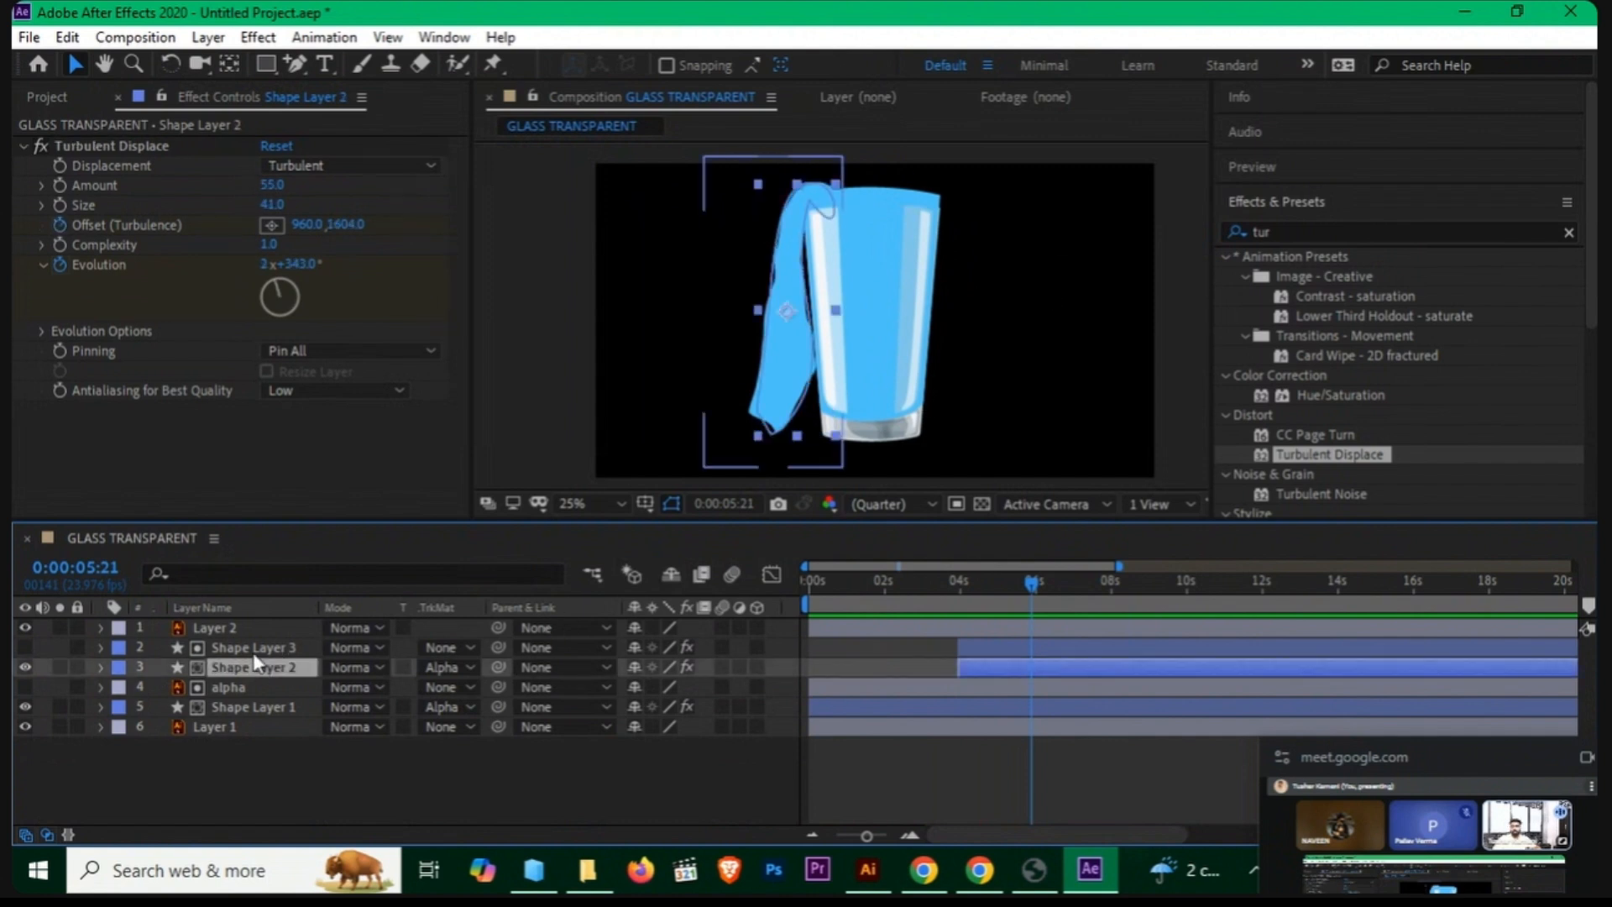
{"action": "left_click", "coordinate": [262, 647], "text": "ctrl"}
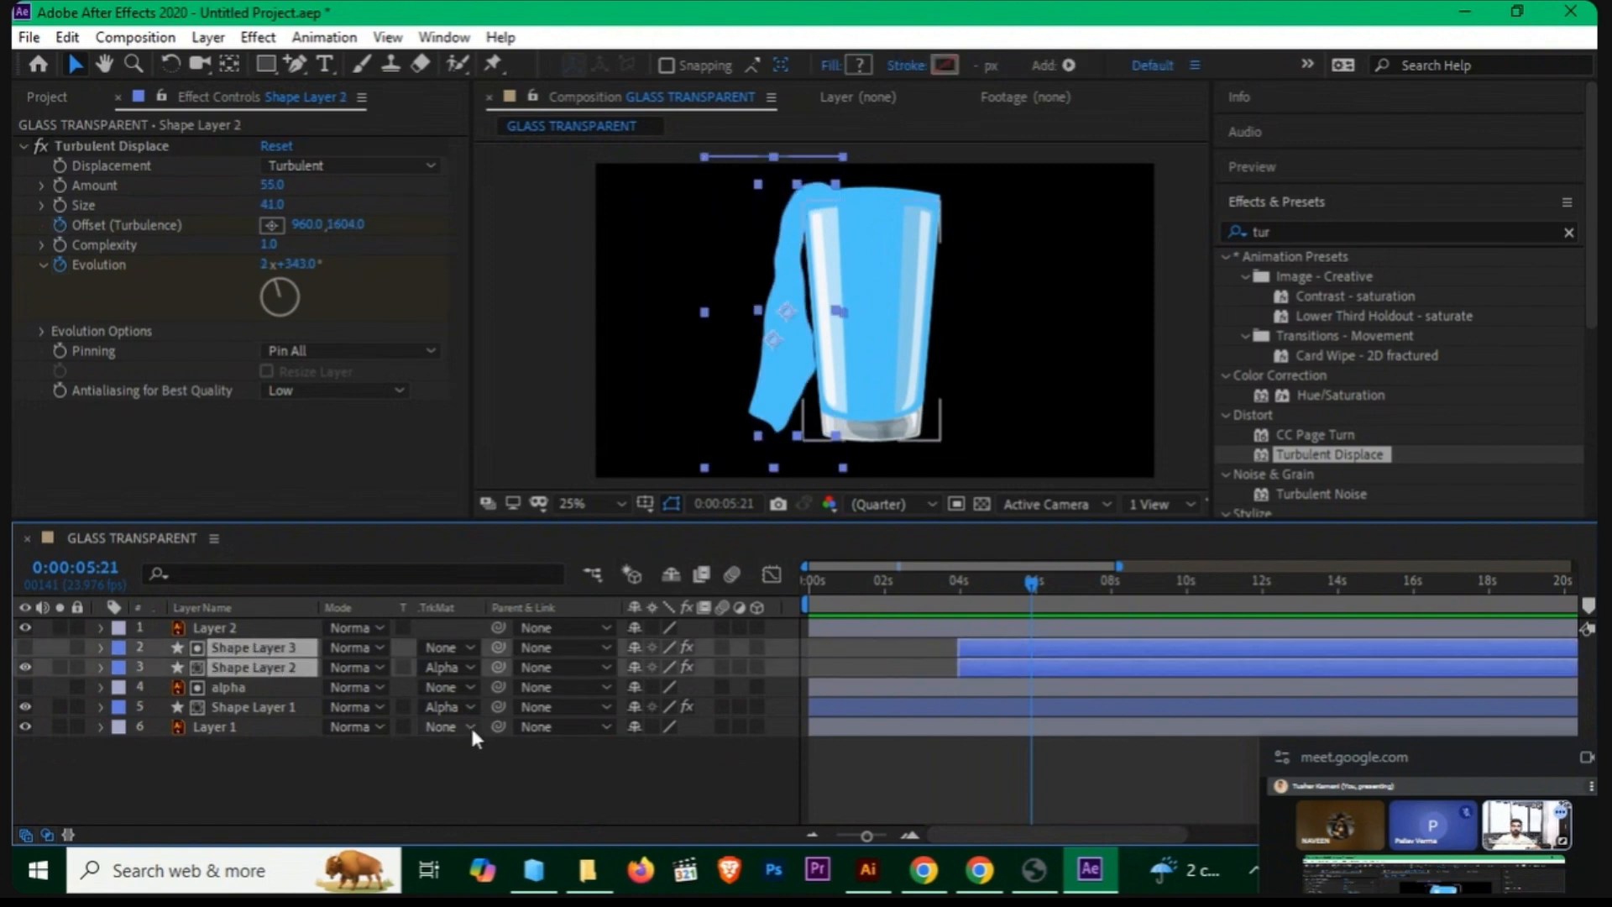
{"action": "right_click", "coordinate": [259, 647]}
{"action": "left_click", "coordinate": [356, 738]}
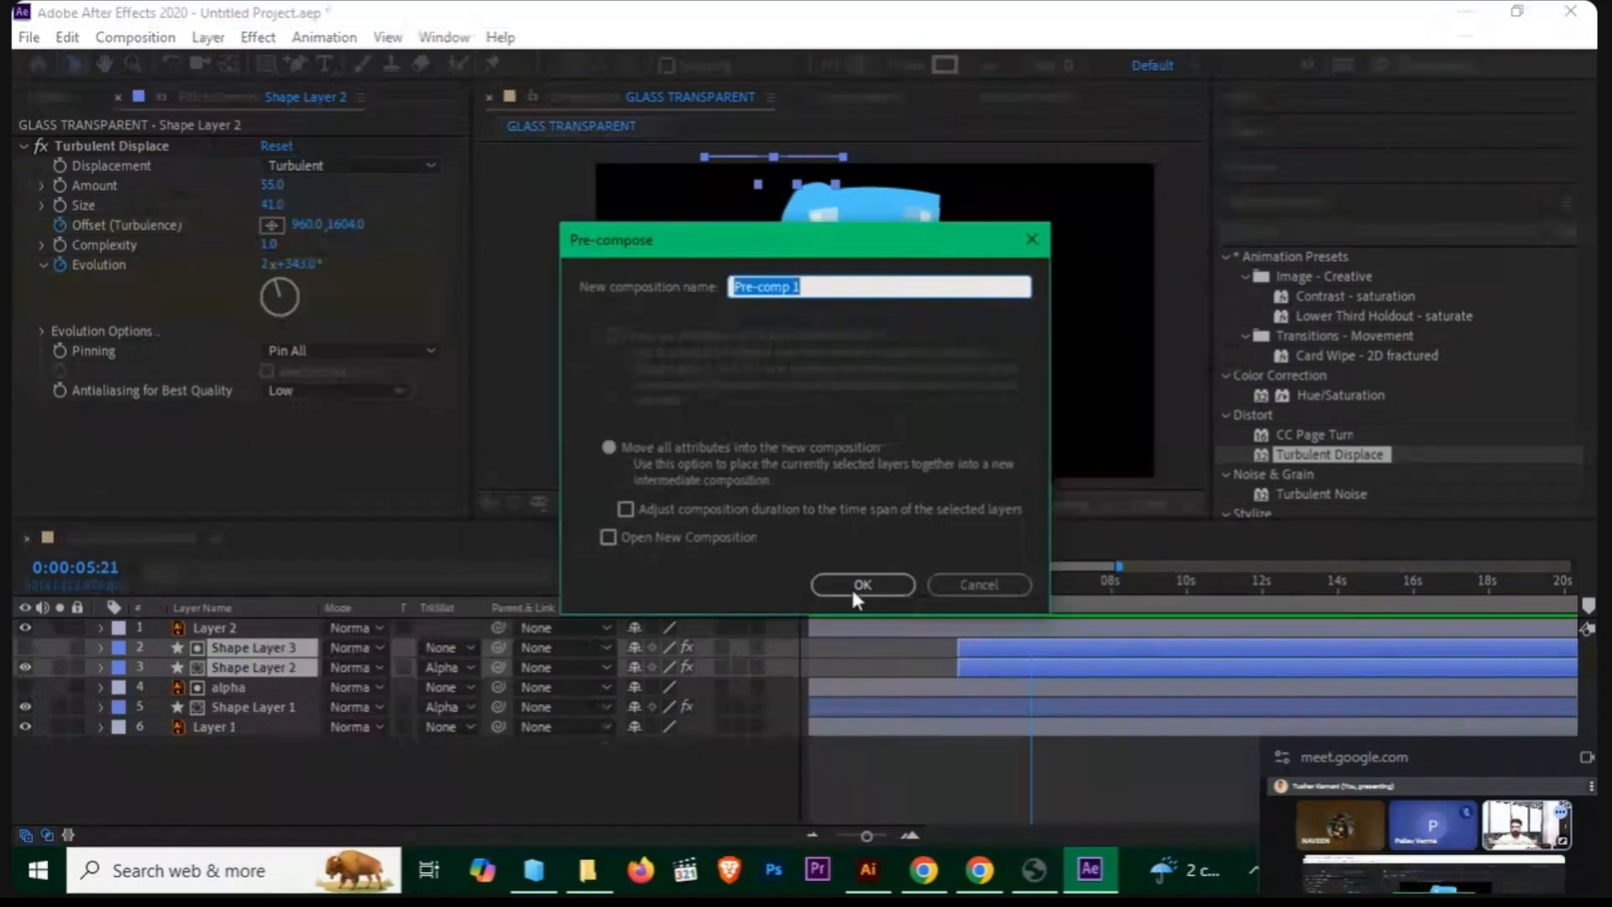
{"action": "left_click", "coordinate": [850, 586]}
Step: Show the project's items and duplicate the Pre-comp 1 layer in the GLASS TRANSPARENT composition
{"action": "mouse_move", "coordinate": [1031, 581]}
{"action": "left_mouse_down"}
{"action": "mouse_move", "coordinate": [924, 594]}
{"action": "mouse_move", "coordinate": [1033, 589]}
{"action": "left_mouse_up"}
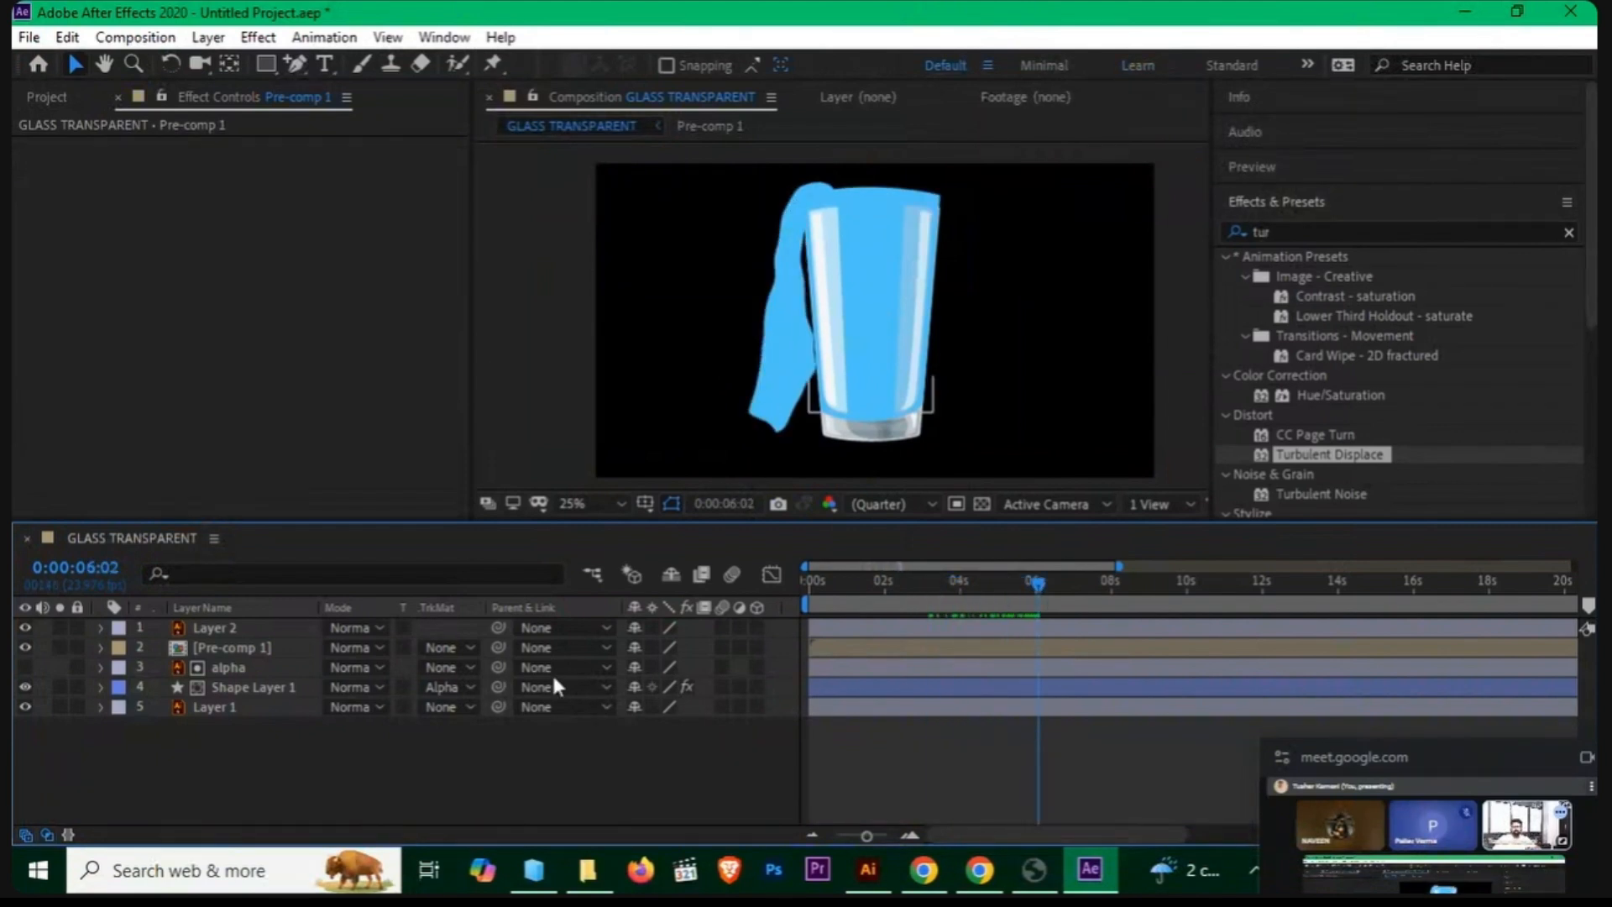
{"action": "left_click", "coordinate": [261, 656]}
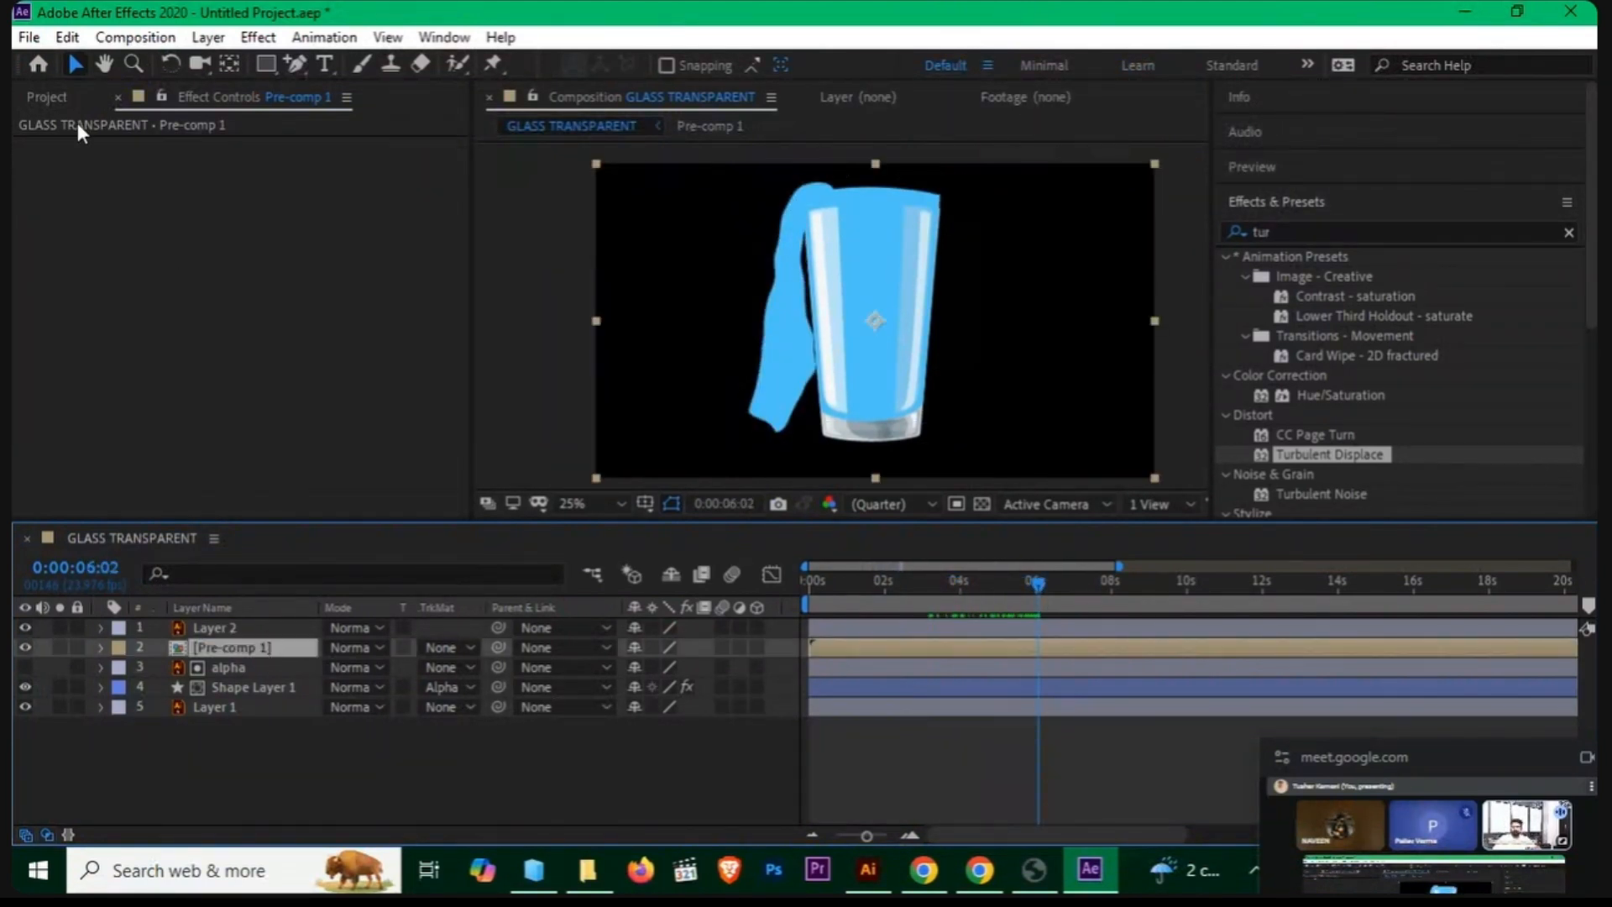
{"action": "left_click", "coordinate": [57, 99]}
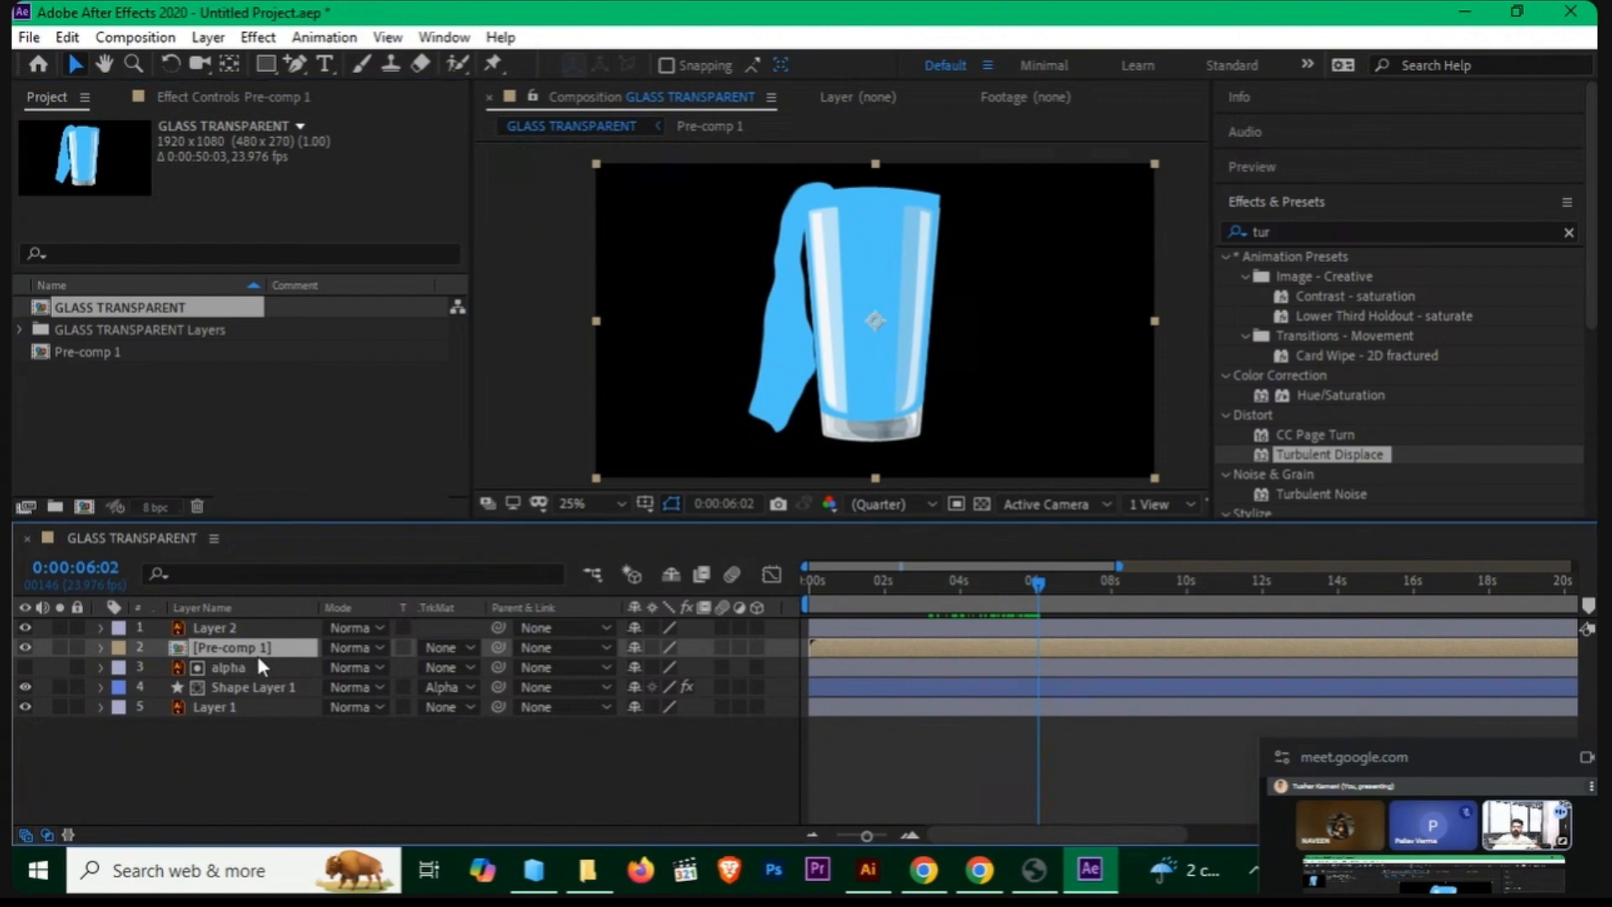
{"action": "key", "text": "ctrl+d"}
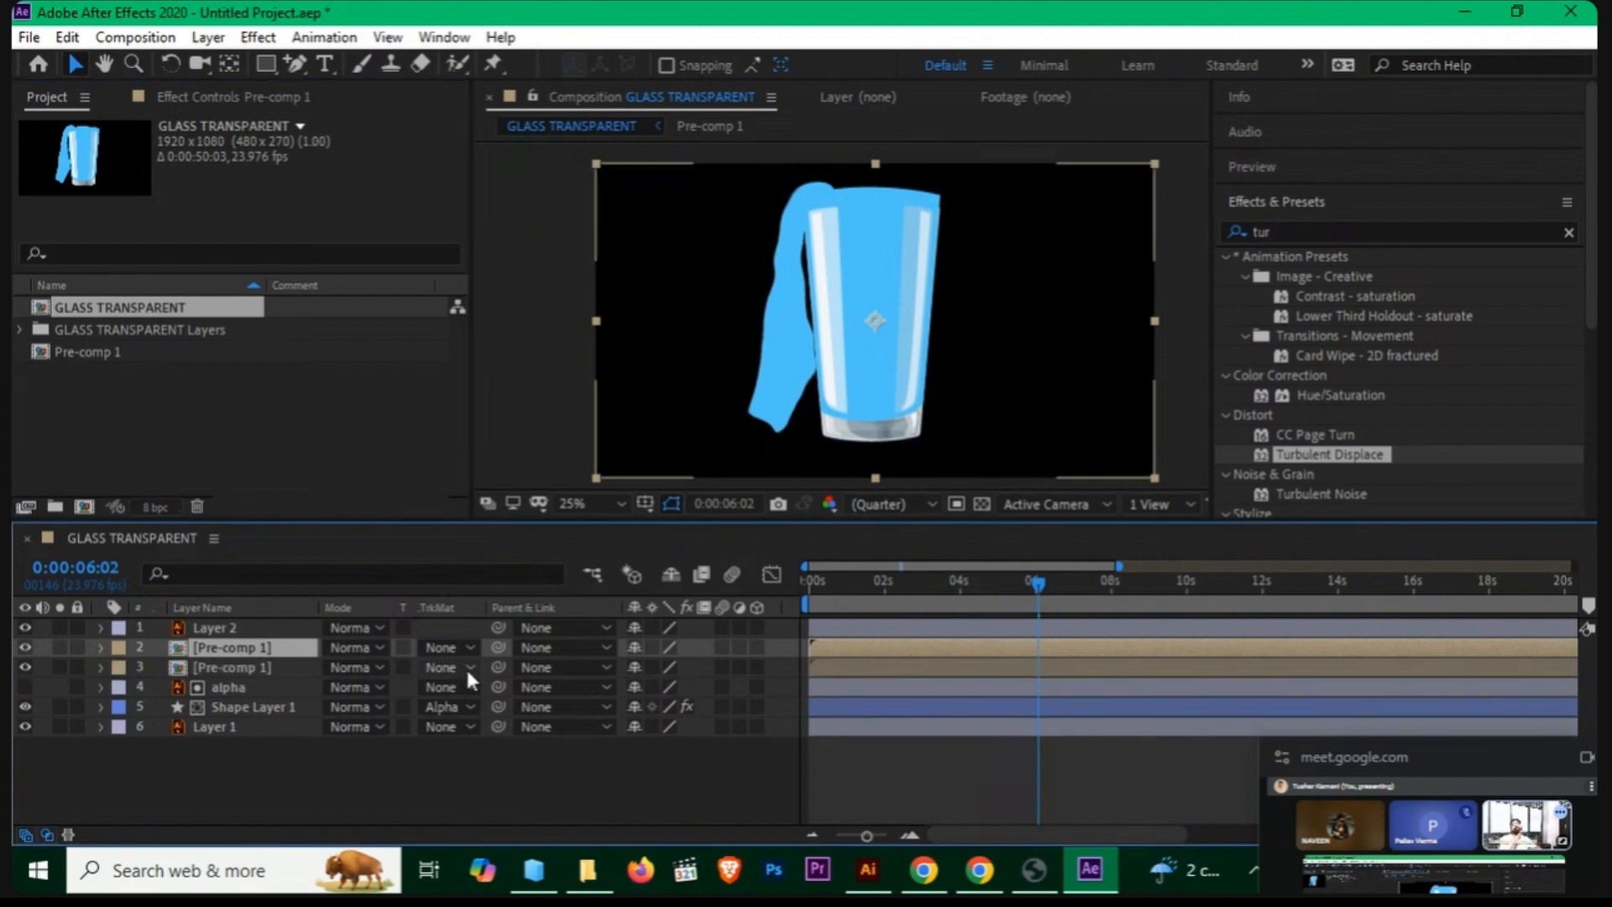
Step: Flip the upper Pre-comp 1 copy horizontally and set its Position to 905, 540 against the glass's right side
{"action": "right_click", "coordinate": [235, 658]}
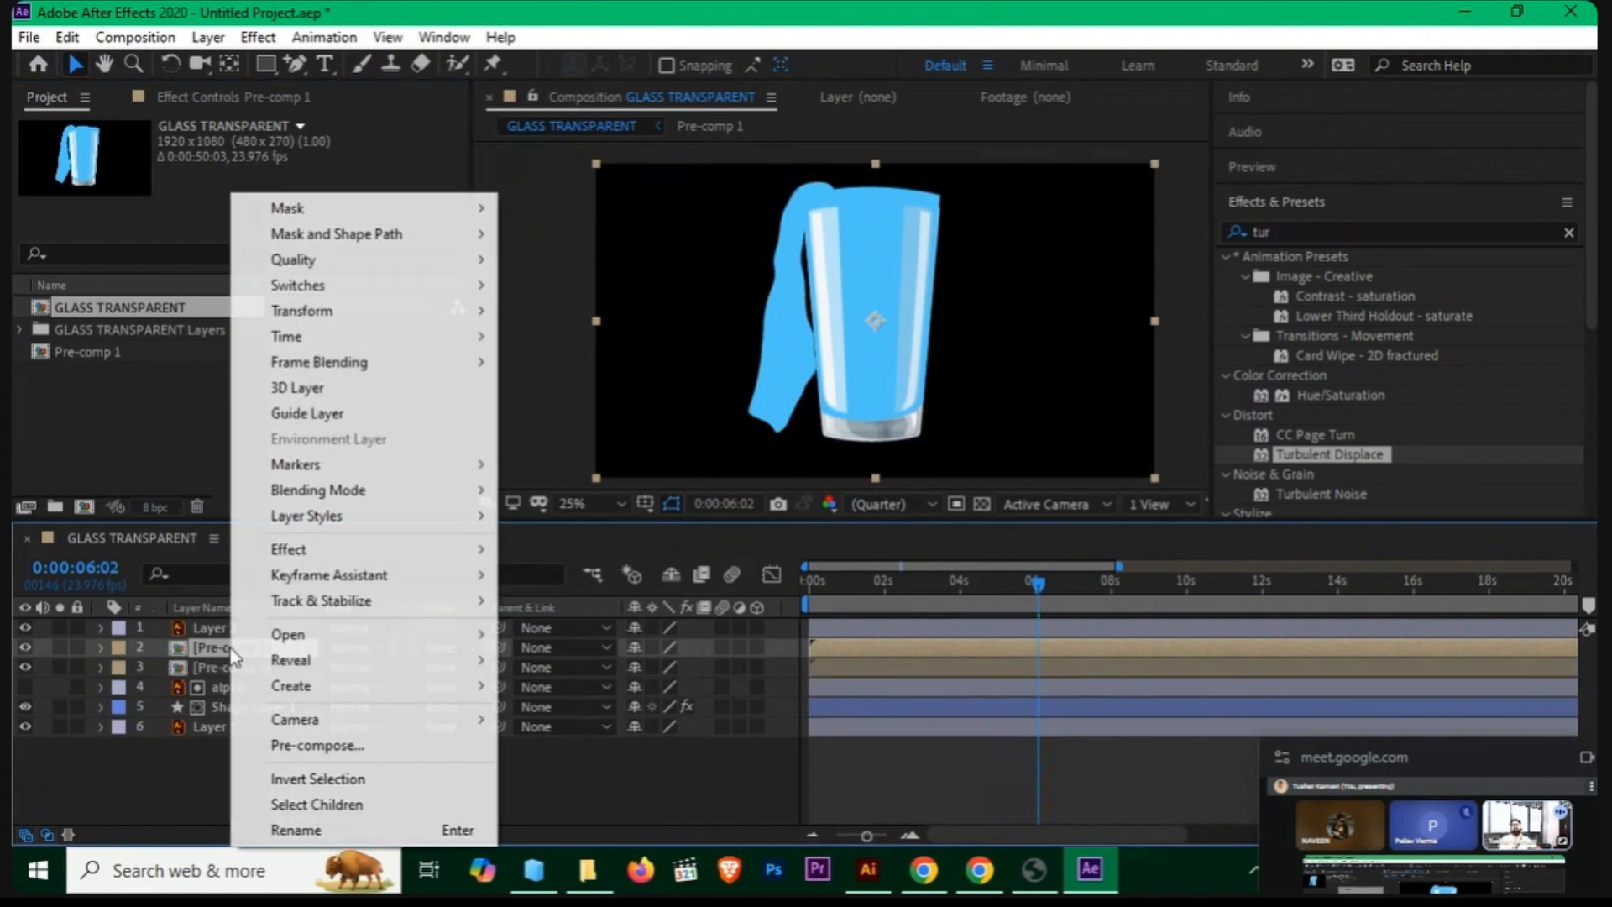
{"action": "mouse_move", "coordinate": [329, 313]}
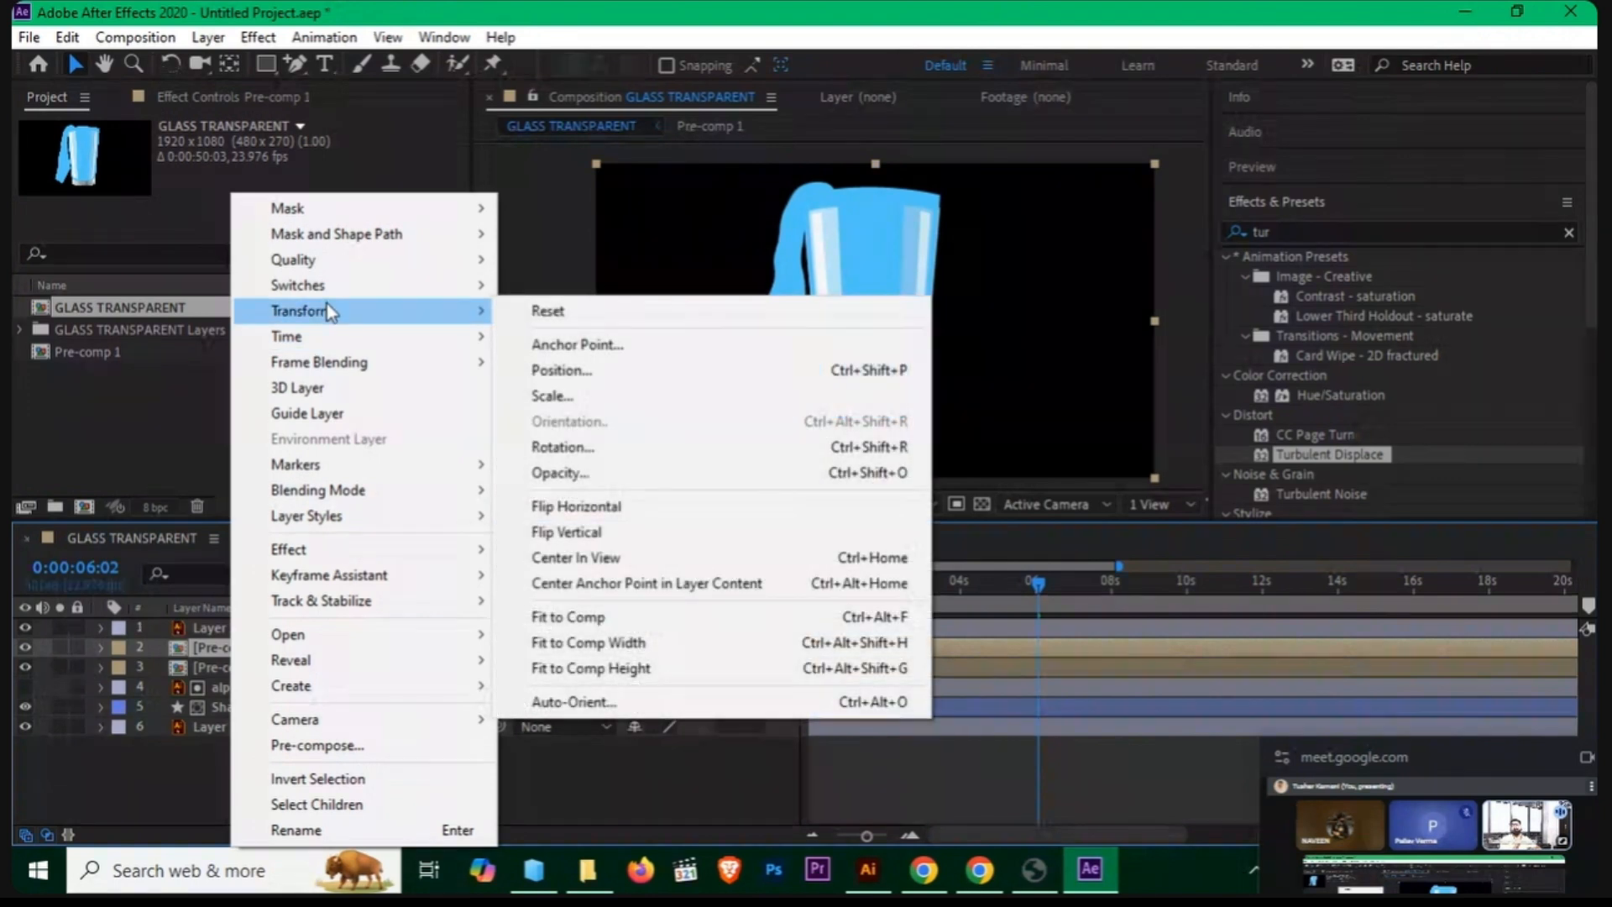
{"action": "left_click", "coordinate": [588, 507]}
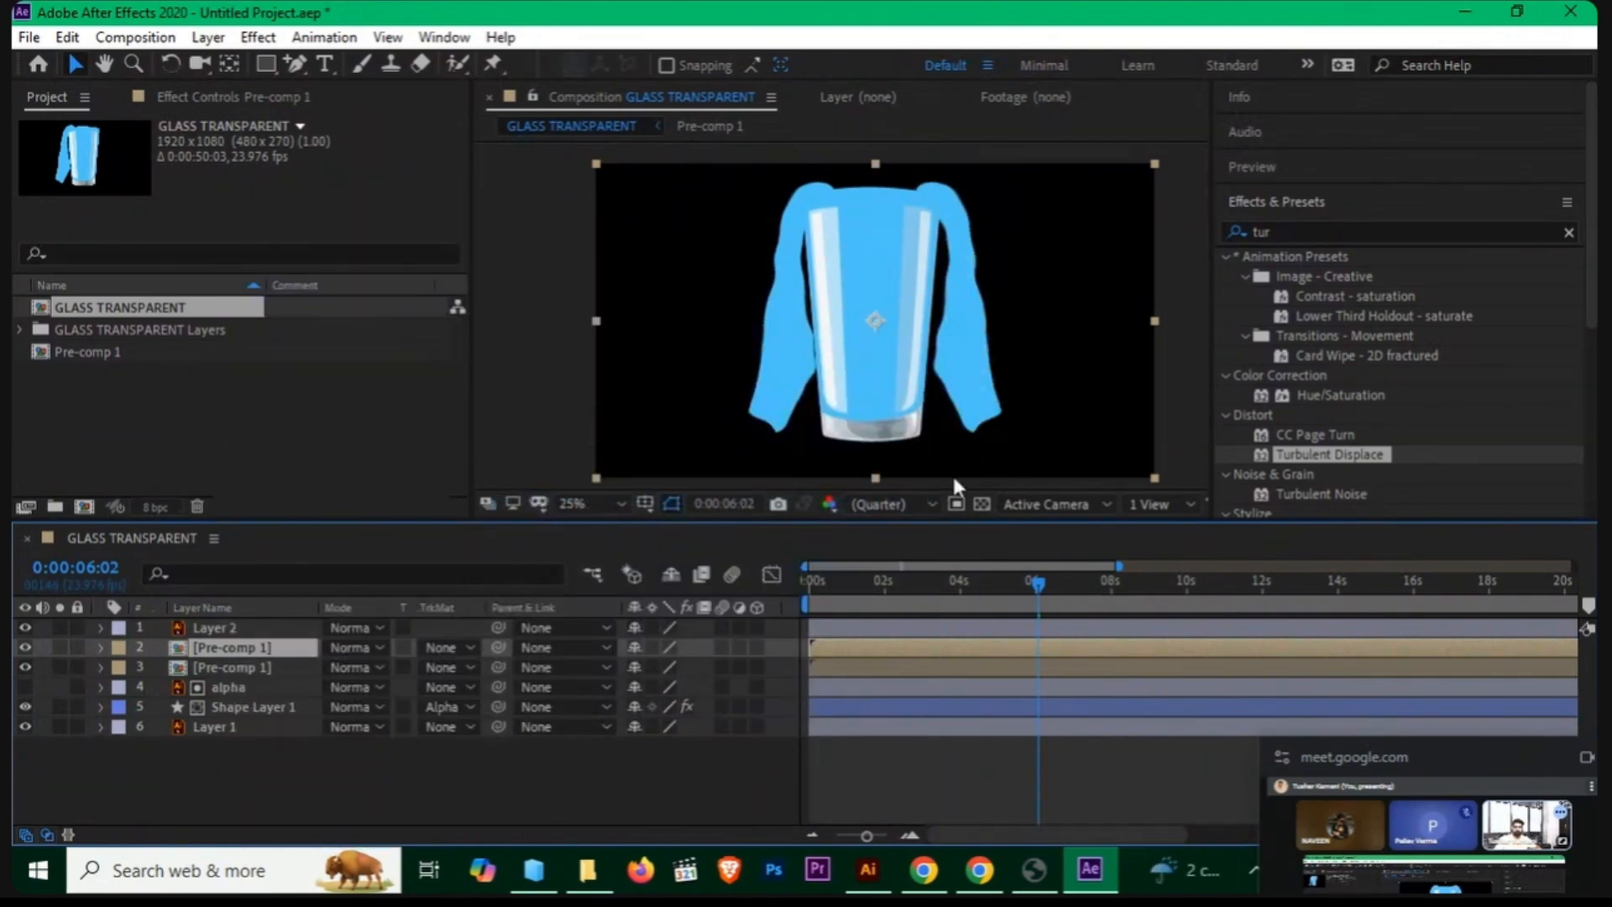
{"action": "key", "text": "s"}
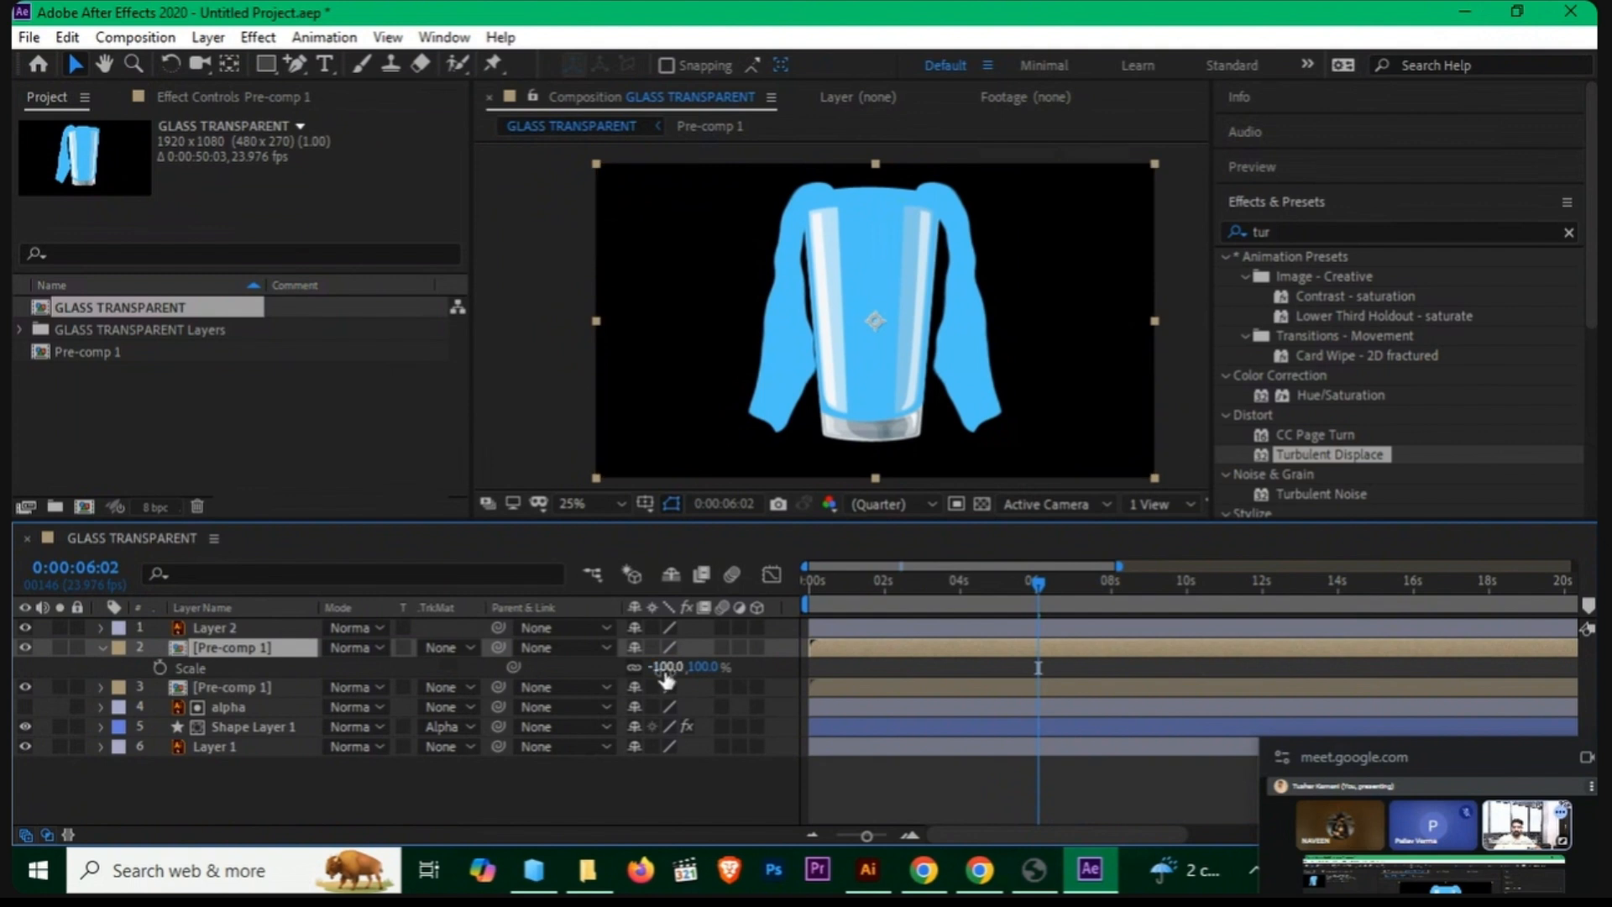
{"action": "mouse_move", "coordinate": [646, 669]}
{"action": "left_mouse_down"}
{"action": "mouse_move", "coordinate": [605, 666]}
{"action": "mouse_move", "coordinate": [625, 666]}
{"action": "left_mouse_up"}
{"action": "key", "text": "p"}
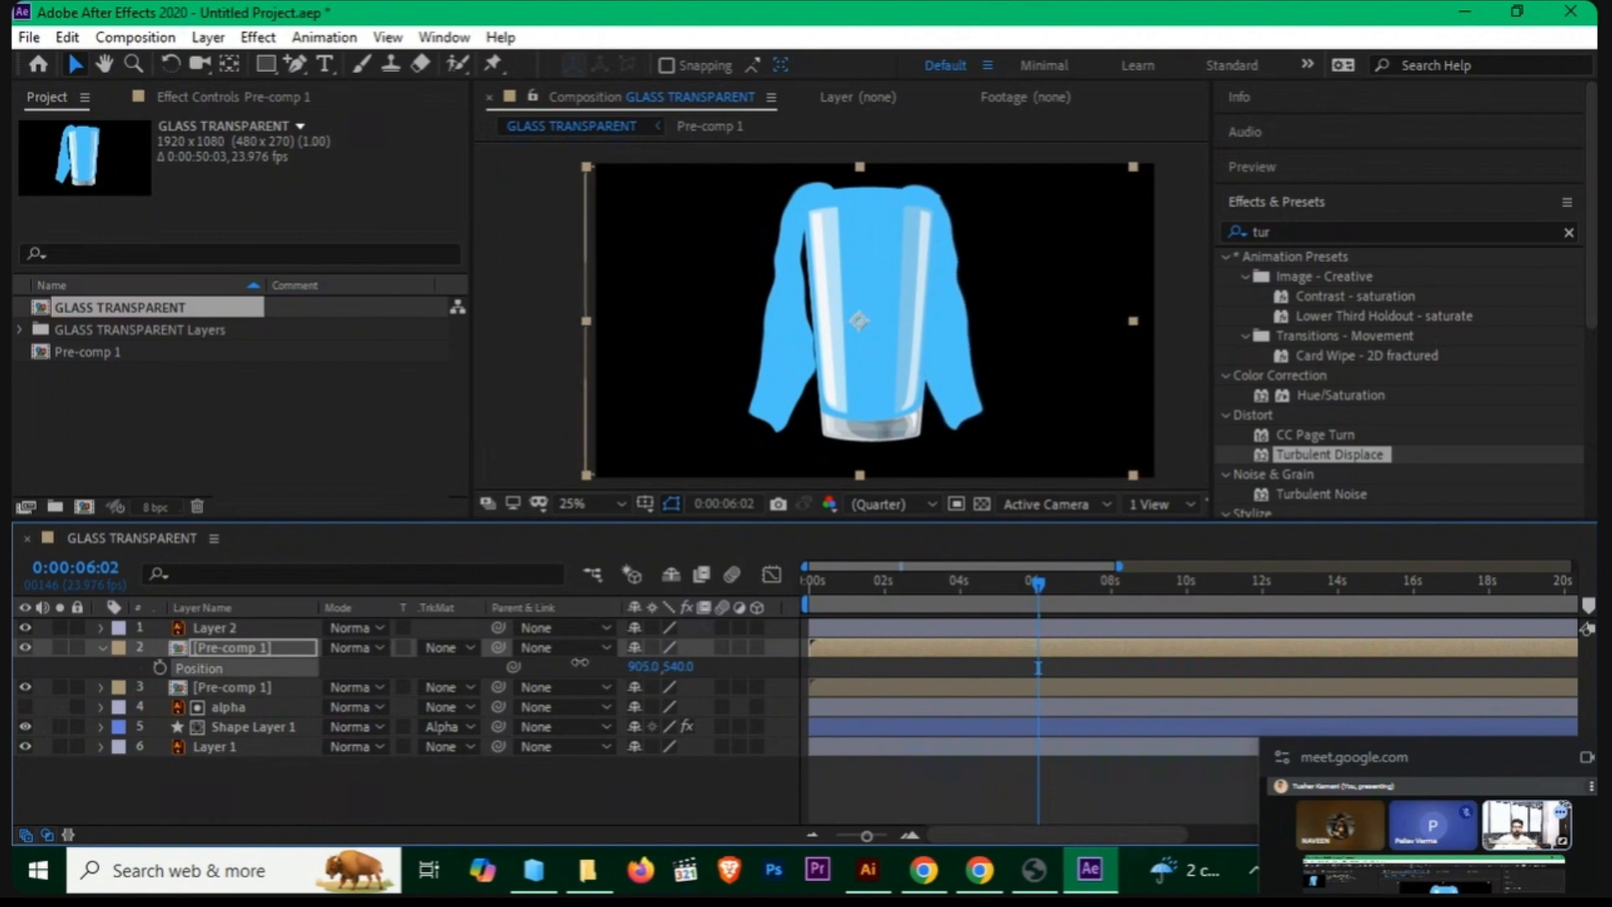
Step: Shift the flipped Pre-comp 1 layer to start about 1 second into the timeline, and check the spill at 0:00:06:01
{"action": "left_click_drag", "start_coordinate": [1016, 577], "coordinate": [950, 584]}
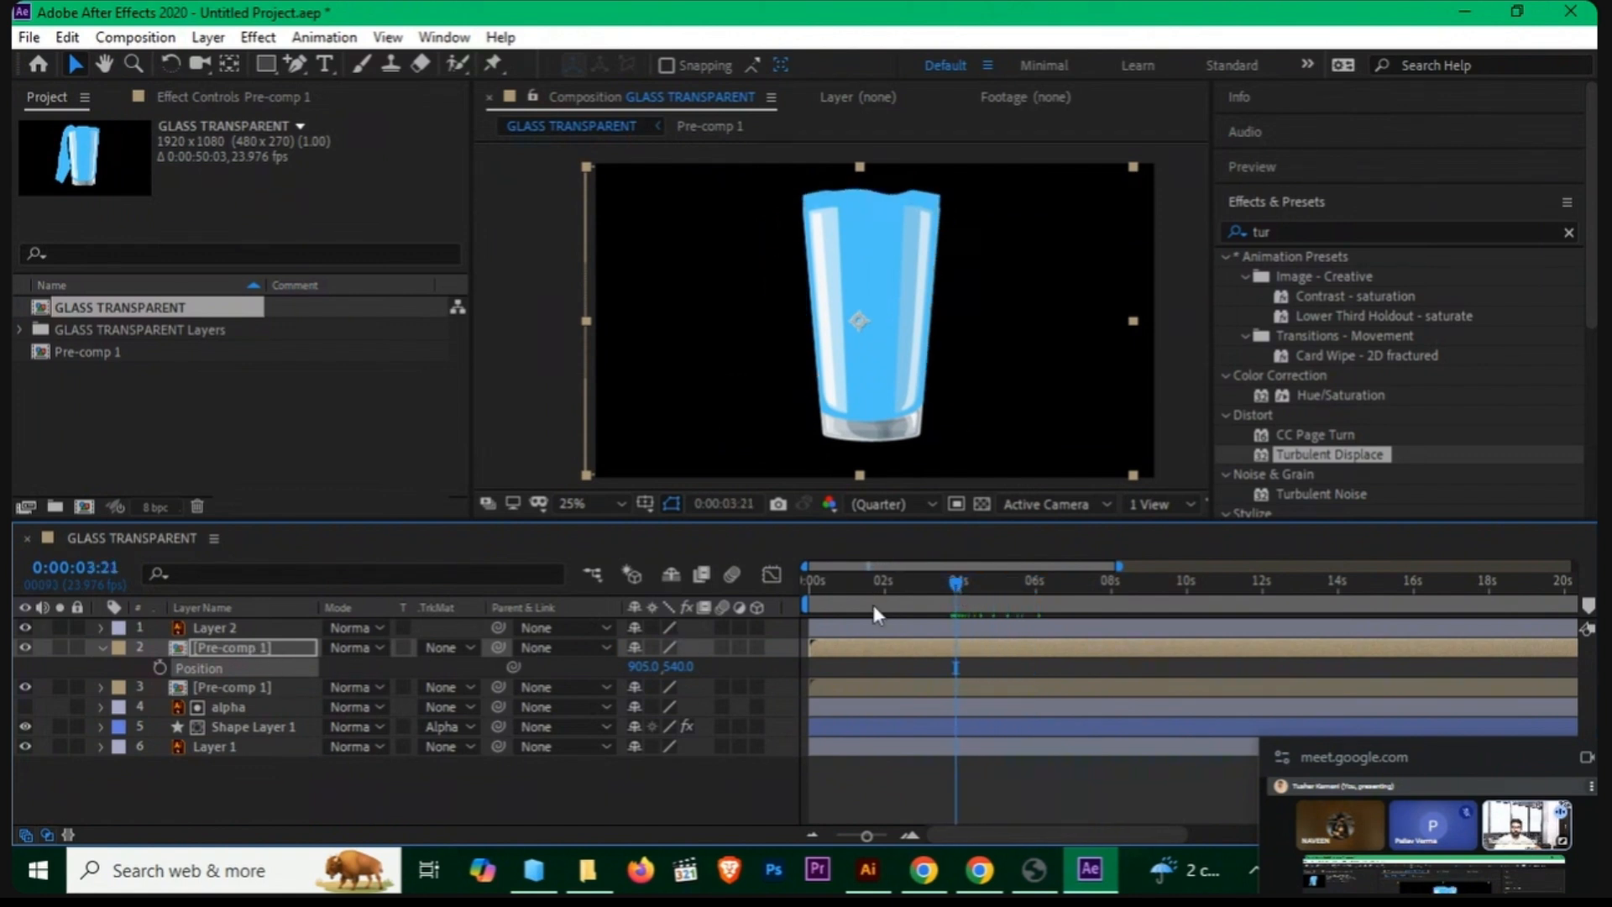
{"action": "left_click_drag", "start_coordinate": [819, 643], "coordinate": [845, 651]}
{"action": "left_click_drag", "start_coordinate": [947, 588], "coordinate": [1031, 592]}
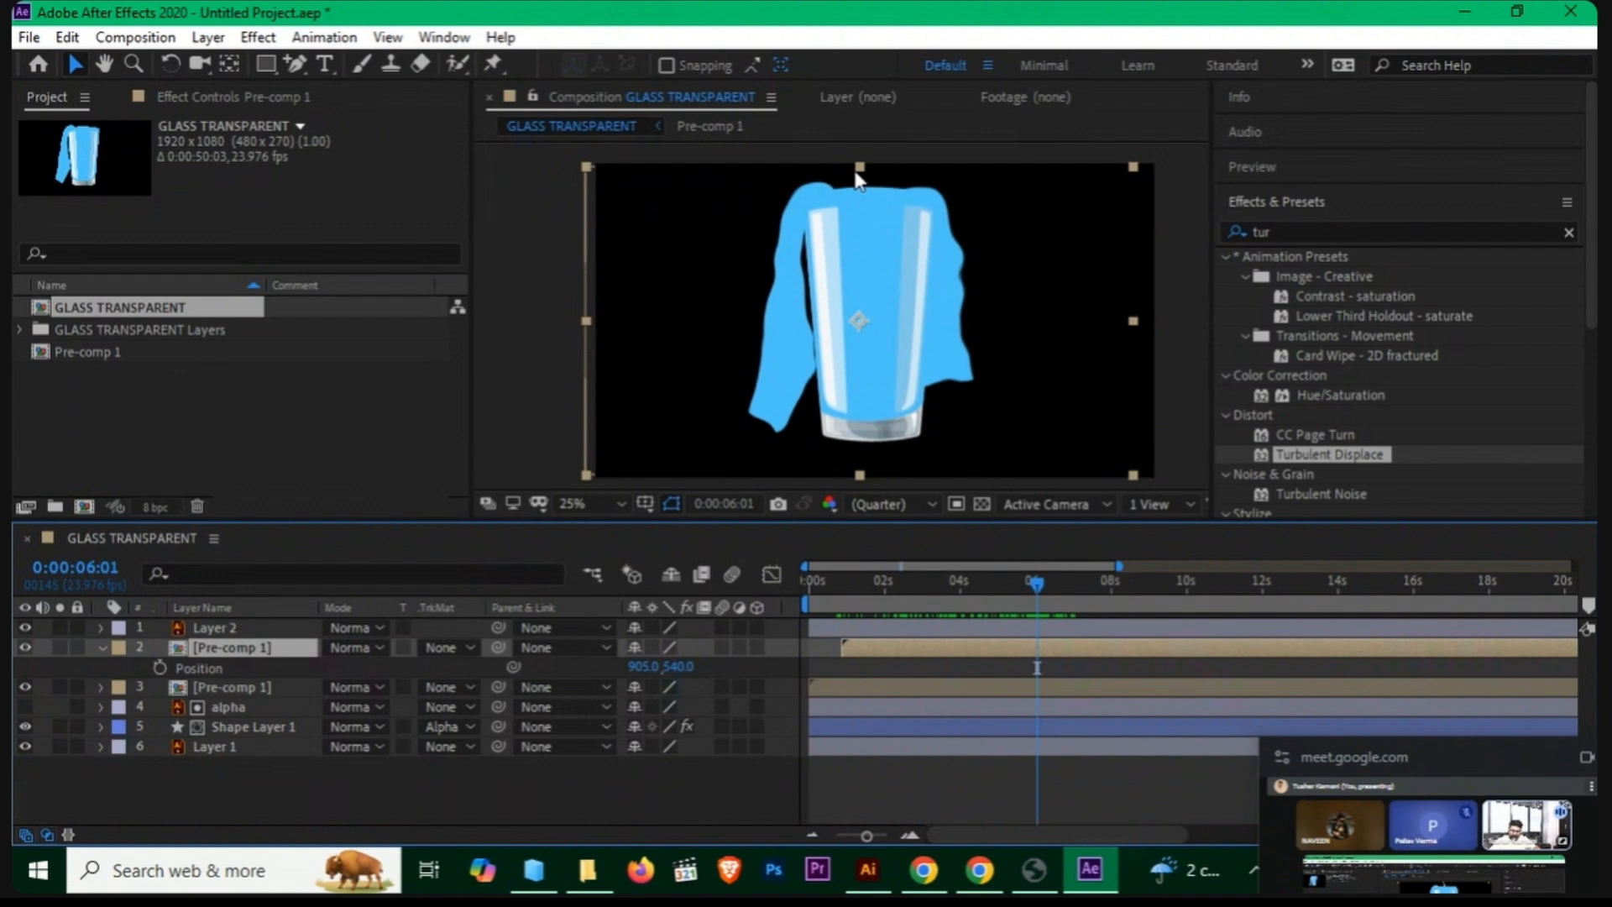
Step: Select the alpha layer and preview the filling and both spills from 0:00:02:13
{"action": "left_click", "coordinate": [240, 706]}
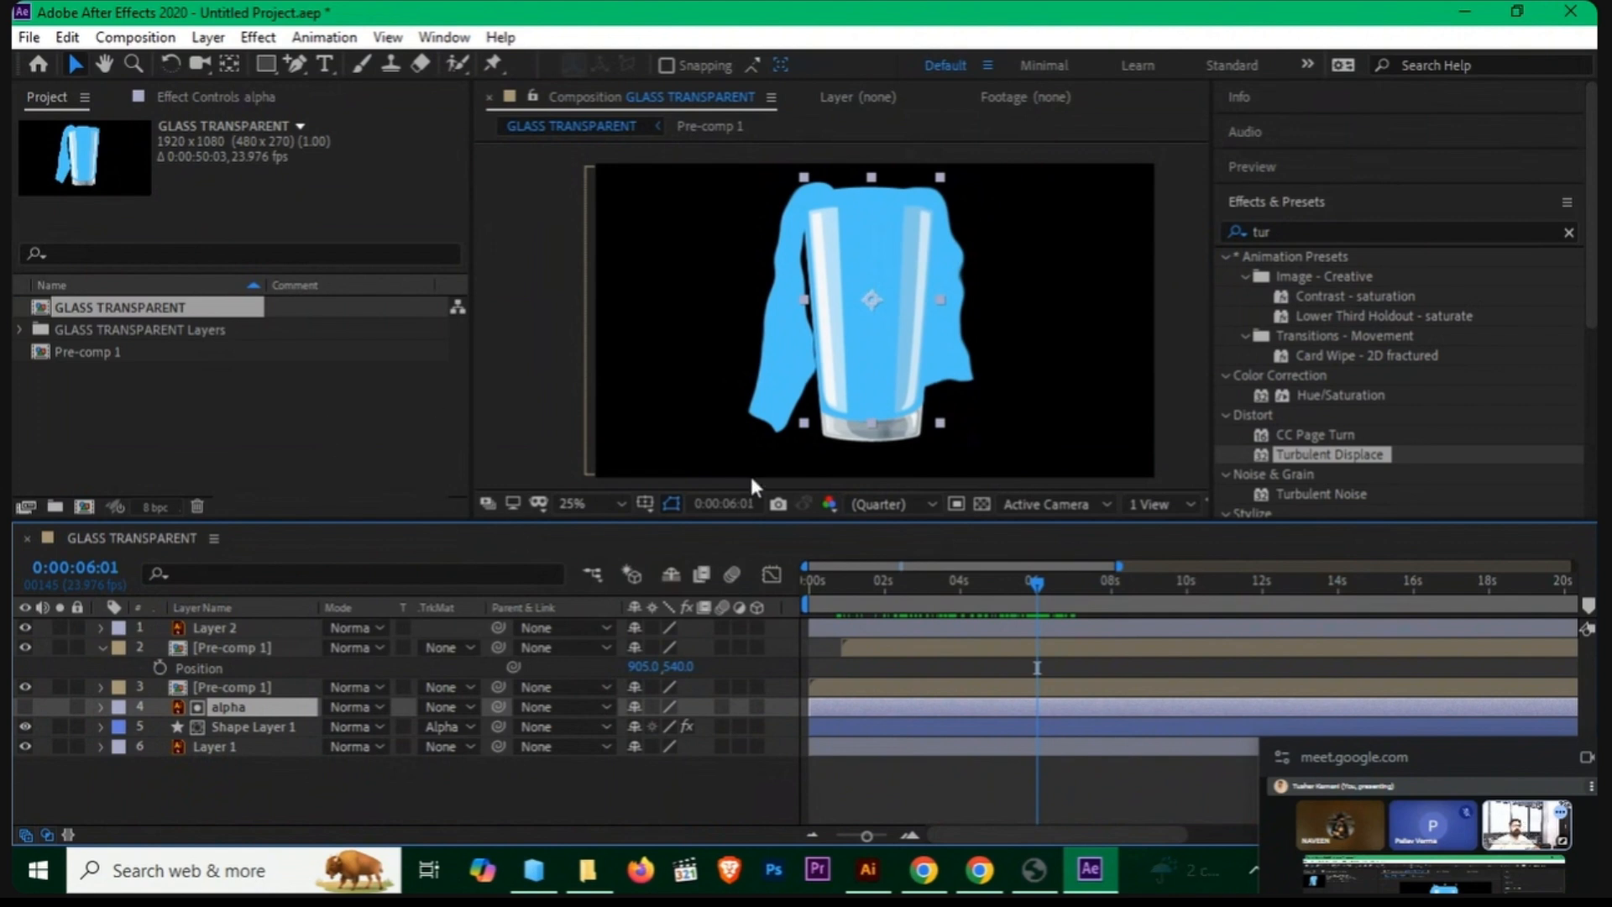
{"action": "left_click_drag", "start_coordinate": [1037, 586], "coordinate": [899, 613]}
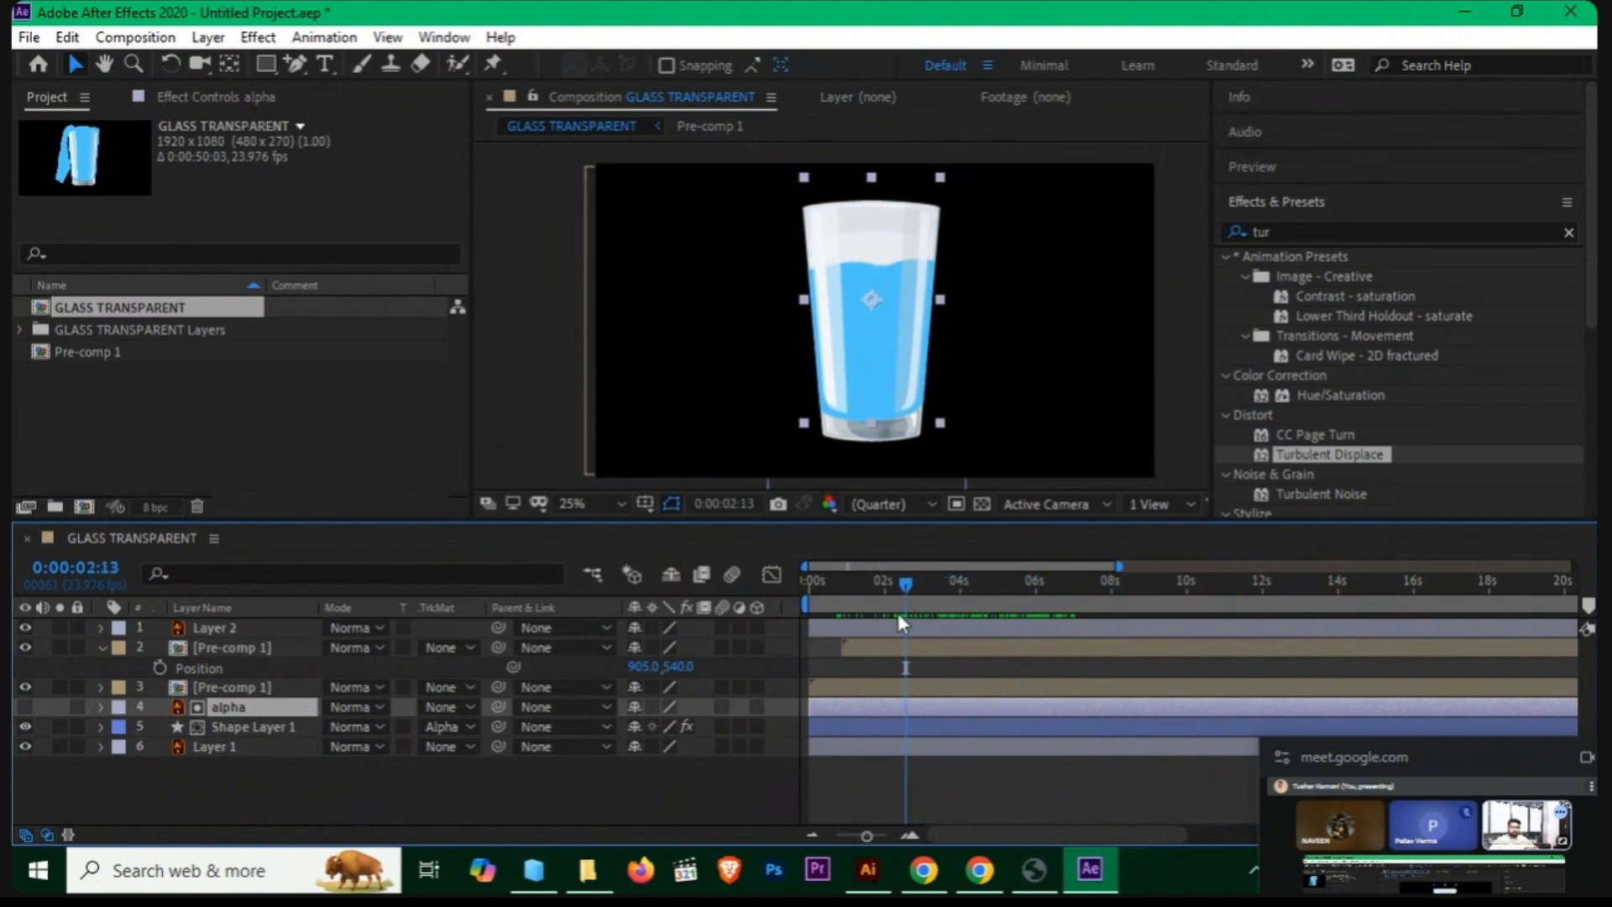
{"action": "key", "text": "space"}
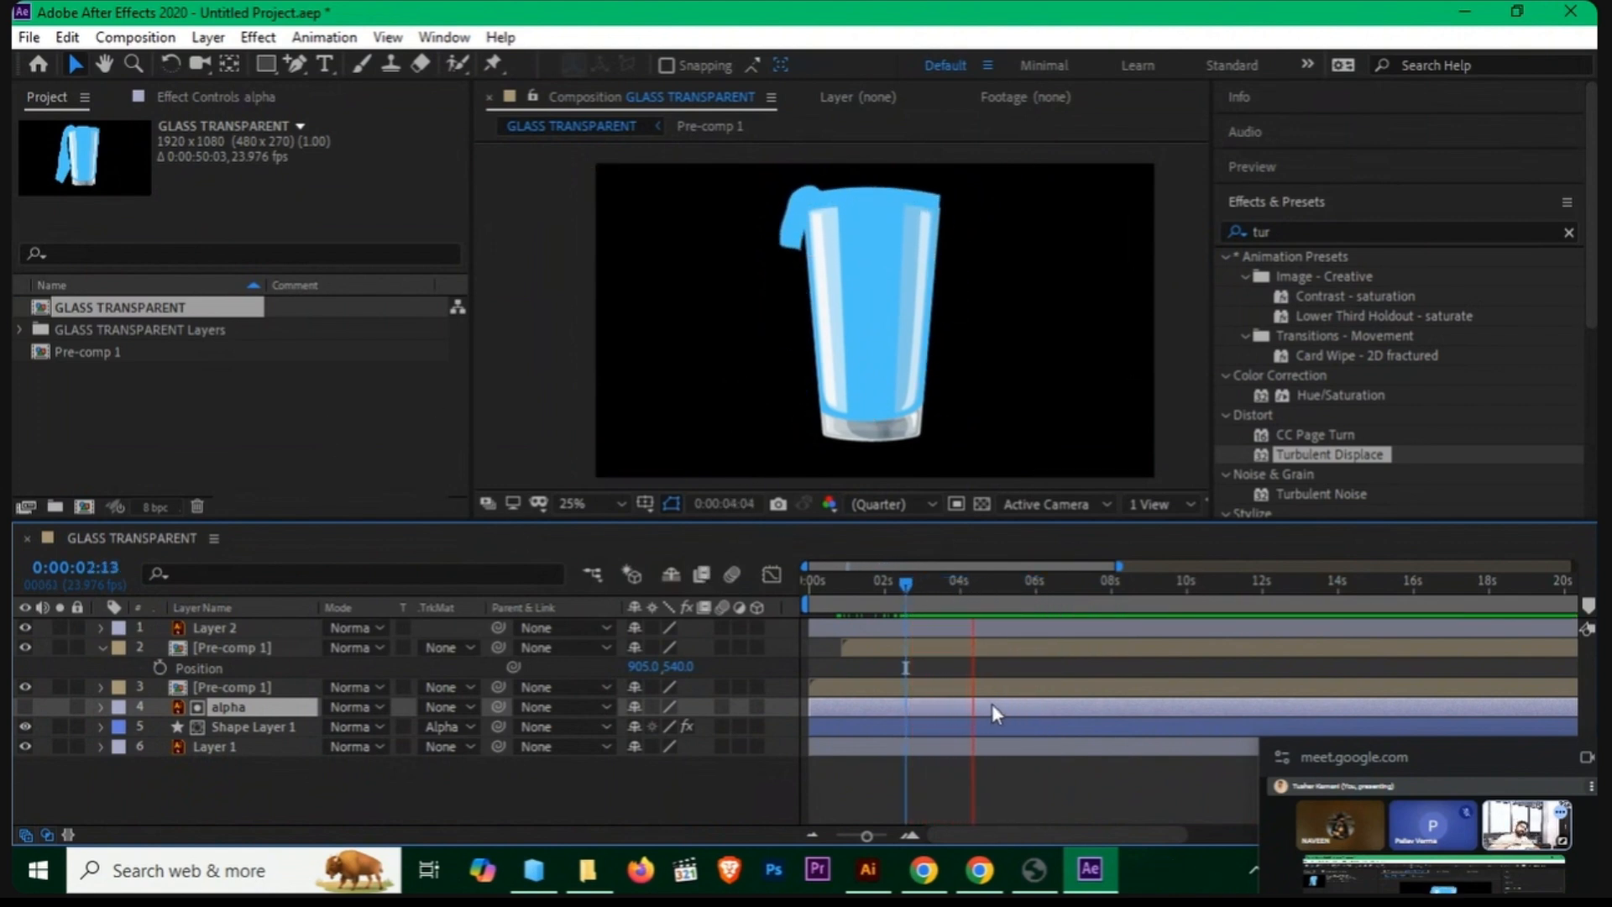
{"action": "key", "text": "space"}
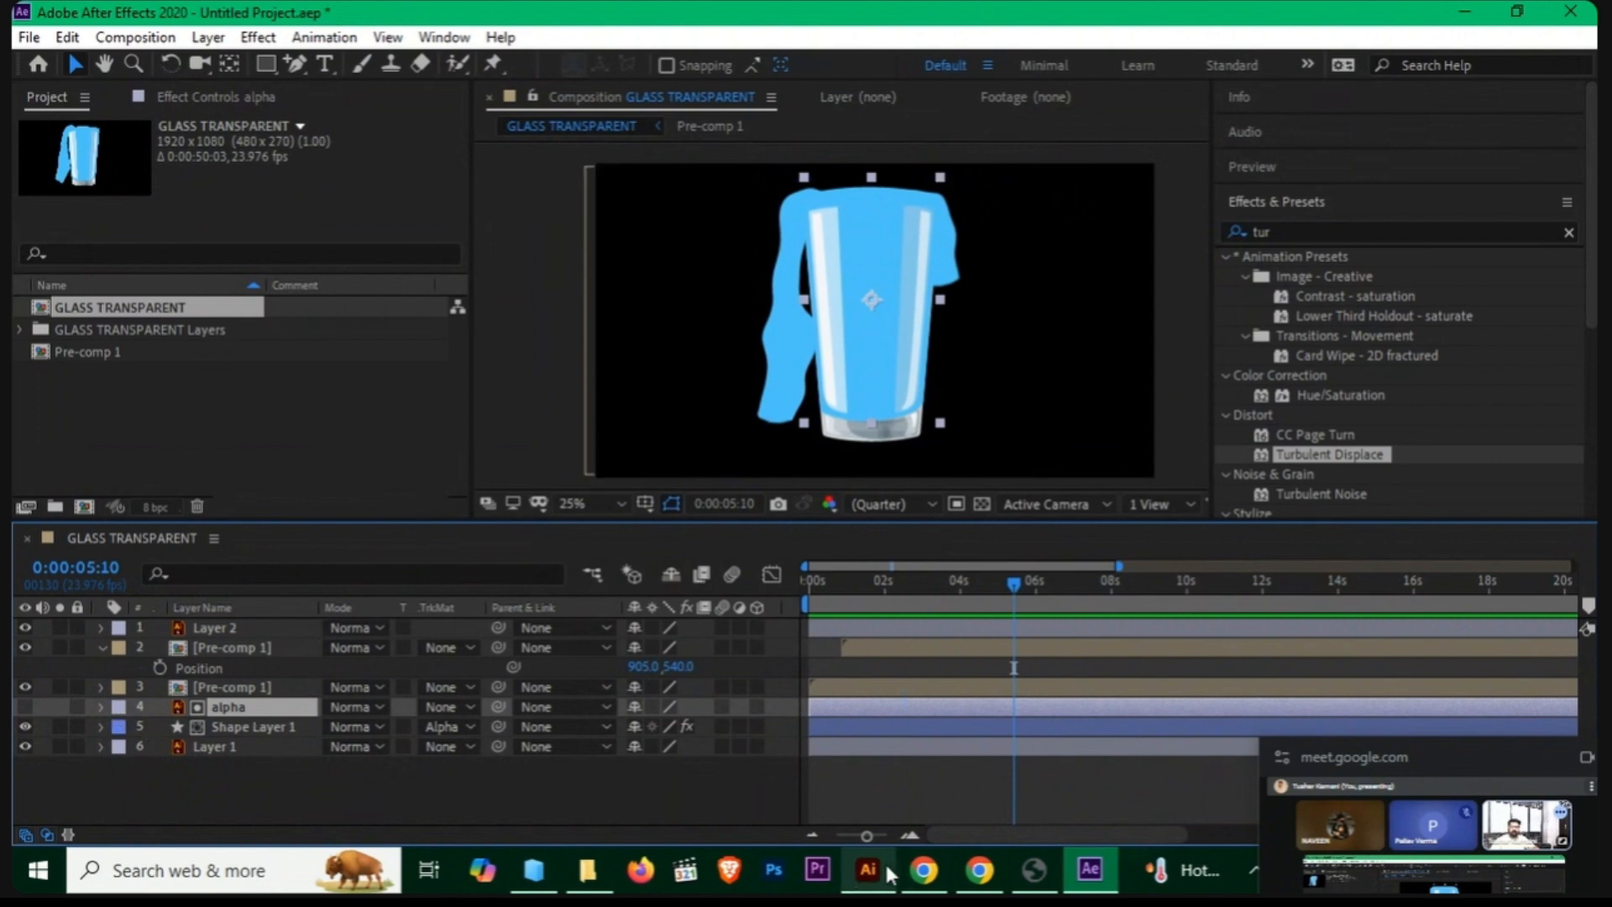
Step: Remove the alpha track matte from Shape Layer 1
{"action": "right_click", "coordinate": [225, 714]}
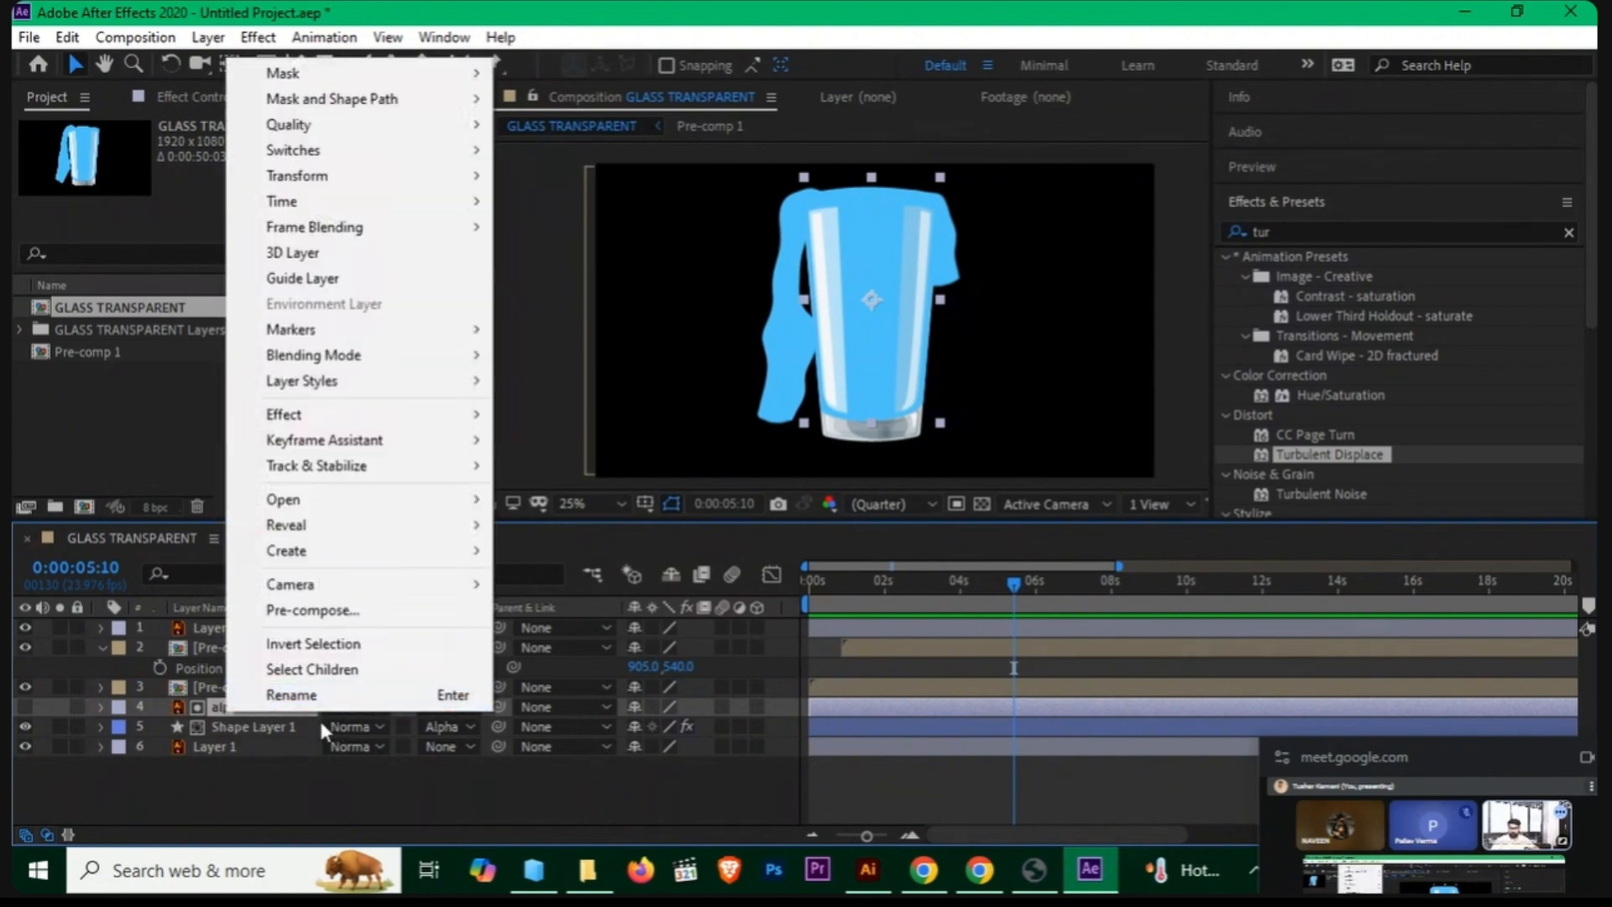
{"action": "left_click", "coordinate": [368, 723]}
{"action": "left_click", "coordinate": [471, 726]}
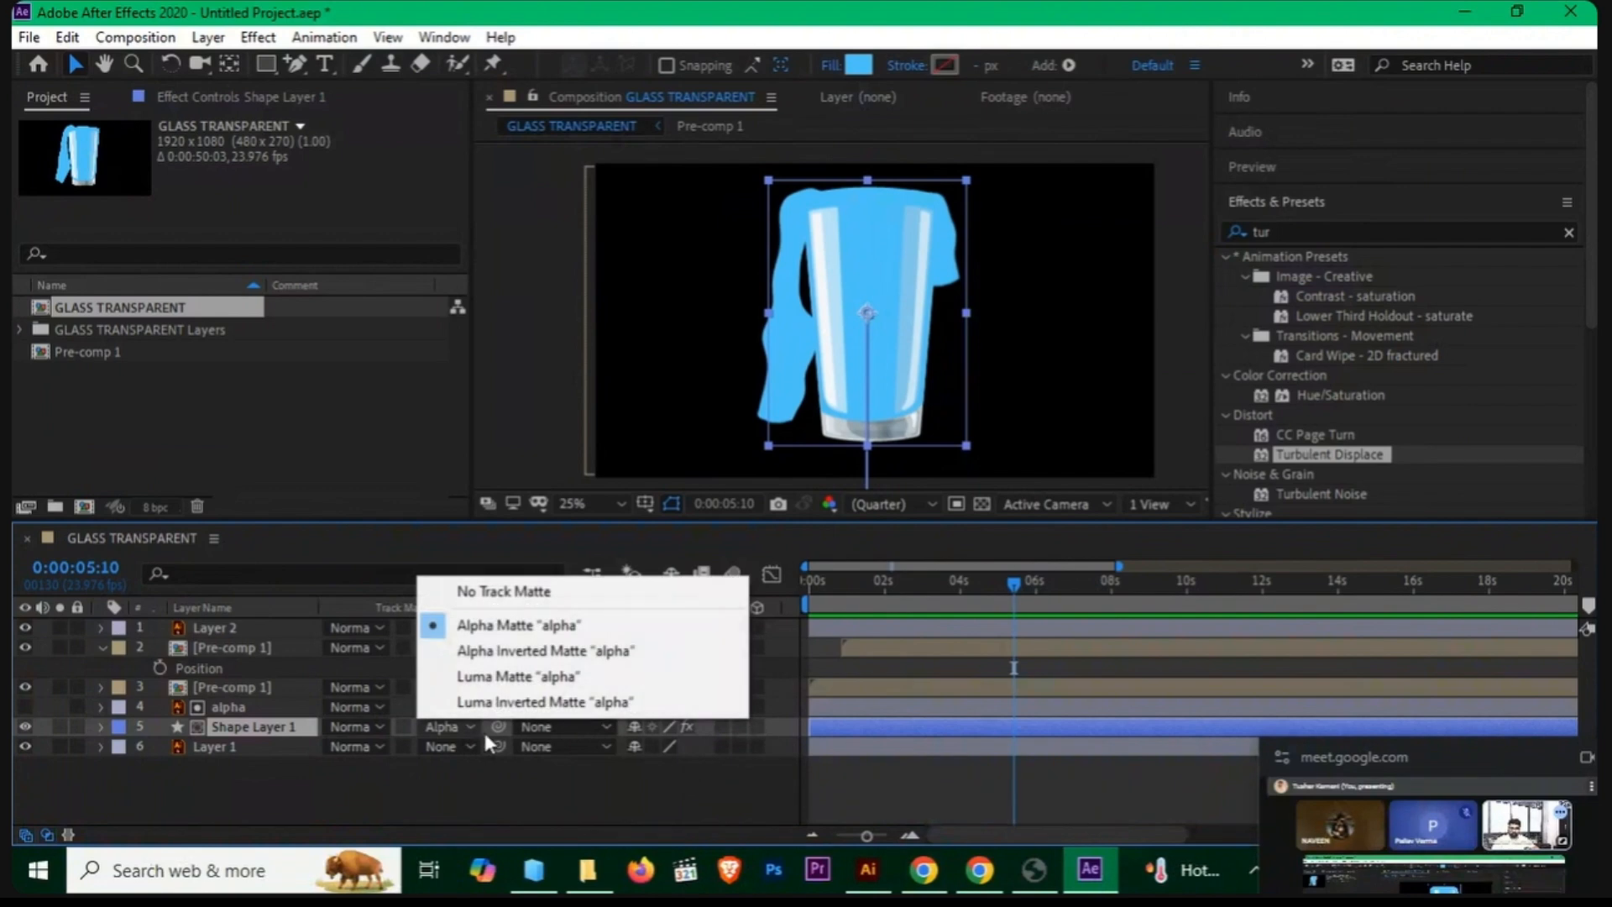
{"action": "left_click", "coordinate": [487, 583]}
Step: Create shapes from the alpha vector layer and place the alpha Outlines layer directly above Shape Layer 1
{"action": "right_click", "coordinate": [240, 709]}
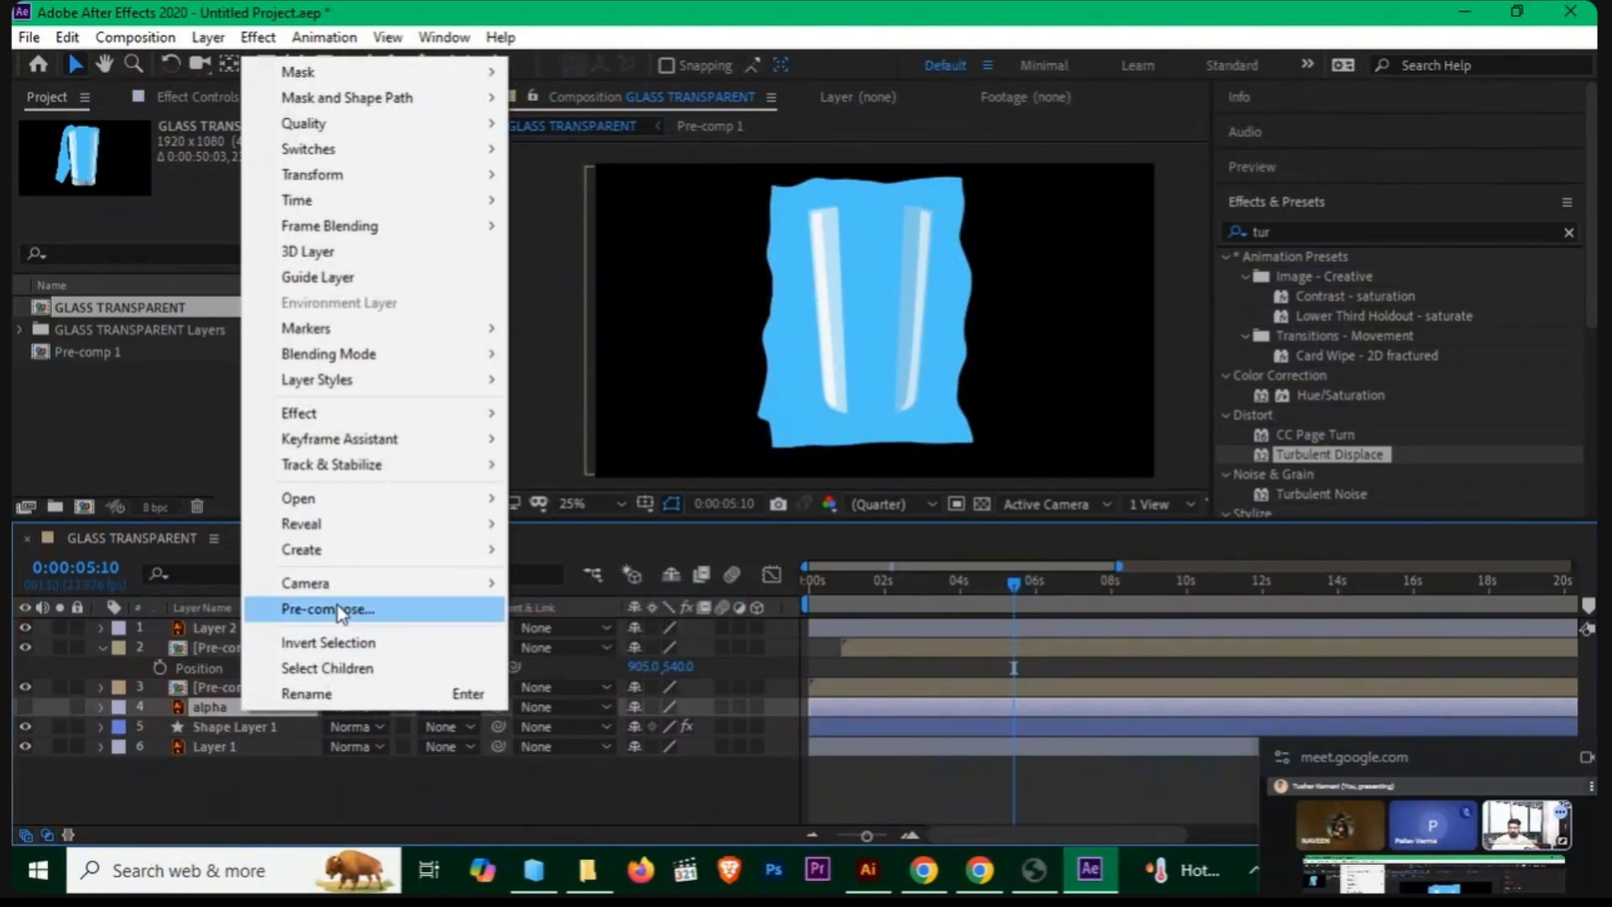
{"action": "mouse_move", "coordinate": [329, 552]}
{"action": "left_click", "coordinate": [605, 623]}
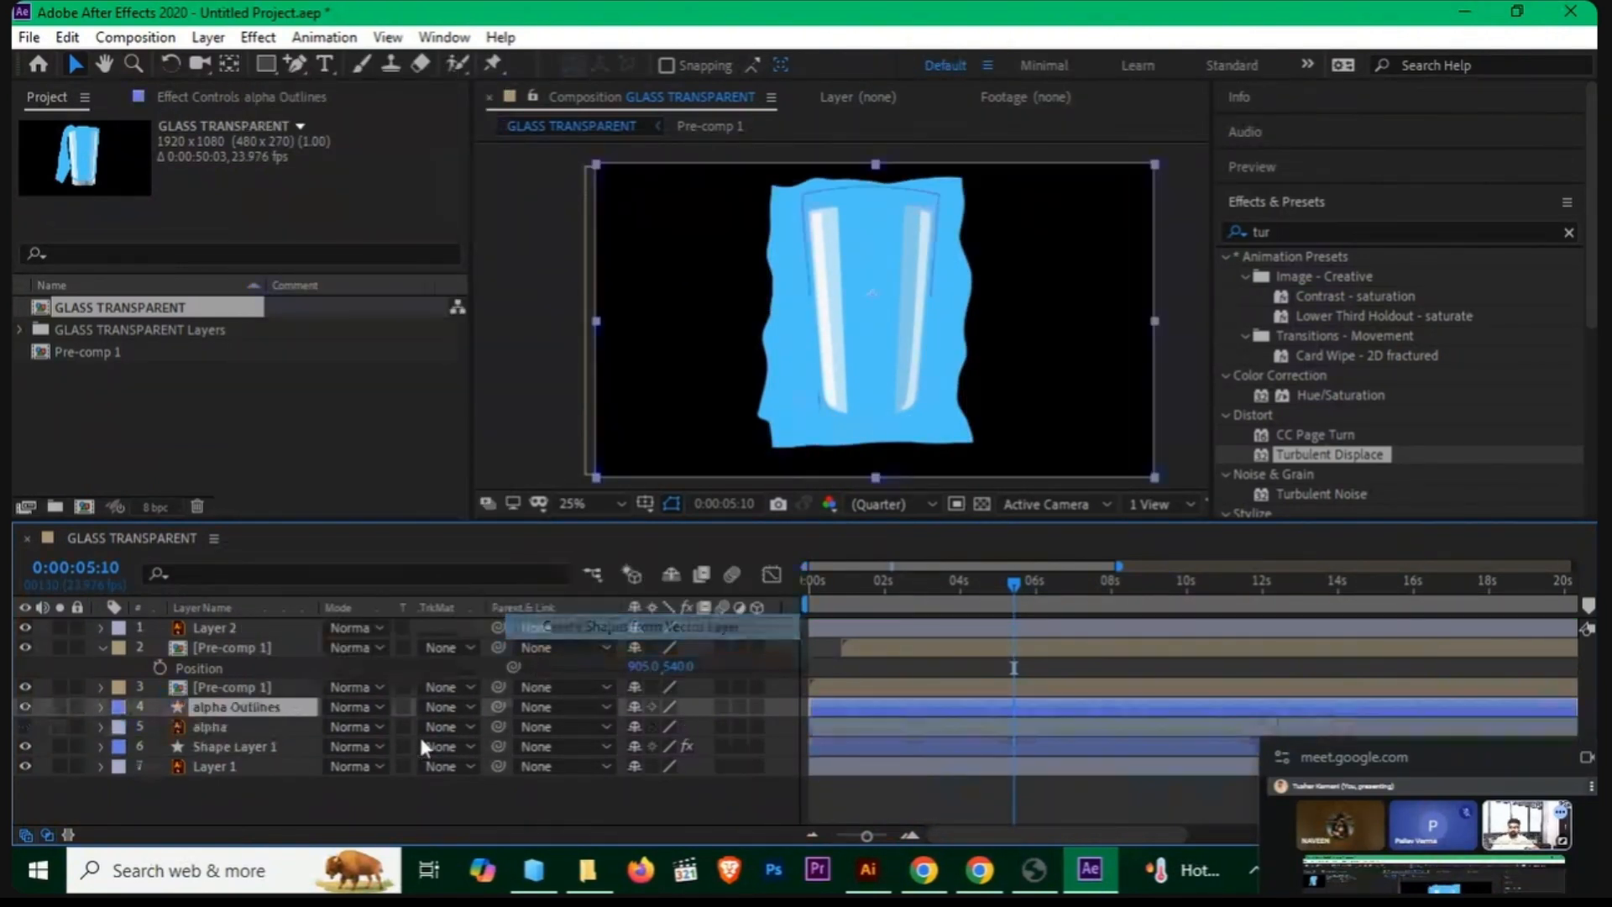
{"action": "mouse_move", "coordinate": [226, 707]}
{"action": "left_mouse_down"}
{"action": "mouse_move", "coordinate": [234, 731]}
{"action": "mouse_move", "coordinate": [208, 732]}
{"action": "left_mouse_up"}
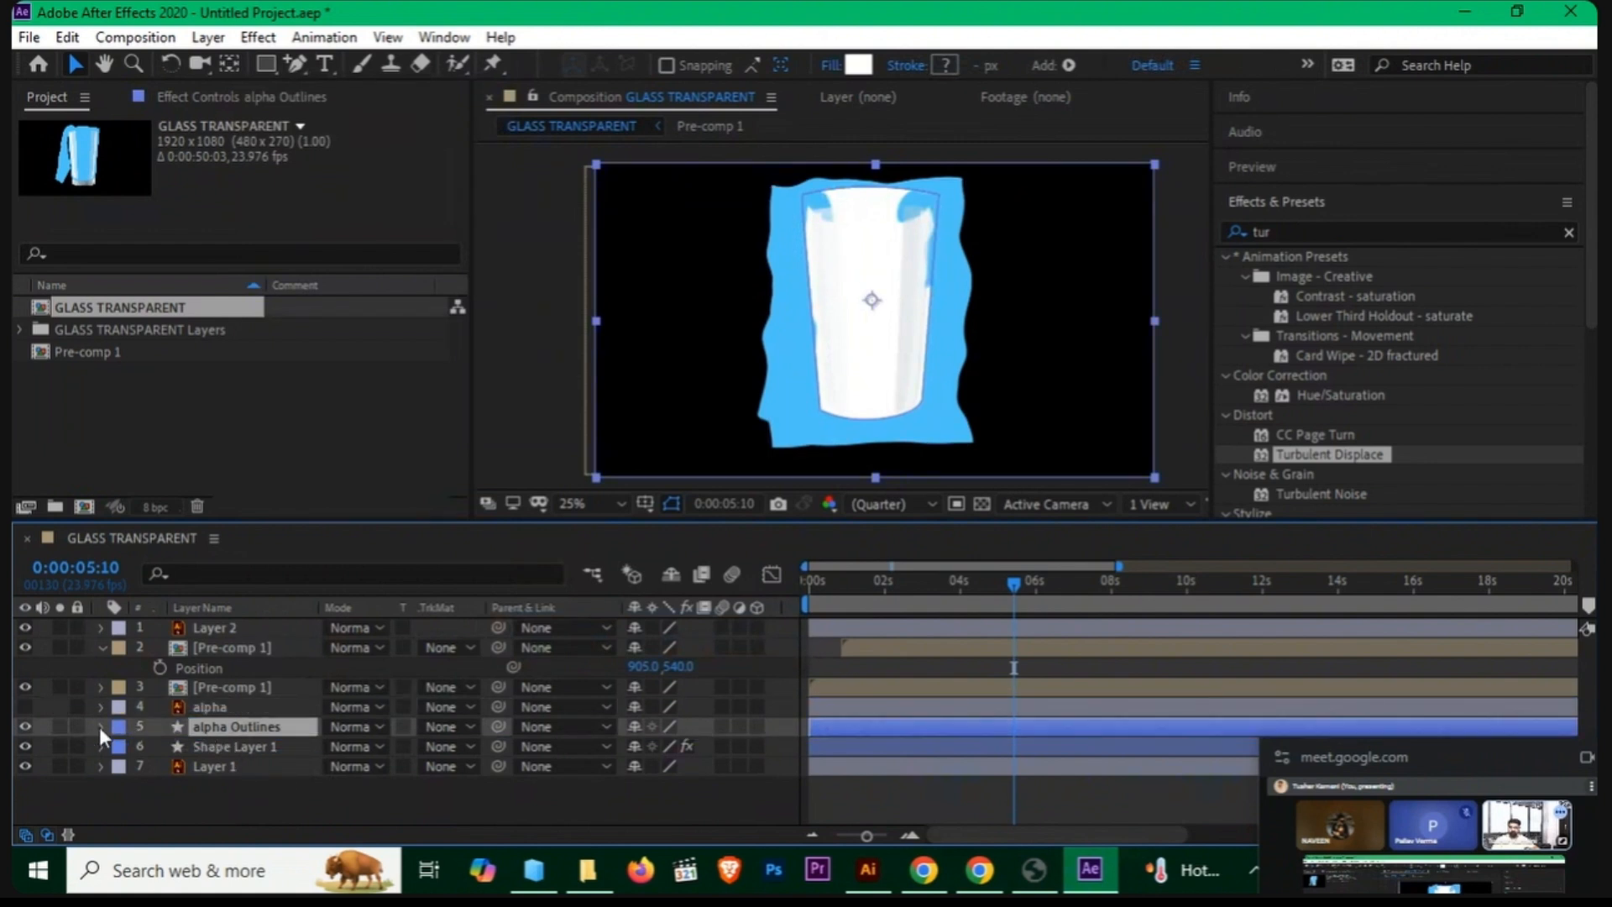
Step: Select Path 1 in the alpha Outlines layer and raise its upper-left corner point above the glass rim
{"action": "left_click", "coordinate": [101, 726]}
{"action": "left_click", "coordinate": [120, 747]}
{"action": "left_click", "coordinate": [188, 766]}
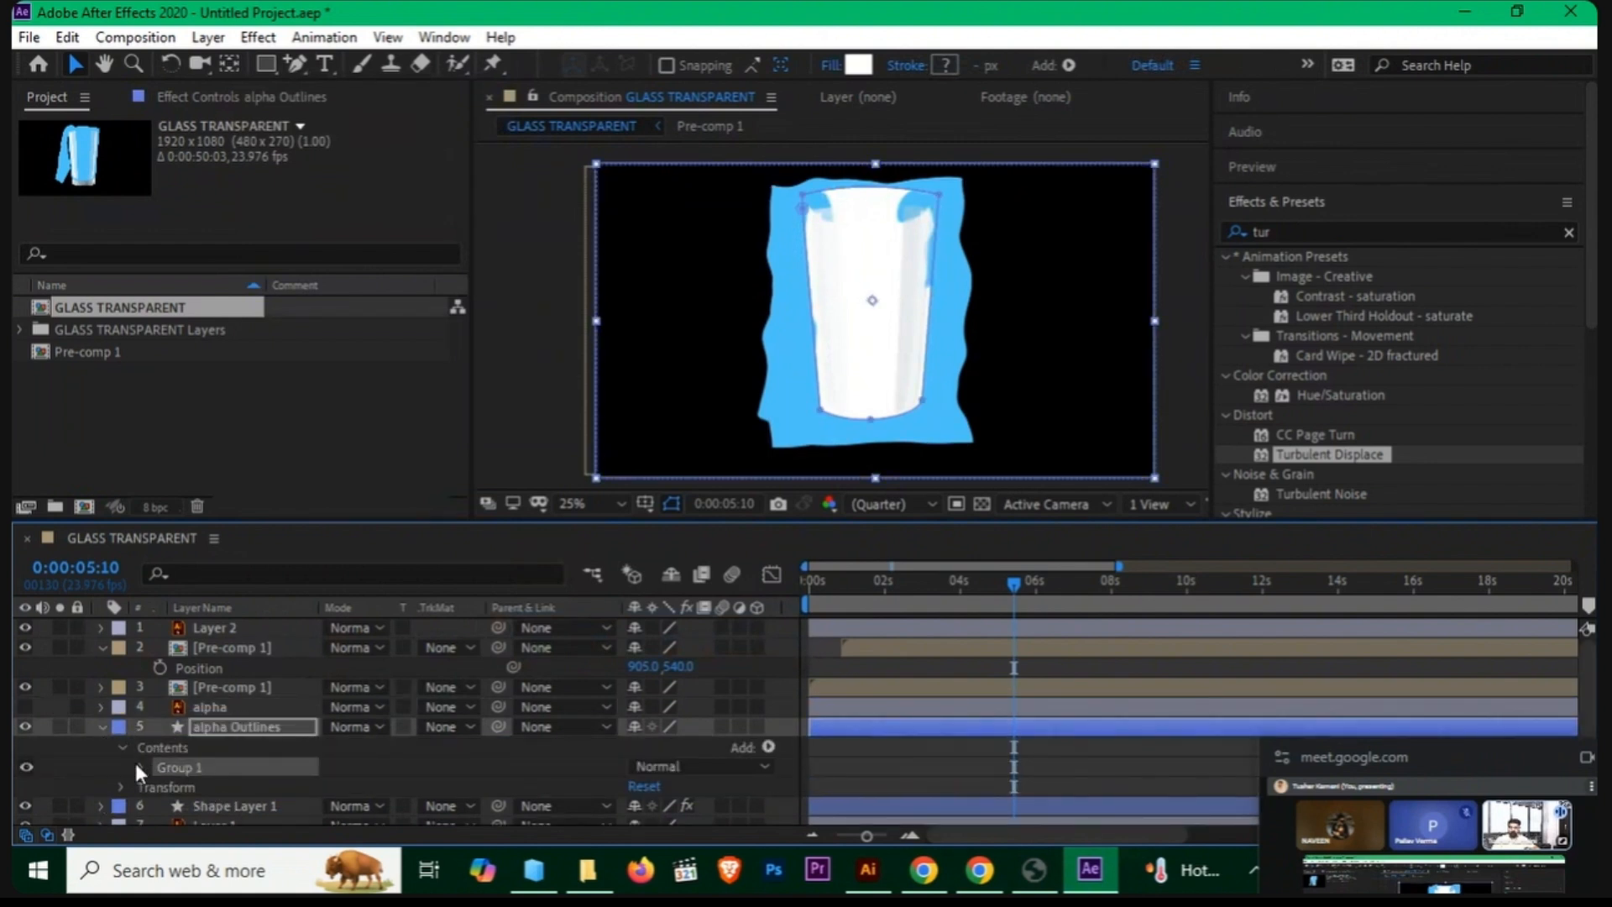
{"action": "left_click", "coordinate": [136, 765]}
{"action": "left_click", "coordinate": [215, 736]}
{"action": "left_click", "coordinate": [160, 736]}
{"action": "left_click", "coordinate": [228, 756]}
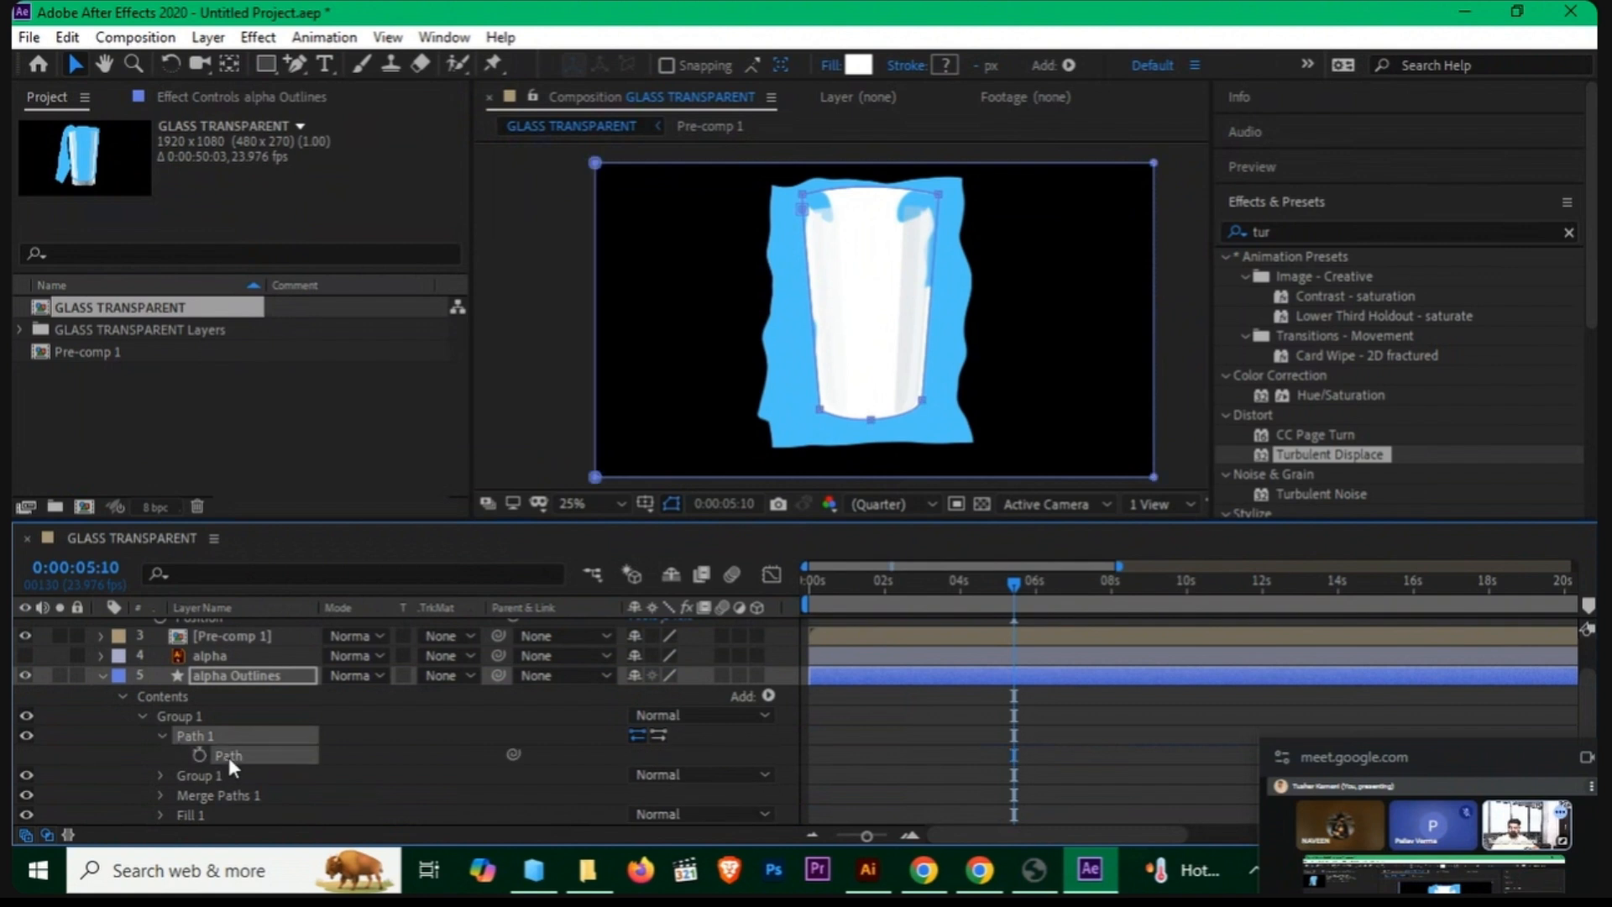
{"action": "scroll", "coordinate": [875, 342], "scroll_direction": "up", "scroll_amount": 2}
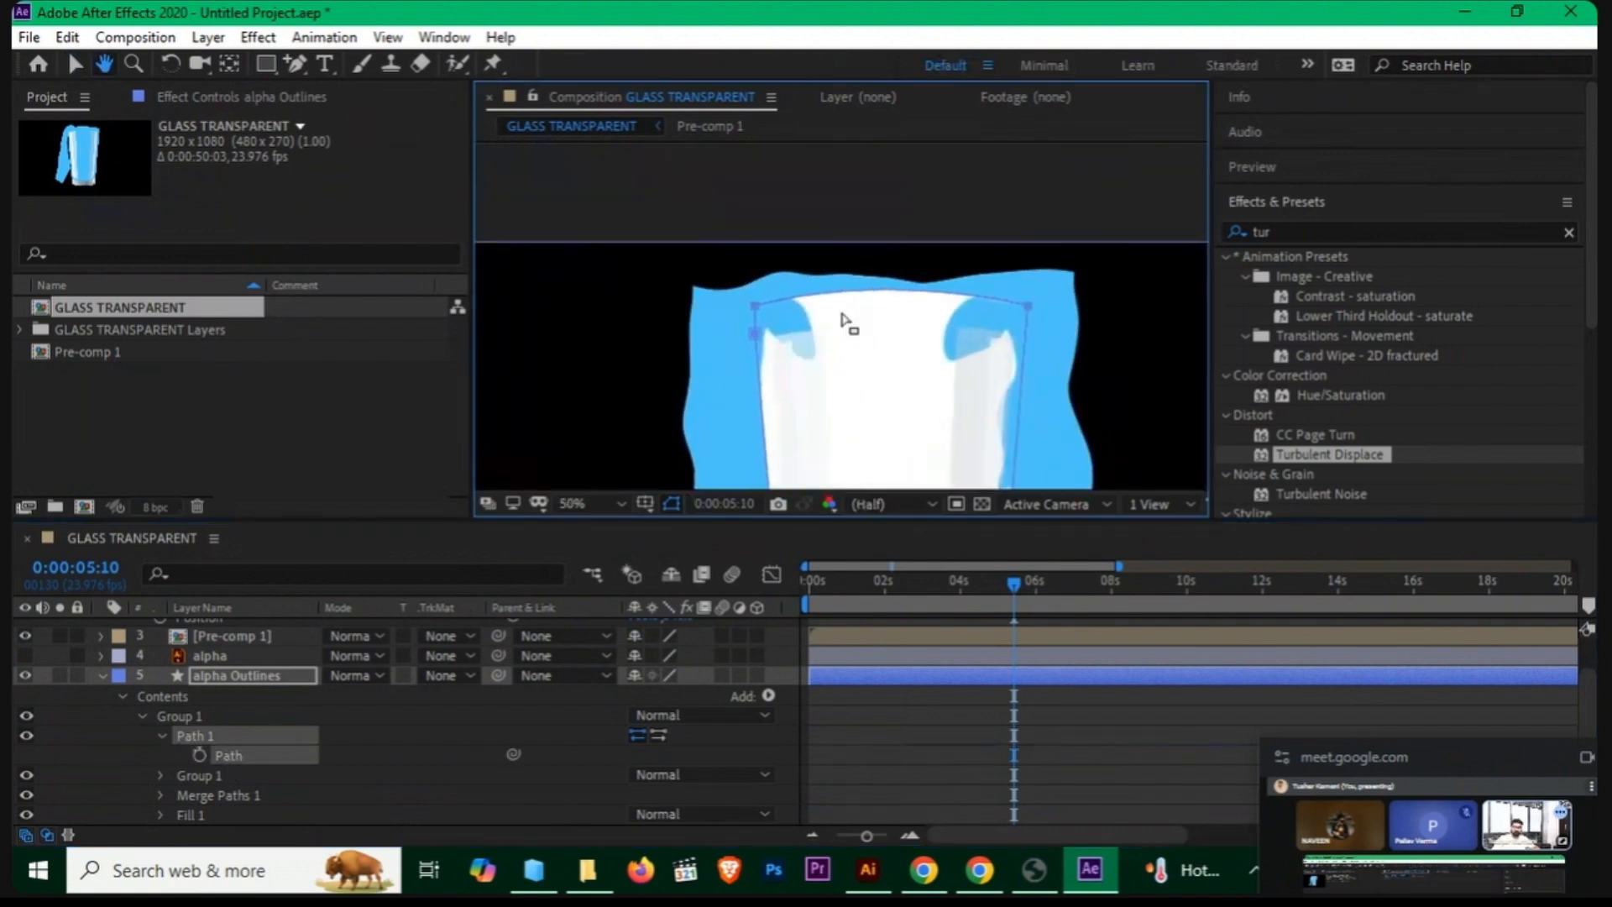
{"action": "left_click", "coordinate": [755, 309]}
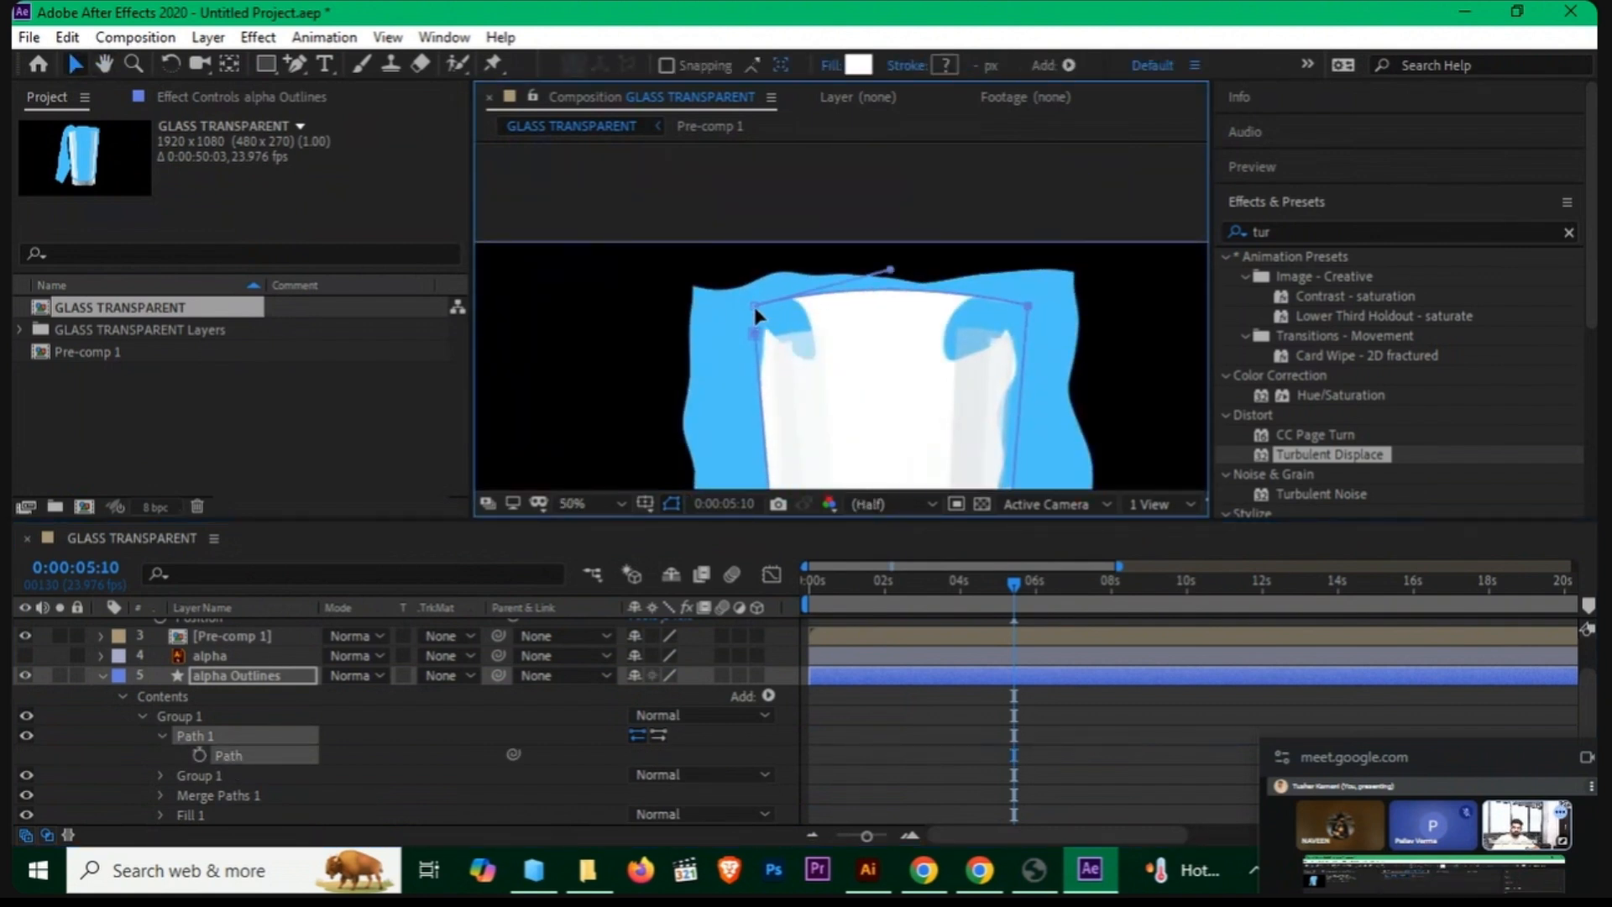
{"action": "left_click_drag", "start_coordinate": [755, 310], "coordinate": [753, 270]}
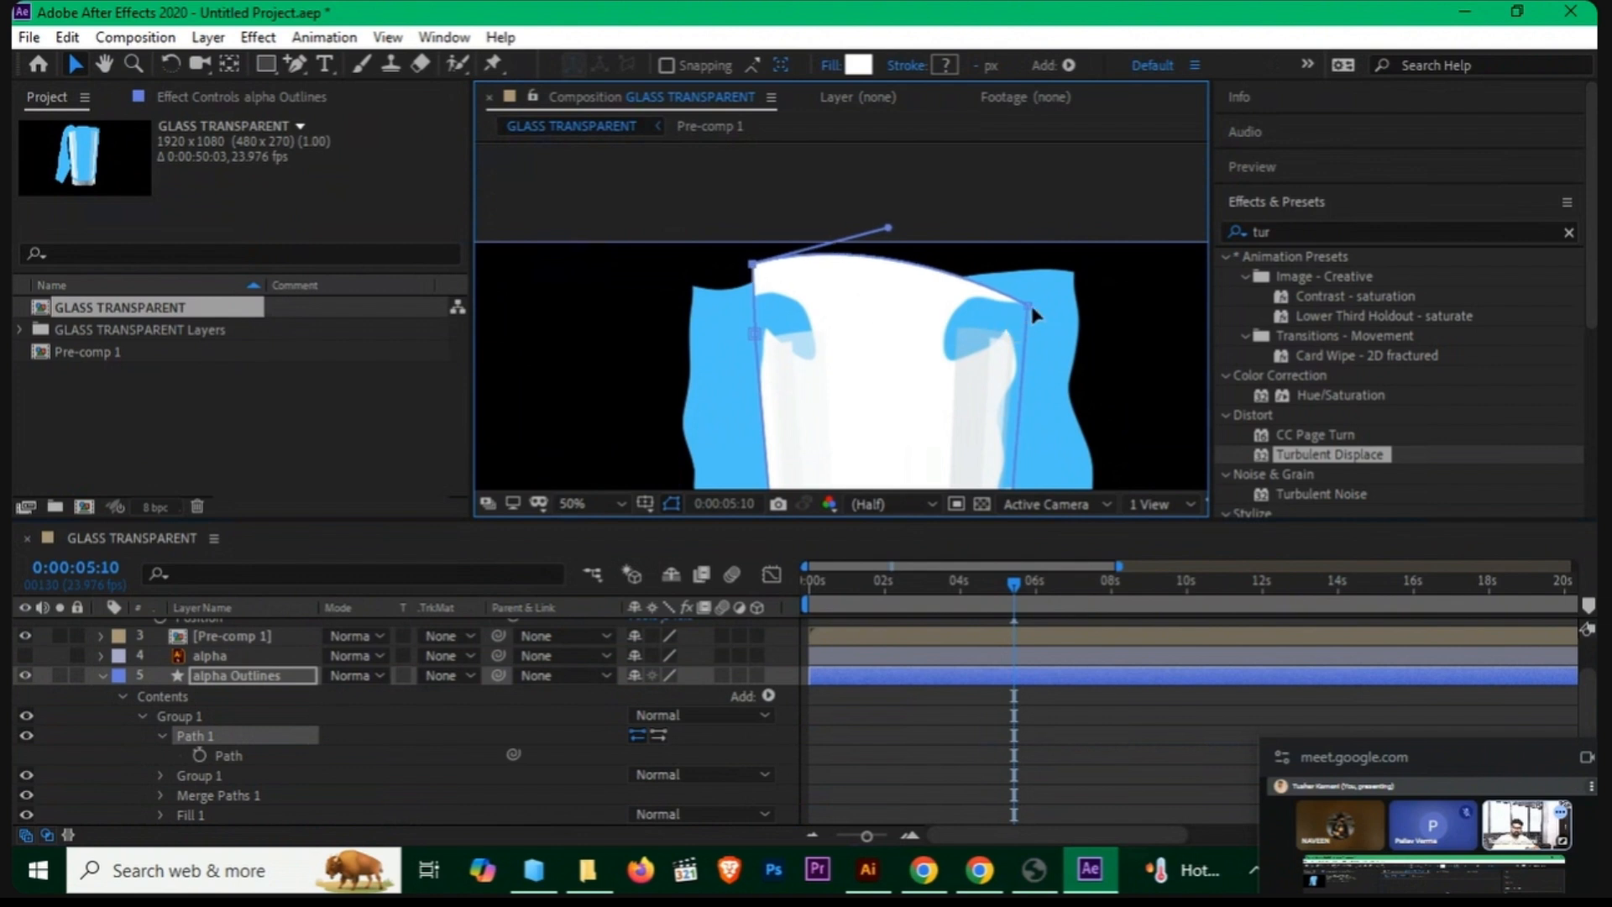
{"action": "left_click_drag", "start_coordinate": [1035, 310], "coordinate": [1031, 267]}
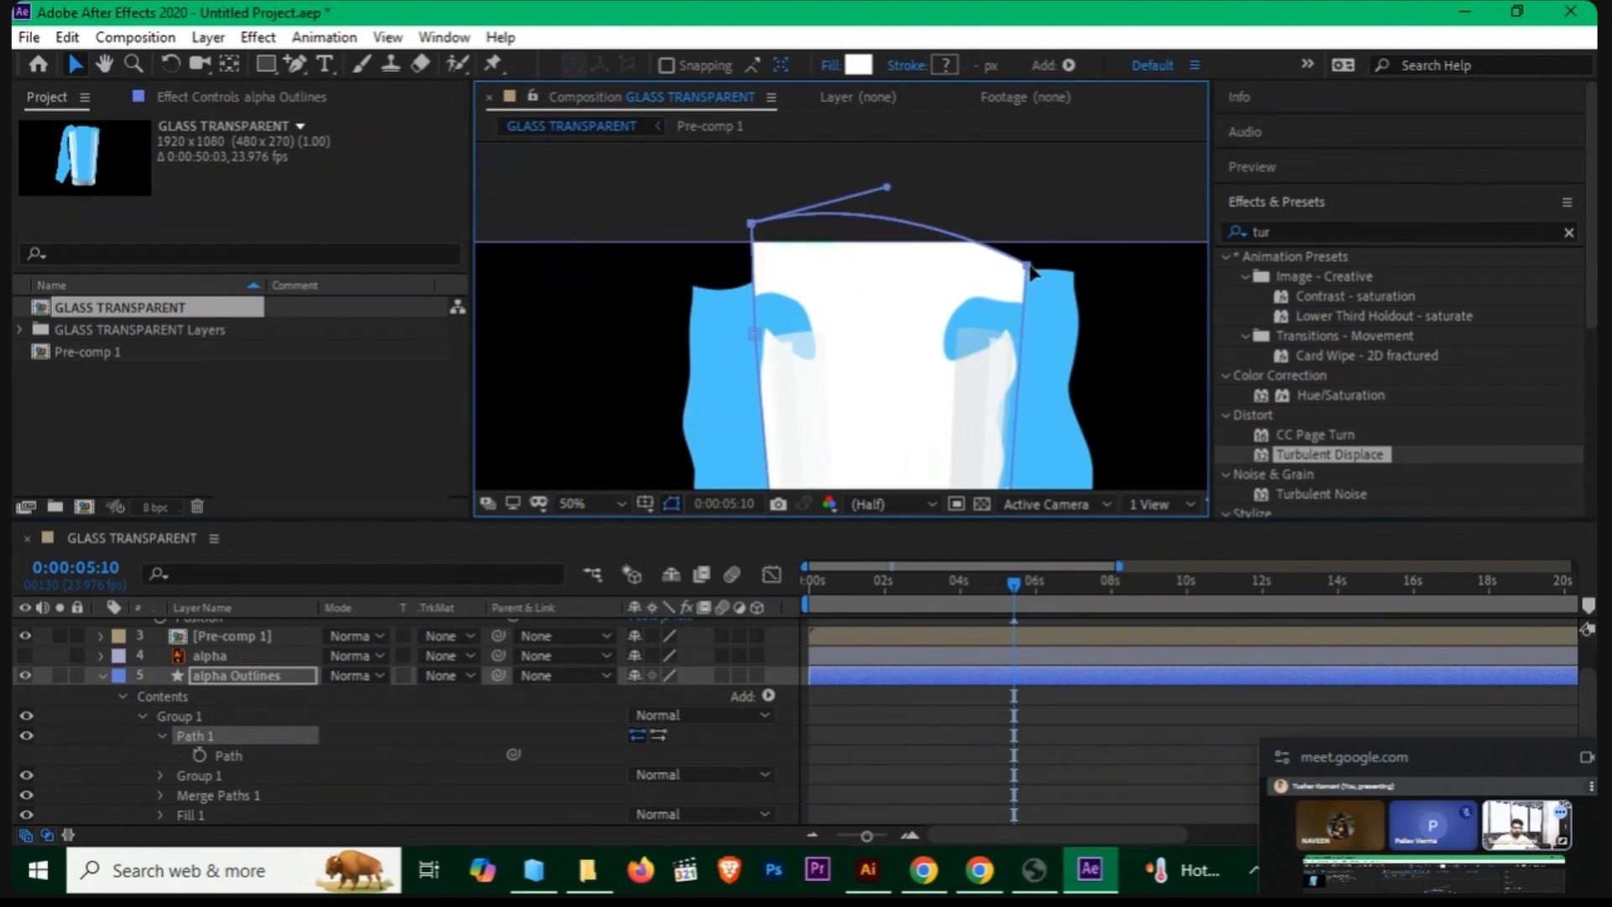
{"action": "key", "text": "ctrl+z"}
{"action": "left_click", "coordinate": [1021, 296]}
{"action": "key", "text": "ctrl+z"}
Step: Raise the alpha Outlines path's upper-right corner point level with the upper-left one, and collapse the layer
{"action": "left_click", "coordinate": [1030, 309]}
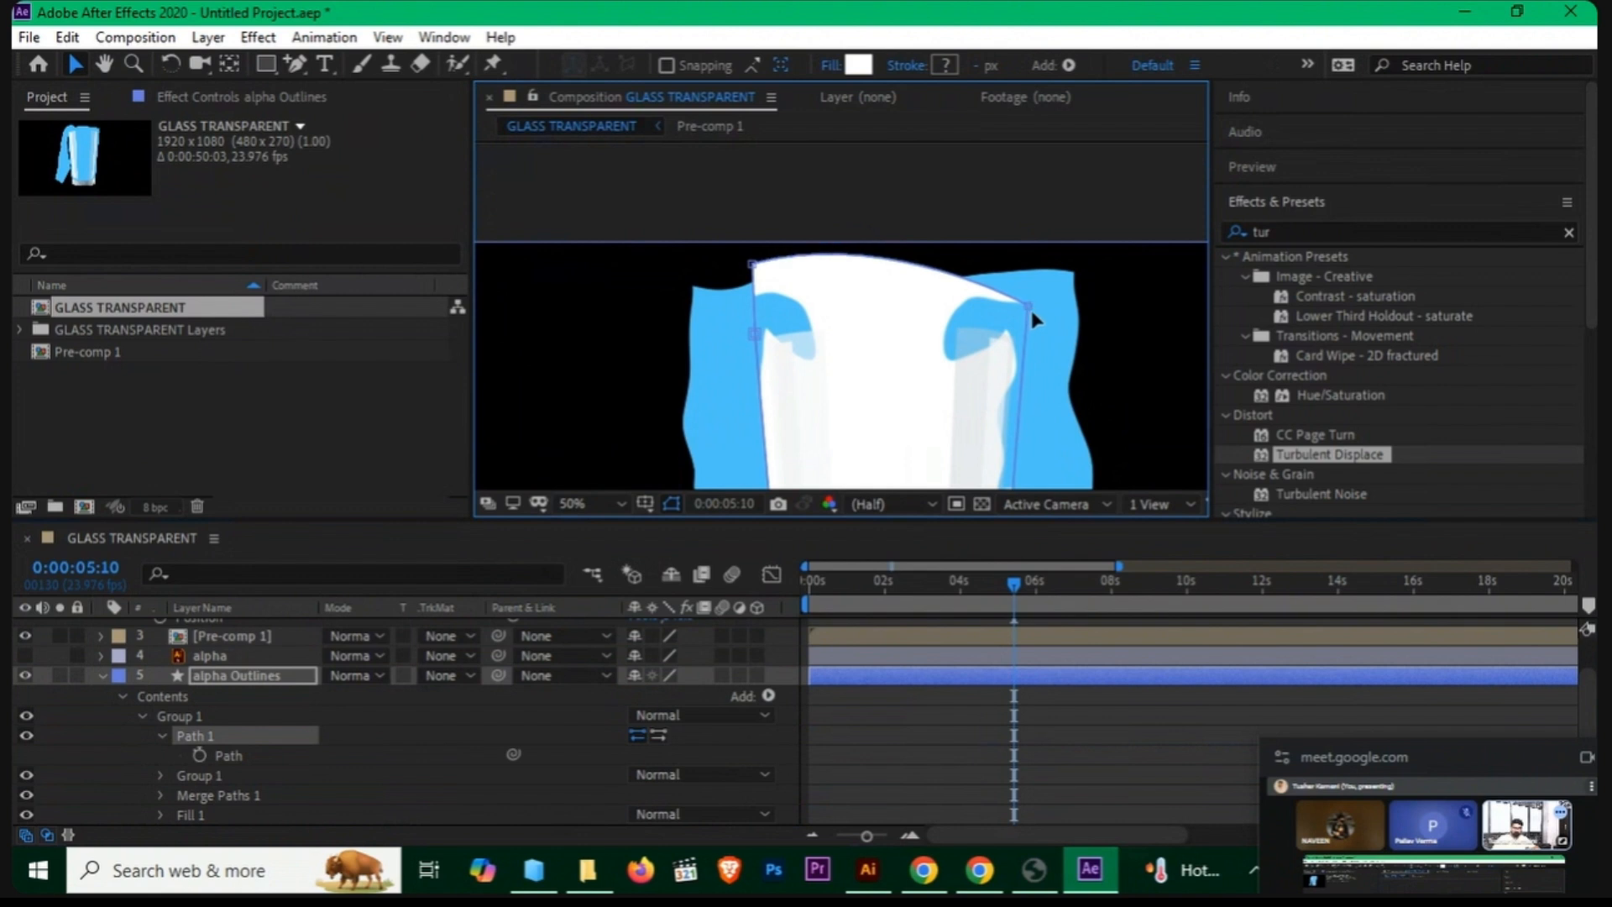
{"action": "left_click_drag", "start_coordinate": [1032, 311], "coordinate": [1035, 270]}
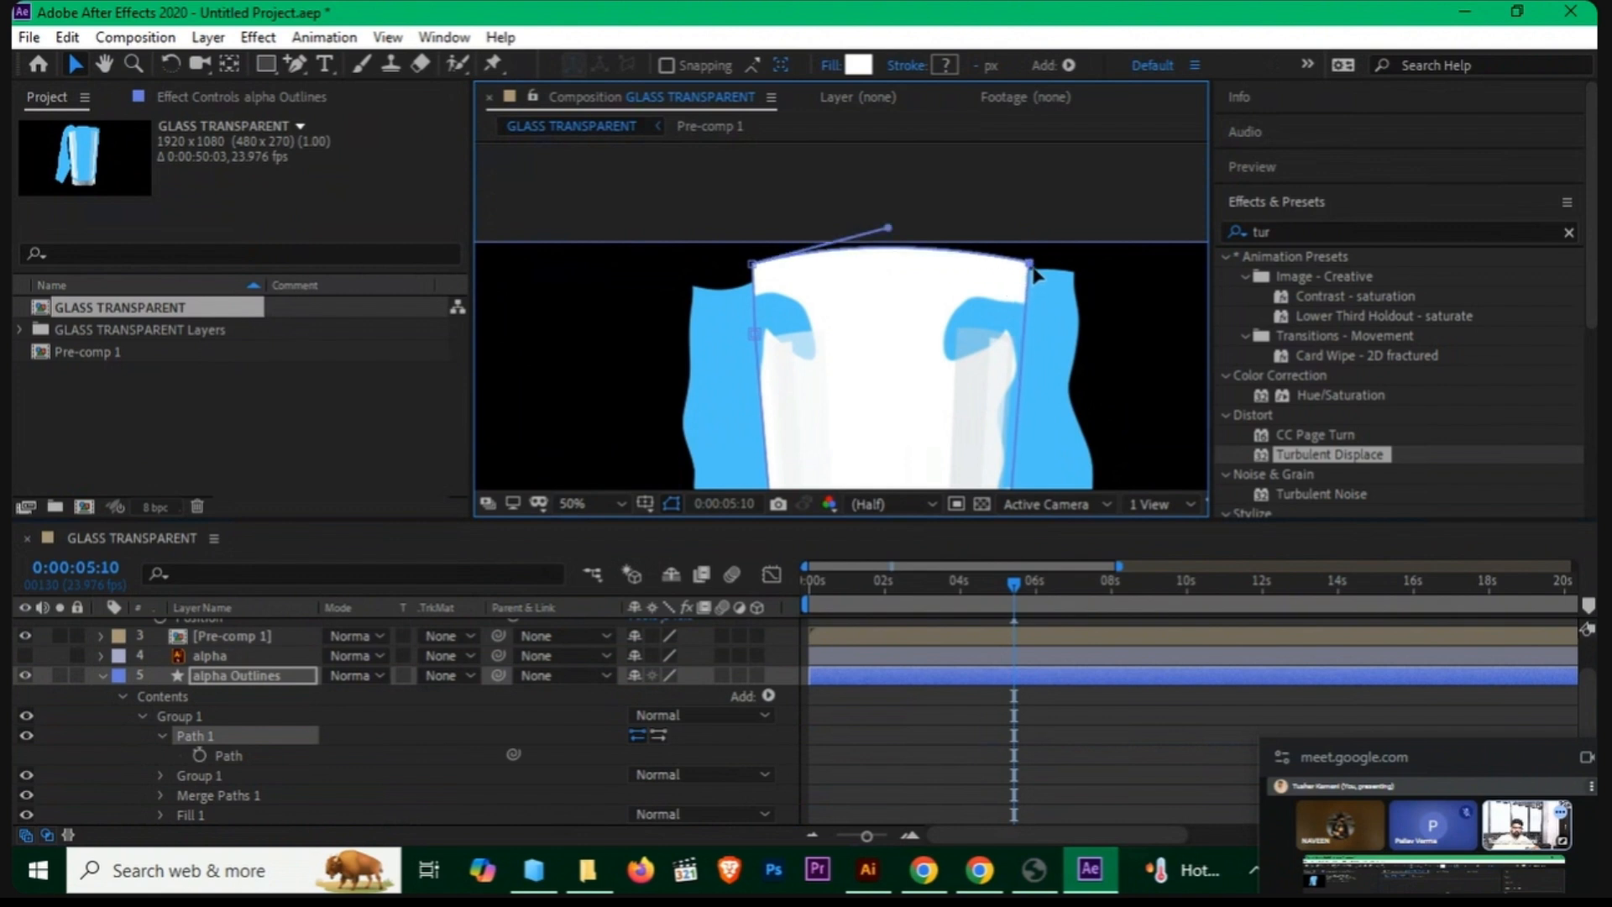
{"action": "key", "text": "comma"}
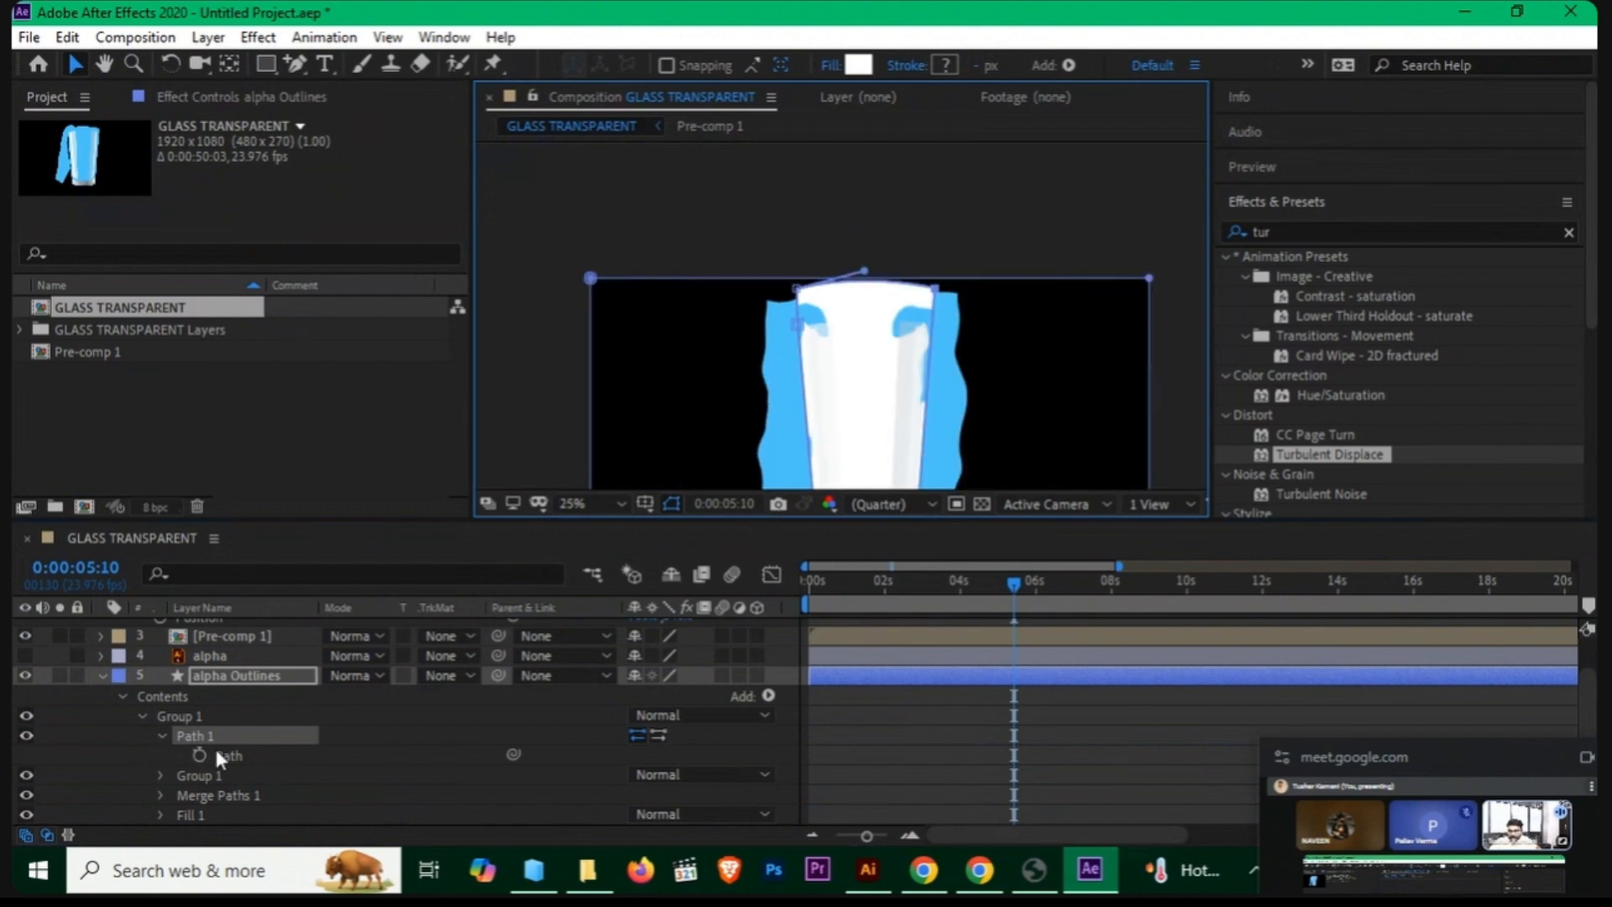
{"action": "left_click", "coordinate": [163, 735]}
{"action": "left_click", "coordinate": [144, 714]}
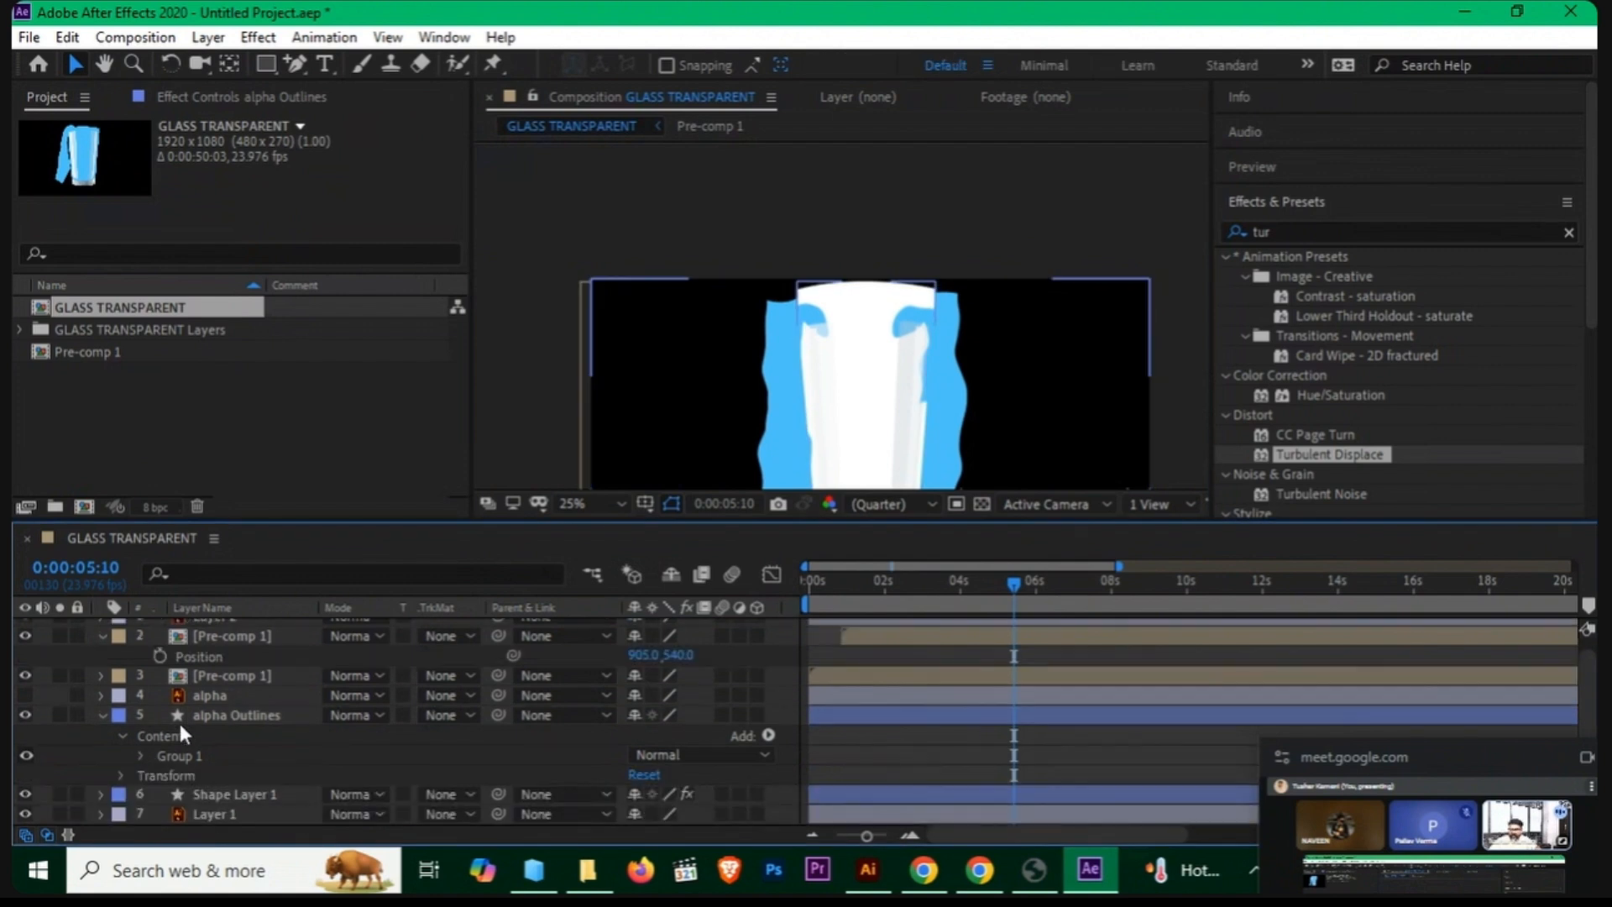
{"action": "left_click", "coordinate": [110, 722]}
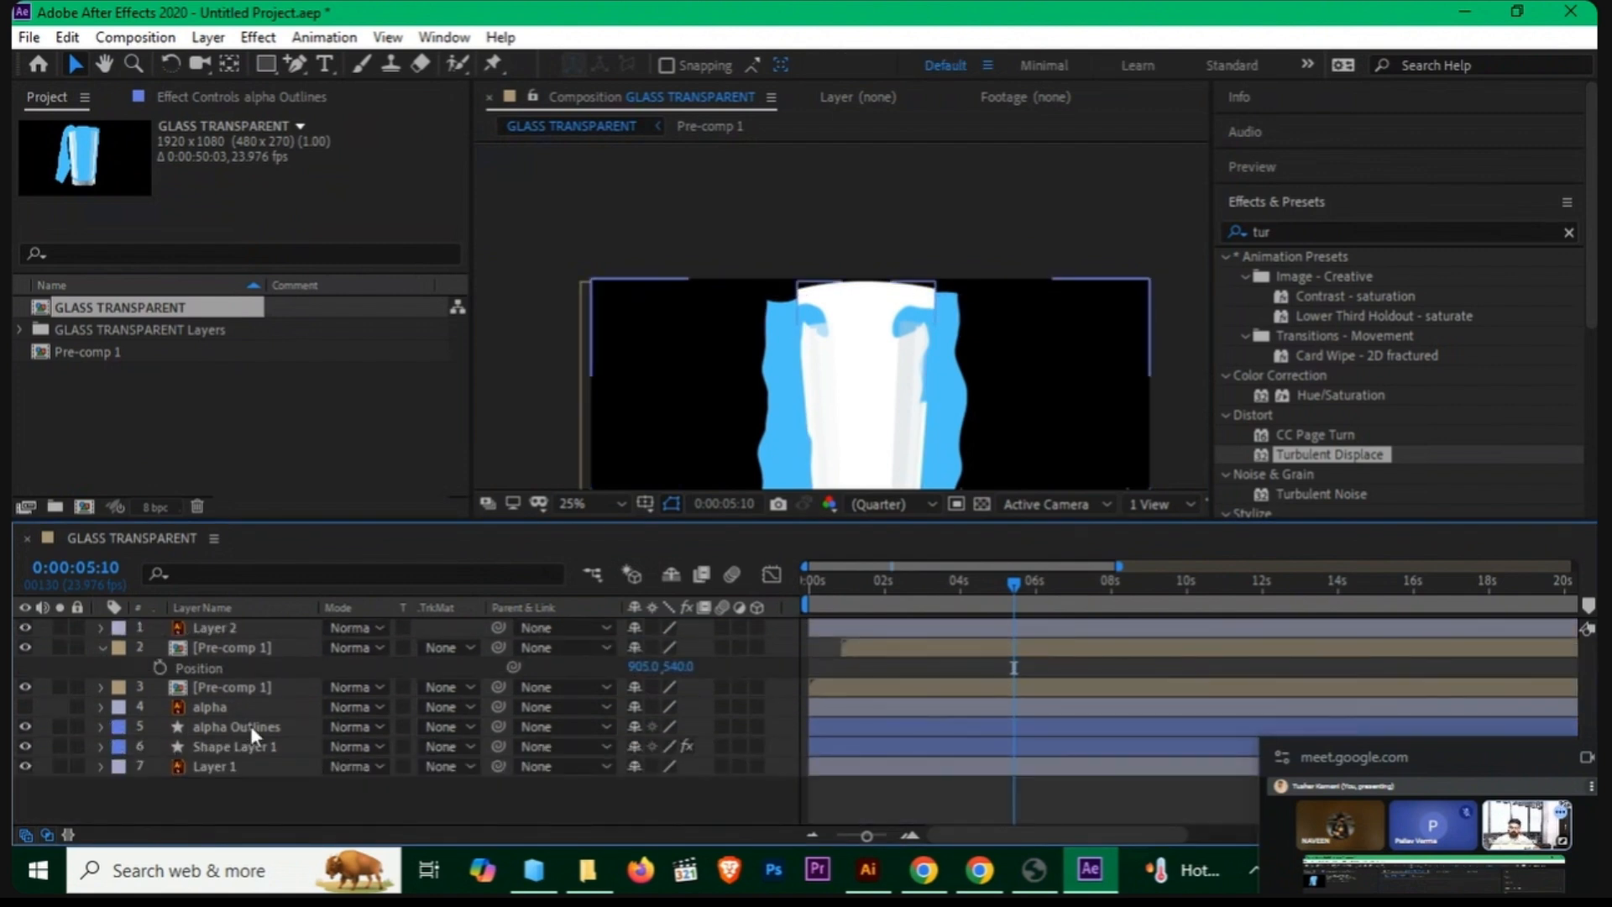
Step: Set Shape Layer 1's track matte to Alpha Matte "alpha Outlines" and check the liquid at 0:00:06:08
{"action": "left_click", "coordinate": [267, 748]}
{"action": "left_click", "coordinate": [467, 748]}
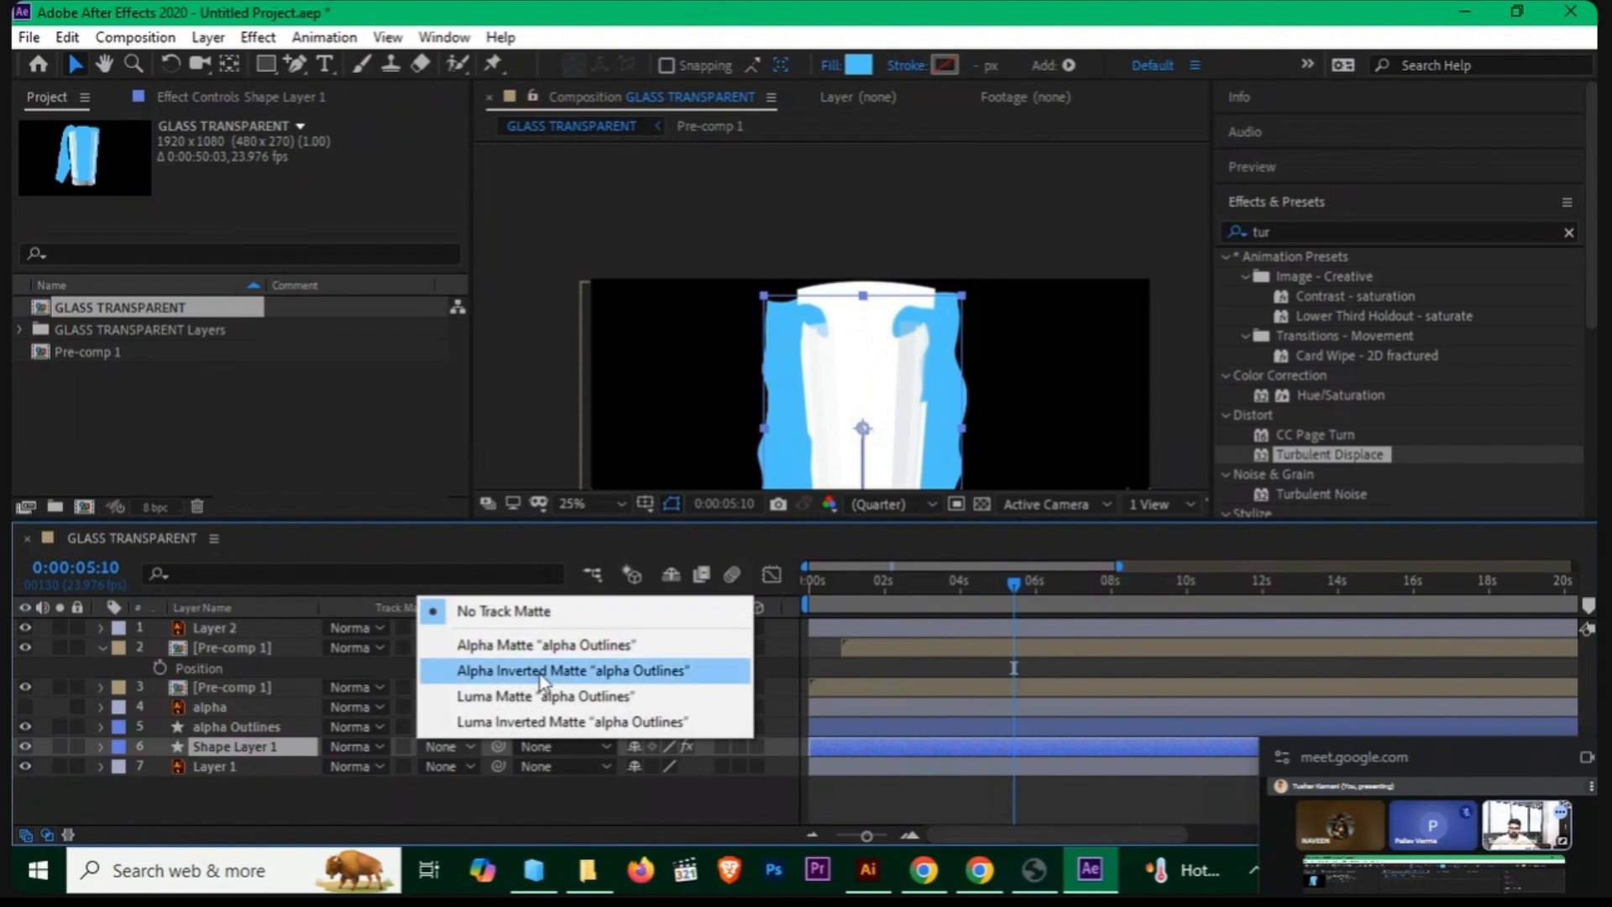
{"action": "left_click", "coordinate": [541, 671]}
{"action": "mouse_move", "coordinate": [1021, 586]}
{"action": "left_mouse_down"}
{"action": "mouse_move", "coordinate": [1005, 583]}
{"action": "mouse_move", "coordinate": [1049, 584]}
{"action": "left_mouse_up"}
{"action": "left_click", "coordinate": [252, 805]}
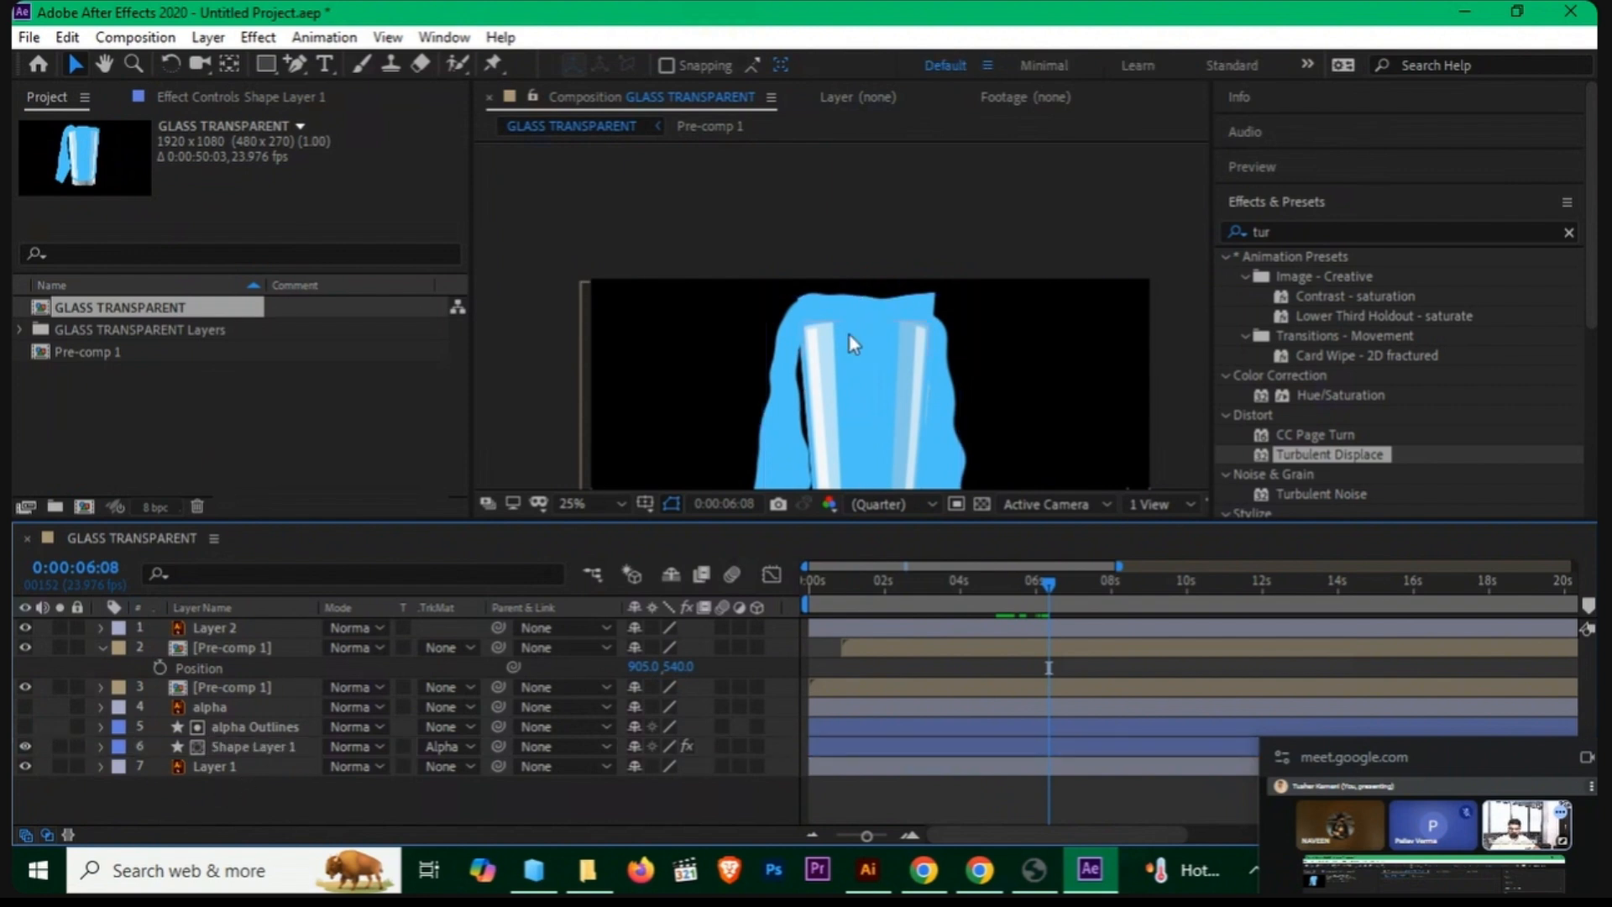
Step: Set Shape Layer 1's Position to 932.0, 538.0 at the 0:00:04:01 keyframe and scrub forward to 0:00:08:14
{"action": "scroll", "coordinate": [852, 342], "scroll_direction": "up", "scroll_amount": 2}
{"action": "scroll", "coordinate": [903, 340], "scroll_direction": "down", "scroll_amount": 1}
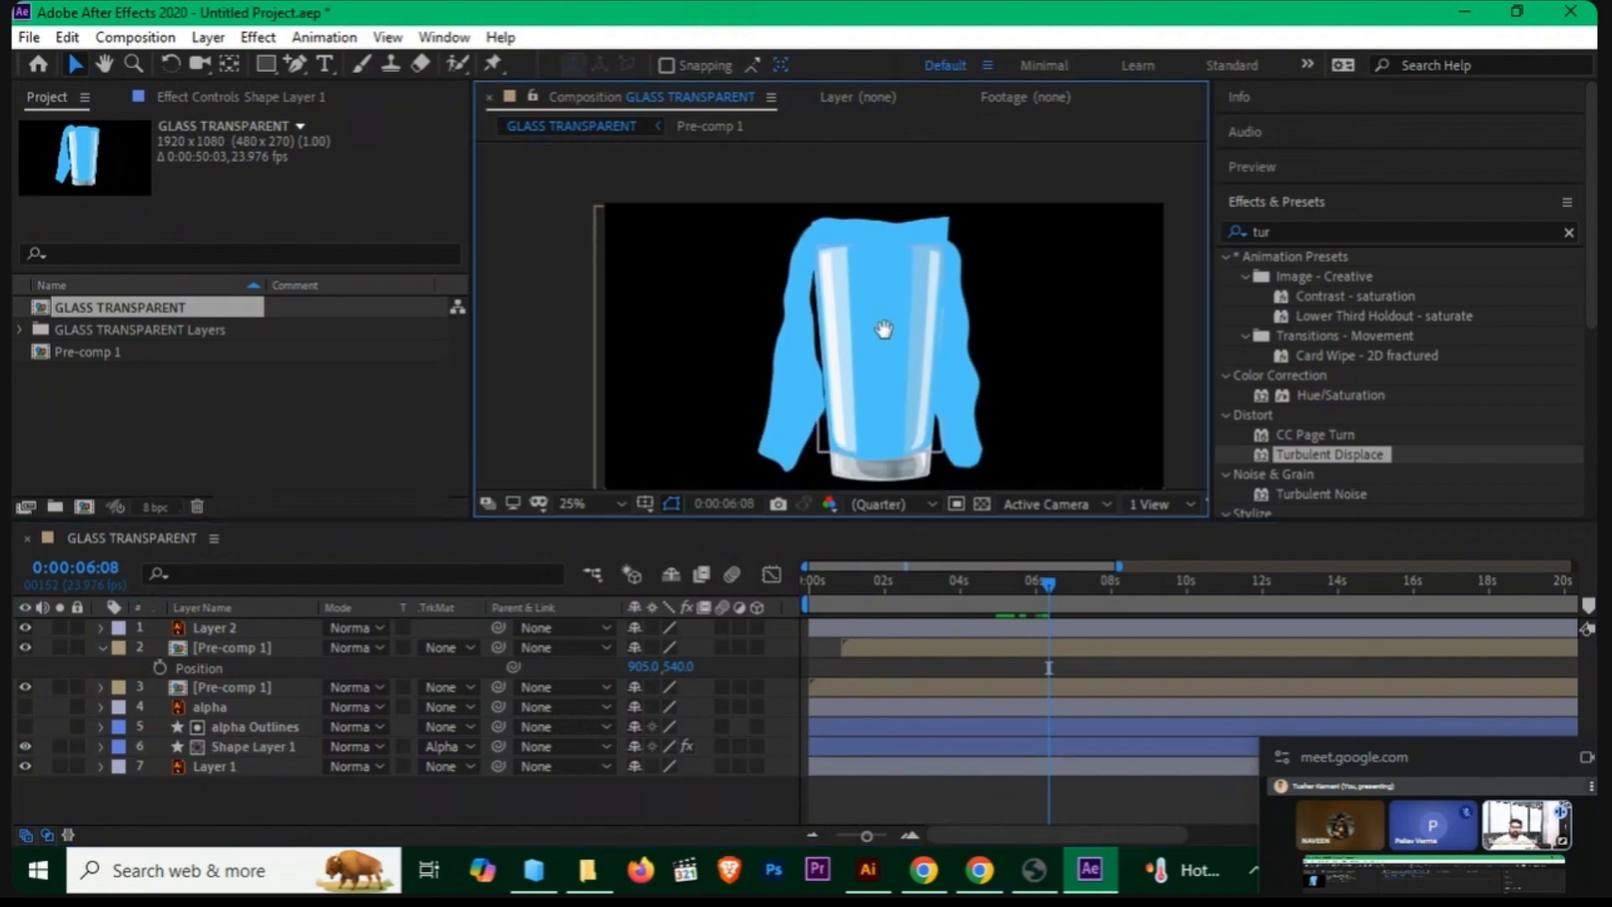
{"action": "scroll", "coordinate": [882, 331], "scroll_direction": "down", "scroll_amount": 1}
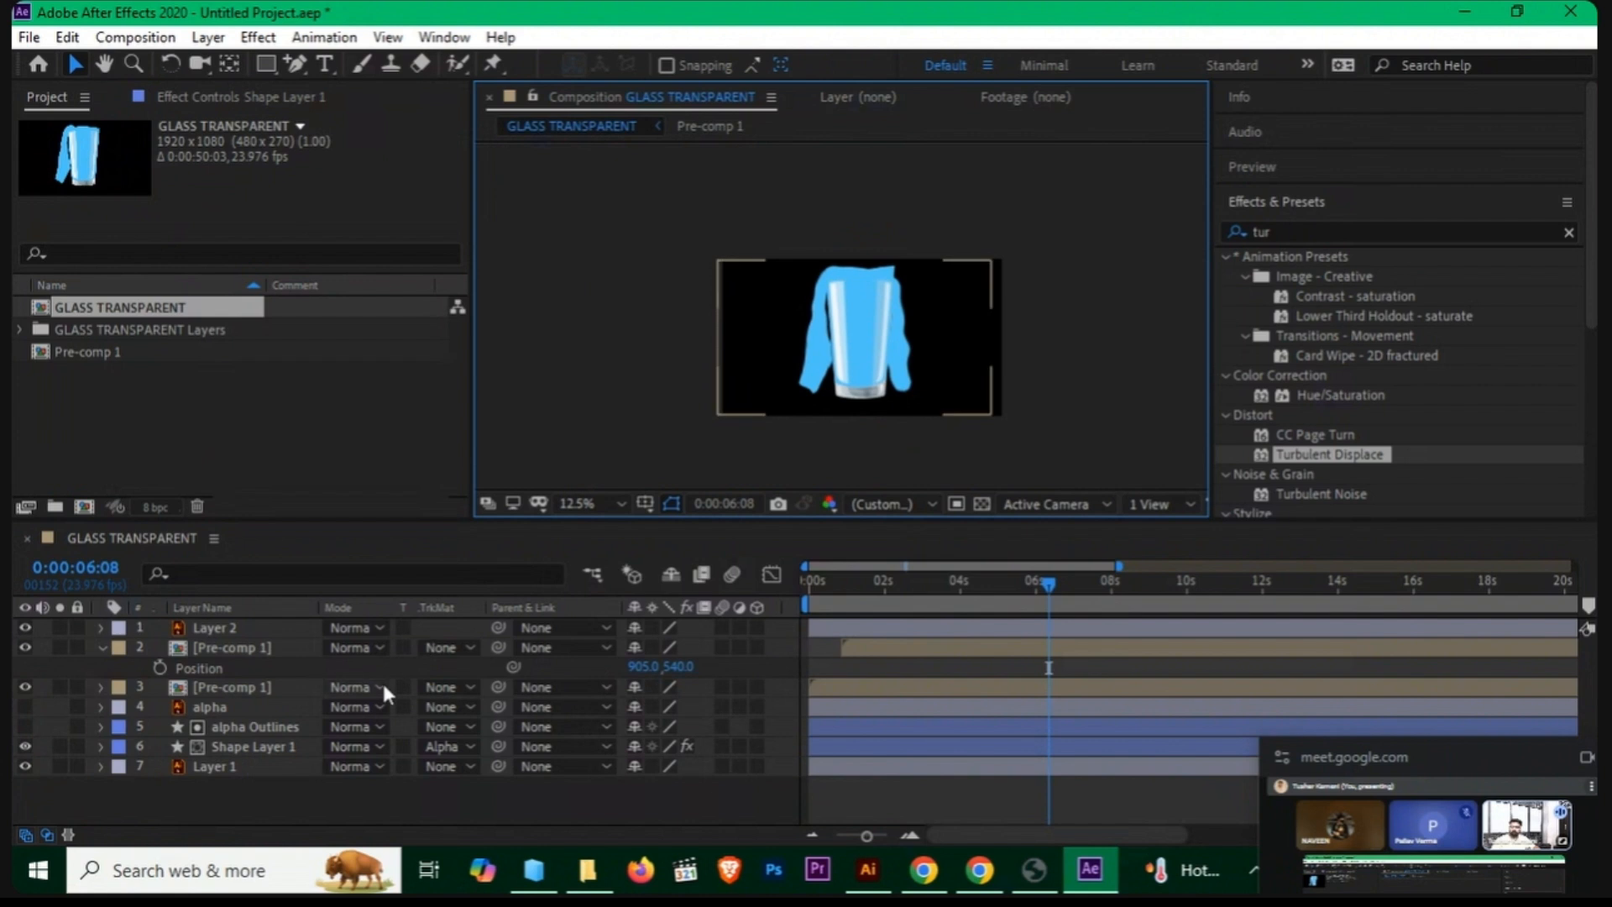
{"action": "left_click", "coordinate": [255, 743]}
{"action": "left_click", "coordinate": [255, 743]}
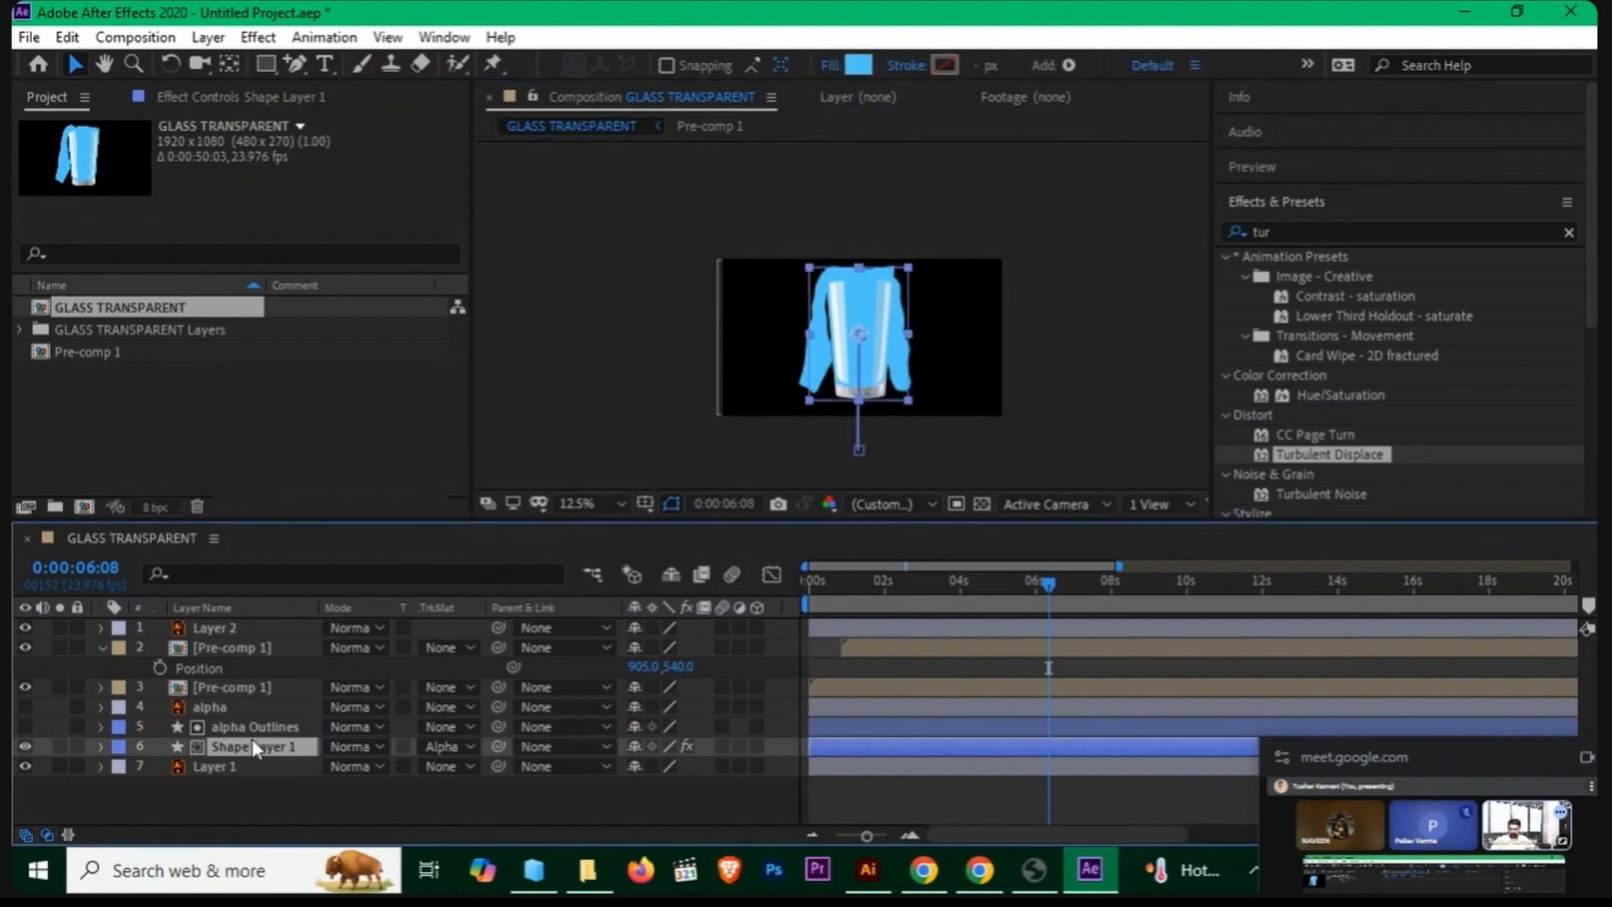
{"action": "key", "text": "p"}
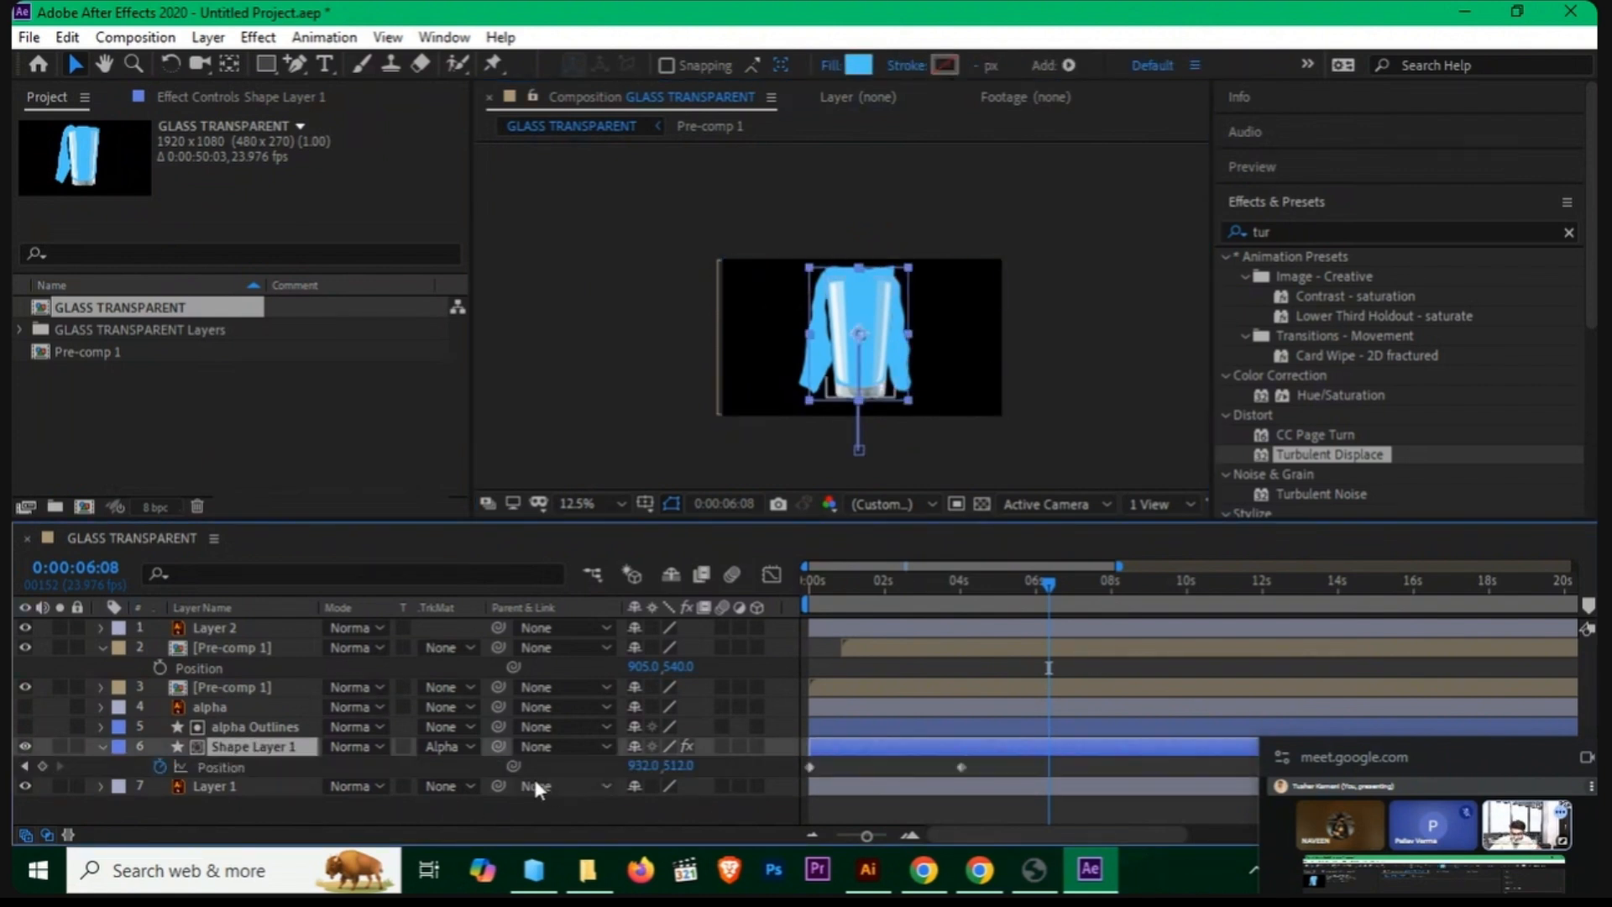
{"action": "left_click_drag", "start_coordinate": [1059, 598], "coordinate": [947, 617]}
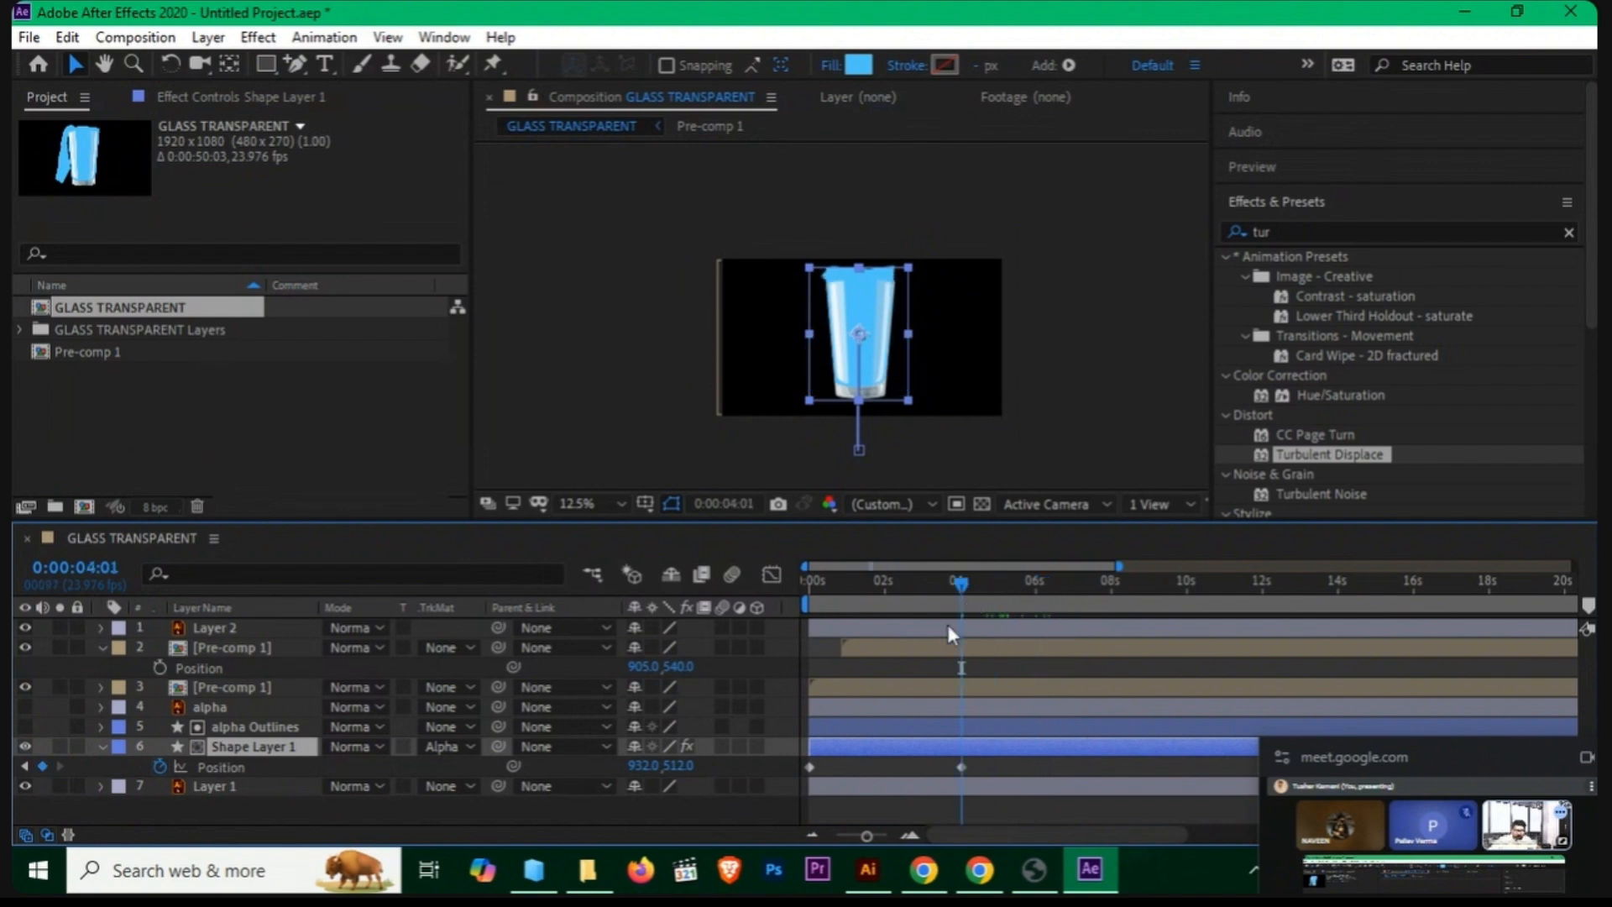
{"action": "scroll", "coordinate": [860, 361], "scroll_direction": "up", "scroll_amount": 1}
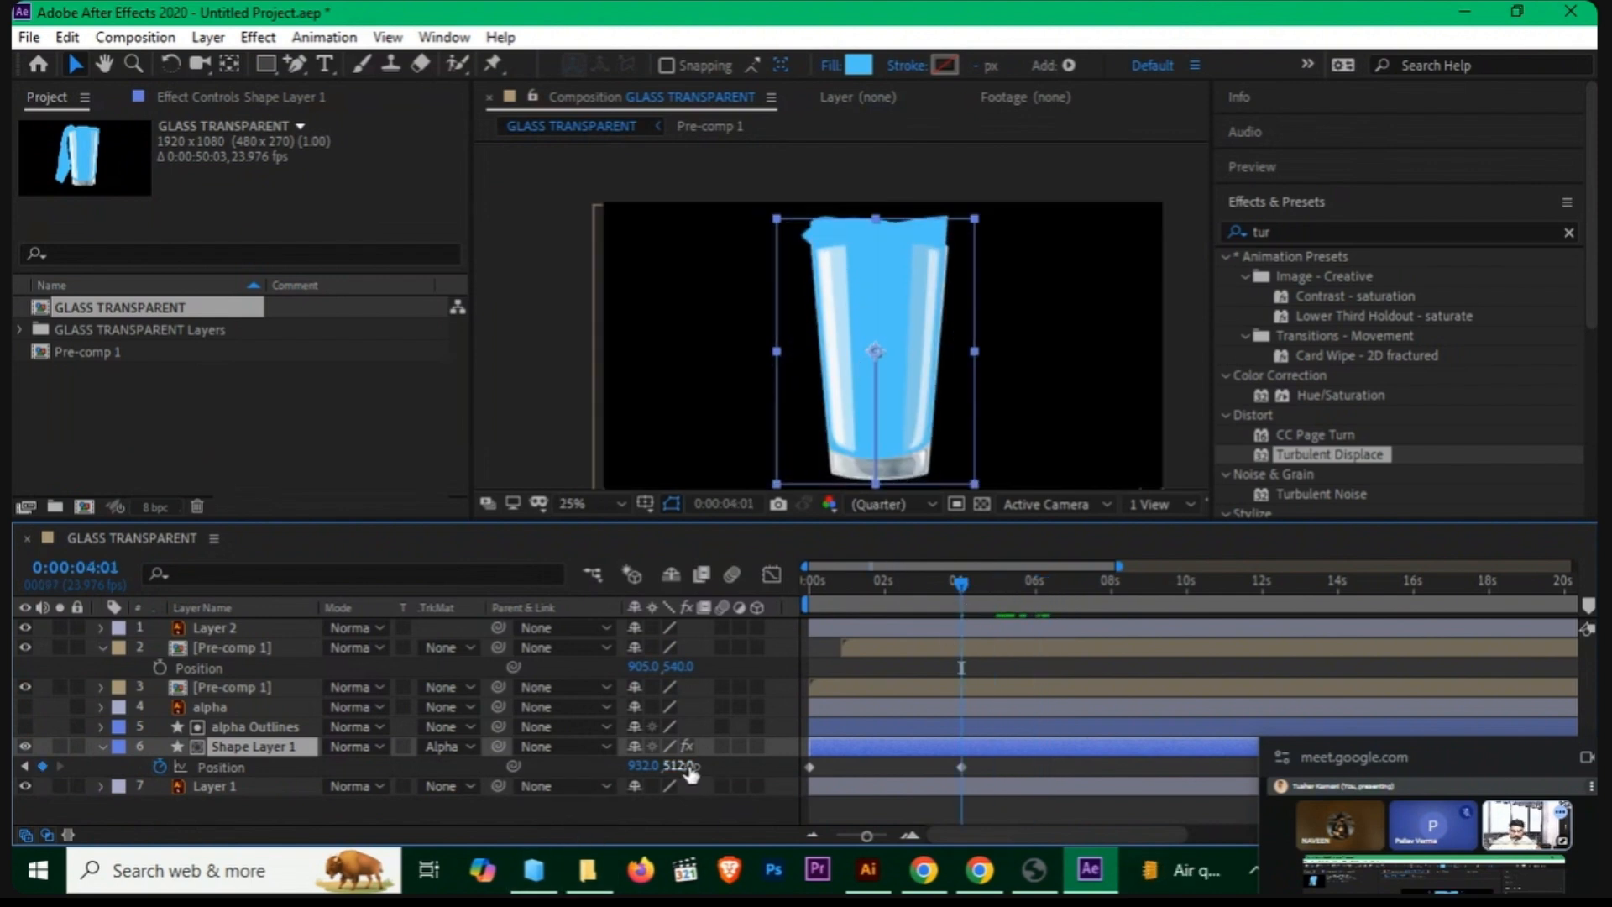
{"action": "left_click_drag", "start_coordinate": [681, 766], "coordinate": [715, 763]}
{"action": "left_click_drag", "start_coordinate": [963, 600], "coordinate": [1135, 601]}
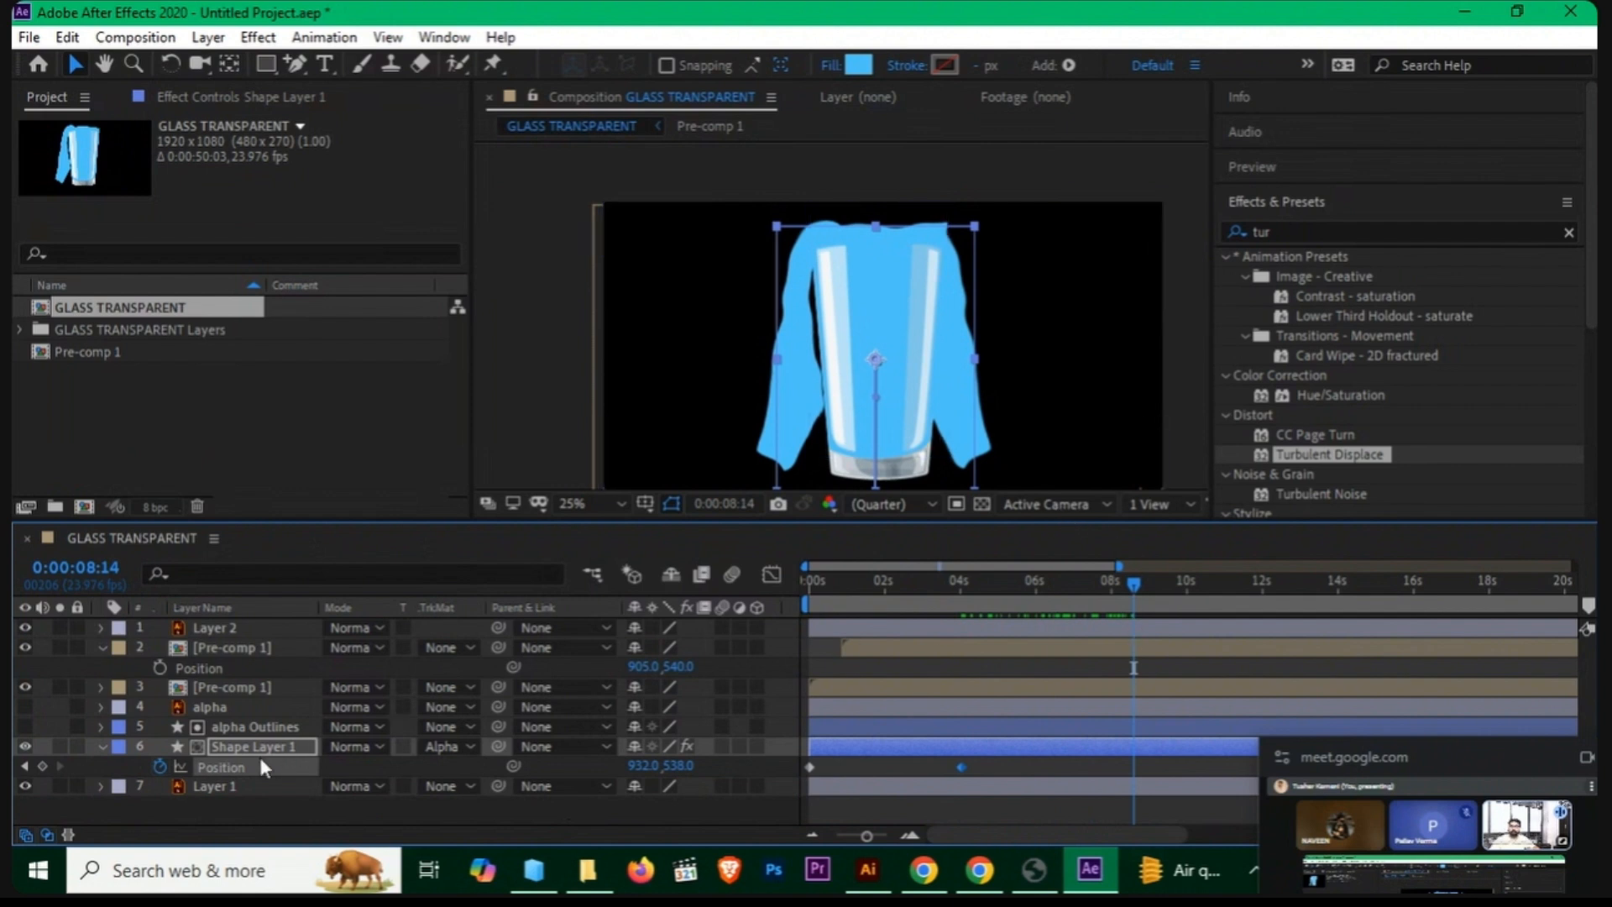
Step: Collapse the expanded Position properties of the upper Pre-comp 1 layer and Shape Layer 1
{"action": "left_click", "coordinate": [234, 628]}
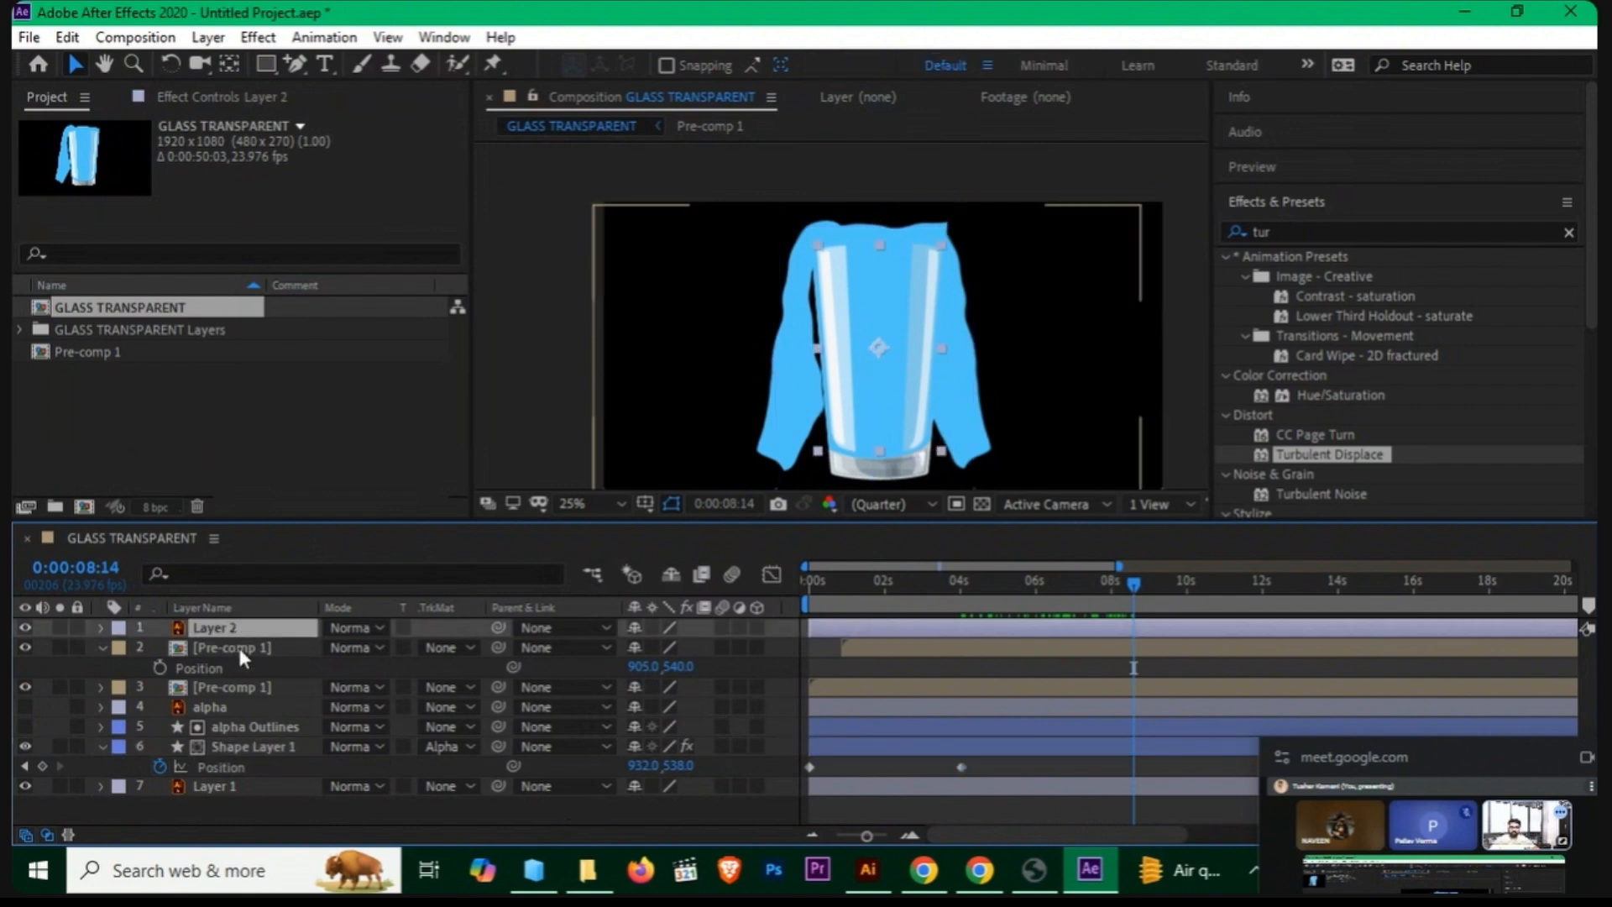
{"action": "left_click", "coordinate": [237, 647]}
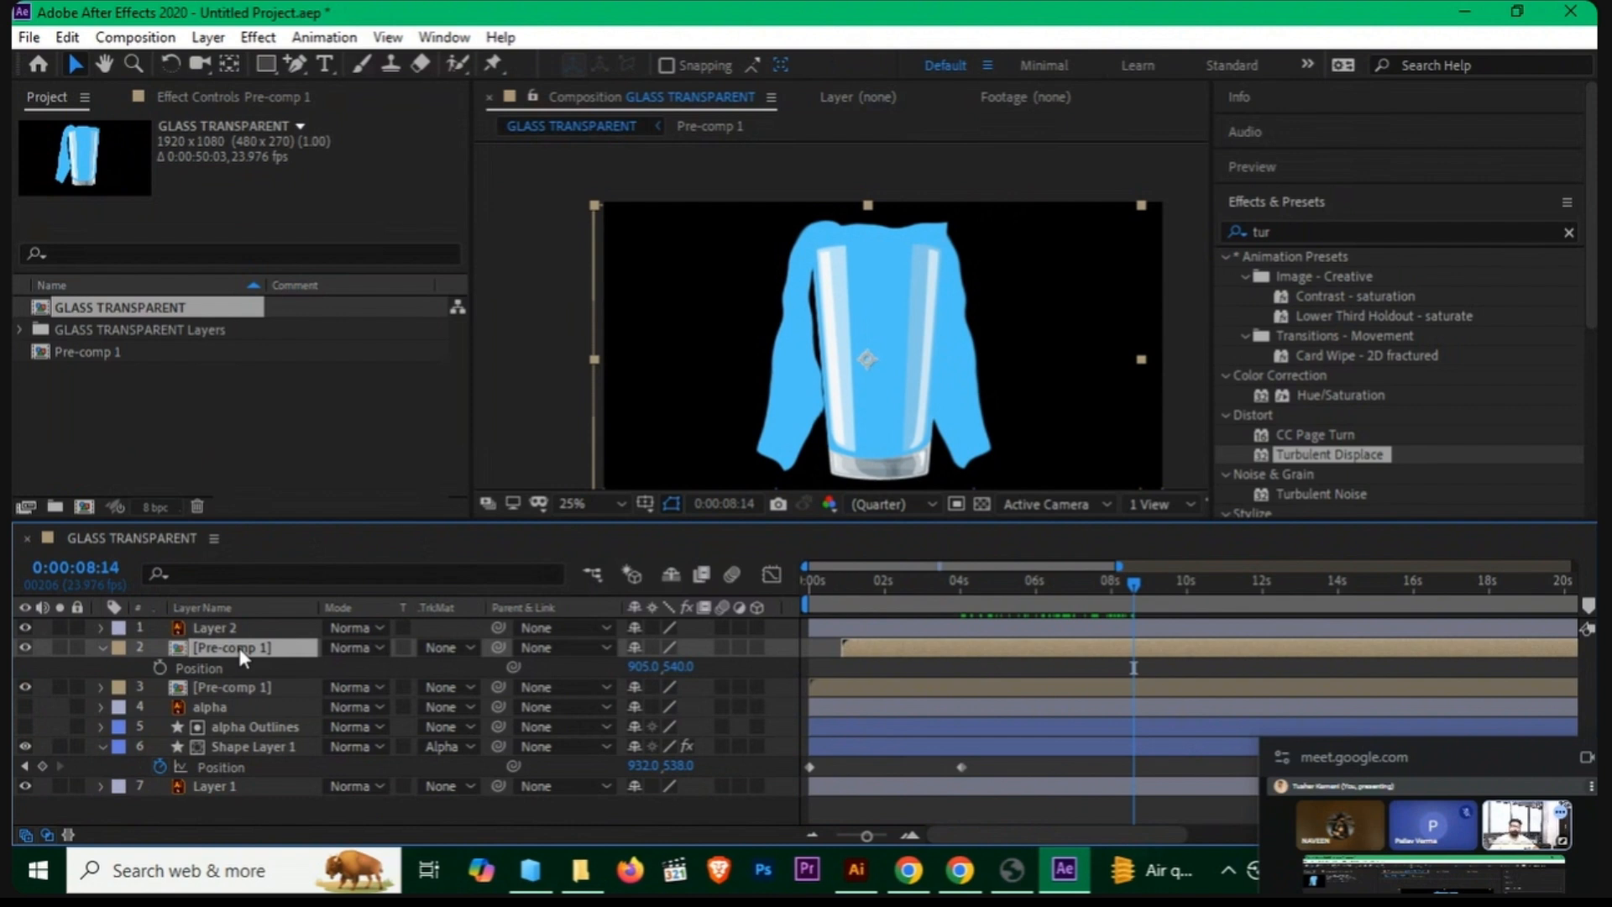
{"action": "left_click", "coordinate": [102, 648]}
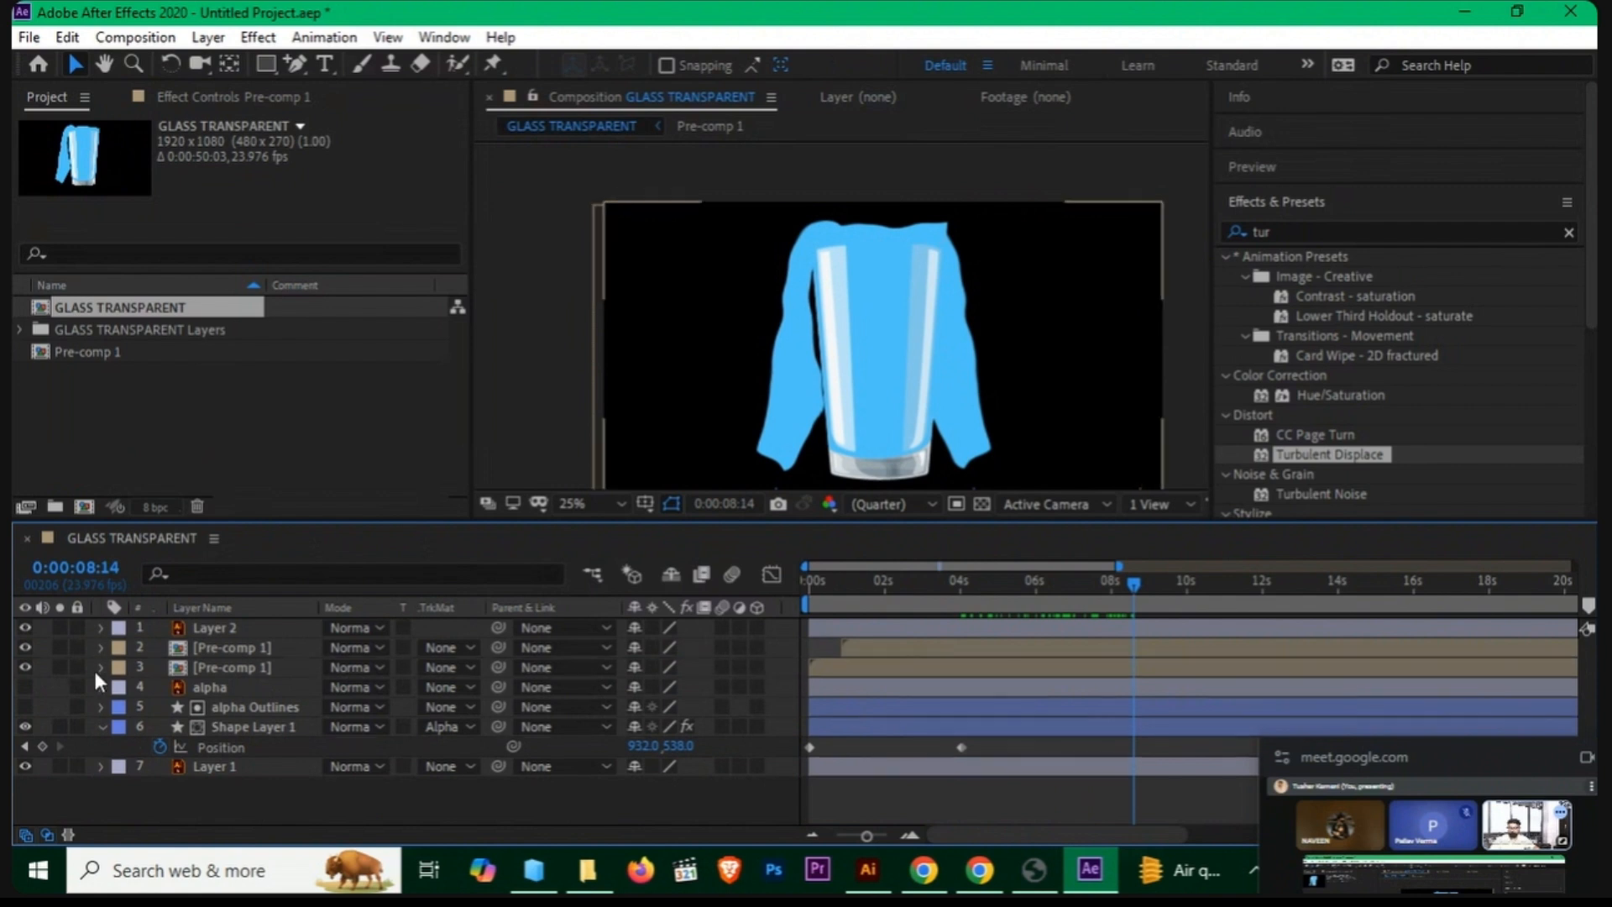
{"action": "left_click", "coordinate": [103, 726]}
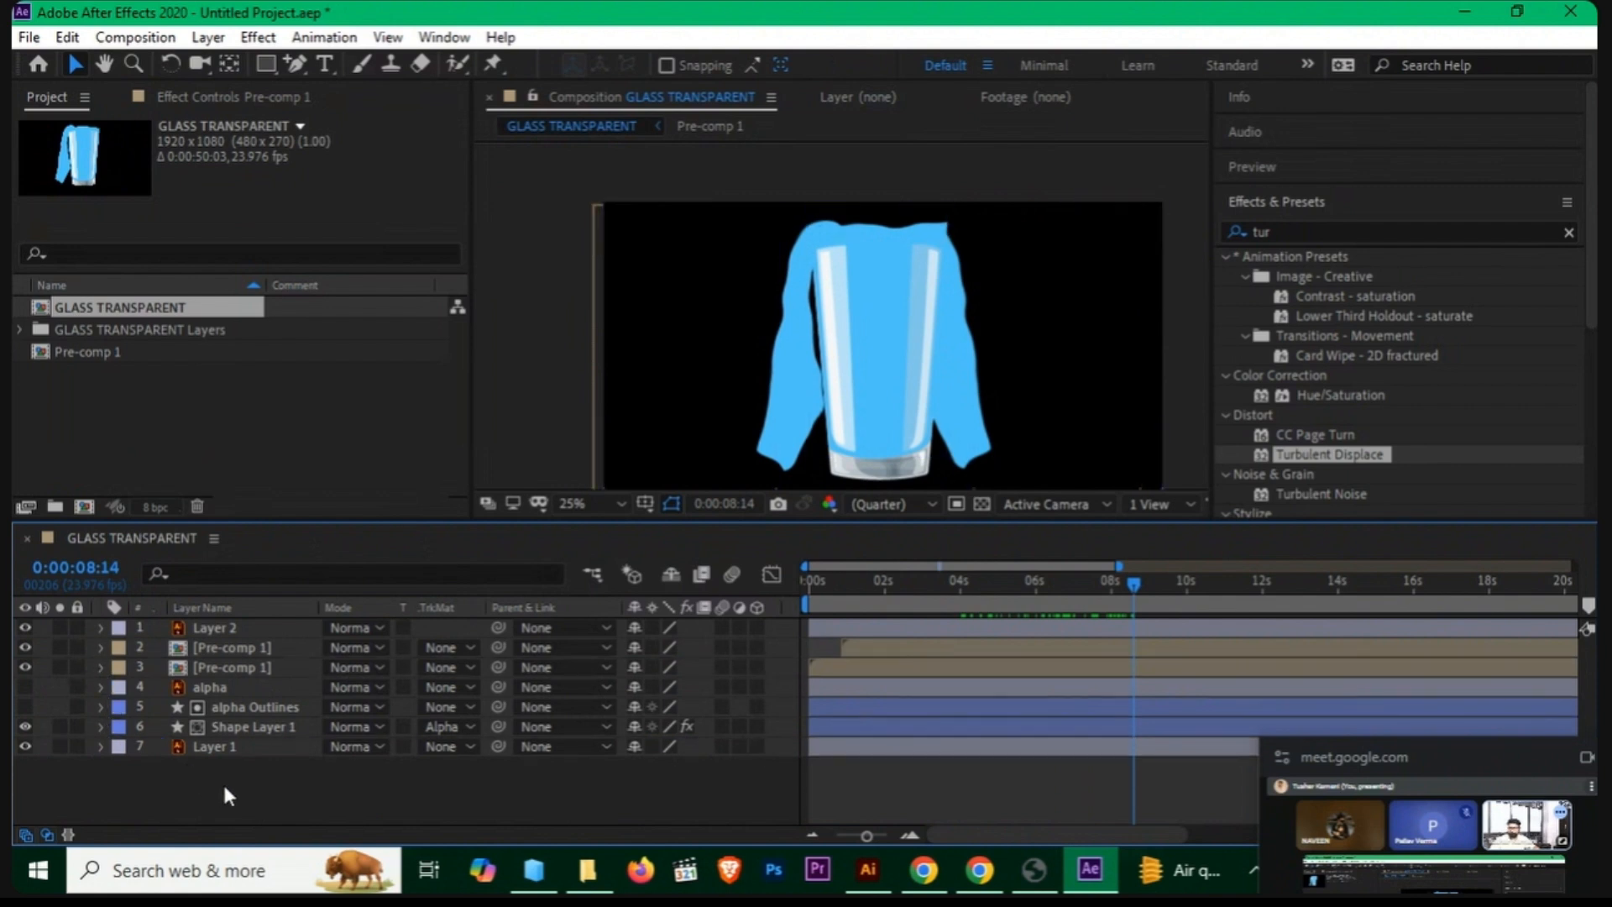
Step: Hide the upper Pre-comp 1 layer and preview the glass animation from the beginning
{"action": "left_click", "coordinate": [238, 627]}
{"action": "left_click", "coordinate": [224, 649]}
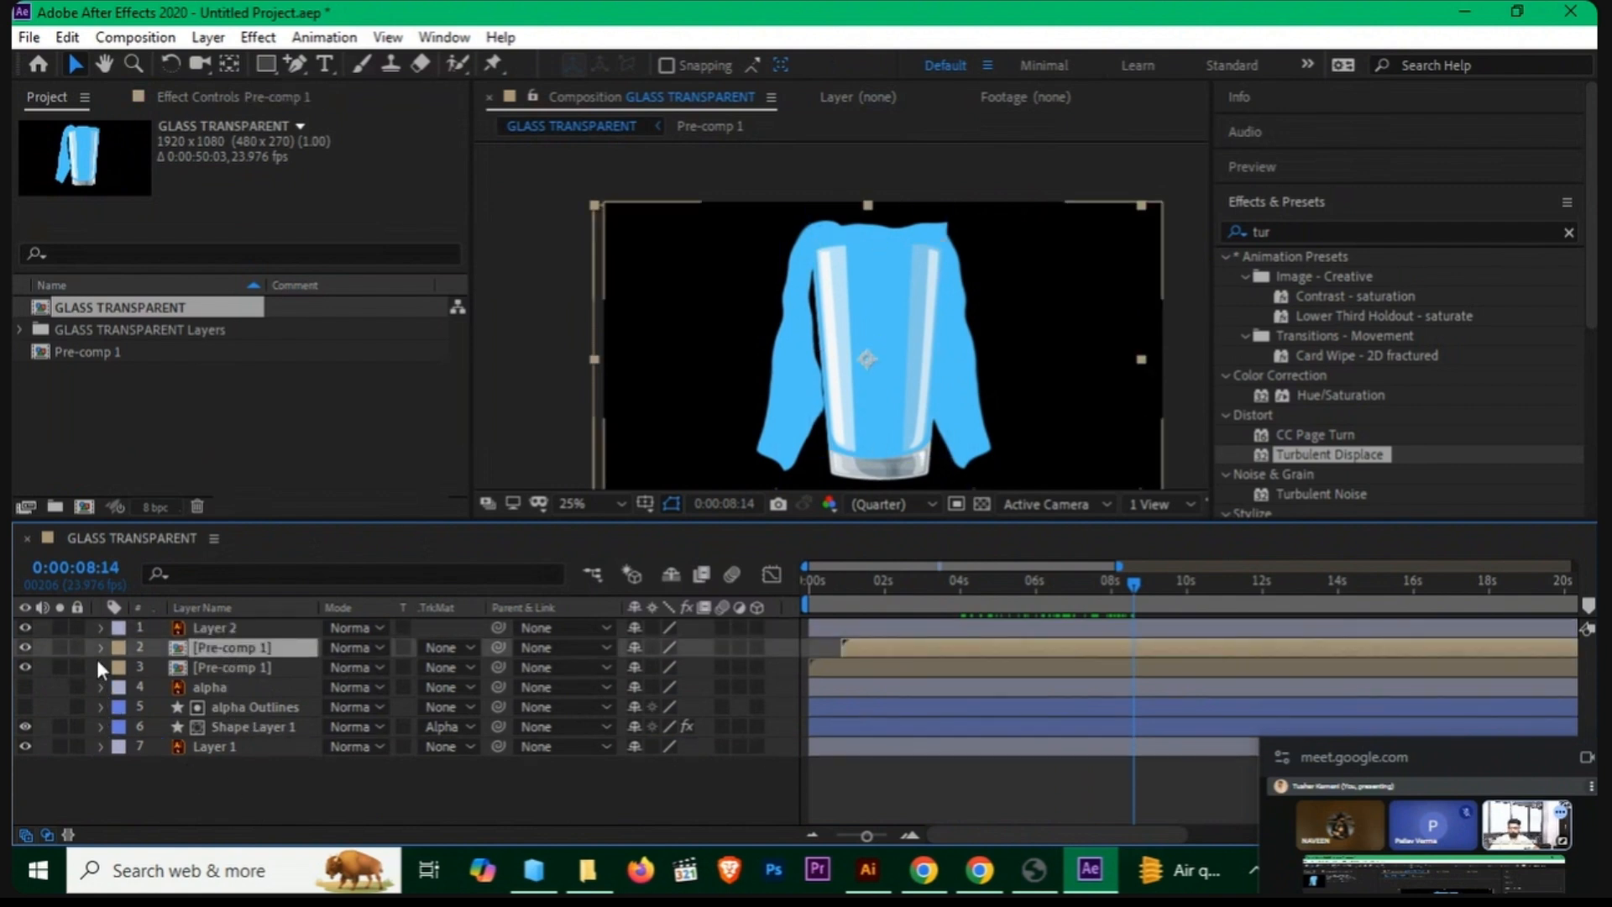
{"action": "left_click", "coordinate": [27, 646]}
{"action": "left_click", "coordinate": [838, 581]}
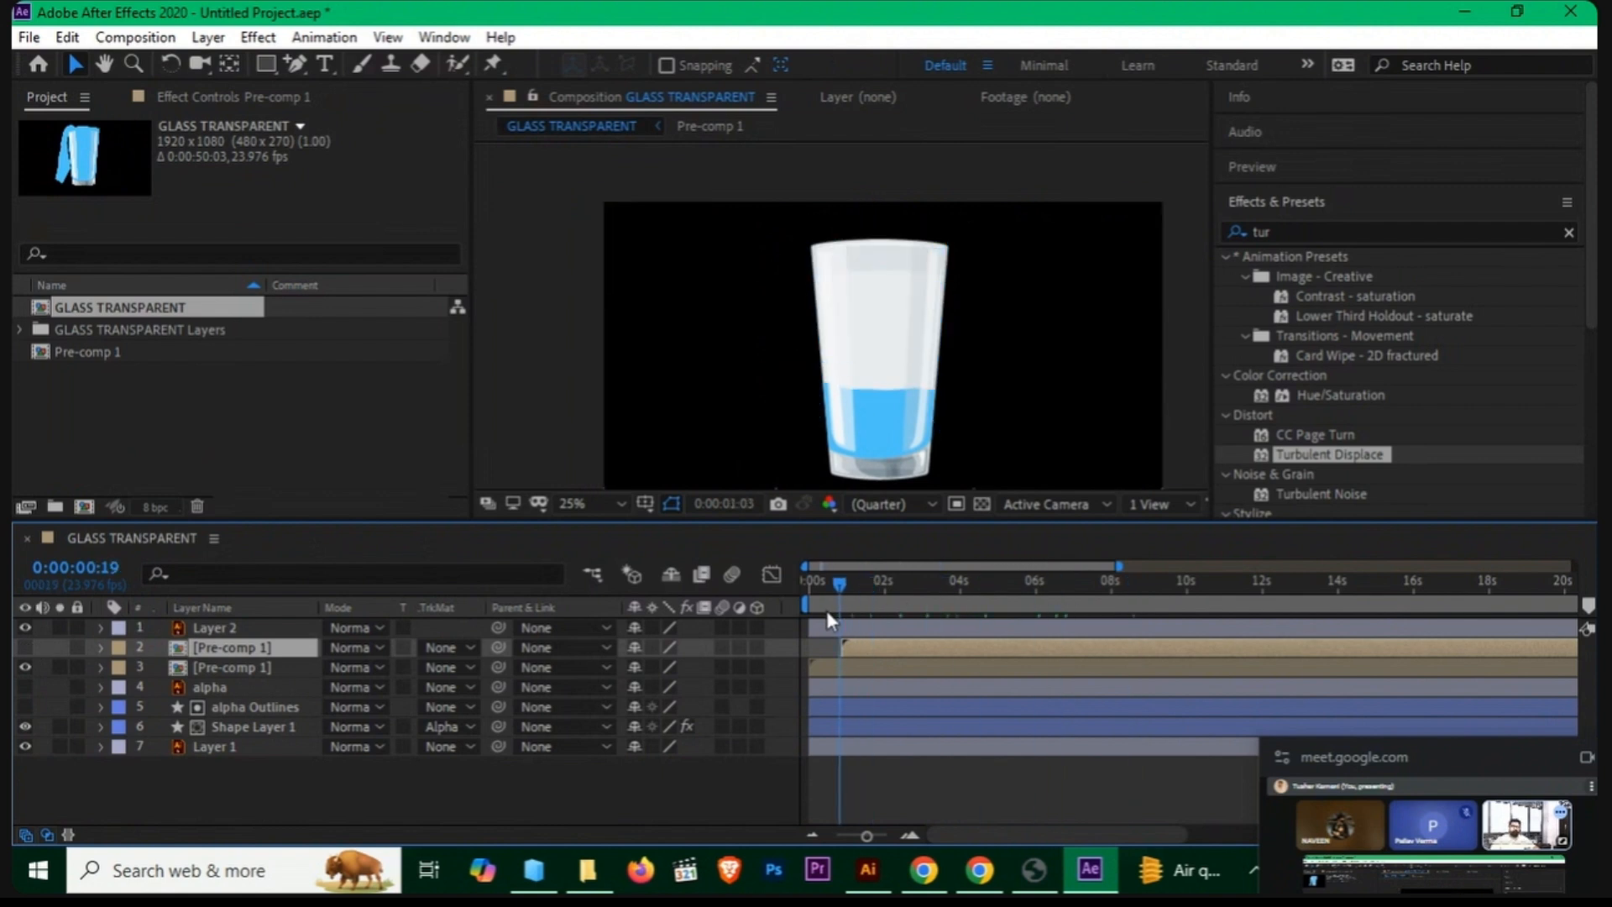
{"action": "left_click_drag", "start_coordinate": [826, 611], "coordinate": [737, 608]}
{"action": "key", "text": "space"}
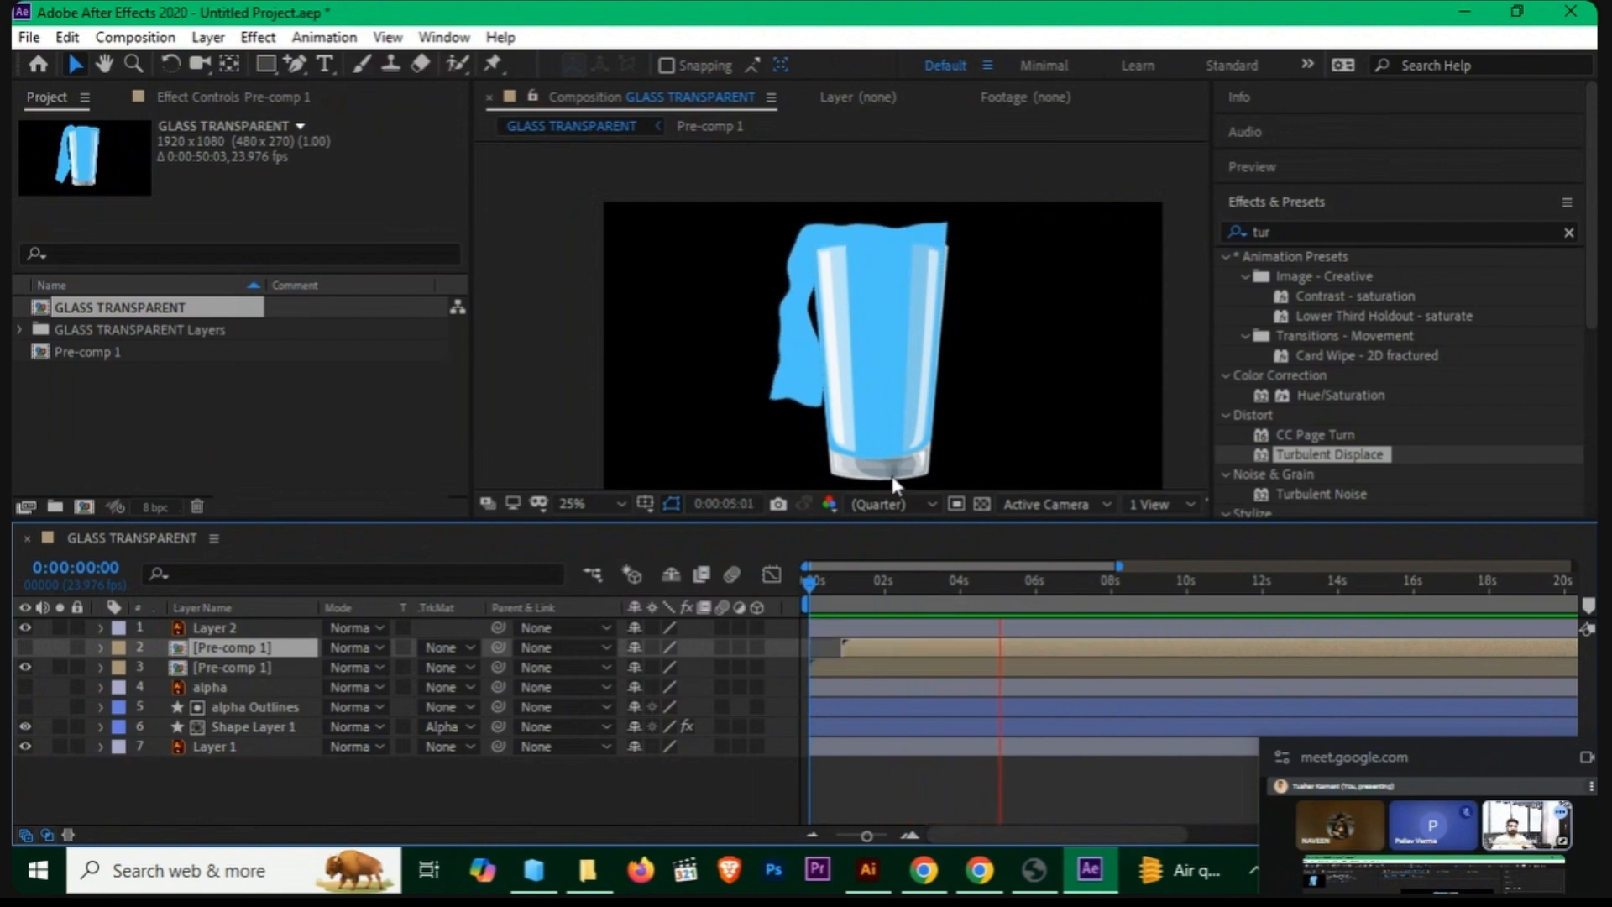
{"action": "key", "text": "space"}
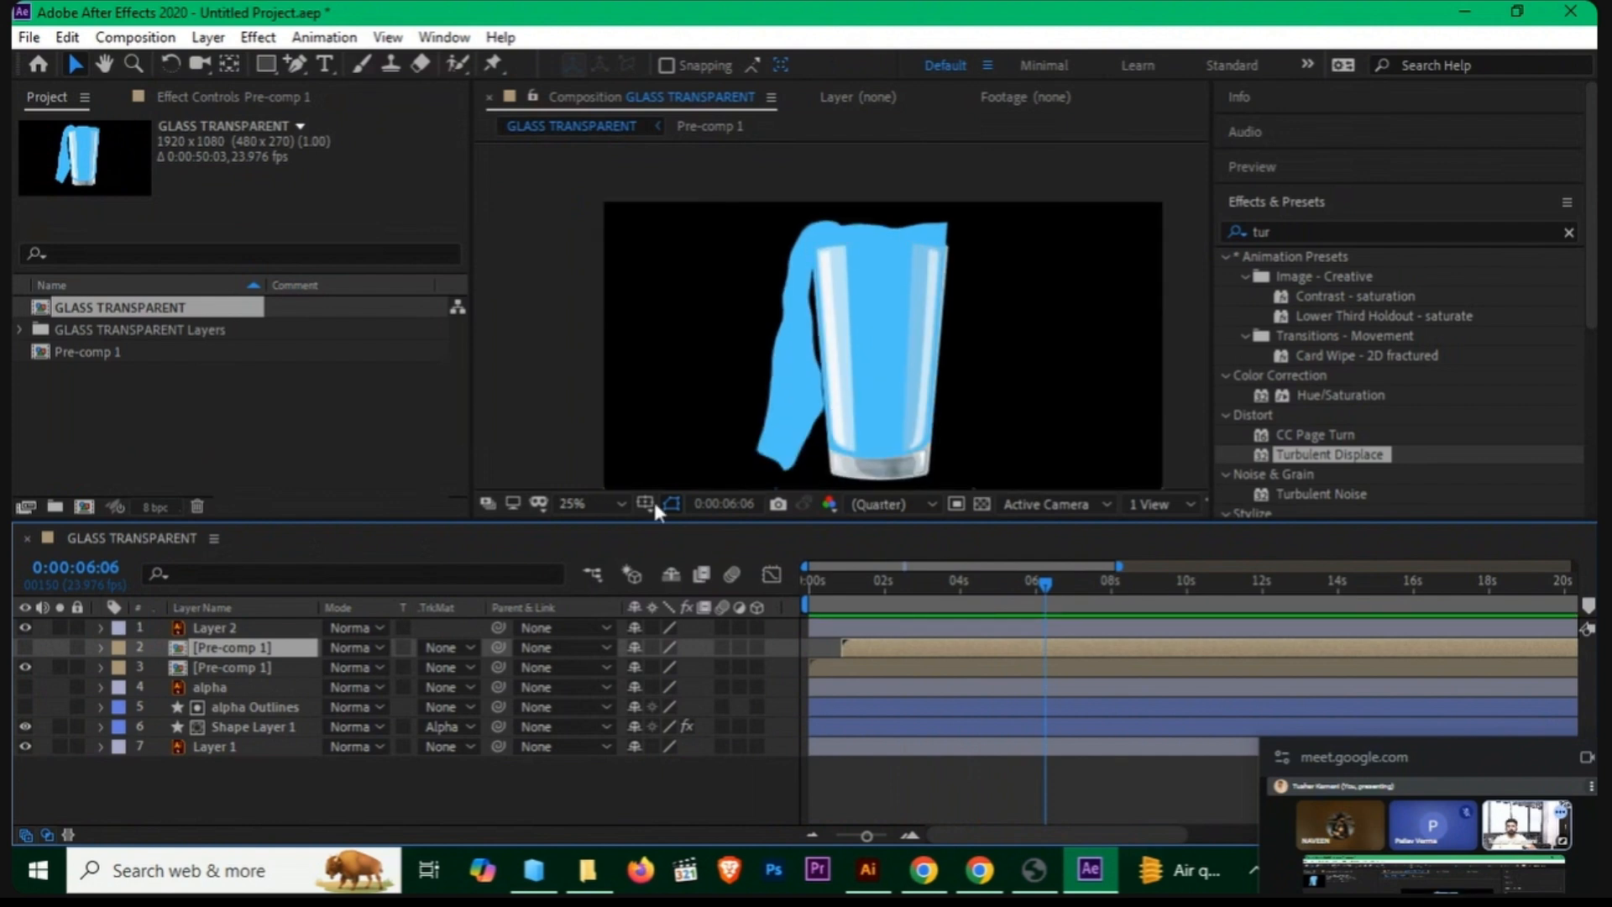
Step: Fit the whole composition in the viewer and set the current time to 0:00:05:01
{"action": "left_click", "coordinate": [618, 503]}
{"action": "left_click", "coordinate": [601, 87]}
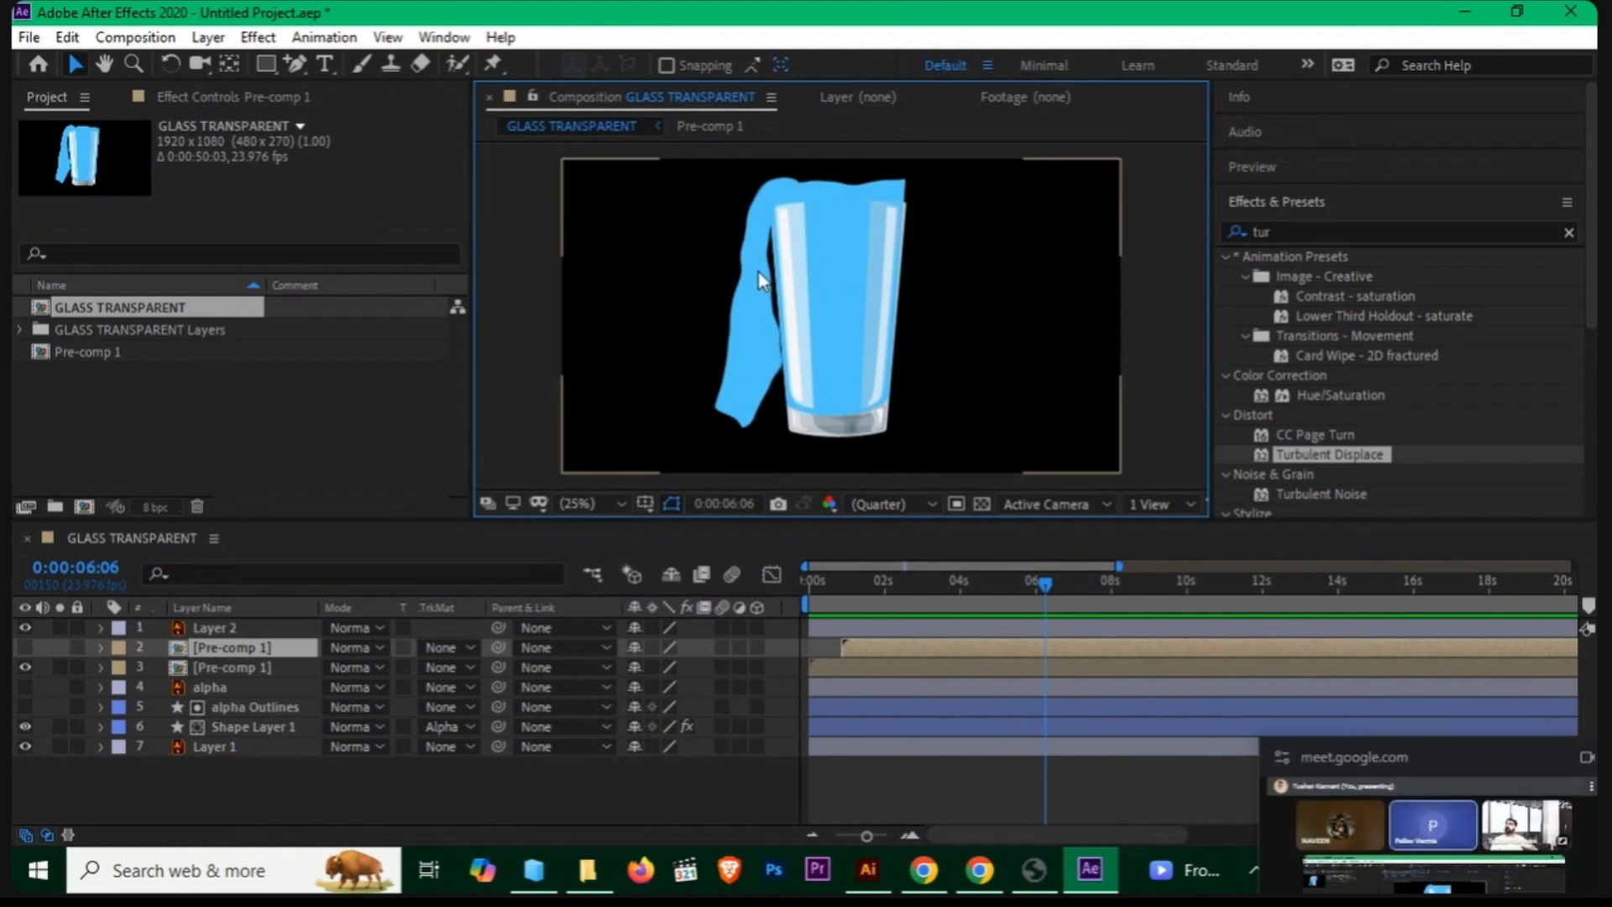
{"action": "left_click_drag", "start_coordinate": [1043, 587], "coordinate": [999, 580]}
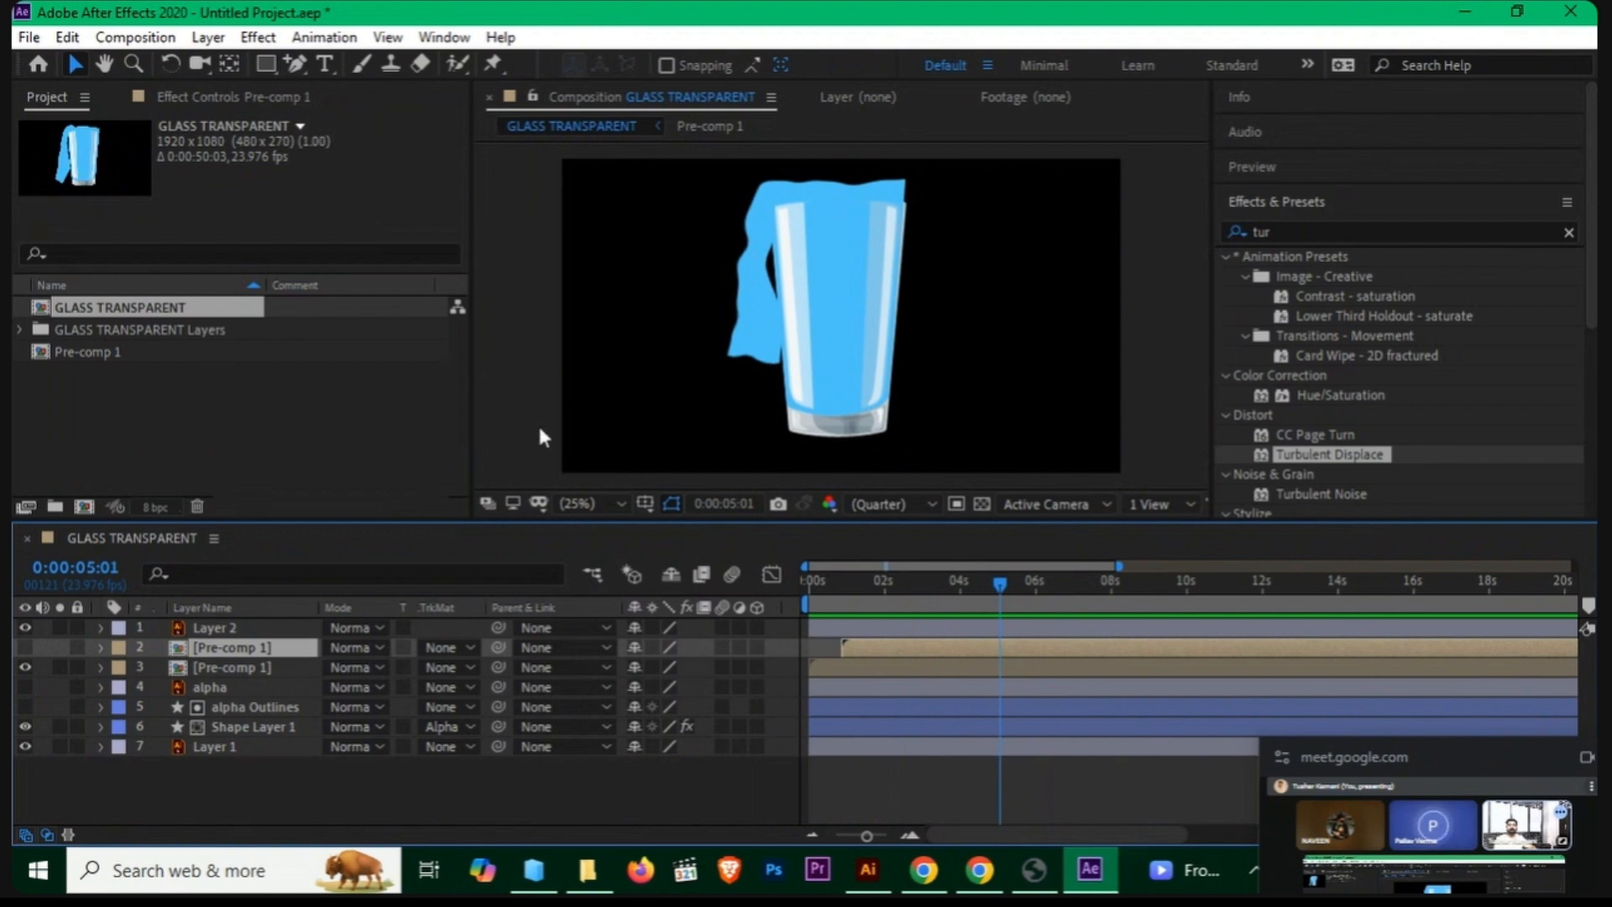
Step: Create a new 1920 × 1080 px composition at 23.976 fps with a duration of 0:00:50:03 and a black background
{"action": "left_click", "coordinate": [165, 38]}
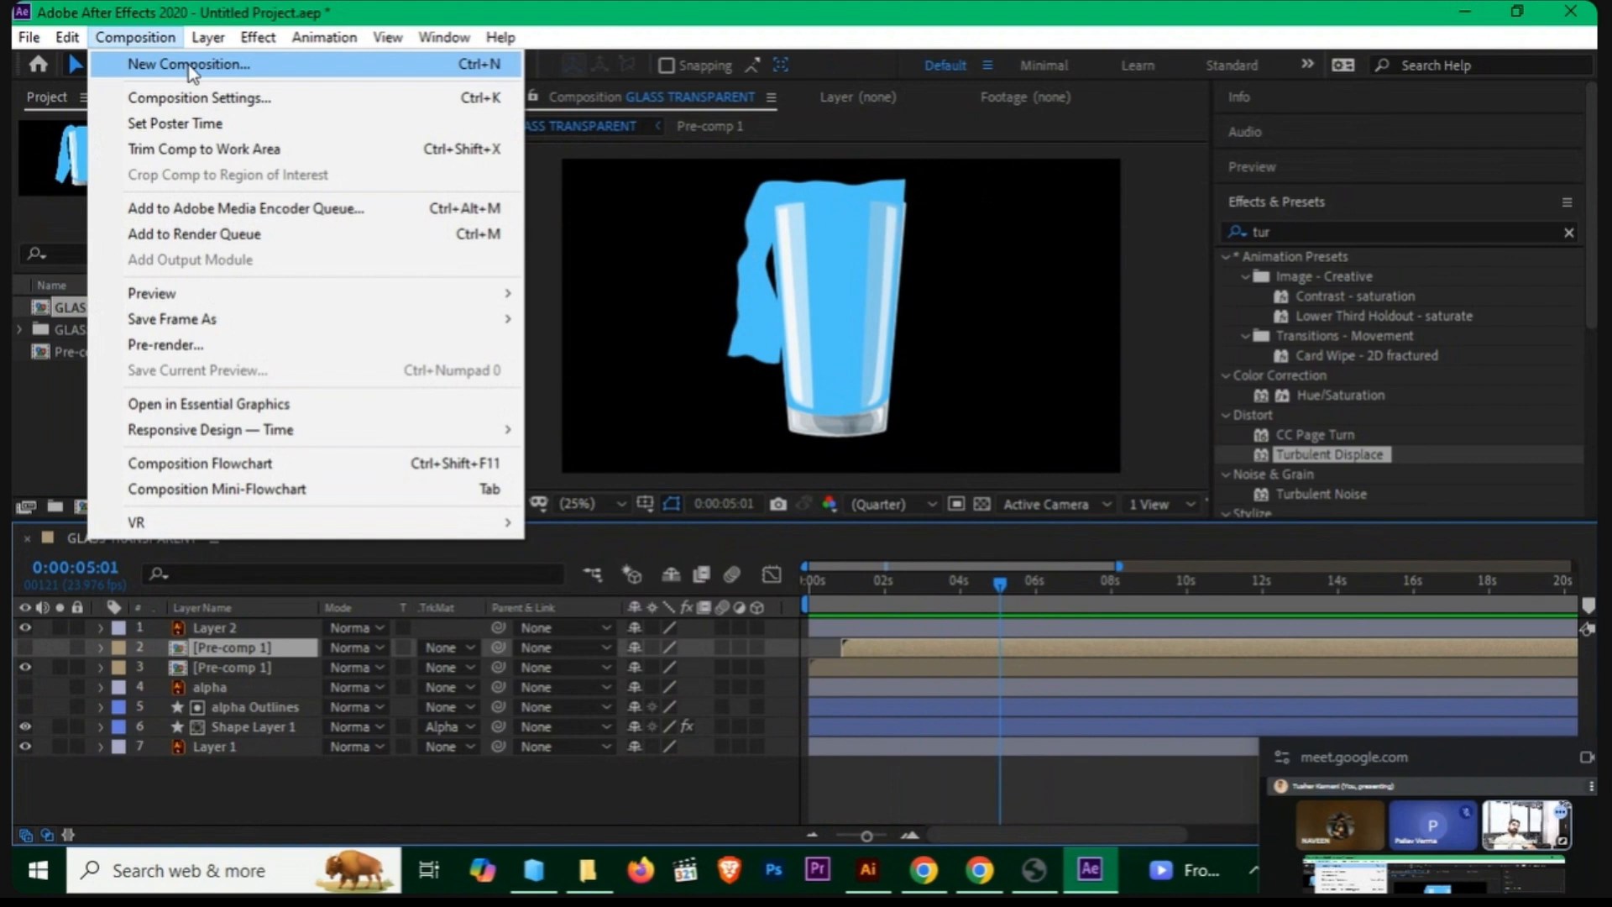
{"action": "left_click", "coordinate": [69, 259]}
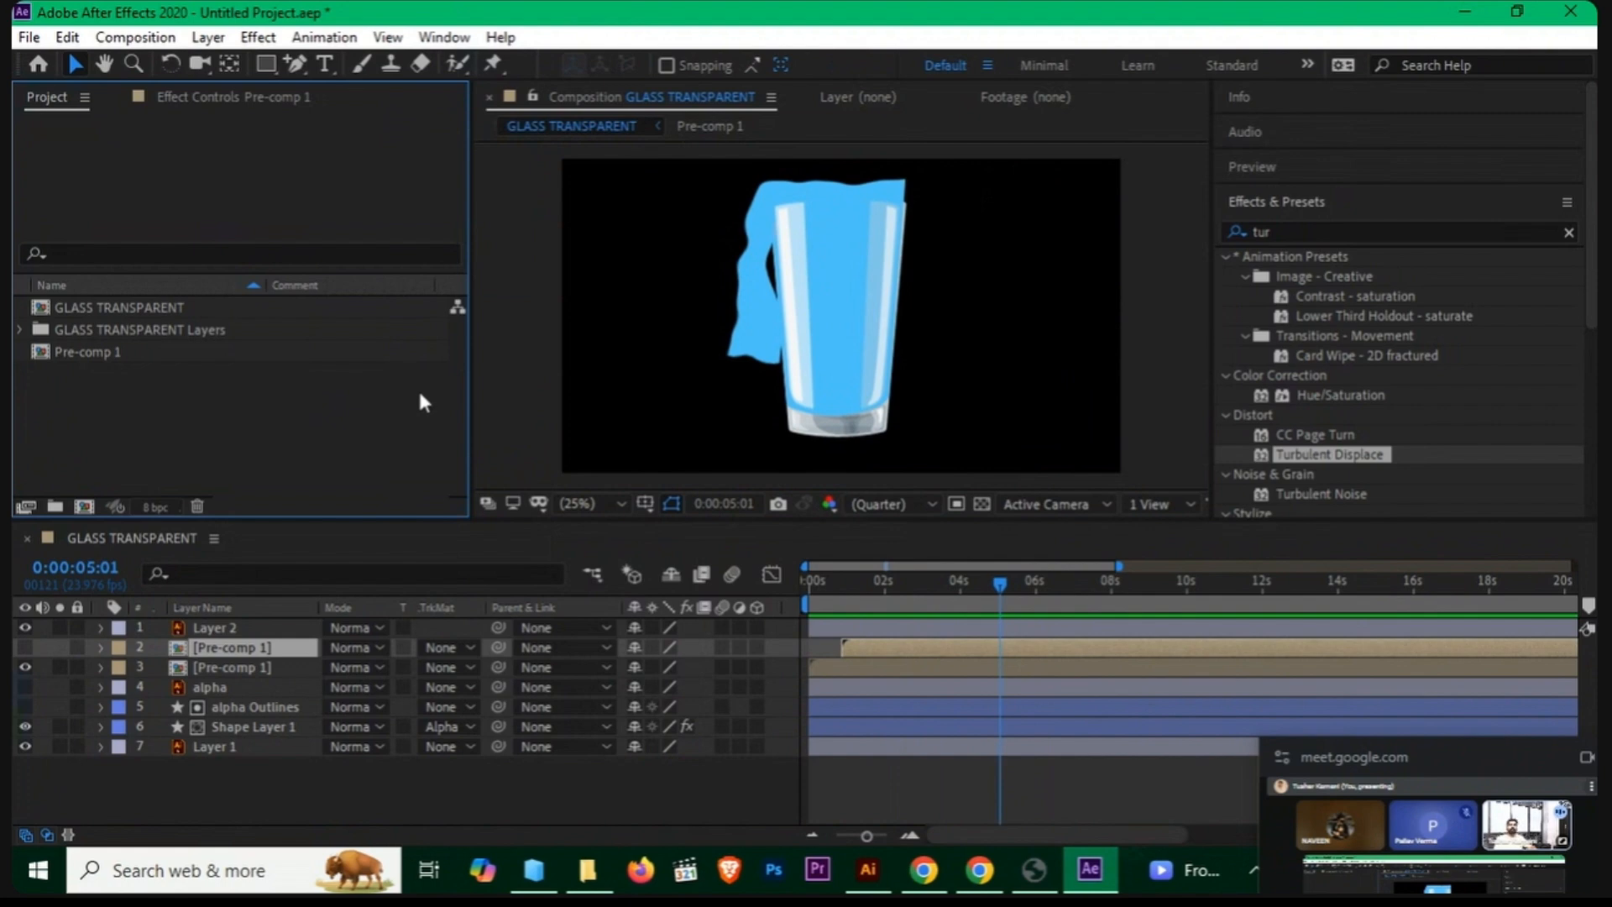
{"action": "left_click", "coordinate": [156, 40]}
{"action": "left_click", "coordinate": [225, 65]}
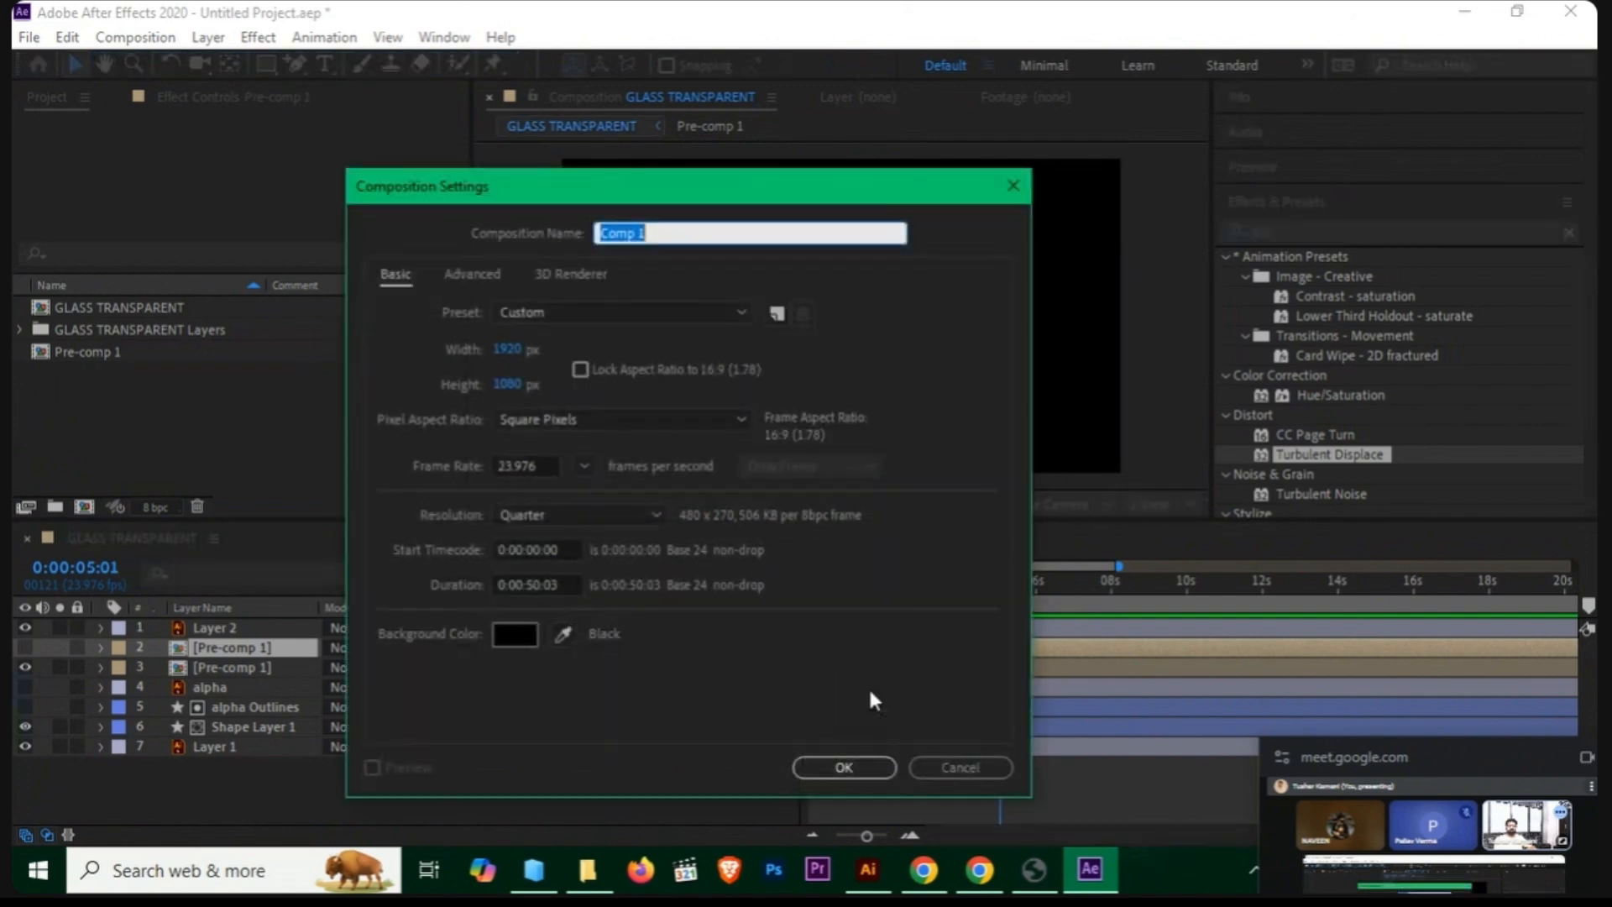
{"action": "left_click", "coordinate": [879, 769]}
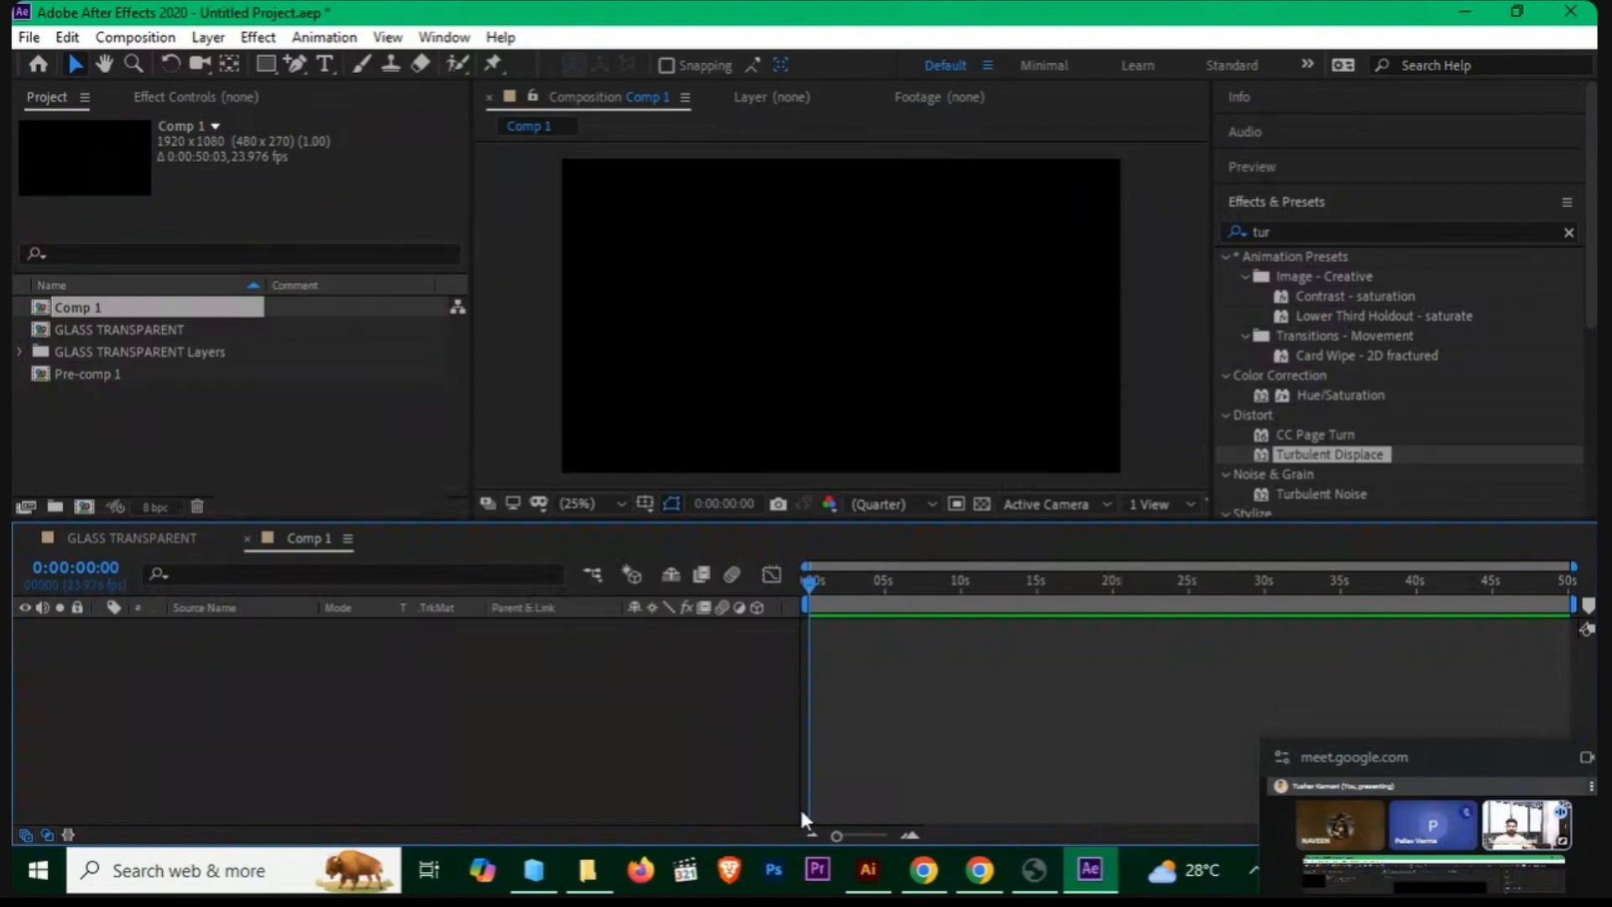
Step: Switch to File Explorer and look through the Downloads folder for usable media files
{"action": "left_click", "coordinate": [588, 870]}
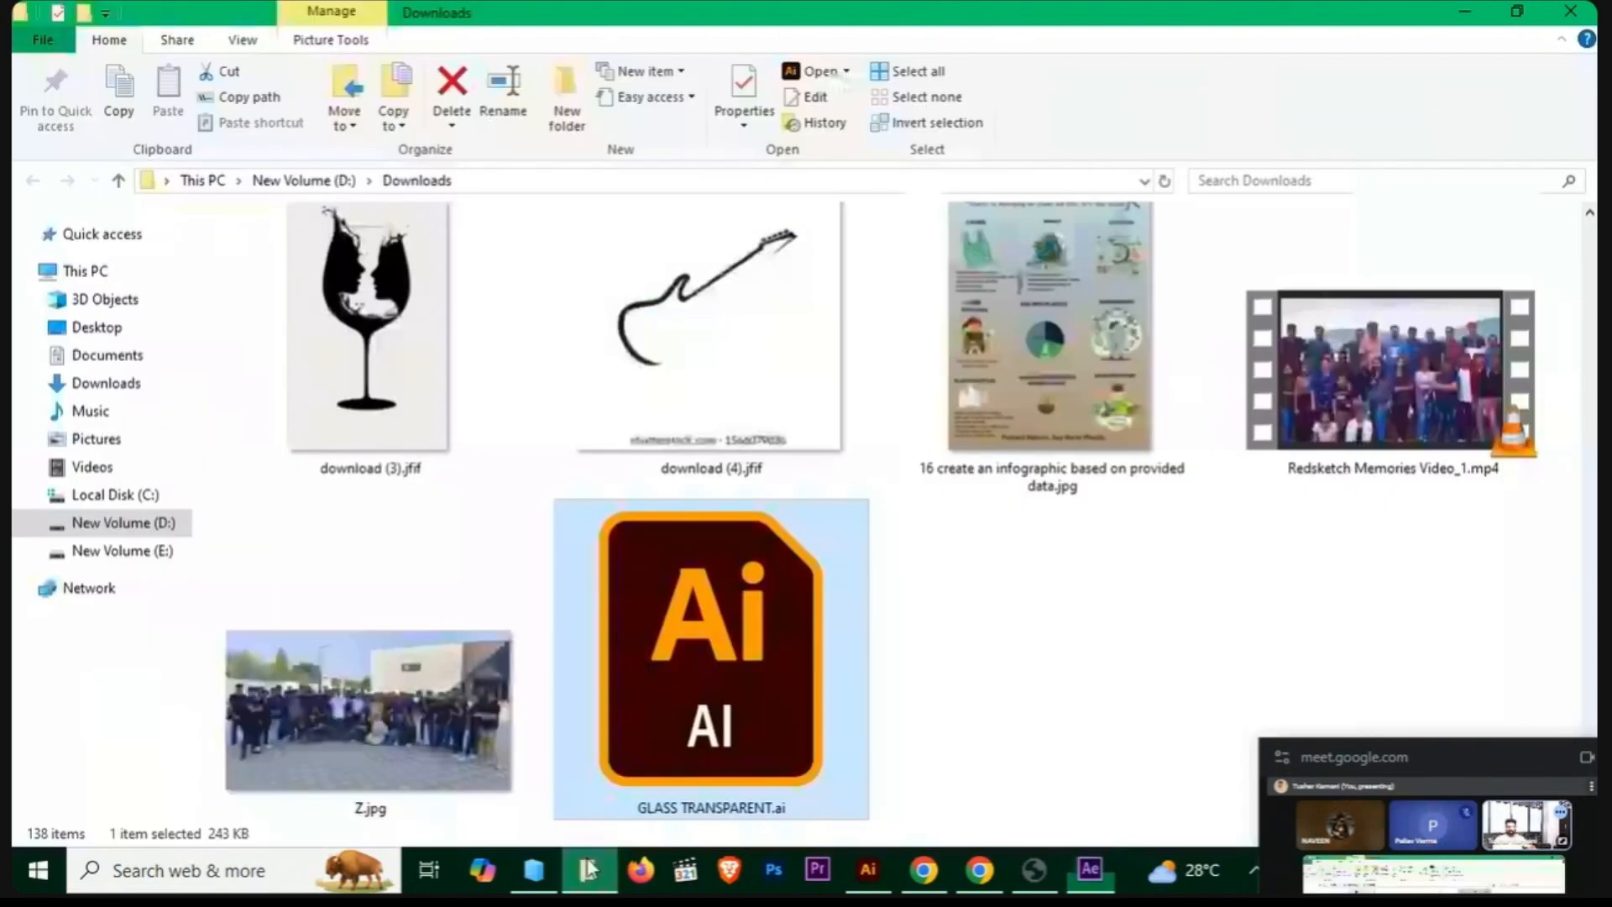
{"action": "scroll", "coordinate": [710, 651], "scroll_direction": "up", "scroll_amount": 10}
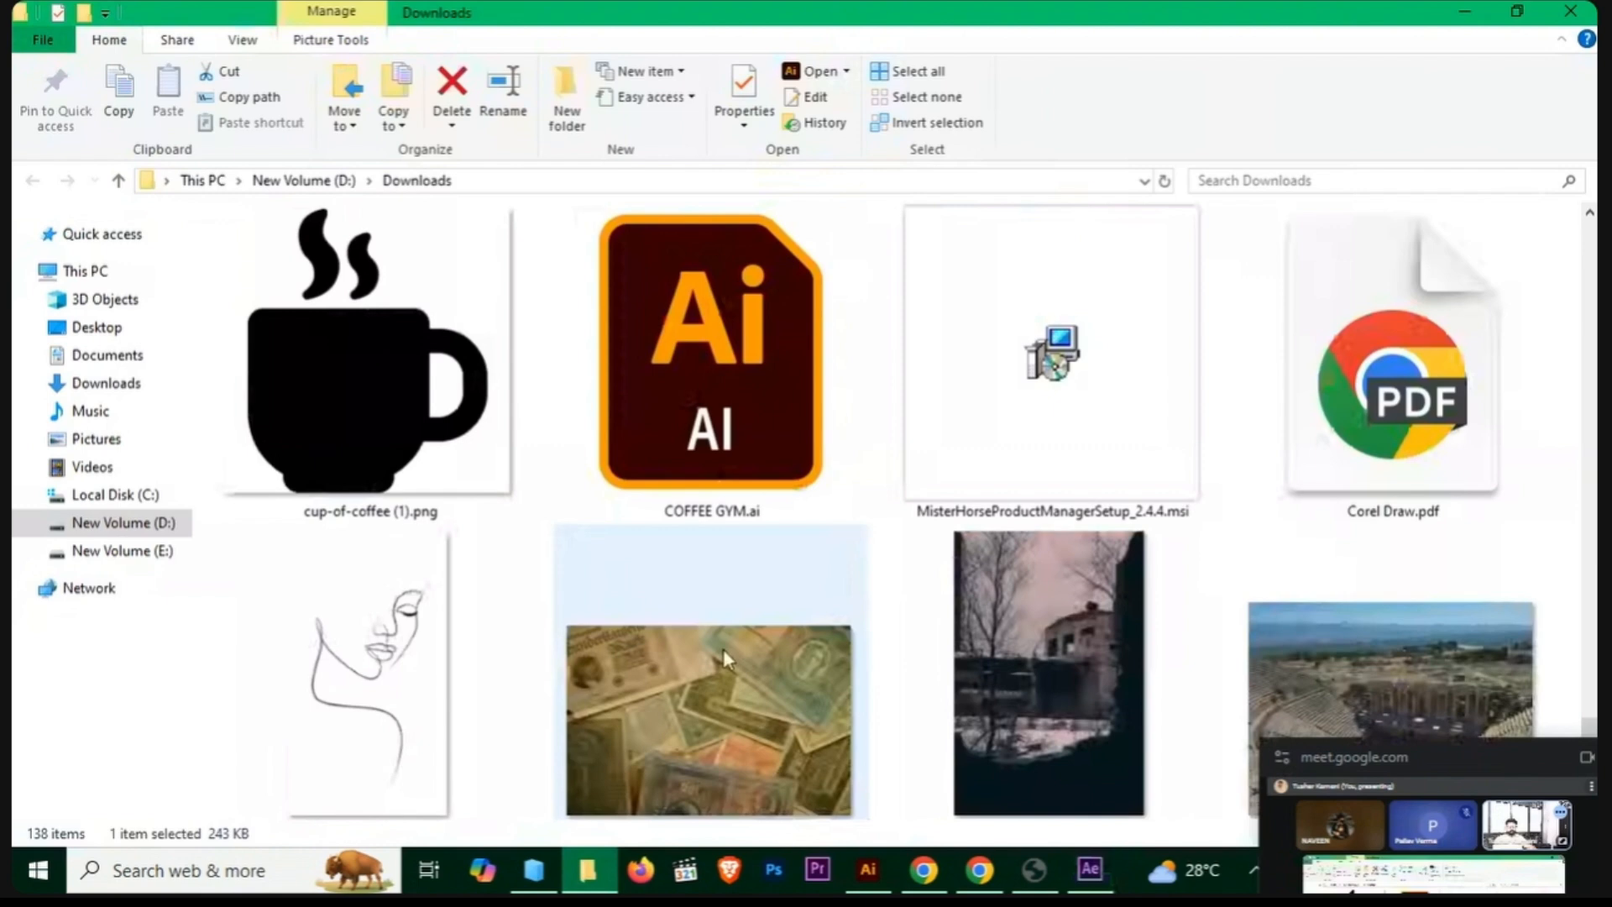
{"action": "scroll", "coordinate": [726, 652], "scroll_direction": "up", "scroll_amount": 3}
{"action": "scroll", "coordinate": [729, 660], "scroll_direction": "up", "scroll_amount": 5}
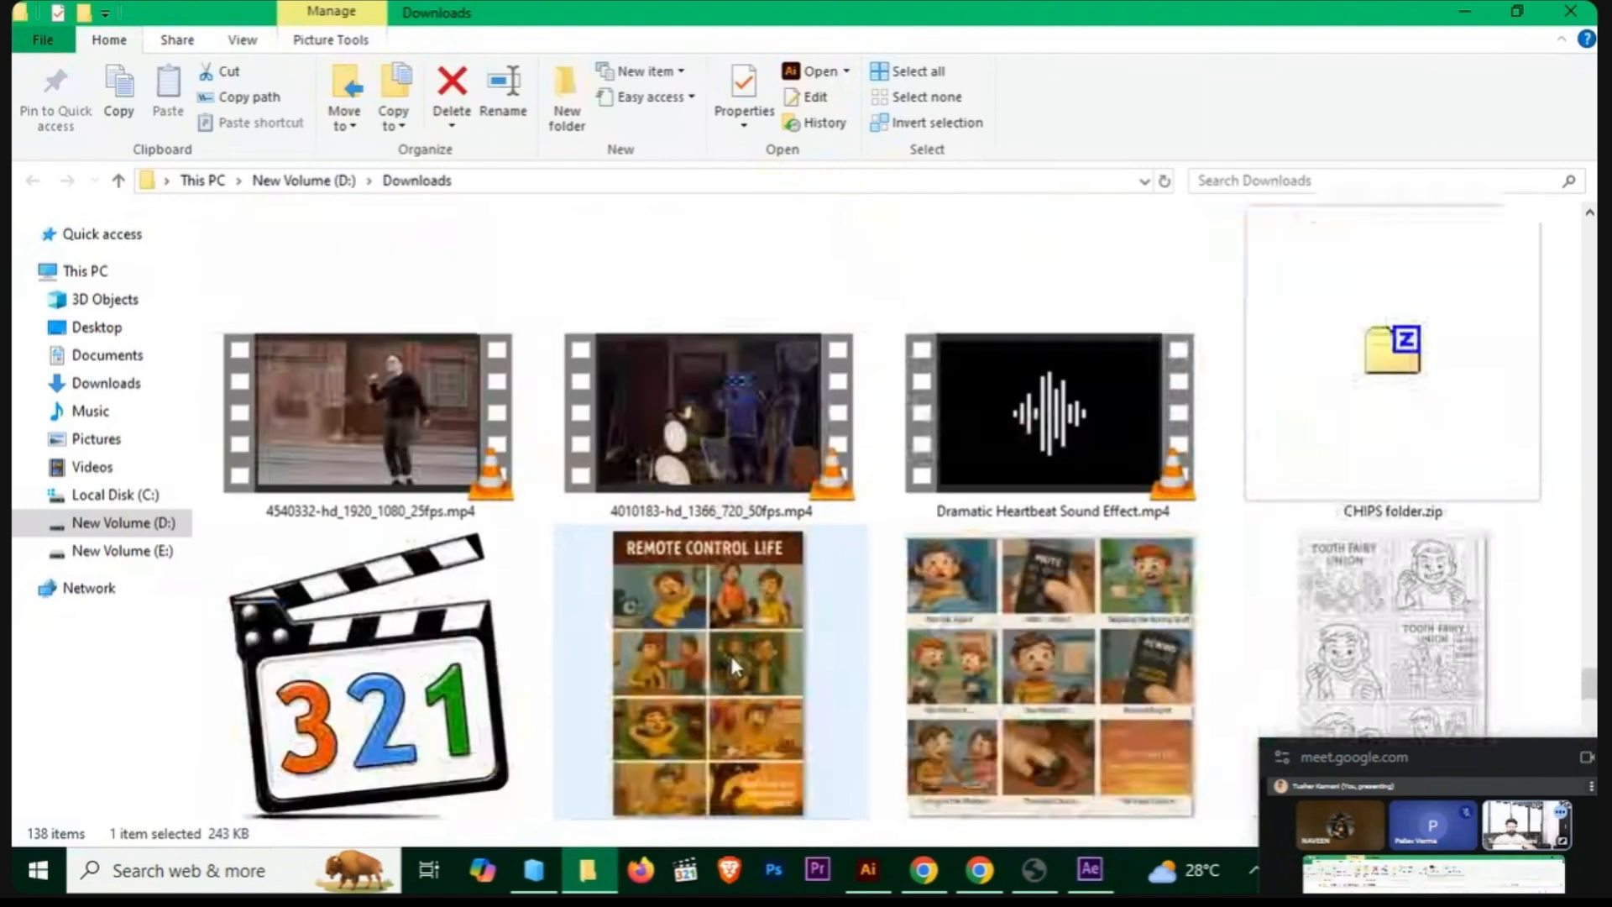
{"action": "scroll", "coordinate": [886, 659], "scroll_direction": "up", "scroll_amount": 3}
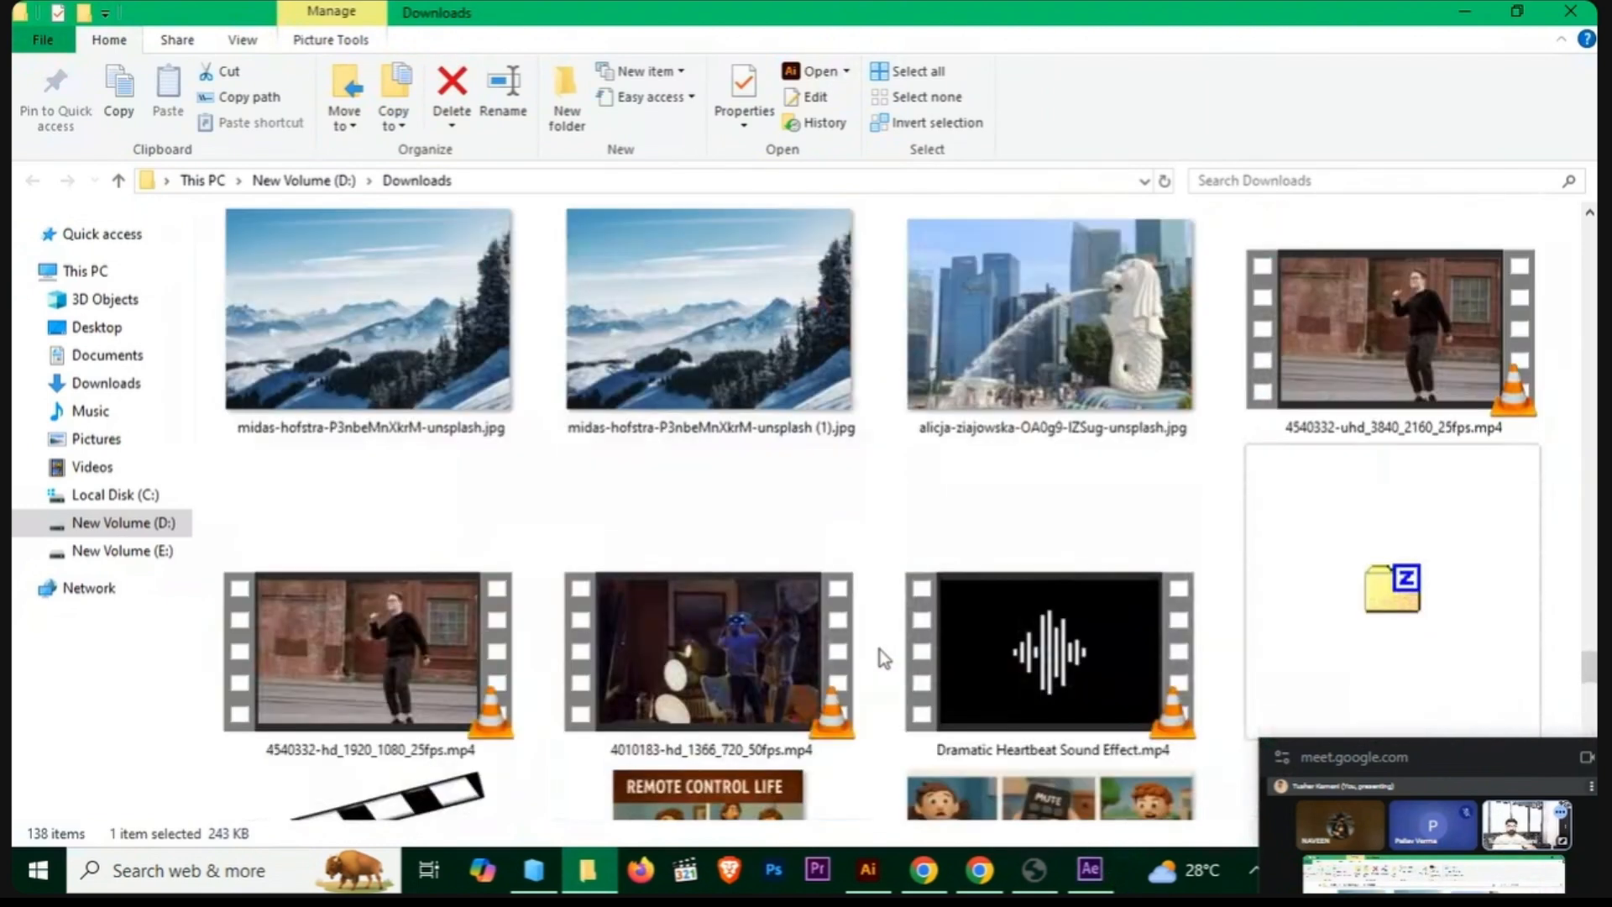
{"action": "scroll", "coordinate": [886, 659], "scroll_direction": "up", "scroll_amount": 8}
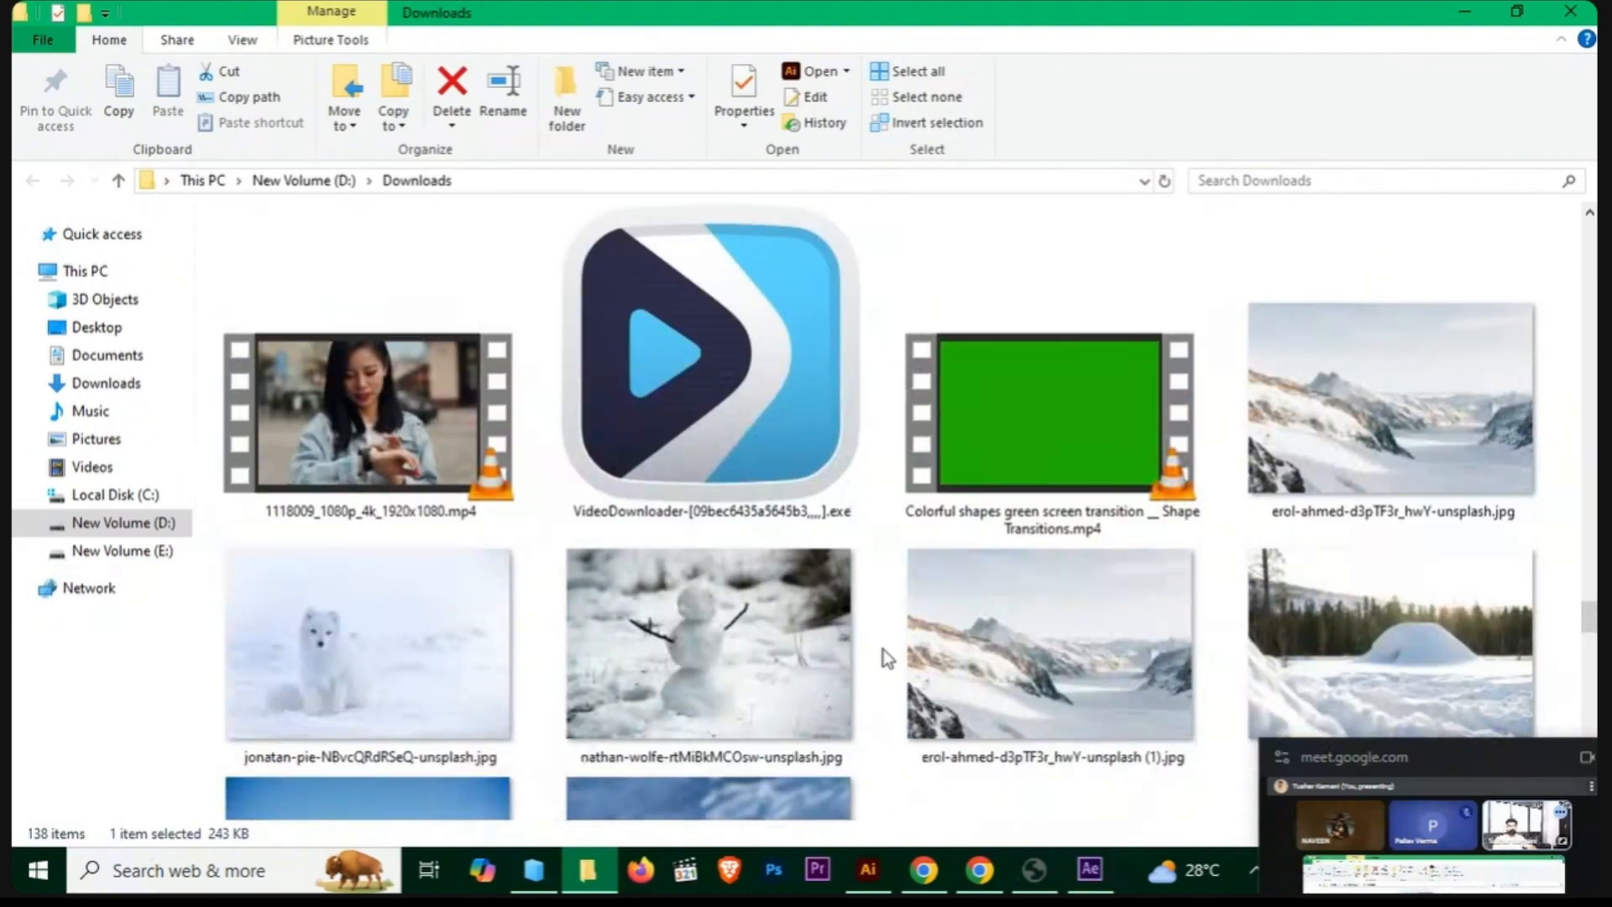
{"action": "scroll", "coordinate": [886, 658], "scroll_direction": "up", "scroll_amount": 9}
{"action": "scroll", "coordinate": [887, 648], "scroll_direction": "up", "scroll_amount": 7}
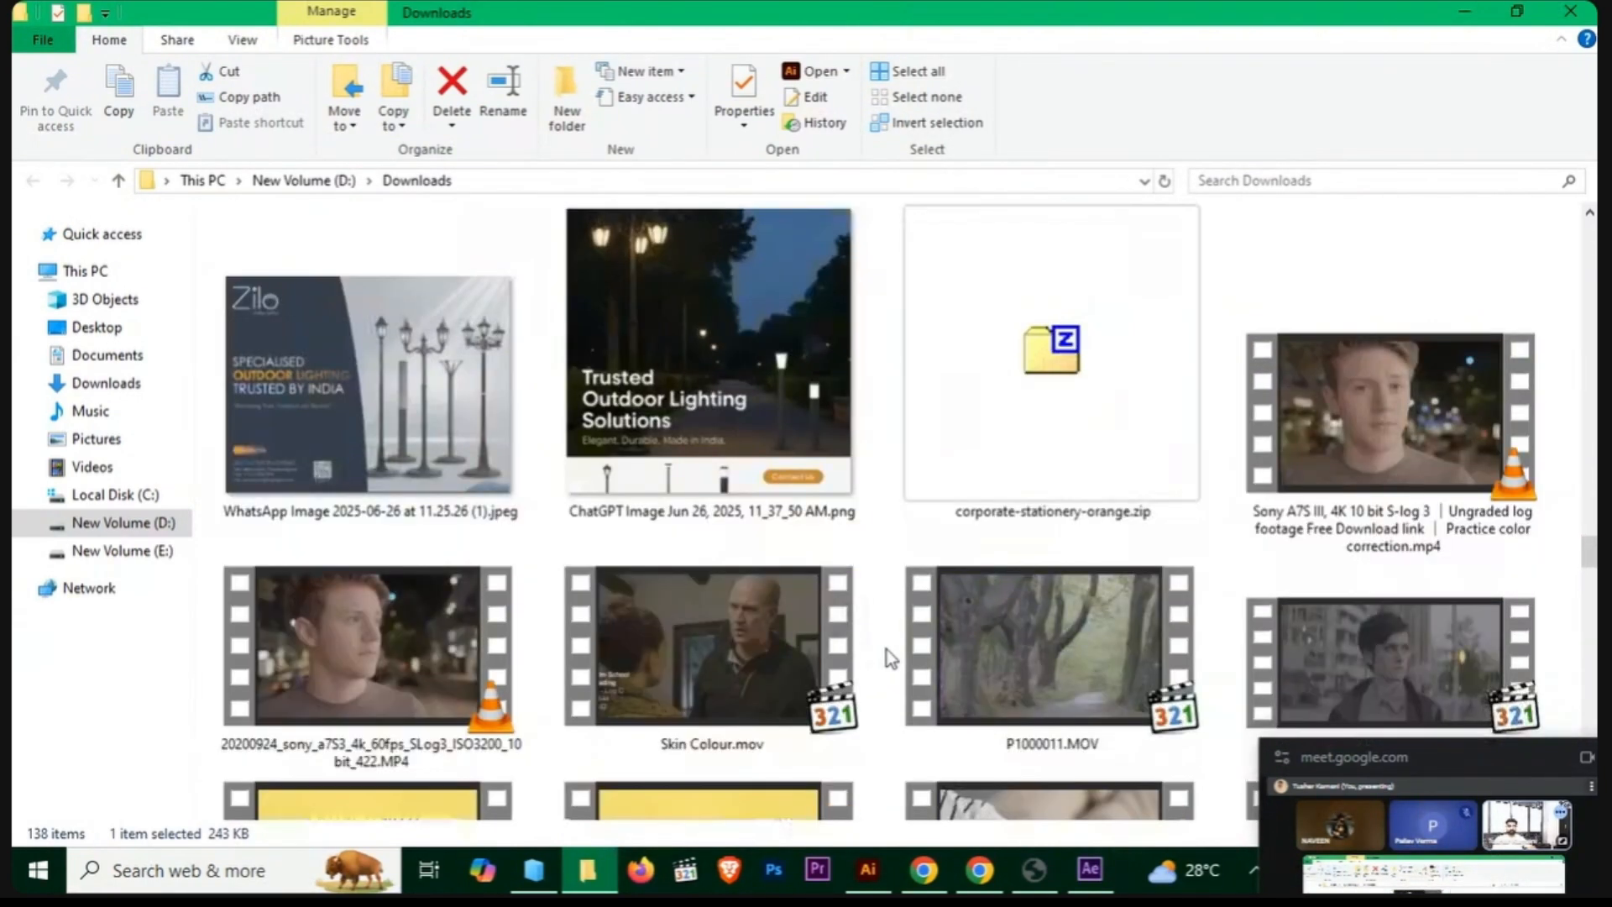
Step: Switch to Chrome, search Google for pixabay in a new tab and open the Pixabay website
{"action": "left_click", "coordinate": [924, 870]}
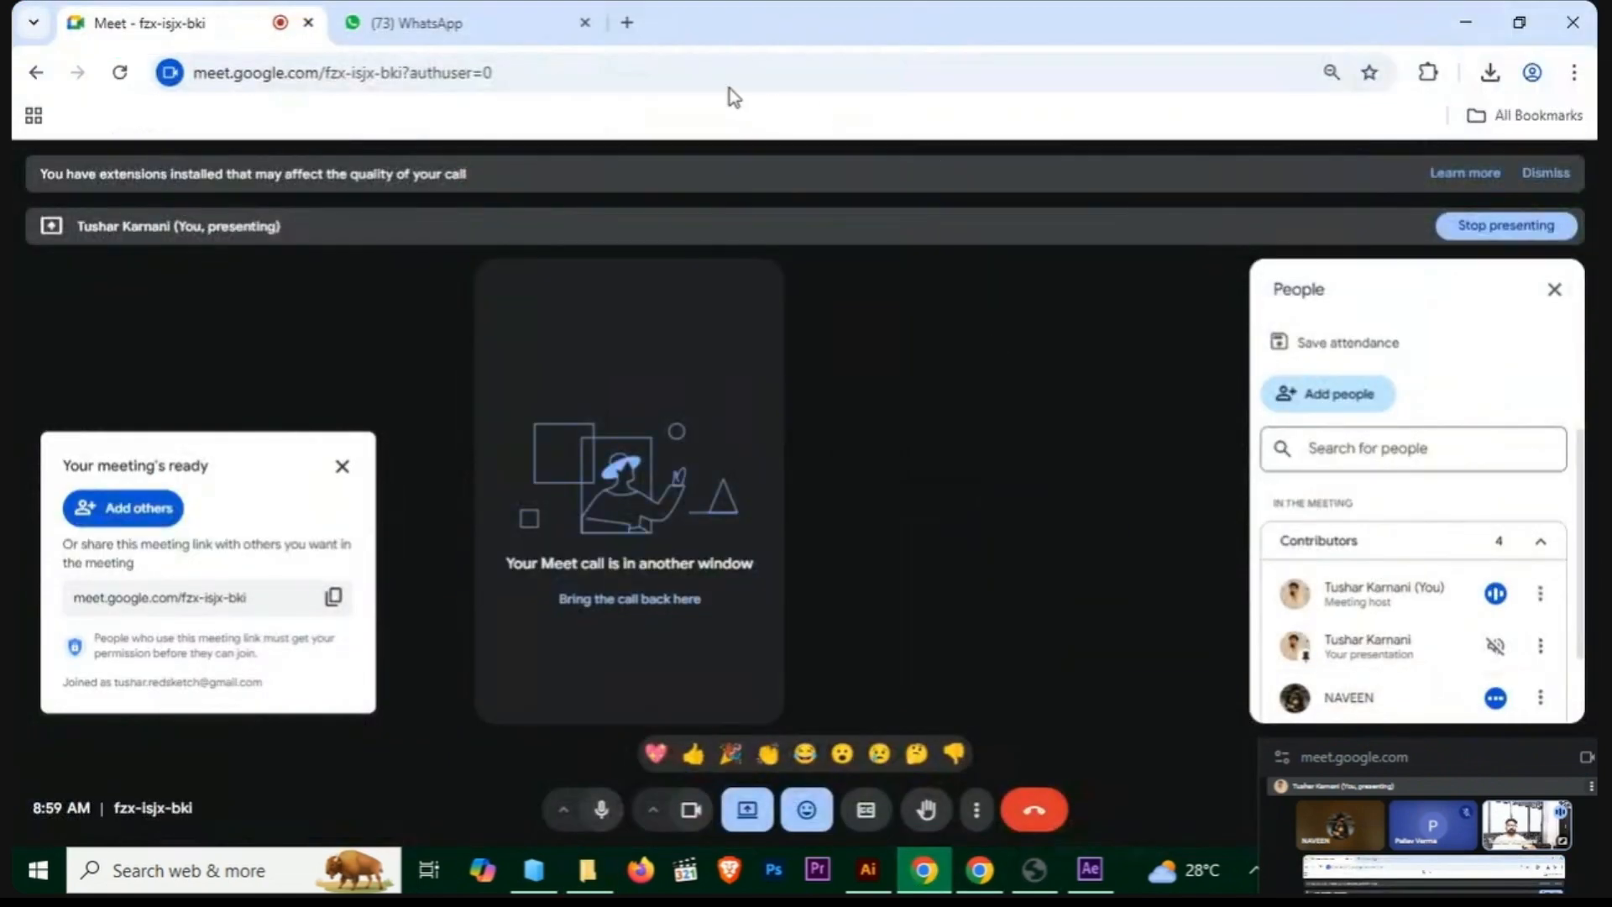
{"action": "left_click", "coordinate": [629, 26]}
{"action": "left_click", "coordinate": [667, 474]}
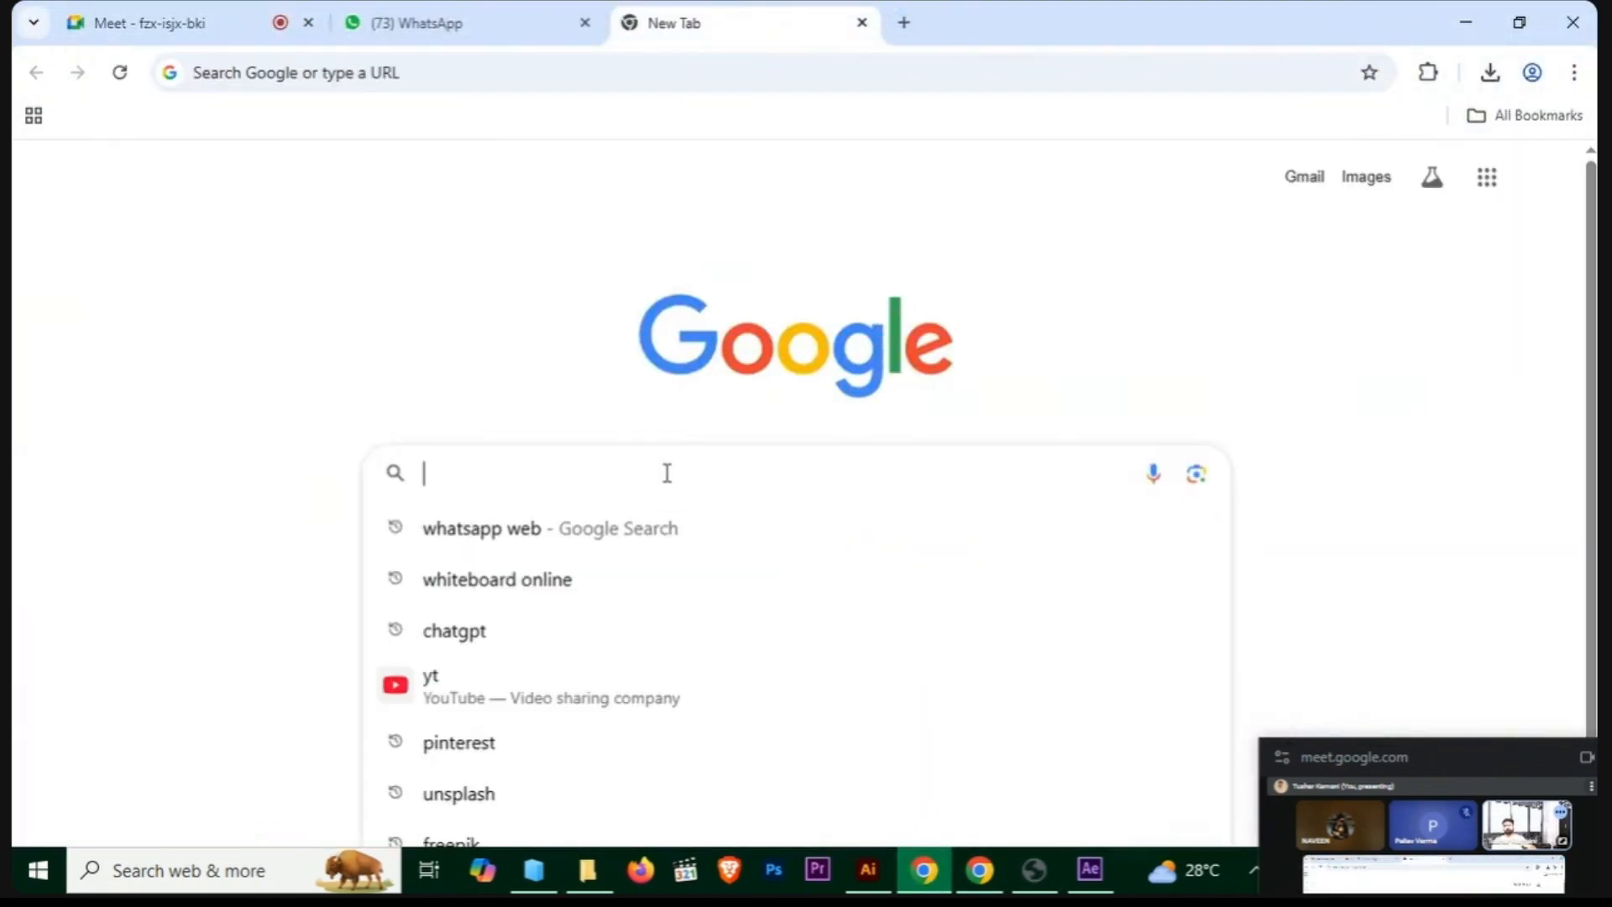
{"action": "type", "text": "pixaba"}
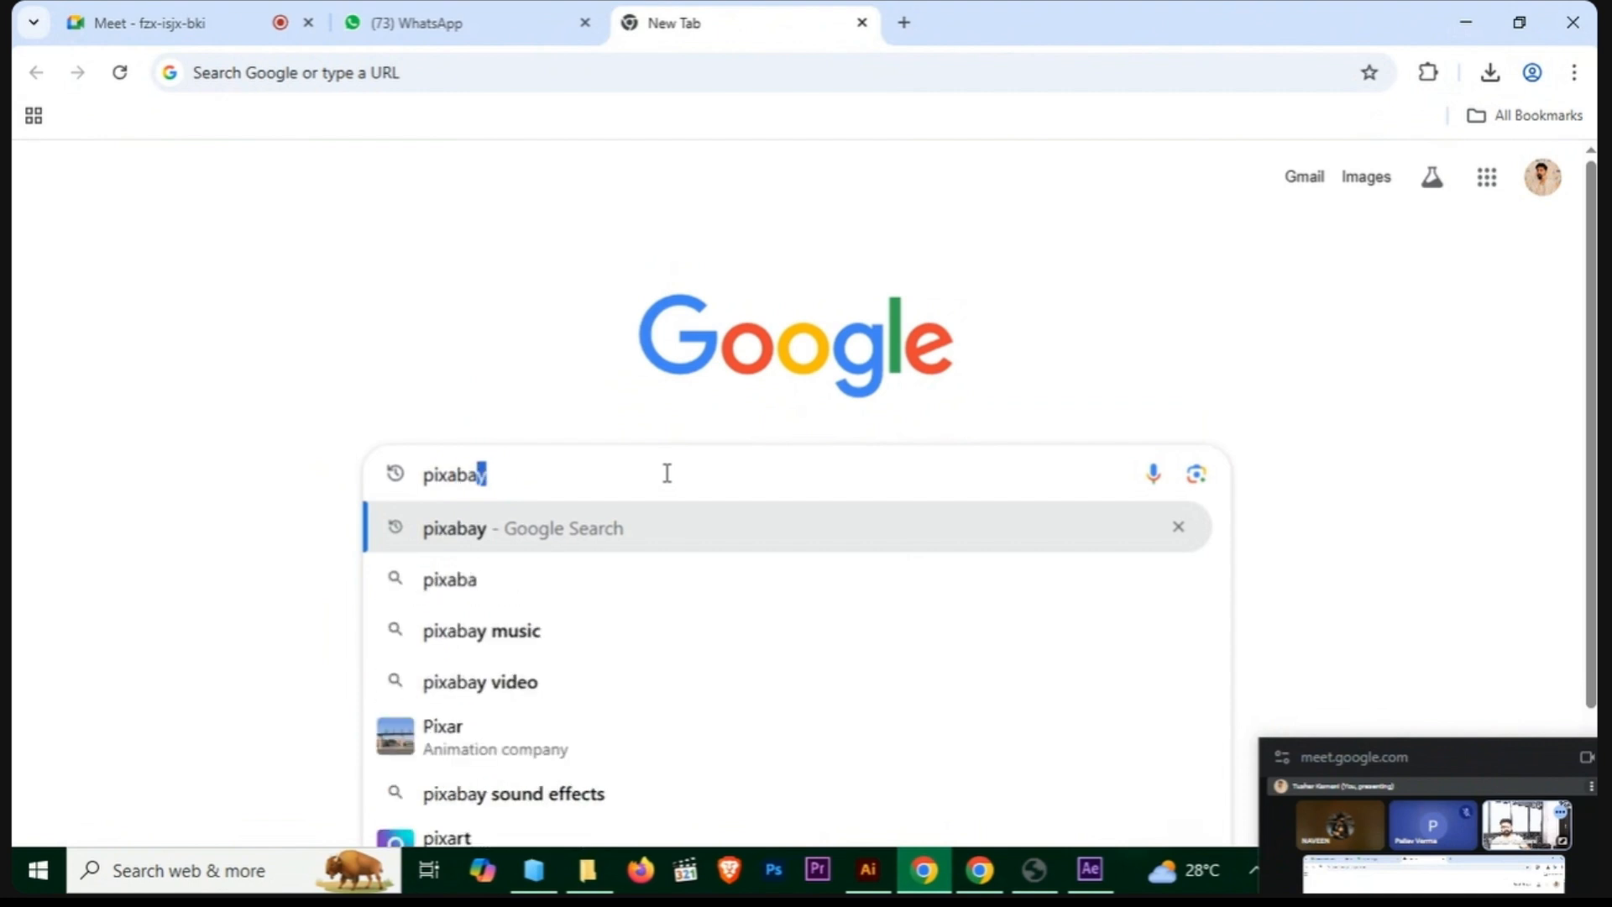
{"action": "key", "text": "Return"}
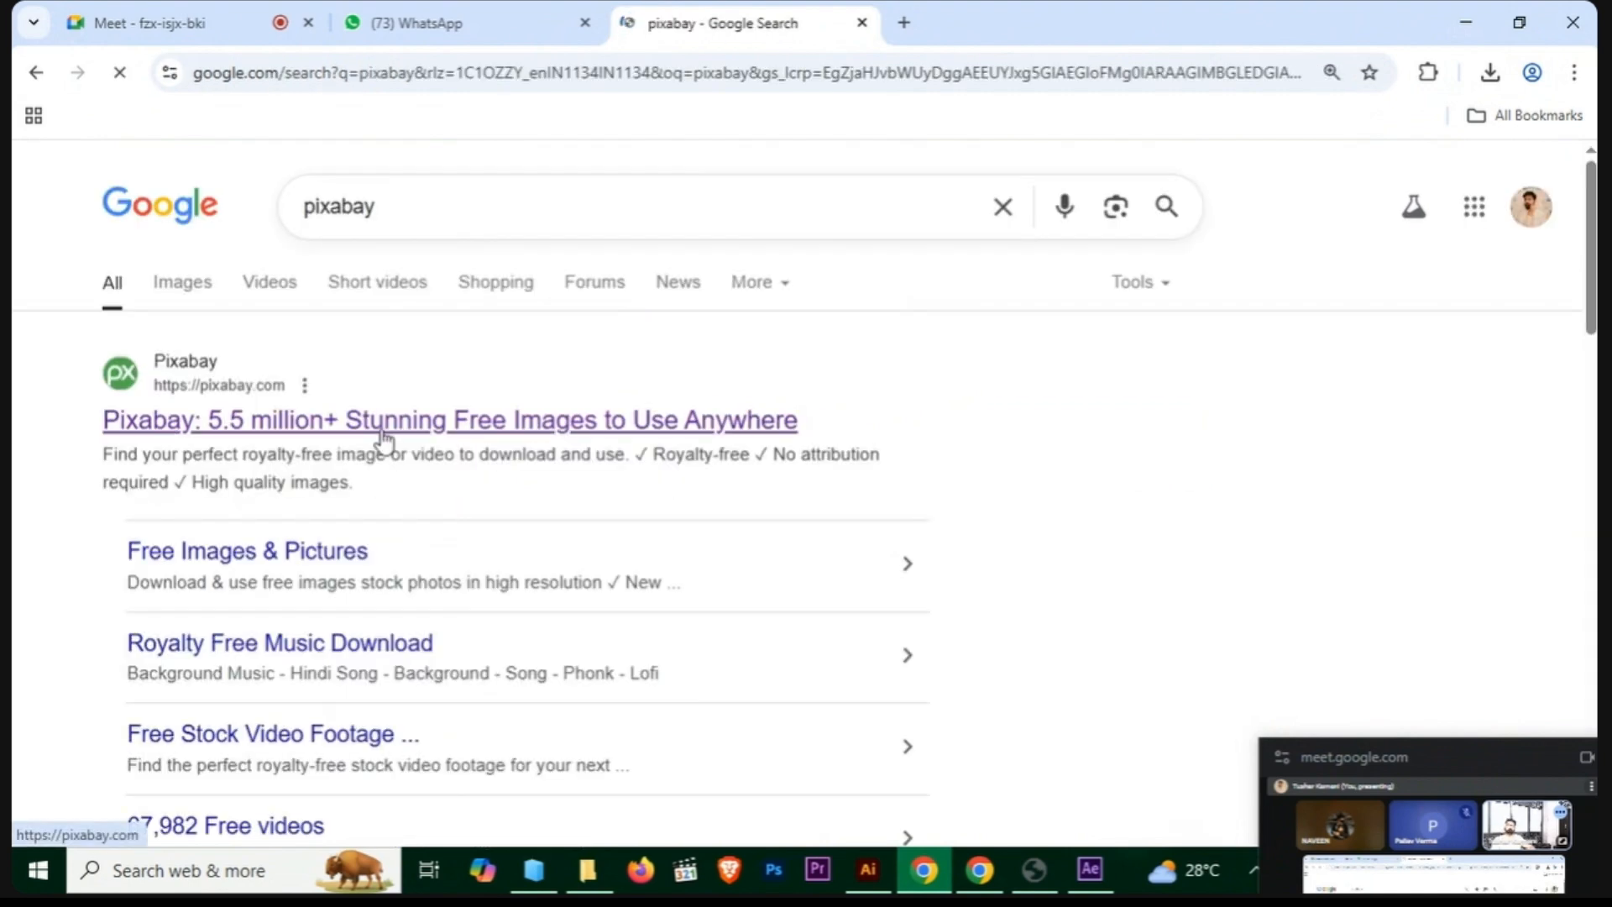
{"action": "left_click", "coordinate": [382, 435]}
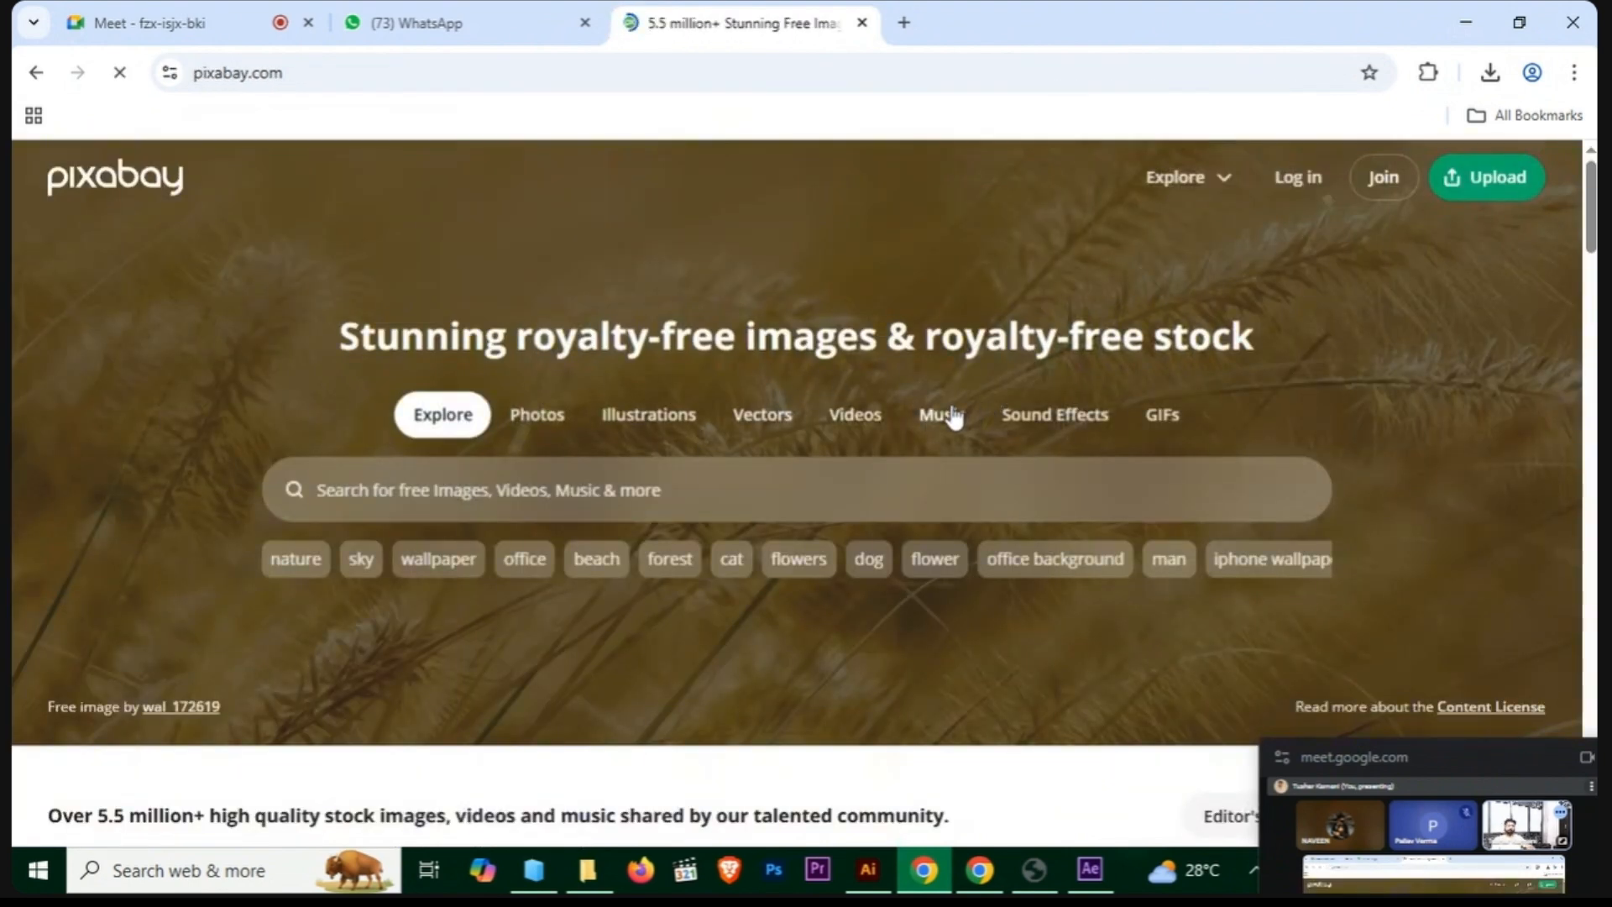
Step: Search Pixabay's music for "band" and play the Optimistic Big Band Loop track from the results
{"action": "left_click", "coordinate": [944, 414]}
{"action": "scroll", "coordinate": [691, 585], "scroll_direction": "down", "scroll_amount": 3}
{"action": "left_click", "coordinate": [461, 252]}
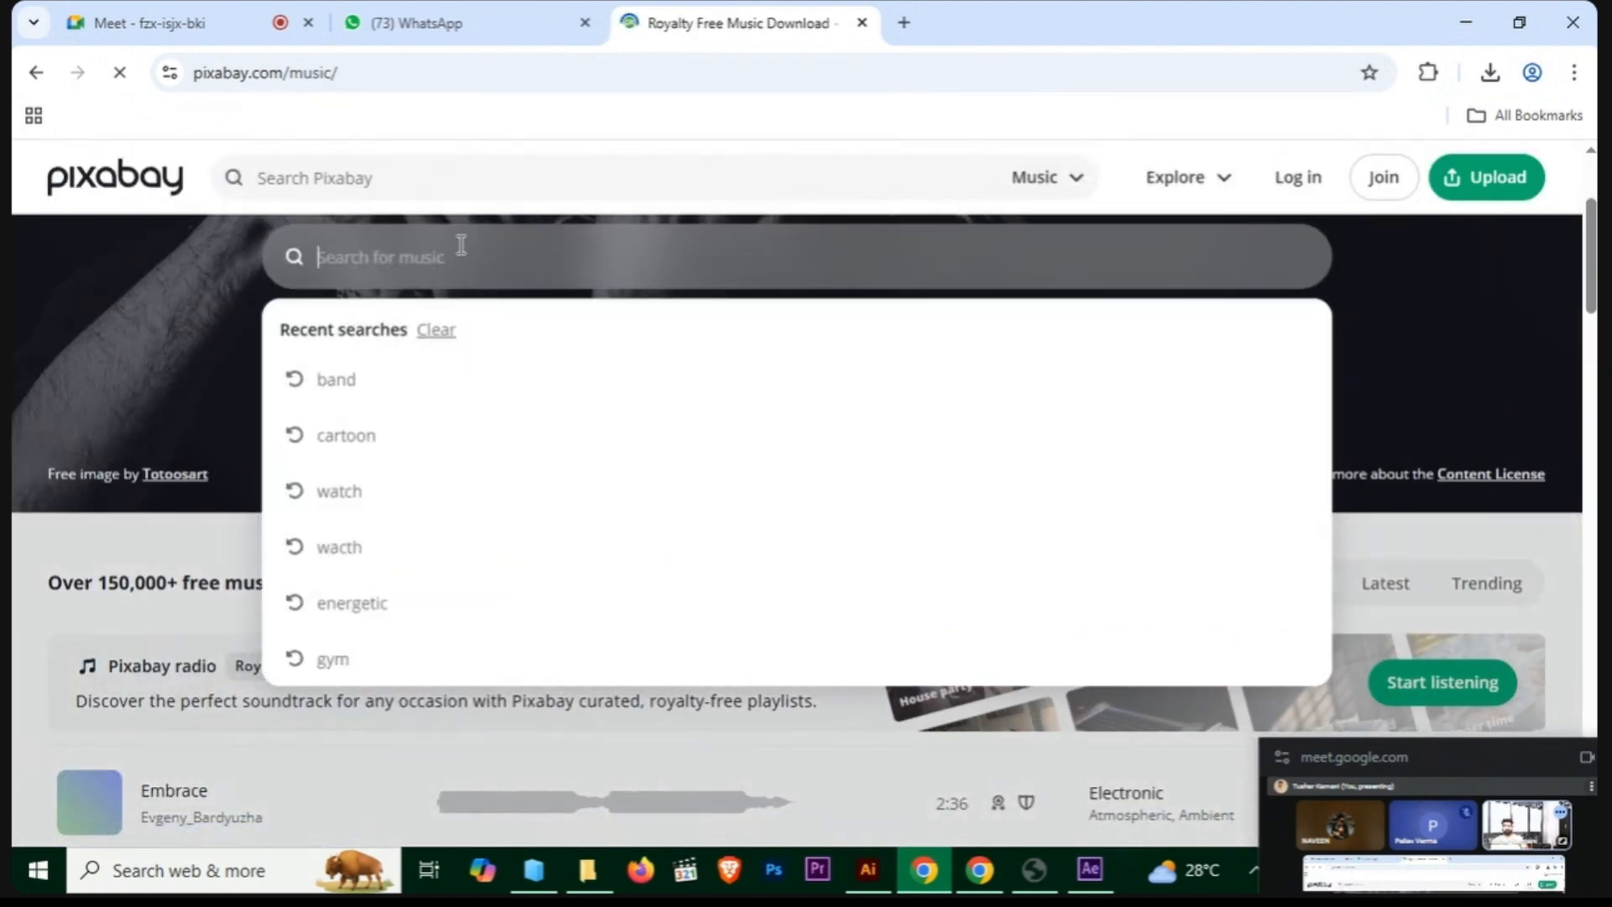
{"action": "key", "text": "Down"}
{"action": "key", "text": "Return"}
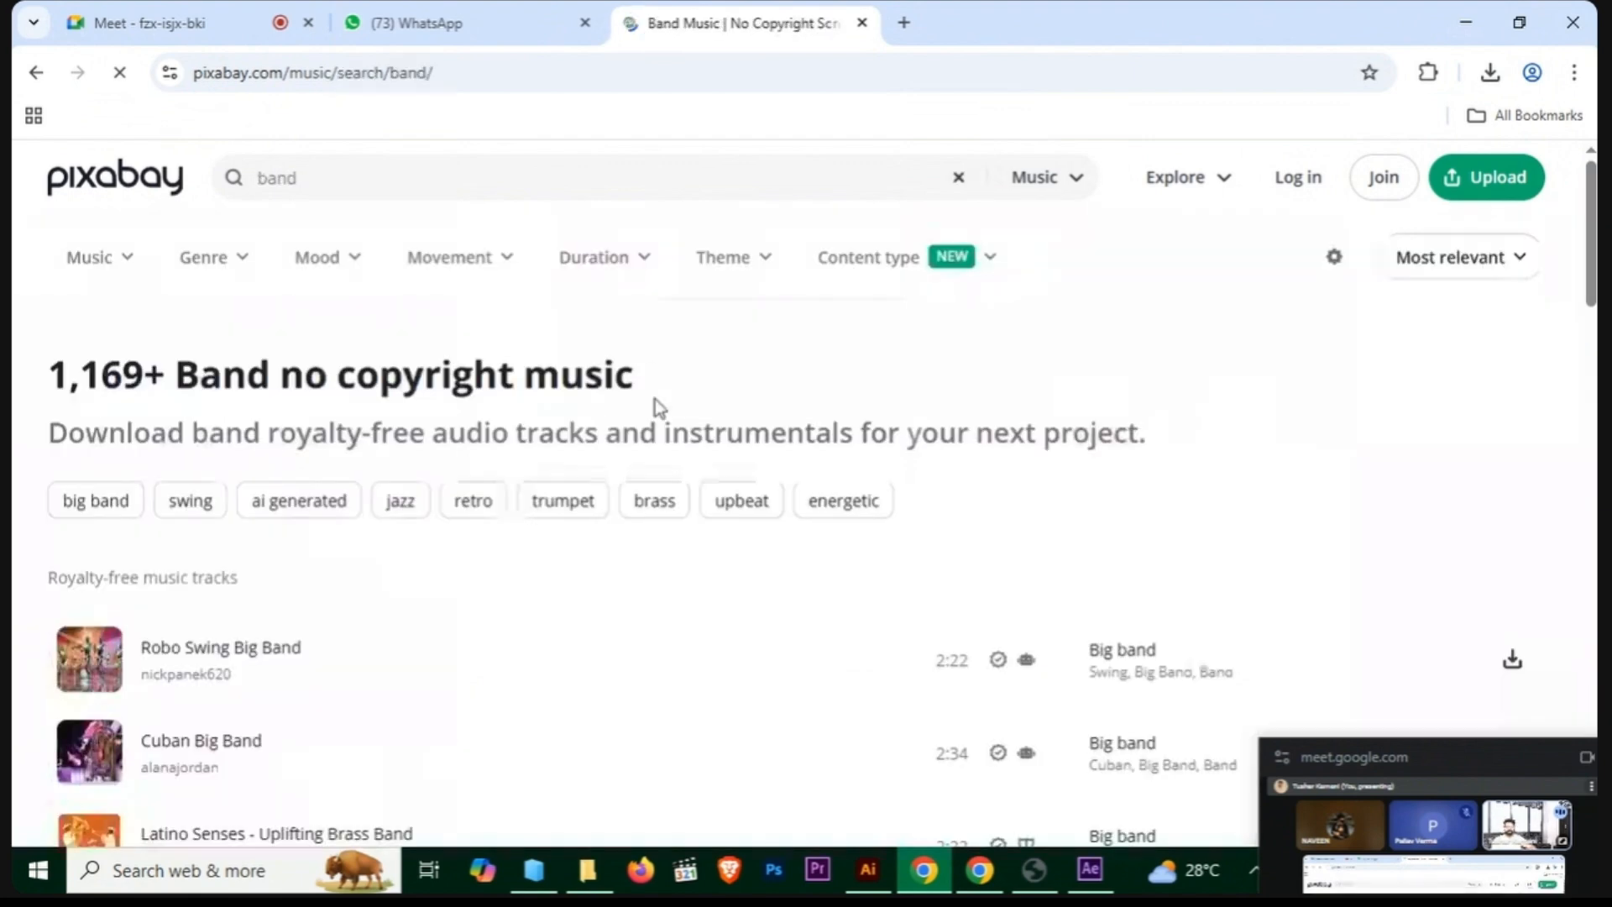
{"action": "scroll", "coordinate": [626, 684], "scroll_direction": "down", "scroll_amount": 10}
{"action": "left_click", "coordinate": [108, 523]}
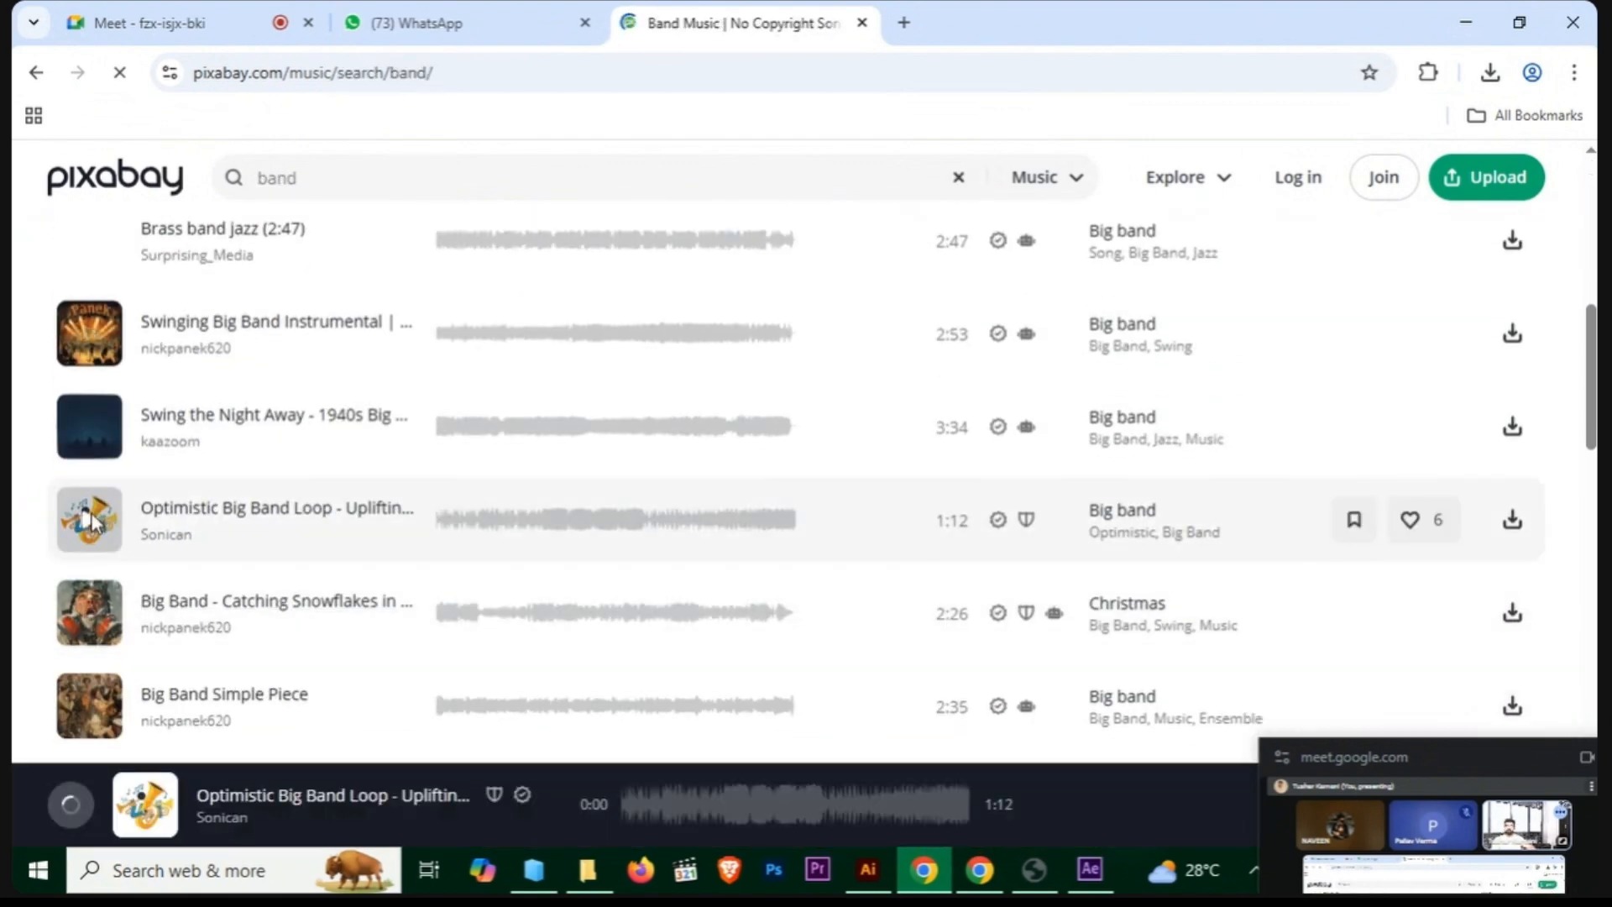
Step: Preview the Big Band - Catching Snowflakes and Big Band Simple Piece tracks, and move the floating meeting window clear of the player bar
{"action": "scroll", "coordinate": [77, 506], "scroll_direction": "down", "scroll_amount": 2}
{"action": "left_click", "coordinate": [77, 505]}
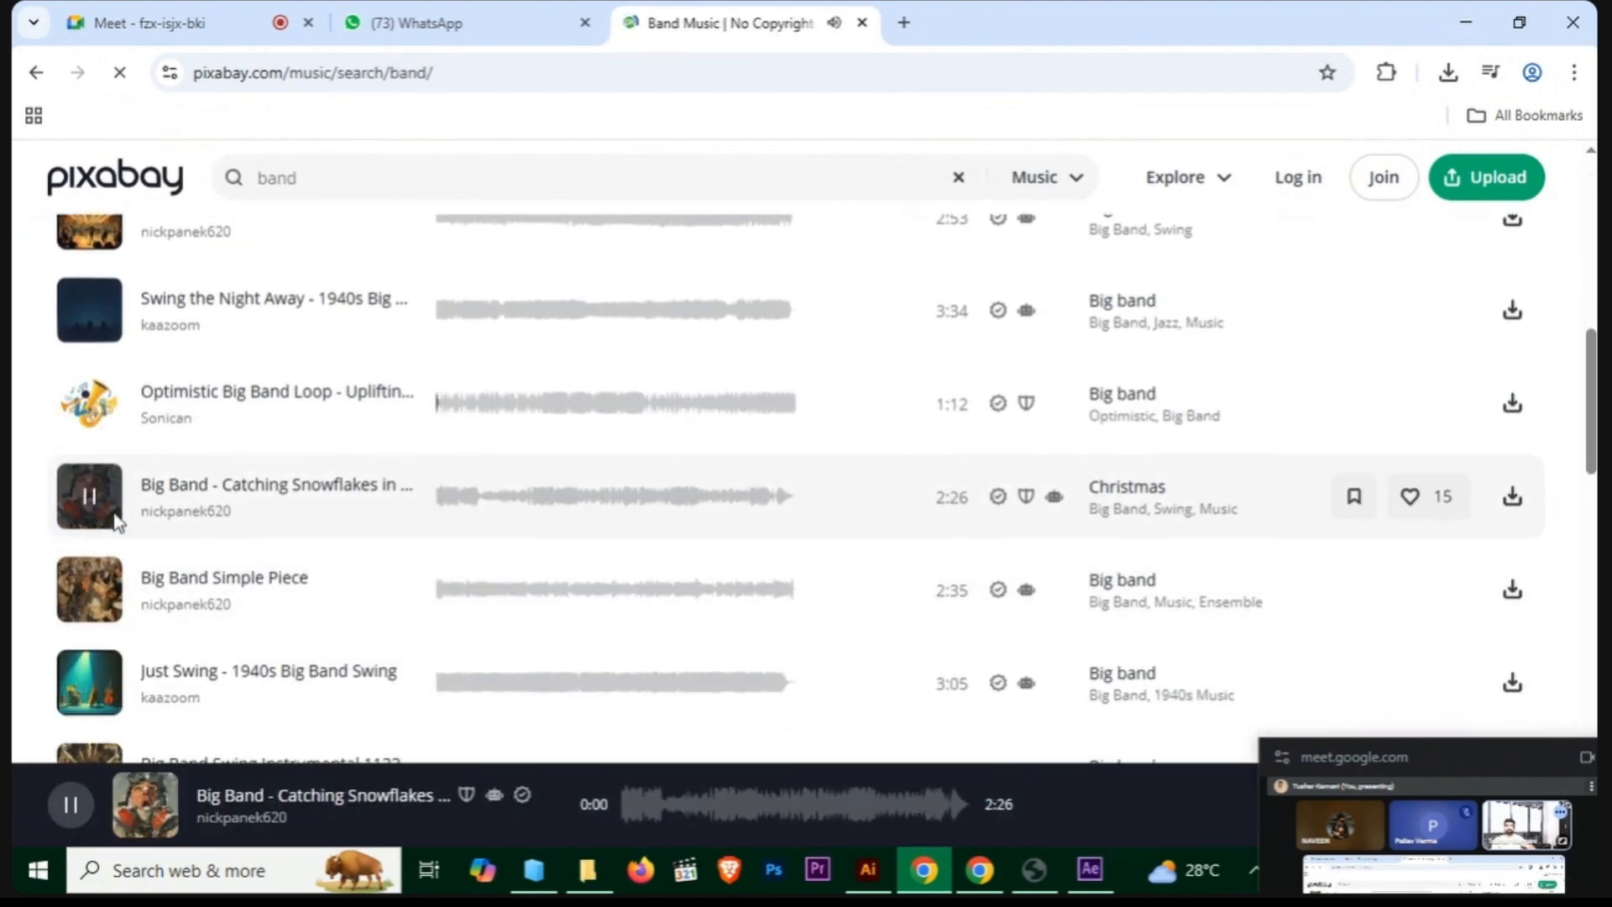
{"action": "scroll", "coordinate": [77, 506], "scroll_direction": "down", "scroll_amount": 2}
{"action": "left_click", "coordinate": [97, 465]}
{"action": "scroll", "coordinate": [97, 465], "scroll_direction": "down", "scroll_amount": 4}
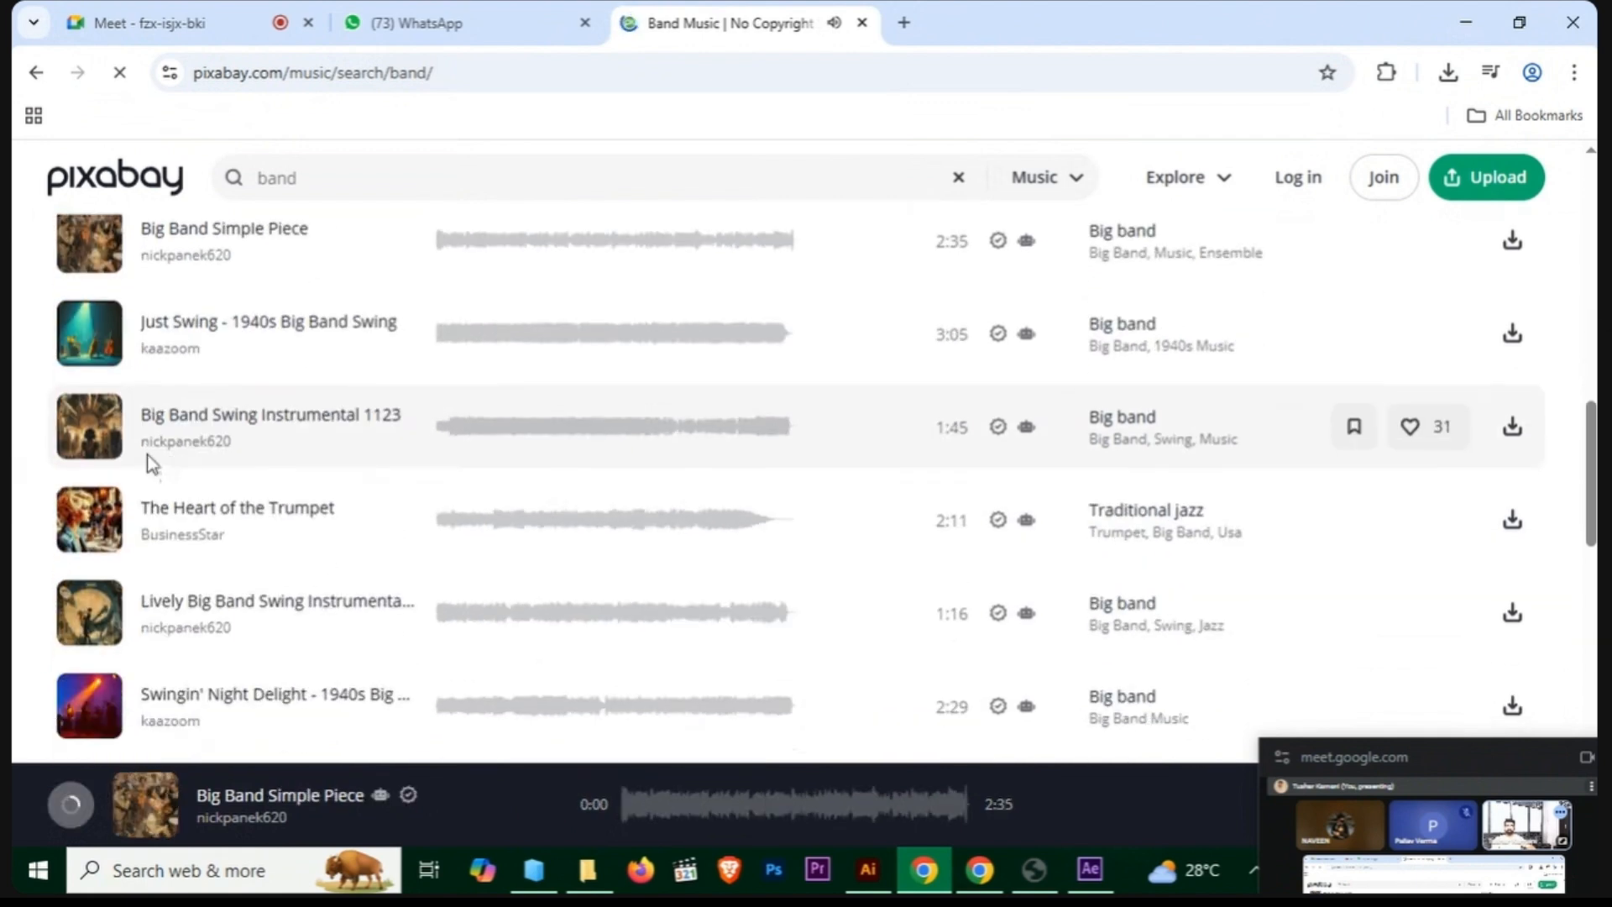
{"action": "left_click_drag", "start_coordinate": [1365, 765], "coordinate": [1348, 505]}
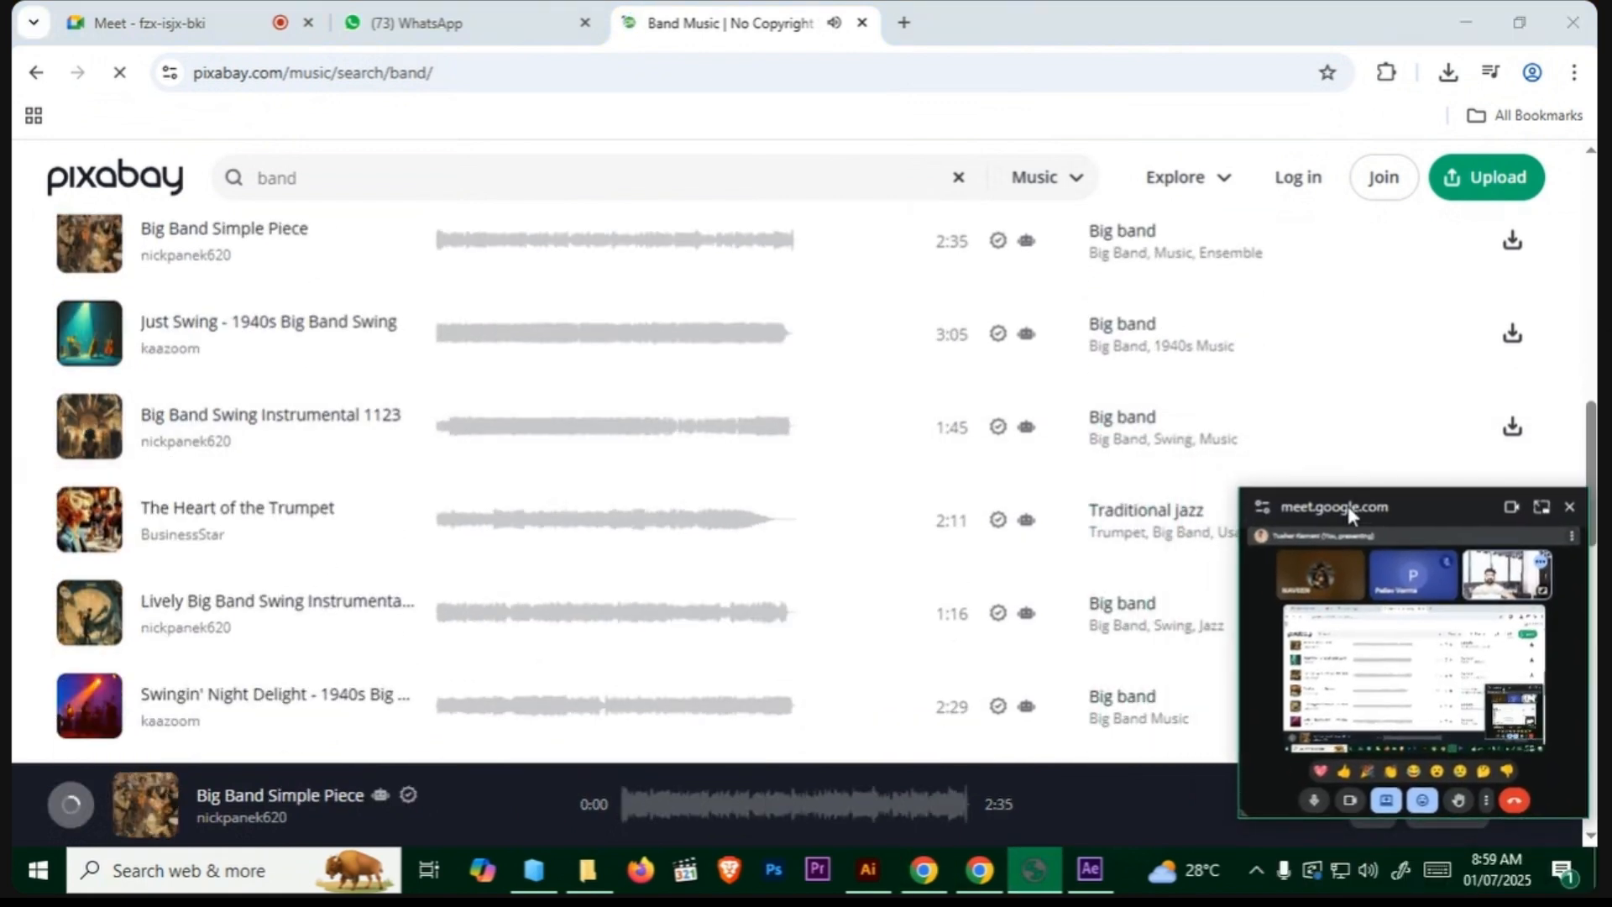
Step: Preview The Heart of the Trumpet, Lively Big Band Swing Instrumental and Swingin' Night Delight tracks
{"action": "left_click", "coordinate": [93, 514]}
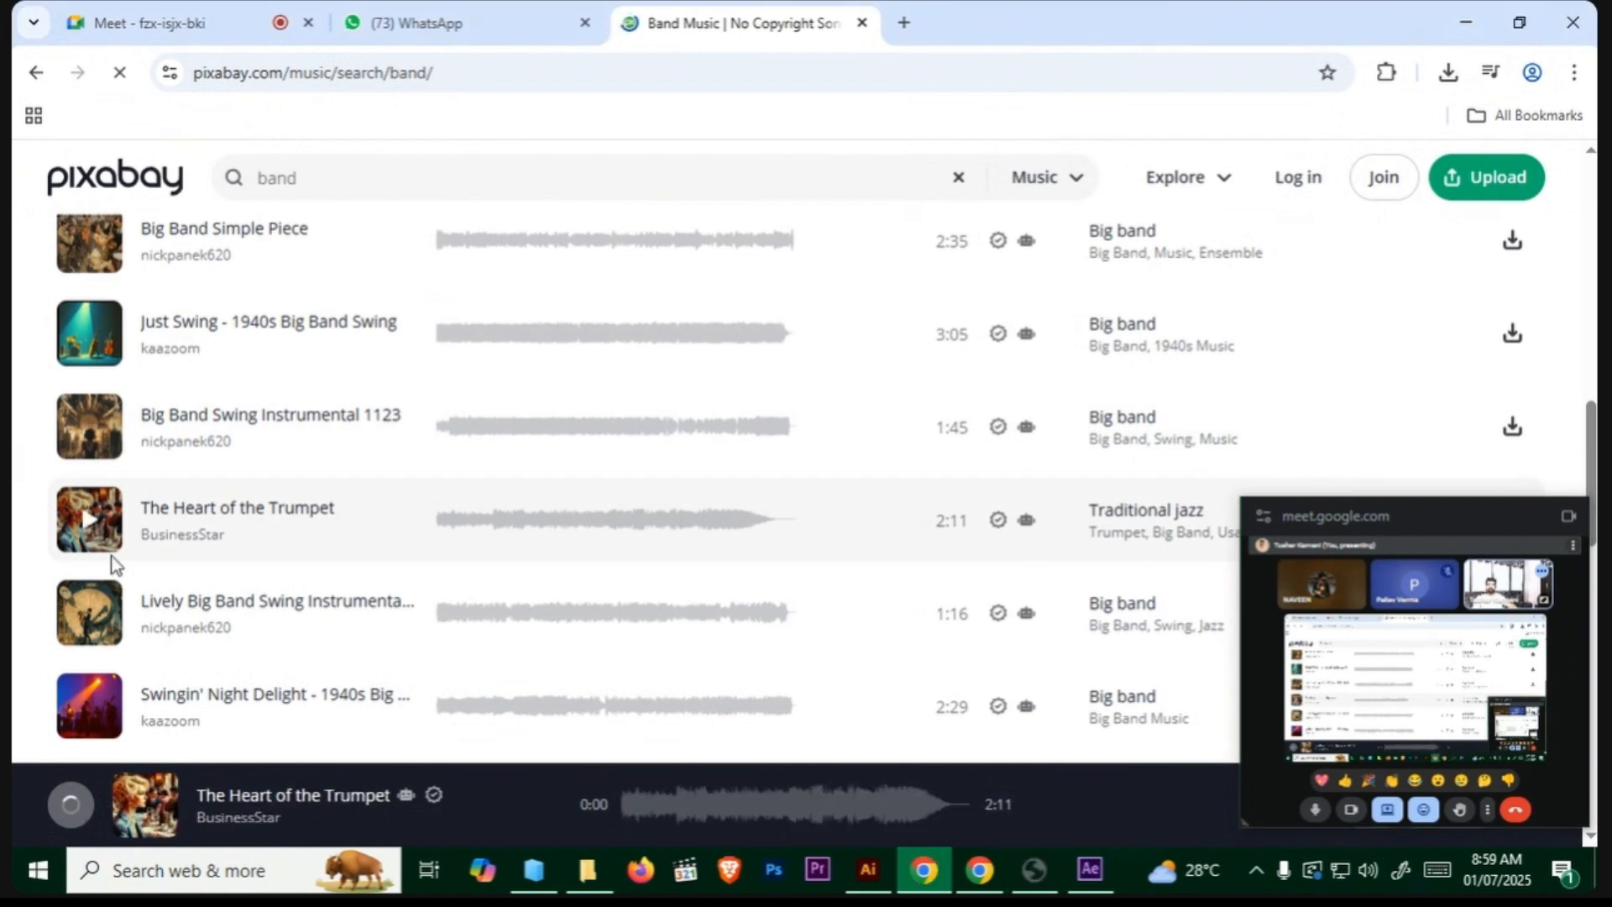
{"action": "scroll", "coordinate": [93, 514], "scroll_direction": "down", "scroll_amount": 2}
{"action": "left_click", "coordinate": [95, 525]}
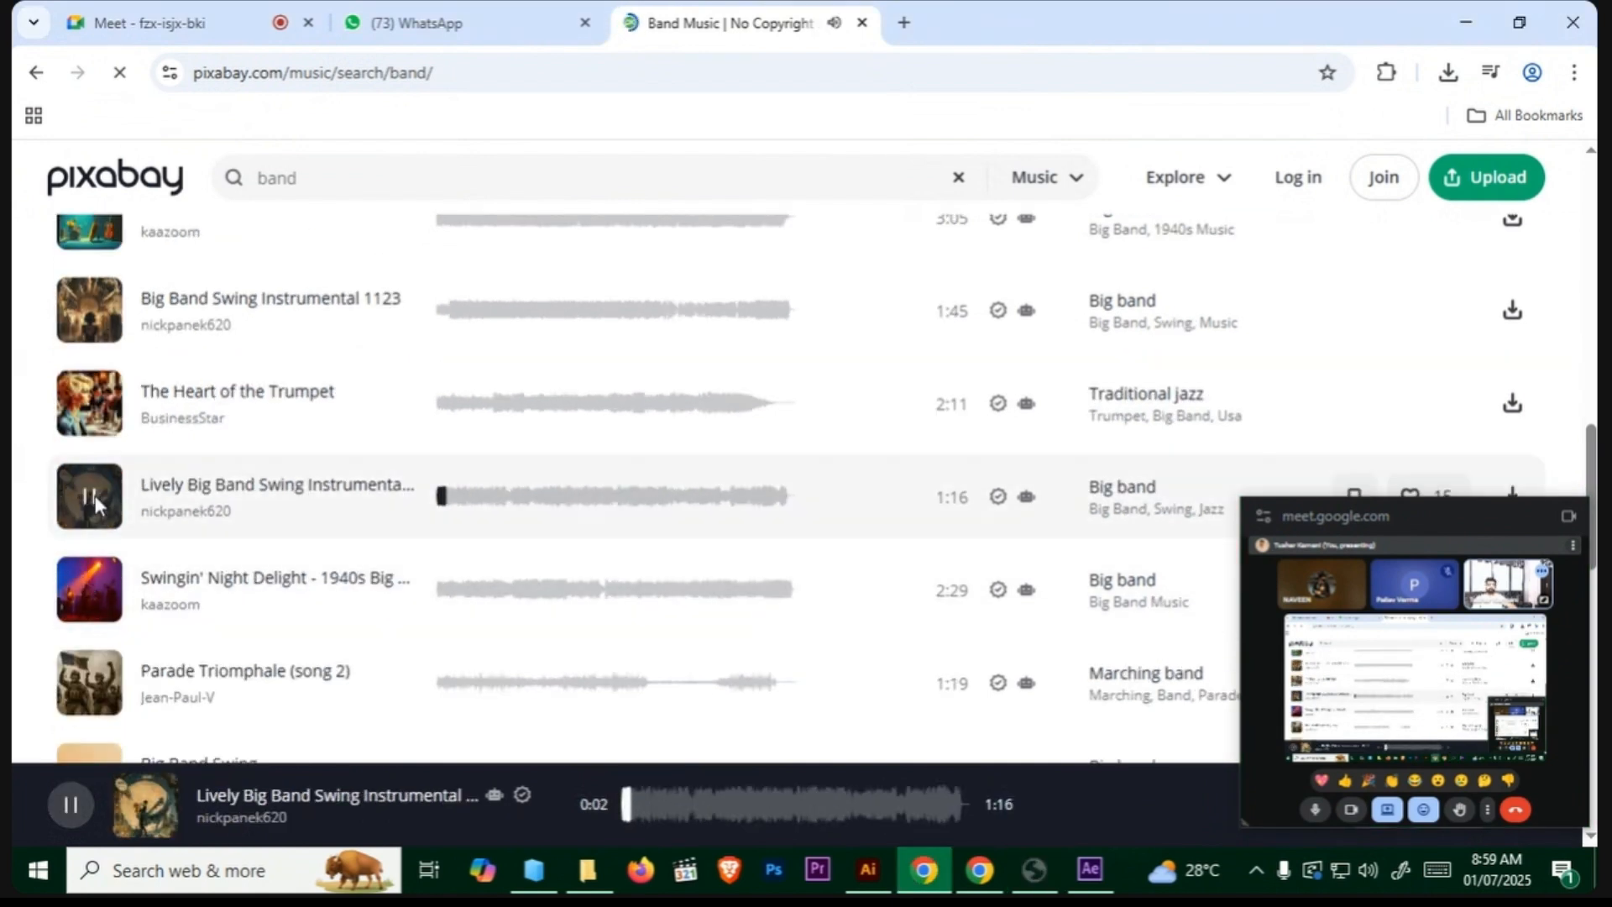
{"action": "left_click", "coordinate": [94, 496]}
{"action": "left_click", "coordinate": [90, 595]}
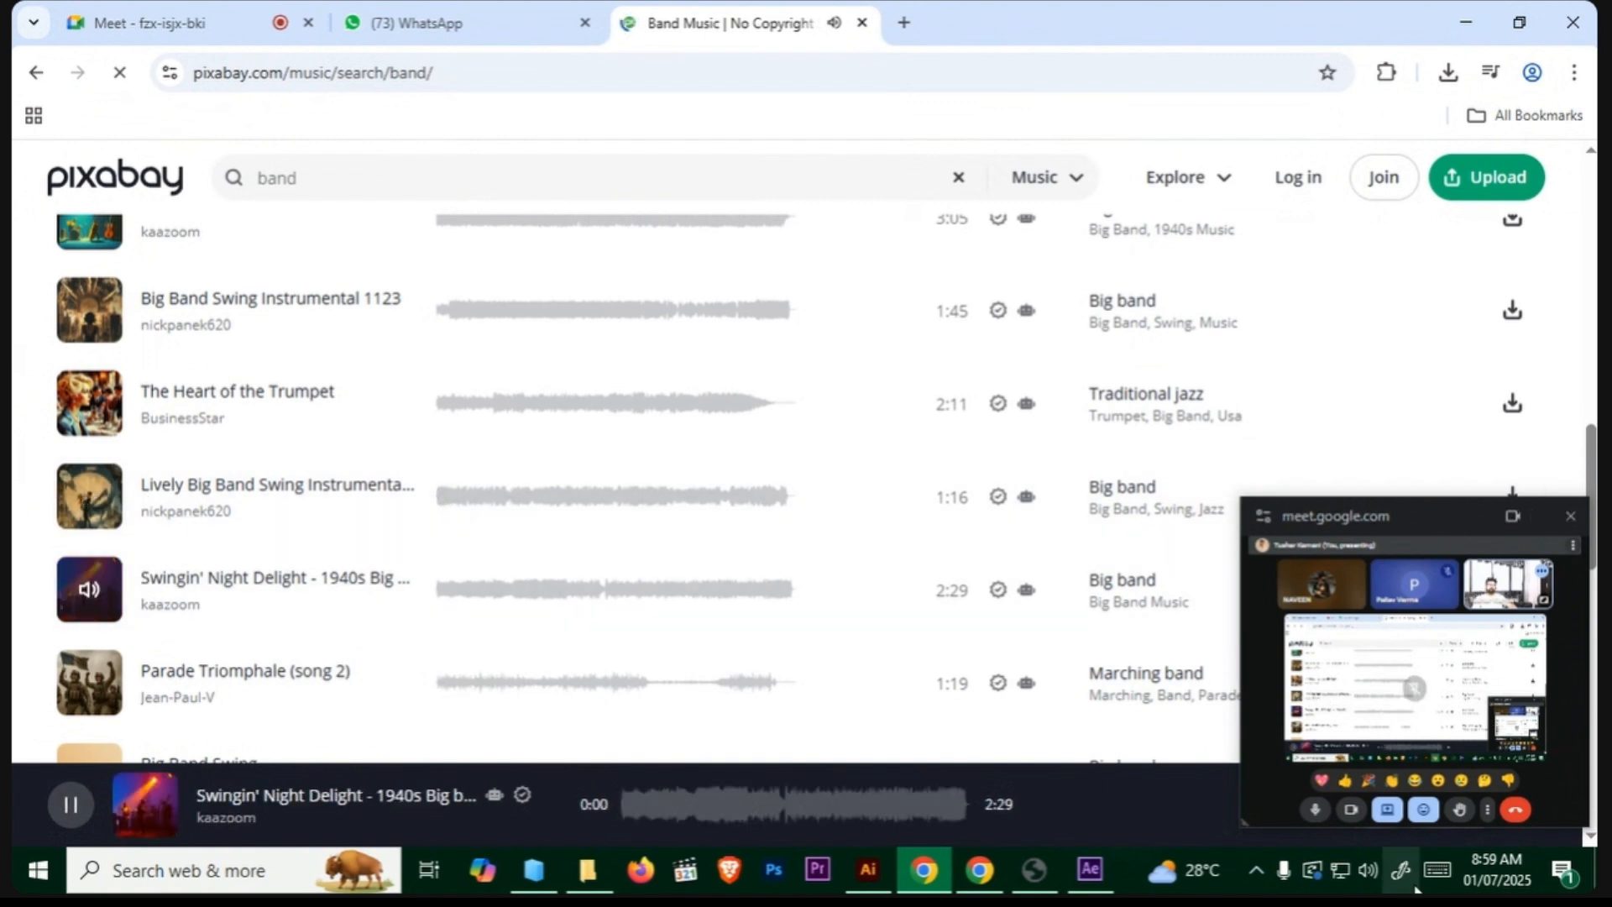
Step: Lower the system speaker volume to 48 while the track plays
{"action": "left_click", "coordinate": [1368, 870]}
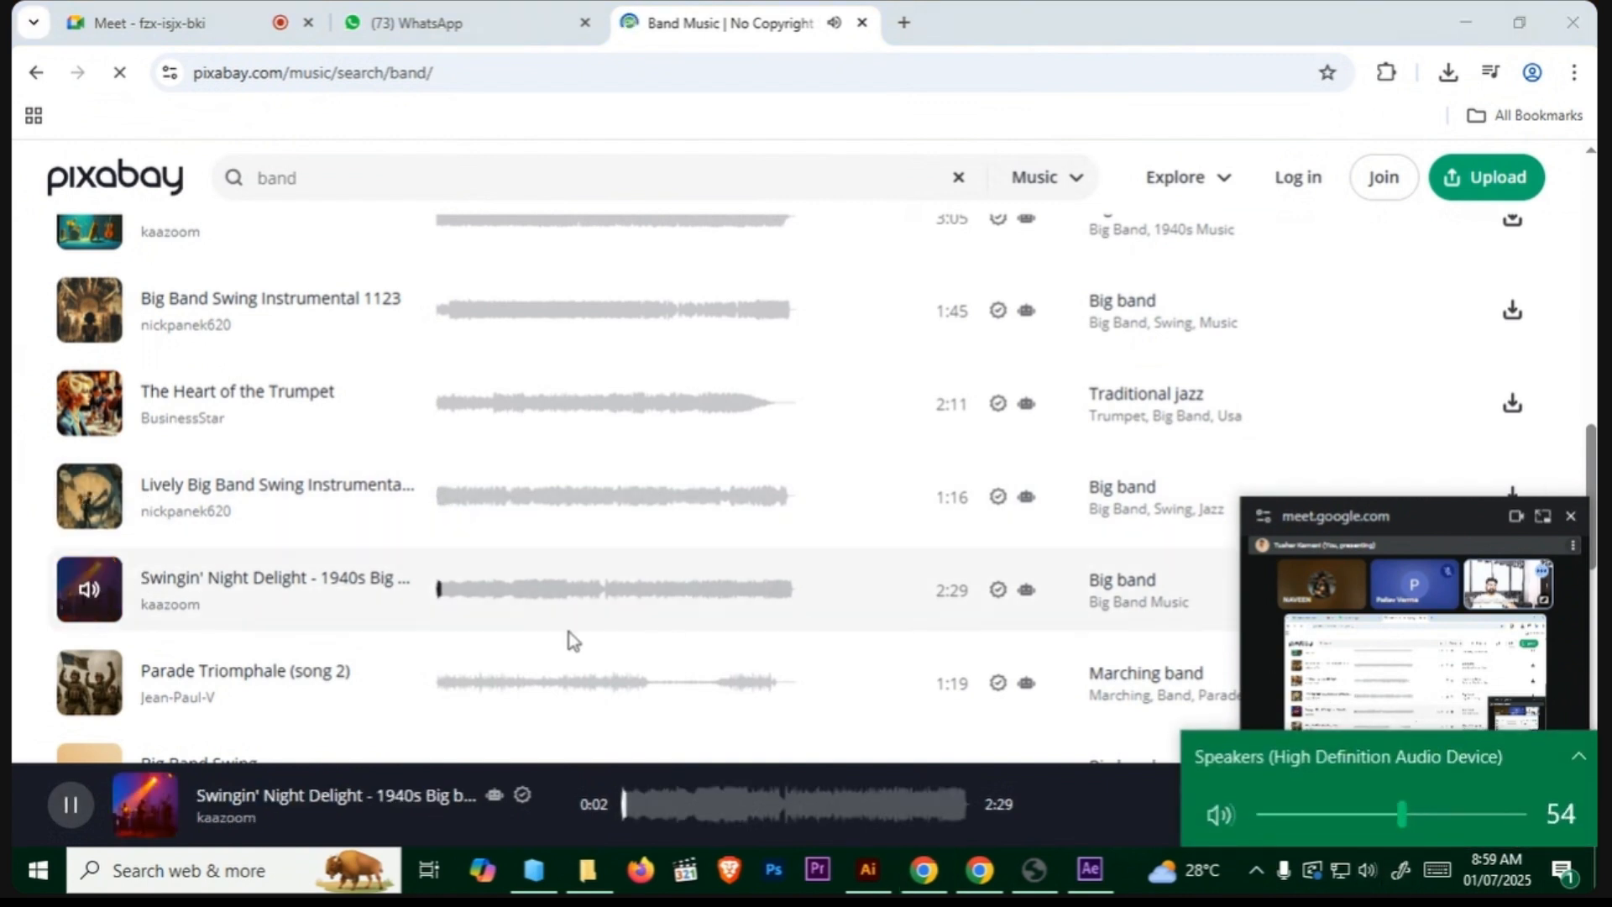
{"action": "scroll", "coordinate": [667, 598], "scroll_direction": "down", "scroll_amount": 1}
{"action": "scroll", "coordinate": [885, 648], "scroll_direction": "down", "scroll_amount": 2}
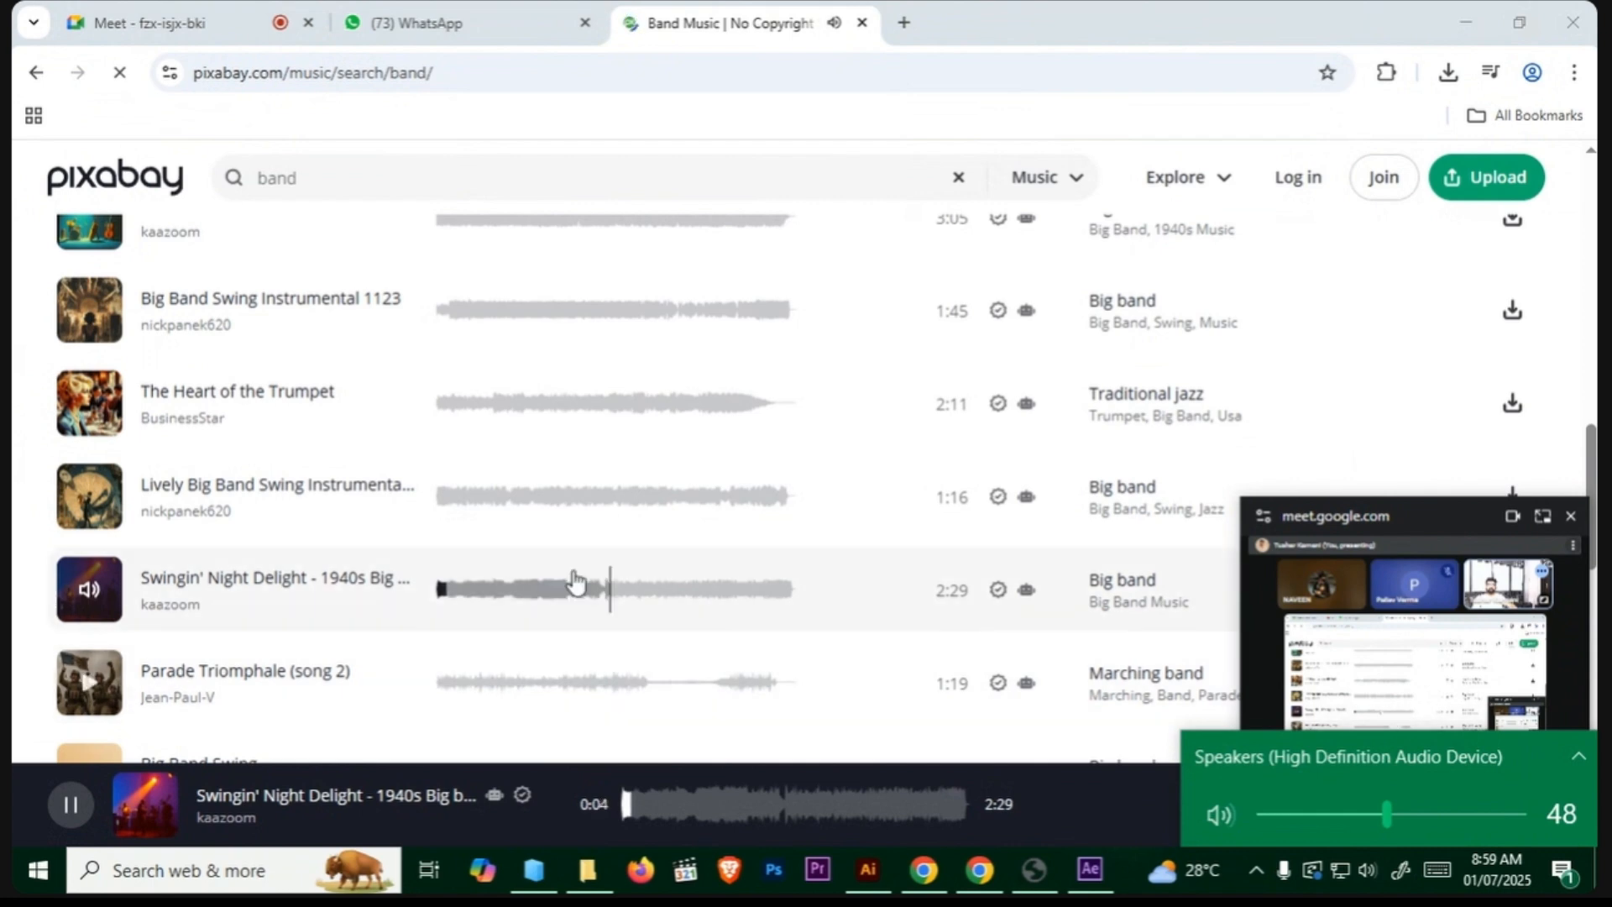
Step: Play Lively Big Band Swing Instrumental from about a third in, download it, and dismiss the thank-you dialog
{"action": "left_click", "coordinate": [545, 500]}
{"action": "scroll", "coordinate": [1444, 458], "scroll_direction": "down", "scroll_amount": 1}
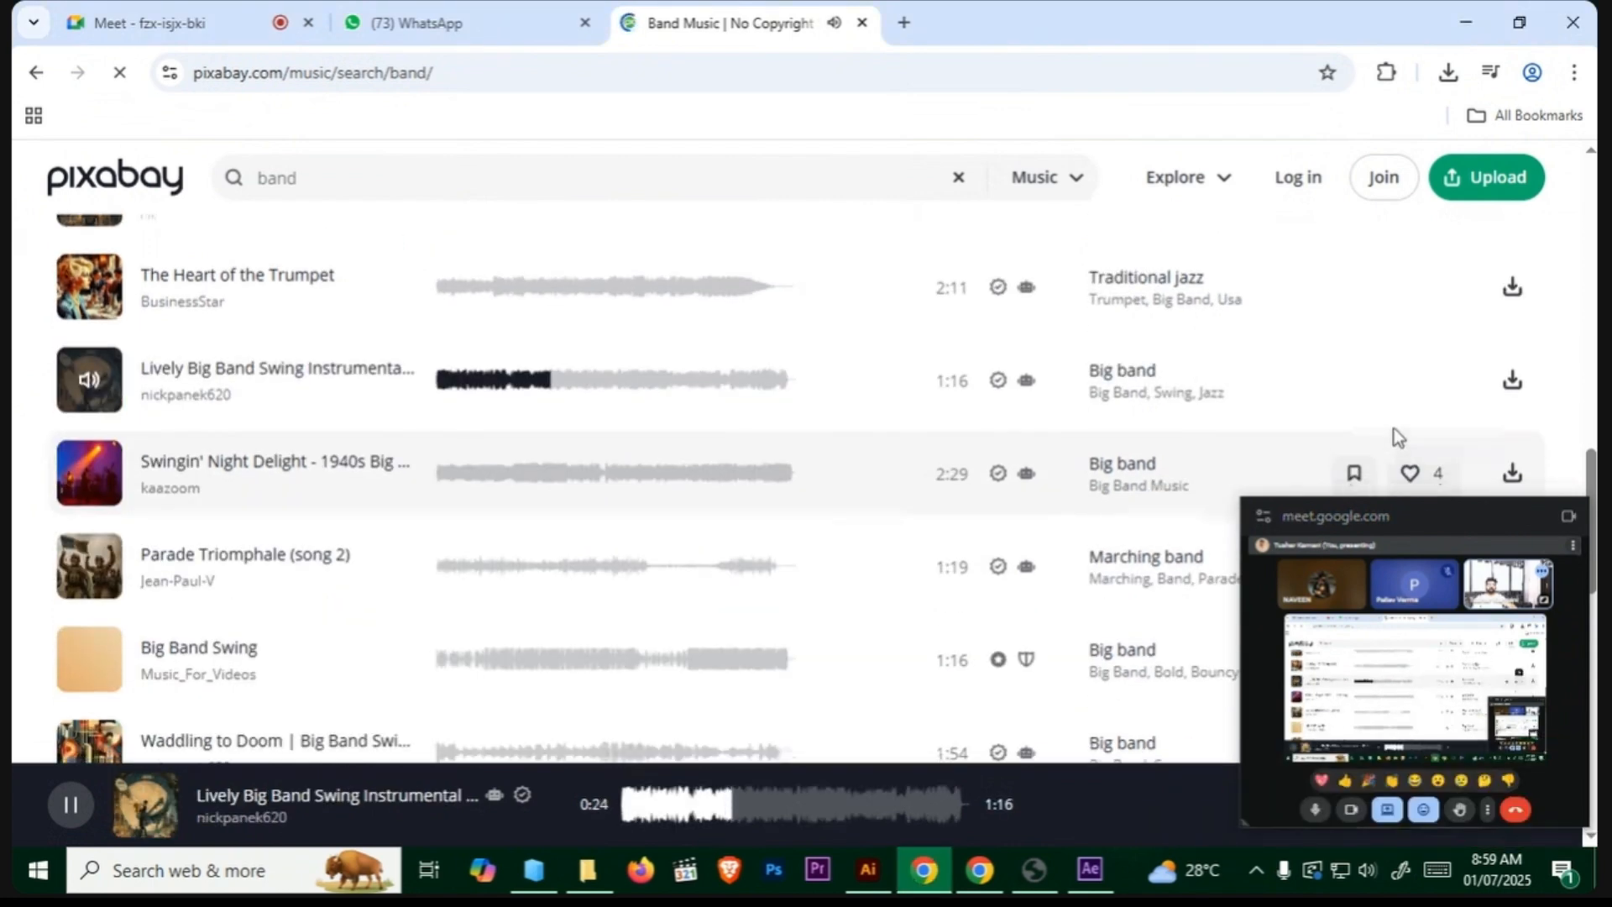
{"action": "left_click", "coordinate": [1512, 382]}
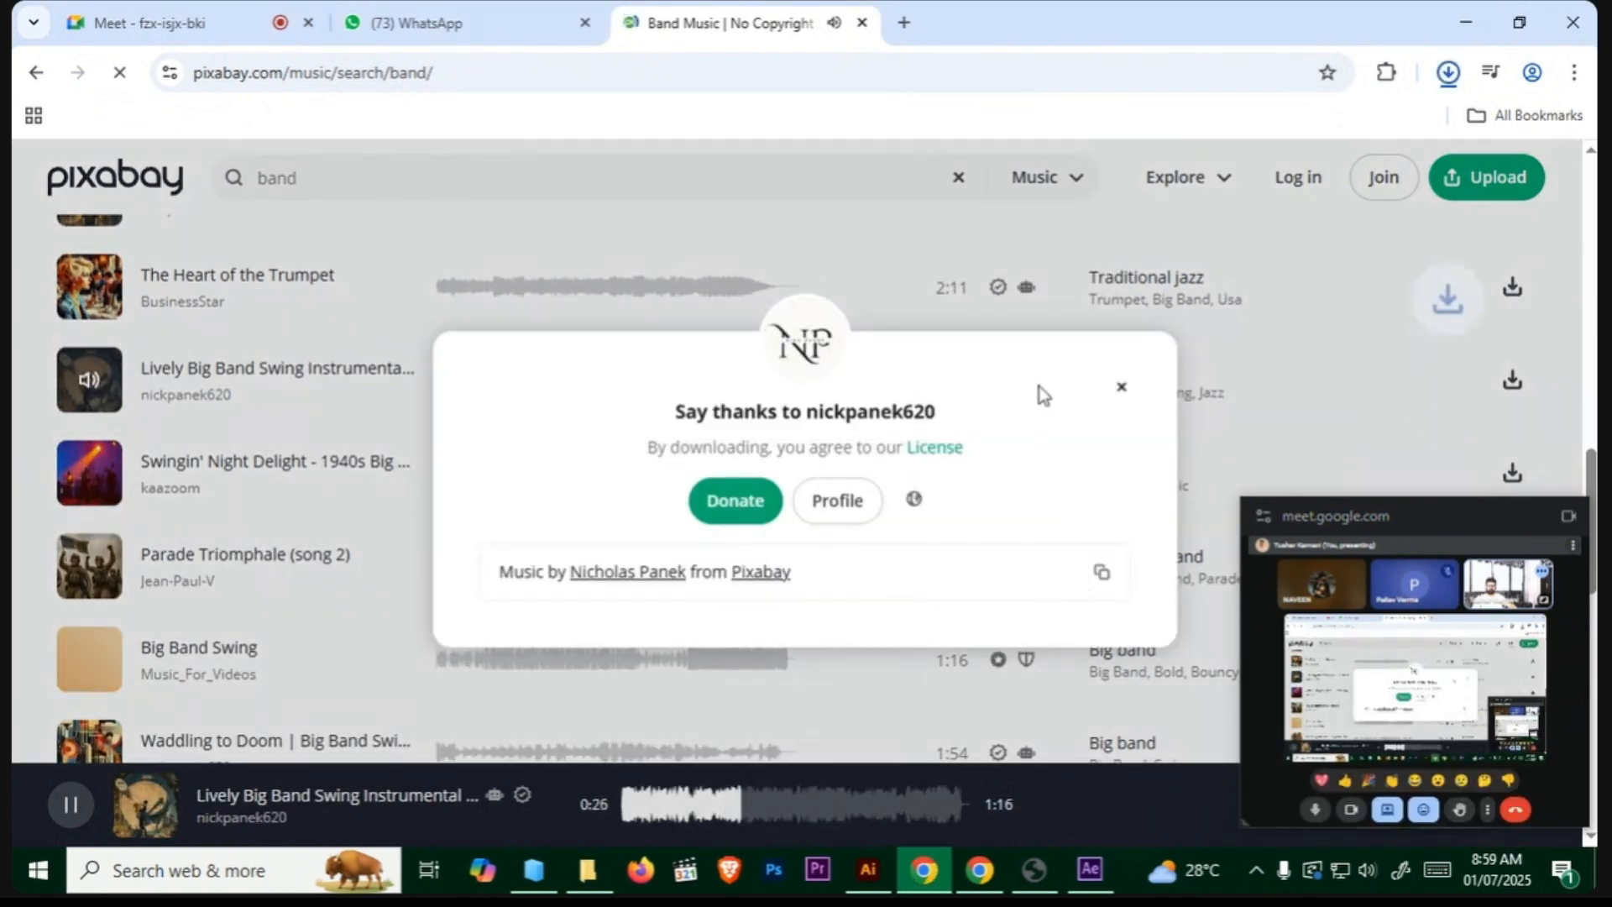
{"action": "left_click", "coordinate": [1121, 387]}
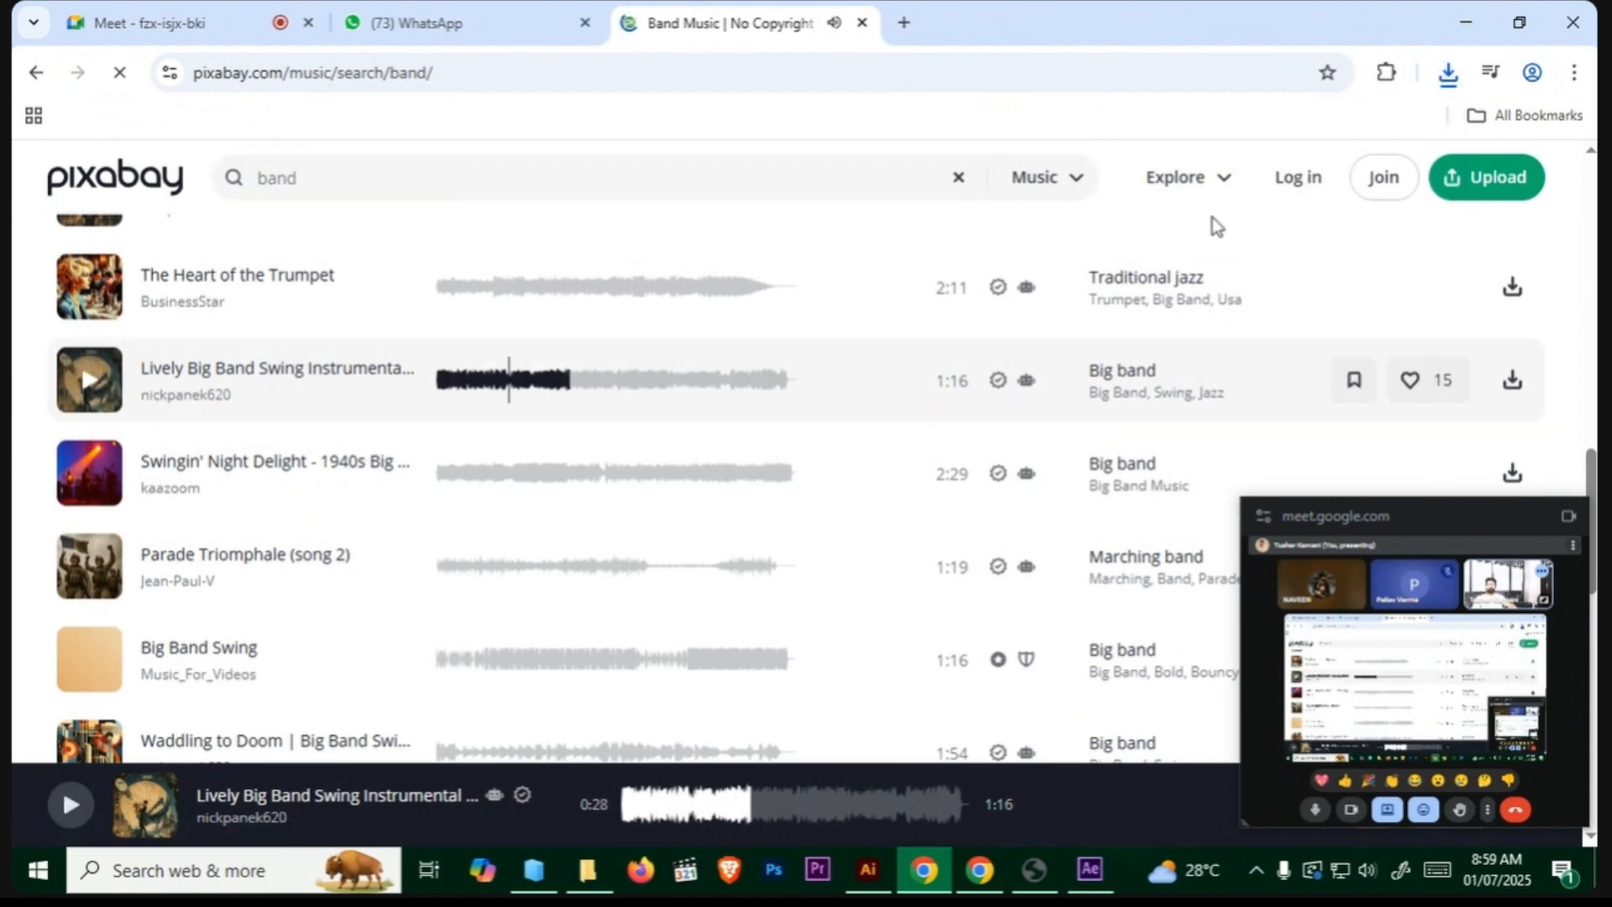
Step: Show the downloaded MP3 in its folder and bring it into Comp 1 in After Effects as an audio layer
{"action": "left_click", "coordinate": [1448, 72]}
{"action": "left_click", "coordinate": [1368, 175]}
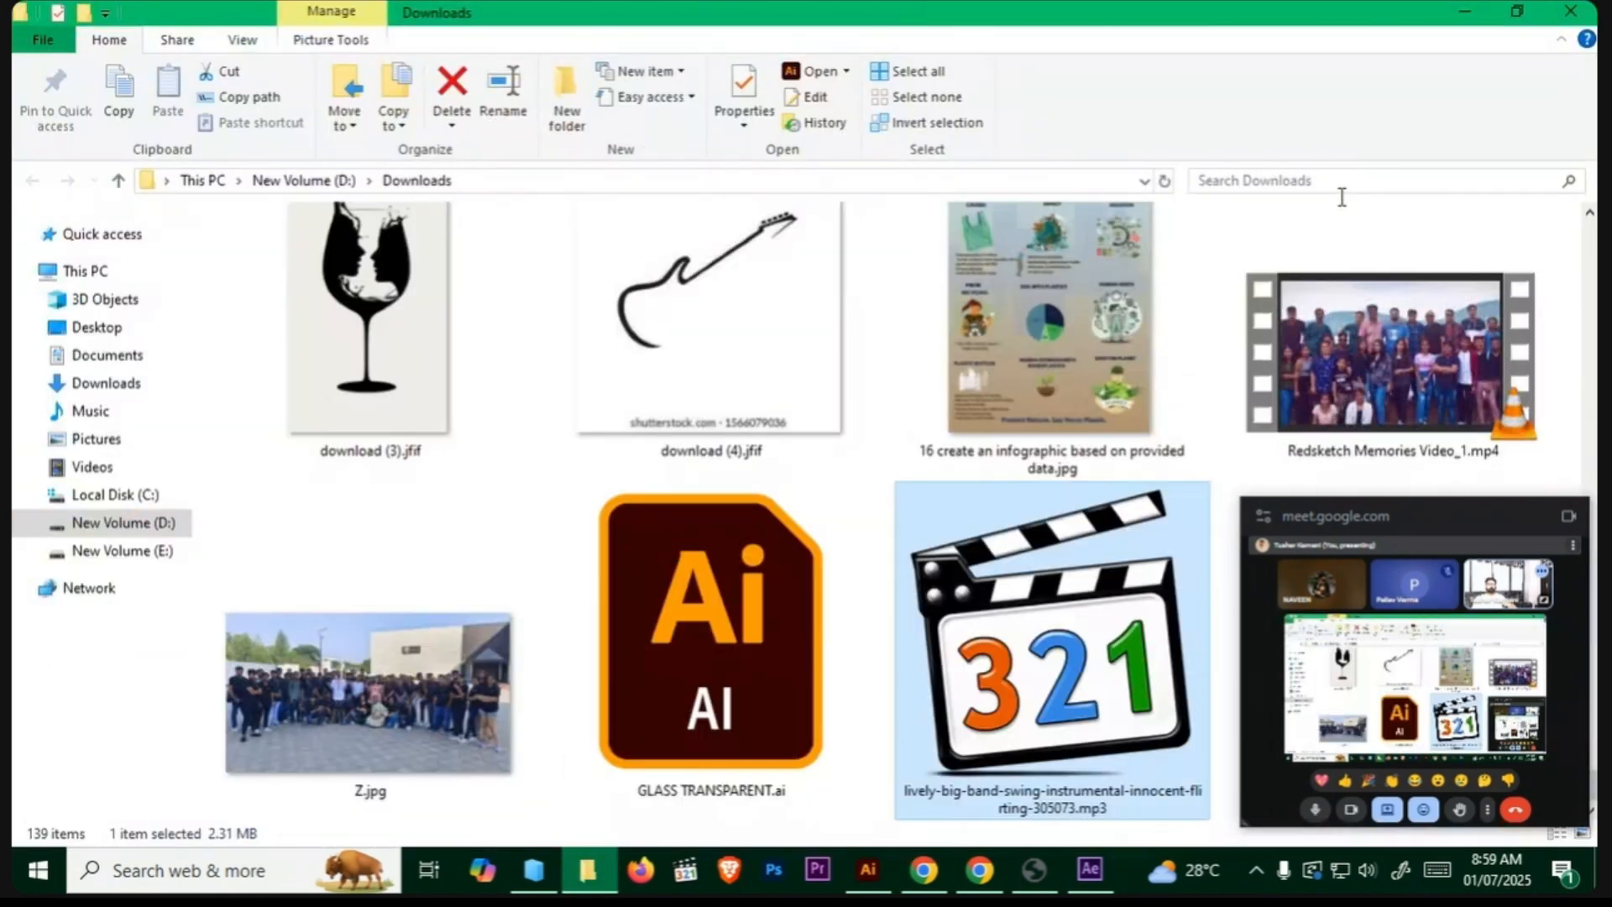
{"action": "left_click_drag", "start_coordinate": [919, 626], "coordinate": [521, 682]}
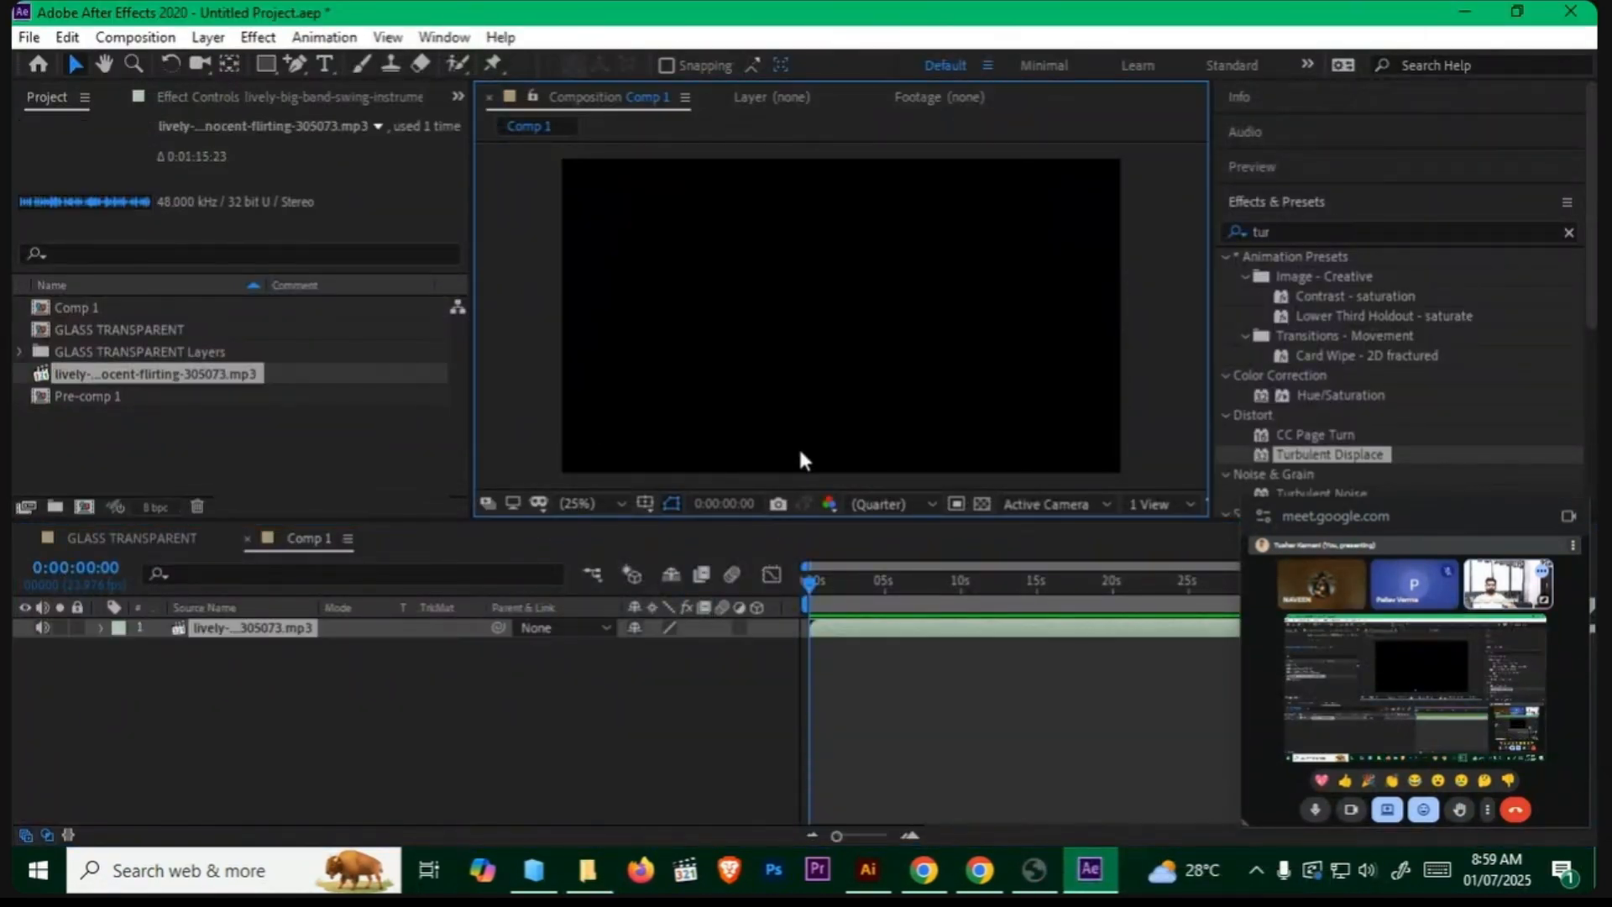
Step: Add a white solid layer above the audio layer in Comp 1
{"action": "left_click", "coordinate": [345, 710]}
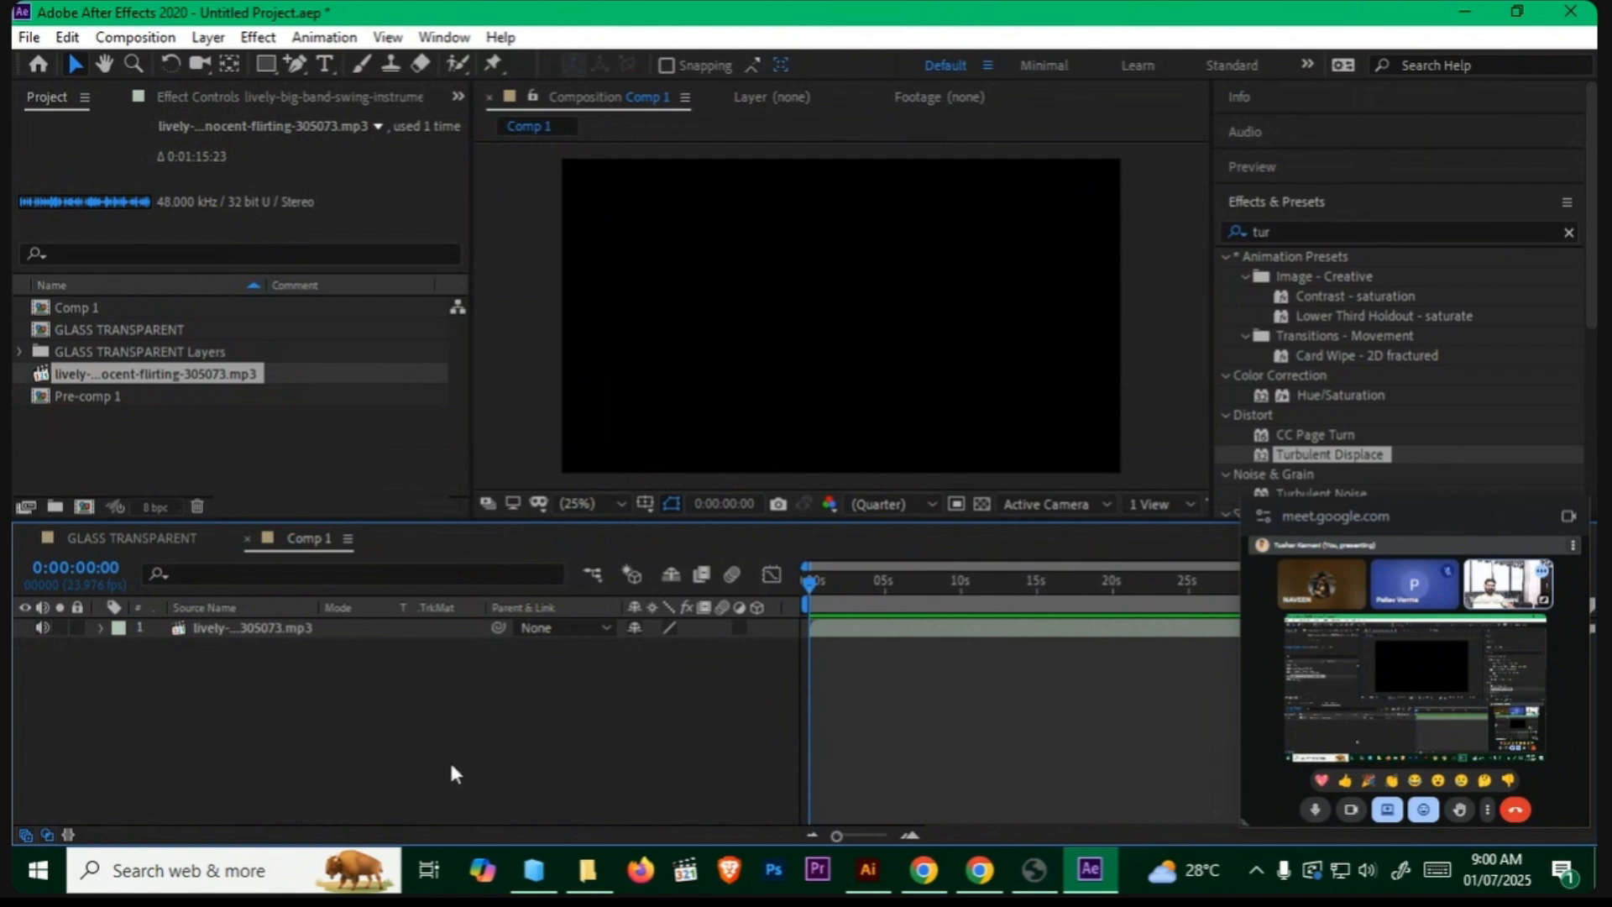
{"action": "right_click", "coordinate": [362, 702]}
{"action": "mouse_move", "coordinate": [504, 449]}
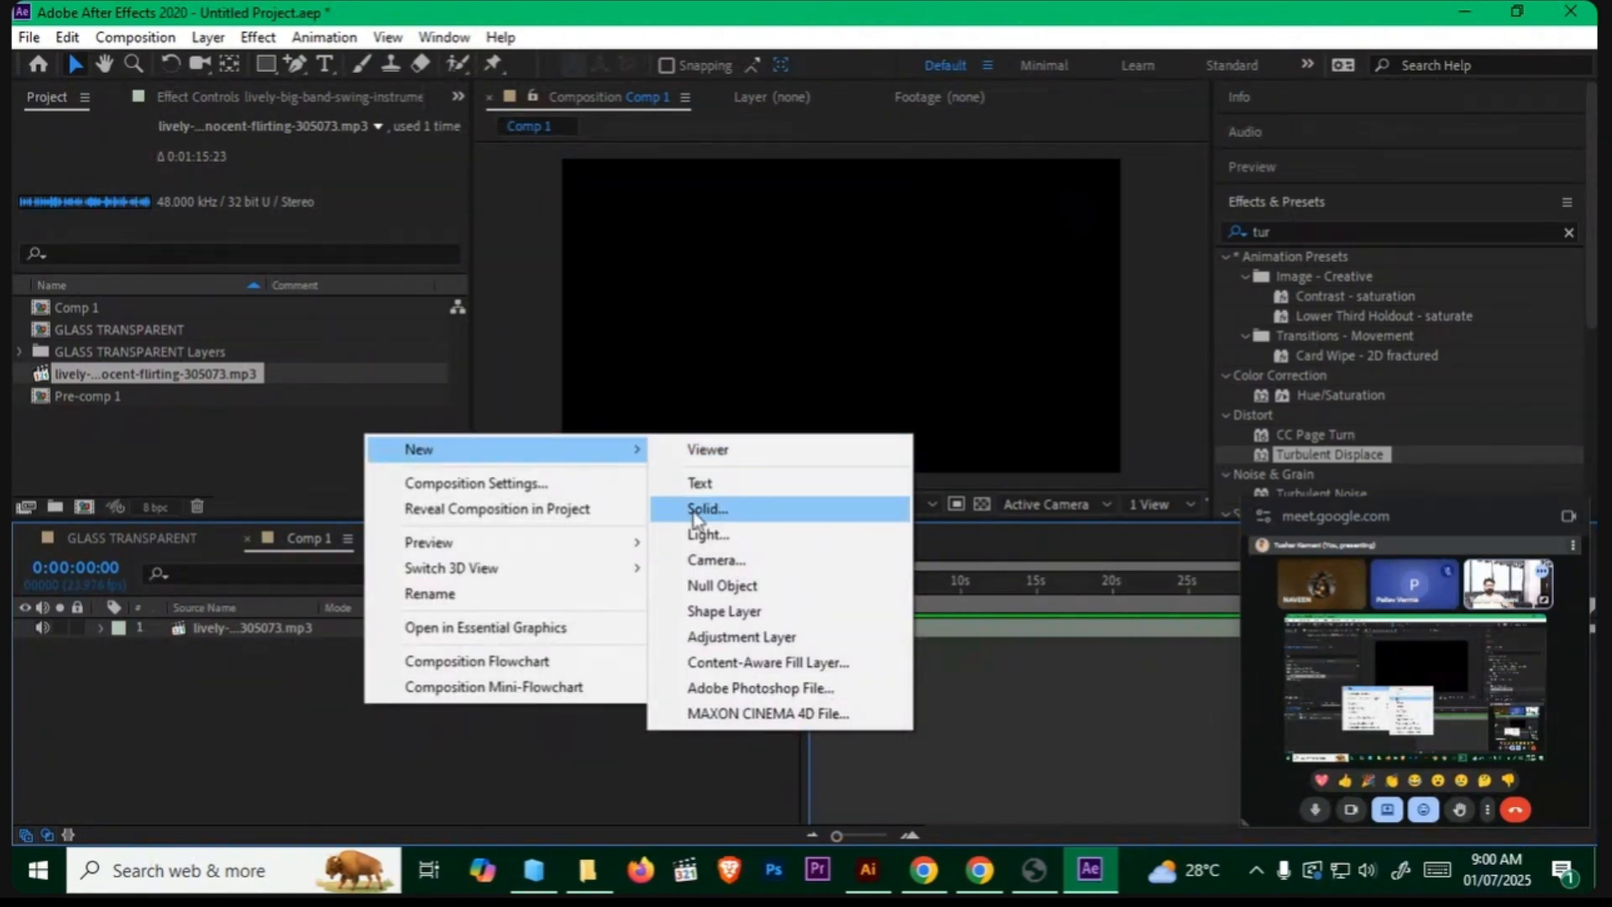
{"action": "left_click", "coordinate": [694, 510]}
{"action": "left_click", "coordinate": [442, 661]}
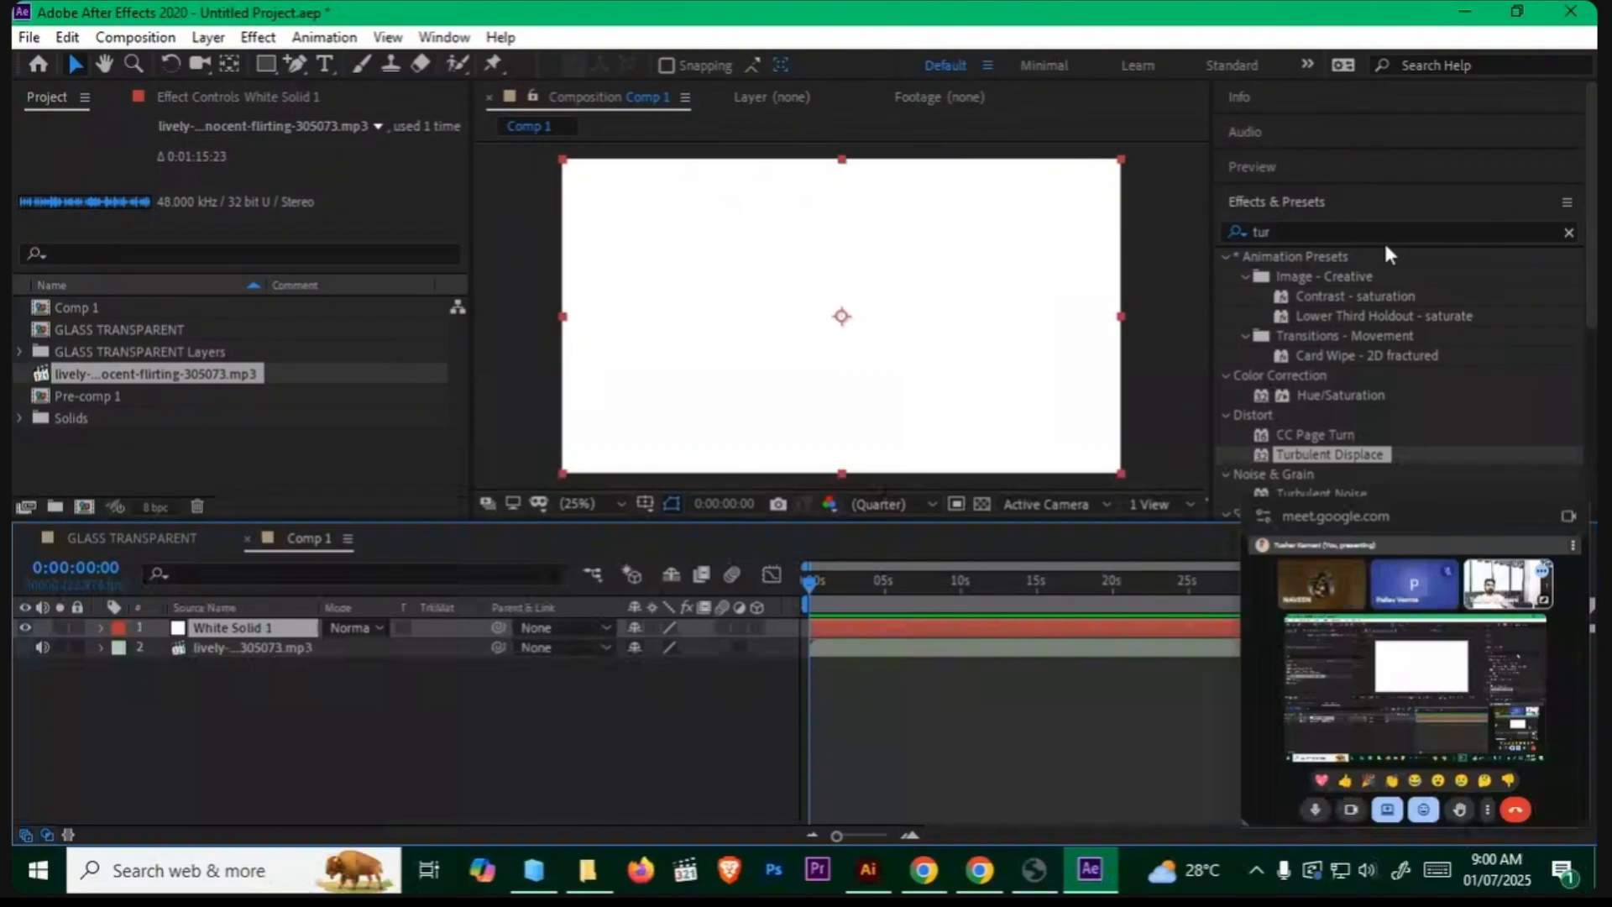
Step: Search the effects for "audio" and raise the system speaker volume to 75
{"action": "left_click", "coordinate": [1315, 232]}
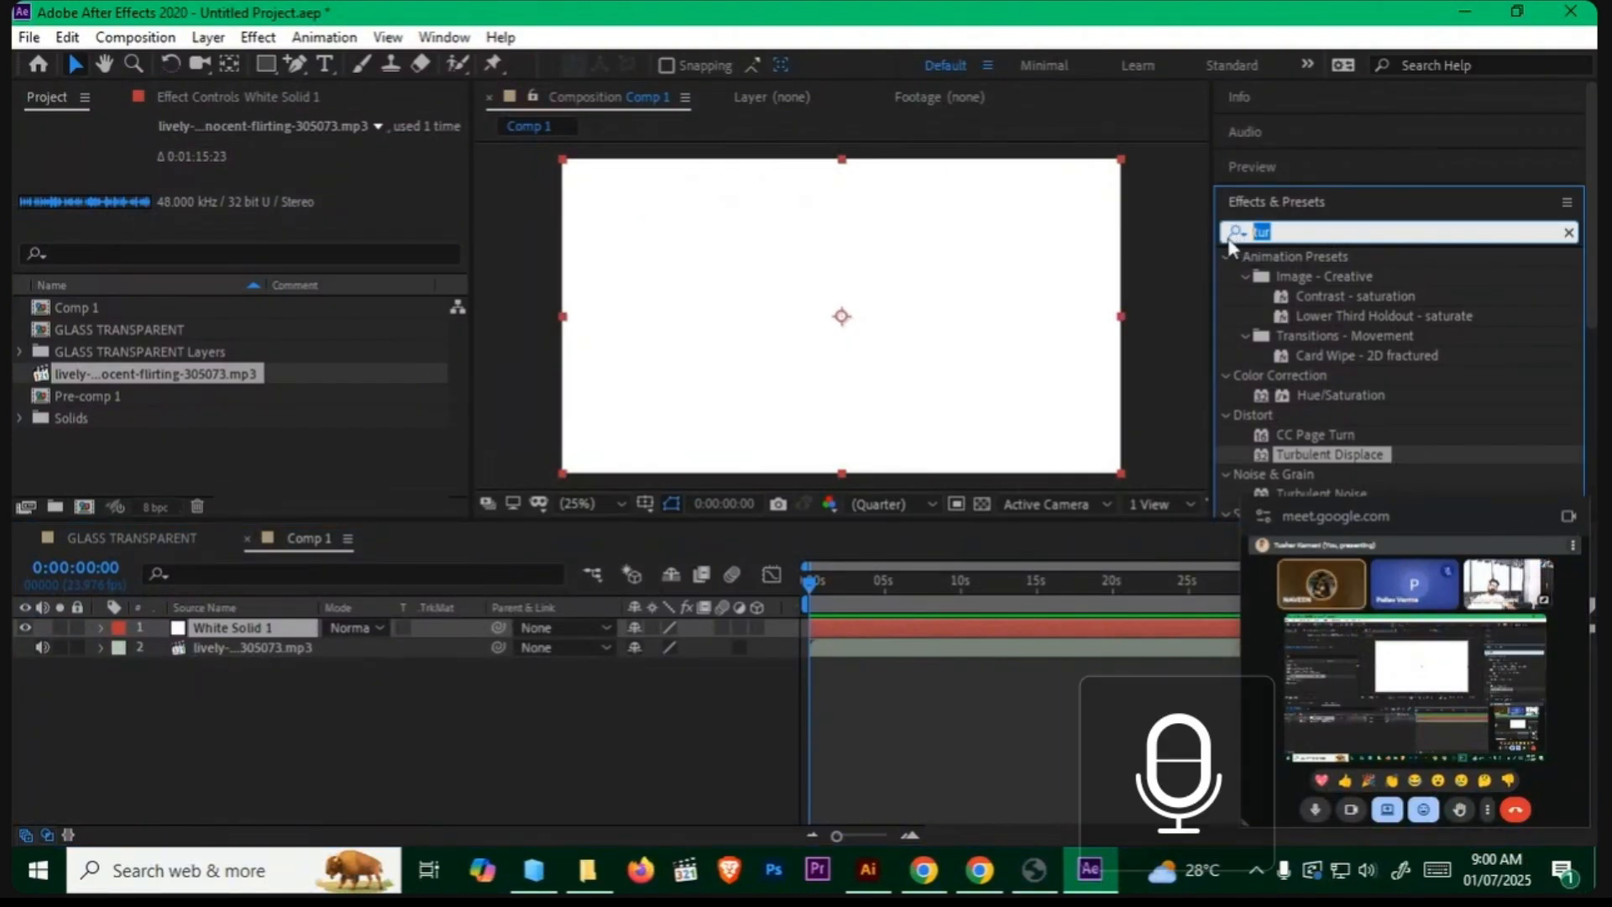
{"action": "type", "text": "aud"}
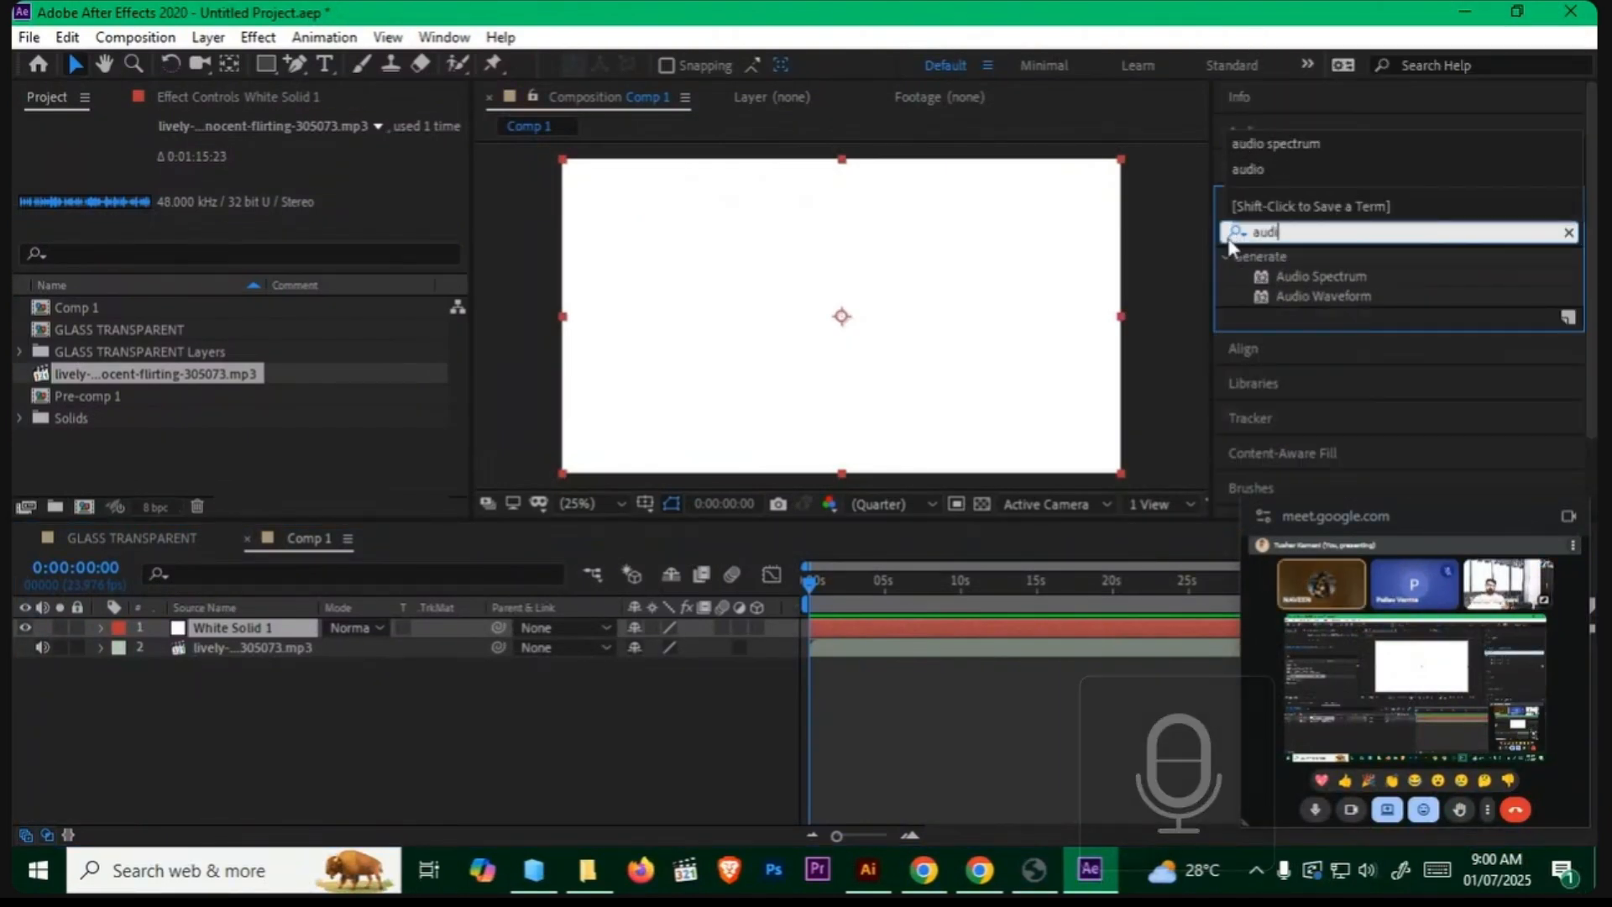
{"action": "type", "text": "io"}
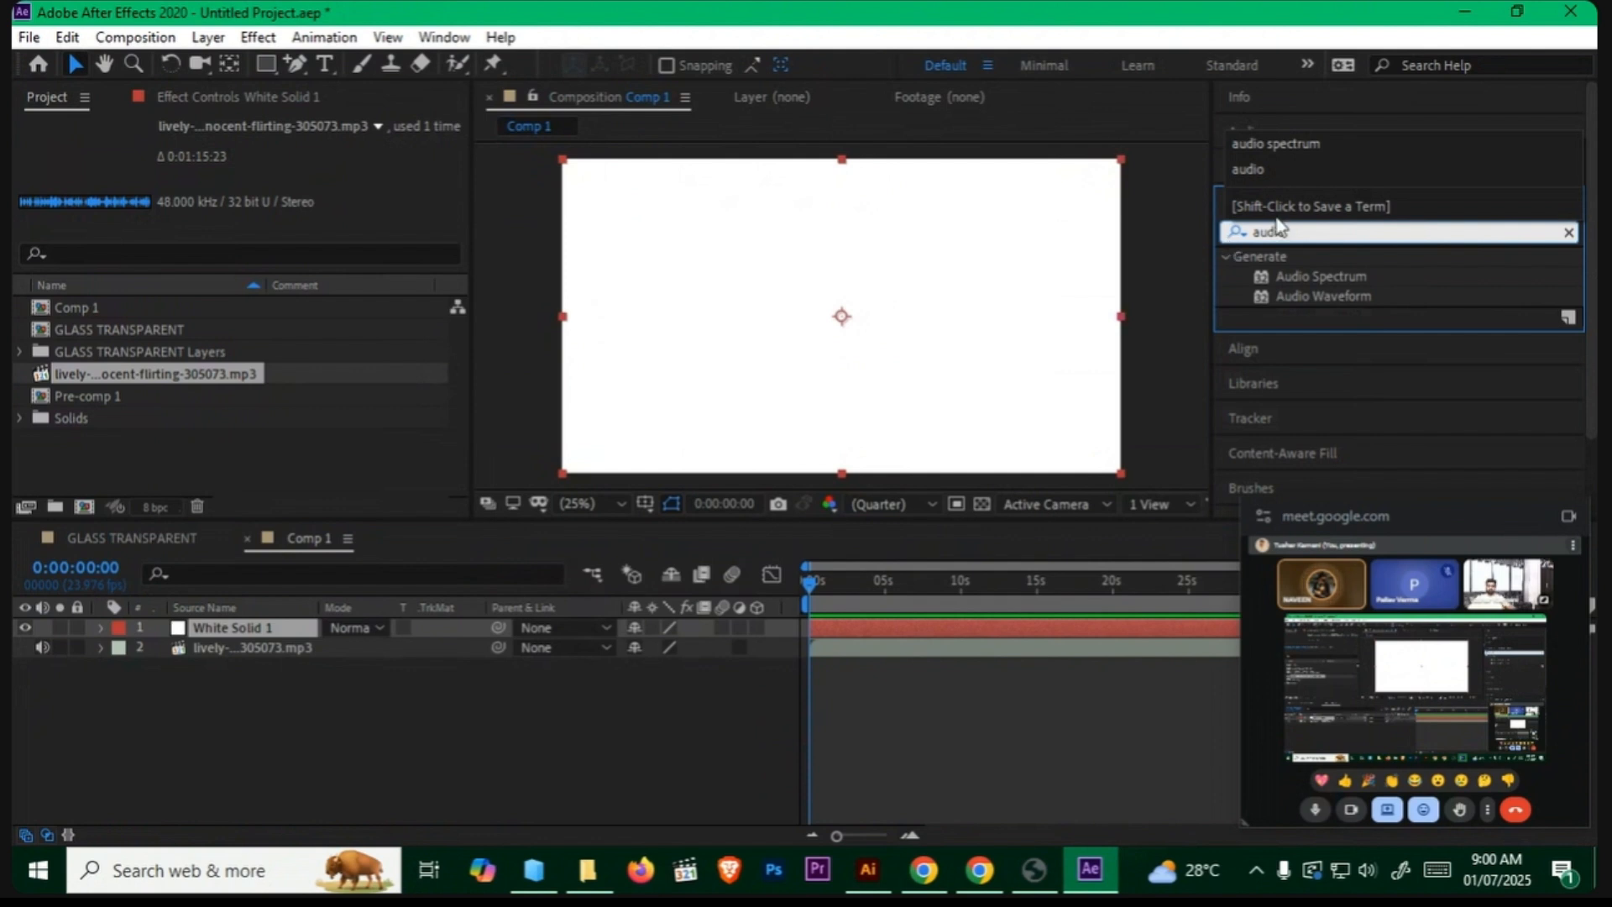
{"action": "left_click", "coordinate": [1368, 869]}
{"action": "left_click_drag", "start_coordinate": [1441, 815], "coordinate": [1457, 815]}
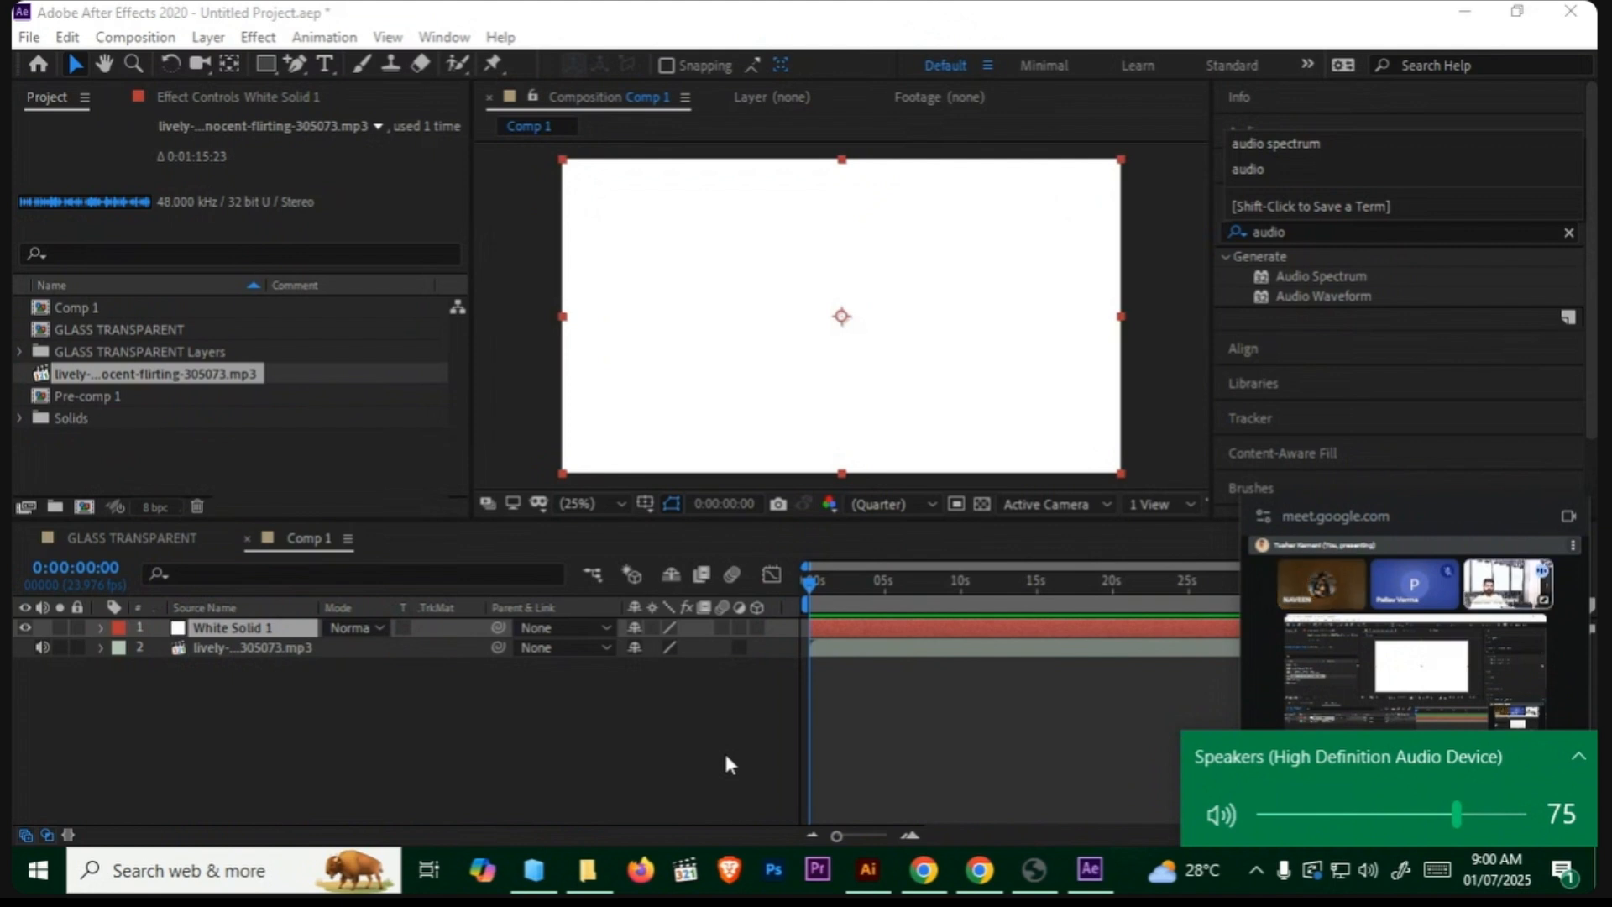
{"action": "left_click", "coordinate": [924, 870]}
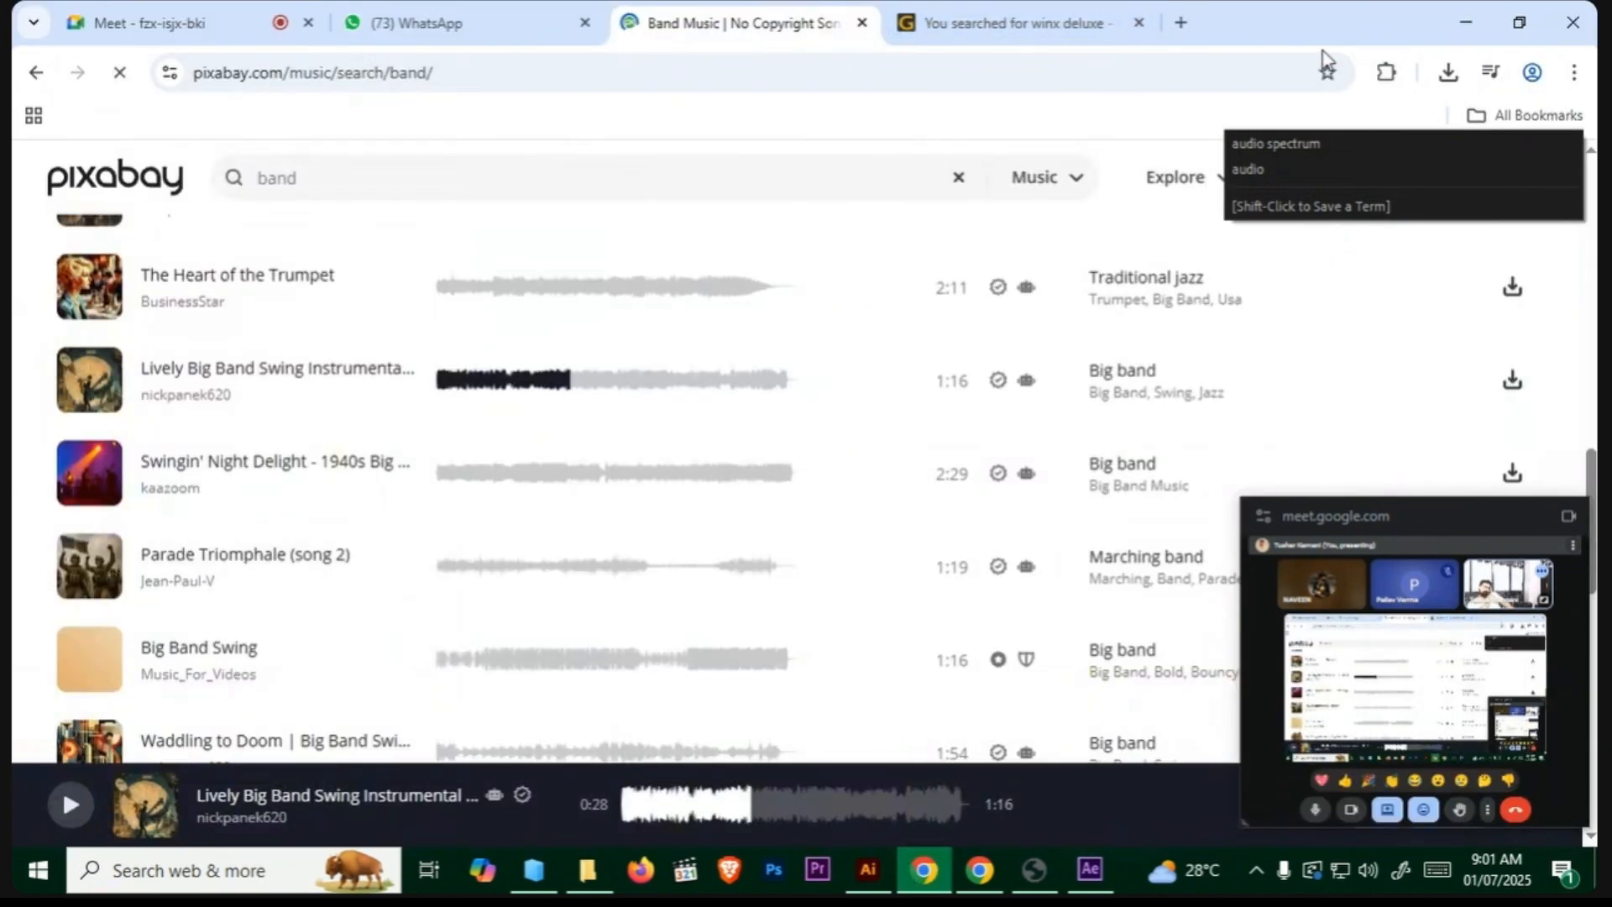
{"action": "key", "text": "XF86AudioMicMute"}
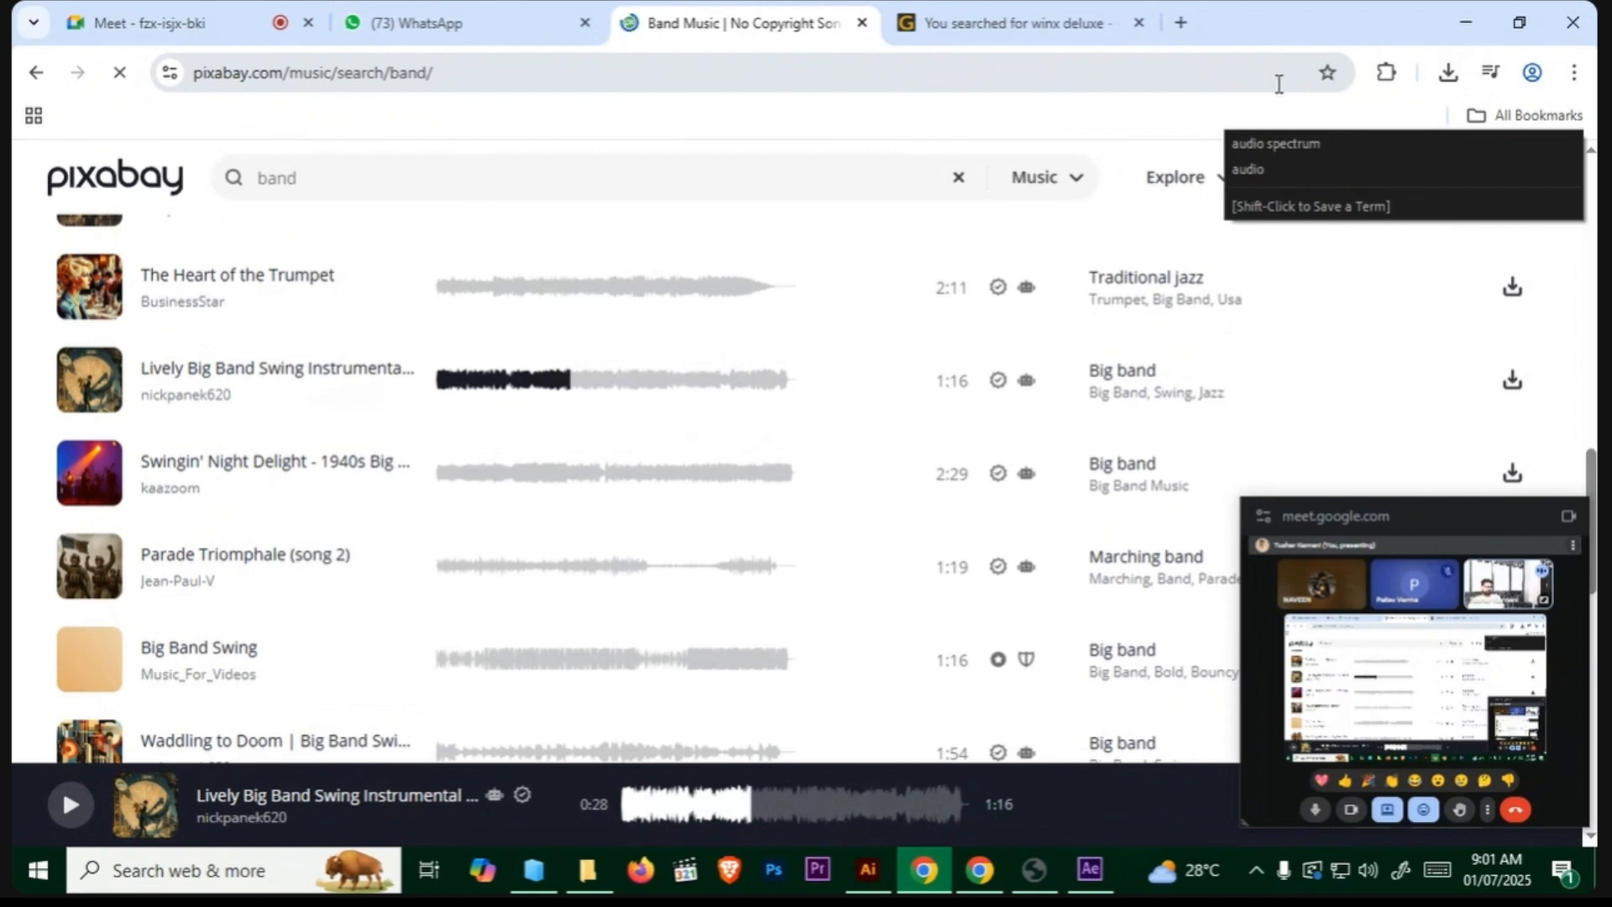
{"action": "key", "text": "XF86AudioMicMute"}
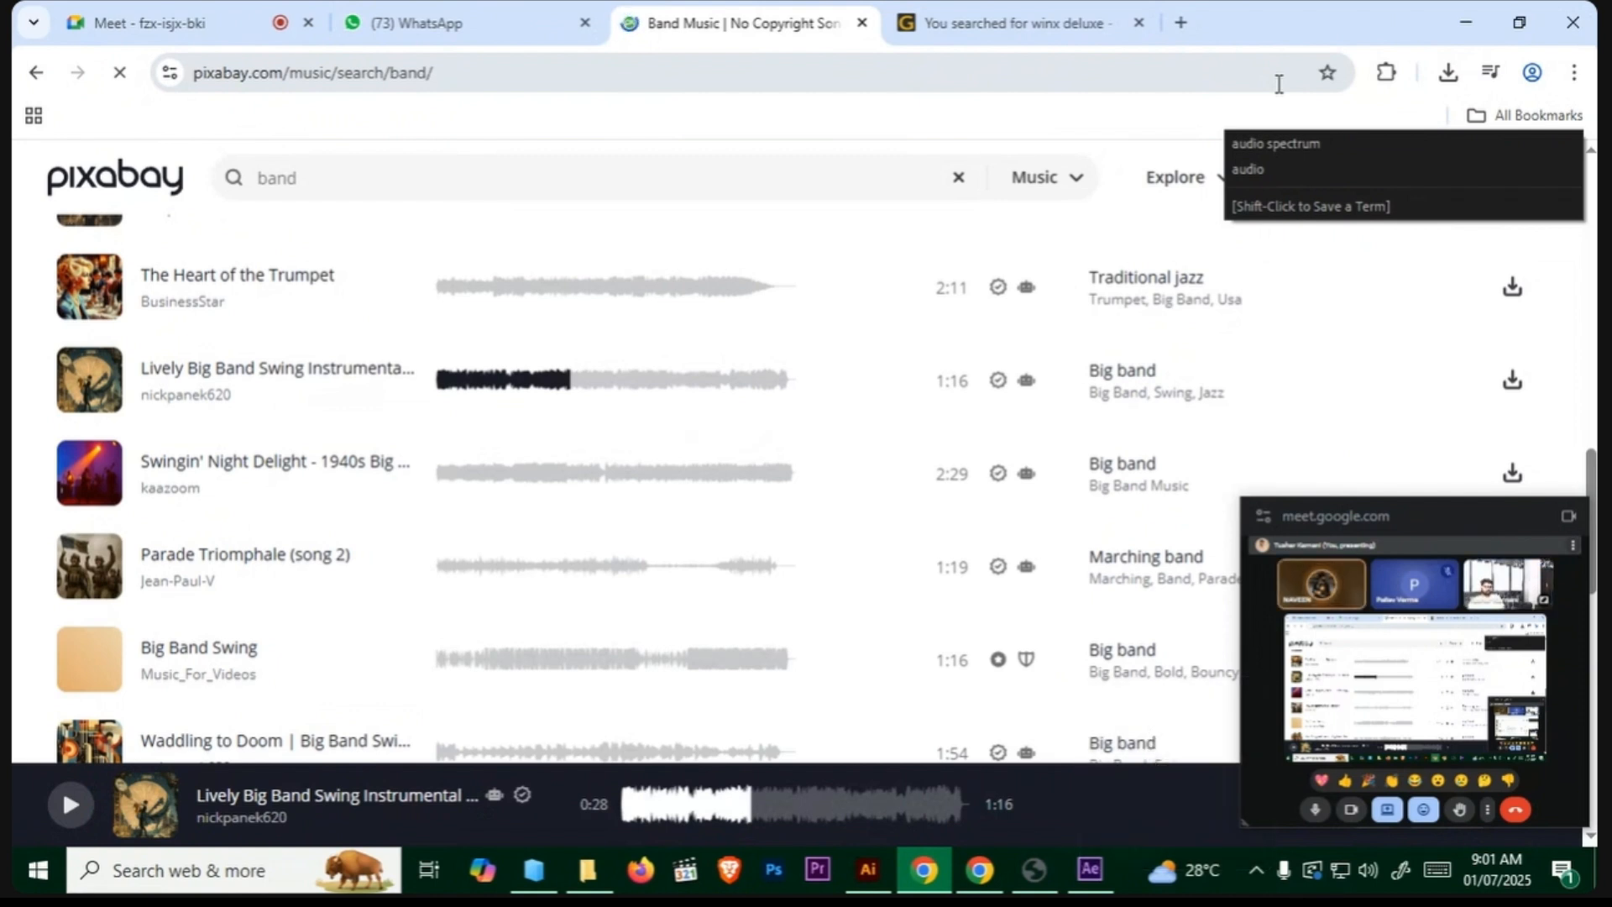
{"action": "key", "text": "XF86AudioMicMute"}
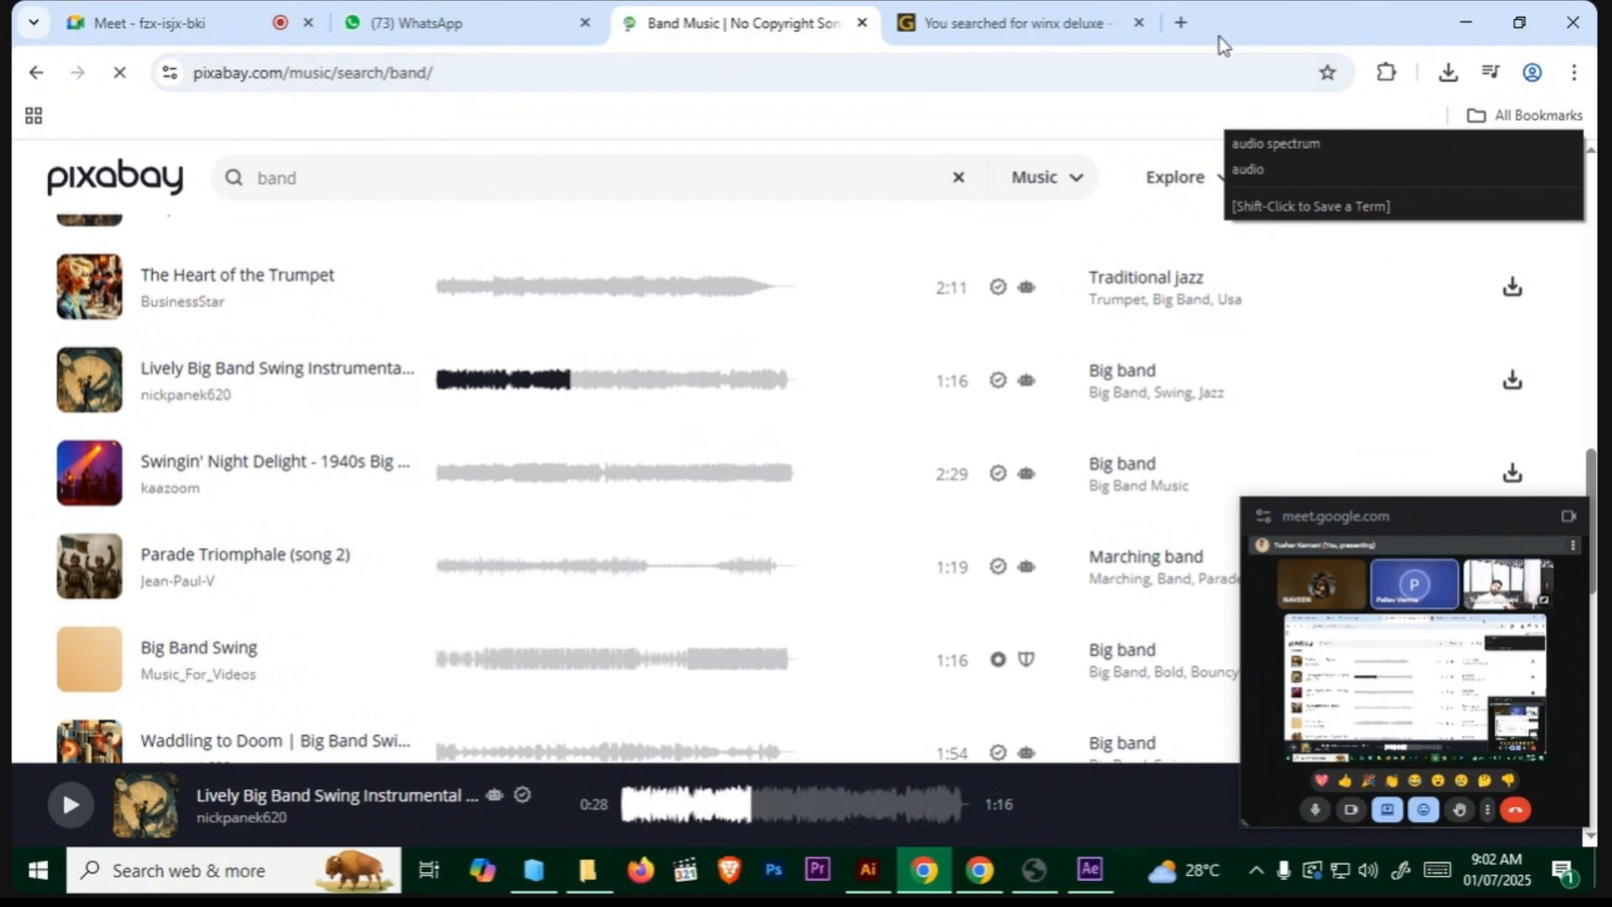
{"action": "left_click", "coordinate": [1466, 23]}
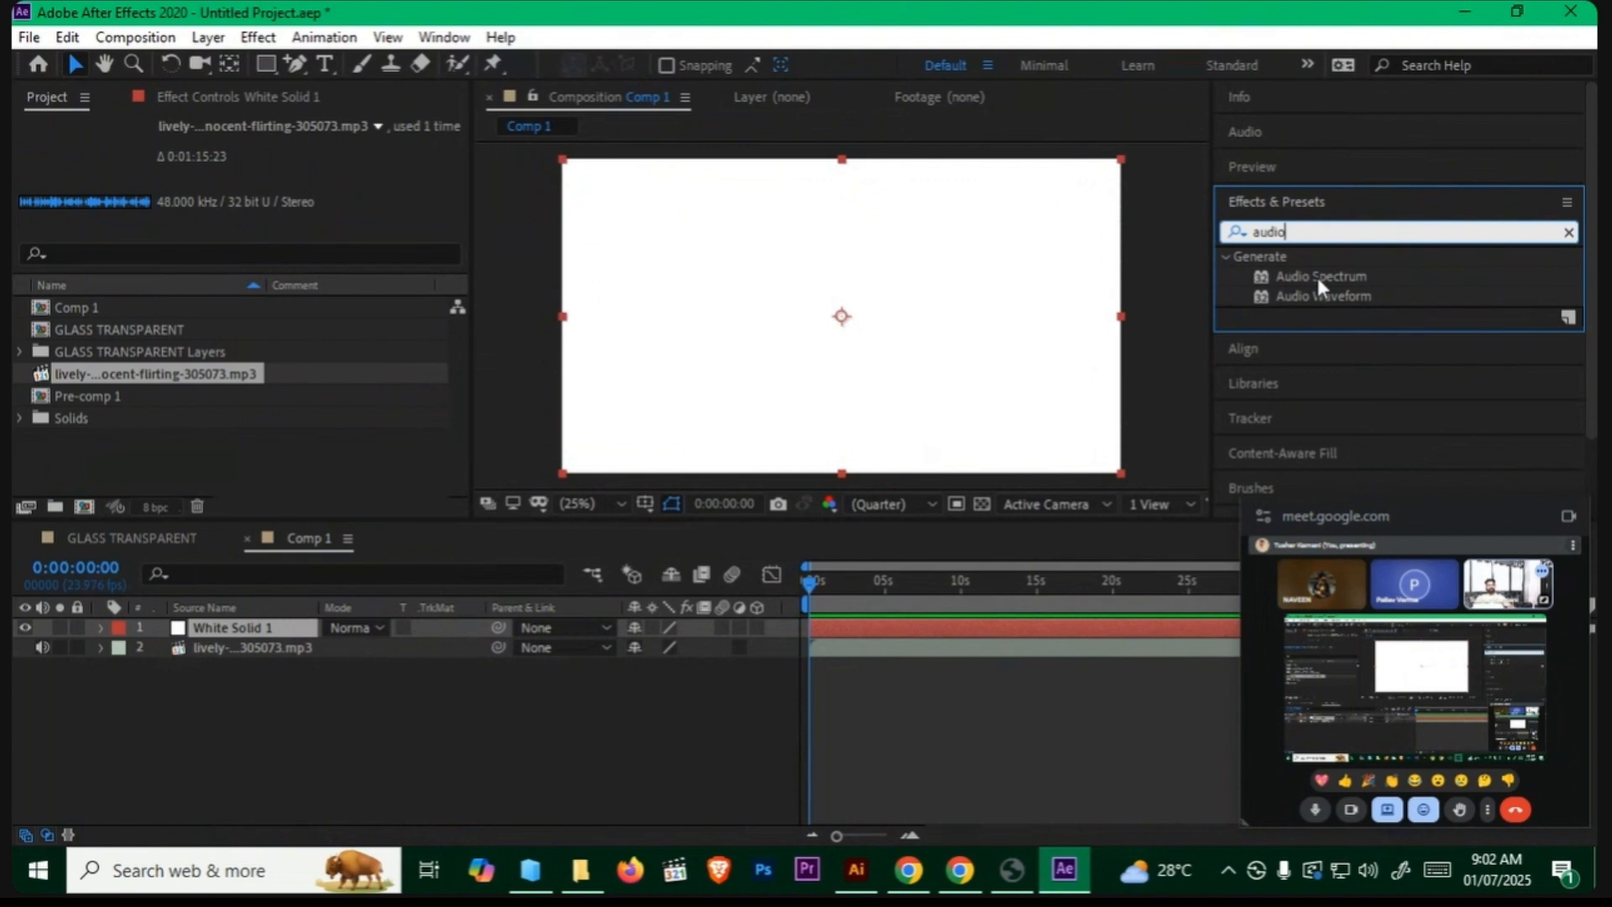
Step: Apply the Audio Spectrum effect to the white solid and preview the composition
{"action": "left_click_drag", "start_coordinate": [1317, 277], "coordinate": [865, 298]}
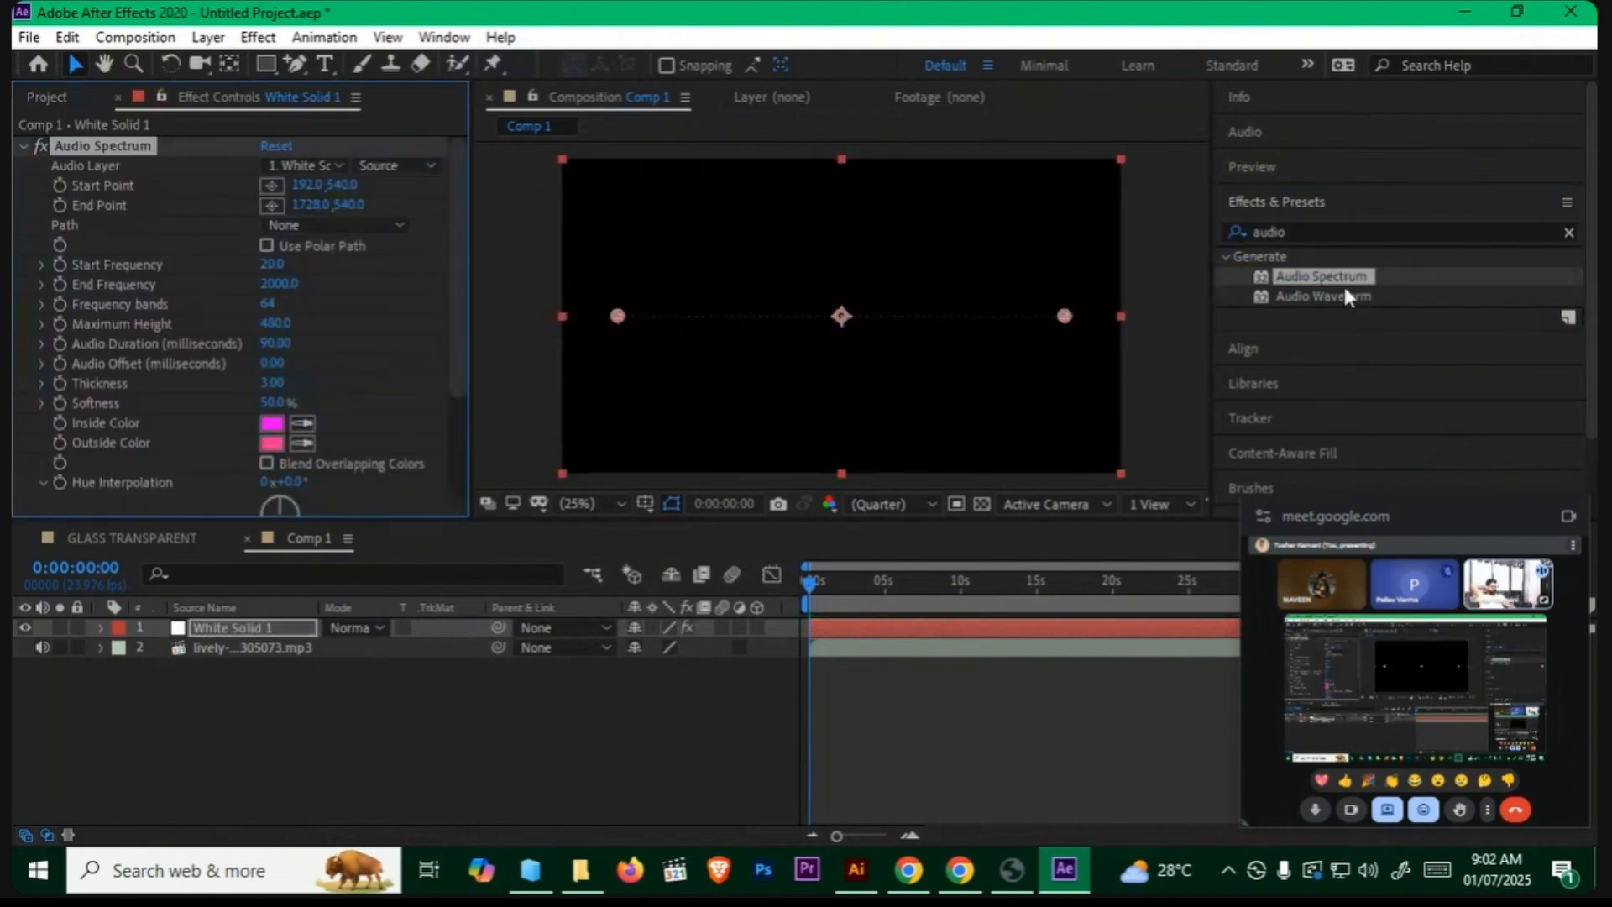
{"action": "left_click", "coordinate": [652, 744]}
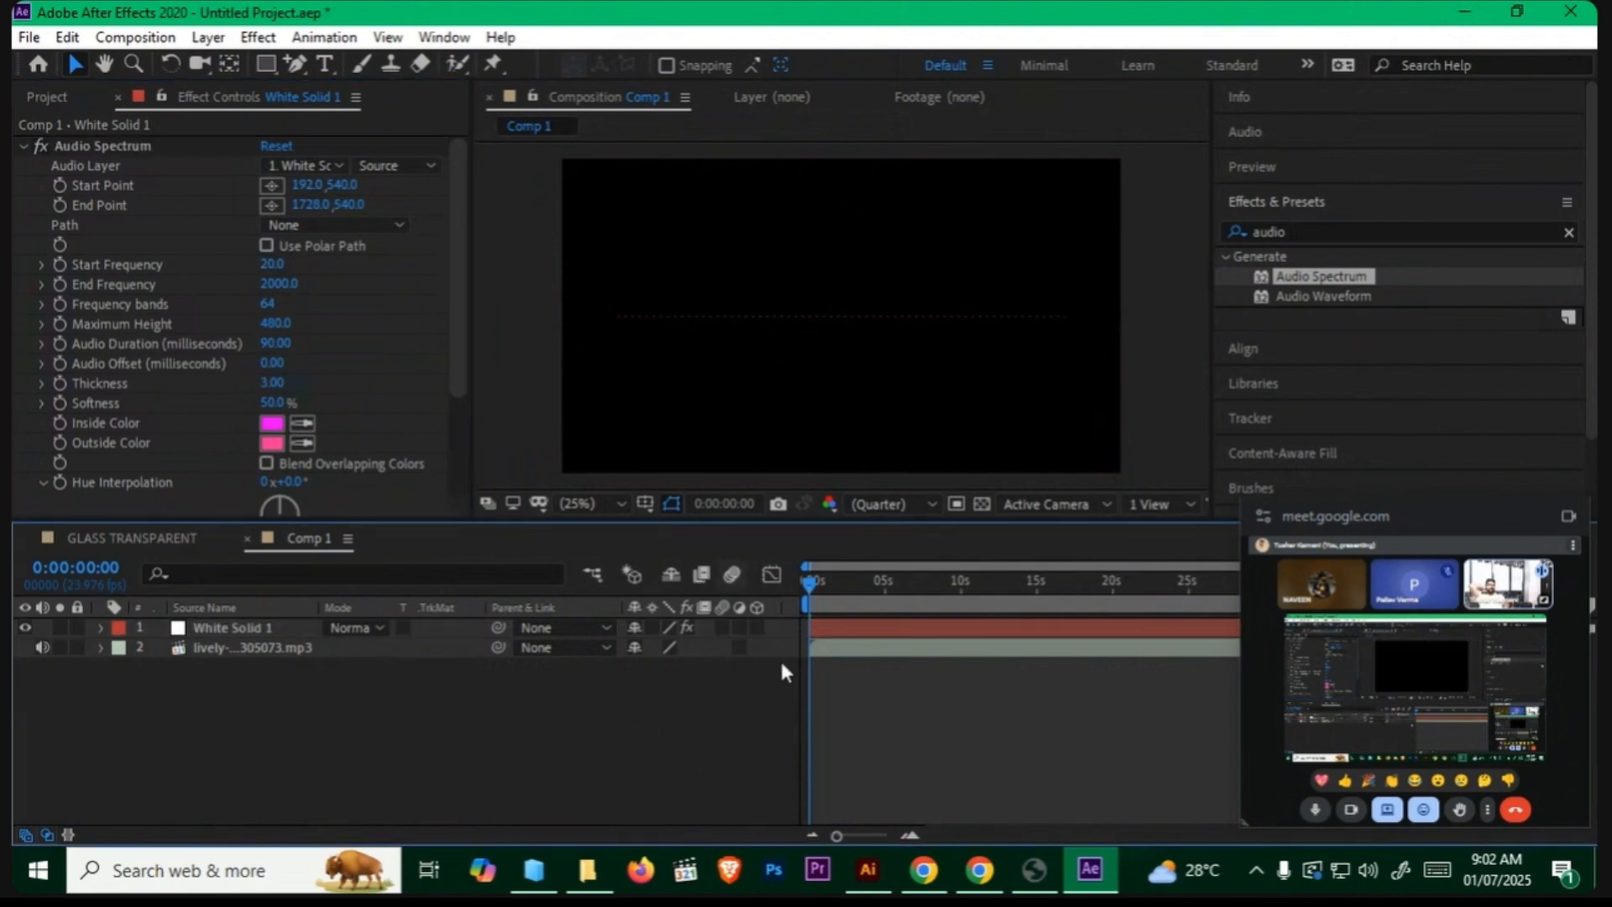
{"action": "key", "text": "space"}
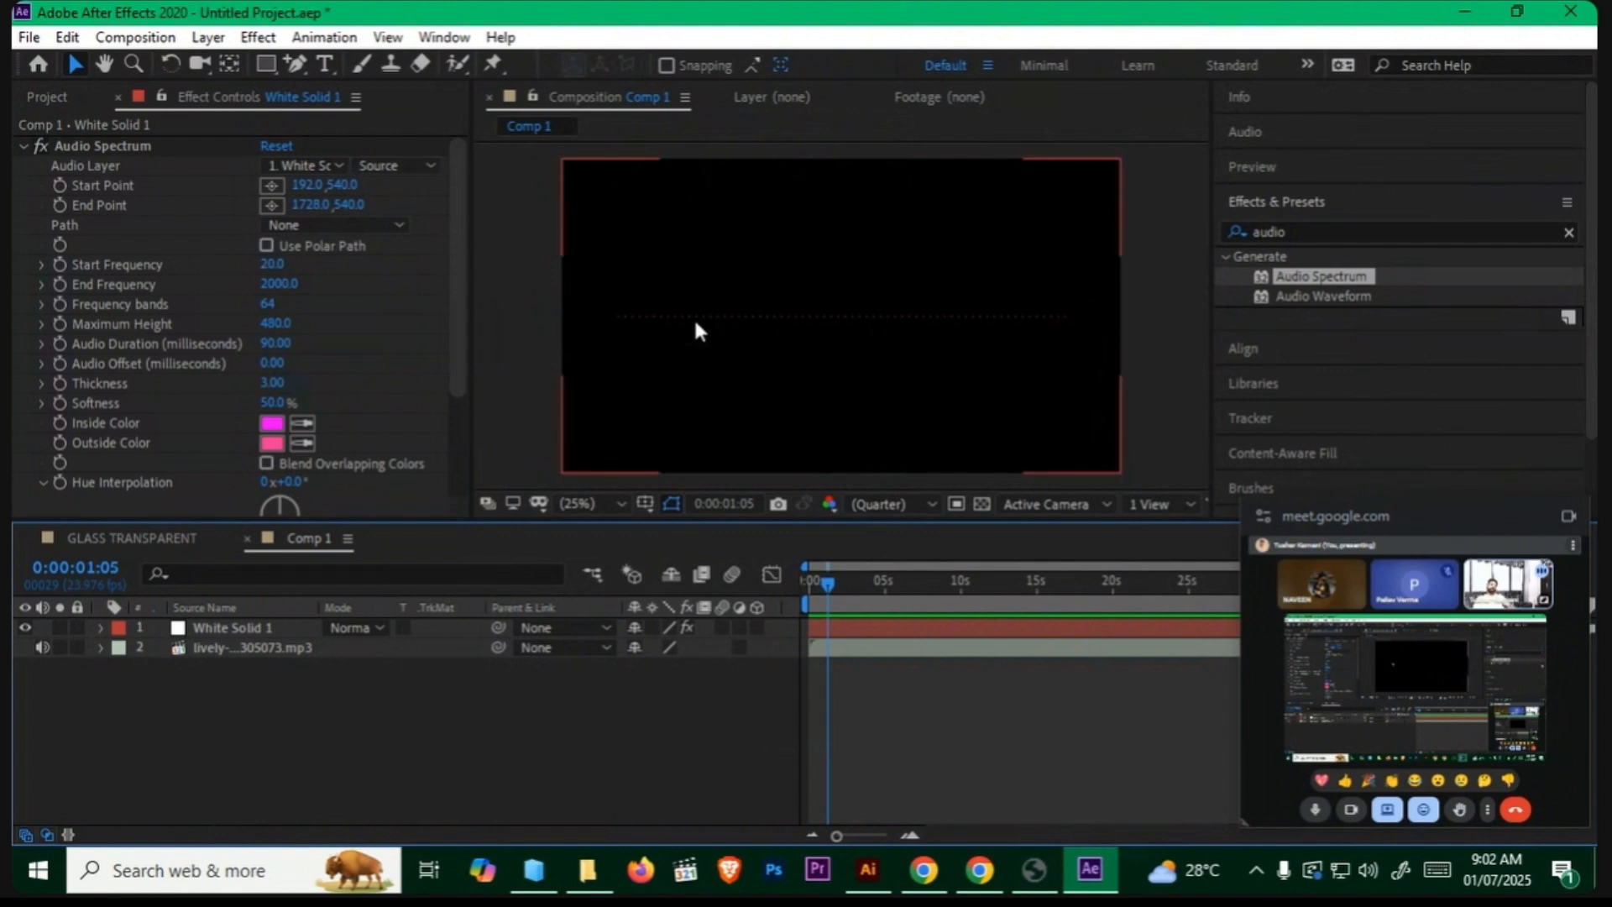
Step: Set the Audio Spectrum's audio layer to the lively-big-band-swing MP3 and play the composition
{"action": "left_click", "coordinate": [320, 162]}
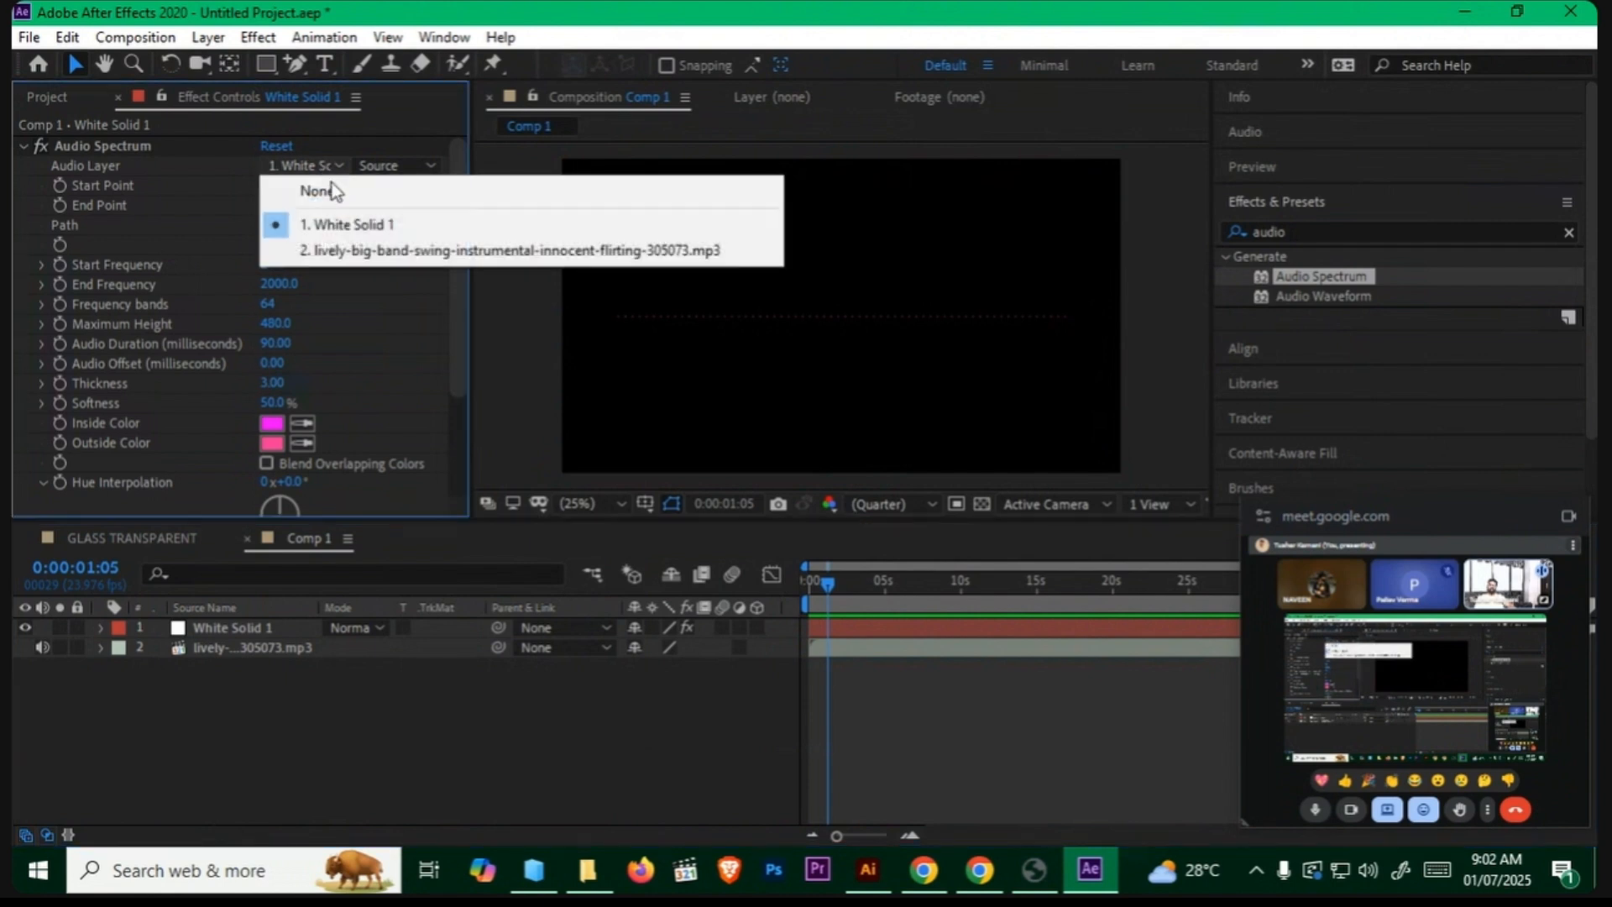
{"action": "left_click", "coordinate": [357, 259]}
{"action": "key", "text": "space"}
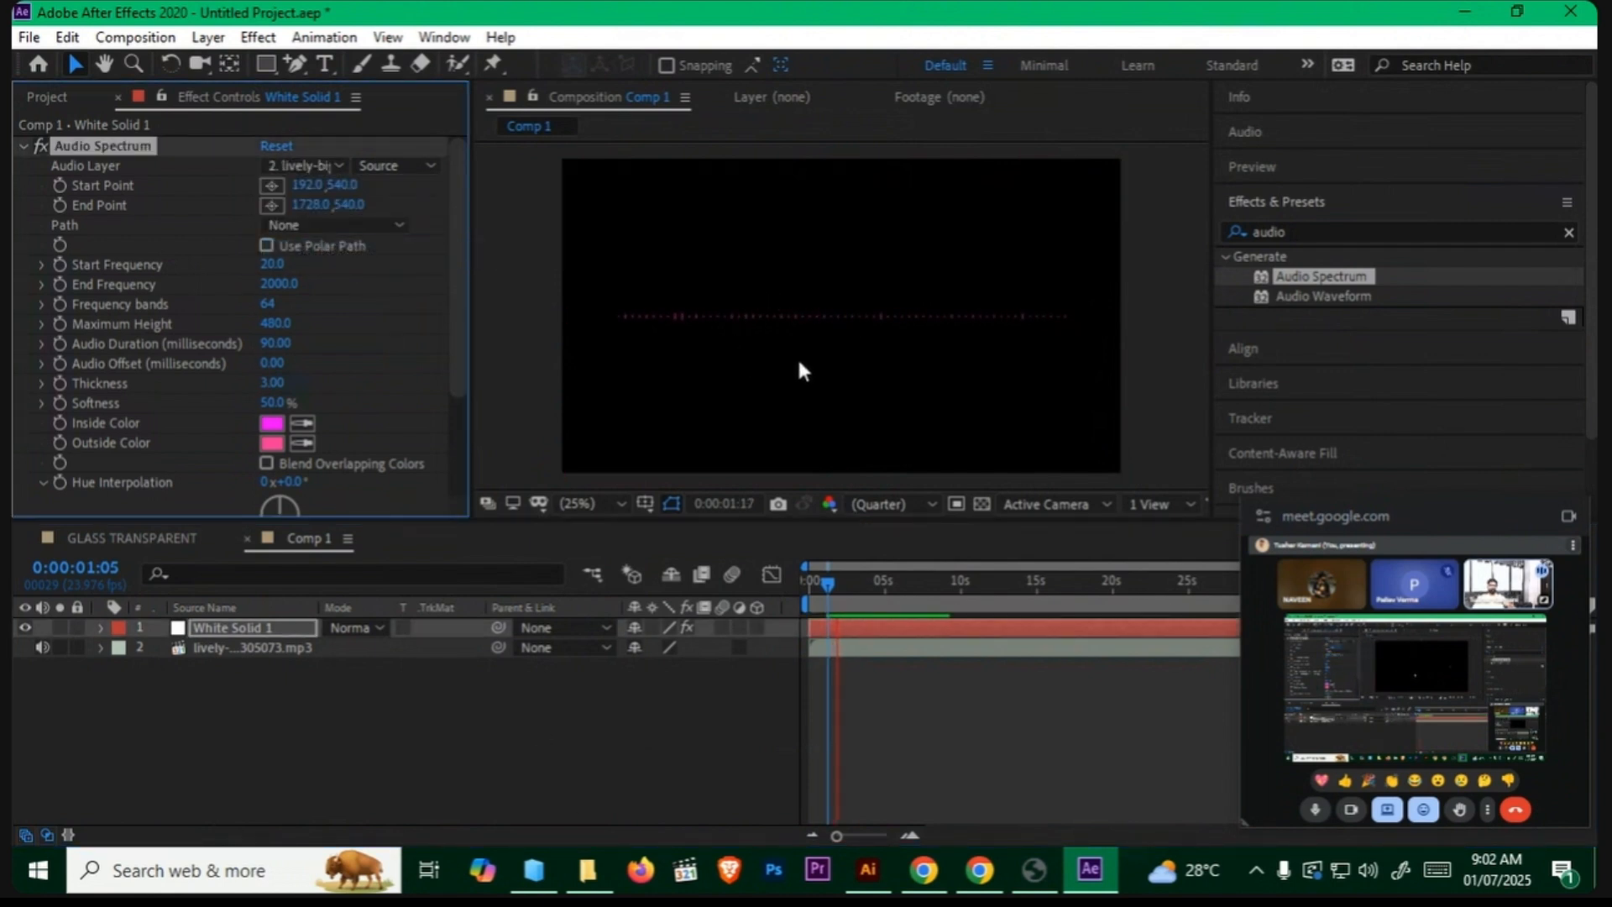
Step: Lower the system speaker volume and stop the preview
{"action": "left_click", "coordinate": [1369, 870]}
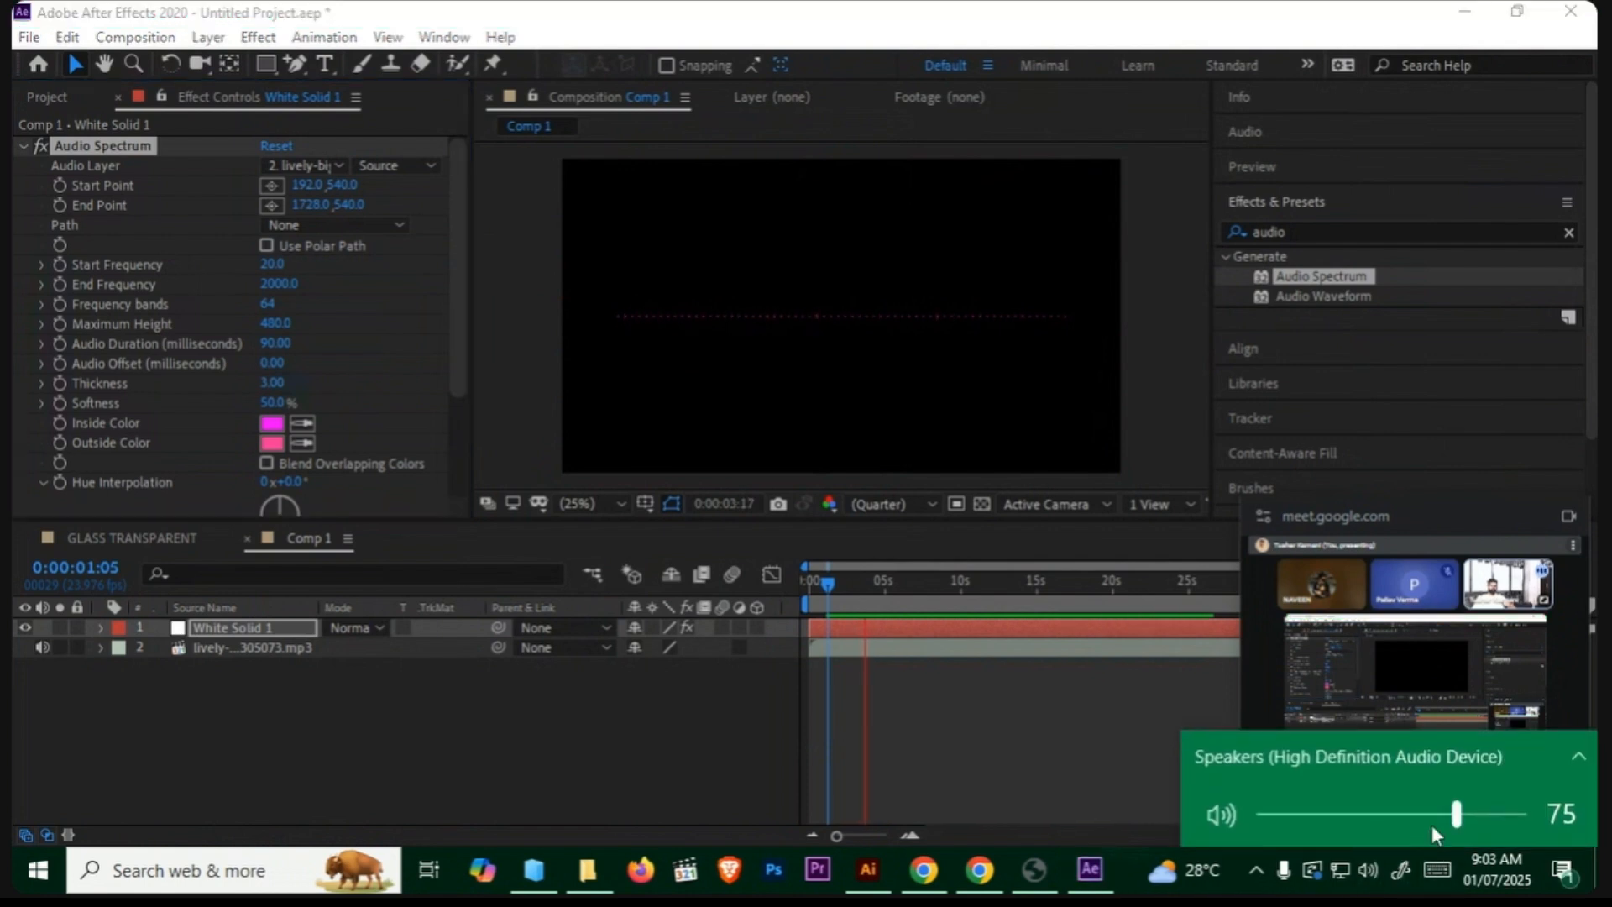
{"action": "left_click", "coordinate": [1416, 817]}
{"action": "left_click", "coordinate": [594, 726]}
{"action": "key", "text": "space"}
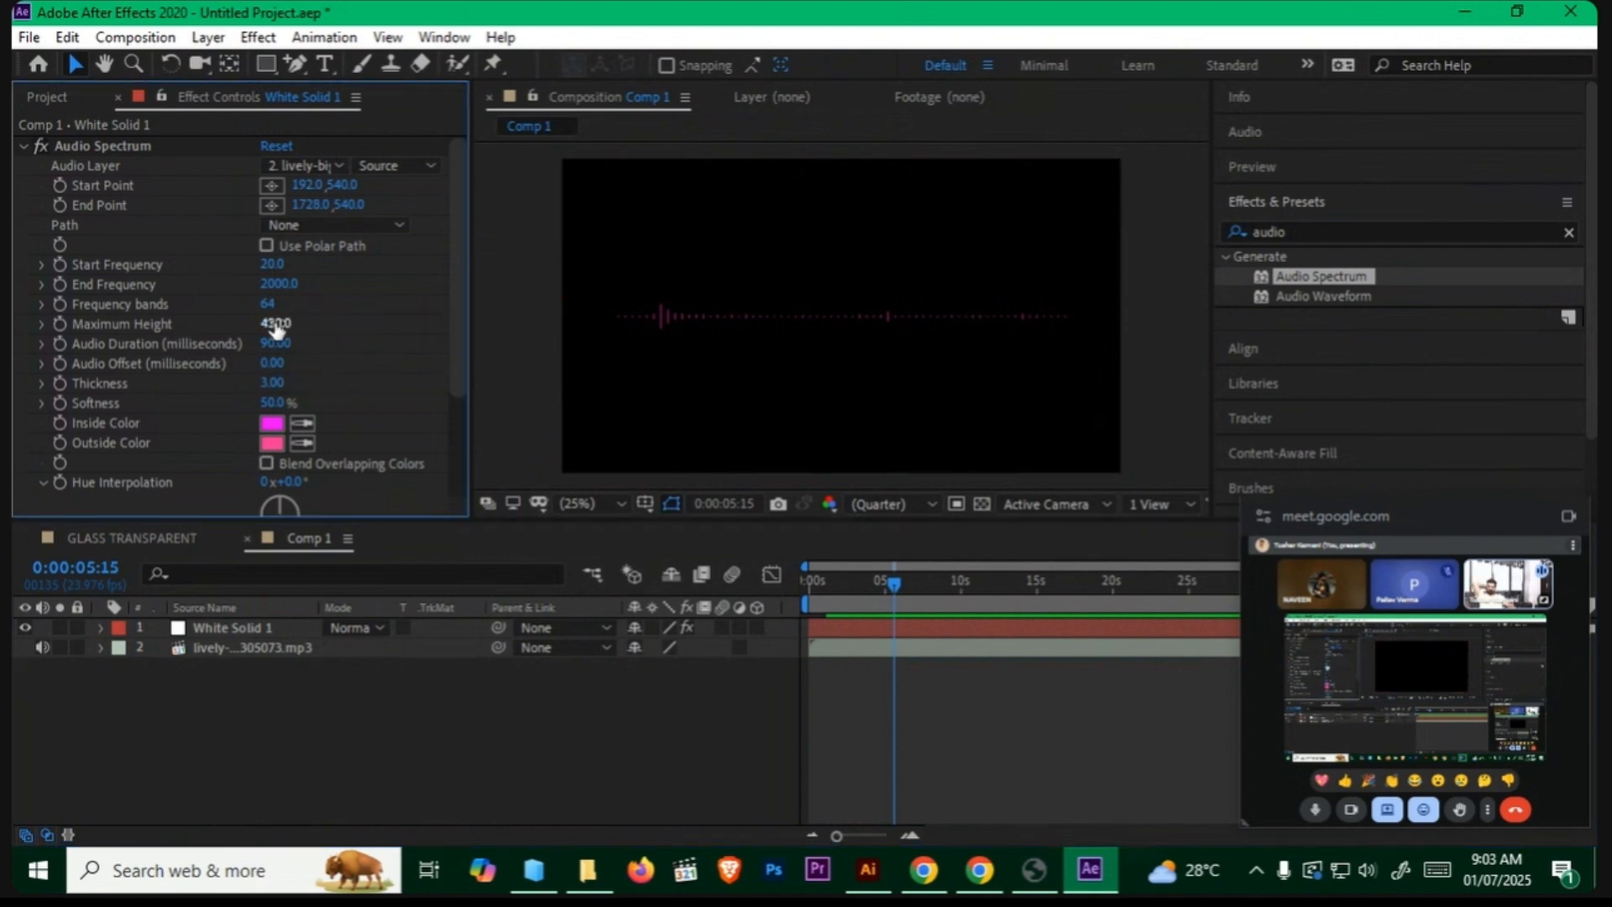
Step: Set the Audio Spectrum's maximum height to 2520 and preview the taller bars
{"action": "left_click_drag", "start_coordinate": [273, 323], "coordinate": [525, 331]}
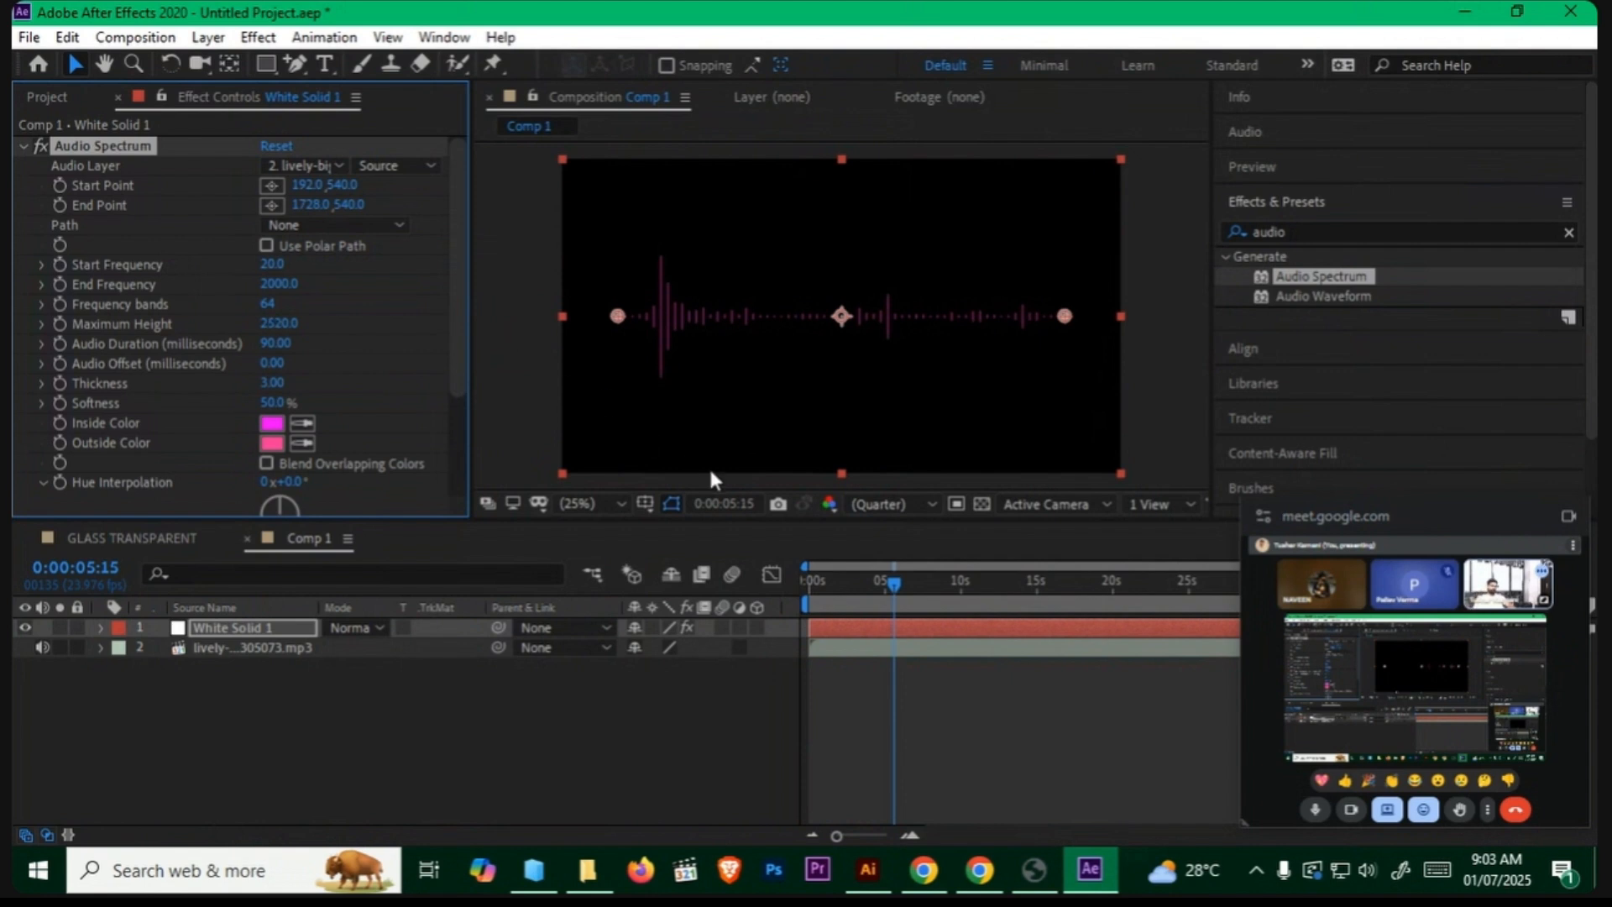
{"action": "key", "text": "space"}
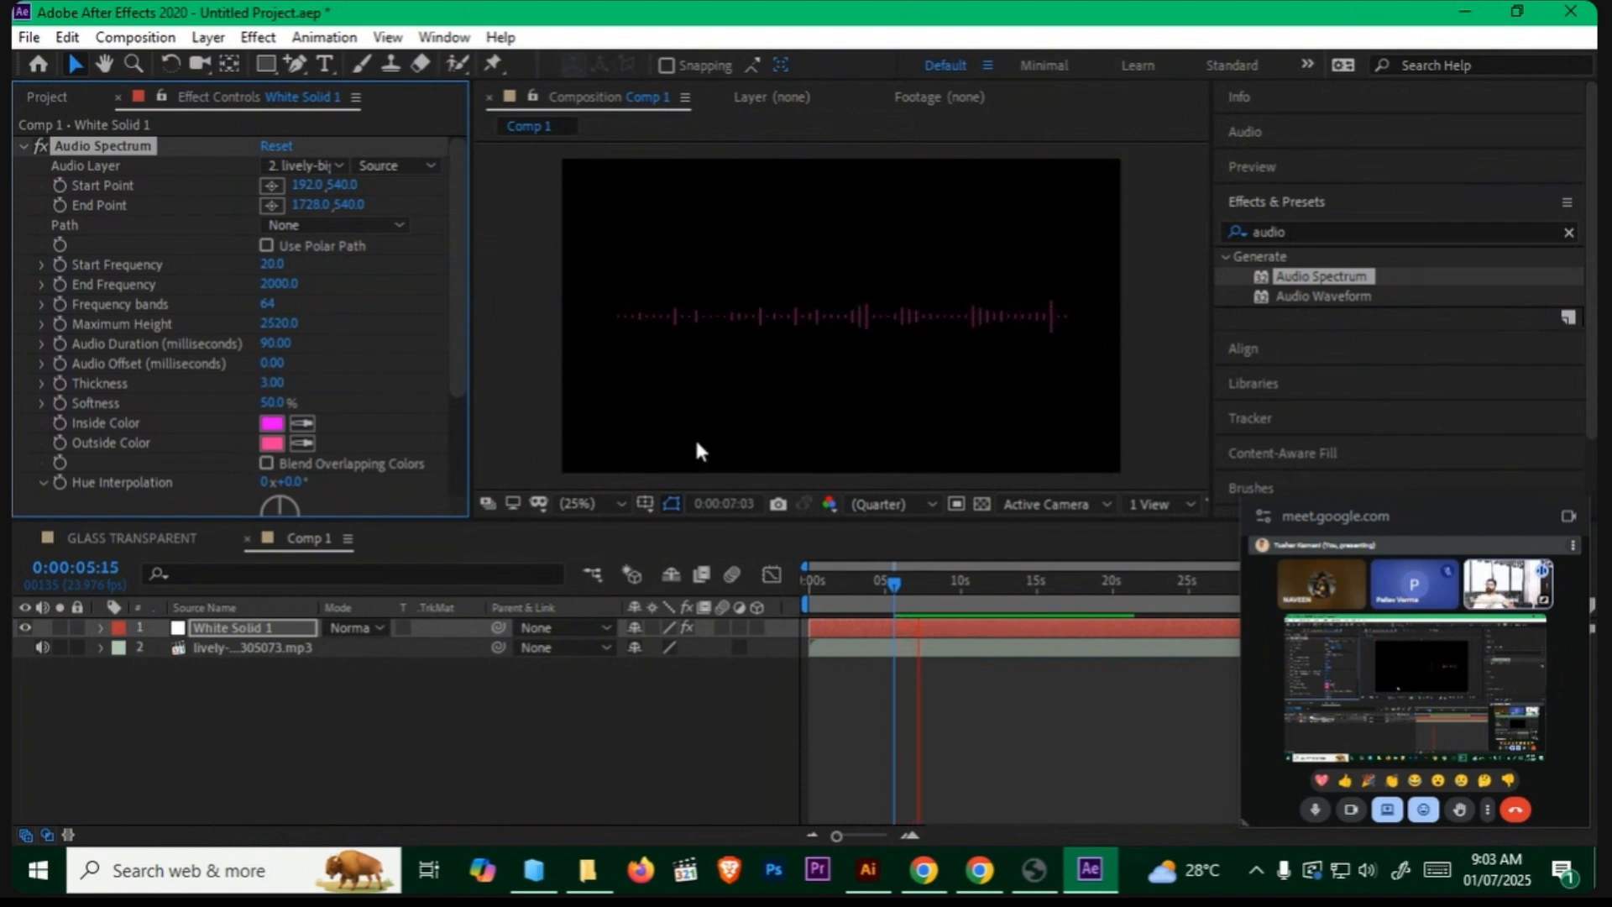
{"action": "key", "text": "space"}
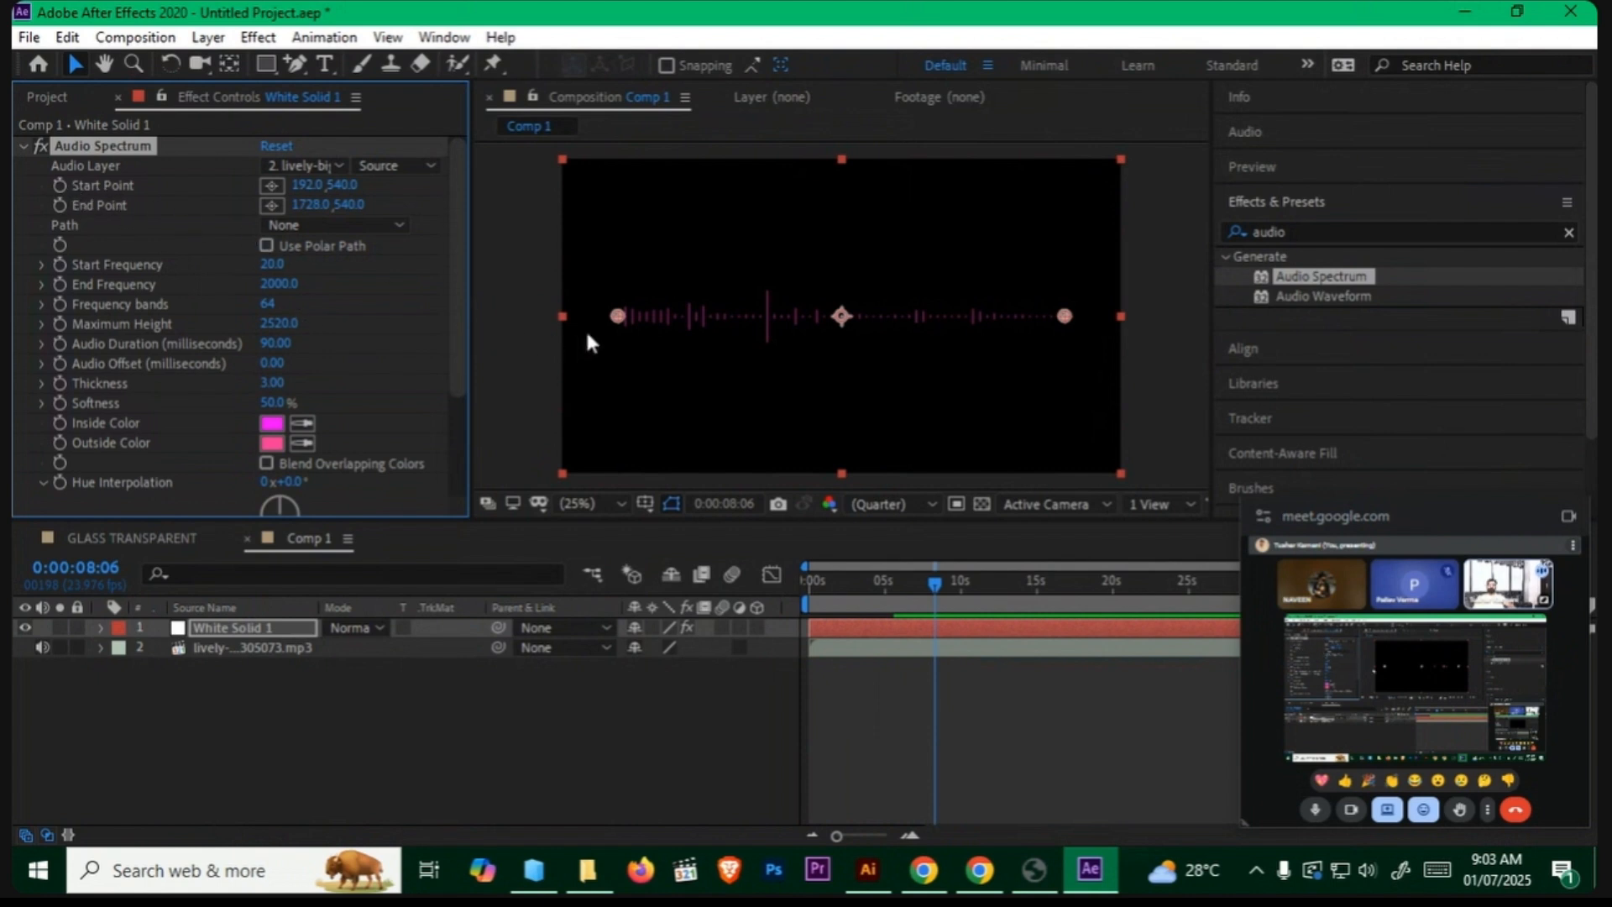
Step: Try moving the spectrum's start point to 440, 124 and its end point to 1036, 1008, and undo both moves
{"action": "left_click", "coordinate": [277, 186]}
{"action": "left_click", "coordinate": [690, 194]}
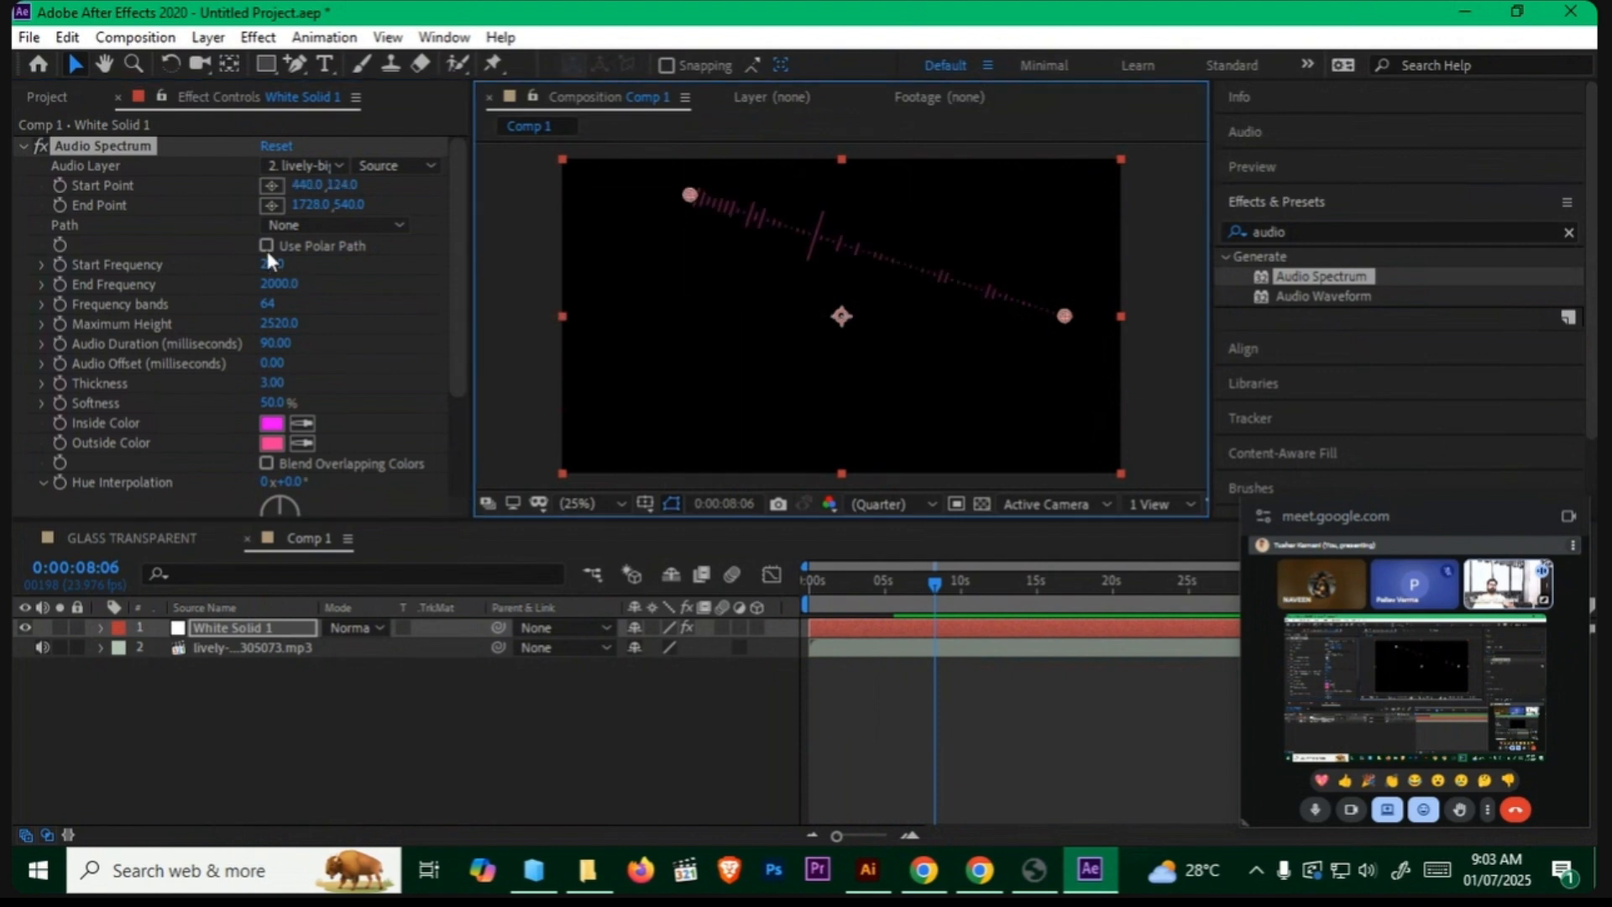
{"action": "left_click", "coordinate": [273, 206]}
{"action": "left_click", "coordinate": [863, 452]}
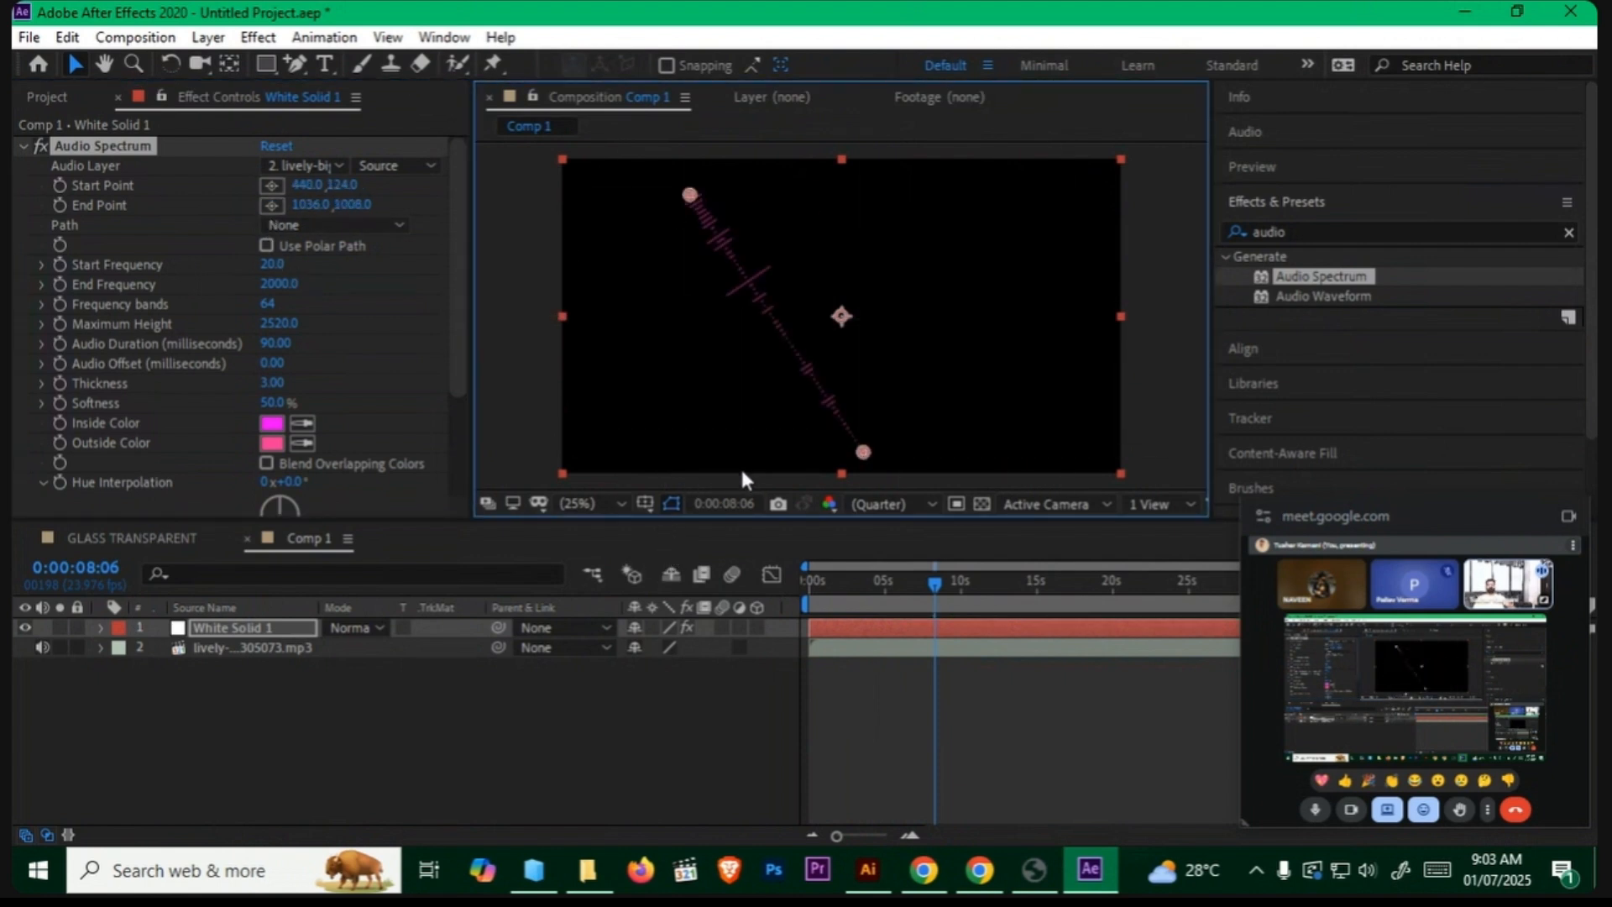
{"action": "key", "text": "ctrl+z"}
{"action": "key", "text": "ctrl+z"}
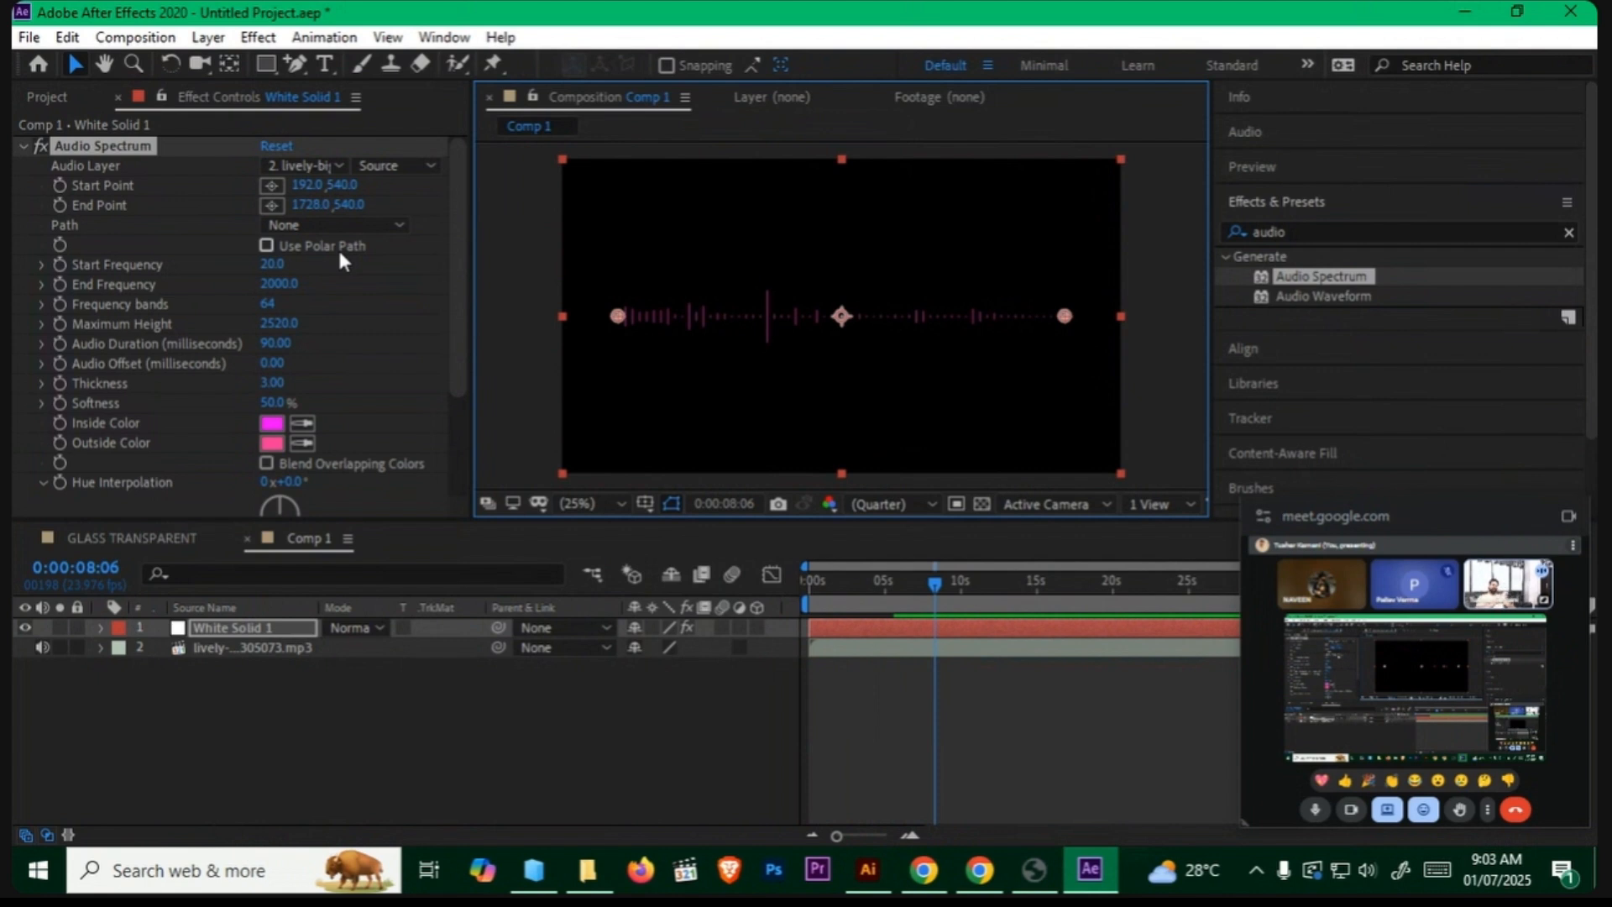
Step: Try the Use Polar Path option on the Audio Spectrum, preview the composition, and undo the option
{"action": "left_click", "coordinate": [267, 245]}
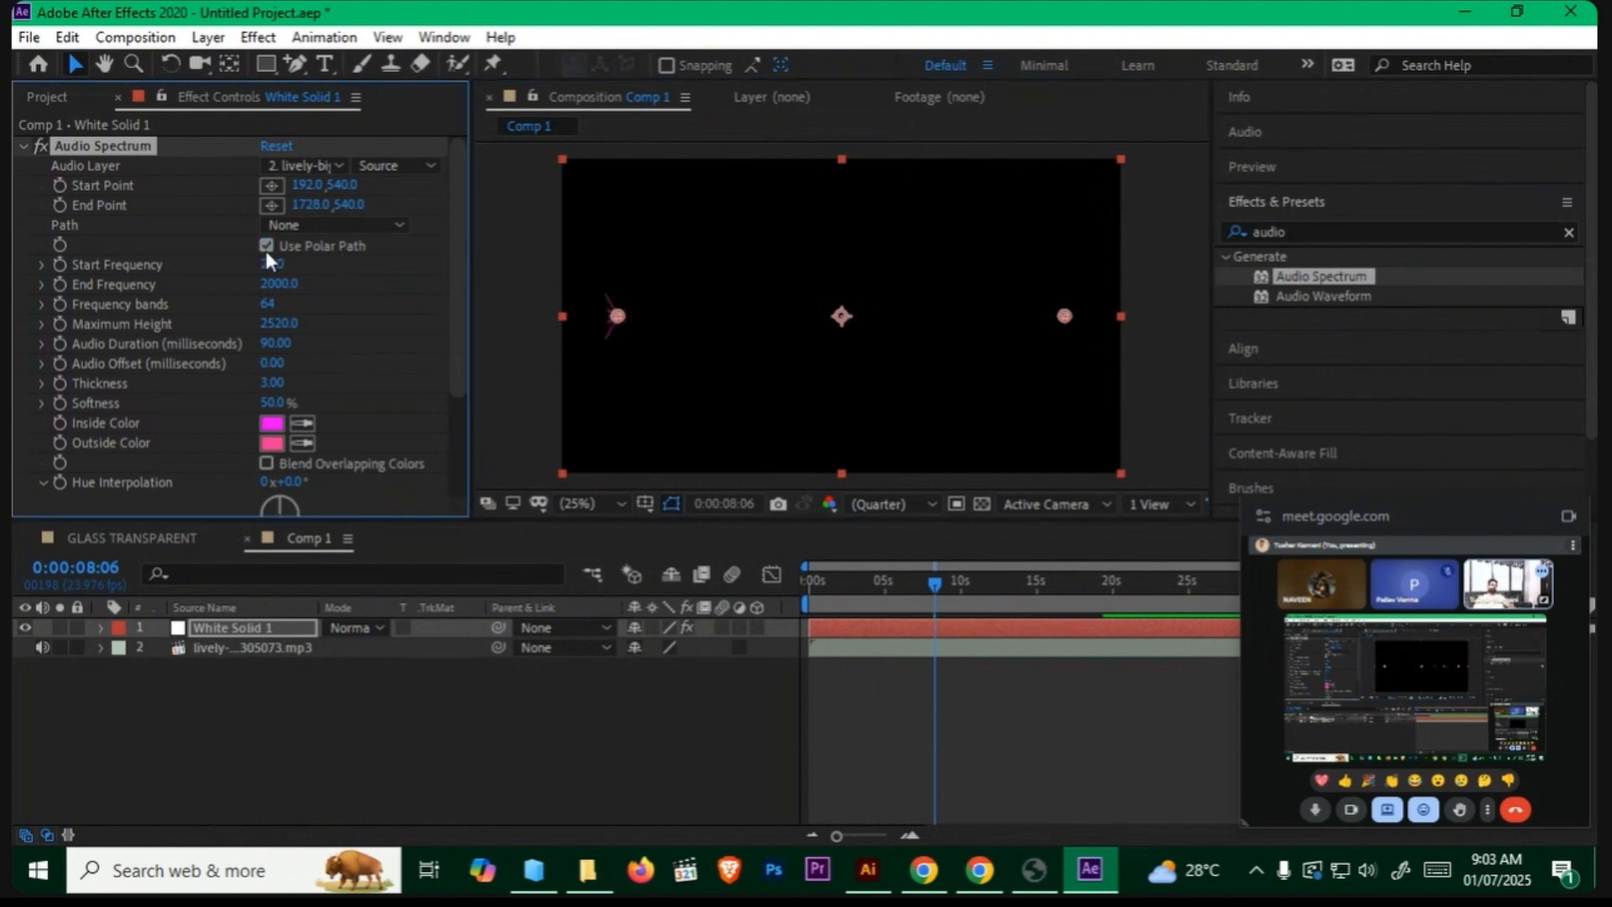
{"action": "key", "text": "period"}
{"action": "key", "text": "h"}
{"action": "key", "text": "space"}
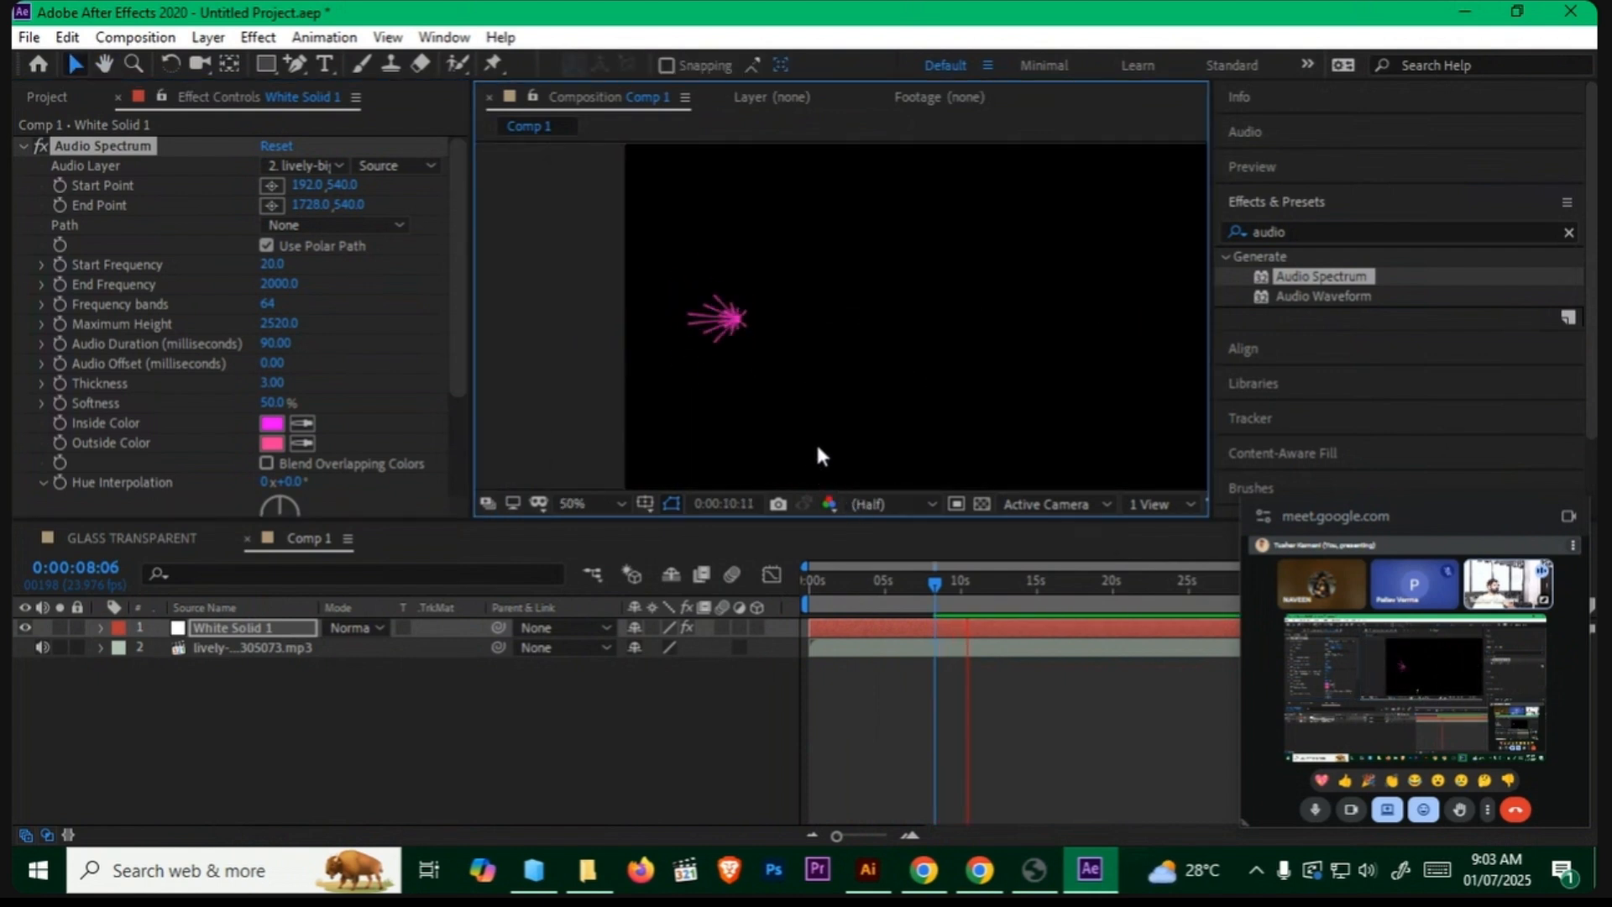
{"action": "key", "text": "space"}
{"action": "key", "text": "ctrl+z"}
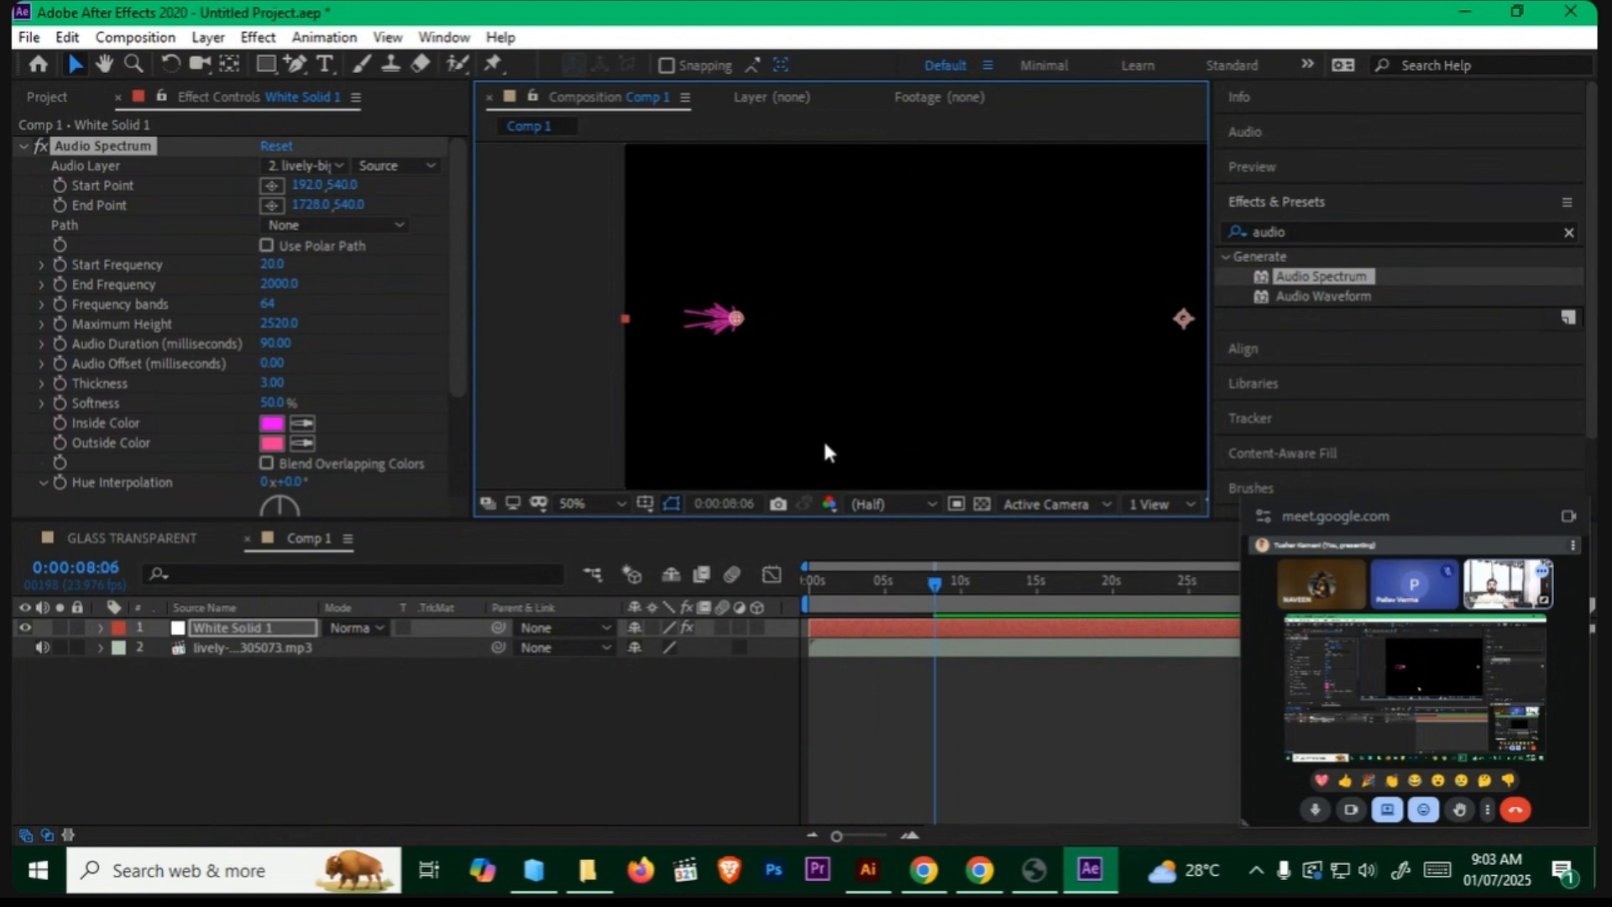
{"action": "scroll", "coordinate": [796, 329], "scroll_direction": "down", "scroll_amount": 2}
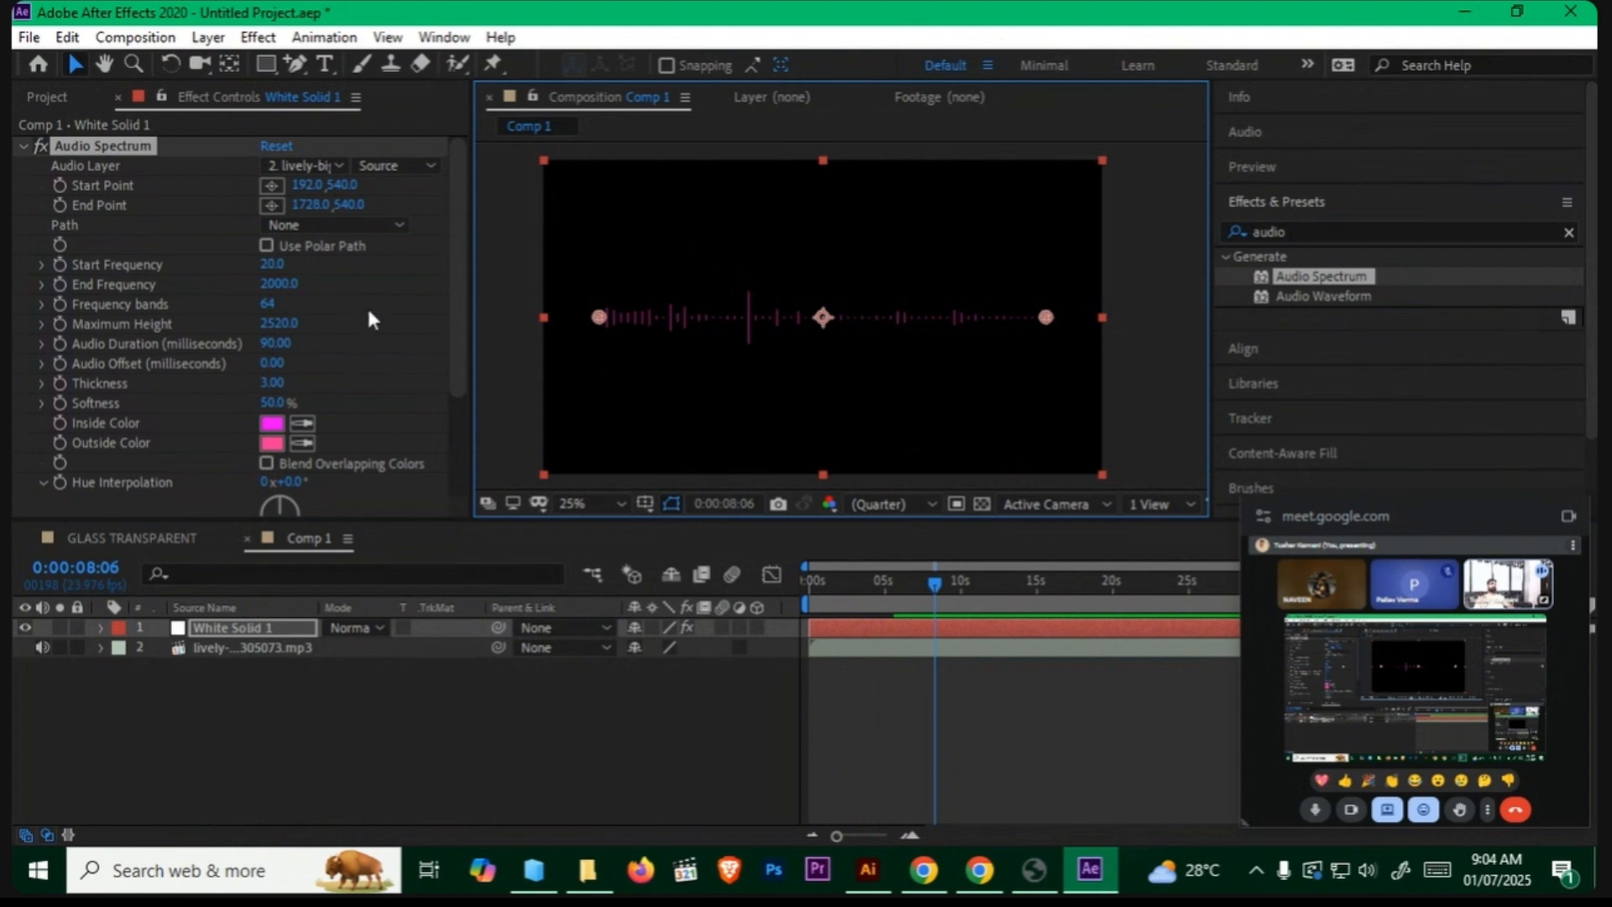
Step: Set both the start frequency and the end frequency of the Audio Spectrum to 500 and preview the result
{"action": "left_click", "coordinate": [277, 265]}
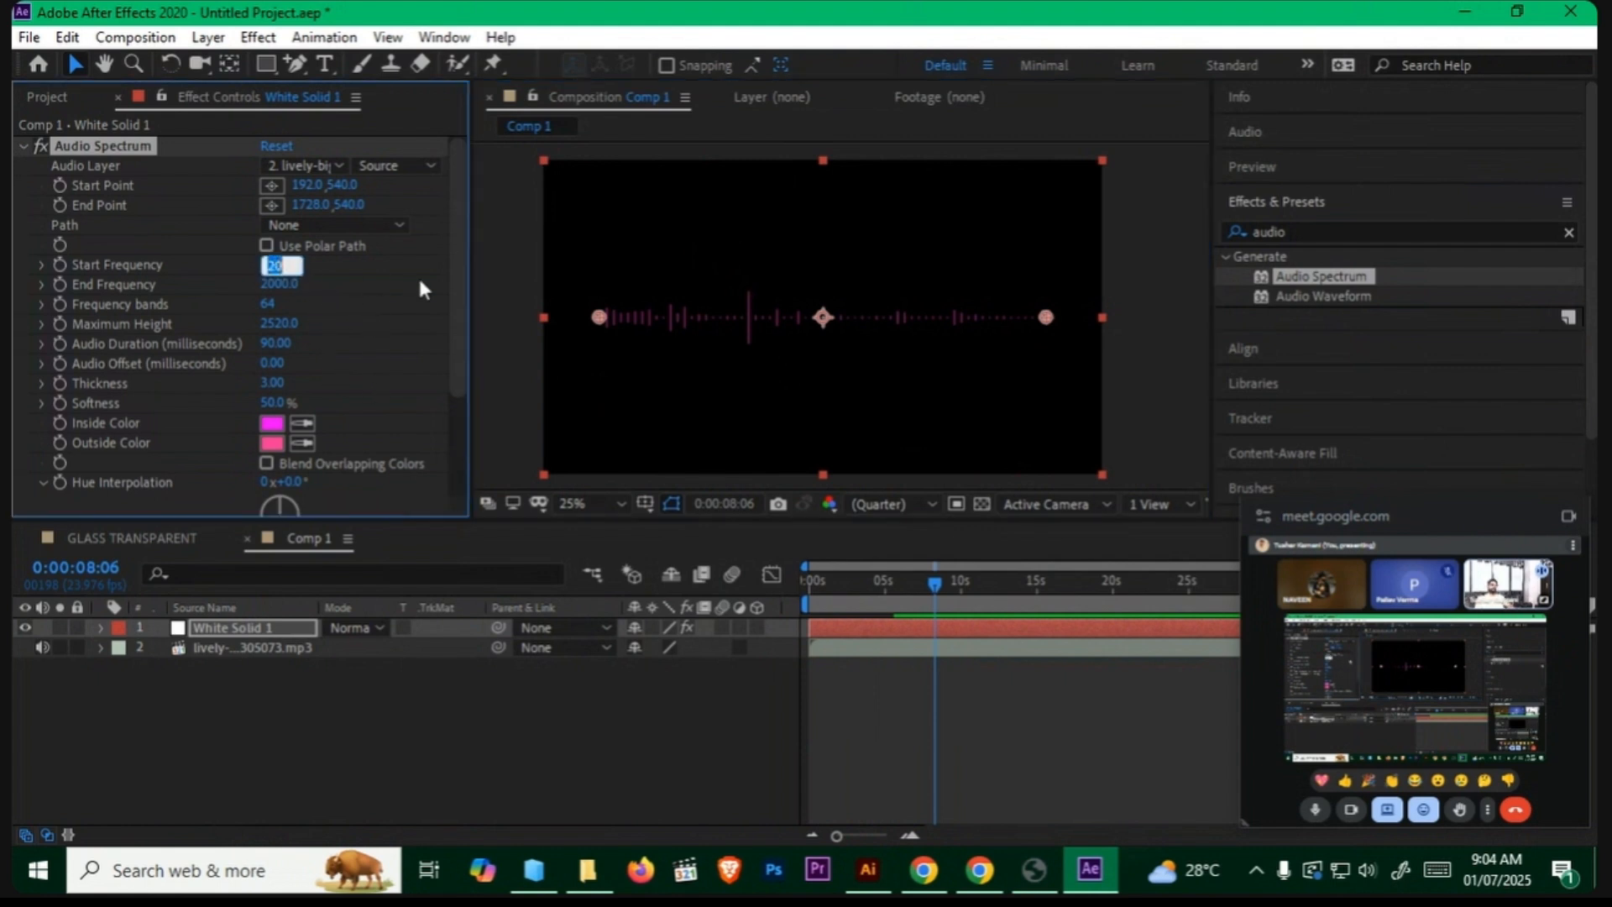
{"action": "type", "text": "500"}
{"action": "key", "text": "Return"}
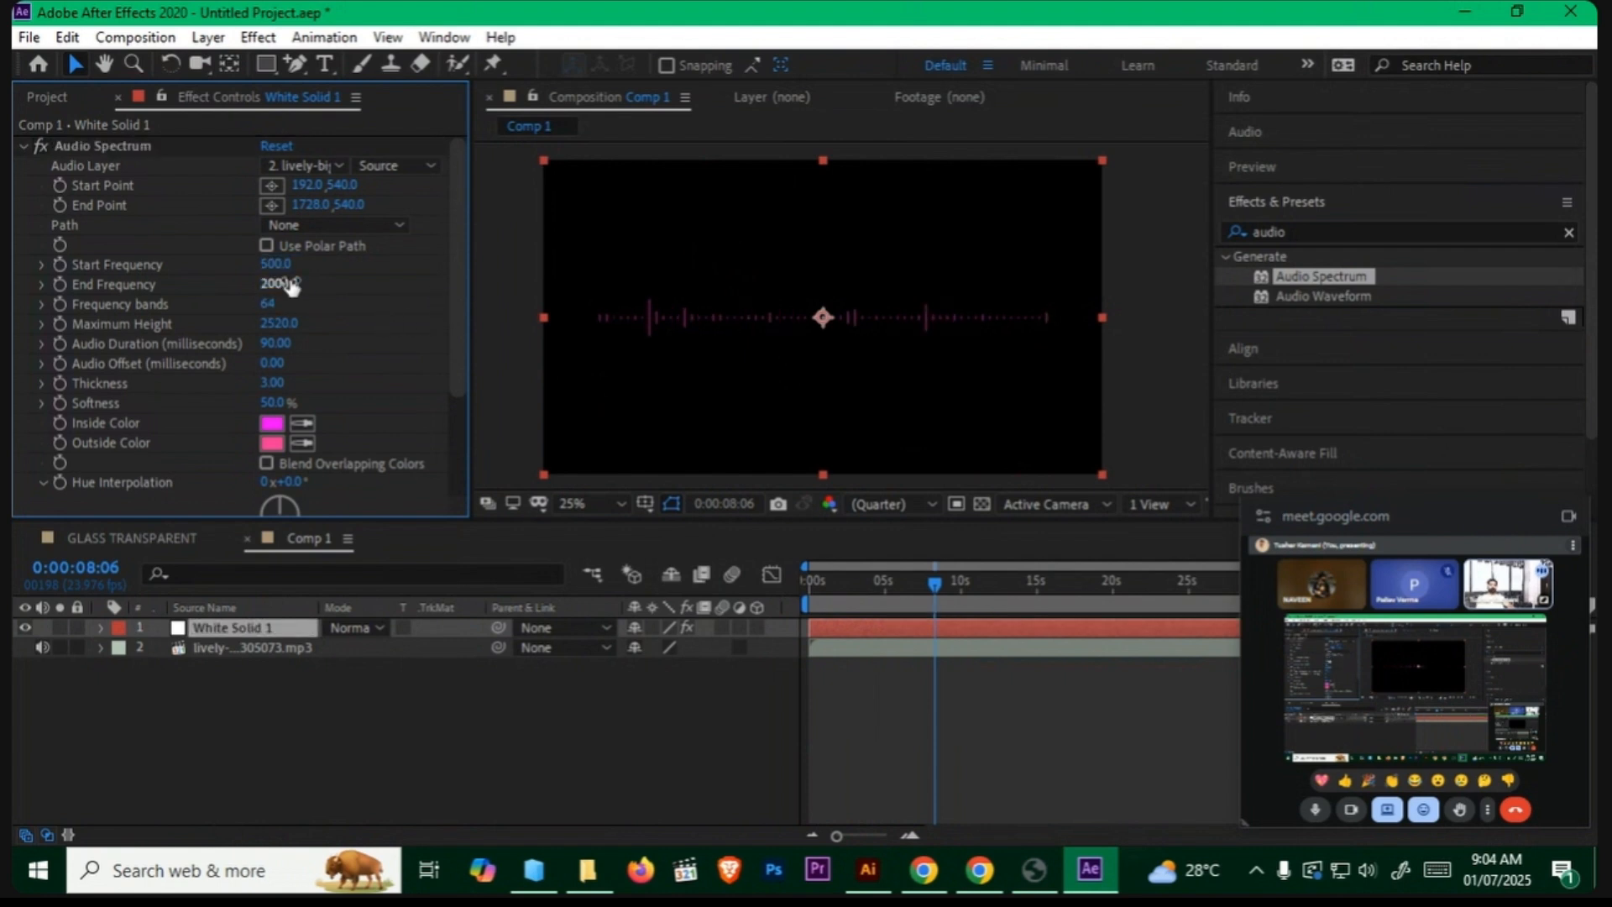
{"action": "left_click", "coordinate": [281, 284]}
{"action": "type", "text": "500"}
{"action": "key", "text": "Return"}
{"action": "scroll", "coordinate": [727, 344], "scroll_direction": "up", "scroll_amount": 2}
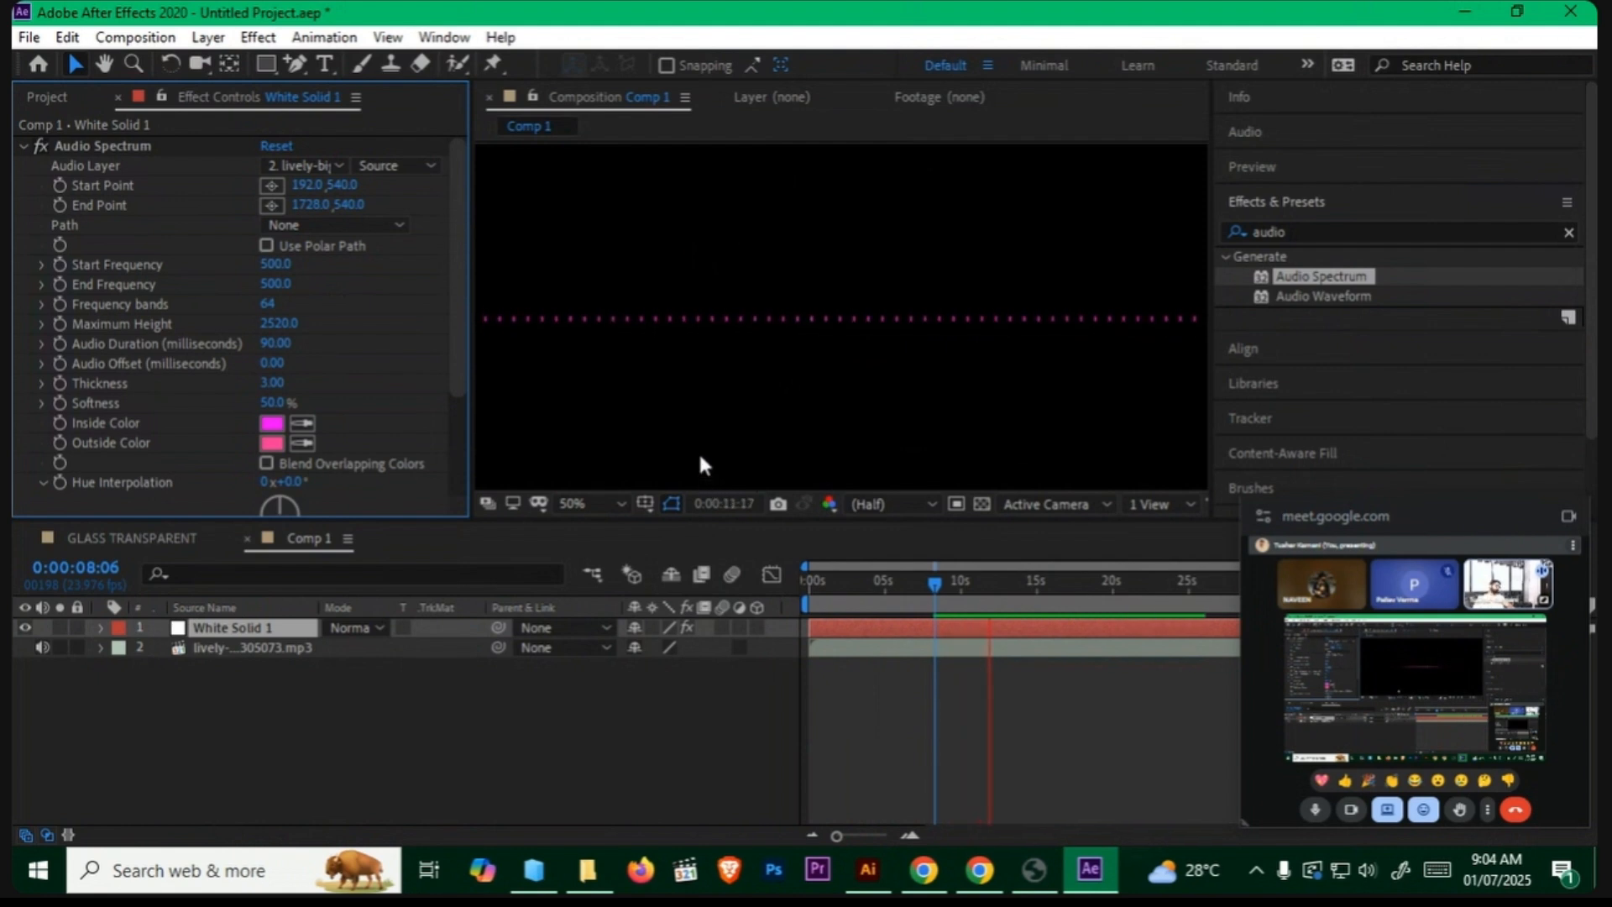
{"action": "key", "text": "space"}
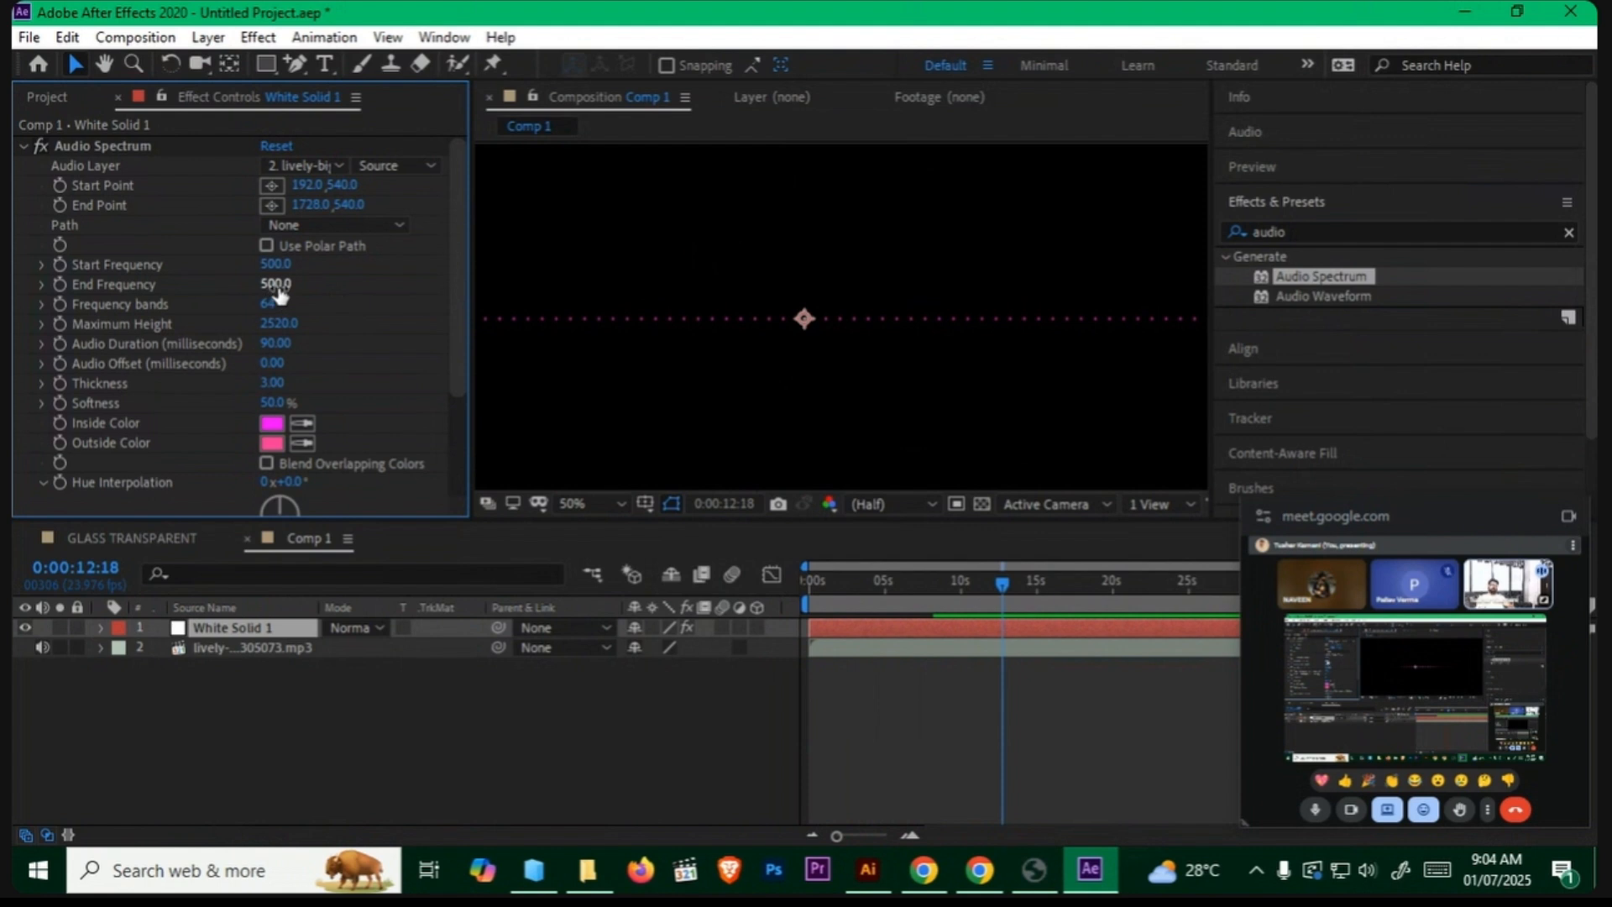
Step: Set the Audio Spectrum's end frequency to 2000 and its start frequency to 20
{"action": "left_click", "coordinate": [278, 286]}
{"action": "type", "text": "2000"}
{"action": "key", "text": "Return"}
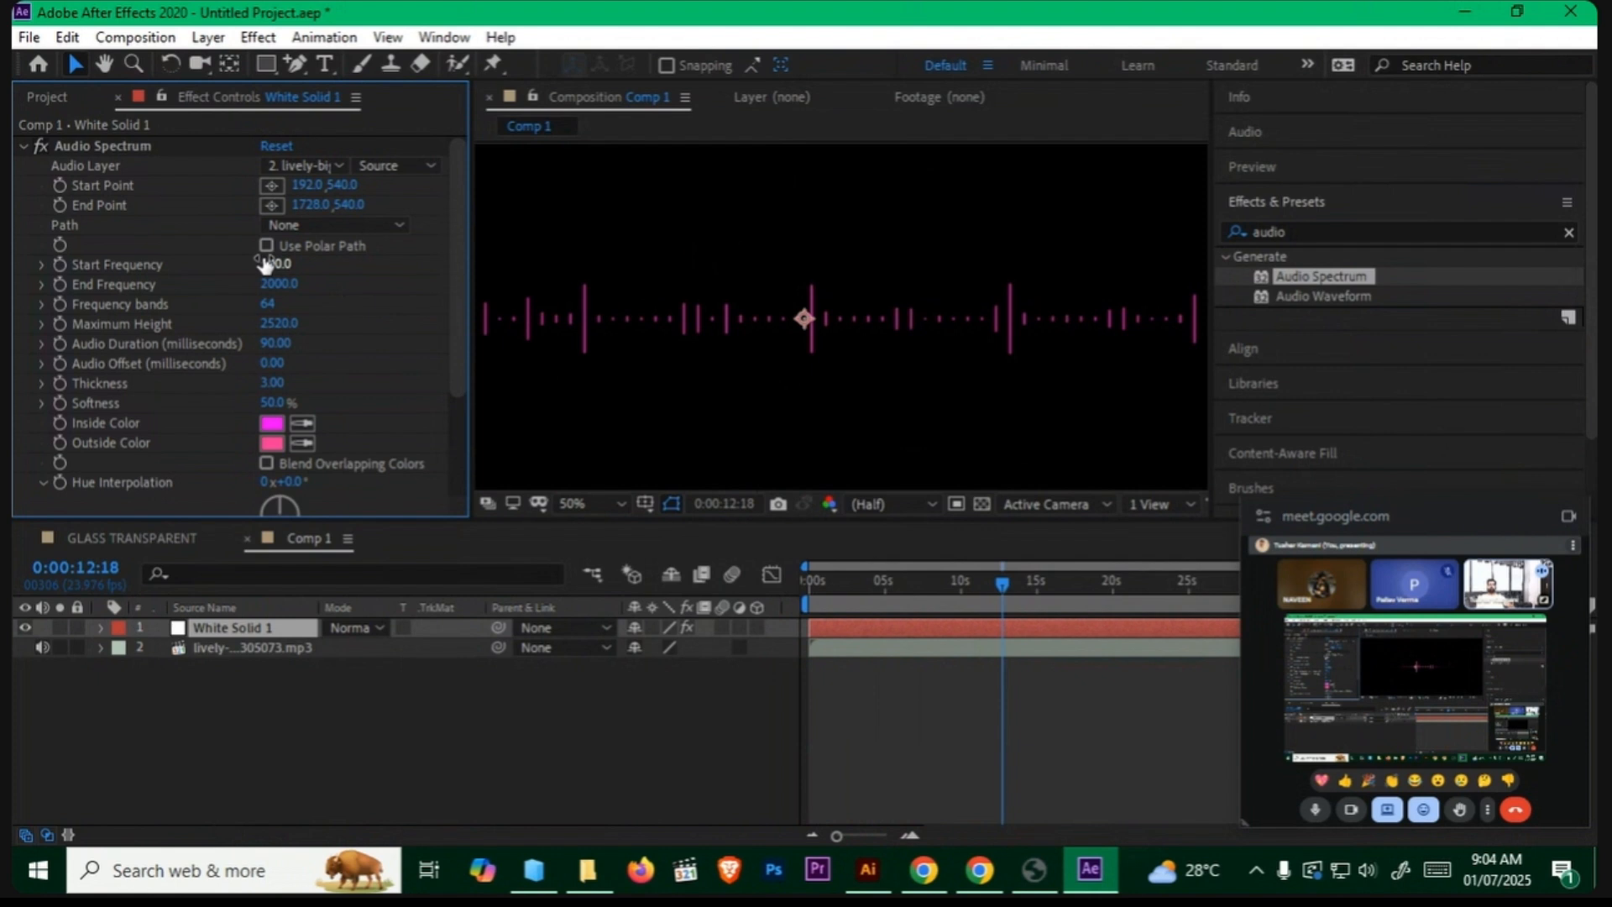
{"action": "left_click", "coordinate": [275, 264]}
{"action": "type", "text": "20"}
{"action": "key", "text": "Return"}
{"action": "scroll", "coordinate": [608, 309], "scroll_direction": "down", "scroll_amount": 2}
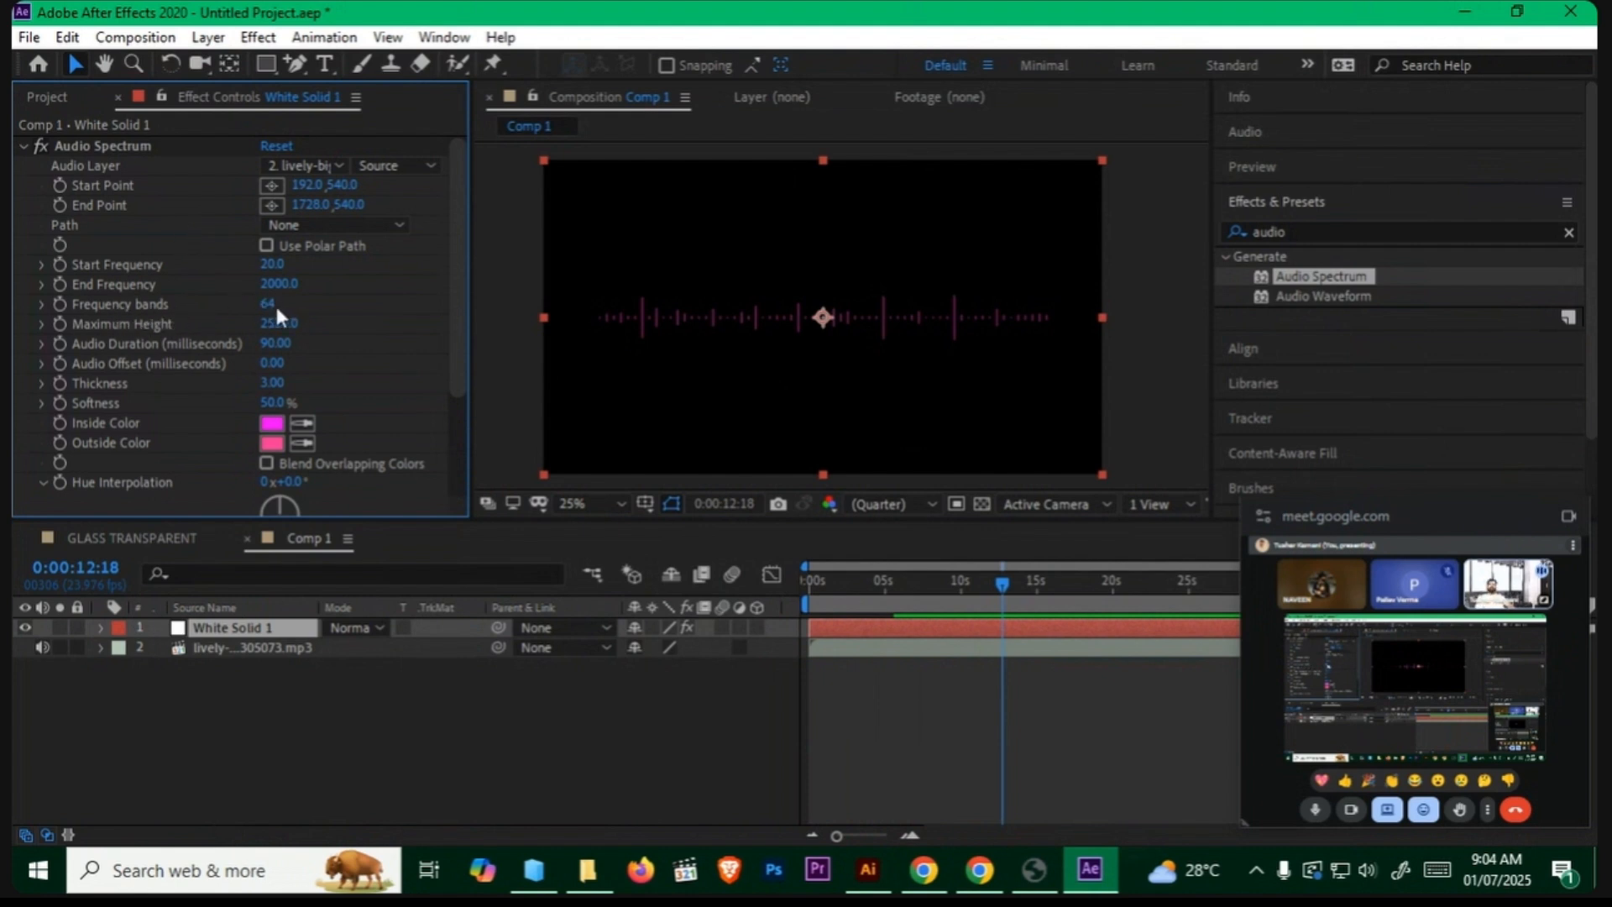
Step: Try a different number of frequency bands and audio durations of 2540 and 1770 milliseconds, undoing each change
{"action": "left_click_drag", "start_coordinate": [267, 305], "coordinate": [786, 382]}
{"action": "key", "text": "ctrl+z"}
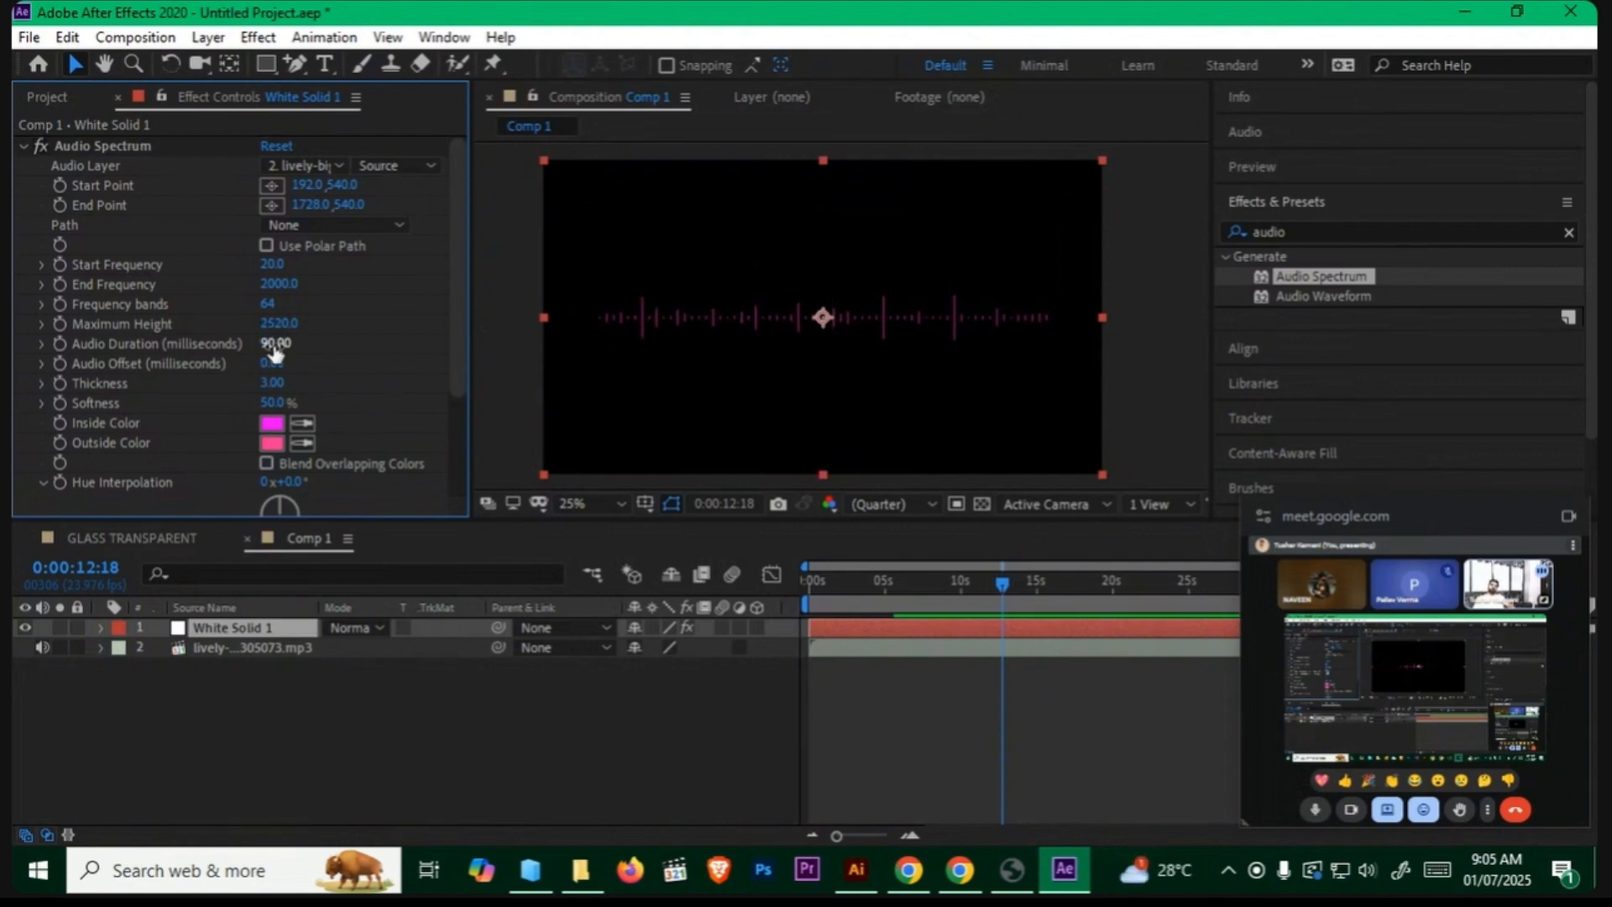
{"action": "left_click_drag", "start_coordinate": [276, 353], "coordinate": [747, 350]}
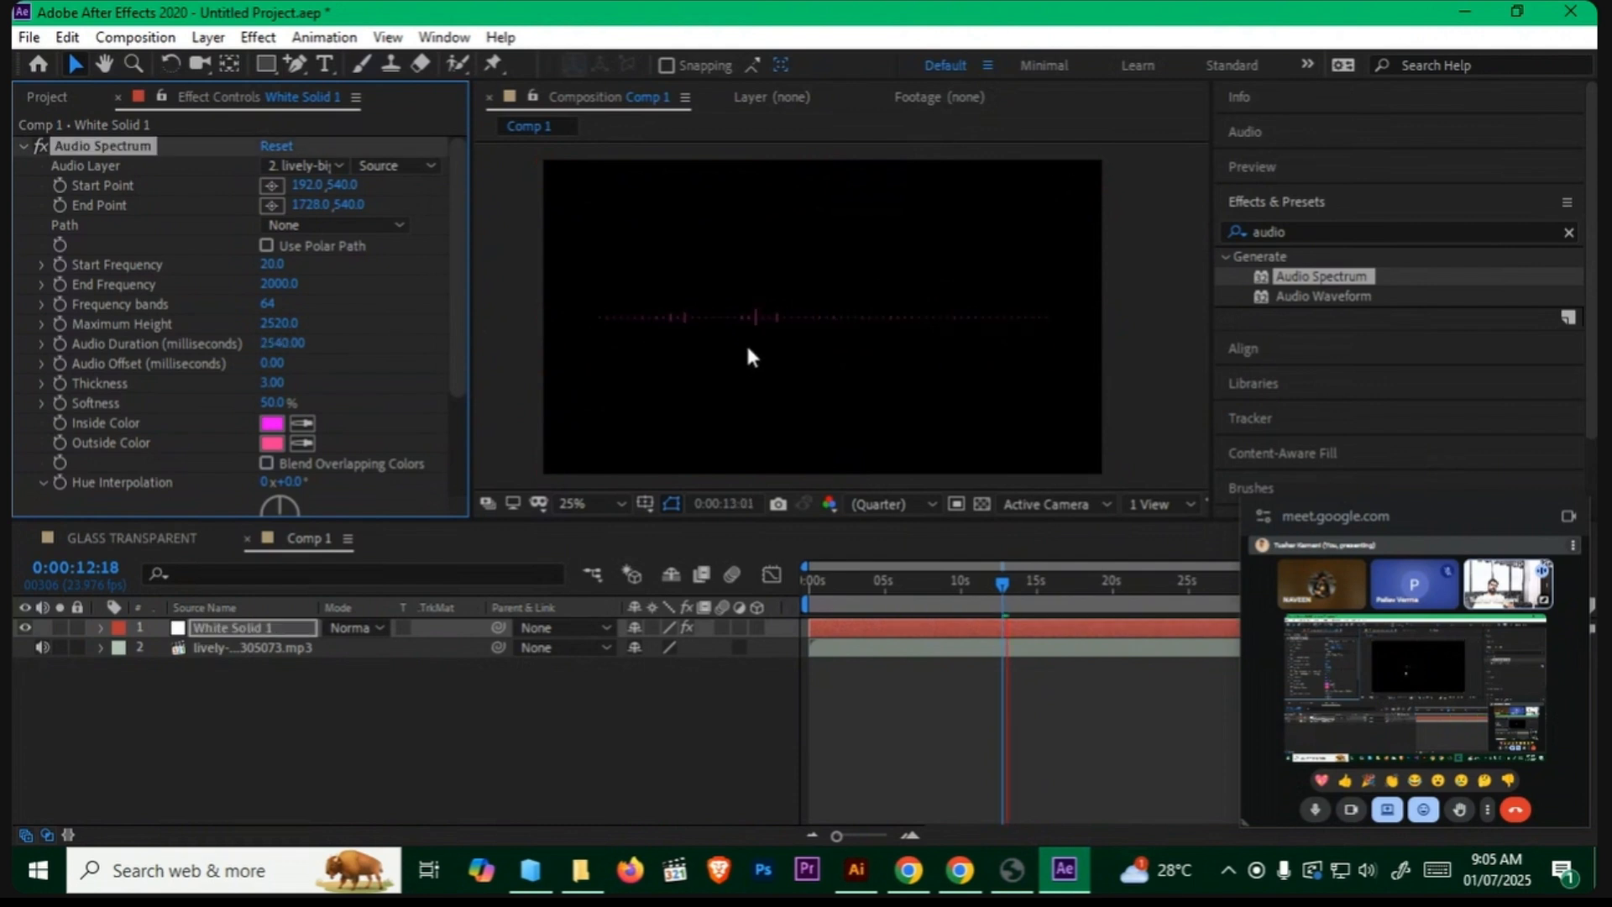
{"action": "key", "text": "space"}
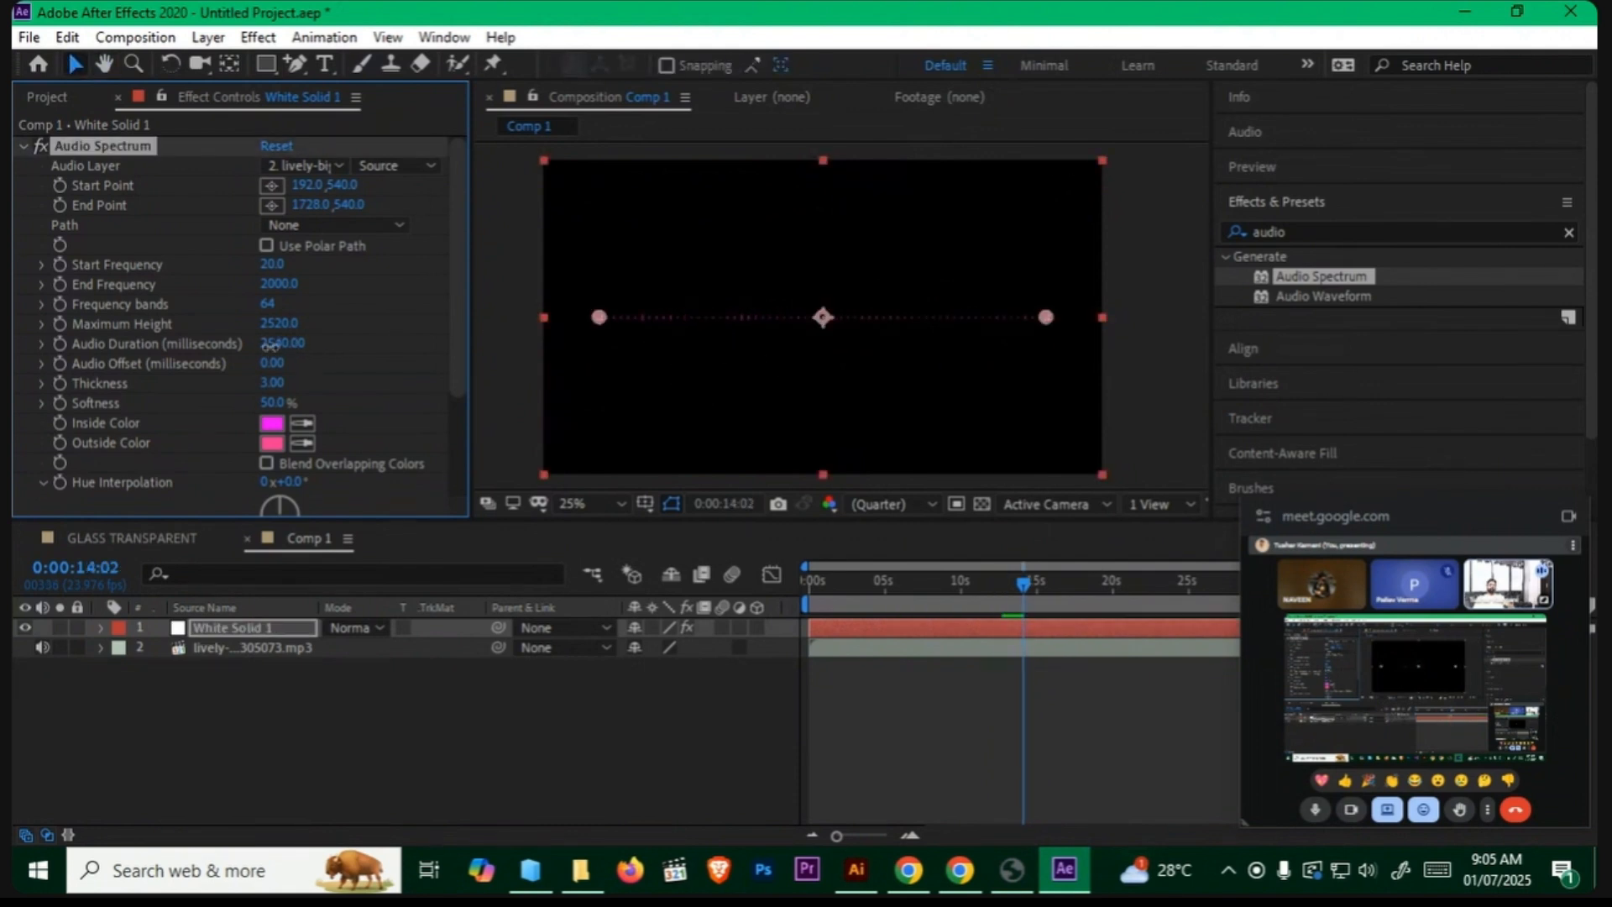
{"action": "left_click_drag", "start_coordinate": [271, 344], "coordinate": [168, 345]}
{"action": "key", "text": "space"}
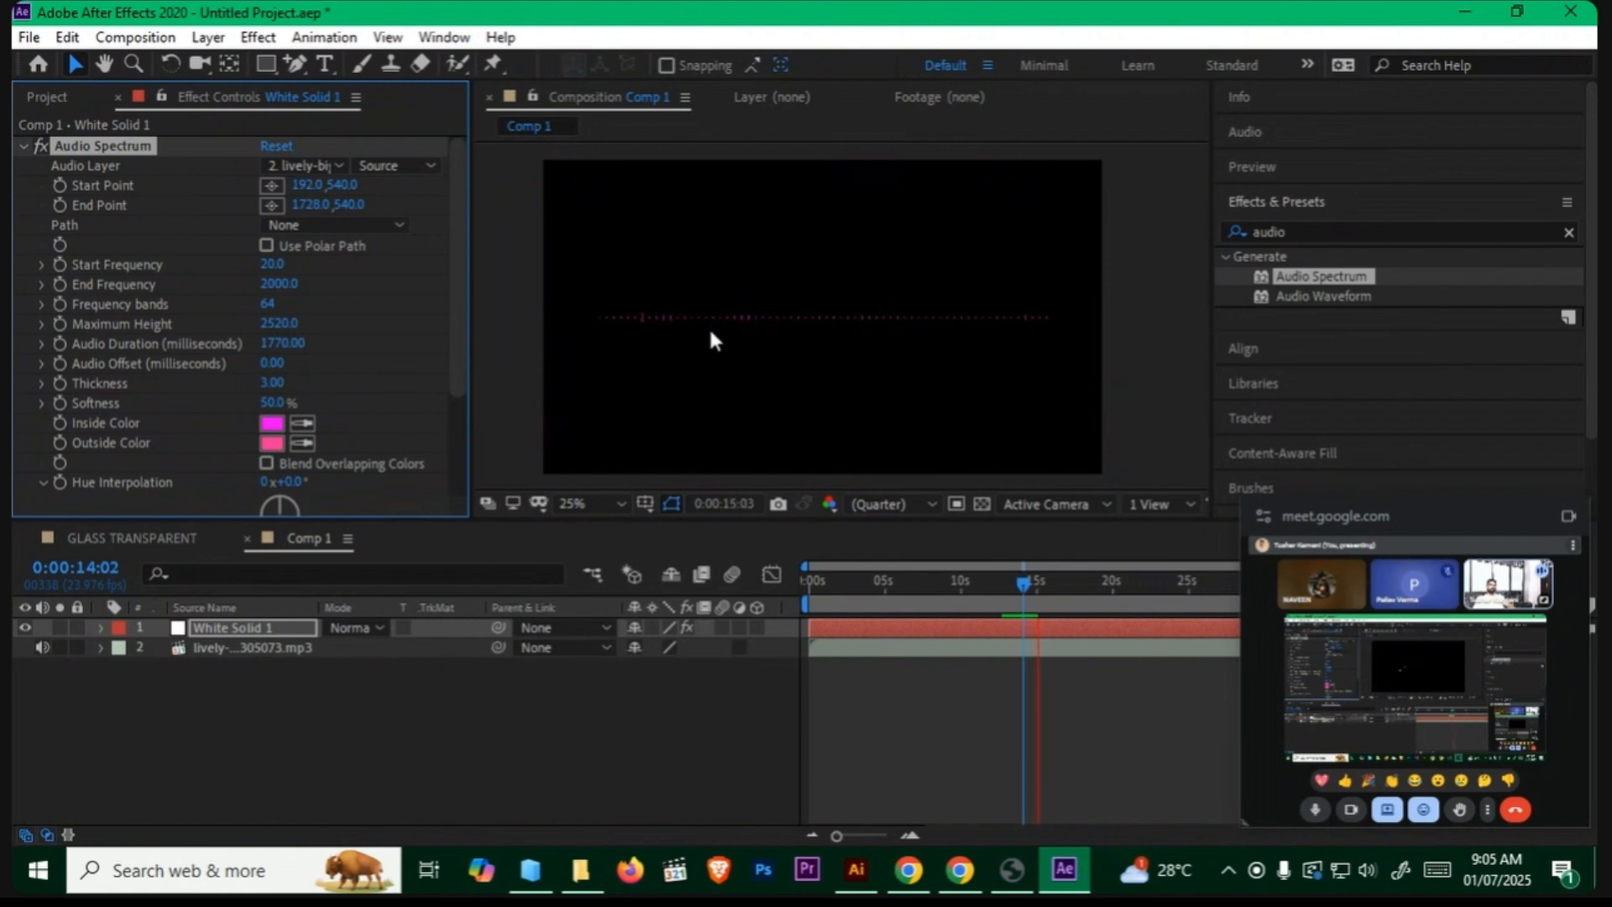
{"action": "key", "text": "space"}
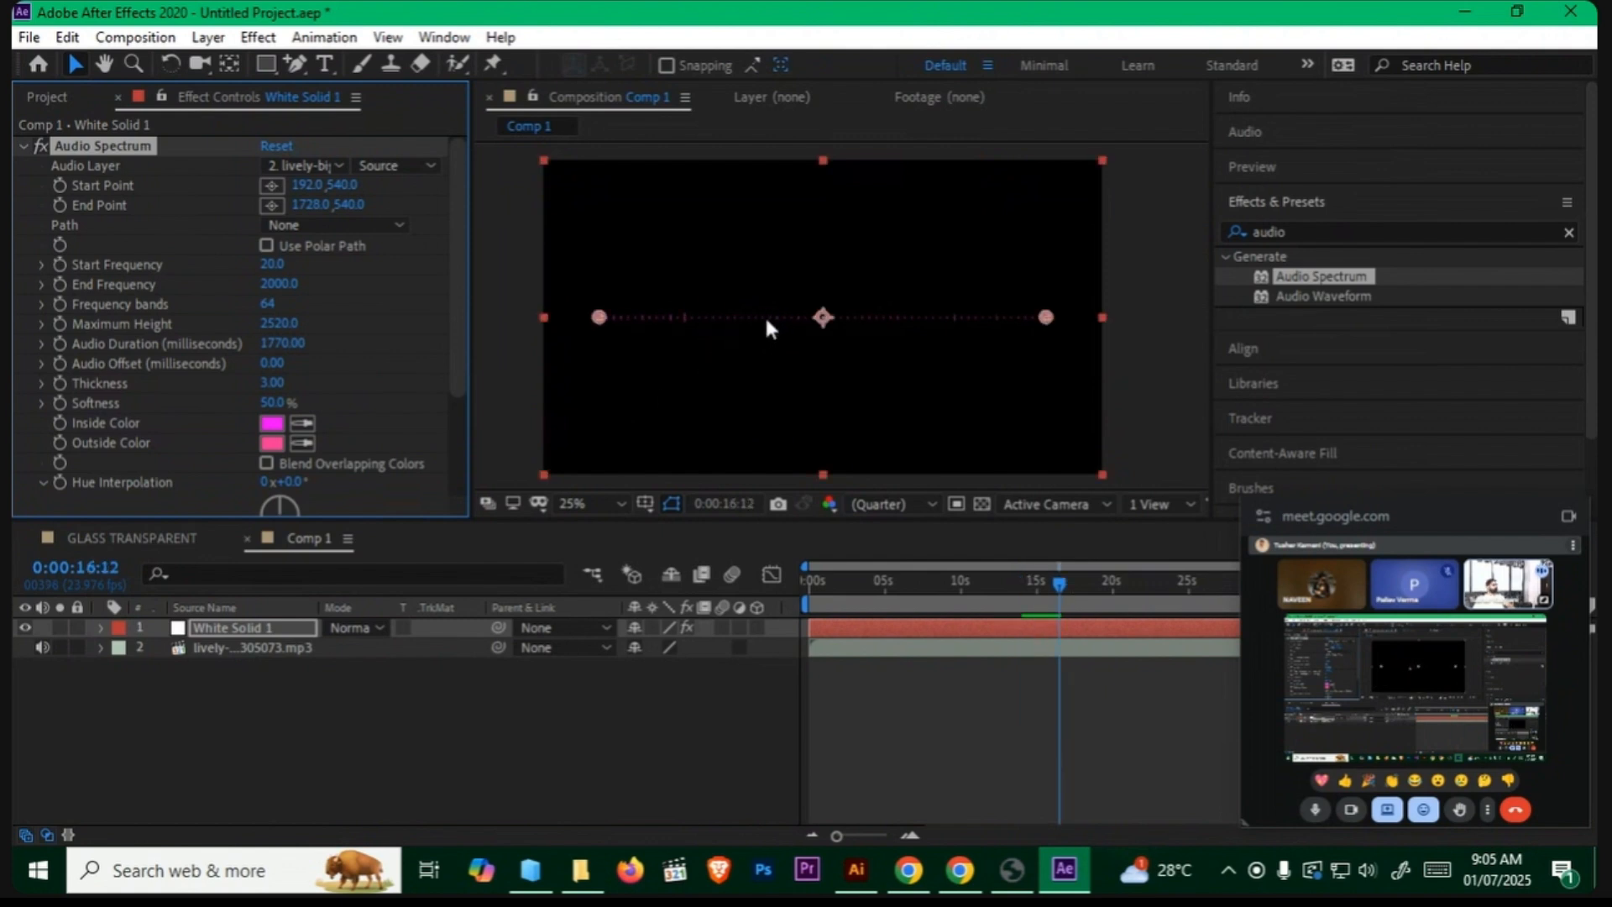
{"action": "key", "text": "ctrl+z"}
{"action": "key", "text": "ctrl+z"}
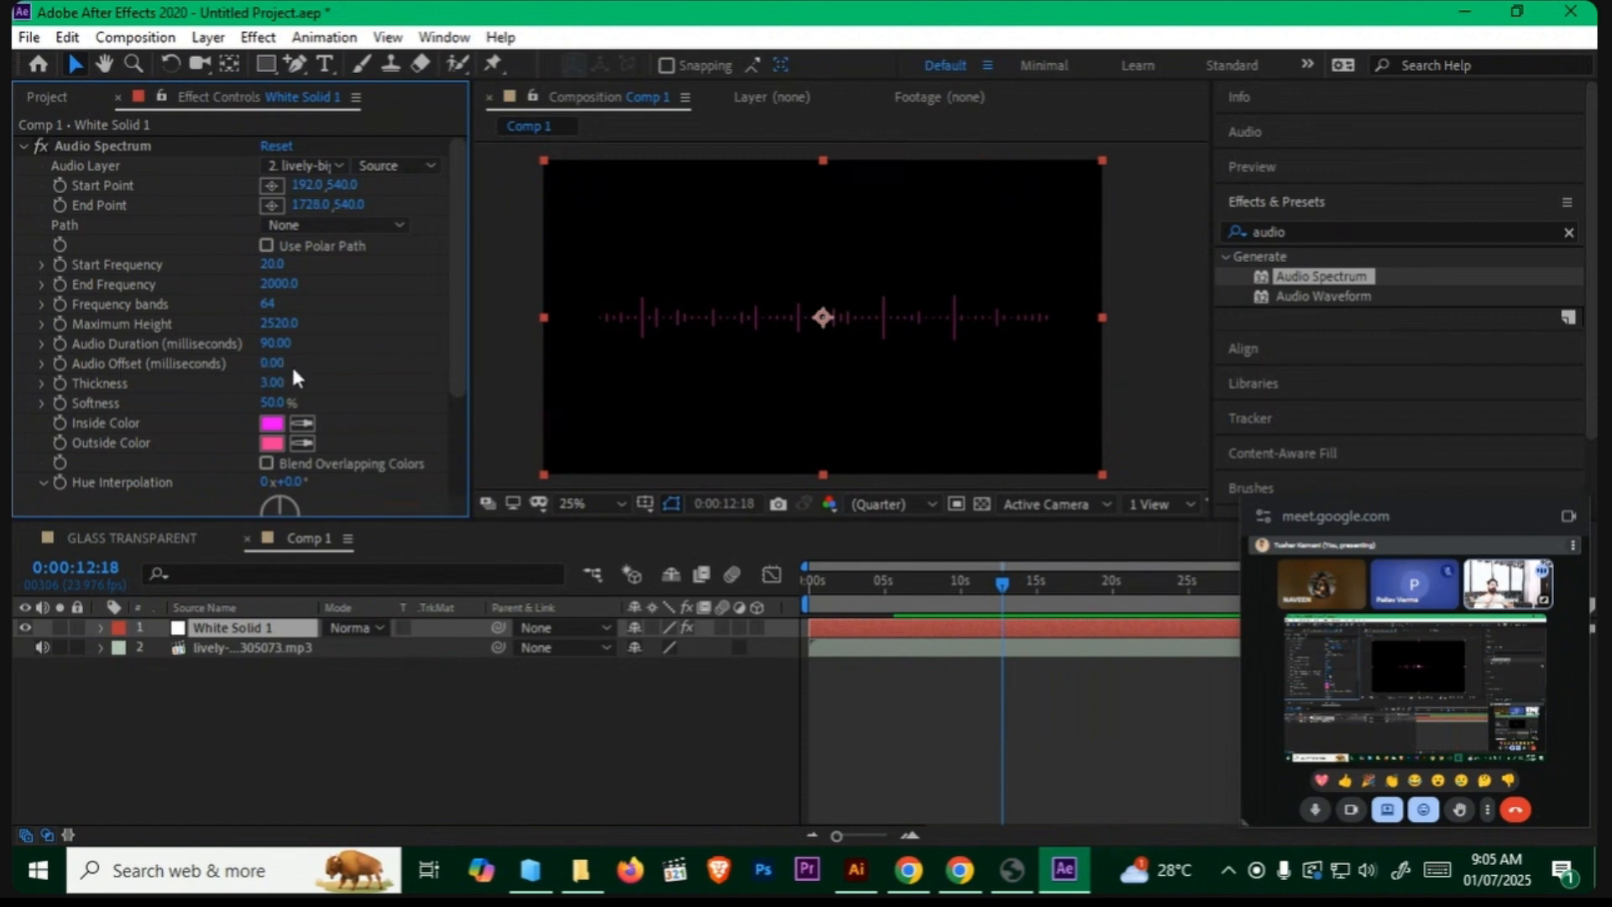
Step: Try an audio offset of 450 milliseconds on the Audio Spectrum, preview it, and undo the change
{"action": "left_click_drag", "start_coordinate": [276, 364], "coordinate": [586, 395]}
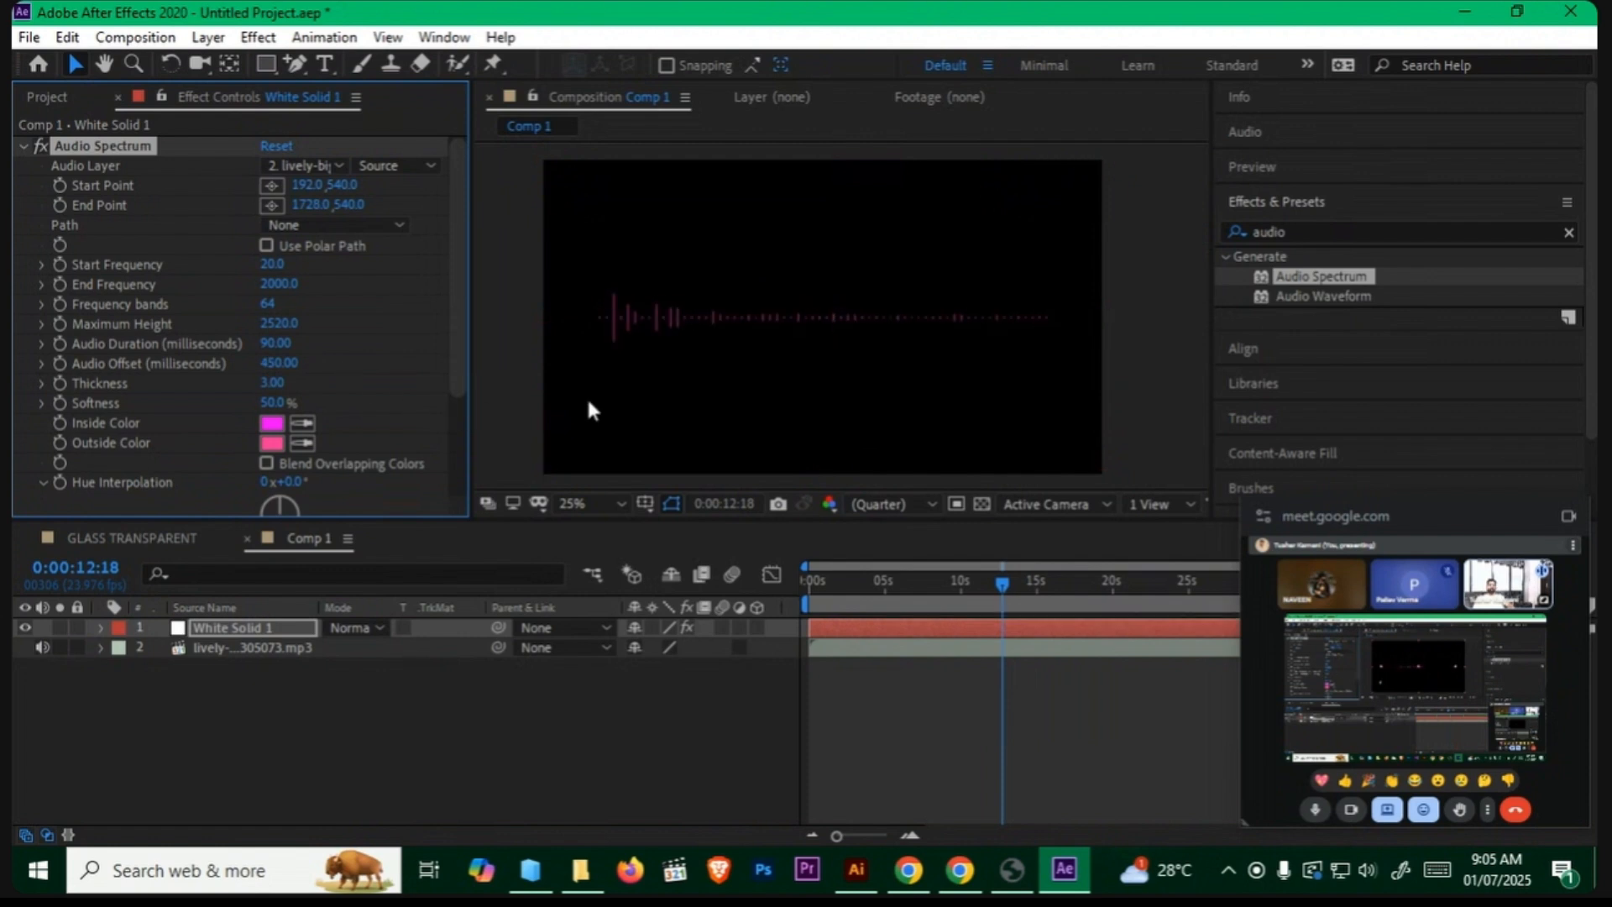
{"action": "key", "text": "space"}
{"action": "key", "text": "space"}
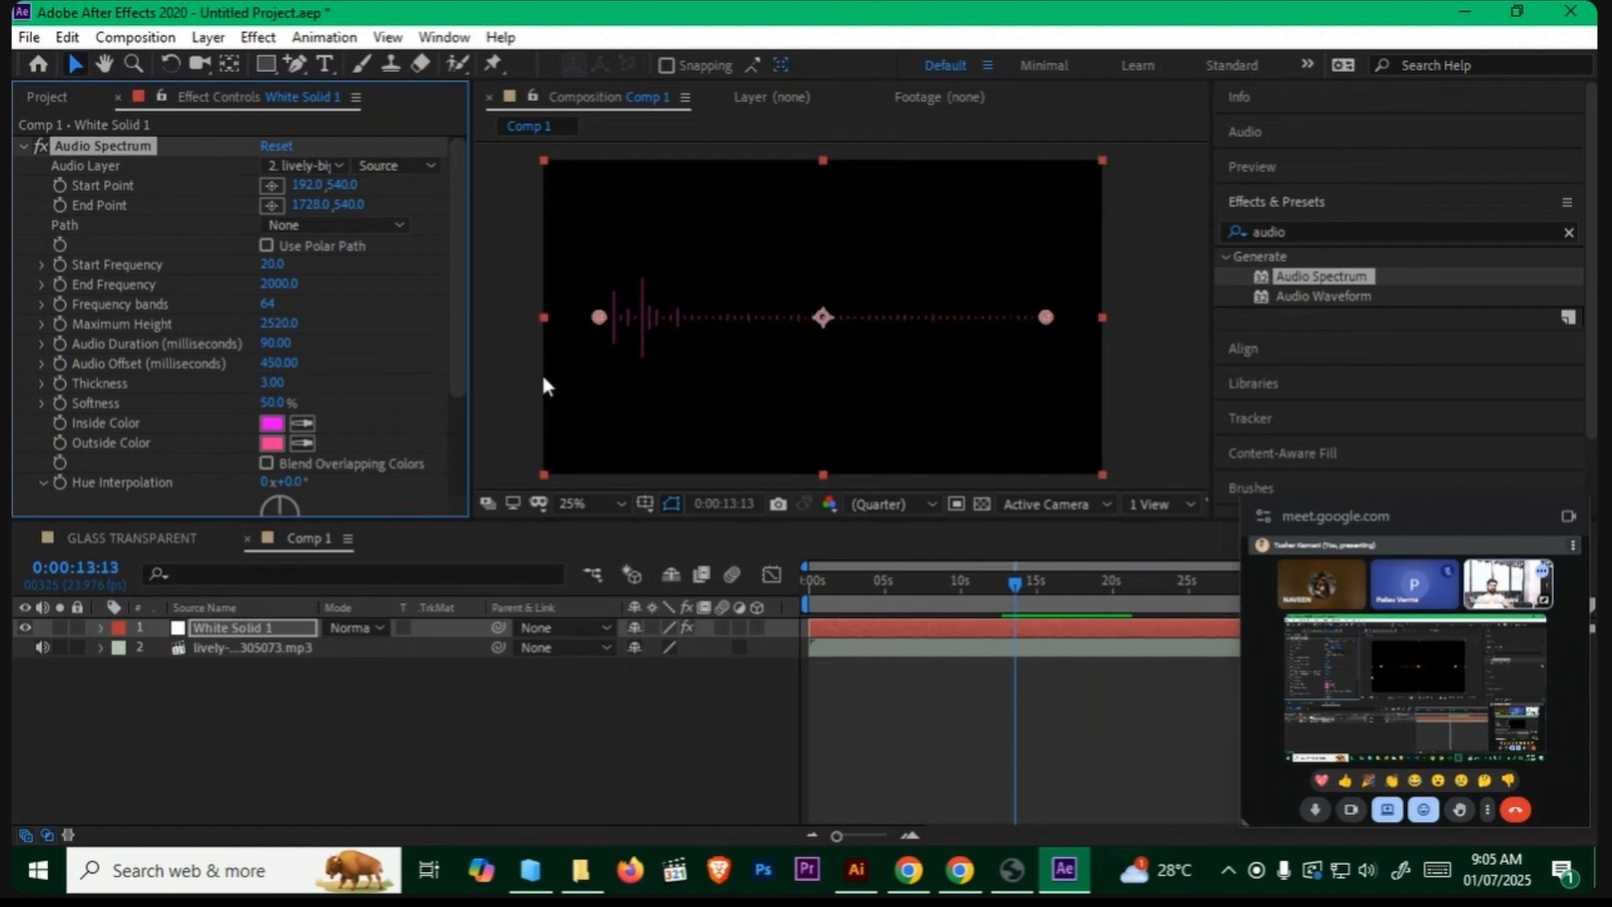
{"action": "key", "text": "ctrl+z"}
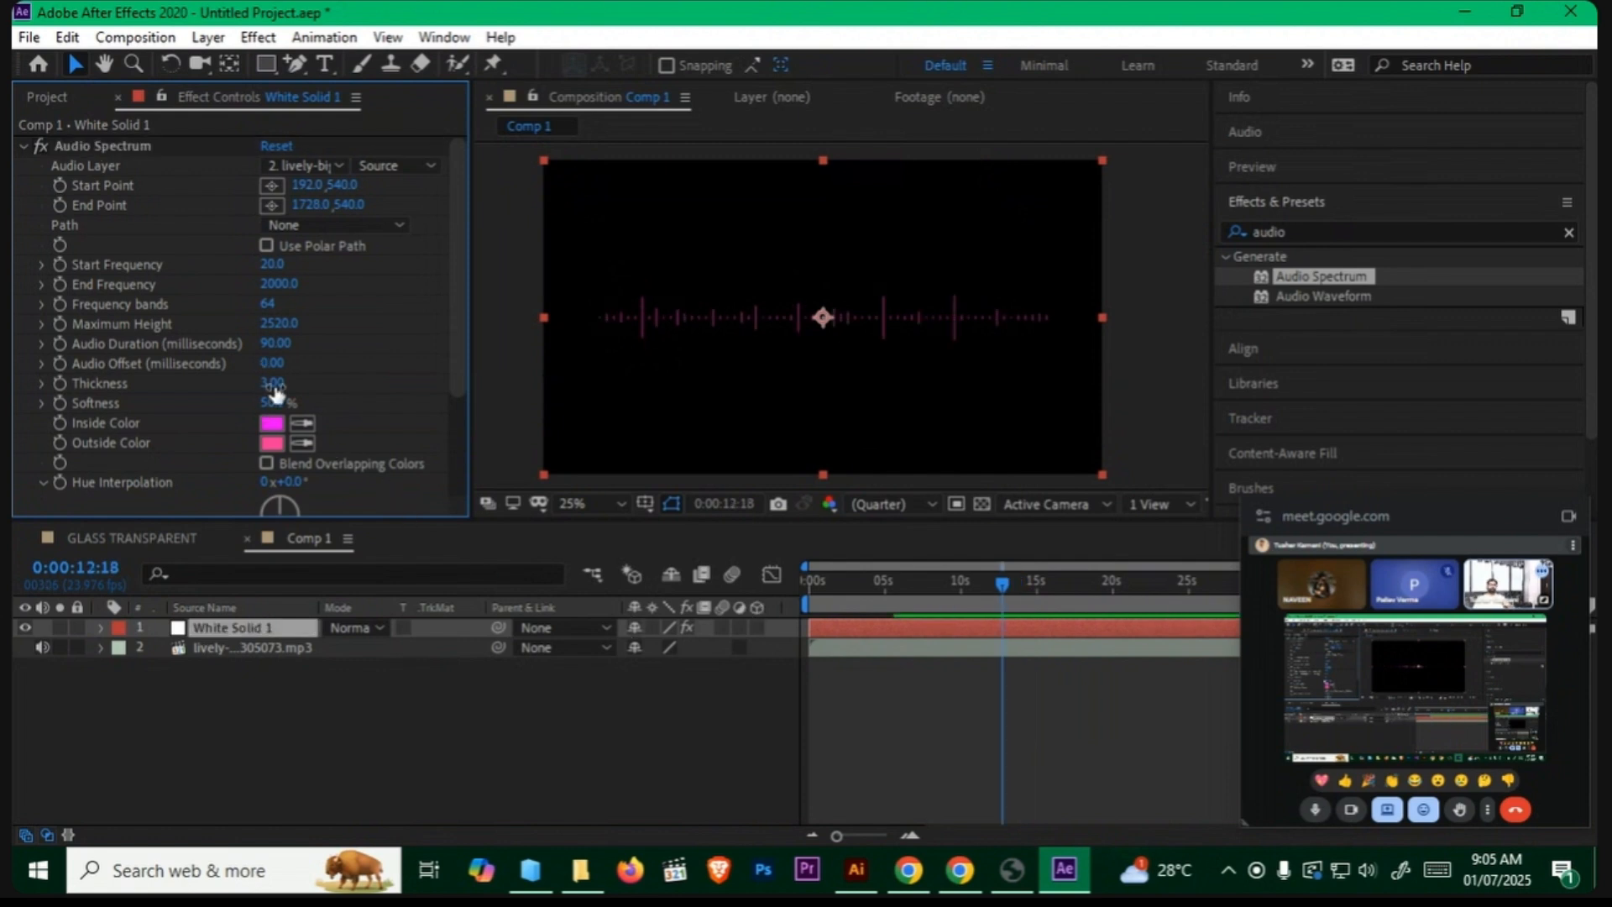
Step: Try a thickness of 23.80 on the spectrum bars and undo it
{"action": "key", "text": "slash"}
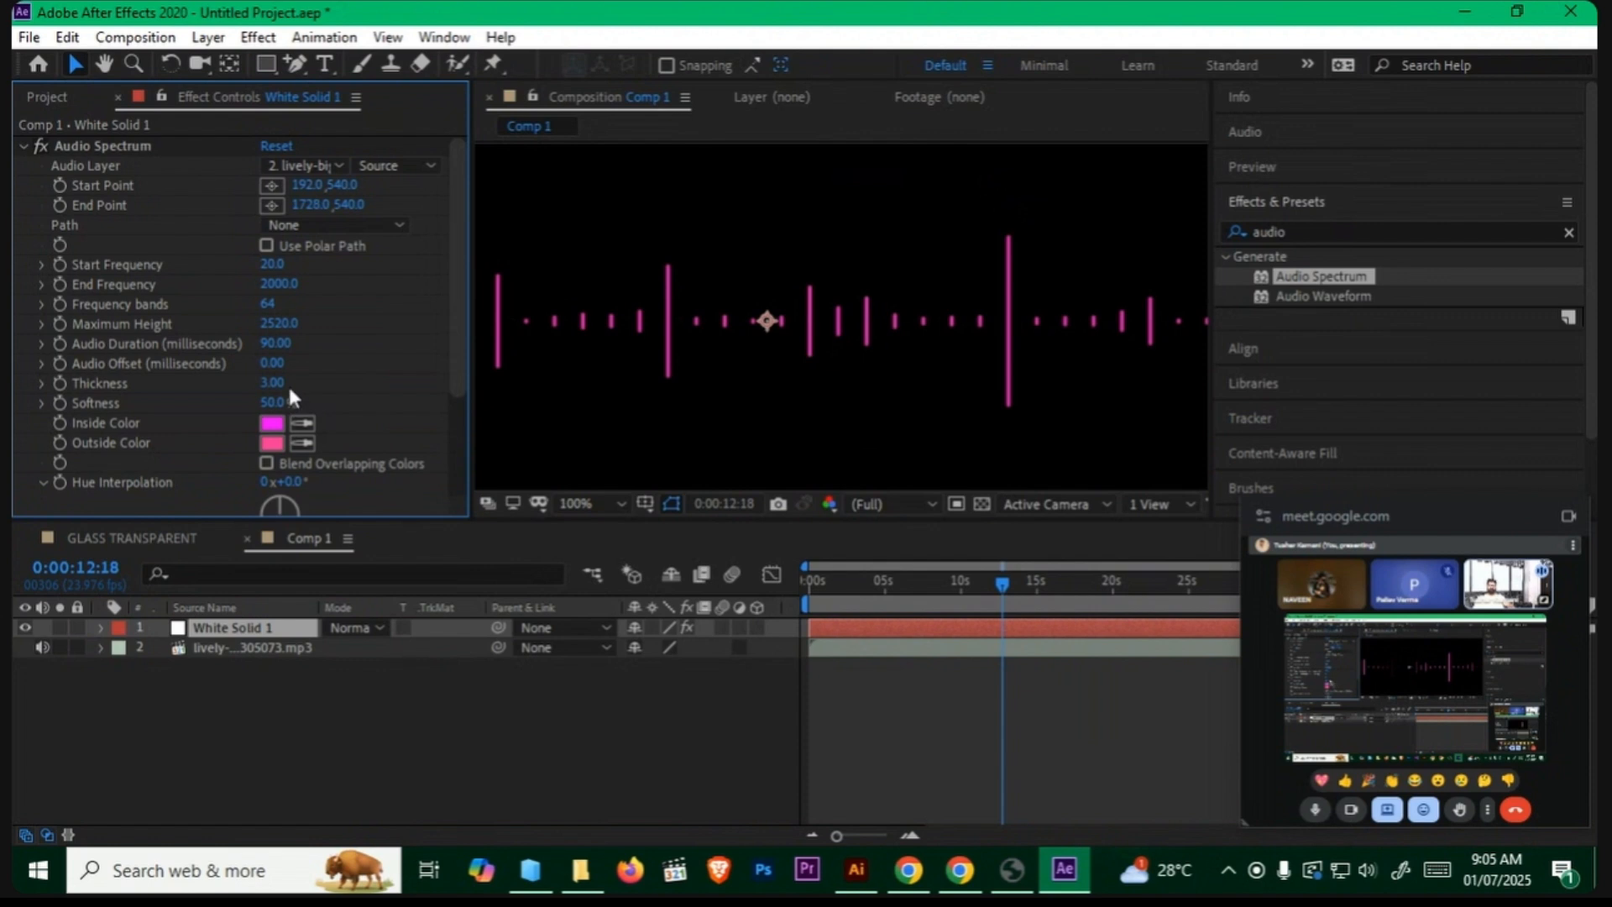
{"action": "left_click_drag", "start_coordinate": [274, 380], "coordinate": [517, 377]}
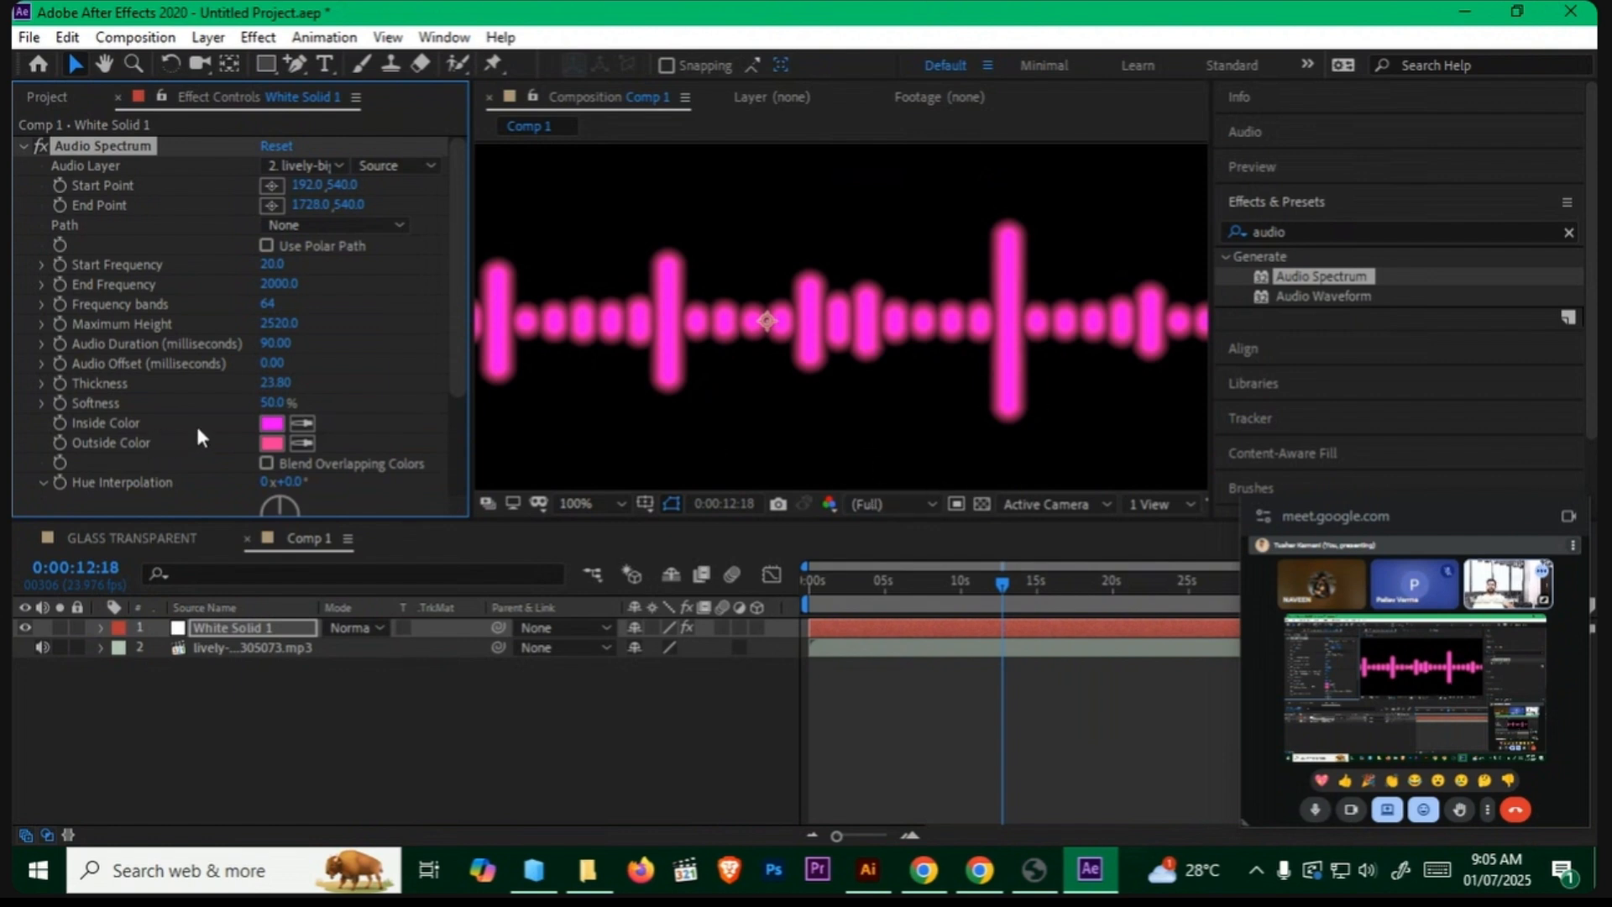
{"action": "key", "text": "ctrl+z"}
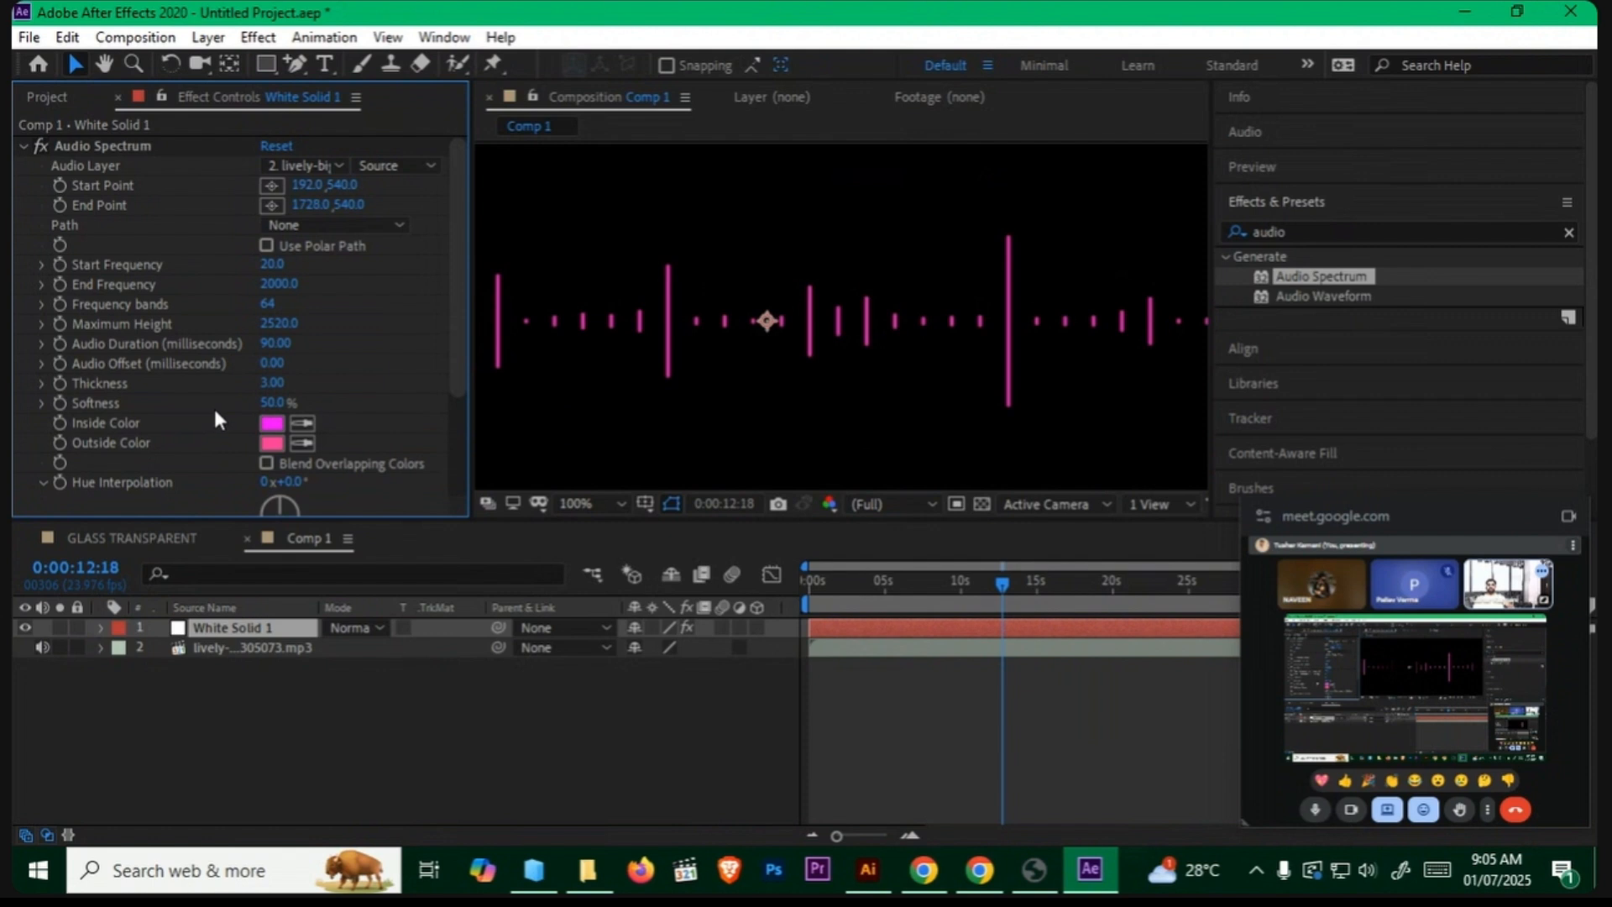
Step: Set the spectrum's softness to 0%, try a thickness of 14.90, and undo the thickness change
{"action": "left_click_drag", "start_coordinate": [270, 403], "coordinate": [126, 408]}
{"action": "left_click_drag", "start_coordinate": [269, 384], "coordinate": [273, 428]}
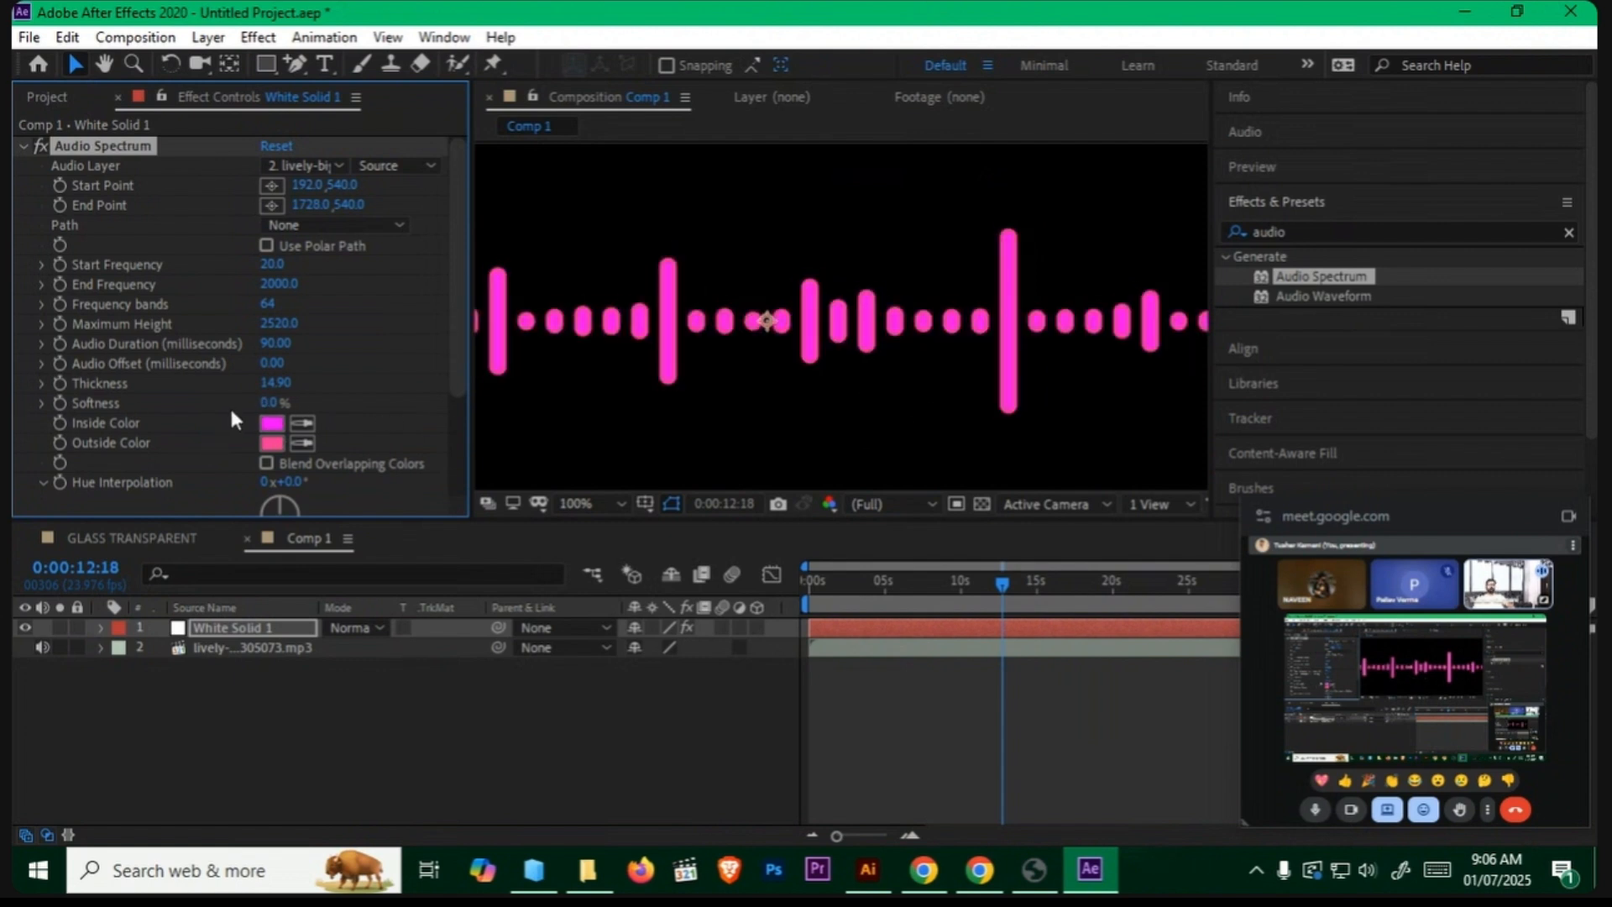
{"action": "key", "text": "ctrl+z"}
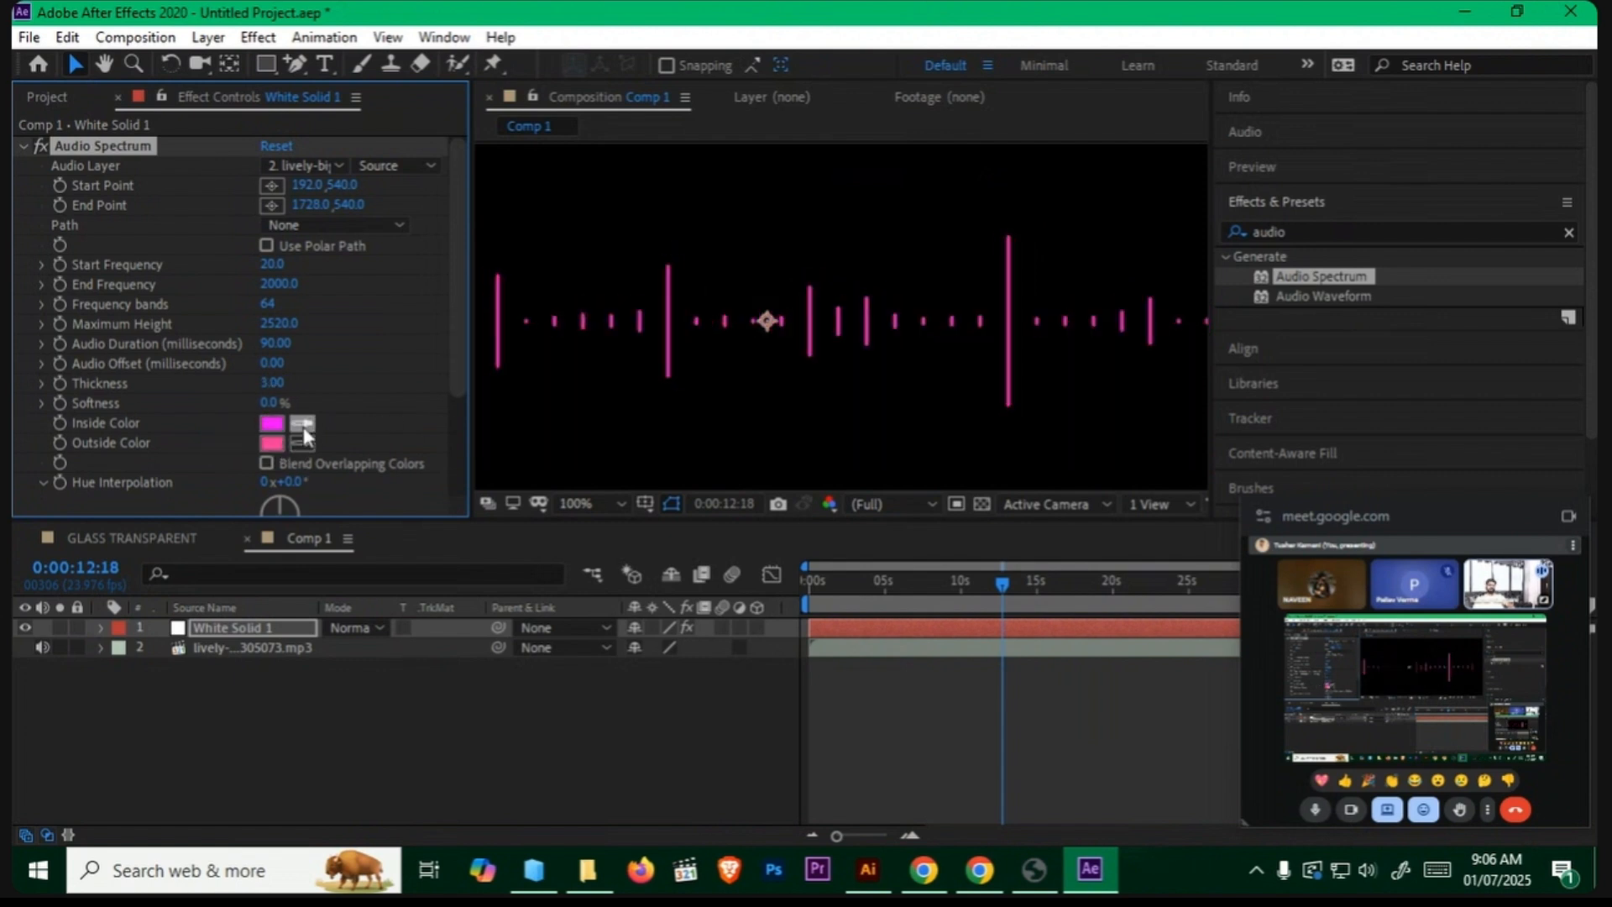
Step: Set the Audio Spectrum's hue interpolation to 1x+179° and preview the composition from its start
{"action": "scroll", "coordinate": [304, 433], "scroll_direction": "down", "scroll_amount": 2}
{"action": "scroll", "coordinate": [333, 354], "scroll_direction": "down", "scroll_amount": 2}
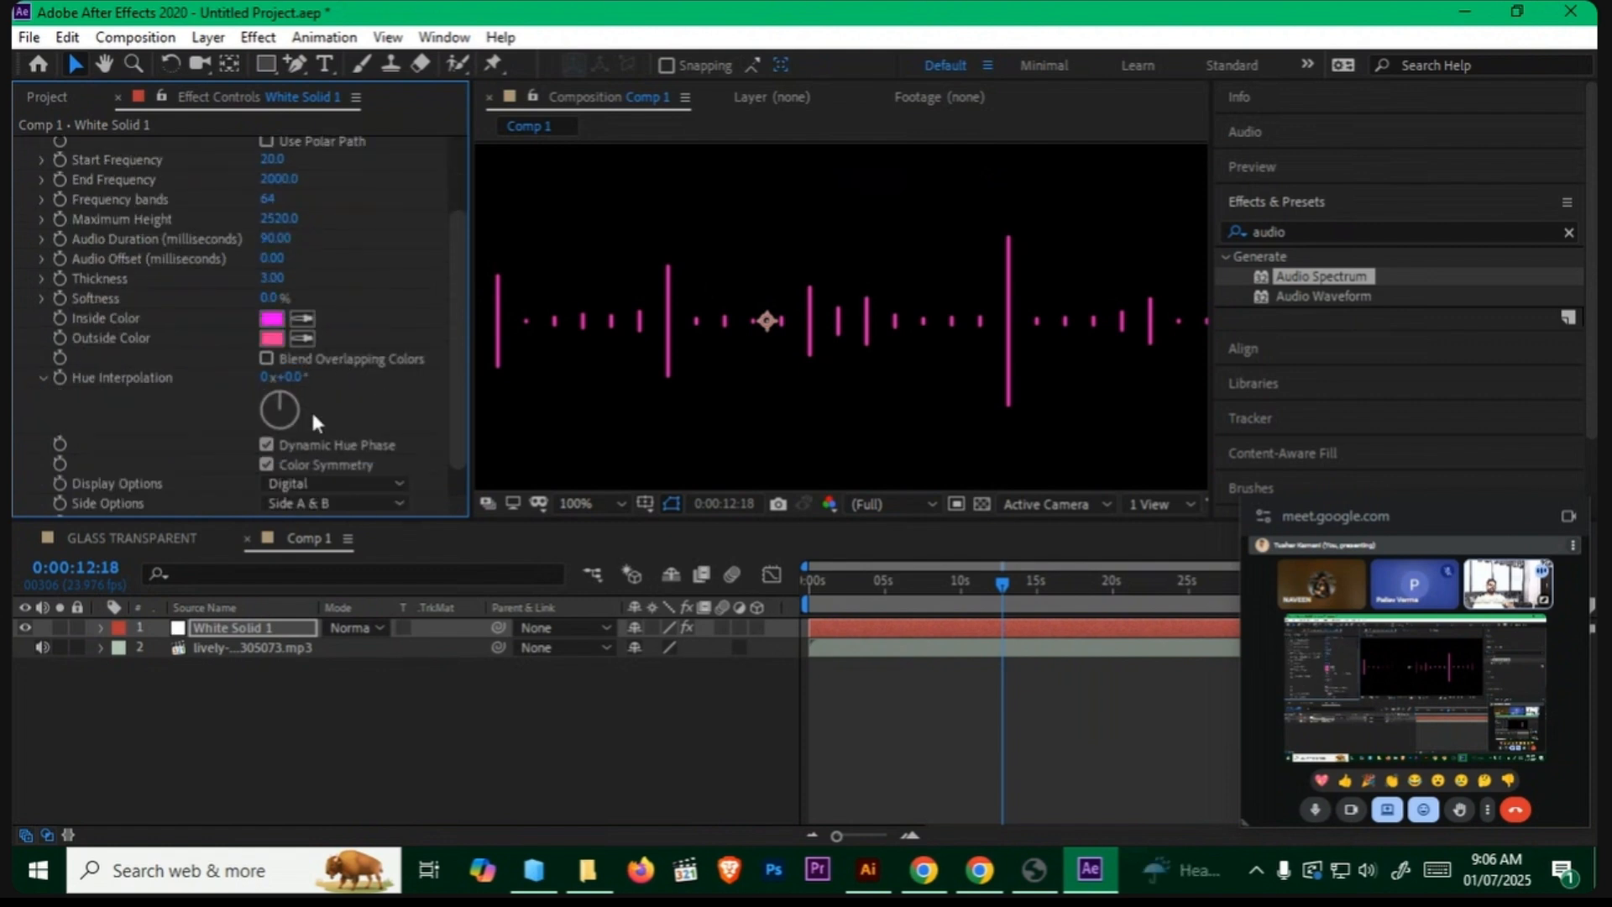
{"action": "left_click_drag", "start_coordinate": [289, 389], "coordinate": [282, 470]}
{"action": "scroll", "coordinate": [813, 282], "scroll_direction": "down", "scroll_amount": 4}
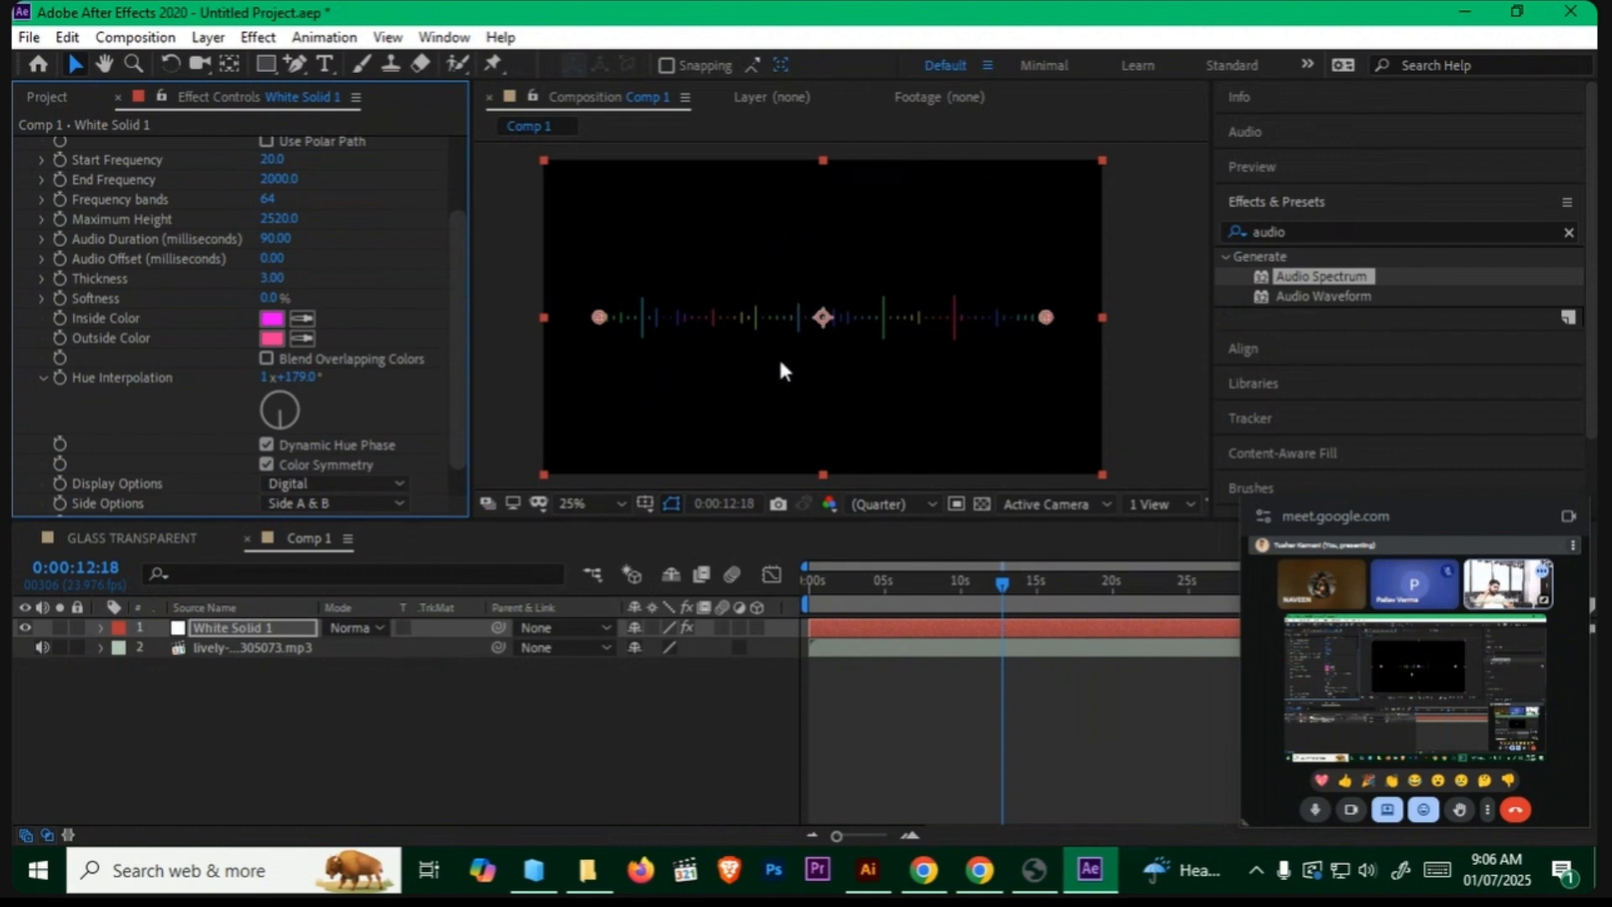
{"action": "left_click_drag", "start_coordinate": [879, 583], "coordinate": [753, 607]}
{"action": "key", "text": "space"}
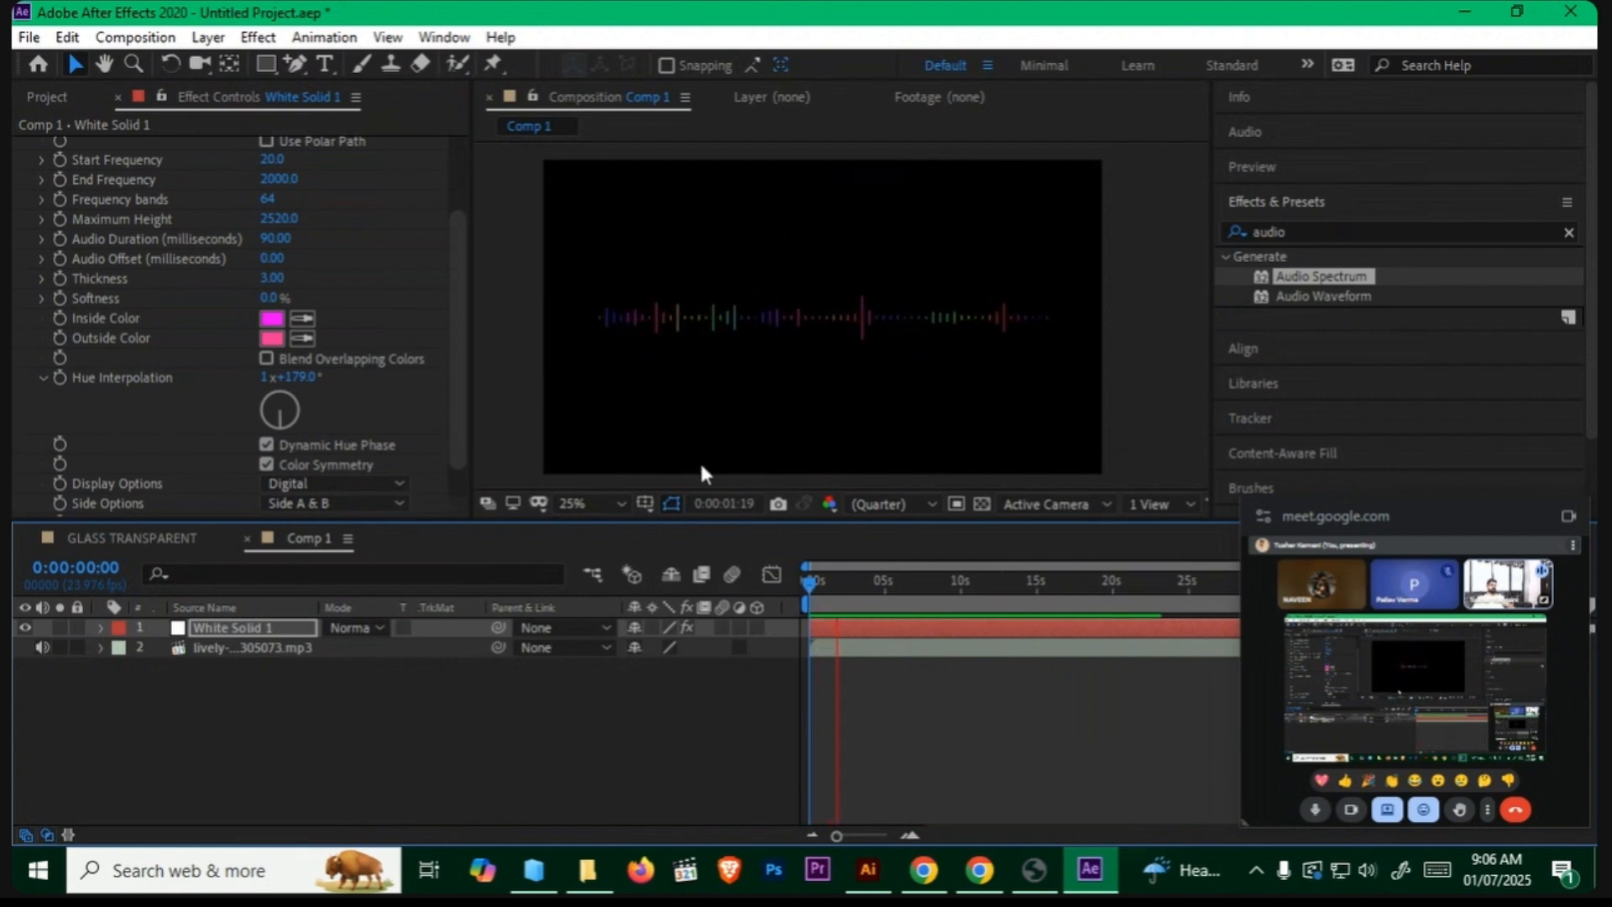
Step: Stop the preview and turn Color Symmetry off and back on to compare the spectrum's colours
{"action": "left_click_drag", "start_coordinate": [456, 385], "coordinate": [451, 445]}
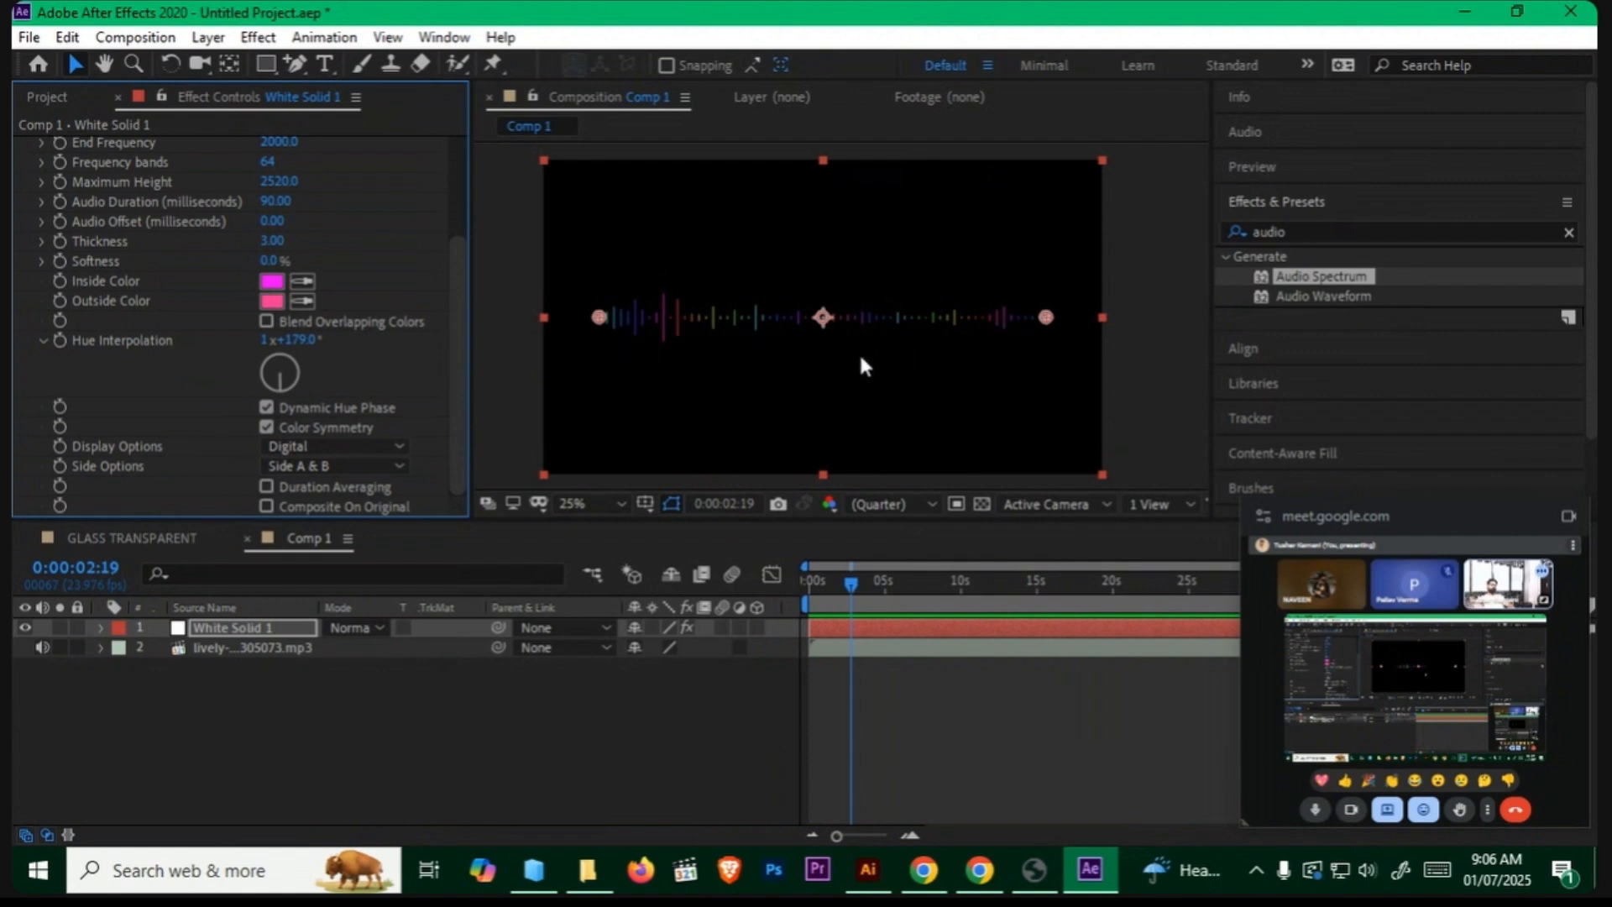
{"action": "left_click", "coordinate": [266, 427]}
{"action": "left_click", "coordinate": [267, 408]}
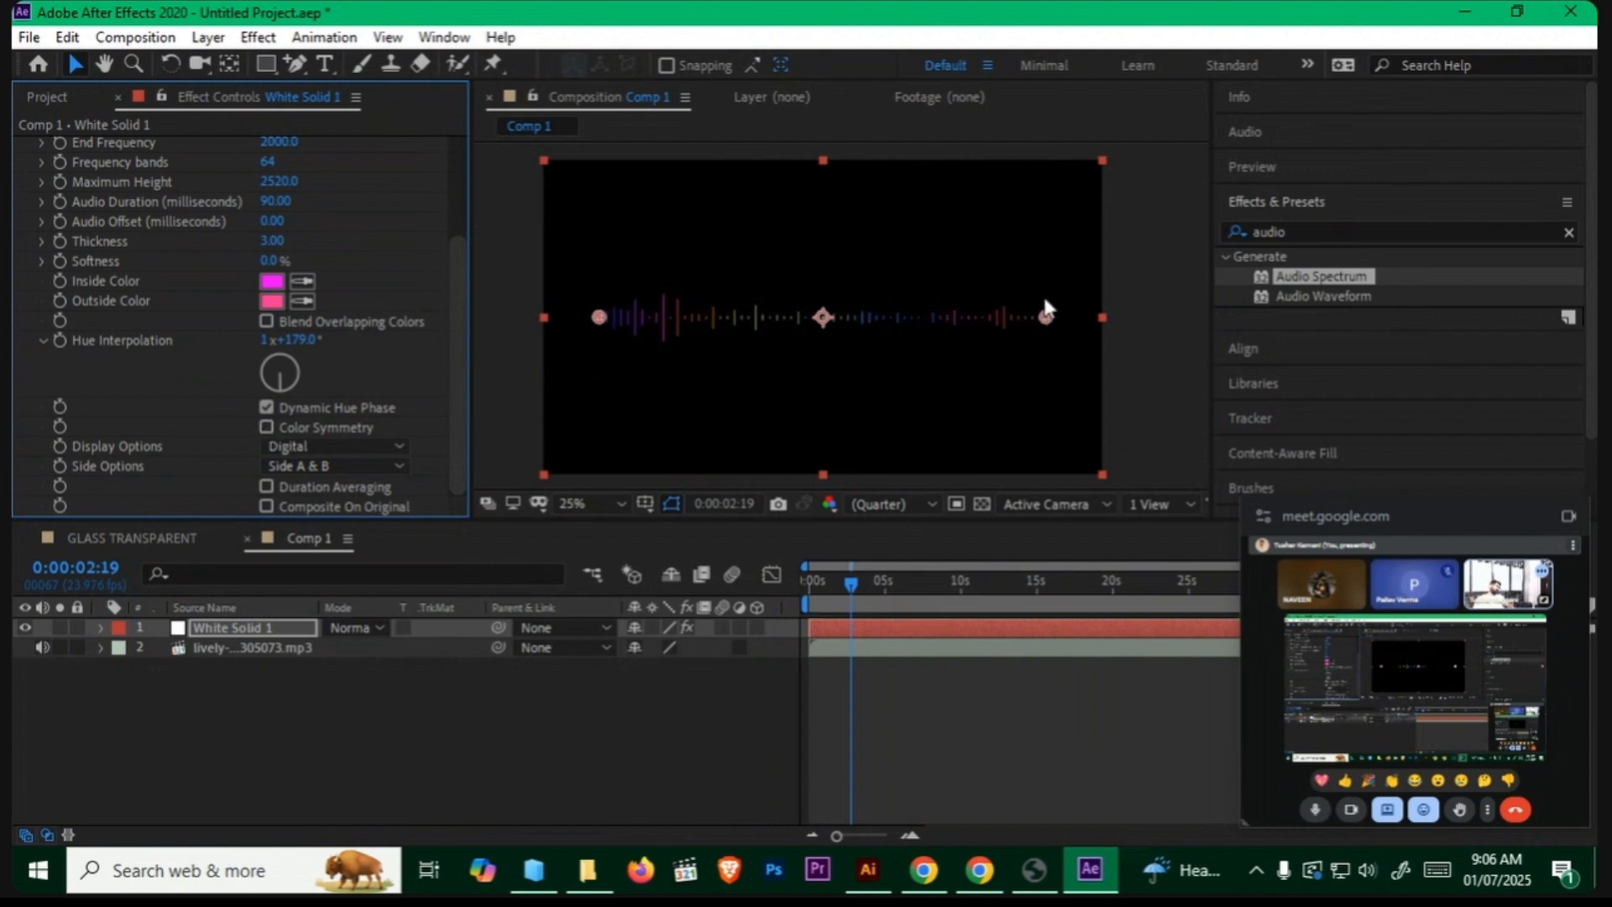
{"action": "left_click", "coordinate": [267, 428]}
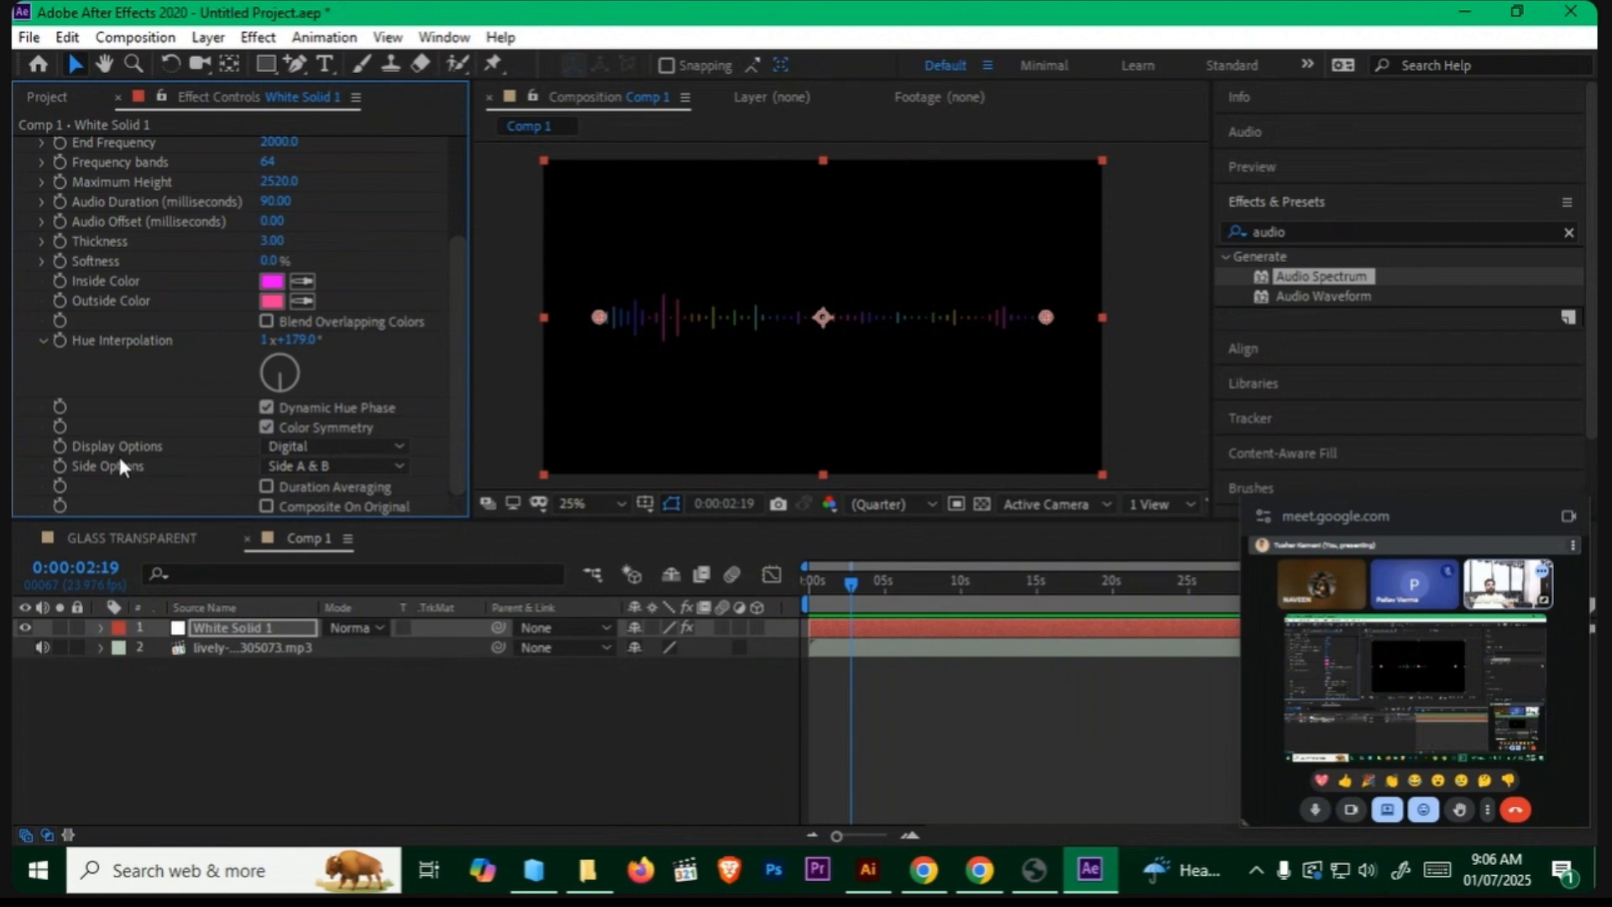
Step: Change the Audio Spectrum's display option to Analog lines
{"action": "left_click", "coordinate": [394, 448]}
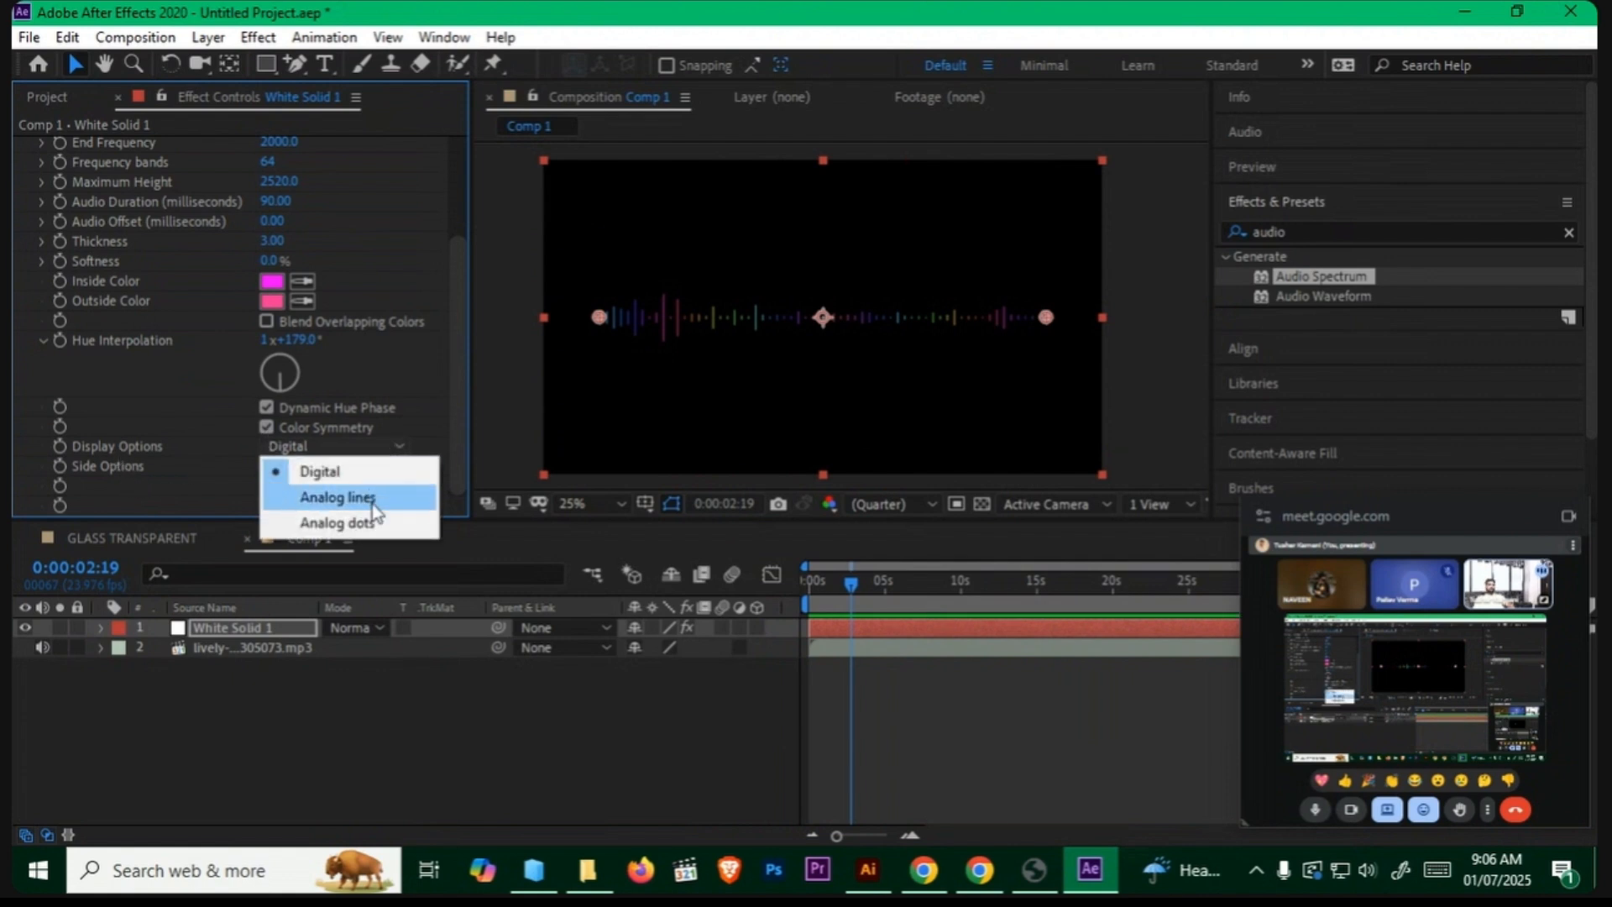
{"action": "left_click", "coordinate": [383, 497]}
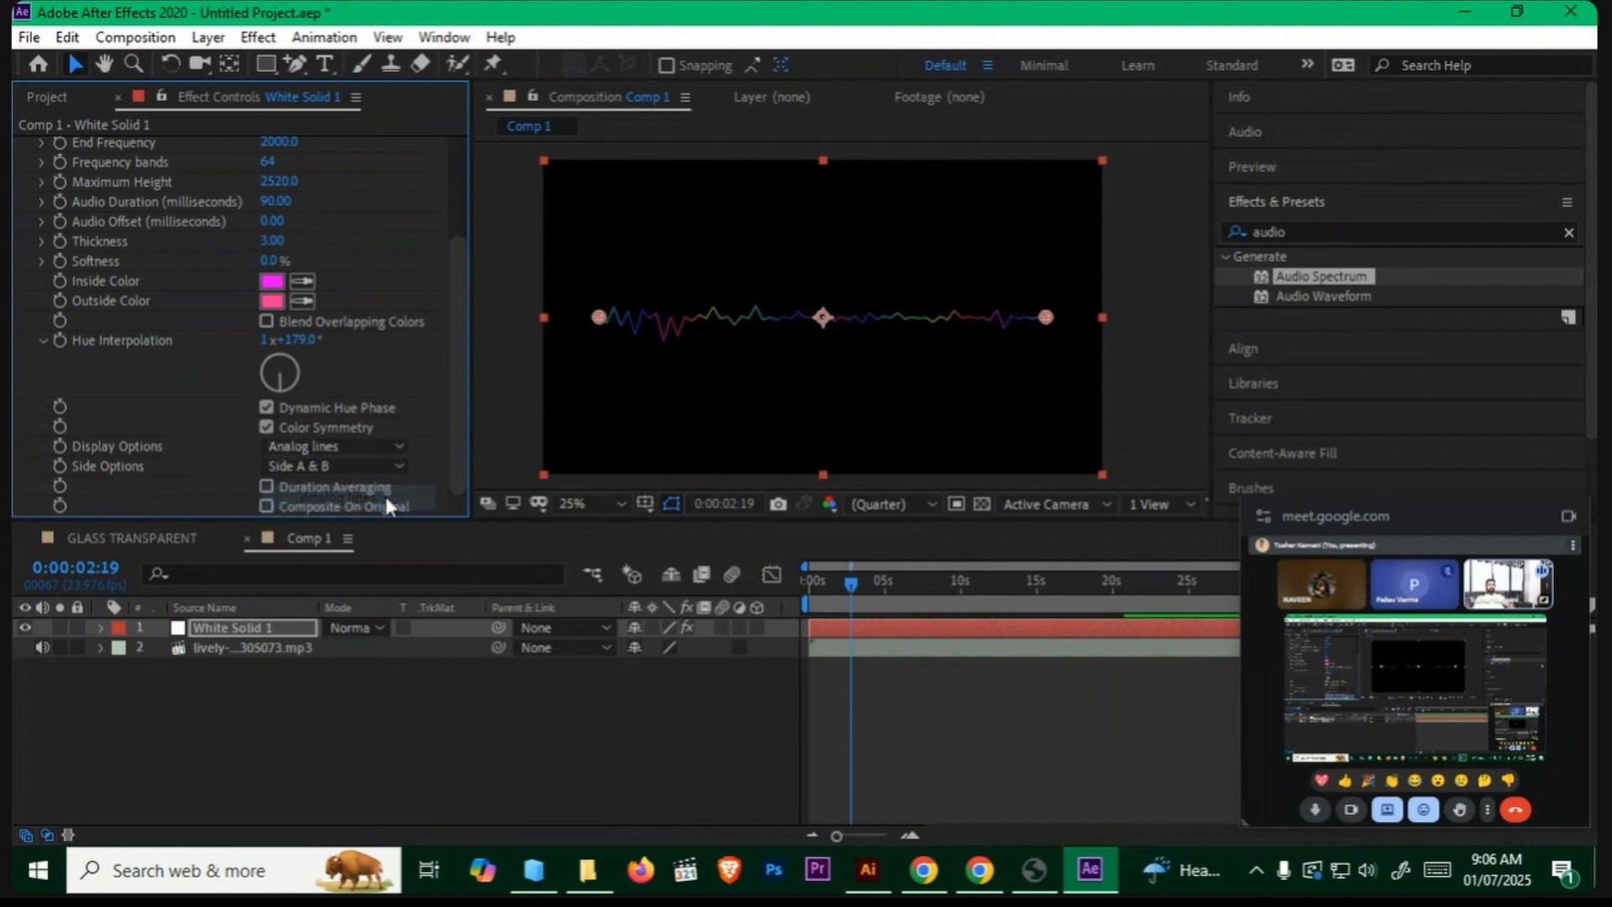
Step: Change the Audio Spectrum's display option to Analog dots and preview the result
{"action": "scroll", "coordinate": [794, 356], "scroll_direction": "up", "scroll_amount": 2}
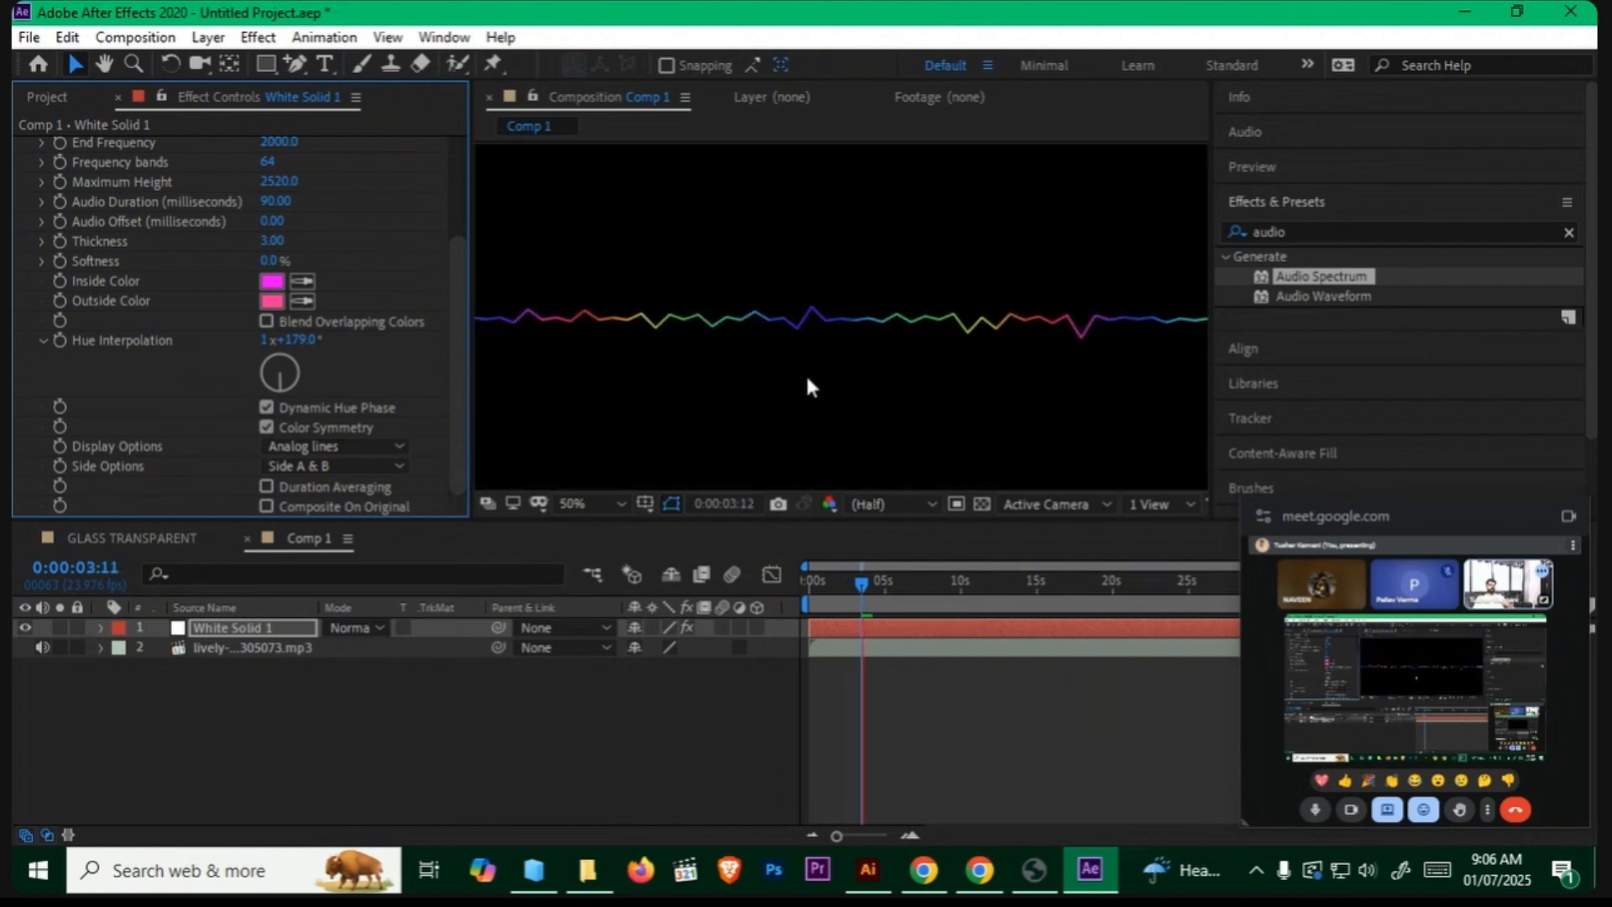
{"action": "left_click", "coordinate": [374, 450]}
{"action": "left_click", "coordinate": [384, 527]}
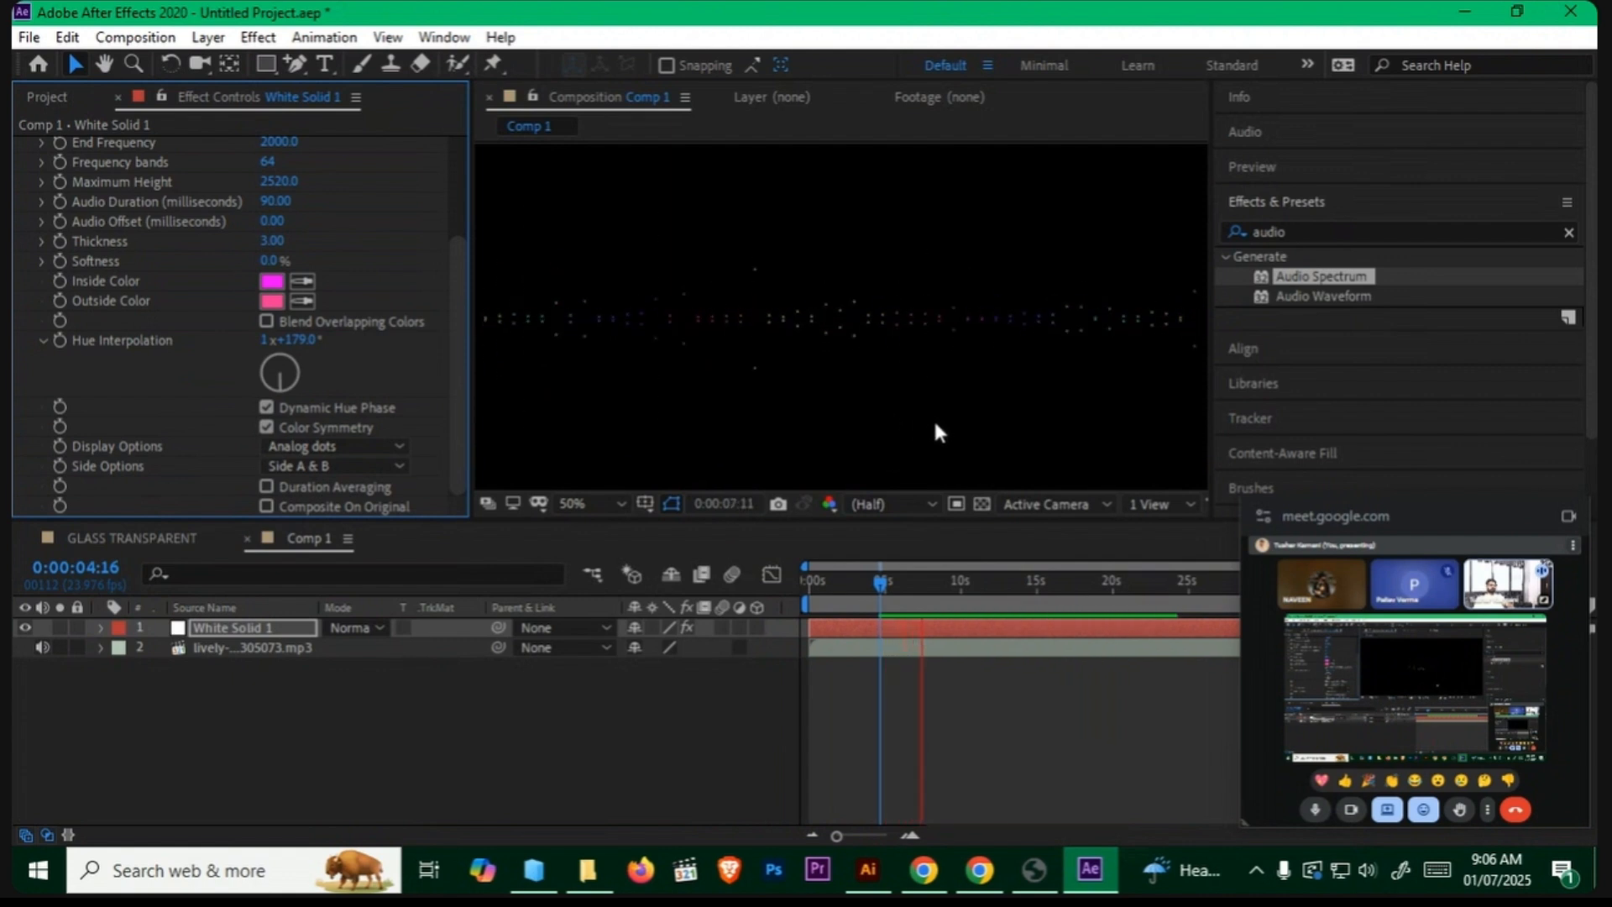
{"action": "key", "text": "space"}
Step: Try the Digital display option on the spectrum and switch it to Analog lines
{"action": "left_click", "coordinate": [374, 446]}
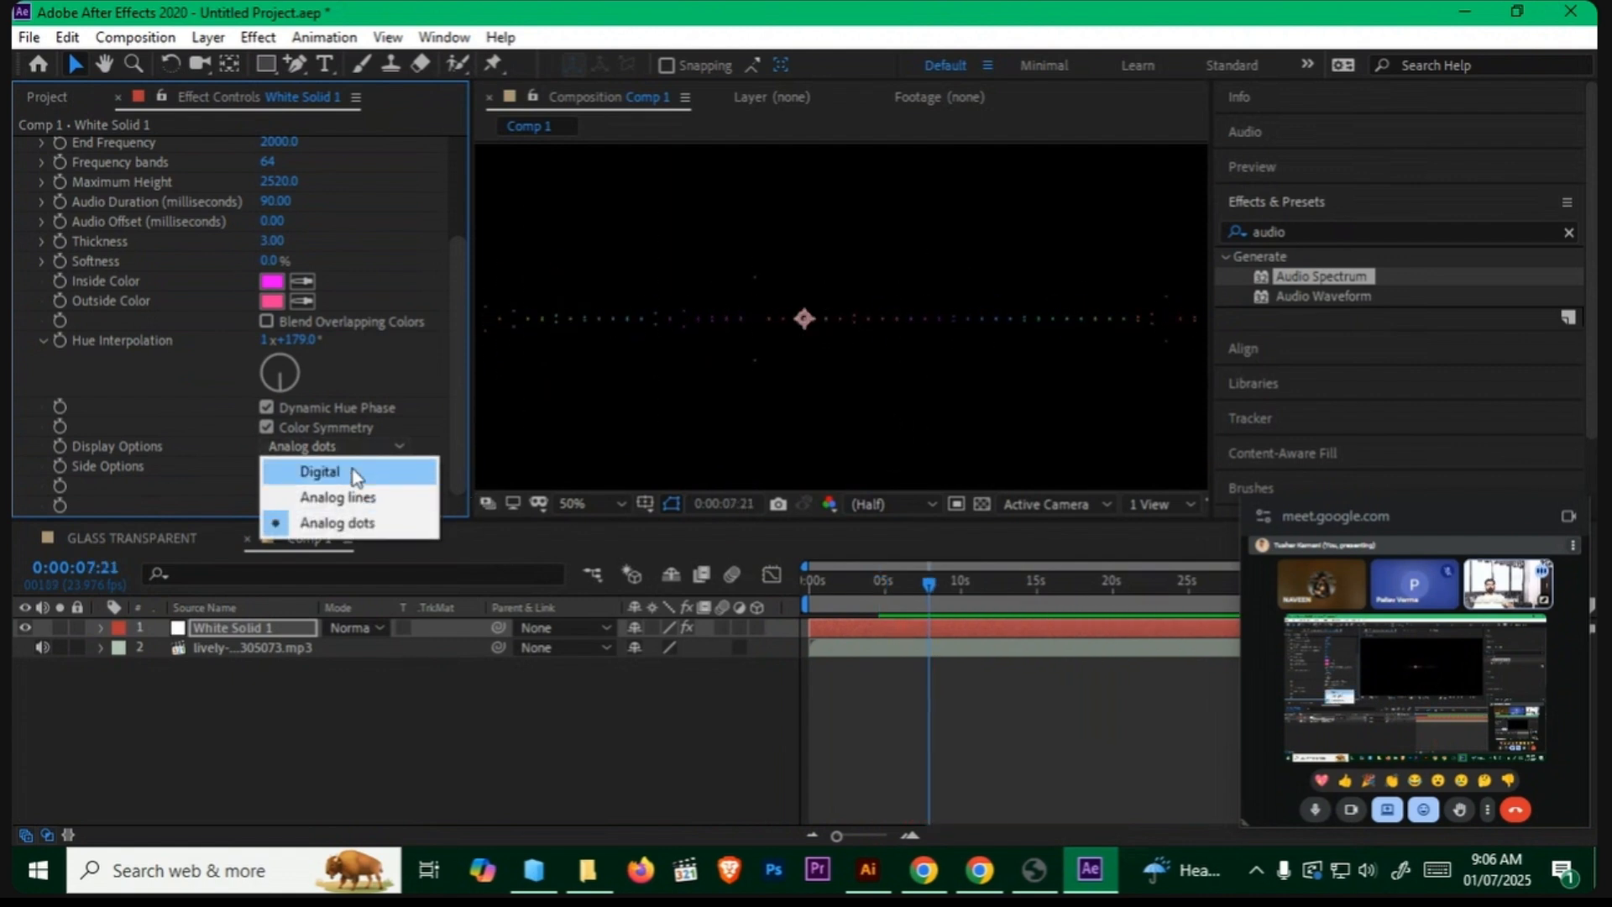
{"action": "left_click", "coordinate": [352, 471]}
{"action": "left_click", "coordinate": [359, 447]}
{"action": "left_click", "coordinate": [372, 495]}
Step: Set the spectrum's side option to Side A and preview the composition
{"action": "left_click", "coordinate": [362, 466]}
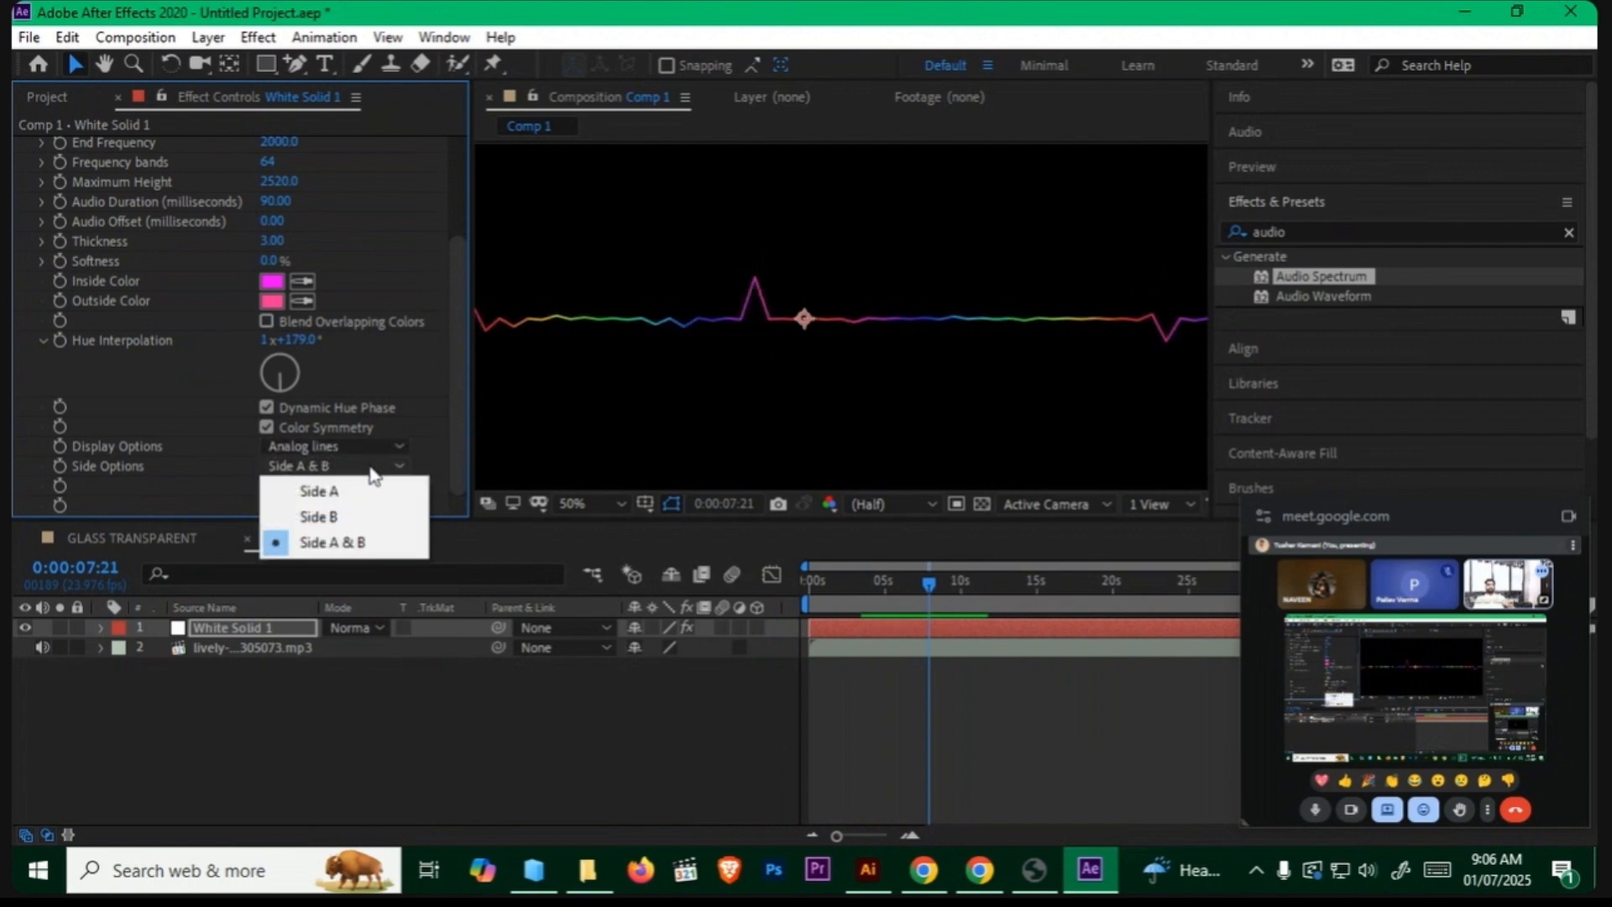
{"action": "left_click", "coordinate": [333, 496]}
{"action": "scroll", "coordinate": [883, 324], "scroll_direction": "down", "scroll_amount": 2}
{"action": "key", "text": "space"}
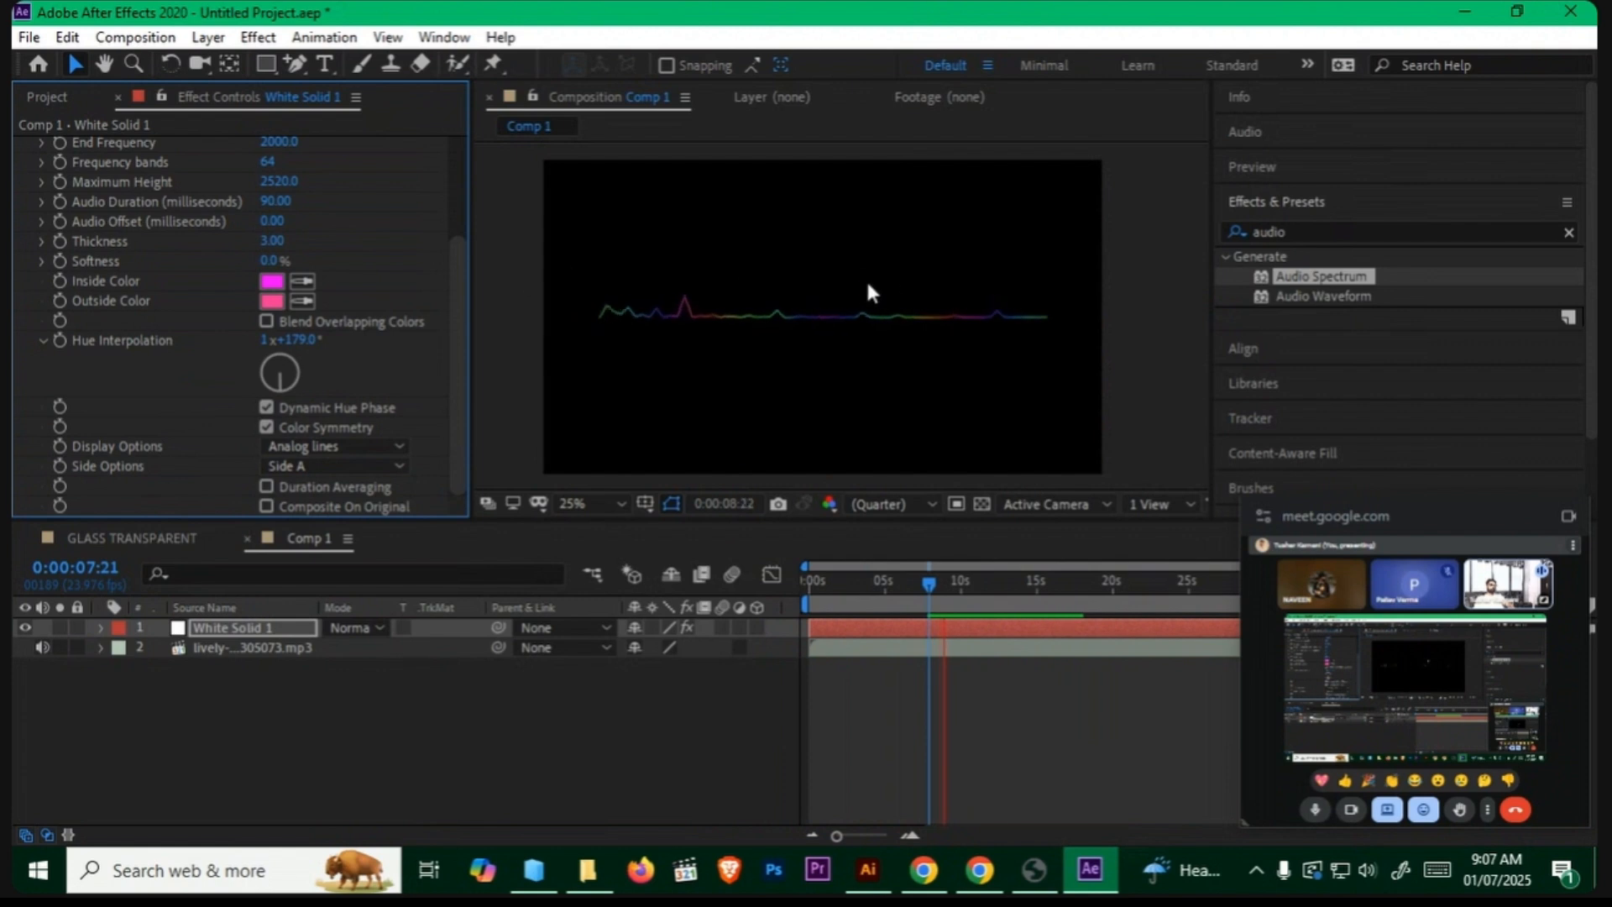
{"action": "key", "text": "space"}
Step: Set the spectrum's side option to Side B and preview the composition
{"action": "left_click", "coordinate": [361, 466]}
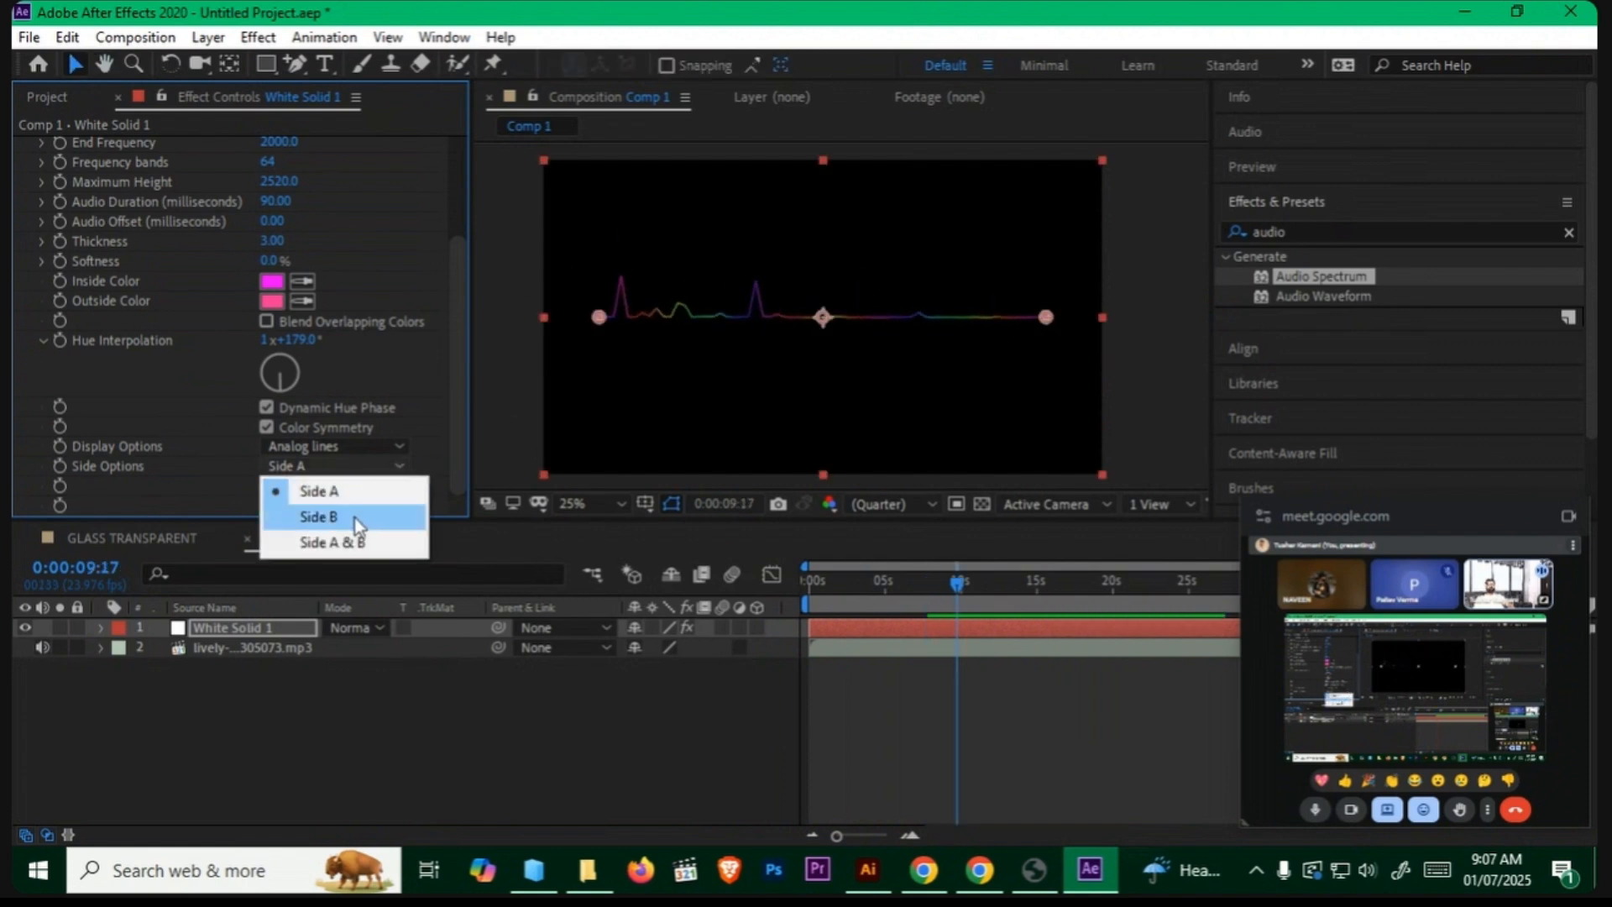
{"action": "left_click", "coordinate": [323, 515]}
{"action": "key", "text": "space"}
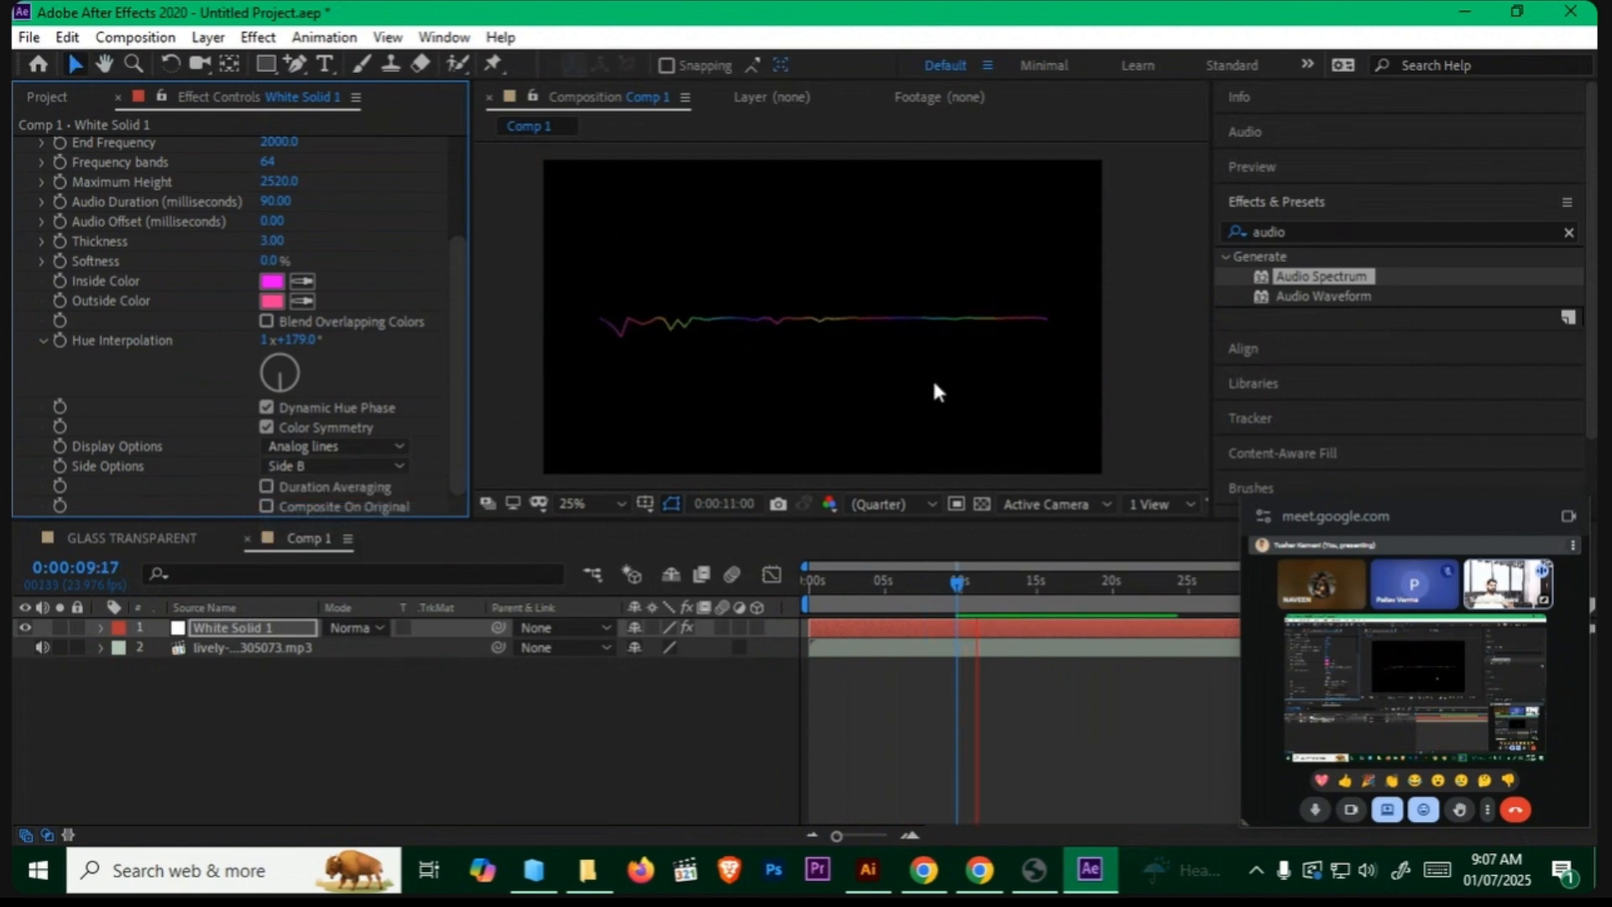
Step: Set the spectrum's side option back to Side A & B and preview the composition
{"action": "left_click", "coordinate": [365, 466]}
{"action": "left_click", "coordinate": [337, 546]}
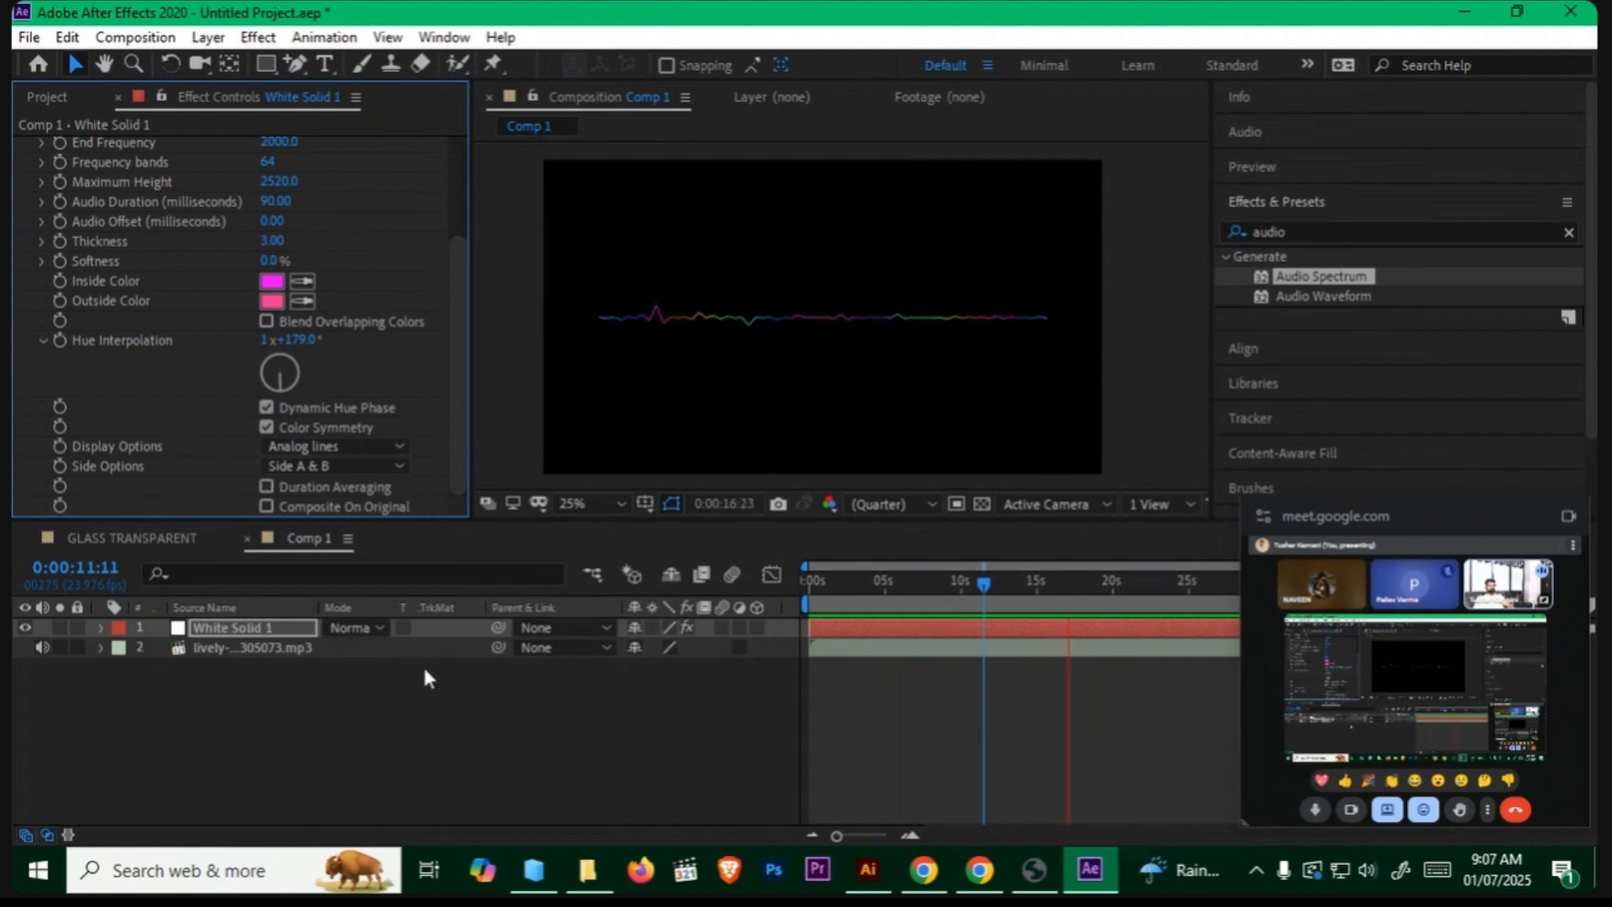
{"action": "key", "text": "space"}
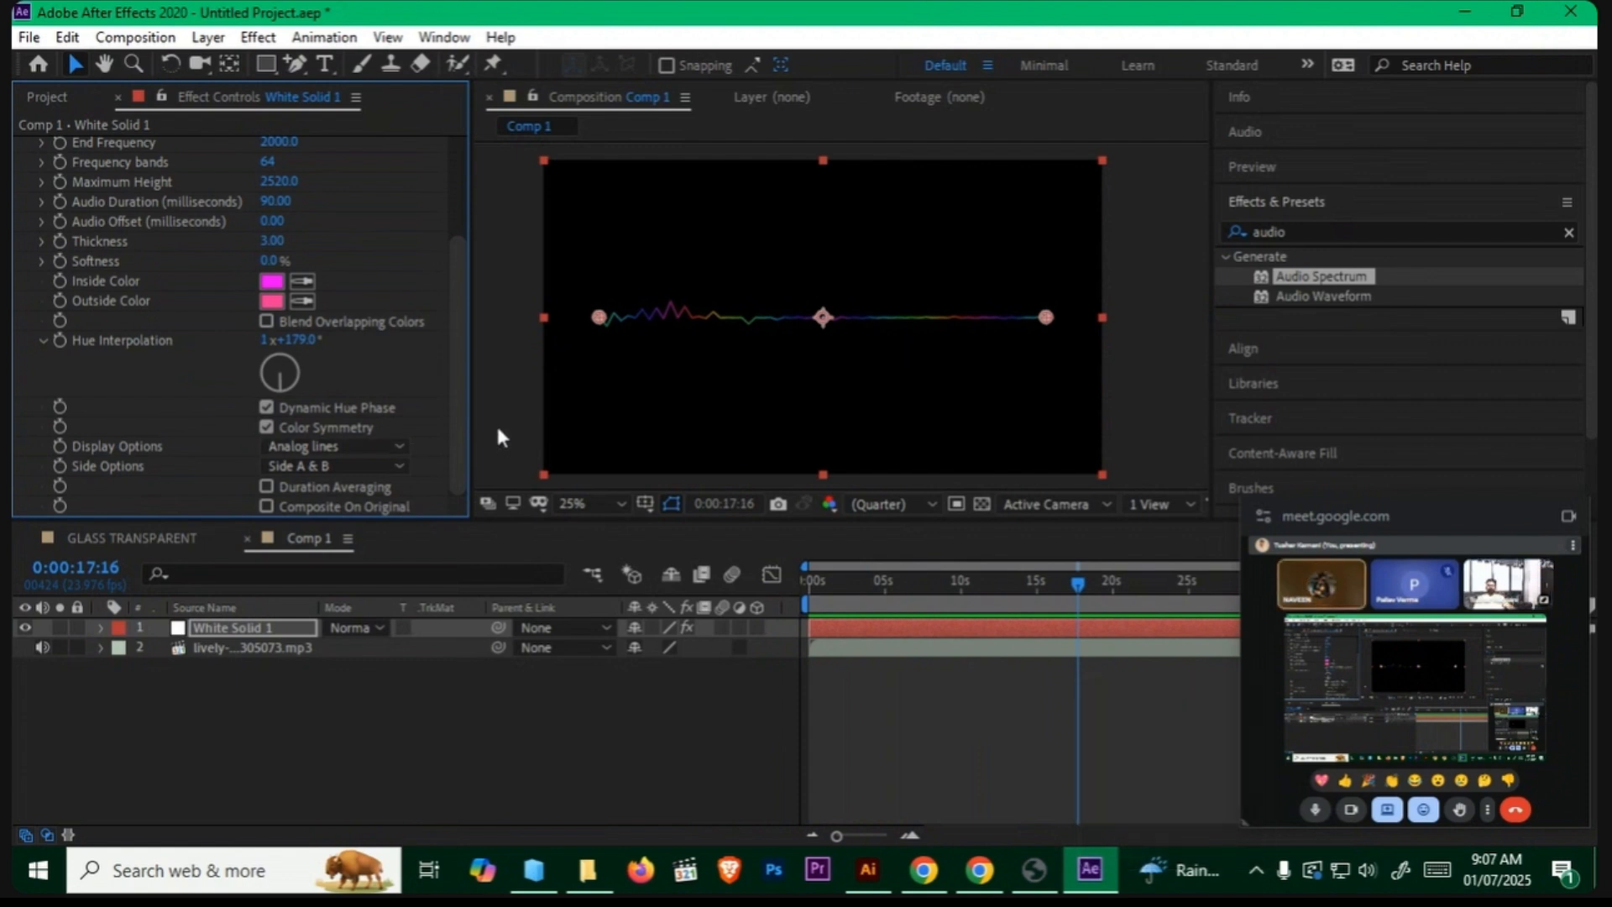
Step: Switch the spectrum's display to Analog dots, set its thickness to 30.90 and preview it
{"action": "left_click", "coordinate": [391, 446]}
{"action": "left_click", "coordinate": [344, 526]}
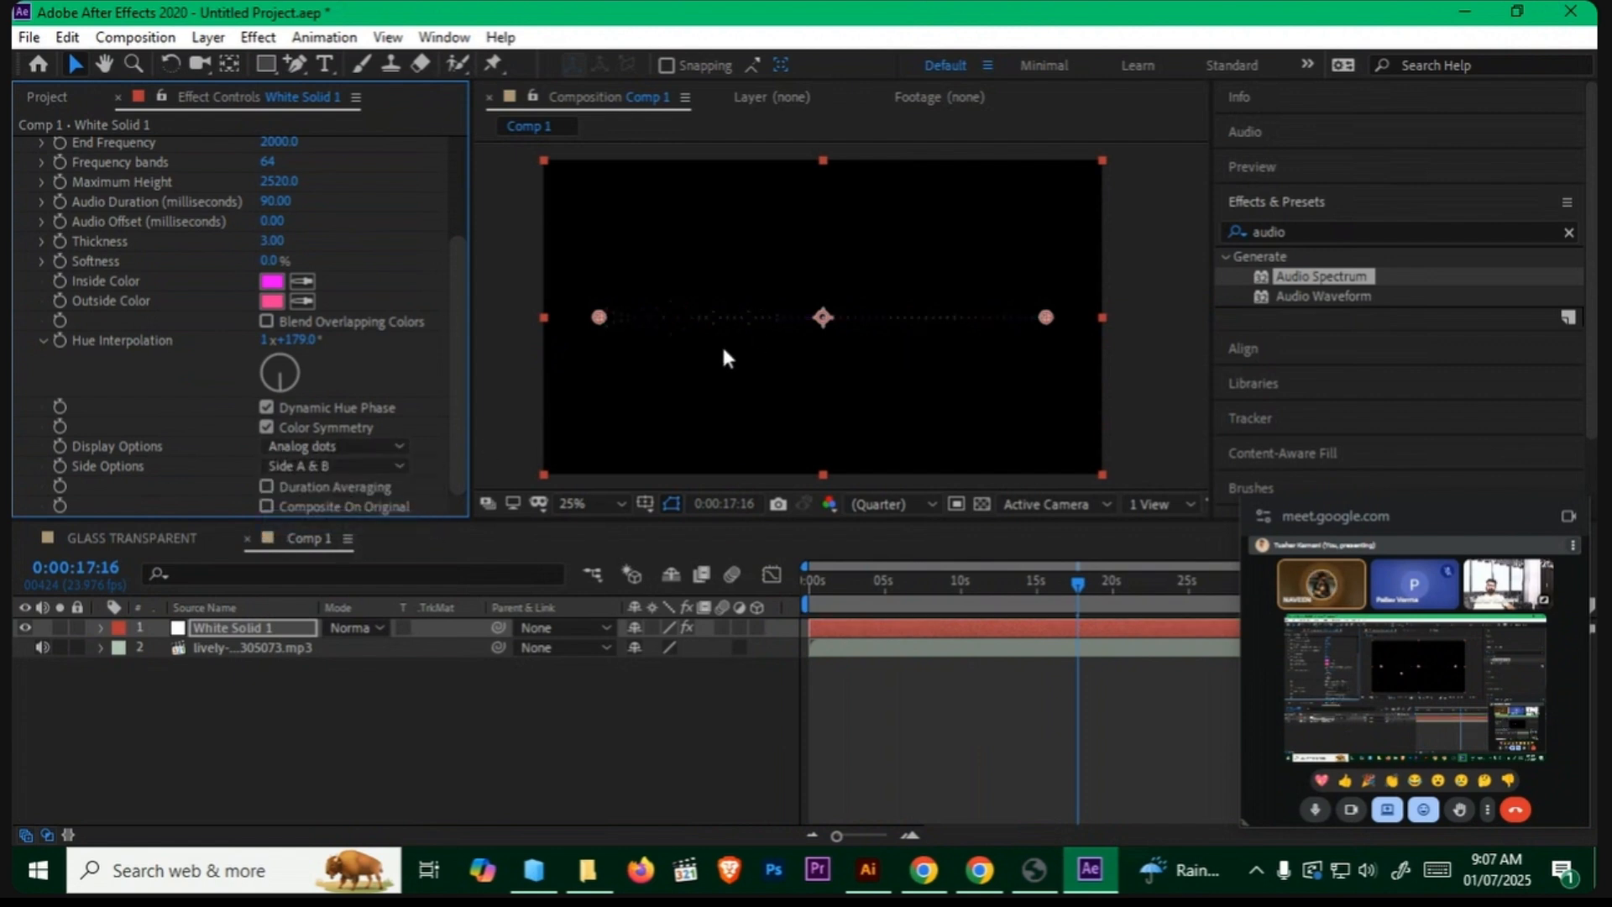
{"action": "key", "text": "period"}
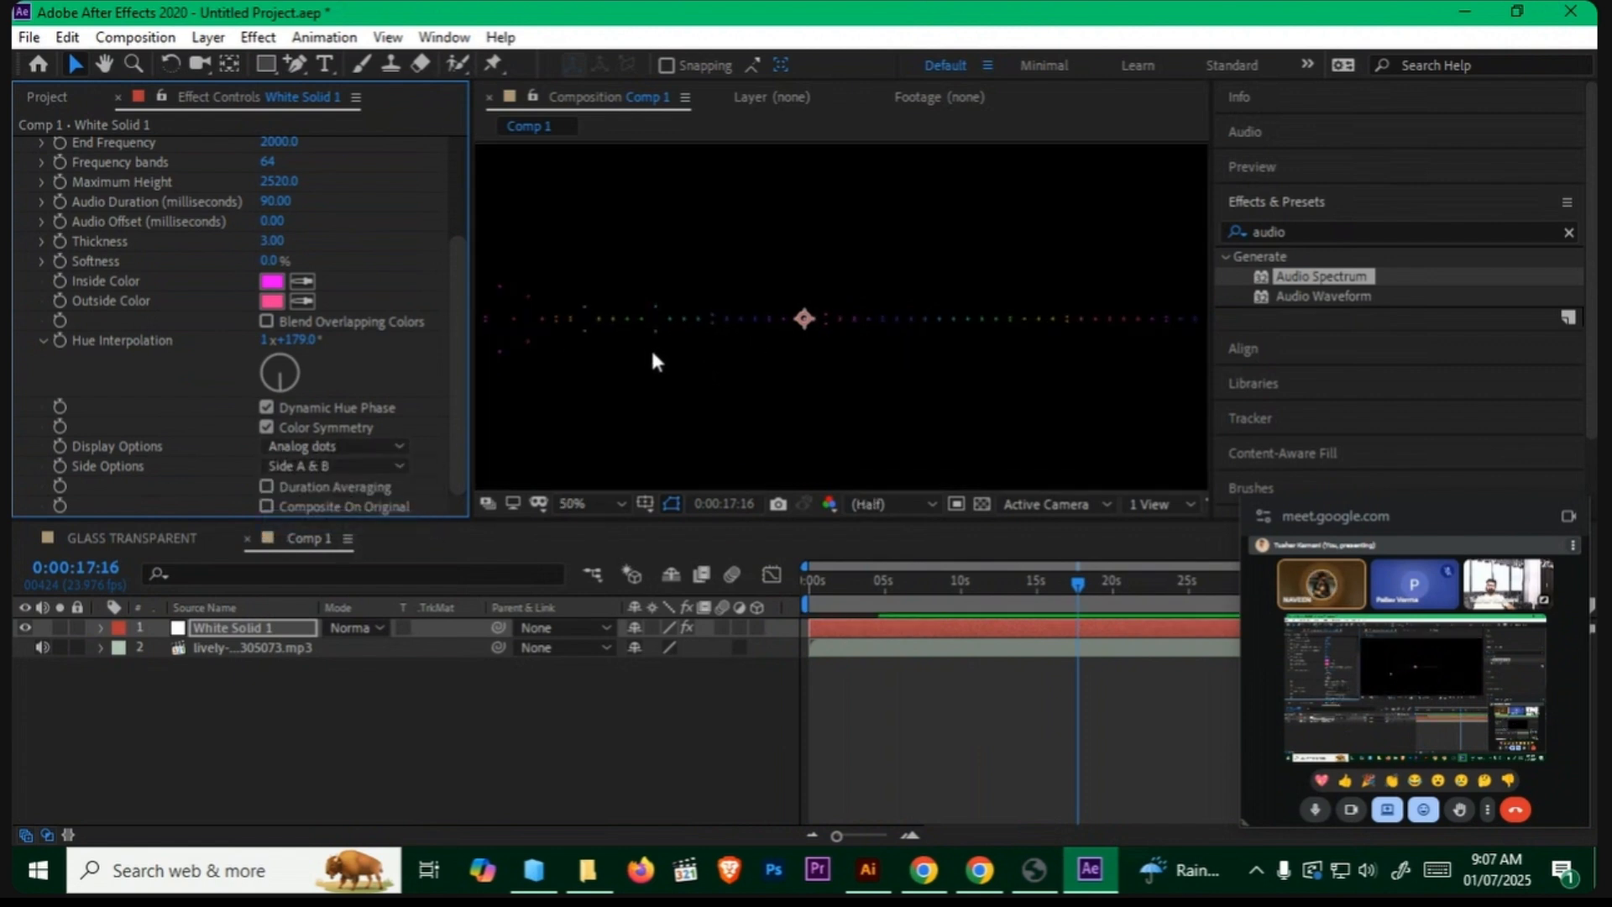
{"action": "left_click_drag", "start_coordinate": [275, 244], "coordinate": [607, 247]}
{"action": "scroll", "coordinate": [799, 266], "scroll_direction": "down", "scroll_amount": 2}
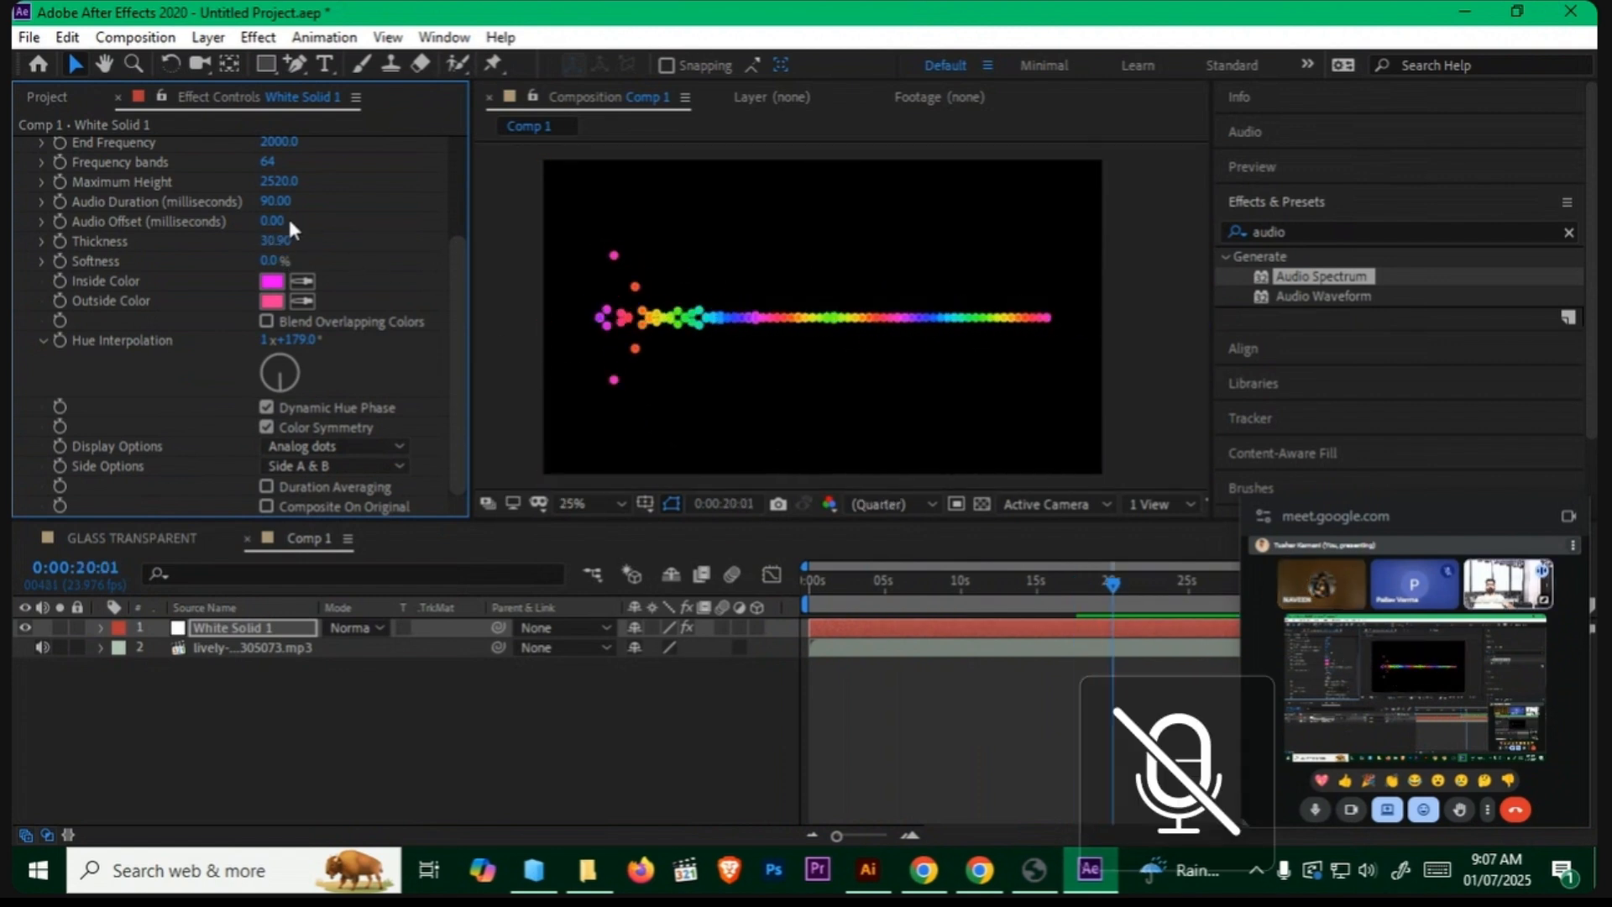
{"action": "key", "text": "space"}
Step: Set the spectrum's frequency bands to 9 and thickness to 49.20, previewing the dots
{"action": "left_click_drag", "start_coordinate": [270, 159], "coordinate": [222, 169]}
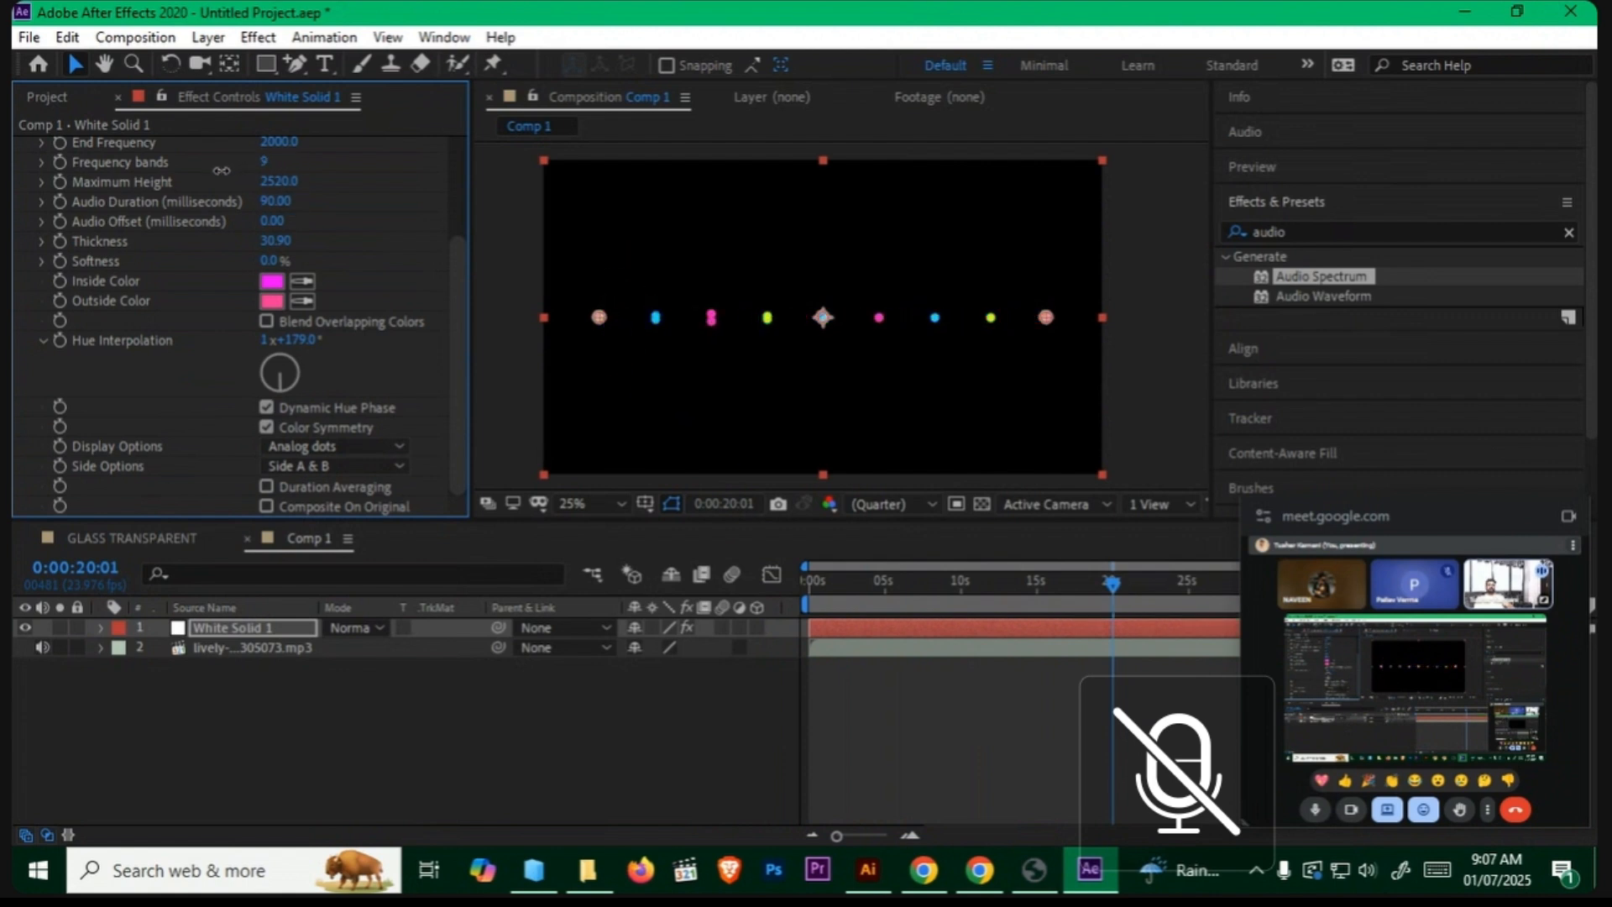
{"action": "key", "text": "space"}
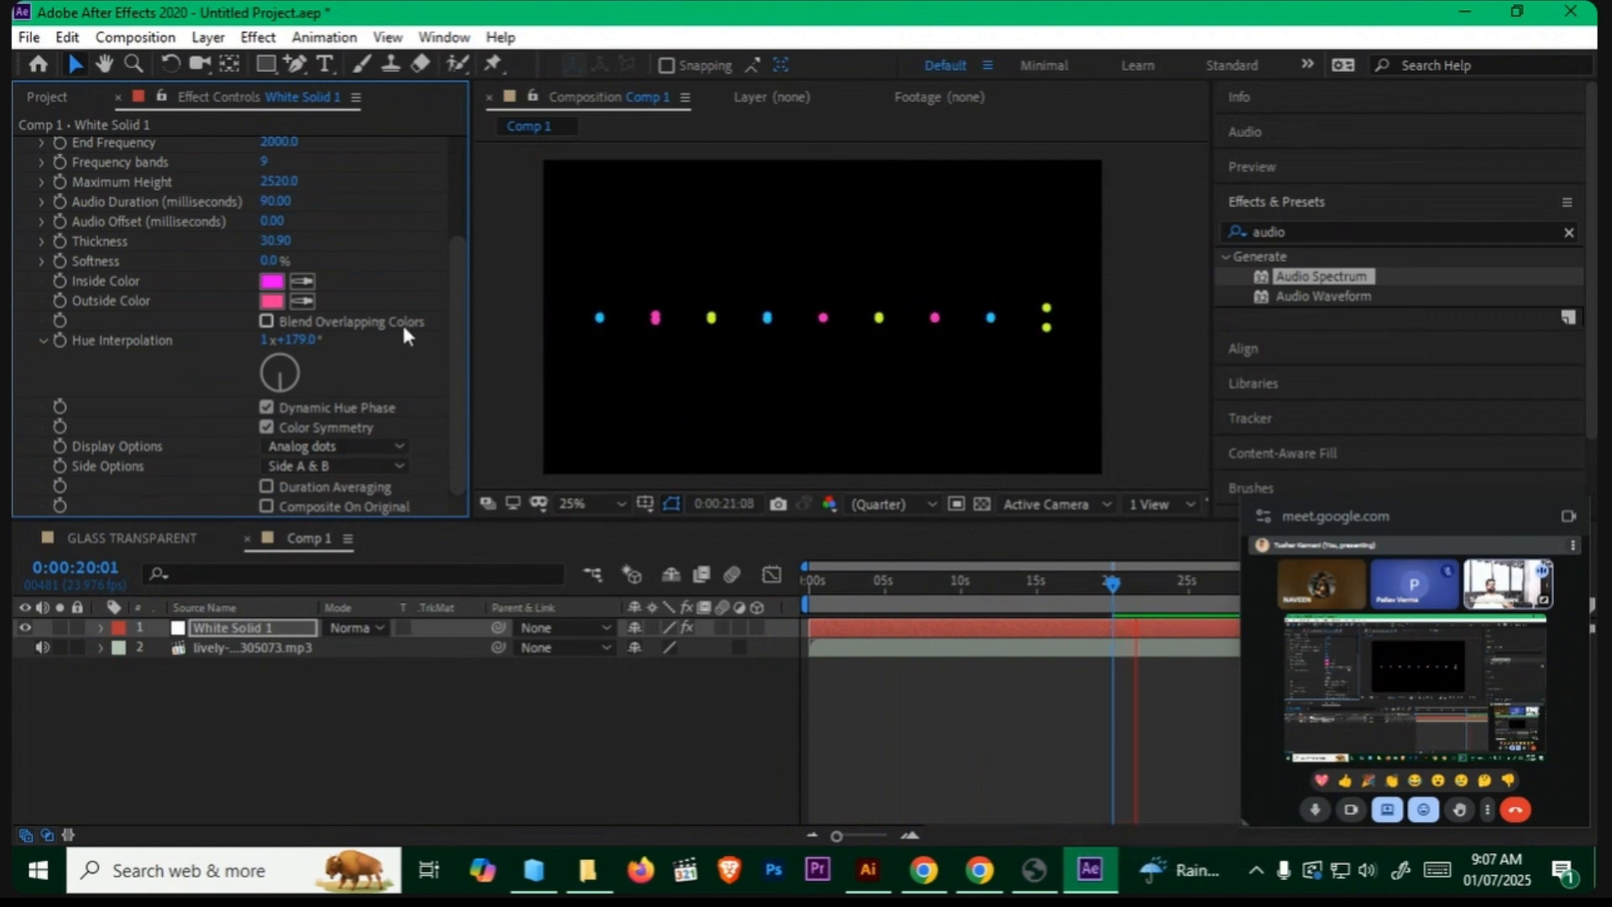
{"action": "left_click_drag", "start_coordinate": [281, 241], "coordinate": [336, 242]}
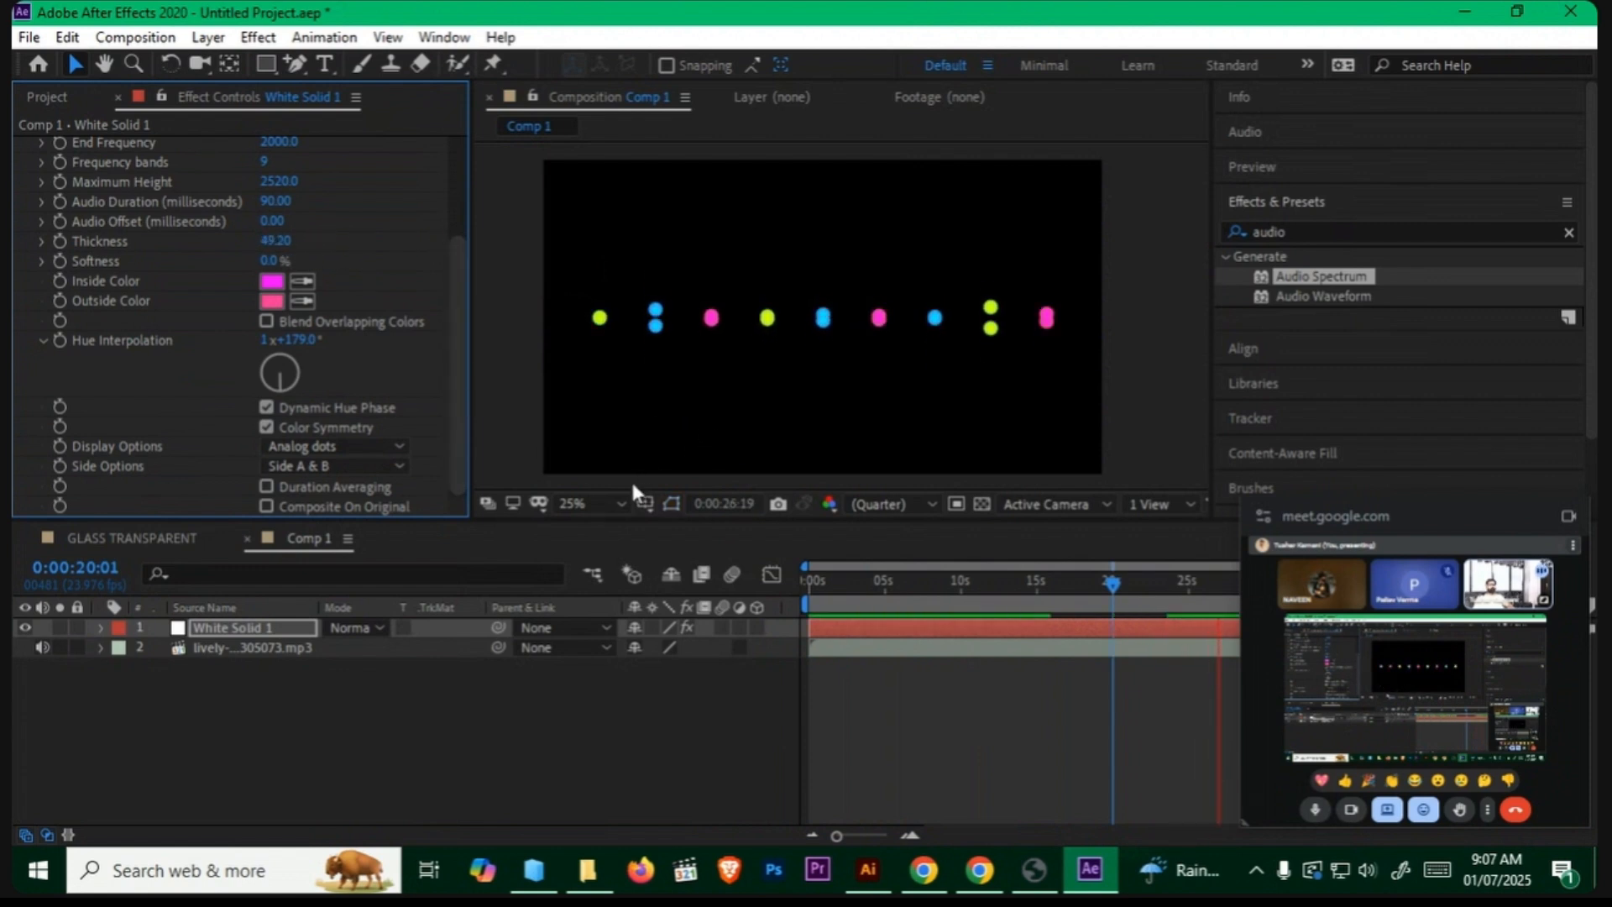
{"action": "key", "text": "space"}
Step: Try scaling the white solid layer to 72% and undo the scale change
{"action": "key", "text": "s"}
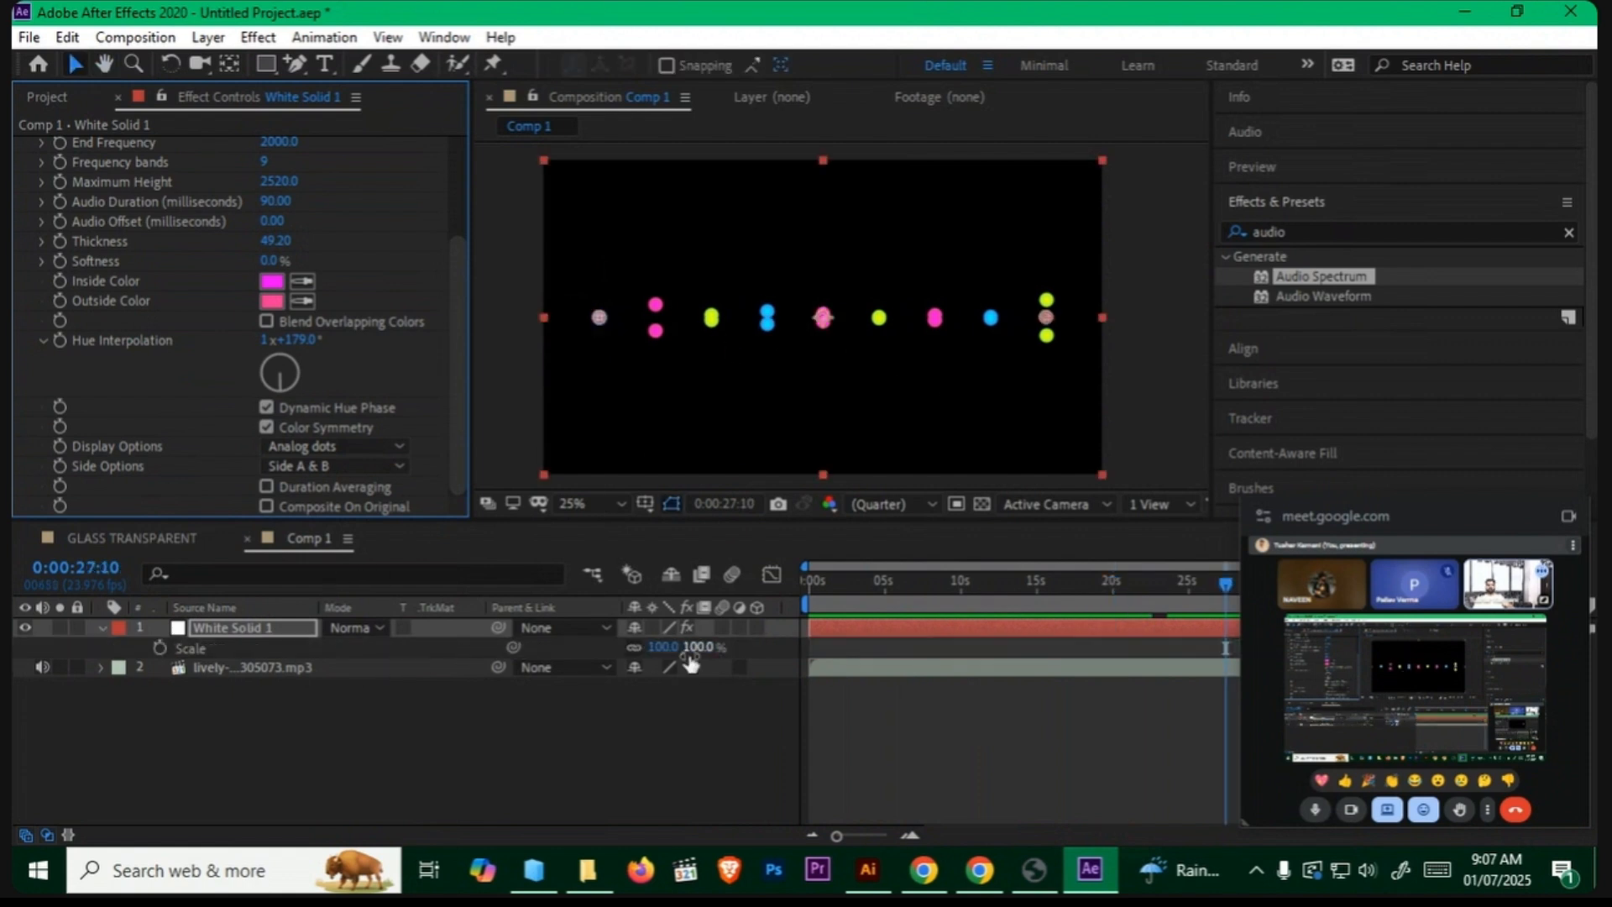
{"action": "left_click_drag", "start_coordinate": [684, 652], "coordinate": [643, 660]}
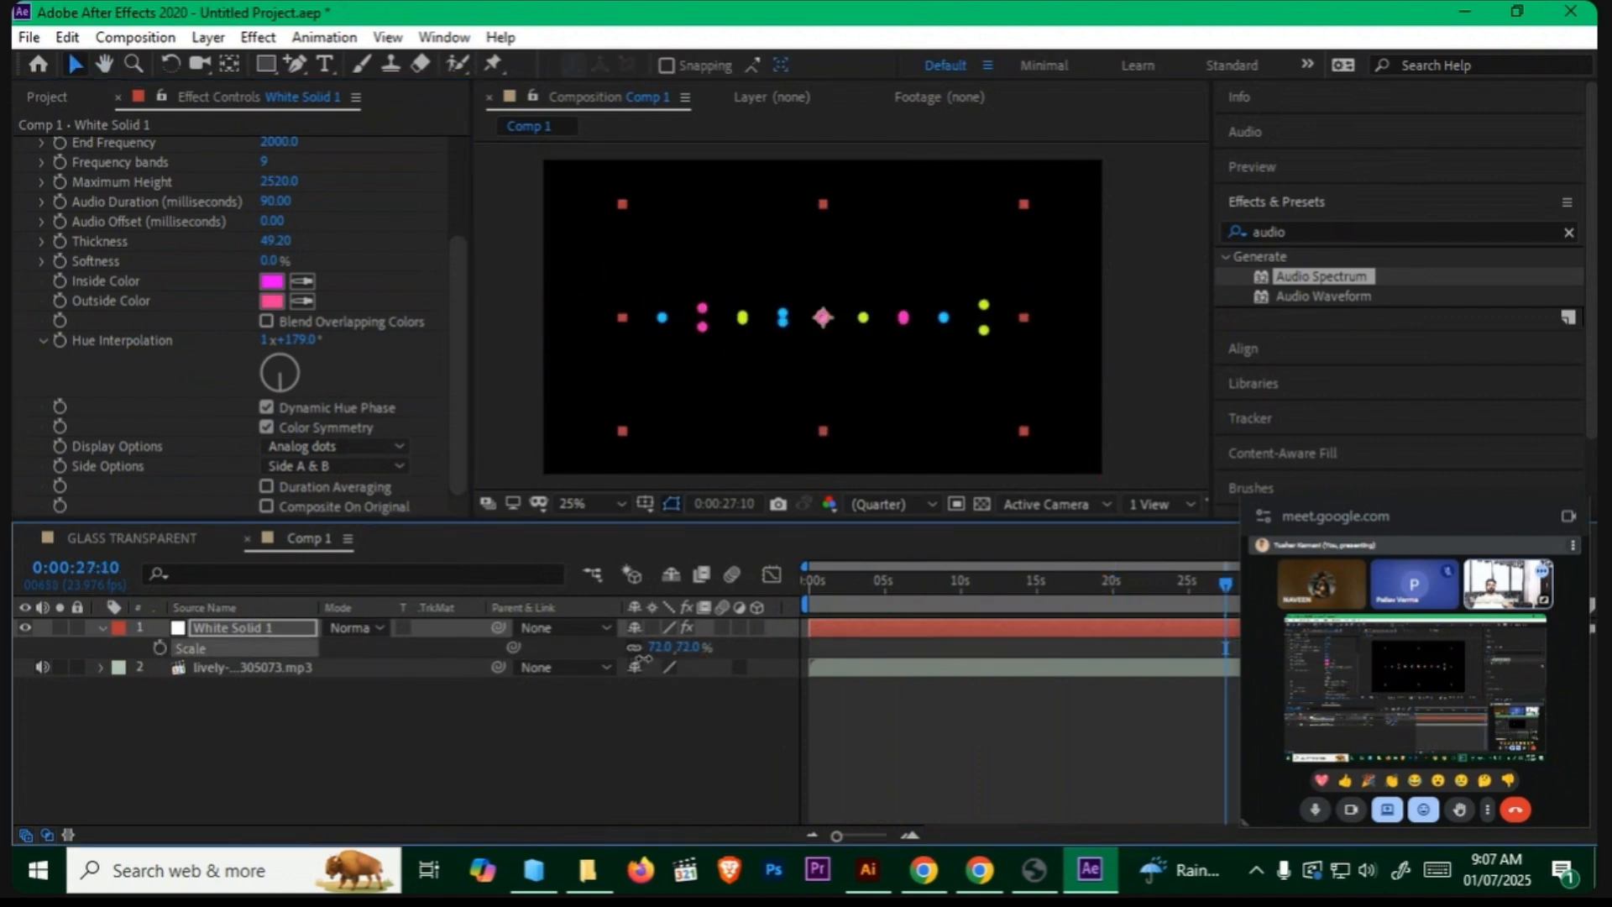
{"action": "key", "text": "ctrl+z"}
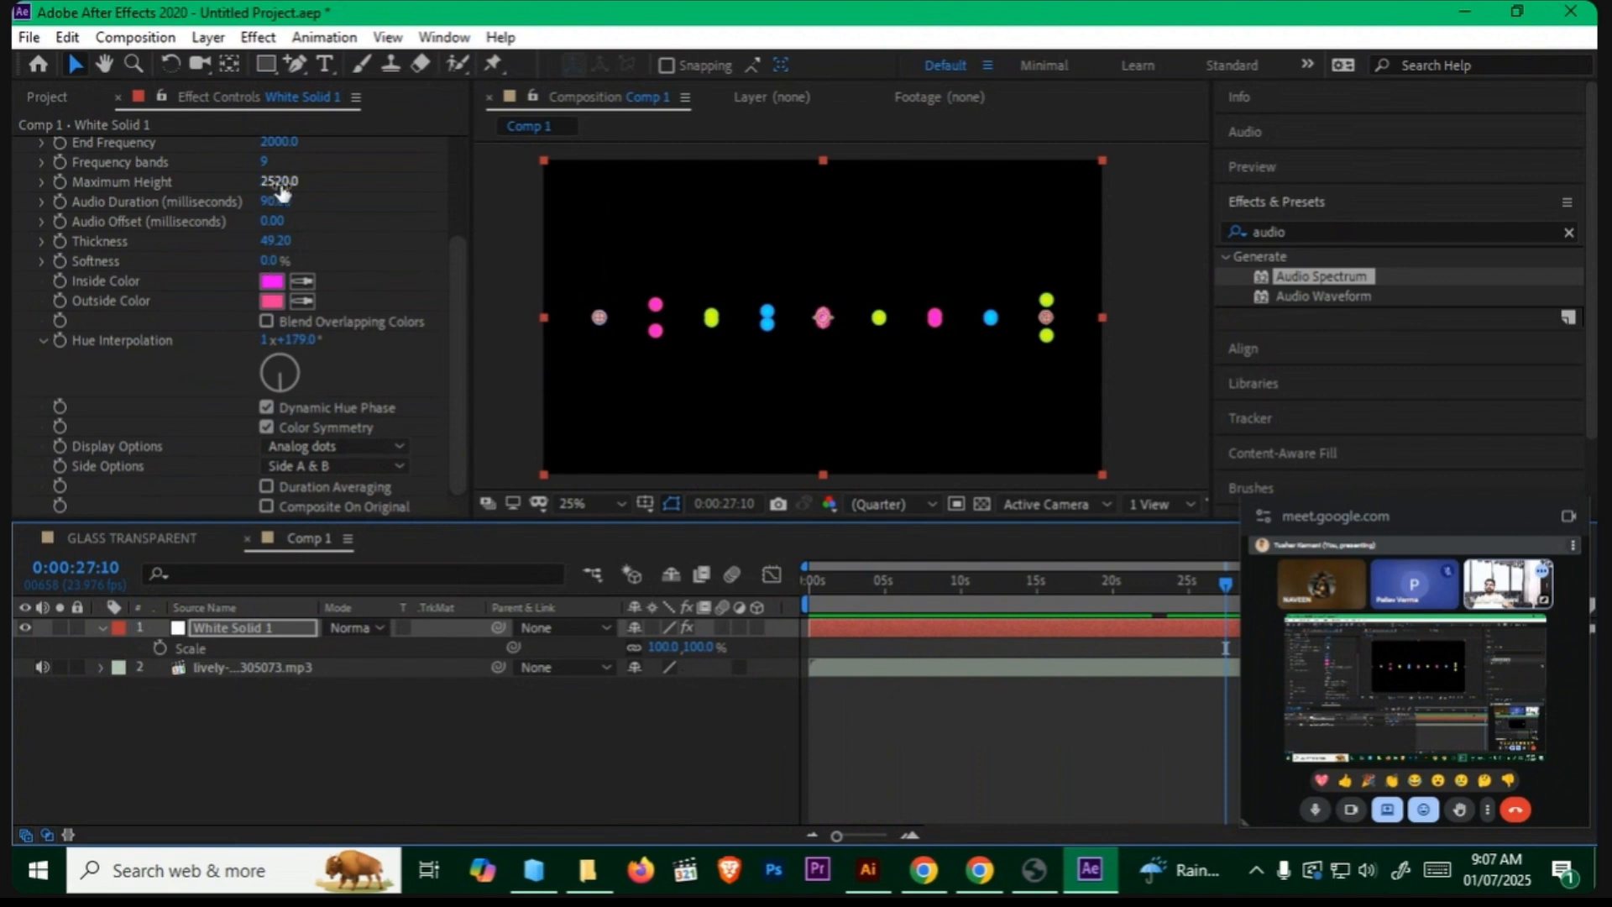
Step: Set the spectrum's maximum height to 590 and preview the dots
{"action": "left_click_drag", "start_coordinate": [273, 184], "coordinate": [449, 486]}
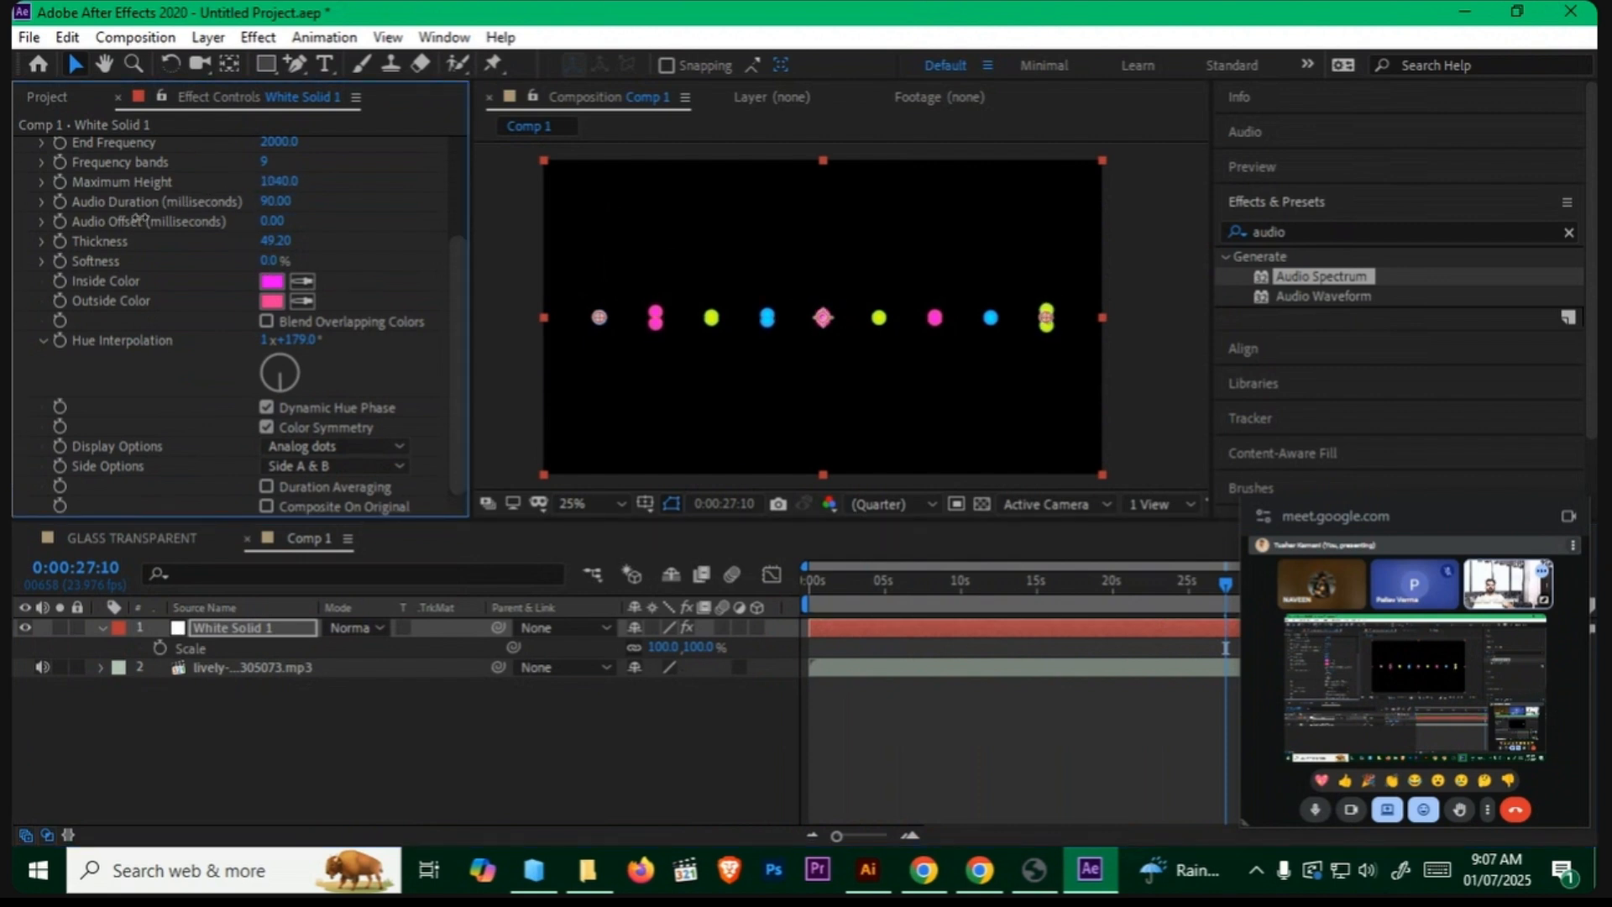
{"action": "key", "text": "space"}
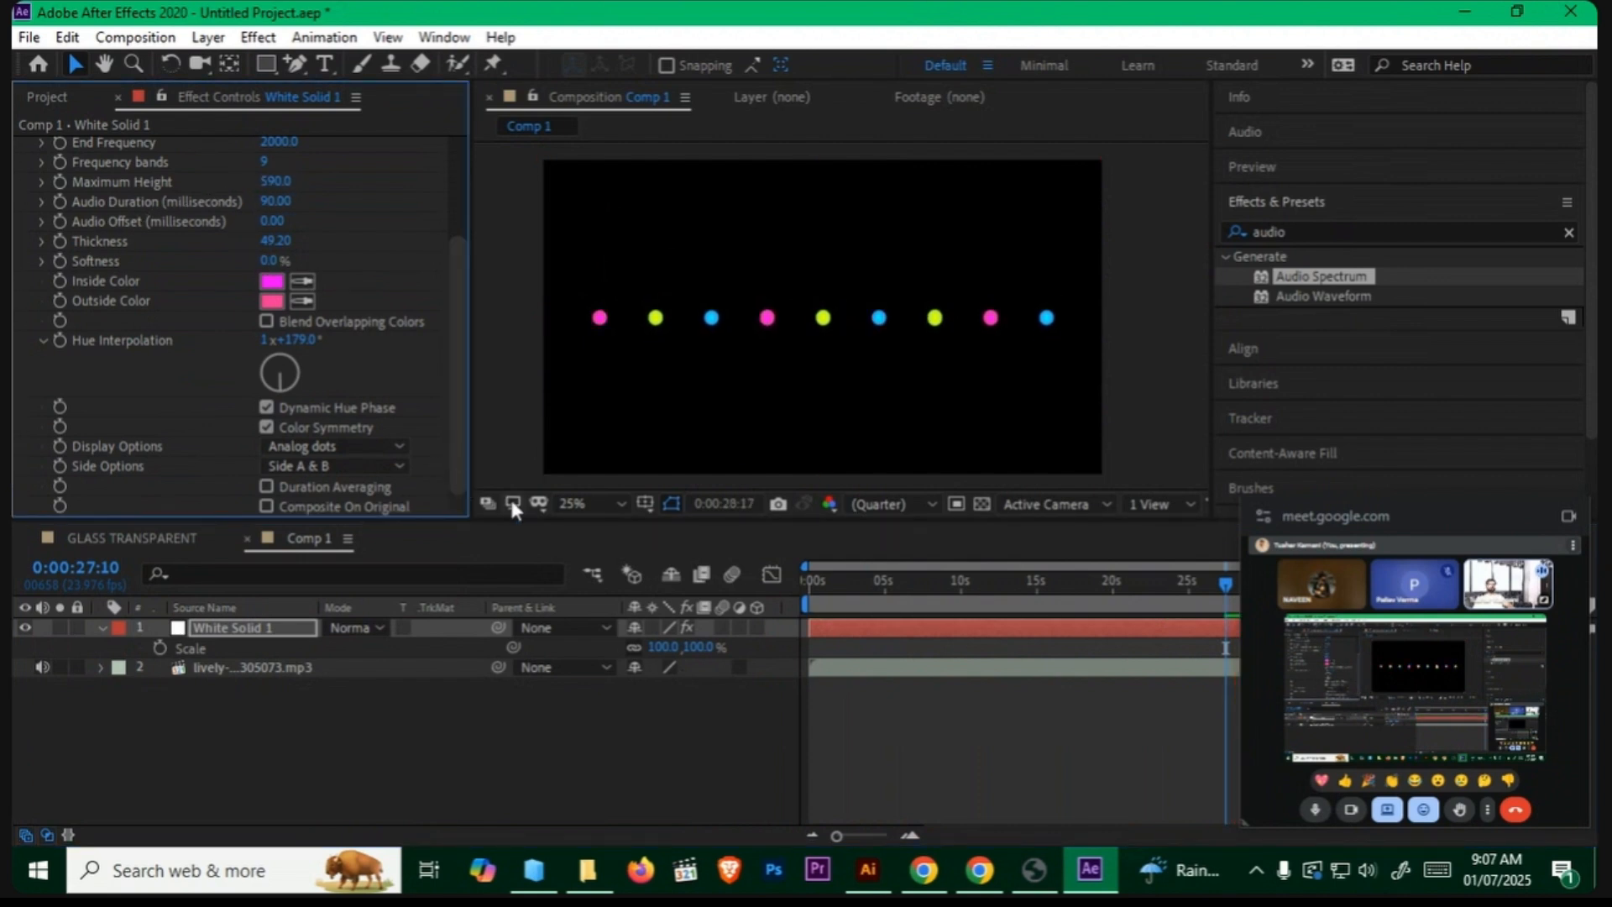
{"action": "key", "text": "space"}
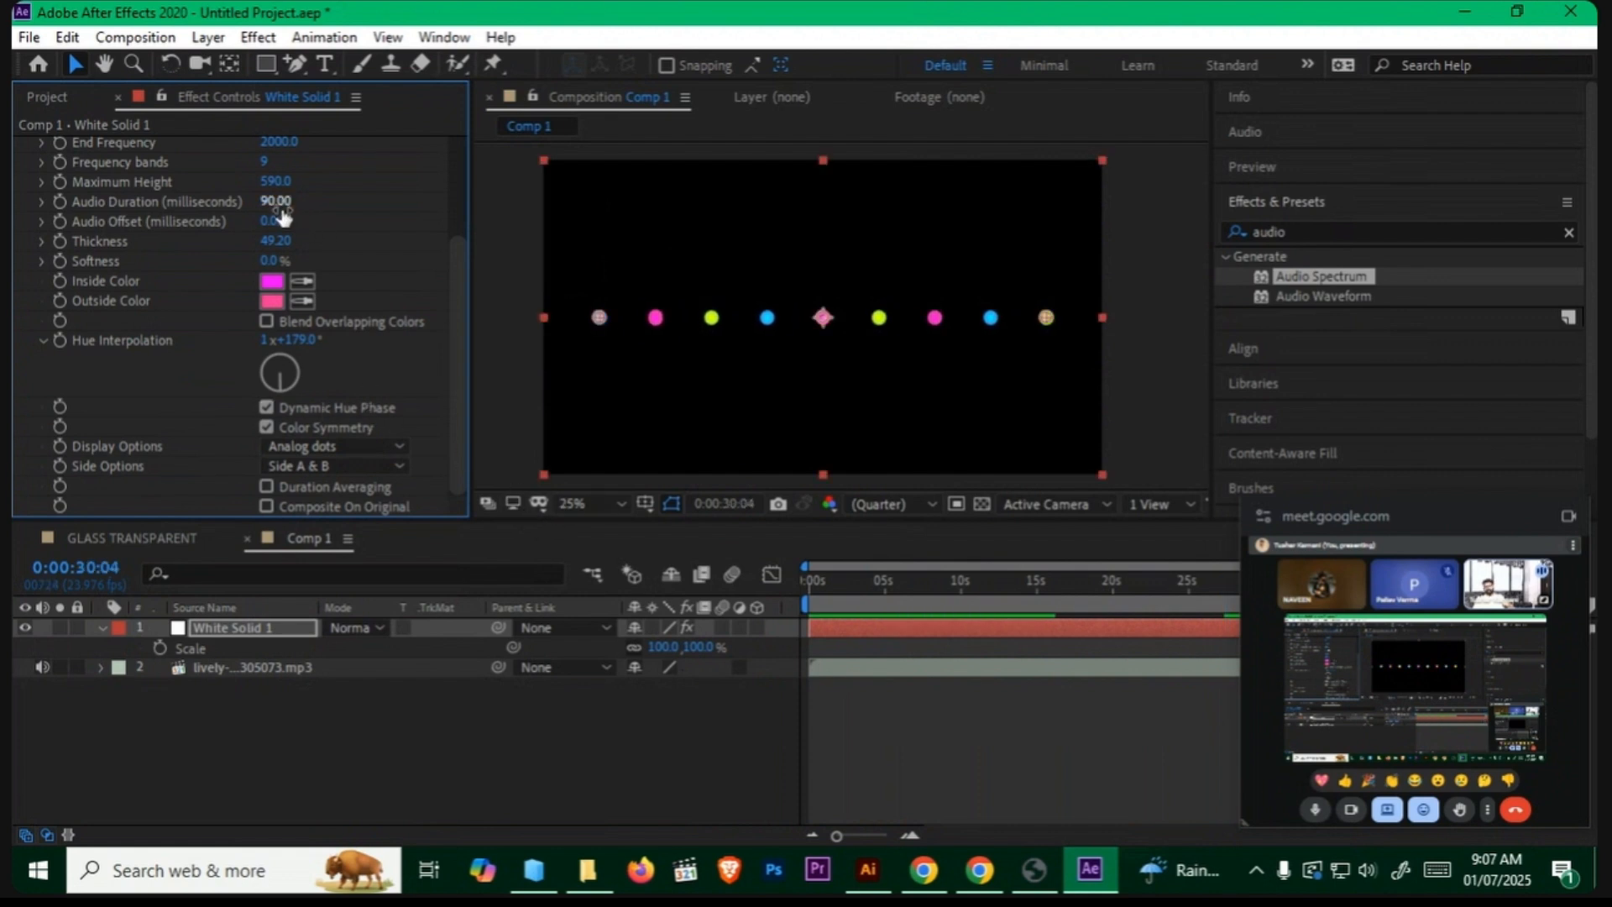
Step: Set the frequency bands to 47, maximum height to 1 and thickness to 27.70, and preview the spectrum
{"action": "left_click_drag", "start_coordinate": [264, 168], "coordinate": [179, 187]}
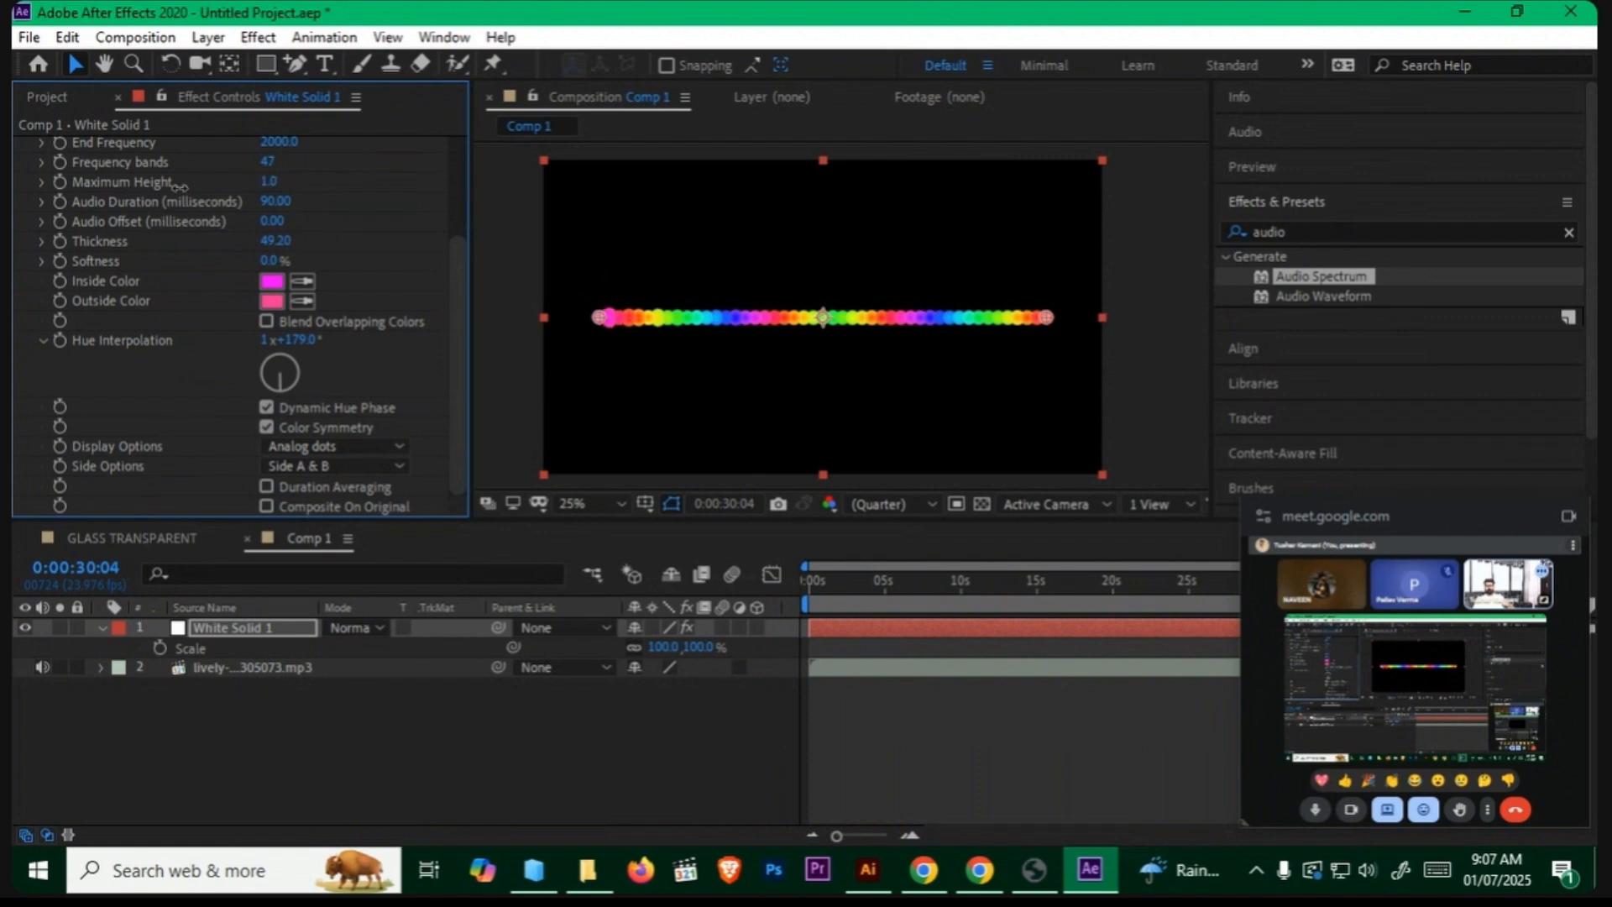
{"action": "left_click_drag", "start_coordinate": [274, 241], "coordinate": [218, 431]}
{"action": "key", "text": "space"}
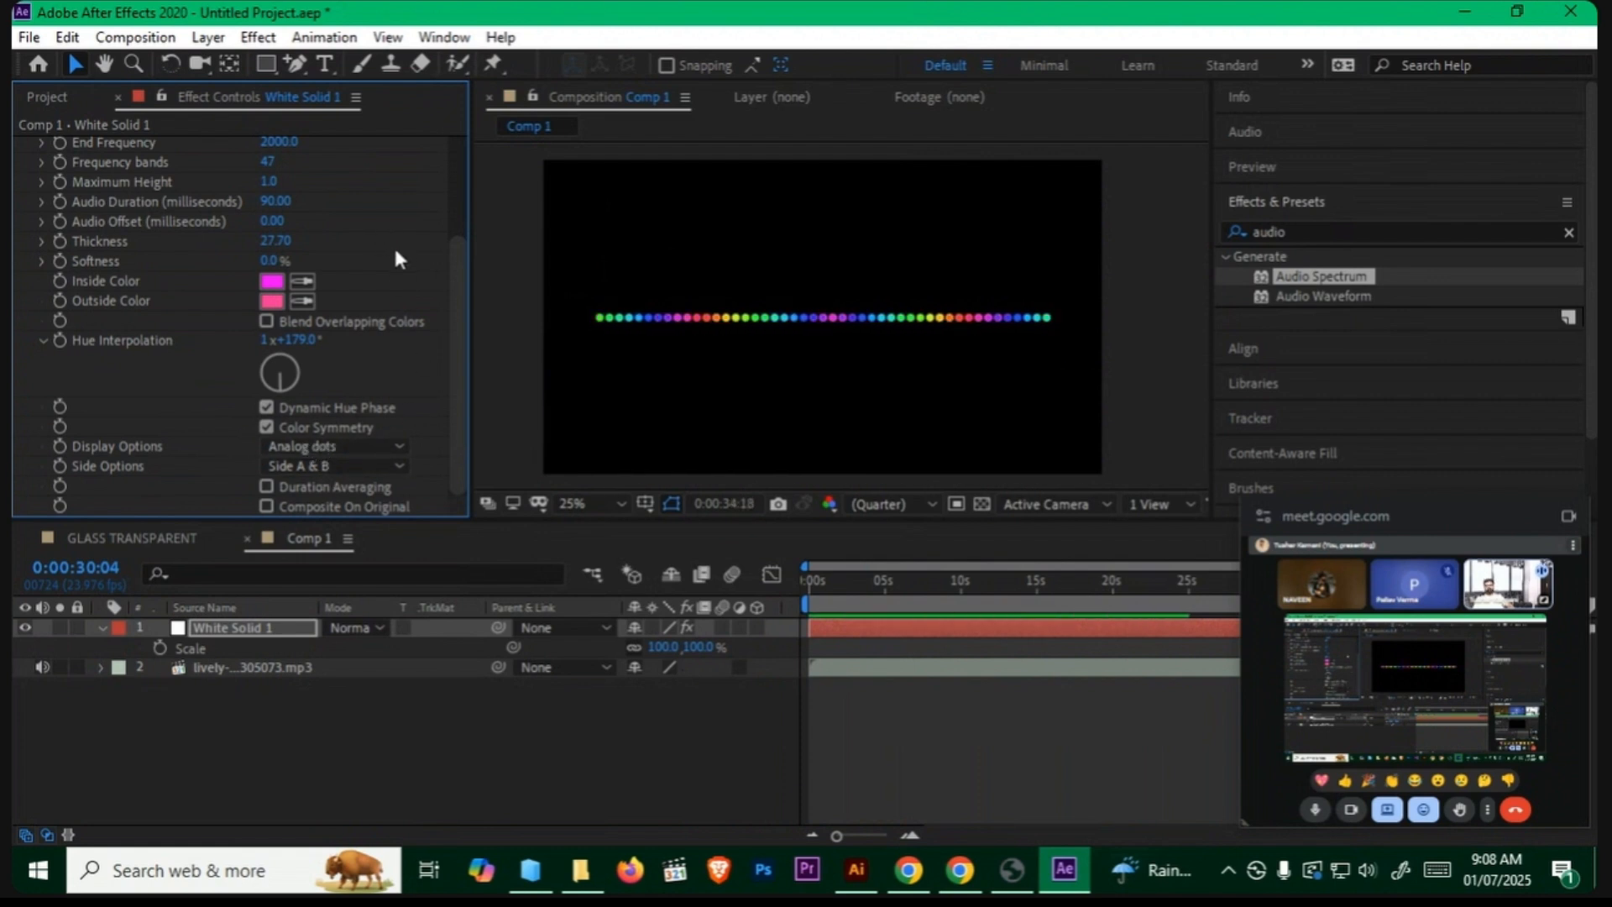
Step: Set the spectrum's maximum height to 3761 and preview the composition
{"action": "left_click_drag", "start_coordinate": [277, 181], "coordinate": [702, 178]}
{"action": "key", "text": "space"}
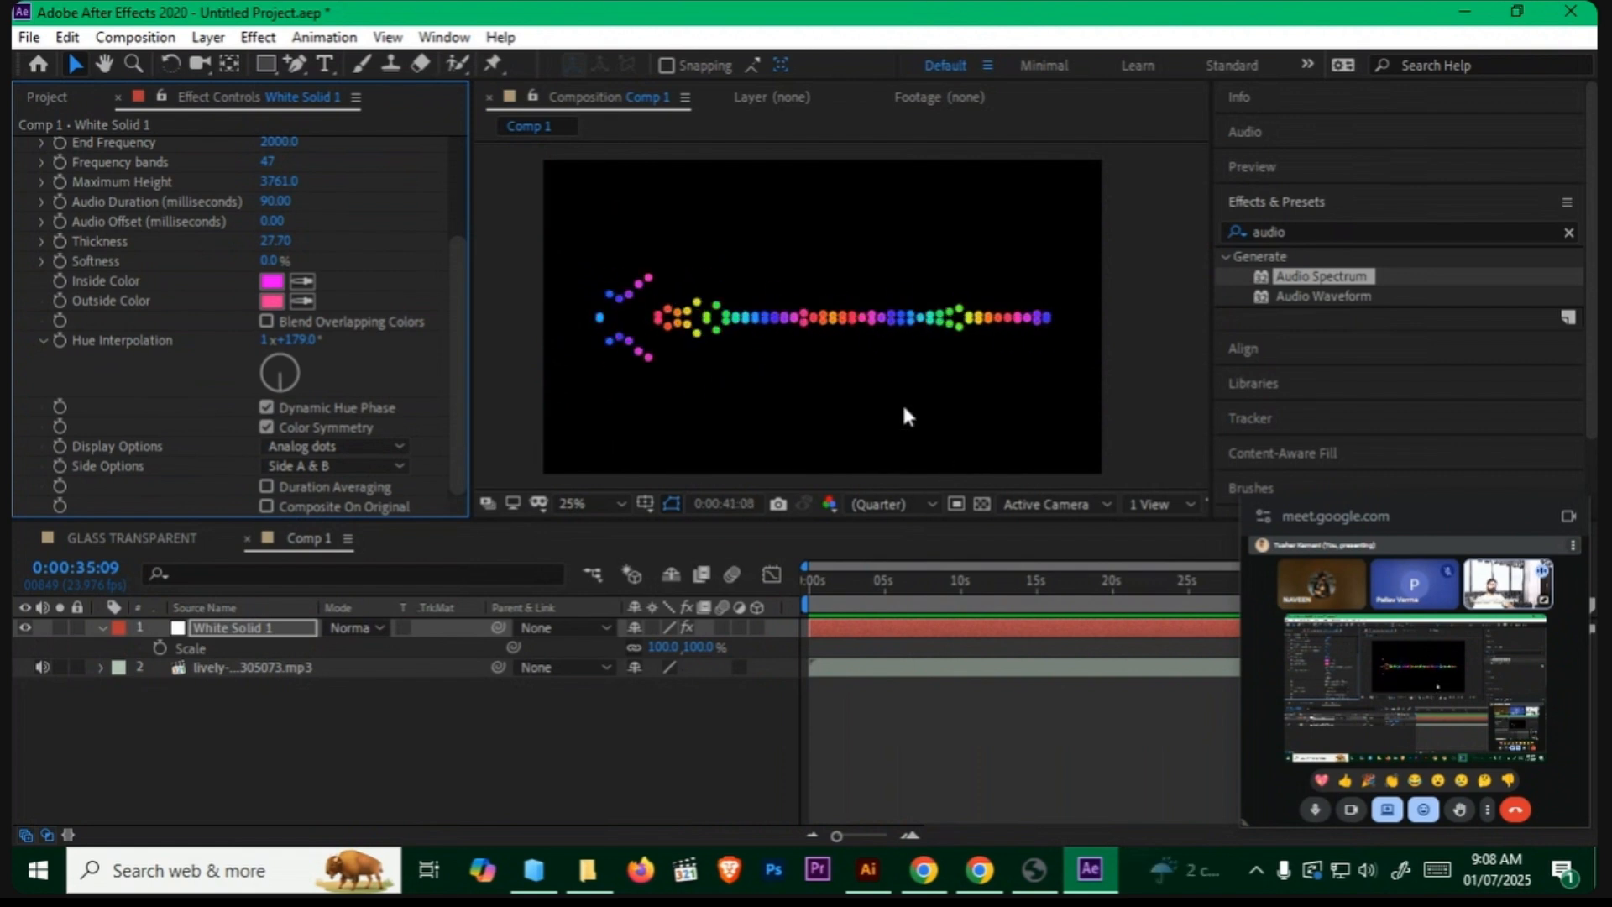
{"action": "key", "text": "space"}
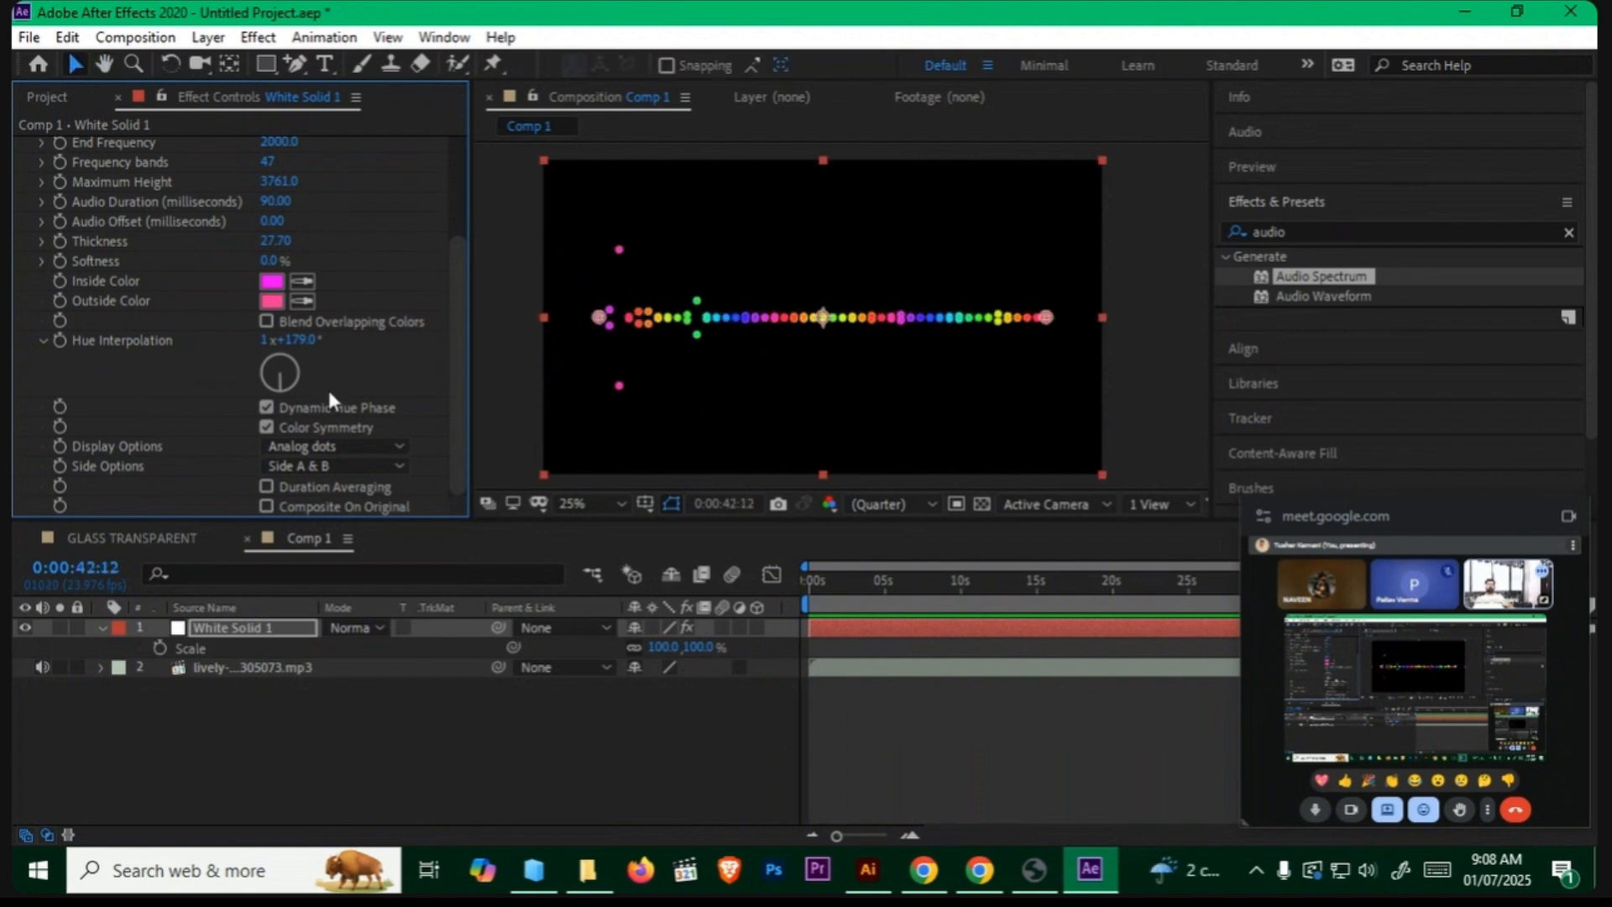
Step: Change the spectrum's display option to Analog lines and turn on Duration Averaging
{"action": "left_click", "coordinate": [346, 446]}
{"action": "left_click", "coordinate": [350, 488]}
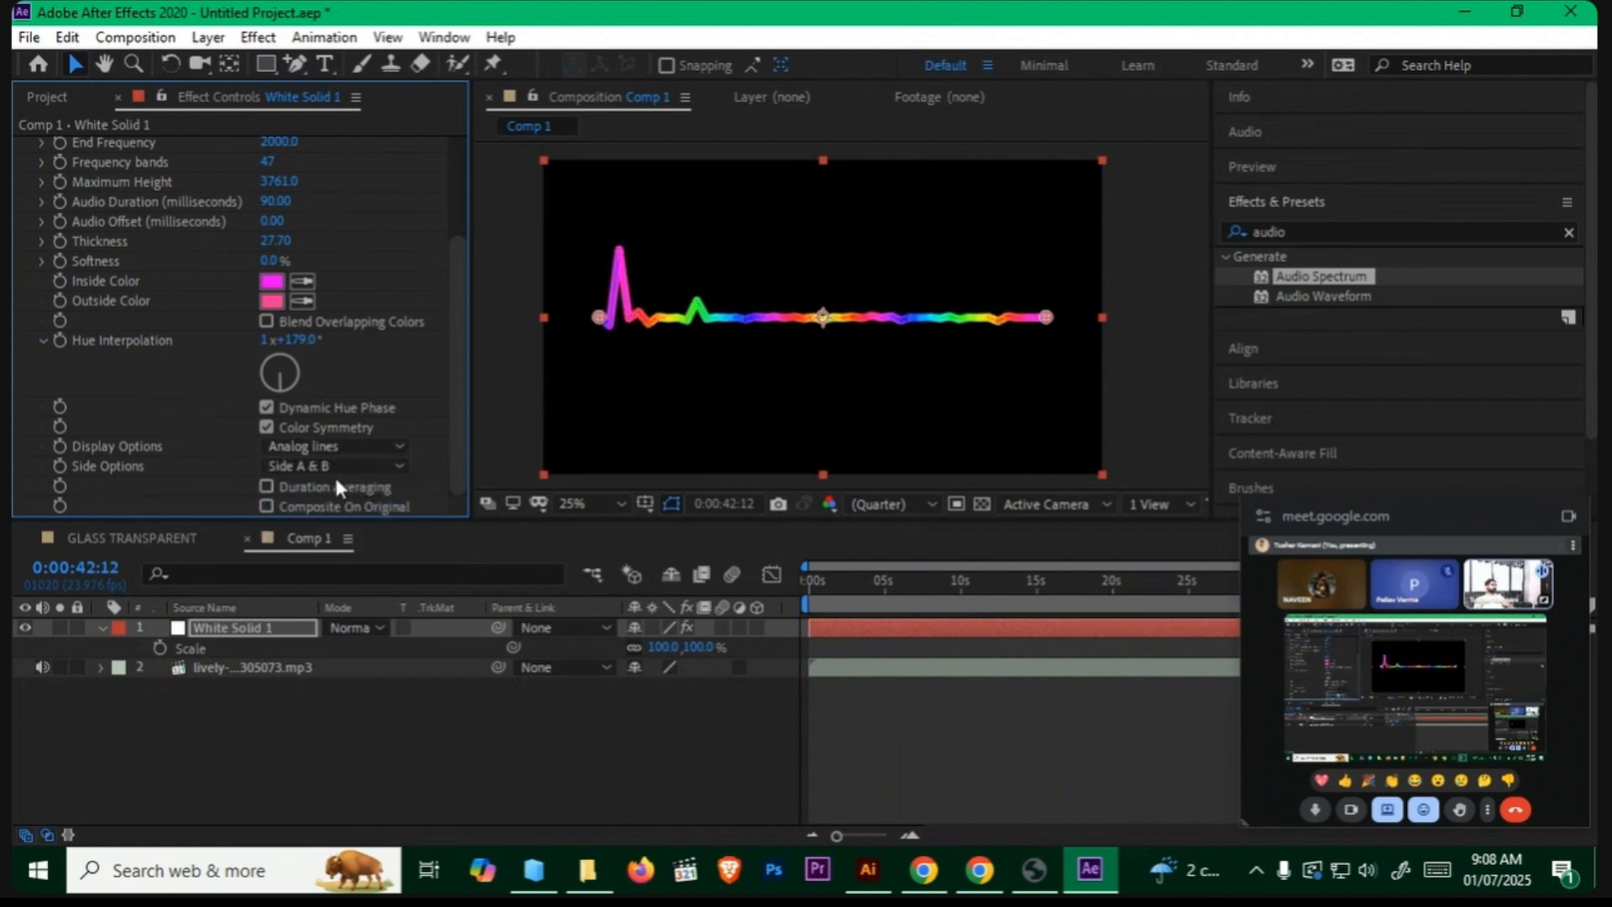
{"action": "left_click", "coordinate": [267, 487]}
Step: Change the spectrum's display option to Digital and set its maximum height to 1101
{"action": "left_click", "coordinate": [325, 445]}
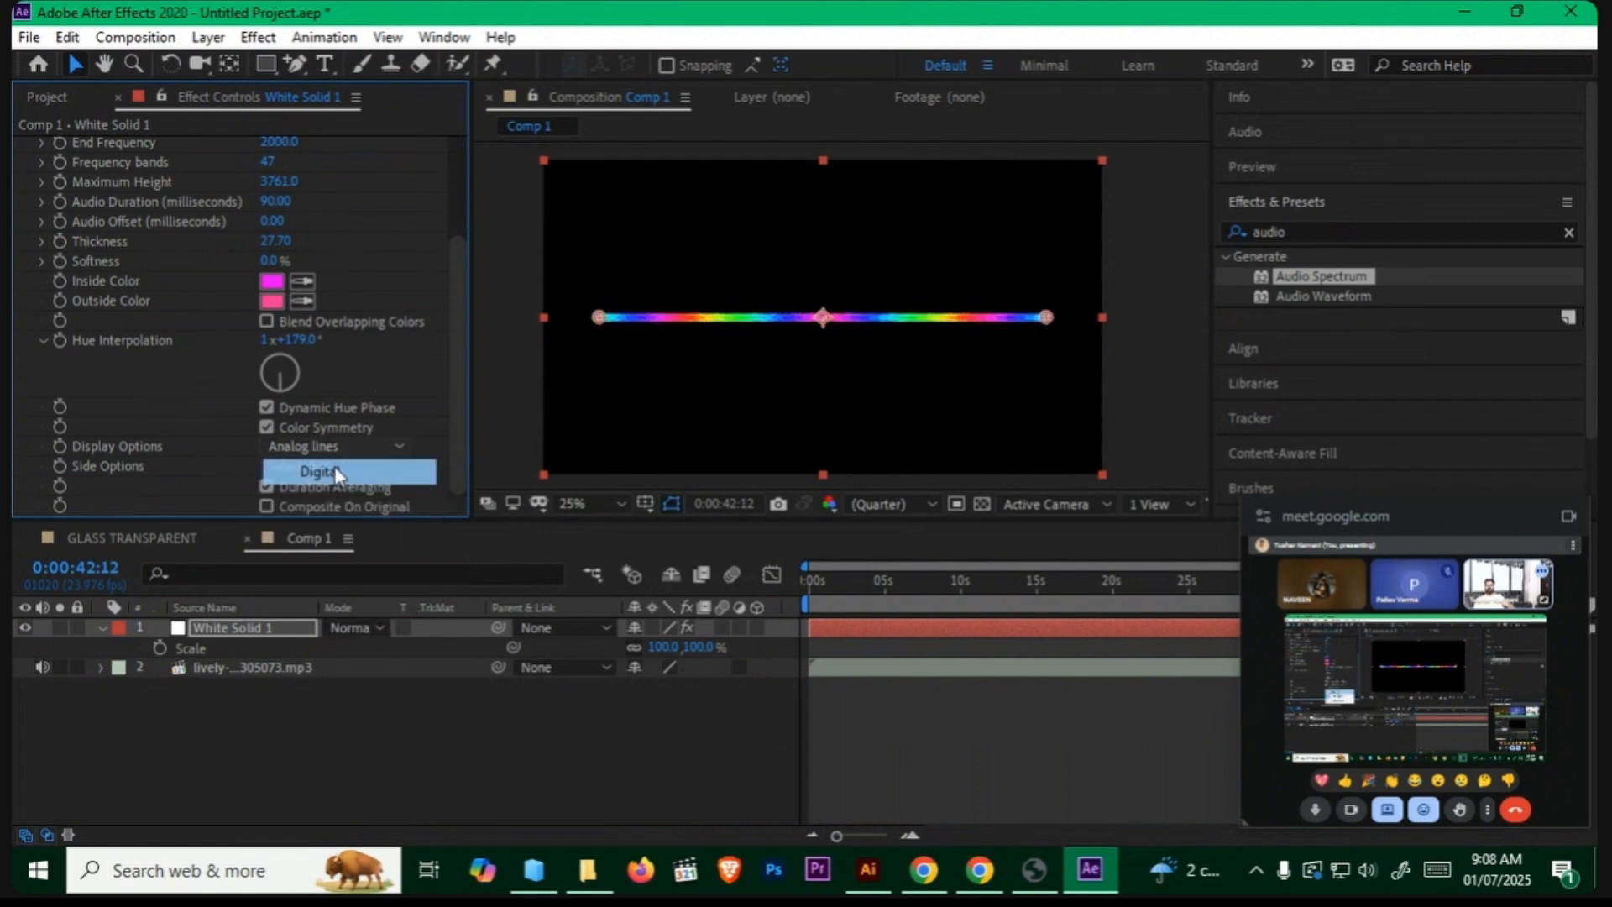
{"action": "left_click", "coordinate": [313, 470]}
{"action": "left_click", "coordinate": [328, 446]}
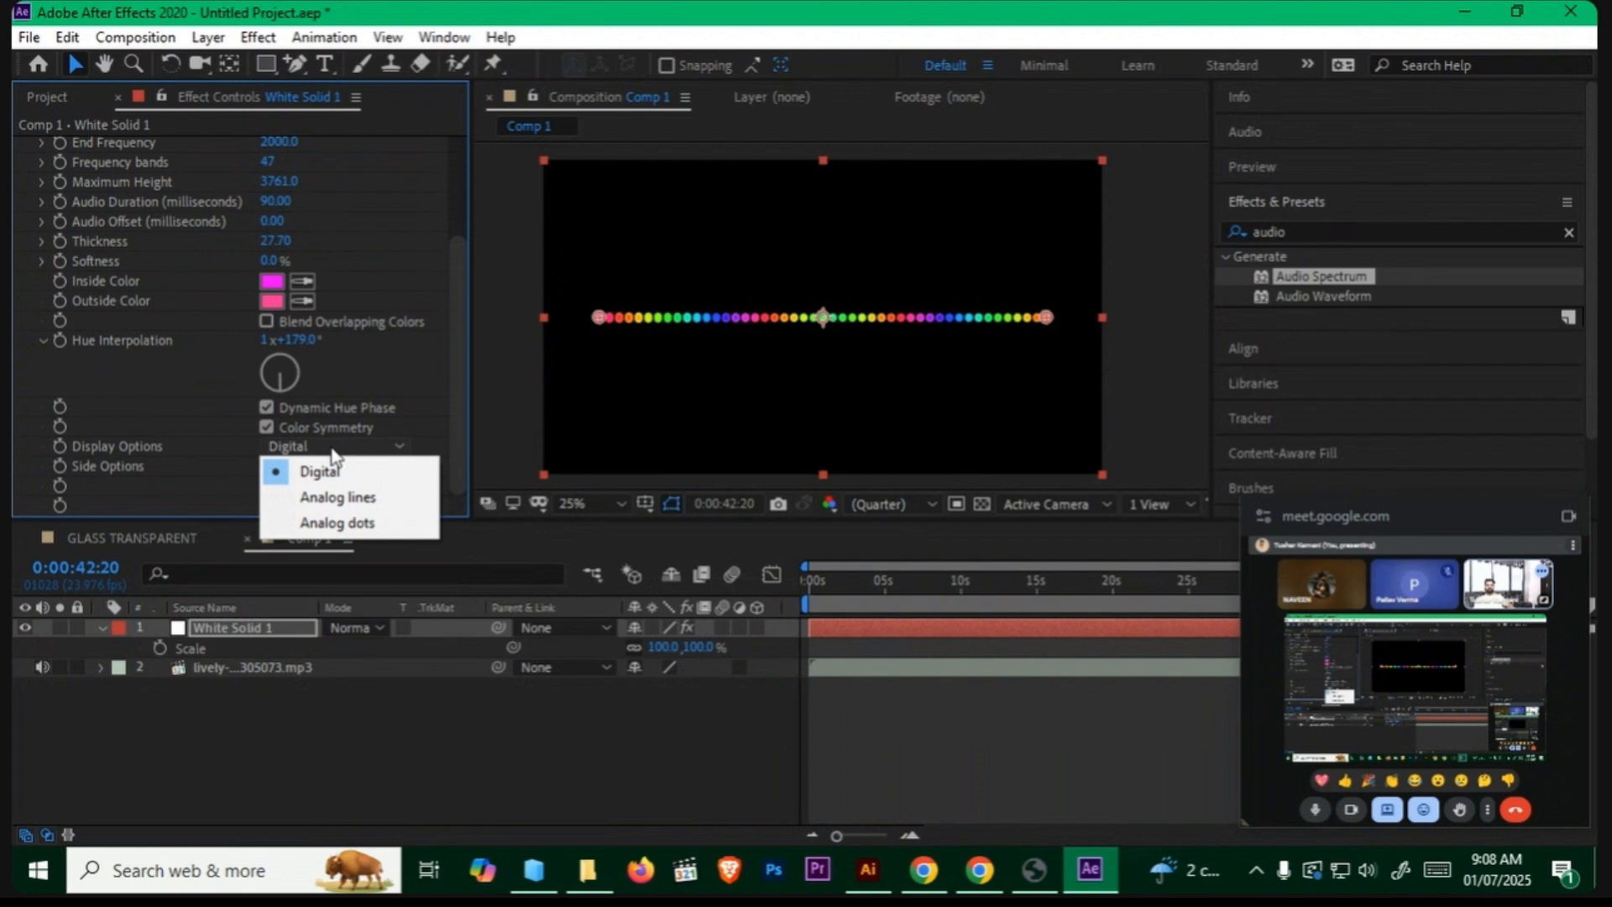
{"action": "left_click", "coordinate": [312, 462]}
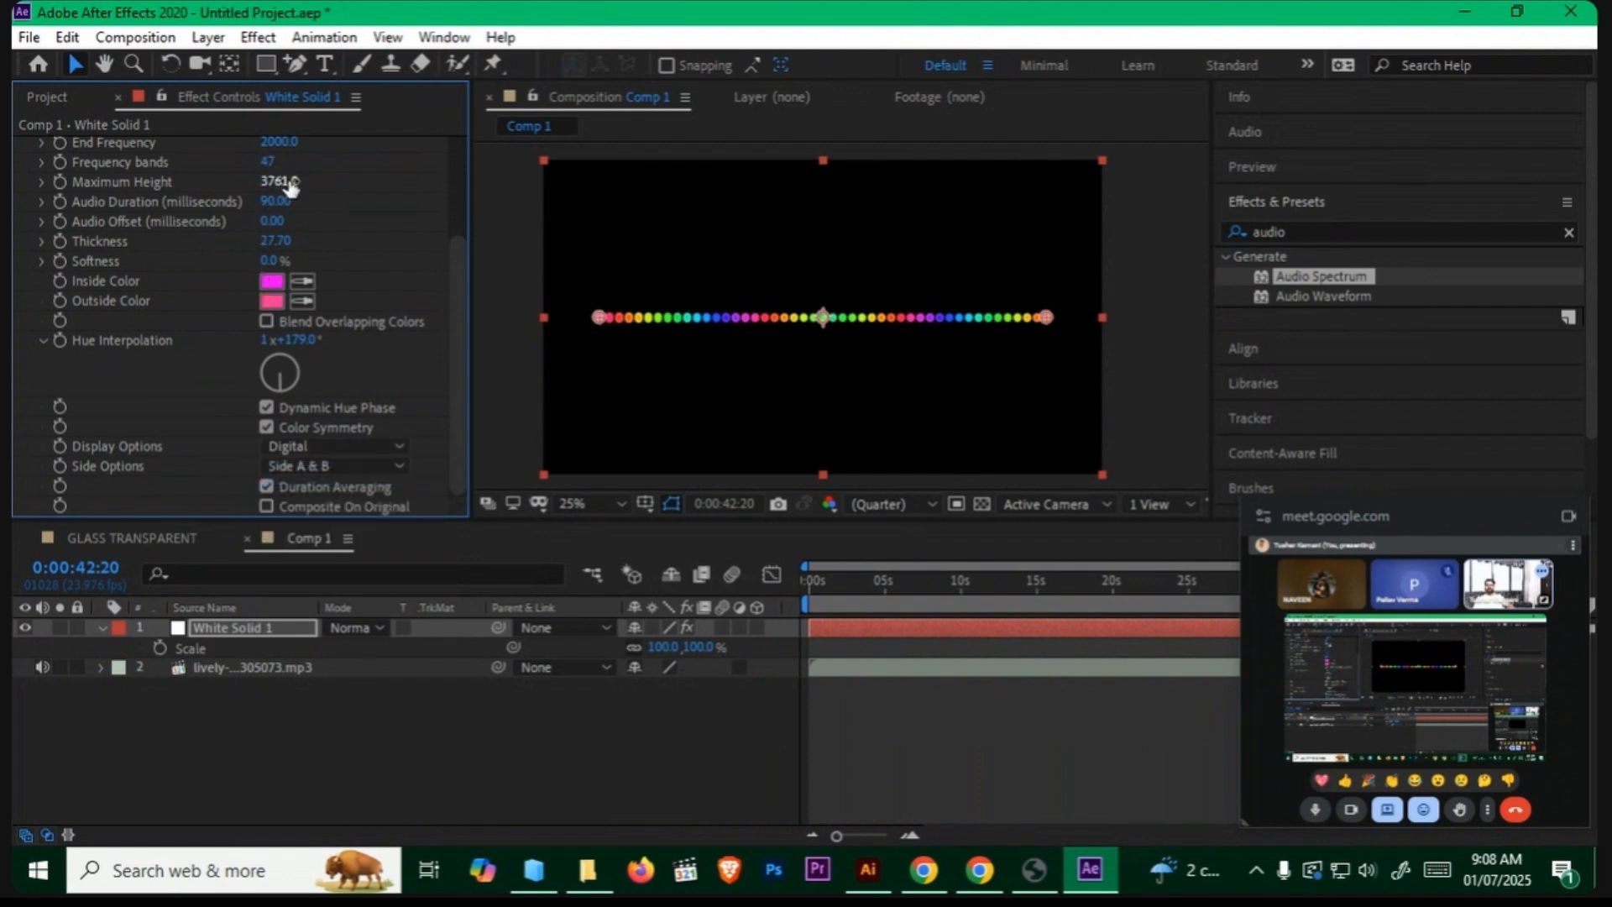
{"action": "left_click_drag", "start_coordinate": [290, 183], "coordinate": [152, 184]}
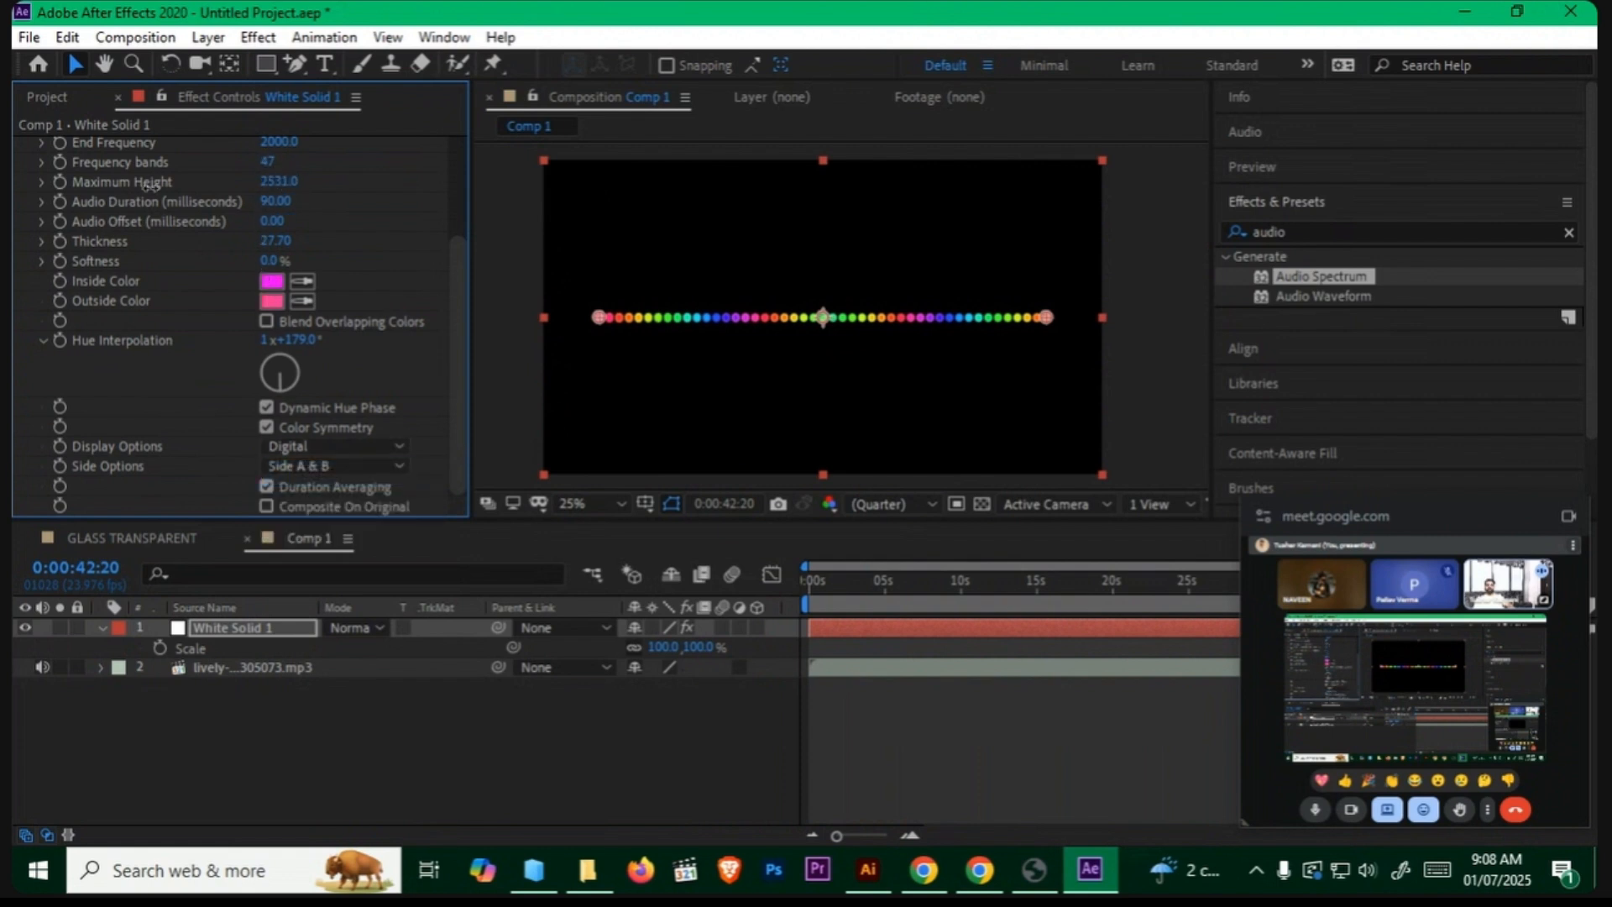
Step: Try the Analog dots display with Duration Averaging on and return to Analog lines
{"action": "left_click", "coordinate": [326, 451]}
{"action": "left_click", "coordinate": [347, 524]}
{"action": "left_click", "coordinate": [340, 446]}
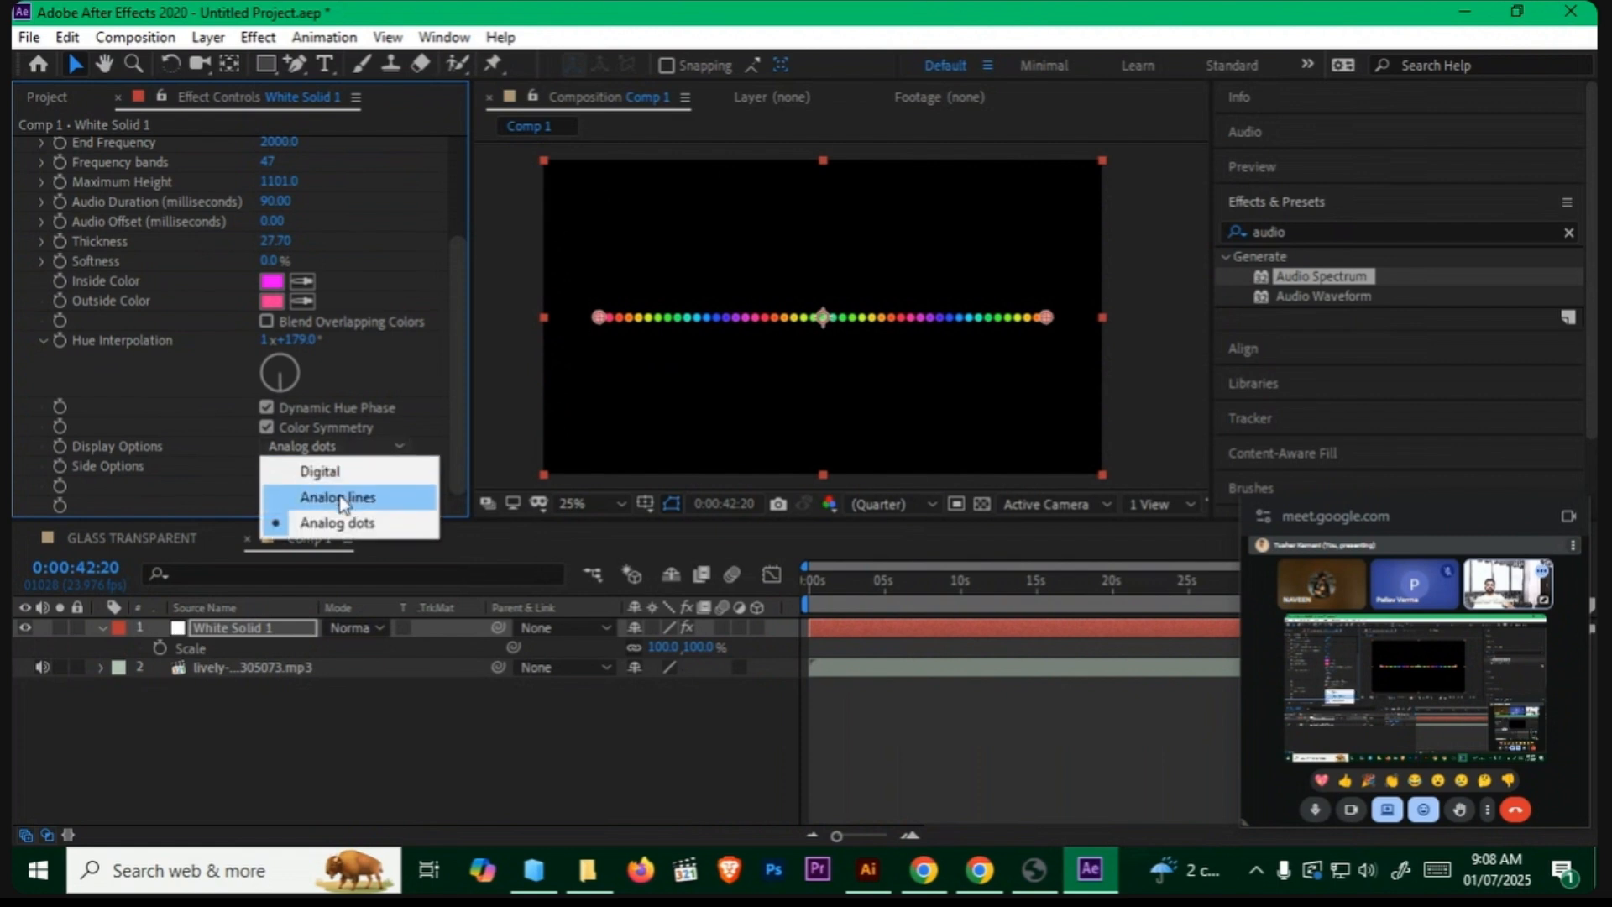
{"action": "left_click", "coordinate": [341, 494]}
Step: Set the spectrum's maximum height to 1 and thickness to 9.20, and preview it
{"action": "left_click_drag", "start_coordinate": [300, 185], "coordinate": [237, 183]}
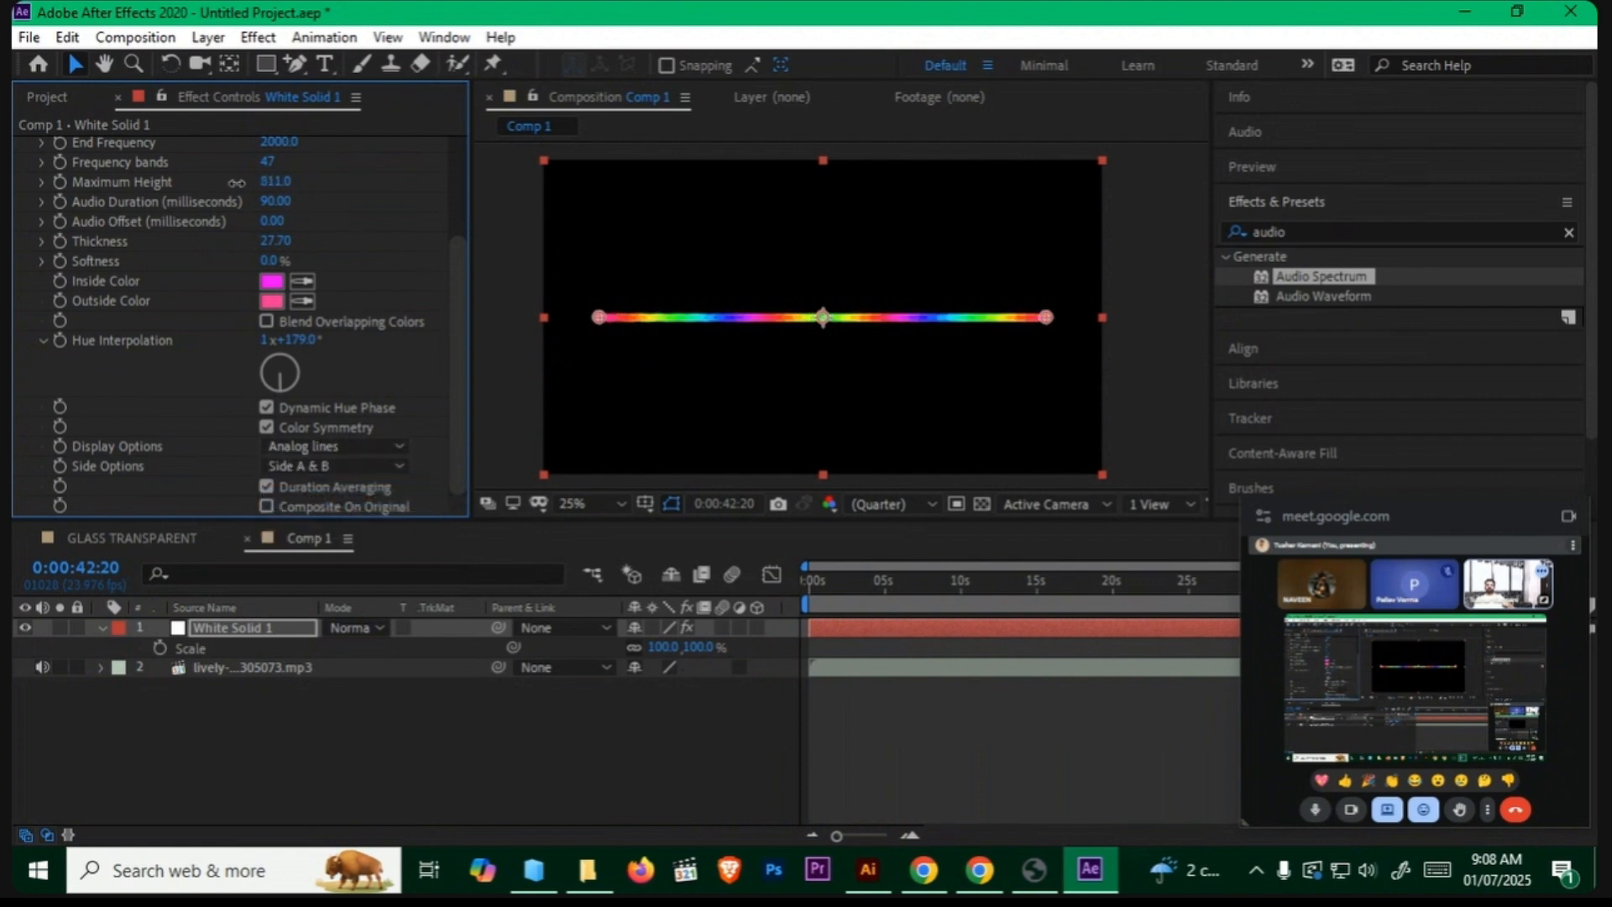
{"action": "left_click_drag", "start_coordinate": [270, 241], "coordinate": [202, 347]}
{"action": "key", "text": "space"}
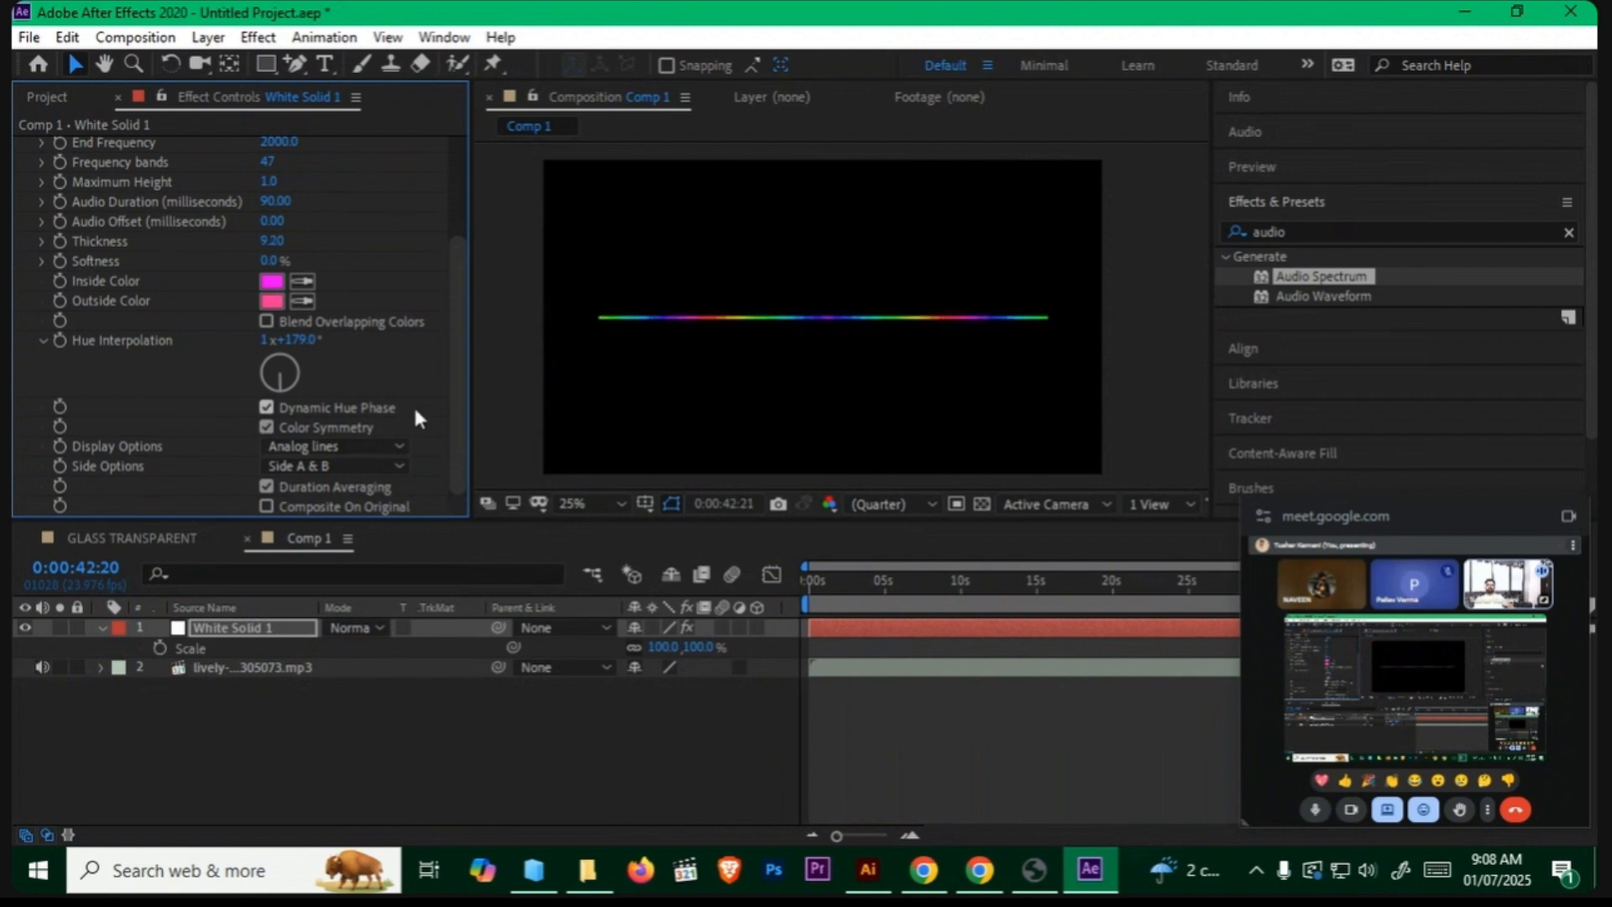
Step: Delete the old white solid and create a new 1920 x 1080 px white solid in Comp 1
{"action": "key", "text": "Delete"}
{"action": "right_click", "coordinate": [317, 734]}
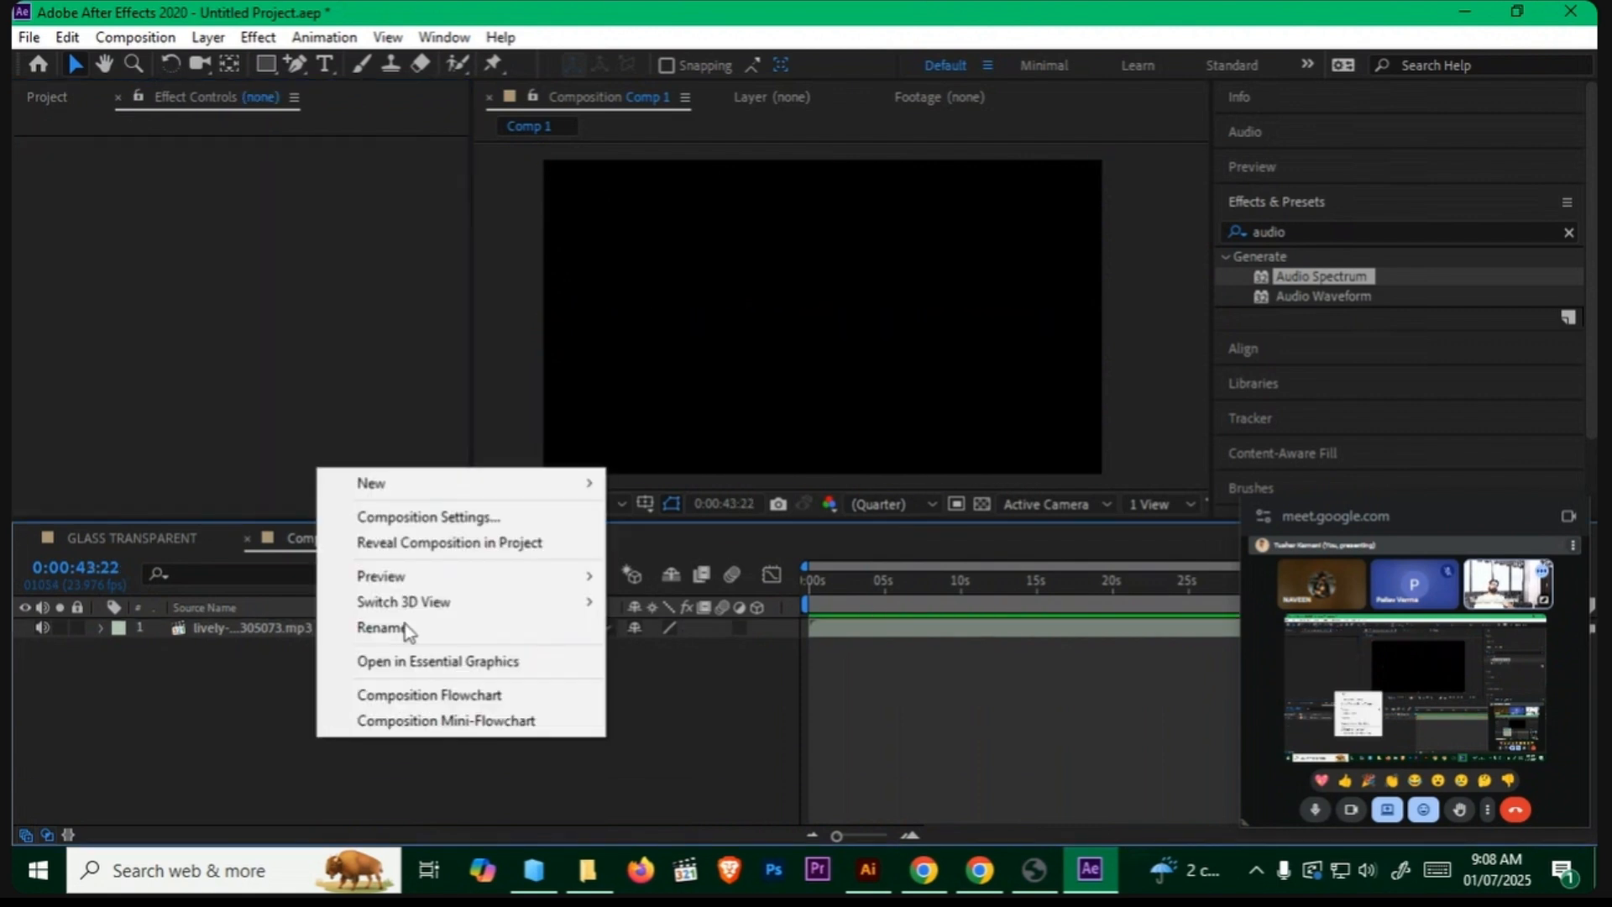
{"action": "mouse_move", "coordinate": [414, 487]}
{"action": "left_click", "coordinate": [689, 548]}
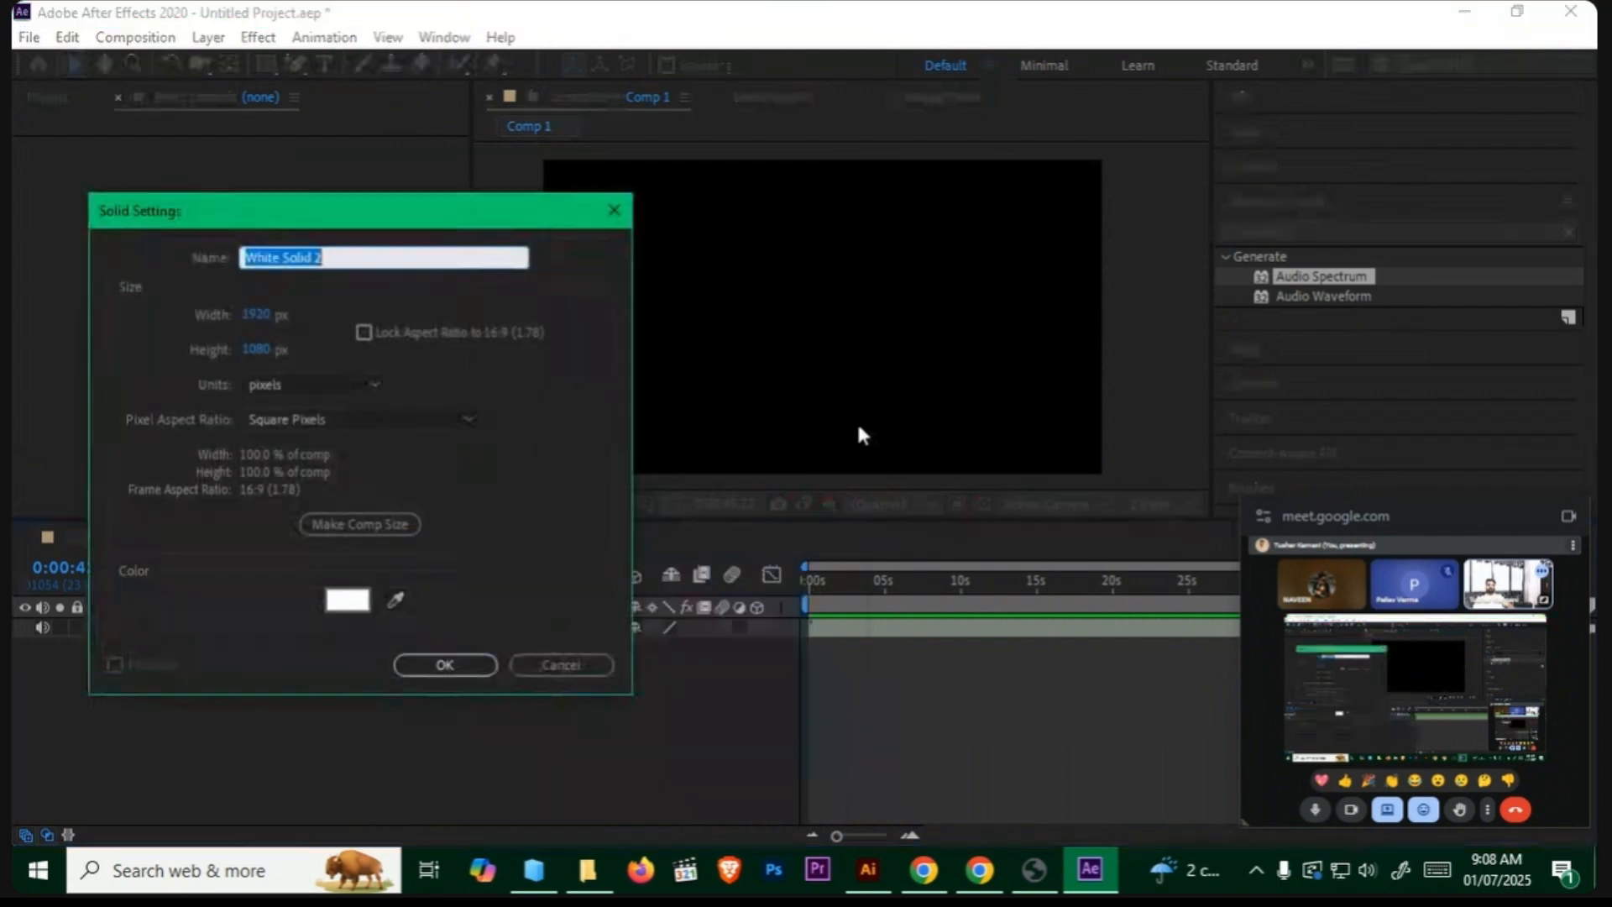
{"action": "left_click", "coordinate": [436, 662]}
Step: Apply Audio Spectrum to the new white solid and use the big band swing mp3 as its audio layer
{"action": "left_click_drag", "start_coordinate": [1308, 274], "coordinate": [324, 627]}
{"action": "left_click", "coordinate": [314, 164]}
{"action": "left_click", "coordinate": [361, 249]}
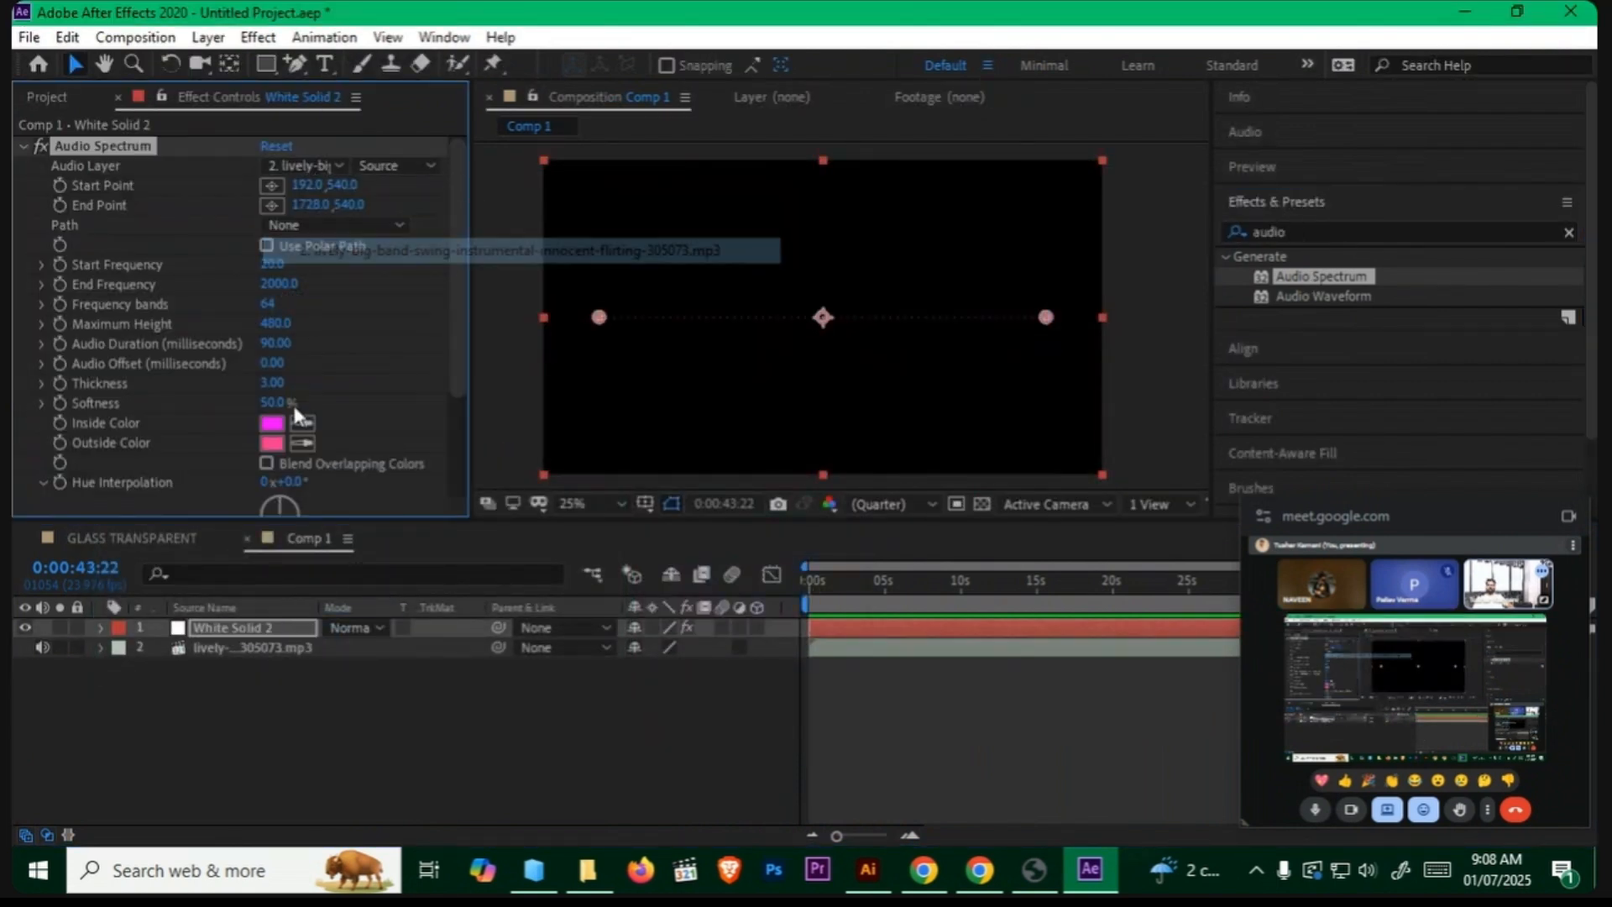
Step: Set the spectrum's hue interpolation to 2x+272°, frequency bands to 157 and maximum height to 5370
{"action": "scroll", "coordinate": [402, 390], "scroll_direction": "down", "scroll_amount": 3}
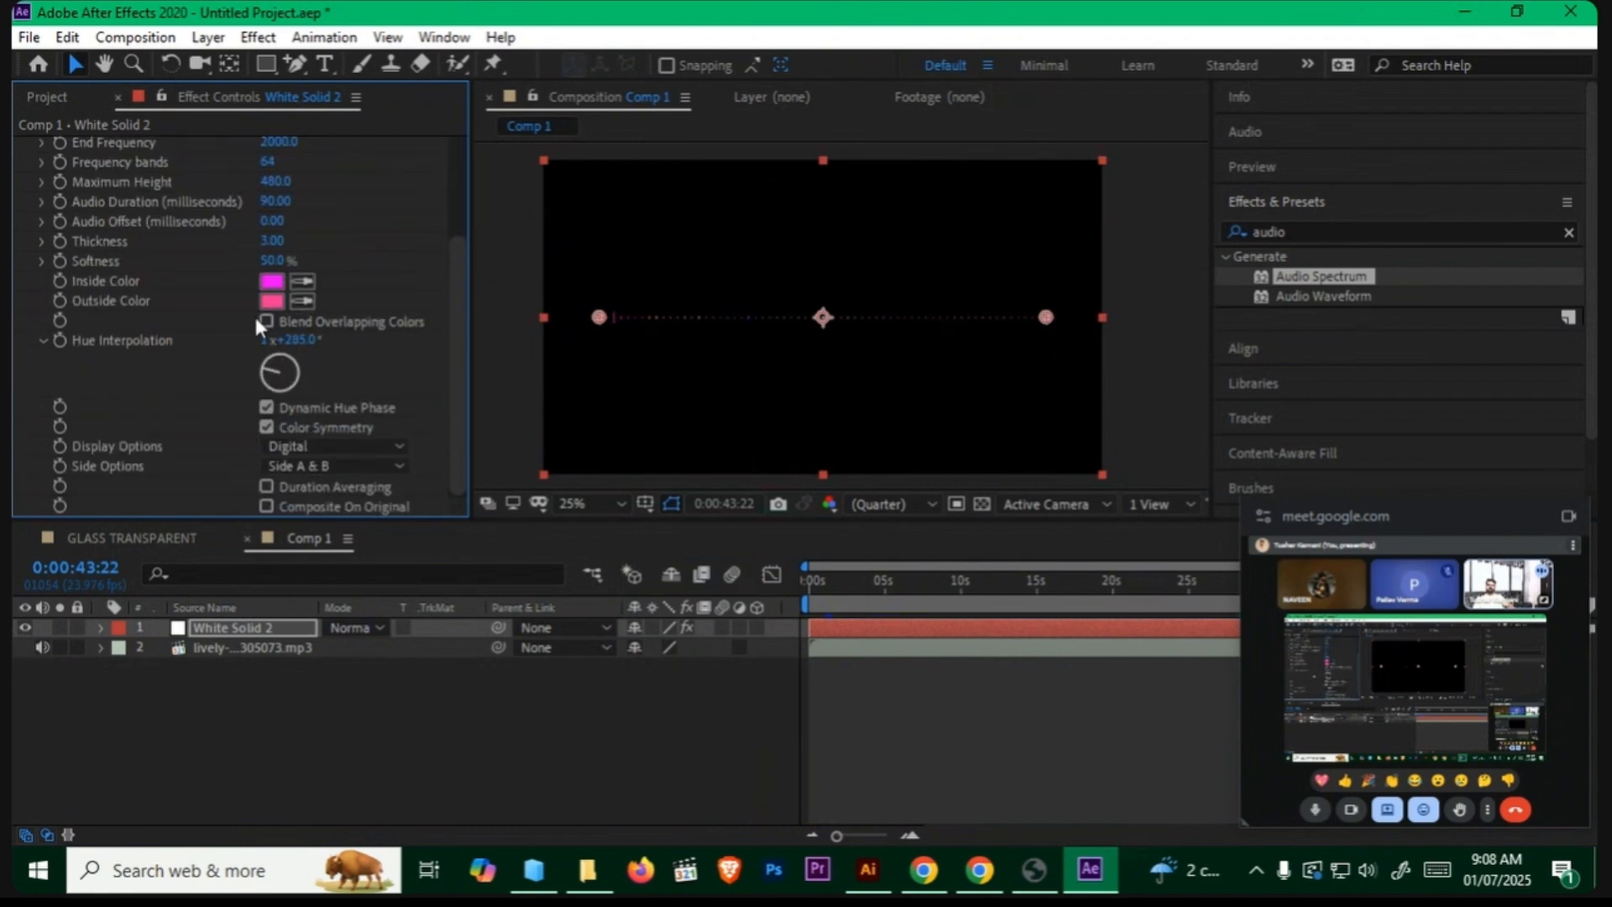
{"action": "left_click_drag", "start_coordinate": [256, 319], "coordinate": [252, 324]}
{"action": "scroll", "coordinate": [336, 243], "scroll_direction": "up", "scroll_amount": 2}
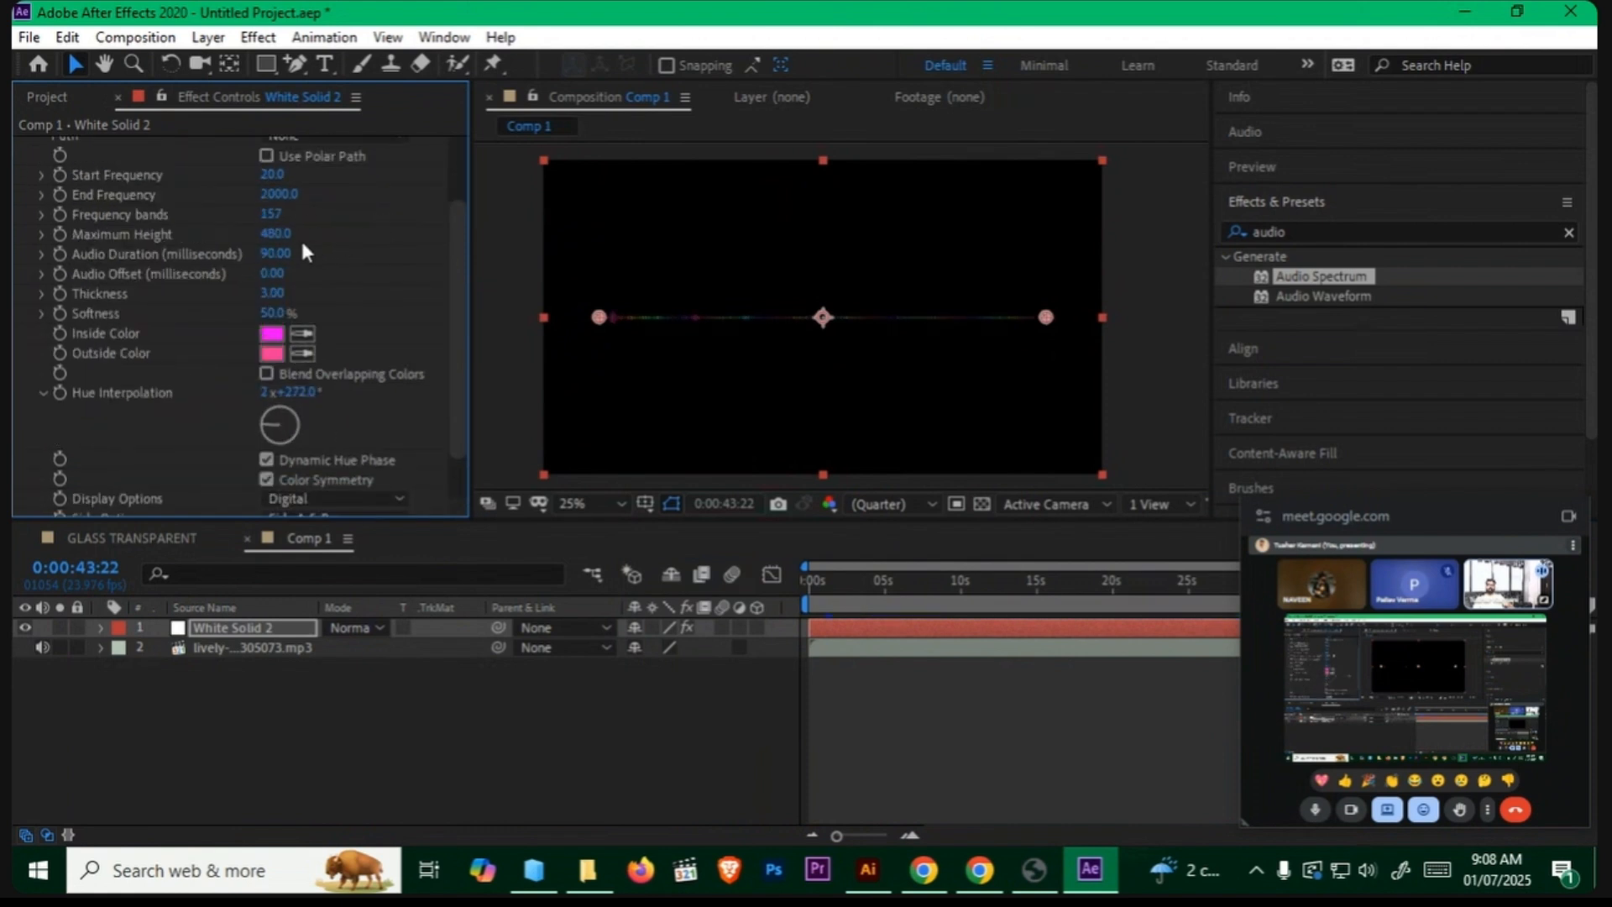
{"action": "left_click_drag", "start_coordinate": [275, 233], "coordinate": [876, 261]}
{"action": "scroll", "coordinate": [436, 403], "scroll_direction": "down", "scroll_amount": 2}
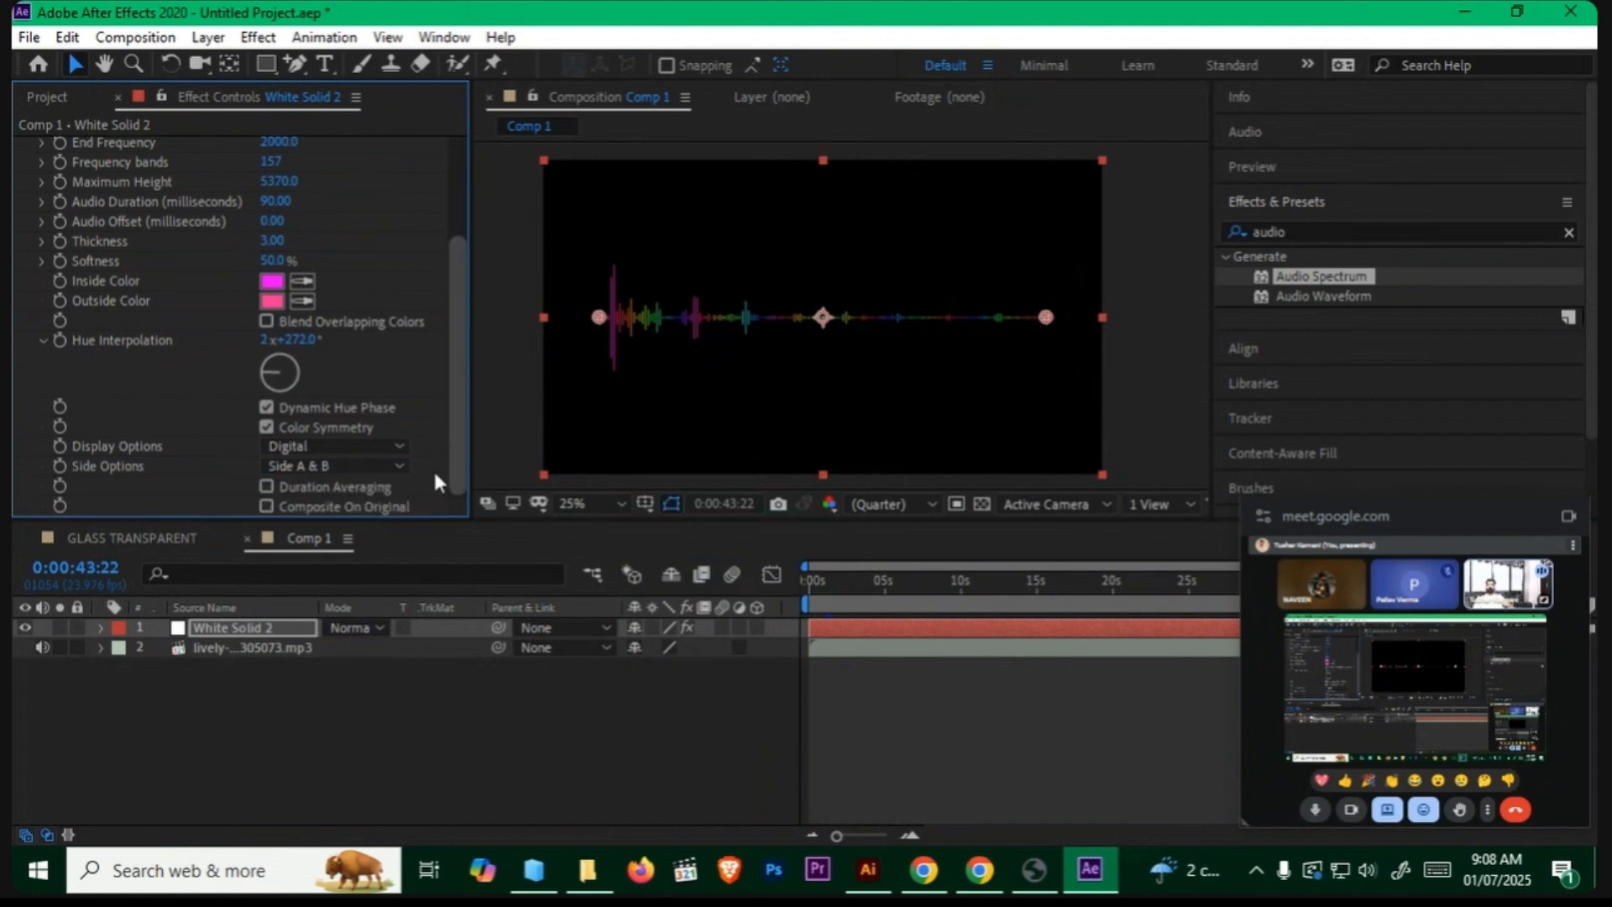
Step: Turn on Duration Averaging for the spectrum and preview it with the music
{"action": "left_click", "coordinate": [333, 481]}
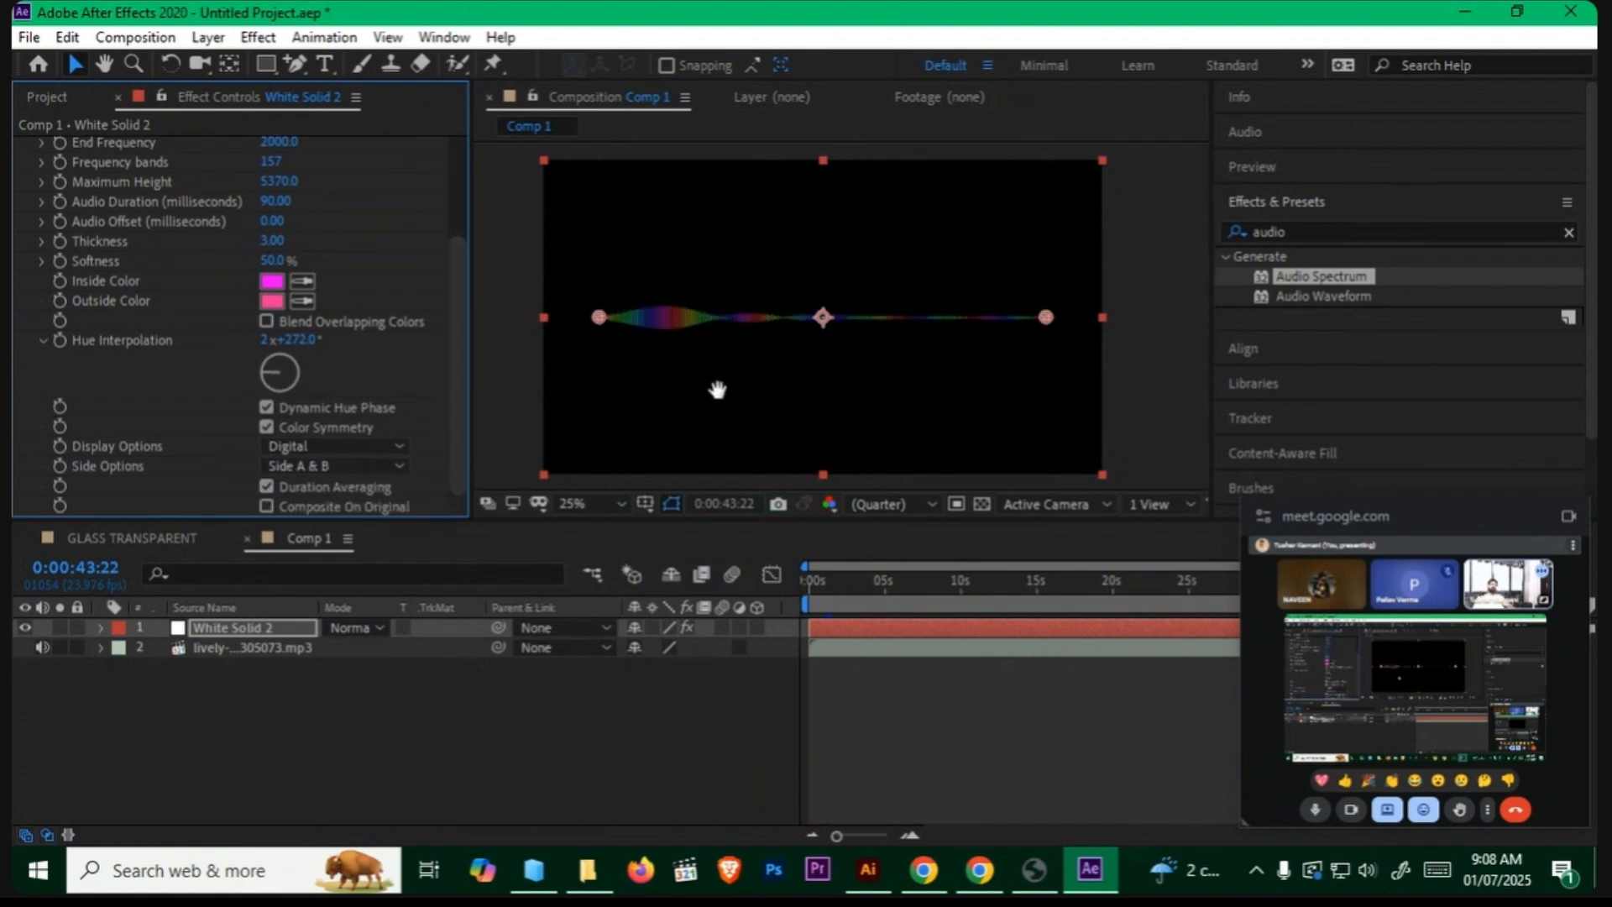
{"action": "key", "text": "space"}
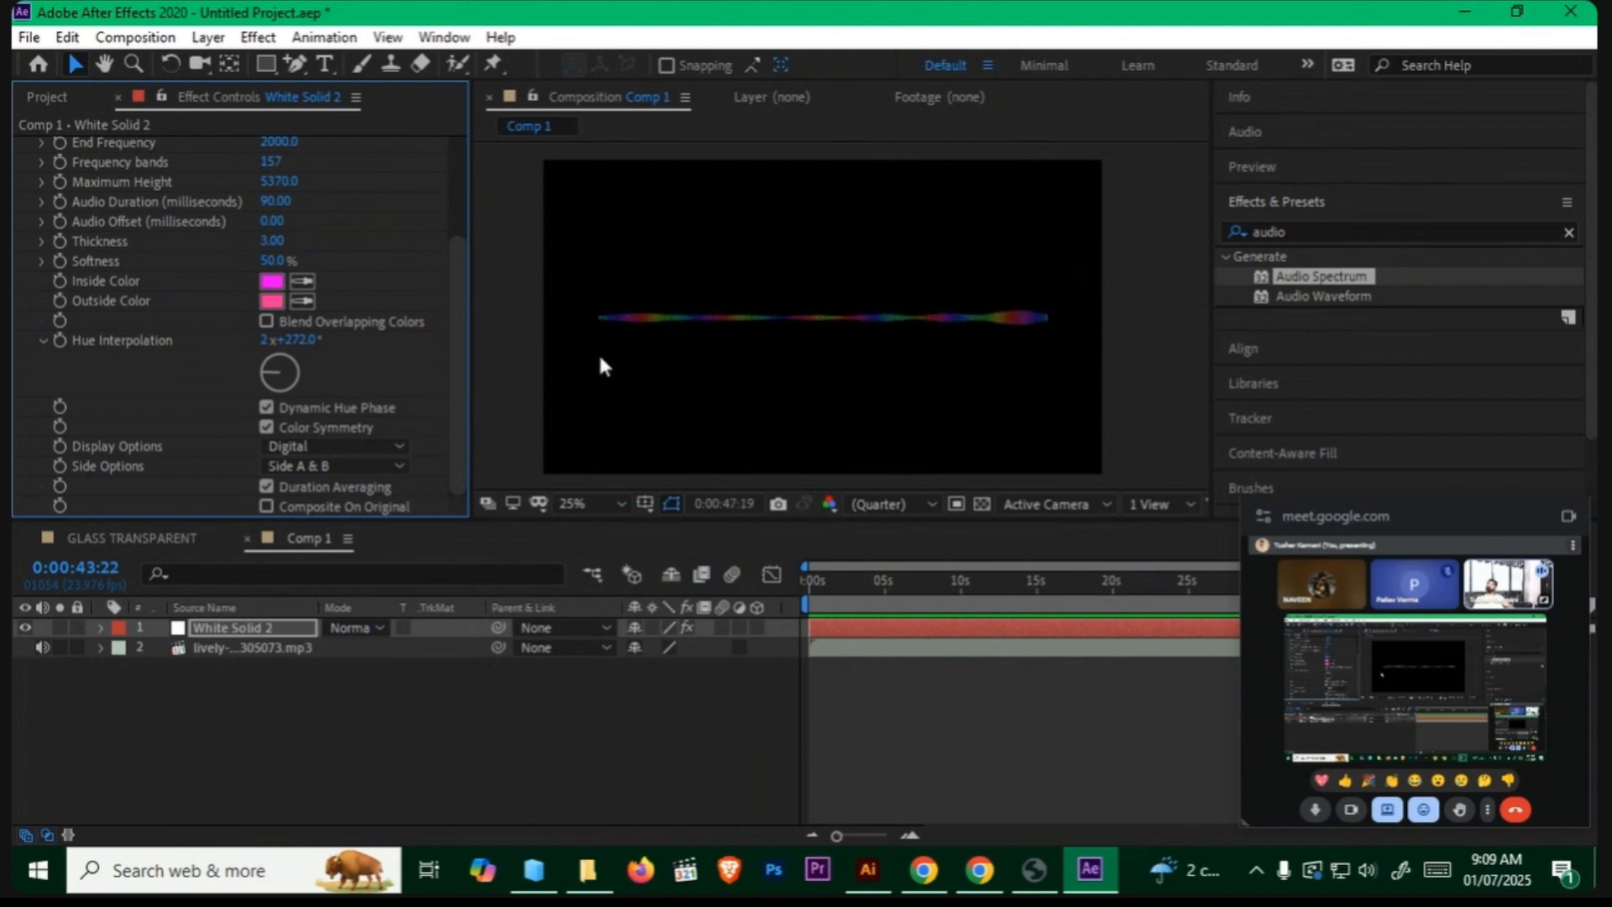
{"action": "key", "text": "space"}
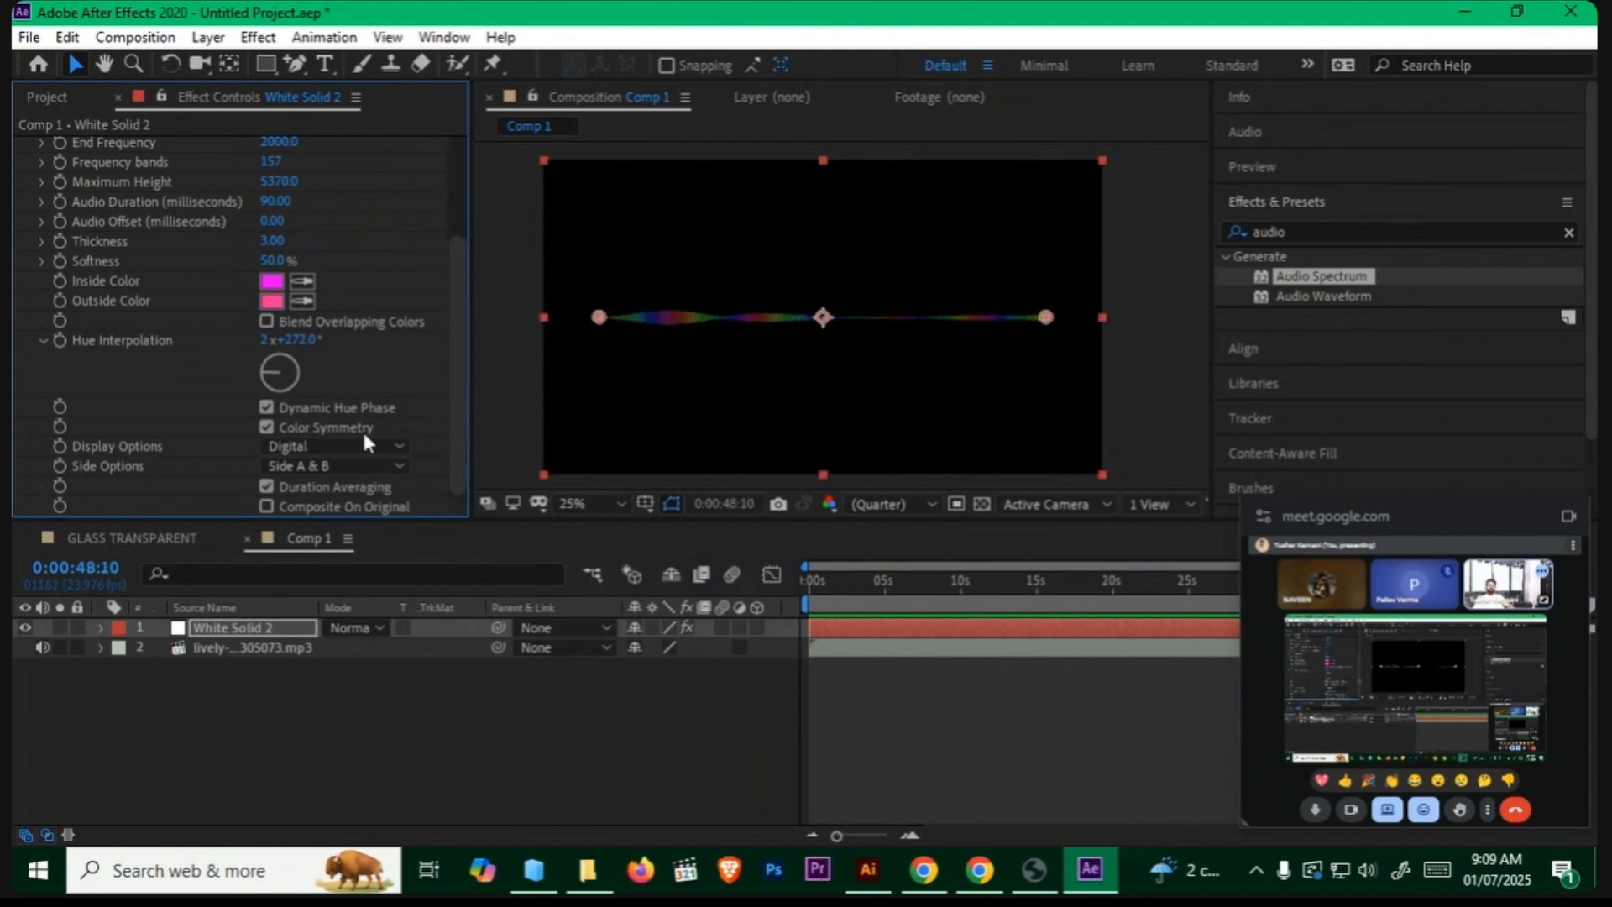
Step: Try Composite On Original for the spectrum, switch it back off, and turn off Duration Averaging
{"action": "left_click", "coordinate": [348, 507]}
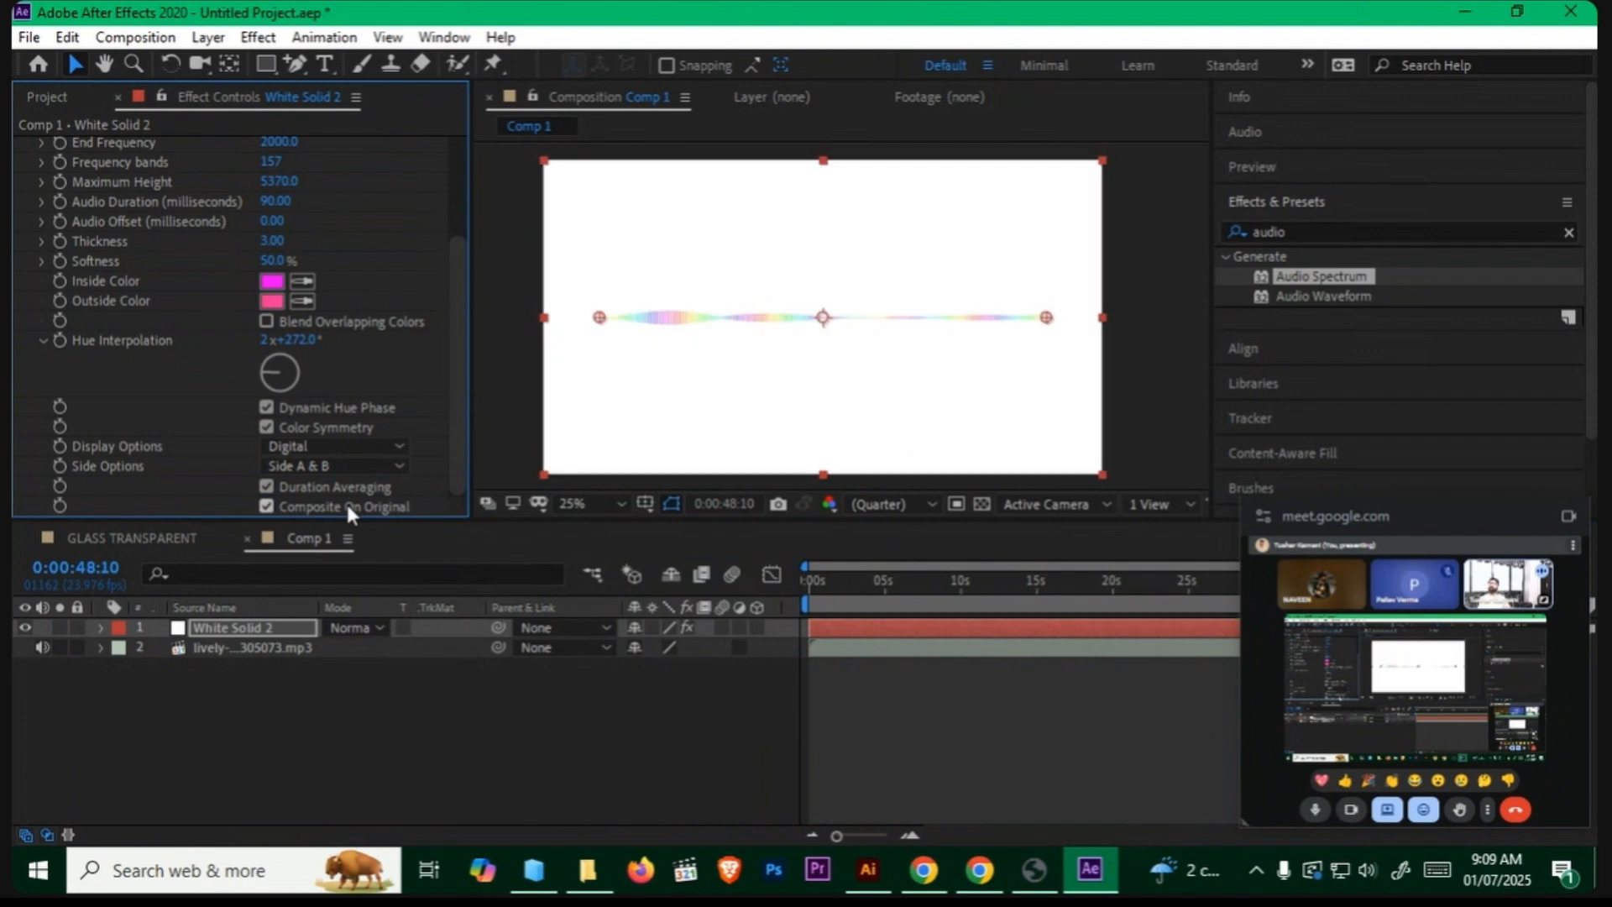
{"action": "left_click", "coordinate": [348, 508]}
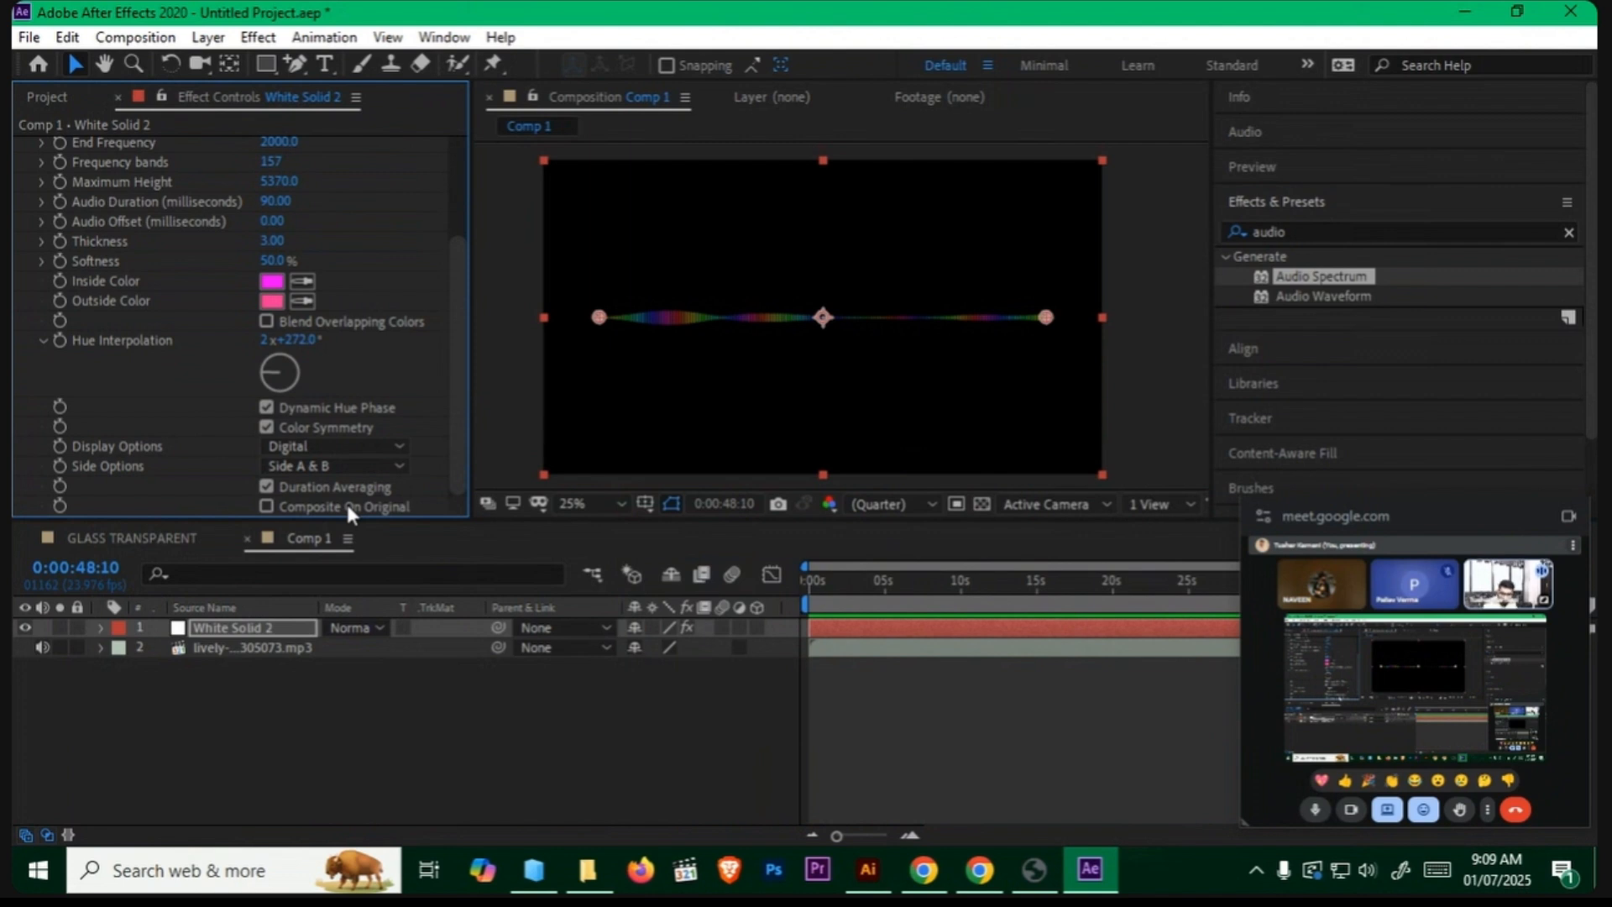
{"action": "scroll", "coordinate": [240, 432], "scroll_direction": "up", "scroll_amount": 4}
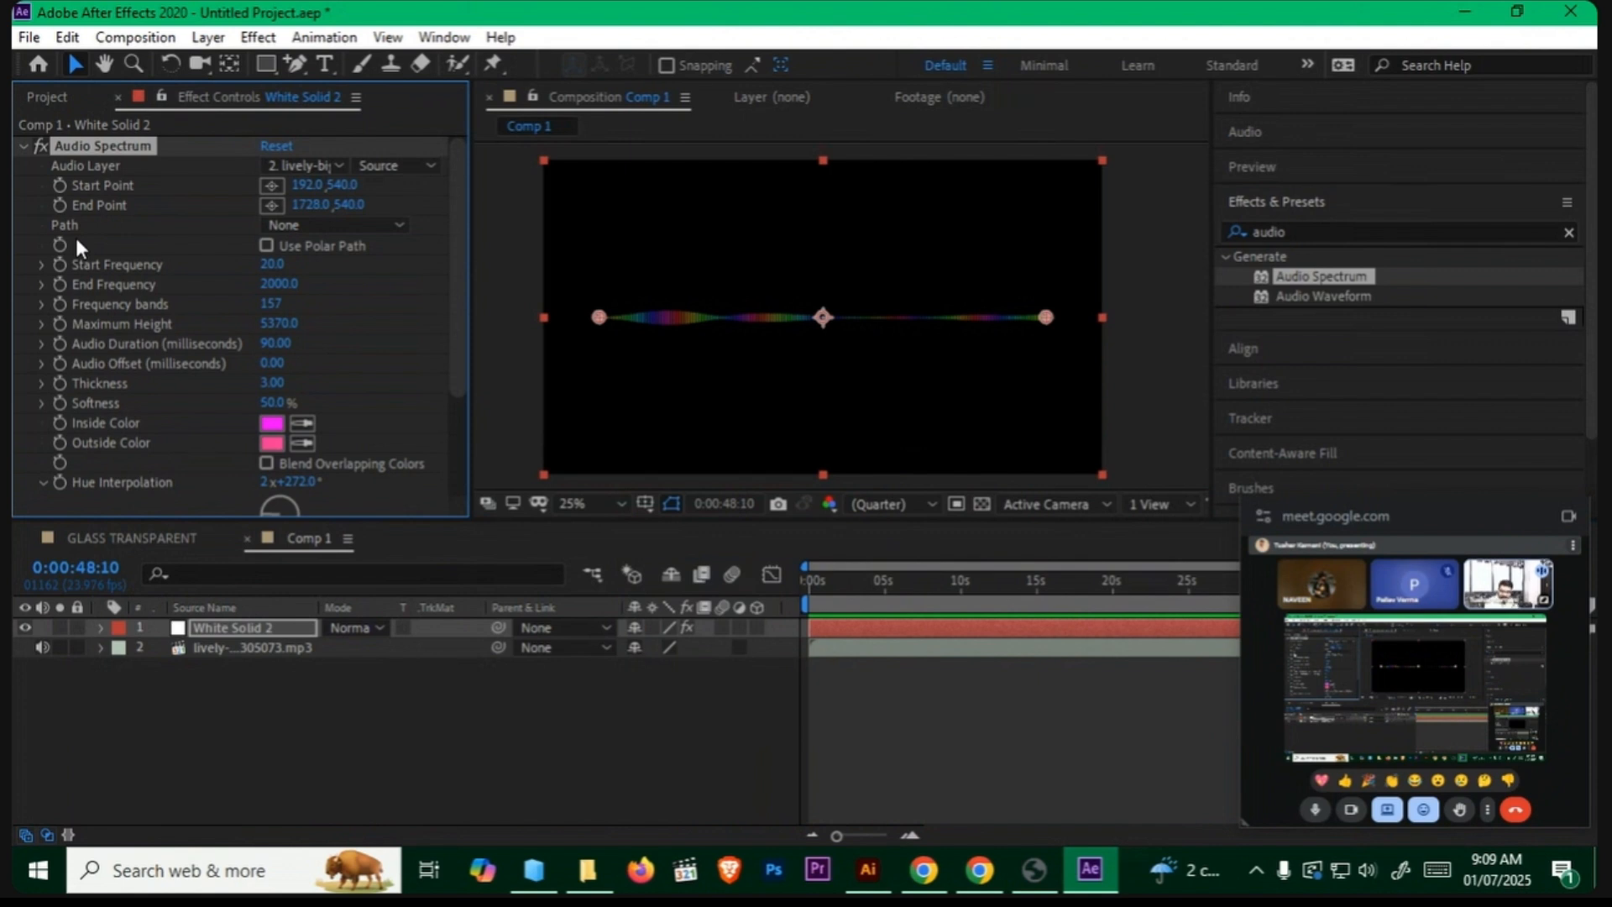
{"action": "scroll", "coordinate": [253, 422], "scroll_direction": "down", "scroll_amount": 3}
{"action": "scroll", "coordinate": [252, 454], "scroll_direction": "down", "scroll_amount": 2}
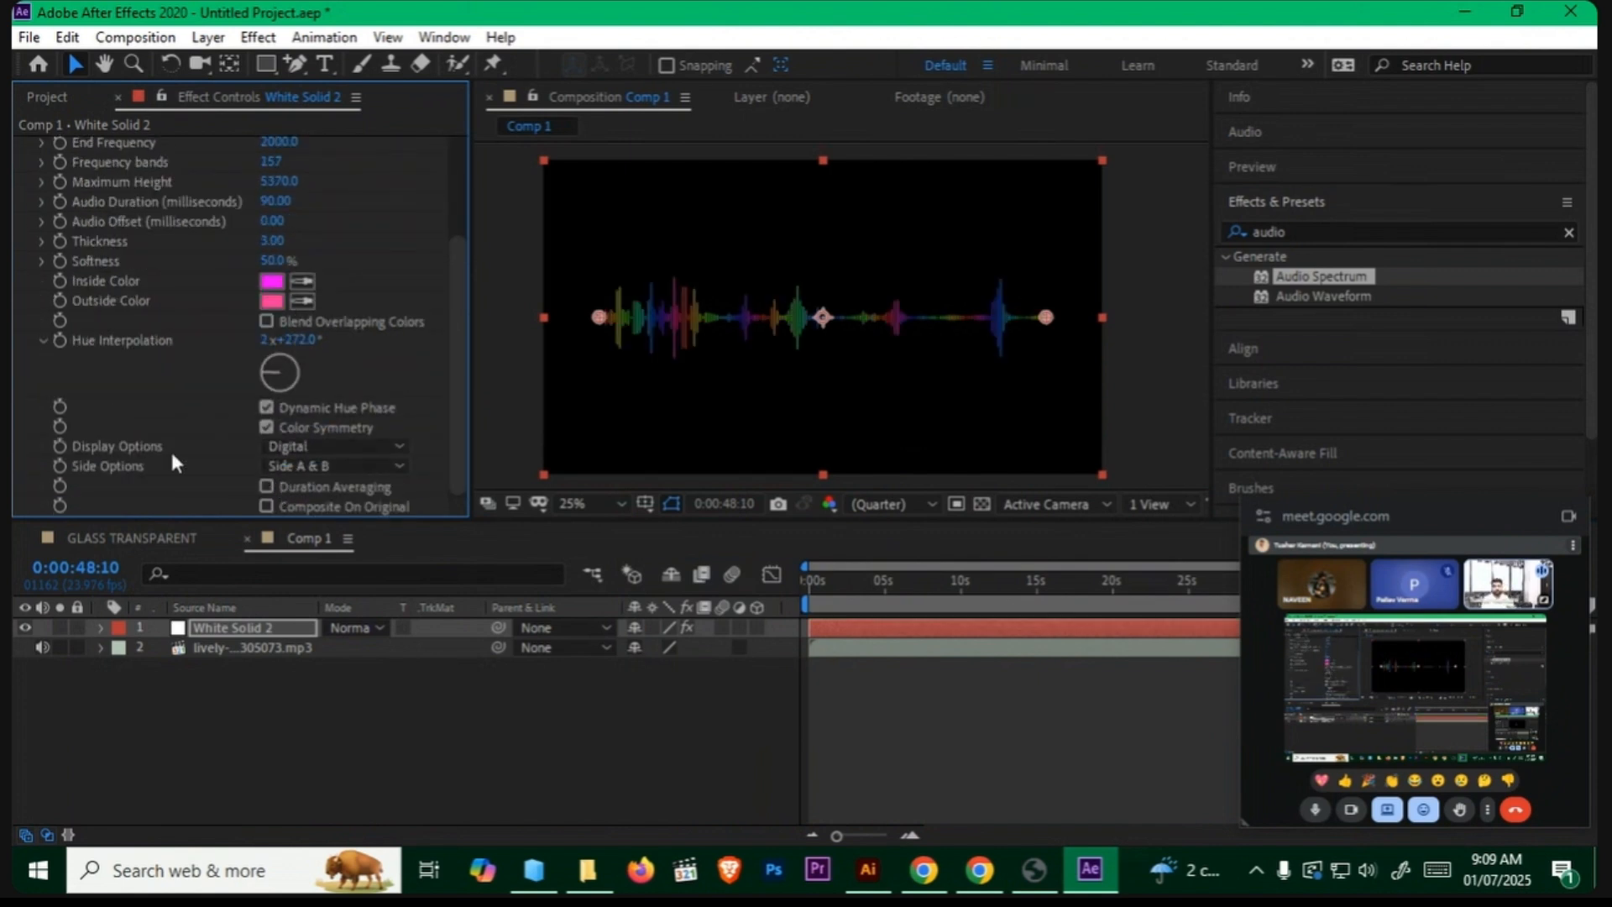
{"action": "scroll", "coordinate": [345, 340], "scroll_direction": "up", "scroll_amount": 5}
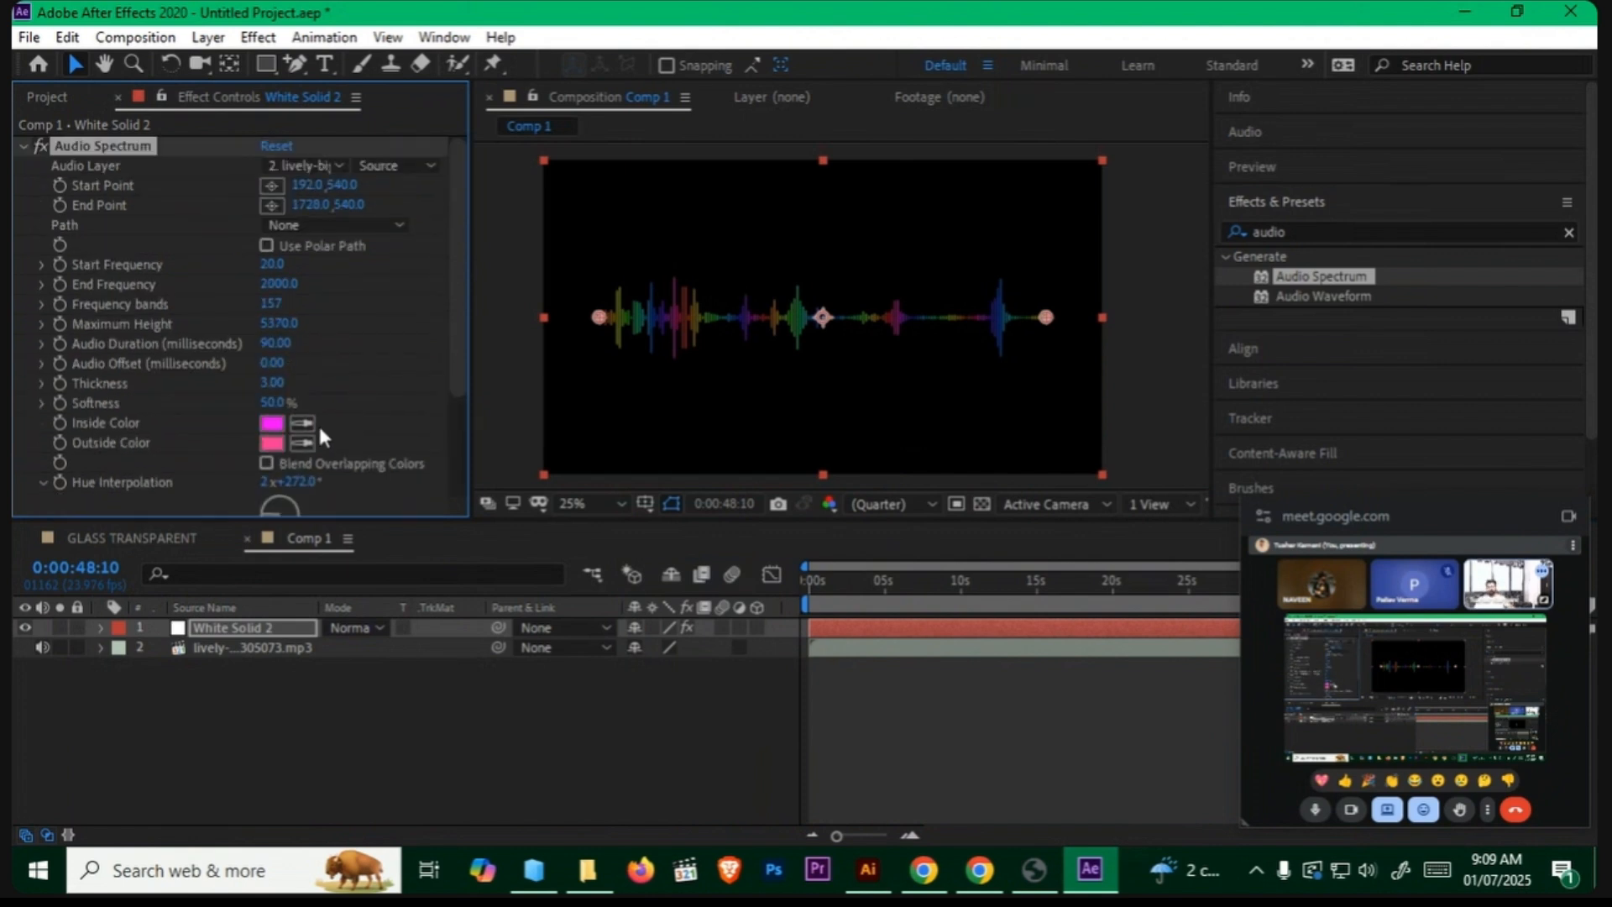
Step: Draw an open S-shaped mask path with the Pen tool on the white solid, curving across the frame
{"action": "left_click", "coordinate": [270, 629]}
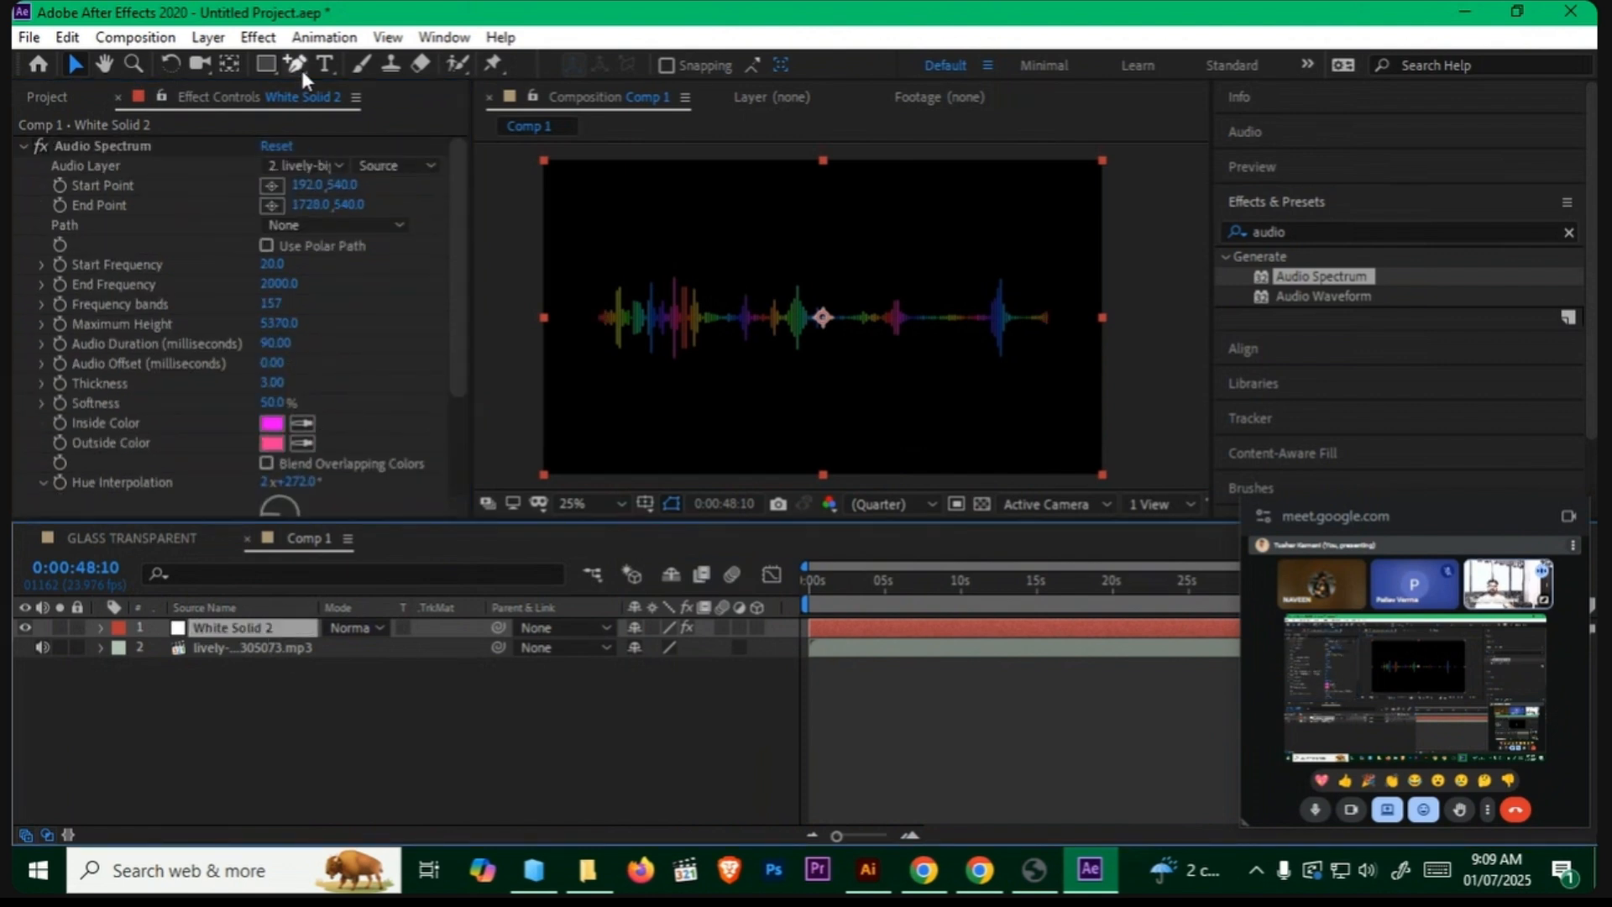
{"action": "left_click_drag", "start_coordinate": [301, 67], "coordinate": [366, 69]}
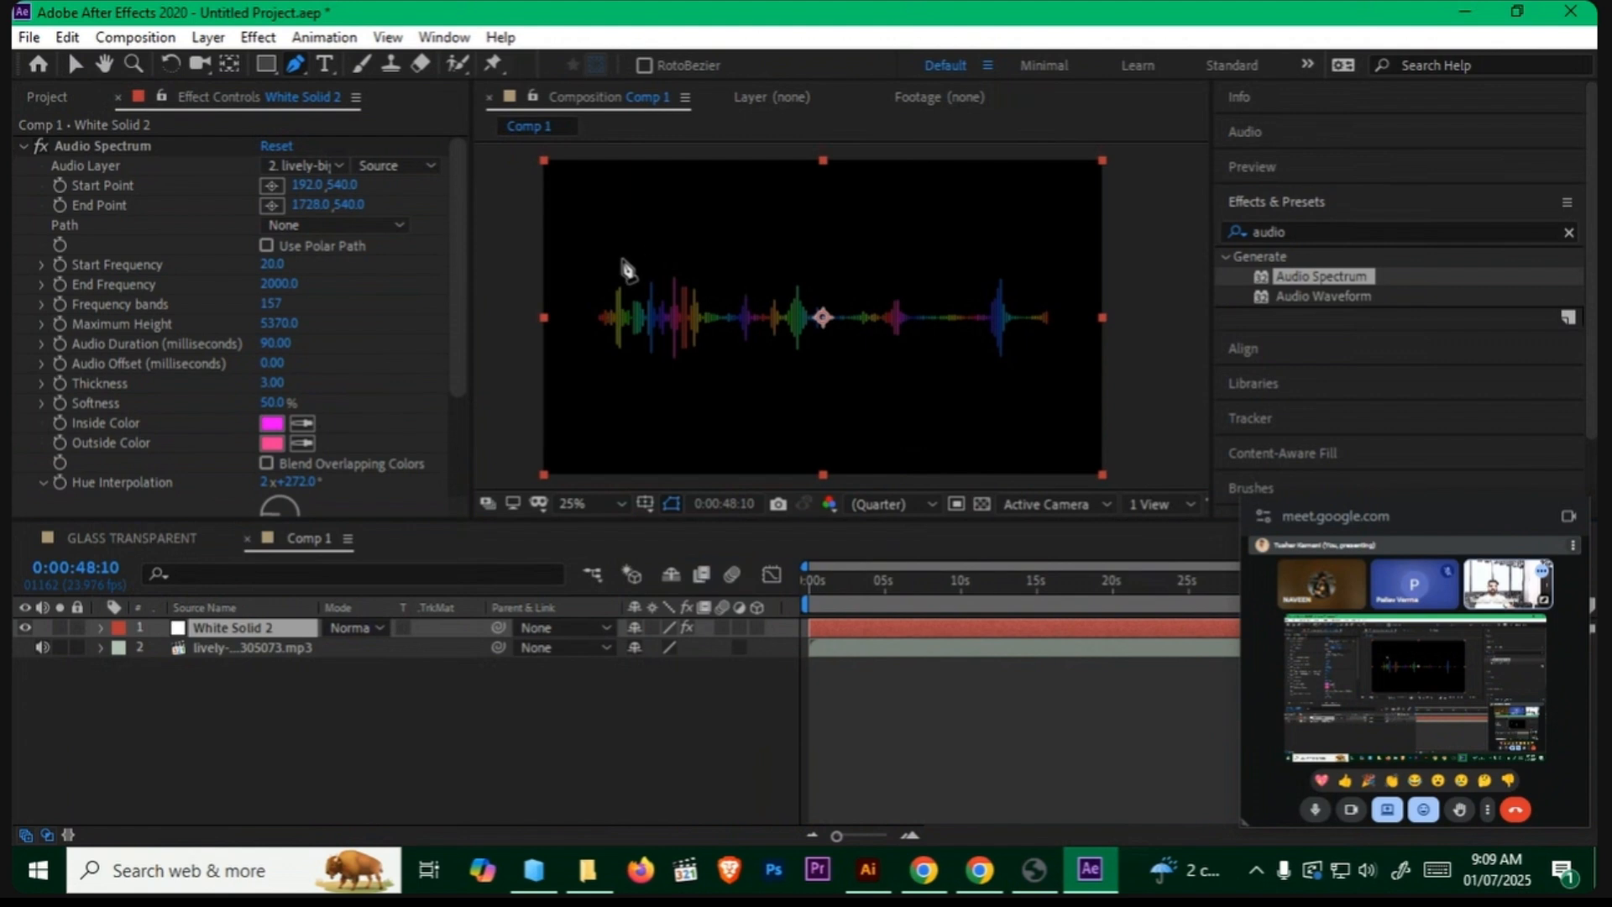
{"action": "left_click", "coordinate": [642, 209]}
{"action": "left_click_drag", "start_coordinate": [762, 271], "coordinate": [830, 380]}
{"action": "left_click_drag", "start_coordinate": [934, 411], "coordinate": [1031, 415]}
{"action": "left_click_drag", "start_coordinate": [1037, 231], "coordinate": [1105, 178]}
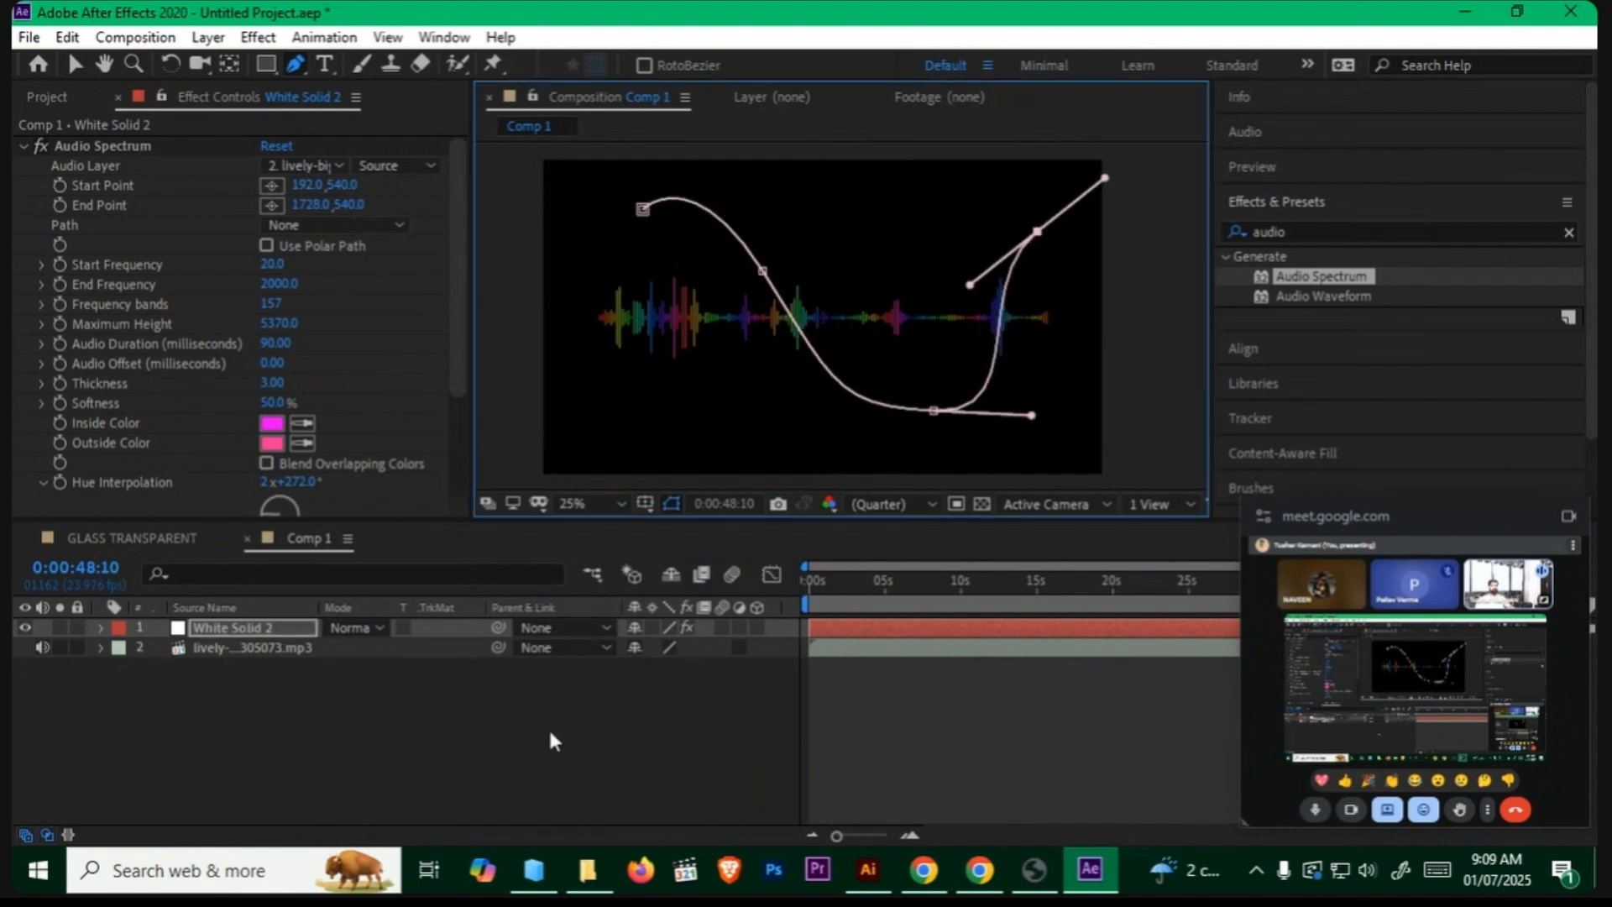
{"action": "left_click", "coordinate": [383, 738]}
Step: Make the spectrum follow the curved mask by setting its path to Mask 1, and preview it
{"action": "left_click", "coordinate": [227, 628]}
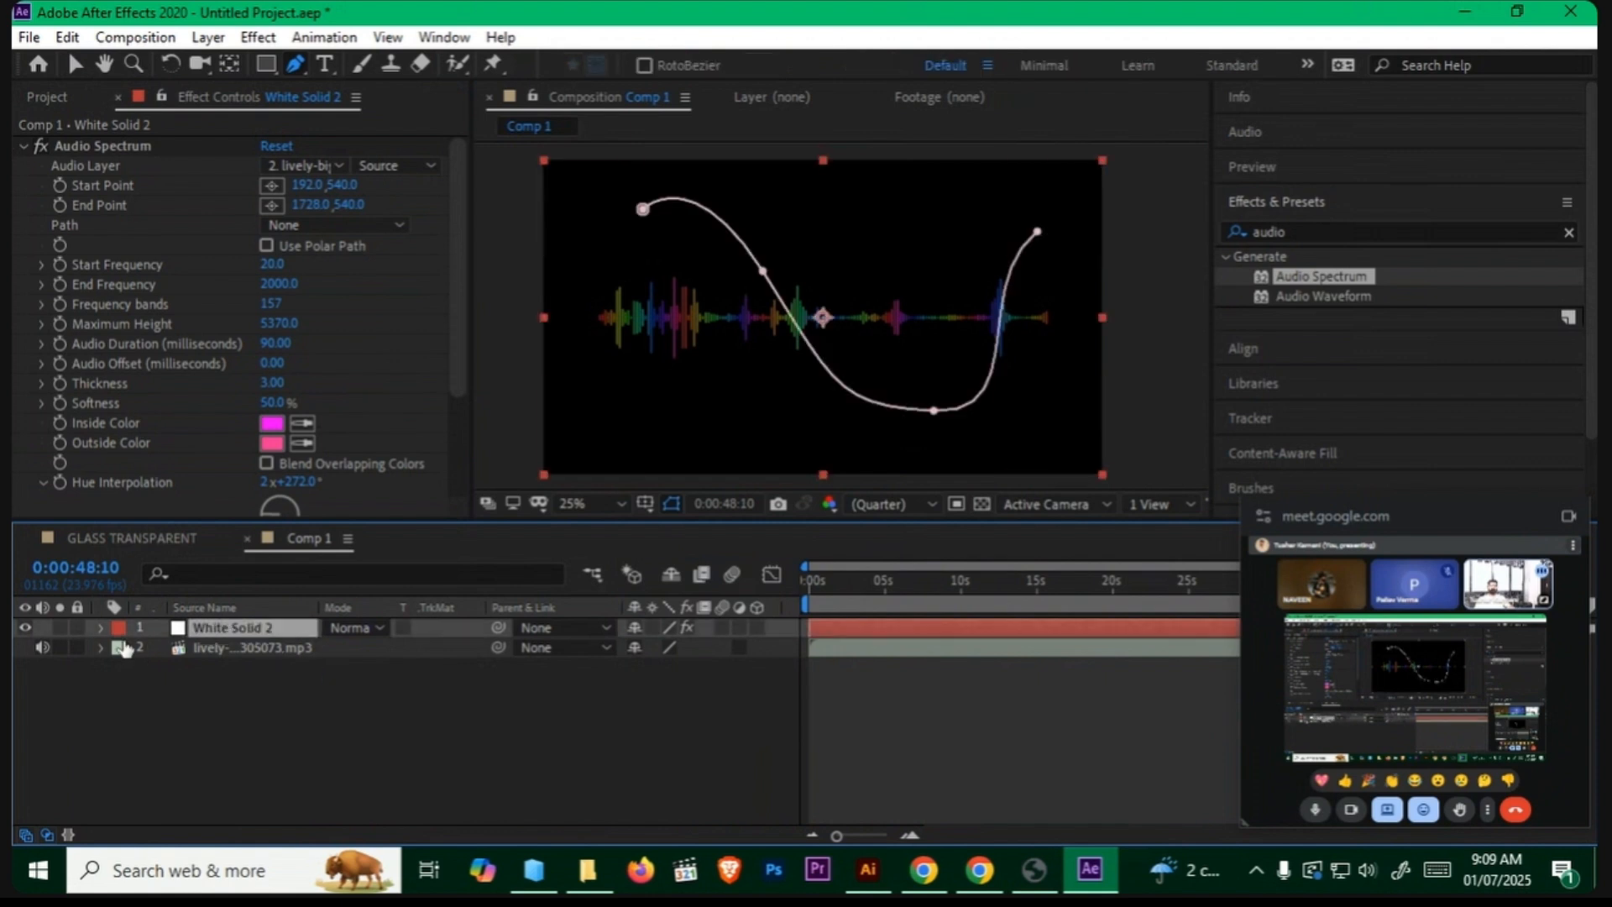
{"action": "left_click", "coordinate": [296, 225]}
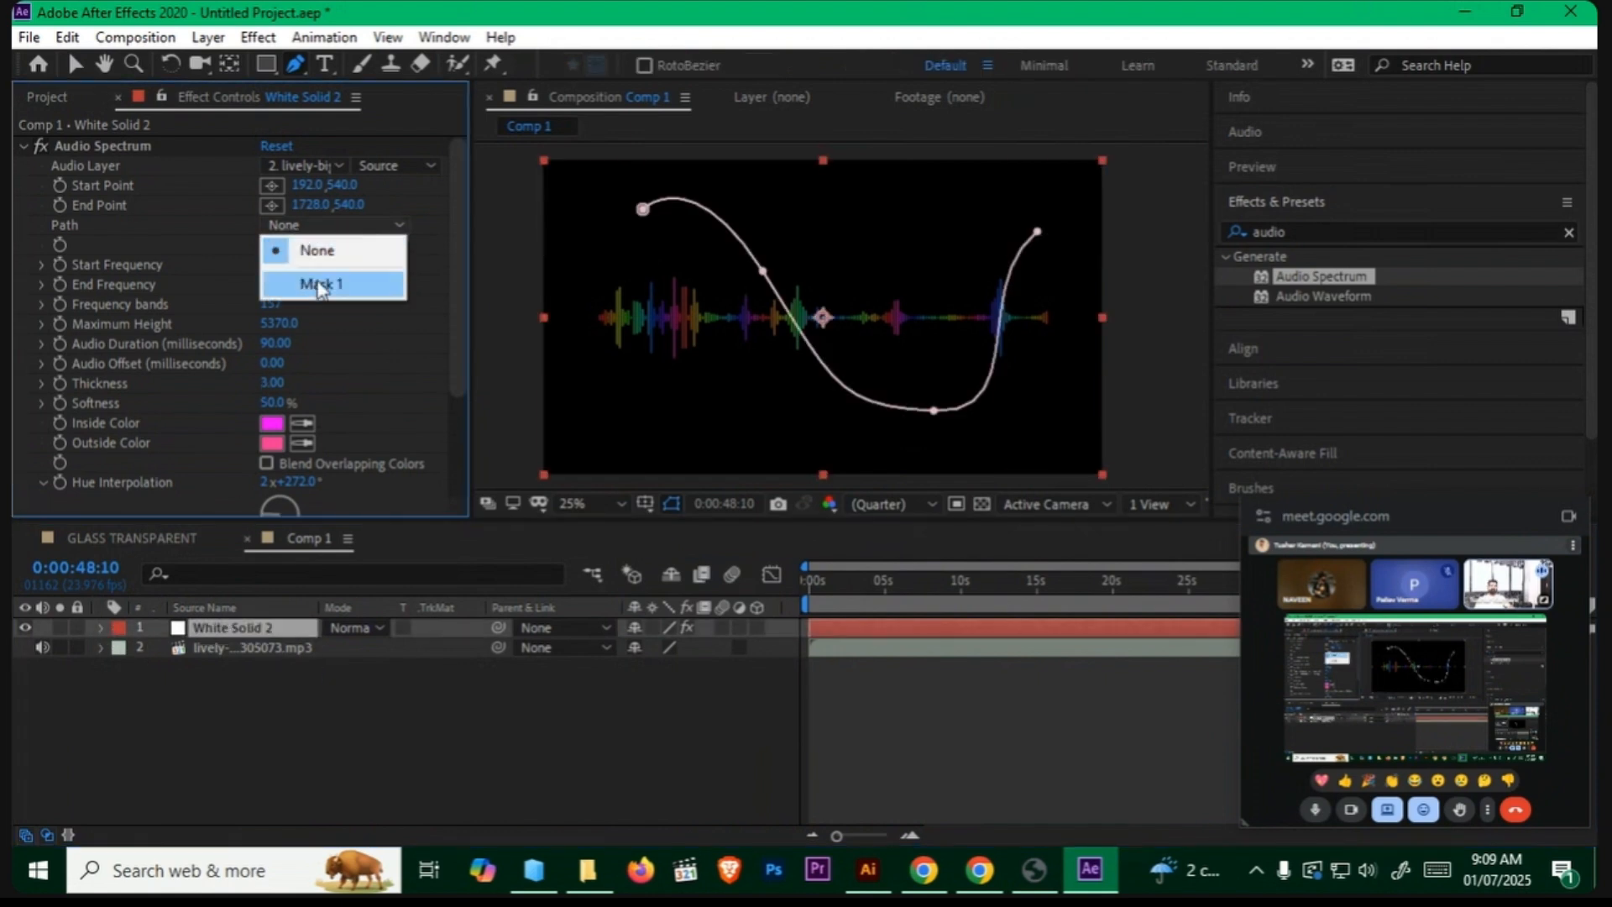
{"action": "left_click", "coordinate": [319, 282]}
{"action": "left_click", "coordinate": [356, 677]}
{"action": "key", "text": "space"}
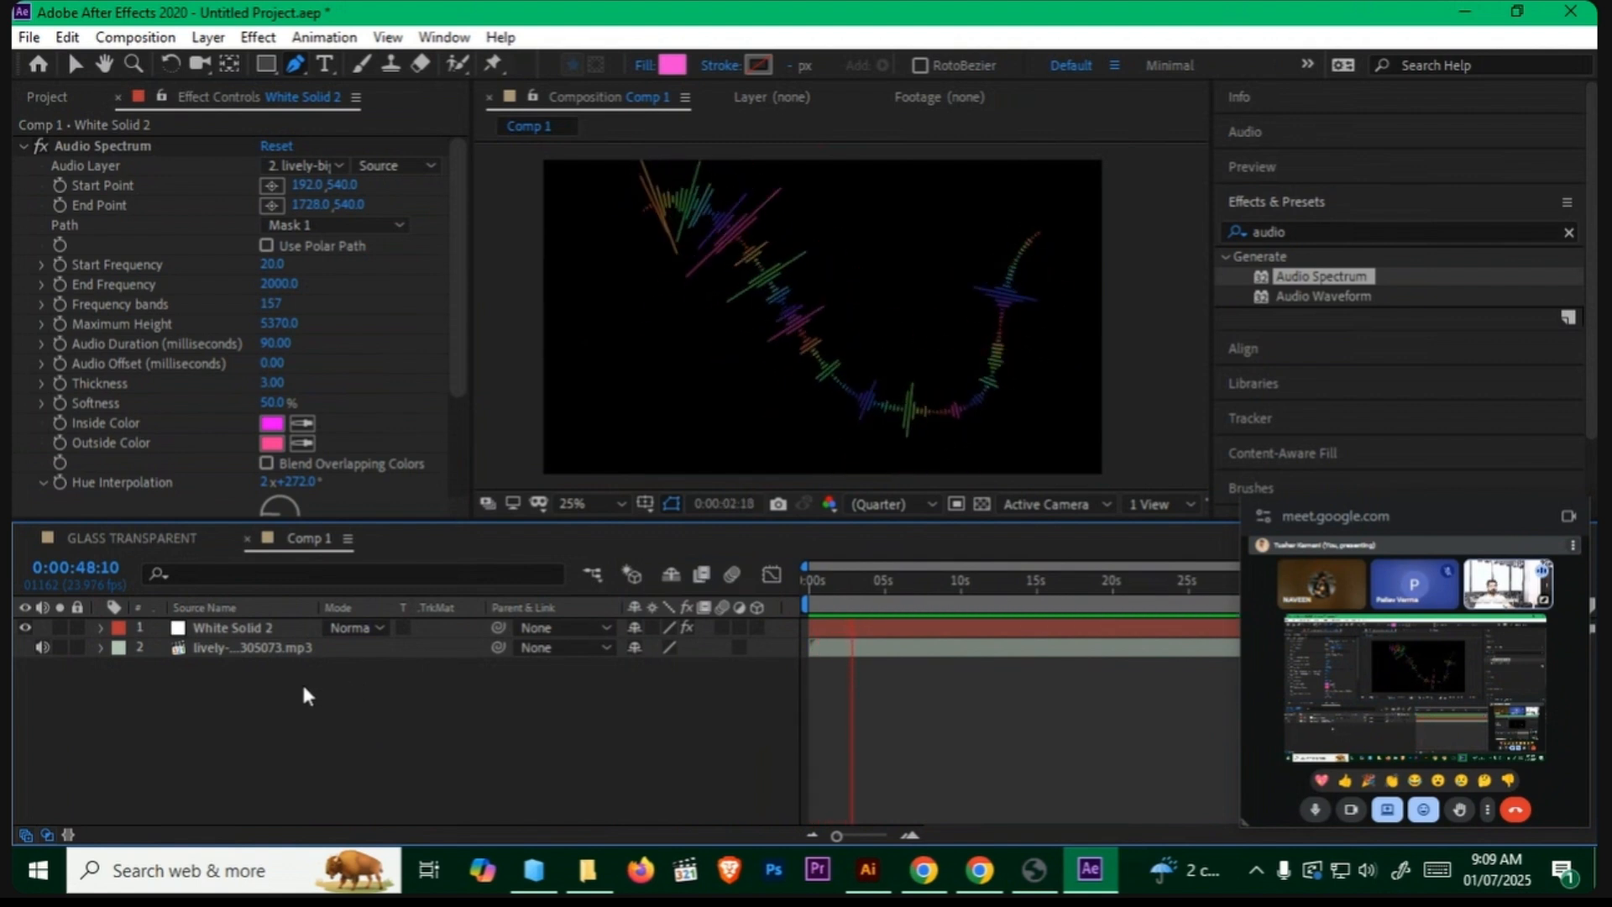
Step: Undo the spectrum's path assignment and the curved pen mask on the white solid
{"action": "key", "text": "ctrl+z"}
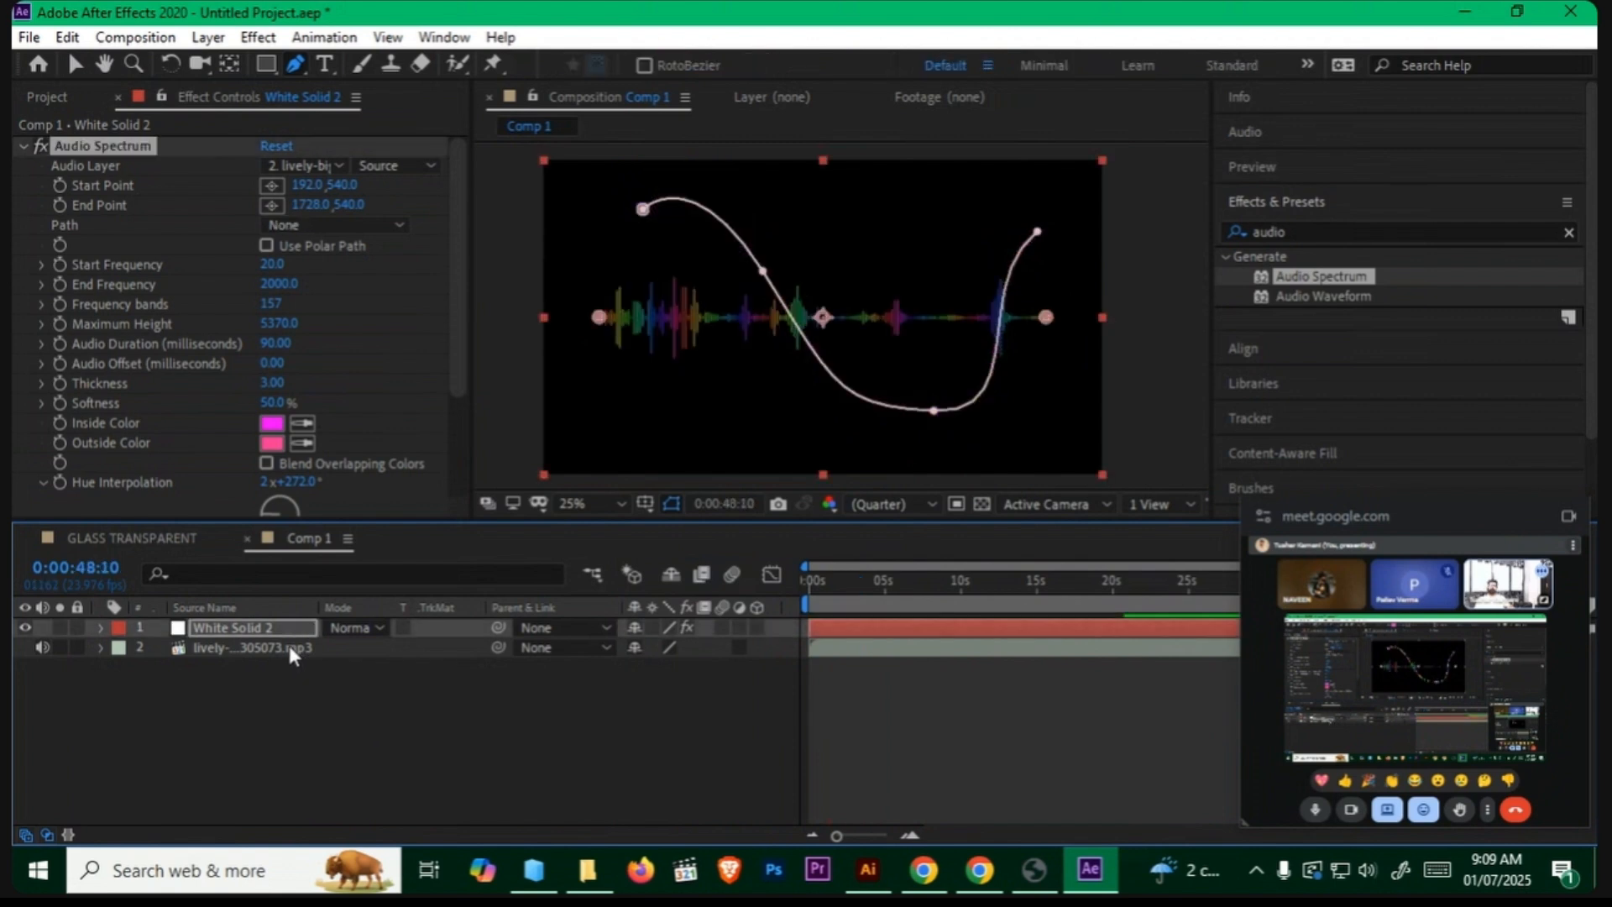
{"action": "key", "text": "ctrl+z"}
{"action": "key", "text": "ctrl+z"}
{"action": "key", "text": "ctrl+z"}
{"action": "key", "text": "ctrl+z"}
{"action": "key", "text": "ctrl+z"}
{"action": "key", "text": "ctrl+z"}
{"action": "key", "text": "ctrl+z"}
{"action": "key", "text": "ctrl+z"}
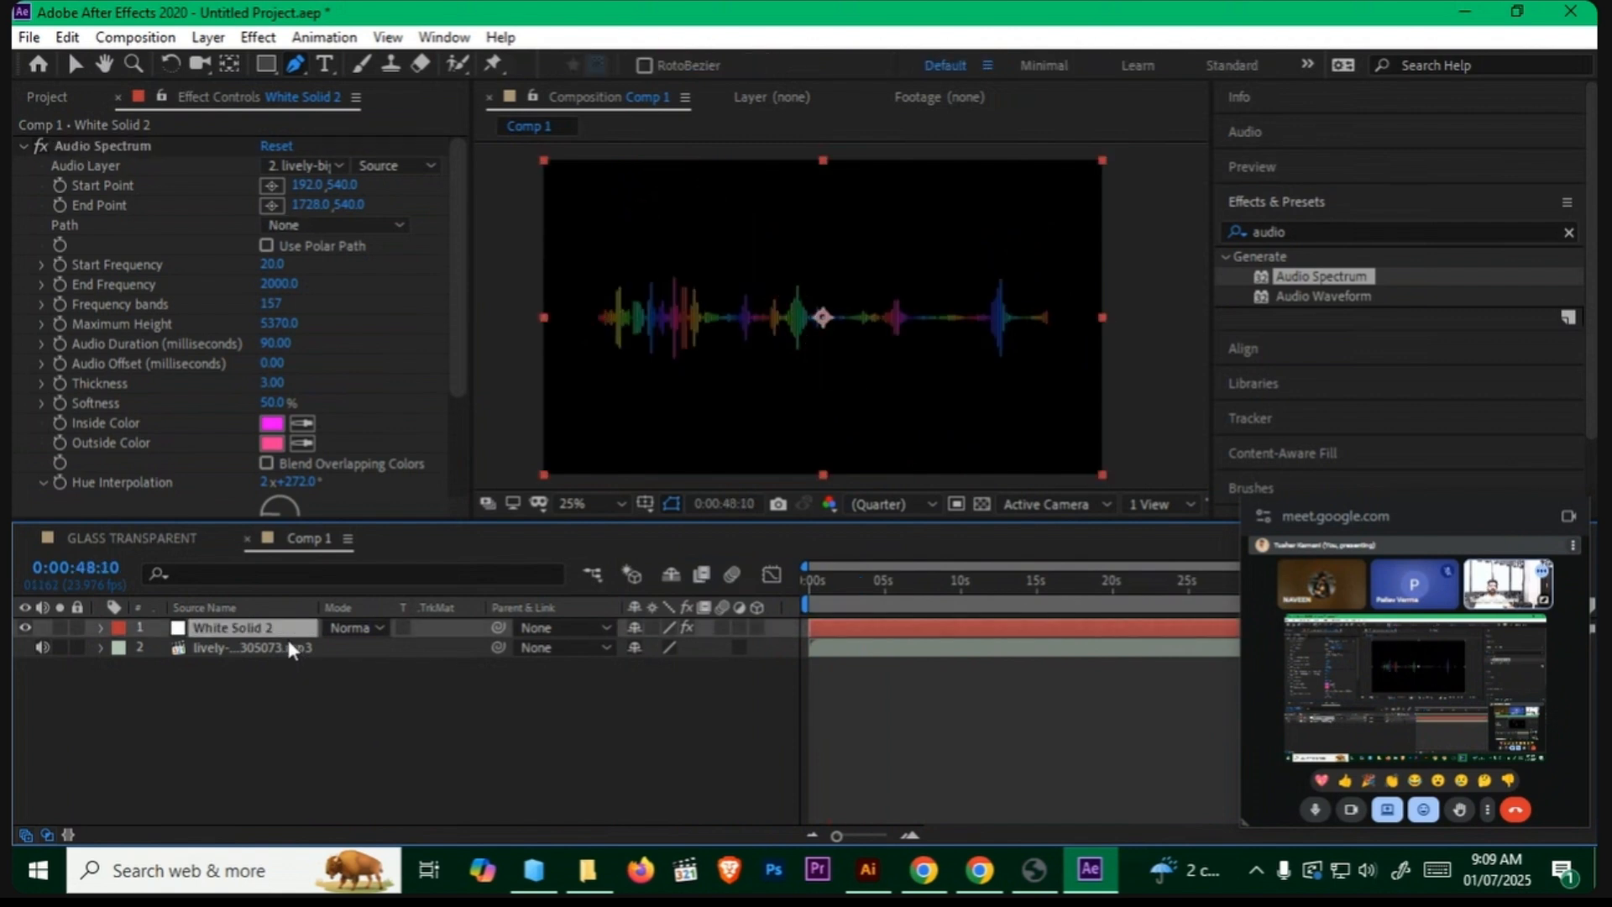
Step: Draw a circular mask with the Ellipse tool on the white solid, slightly right of the frame's centre
{"action": "left_click", "coordinate": [316, 699]}
{"action": "left_click", "coordinate": [234, 627]}
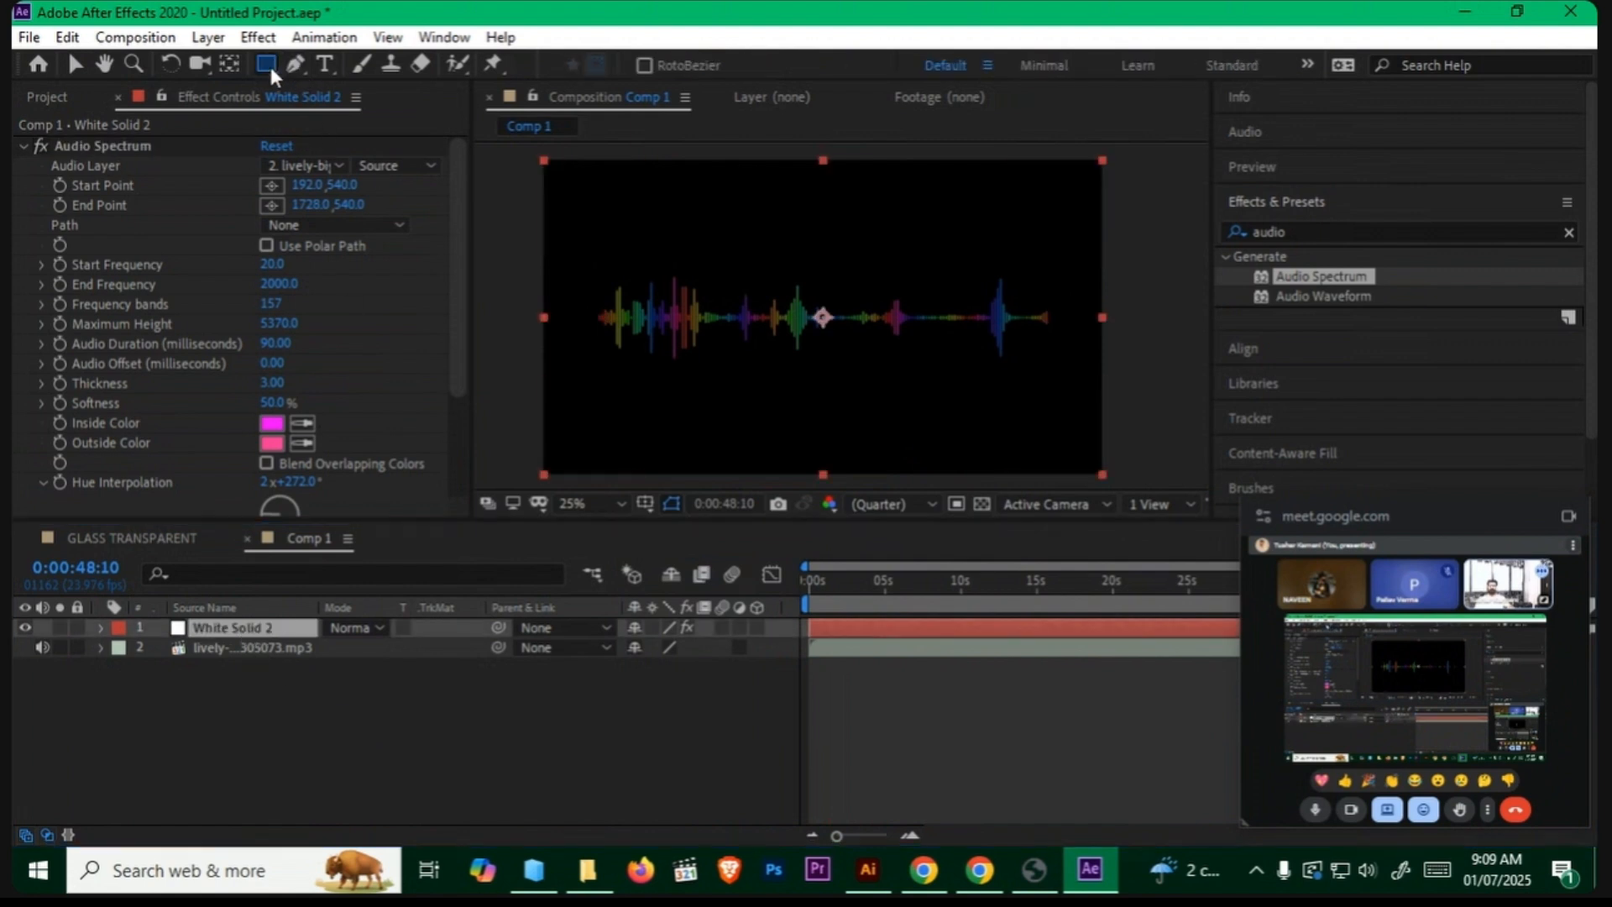
{"action": "left_click_drag", "start_coordinate": [269, 63], "coordinate": [366, 114]}
{"action": "left_click_drag", "start_coordinate": [750, 210], "coordinate": [968, 408]}
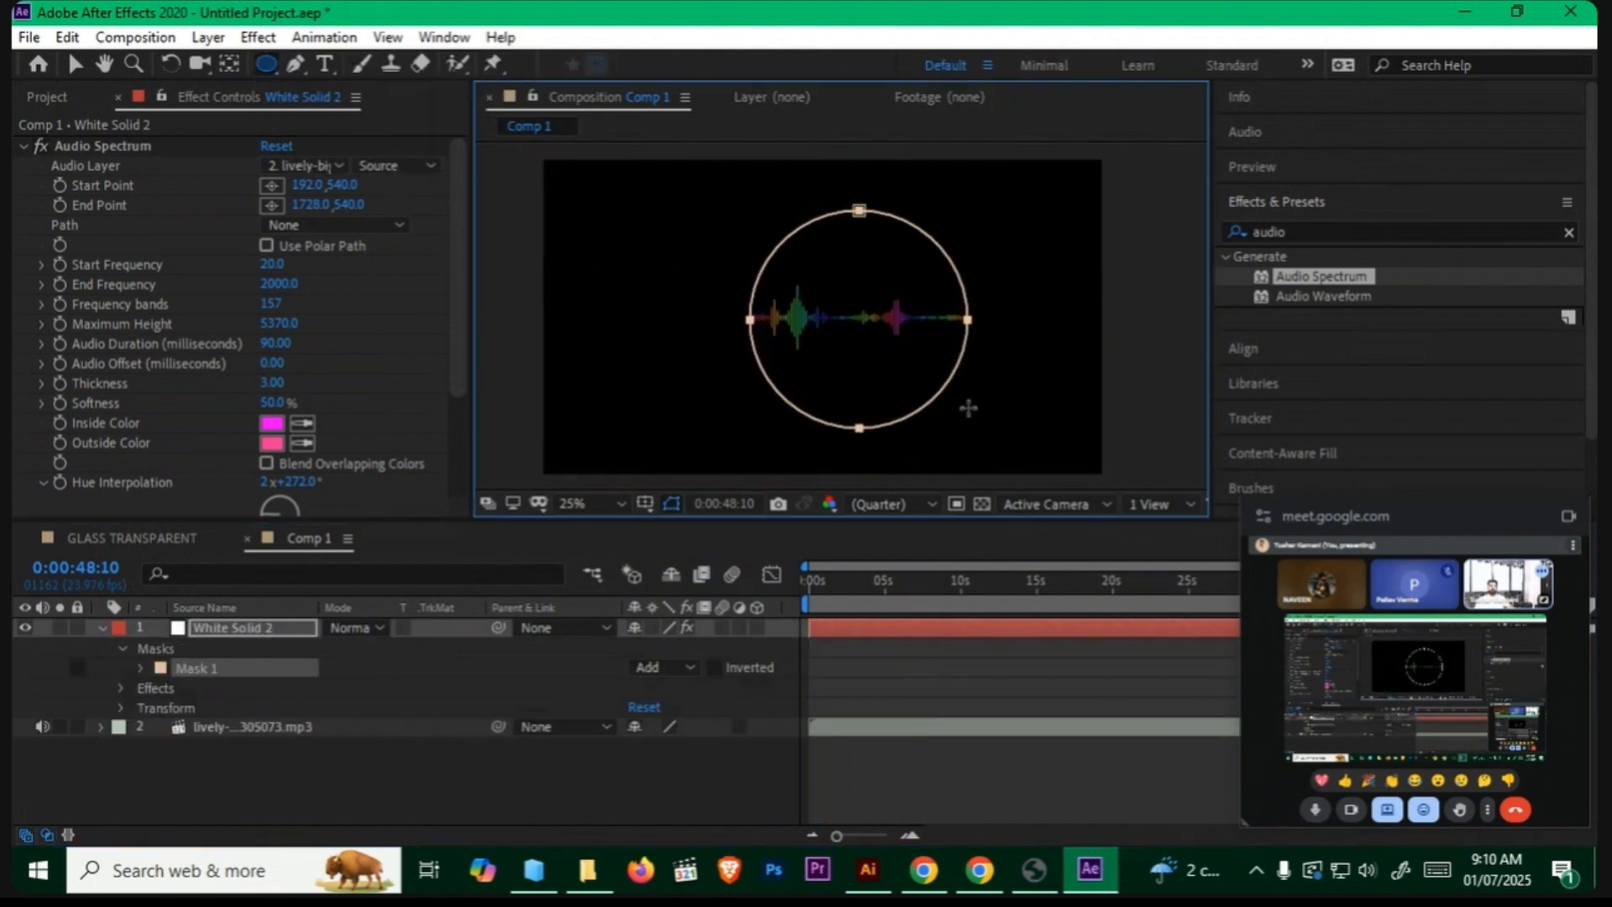
Step: Set the spectrum's path to the circular Mask 1 and preview the ring with the music
{"action": "left_click", "coordinate": [334, 225]}
{"action": "left_click", "coordinate": [323, 280]}
{"action": "key", "text": "space"}
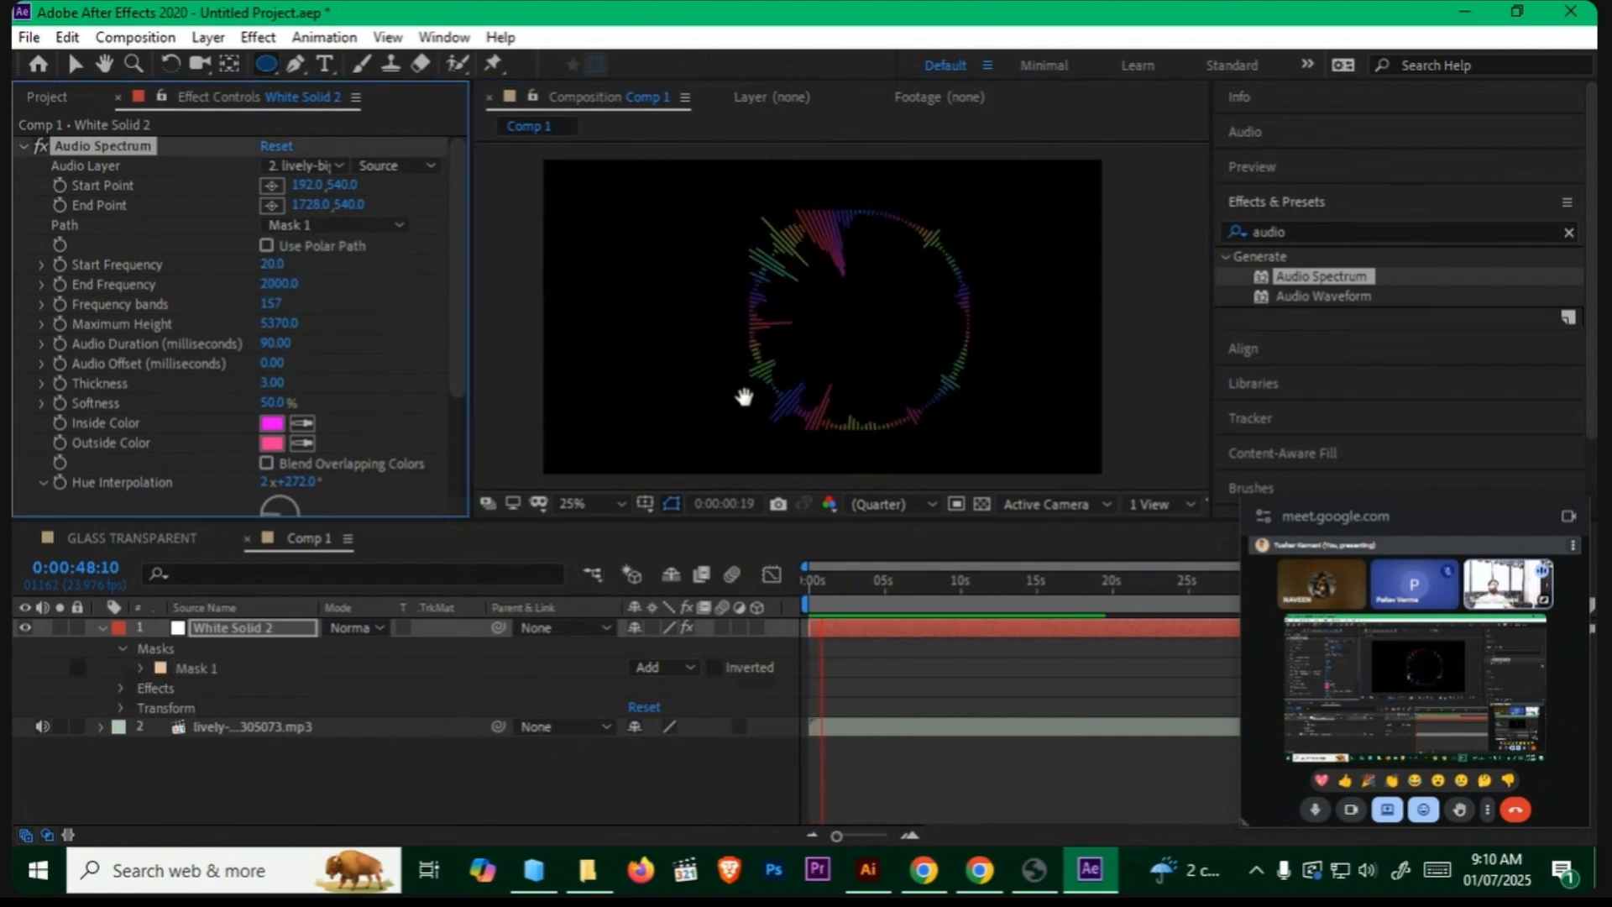
{"action": "key", "text": "space"}
Step: Set the circular mask's expansion to 368 pixels on the white solid
{"action": "scroll", "coordinate": [804, 317], "scroll_direction": "up", "scroll_amount": 2}
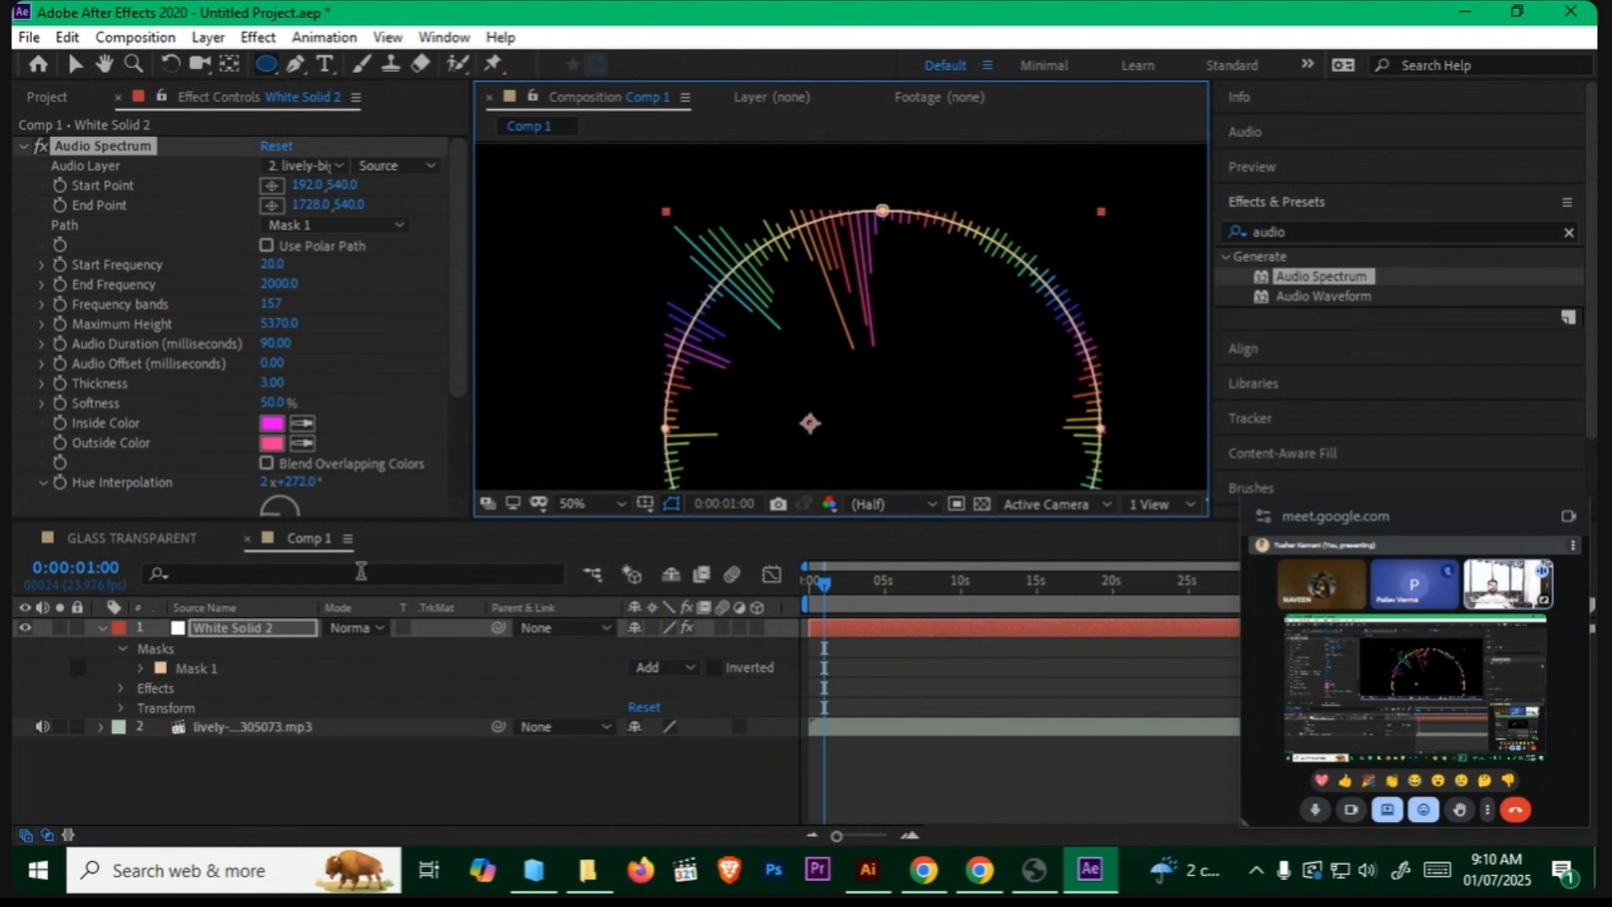
{"action": "left_click", "coordinate": [141, 668]}
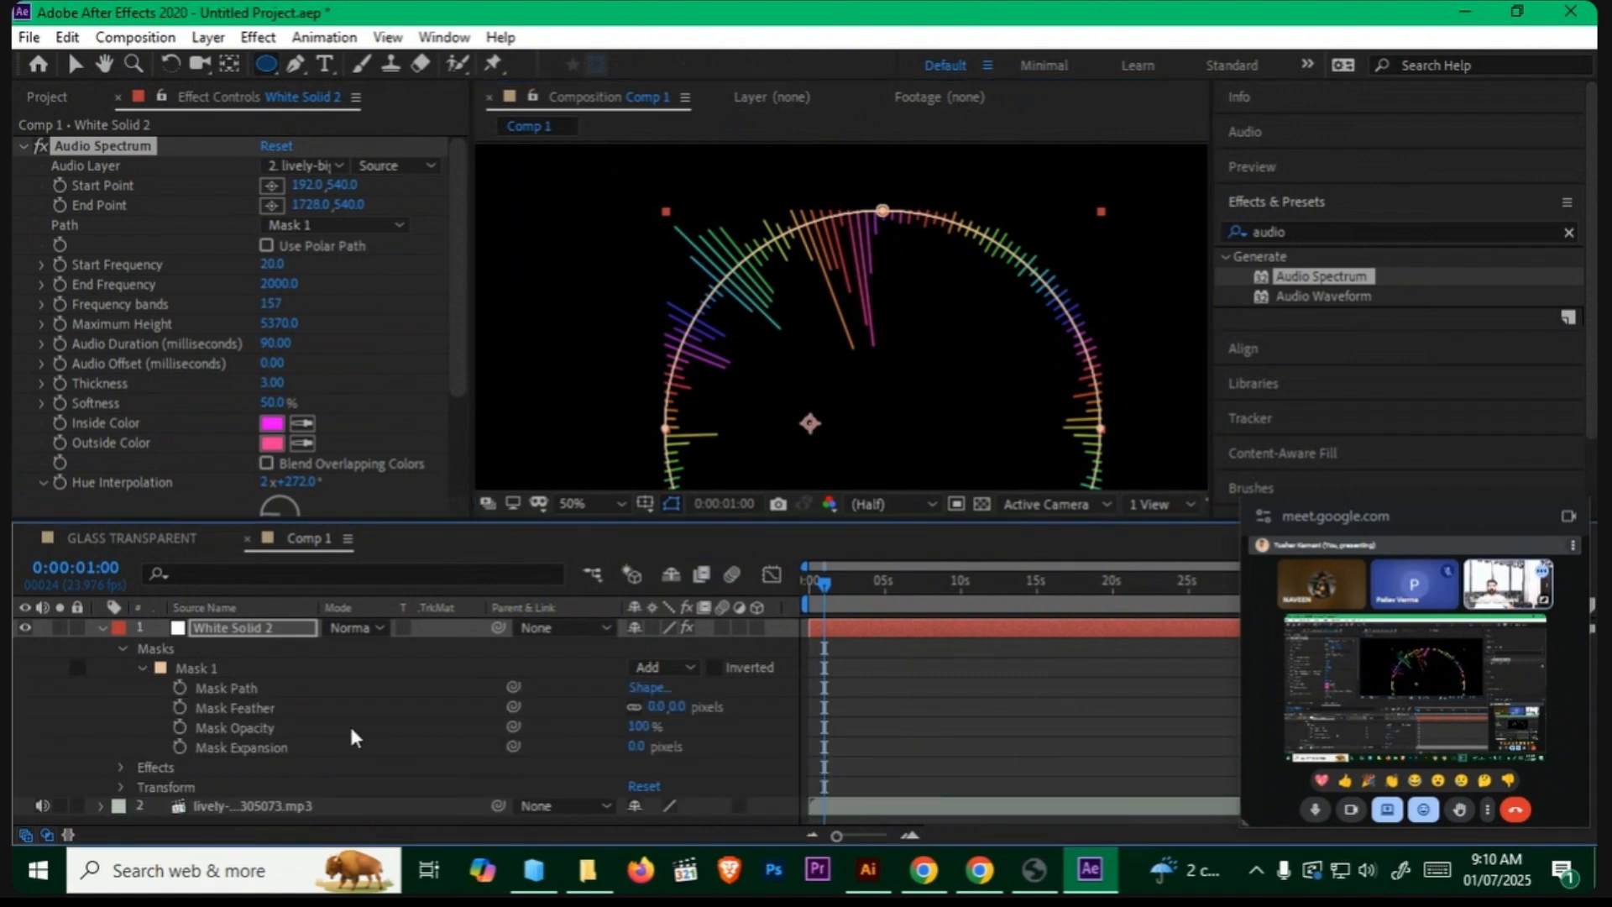
{"action": "left_click_drag", "start_coordinate": [624, 743], "coordinate": [927, 755]}
{"action": "scroll", "coordinate": [828, 356], "scroll_direction": "down", "scroll_amount": 2}
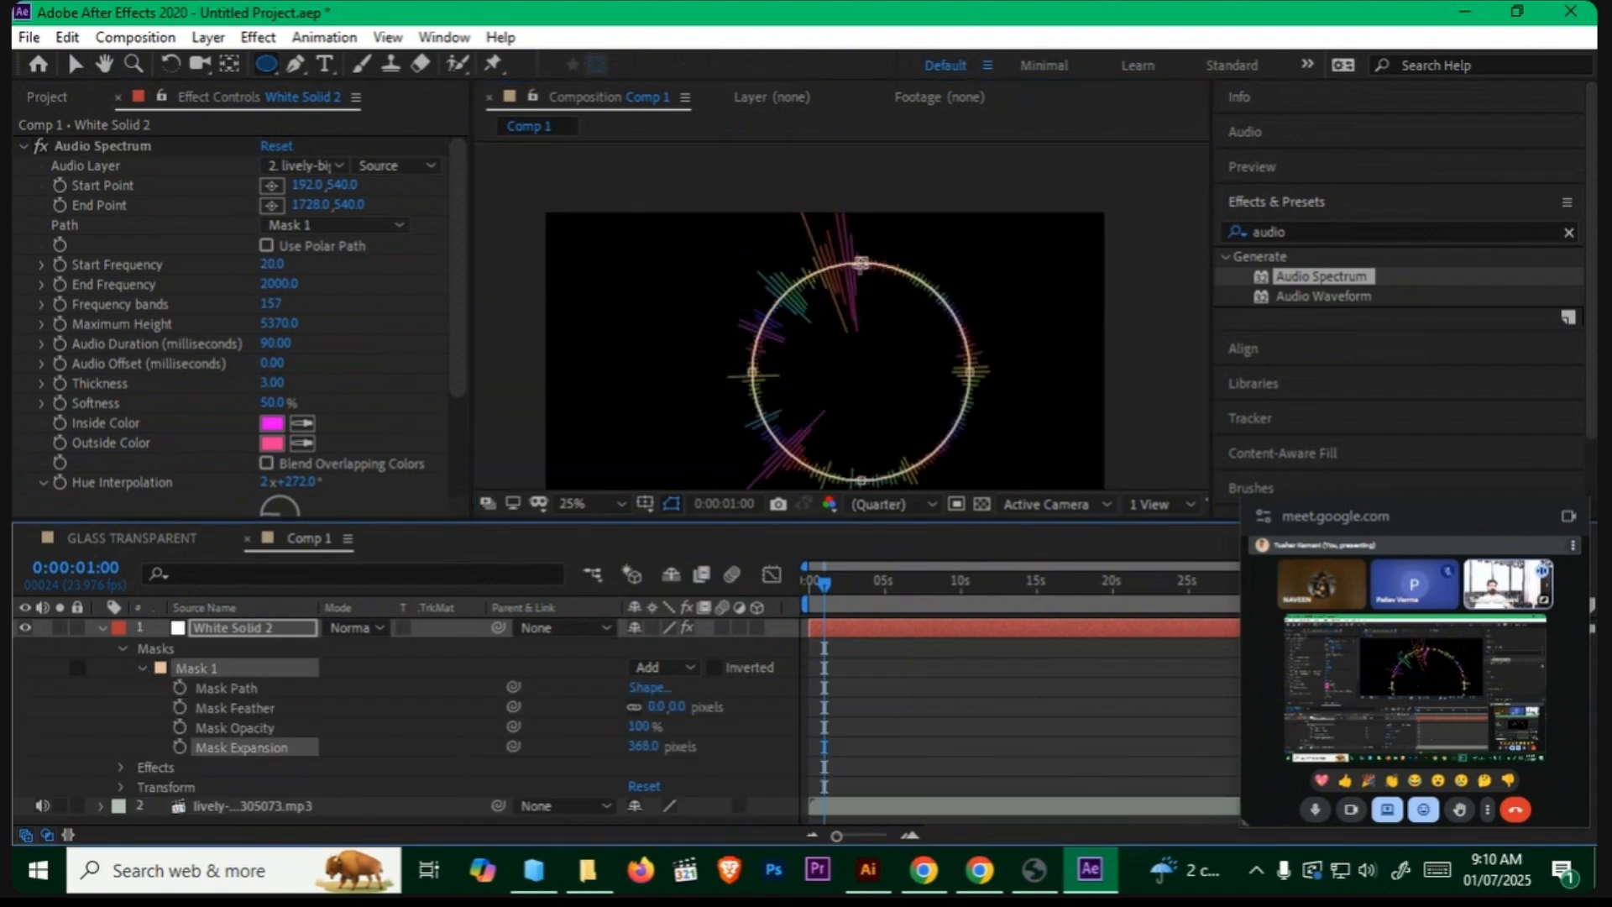
{"action": "left_click_drag", "start_coordinate": [828, 356], "coordinate": [849, 318]}
{"action": "left_click", "coordinate": [103, 627]}
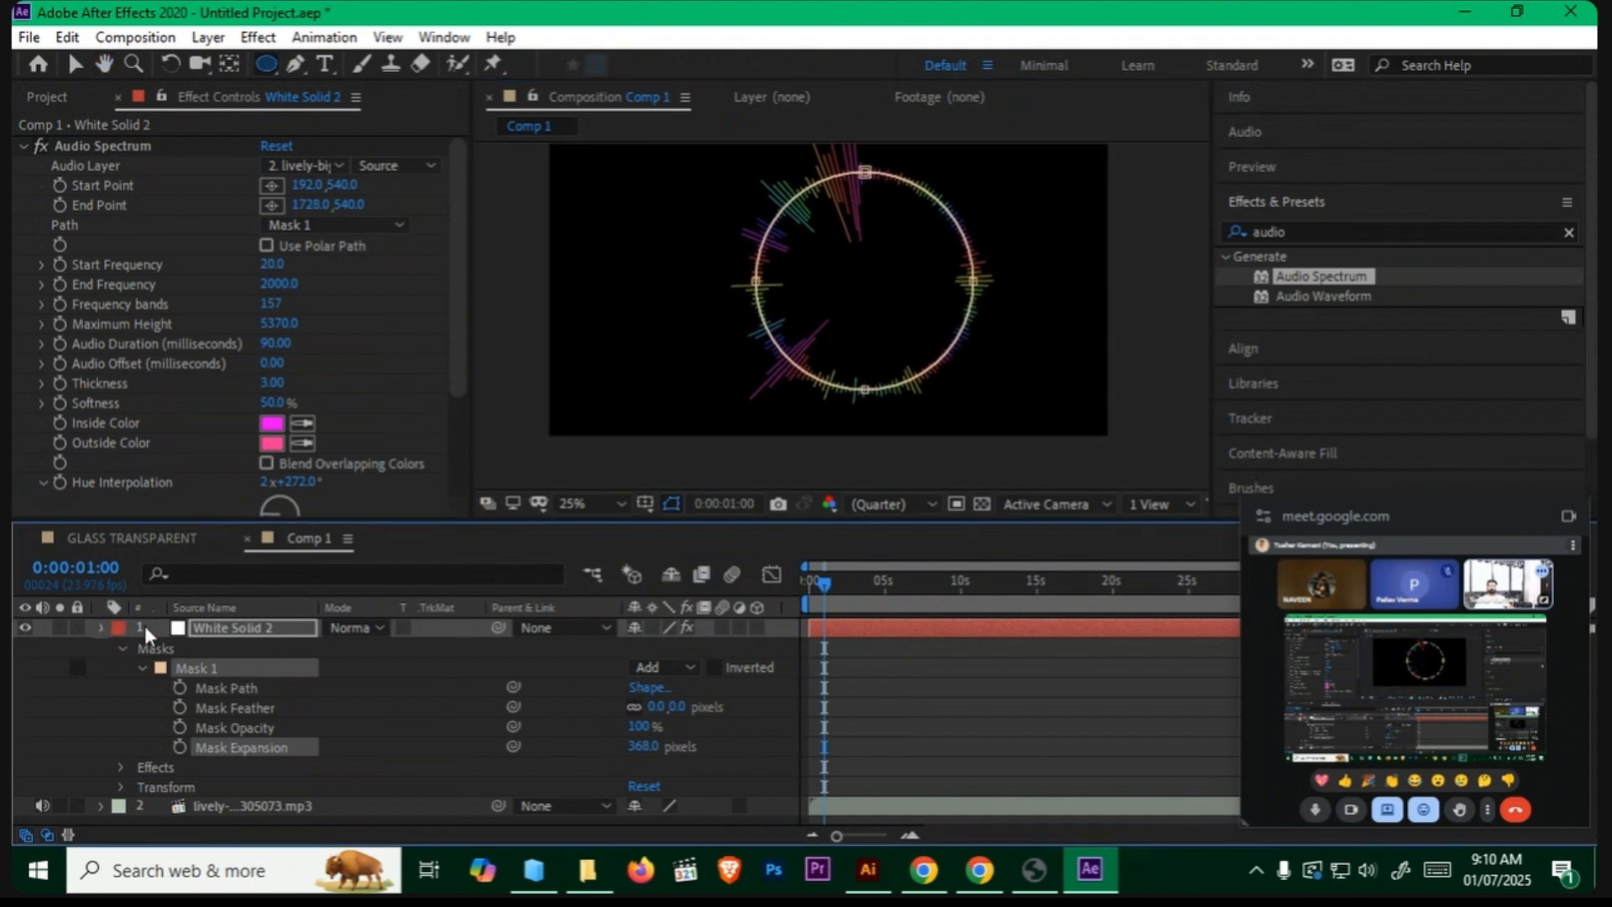
Step: Move the white solid slightly left and down in the frame and scale it to 81%
{"action": "key", "text": "v"}
{"action": "left_click_drag", "start_coordinate": [840, 269], "coordinate": [793, 281]}
{"action": "key", "text": "s"}
{"action": "left_click_drag", "start_coordinate": [662, 647], "coordinate": [647, 647]}
{"action": "left_click", "coordinate": [538, 723]}
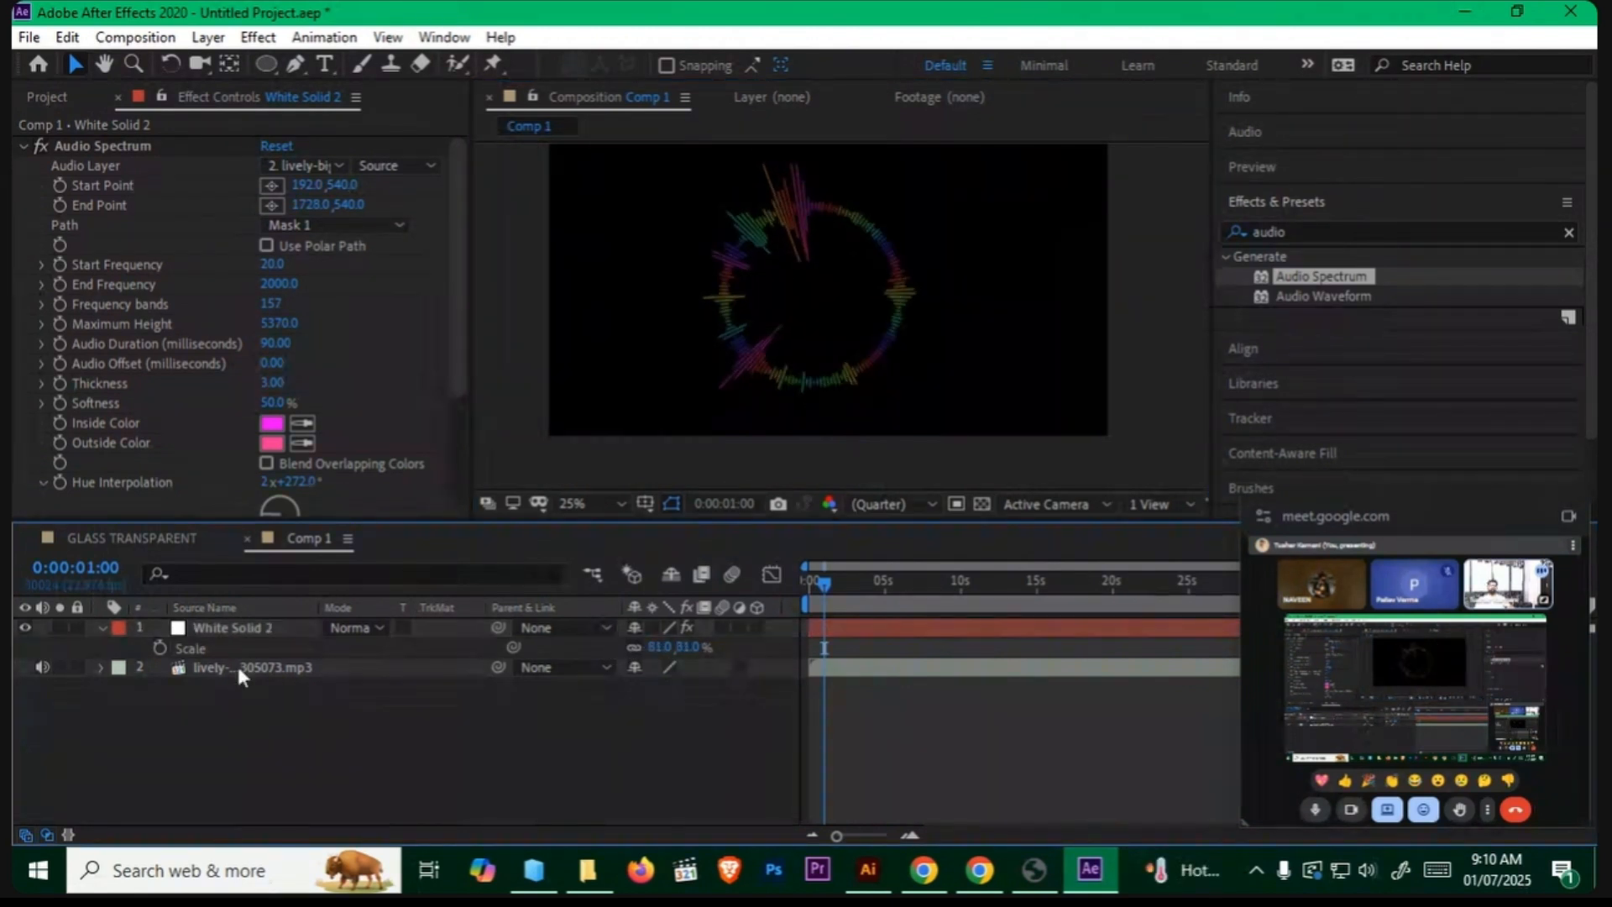
Step: Set the circular spectrum's frequency bands to 276 and its thickness to 3.70
{"action": "left_click", "coordinate": [254, 626]}
{"action": "scroll", "coordinate": [369, 458], "scroll_direction": "down", "scroll_amount": 3}
{"action": "scroll", "coordinate": [350, 445], "scroll_direction": "down", "scroll_amount": 1}
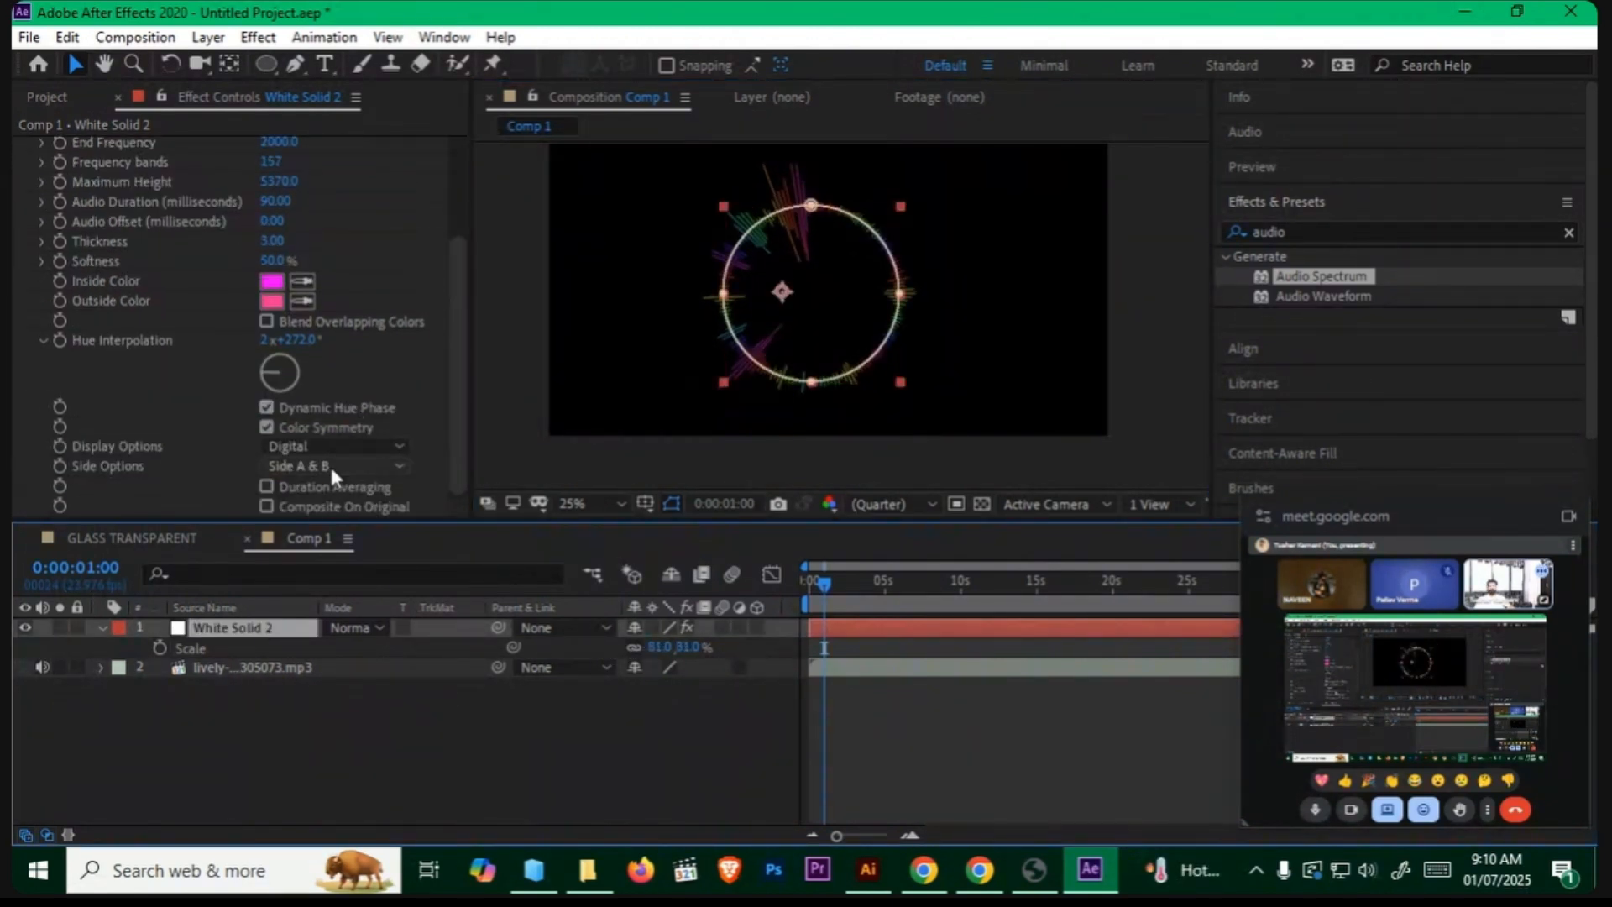
{"action": "scroll", "coordinate": [327, 369], "scroll_direction": "up", "scroll_amount": 5}
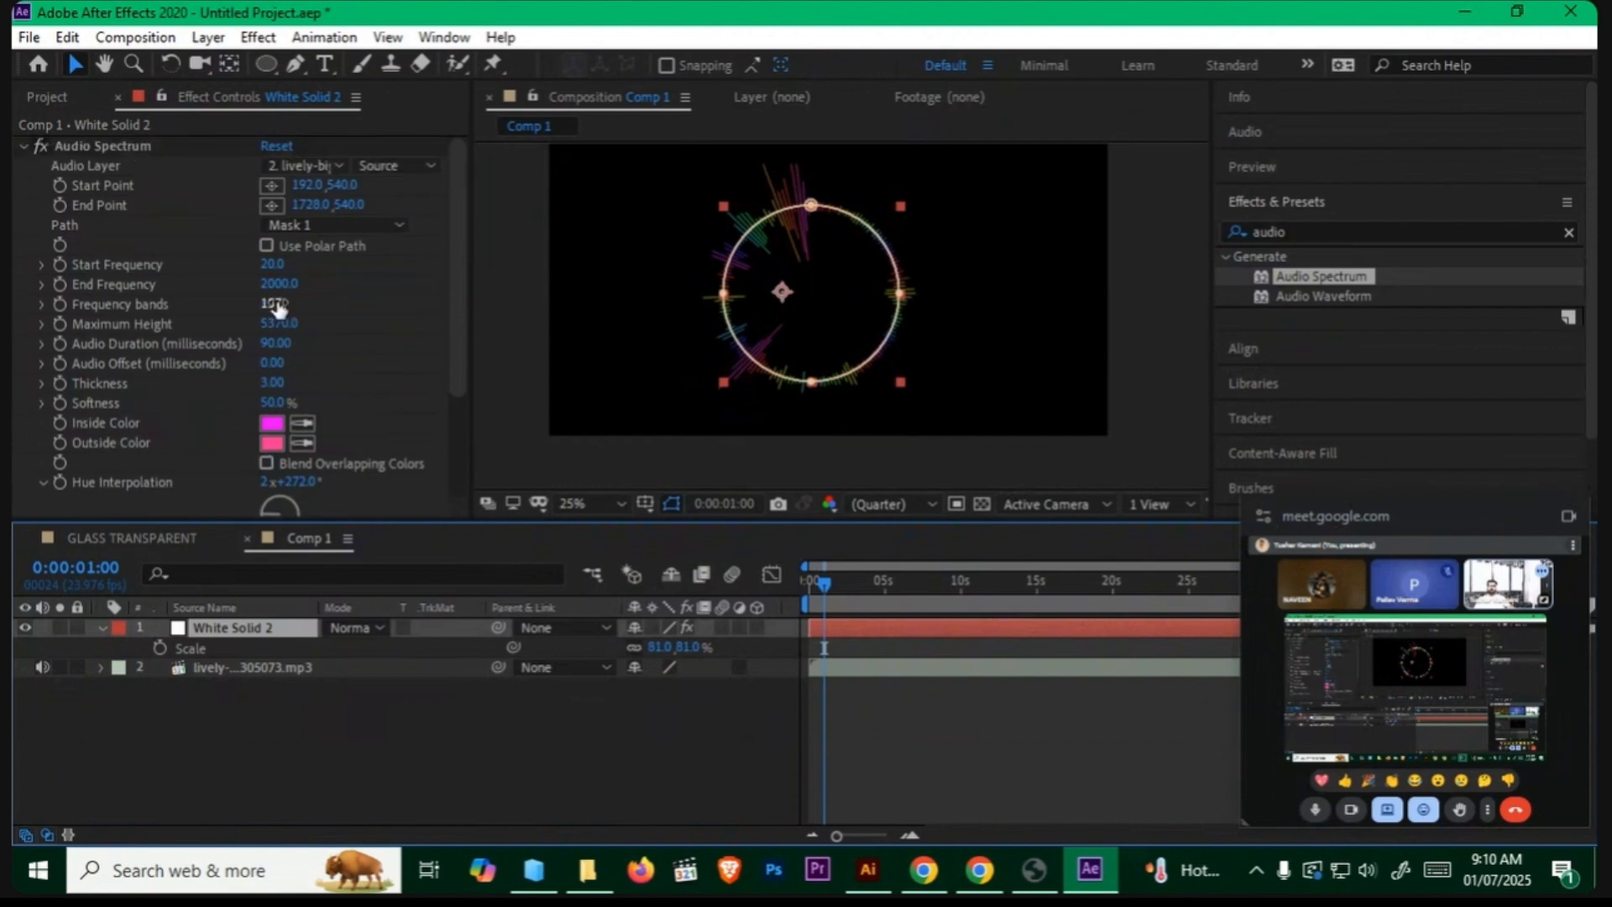
{"action": "left_click_drag", "start_coordinate": [278, 308], "coordinate": [411, 303]}
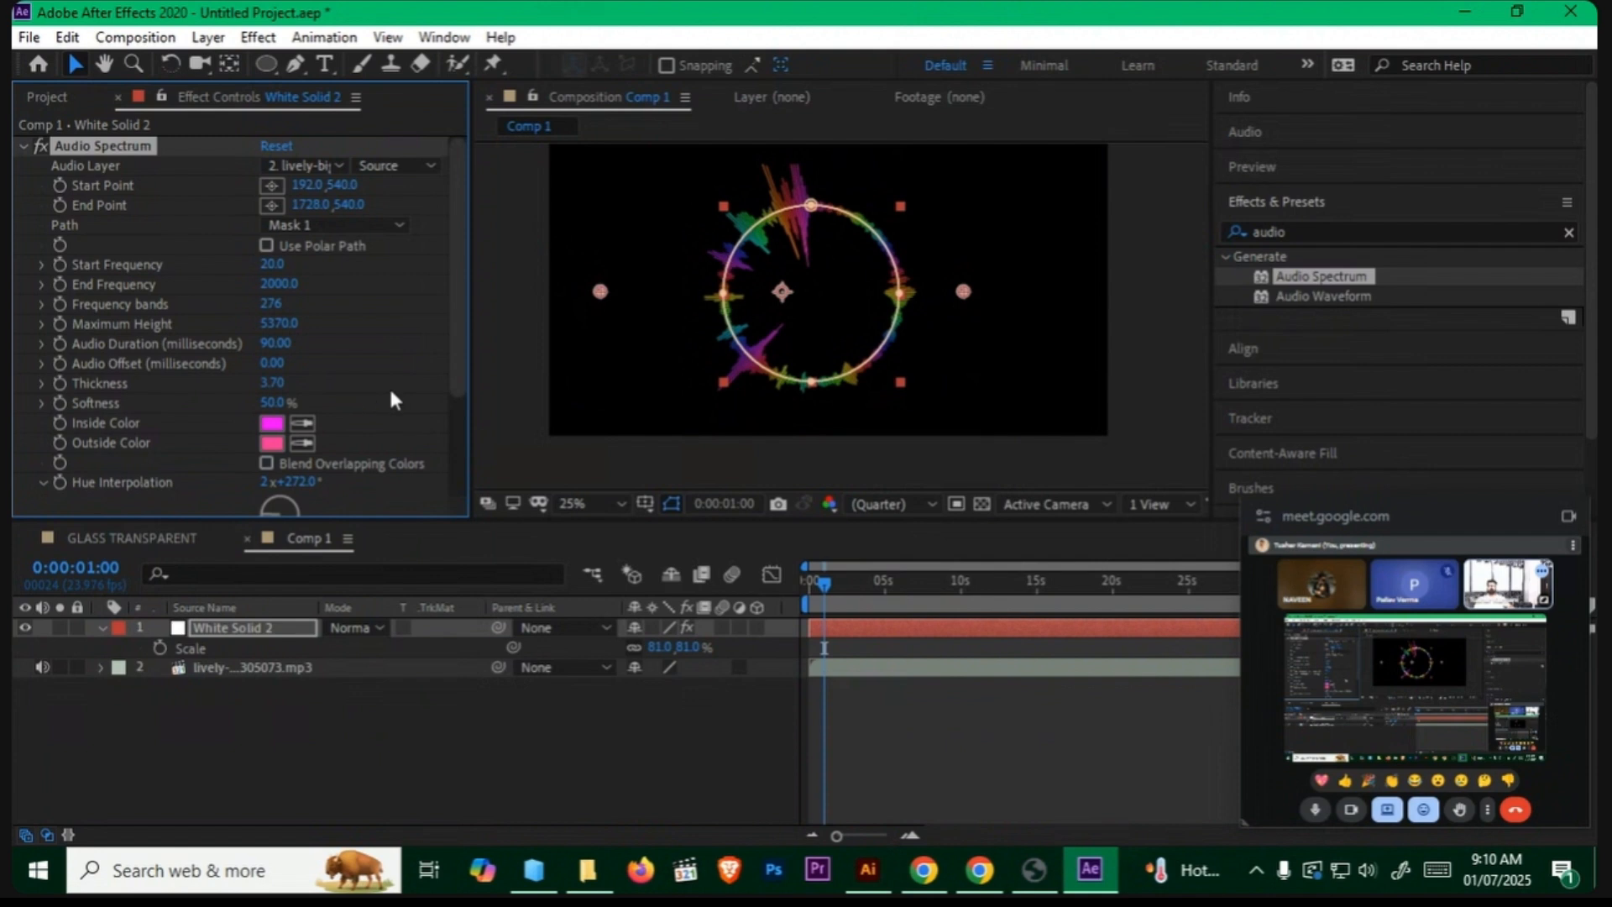
Step: Change the circular spectrum's display option to Analog dots and preview it
{"action": "scroll", "coordinate": [392, 404], "scroll_direction": "down", "scroll_amount": 3}
{"action": "left_click", "coordinate": [317, 446]}
{"action": "left_click", "coordinate": [353, 525]}
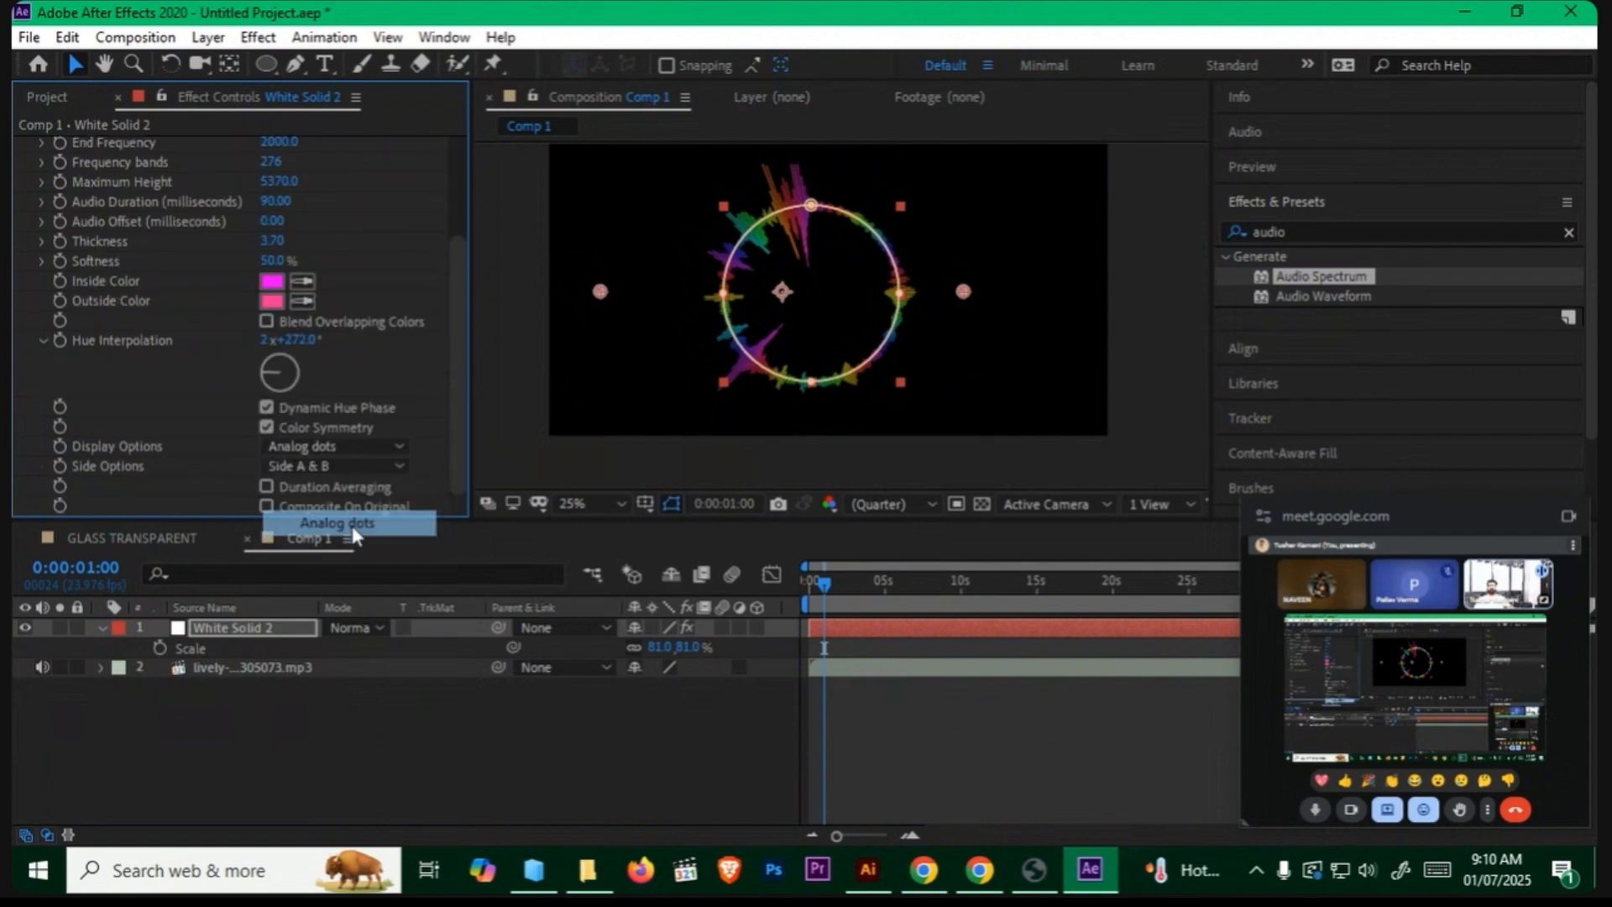
{"action": "key", "text": "space"}
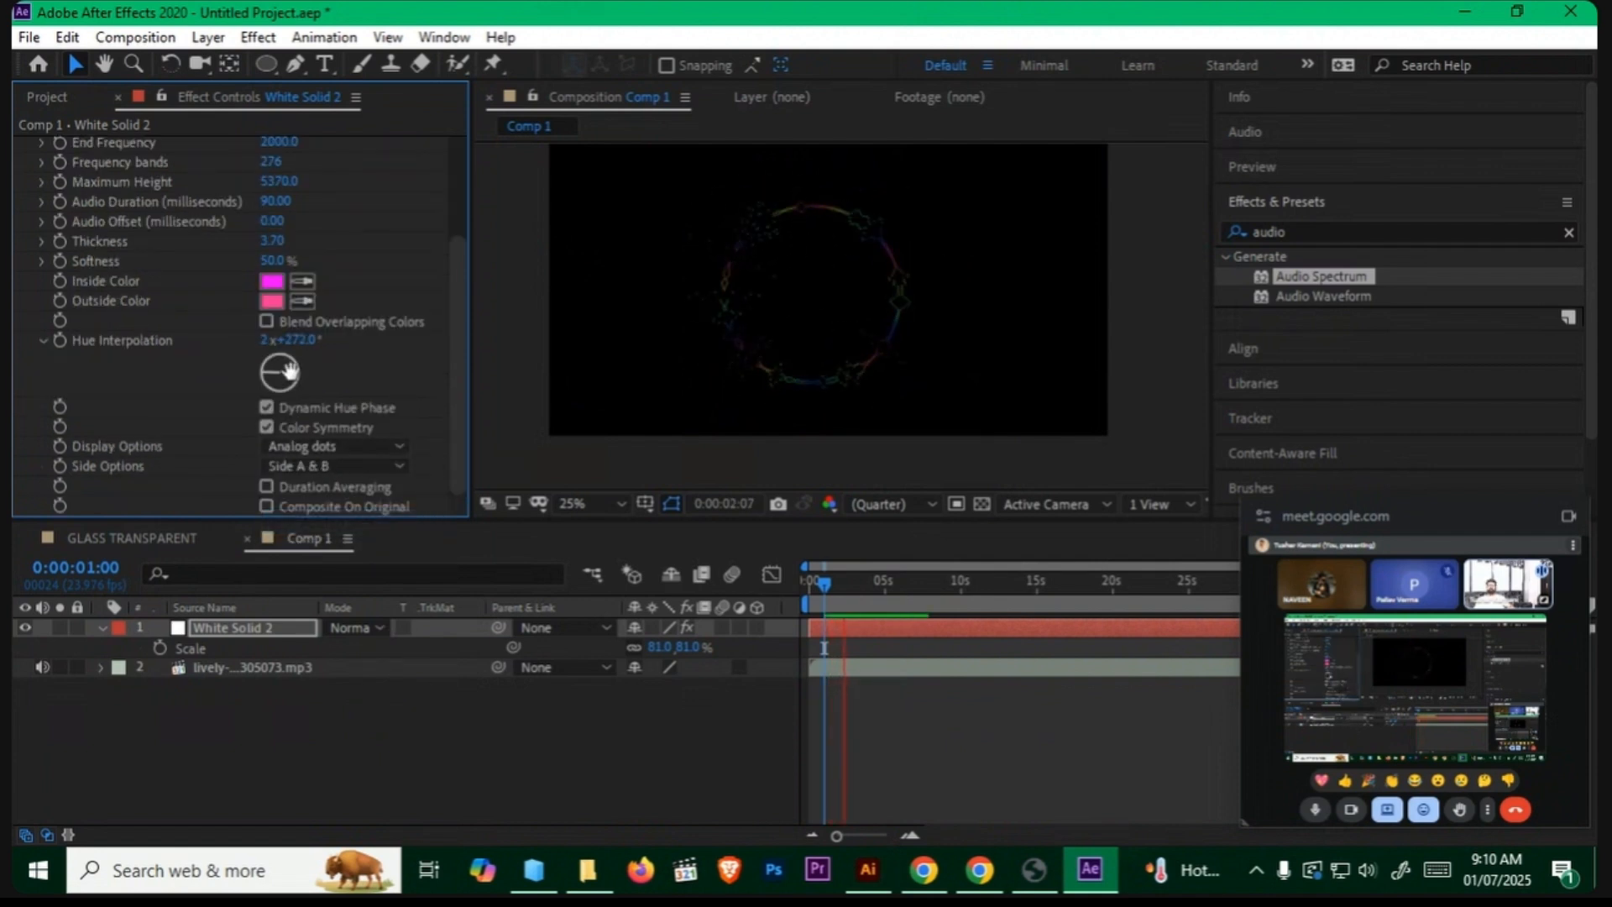
Step: Stop the preview and change the circular spectrum's display option to Analog lines
{"action": "key", "text": "space"}
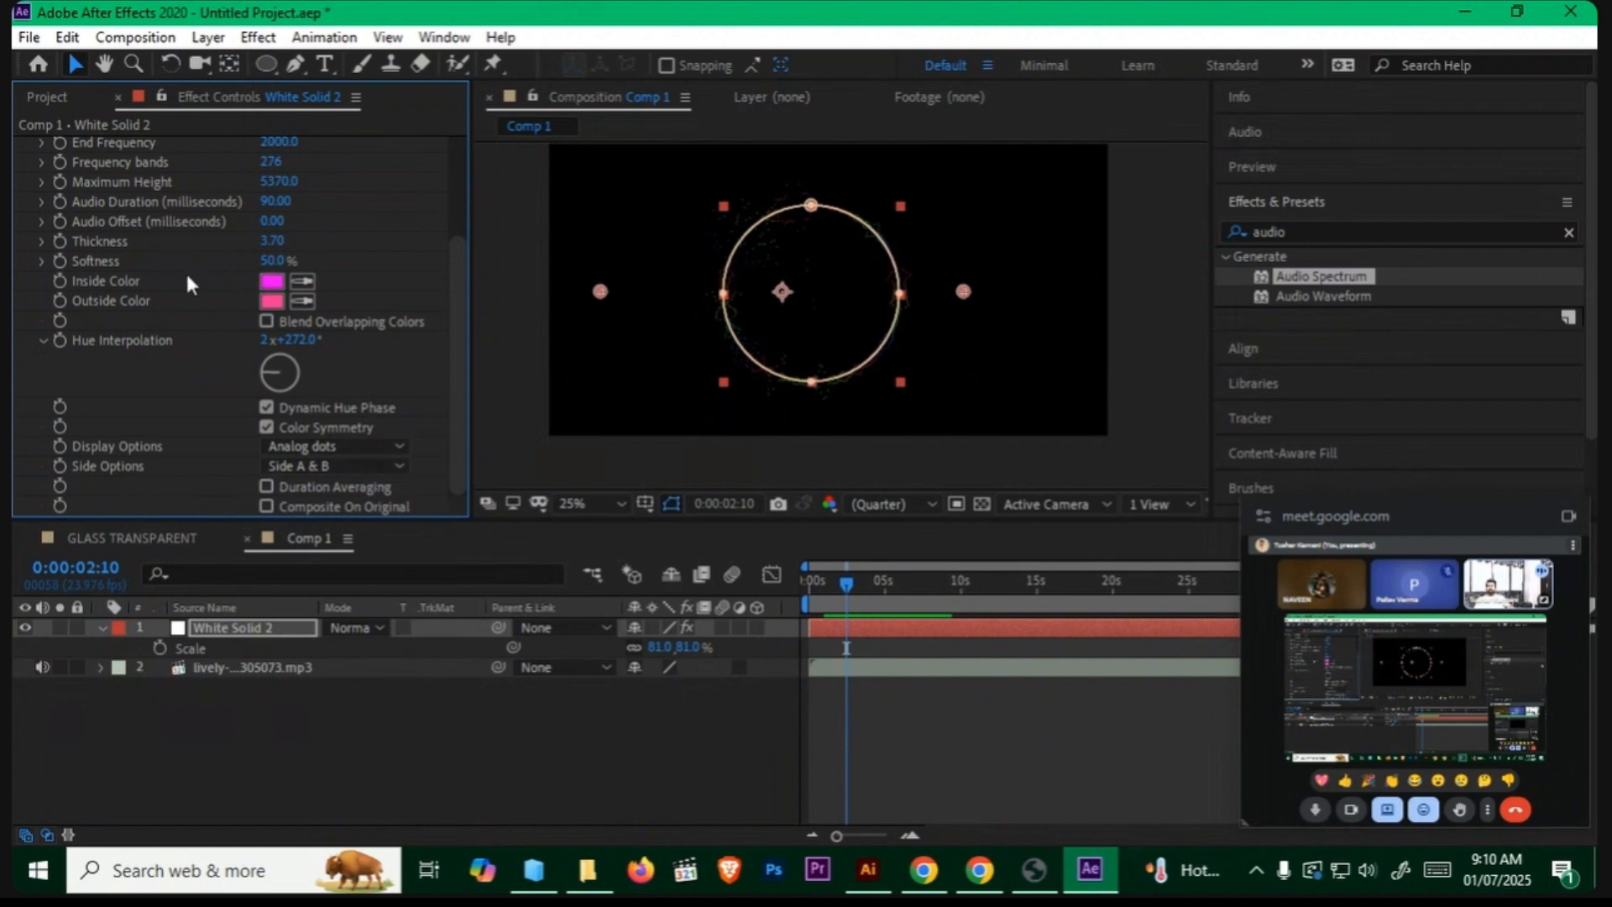
{"action": "scroll", "coordinate": [192, 294], "scroll_direction": "up", "scroll_amount": 1}
{"action": "scroll", "coordinate": [235, 361], "scroll_direction": "down", "scroll_amount": 1}
{"action": "left_click", "coordinate": [336, 458]}
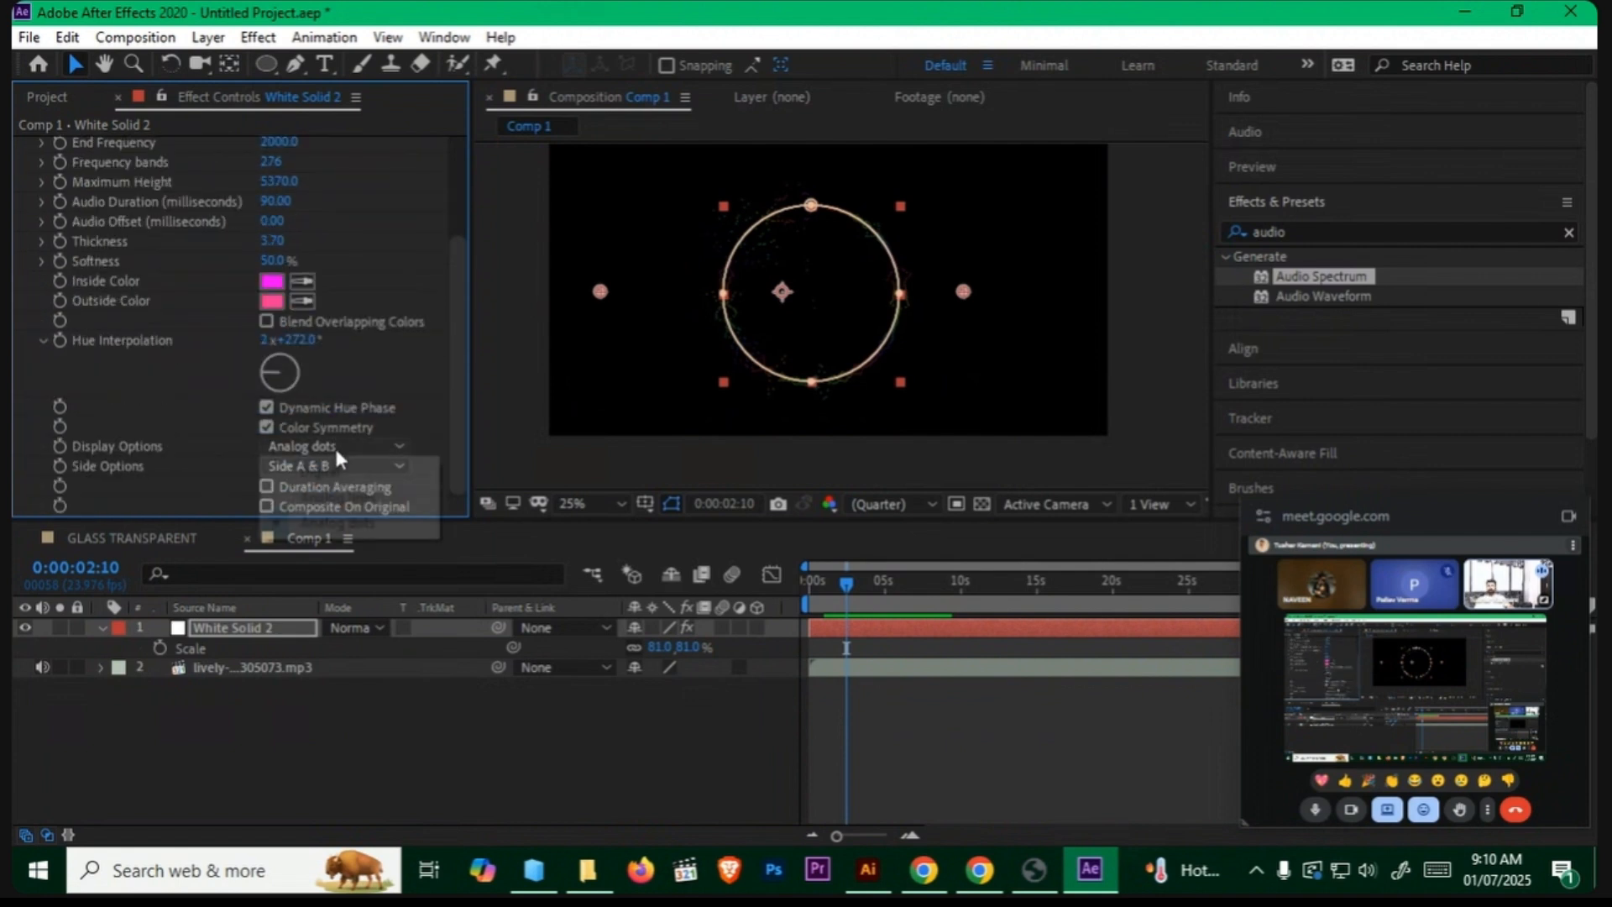
{"action": "left_click", "coordinate": [319, 497]}
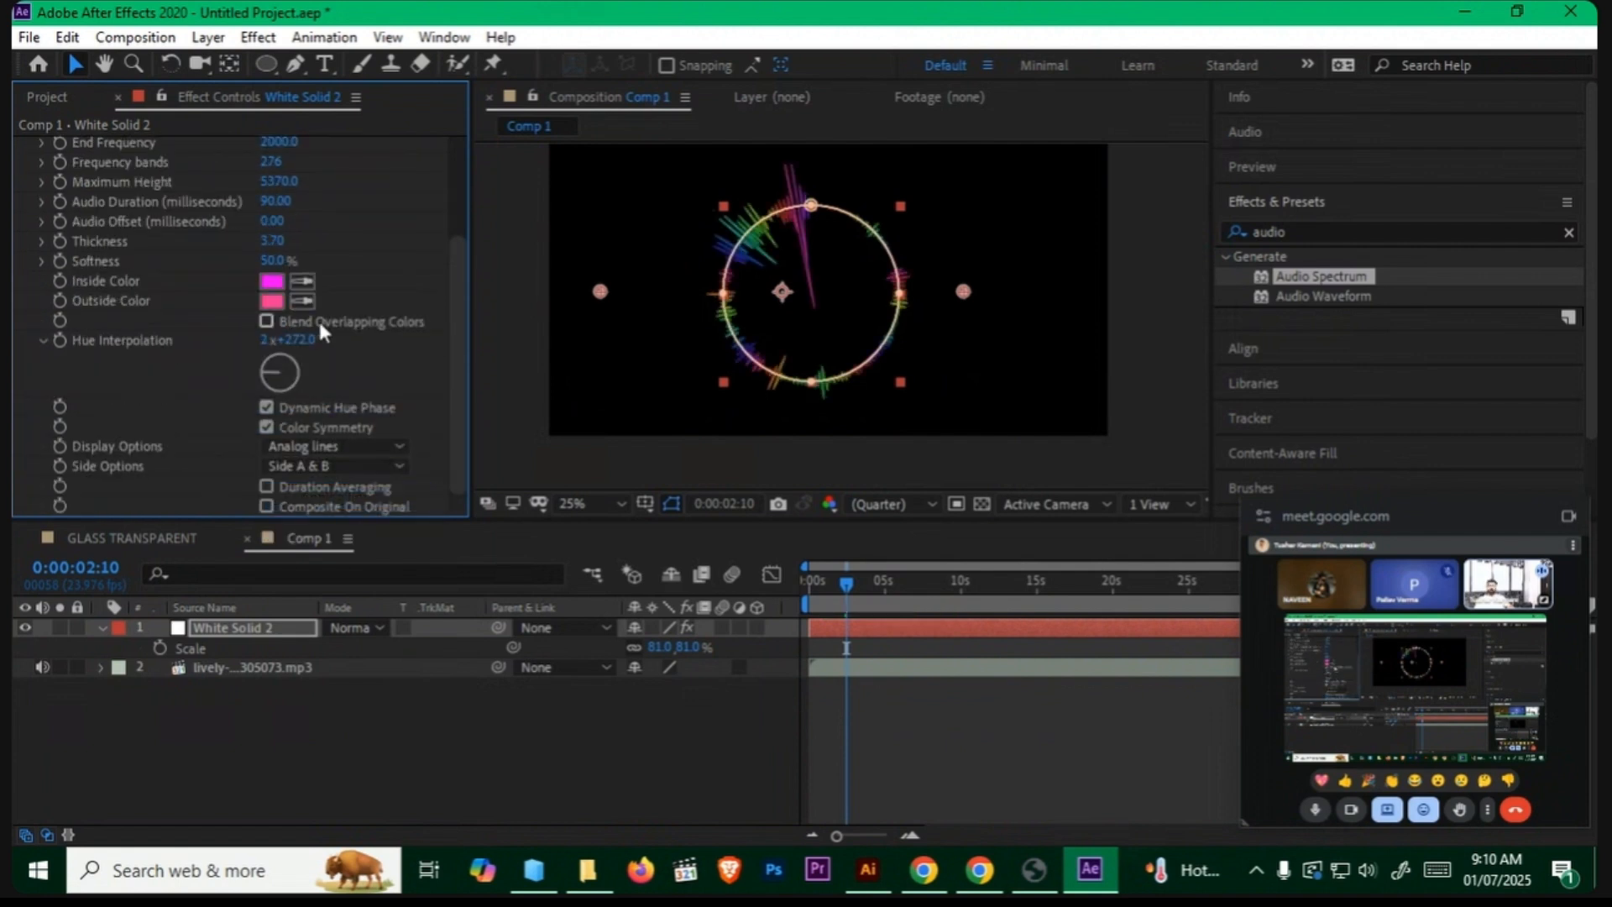
{"action": "left_click", "coordinate": [332, 446]}
{"action": "left_click", "coordinate": [367, 269]}
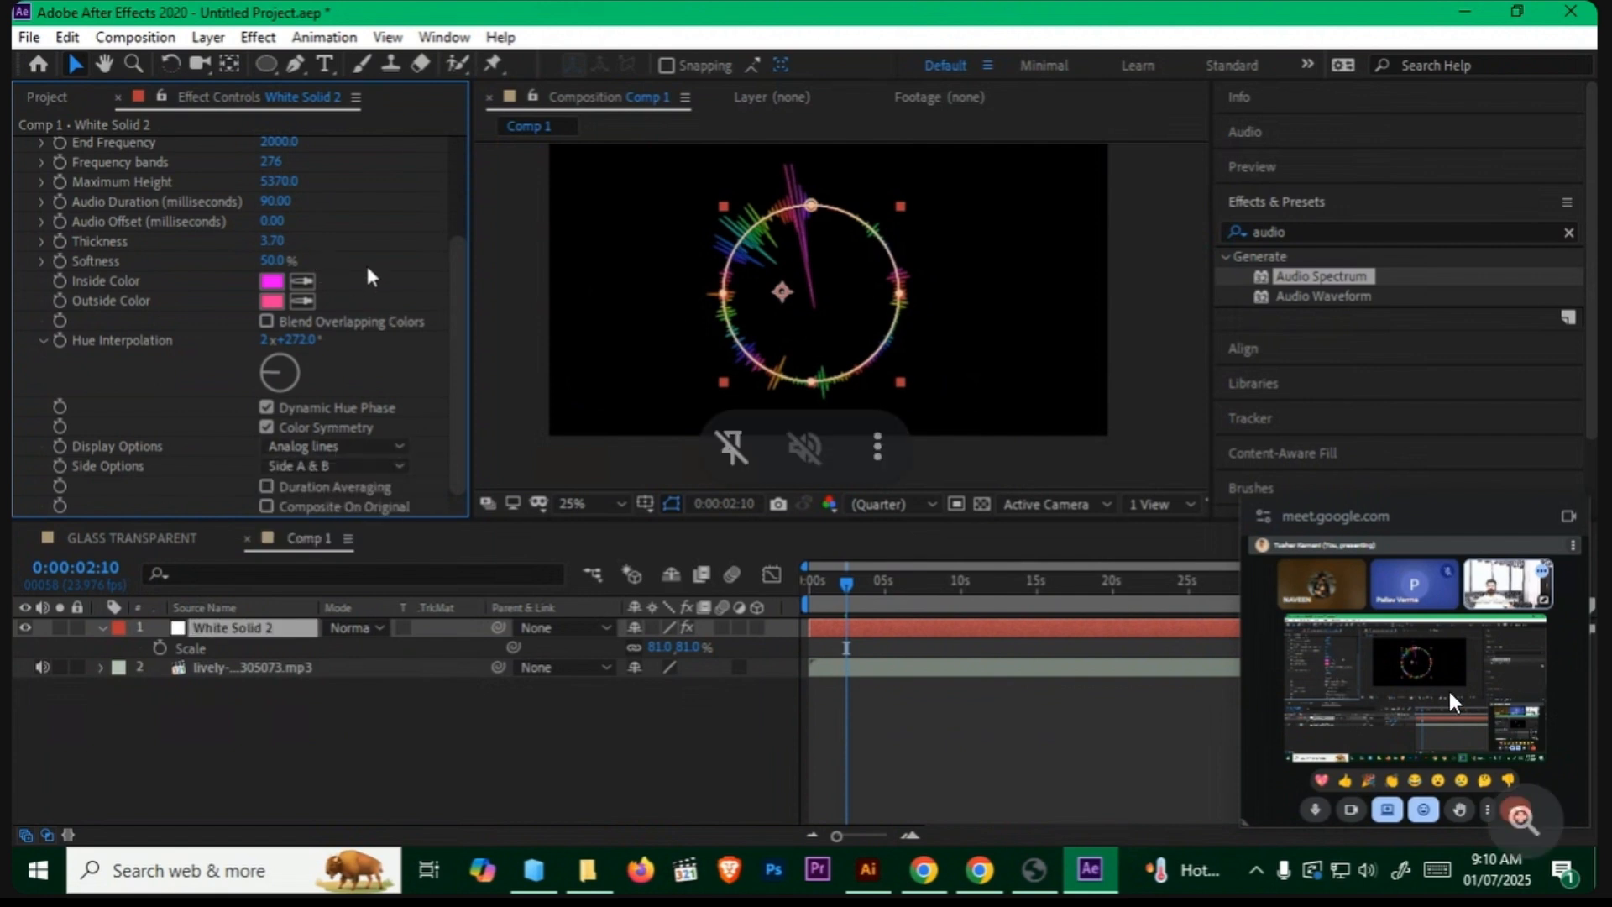
Step: Set the circular spectrum's frequency bands to 102 and its maximum height to 3600, and preview the result
{"action": "scroll", "coordinate": [353, 266], "scroll_direction": "up", "scroll_amount": 1}
{"action": "left_click_drag", "start_coordinate": [276, 215], "coordinate": [69, 215]}
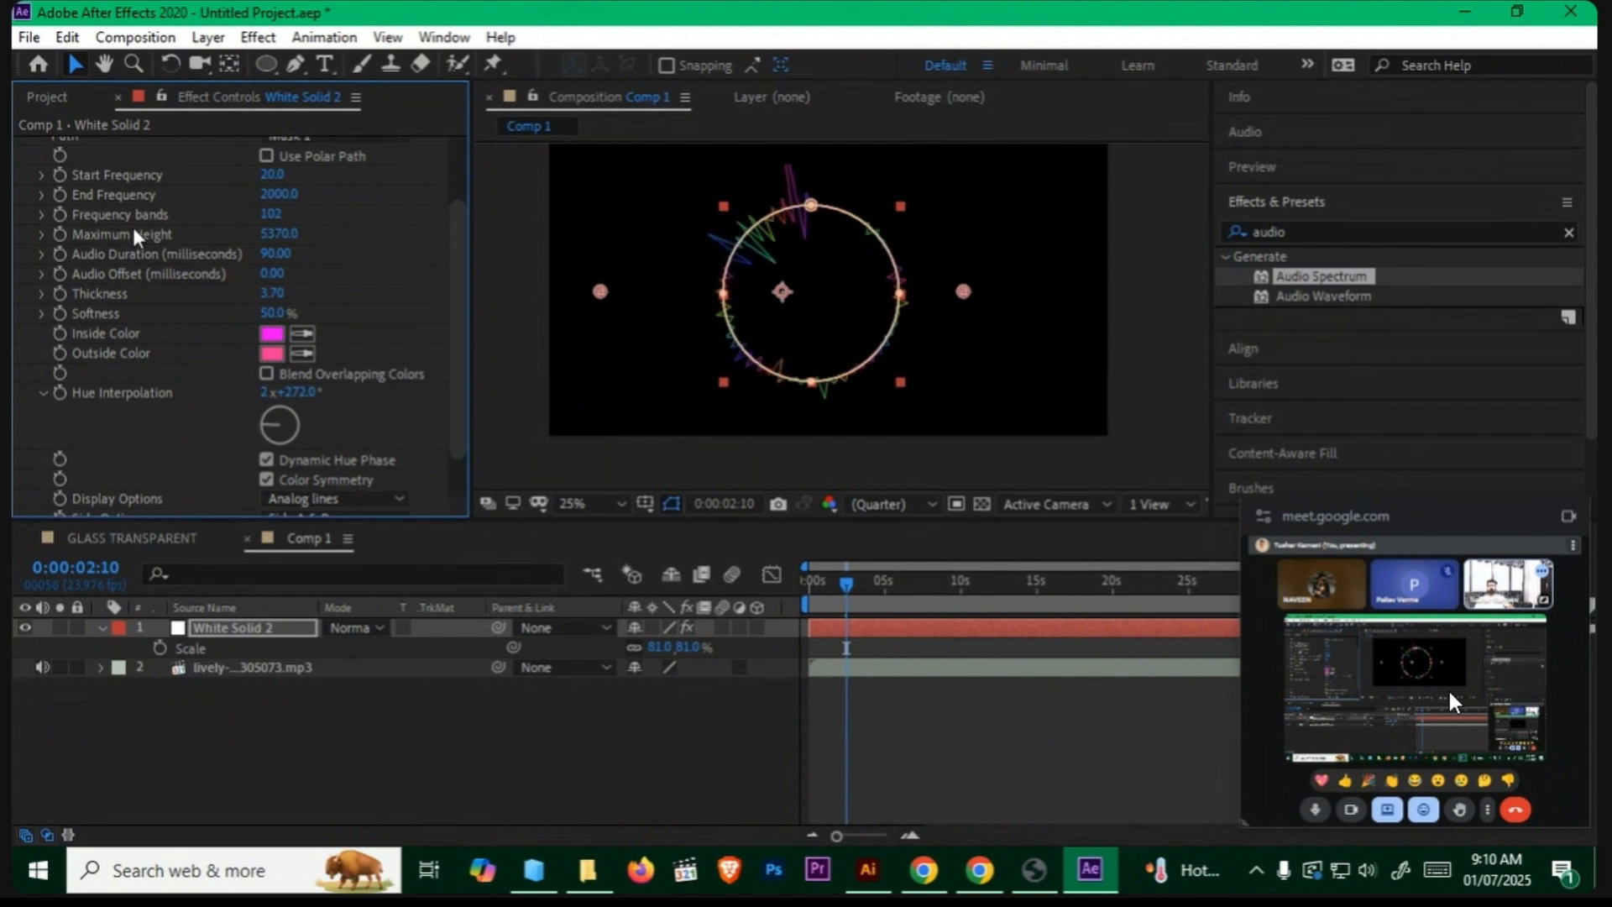
{"action": "left_click_drag", "start_coordinate": [285, 234], "coordinate": [225, 235]}
{"action": "key", "text": "space"}
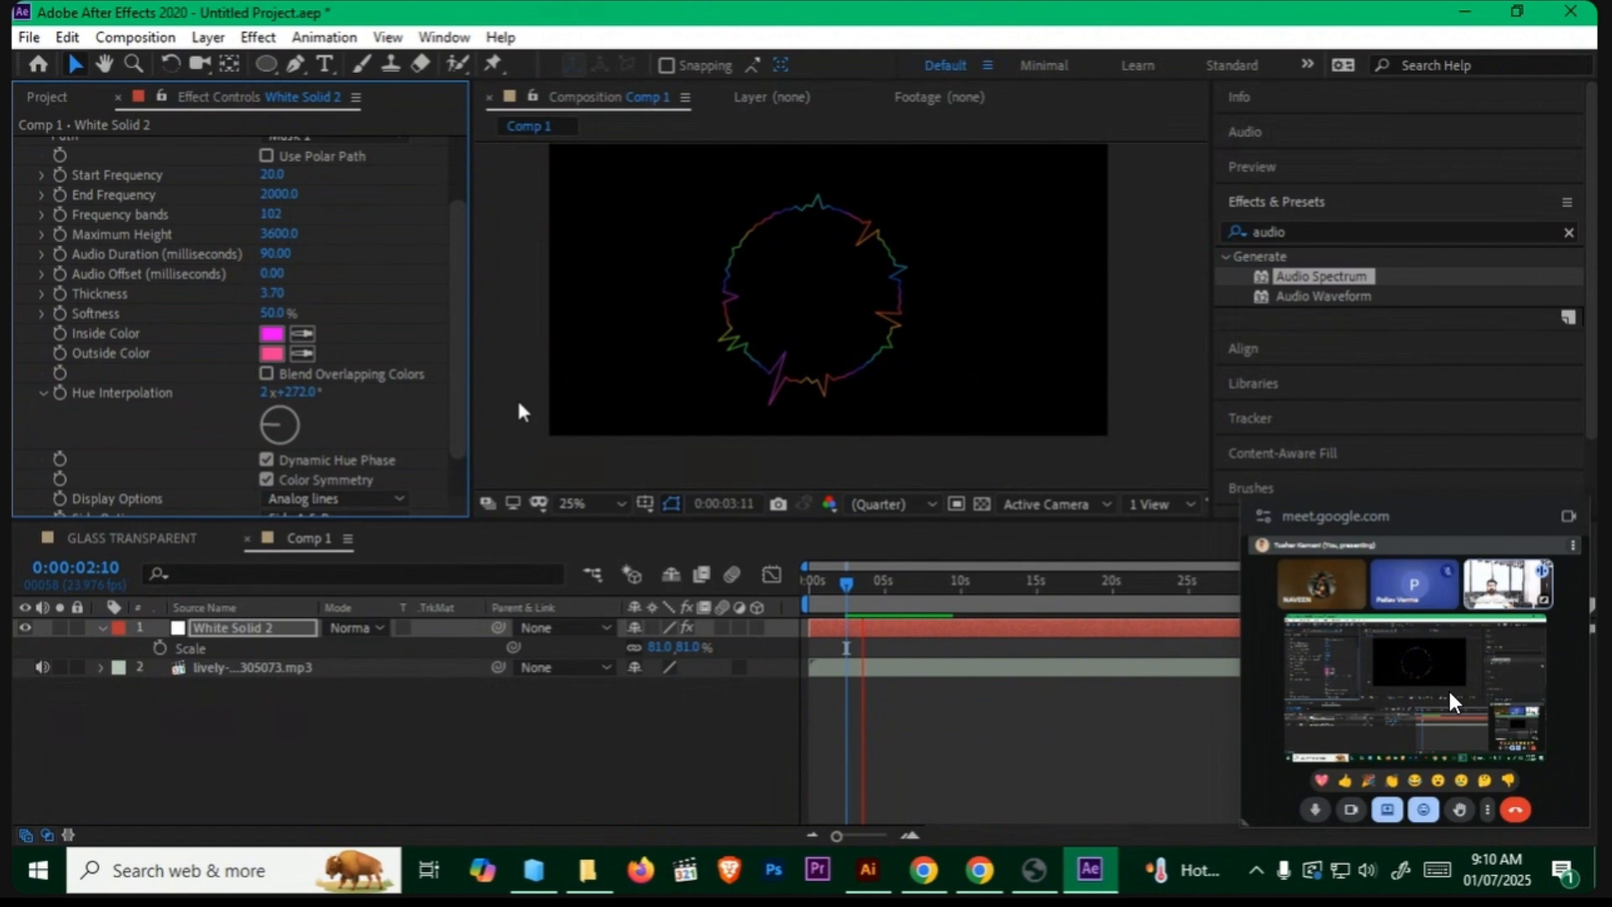
{"action": "key", "text": "space"}
Step: Switch the circular spectrum's side option to Side B and preview it
{"action": "scroll", "coordinate": [353, 420], "scroll_direction": "down", "scroll_amount": 2}
{"action": "left_click", "coordinate": [336, 466]}
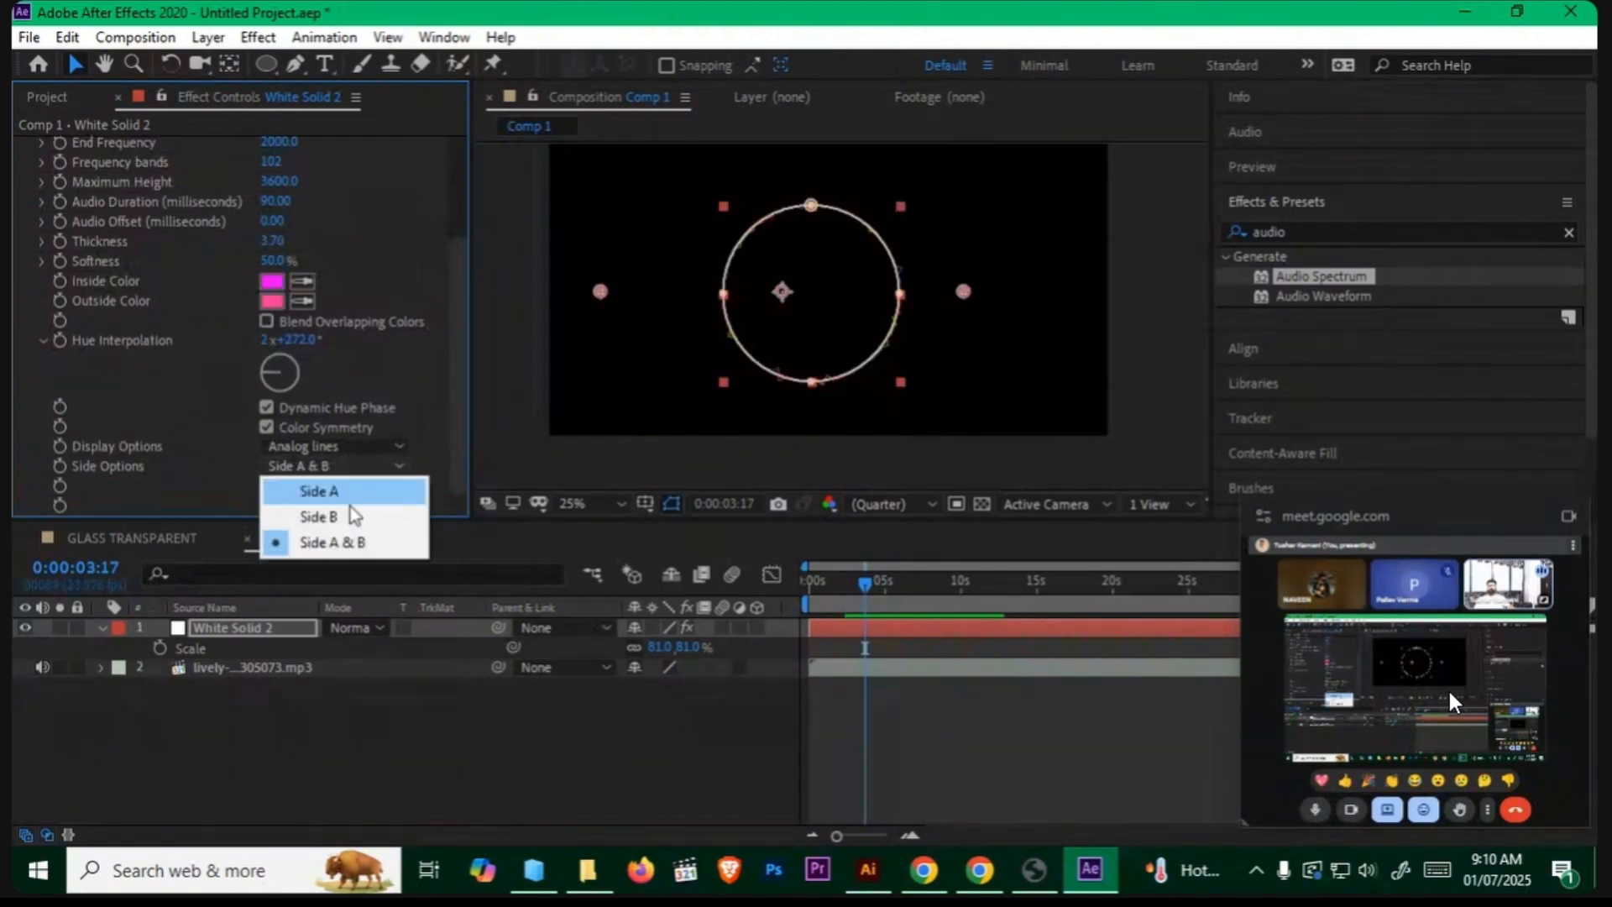
{"action": "left_click", "coordinate": [340, 517]}
{"action": "key", "text": "space"}
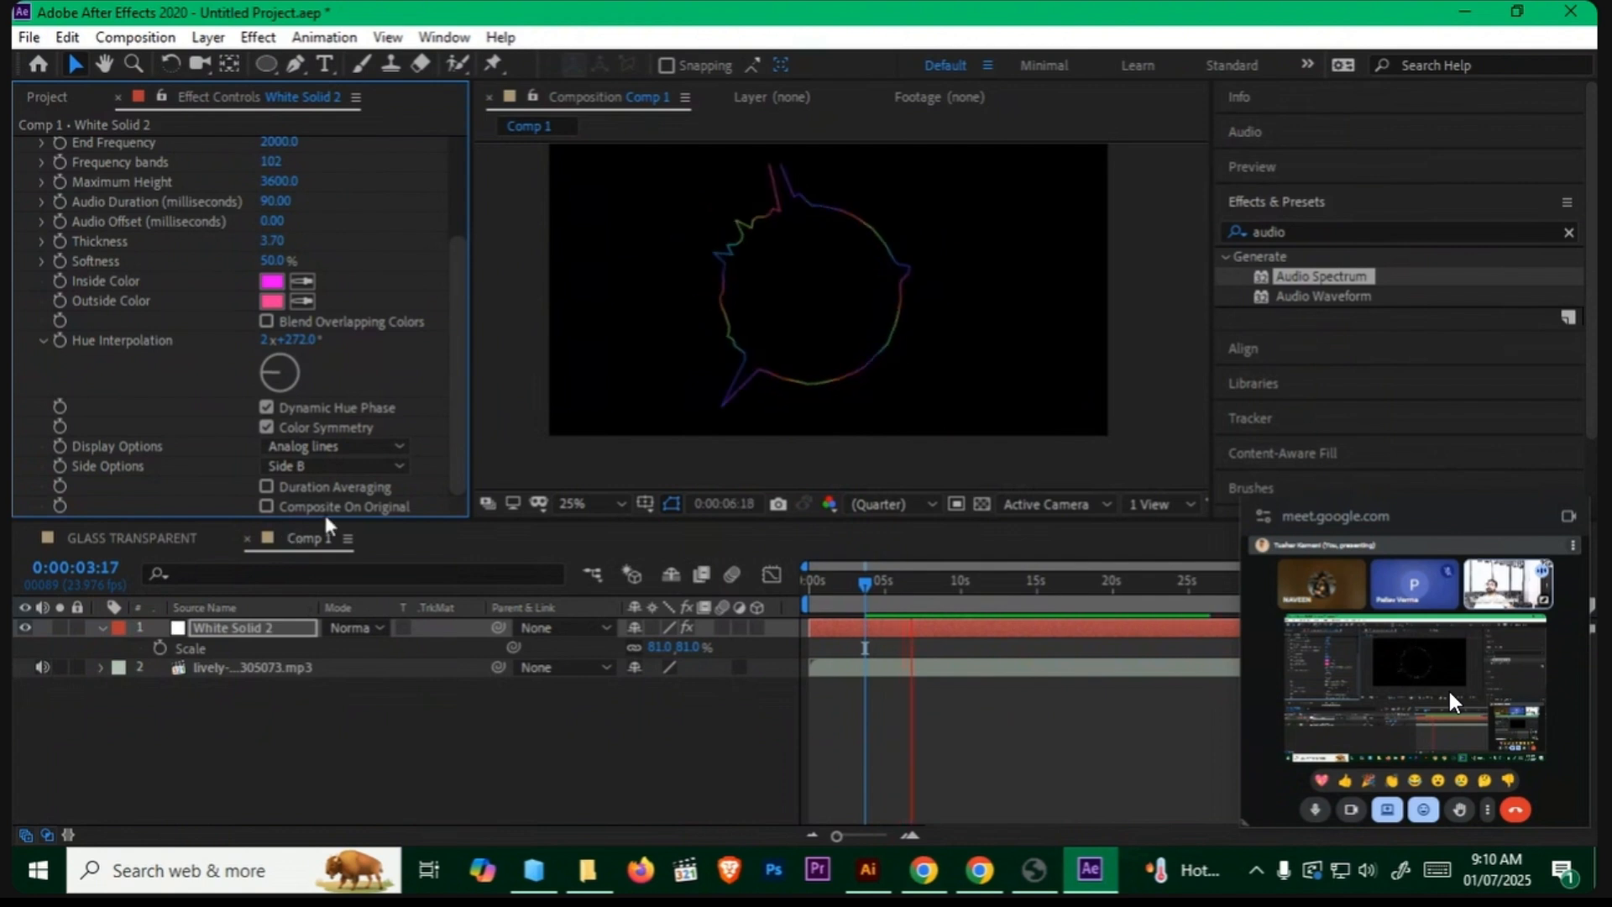
{"action": "key", "text": "space"}
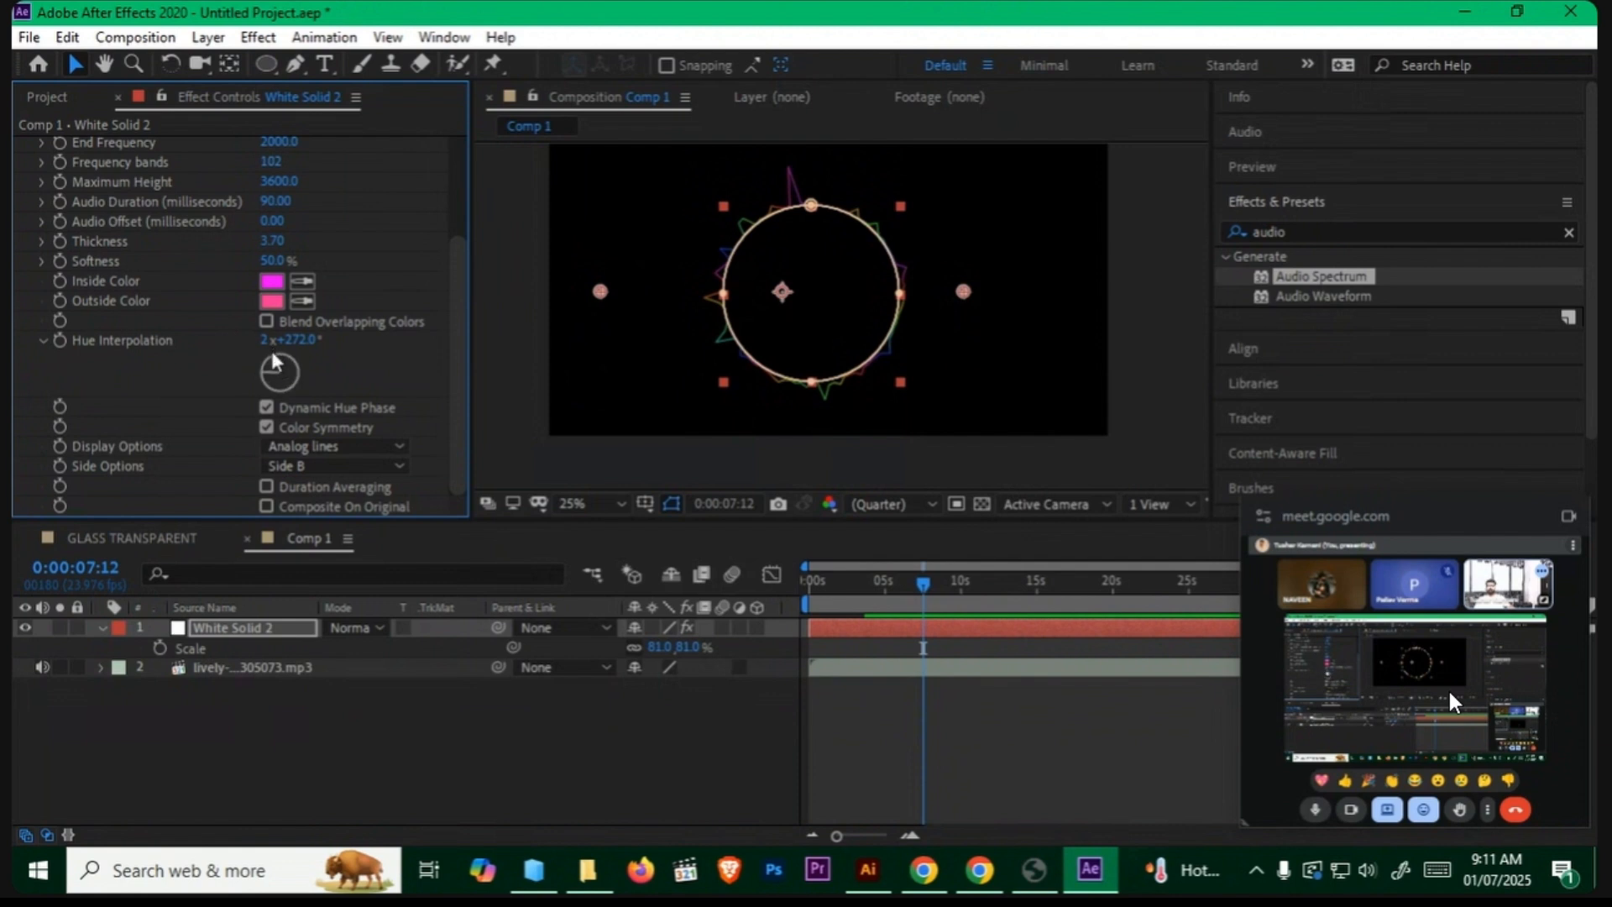
Step: Set the circular spectrum's thickness to 10 and preview the thicker line
{"action": "left_click_drag", "start_coordinate": [269, 251], "coordinate": [327, 251]}
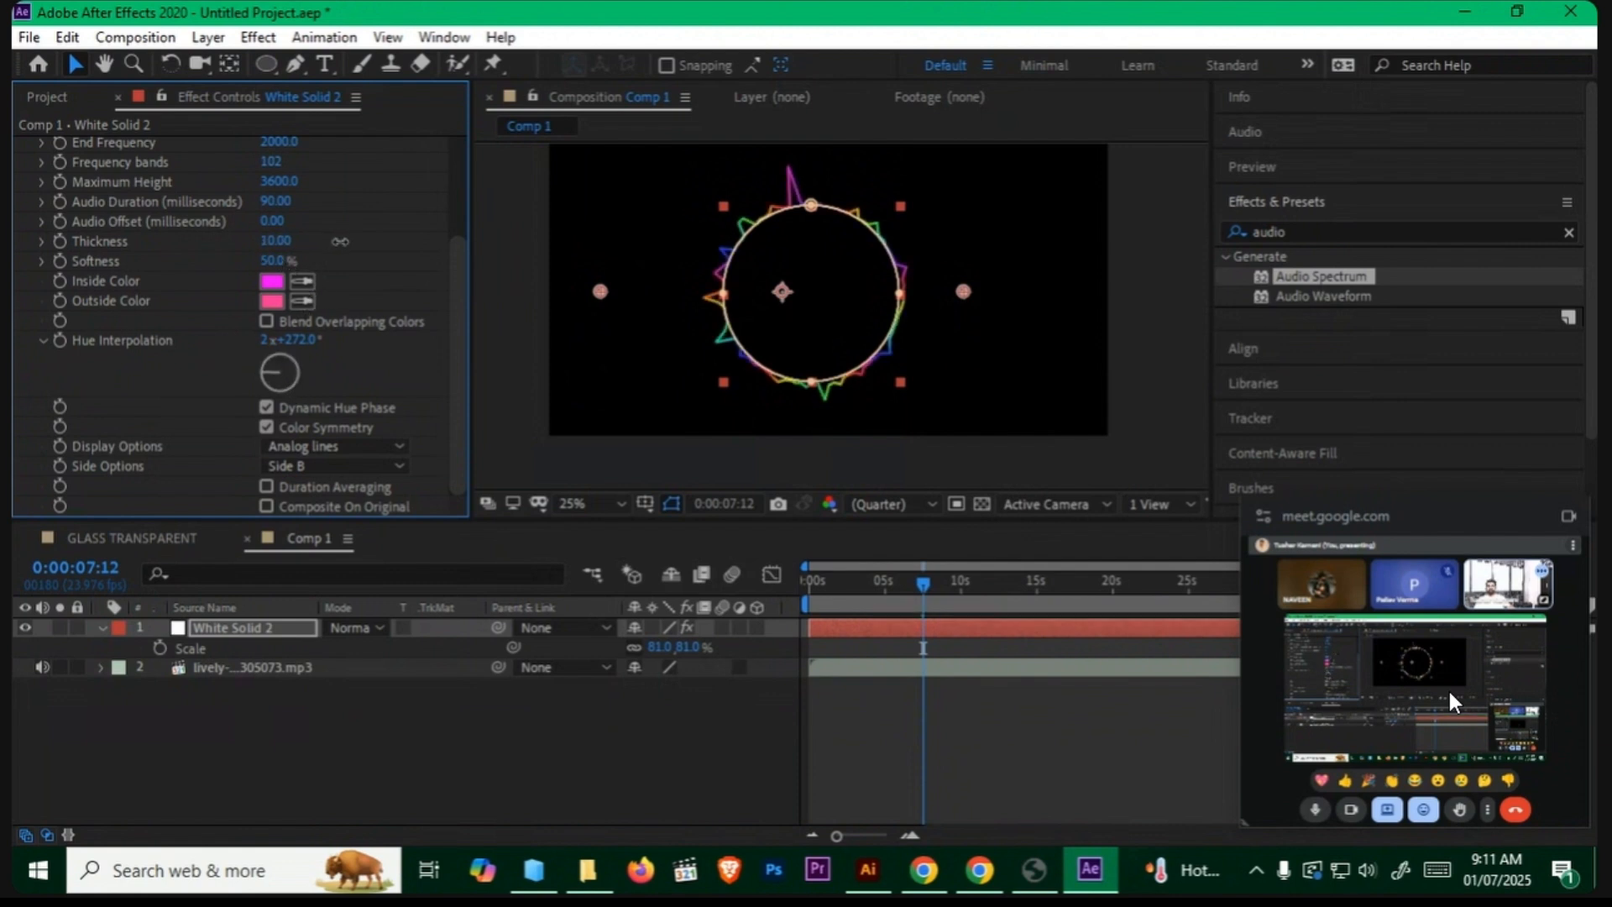
{"action": "key", "text": "space"}
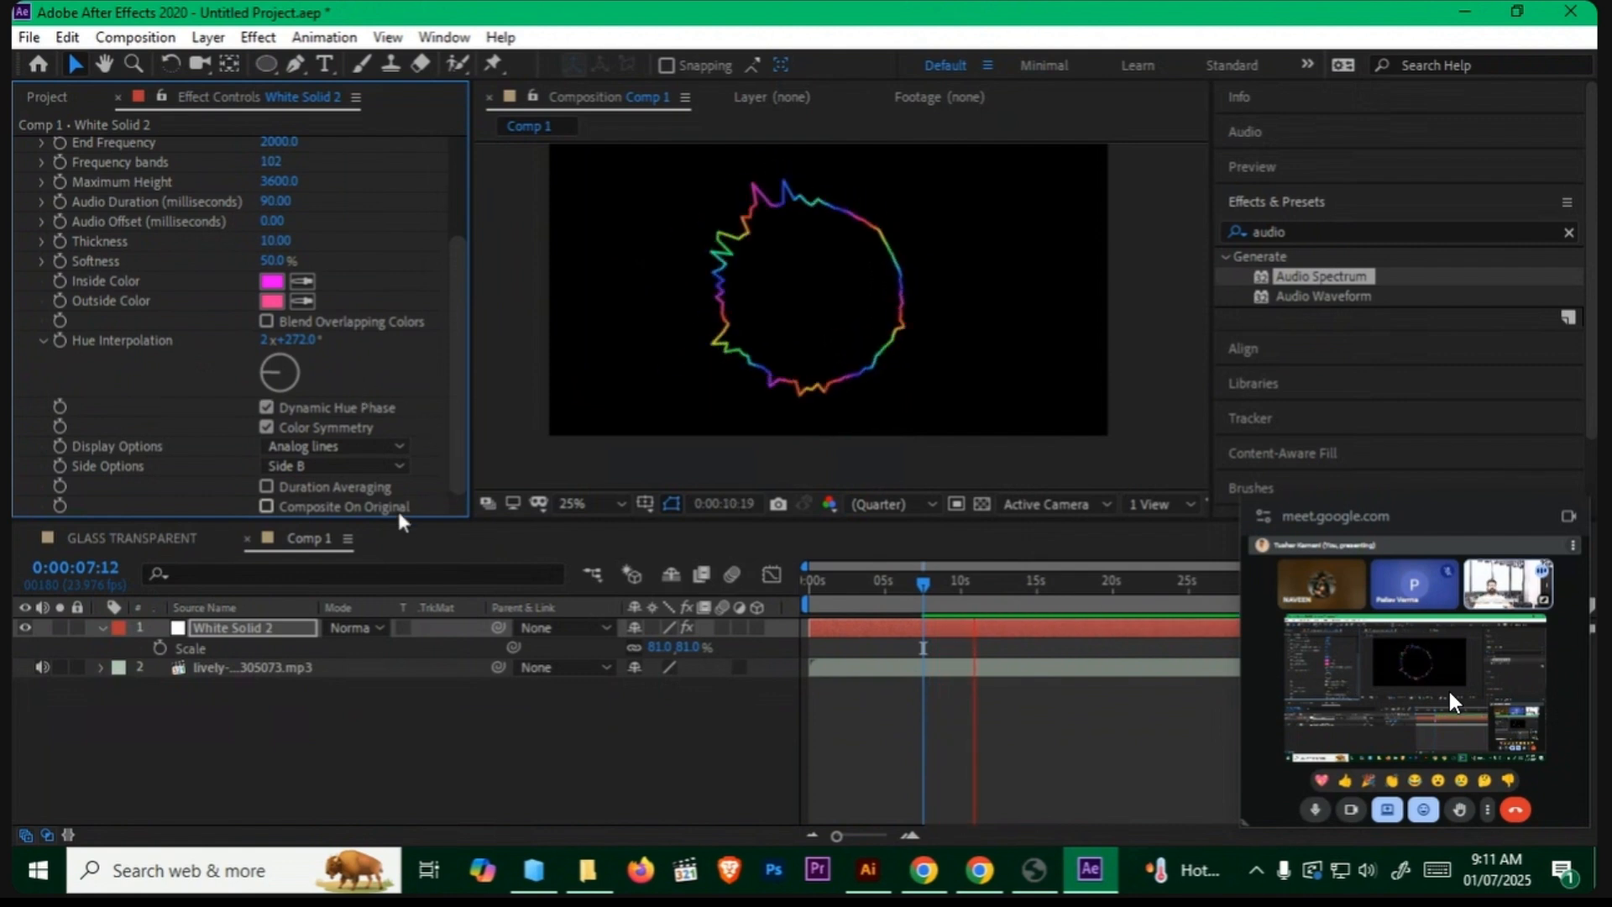
{"action": "left_click", "coordinate": [361, 462]}
Step: Change the Side B spectrum's display option to Analog dots and play it back
{"action": "left_click", "coordinate": [336, 446]}
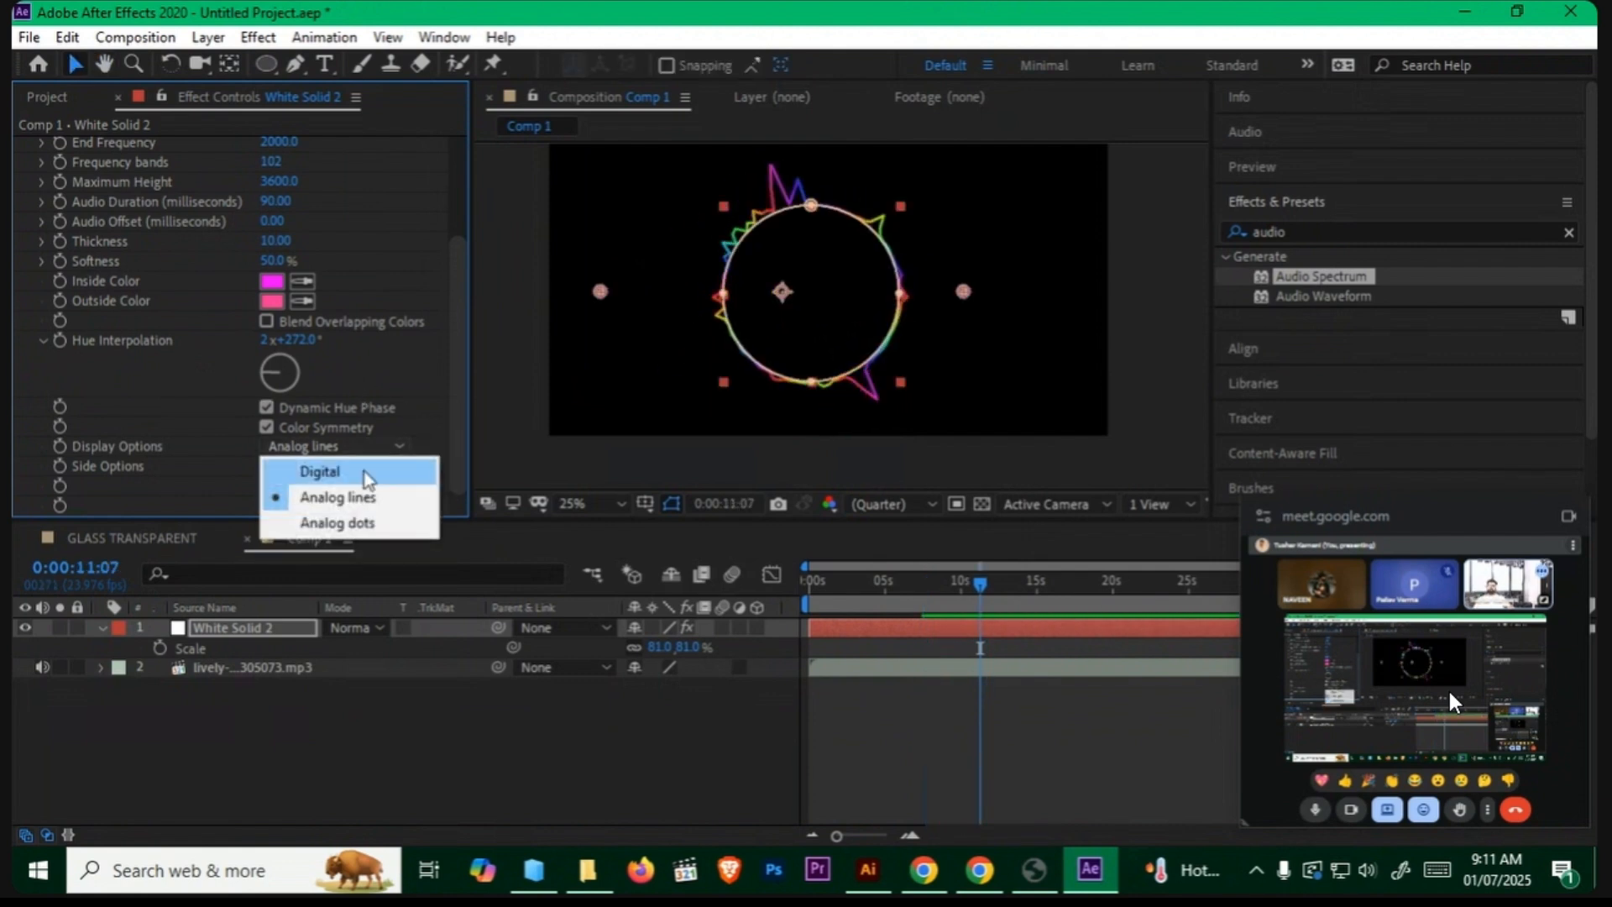
{"action": "left_click", "coordinate": [336, 518]}
{"action": "key", "text": "space"}
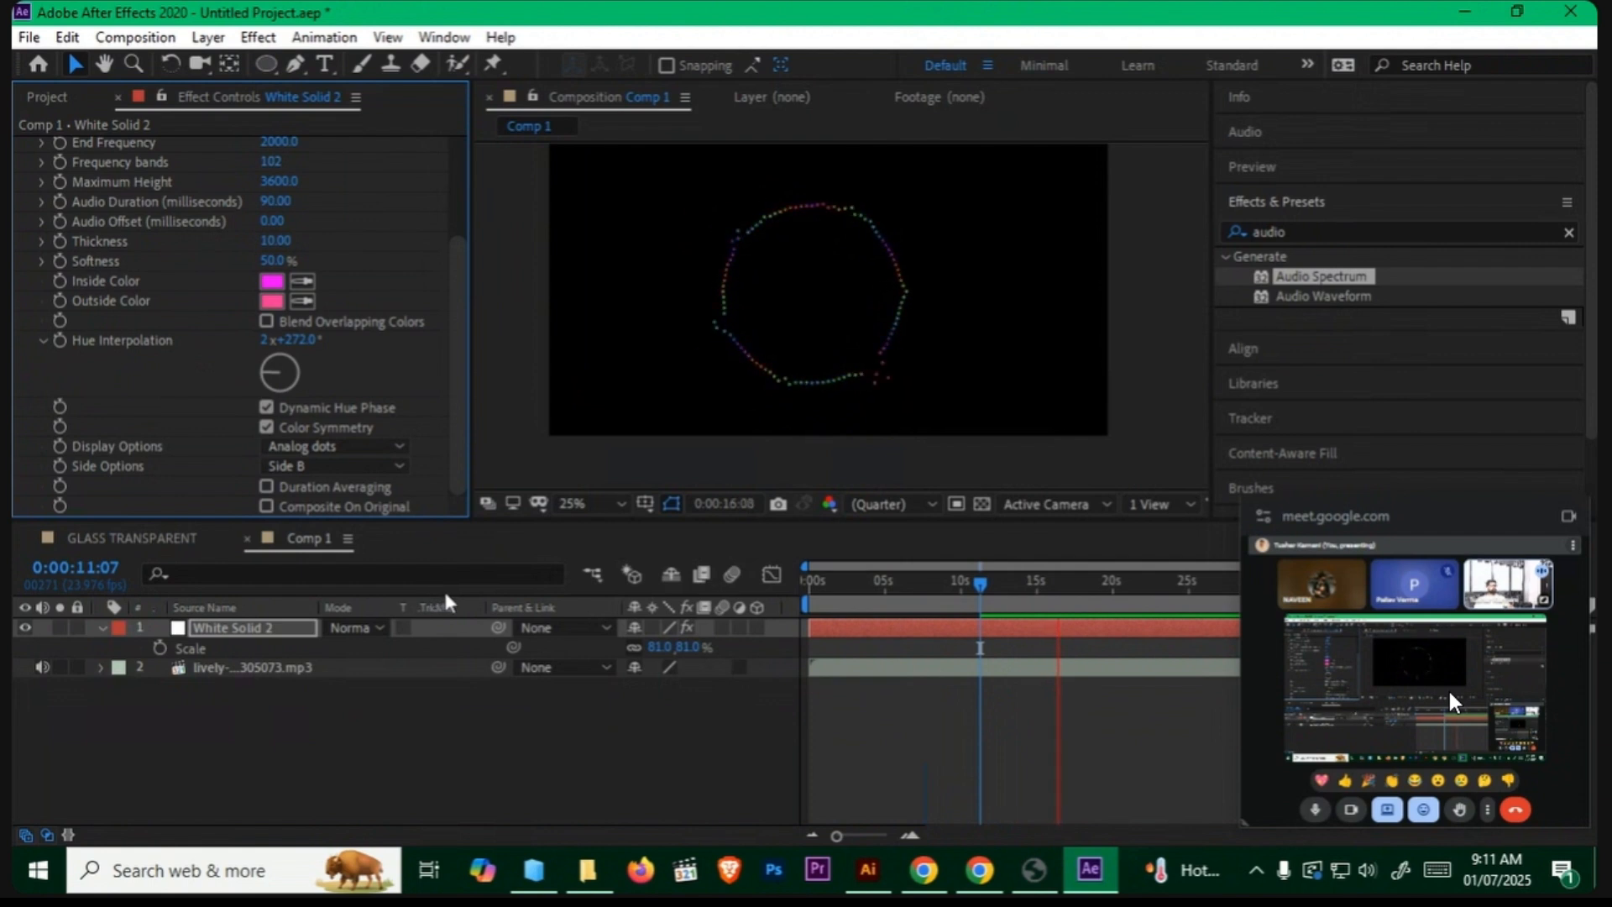
{"action": "key", "text": "space"}
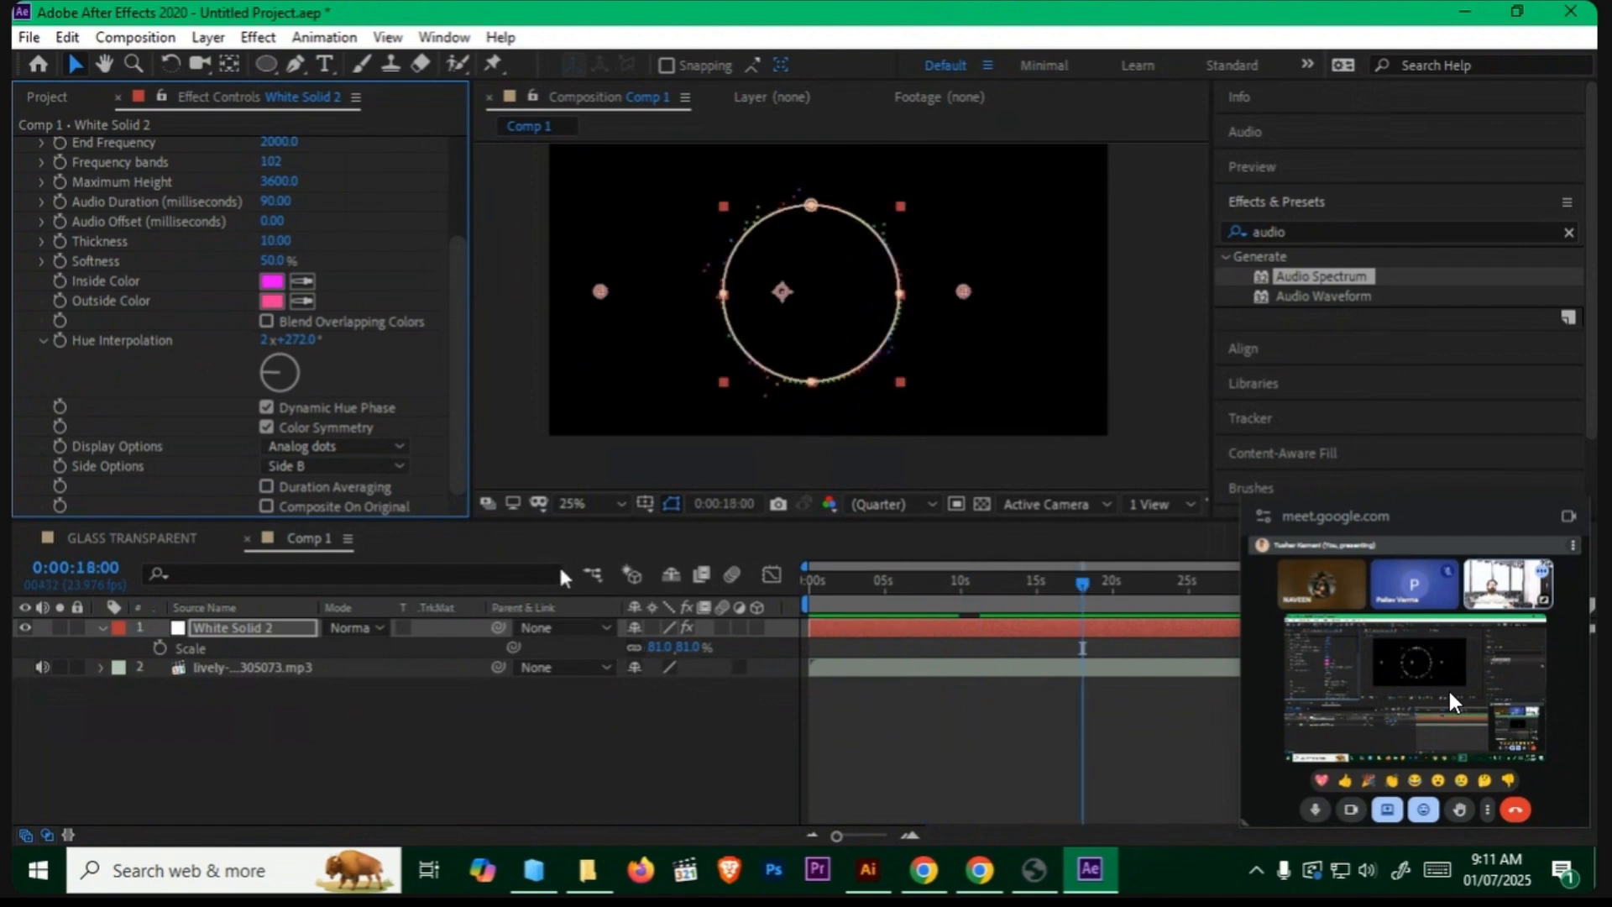
Step: Delete the circular mask from the white solid
{"action": "left_click_drag", "start_coordinate": [457, 430], "coordinate": [446, 250]}
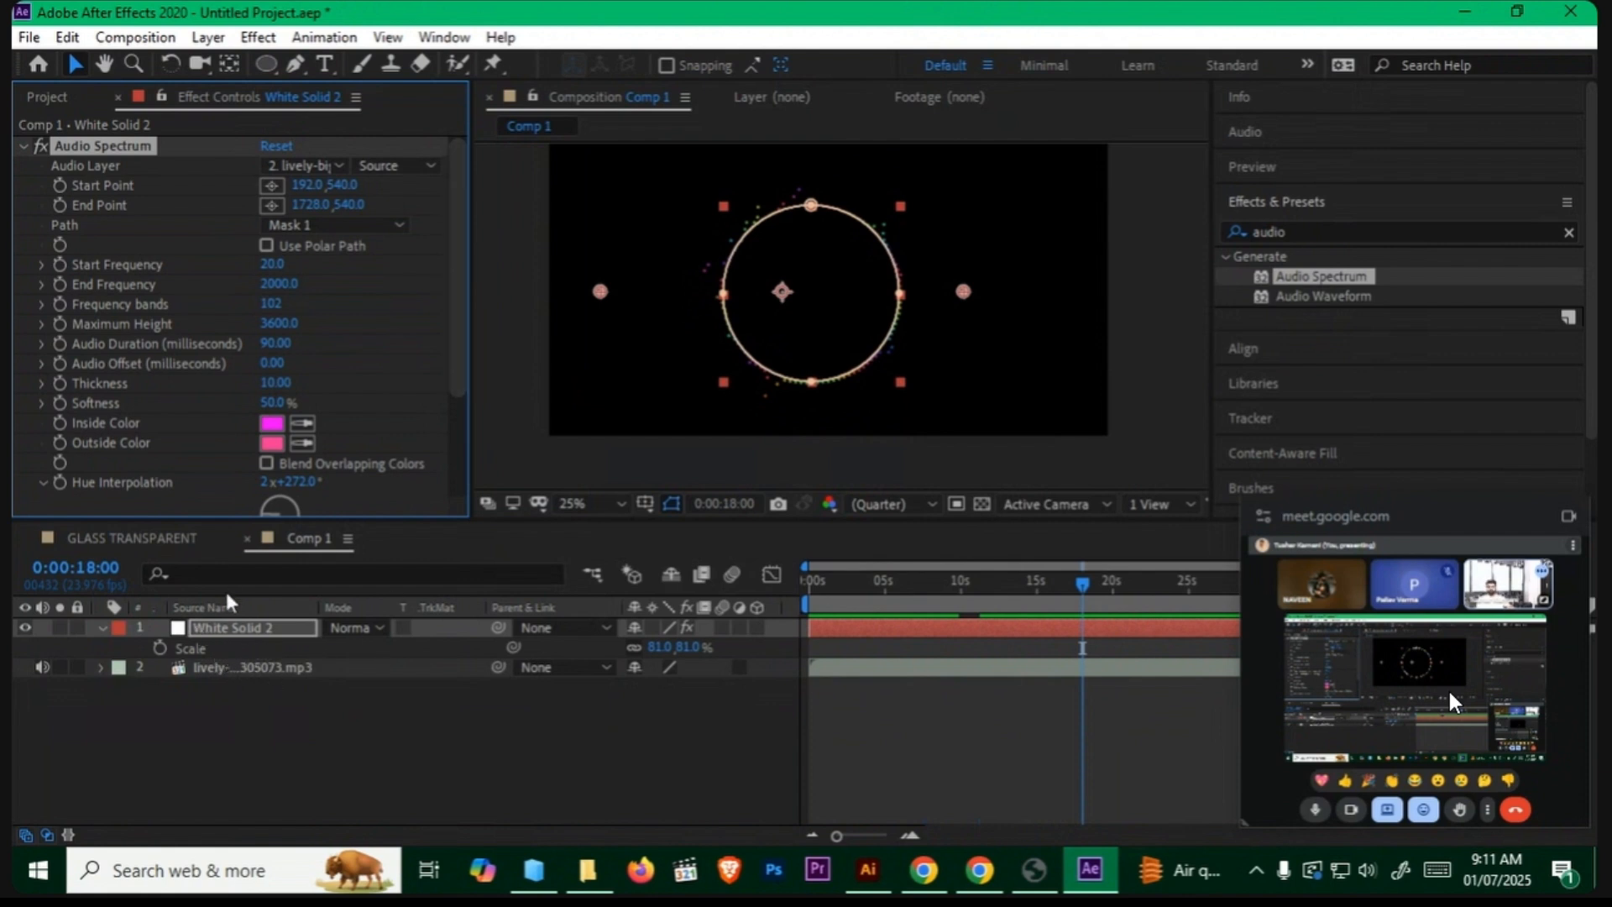
{"action": "left_click", "coordinate": [104, 627]}
{"action": "left_click", "coordinate": [228, 632]}
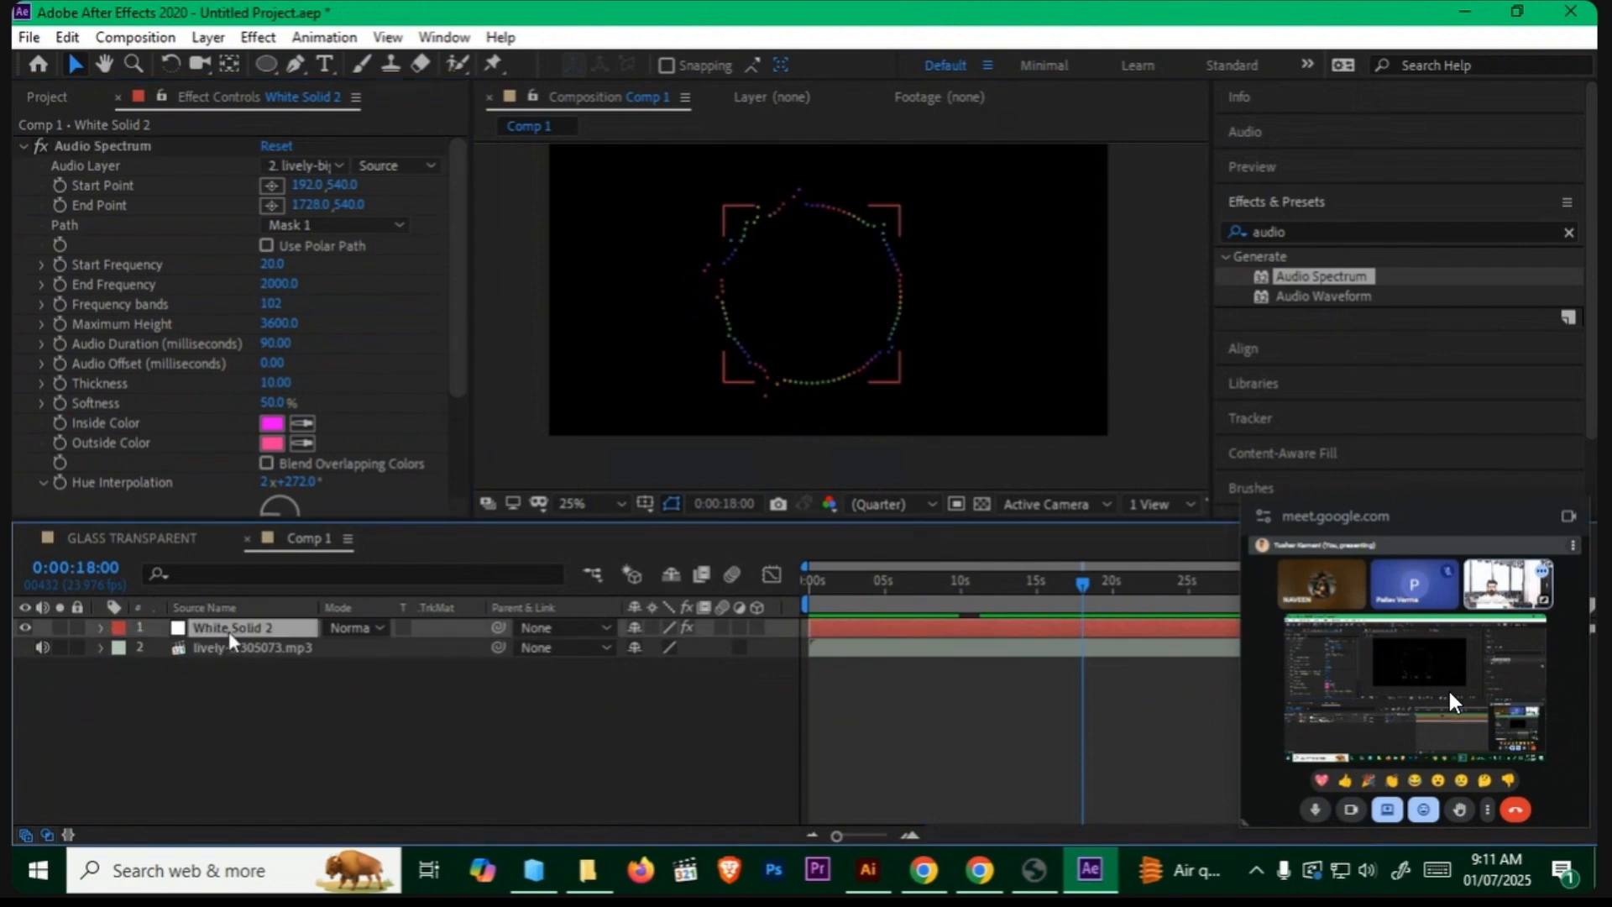
{"action": "left_click", "coordinate": [99, 628]}
{"action": "left_click", "coordinate": [153, 647]}
{"action": "key", "text": "Delete"}
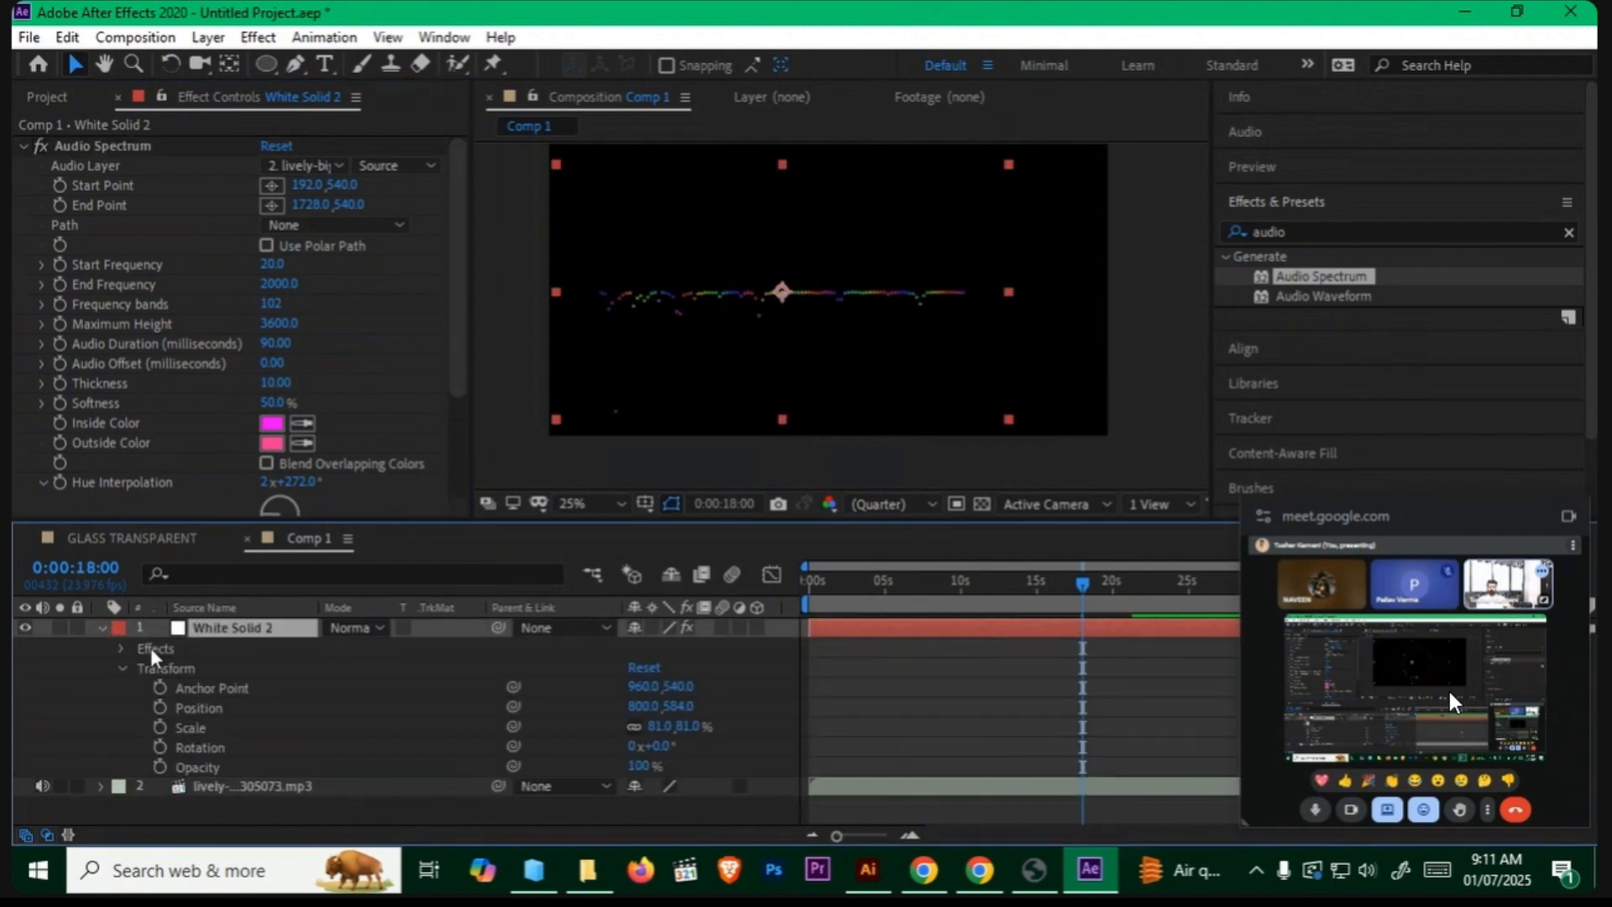
{"action": "left_click", "coordinate": [103, 628]}
Step: Set the straight spectrum's display option to Digital and its side option to Side A & B, and preview from the start
{"action": "left_click_drag", "start_coordinate": [905, 581], "coordinate": [808, 581]}
{"action": "scroll", "coordinate": [429, 446], "scroll_direction": "down", "scroll_amount": 5}
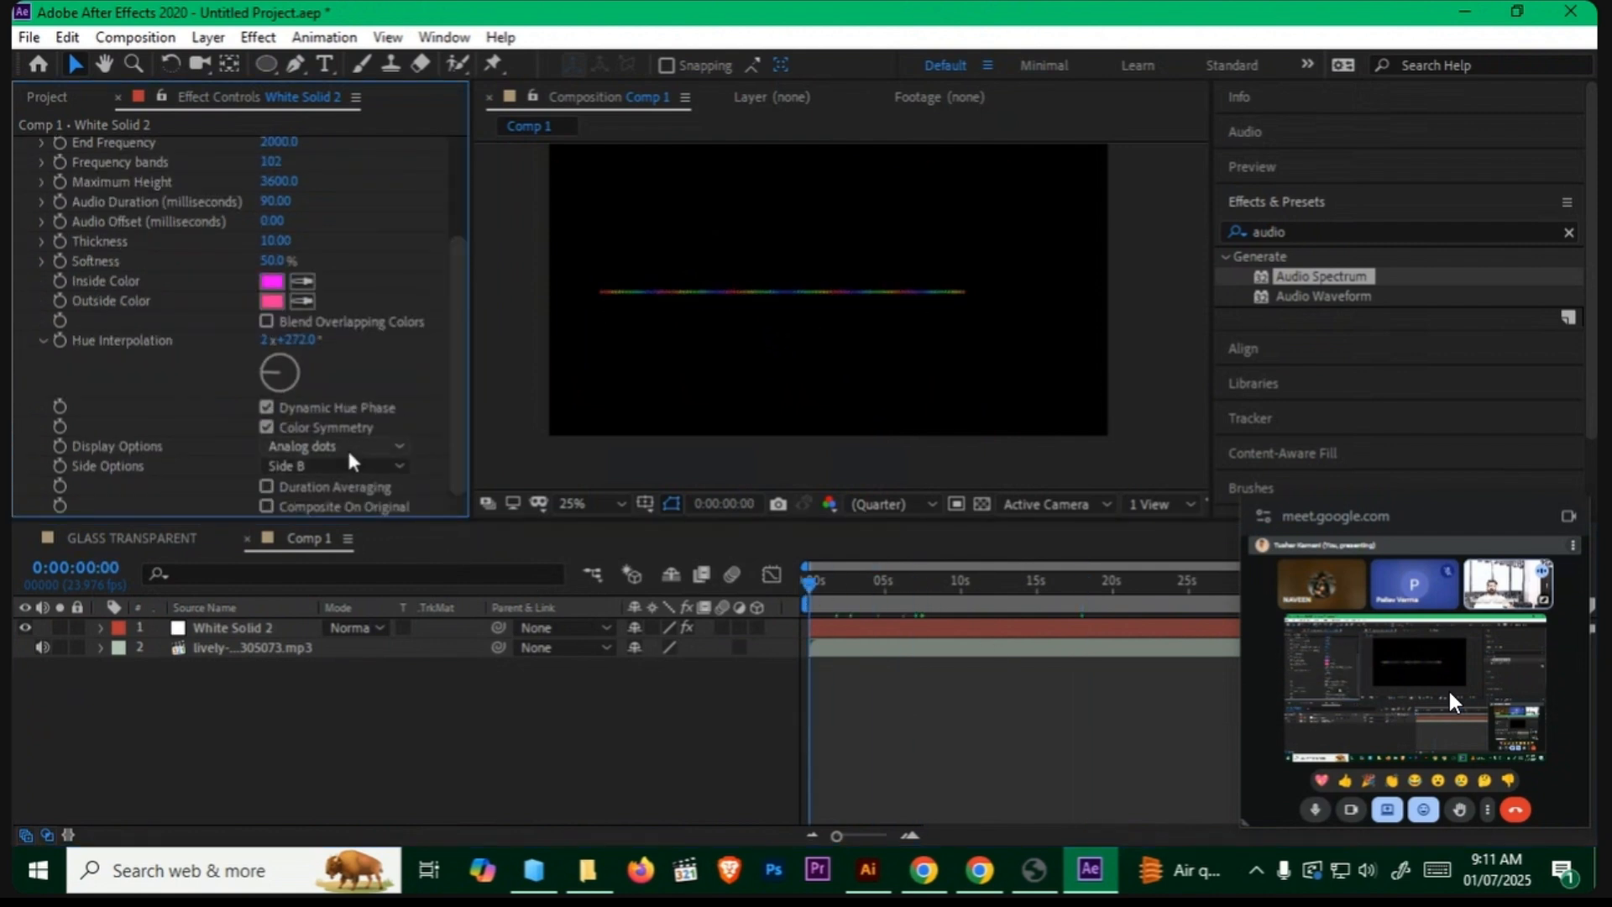
{"action": "left_click", "coordinate": [346, 447]}
{"action": "left_click", "coordinate": [346, 472]}
{"action": "left_click", "coordinate": [344, 465]}
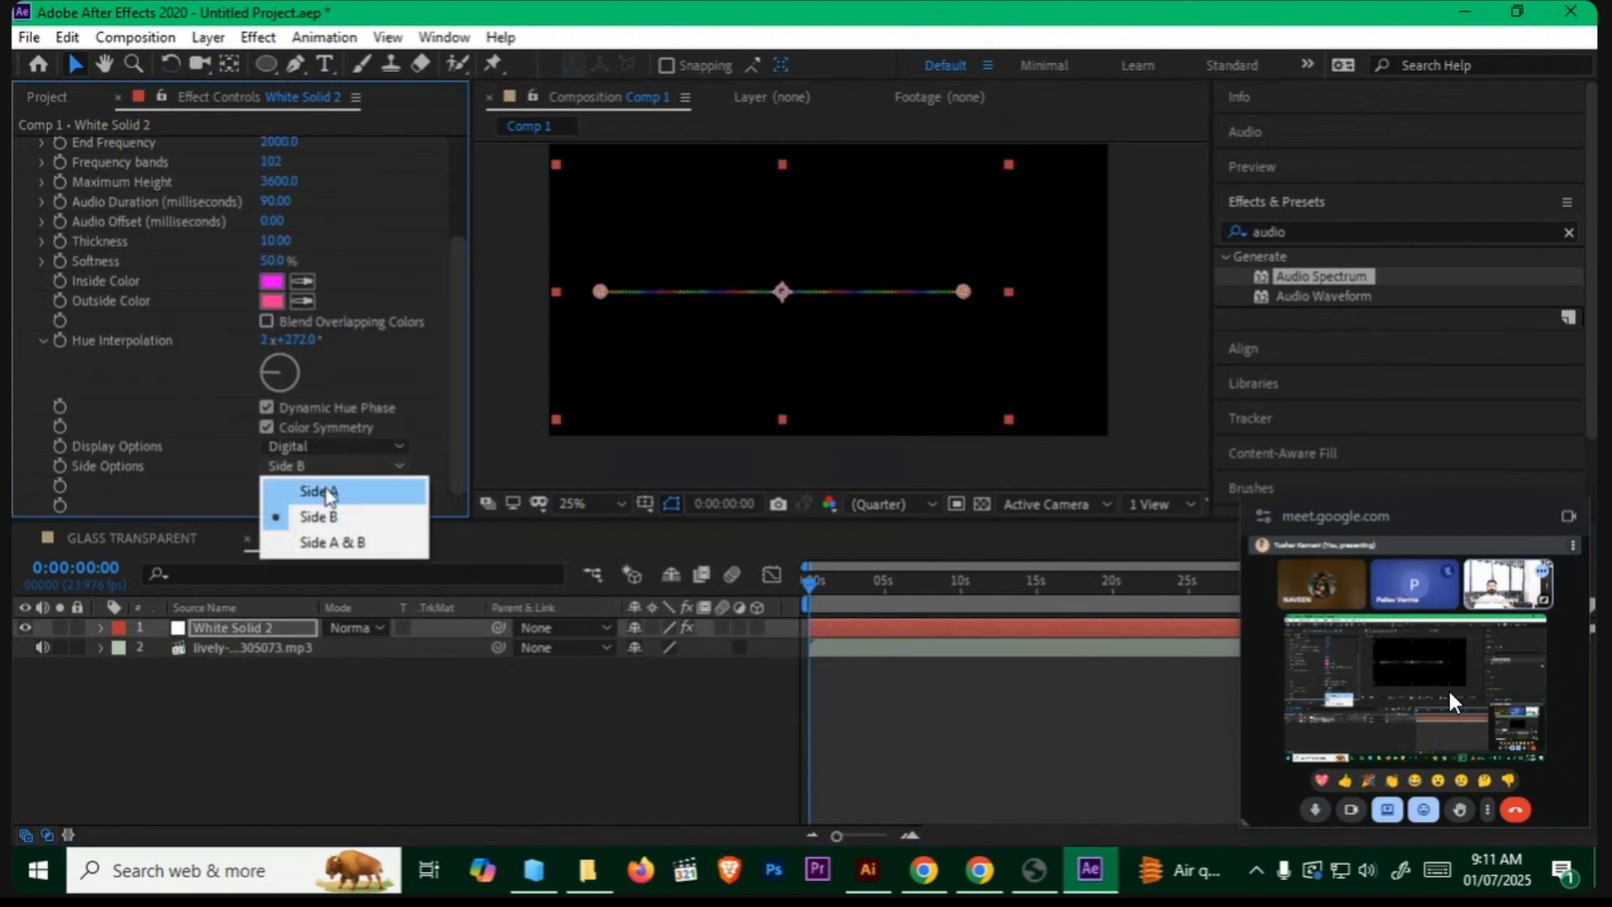
{"action": "left_click", "coordinate": [345, 542]}
{"action": "left_click", "coordinate": [403, 705]}
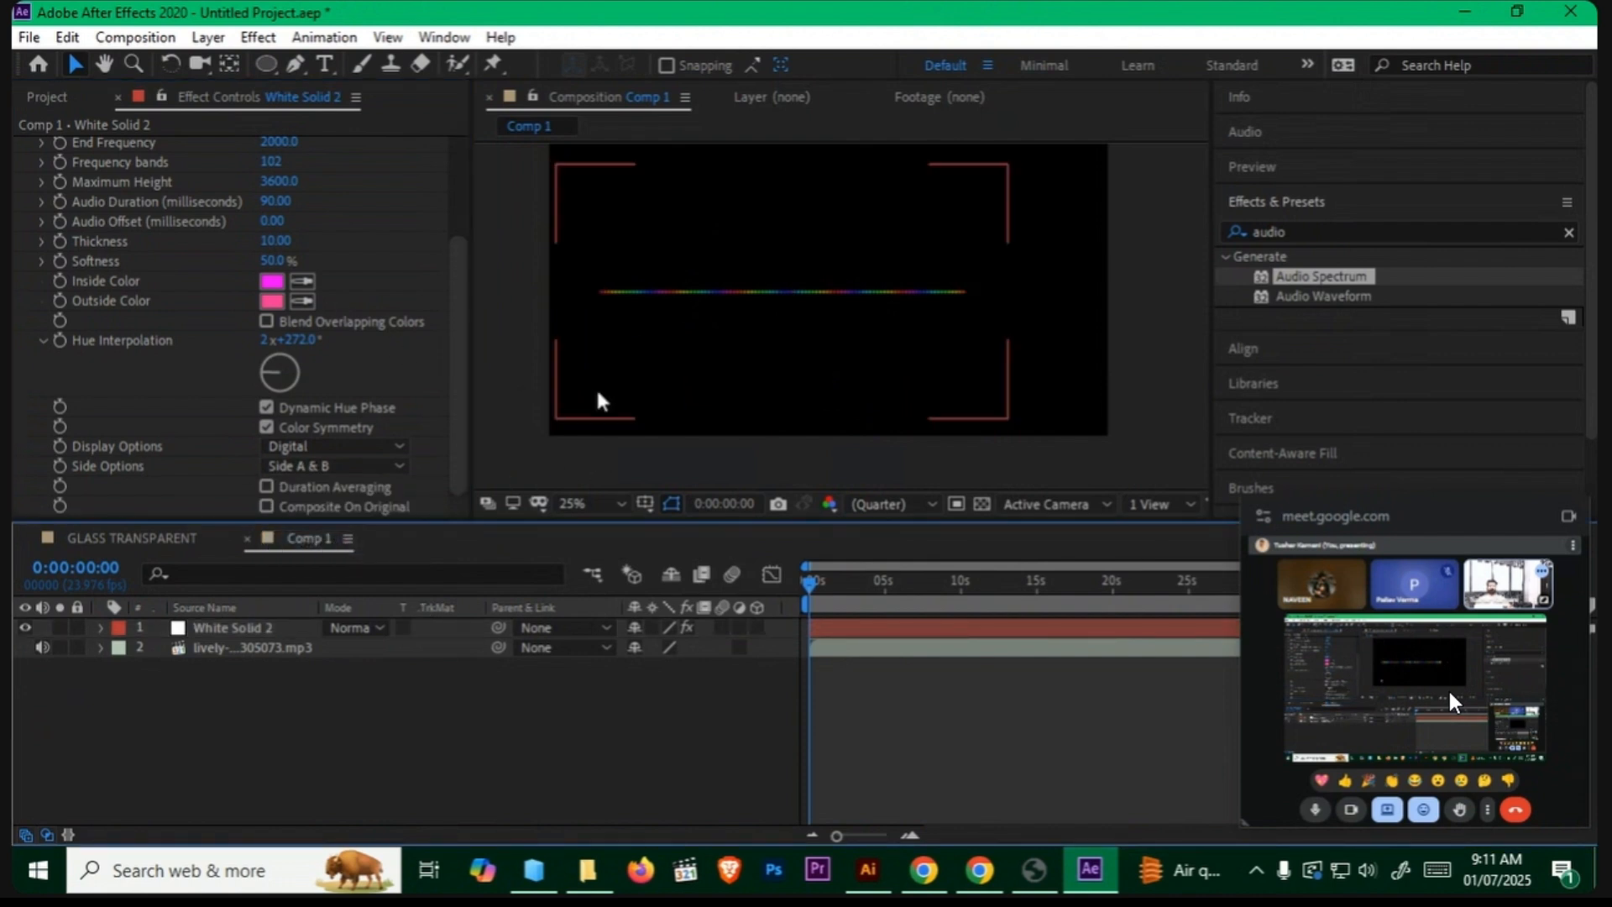
{"action": "key", "text": "space"}
{"action": "key", "text": "space"}
{"action": "scroll", "coordinate": [680, 378], "scroll_direction": "up", "scroll_amount": 2}
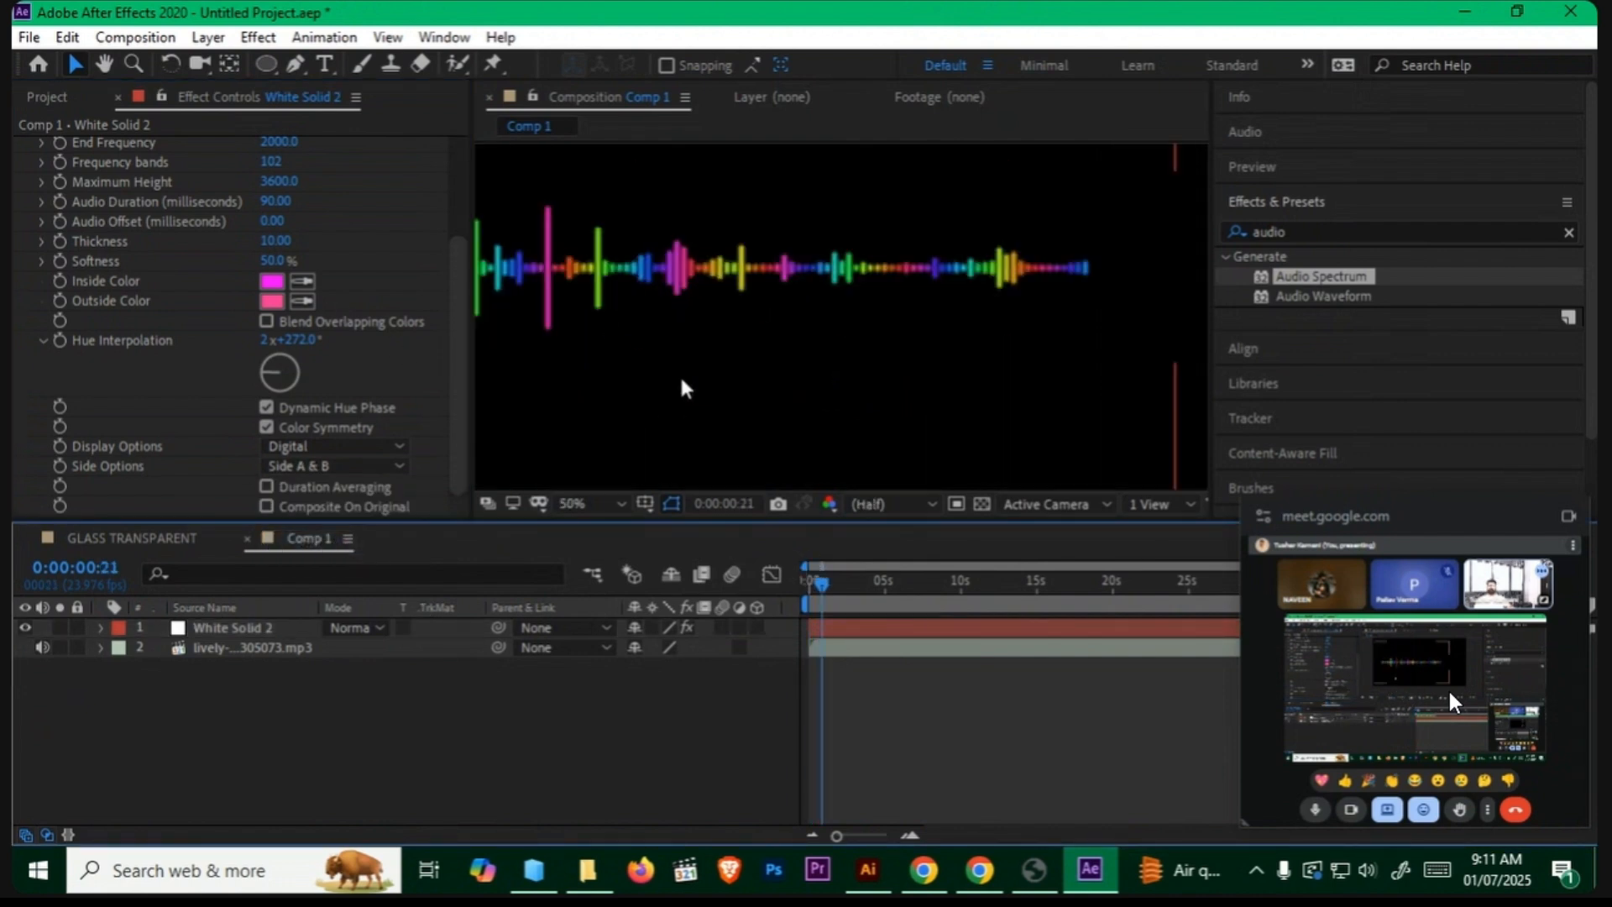
{"action": "scroll", "coordinate": [681, 378], "scroll_direction": "down", "scroll_amount": 2}
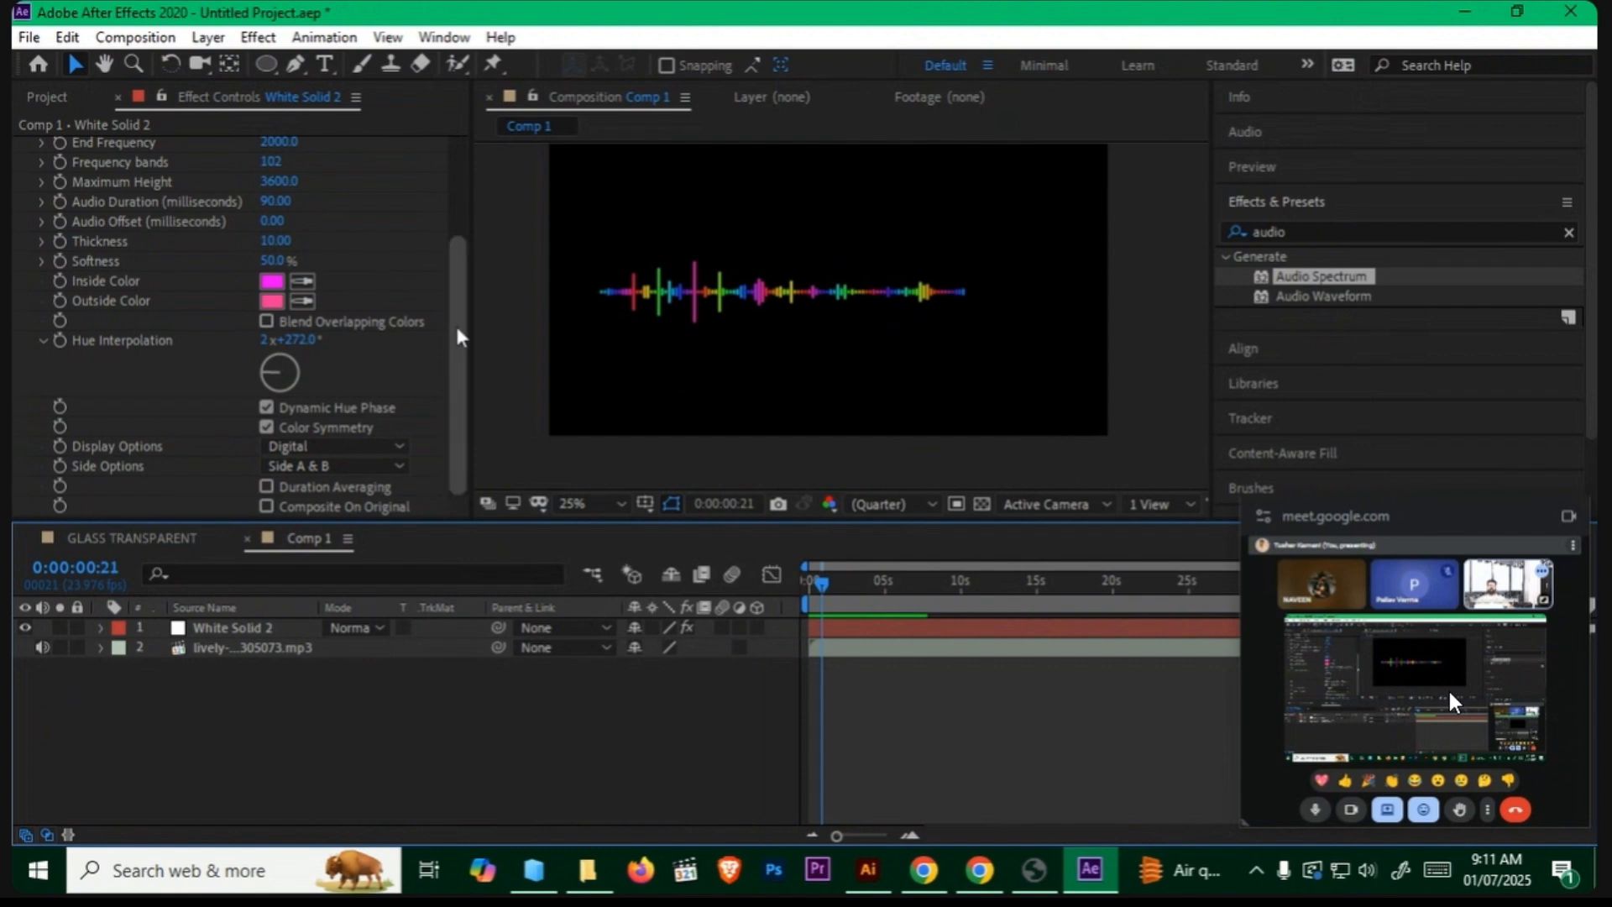
Step: Enable Use Polar Path for the audio spectrum and preview the radial result
{"action": "left_click_drag", "start_coordinate": [455, 323], "coordinate": [465, 204]}
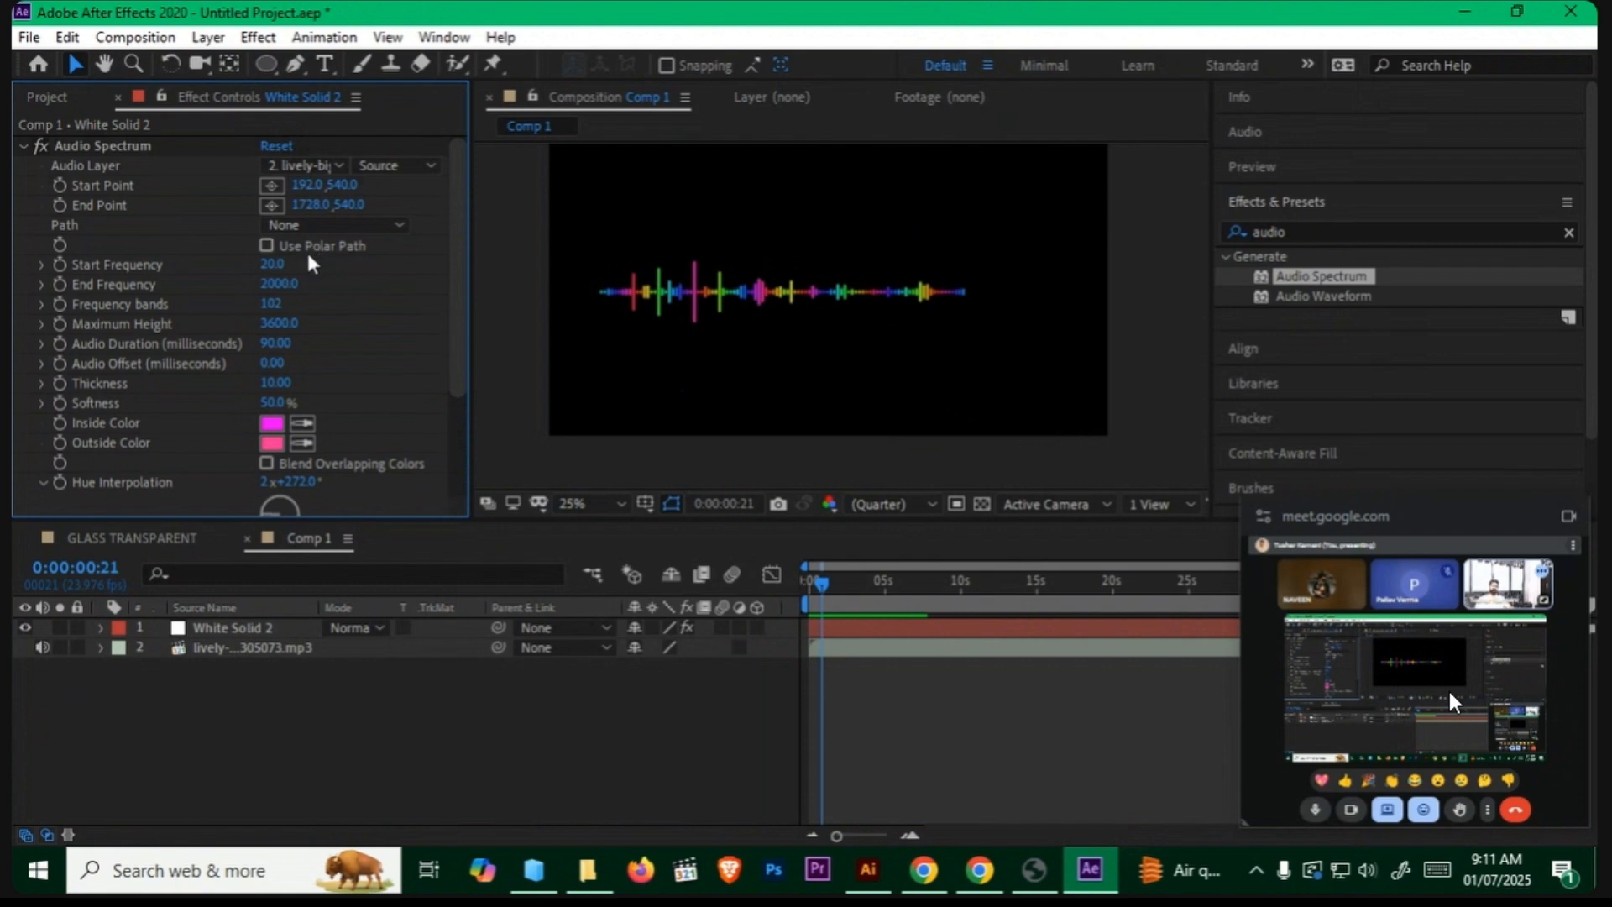
{"action": "left_click", "coordinate": [266, 246]}
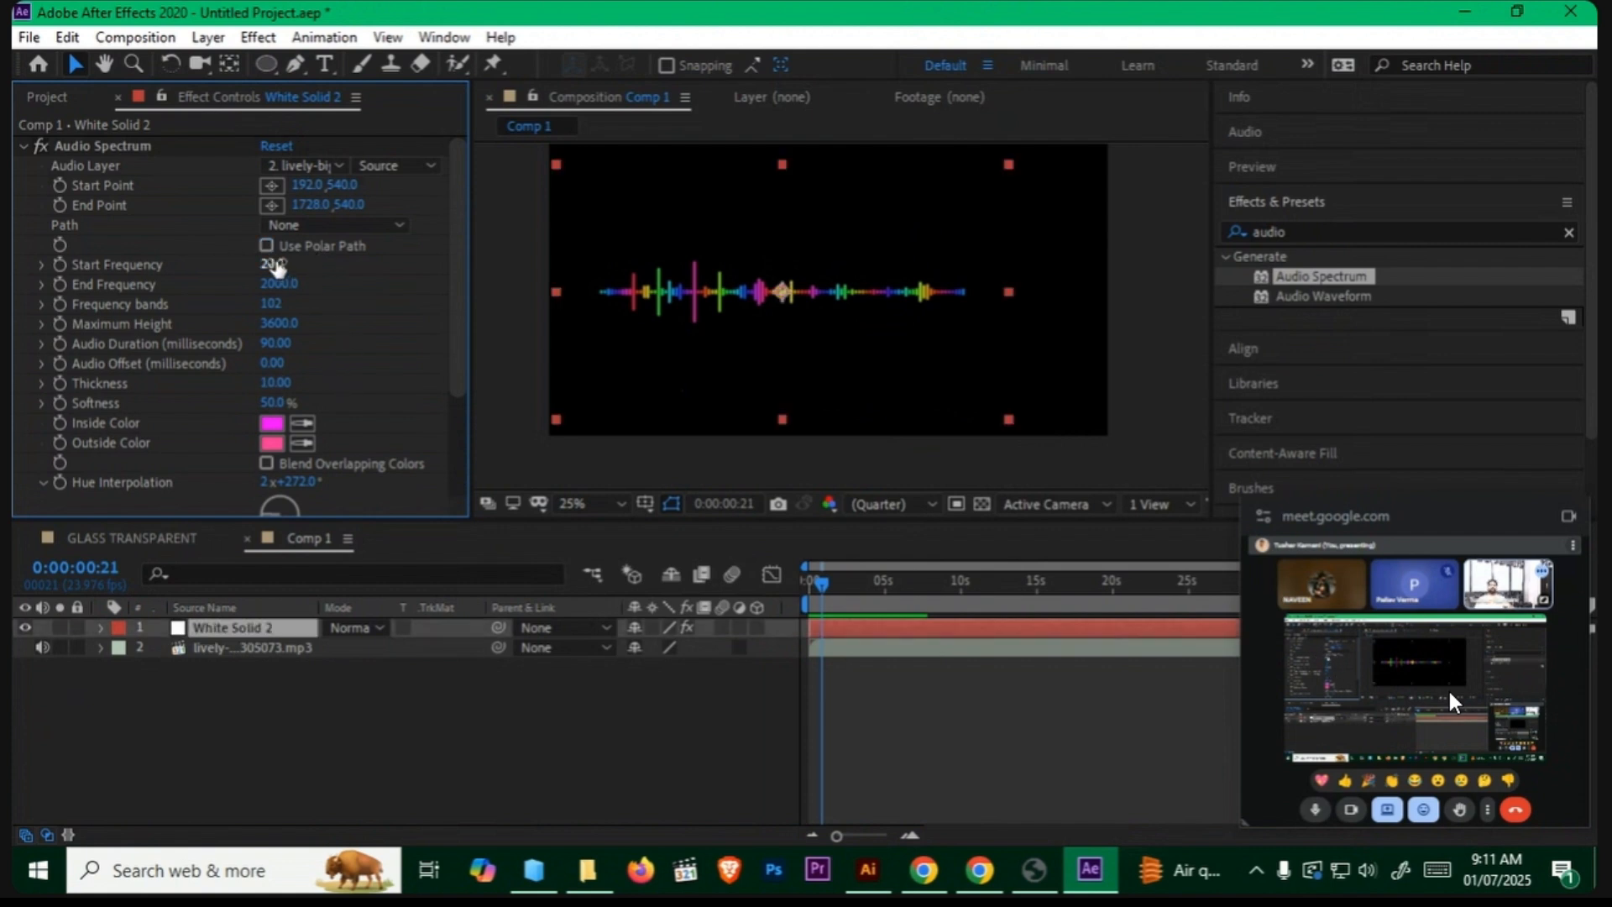
{"action": "scroll", "coordinate": [574, 331], "scroll_direction": "up", "scroll_amount": 2}
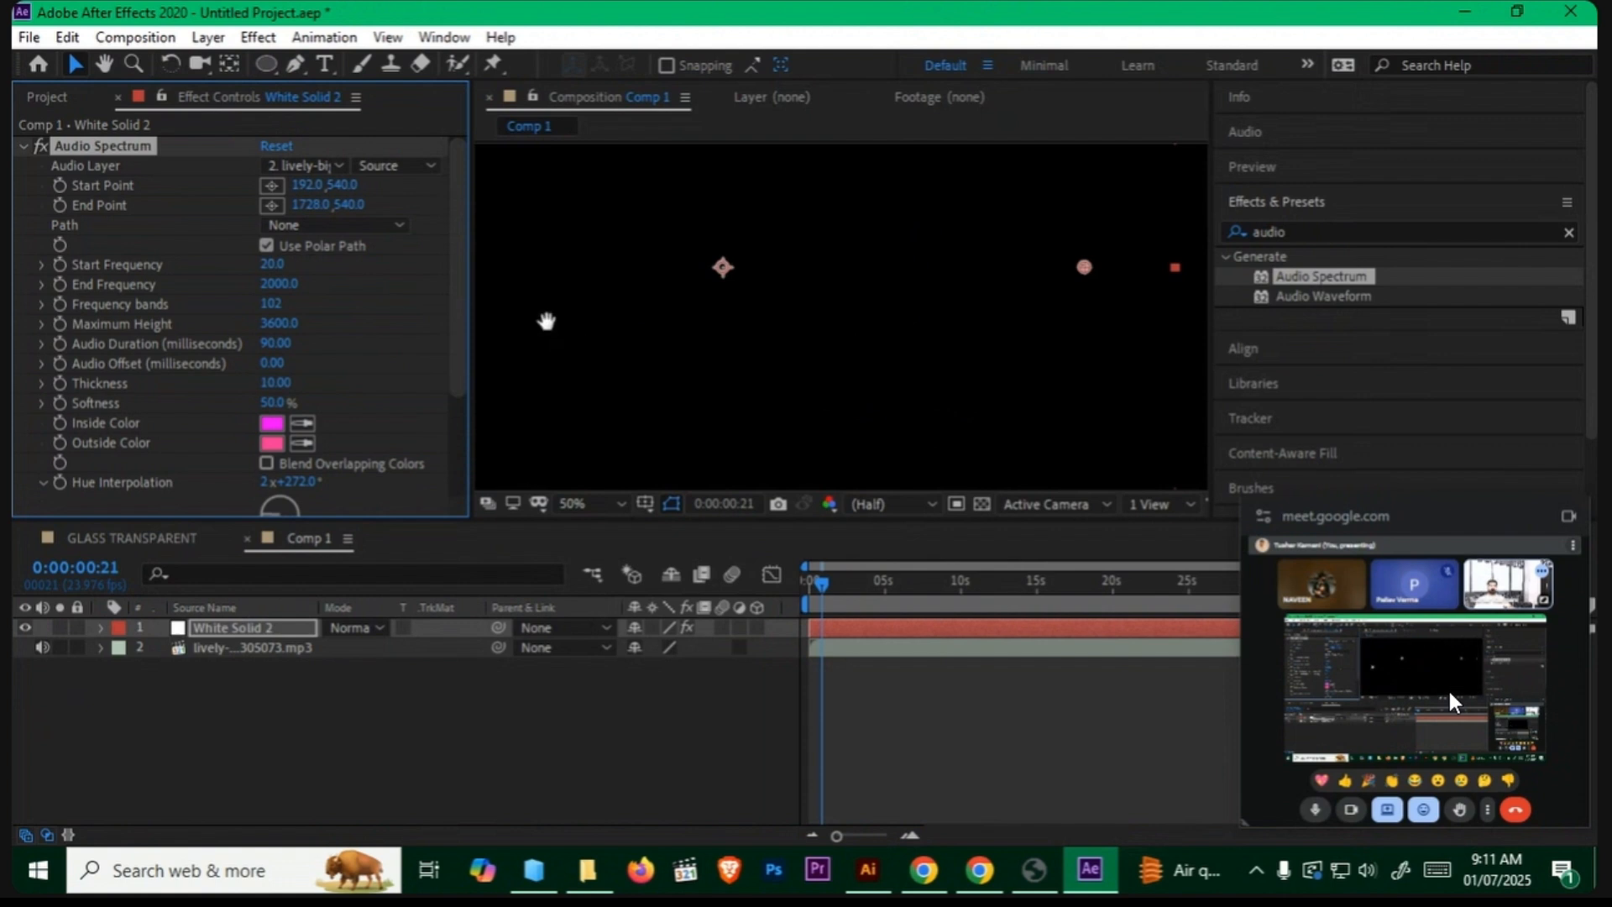
{"action": "key", "text": "space"}
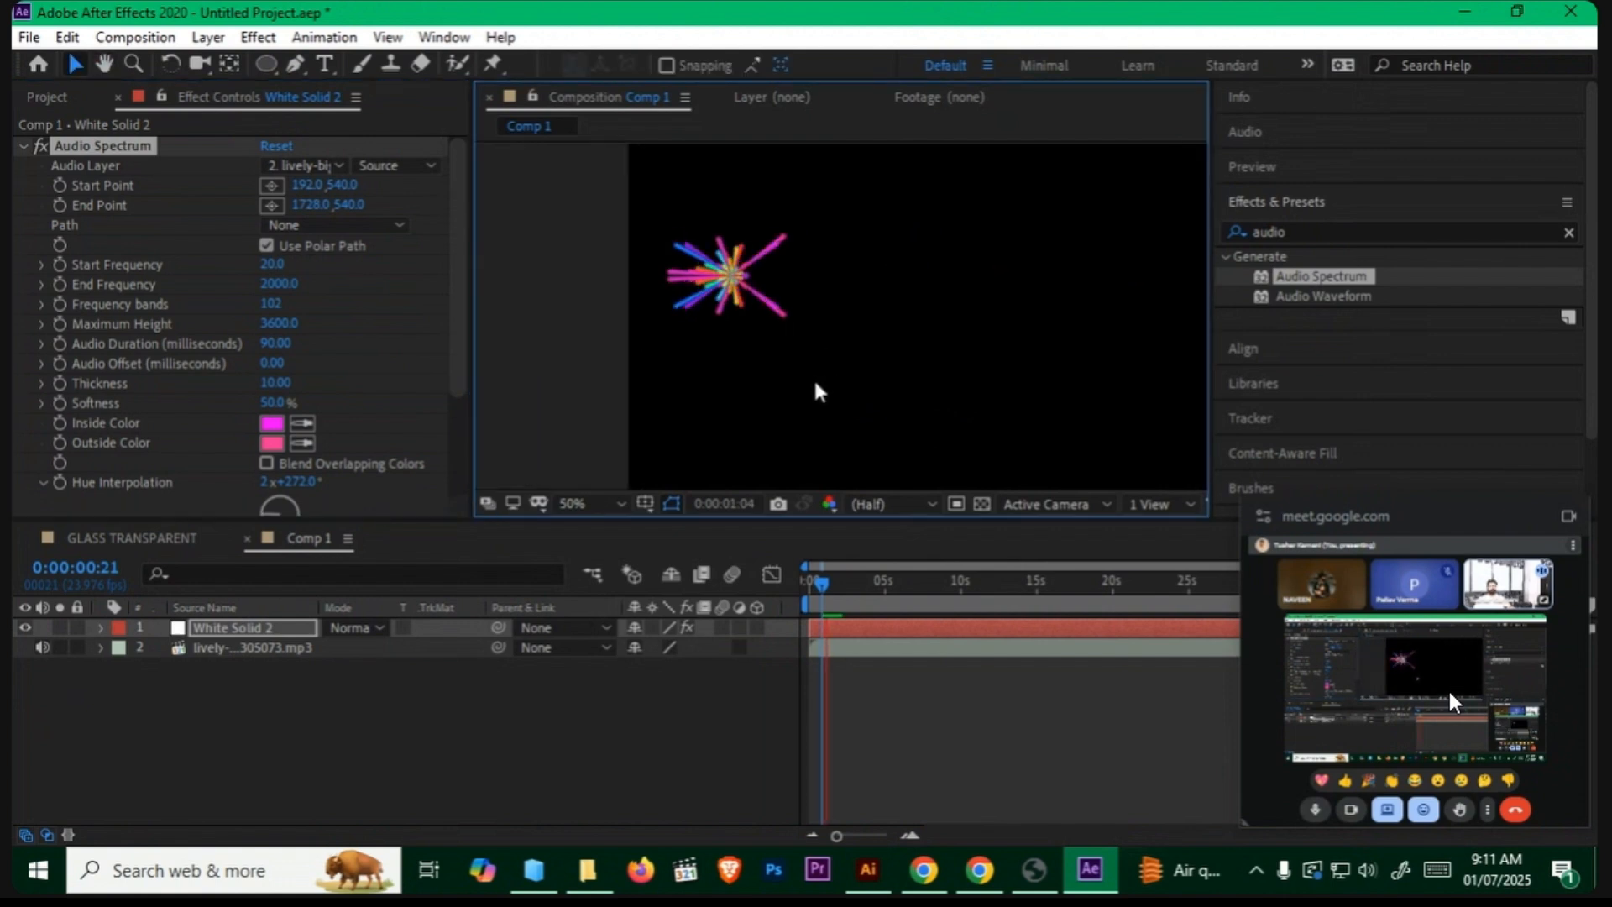
{"action": "key", "text": "space"}
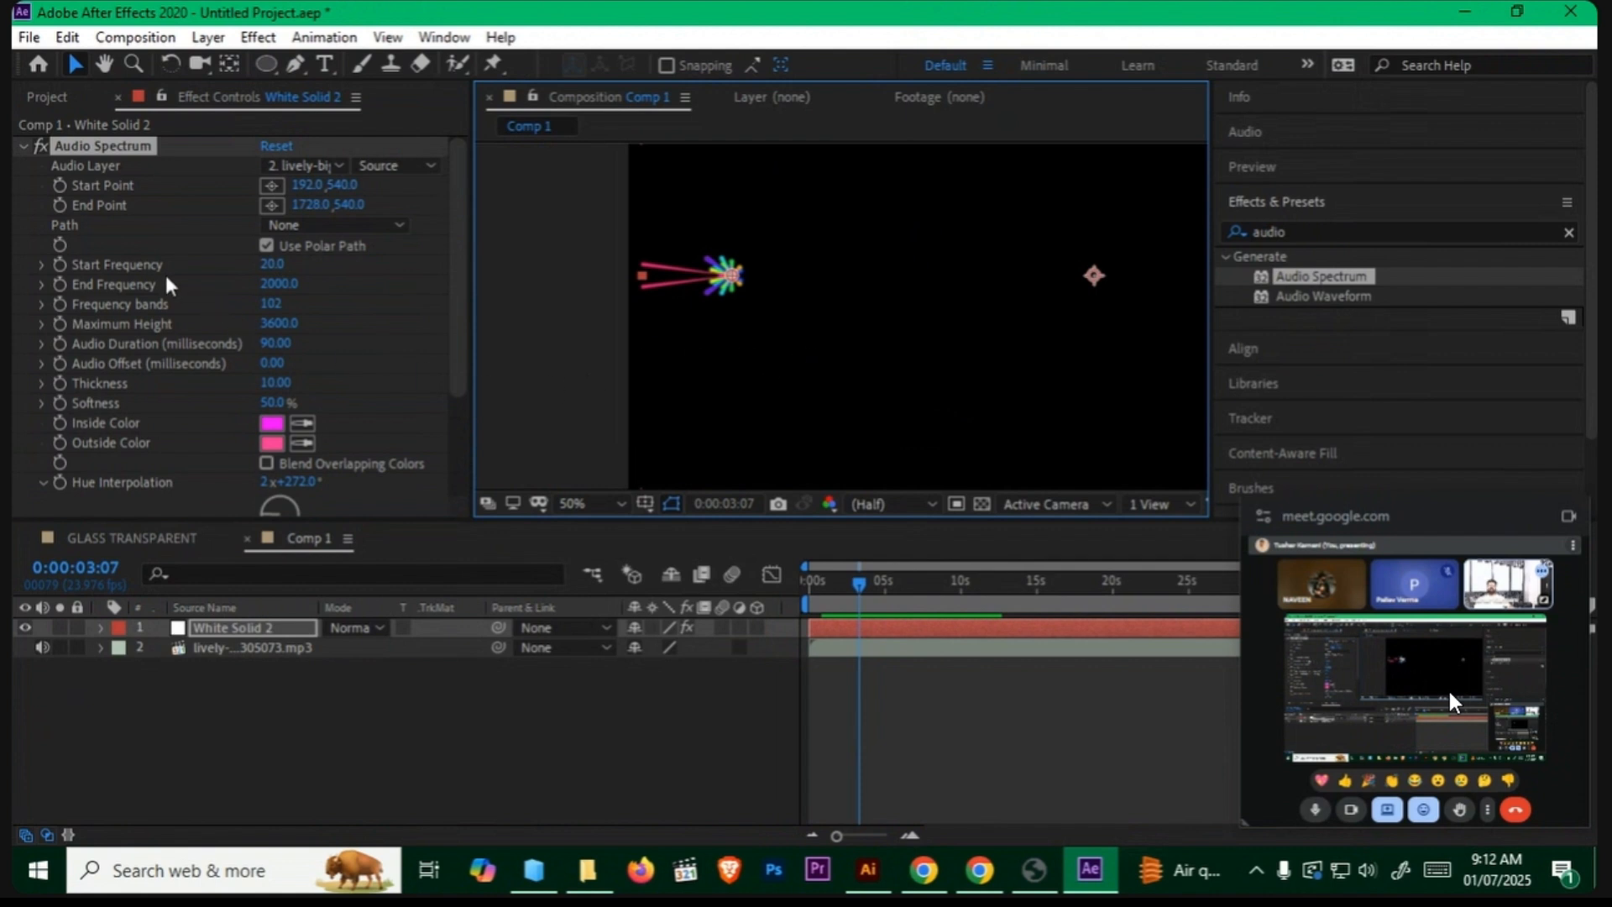
Step: Set the polar spectrum's start frequency to 50 and its end frequency to 150
{"action": "left_click", "coordinate": [273, 265]}
{"action": "type", "text": "50"}
{"action": "key", "text": "Return"}
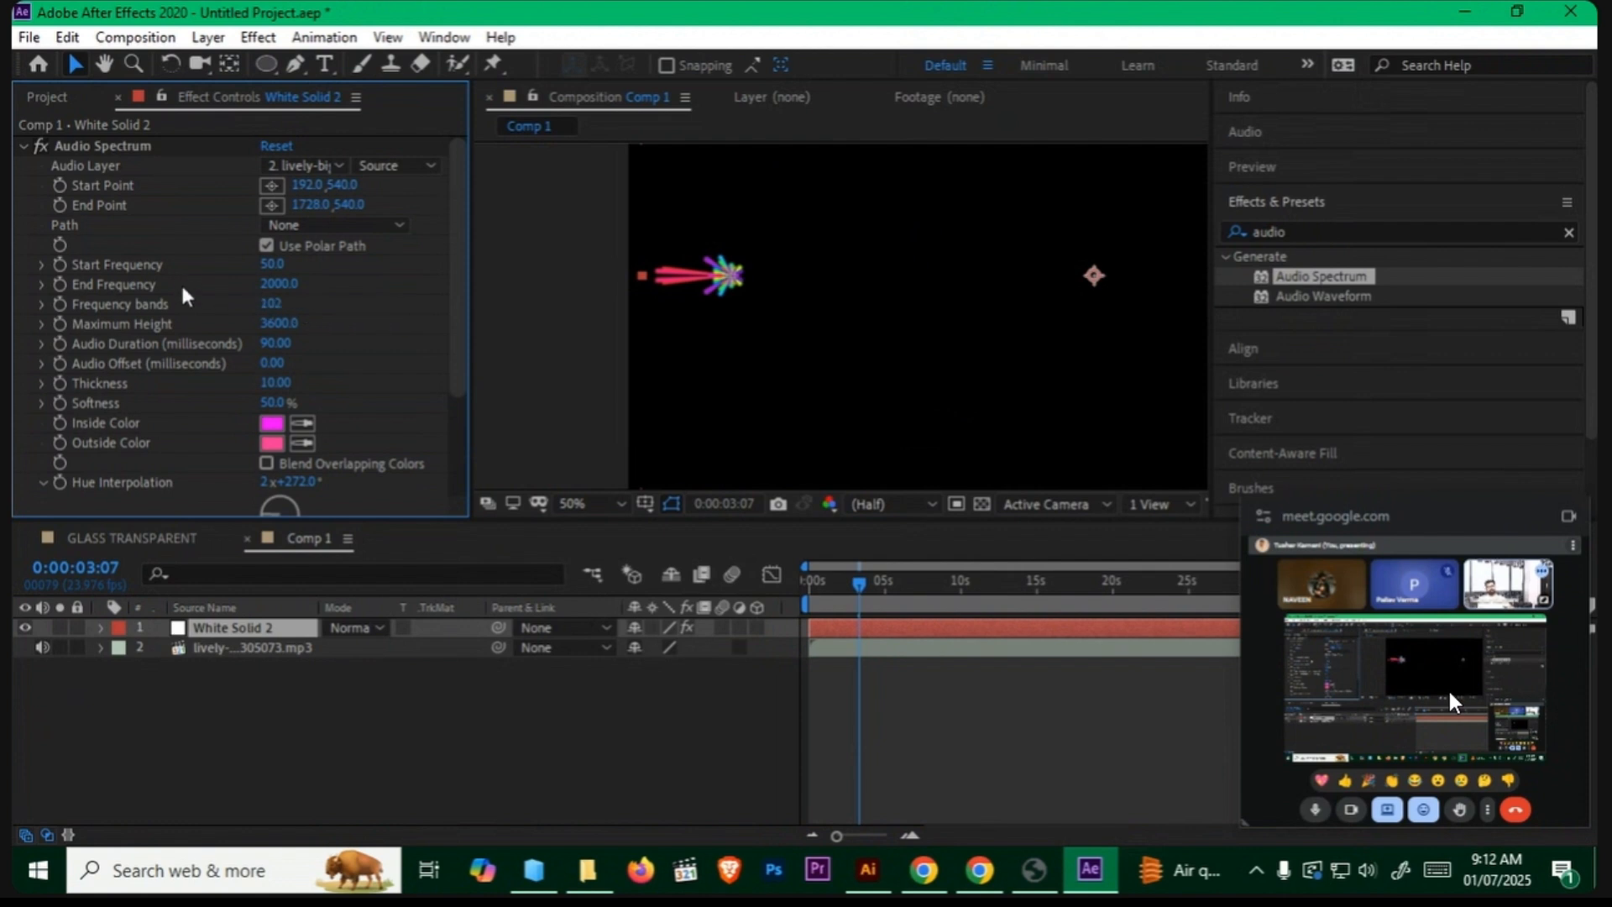
{"action": "left_click", "coordinate": [292, 287]}
{"action": "type", "text": "150"}
{"action": "key", "text": "Return"}
Step: Preview the polar spectrum and scrub the playhead to 0:00:07:16 to examine its shape
{"action": "scroll", "coordinate": [779, 383], "scroll_direction": "down", "scroll_amount": 2}
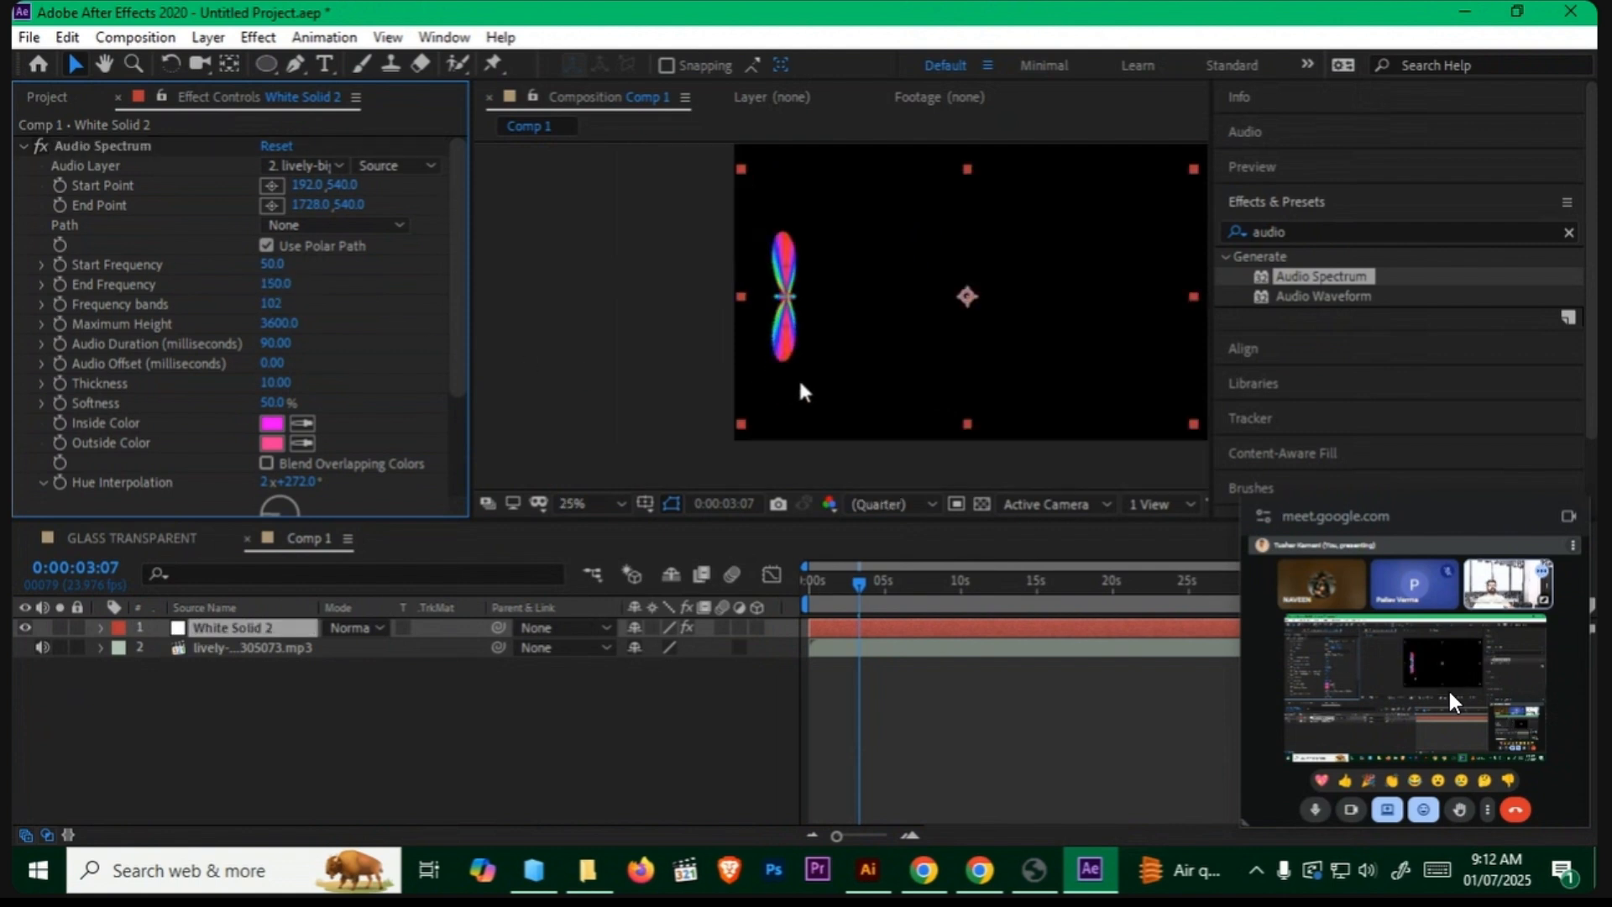
{"action": "key", "text": "h"}
{"action": "left_click_drag", "start_coordinate": [837, 407], "coordinate": [673, 421]}
{"action": "key", "text": "v"}
{"action": "key", "text": "space"}
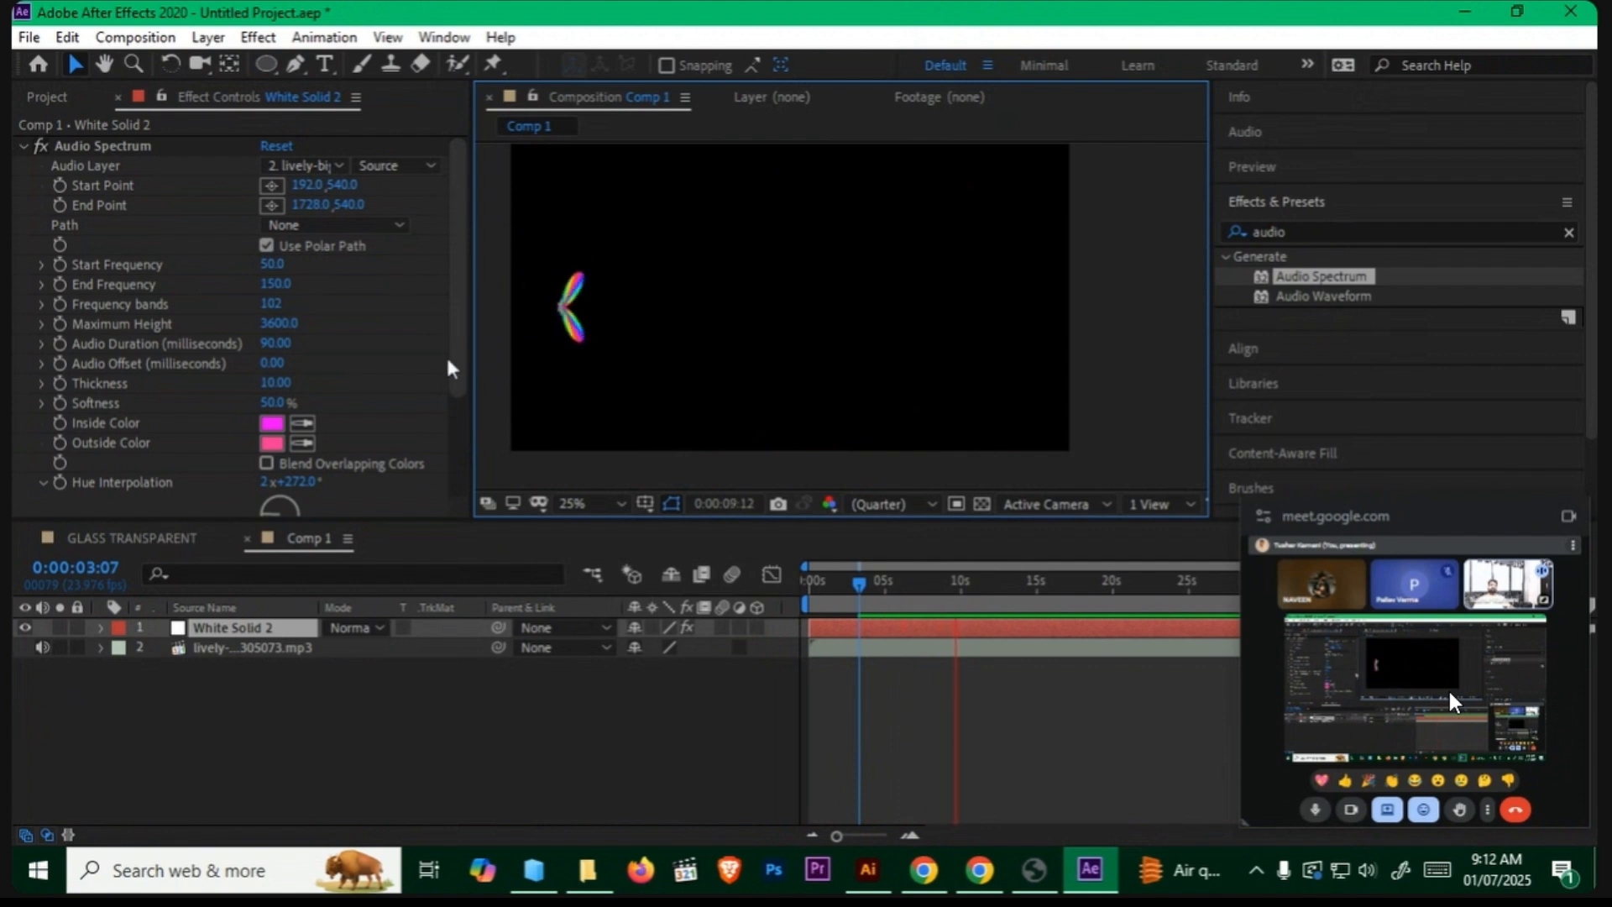
{"action": "left_click_drag", "start_coordinate": [453, 357], "coordinate": [458, 432]}
{"action": "left_click", "coordinate": [917, 588]}
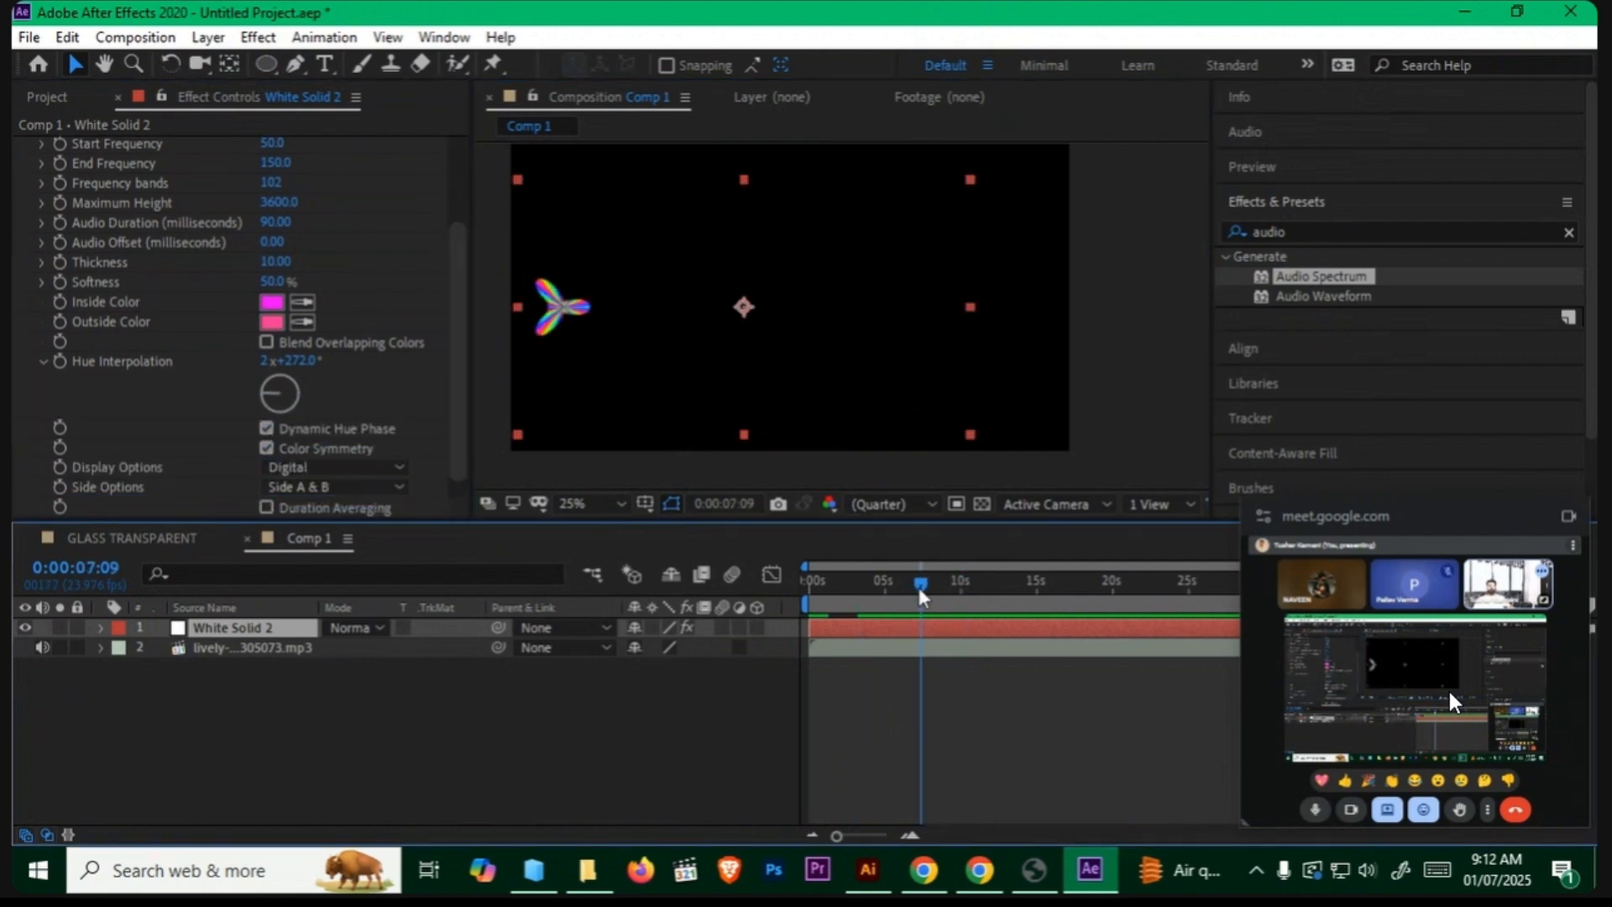
{"action": "left_click_drag", "start_coordinate": [917, 588], "coordinate": [925, 584]}
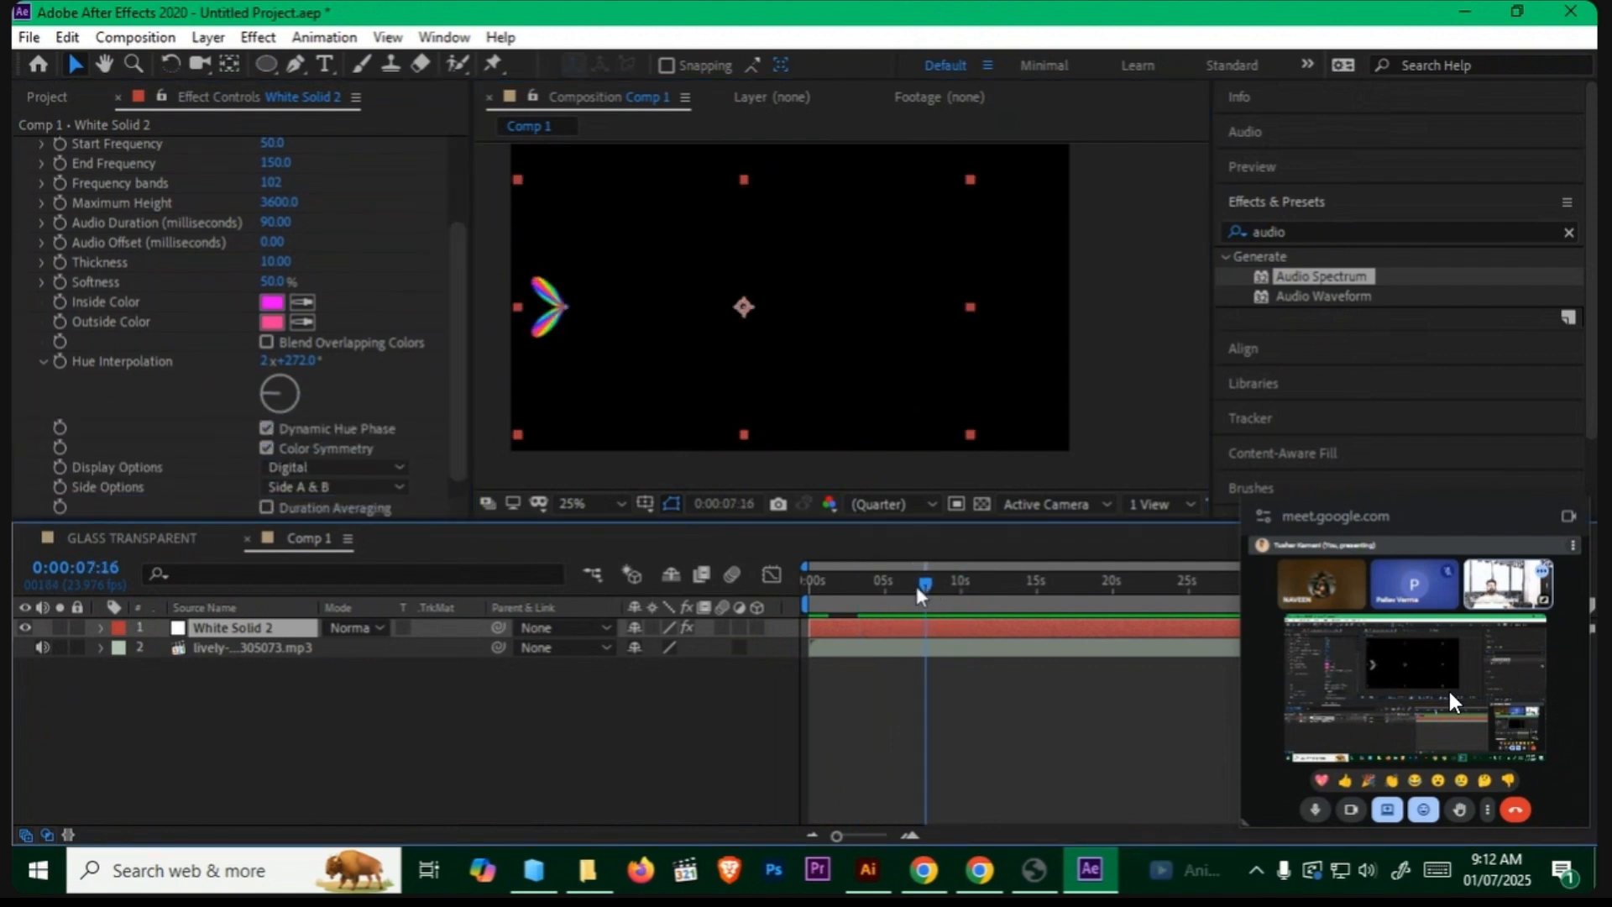
Step: Change the polar spectrum's display option to Analog lines and preview it
{"action": "scroll", "coordinate": [454, 377], "scroll_direction": "down", "scroll_amount": 1}
{"action": "left_click", "coordinate": [336, 446]}
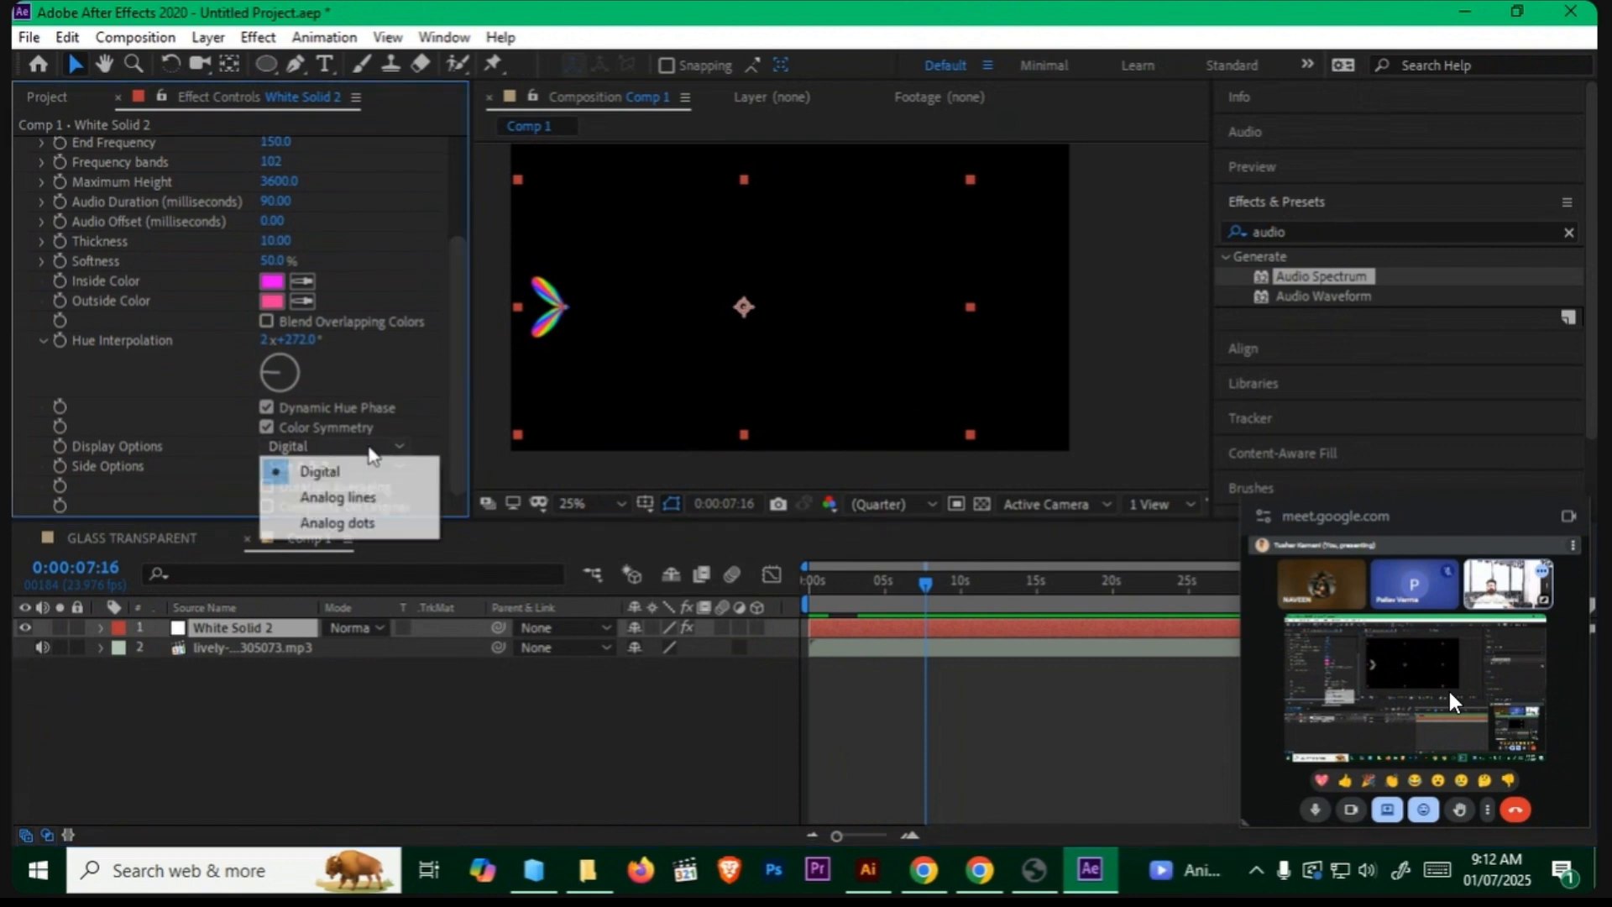
{"action": "left_click", "coordinate": [361, 497]}
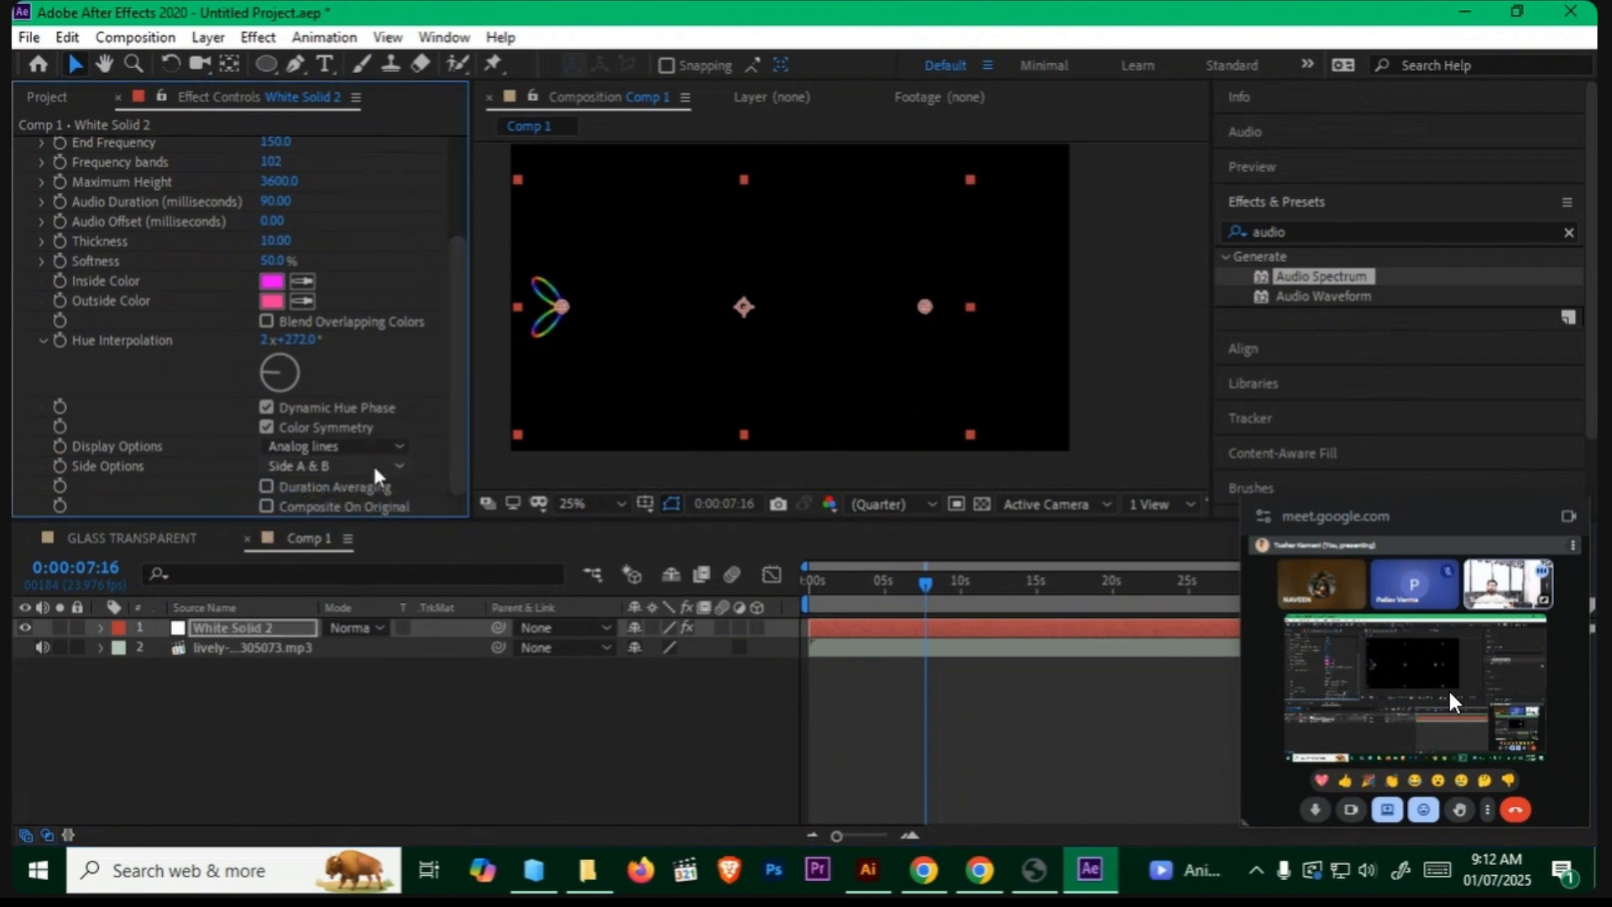
{"action": "left_click", "coordinate": [338, 490]}
{"action": "left_click", "coordinate": [338, 490]}
{"action": "key", "text": "space"}
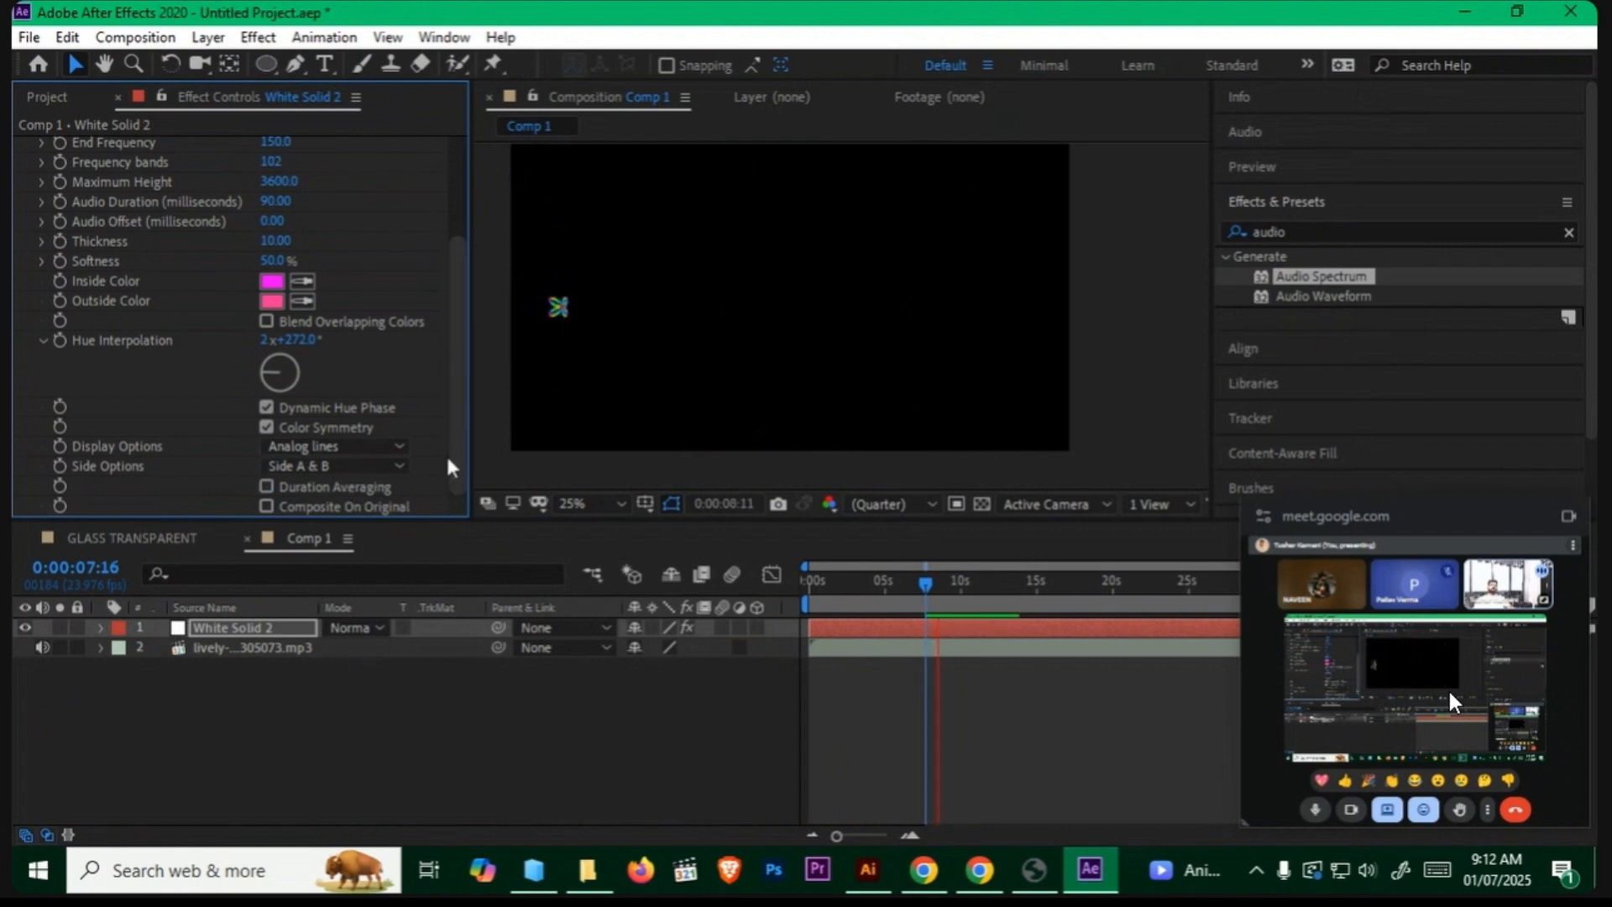
Step: Raise the polar spectrum's maximum height to 4950 and preview it from the start in a maximized composition view
{"action": "scroll", "coordinate": [323, 267], "scroll_direction": "up", "scroll_amount": 2}
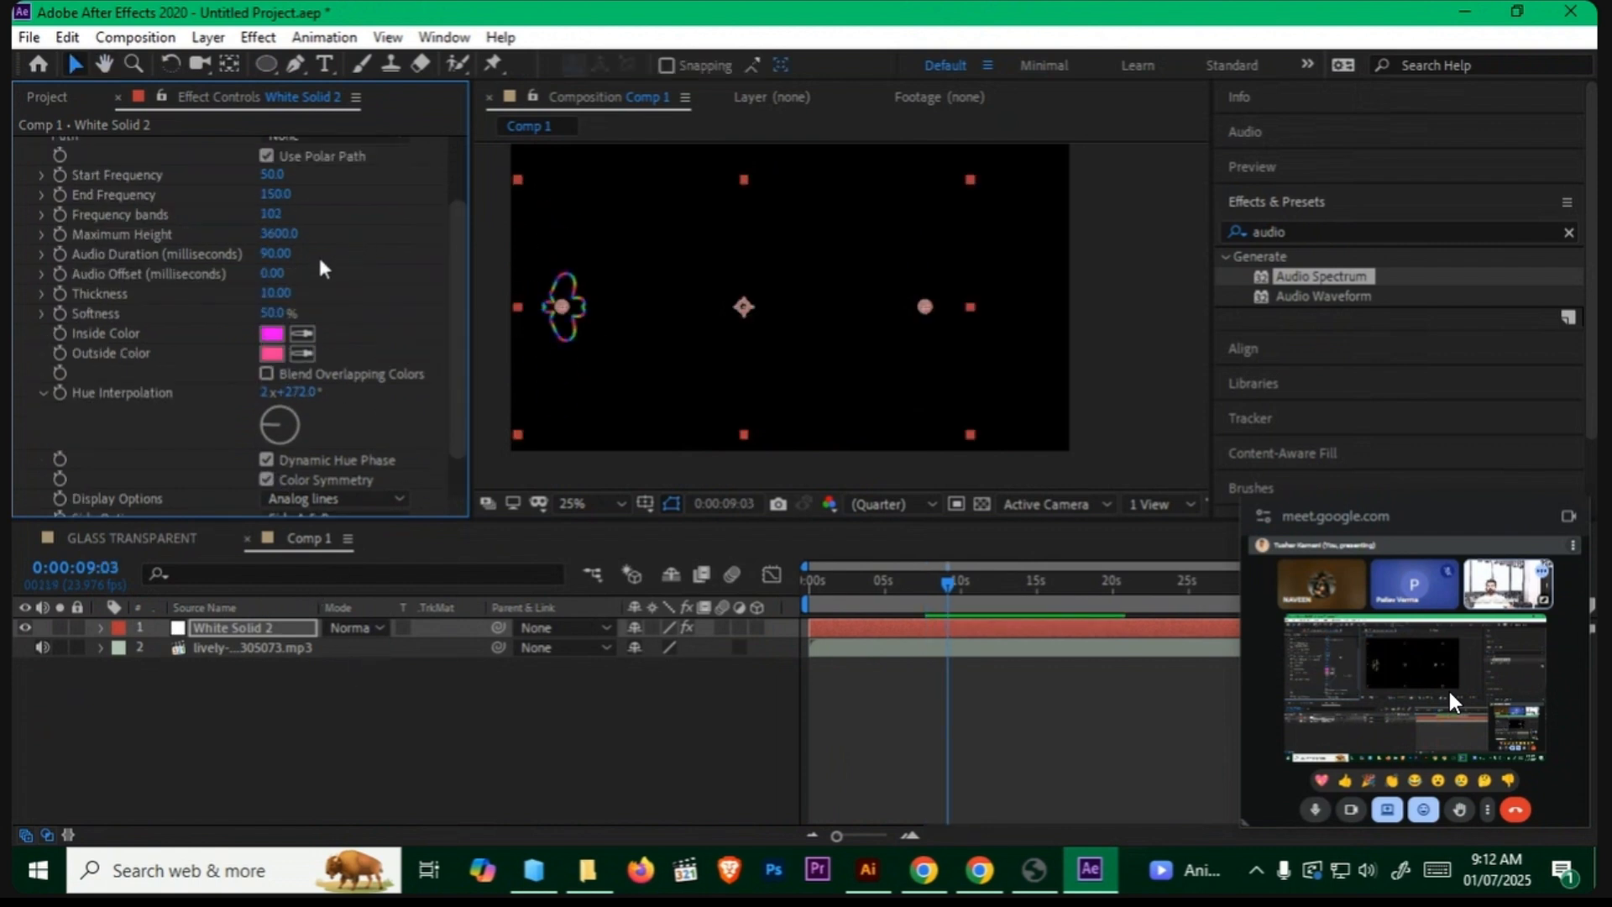
{"action": "left_click_drag", "start_coordinate": [284, 240], "coordinate": [394, 241]}
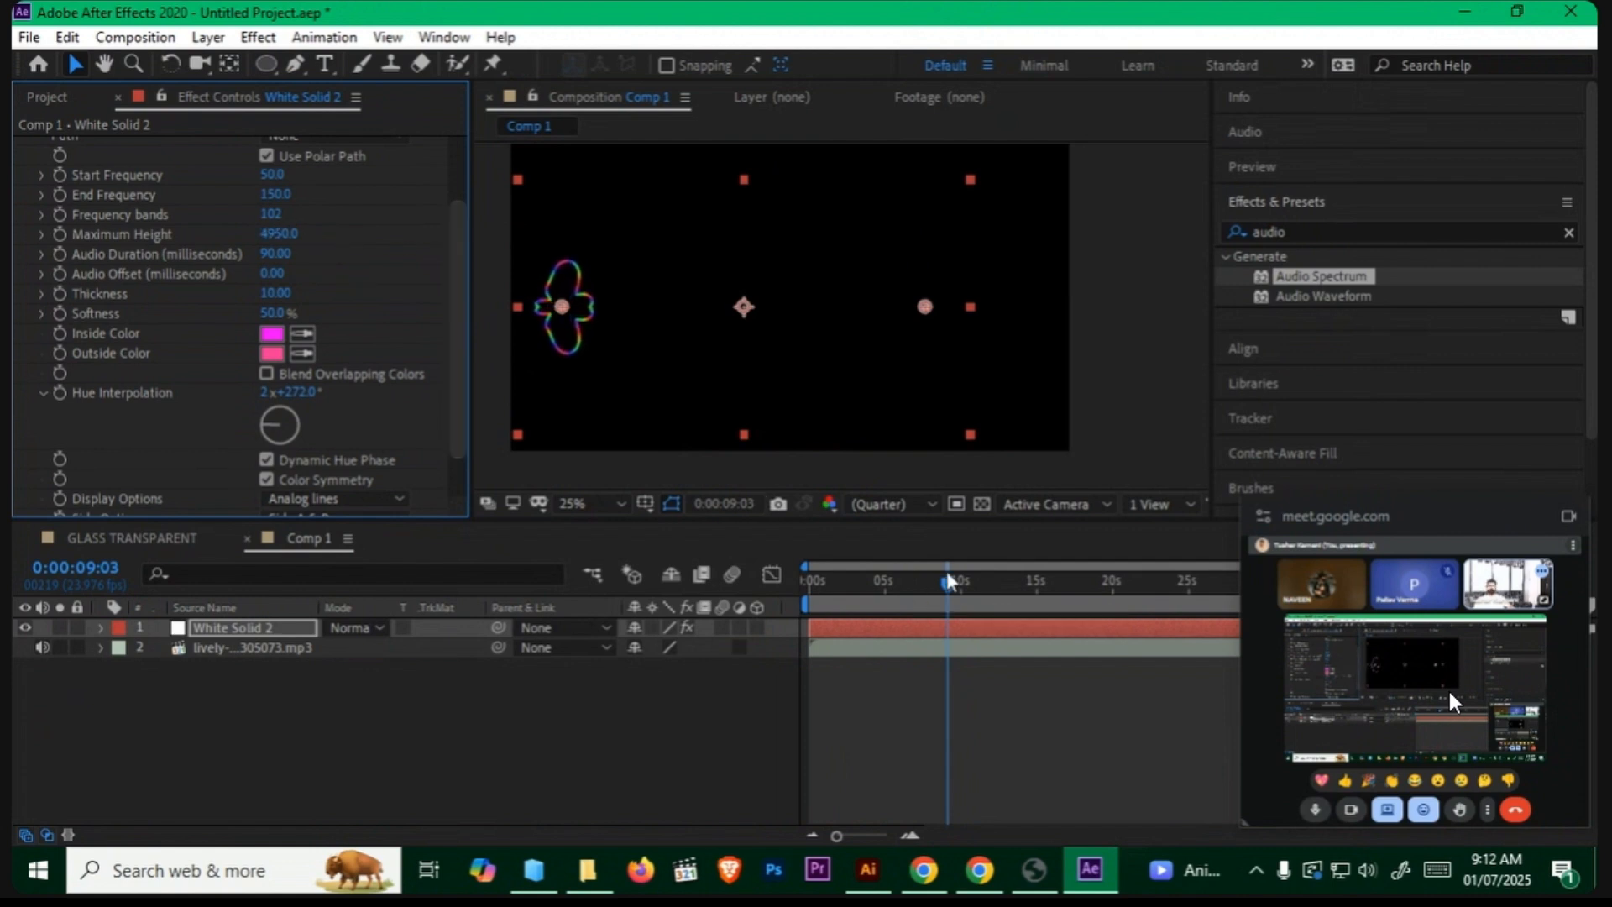
{"action": "left_click_drag", "start_coordinate": [948, 579], "coordinate": [813, 595]}
{"action": "key", "text": "grave"}
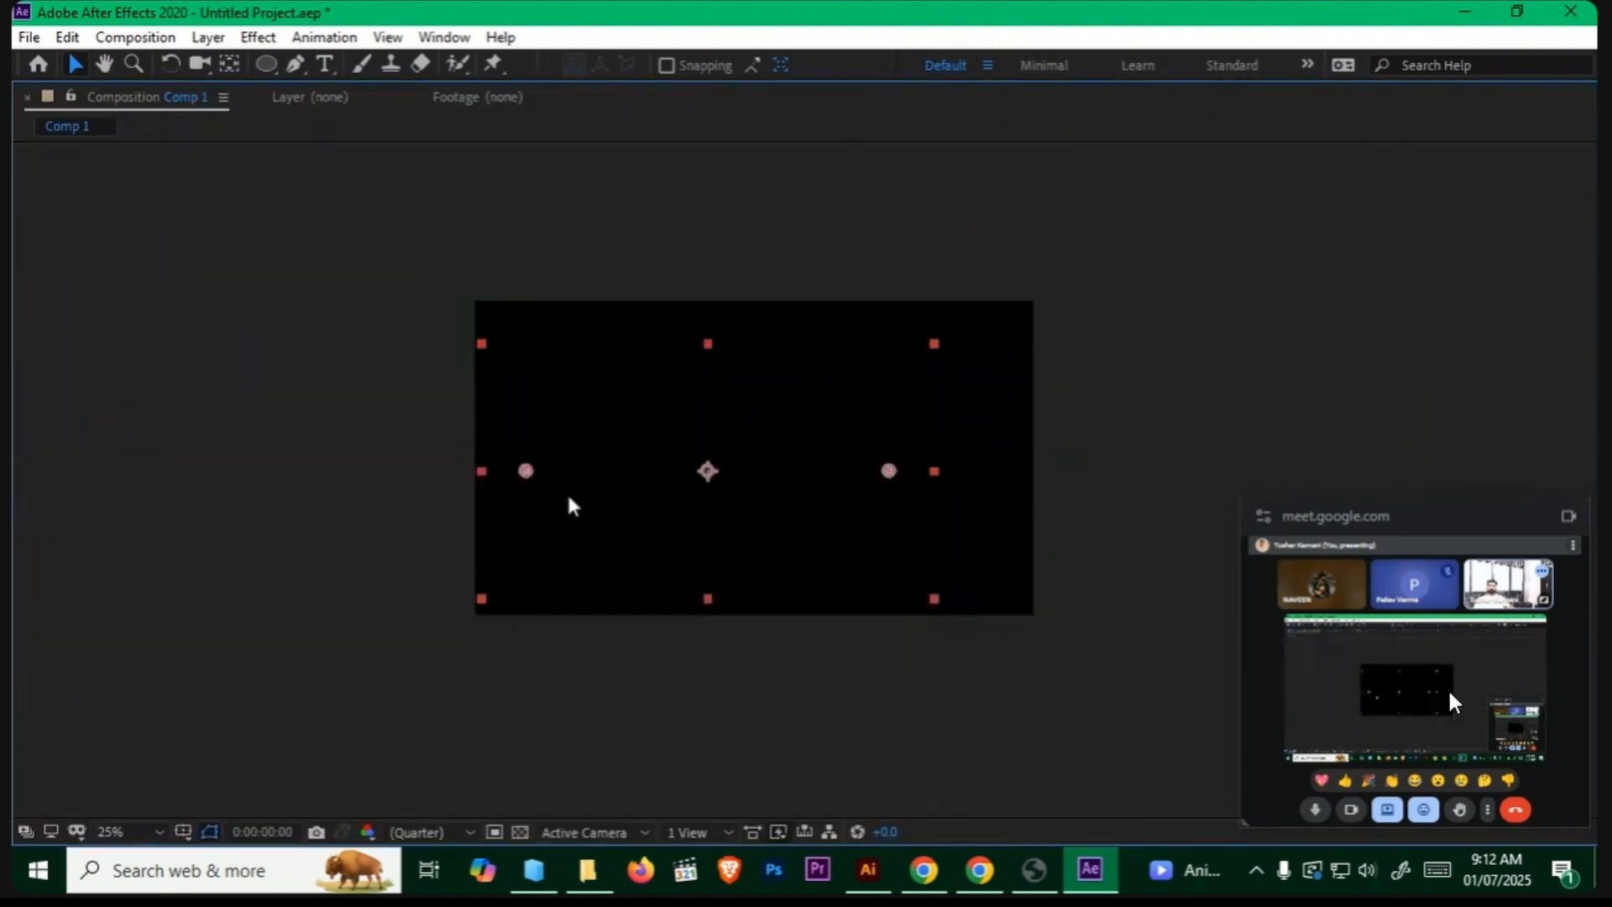
{"action": "key", "text": "space"}
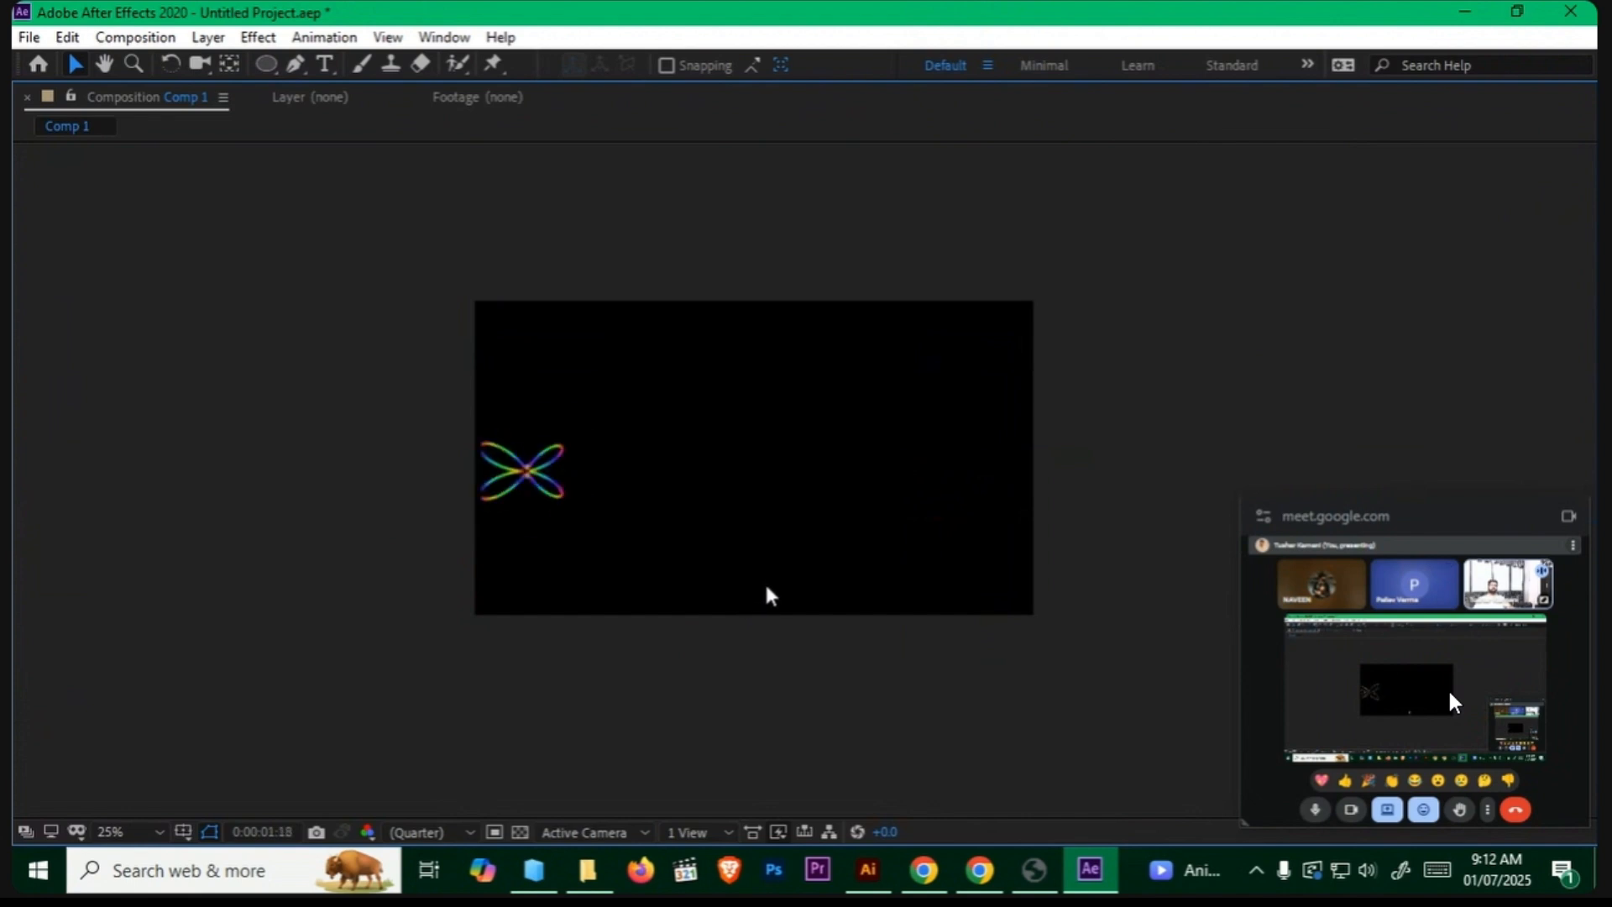
{"action": "key", "text": "space"}
{"action": "key", "text": "grave"}
{"action": "scroll", "coordinate": [416, 322], "scroll_direction": "up", "scroll_amount": 3}
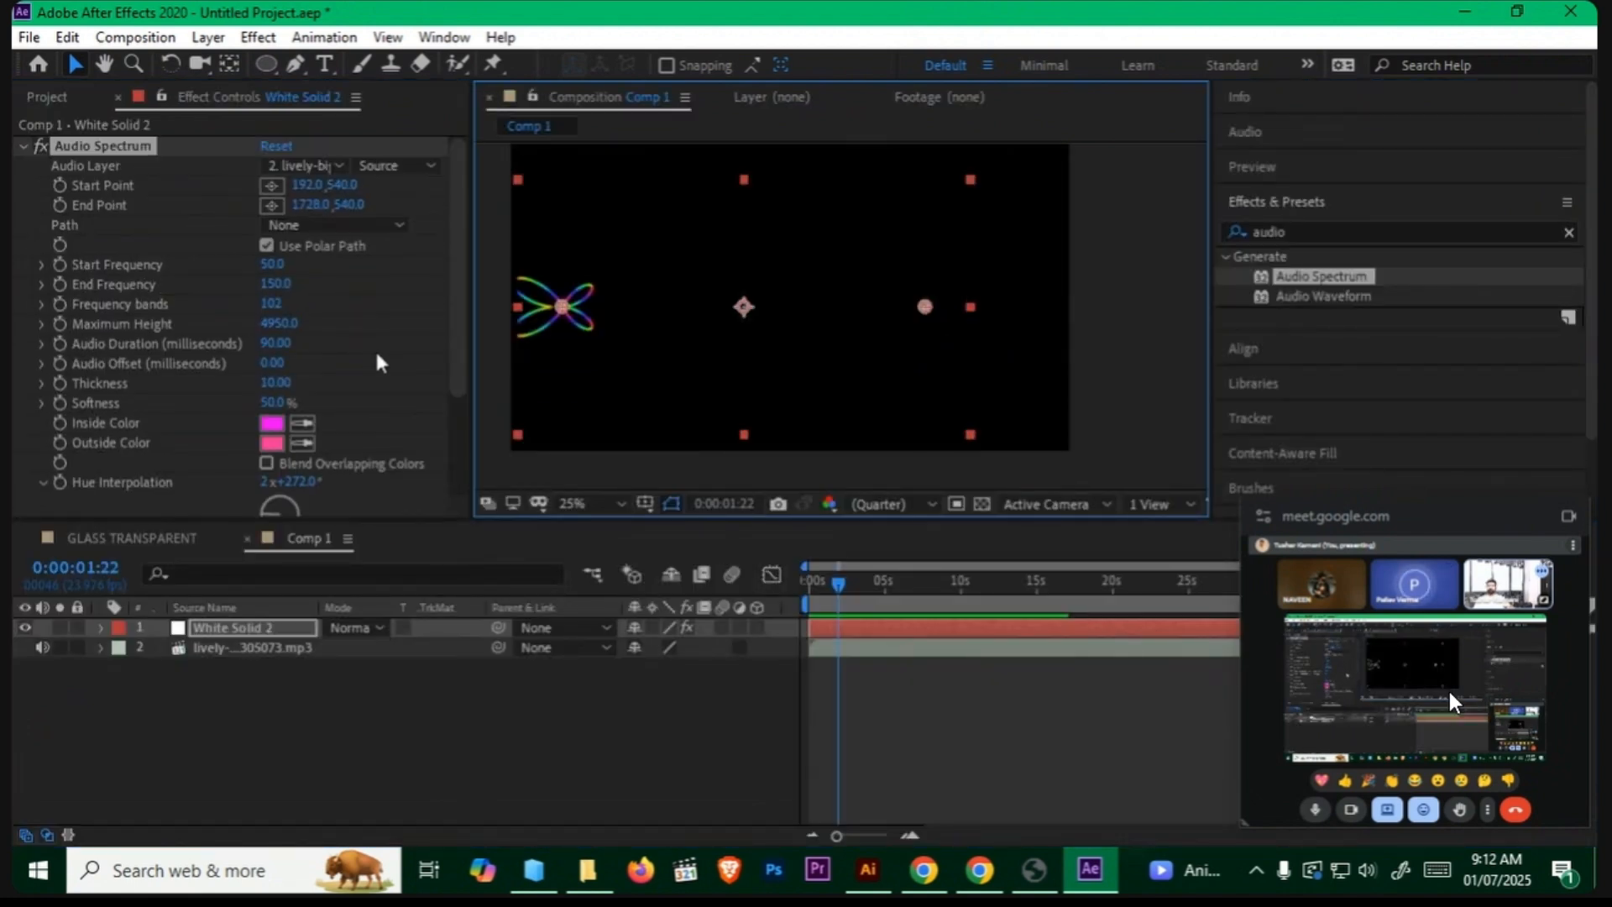
Step: Try moving the White Solid 2 layer horizontally so the spectrum sits nearer the frame's center, and undo the move
{"action": "left_click", "coordinate": [274, 628]}
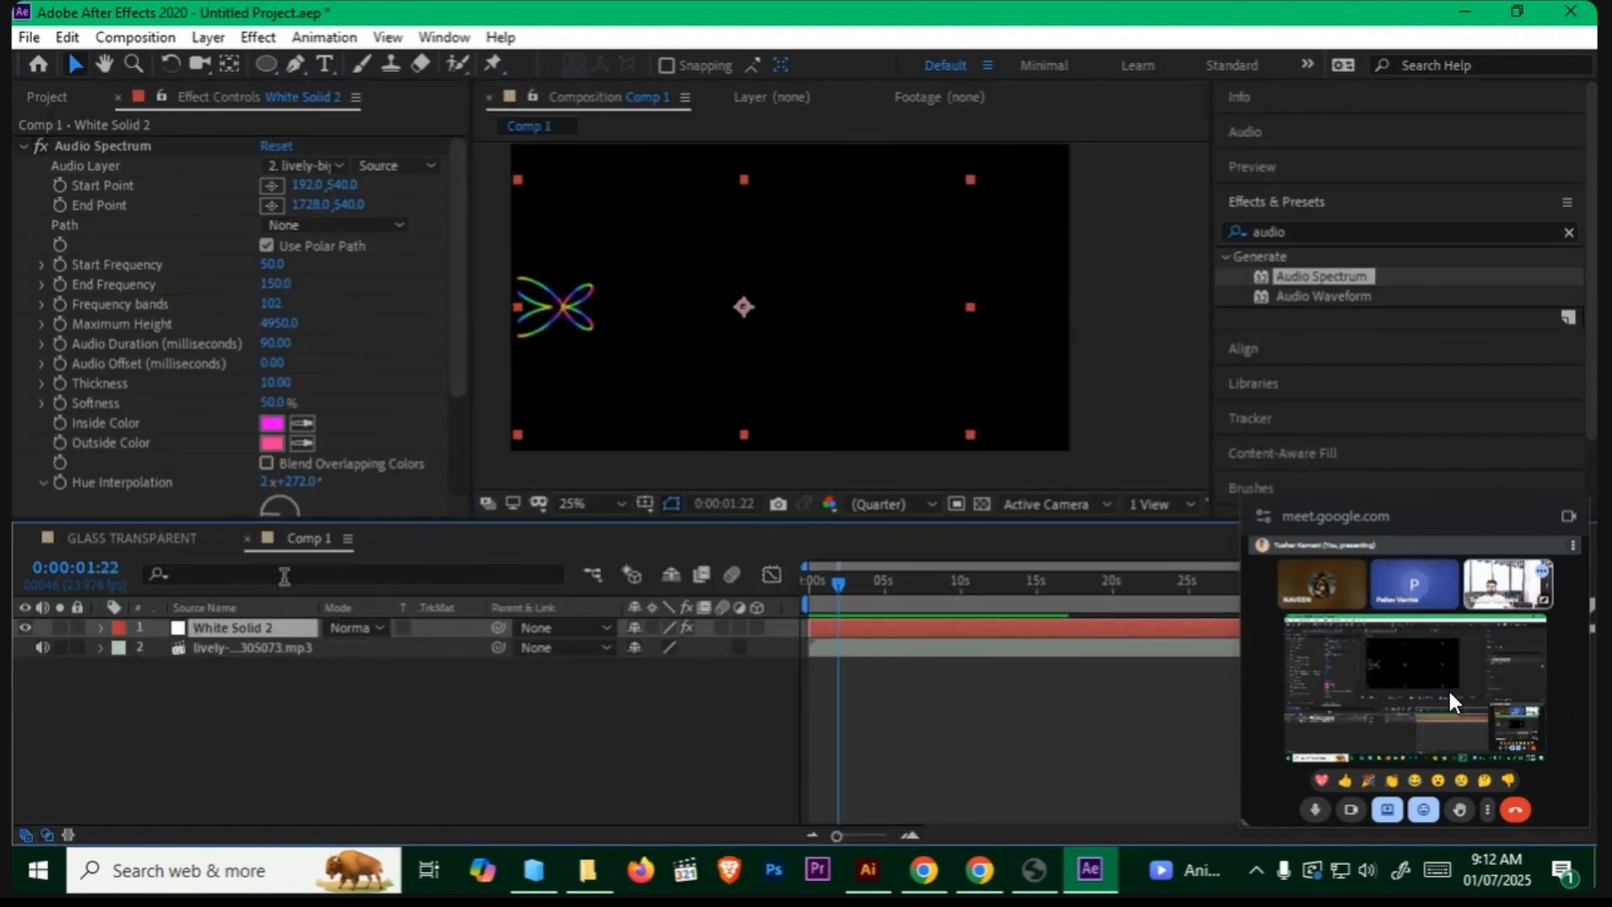
{"action": "left_click_drag", "start_coordinate": [566, 308], "coordinate": [712, 307]}
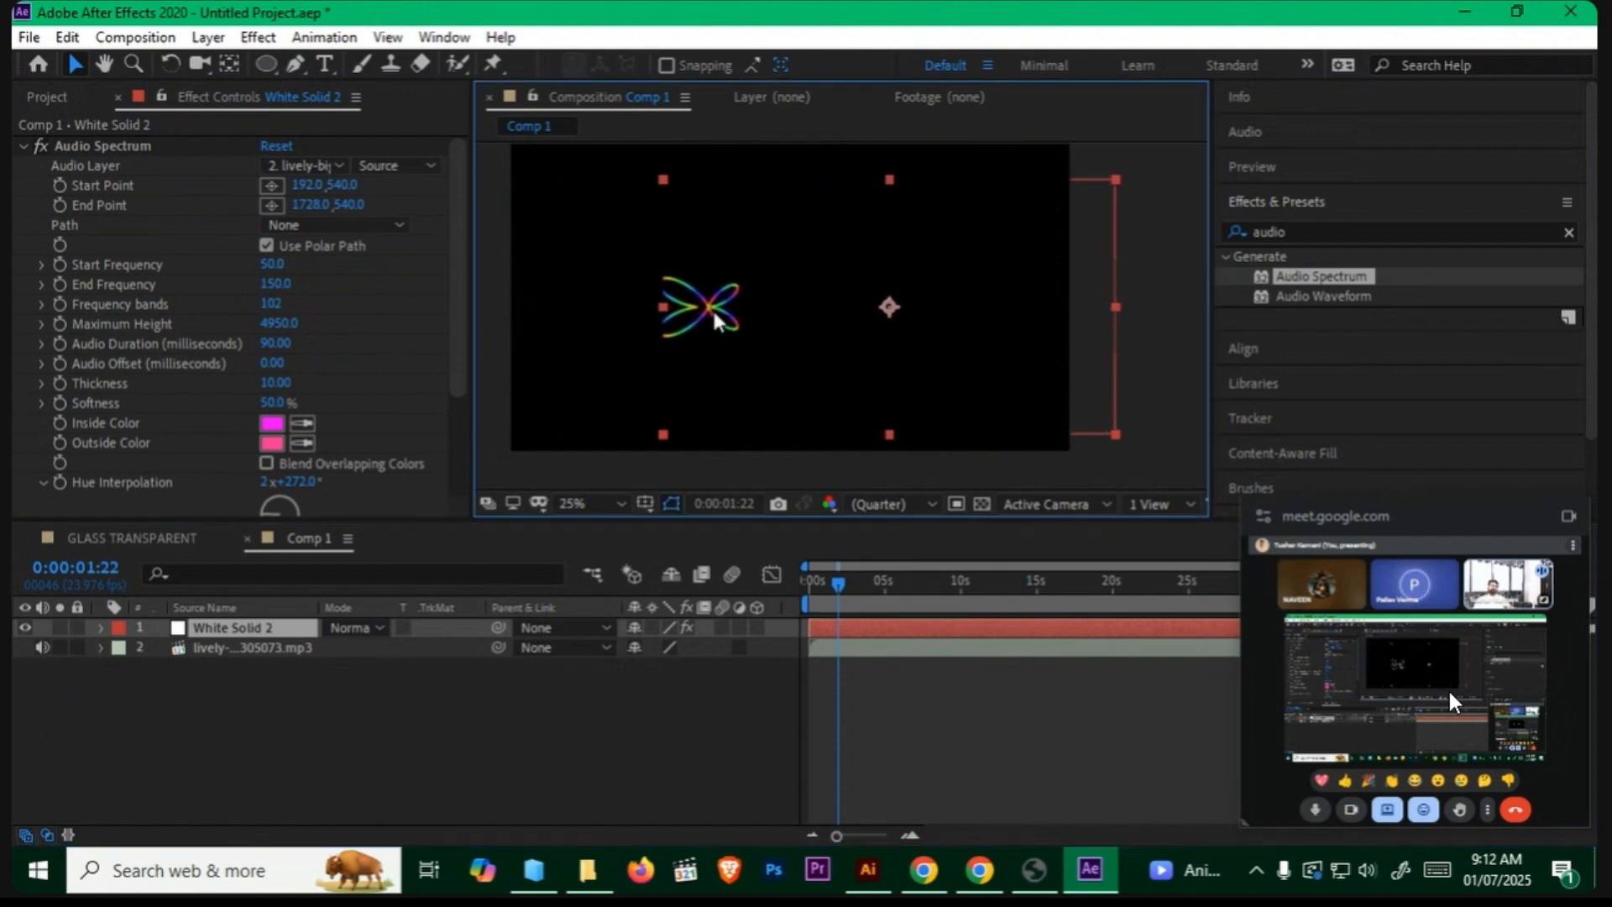
{"action": "left_click_drag", "start_coordinate": [839, 588], "coordinate": [823, 591]}
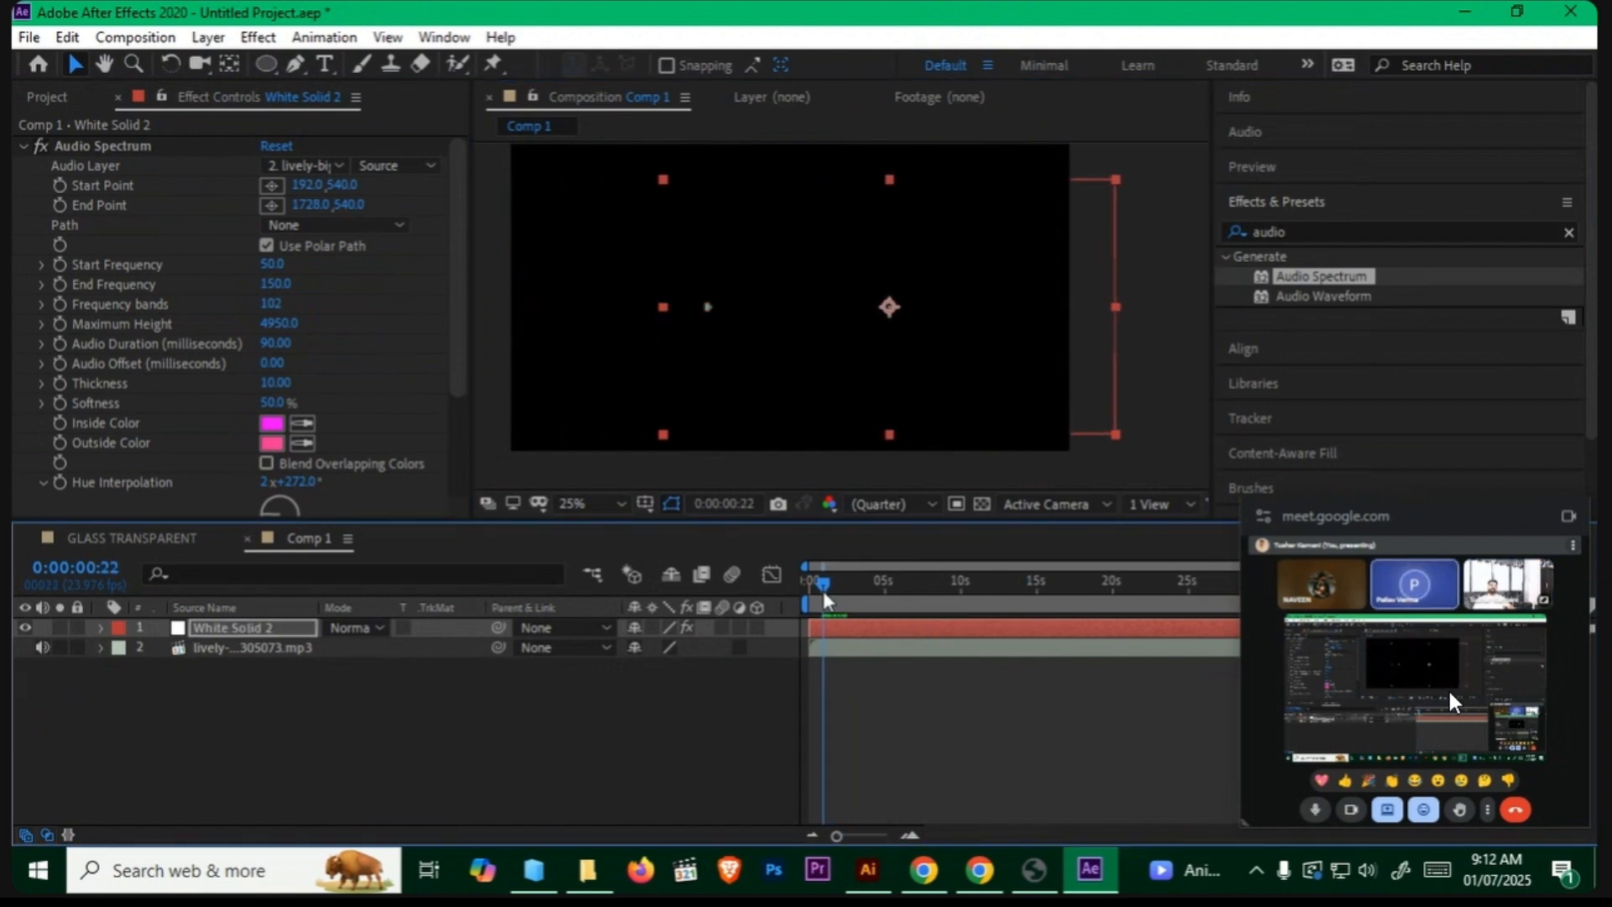
{"action": "key", "text": "ctrl+z"}
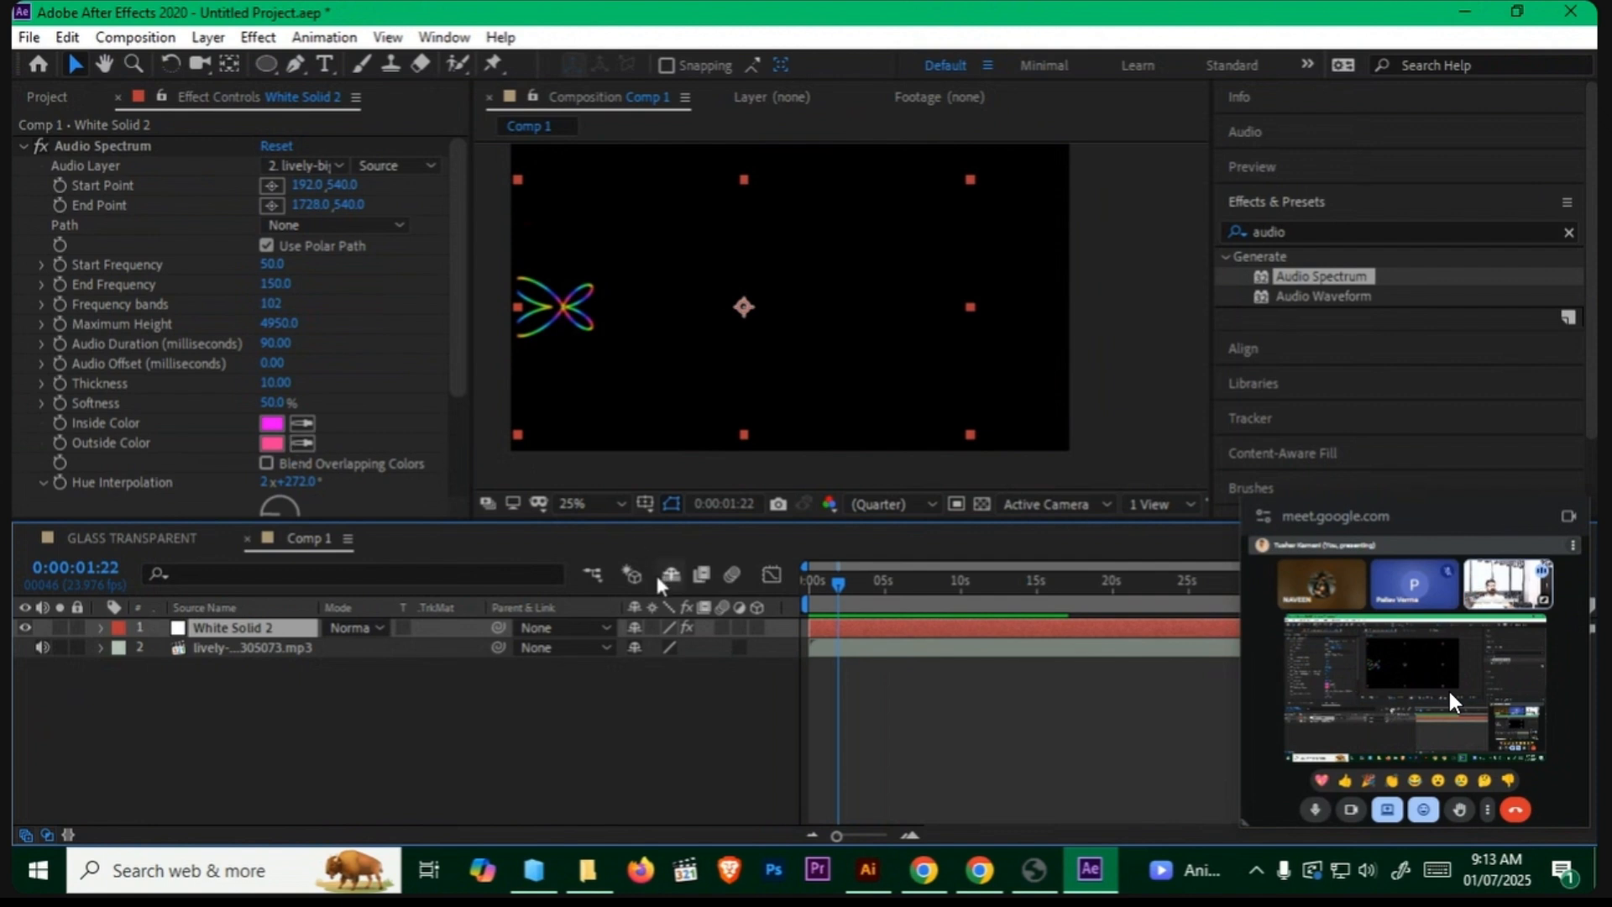
Step: Play the composition from 0:00:01:22 in two passes to examine how the enlarged polar spectrum reacts to the music
{"action": "key", "text": "space"}
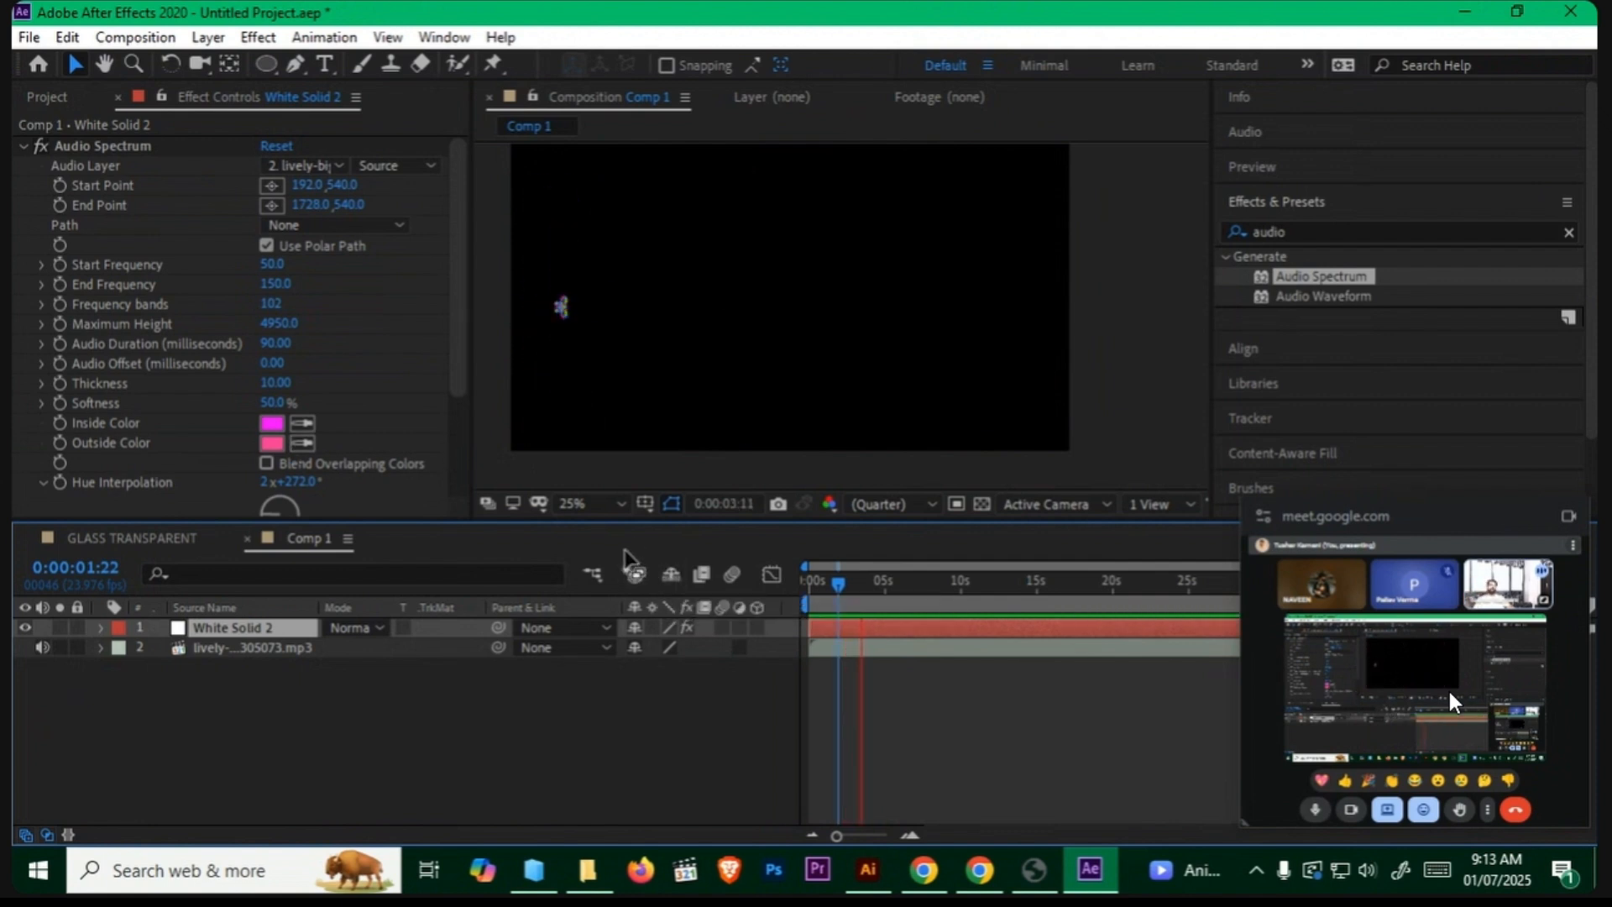
{"action": "key", "text": "space"}
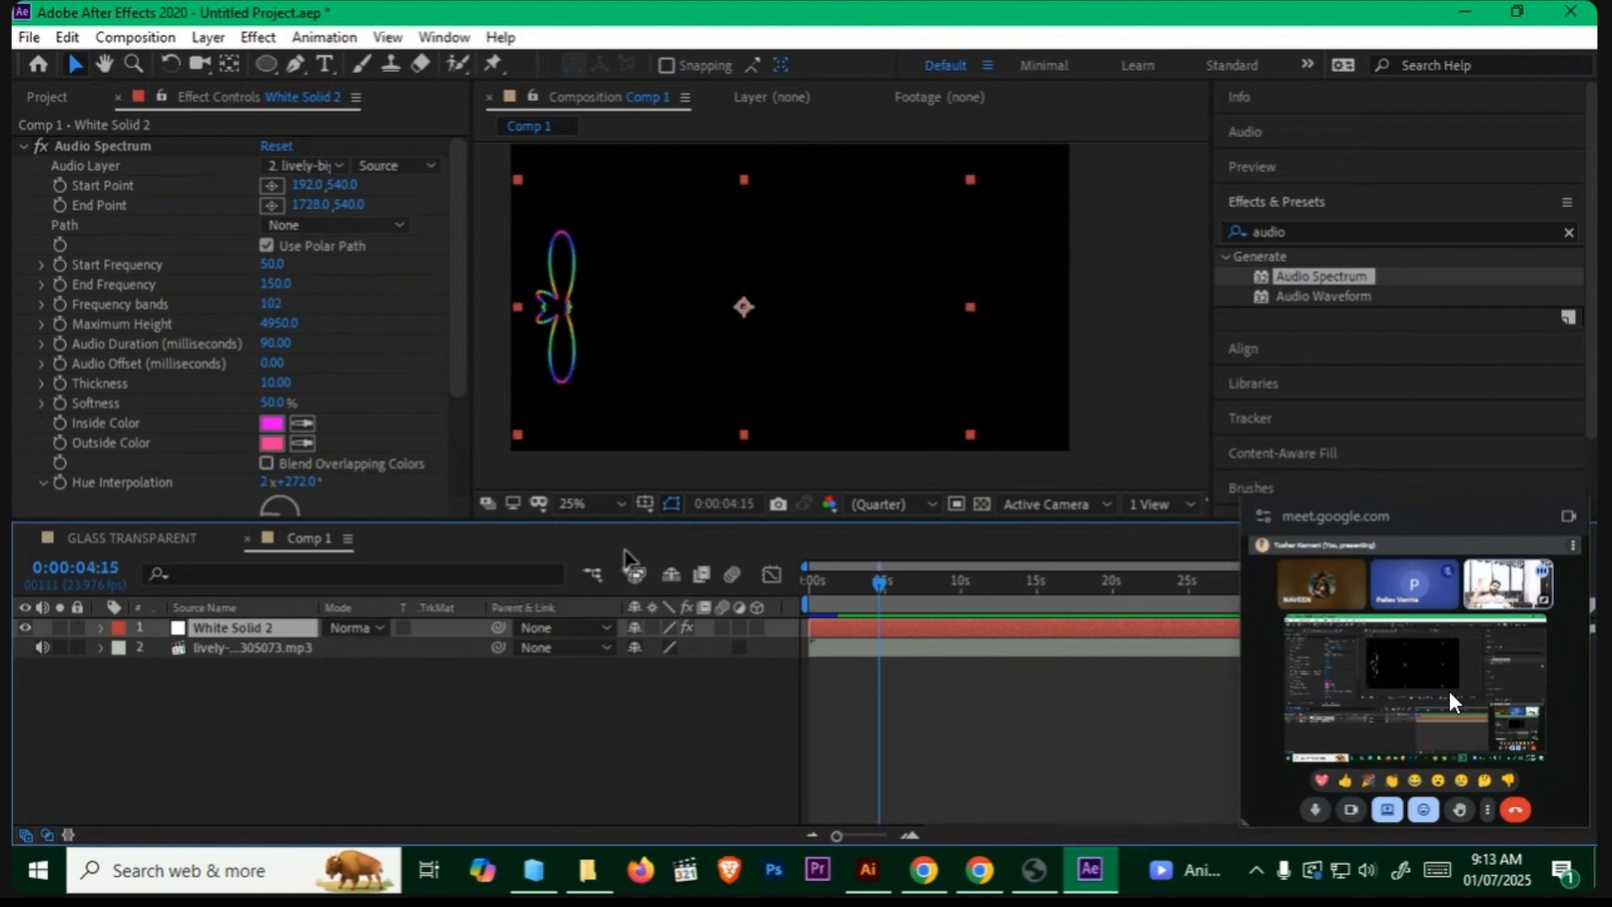
{"action": "key", "text": "space"}
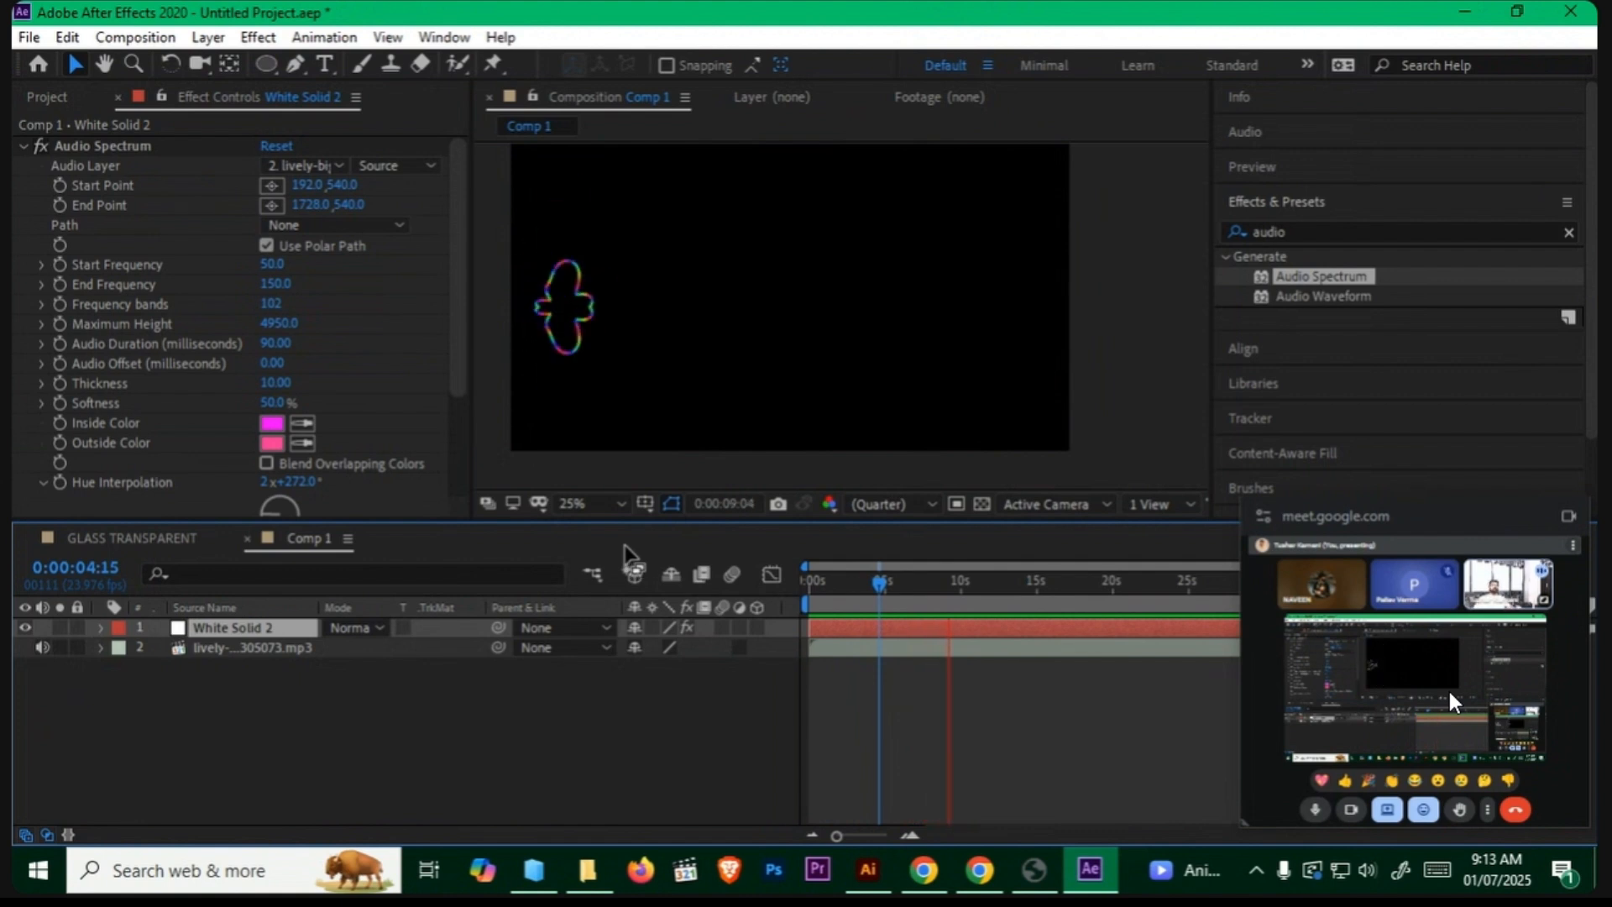
{"action": "key", "text": "space"}
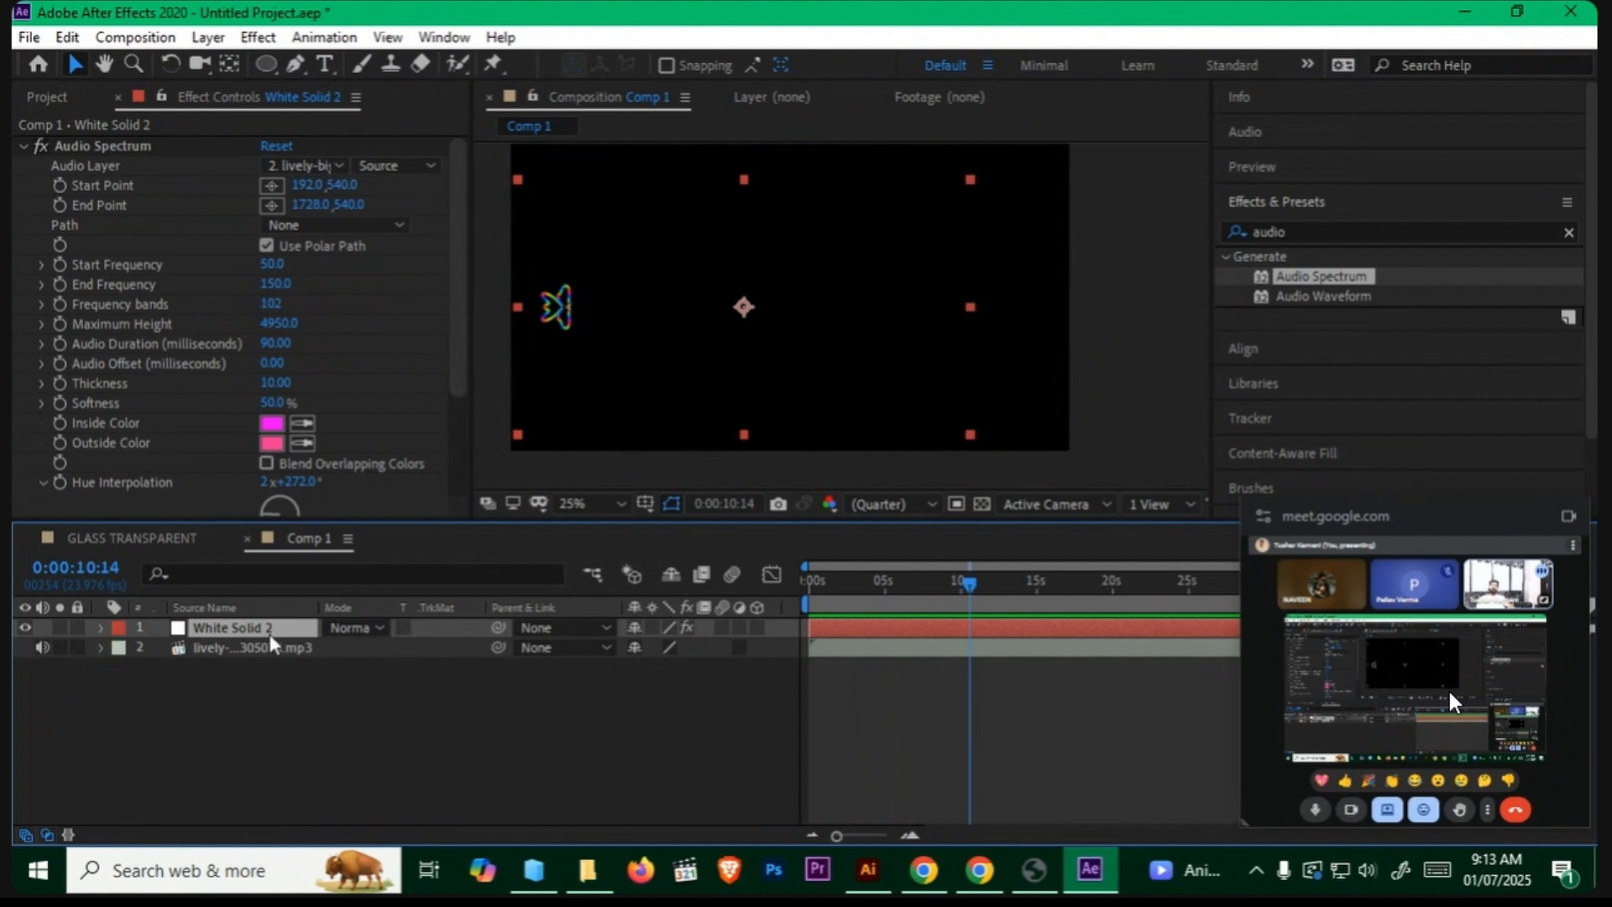
Step: Hide the White Solid 2 layer
{"action": "left_click", "coordinate": [336, 768]}
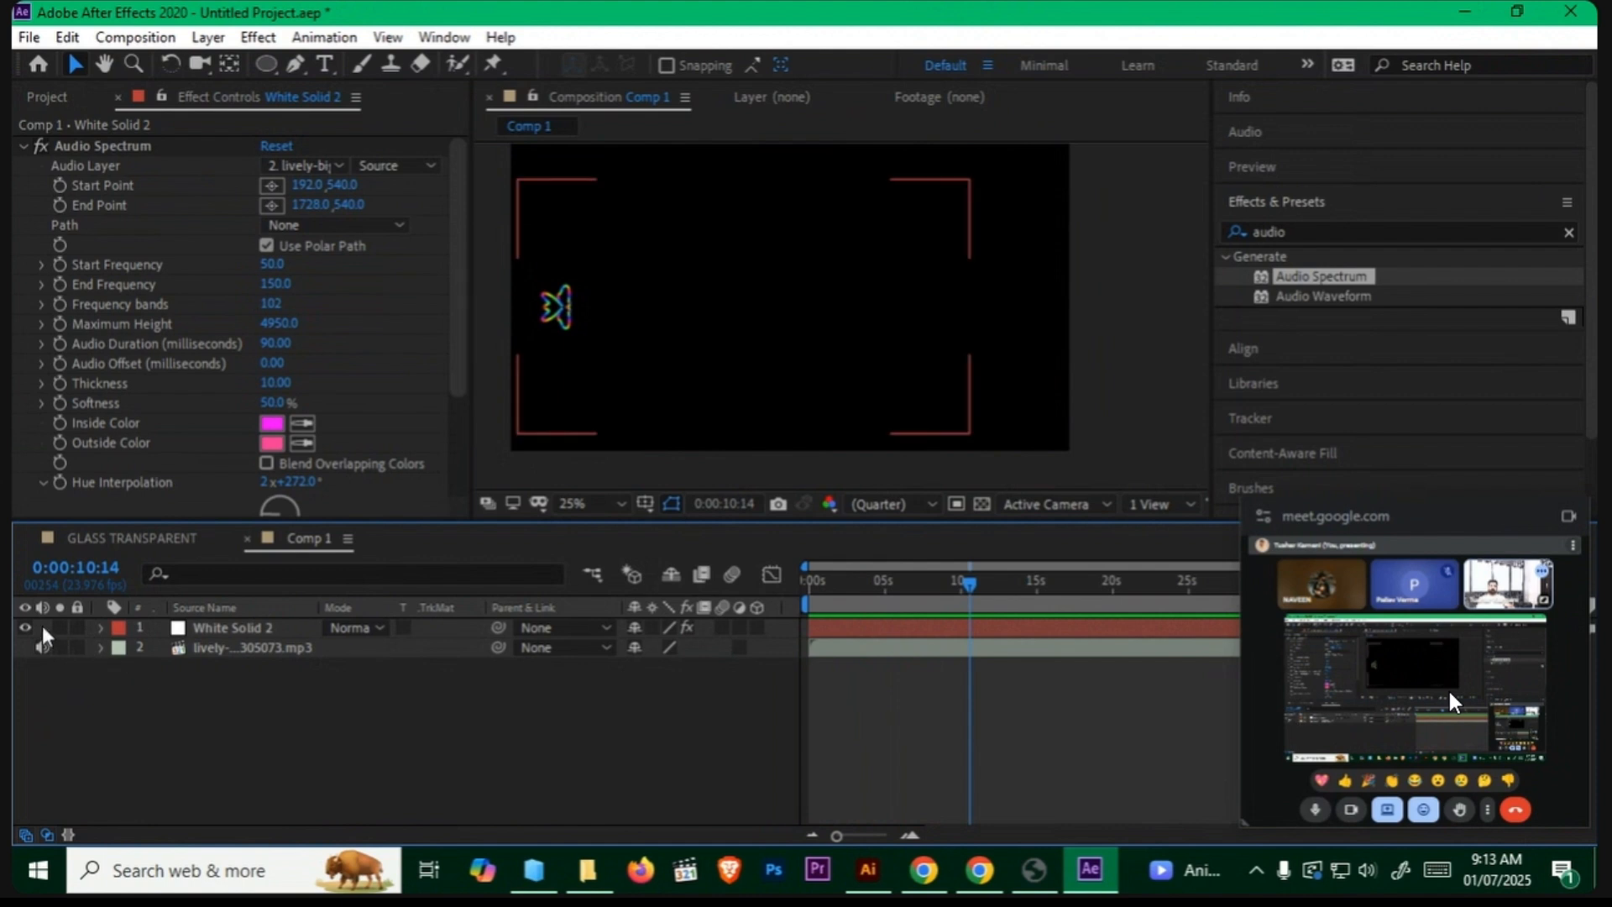
{"action": "left_click", "coordinate": [24, 627]}
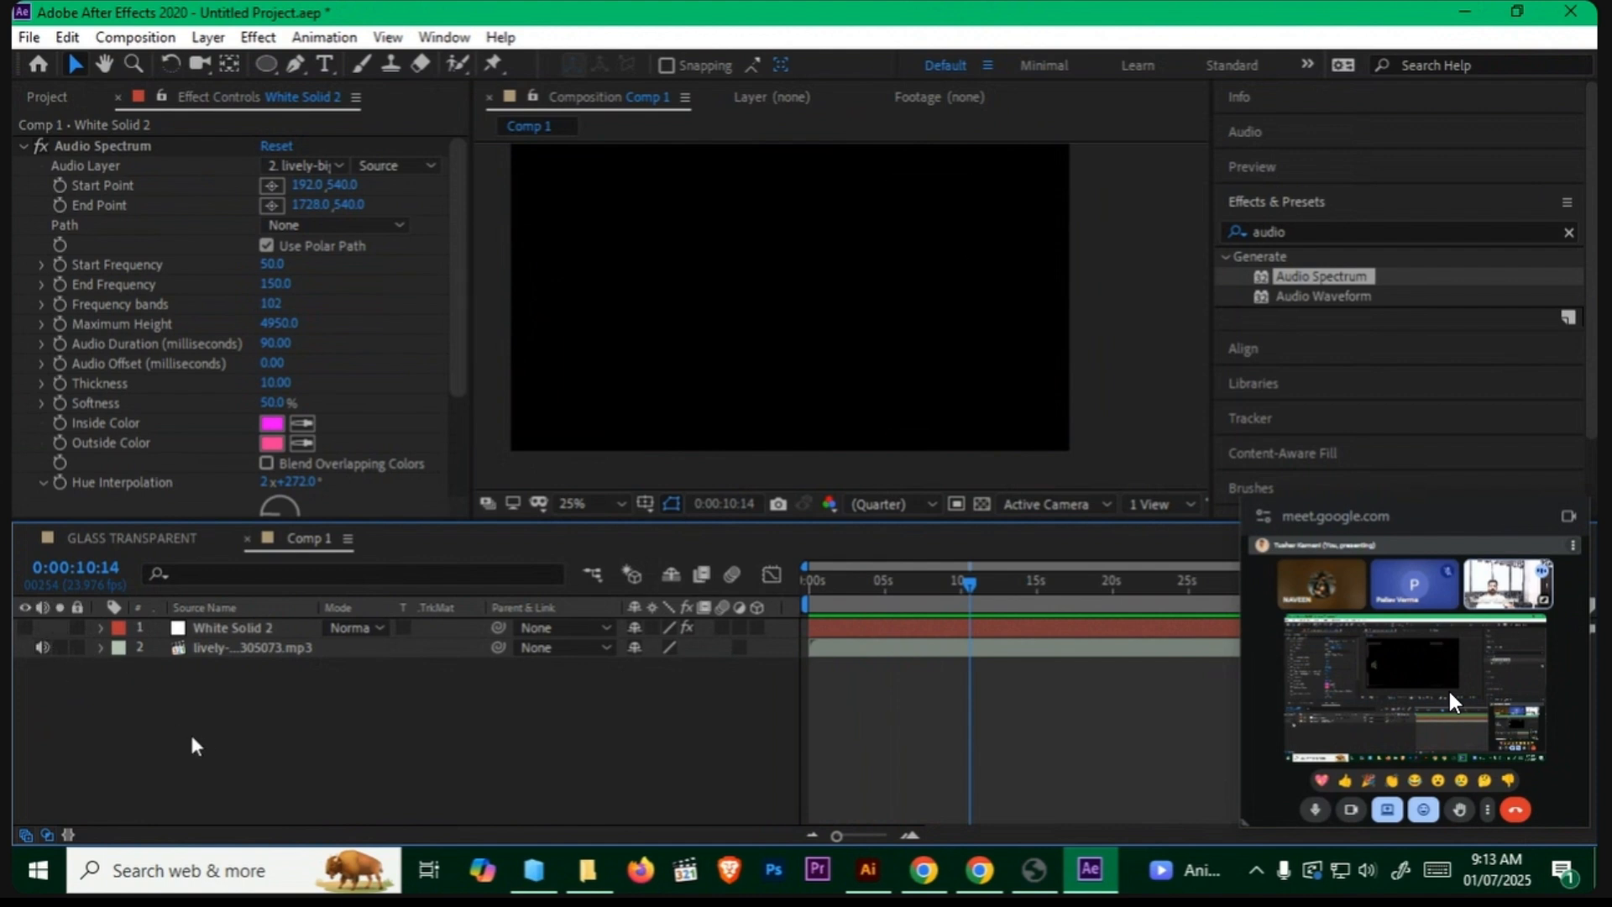
{"action": "right_click", "coordinate": [391, 703]}
{"action": "mouse_move", "coordinate": [493, 454]}
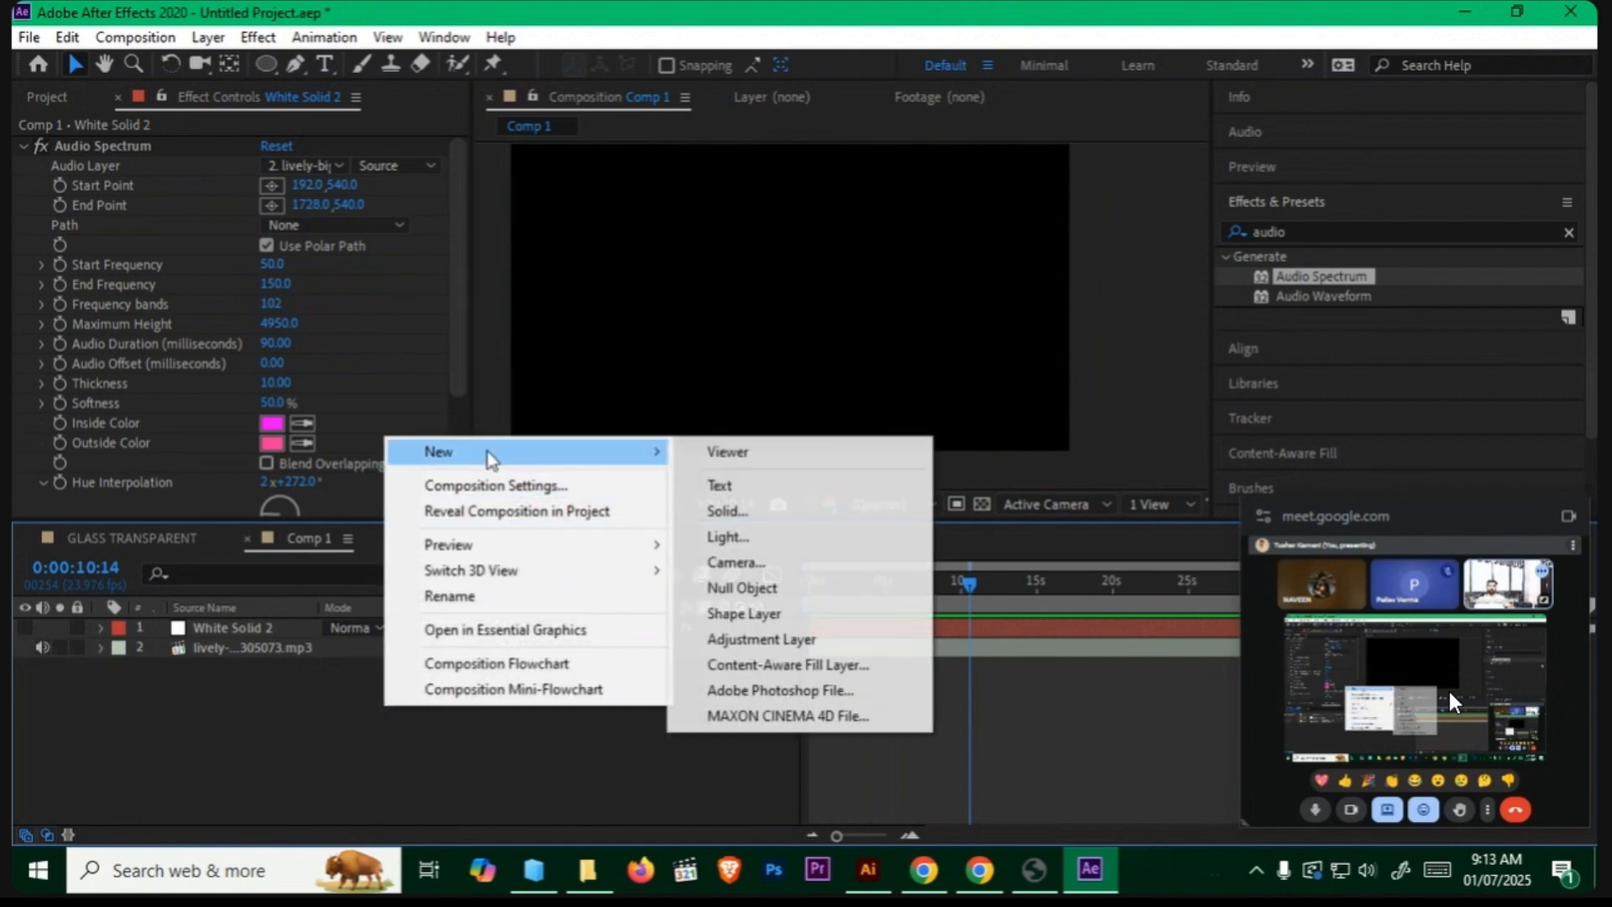
{"action": "left_click", "coordinate": [743, 487]}
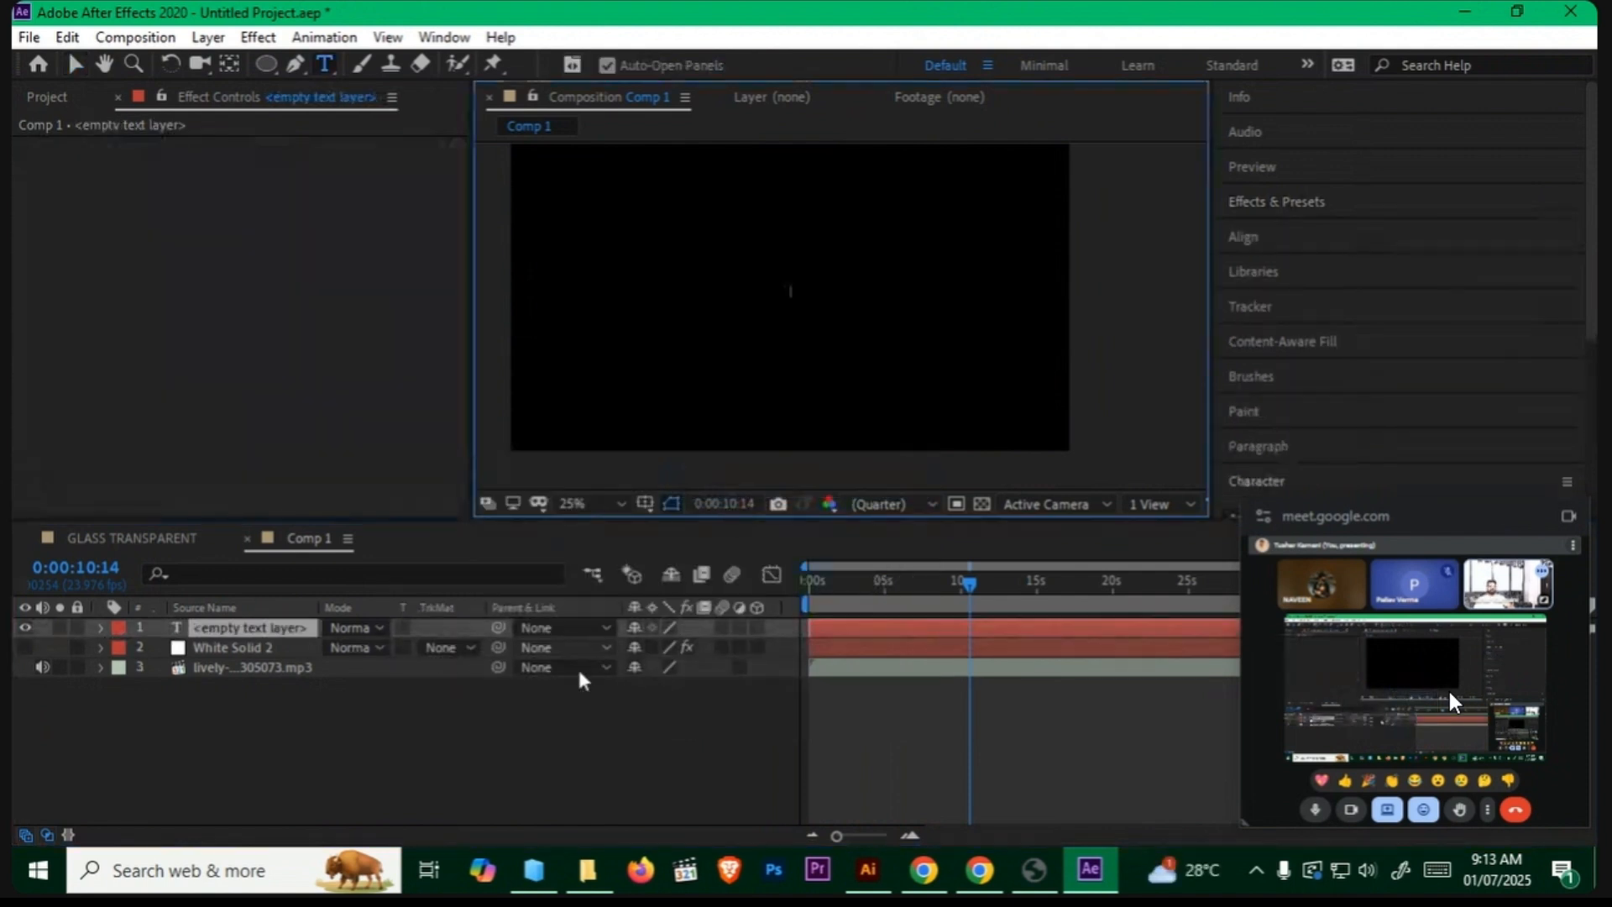
{"action": "left_click", "coordinate": [267, 632]}
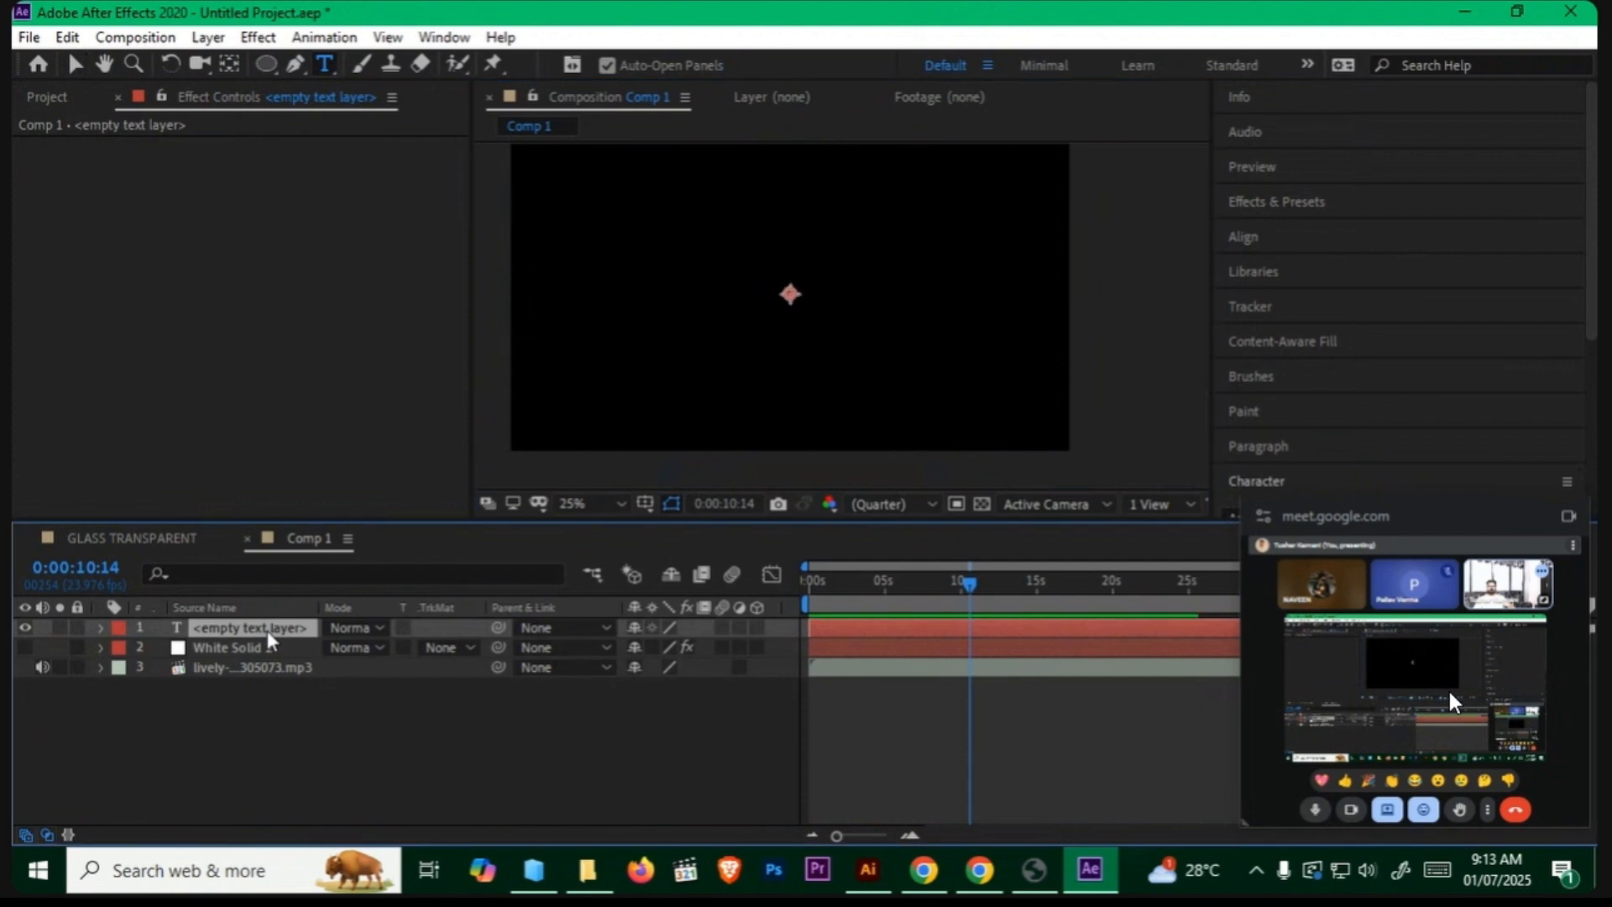
{"action": "key", "text": "Delete"}
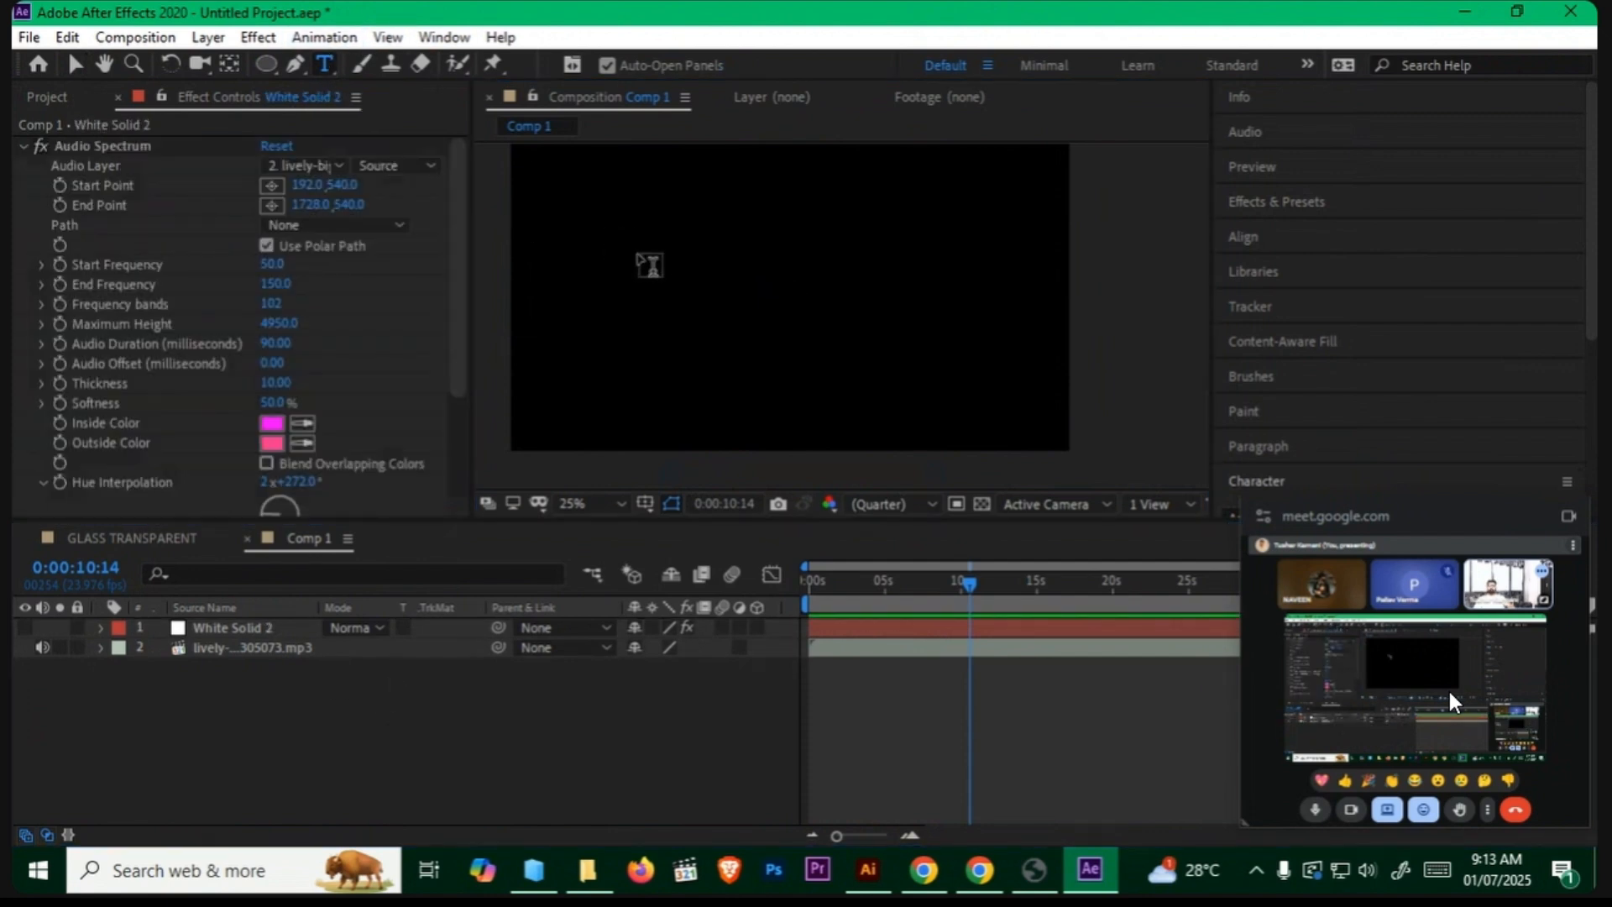
Step: Add a text layer reading MG in the composition and scale it up to 1525%
{"action": "left_click", "coordinate": [699, 294]}
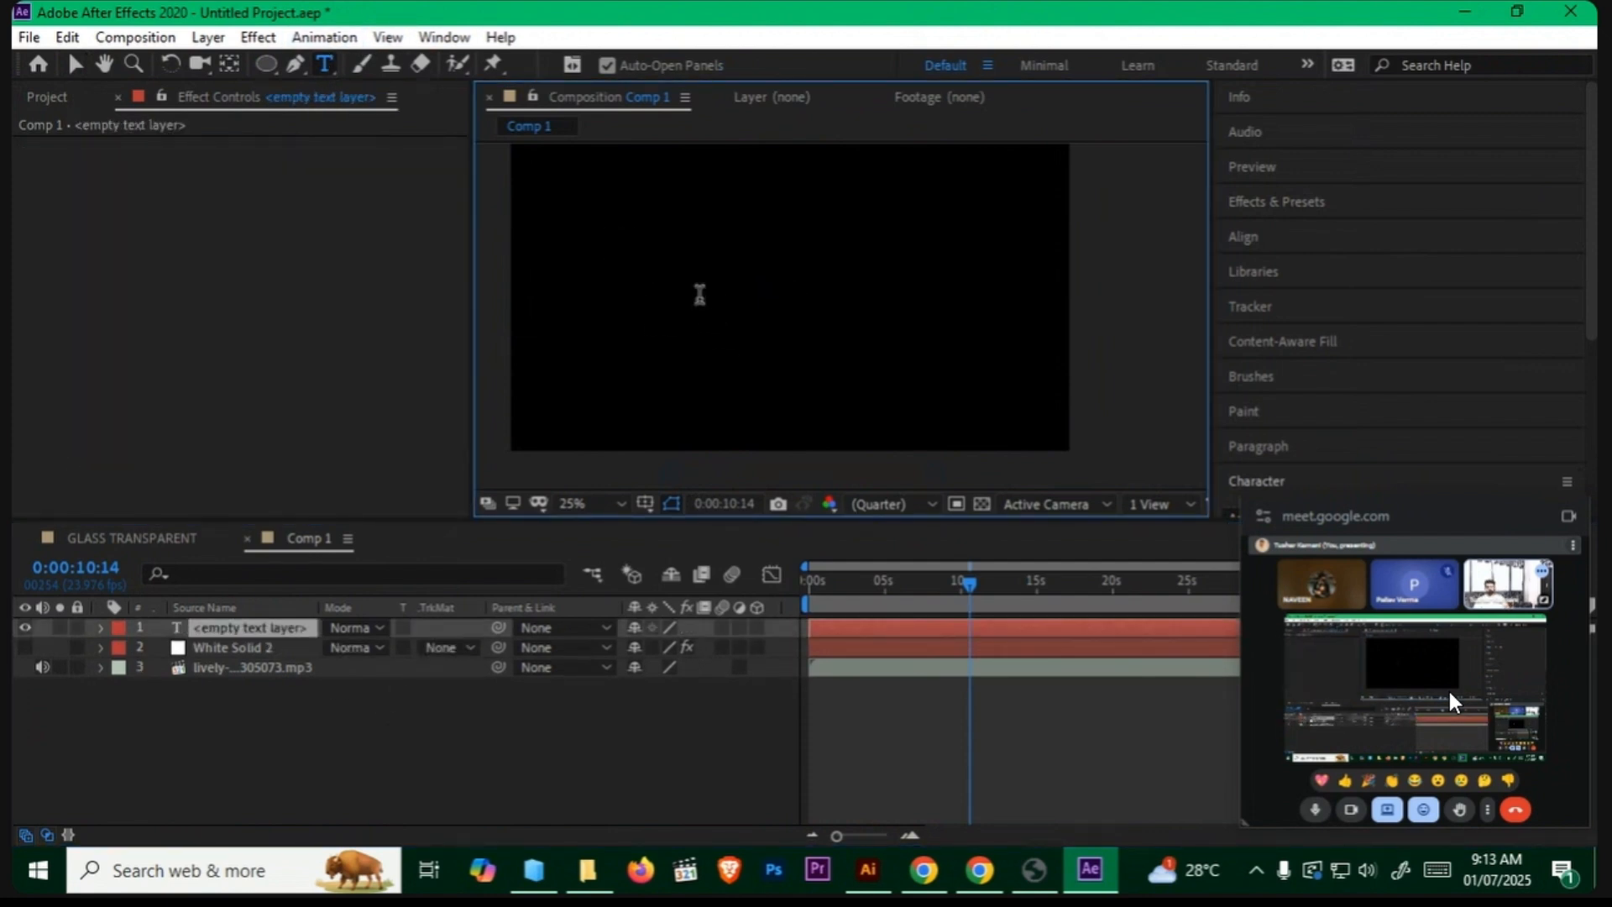
{"action": "type", "text": "MG"}
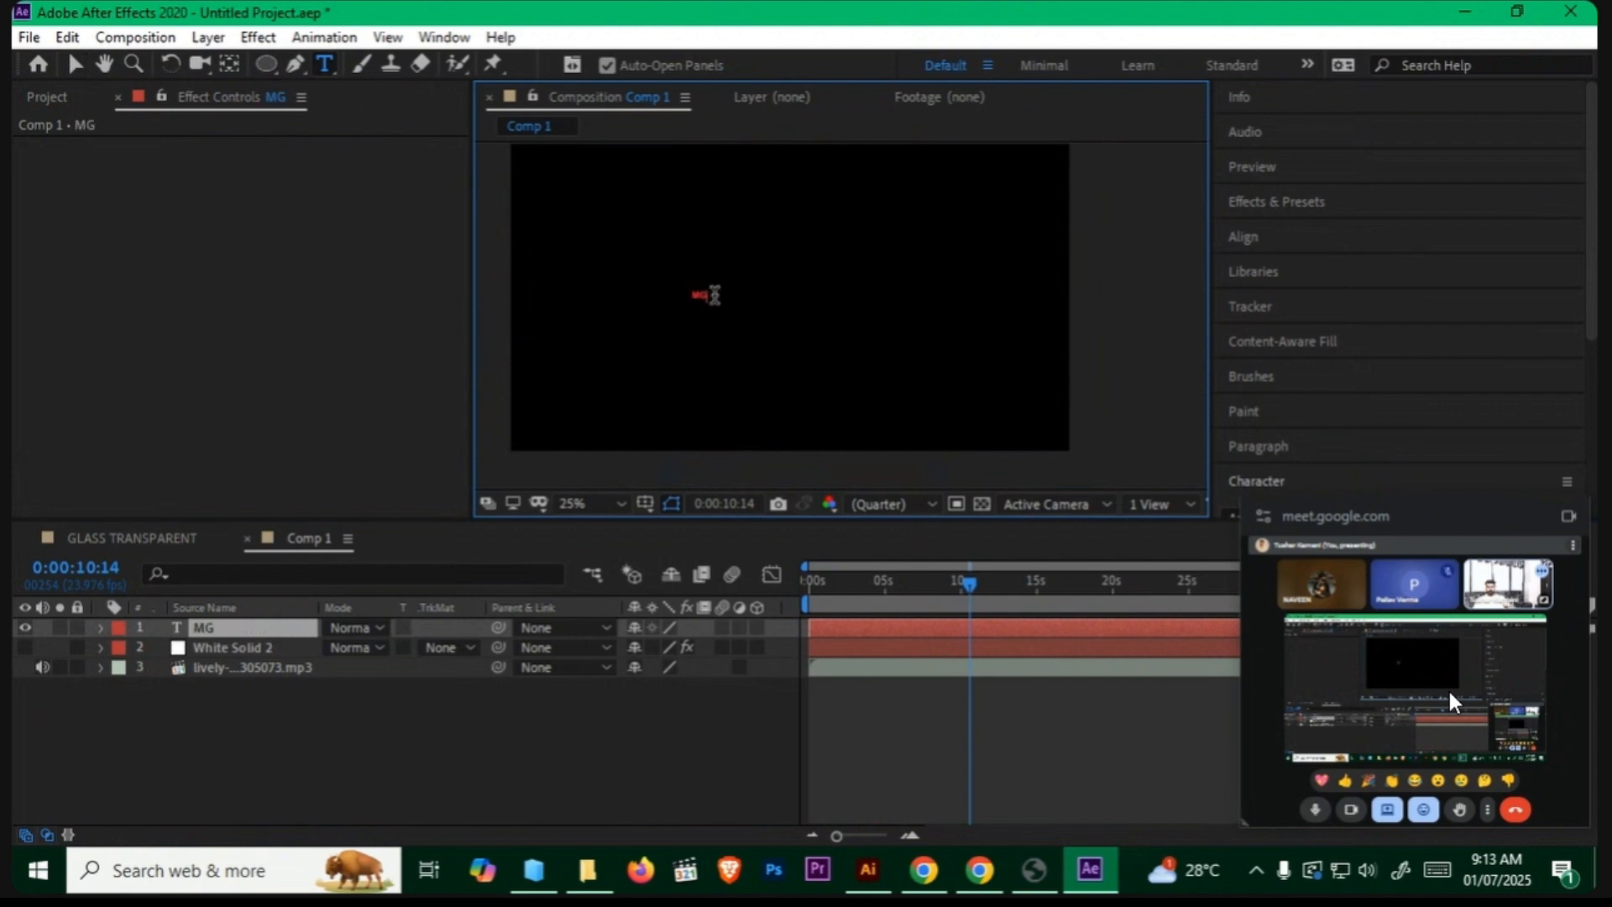
{"action": "left_click", "coordinate": [210, 628]}
{"action": "key", "text": "s"}
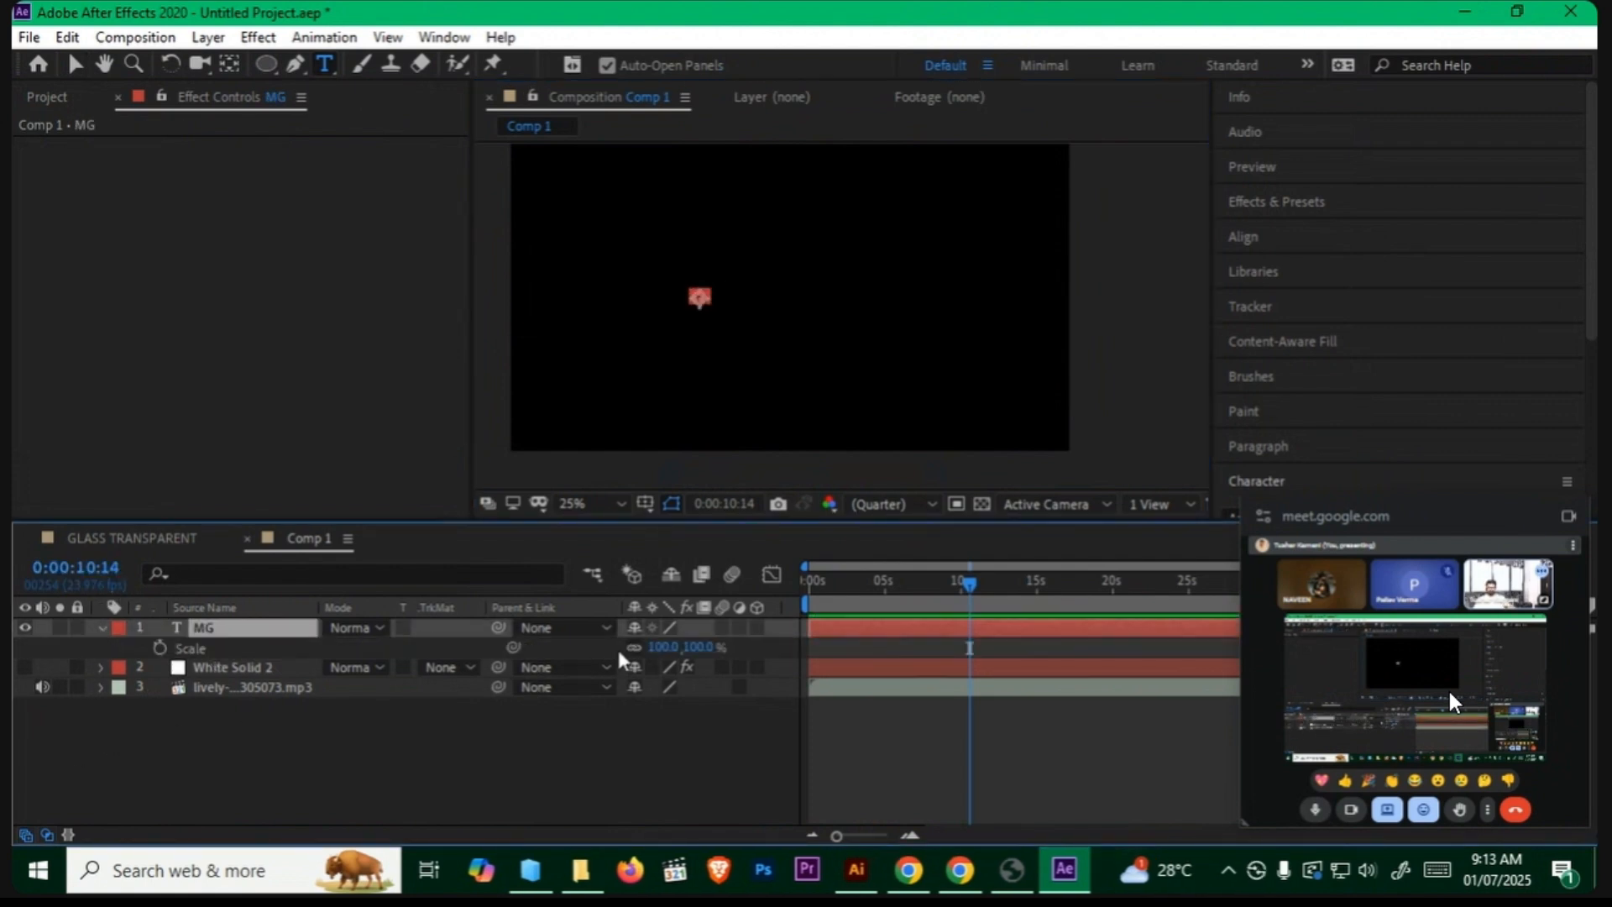
{"action": "left_click_drag", "start_coordinate": [663, 647], "coordinate": [805, 724]}
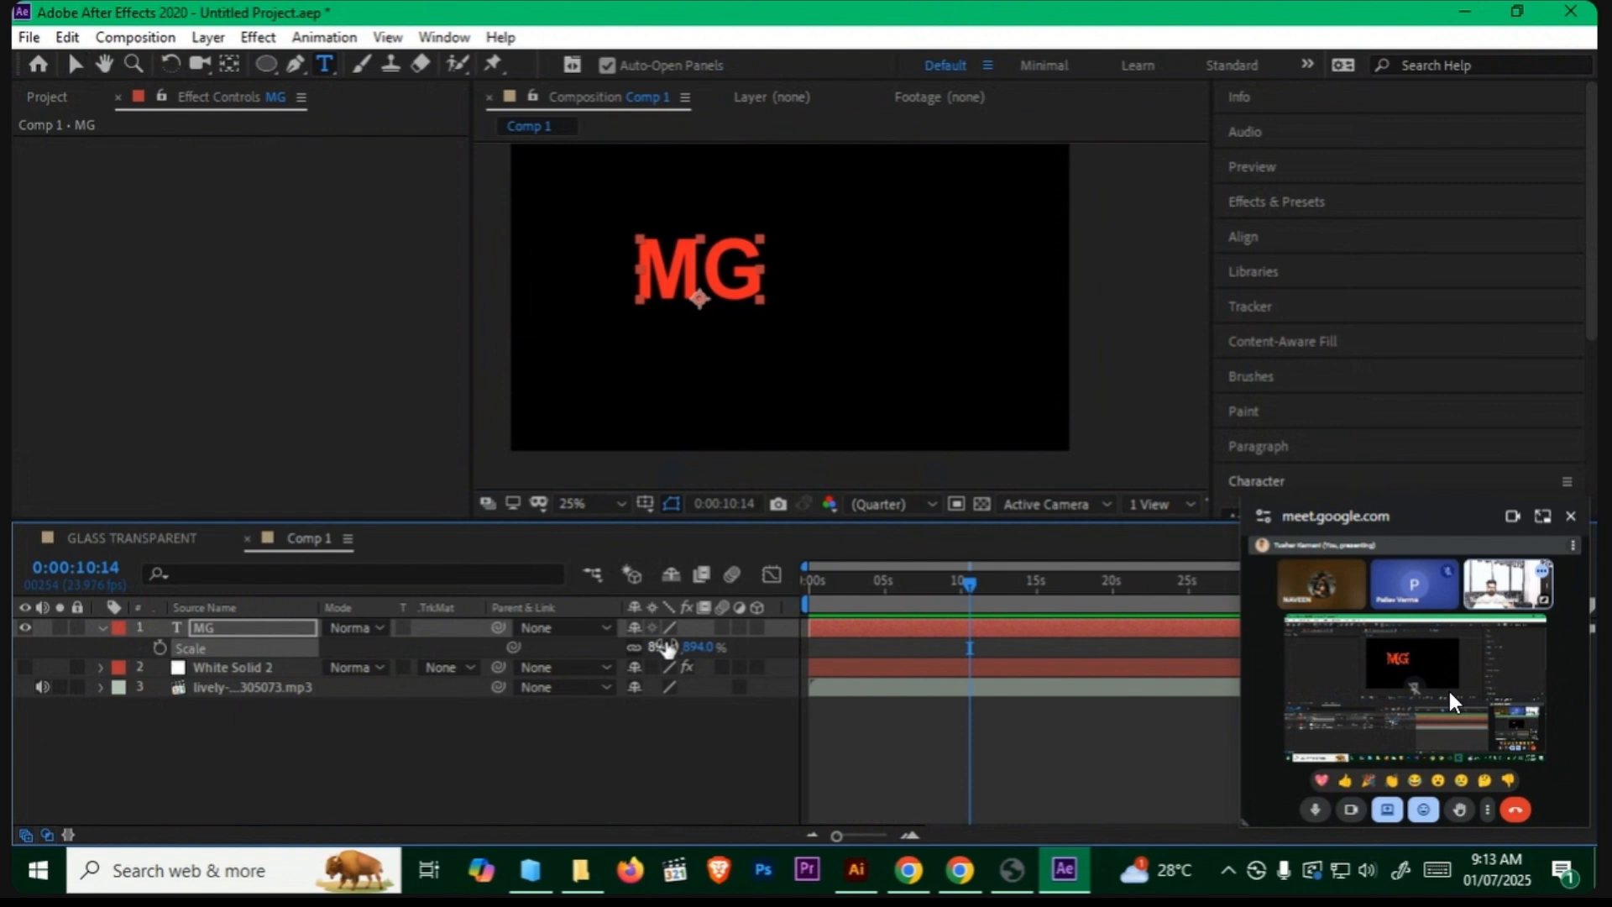
{"action": "left_click_drag", "start_coordinate": [668, 648], "coordinate": [1263, 638]}
Step: Move the MG text to the middle of the frame and collapse its layer properties
{"action": "key", "text": "v"}
{"action": "left_click", "coordinate": [802, 294]}
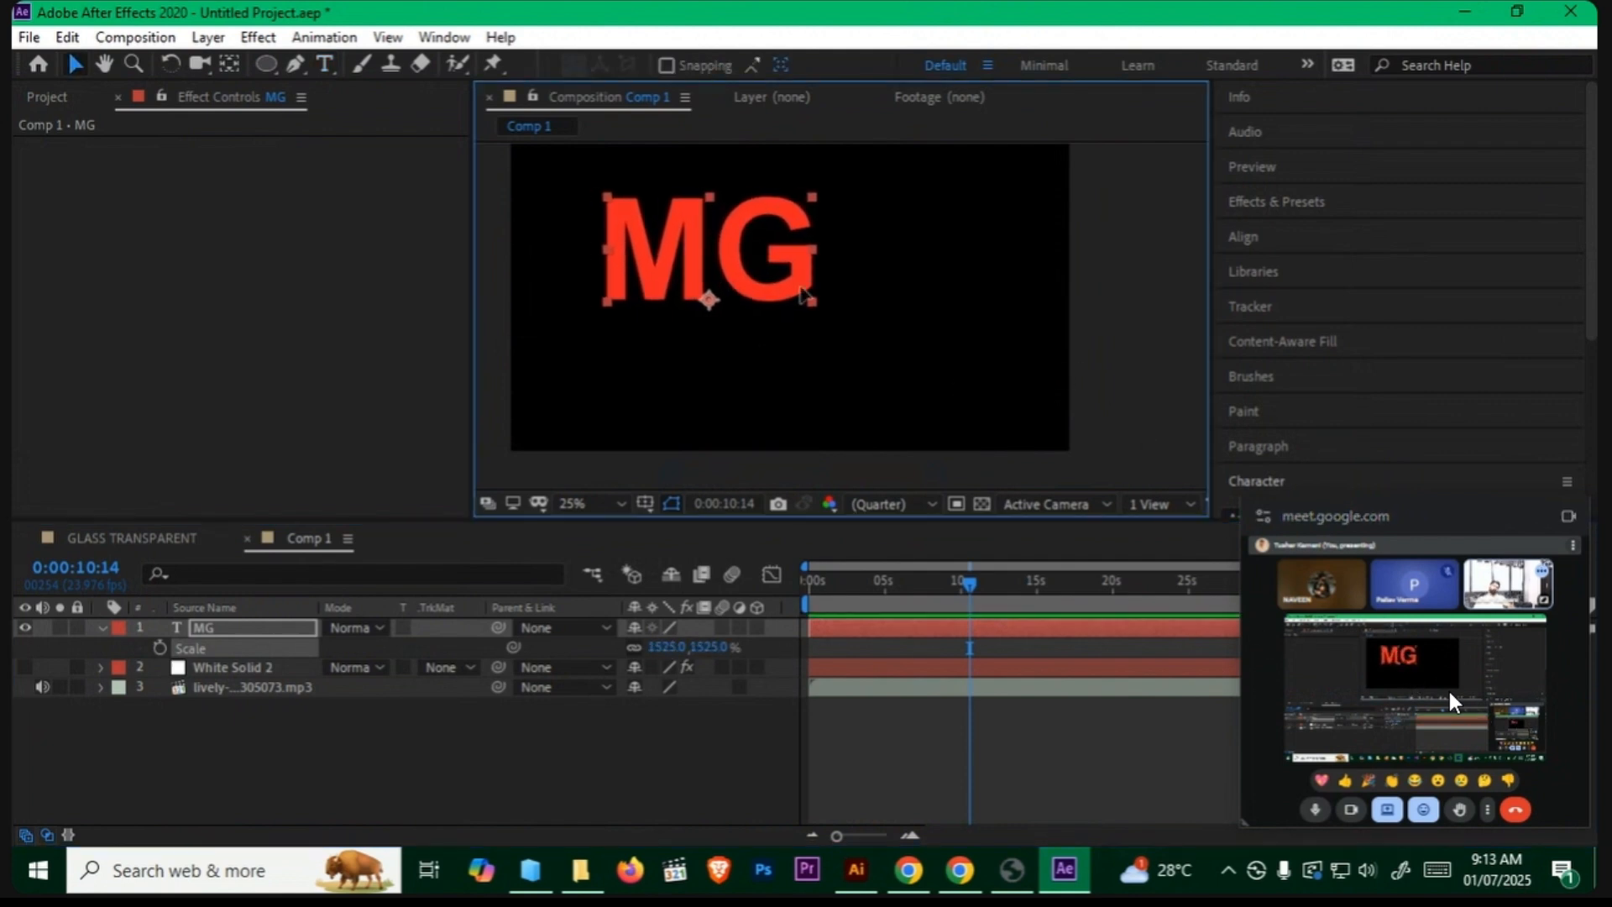
{"action": "left_click_drag", "start_coordinate": [802, 294], "coordinate": [812, 319]}
{"action": "left_click_drag", "start_coordinate": [812, 317], "coordinate": [801, 339]}
{"action": "left_click", "coordinate": [99, 629]}
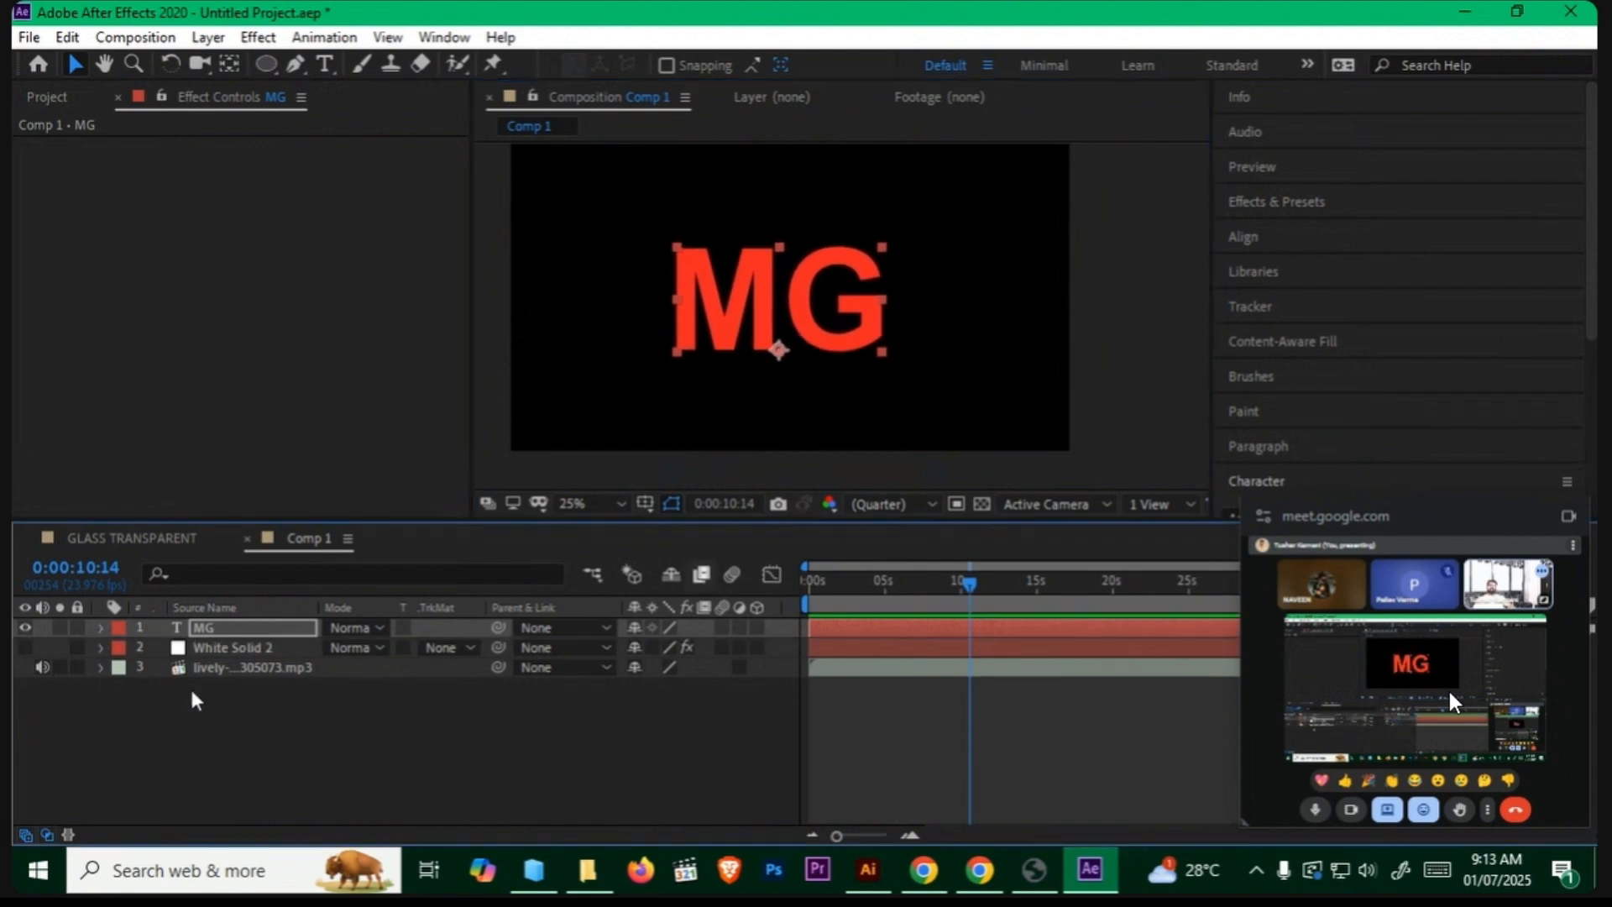
Step: Create masks from the MG text layer, with the Audio Spectrum effect at hand in the effects list
{"action": "left_click", "coordinate": [1250, 202]}
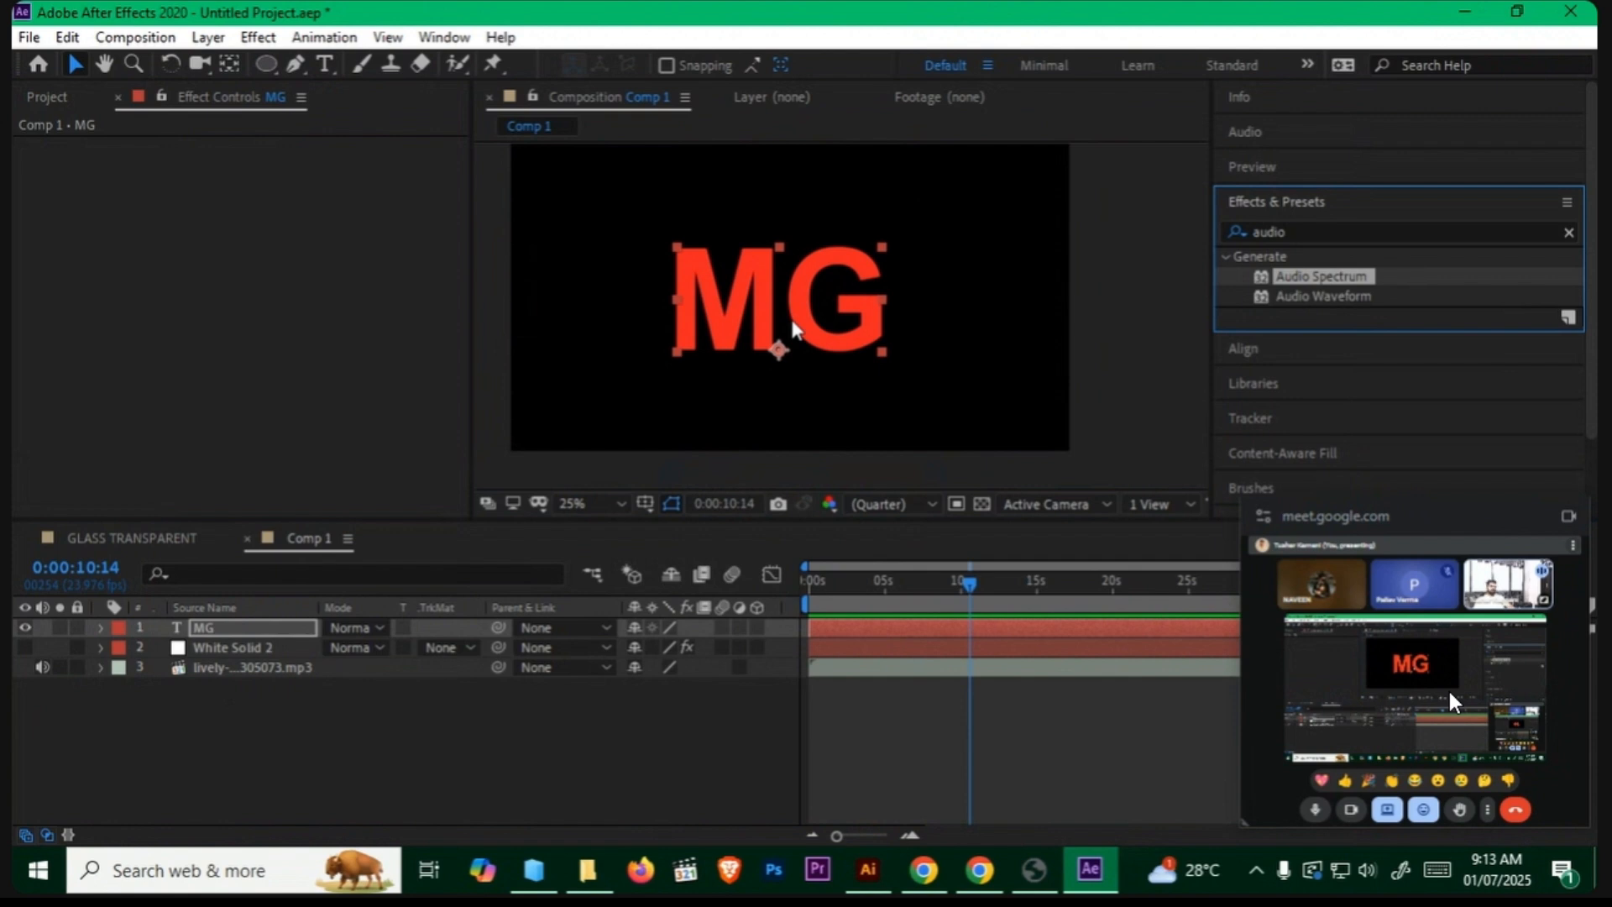
{"action": "right_click", "coordinate": [266, 628]}
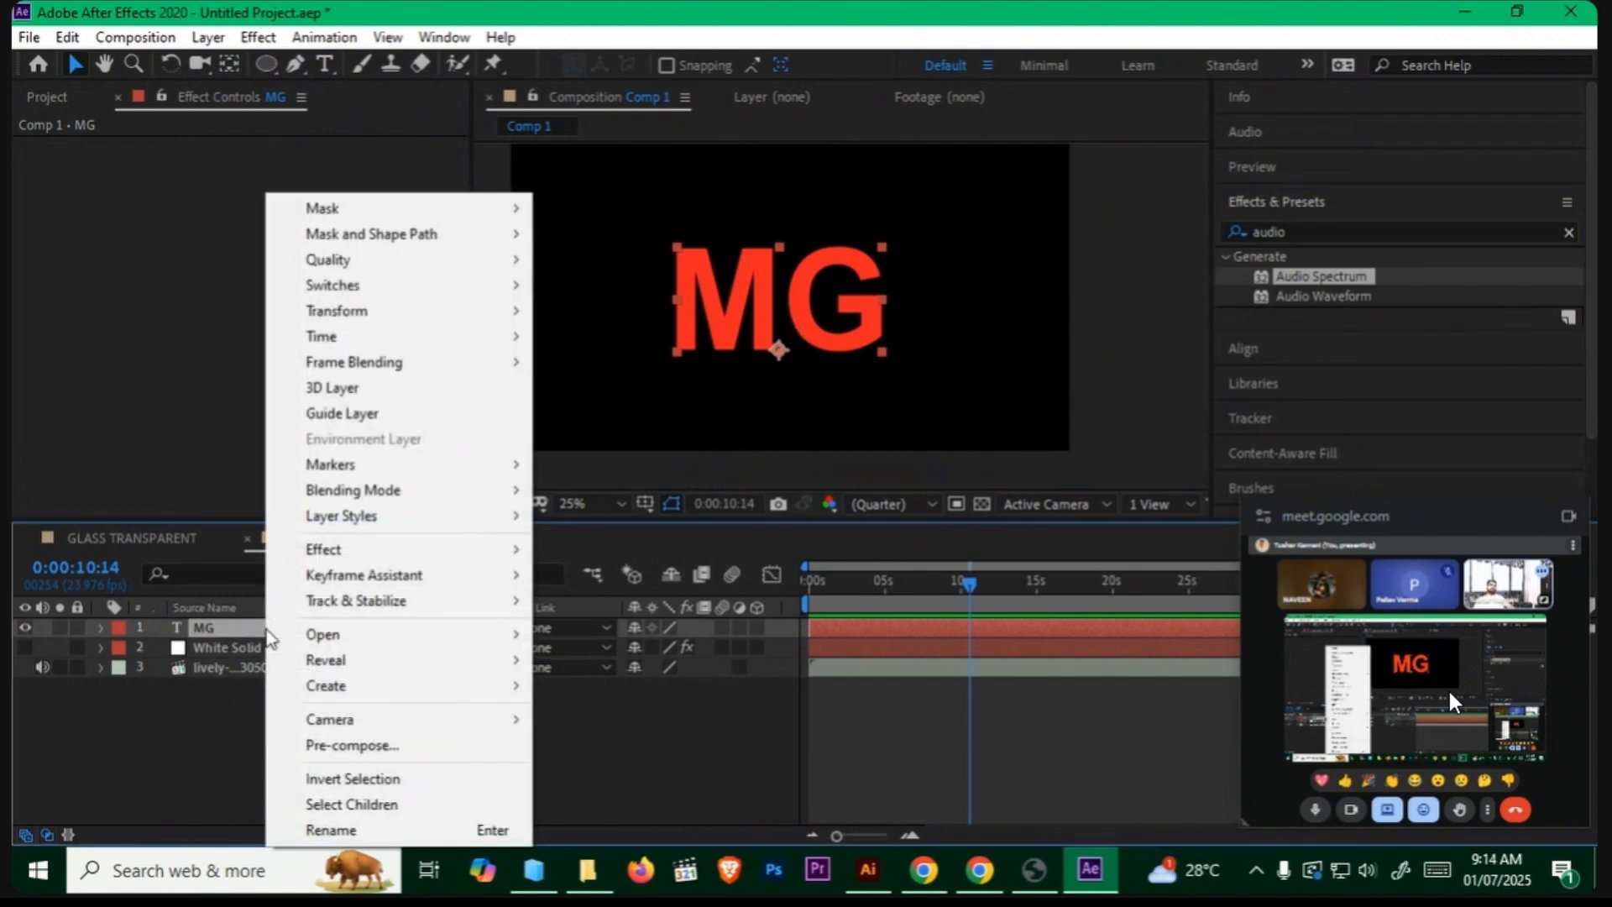
{"action": "mouse_move", "coordinate": [361, 688]}
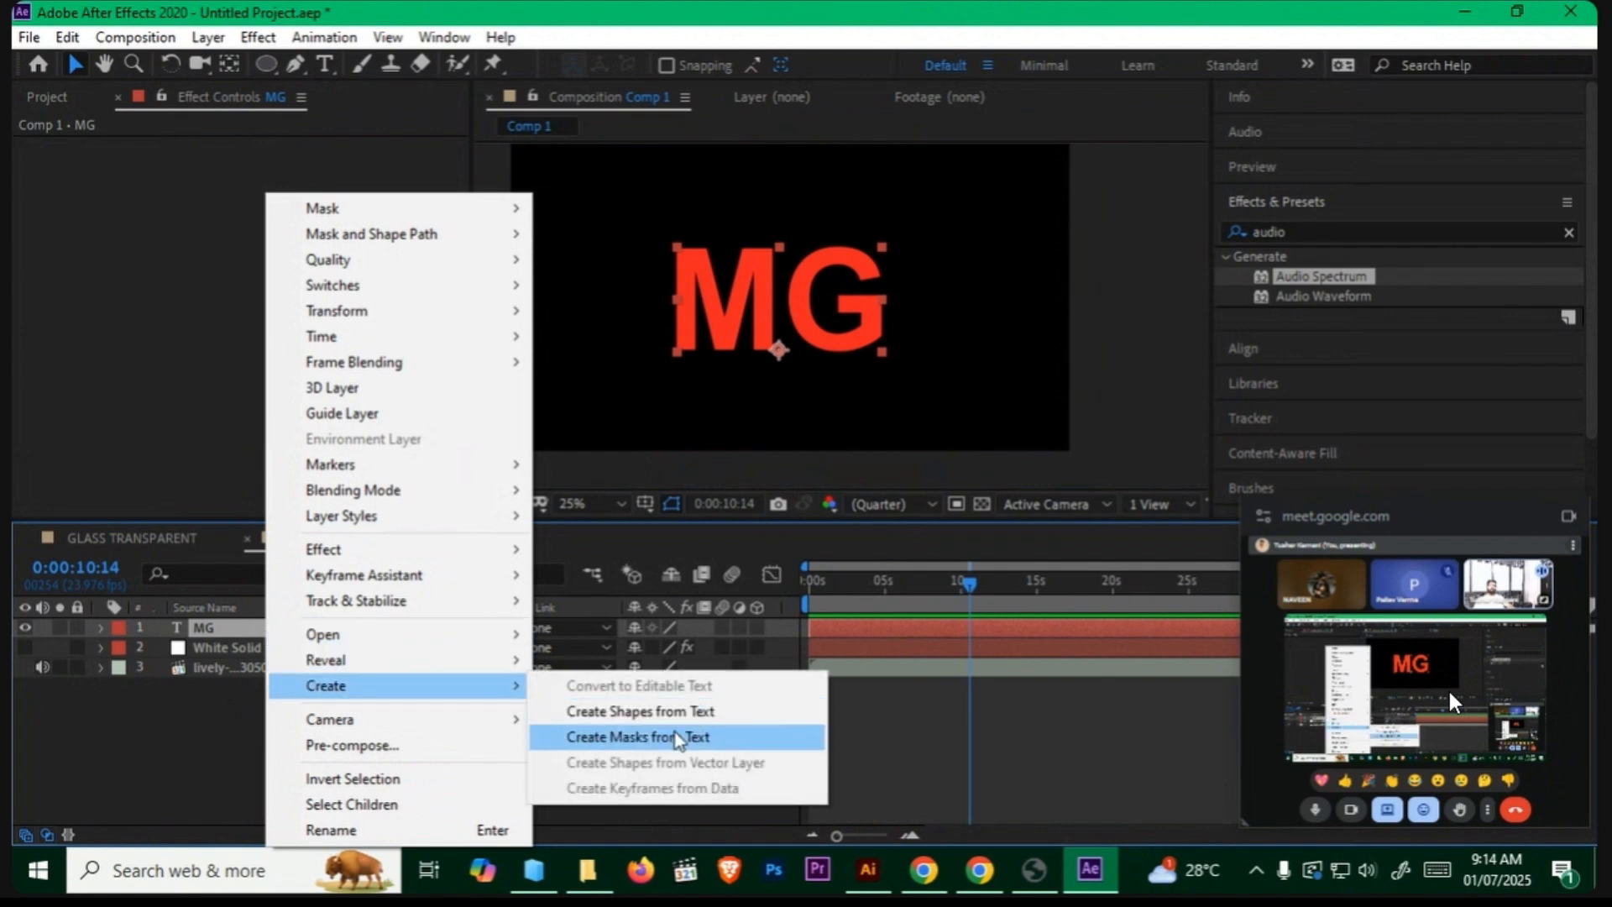
{"action": "left_click", "coordinate": [752, 739]}
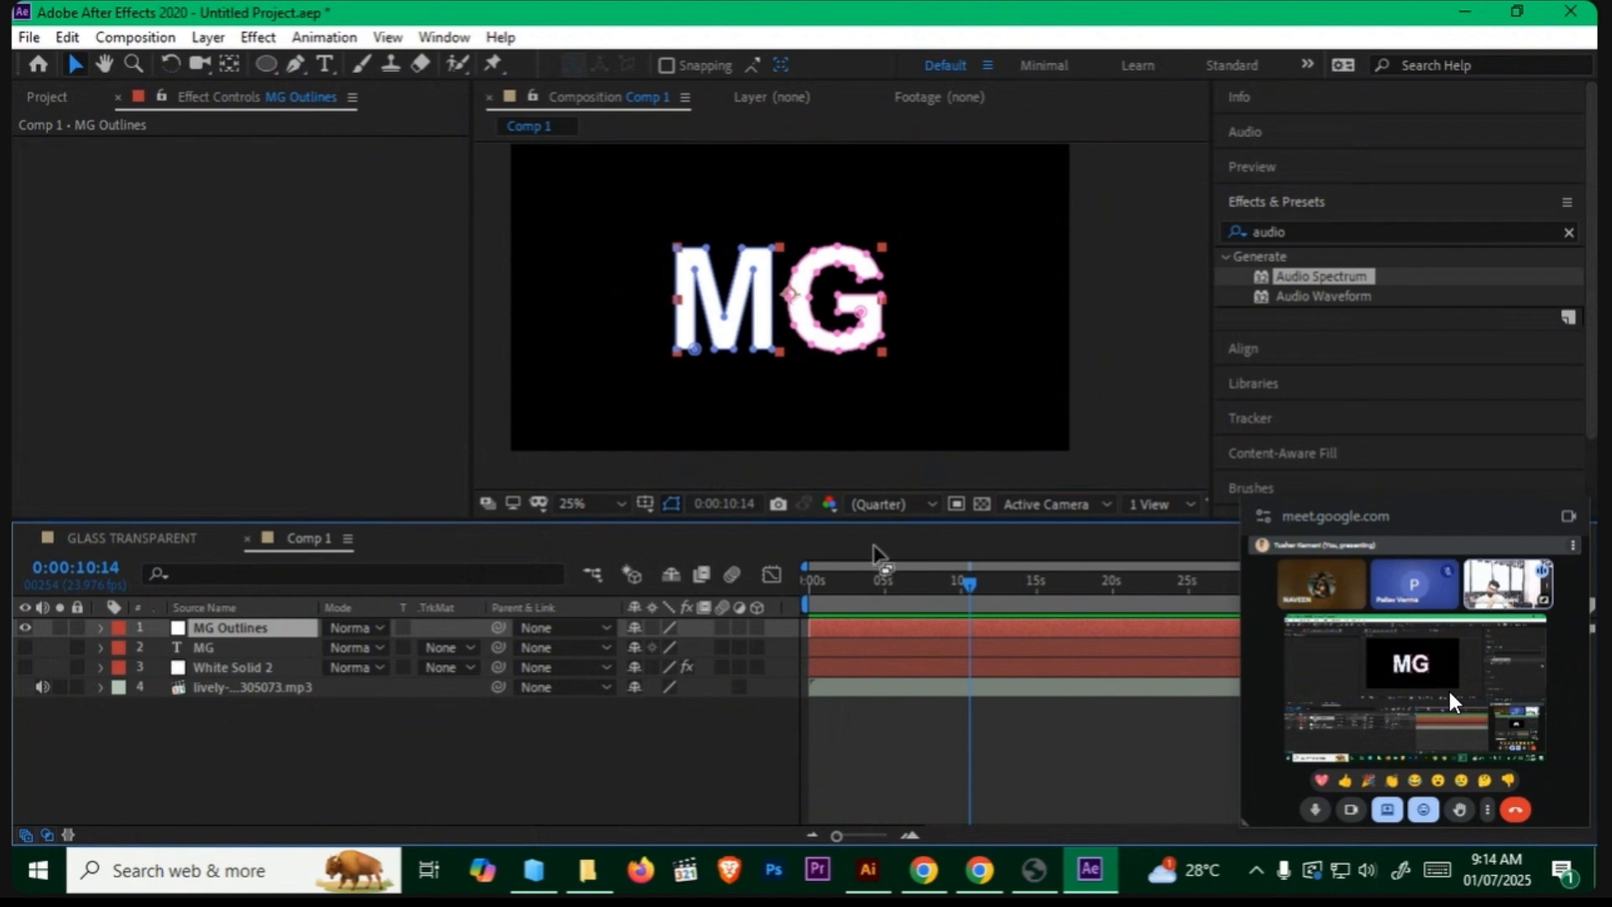
Step: Return the playhead to 0:00:00:00 and examine the letter masks in the MG Outlines layer
{"action": "left_click_drag", "start_coordinate": [892, 598], "coordinate": [744, 601]}
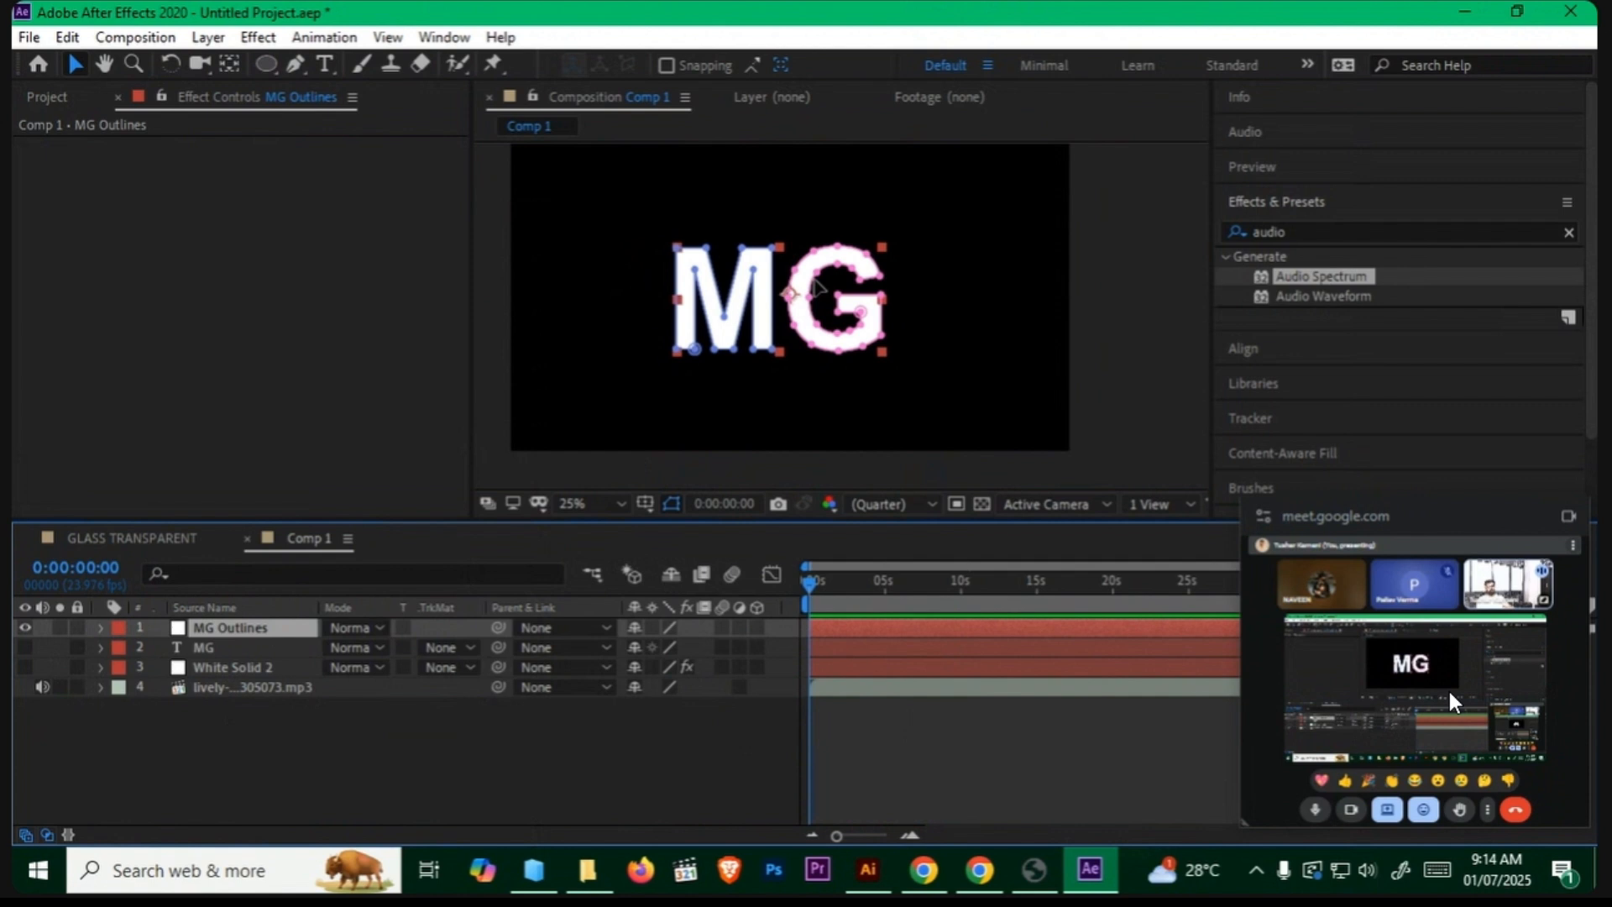
{"action": "left_click", "coordinate": [99, 627]}
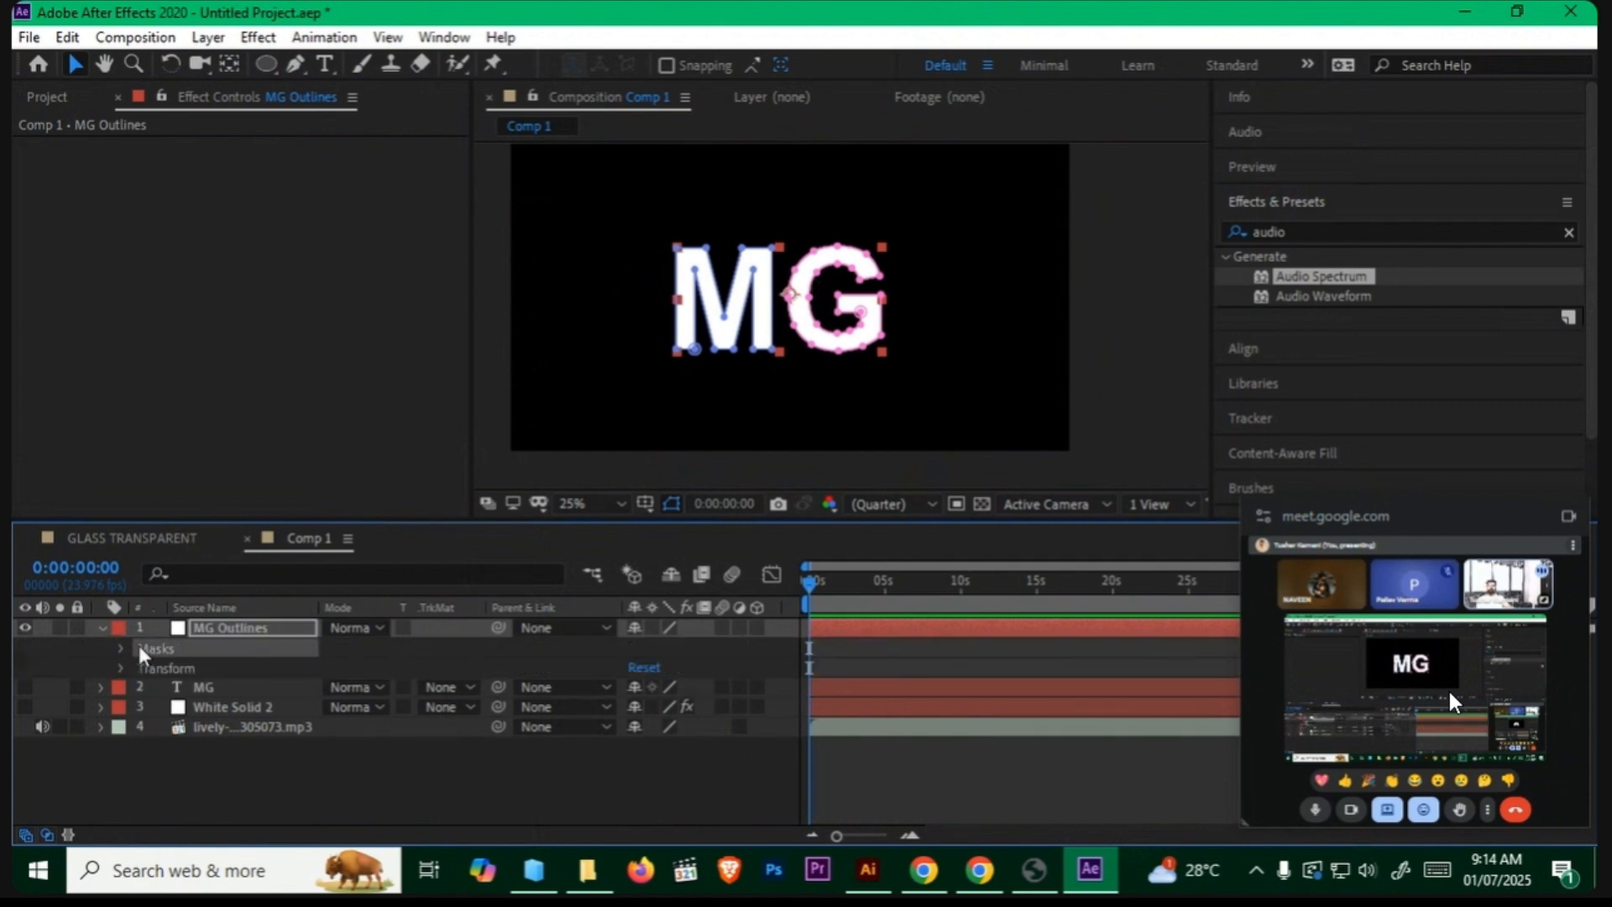
{"action": "left_click", "coordinate": [122, 648]}
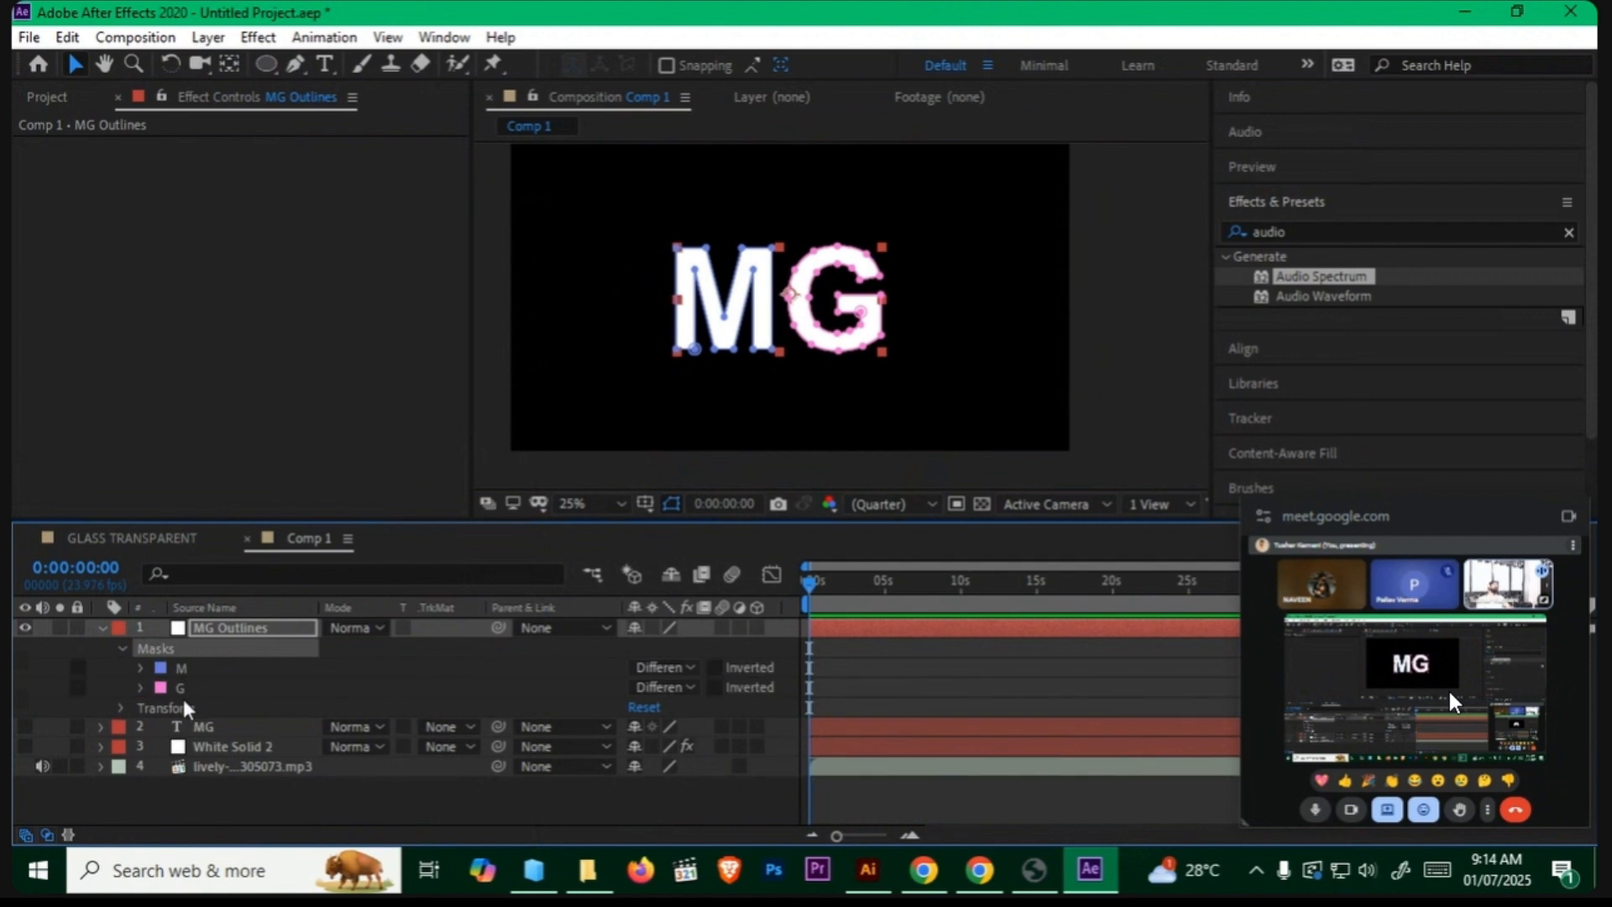
{"action": "left_click", "coordinate": [102, 628]}
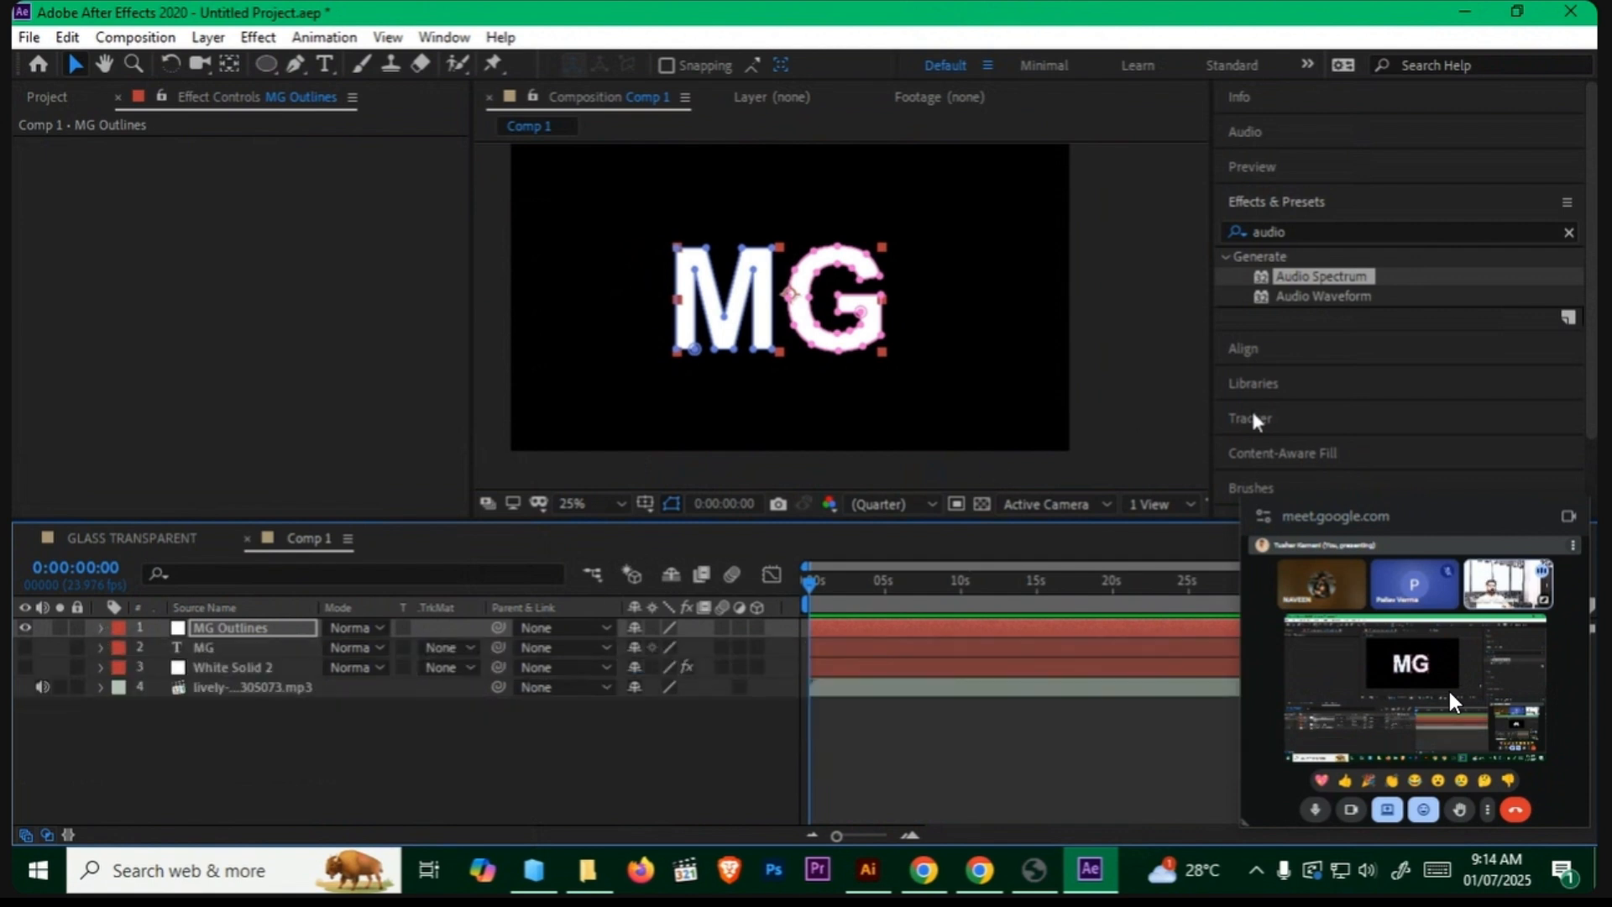
Step: Apply Audio Spectrum to MG Outlines, set the lively big band MP3 as its audio layer, and preview the result
{"action": "left_click_drag", "start_coordinate": [1321, 277], "coordinate": [252, 627]}
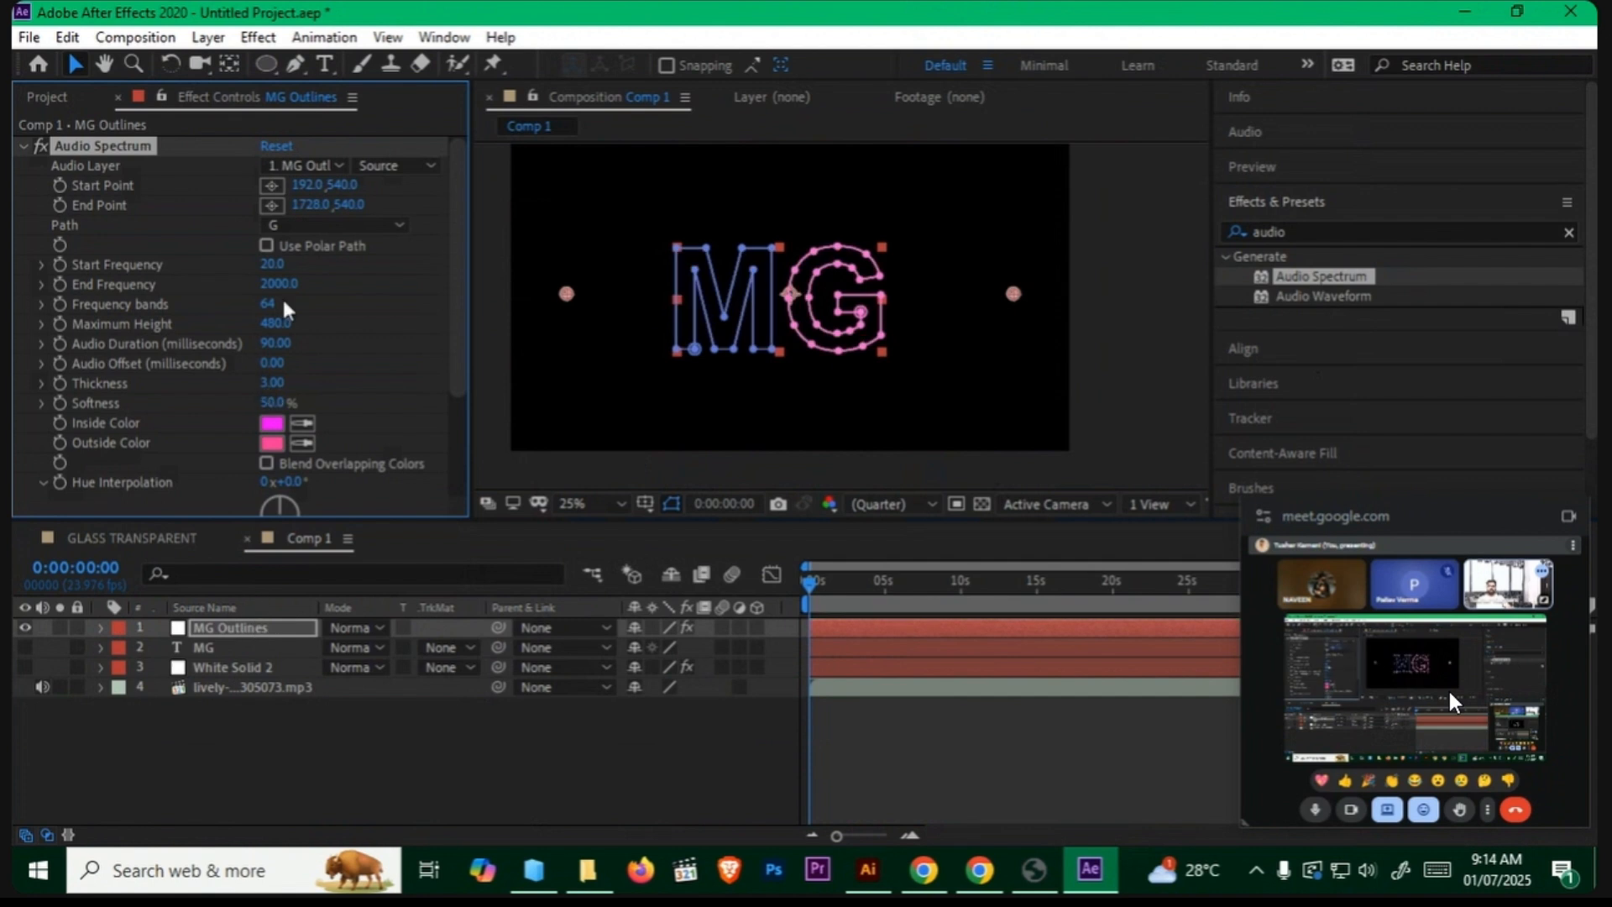
{"action": "left_click", "coordinate": [326, 167]}
{"action": "left_click", "coordinate": [352, 306]}
{"action": "left_click", "coordinate": [476, 738]}
{"action": "key", "text": "space"}
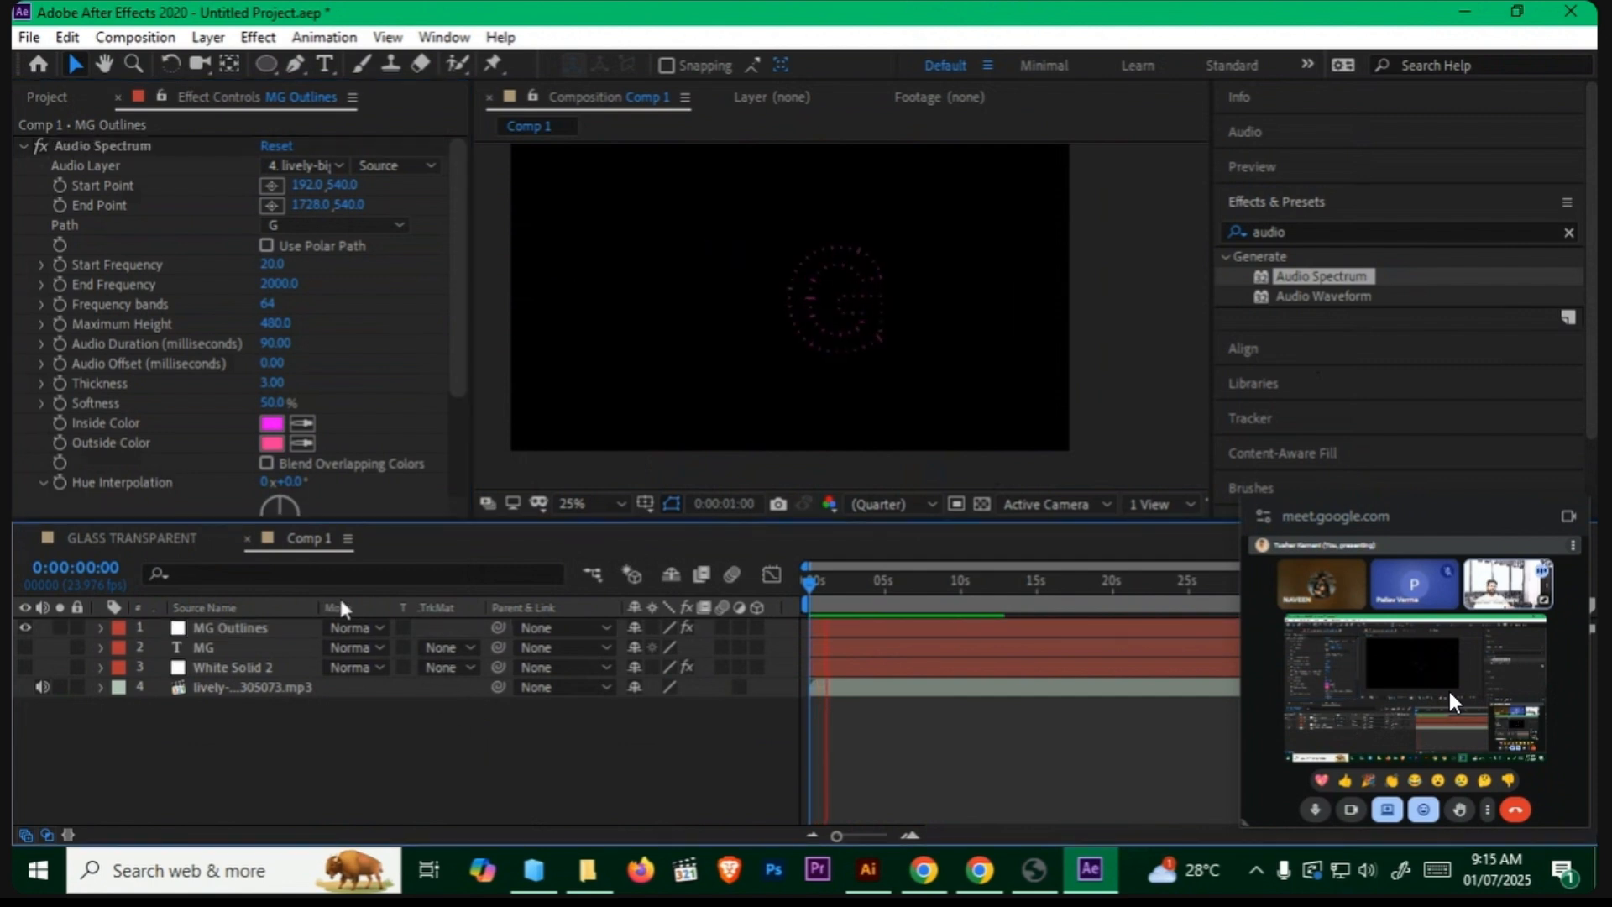
Step: Switch the MG Outlines Audio Spectrum path to mask M and preview the result
{"action": "key", "text": "space"}
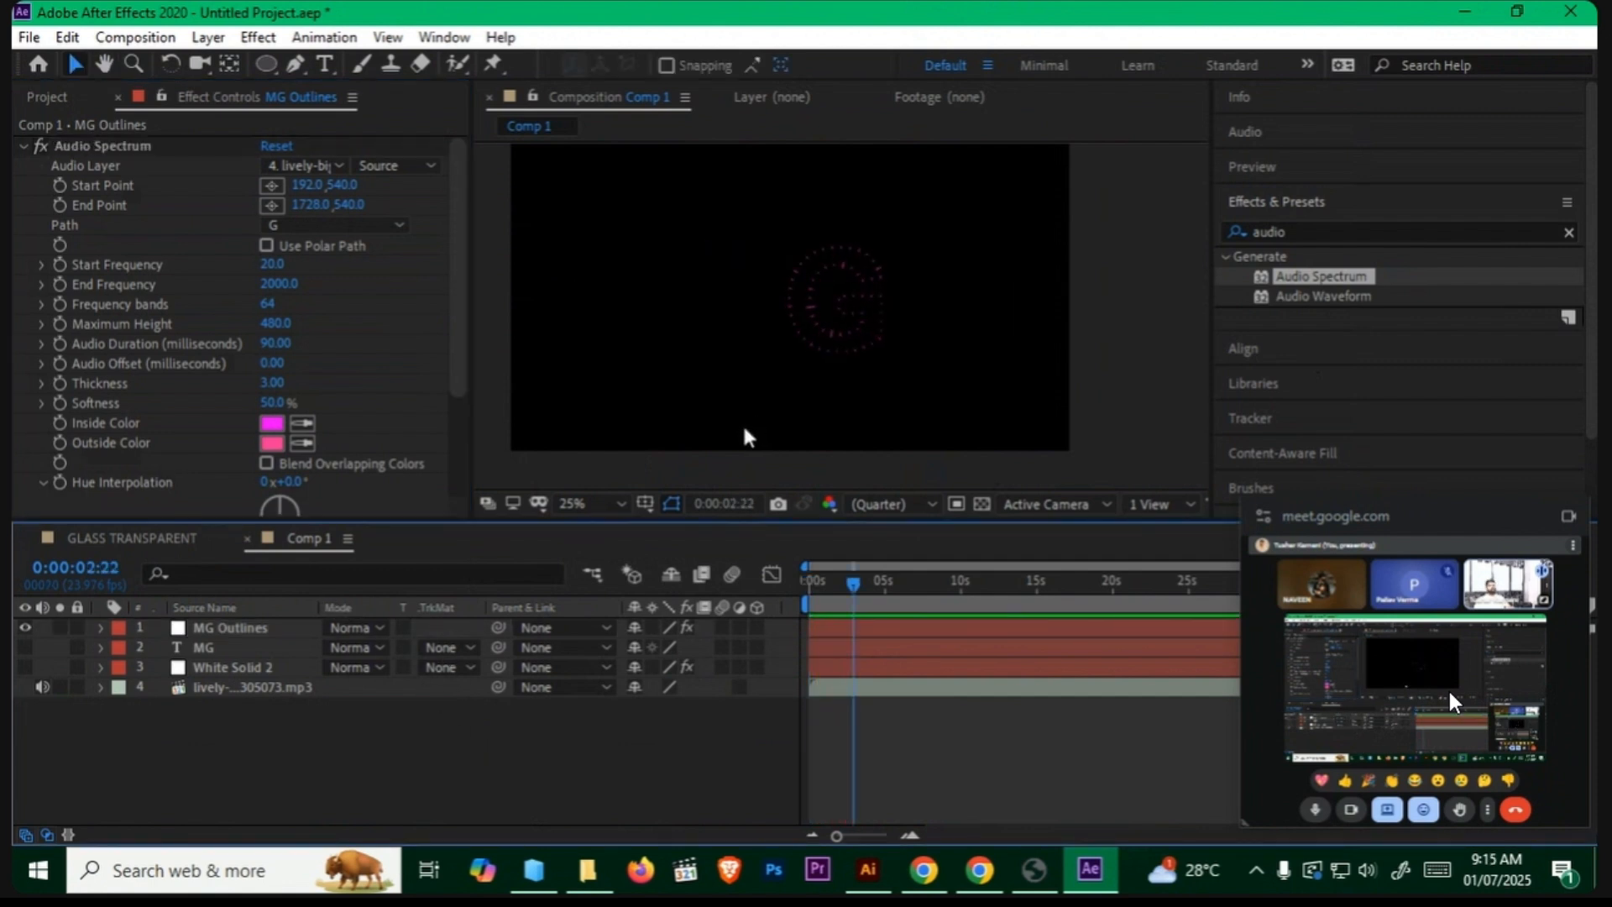
{"action": "left_click", "coordinate": [304, 225]}
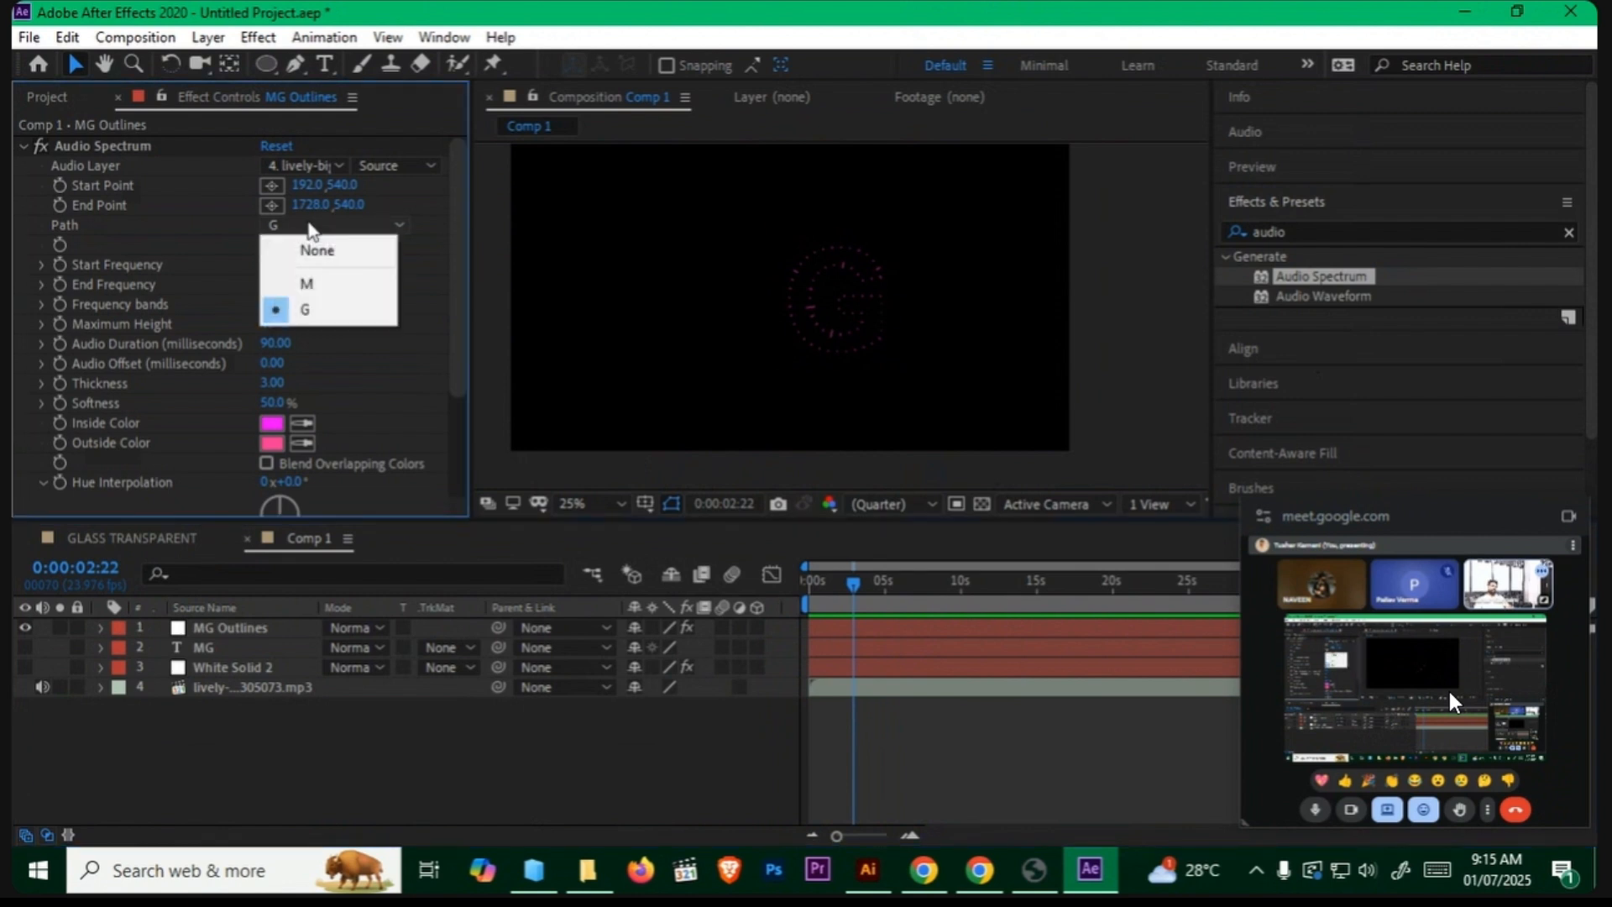
{"action": "left_click", "coordinate": [322, 279]}
{"action": "key", "text": "space"}
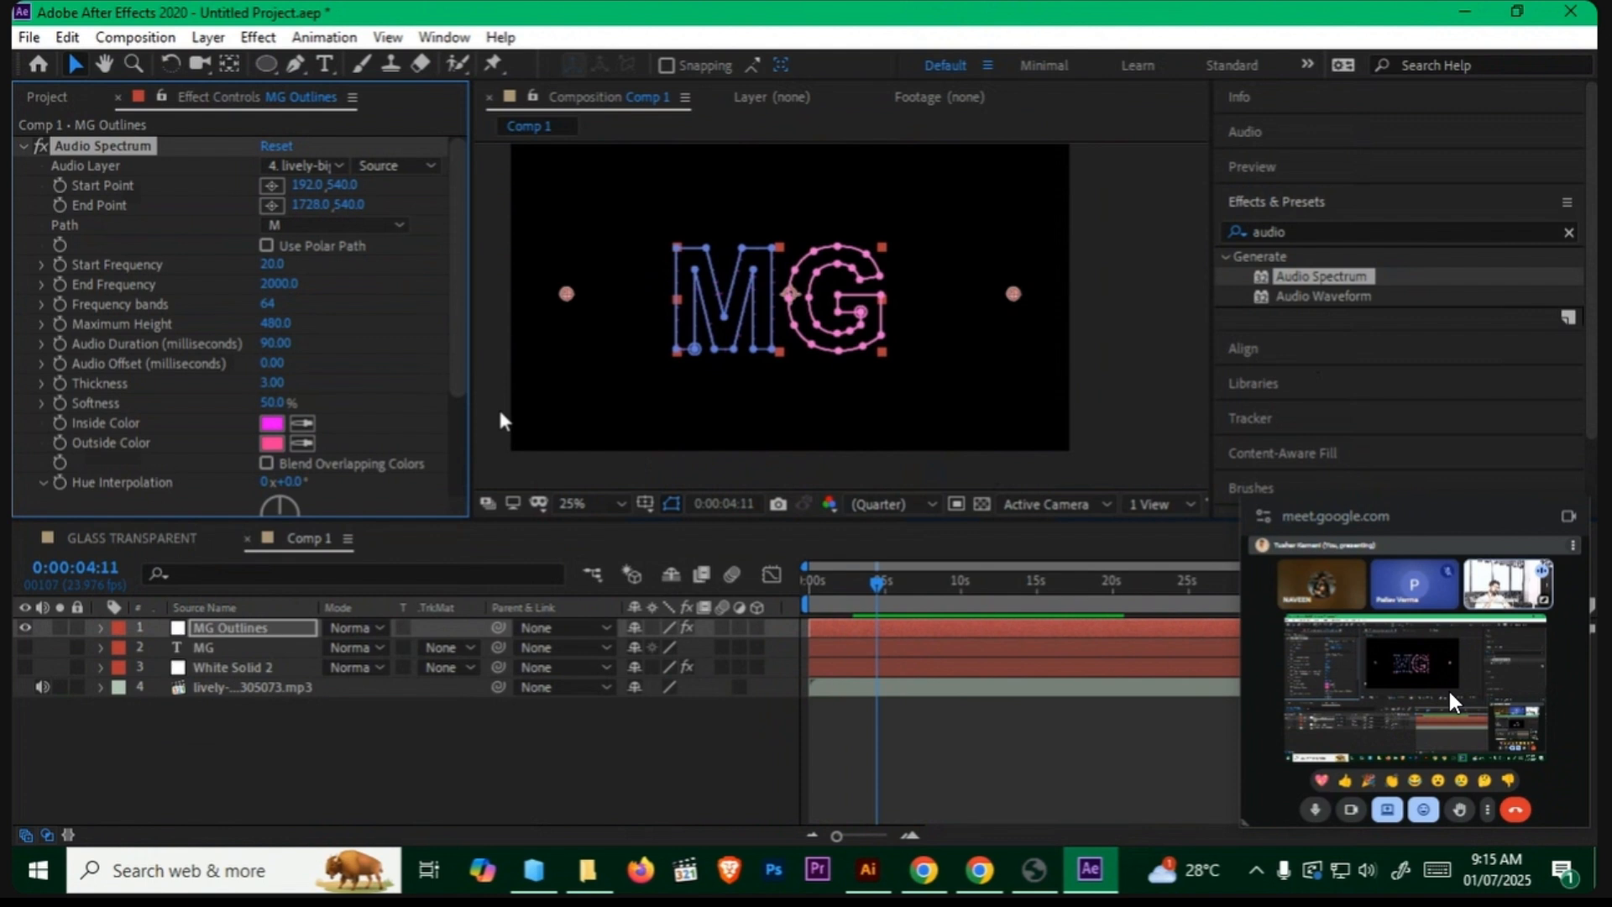
Step: Set the Audio Spectrum's Hue Interpolation to 2x+115°, Frequency bands to 220 and Maximum Height to 1350
{"action": "left_click_drag", "start_coordinate": [461, 361], "coordinate": [455, 392]}
{"action": "left_click_drag", "start_coordinate": [309, 467], "coordinate": [259, 511]}
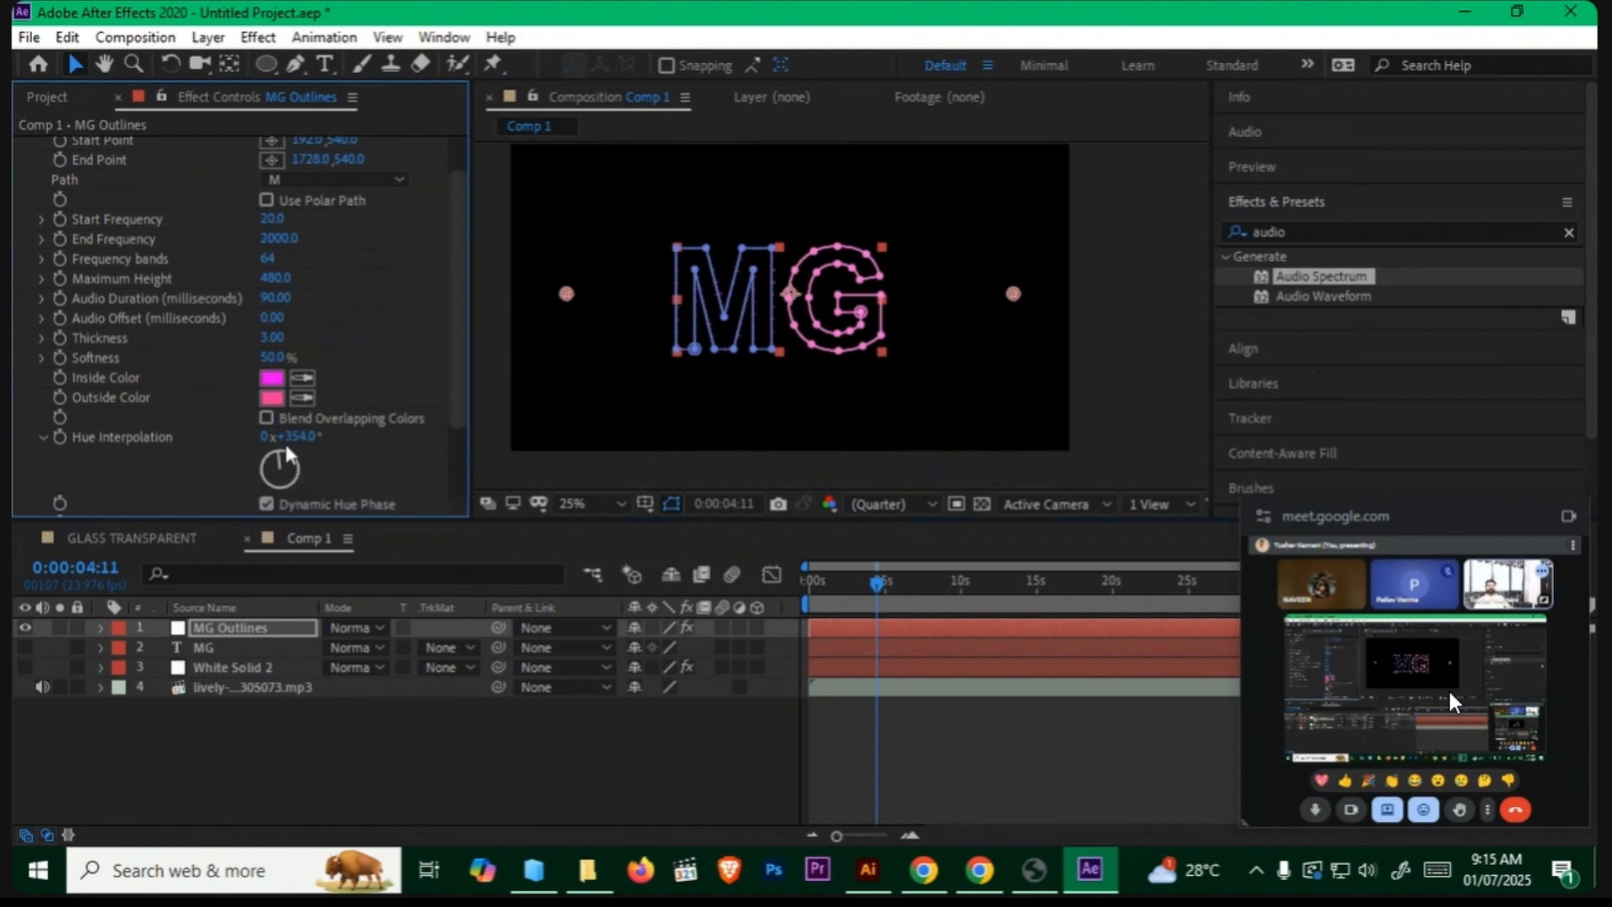
{"action": "left_click_drag", "start_coordinate": [286, 447], "coordinate": [358, 514]}
{"action": "left_click_drag", "start_coordinate": [273, 278], "coordinate": [385, 275]}
{"action": "left_click_drag", "start_coordinate": [278, 252], "coordinate": [455, 434]}
Step: Change the M spectrum's Display Options to Analog lines and preview it
{"action": "left_click", "coordinate": [356, 445]}
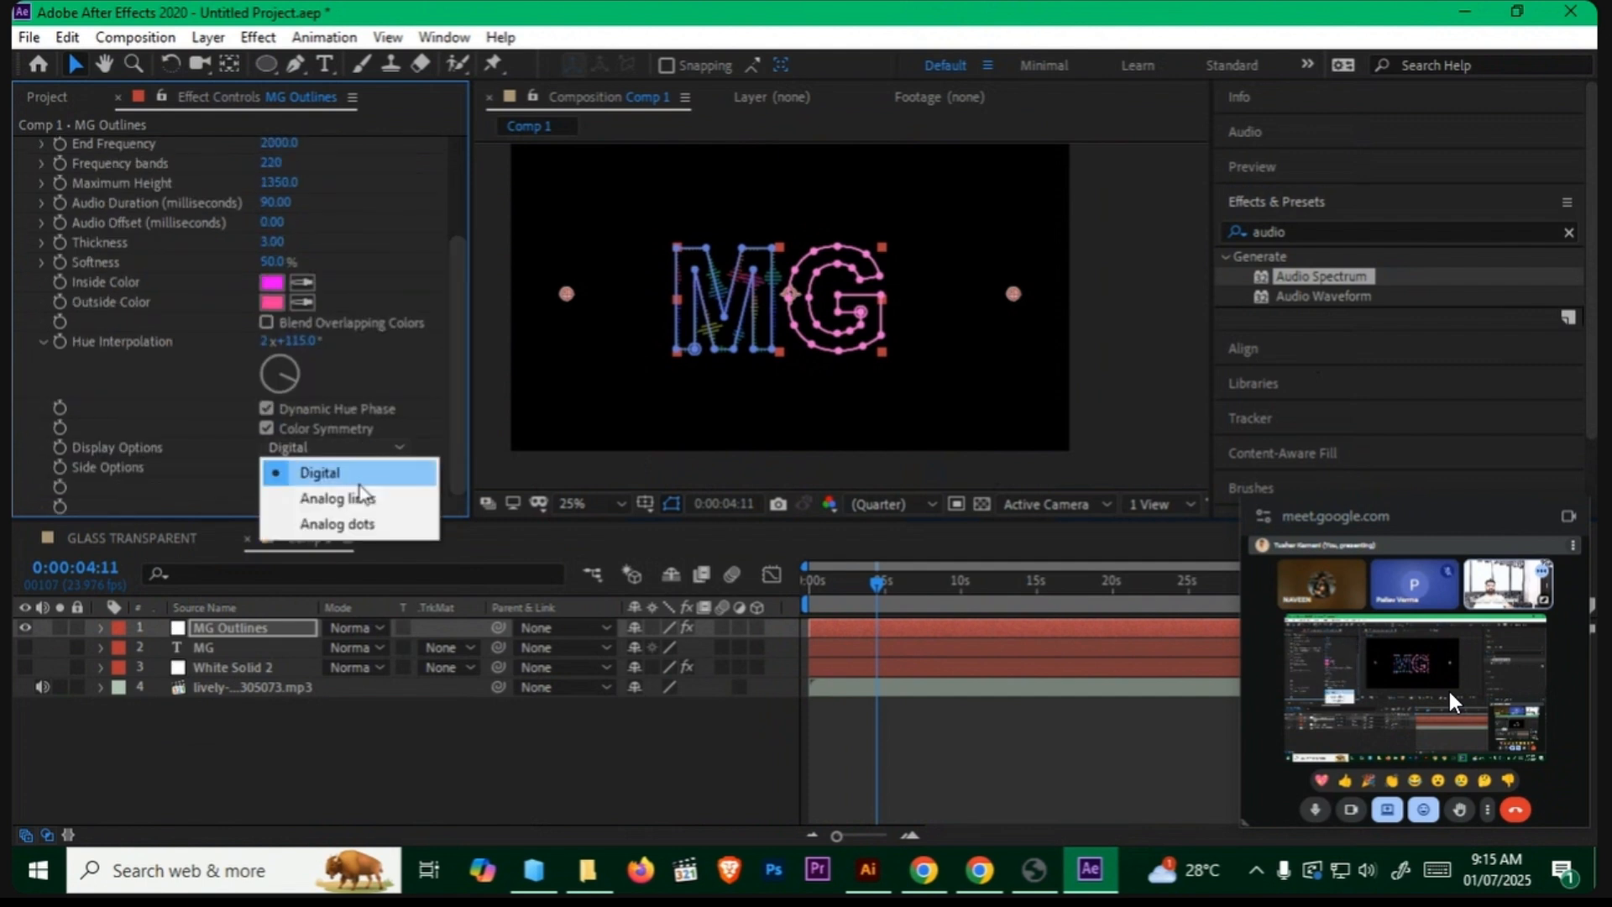
{"action": "left_click", "coordinate": [336, 495]}
{"action": "key", "text": "space"}
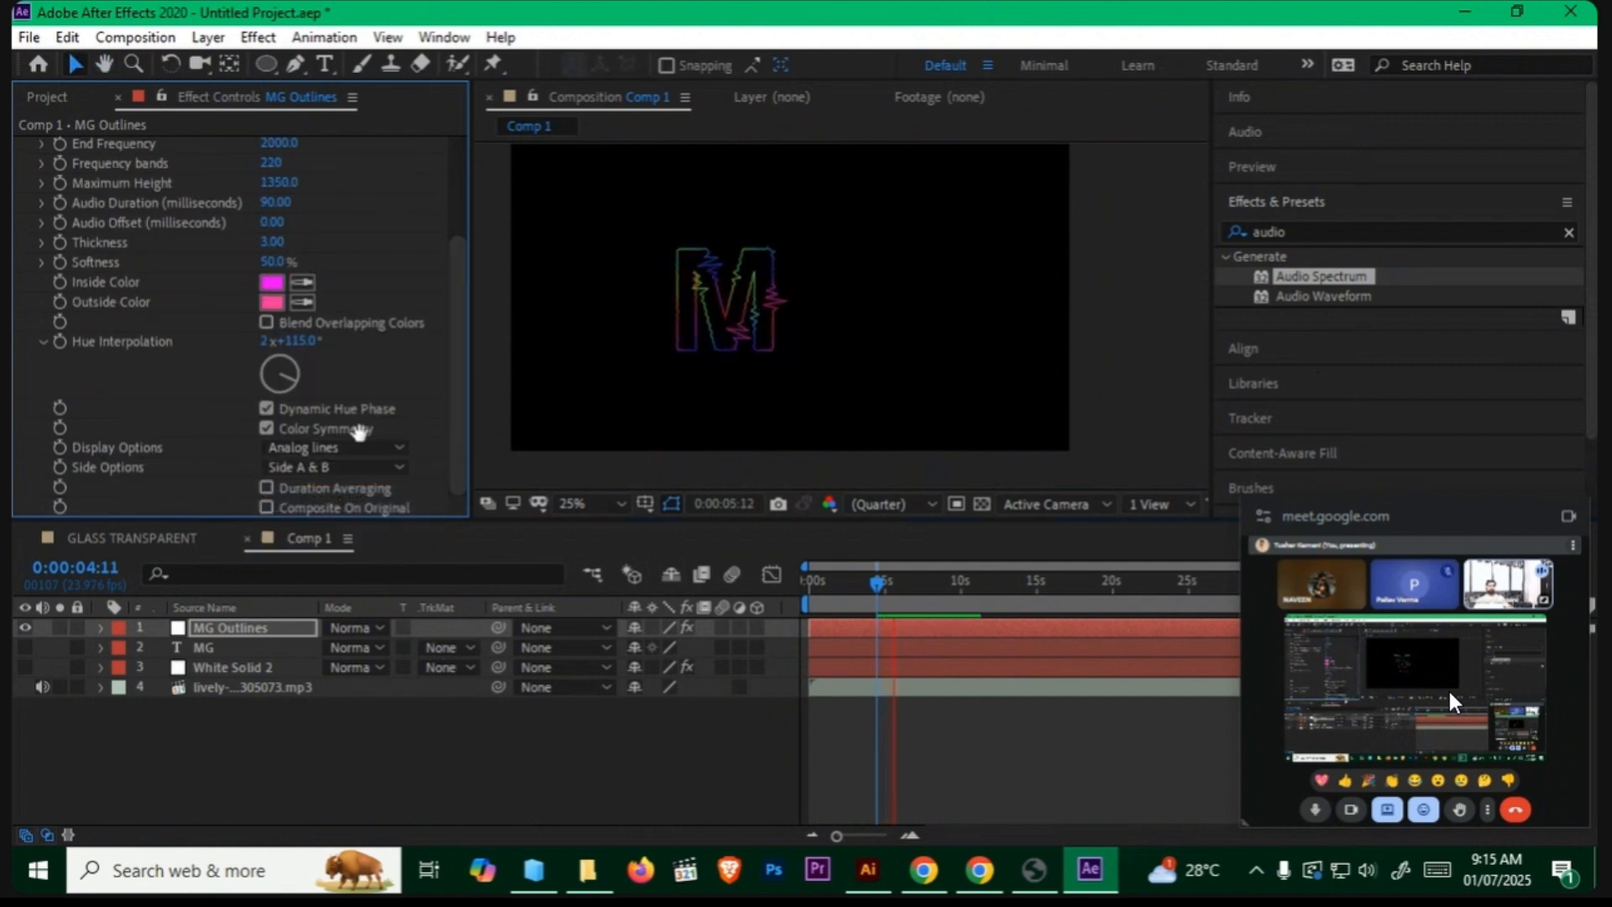
Step: Set the M spectrum's Maximum Height to 950, limit it to Side A, and preview the result
{"action": "left_click_drag", "start_coordinate": [277, 182], "coordinate": [222, 178]}
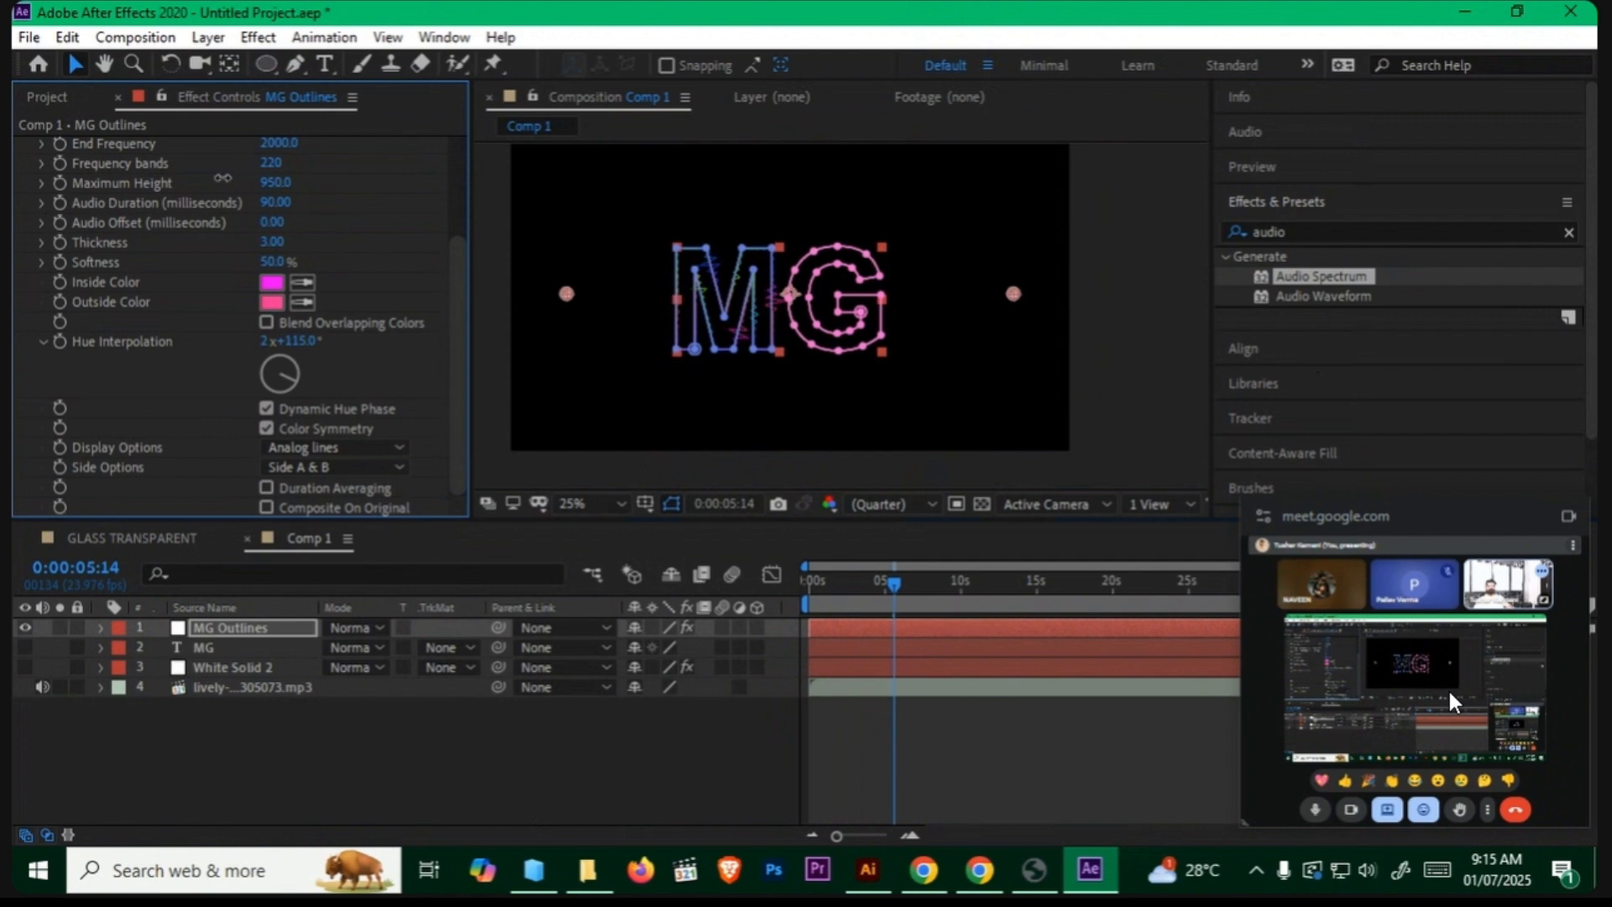
{"action": "left_click", "coordinate": [326, 464]}
{"action": "left_click", "coordinate": [341, 502]}
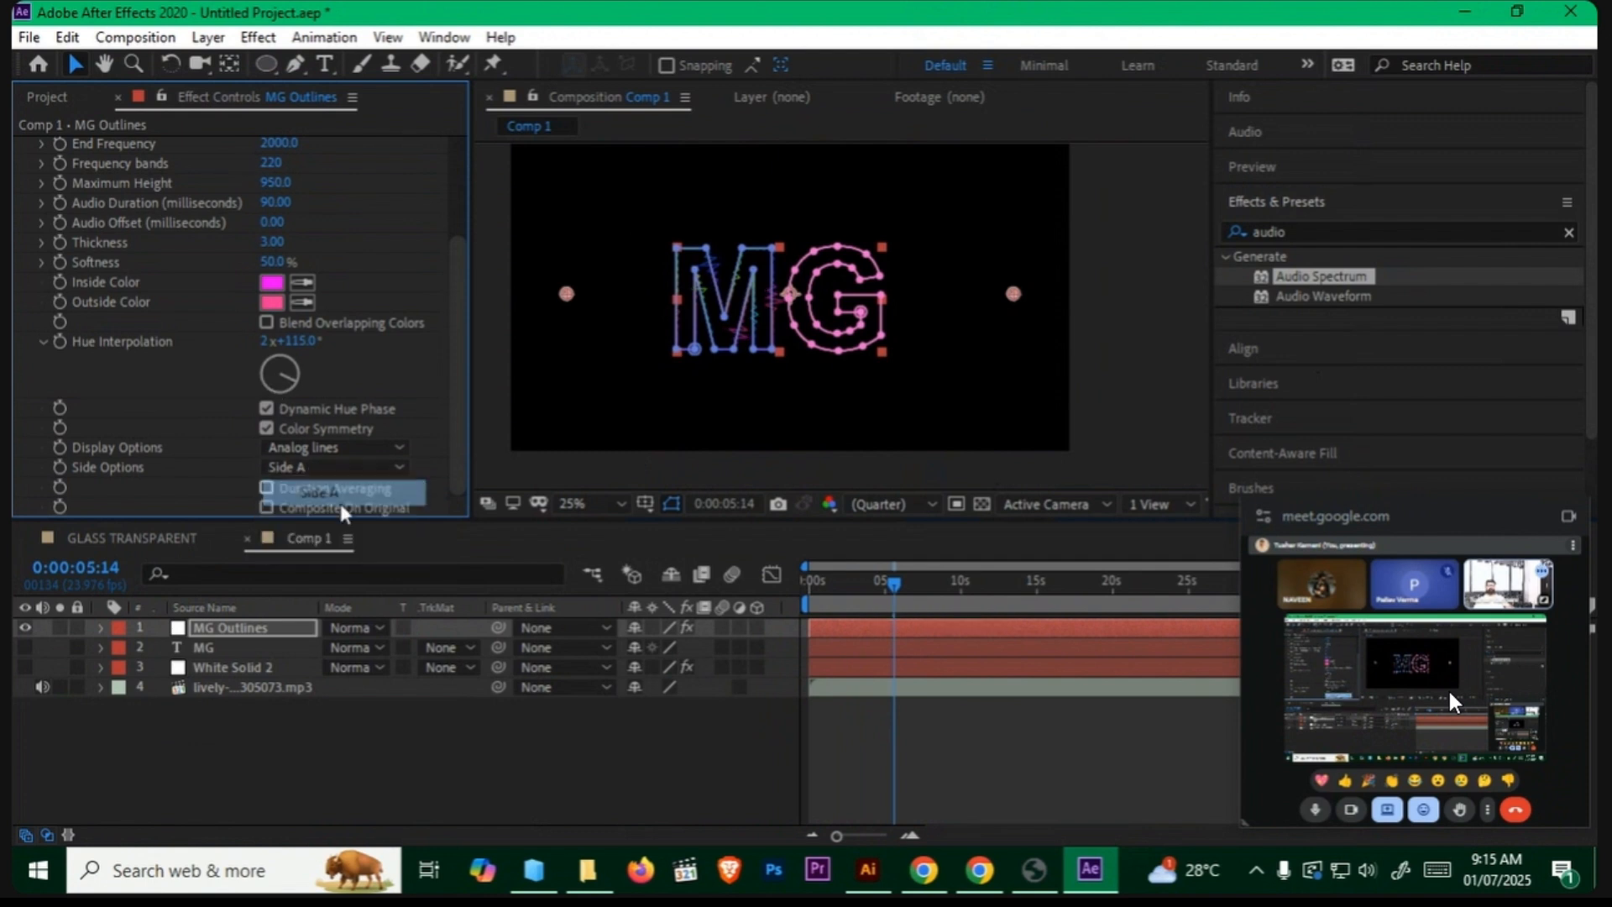
{"action": "key", "text": "space"}
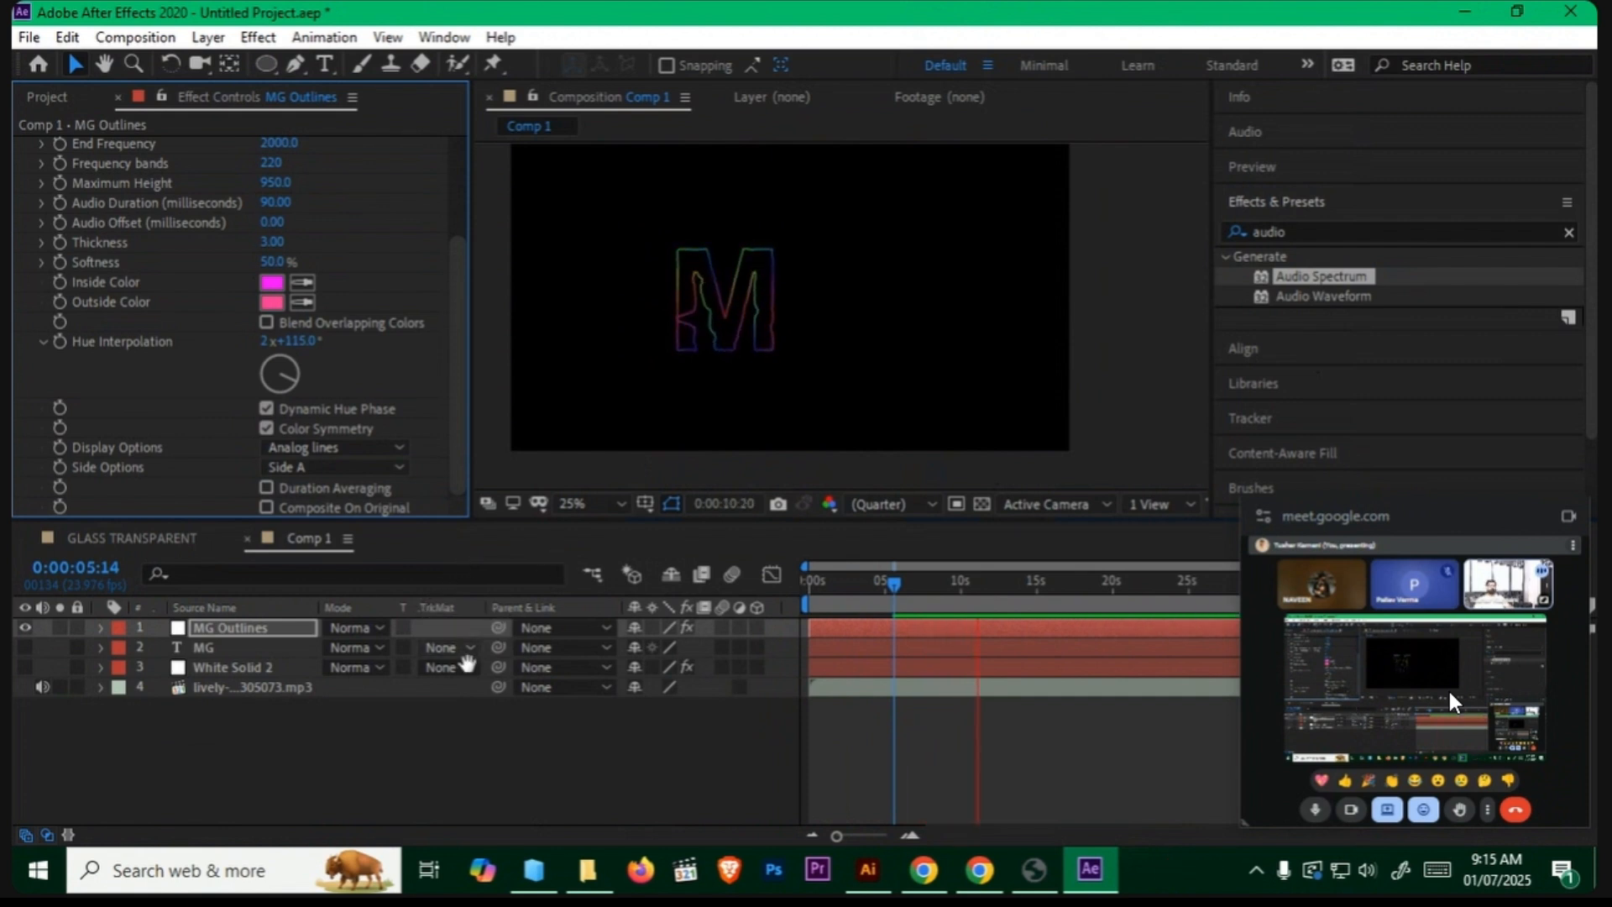
{"action": "key", "text": "space"}
Step: Duplicate the MG Outlines layer, set the copy's Audio Spectrum path to mask G, and preview from 0:00:00:00
{"action": "left_click", "coordinate": [271, 628]}
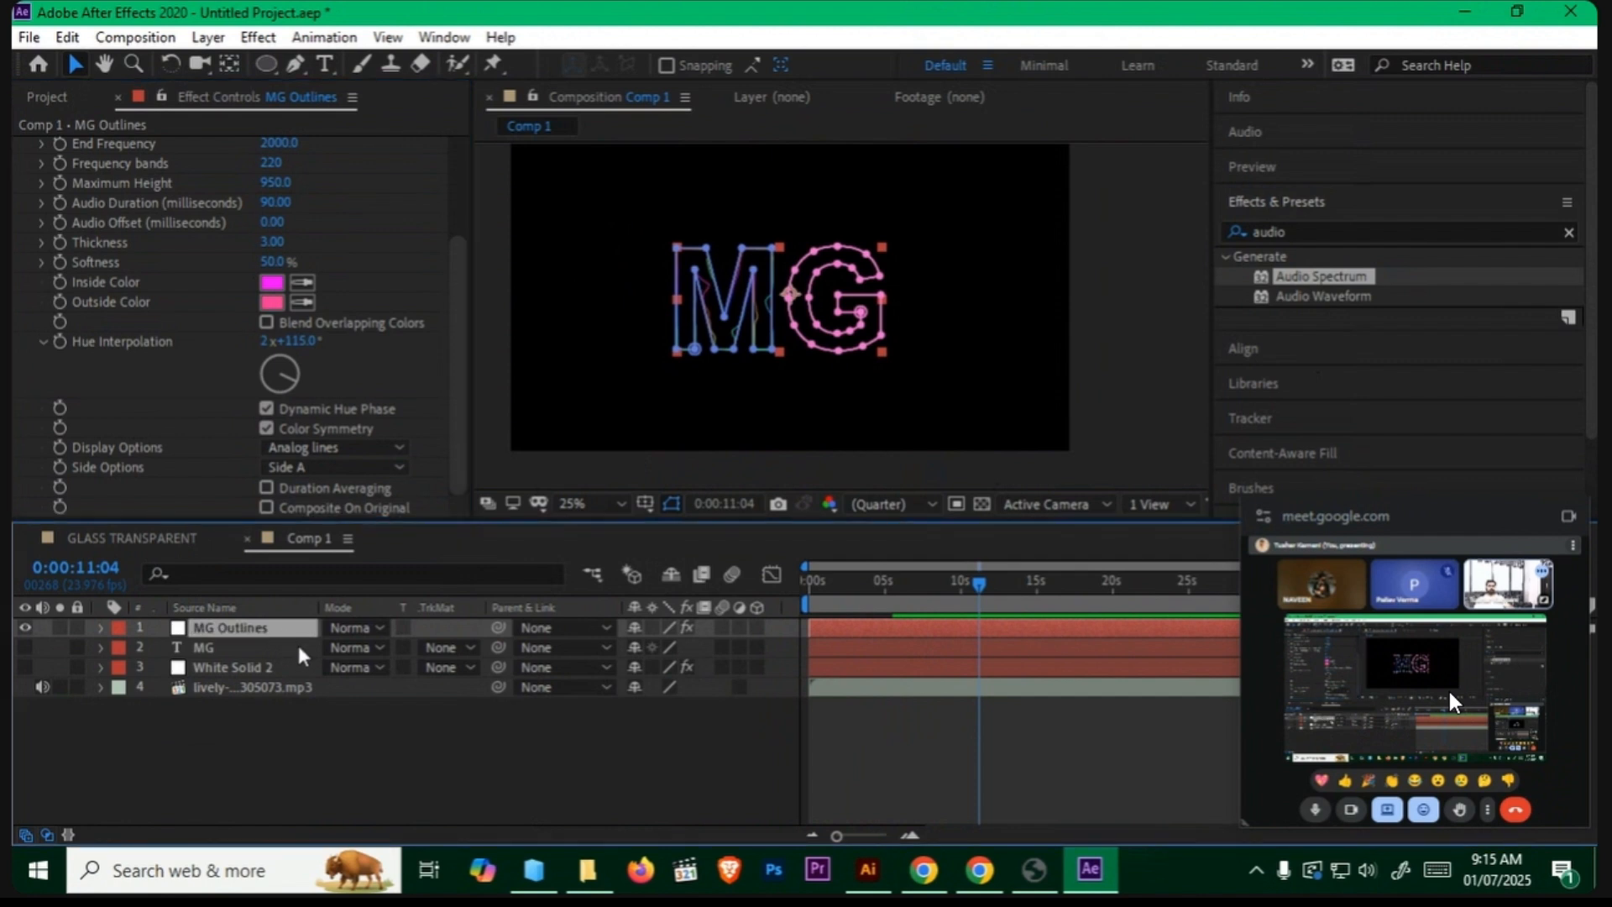
{"action": "key", "text": "ctrl+d"}
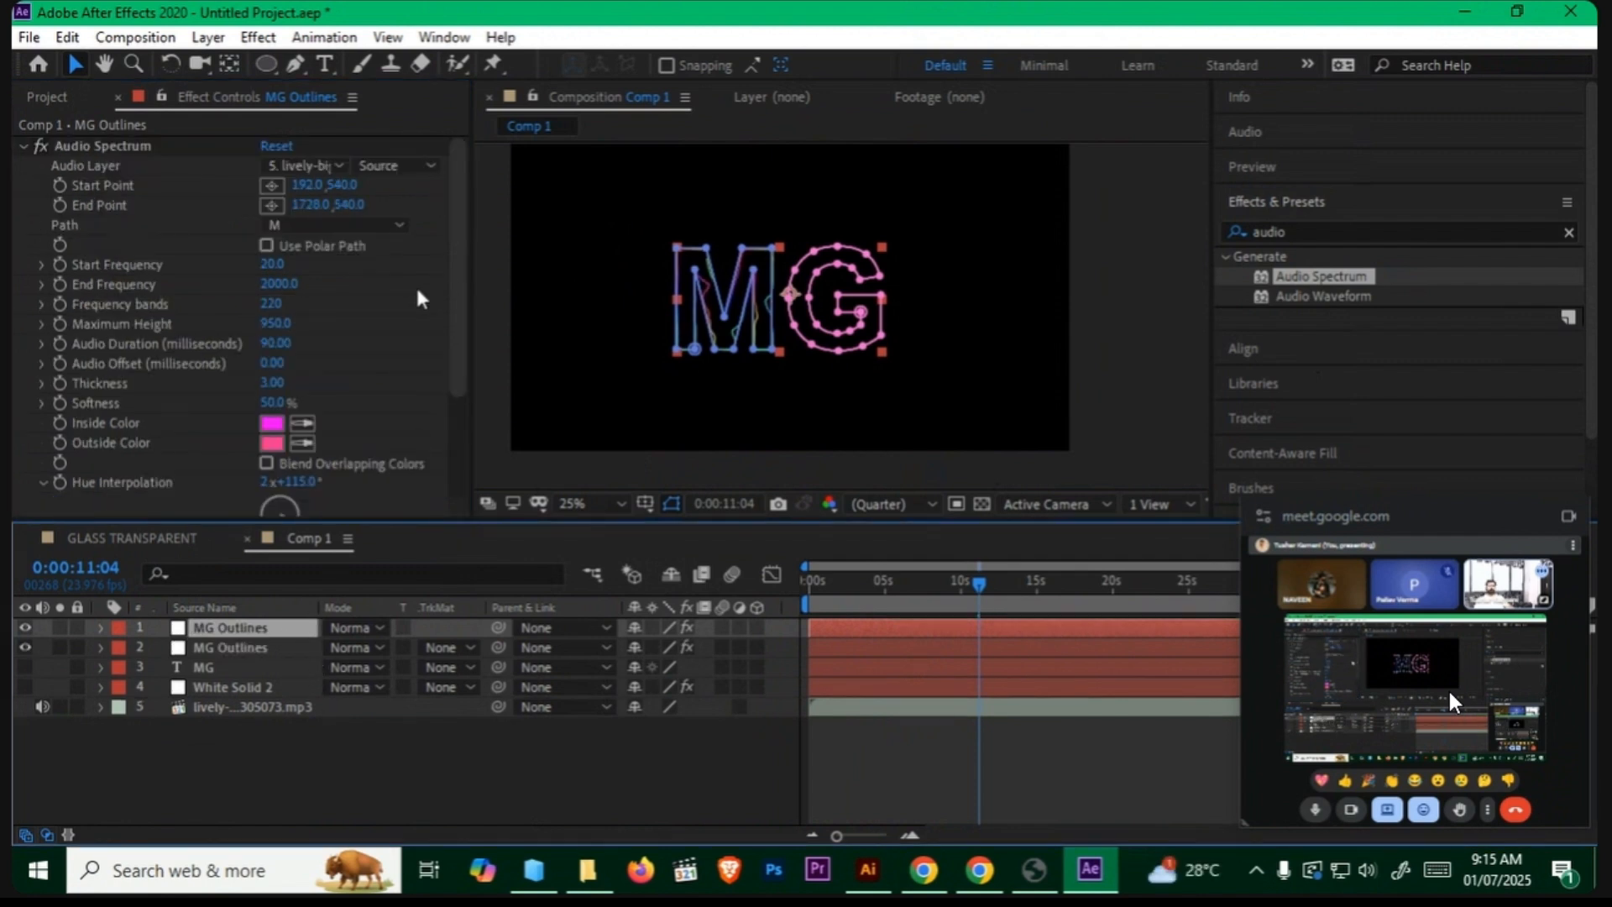
{"action": "left_click", "coordinate": [335, 224]}
{"action": "left_click", "coordinate": [319, 309]}
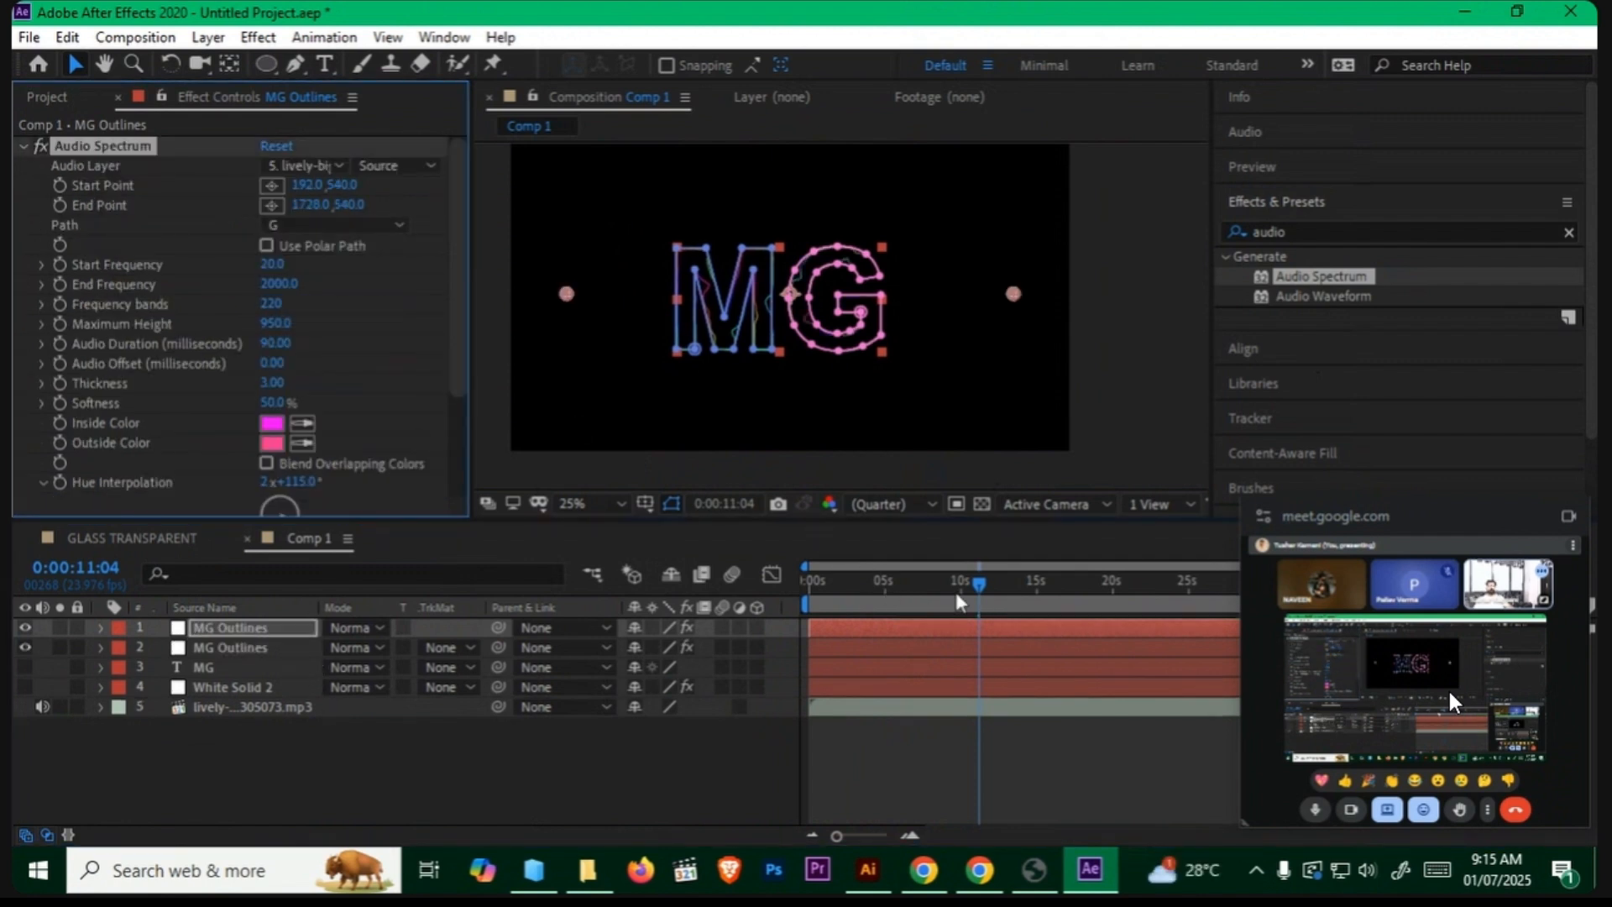
{"action": "left_click_drag", "start_coordinate": [960, 601], "coordinate": [705, 622]}
{"action": "key", "text": "space"}
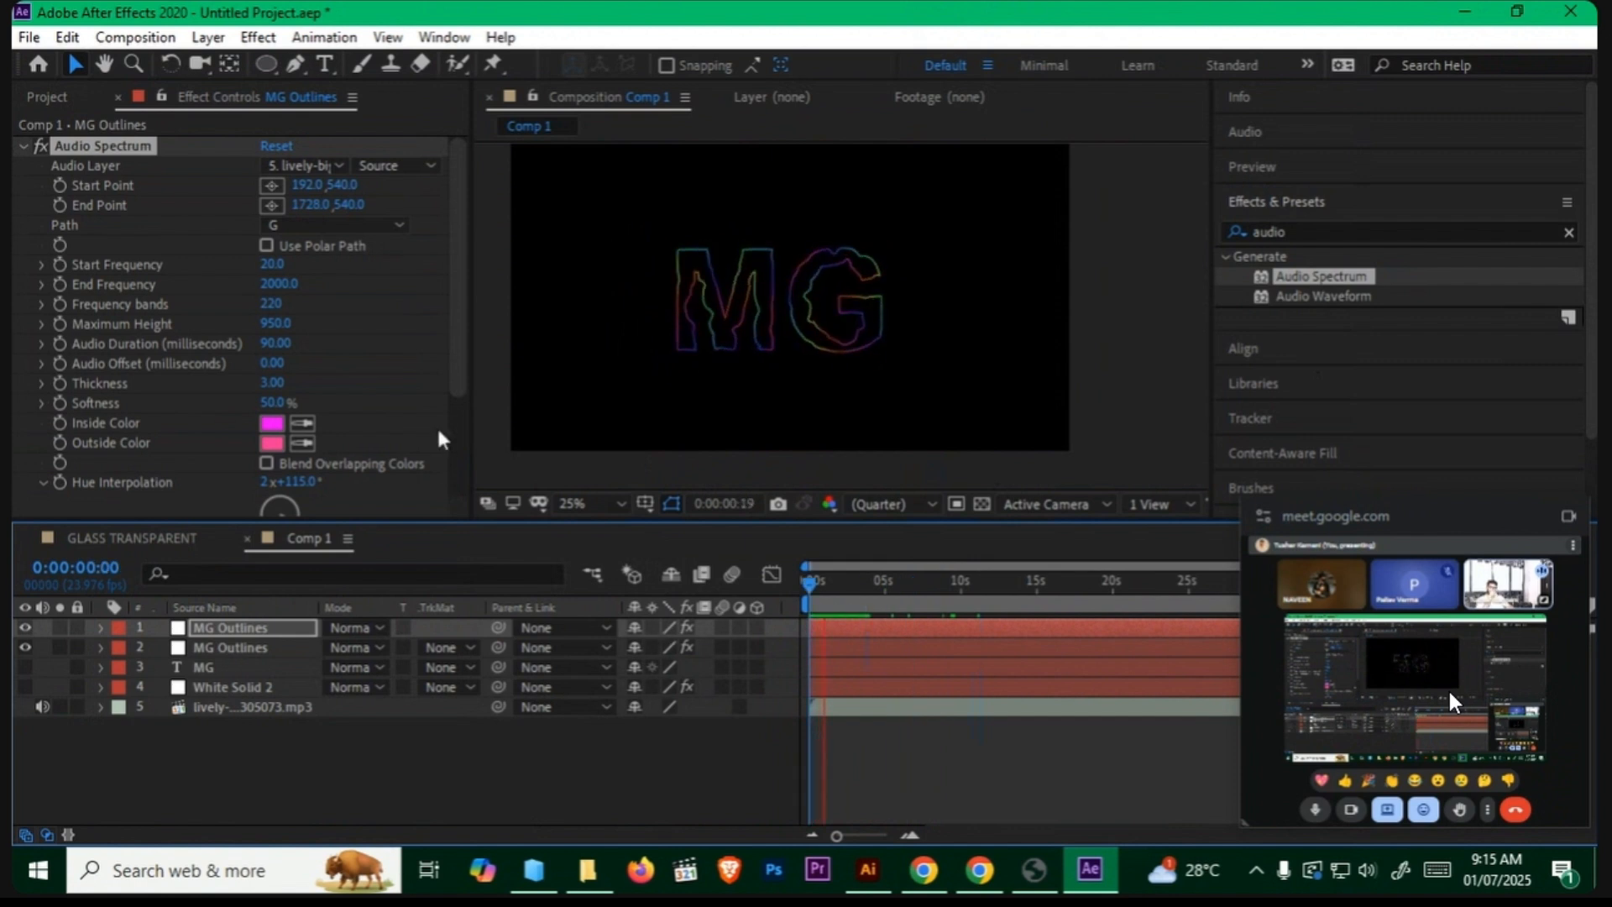
Step: Change the G spectrum's Display Options to Analog dots and preview it
{"action": "scroll", "coordinate": [451, 429], "scroll_direction": "down", "scroll_amount": 5}
{"action": "left_click", "coordinate": [361, 445]}
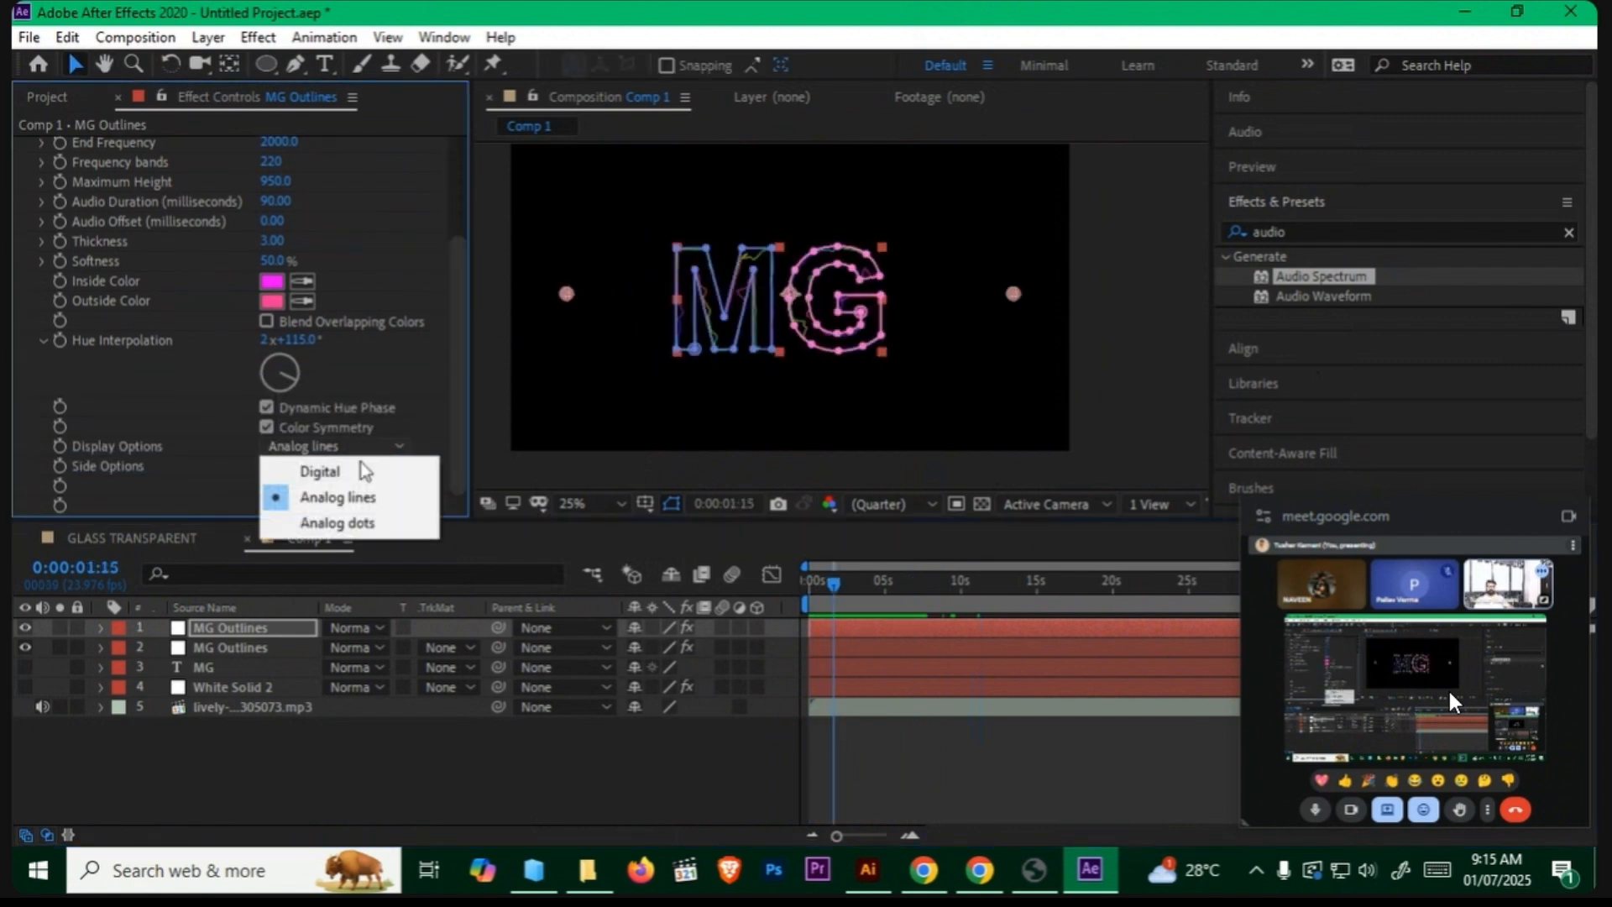
{"action": "left_click", "coordinate": [337, 522]}
{"action": "key", "text": "space"}
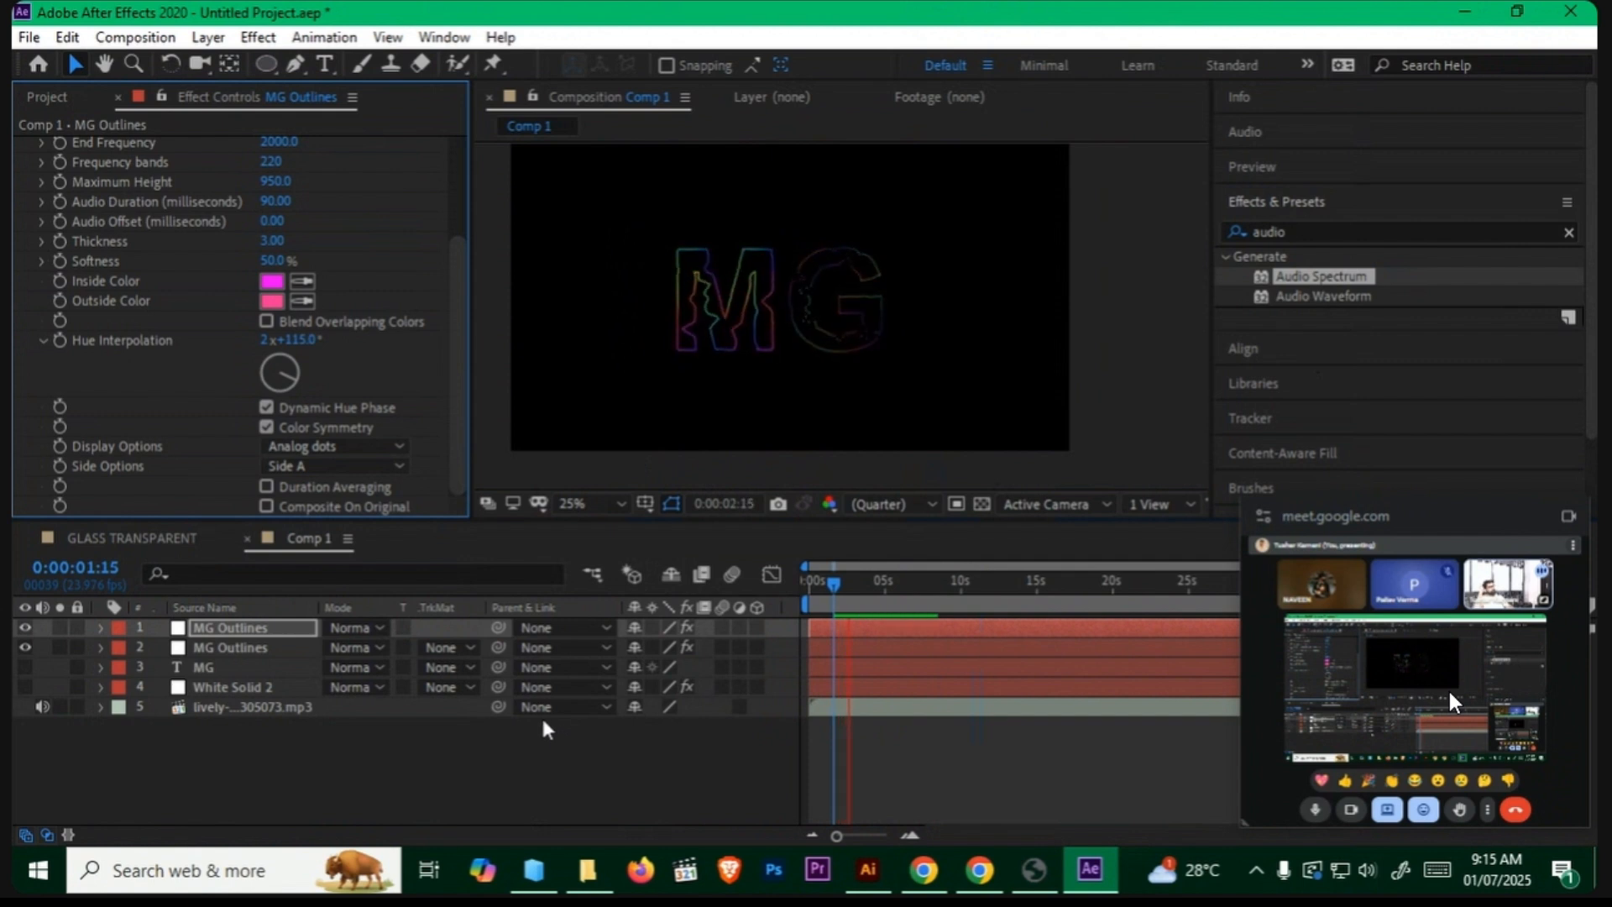
Step: Make the White Solid 2 spectrum layer visible and watch it play alongside the MG letters
{"action": "left_click", "coordinate": [27, 661]}
{"action": "left_click", "coordinate": [24, 662]}
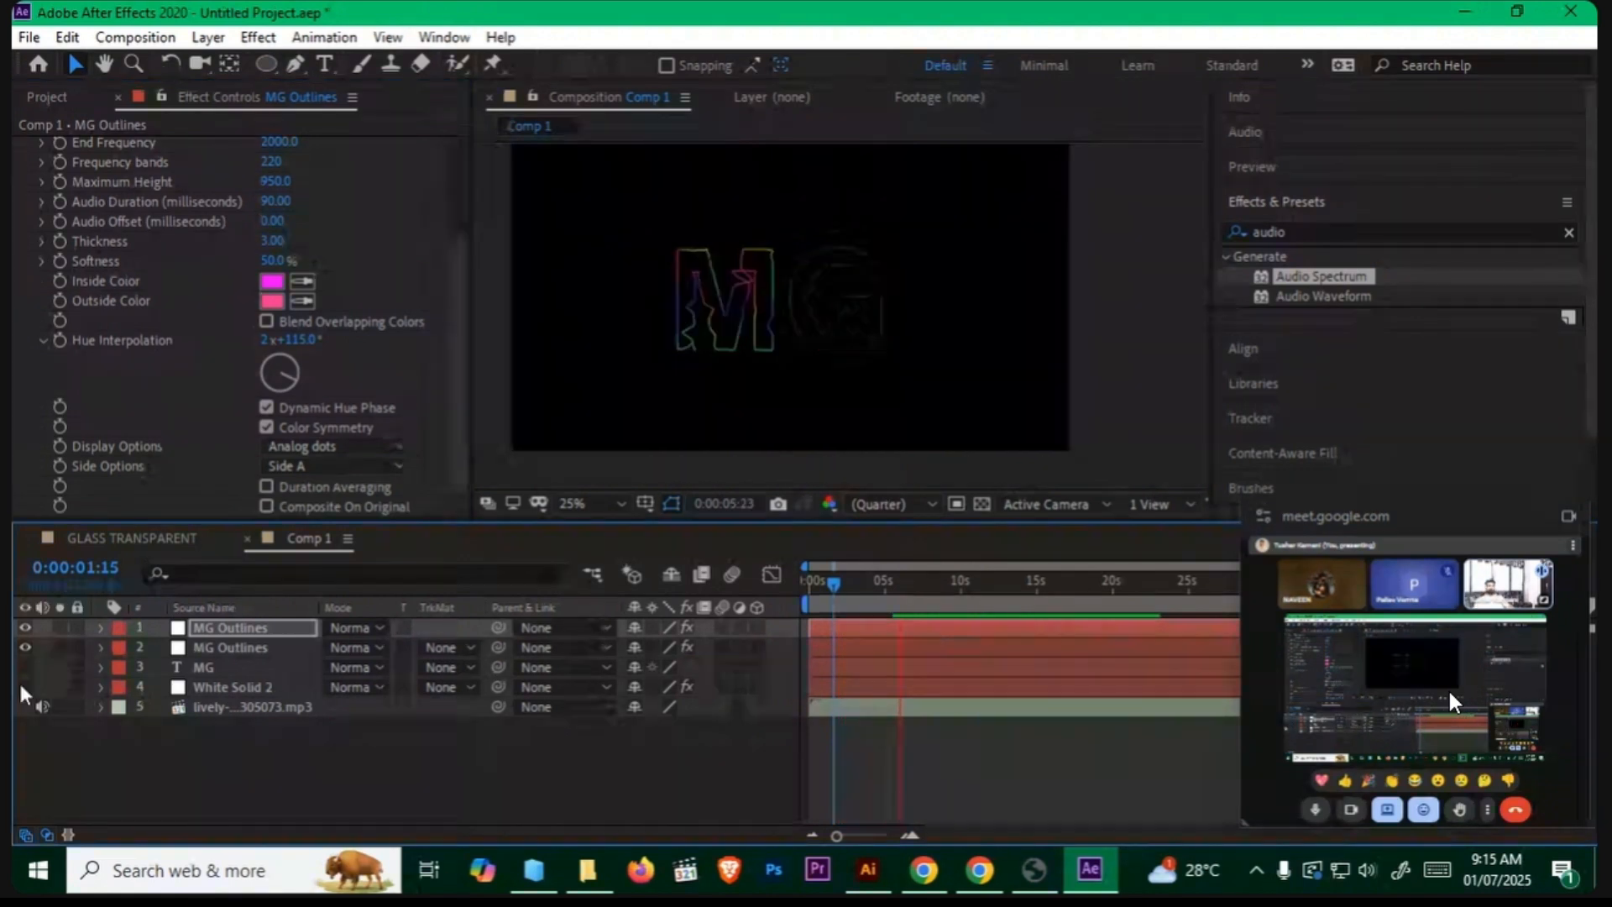
{"action": "left_click", "coordinate": [24, 687]}
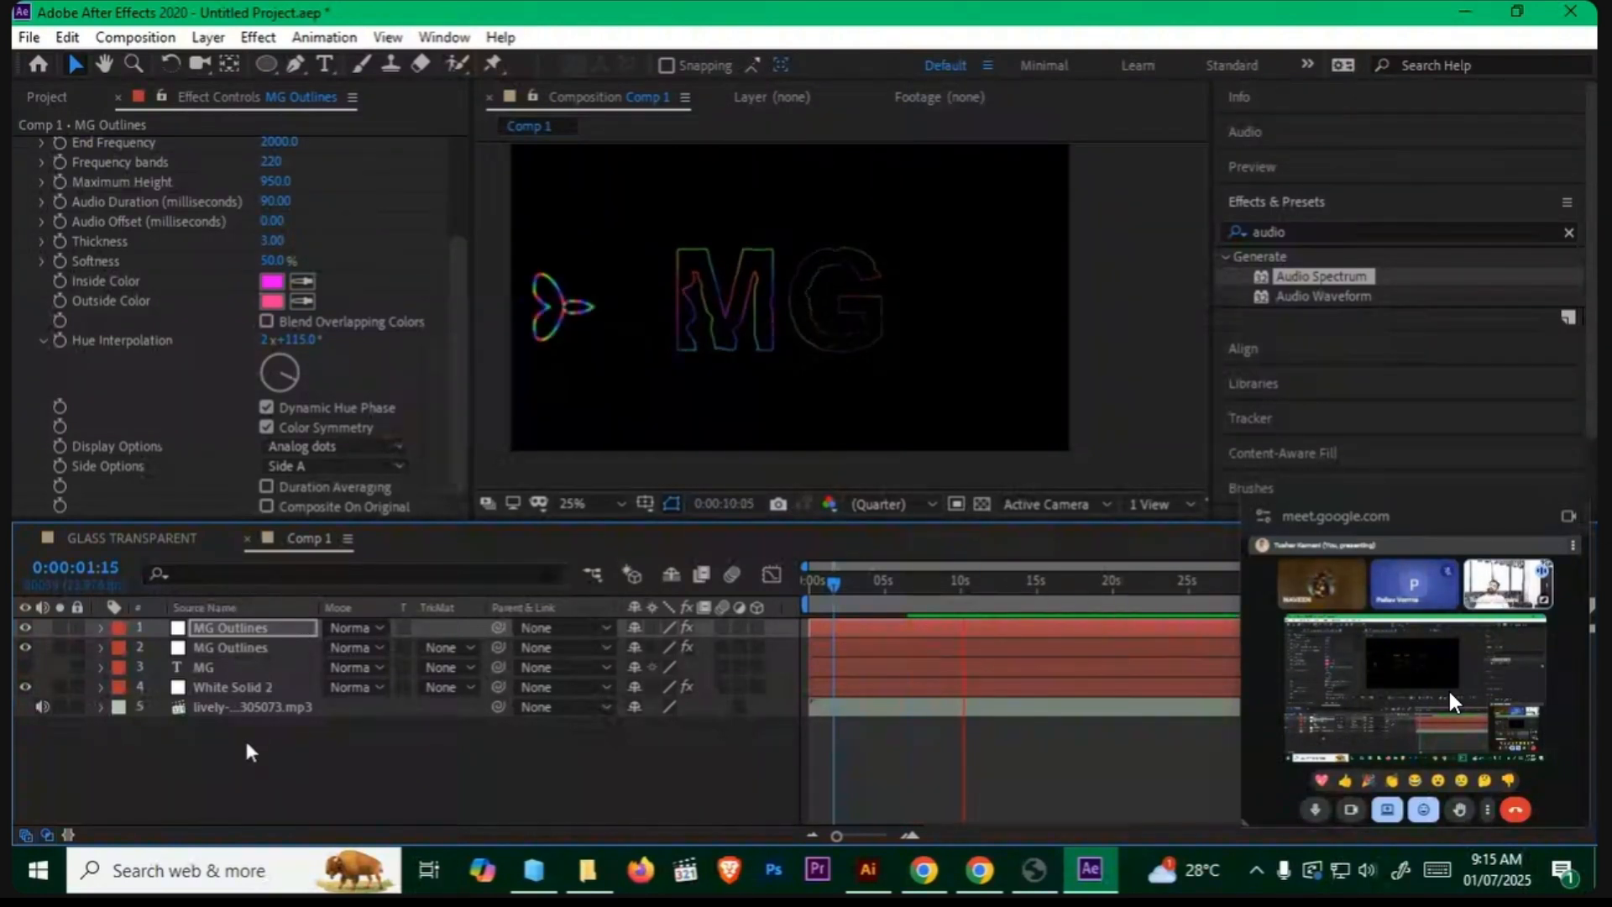
{"action": "key", "text": "space"}
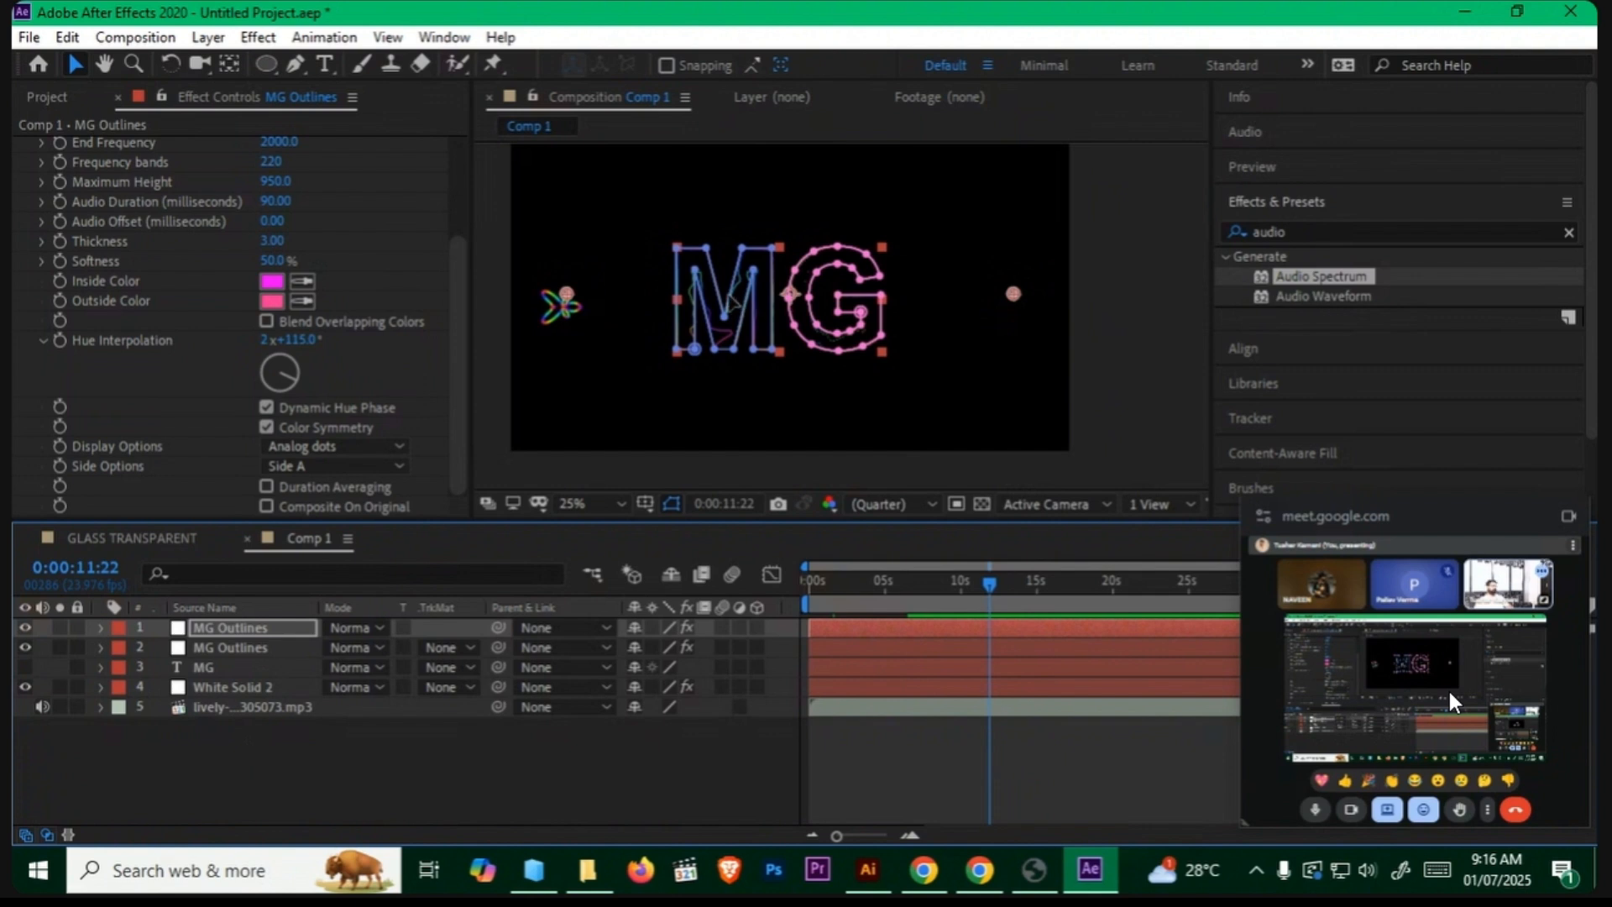
Step: Return the playhead to 0:00:00:00 and preview the composition with the big band MP3 layer muted
{"action": "left_click", "coordinate": [934, 603]}
{"action": "left_click_drag", "start_coordinate": [922, 602], "coordinate": [788, 610]}
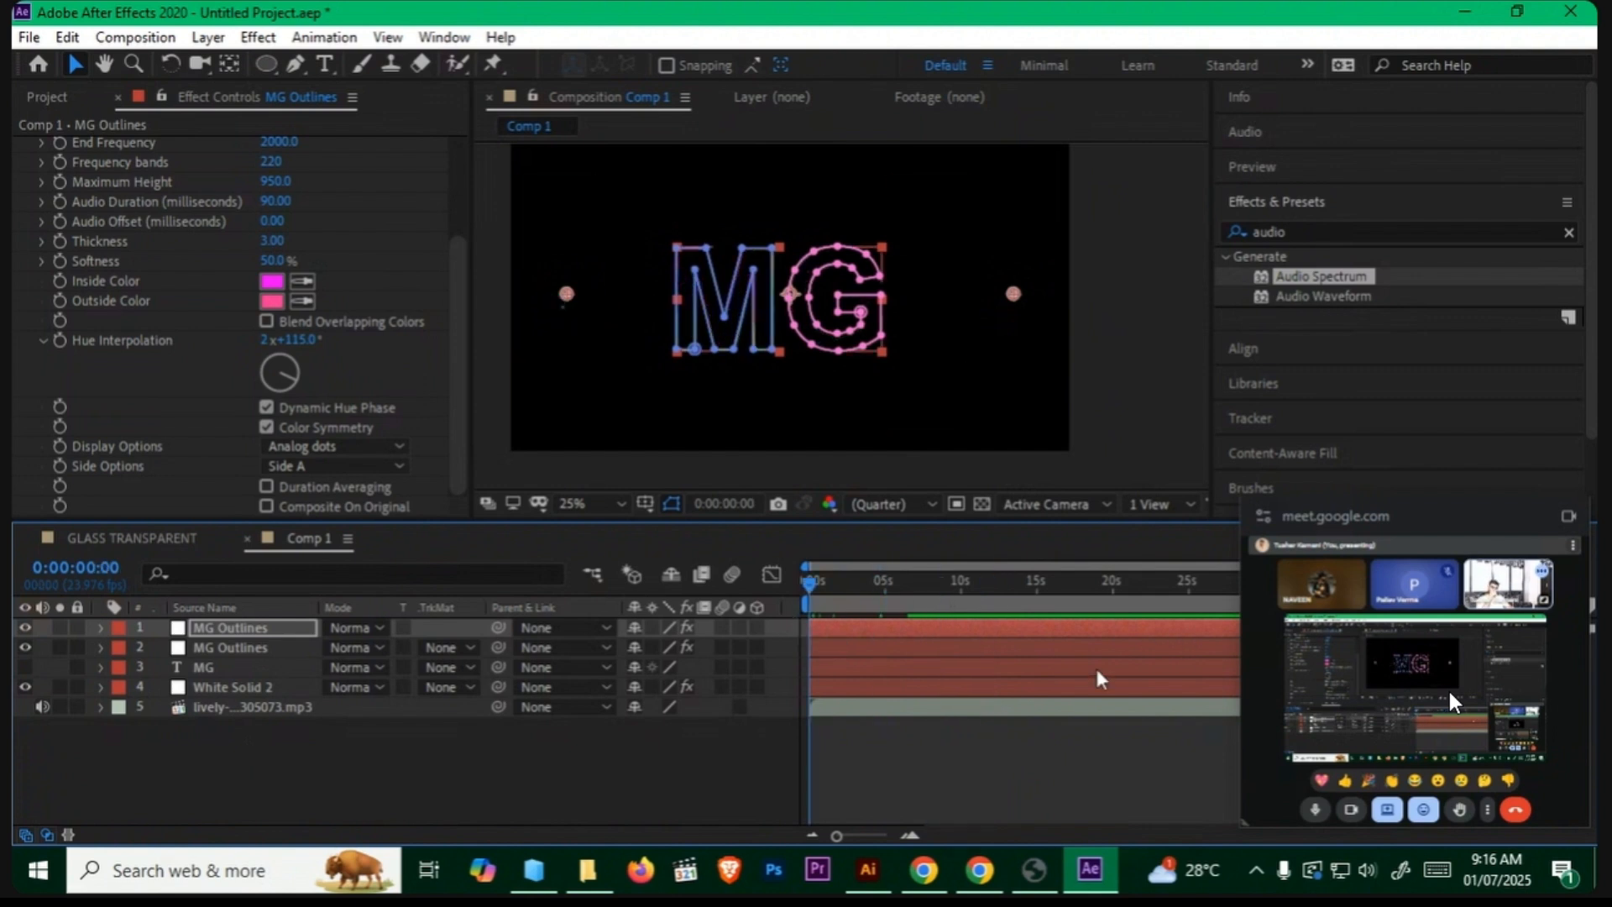
{"action": "left_click", "coordinate": [249, 710]}
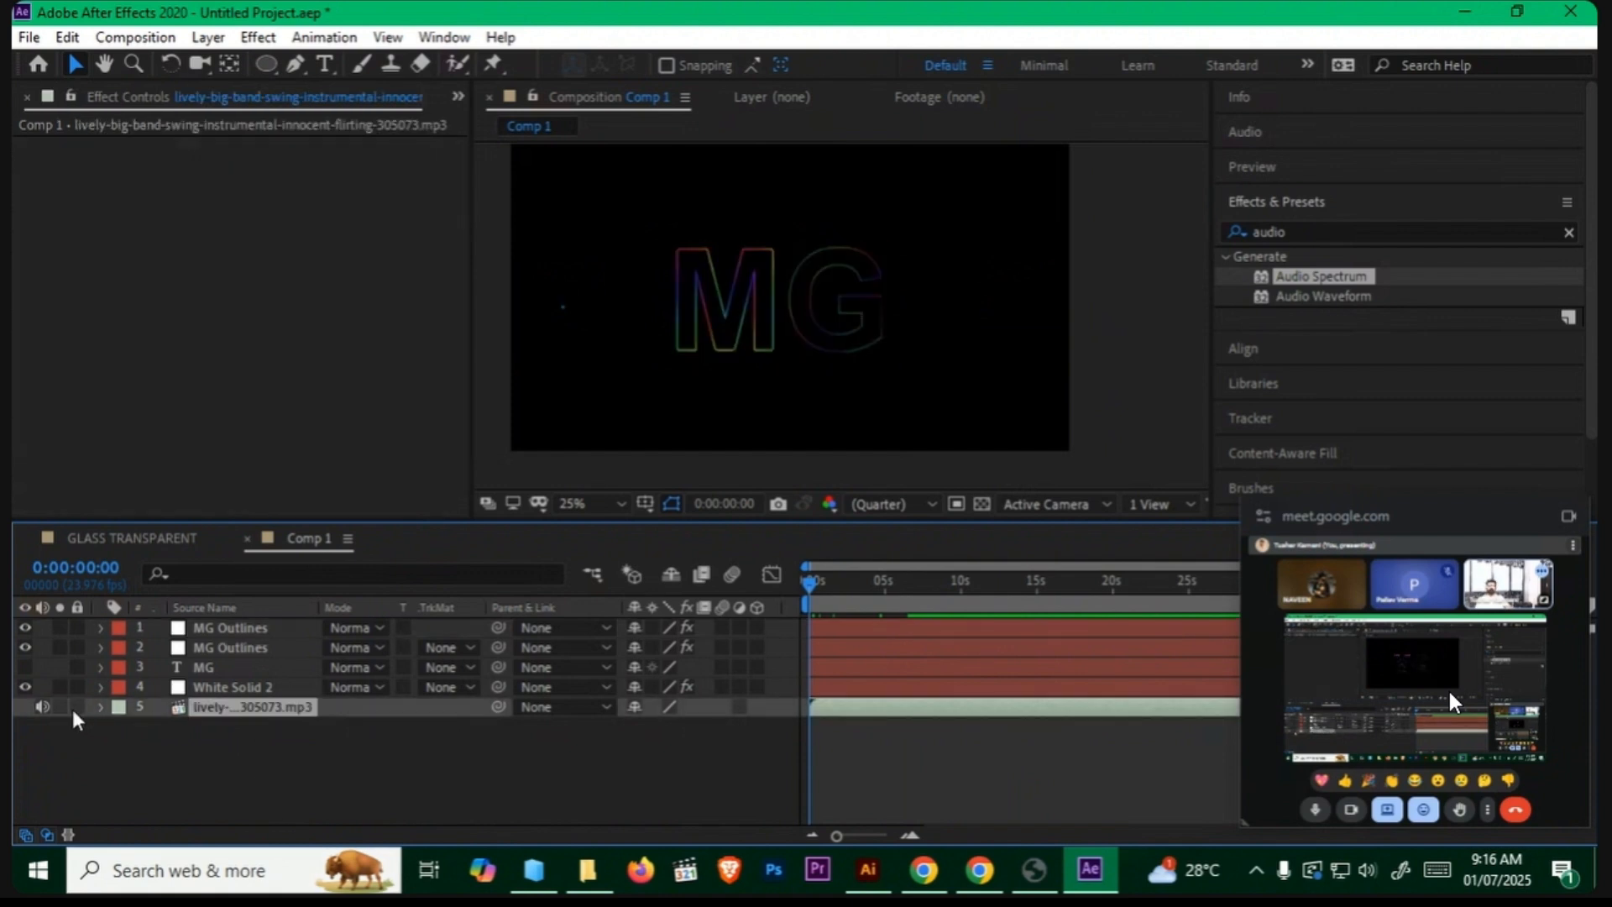
{"action": "left_click", "coordinate": [42, 707]}
{"action": "left_click", "coordinate": [252, 756]}
{"action": "key", "text": "space"}
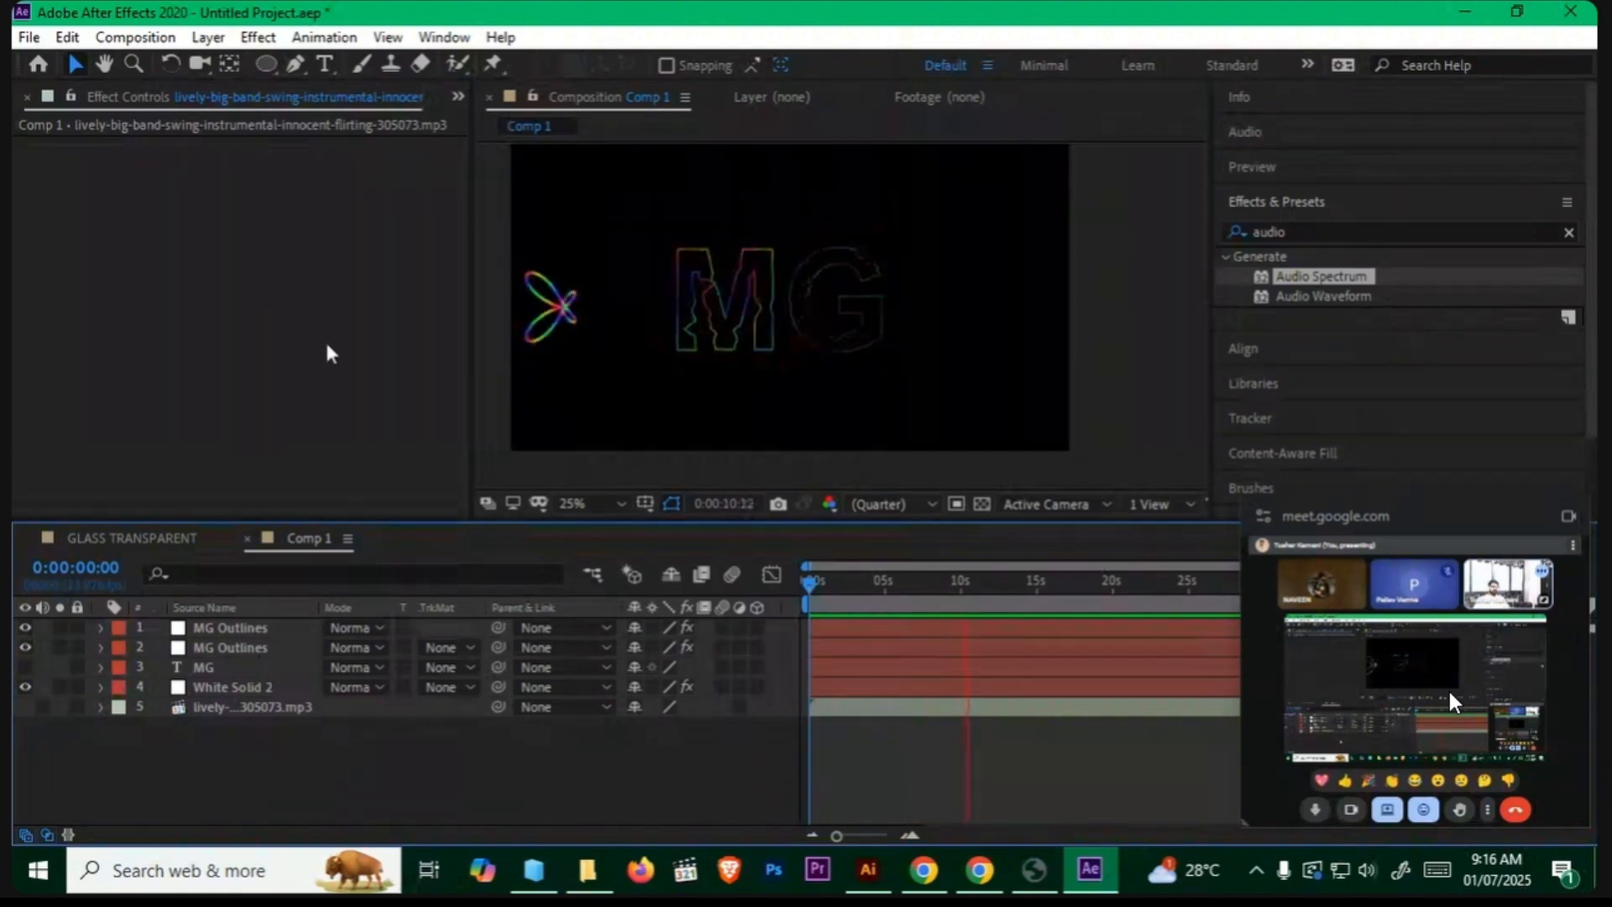
{"action": "key", "text": "space"}
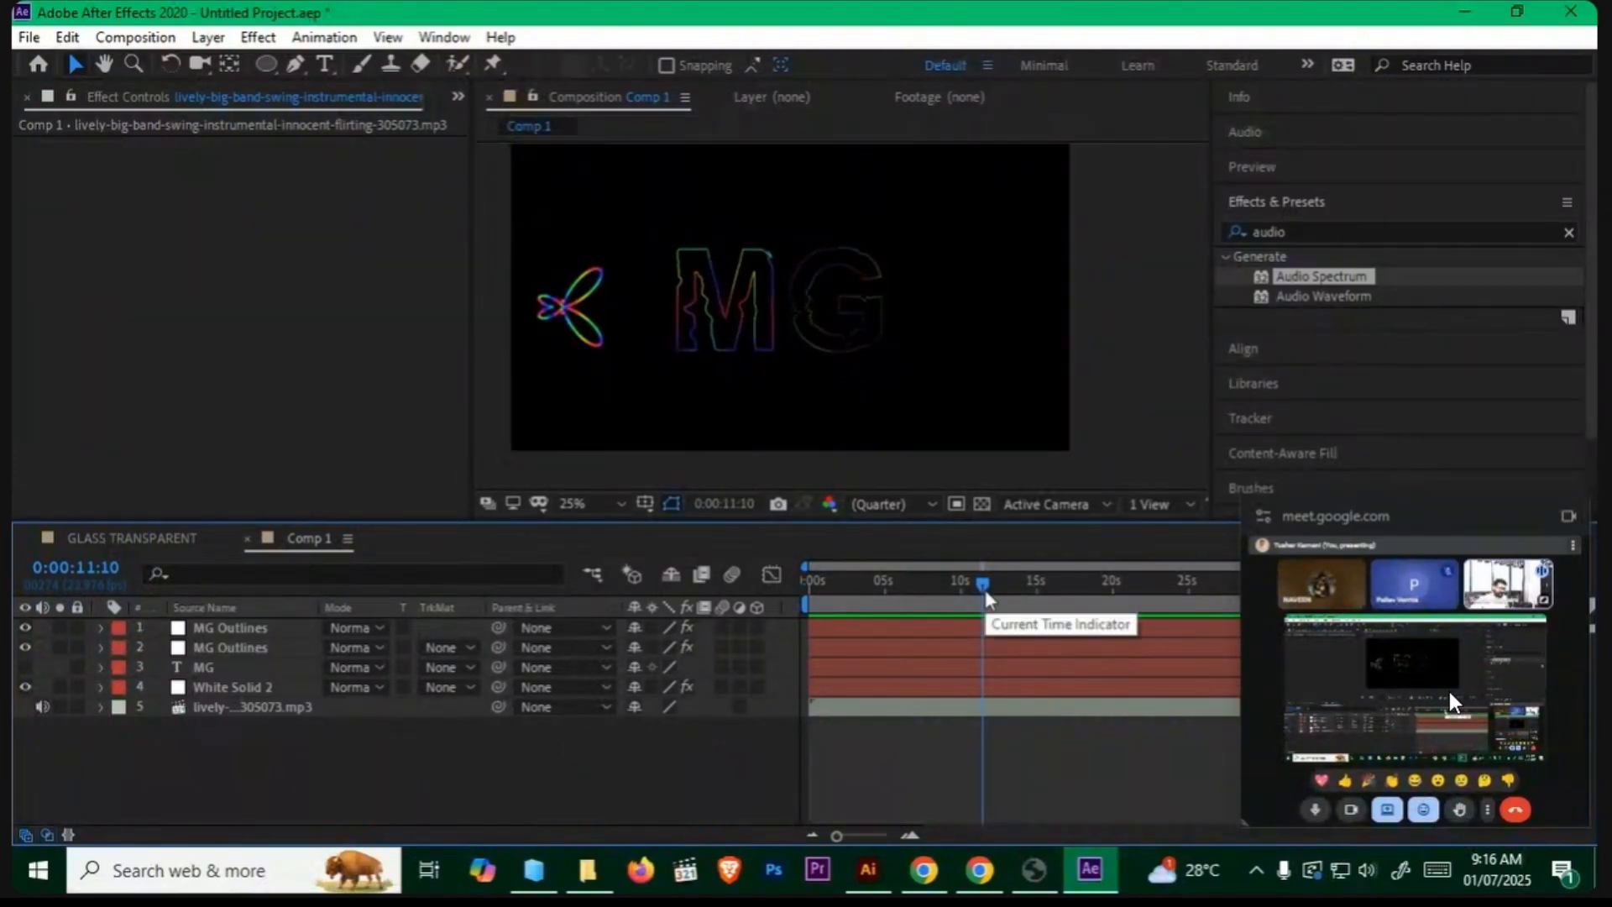
Step: Clear the audio effects search and bring up the list of project items
{"action": "left_click", "coordinate": [1569, 232]}
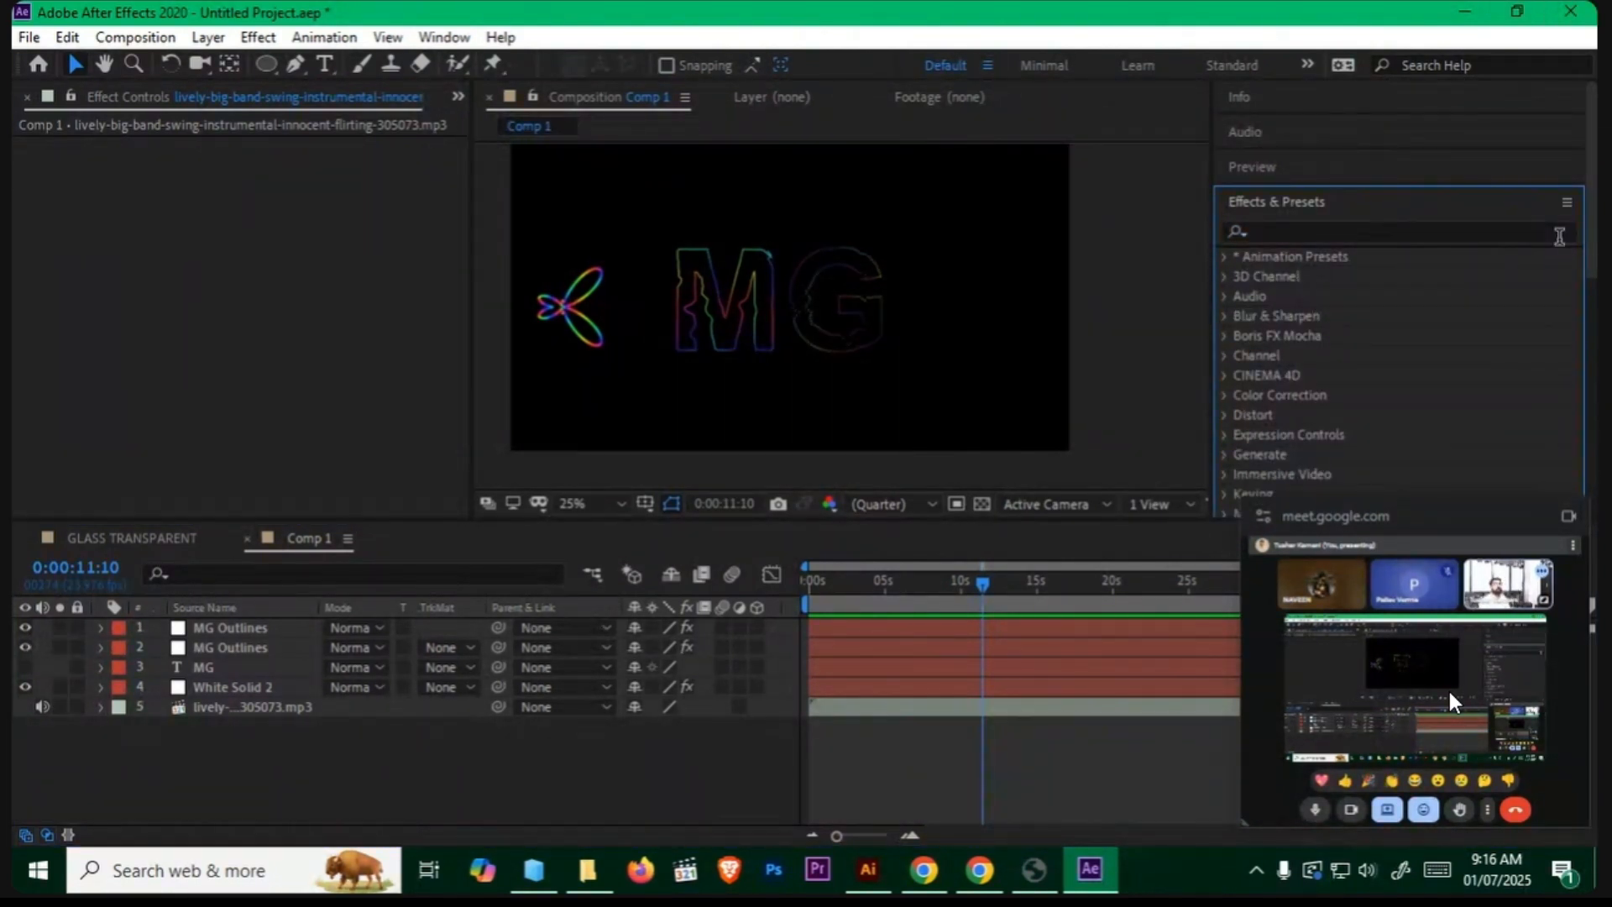
{"action": "left_click", "coordinate": [458, 96]}
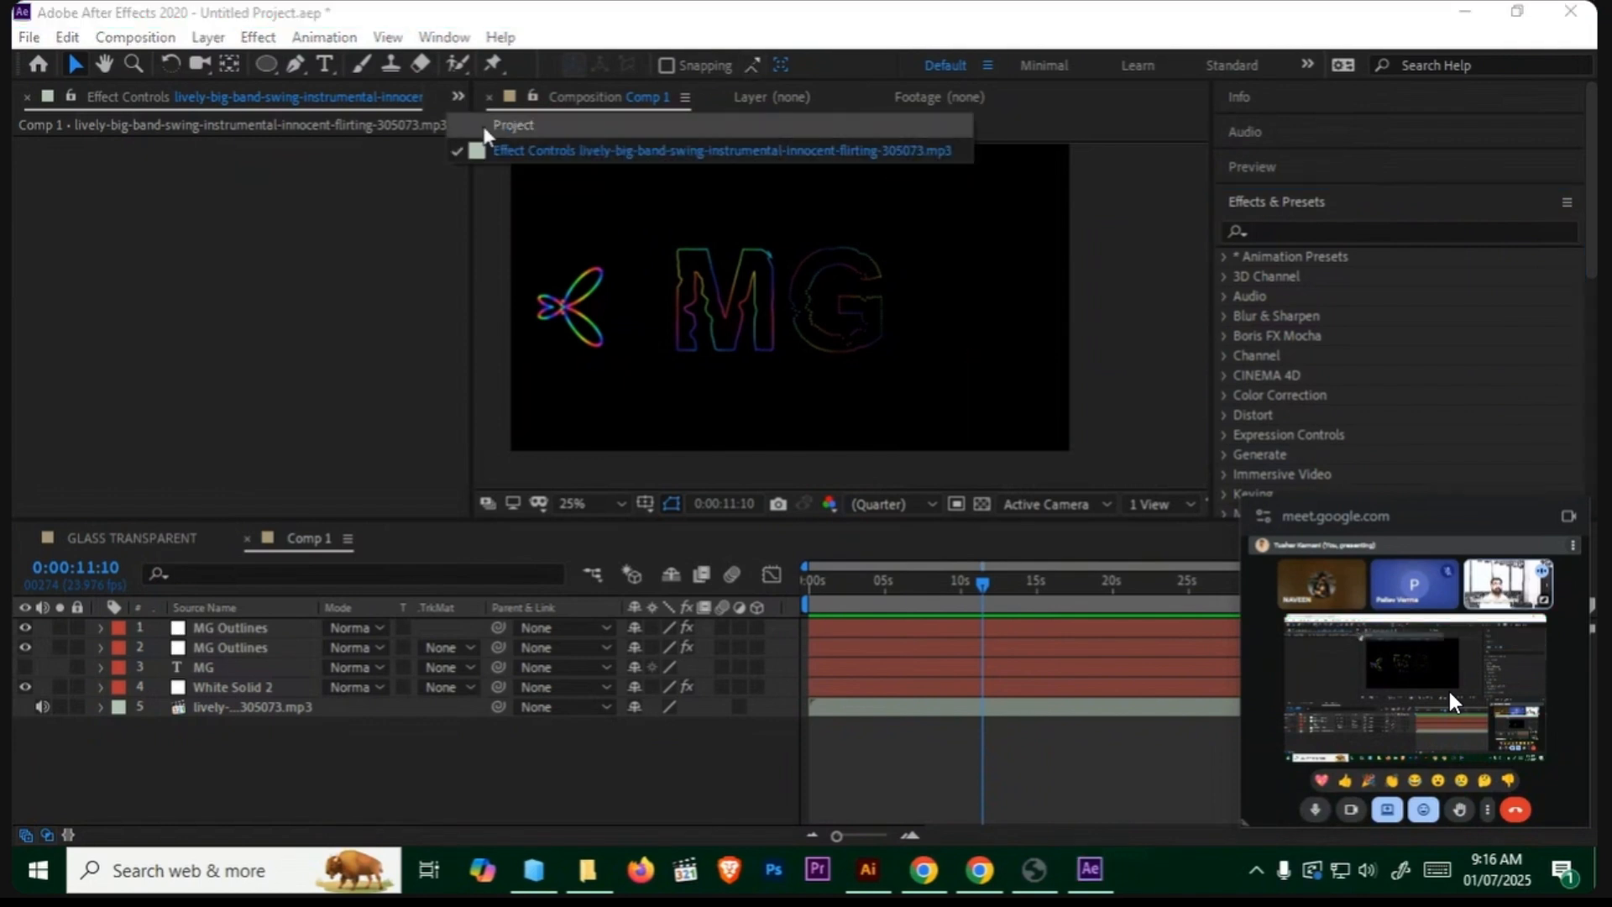
{"action": "left_click", "coordinate": [513, 124]}
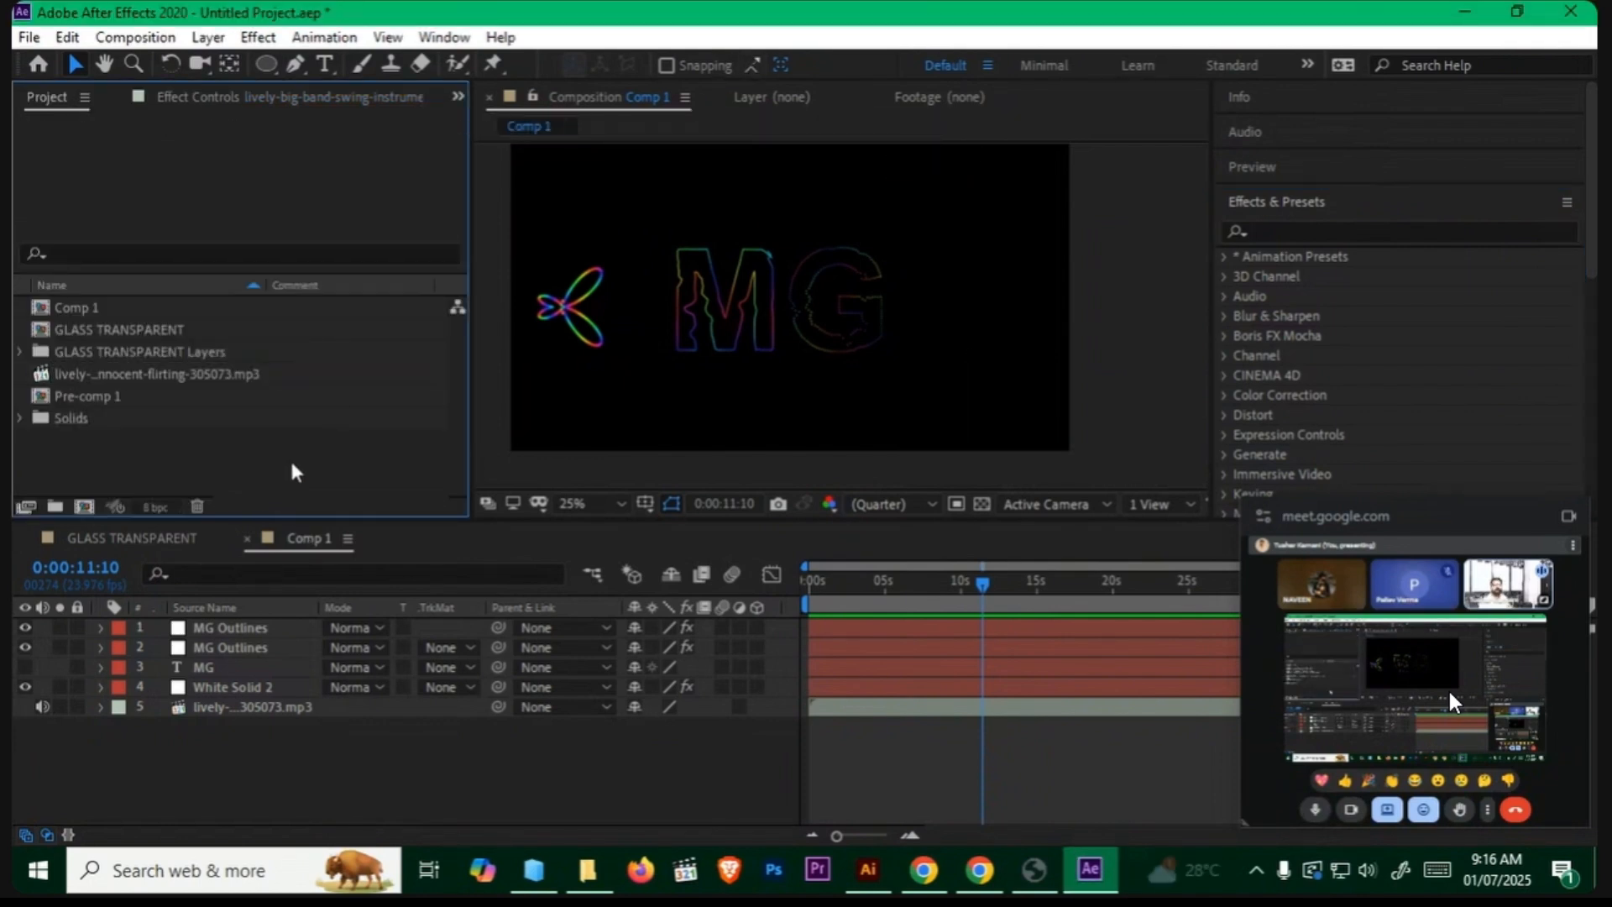